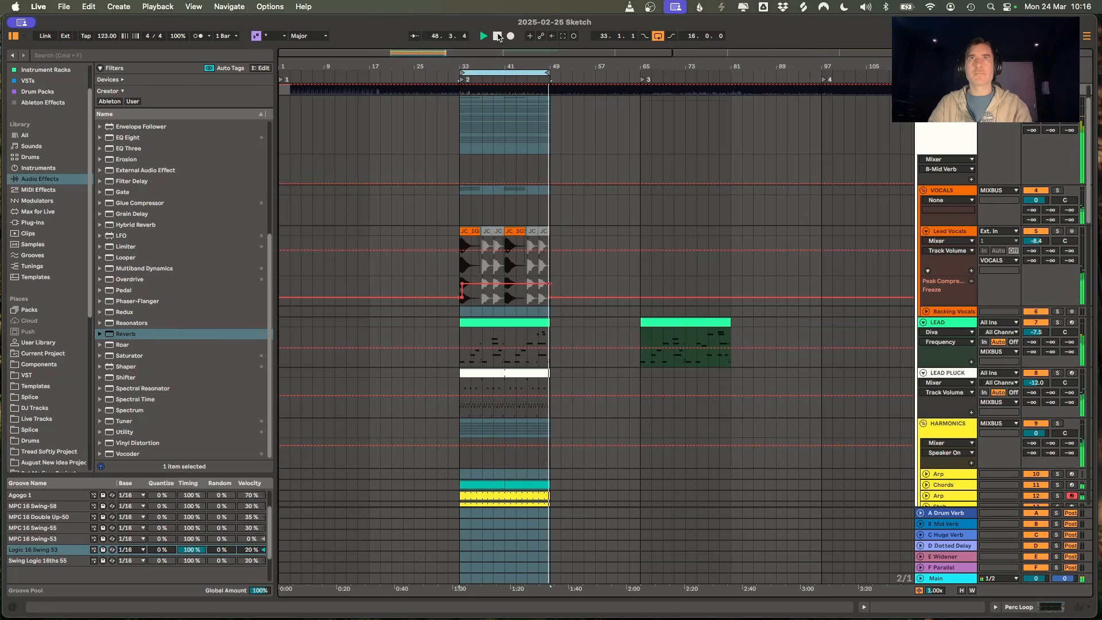
Stop playback and look over the vocal ad-lib clips on the Lead Vocals track between bars 33 and 49.
{"action": "left_click", "coordinate": [498, 37]}
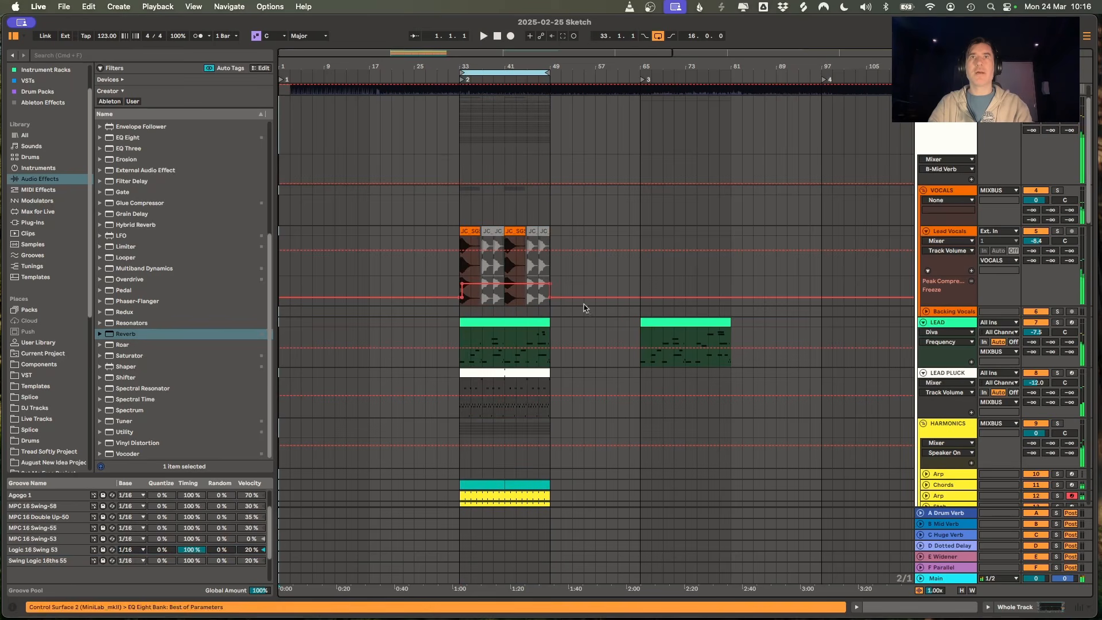
{"action": "left_click", "coordinate": [576, 243]}
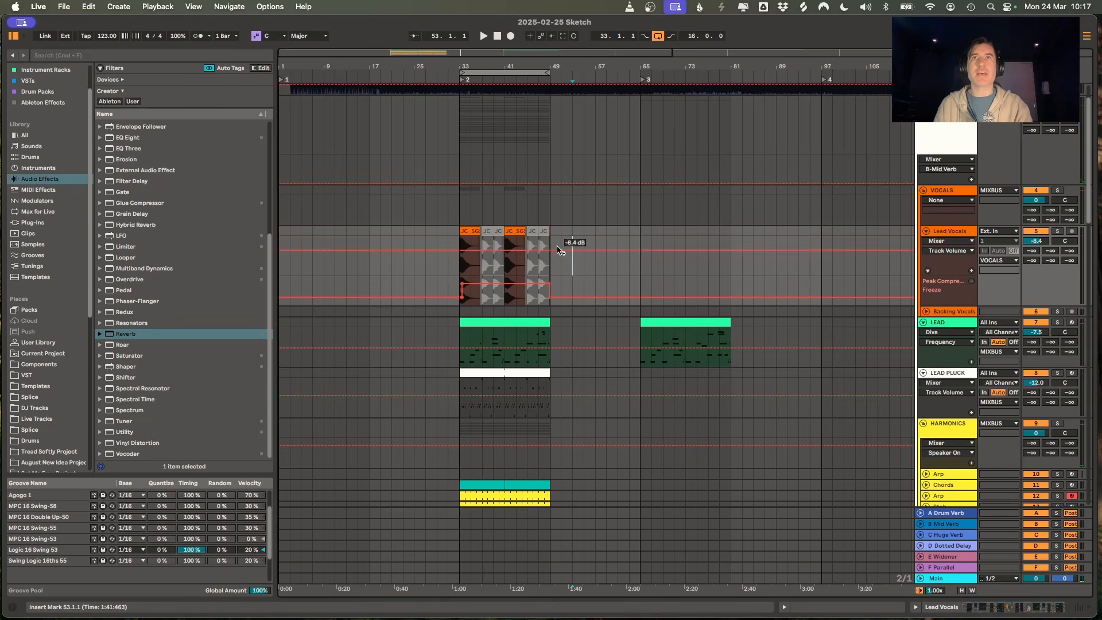
{"action": "left_click", "coordinate": [544, 231]}
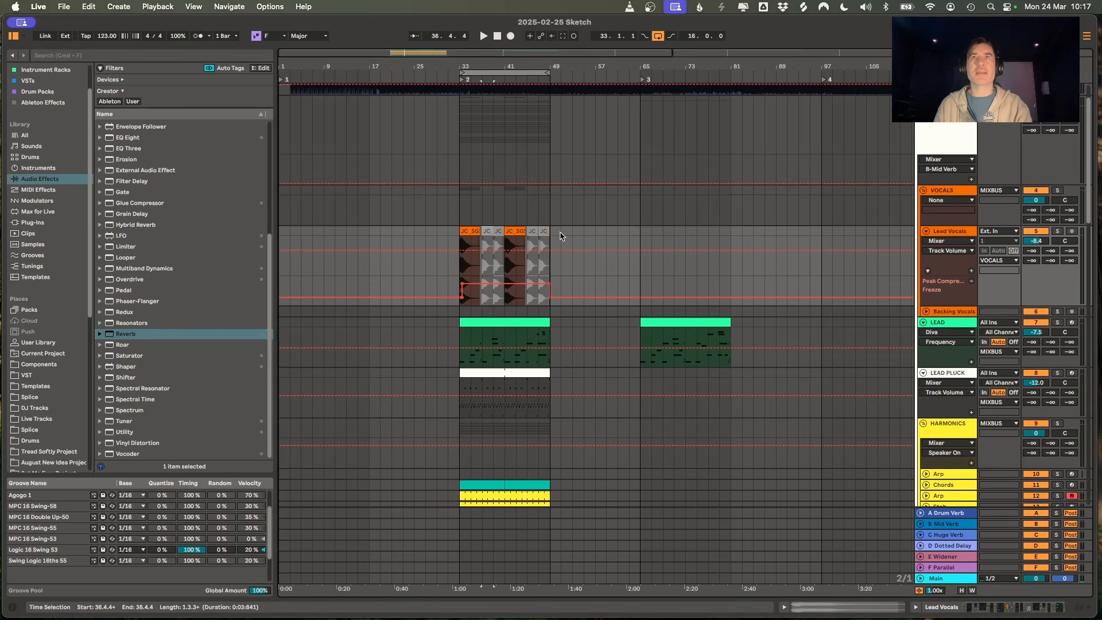
{"action": "left_click", "coordinate": [493, 232]}
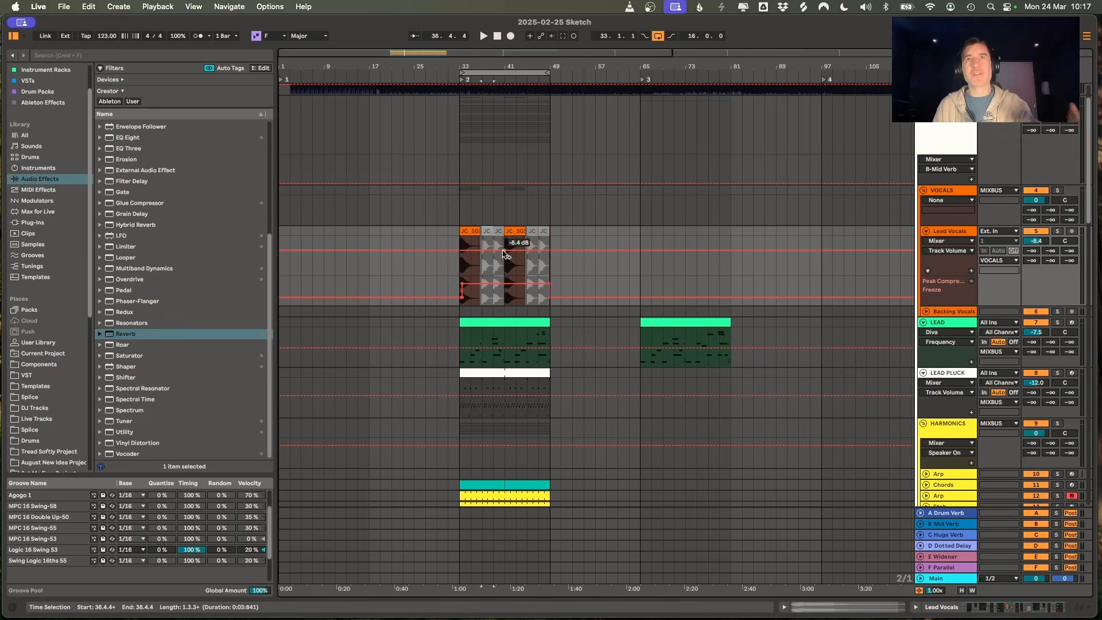
{"action": "scroll", "coordinate": [491, 247], "scroll_direction": "down", "scroll_amount": 2}
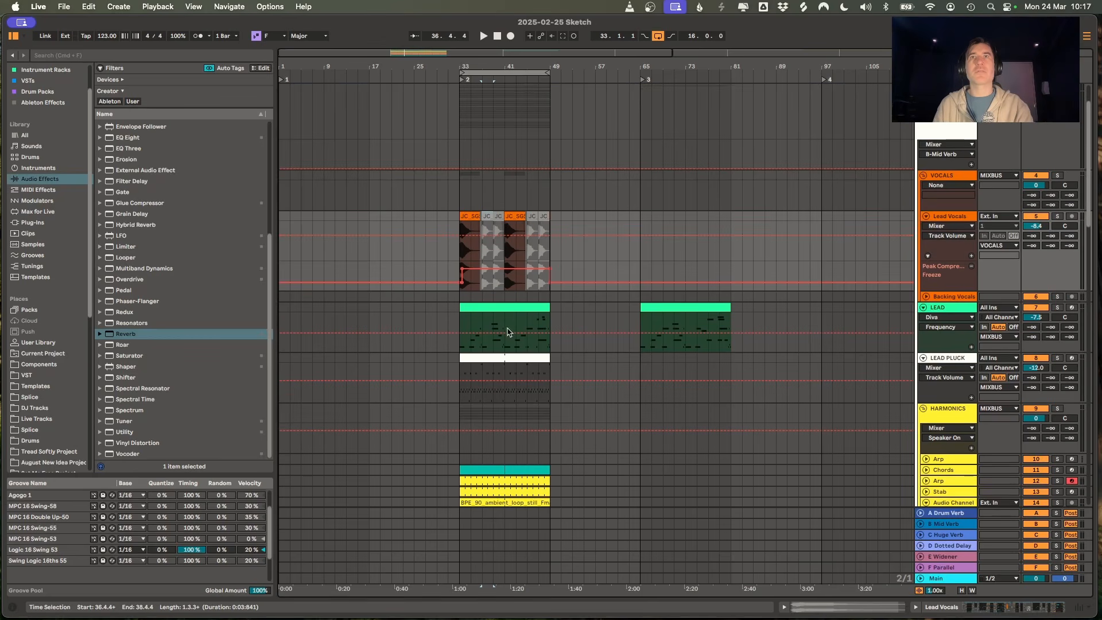
Show the Lead Vocals device chain and examine its effects through to the Vocal Spatial Effects rack and the second Delay.
{"action": "left_click", "coordinate": [462, 198]}
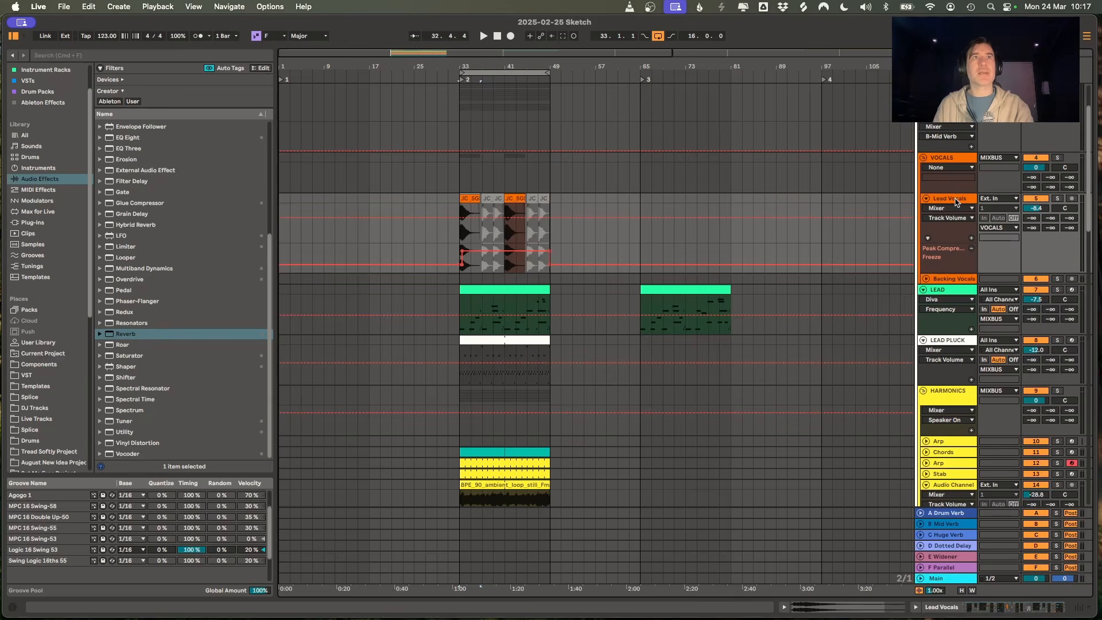
{"action": "double_click", "coordinate": [956, 202]}
{"action": "scroll", "coordinate": [517, 540], "scroll_direction": "right", "scroll_amount": 15}
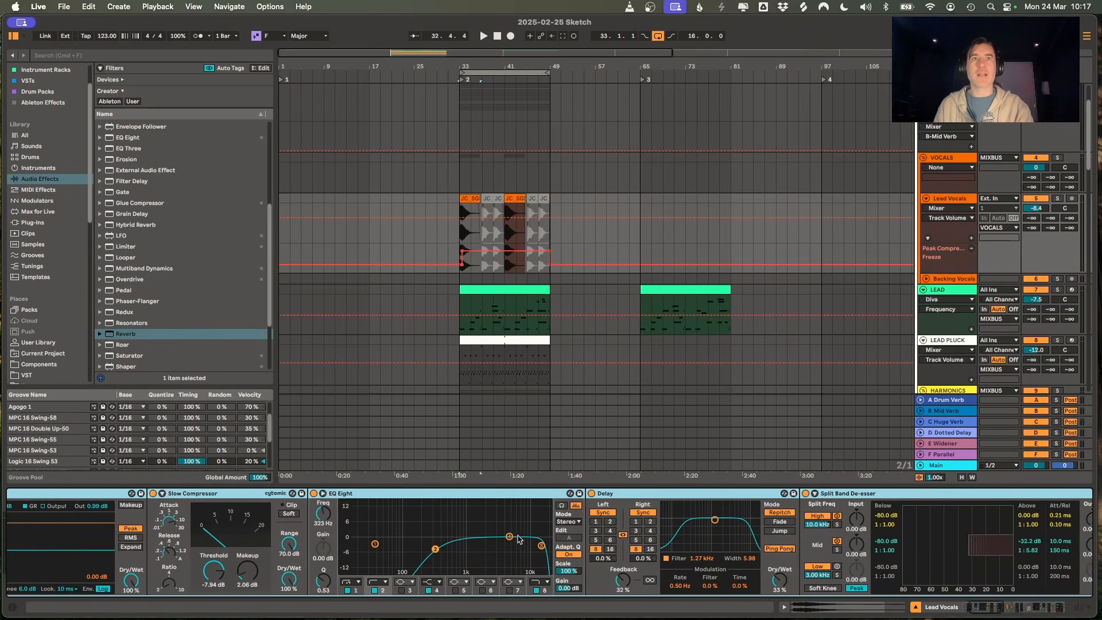
{"action": "scroll", "coordinate": [519, 540], "scroll_direction": "right", "scroll_amount": 5}
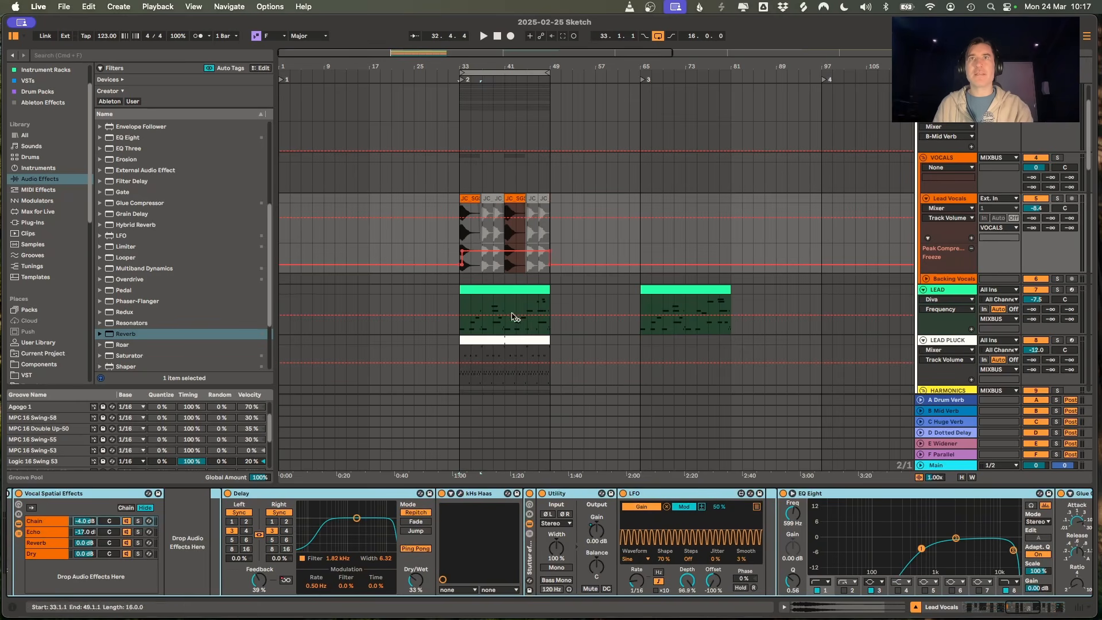
Record automation for the Delay's Freeze on Lead Vocals, switching it on during the first vocal ad-lib at bar 33.
{"action": "key", "text": "space"}
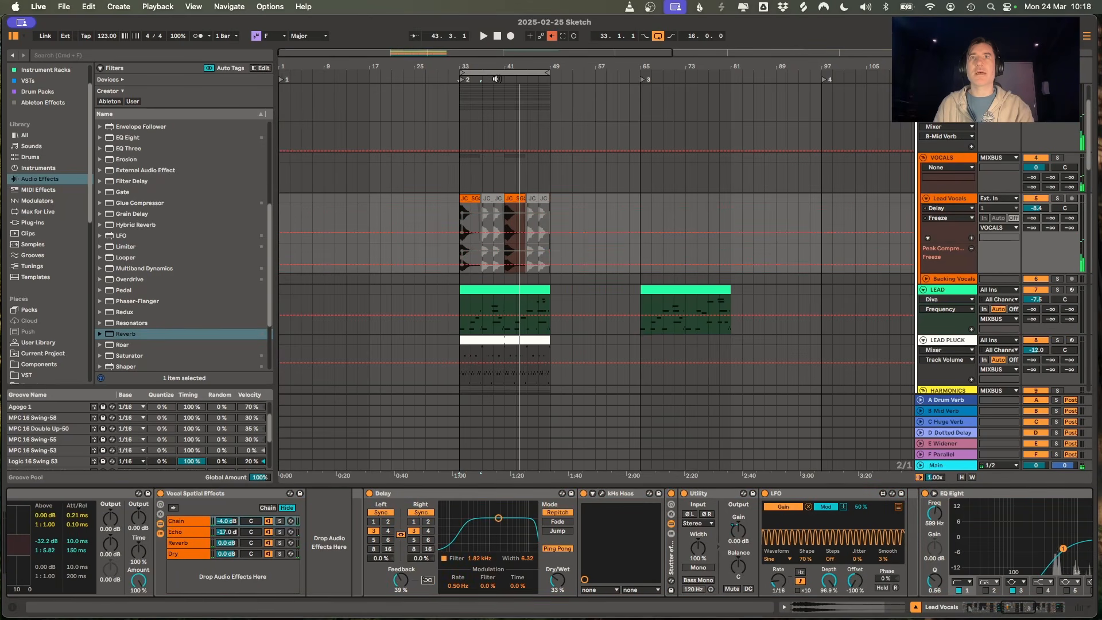
{"action": "key", "text": "space"}
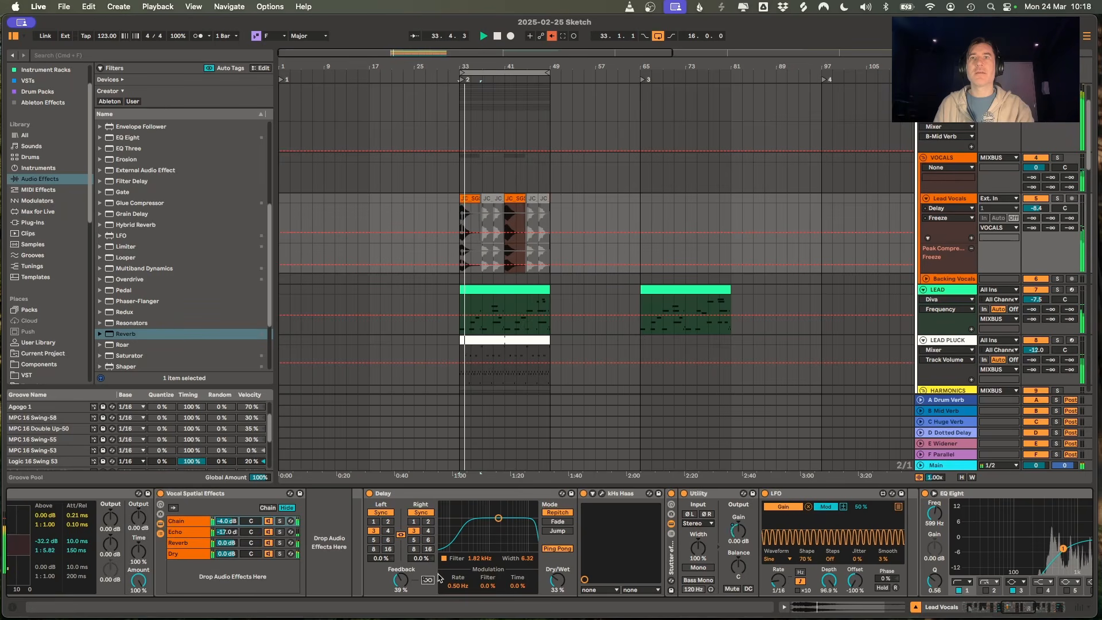
{"action": "left_click", "coordinate": [465, 211]}
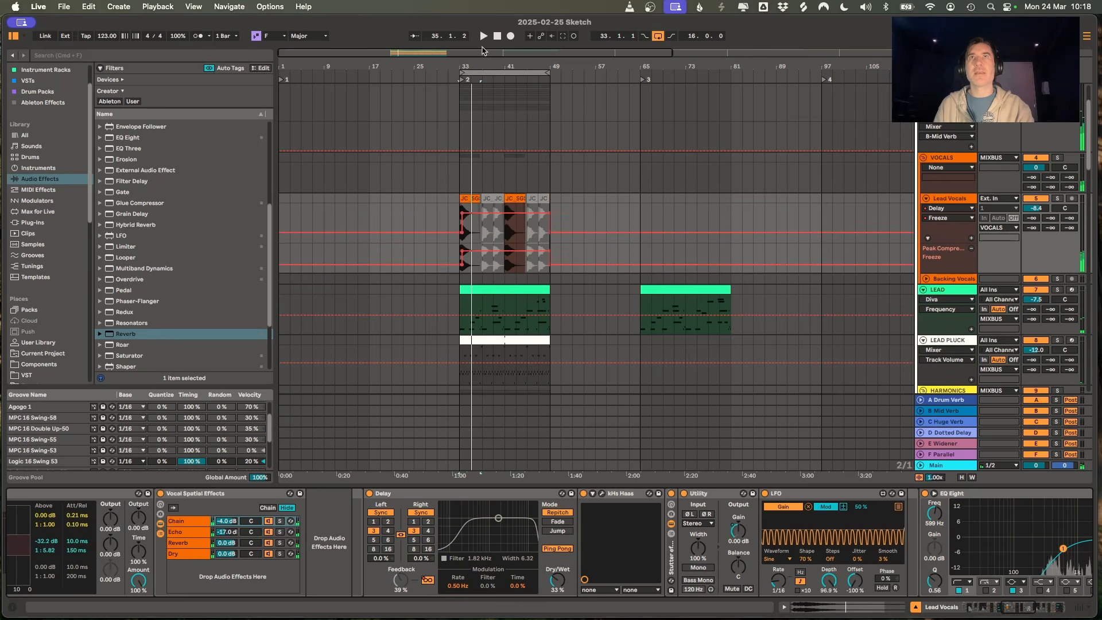
Play the first vocal ad-lib from bar 33 to hear the delay with its Freeze automation.
{"action": "left_click_drag", "start_coordinate": [473, 53], "coordinate": [391, 53]}
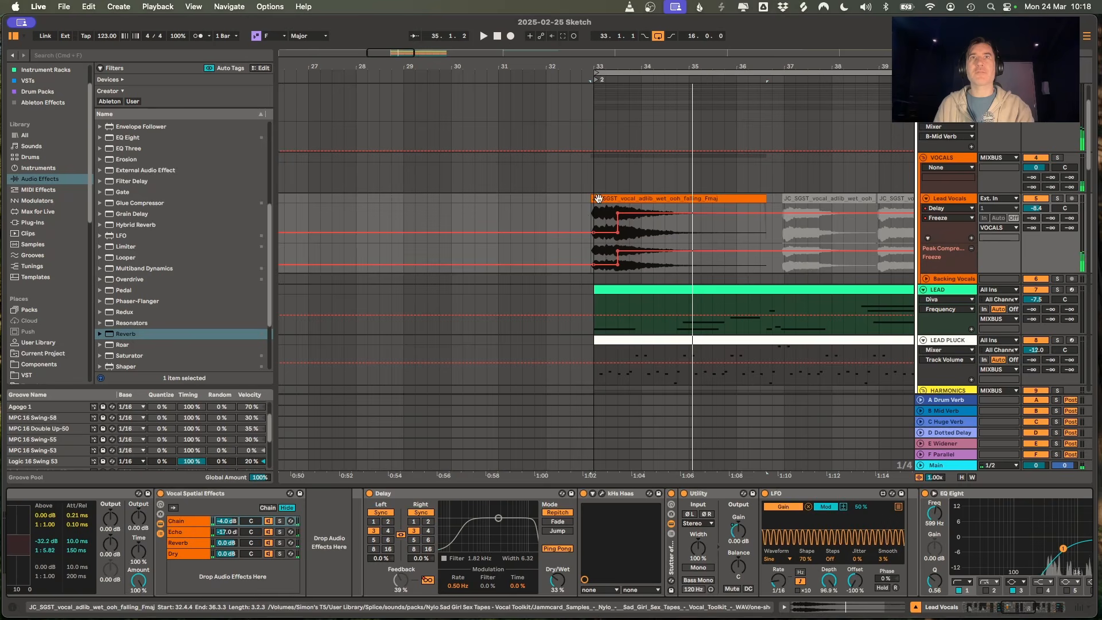
{"action": "key", "text": "space"}
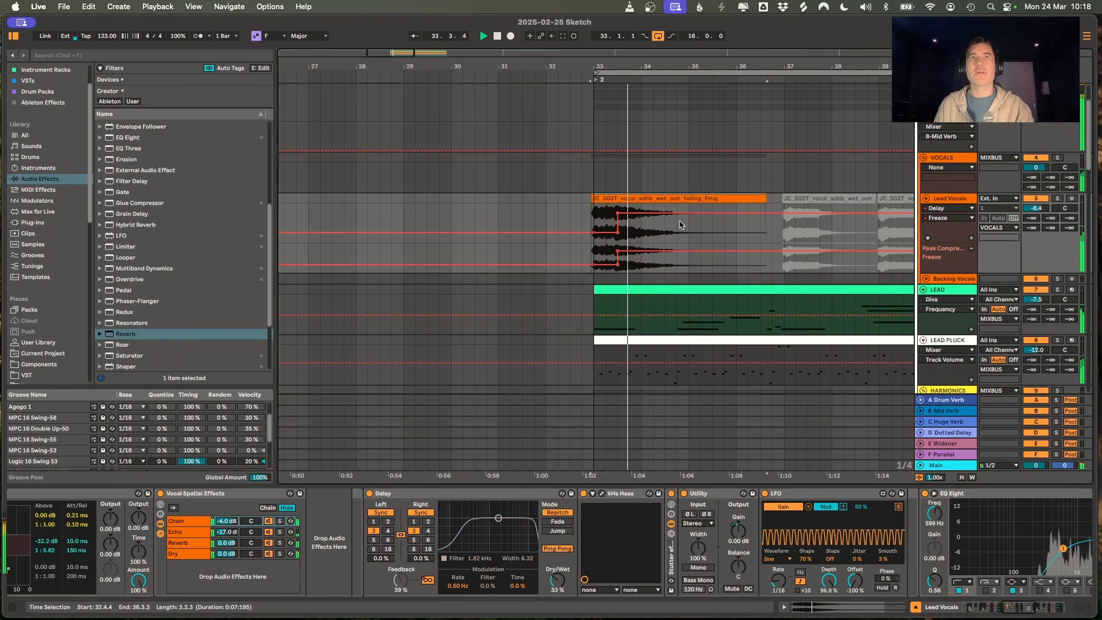
{"action": "scroll", "coordinate": [654, 322], "scroll_direction": "right", "scroll_amount": 5}
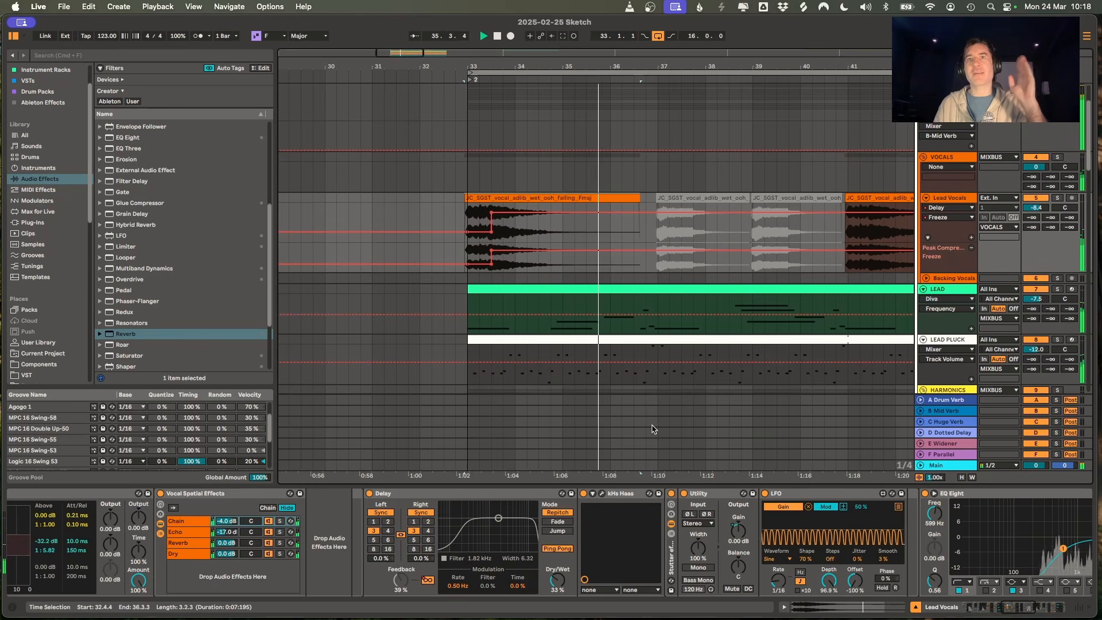
{"action": "scroll", "coordinate": [677, 377], "scroll_direction": "right", "scroll_amount": 5}
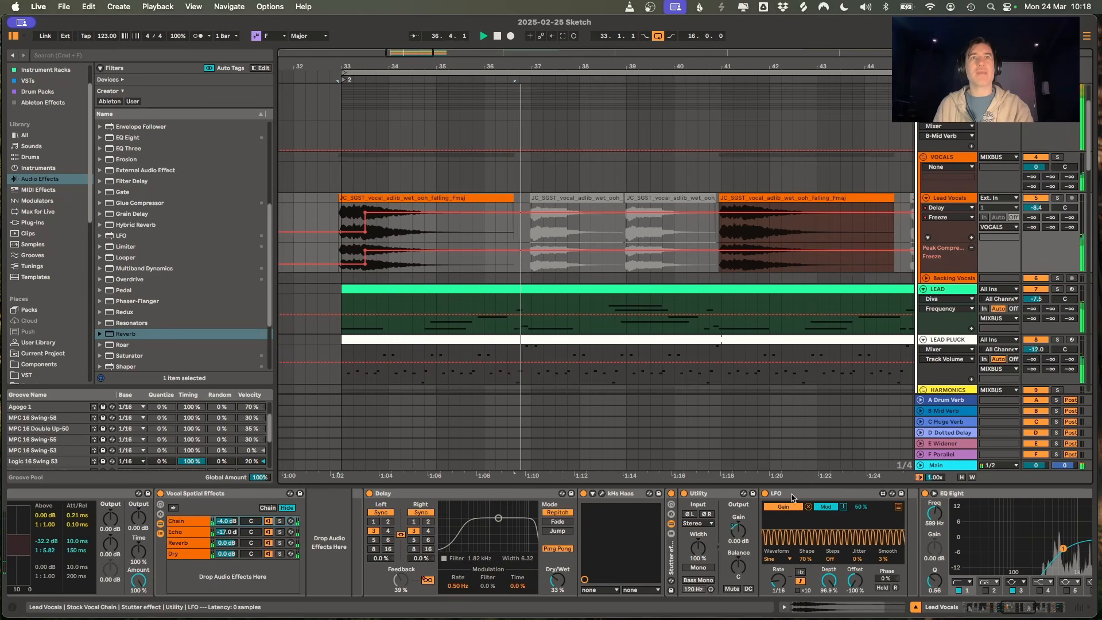
Briefly solo the Lead Vocals track during playback, restore the full mix, and stop playback.
{"action": "left_click", "coordinate": [1059, 199]}
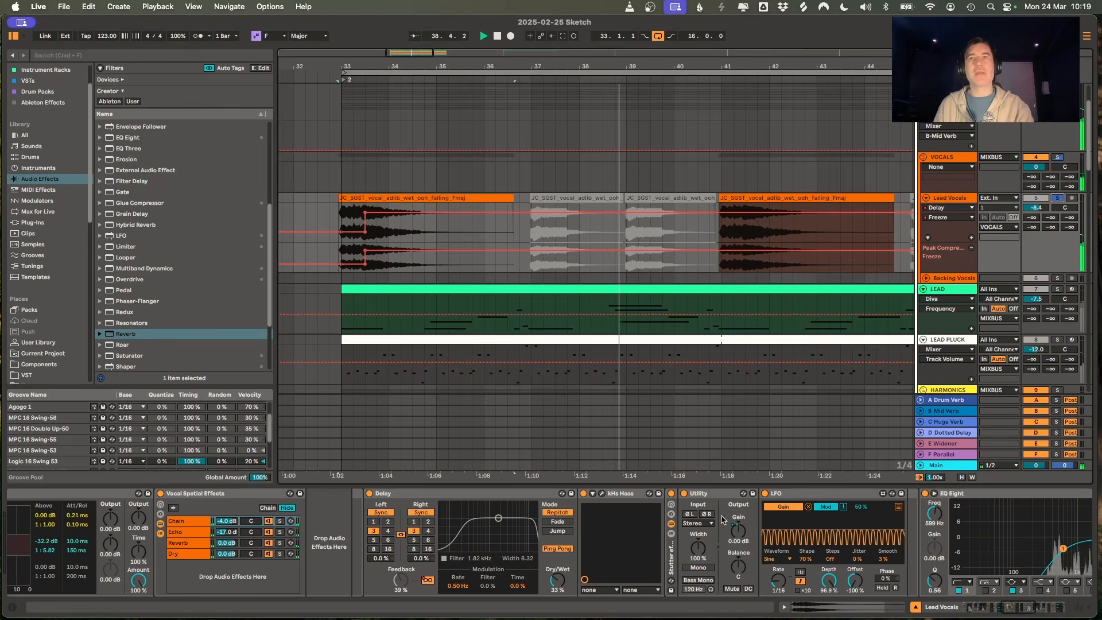
{"action": "left_click", "coordinate": [1062, 198]}
{"action": "left_click_drag", "start_coordinate": [416, 69], "coordinate": [436, 52]}
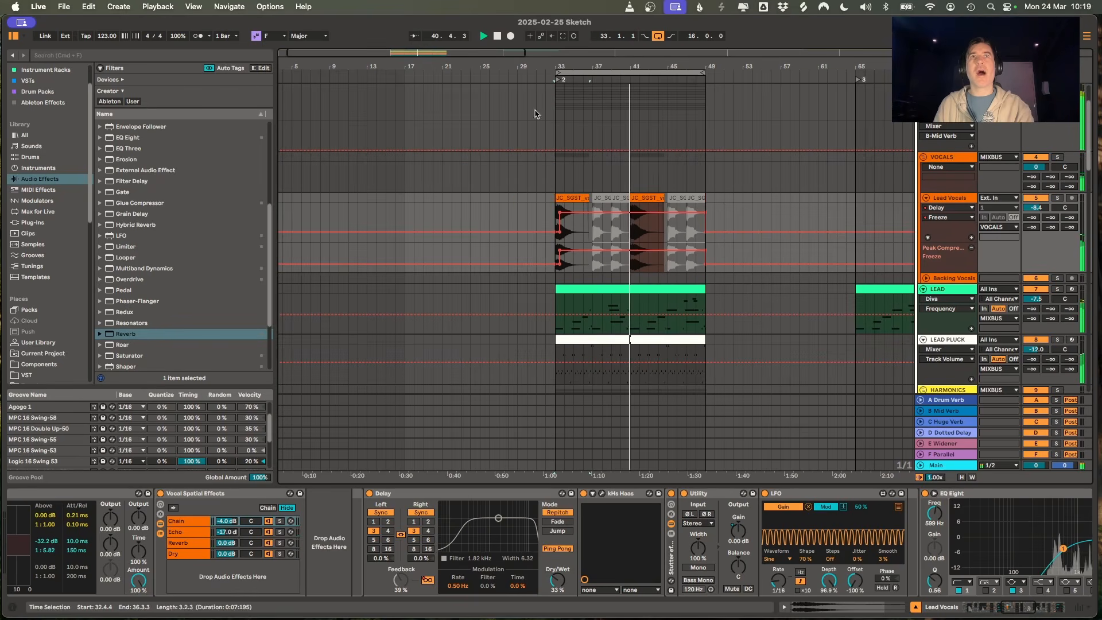
{"action": "left_click", "coordinate": [722, 210]}
{"action": "key", "text": "space"}
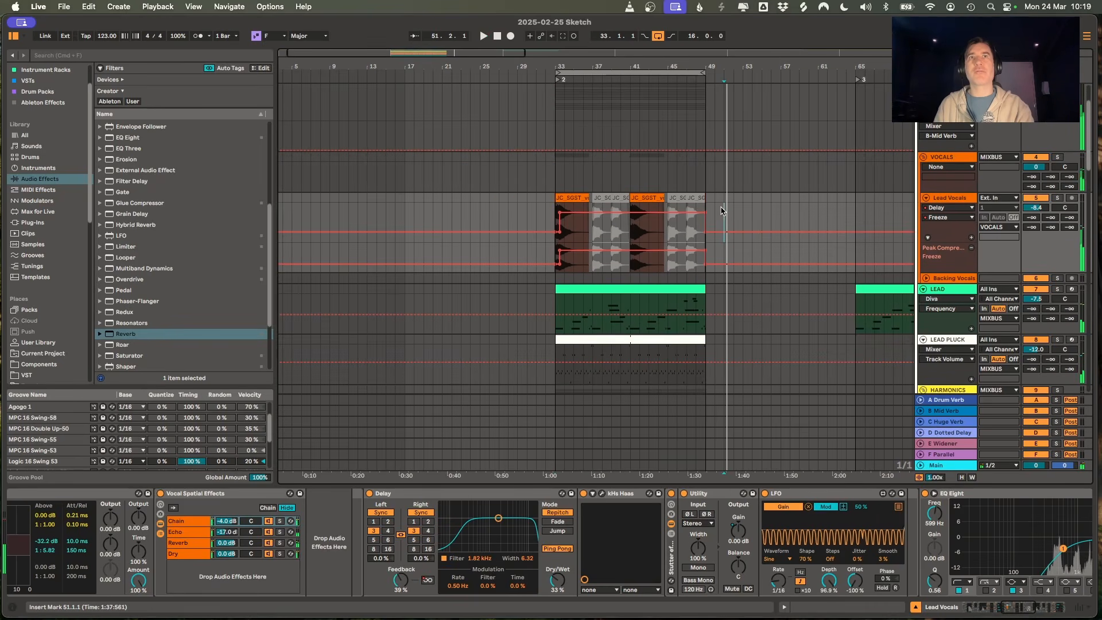
Open the LEAD track's clip starting at bar 33 in the note editor and examine its melody notes.
{"action": "scroll", "coordinate": [701, 287], "scroll_direction": "down", "scroll_amount": 5}
{"action": "left_click", "coordinate": [647, 189]}
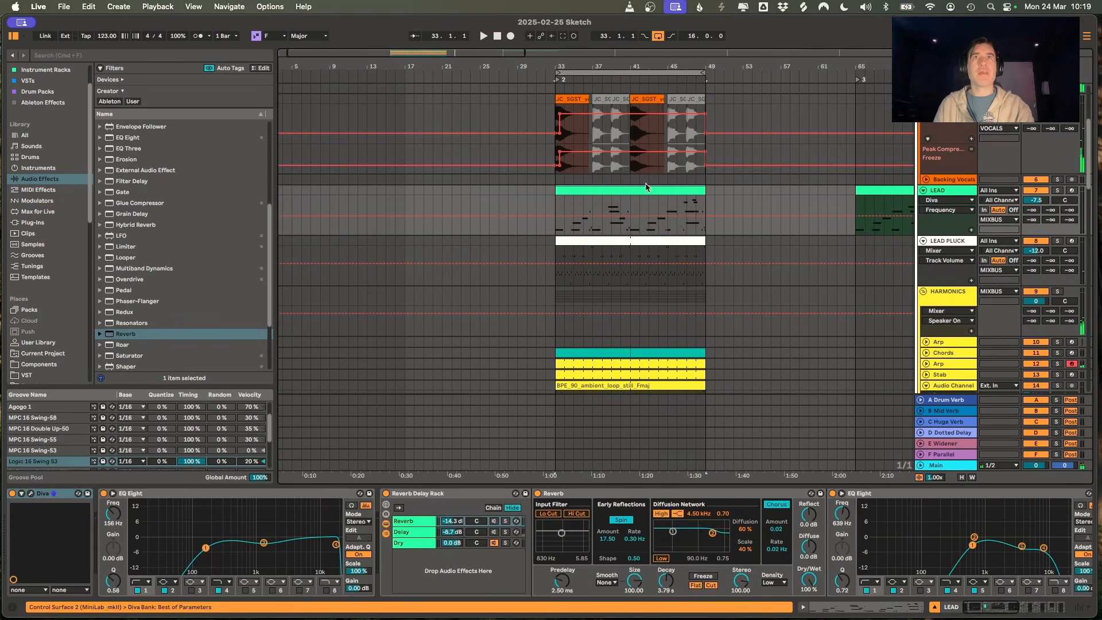
{"action": "double_click", "coordinate": [672, 192]}
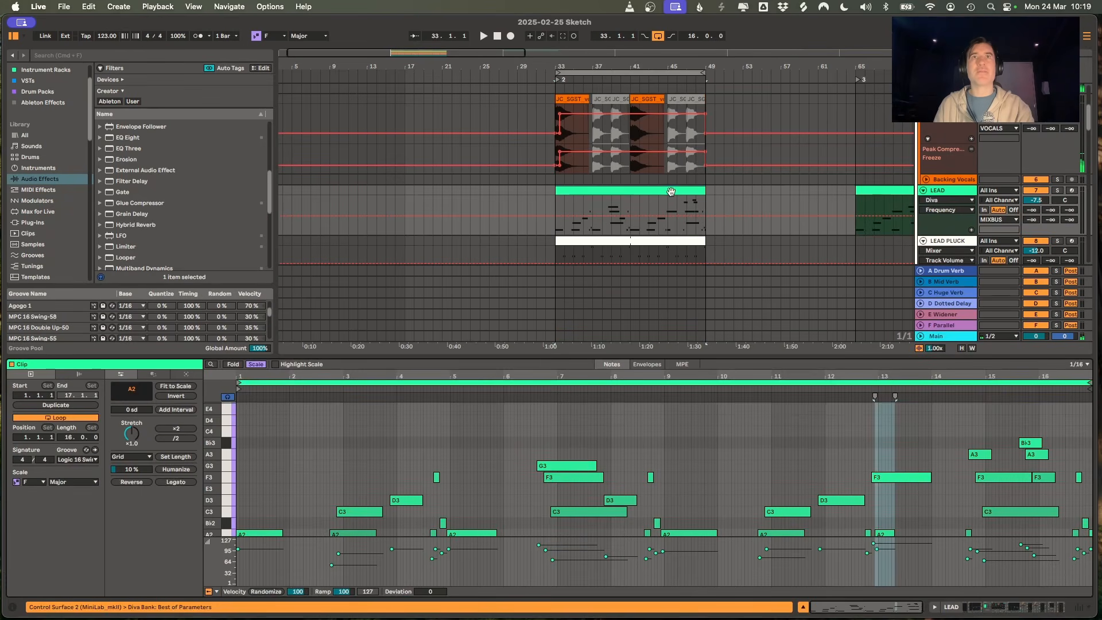
{"action": "scroll", "coordinate": [549, 471], "scroll_direction": "down", "scroll_amount": 3}
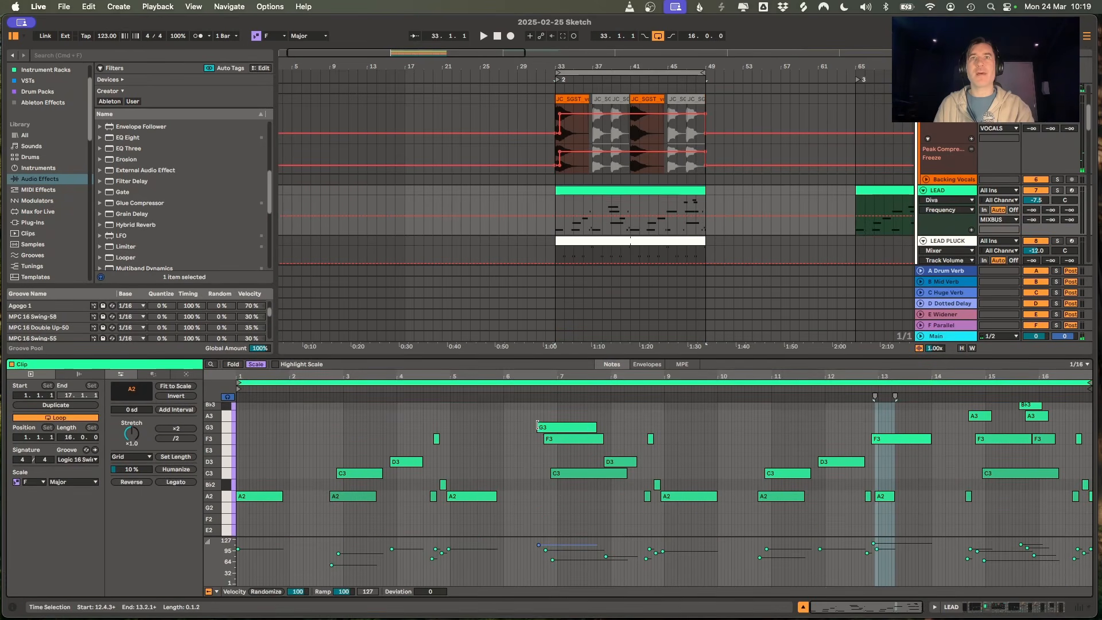
Play the LEAD melody in solo, hide the clip editor, and return to the full mix.
{"action": "left_click", "coordinate": [1057, 190]}
{"action": "key", "text": "space"}
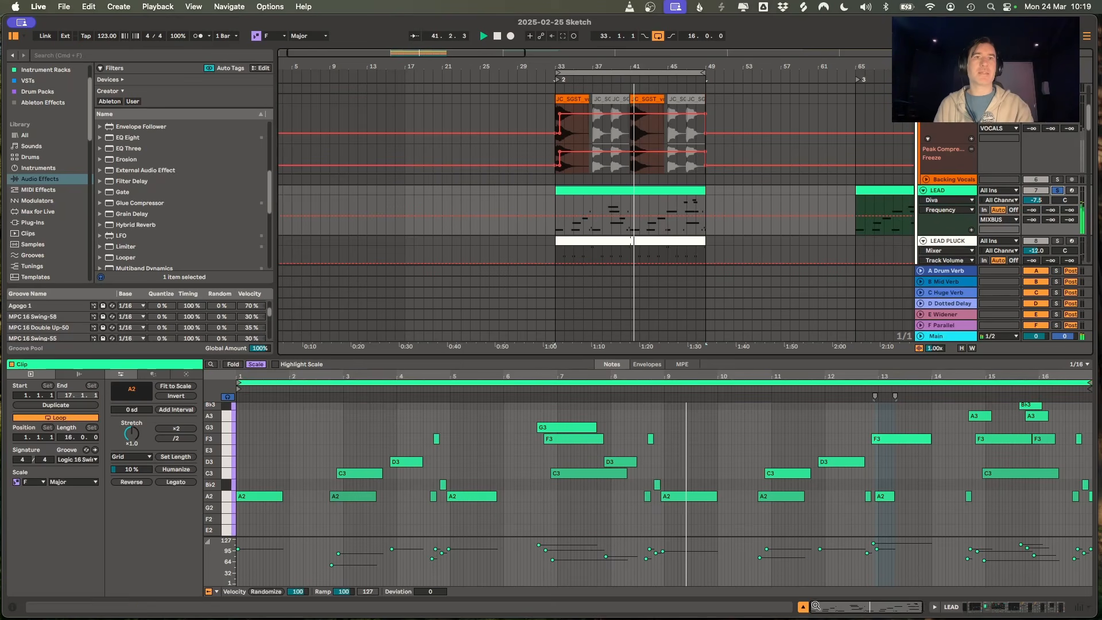
{"action": "left_click", "coordinate": [803, 608]}
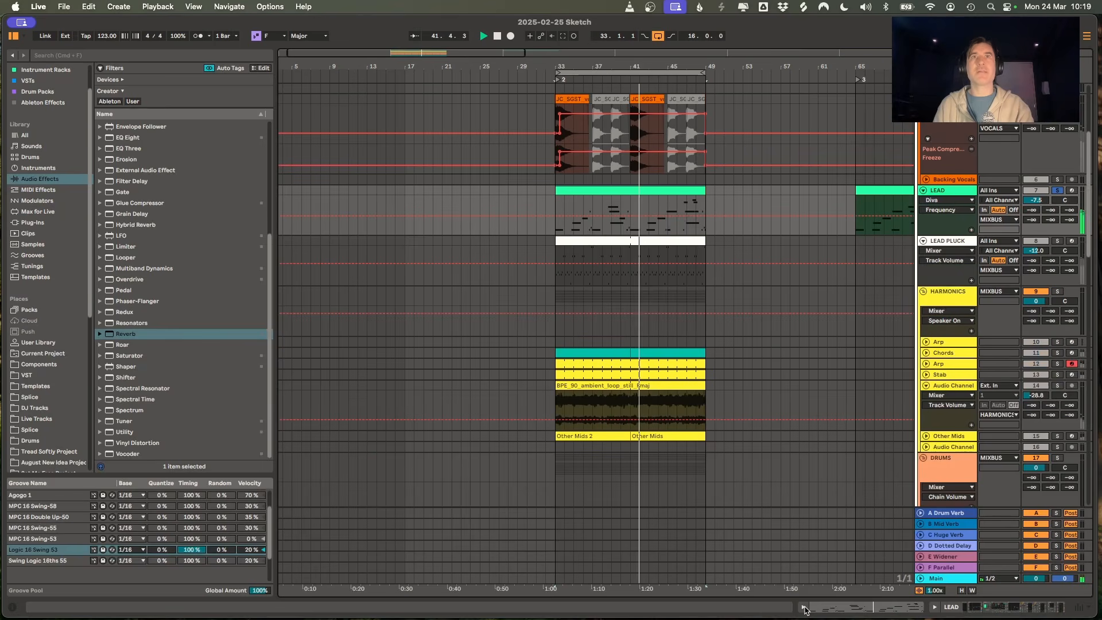
{"action": "left_click", "coordinate": [1058, 190]}
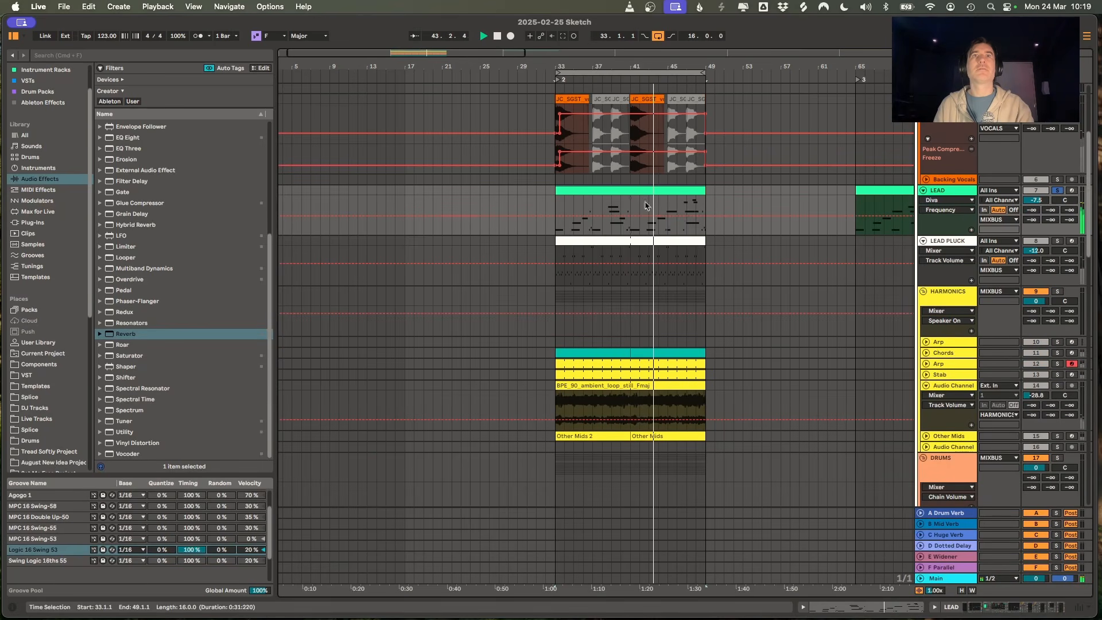
{"action": "left_click", "coordinate": [1060, 190]}
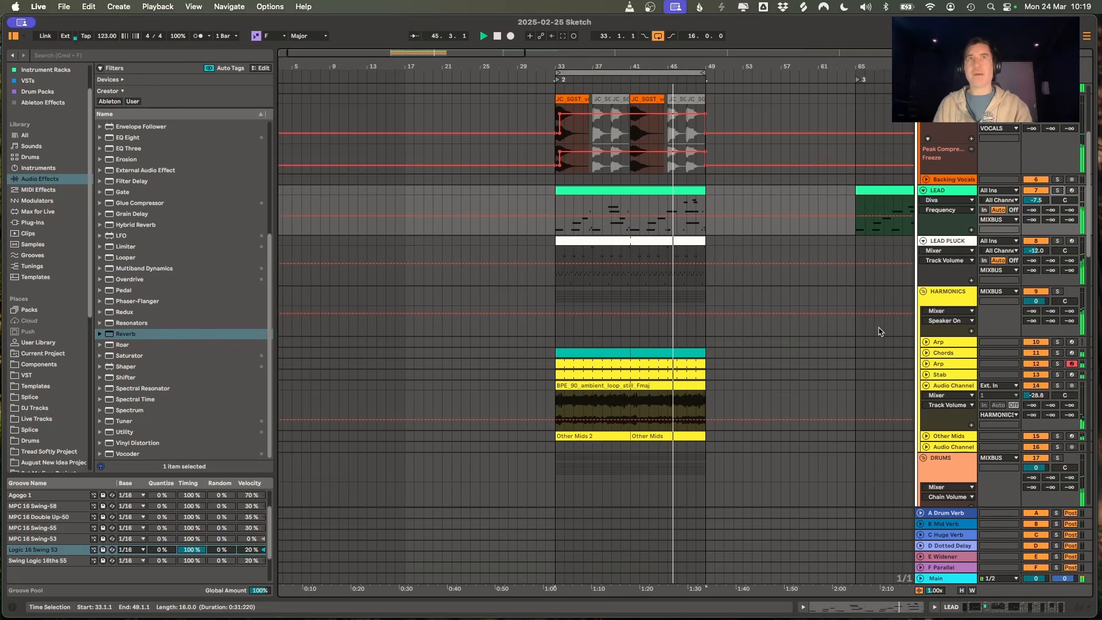
Open the second Mid Bass clip at bar 41 and inspect its D2 note and opening B♭1 note.
{"action": "scroll", "coordinate": [880, 330], "scroll_direction": "down", "scroll_amount": 10}
{"action": "scroll", "coordinate": [1029, 305], "scroll_direction": "down", "scroll_amount": 8}
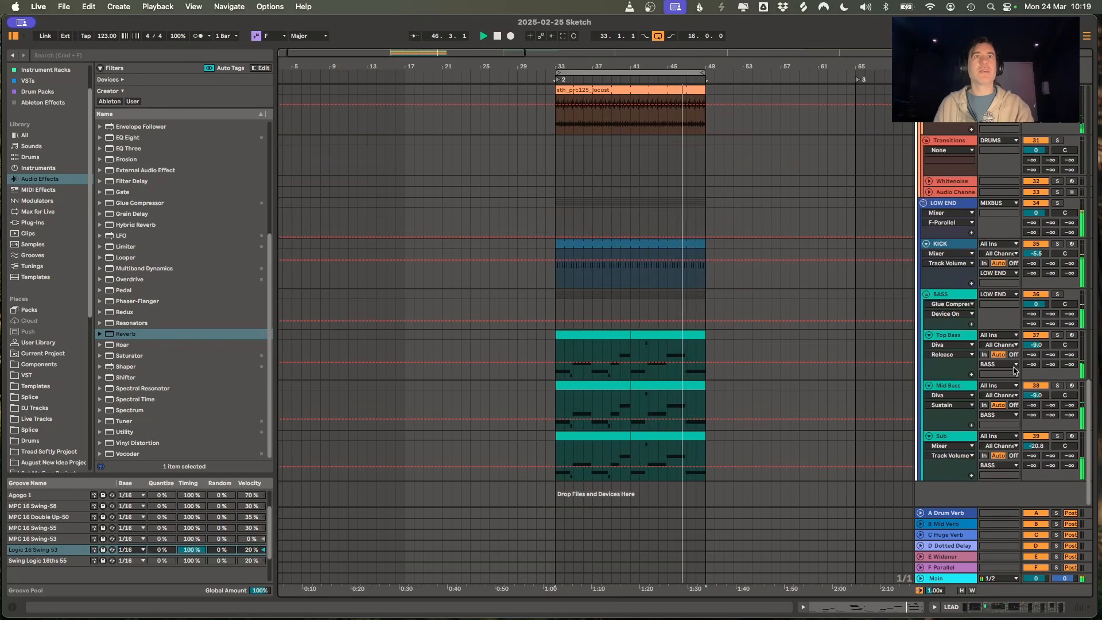
{"action": "left_click", "coordinate": [675, 388]}
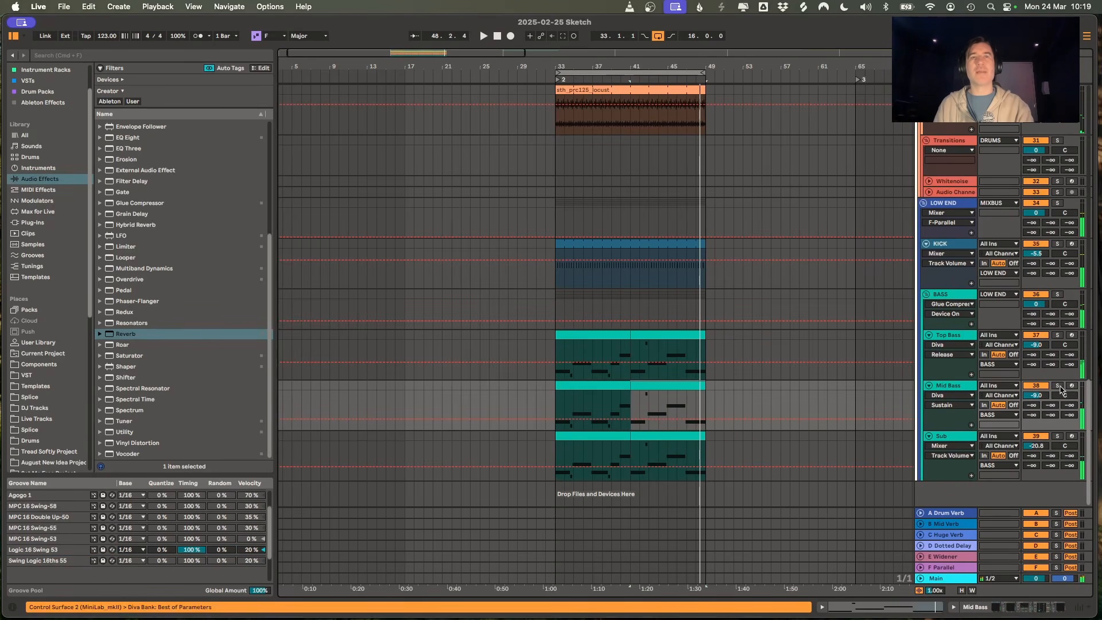
{"action": "double_click", "coordinate": [654, 388]}
{"action": "left_click", "coordinate": [715, 475]}
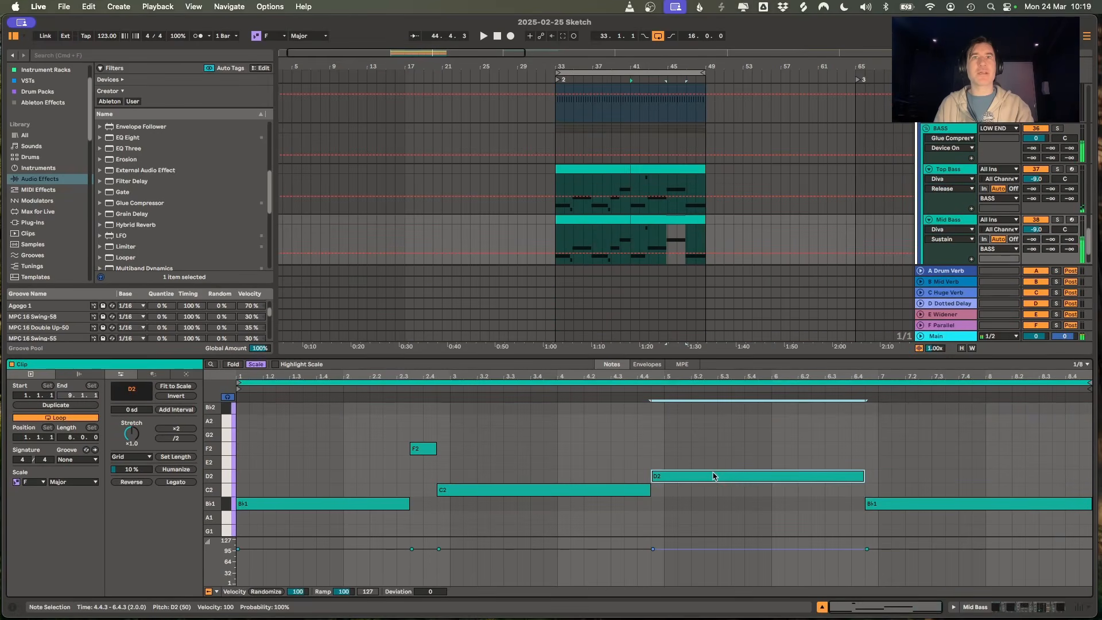
{"action": "left_click", "coordinate": [363, 504]}
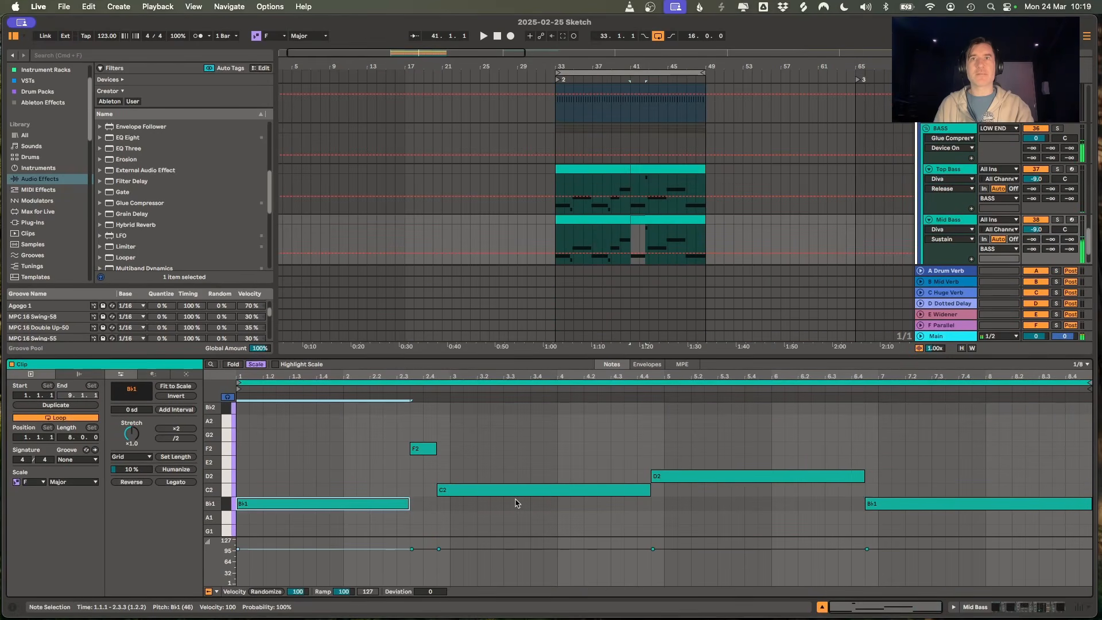
Open the first Mid Bass clip at bar 33 and inspect its main notes in order: B♭1, C2, B♭1, C2, D2.
{"action": "left_click", "coordinate": [743, 138]}
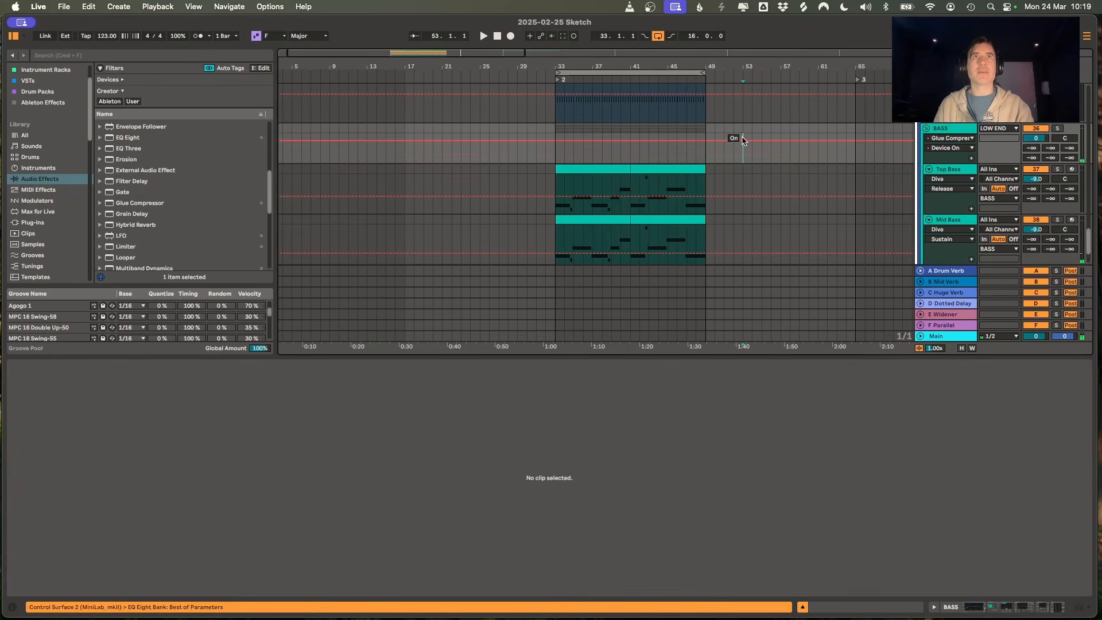
{"action": "left_click", "coordinate": [607, 216]}
{"action": "left_click", "coordinate": [380, 505]}
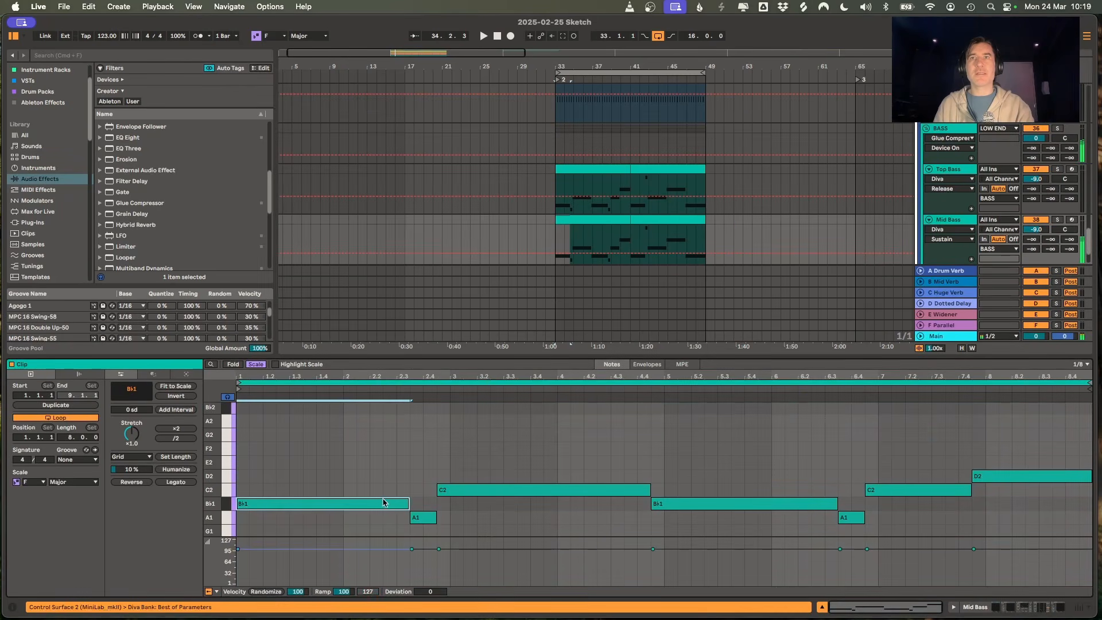
{"action": "left_click", "coordinate": [508, 492]}
{"action": "left_click", "coordinate": [666, 505]}
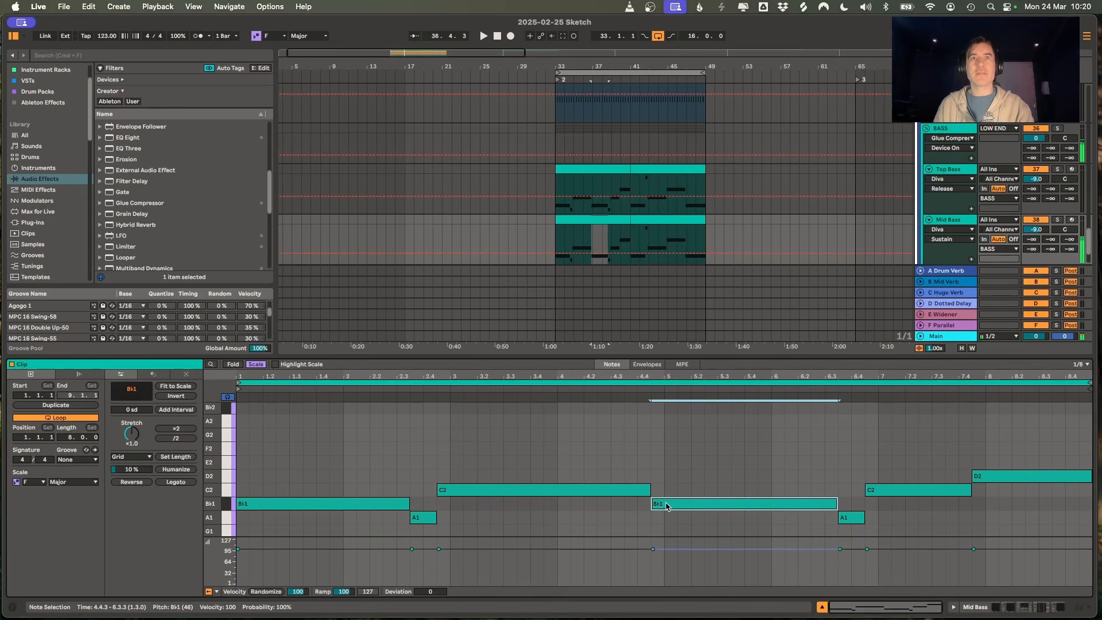
{"action": "left_click", "coordinate": [902, 495]}
{"action": "left_click", "coordinate": [978, 479]}
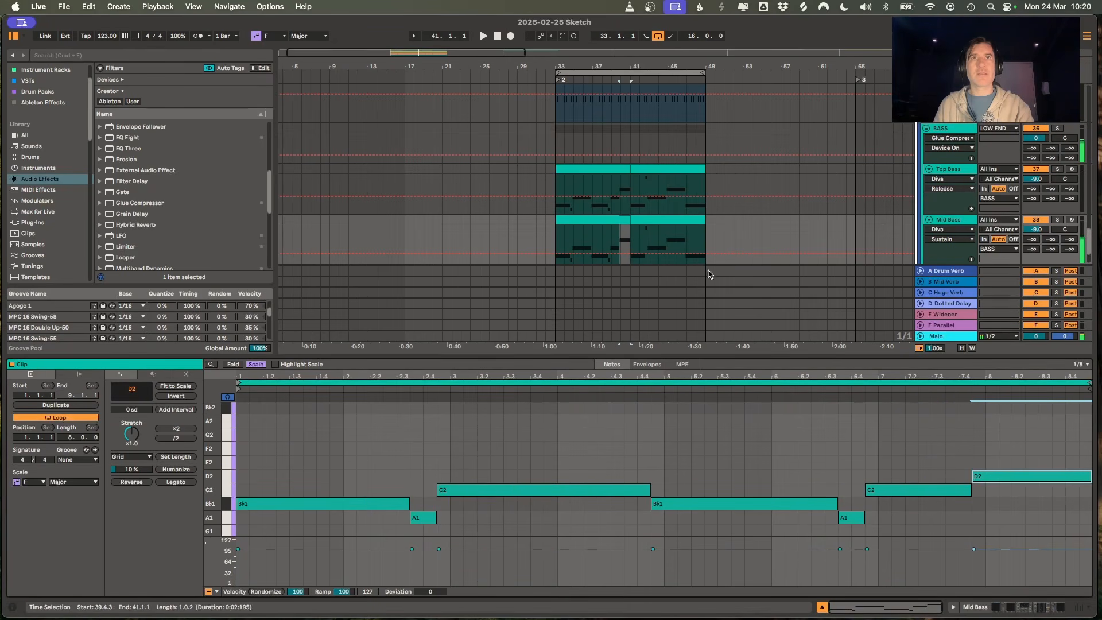
Return to the second Mid Bass clip and step through its B♭1, C2 and D2 notes in order.
{"action": "left_click", "coordinate": [680, 222]}
{"action": "left_click", "coordinate": [382, 505]}
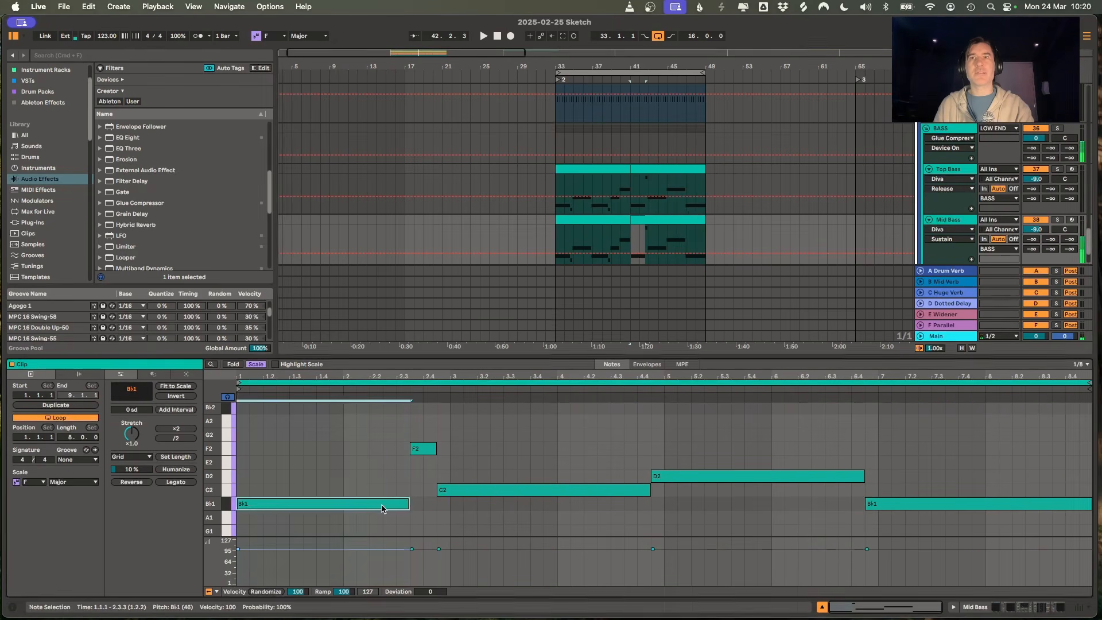
{"action": "left_click", "coordinate": [491, 494]}
{"action": "left_click", "coordinate": [698, 475]}
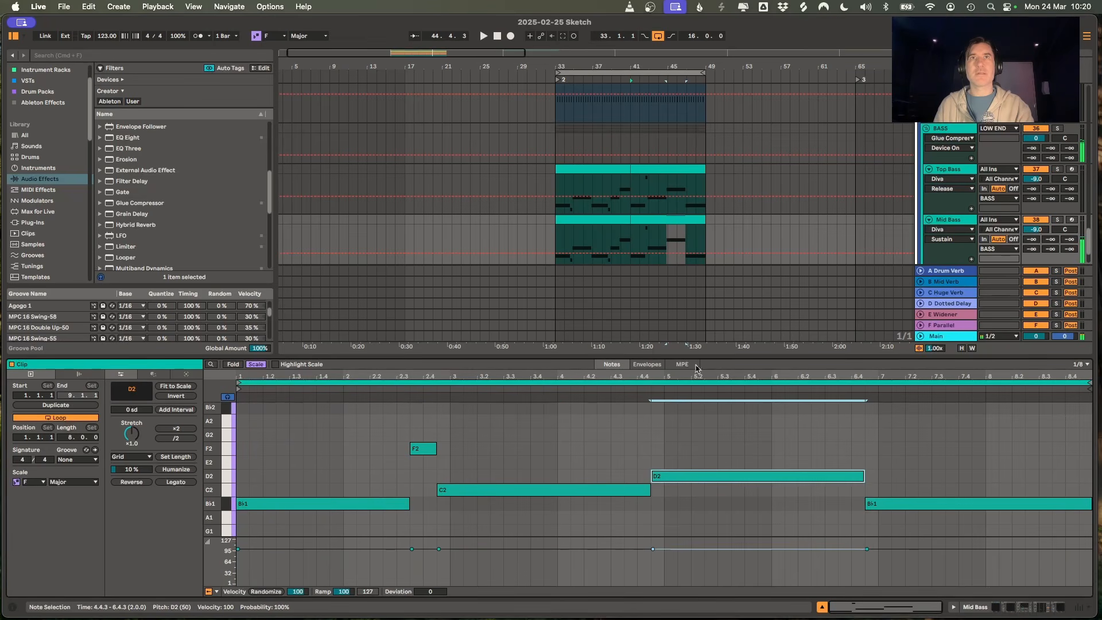
Compare the notes of the first and second Mid Bass clips, and hide the clip editor.
{"action": "left_click", "coordinate": [612, 223]}
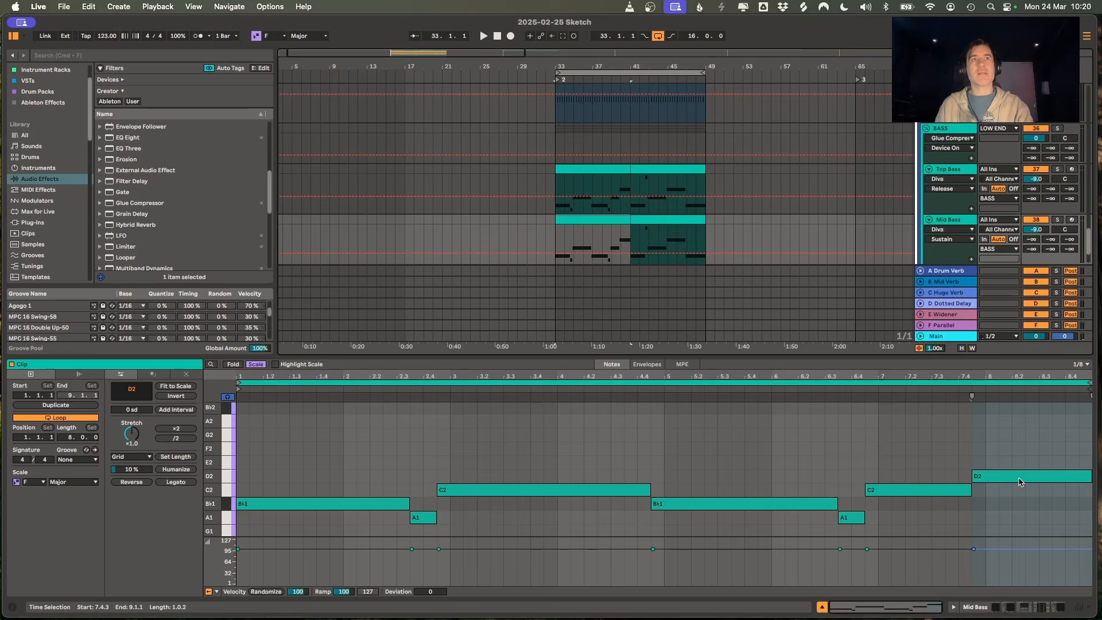
{"action": "left_click", "coordinate": [668, 216]}
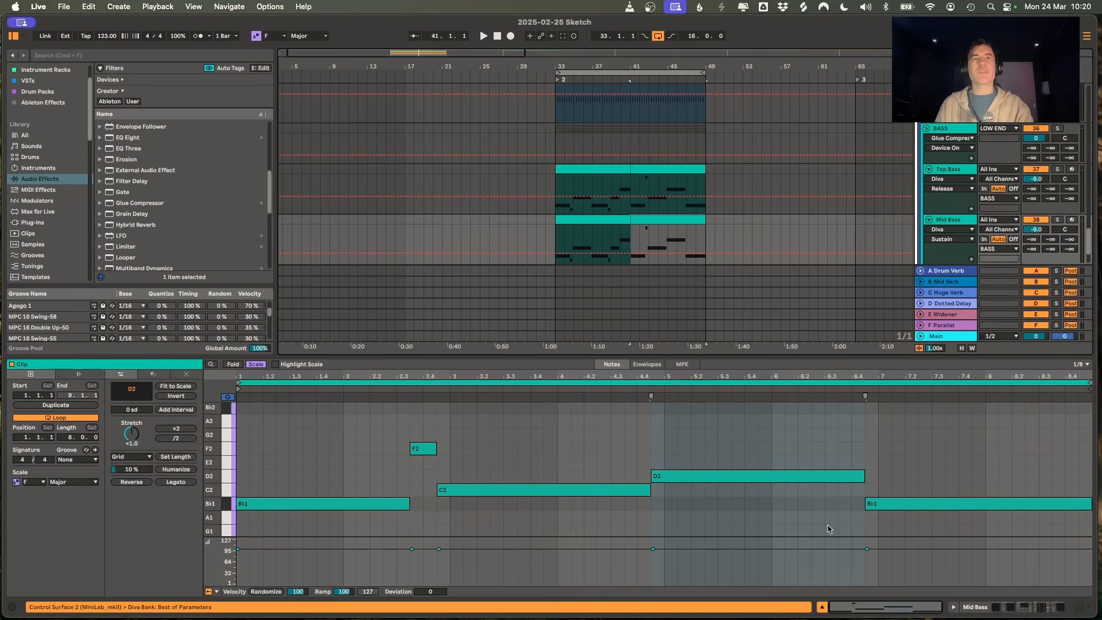
{"action": "left_click", "coordinate": [823, 609]}
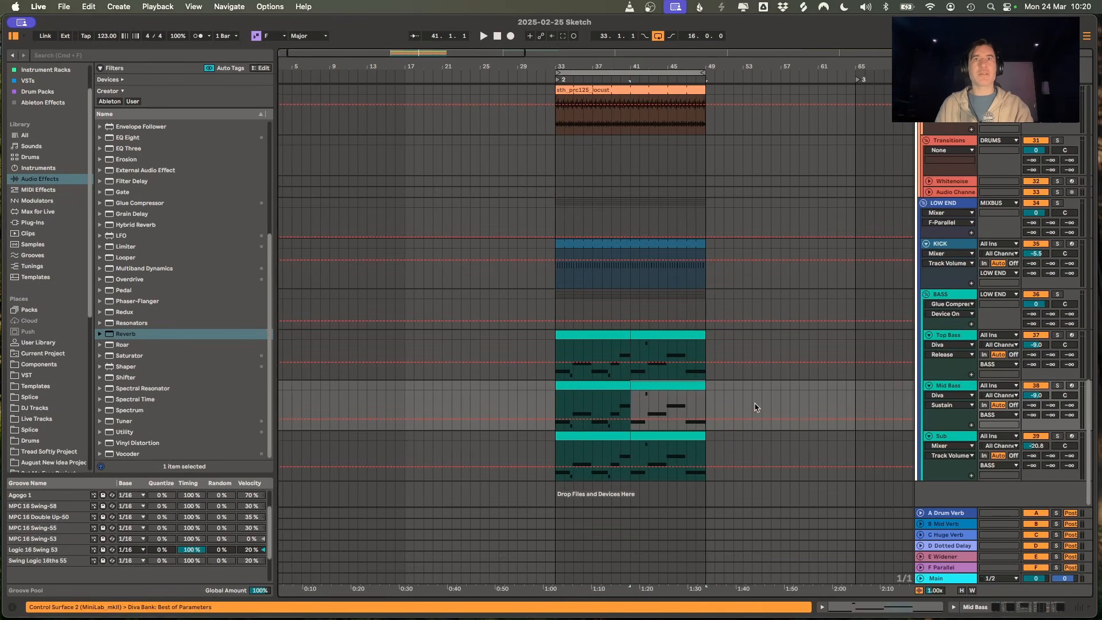
Move the Tomb - Kingfisher (Extended Mix) reference clip so that it starts at bar 1.
{"action": "scroll", "coordinate": [712, 252], "scroll_direction": "up", "scroll_amount": 5}
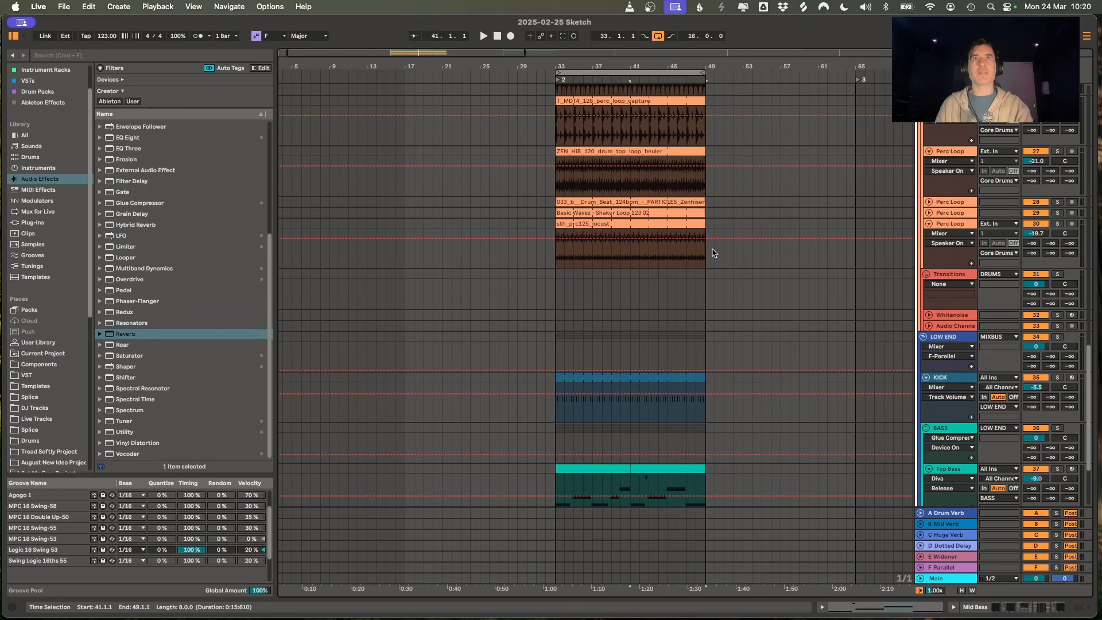
{"action": "left_click_drag", "start_coordinate": [409, 51], "coordinate": [408, 23]}
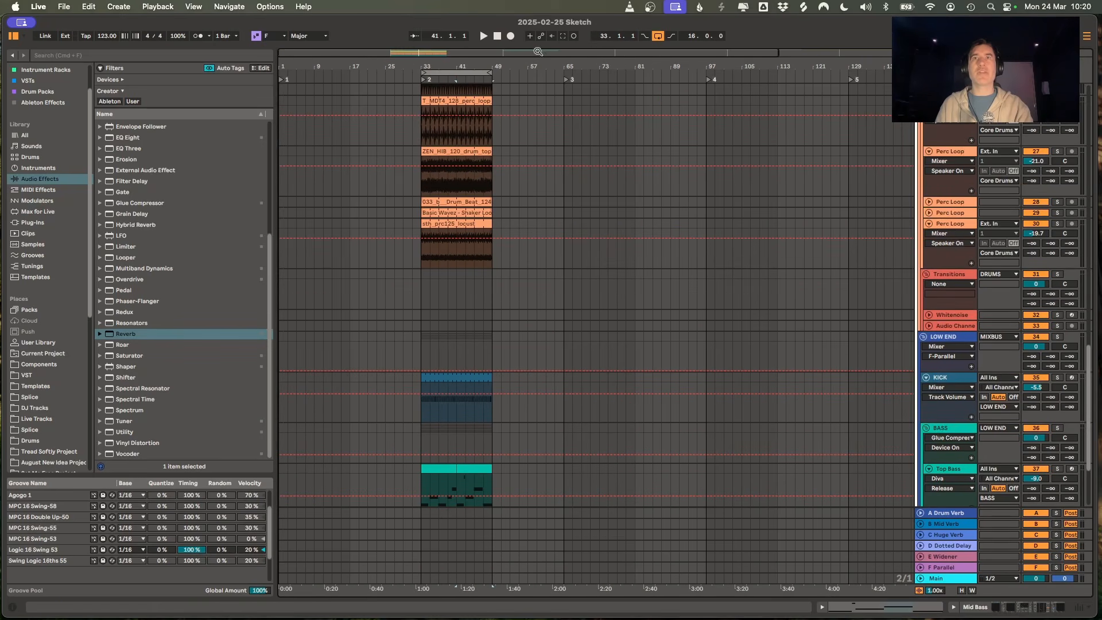
{"action": "scroll", "coordinate": [700, 349], "scroll_direction": "up", "scroll_amount": 15}
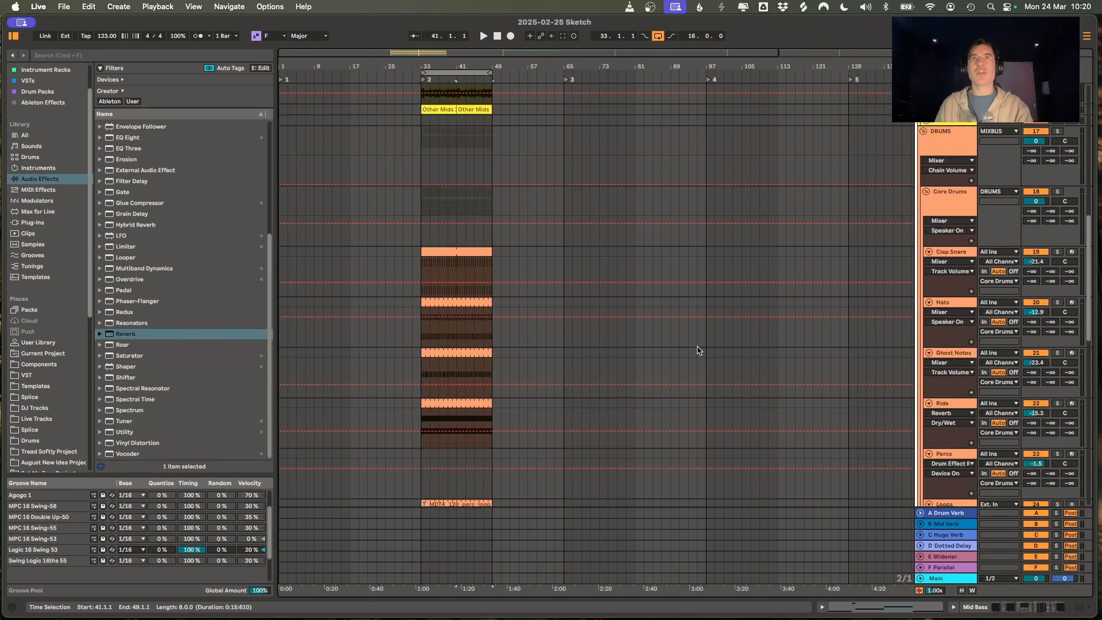
{"action": "key", "text": "minus"}
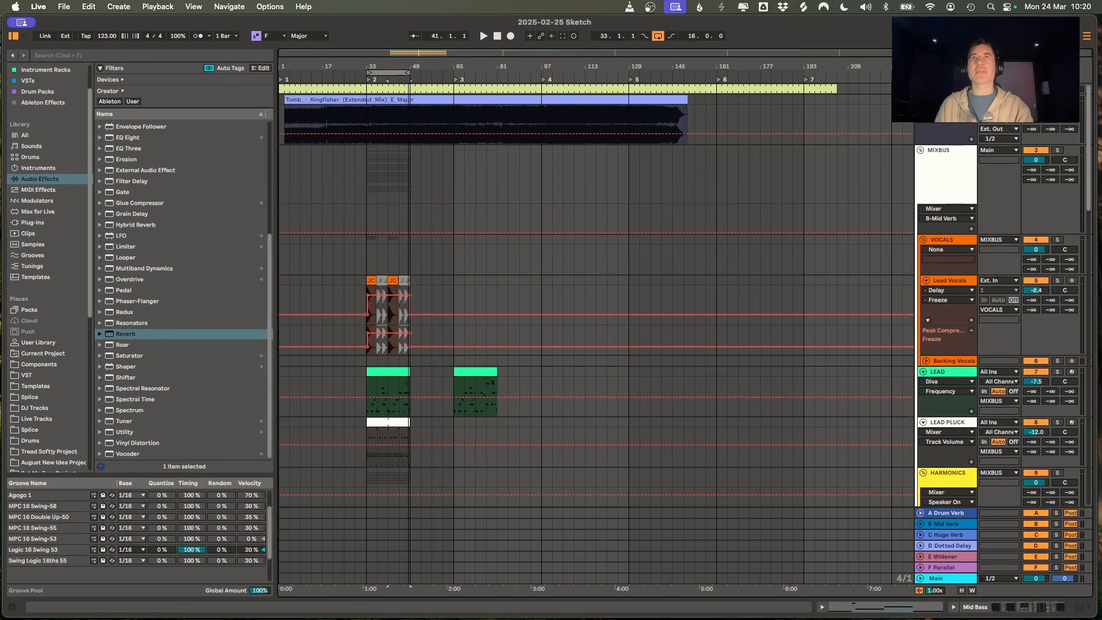
{"action": "left_click_drag", "start_coordinate": [541, 51], "coordinate": [541, 72]}
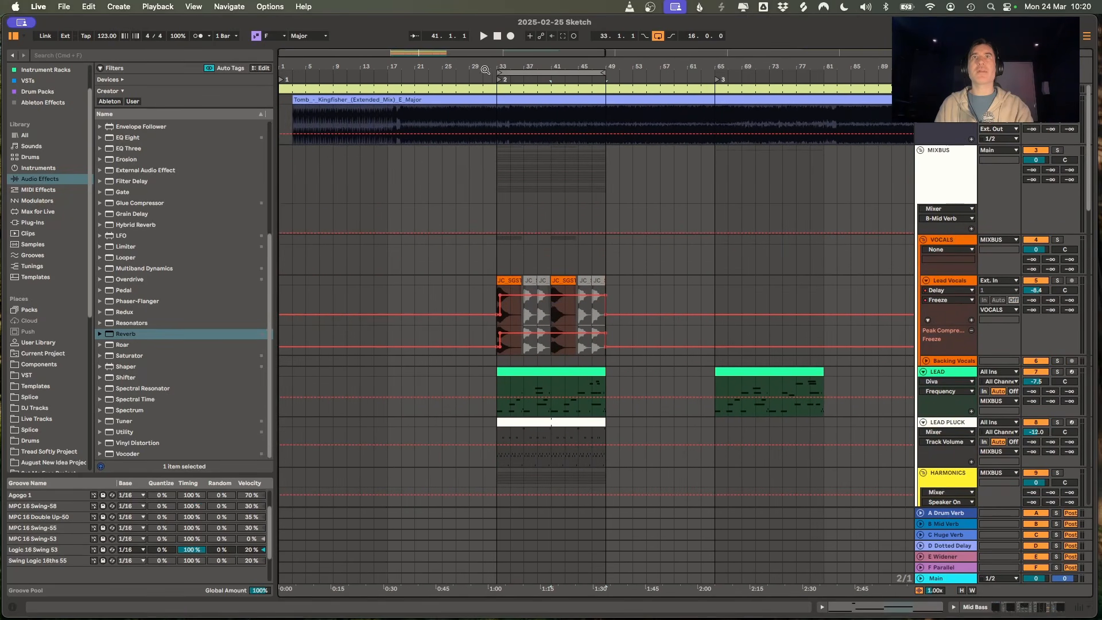
{"action": "left_click", "coordinate": [554, 180]}
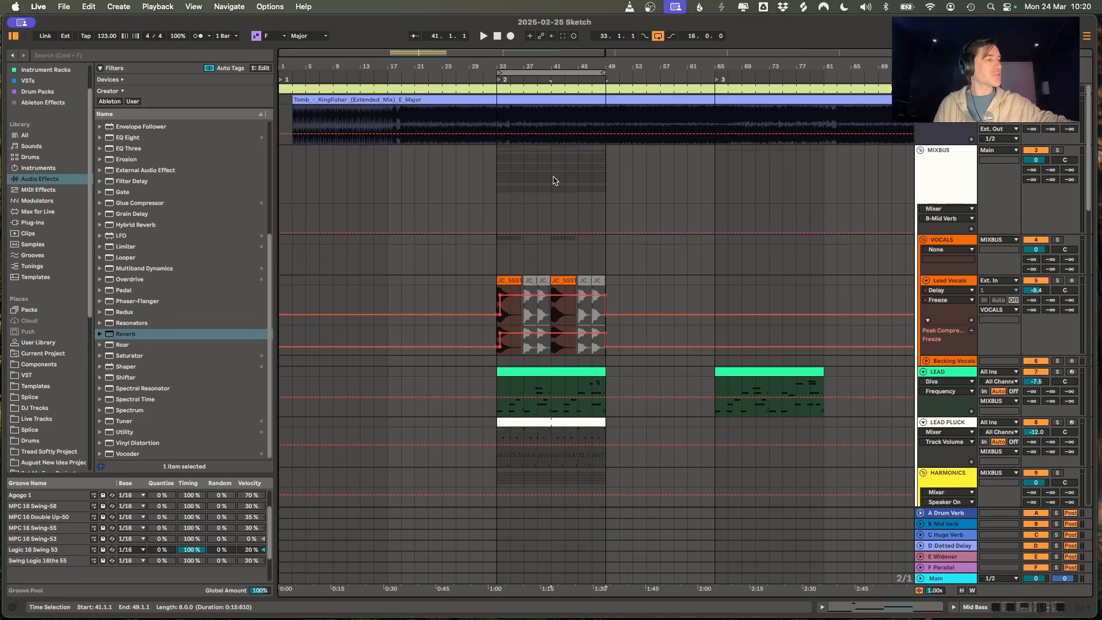
{"action": "left_click", "coordinate": [565, 96]}
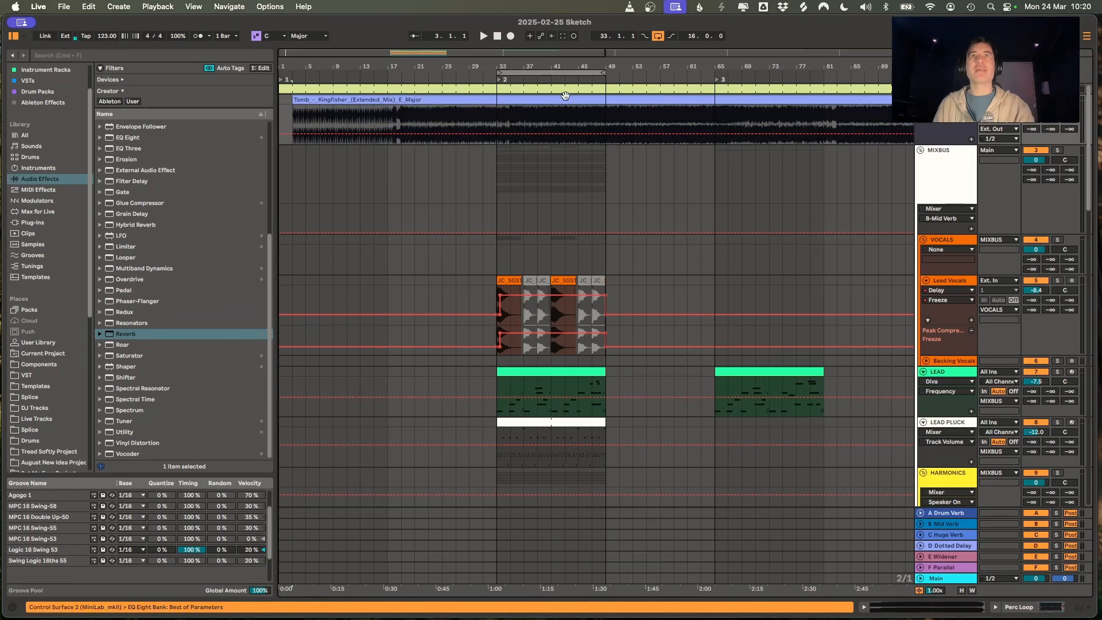
{"action": "left_click_drag", "start_coordinate": [574, 97], "coordinate": [561, 97]}
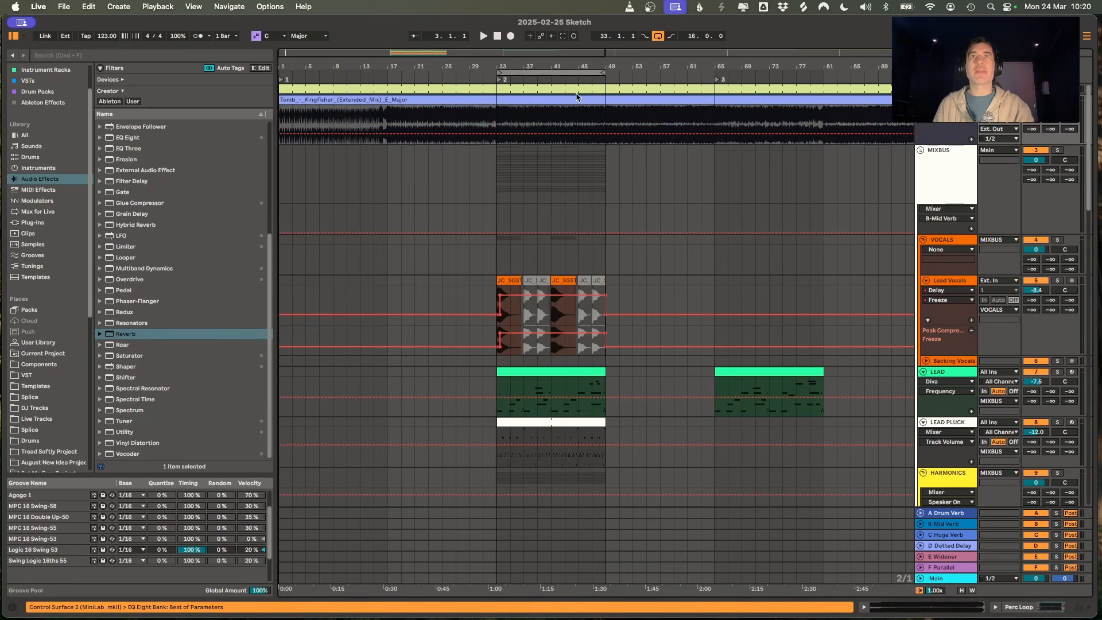
Select the 16-bar loop region from bar 33 to bar 49 in the arrangement.
{"action": "left_click_drag", "start_coordinate": [405, 54], "coordinate": [404, 28]}
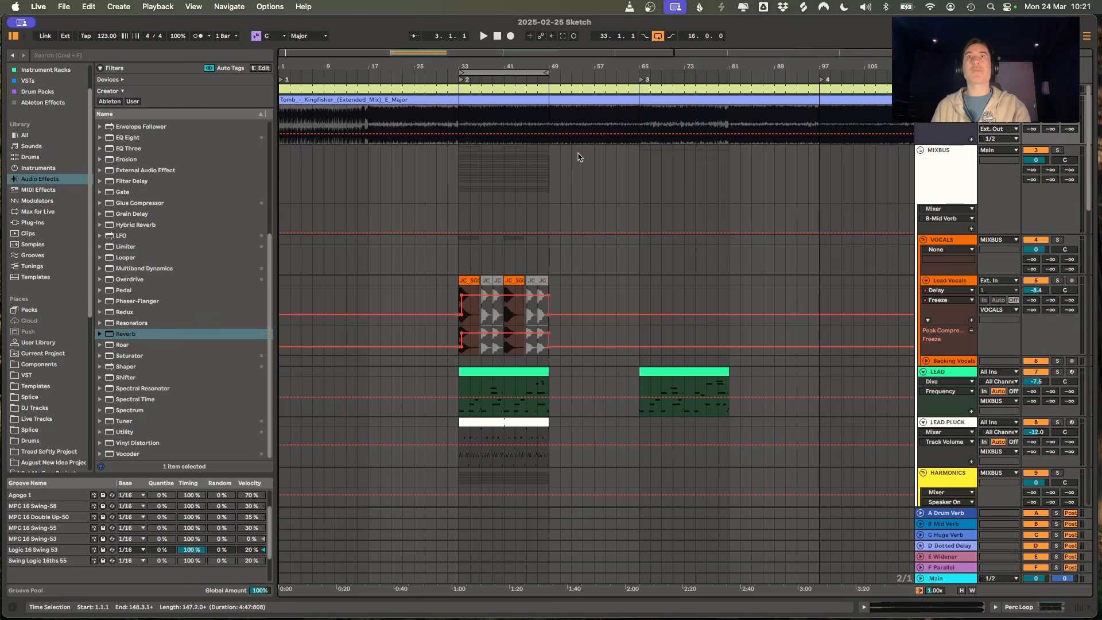
{"action": "left_click", "coordinate": [492, 72]}
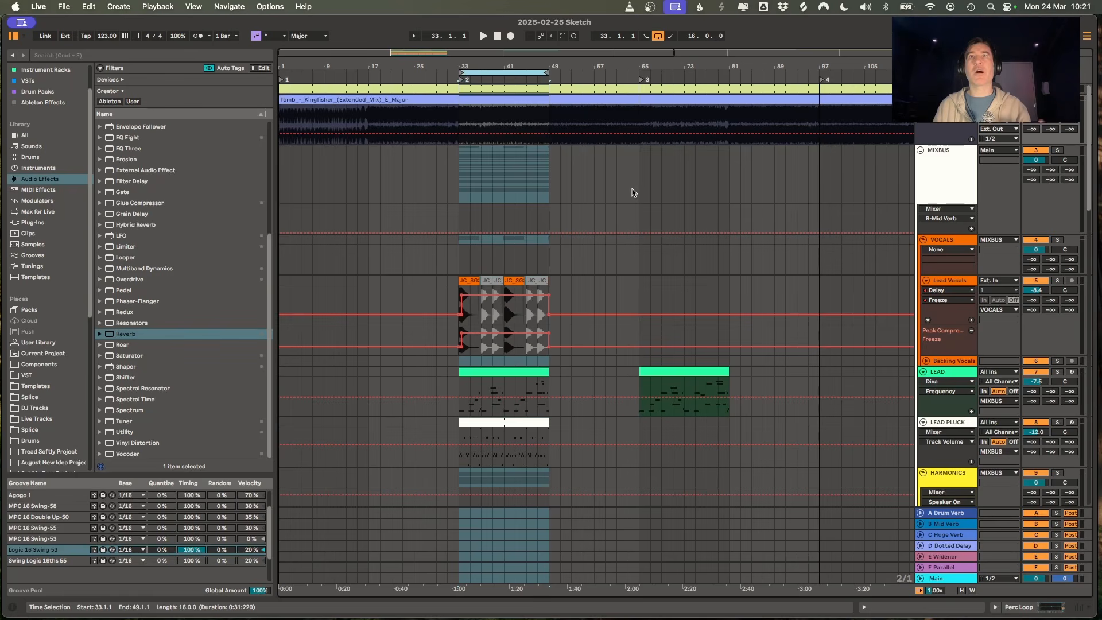
{"action": "left_click_drag", "start_coordinate": [452, 53], "coordinate": [554, 49]}
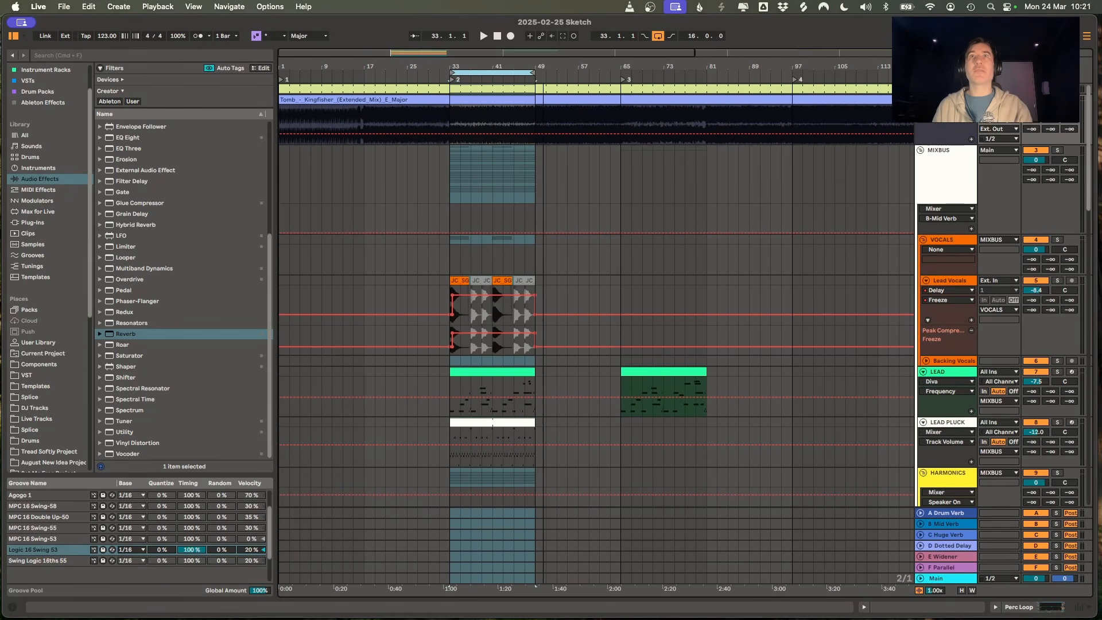
Play the reference track from about bar 15 through the main section and on past locator 3.
{"action": "left_click", "coordinate": [688, 94]}
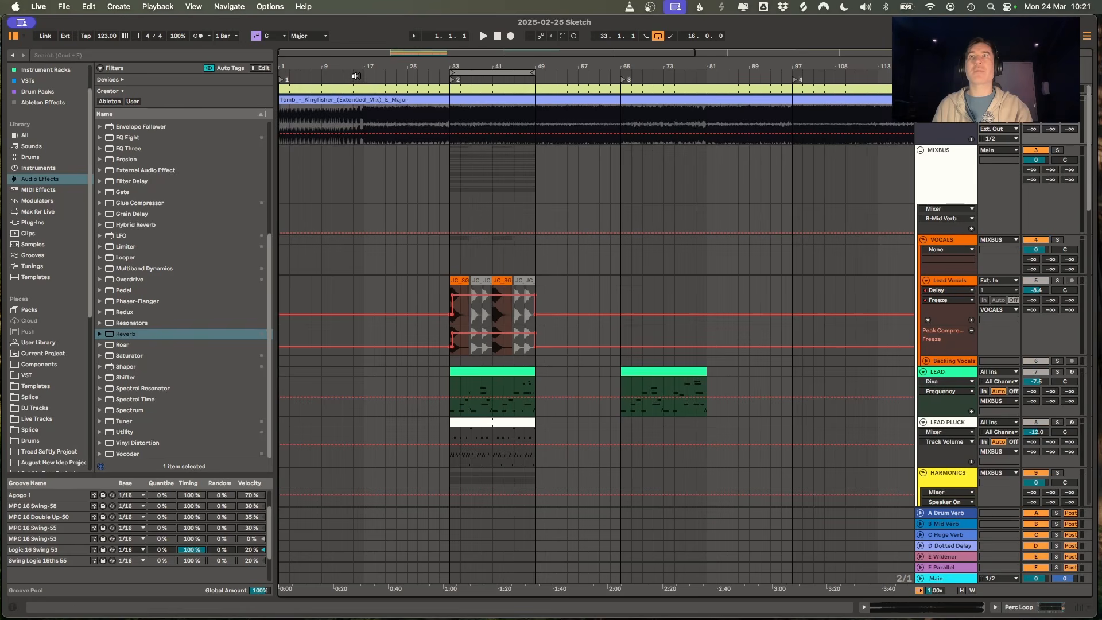
{"action": "left_click", "coordinate": [356, 76]}
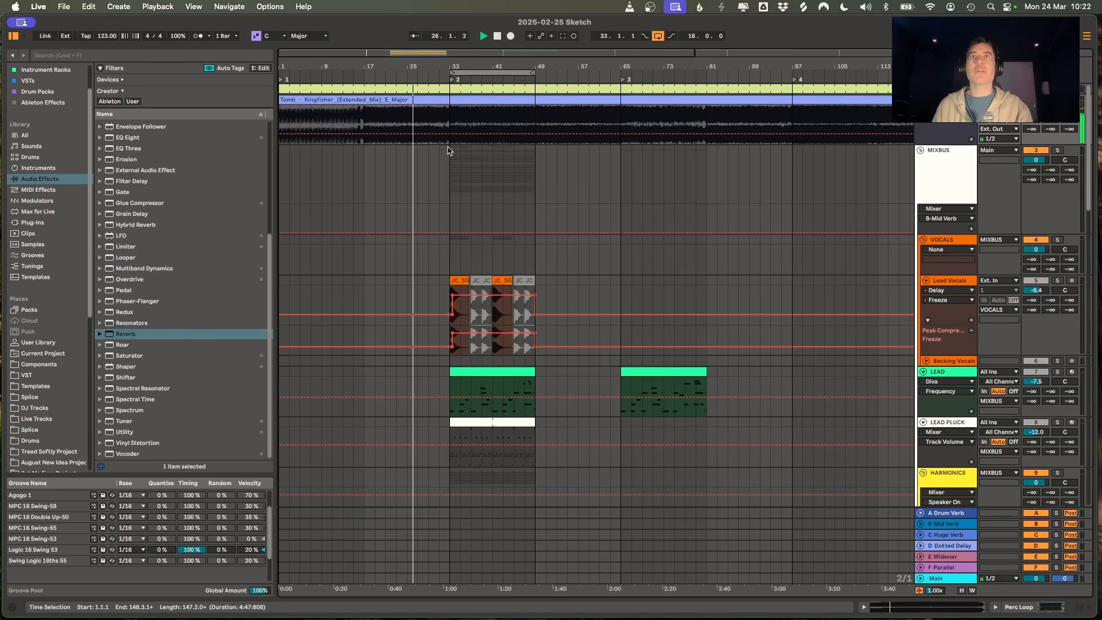
{"action": "left_click", "coordinate": [483, 143]}
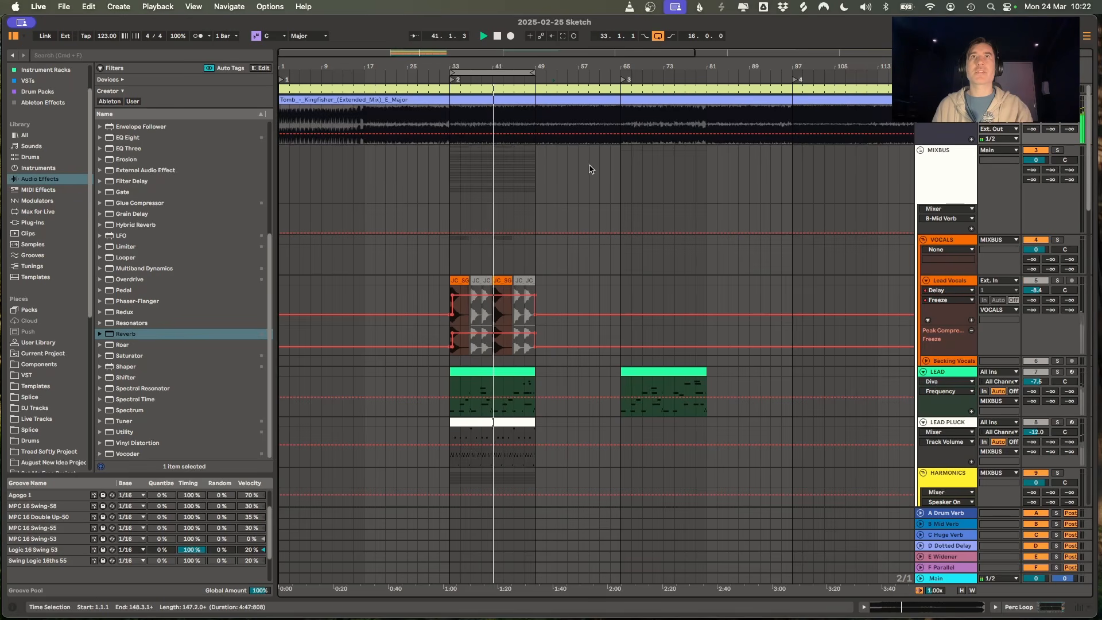
{"action": "scroll", "coordinate": [587, 181], "scroll_direction": "right", "scroll_amount": 4}
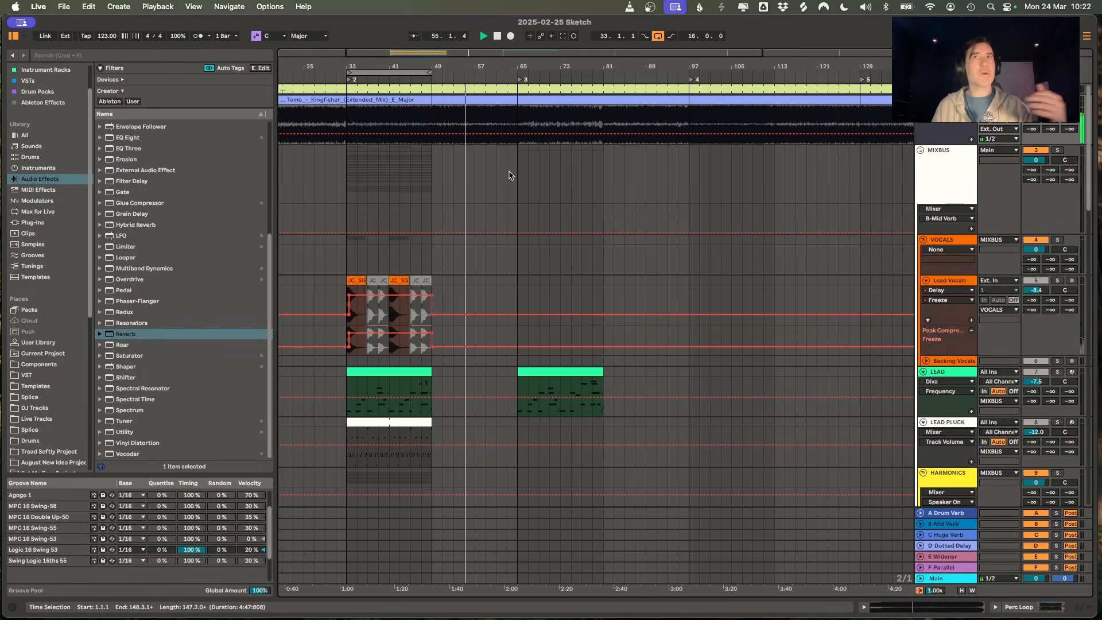
{"action": "scroll", "coordinate": [524, 167], "scroll_direction": "right", "scroll_amount": 2}
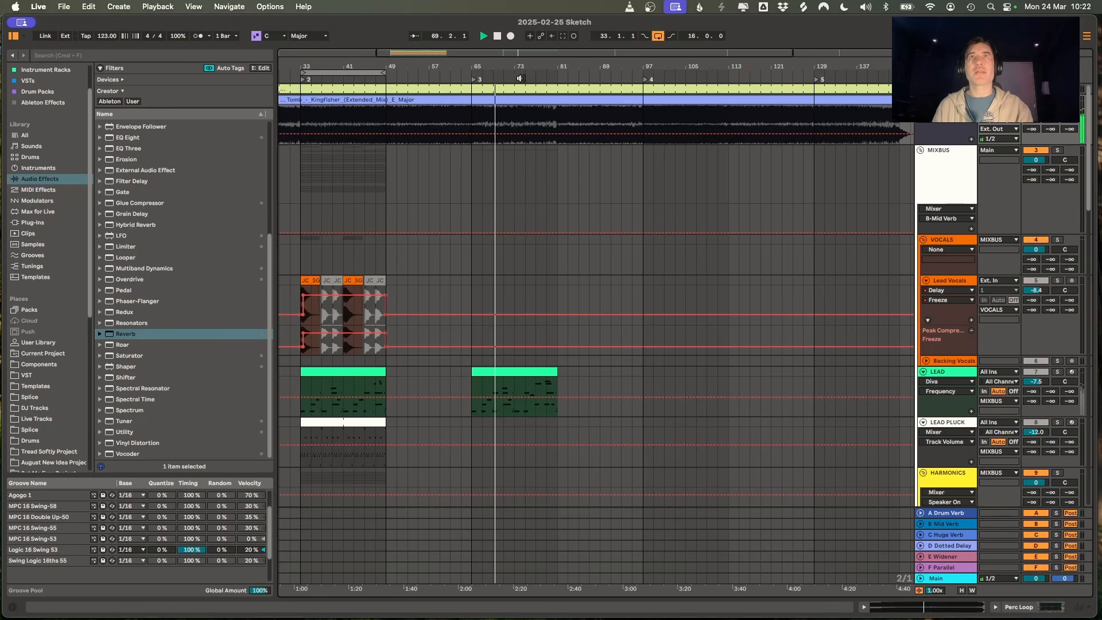
Skip playback of the reference track through its second half to about bar 133, and stop it near the end.
{"action": "left_click", "coordinate": [523, 79]}
{"action": "scroll", "coordinate": [627, 169], "scroll_direction": "right", "scroll_amount": 2}
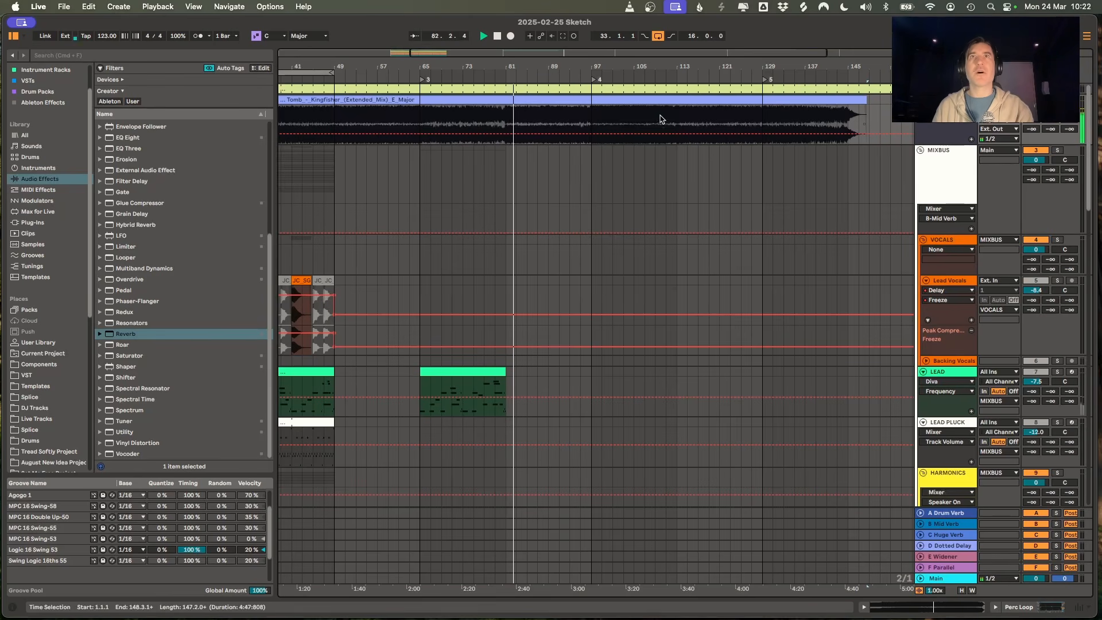
{"action": "left_click", "coordinate": [560, 77]}
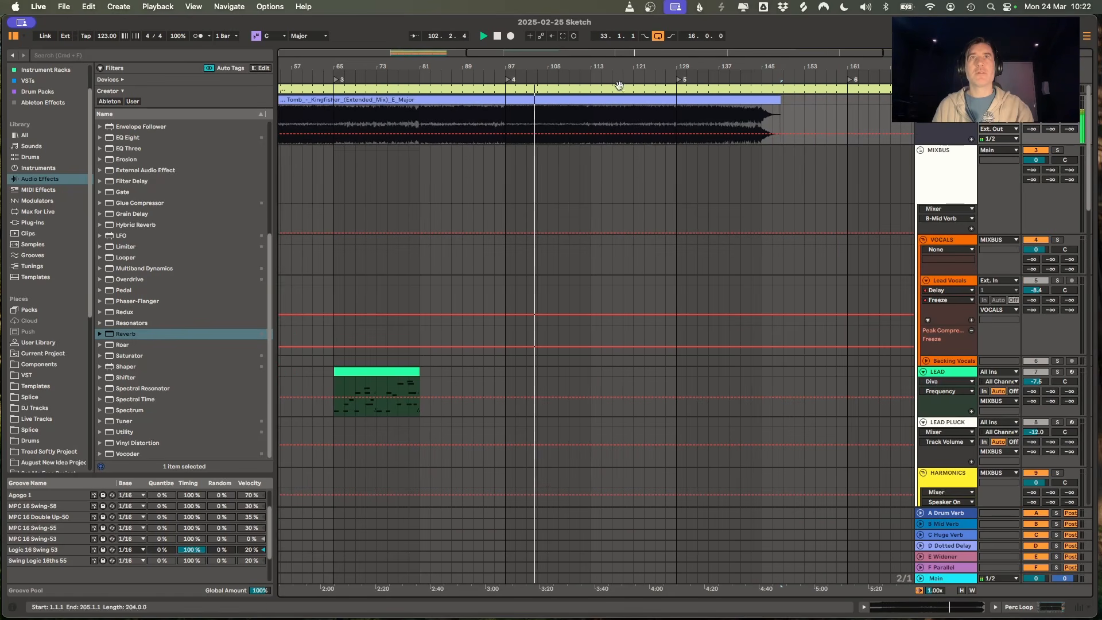
{"action": "left_click", "coordinate": [617, 77]}
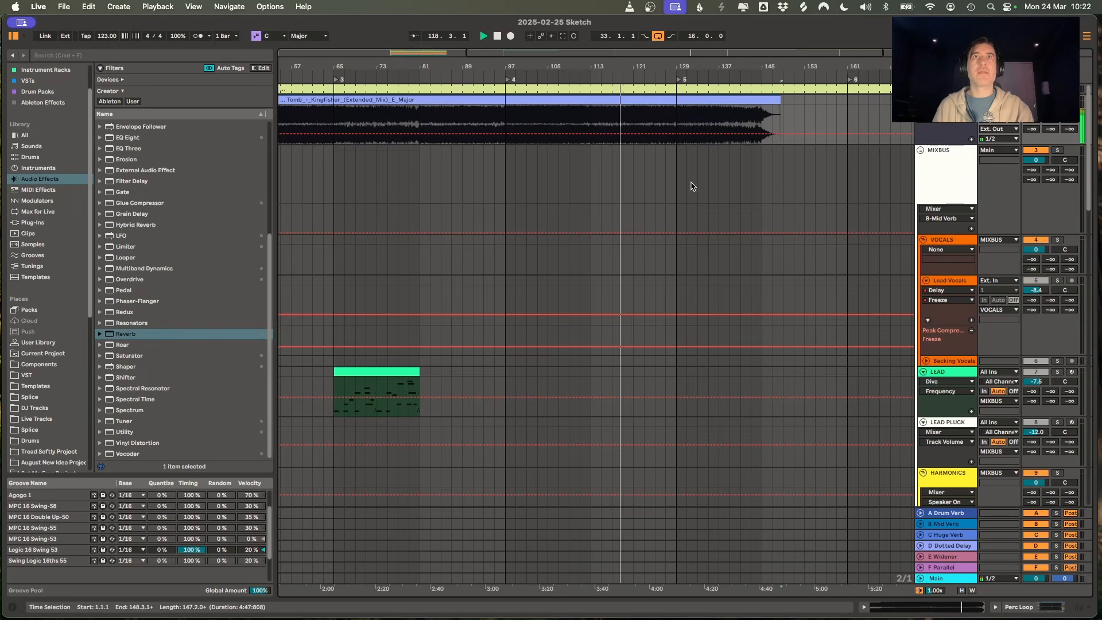
{"action": "left_click", "coordinate": [641, 78]}
{"action": "left_click", "coordinate": [698, 76]}
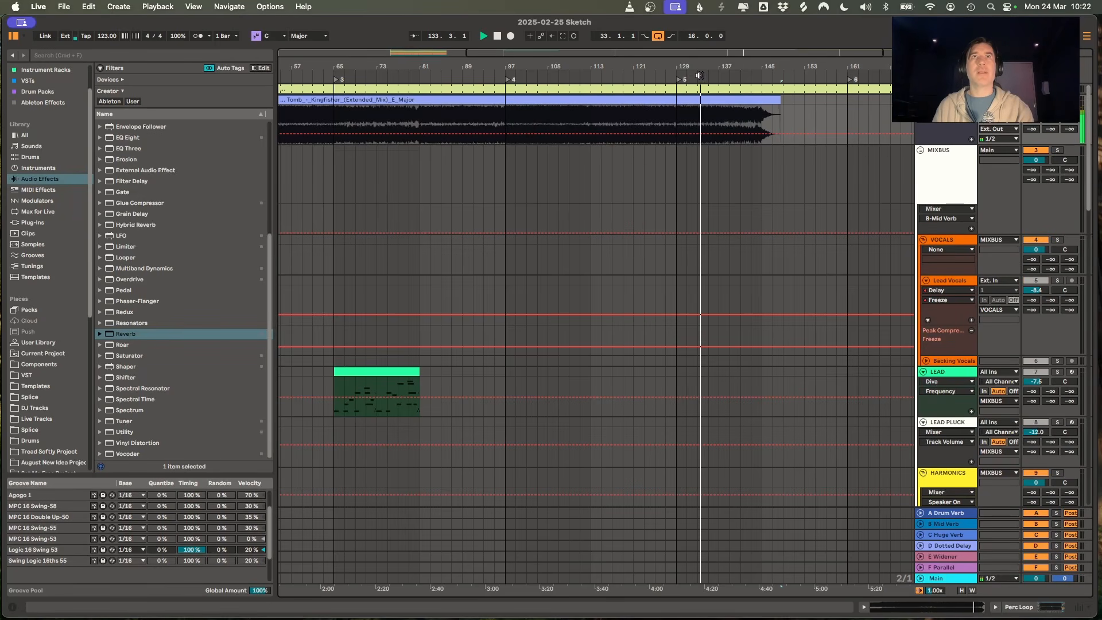
{"action": "left_click", "coordinate": [772, 139]}
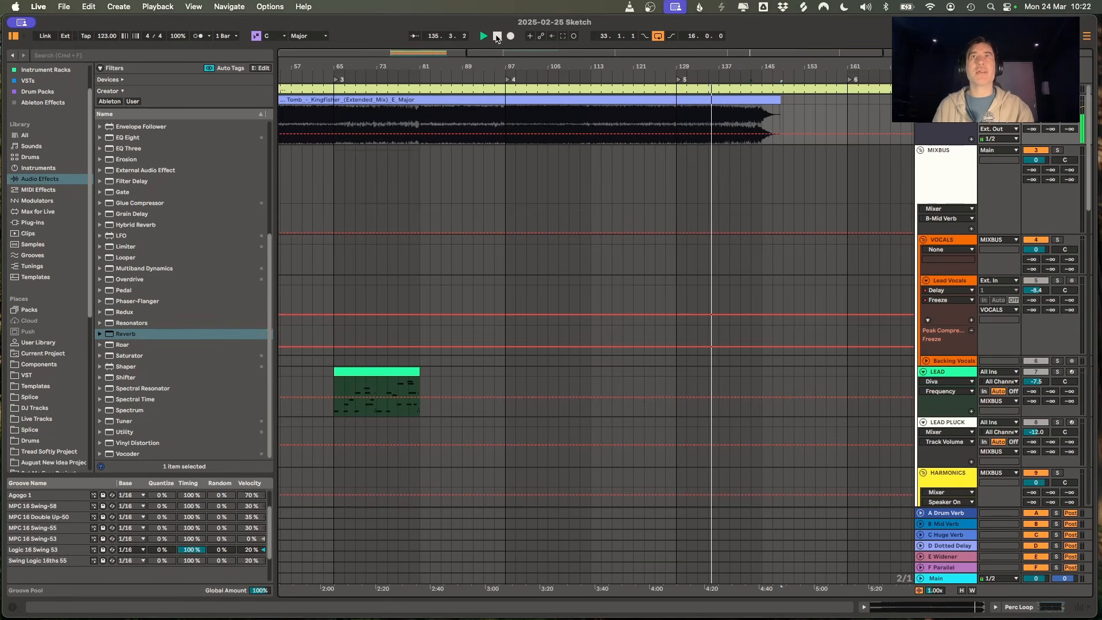
{"action": "left_click", "coordinate": [499, 38]}
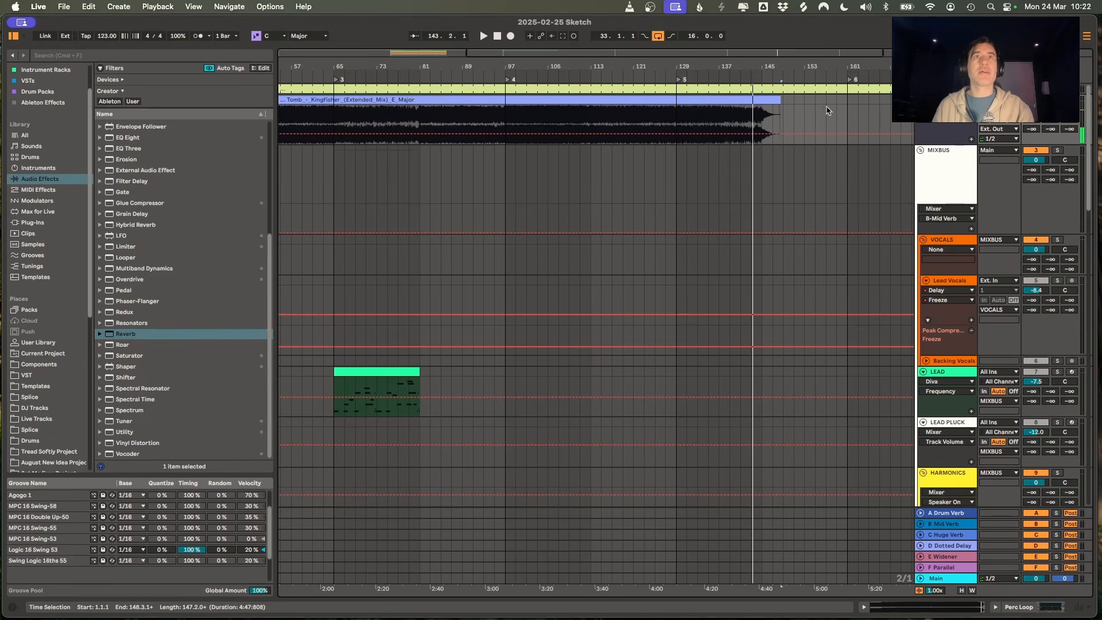
Examine the reference clip's full length and ending, and return to its intro around bar 8.
{"action": "left_click_drag", "start_coordinate": [576, 49], "coordinate": [590, 116]}
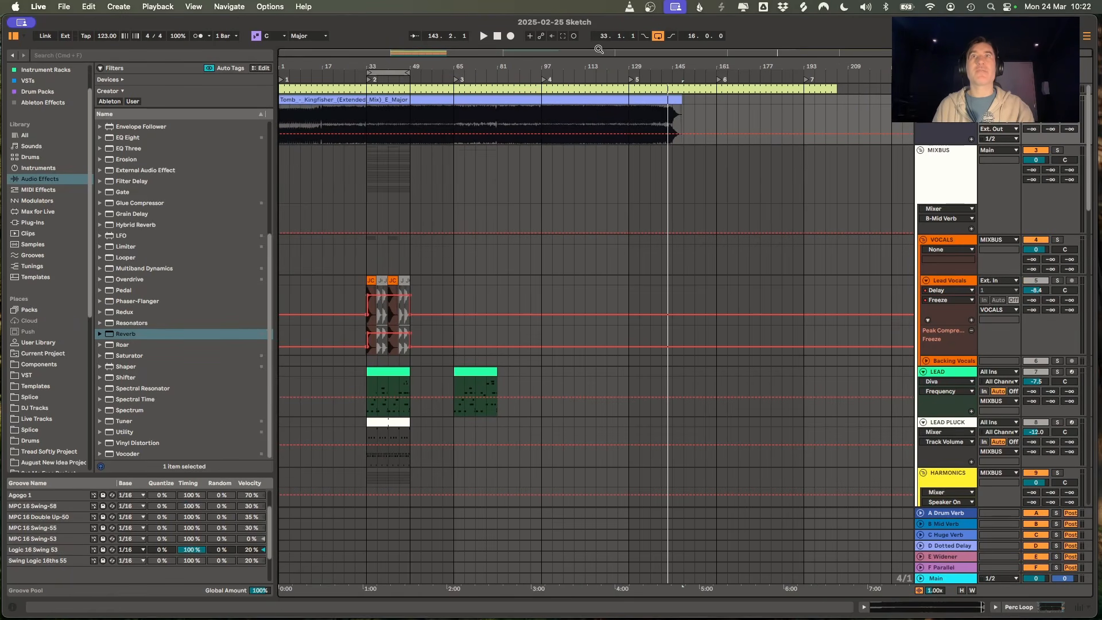
{"action": "mouse_move", "coordinate": [598, 51]}
{"action": "left_mouse_down"}
{"action": "mouse_move", "coordinate": [599, 68]}
{"action": "mouse_move", "coordinate": [608, 61]}
{"action": "left_mouse_up"}
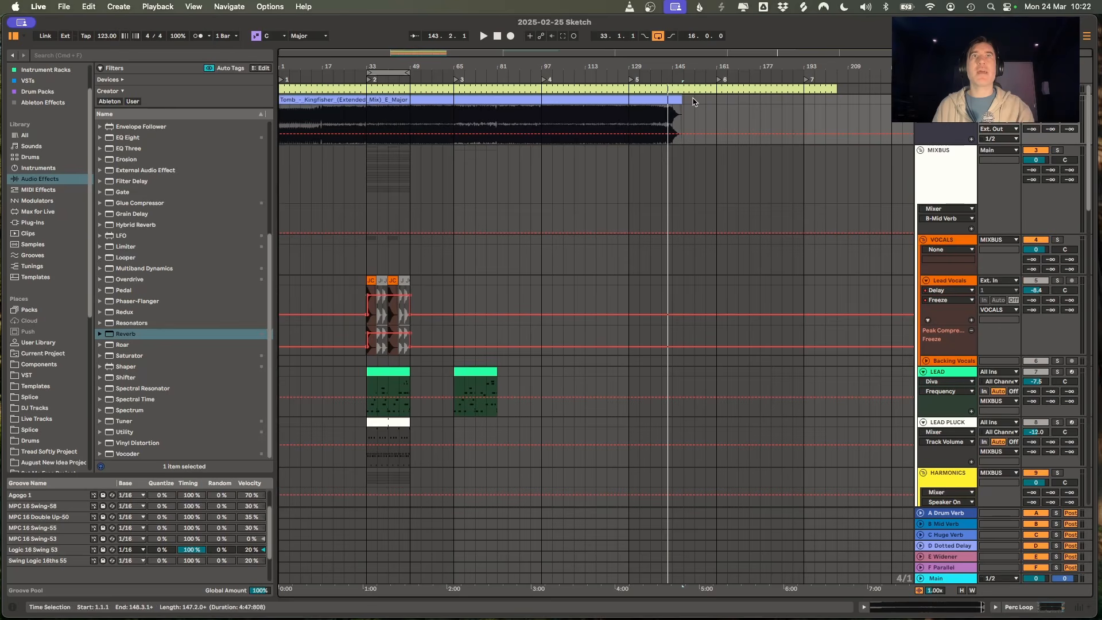
{"action": "left_click_drag", "start_coordinate": [681, 98], "coordinate": [692, 98]}
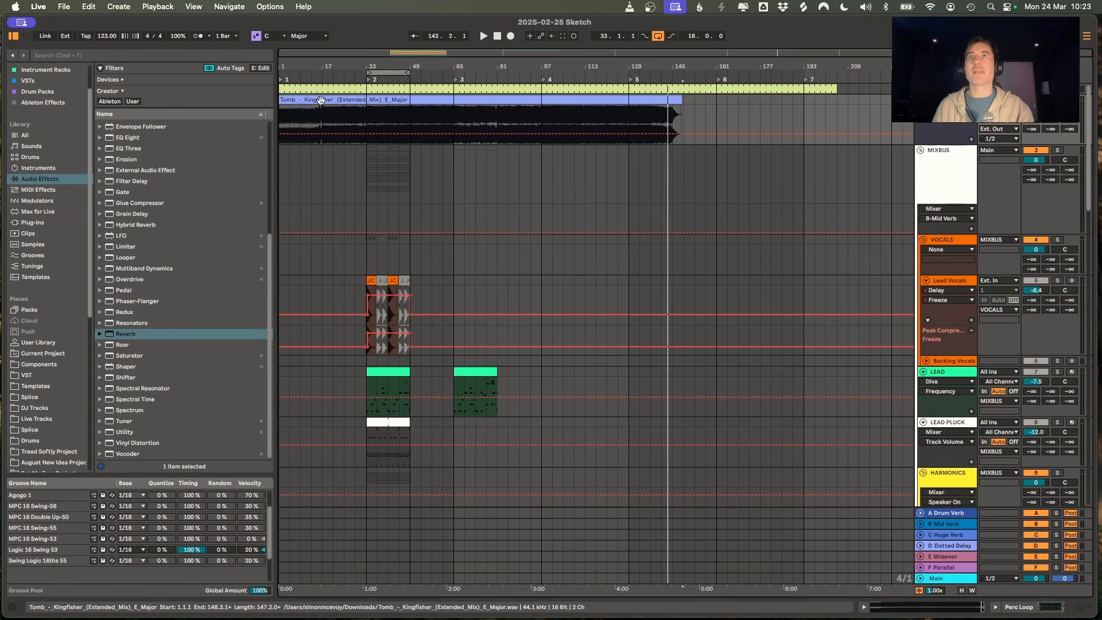
{"action": "left_click", "coordinate": [395, 67]}
{"action": "left_click_drag", "start_coordinate": [395, 67], "coordinate": [457, 180]}
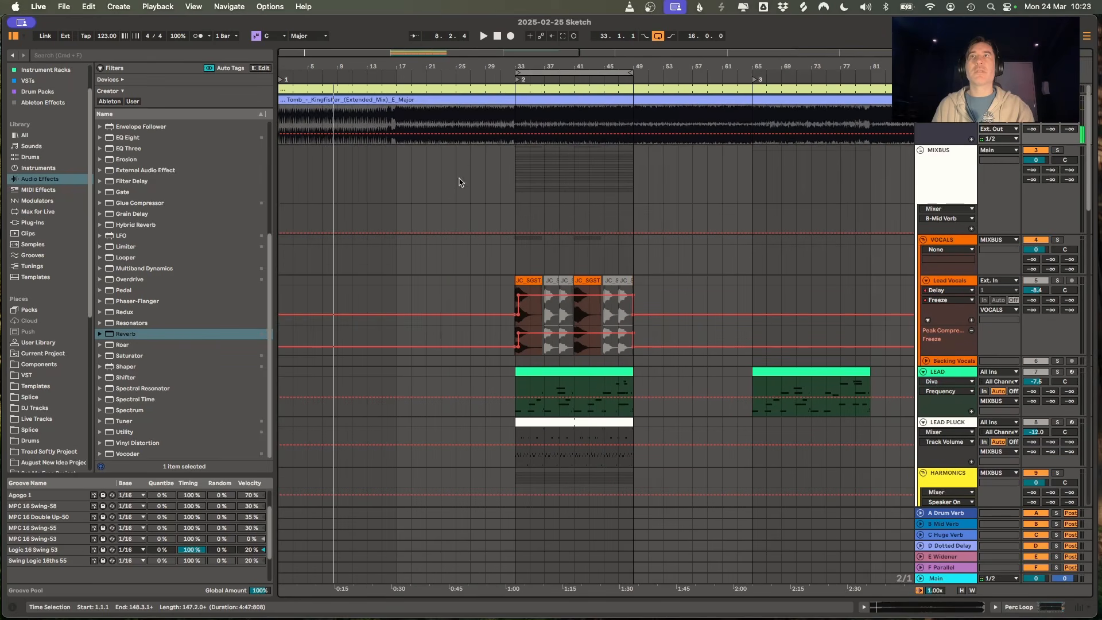
{"action": "scroll", "coordinate": [492, 276], "scroll_direction": "down", "scroll_amount": 3}
{"action": "scroll", "coordinate": [500, 343], "scroll_direction": "up", "scroll_amount": 2}
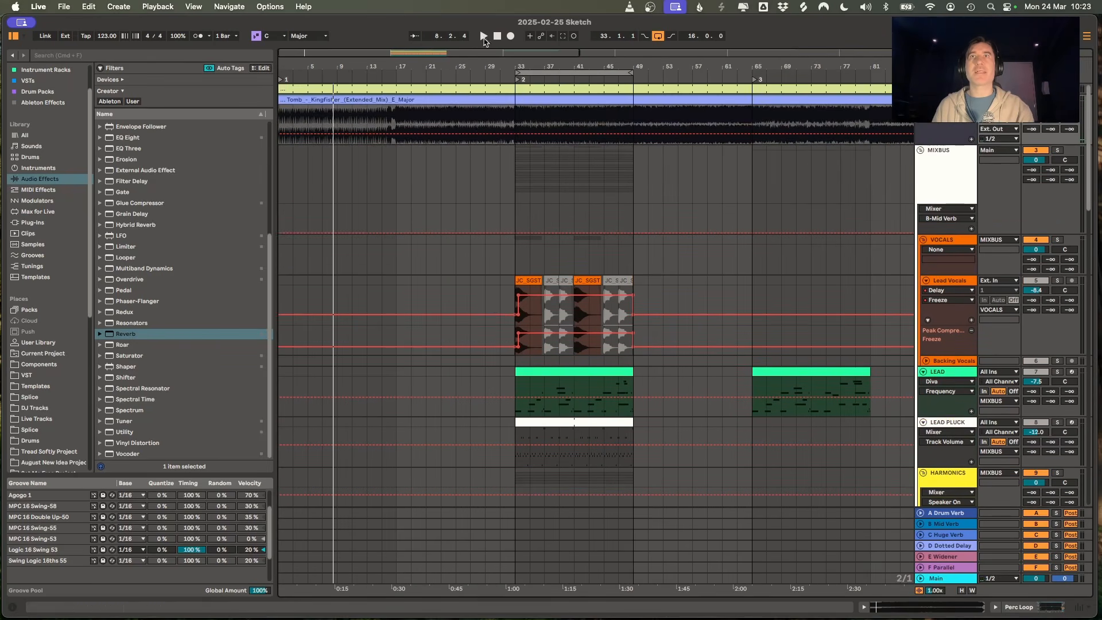
Move the second LEAD clip from bar 65 to the End locator at bar 225.
{"action": "scroll", "coordinate": [475, 339], "scroll_direction": "down", "scroll_amount": 3}
{"action": "left_click", "coordinate": [472, 317]}
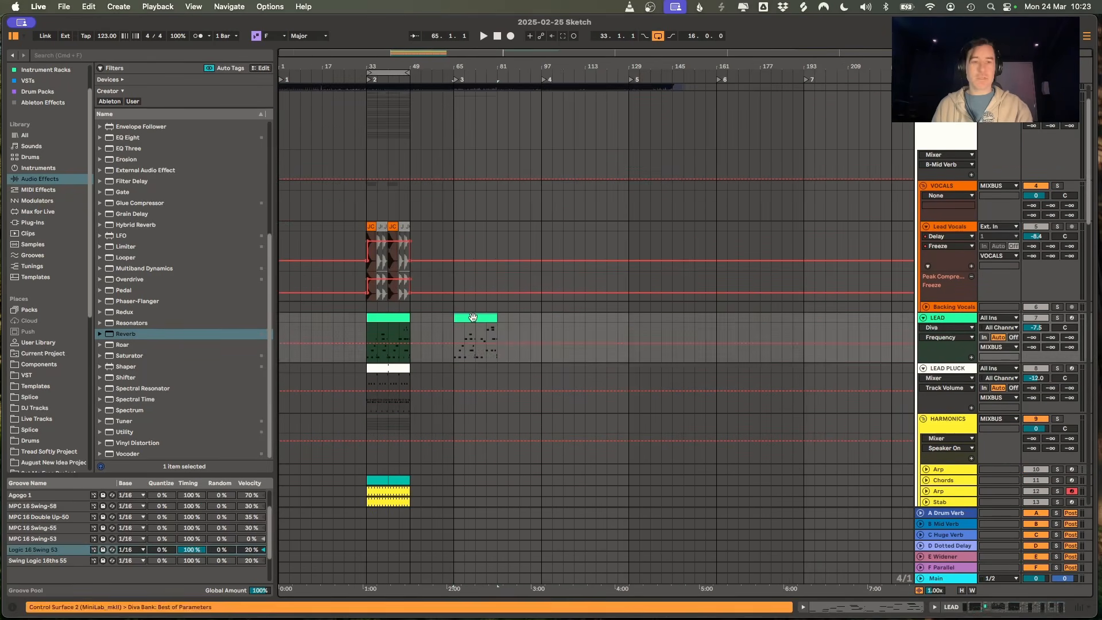
{"action": "left_click_drag", "start_coordinate": [472, 317], "coordinate": [873, 326]}
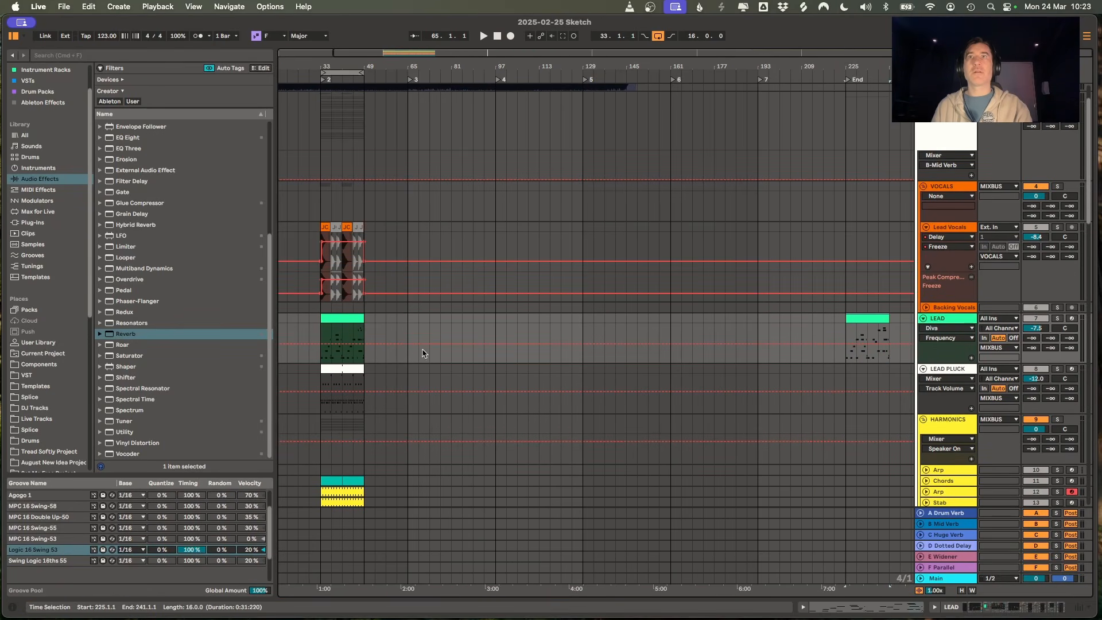
{"action": "scroll", "coordinate": [419, 338], "scroll_direction": "left", "scroll_amount": 2}
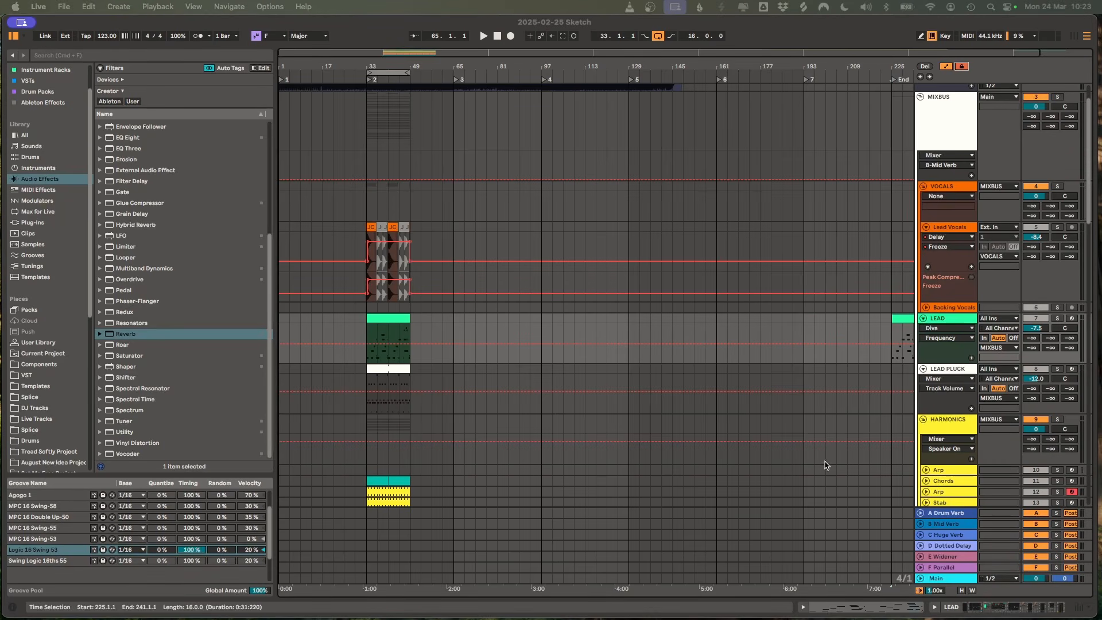
Unlock the automation envelopes so they move with the clips, and select the LEAD clip in the main section at bar 33.
{"action": "left_click", "coordinate": [962, 66]}
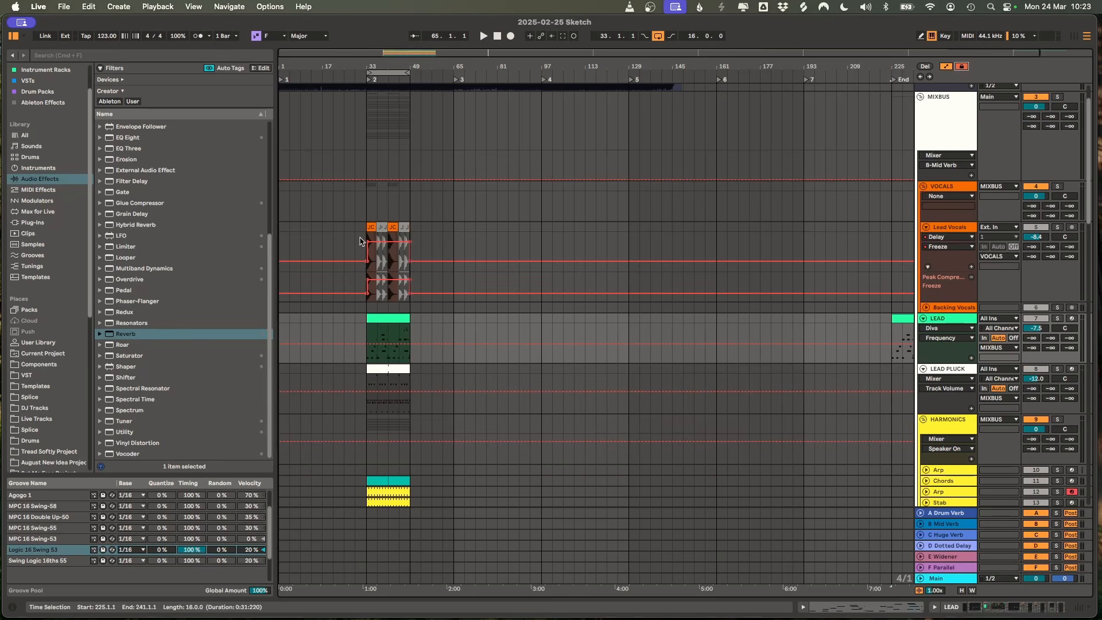
{"action": "left_click", "coordinate": [383, 318]}
{"action": "scroll", "coordinate": [428, 323], "scroll_direction": "down", "scroll_amount": 1}
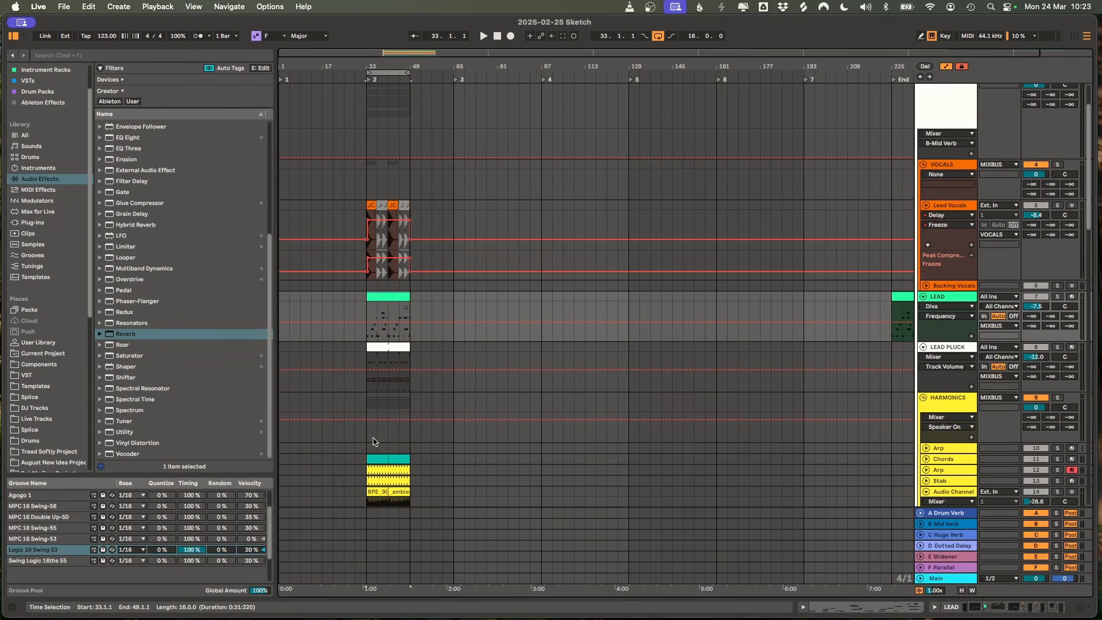
{"action": "left_click", "coordinate": [396, 313]}
{"action": "scroll", "coordinate": [423, 265], "scroll_direction": "down", "scroll_amount": 1}
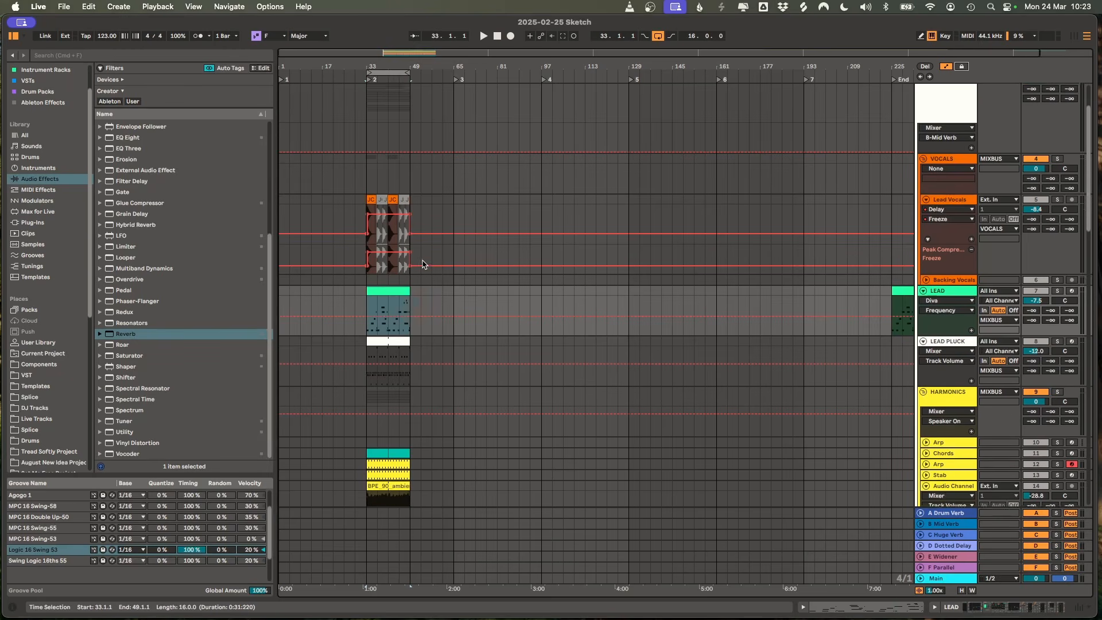
{"action": "scroll", "coordinate": [423, 261], "scroll_direction": "down", "scroll_amount": 5}
{"action": "scroll", "coordinate": [423, 261], "scroll_direction": "up", "scroll_amount": 3}
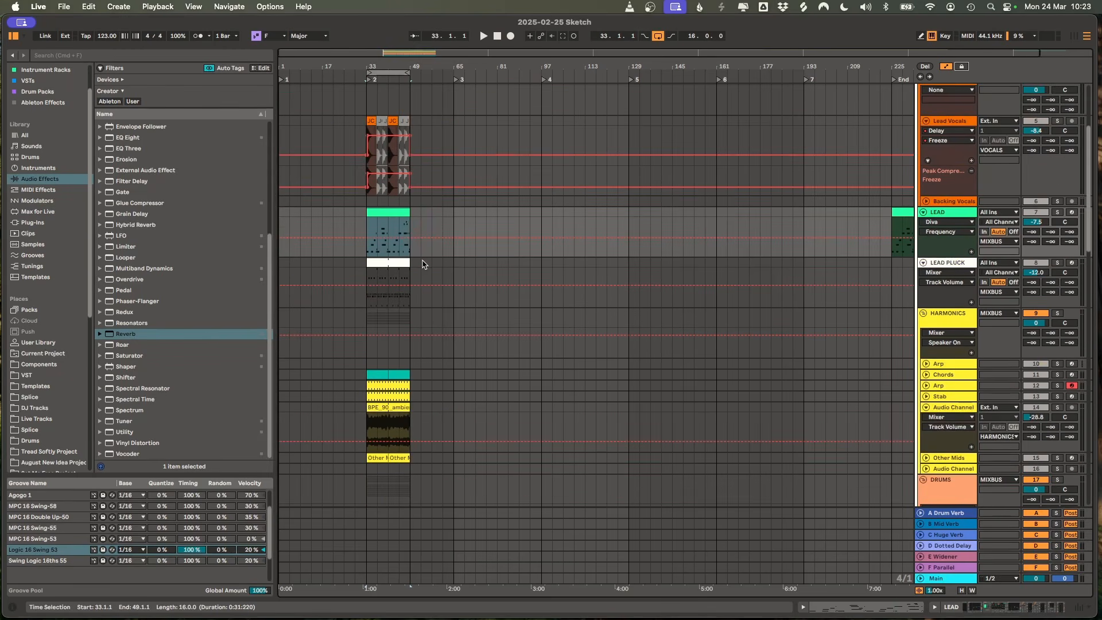
Collapse the Lead Vocals and LEAD tracks and fold the MIXBUS group.
{"action": "left_click", "coordinate": [926, 121]}
{"action": "left_click", "coordinate": [926, 142]}
{"action": "scroll", "coordinate": [925, 142], "scroll_direction": "up", "scroll_amount": 3}
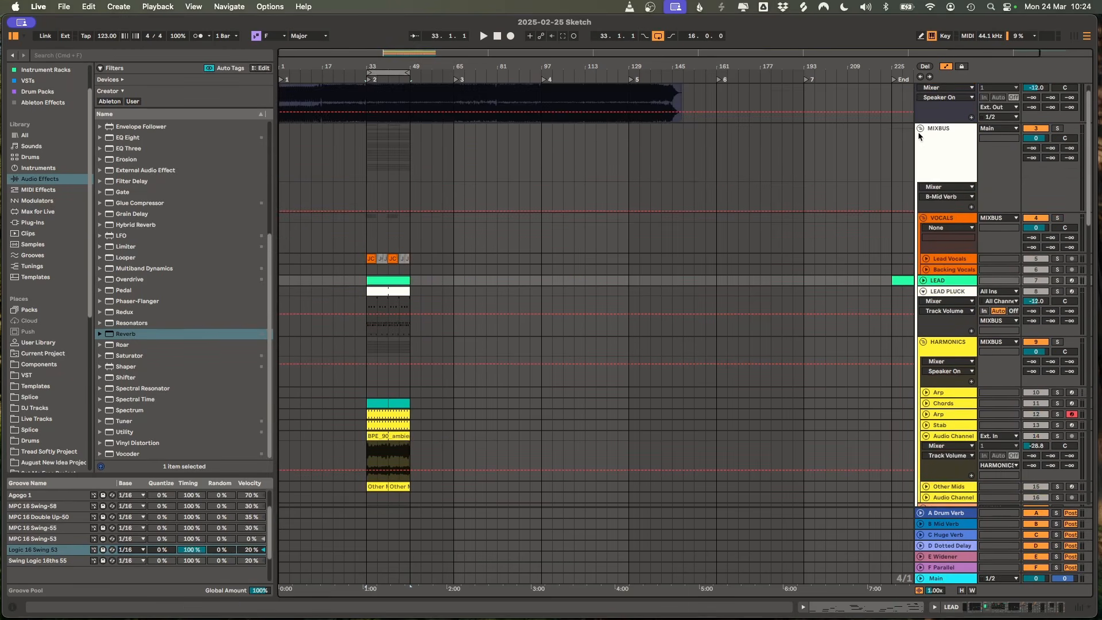
{"action": "left_click", "coordinate": [921, 129]}
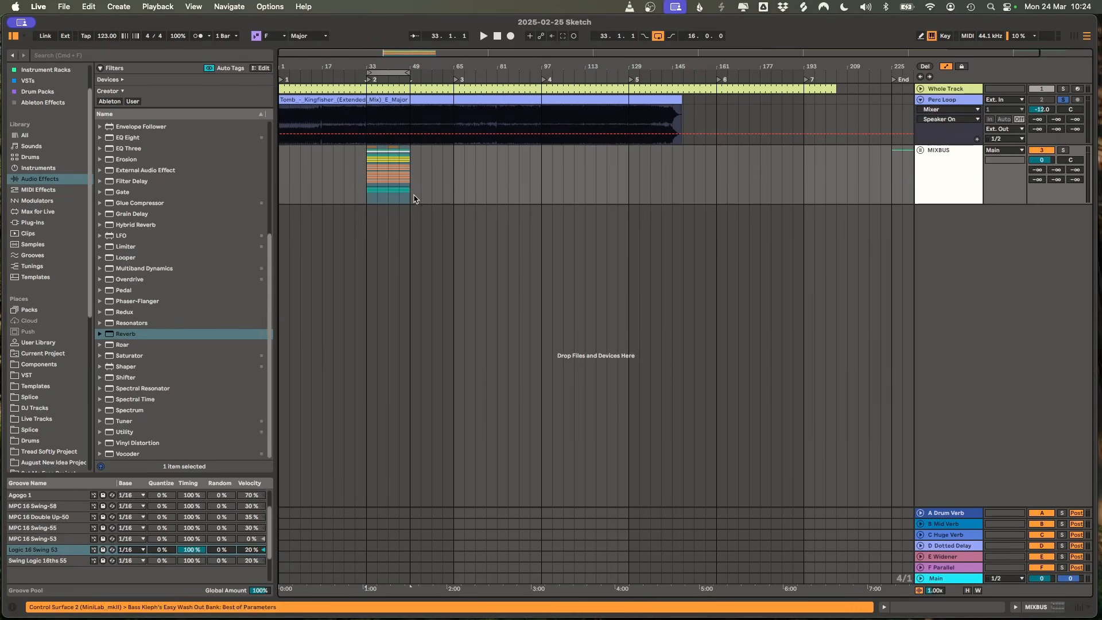
Move the MIXBUS group's material from bars 29–49 to bars 157–177 so the loop starts at locator 6.
{"action": "left_click_drag", "start_coordinate": [414, 199], "coordinate": [356, 146]}
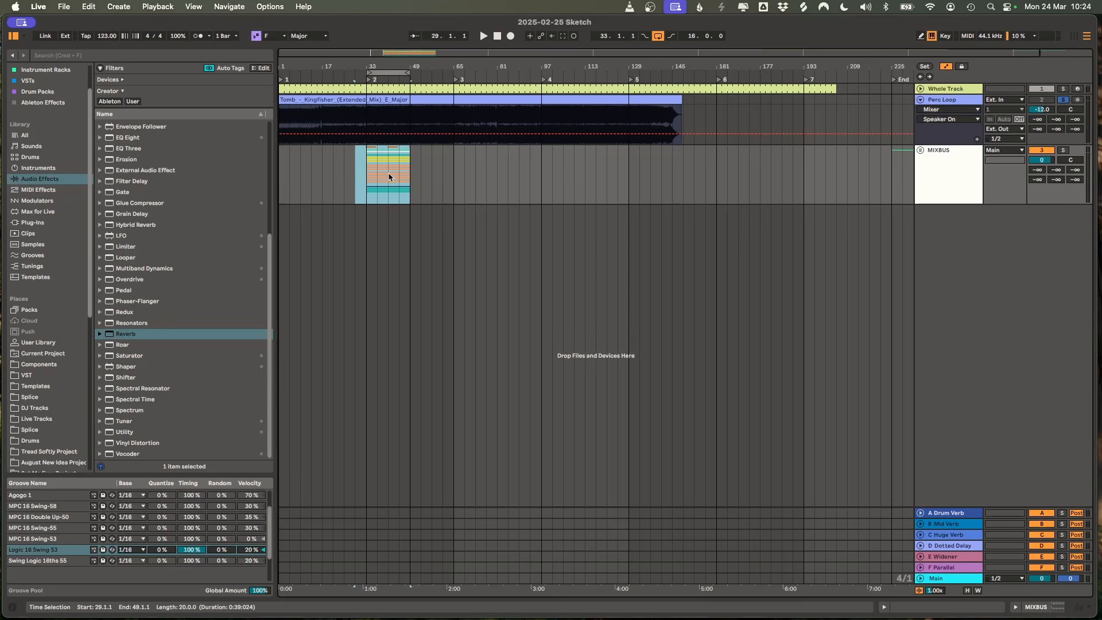
{"action": "key", "text": "Delete"}
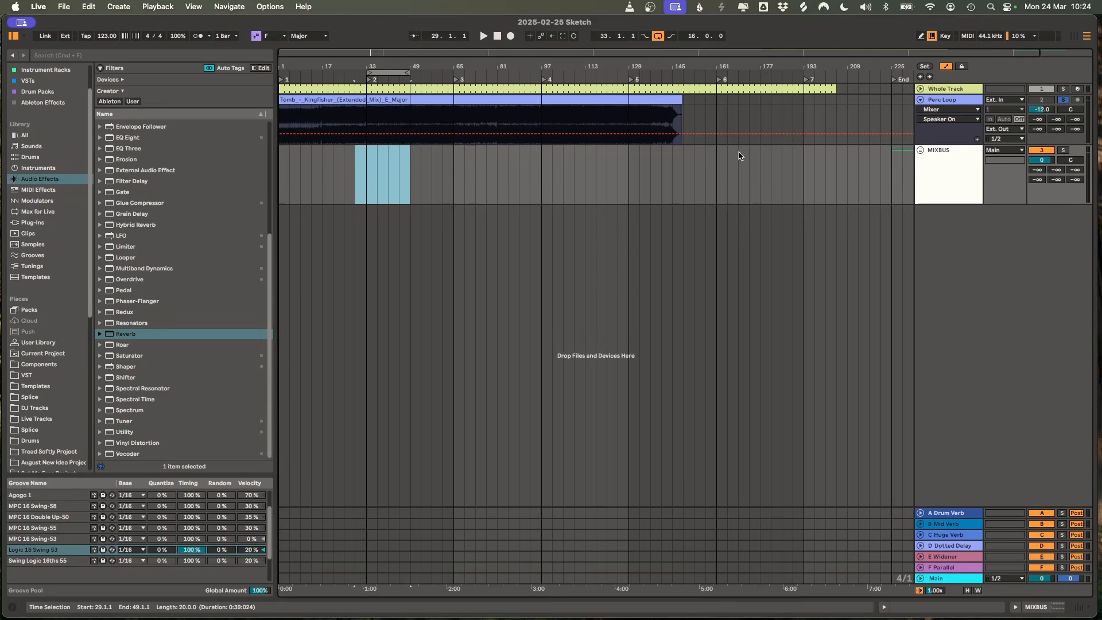
{"action": "left_click", "coordinate": [716, 153]}
{"action": "key", "text": "super+v"}
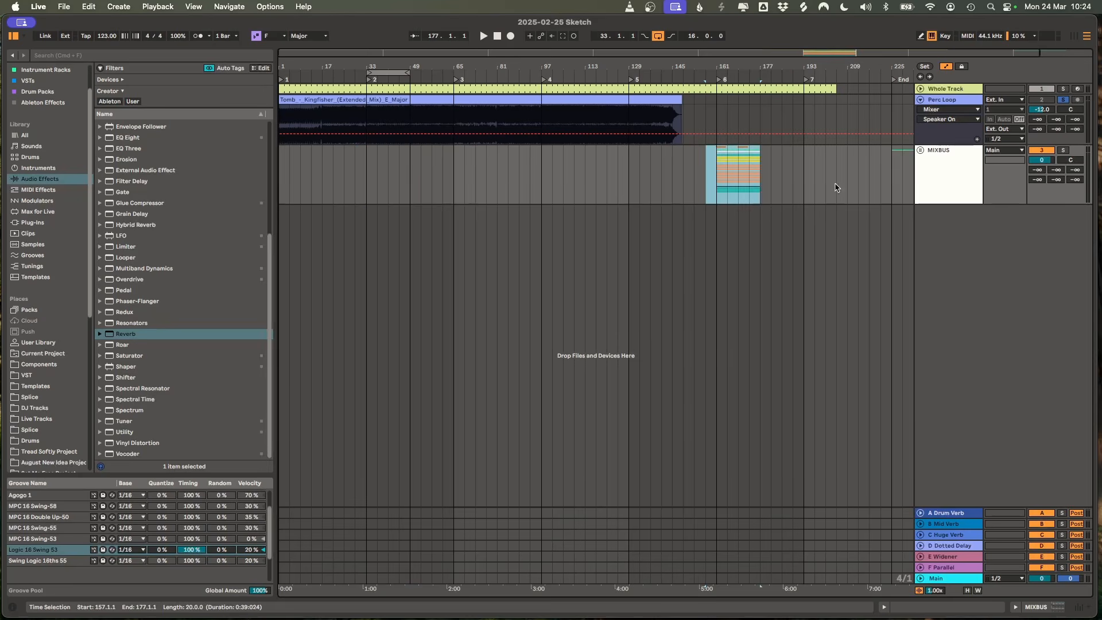
{"action": "left_click", "coordinate": [836, 184]}
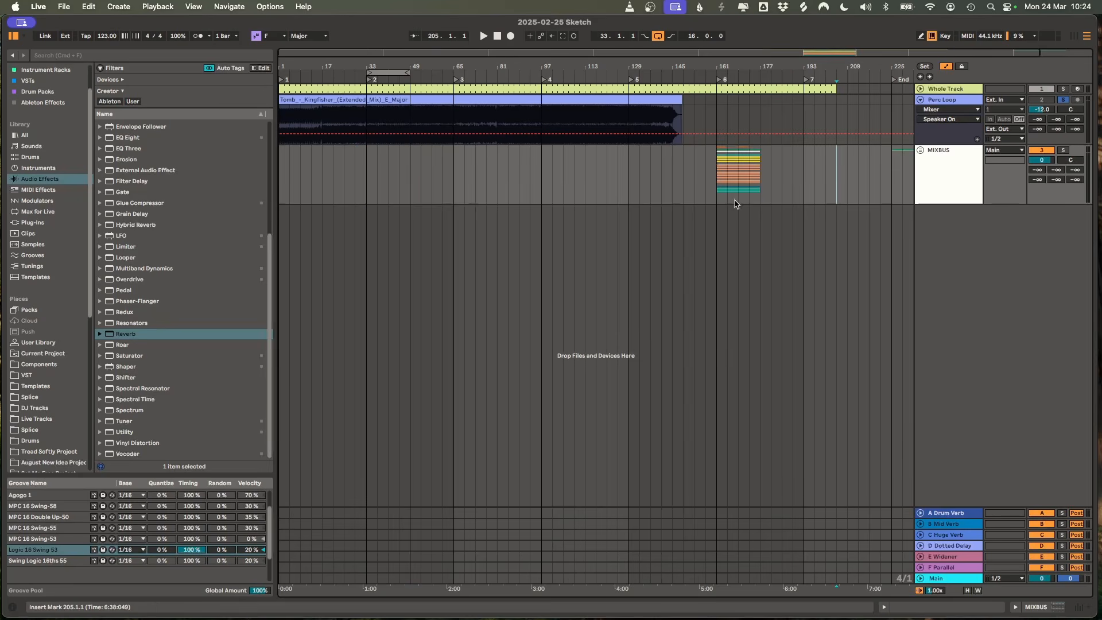
Unfold the MIXBUS group to check the moved clips, and save the set.
{"action": "left_click", "coordinate": [921, 142]}
{"action": "left_click", "coordinate": [921, 150]}
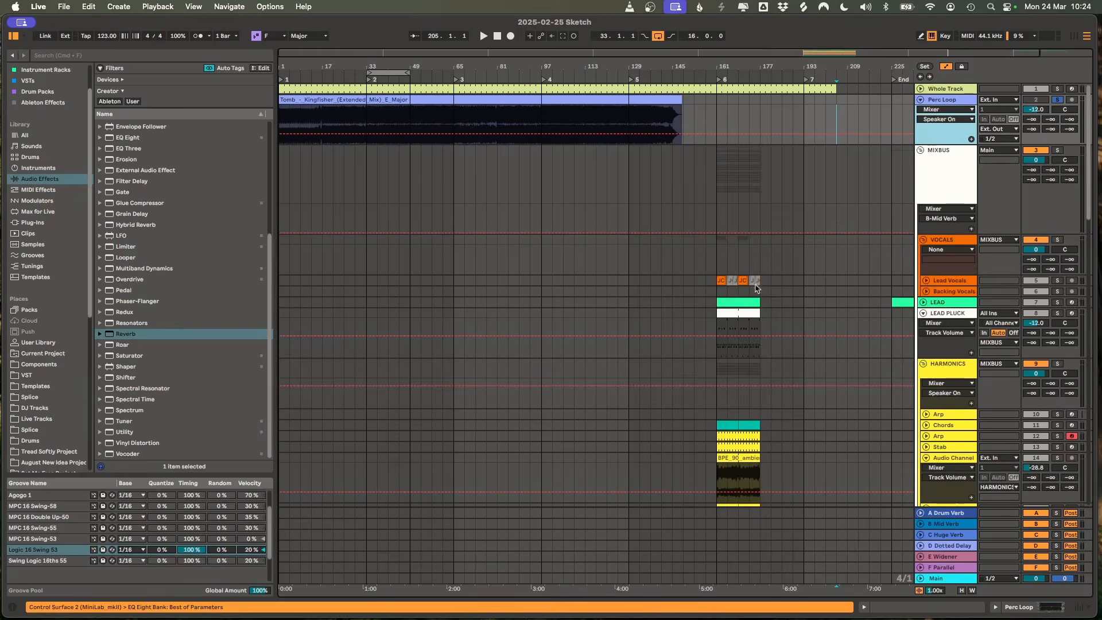
{"action": "scroll", "coordinate": [743, 294], "scroll_direction": "down", "scroll_amount": 10}
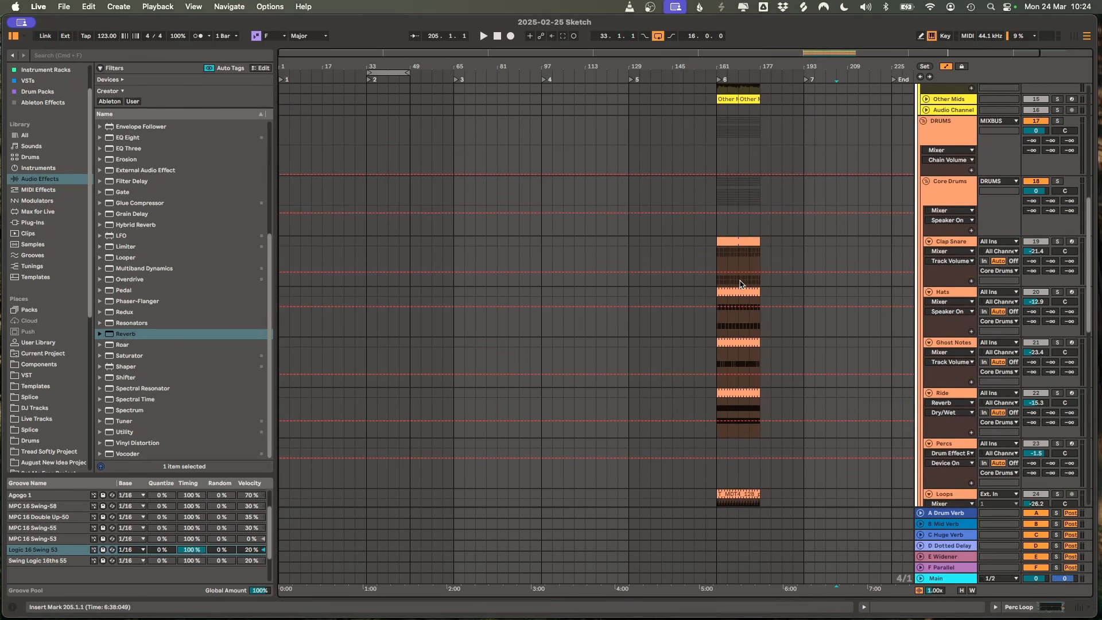
{"action": "scroll", "coordinate": [752, 250], "scroll_direction": "up", "scroll_amount": 5}
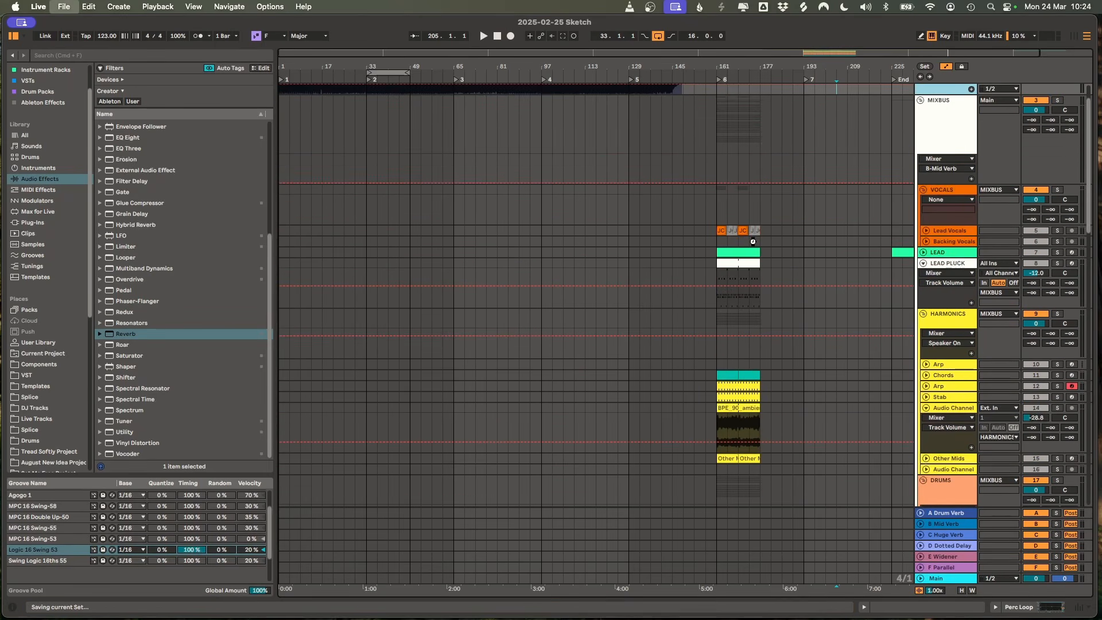
{"action": "scroll", "coordinate": [803, 258], "scroll_direction": "down", "scroll_amount": 5}
{"action": "scroll", "coordinate": [409, 162], "scroll_direction": "up", "scroll_amount": 10}
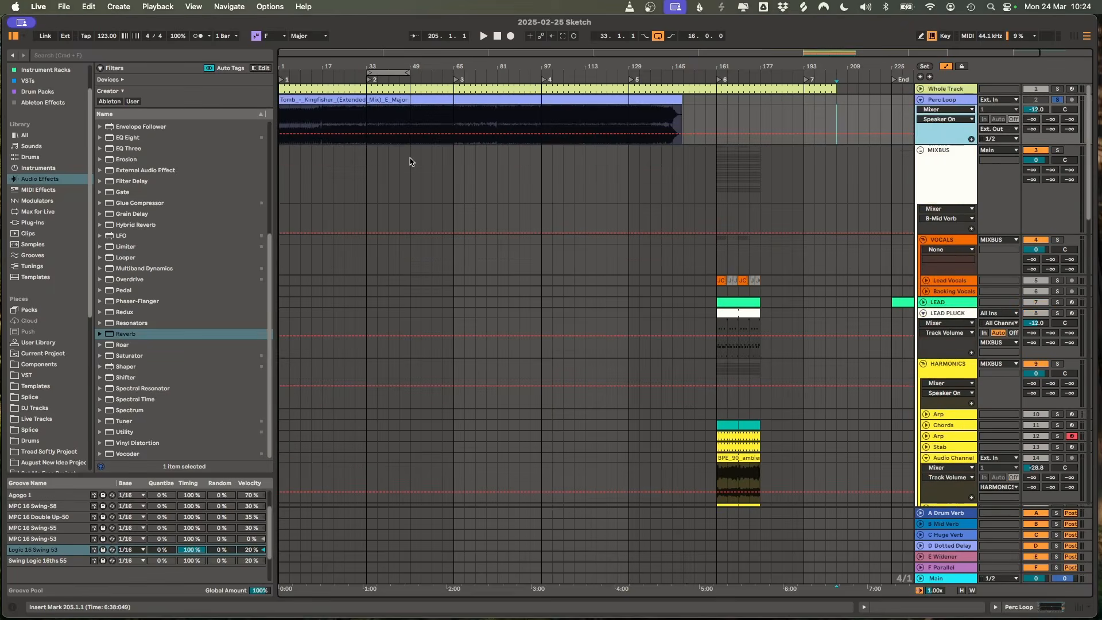
Collapse the LEAD PLUCK track.
{"action": "scroll", "coordinate": [414, 153], "scroll_direction": "down", "scroll_amount": 20}
{"action": "scroll", "coordinate": [410, 161], "scroll_direction": "up", "scroll_amount": 15}
{"action": "left_click", "coordinate": [924, 313]}
Add a locator named "Bass in" at bar 17 and rename locator 1 to "Intro".
{"action": "left_click_drag", "start_coordinate": [300, 53], "coordinate": [300, 95]}
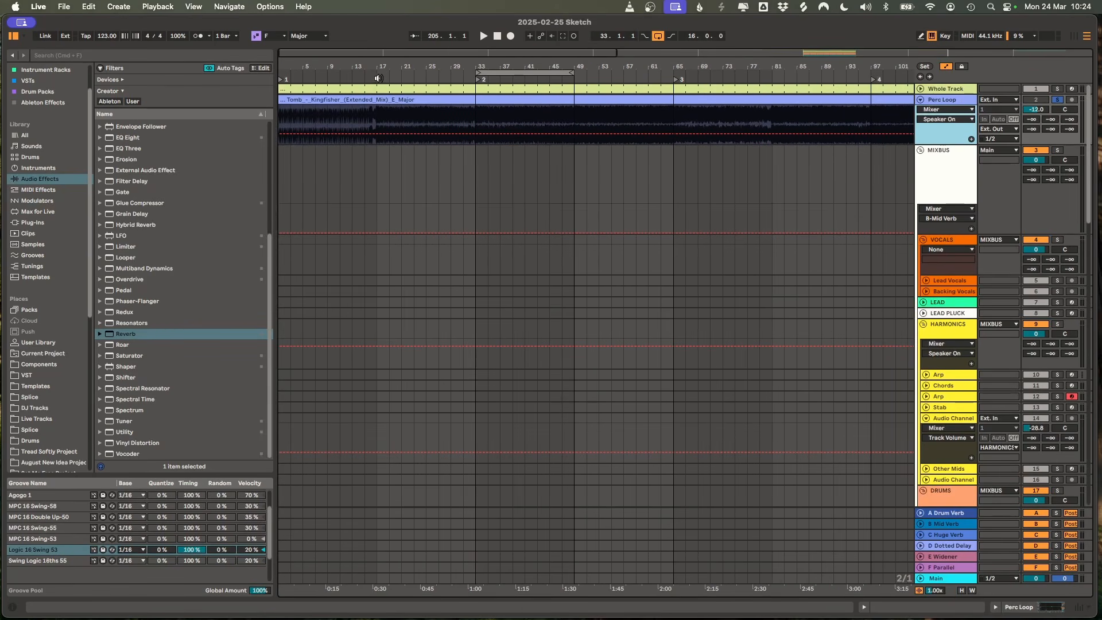
{"action": "right_click", "coordinate": [378, 78]}
{"action": "left_click", "coordinate": [408, 86]}
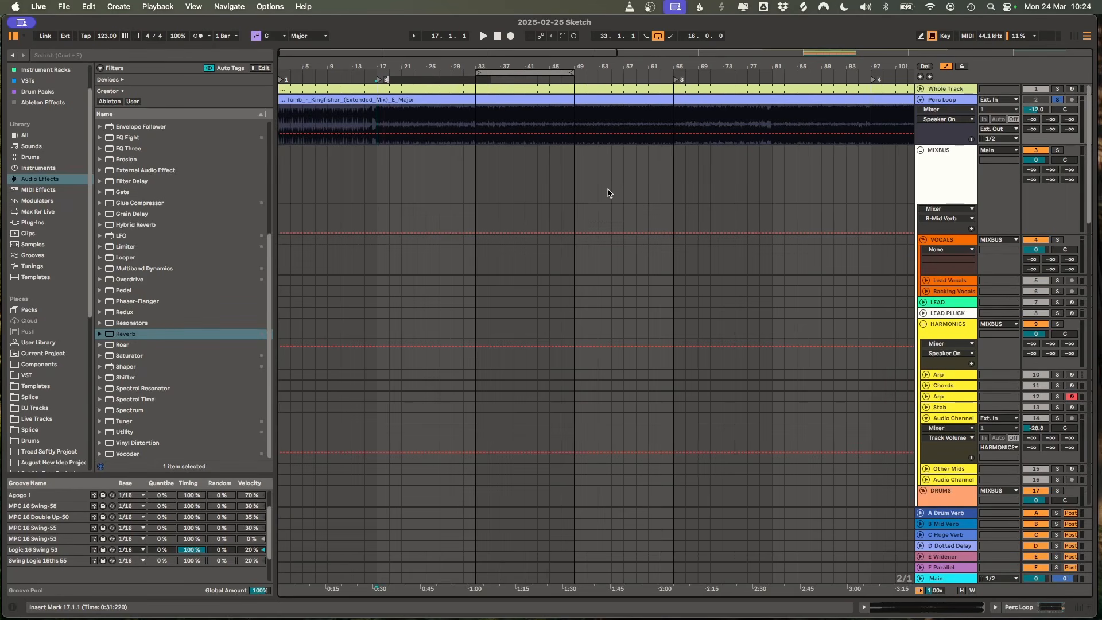
{"action": "type", "text": "in"}
{"action": "key", "text": "Return"}
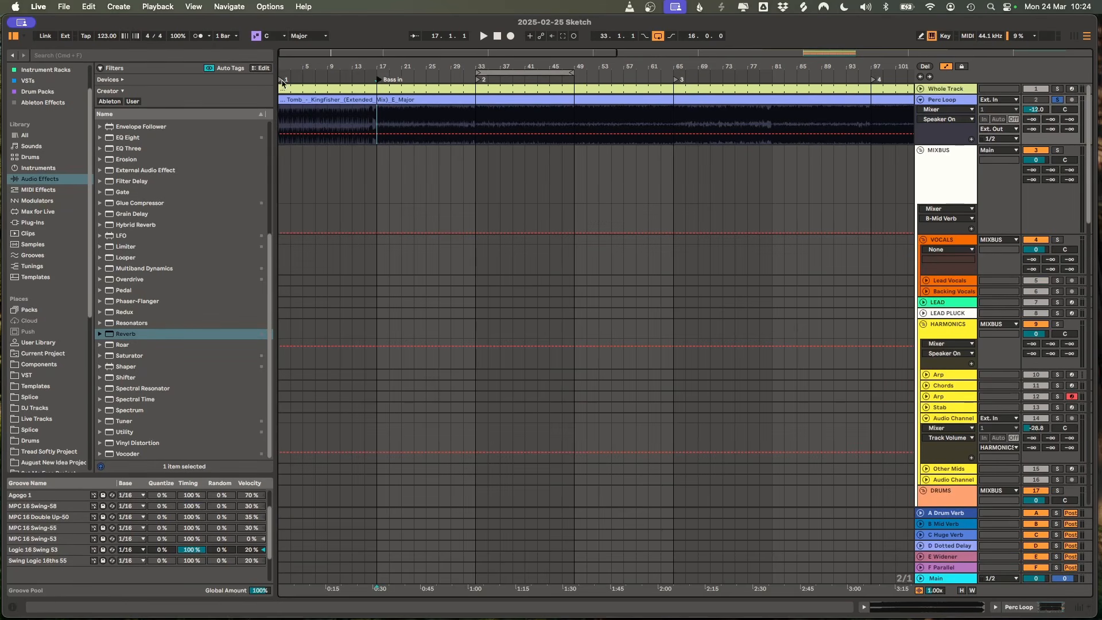
{"action": "right_click", "coordinate": [281, 80]}
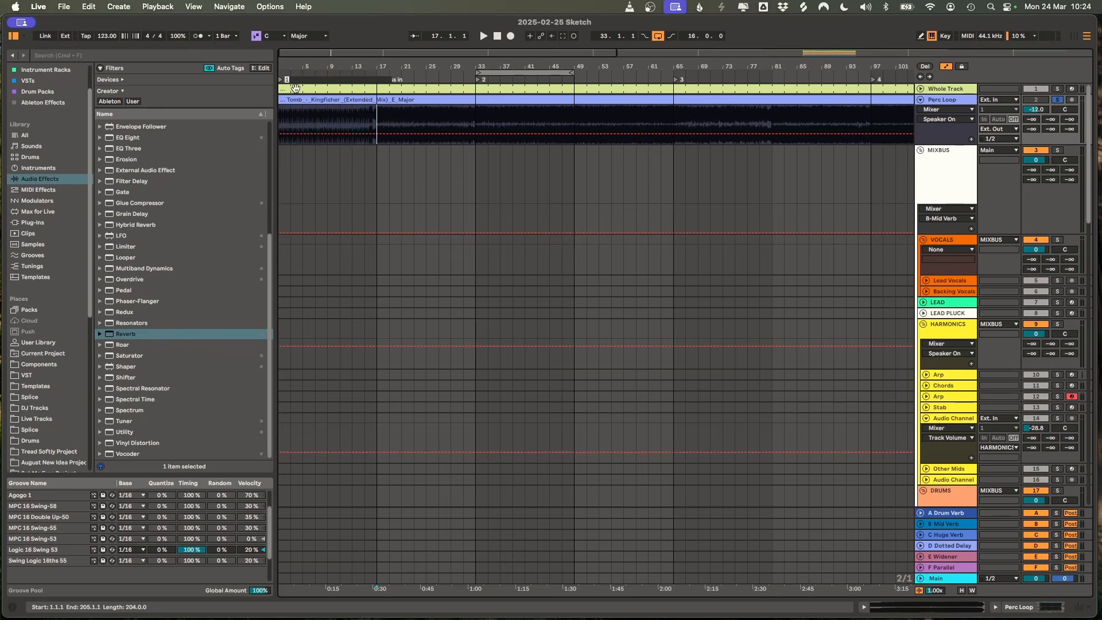
Play the reference track from around bar 17 and across locator 2 at bar 33 to identify what enters.
{"action": "left_click", "coordinate": [372, 81]}
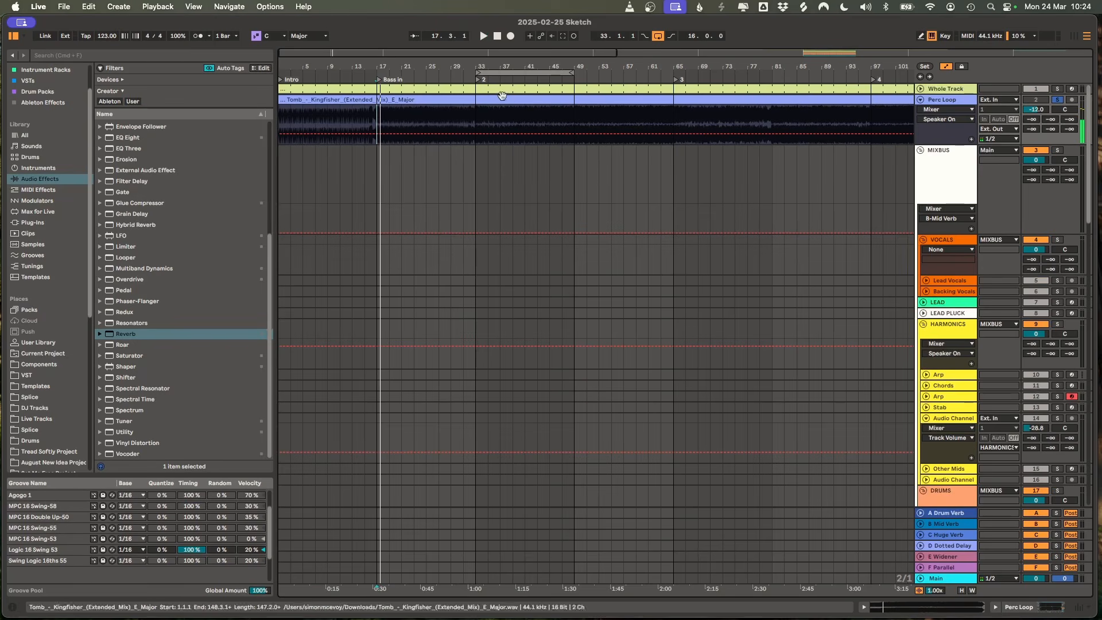
{"action": "right_click", "coordinate": [479, 82]}
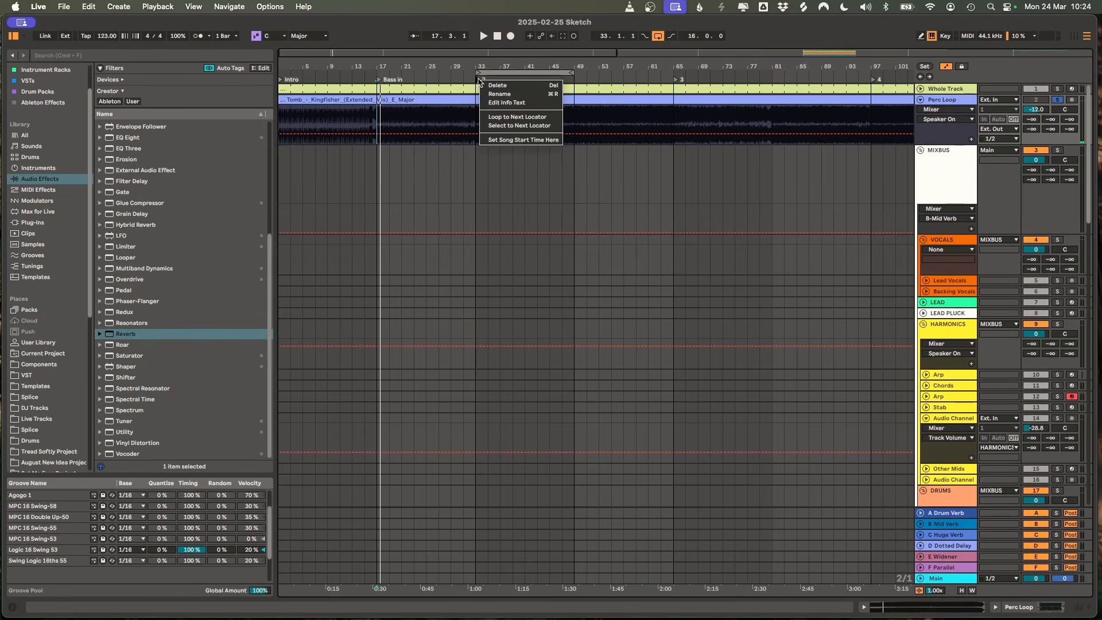
{"action": "left_click", "coordinate": [479, 81]}
{"action": "right_click", "coordinate": [480, 81]}
{"action": "left_click", "coordinate": [479, 81]}
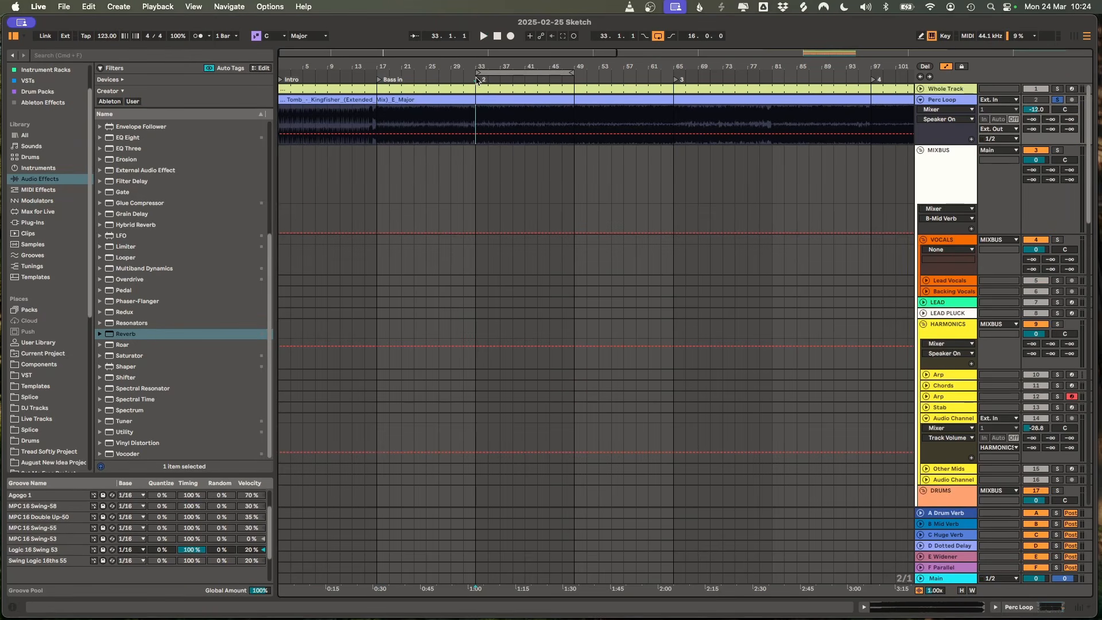
{"action": "left_click", "coordinate": [477, 80]}
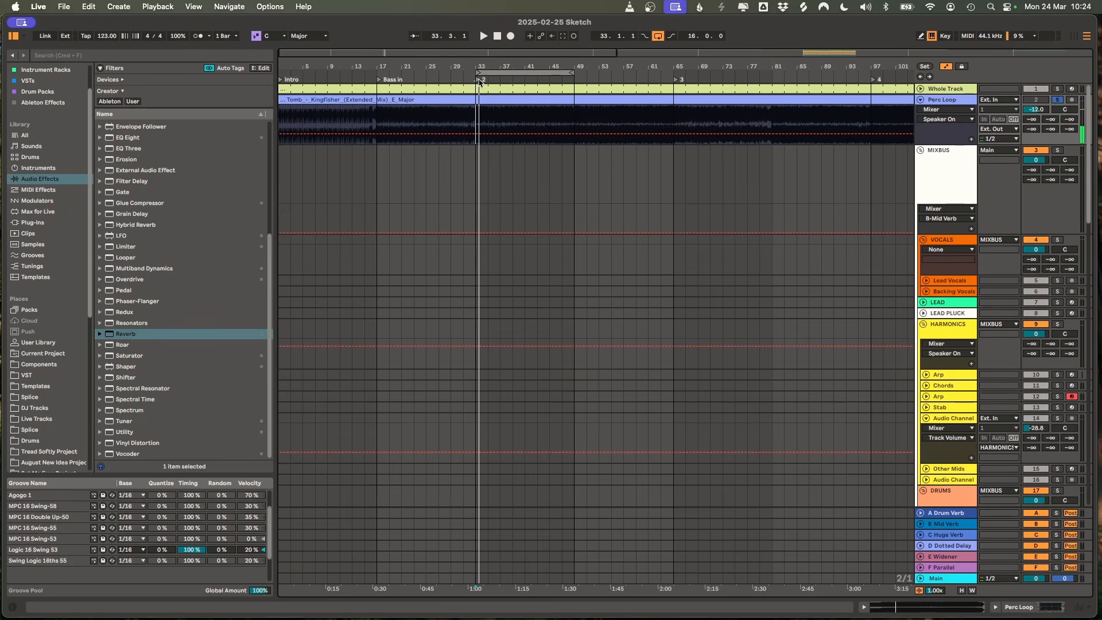
{"action": "left_click", "coordinate": [464, 79]}
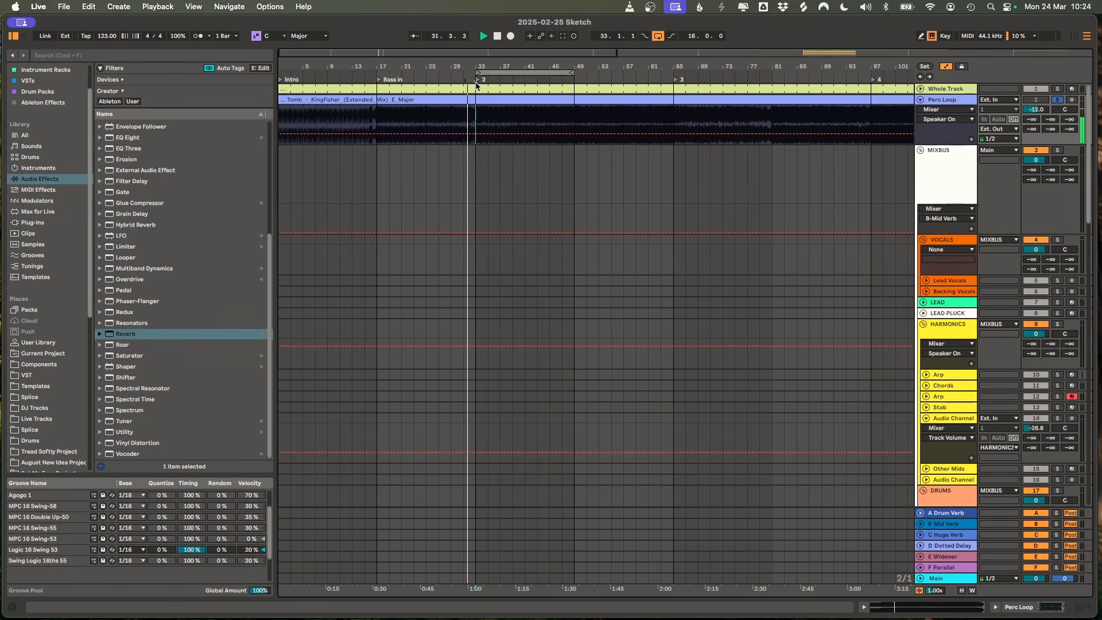
Rename locator 2 at bar 33 to "Clap In".
{"action": "right_click", "coordinate": [482, 82]}
{"action": "left_click", "coordinate": [496, 95]}
{"action": "type", "text": "Clap In"}
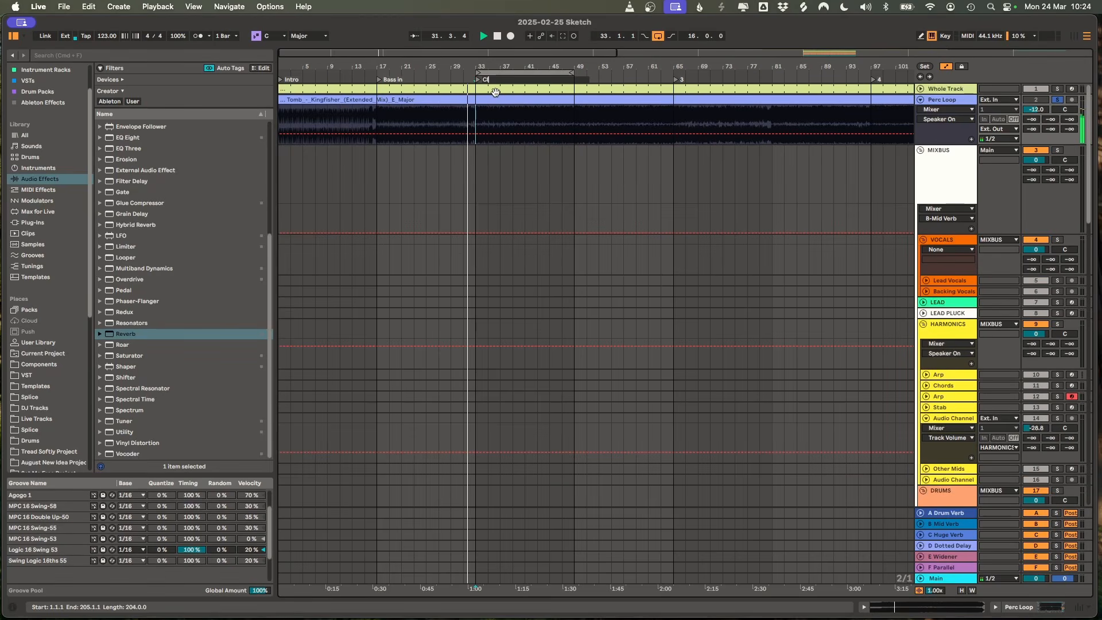
{"action": "key", "text": "Return"}
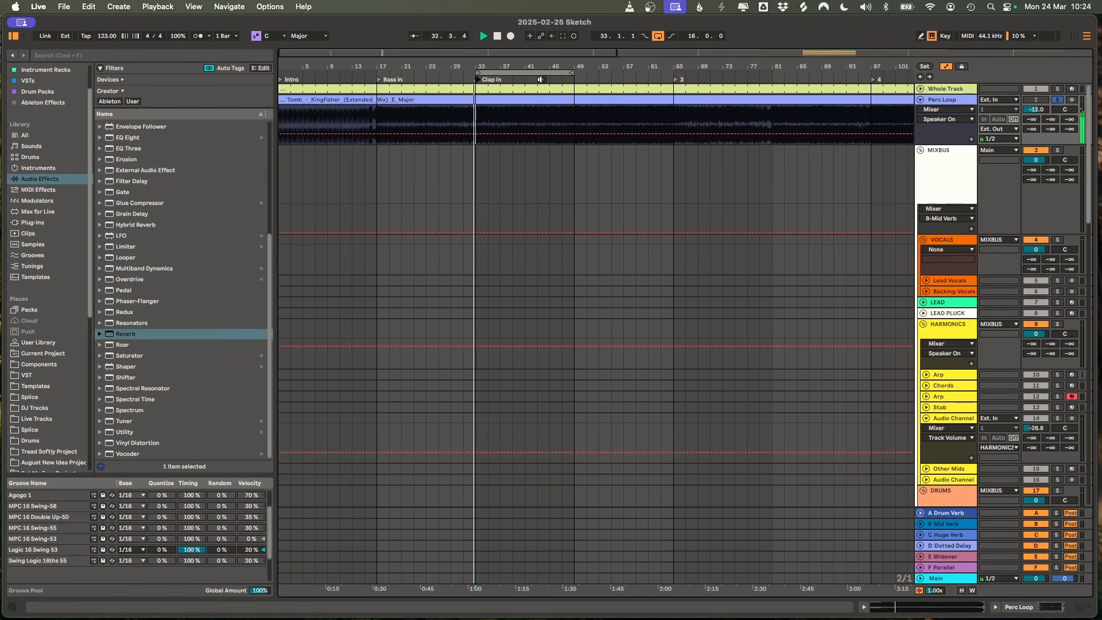
Extend the arrangement loop from bar 1 over the reference clip's full length.
{"action": "scroll", "coordinate": [577, 91], "scroll_direction": "right", "scroll_amount": 2}
{"action": "left_click_drag", "start_coordinate": [449, 74], "coordinate": [211, 54]}
{"action": "right_click", "coordinate": [567, 97]}
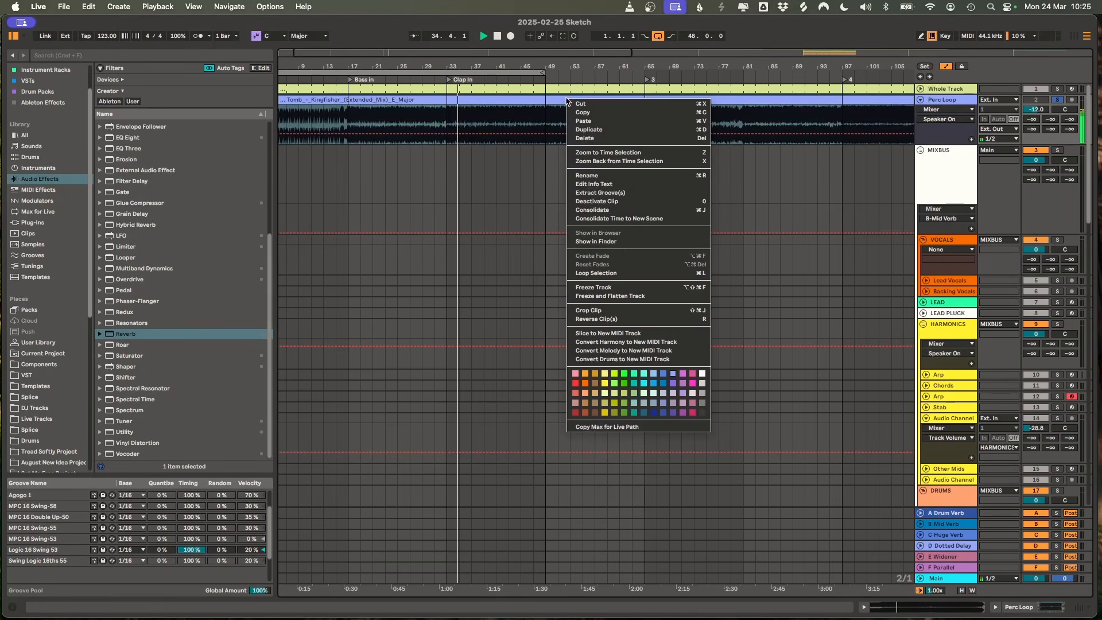
{"action": "left_click", "coordinate": [609, 273]}
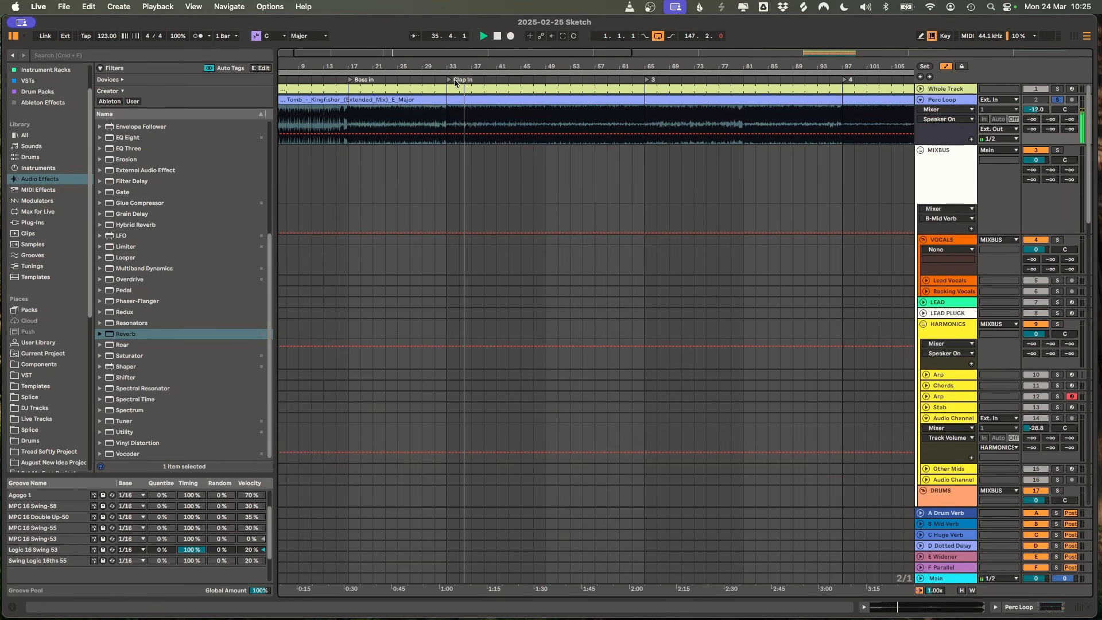
Play the reference track leading up to bar 33 and extend that locator's name to "Clap In and bass melody".
{"action": "left_click", "coordinate": [413, 78]}
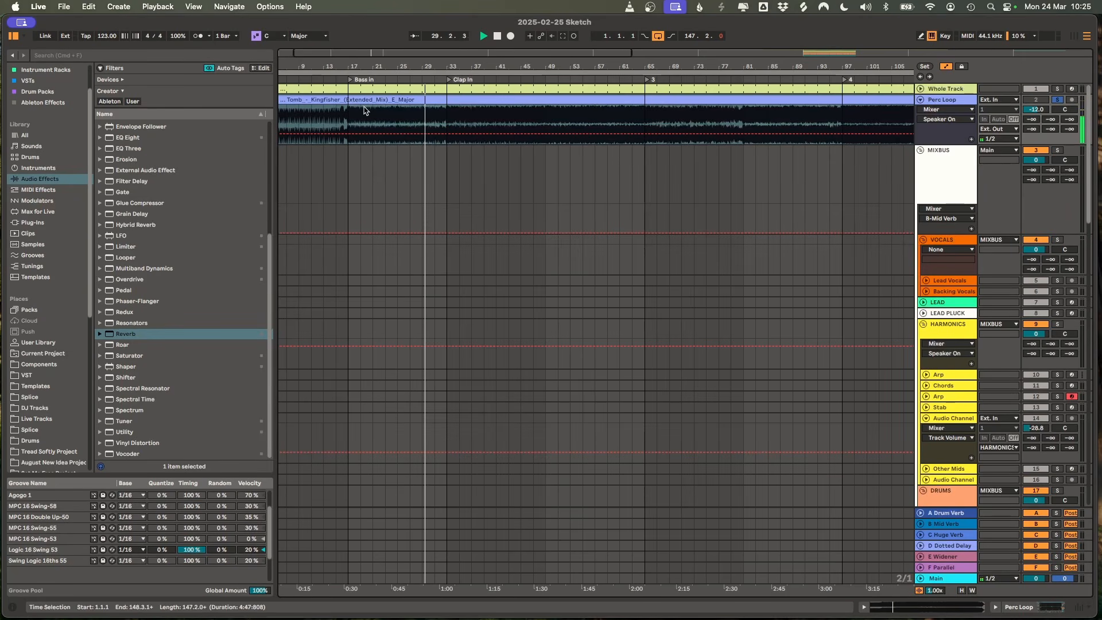
{"action": "right_click", "coordinate": [460, 77]}
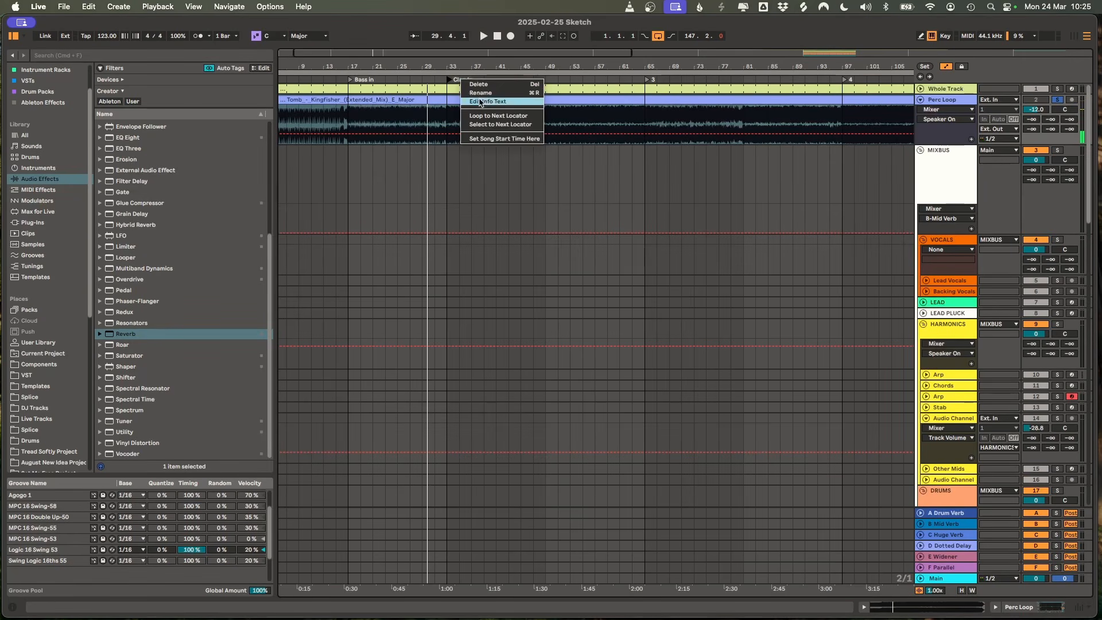
{"action": "left_click", "coordinate": [483, 86]}
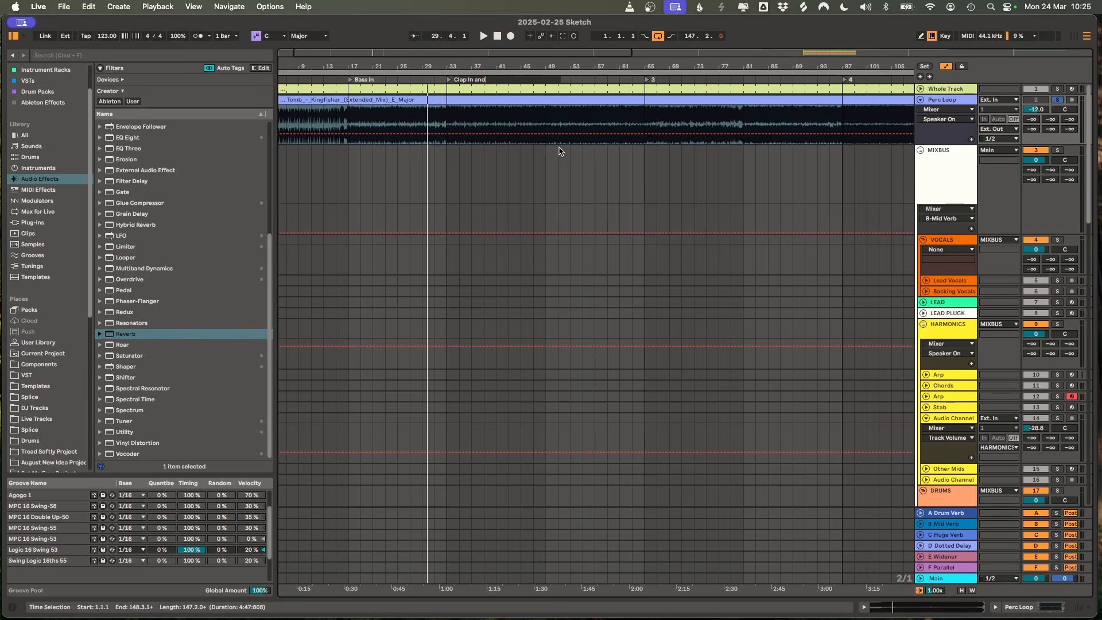
{"action": "type", "text": "and bass melody"}
{"action": "key", "text": "Return"}
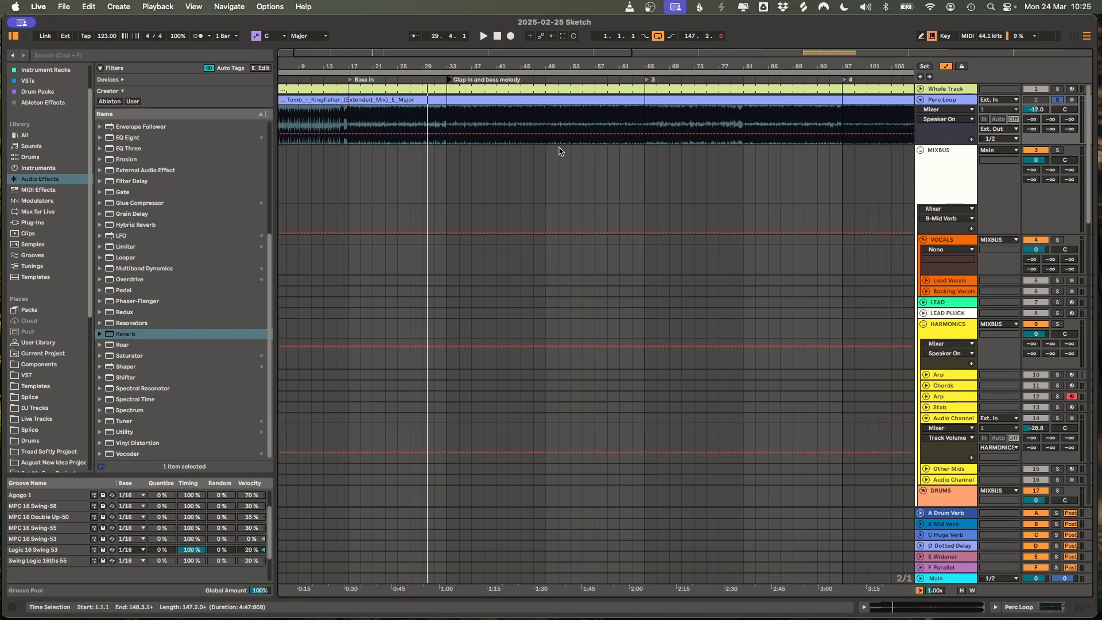
Play the reference track around bar 49 and add a locator there named "Chords in".
{"action": "scroll", "coordinate": [574, 123], "scroll_direction": "right", "scroll_amount": 3}
{"action": "left_click", "coordinate": [494, 80]}
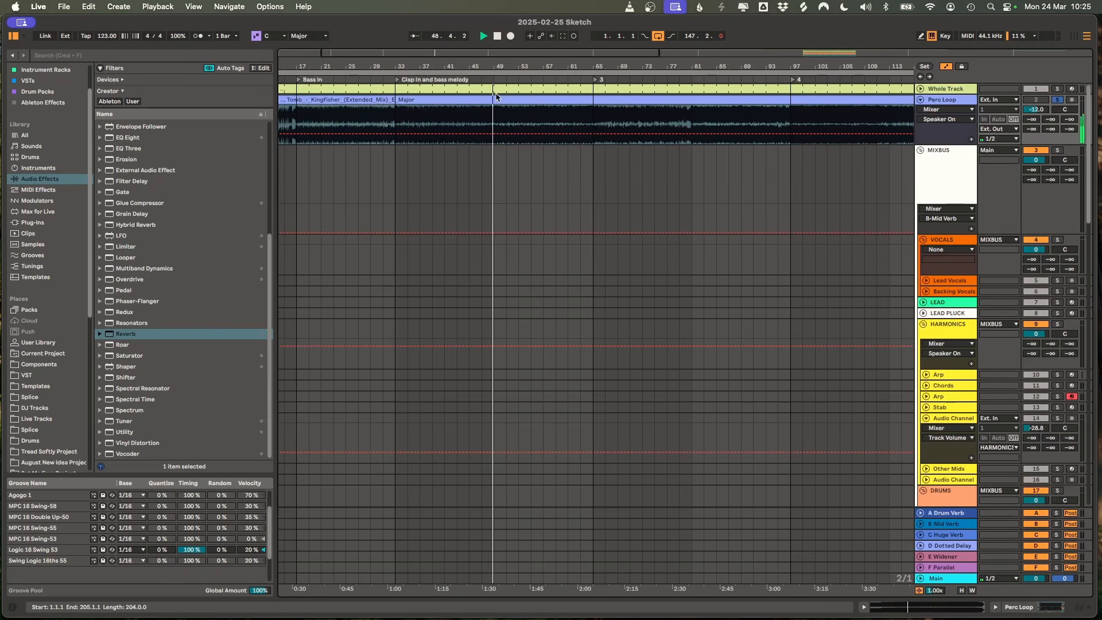
{"action": "right_click", "coordinate": [494, 78]}
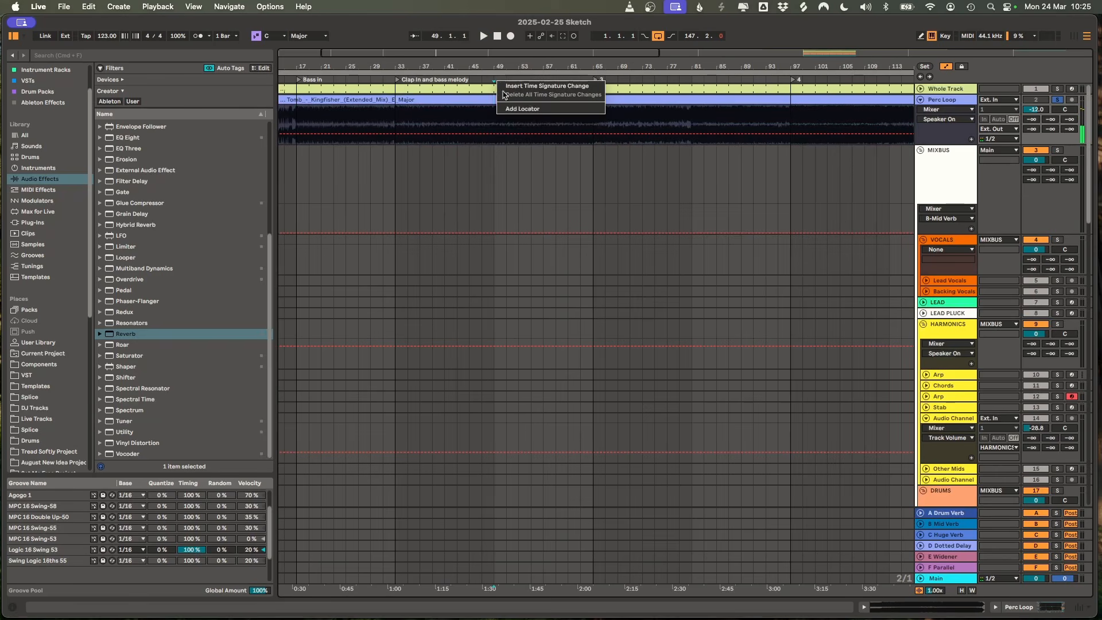
{"action": "left_click", "coordinate": [508, 108]}
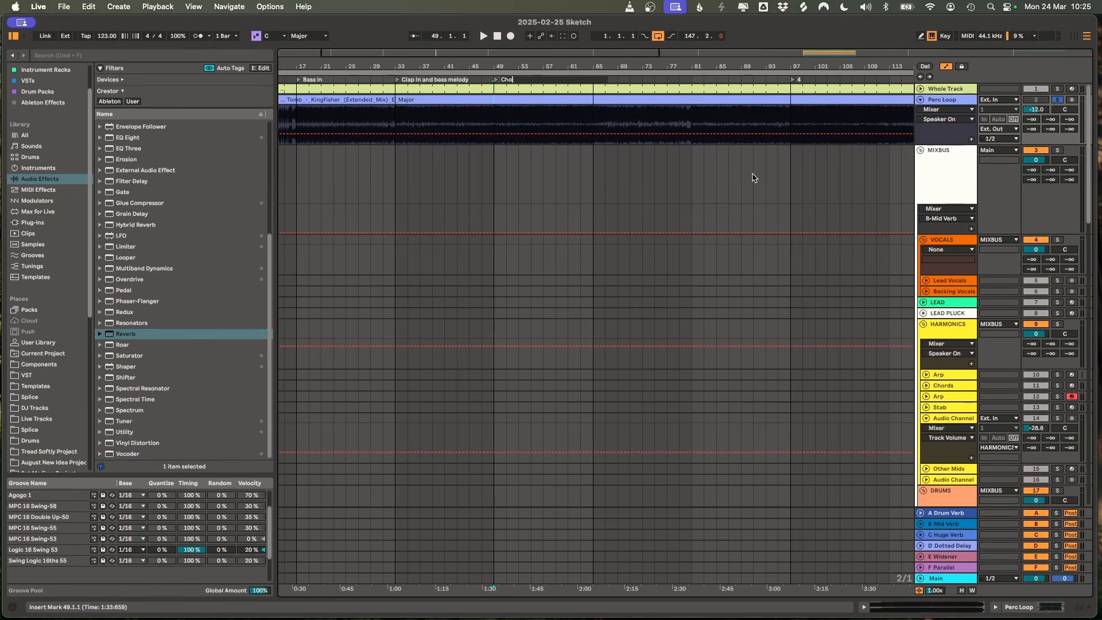
{"action": "key", "text": "Return"}
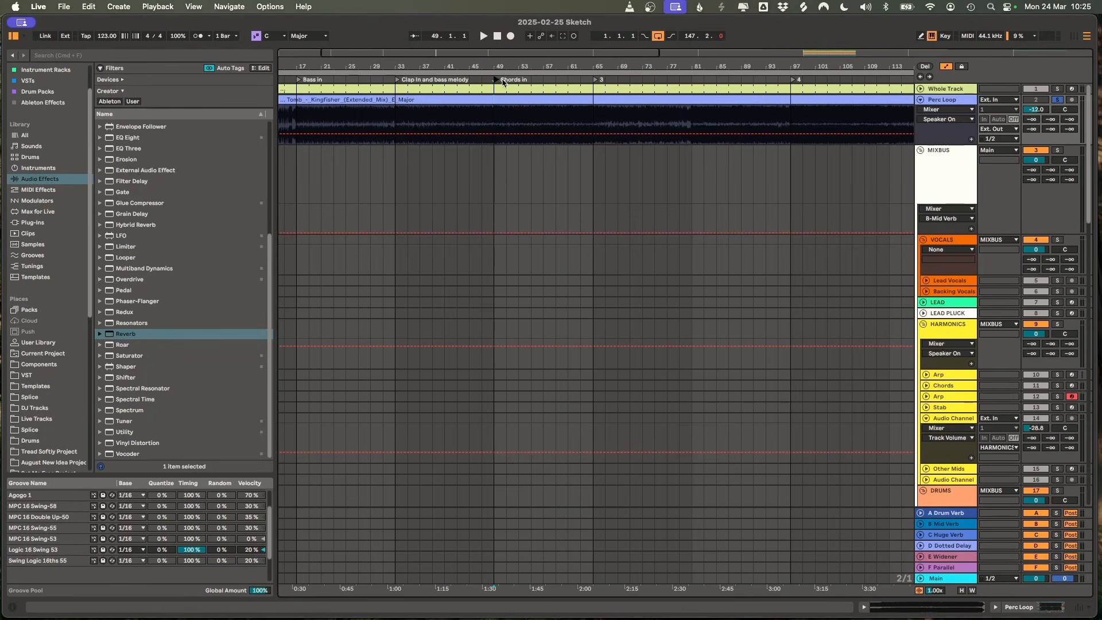
Play the reference track from bar 65 and rename locator 3 there to "Breakdown".
{"action": "scroll", "coordinate": [540, 81], "scroll_direction": "right", "scroll_amount": 1}
{"action": "left_click", "coordinate": [575, 80]}
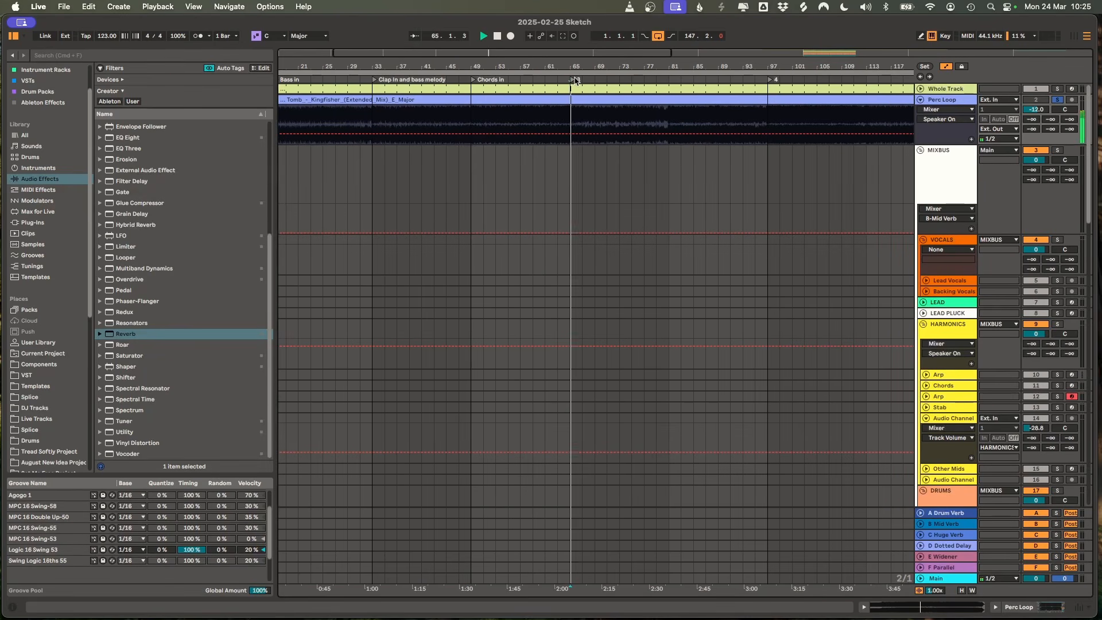
{"action": "right_click", "coordinate": [575, 80]}
{"action": "left_click", "coordinate": [597, 89]}
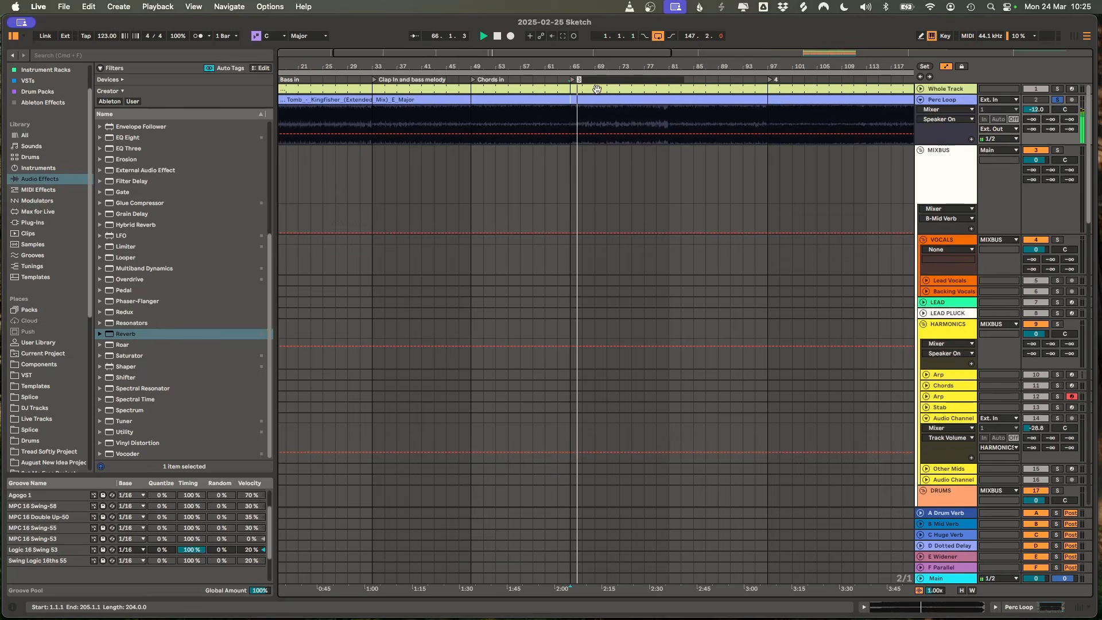
{"action": "type", "text": "Breakdown"}
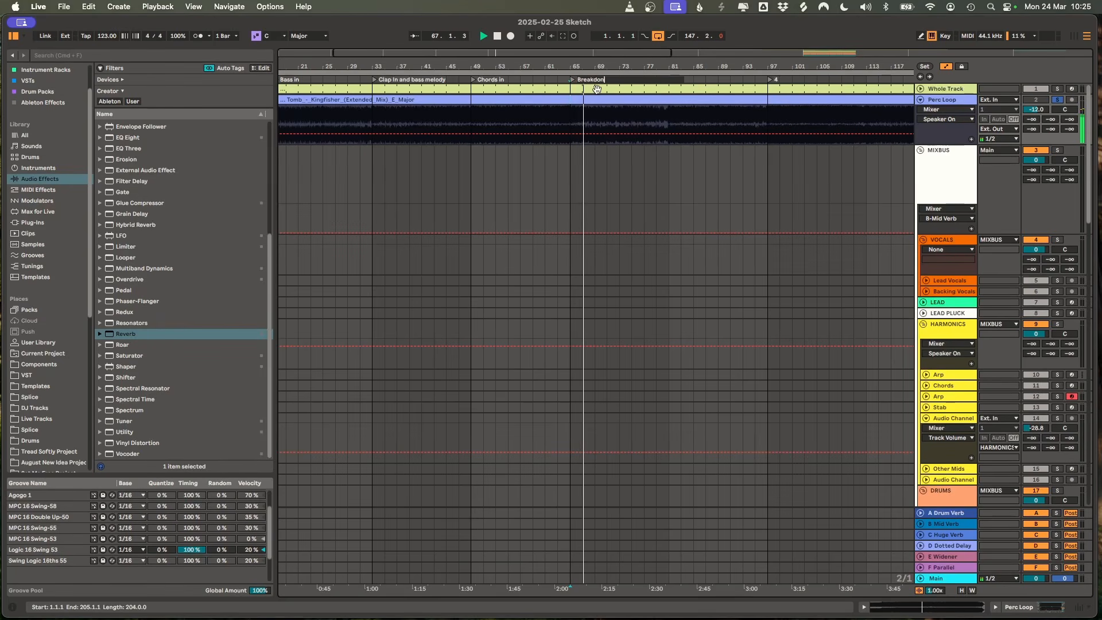
{"action": "key", "text": "Return"}
{"action": "key", "text": "space"}
Play the reference track around bar 81 and add a locator there named "Drop".
{"action": "scroll", "coordinate": [684, 103], "scroll_direction": "right", "scroll_amount": 2}
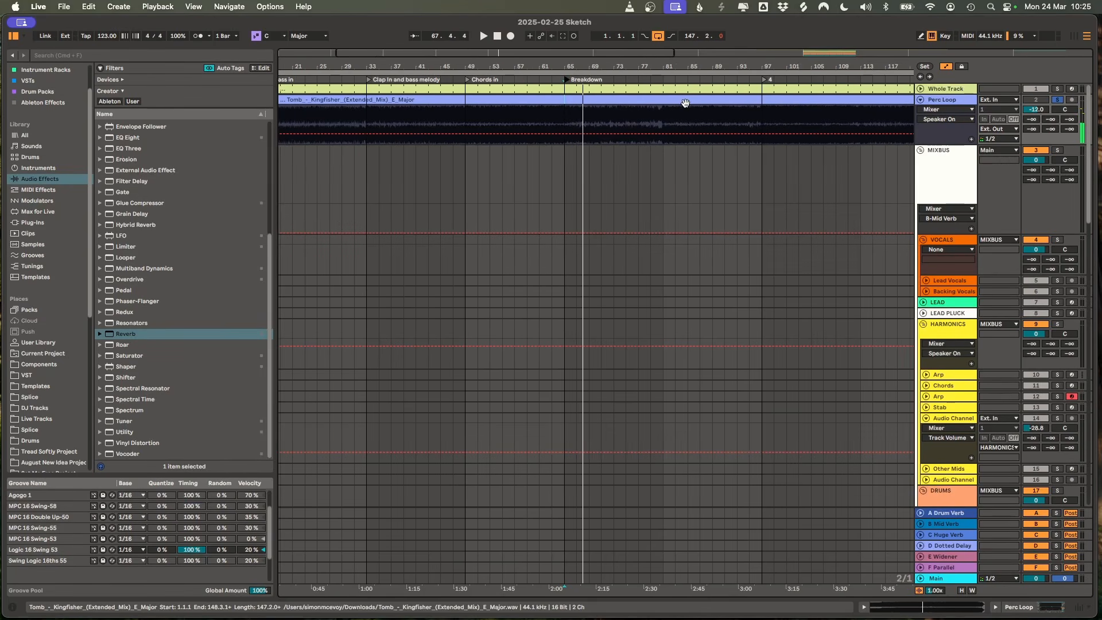
{"action": "left_click", "coordinate": [614, 79]}
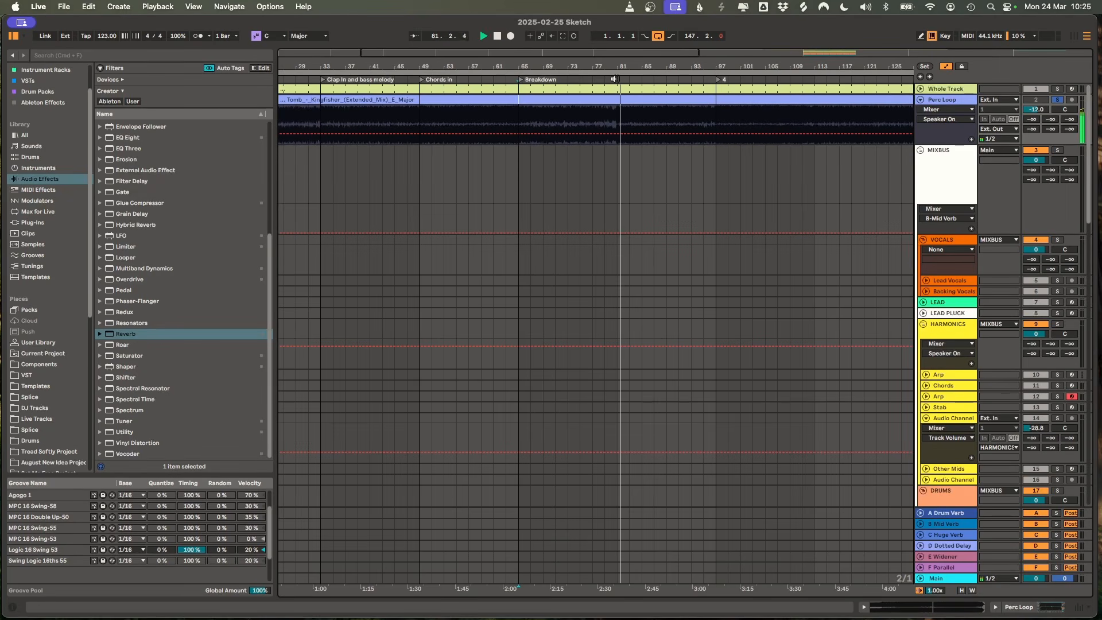
{"action": "key", "text": "space"}
{"action": "right_click", "coordinate": [615, 79]}
{"action": "left_click", "coordinate": [635, 110]}
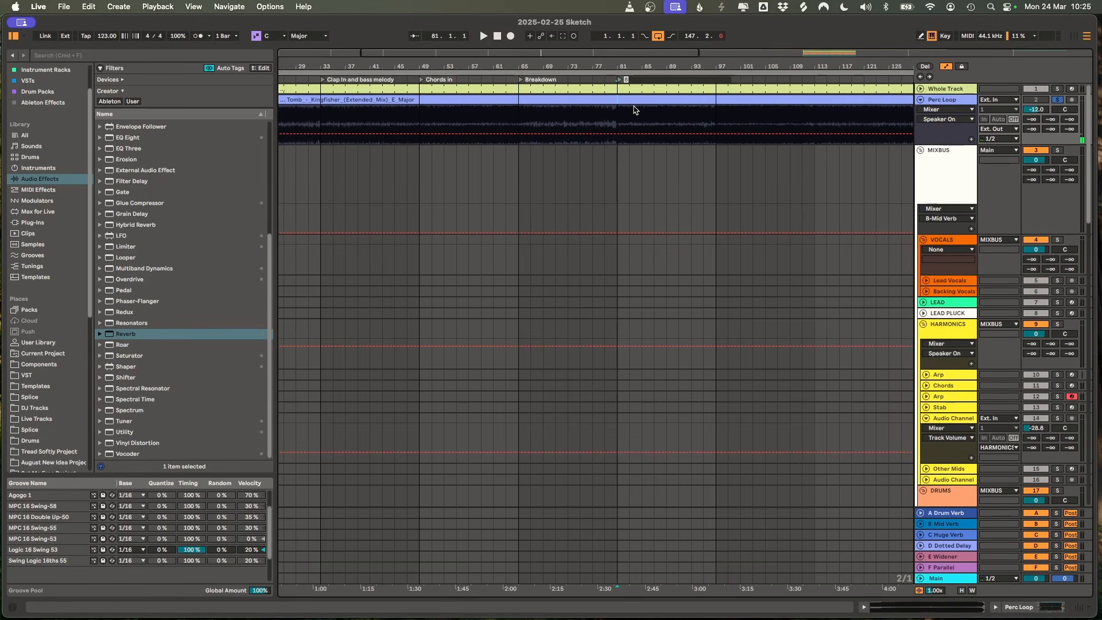
{"action": "type", "text": "Drop"}
{"action": "key", "text": "Return"}
Play the reference track within the Drop section and extend that locator's name to "Drop no percs".
{"action": "scroll", "coordinate": [648, 98], "scroll_direction": "right", "scroll_amount": 1}
{"action": "scroll", "coordinate": [648, 97], "scroll_direction": "right", "scroll_amount": 2}
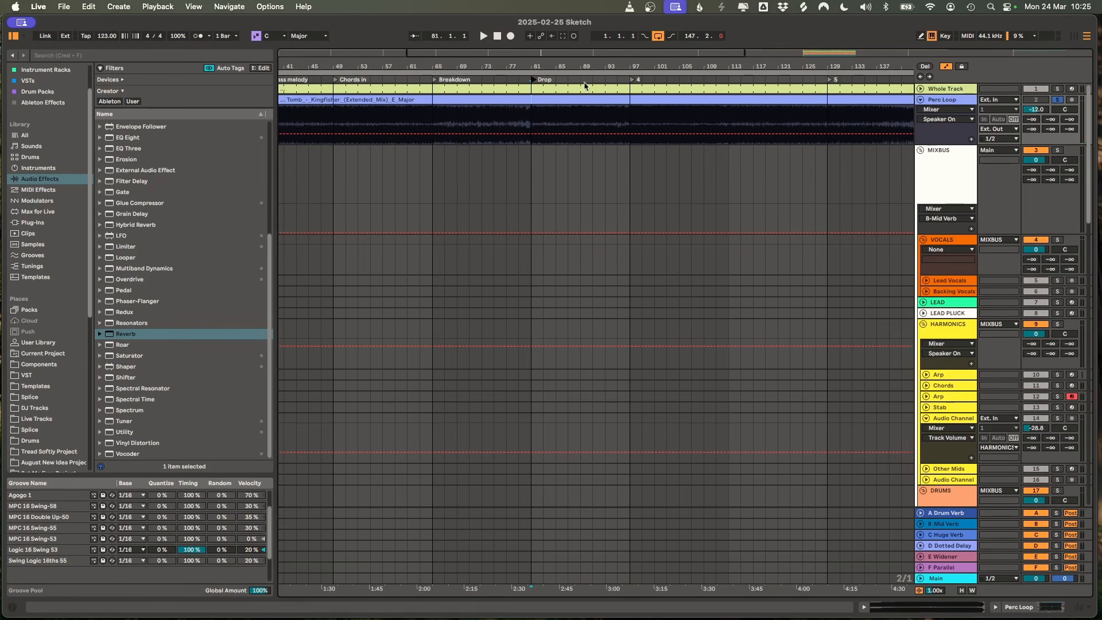
{"action": "left_click", "coordinate": [568, 78]}
{"action": "key", "text": "space"}
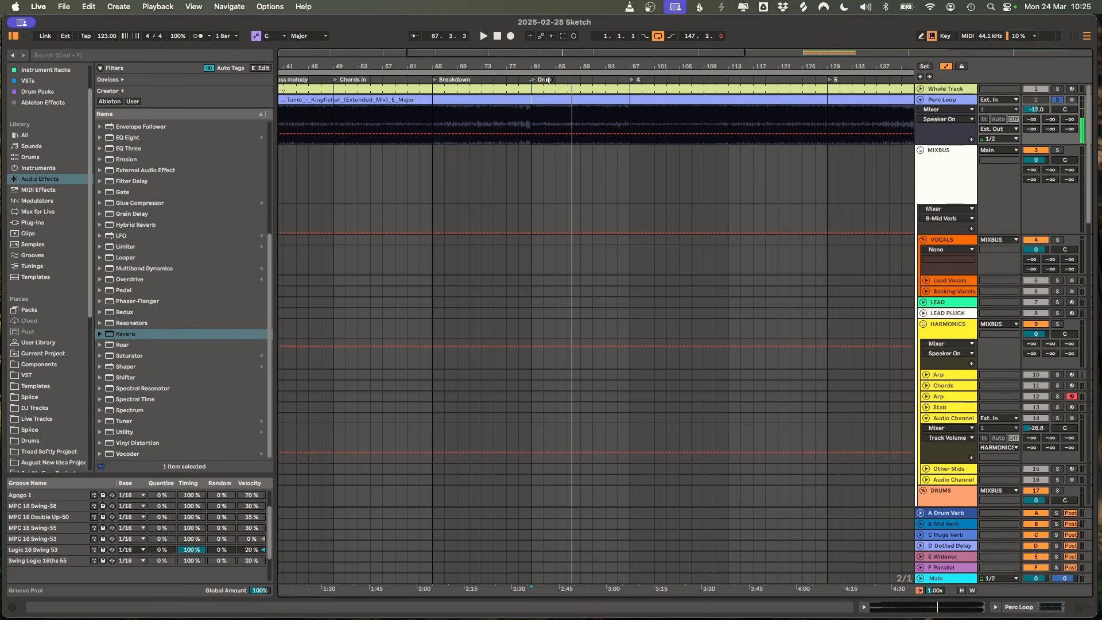
{"action": "right_click", "coordinate": [549, 80]}
{"action": "left_click", "coordinate": [569, 95]}
{"action": "key", "text": "Right"}
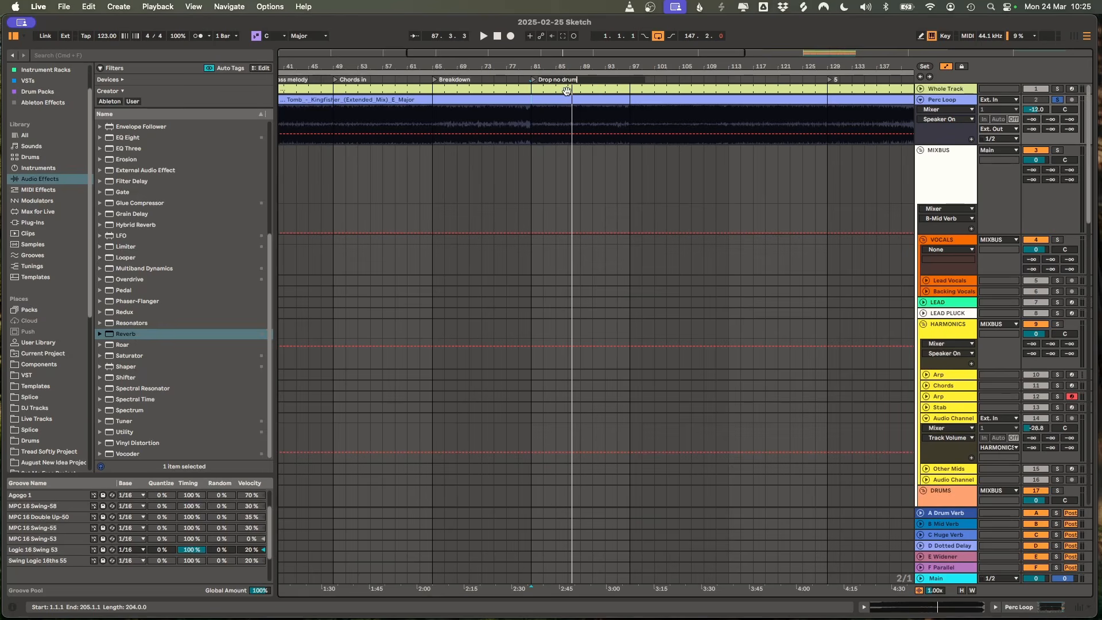
{"action": "type", "text": "no percs"}
{"action": "key", "text": "Return"}
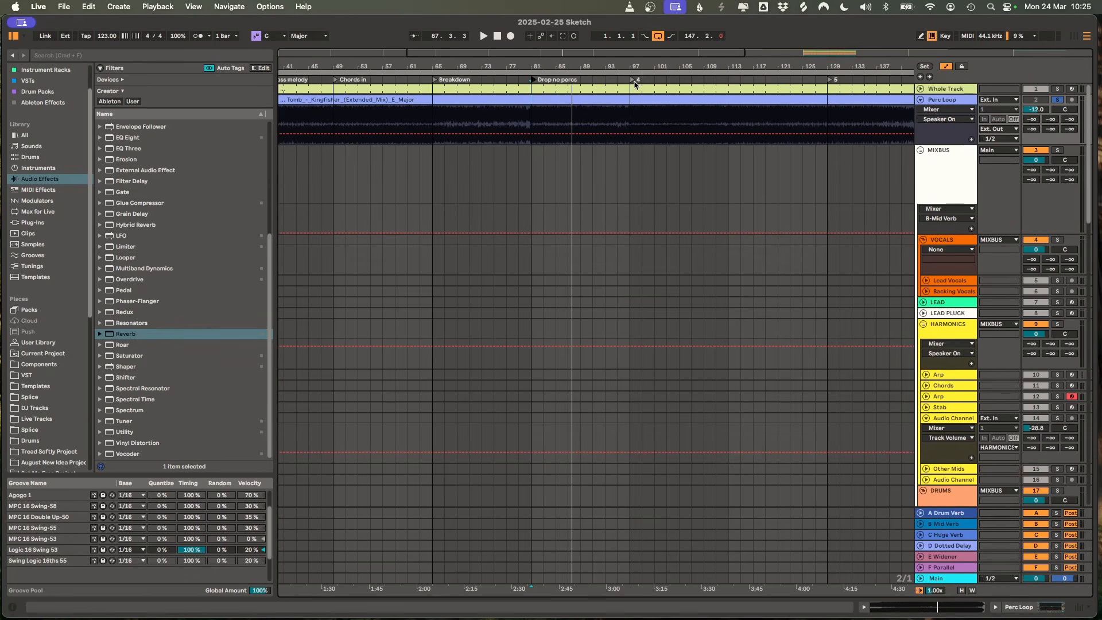
Play the reference track from bar 97 and rename locator 4 there to "Full mix".
{"action": "left_click", "coordinate": [634, 80]}
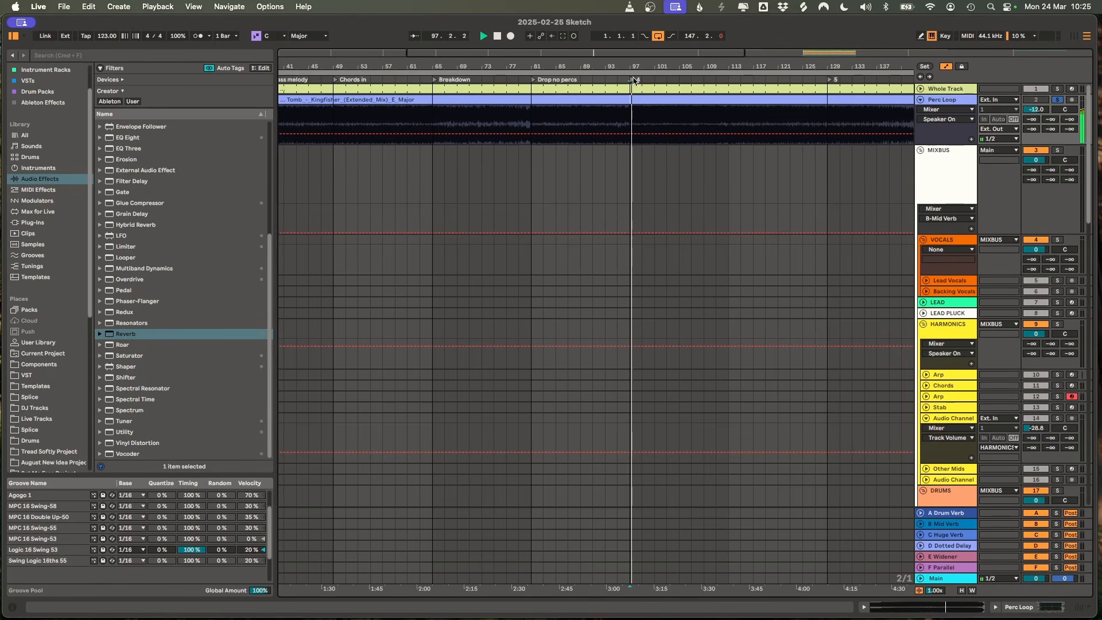
{"action": "right_click", "coordinate": [634, 80]}
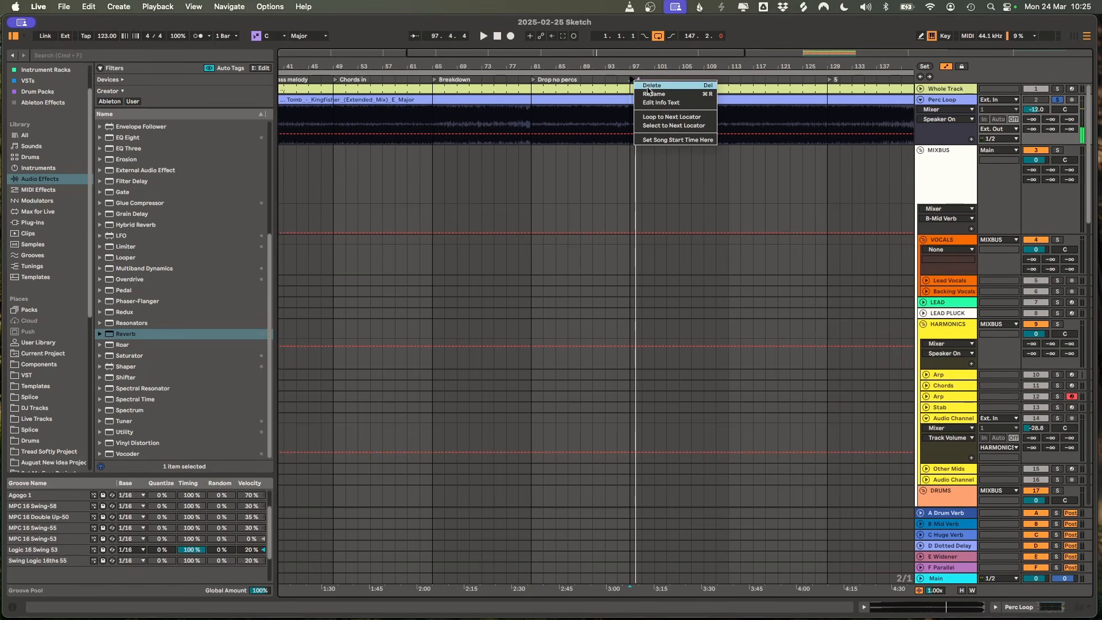
{"action": "left_click", "coordinate": [649, 94]}
{"action": "type", "text": "F"}
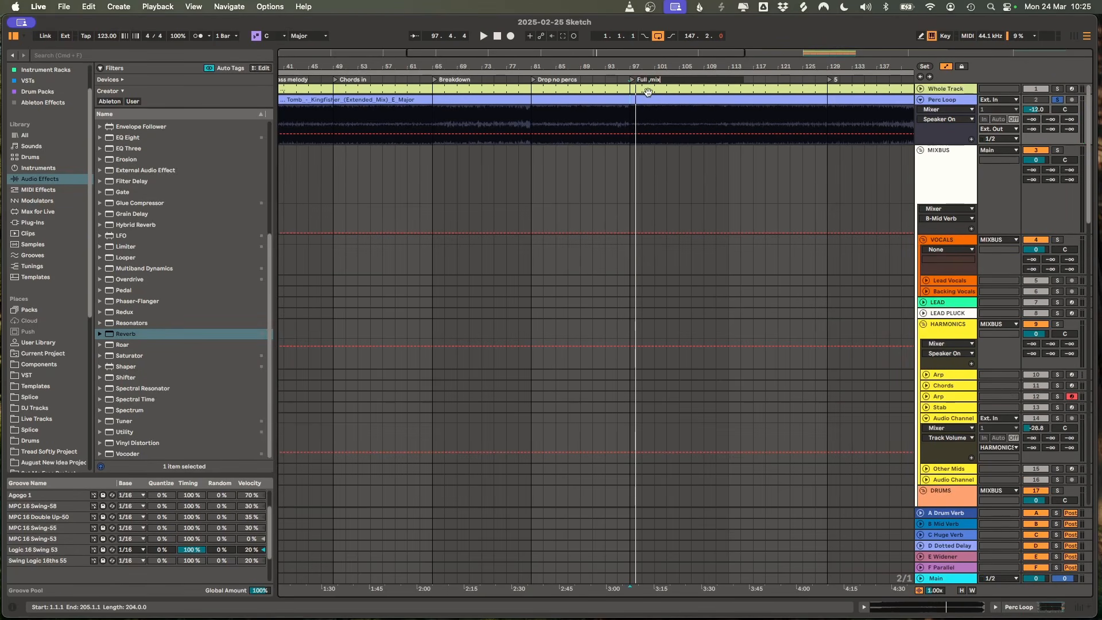
{"action": "type", "text": "ull ,m"}
{"action": "key", "text": "BackSpace"}
{"action": "key", "text": "BackSpace"}
{"action": "key", "text": "BackSpace"}
{"action": "key", "text": "Return"}
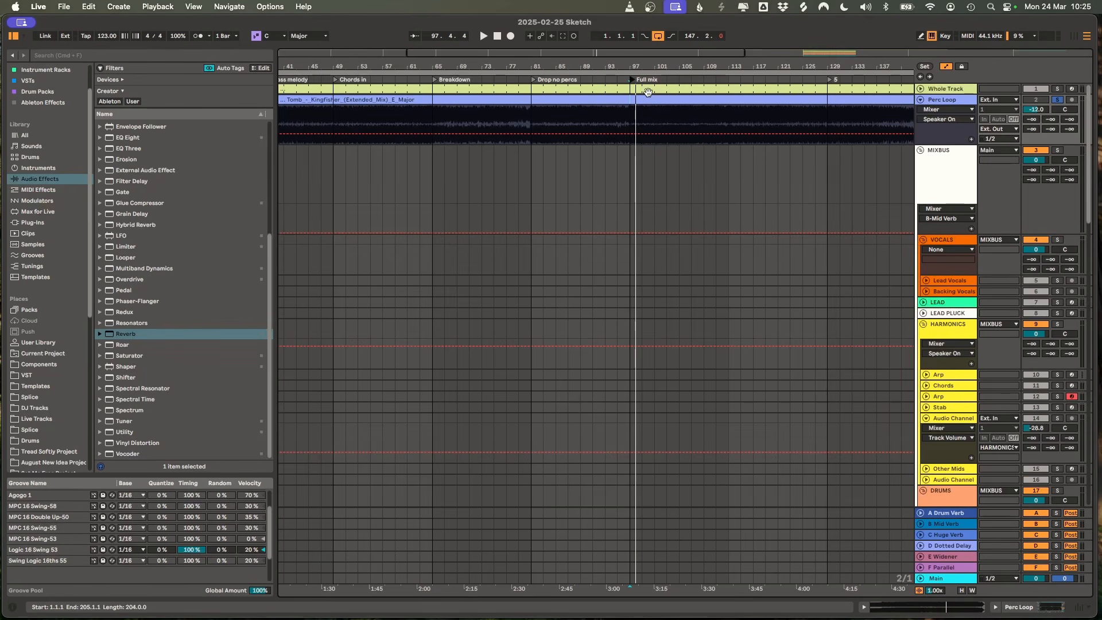
Play the reference track around bar 113 and add a locator there named "Full mix 2".
{"action": "scroll", "coordinate": [722, 130], "scroll_direction": "right", "scroll_amount": 10}
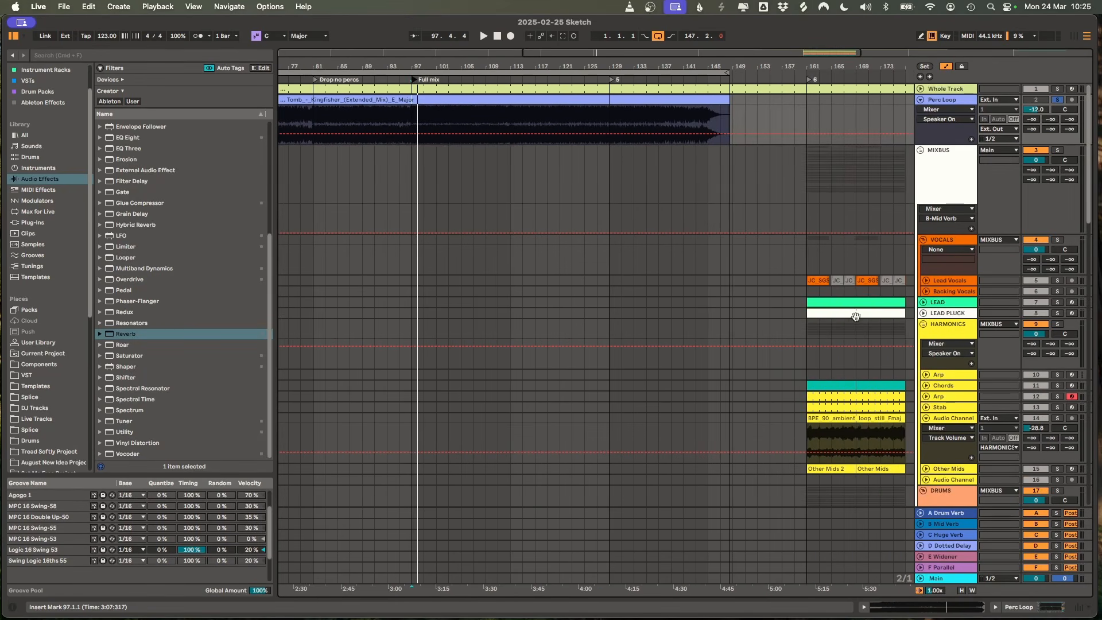
{"action": "left_click", "coordinate": [509, 83]}
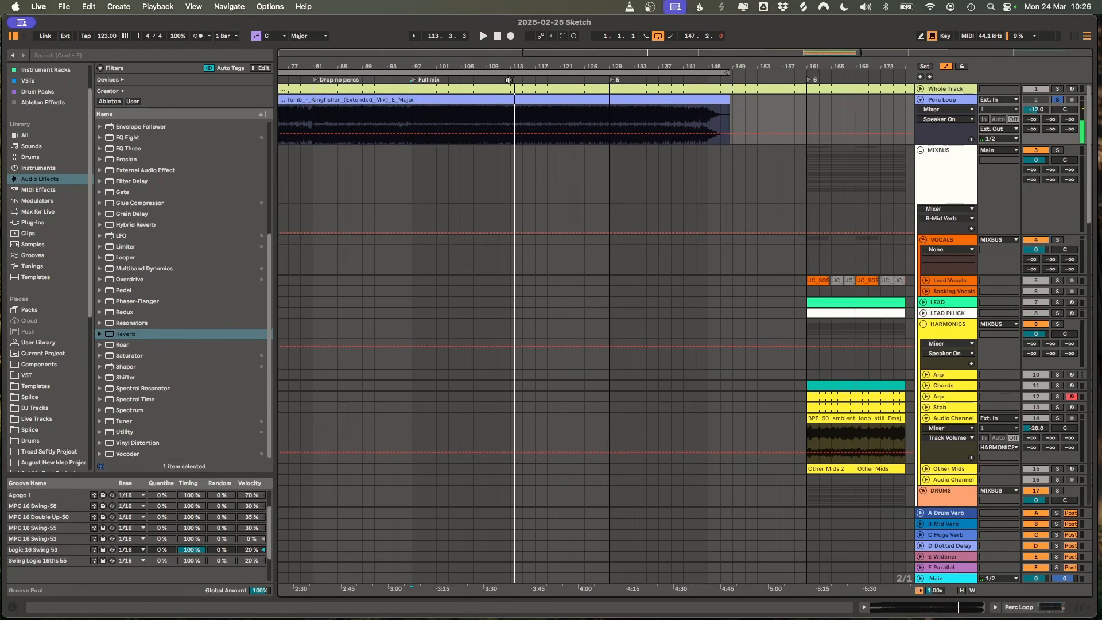
{"action": "right_click", "coordinate": [509, 79]}
{"action": "left_click", "coordinate": [525, 108]}
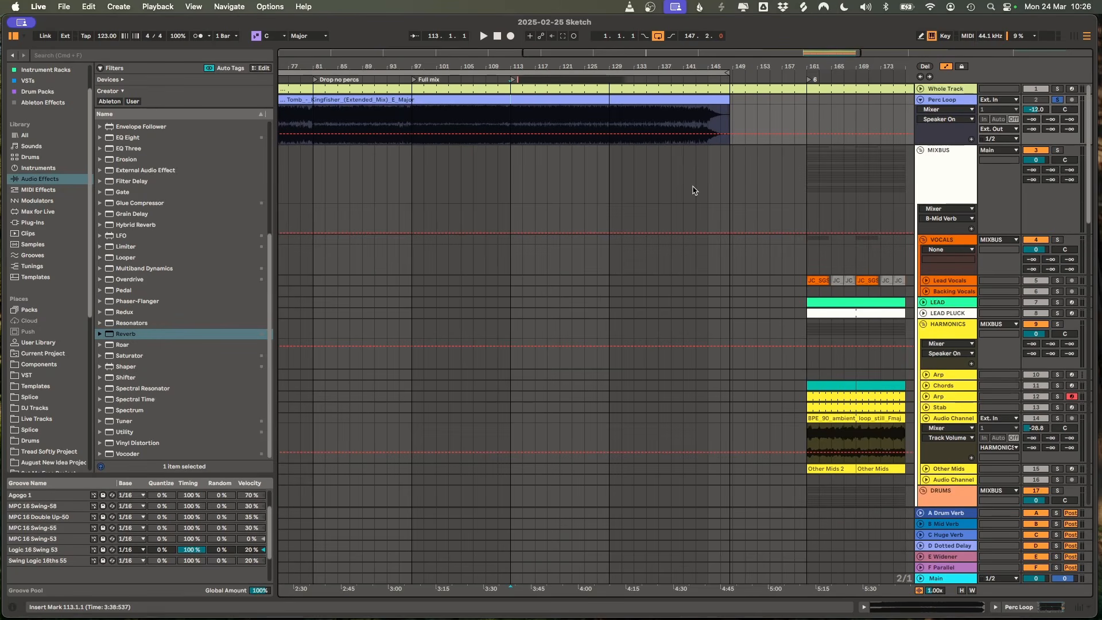
{"action": "type", "text": "2"}
{"action": "key", "text": "Return"}
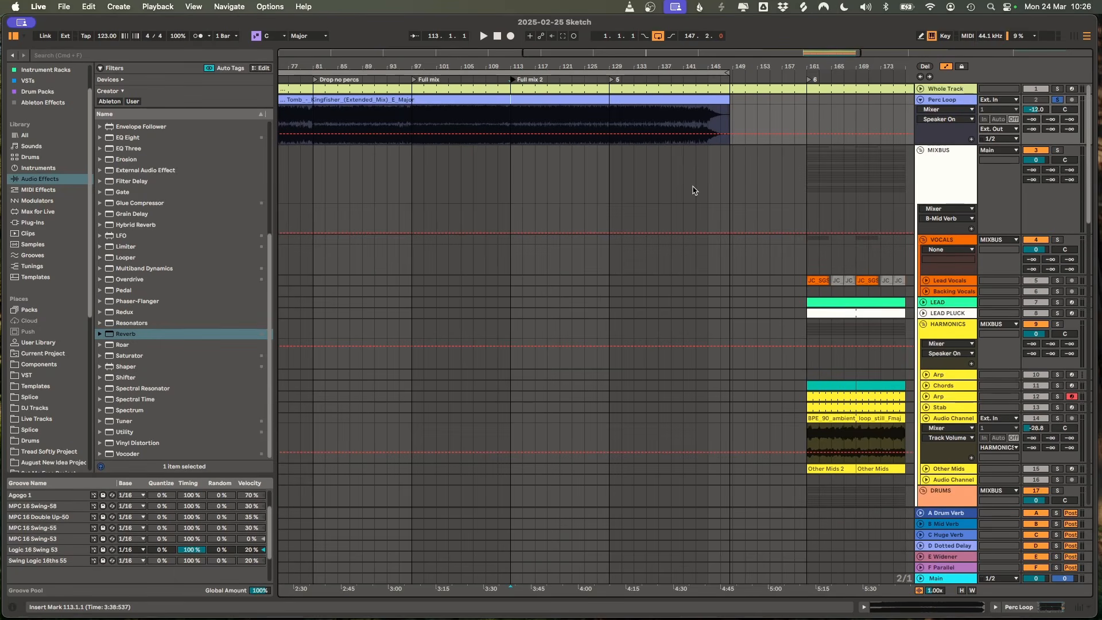
Rename locator 5 at bar 129 to "Outro".
{"action": "right_click", "coordinate": [613, 84]}
{"action": "left_click", "coordinate": [626, 93]}
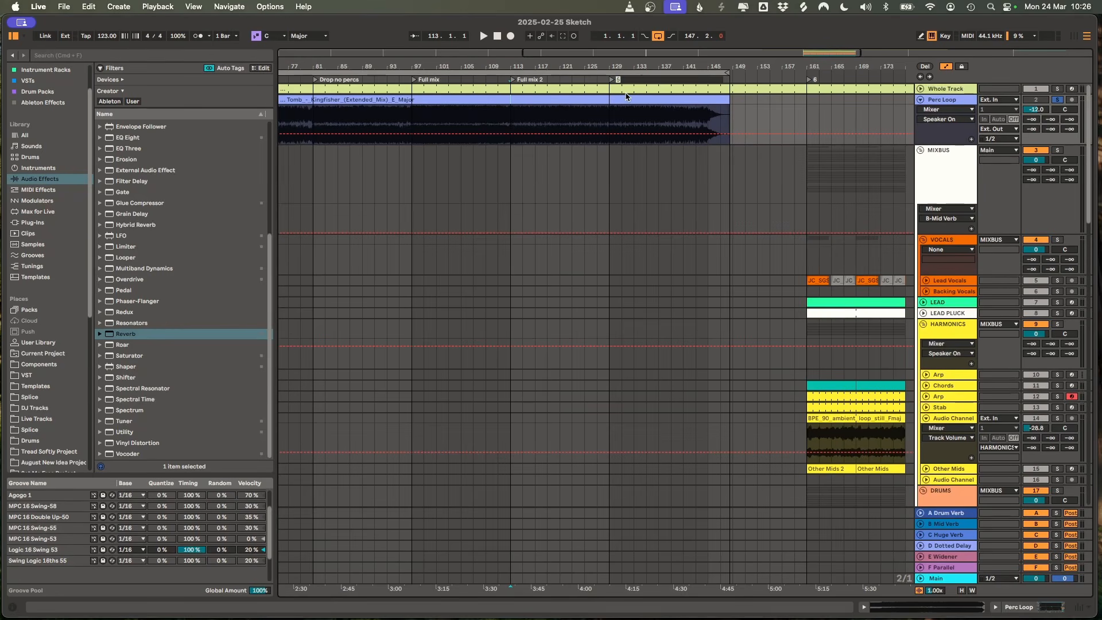
{"action": "type", "text": "Outro"}
{"action": "key", "text": "Return"}
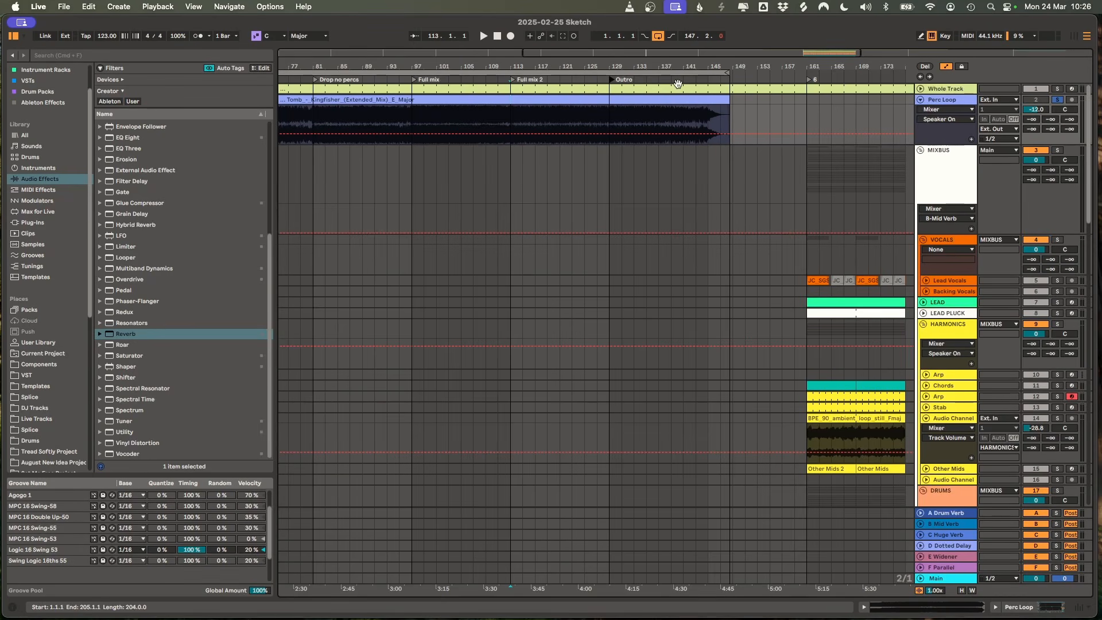
Collapse the expanded ambient-loop Audio Channel track and the individual tracks inside the Core Drums group.
{"action": "left_click_drag", "start_coordinate": [596, 53], "coordinate": [453, 53]}
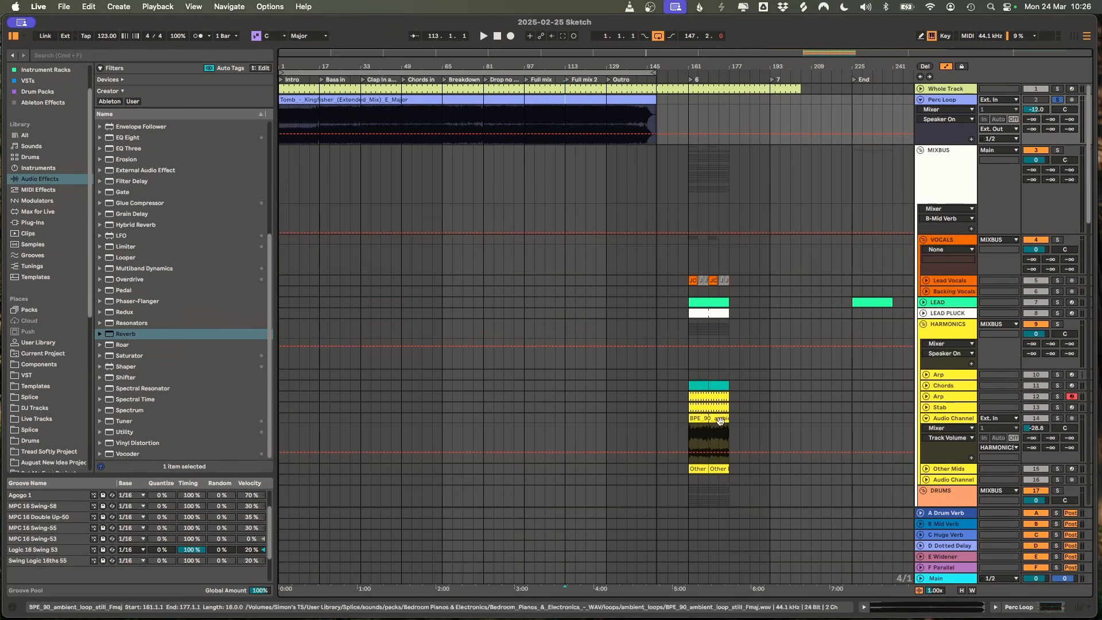
{"action": "left_click", "coordinate": [927, 418]}
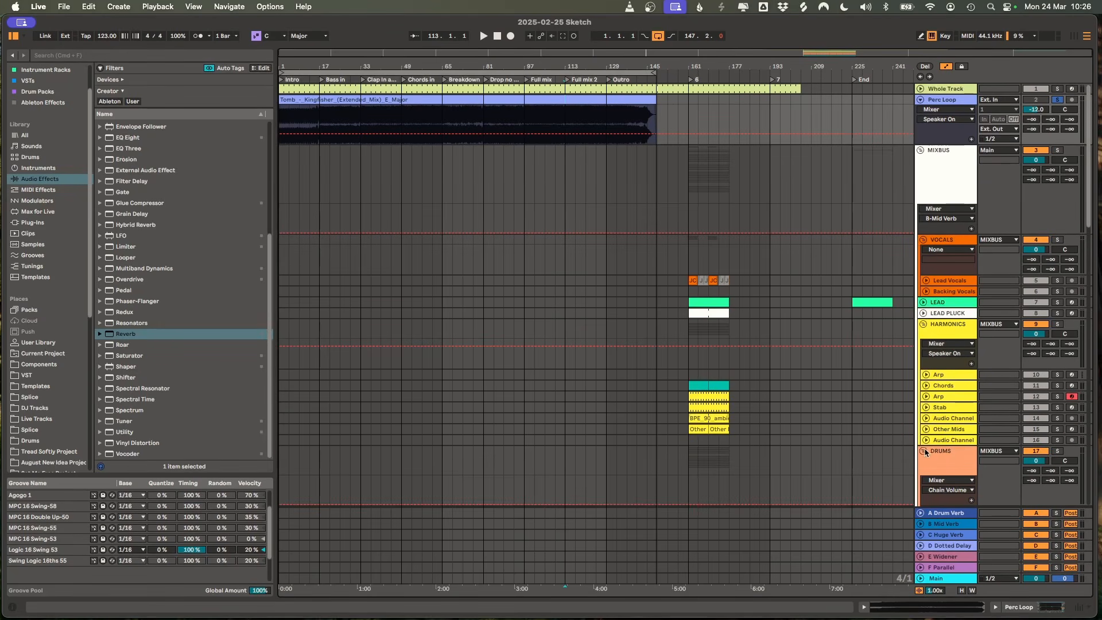
{"action": "scroll", "coordinate": [788, 313], "scroll_direction": "down", "scroll_amount": 10}
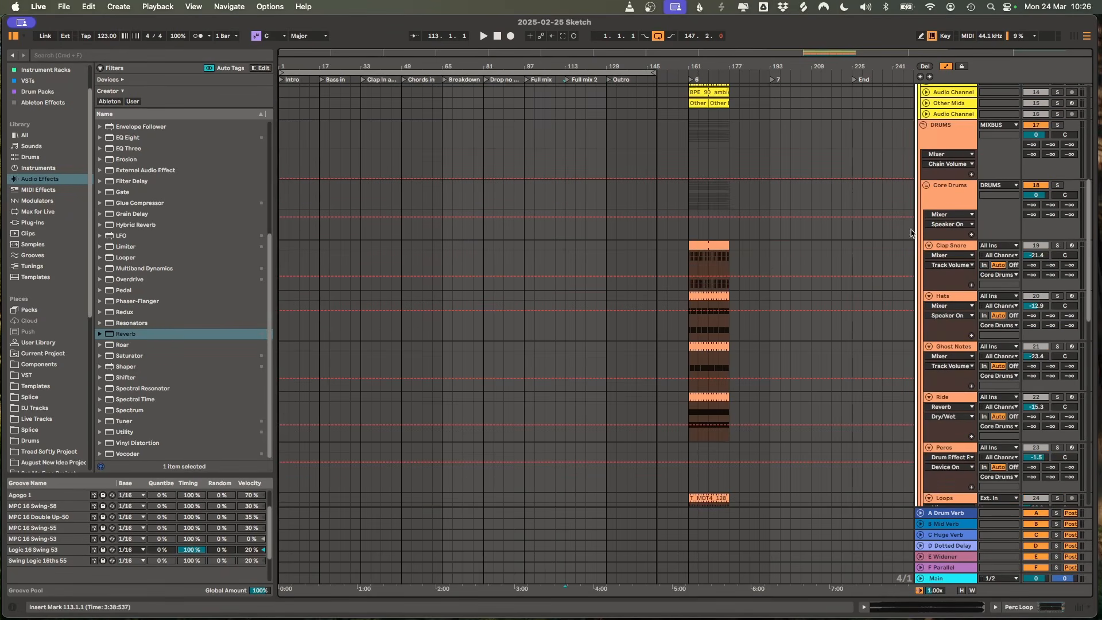
{"action": "scroll", "coordinate": [786, 321], "scroll_direction": "up", "scroll_amount": 10}
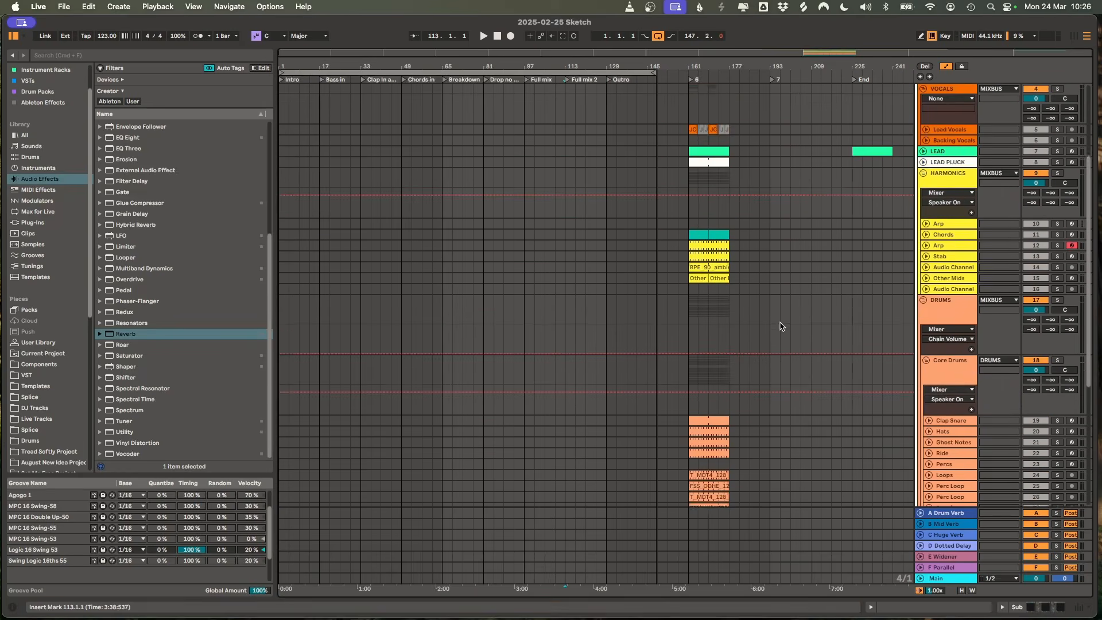
{"action": "scroll", "coordinate": [782, 323], "scroll_direction": "down", "scroll_amount": 10}
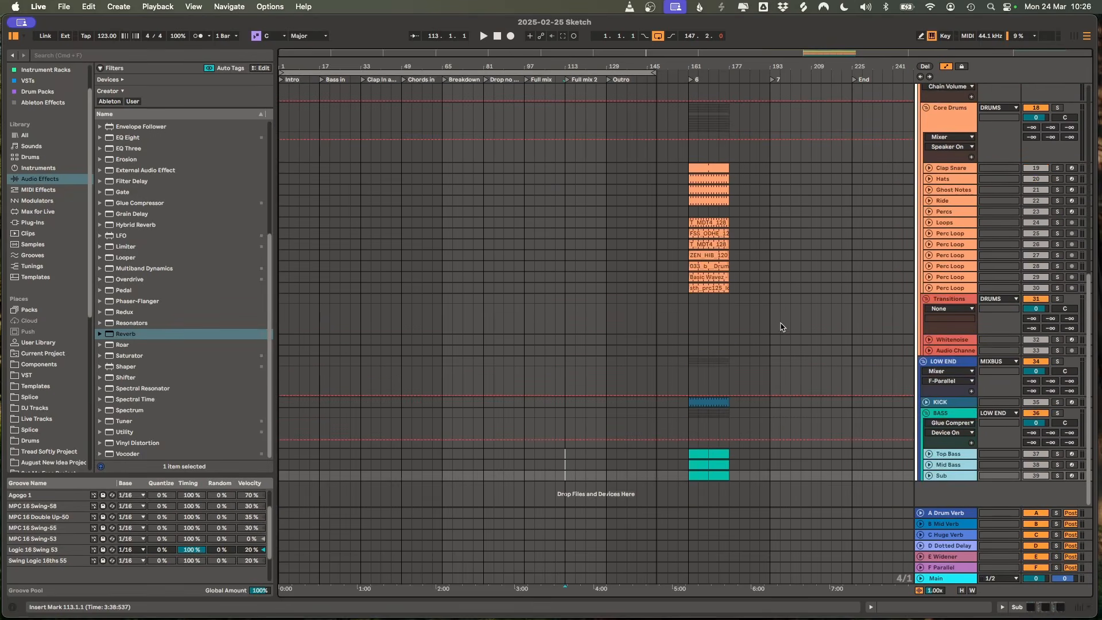
Move the kick clip from bar 161 to bar 17 and extend its start back to bar 1.
{"action": "left_click", "coordinate": [721, 398]}
{"action": "left_click", "coordinate": [717, 399]}
{"action": "left_click_drag", "start_coordinate": [710, 406], "coordinate": [342, 403]}
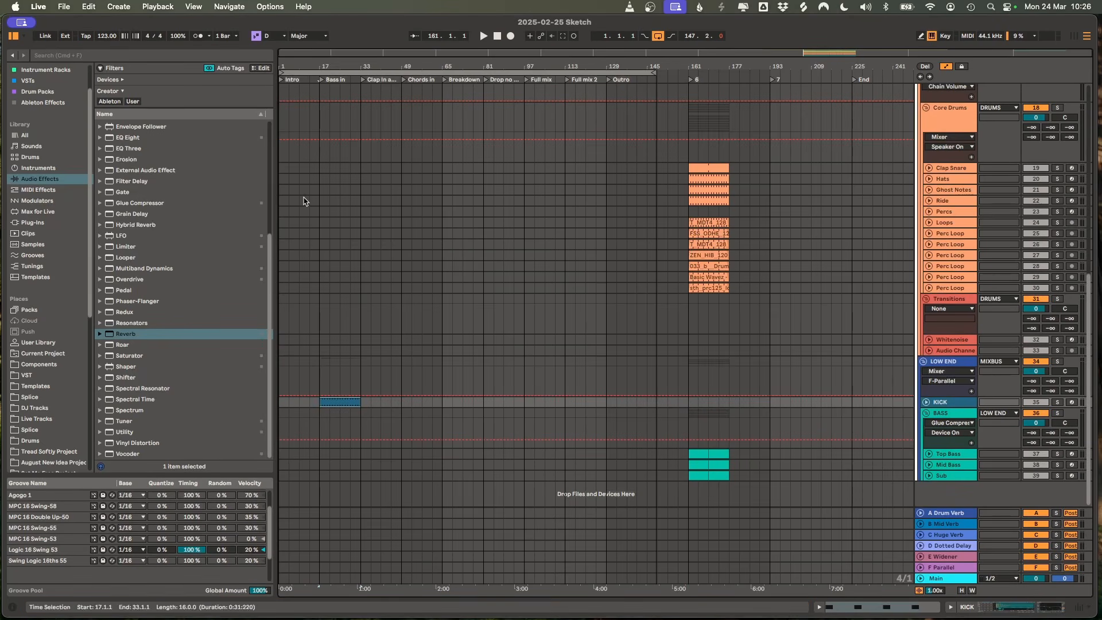
{"action": "left_click", "coordinate": [298, 73]}
{"action": "left_click", "coordinate": [303, 79]}
{"action": "left_click", "coordinate": [325, 402]}
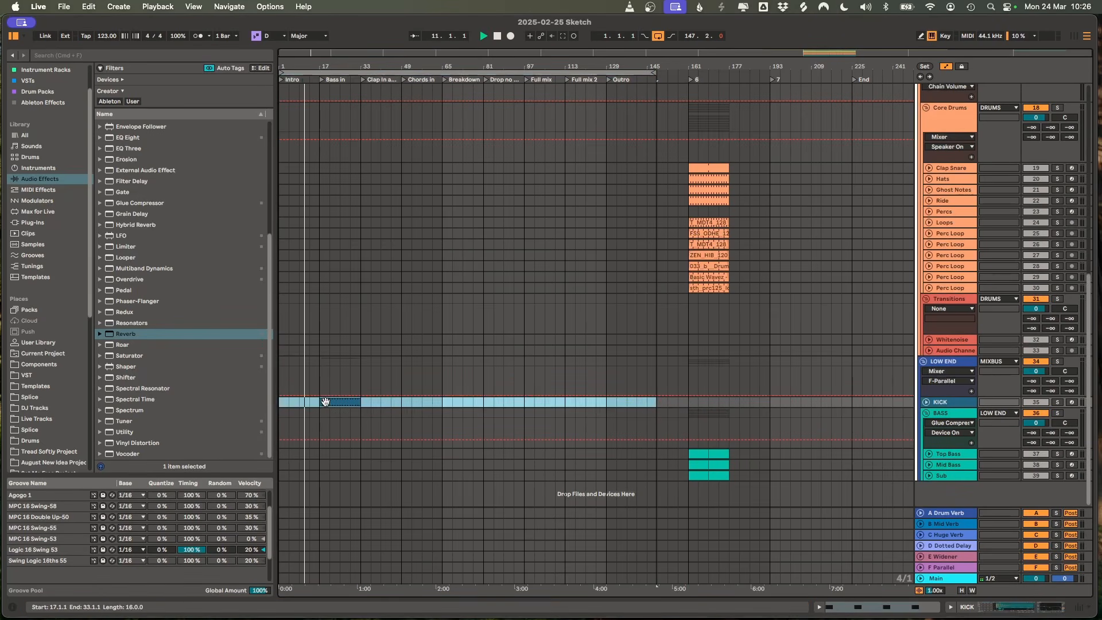
{"action": "left_click_drag", "start_coordinate": [319, 404], "coordinate": [280, 405]}
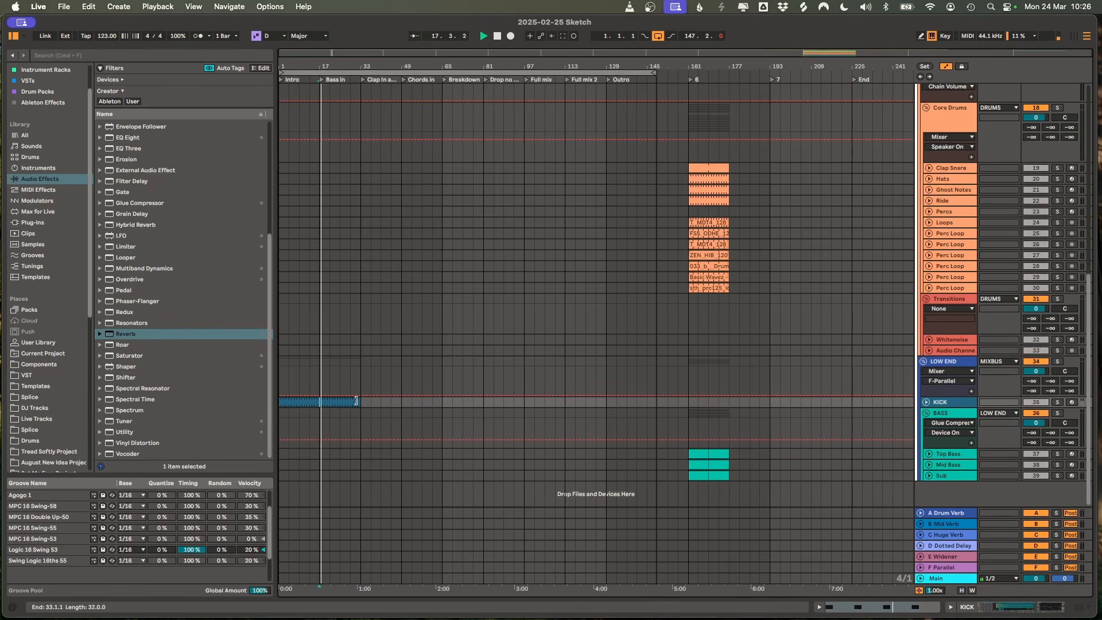
Play the reference track from bar 33 and extend the kick clip's end to near the reference track's end.
{"action": "left_click", "coordinate": [362, 83]}
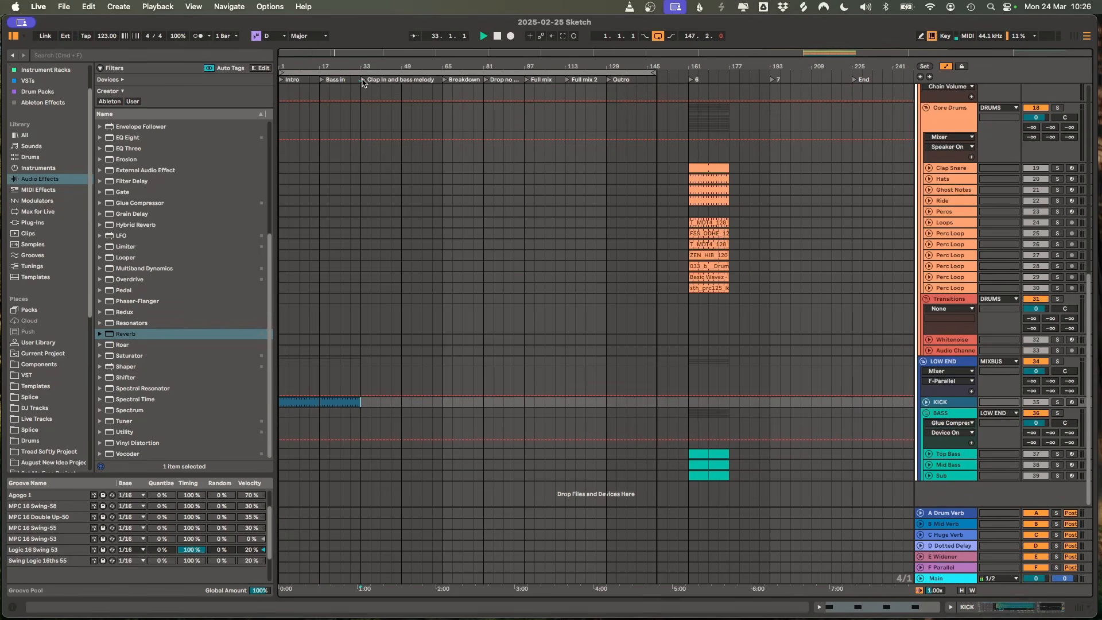
{"action": "key", "text": "space"}
{"action": "left_click_drag", "start_coordinate": [359, 401], "coordinate": [647, 405]}
Play the end of the reference track and add a locator at bar 145 named "End".
{"action": "scroll", "coordinate": [647, 405], "scroll_direction": "up", "scroll_amount": 10}
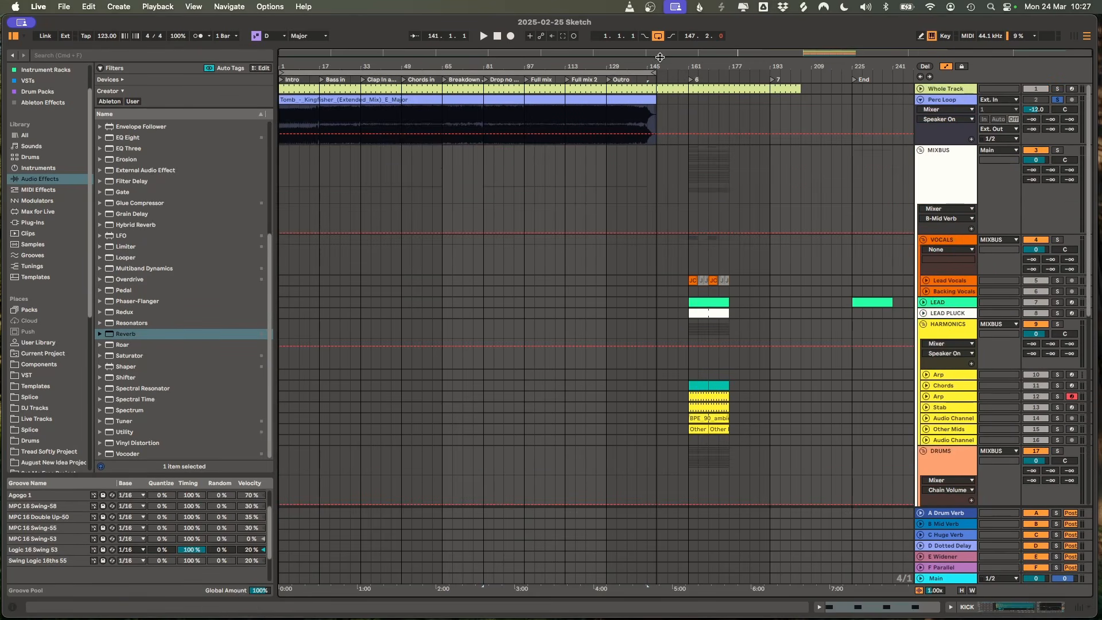
{"action": "left_click_drag", "start_coordinate": [641, 49], "coordinate": [653, 92]}
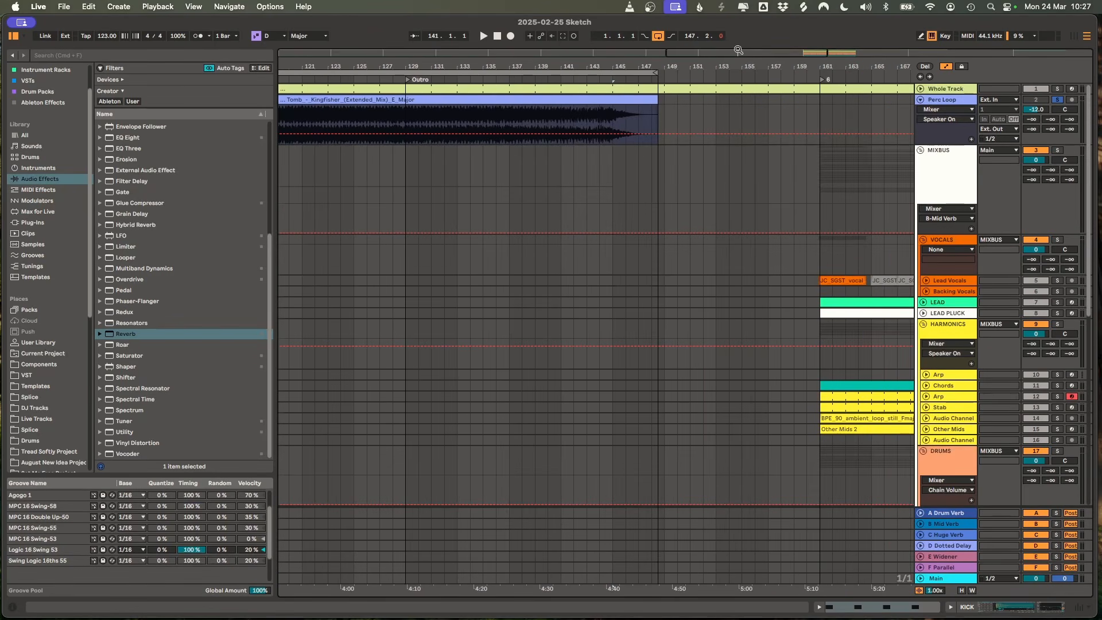
{"action": "left_click", "coordinate": [645, 102]}
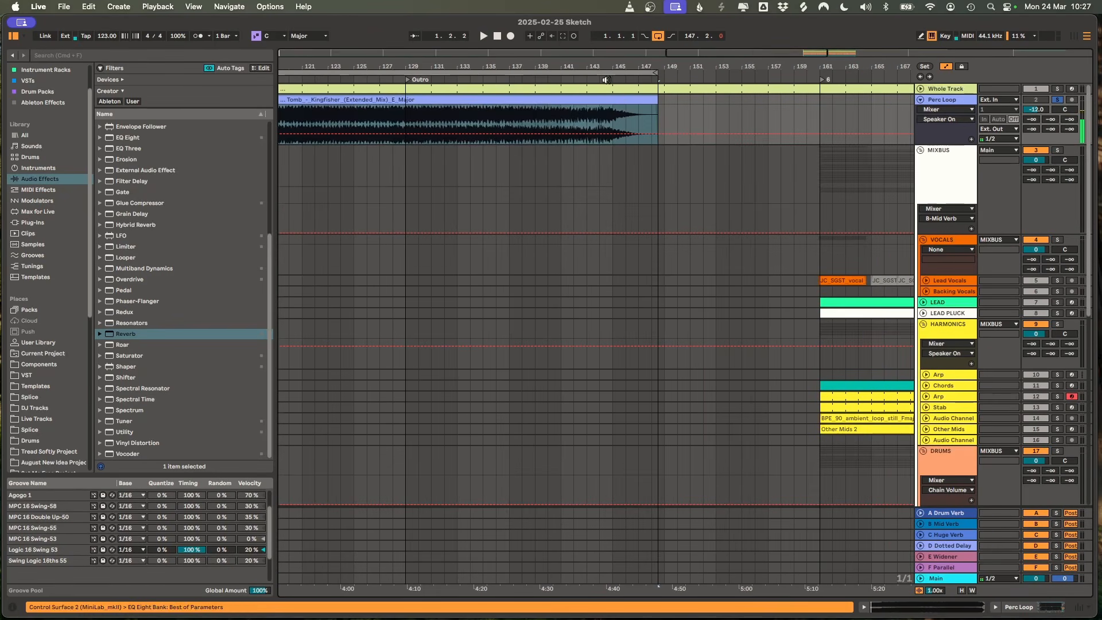
{"action": "left_click", "coordinate": [606, 80]}
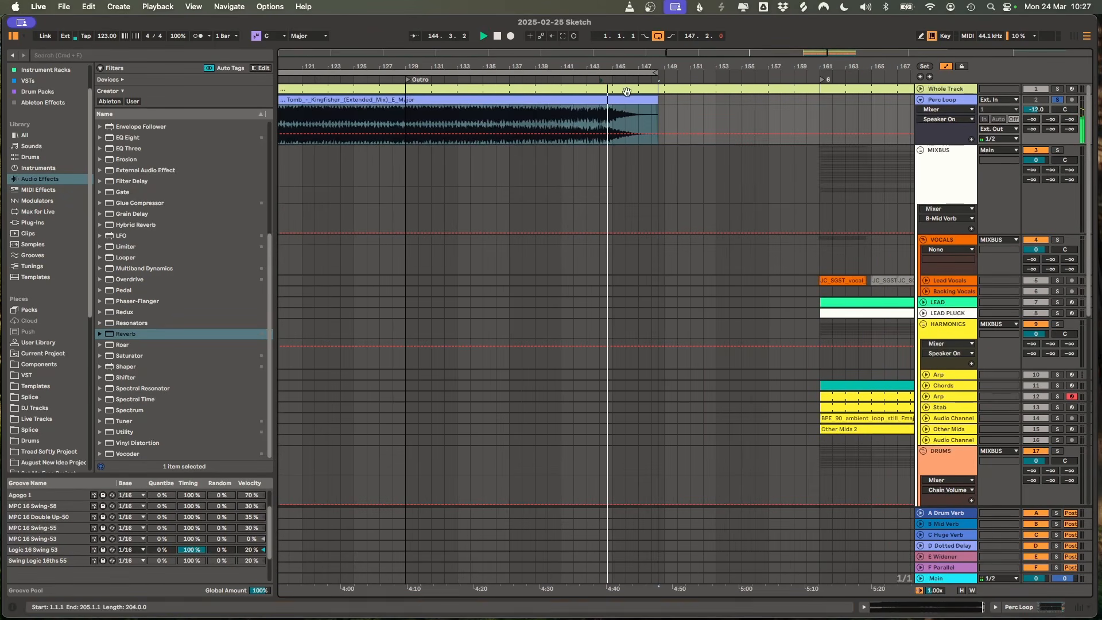
{"action": "key", "text": "space"}
{"action": "right_click", "coordinate": [615, 83]}
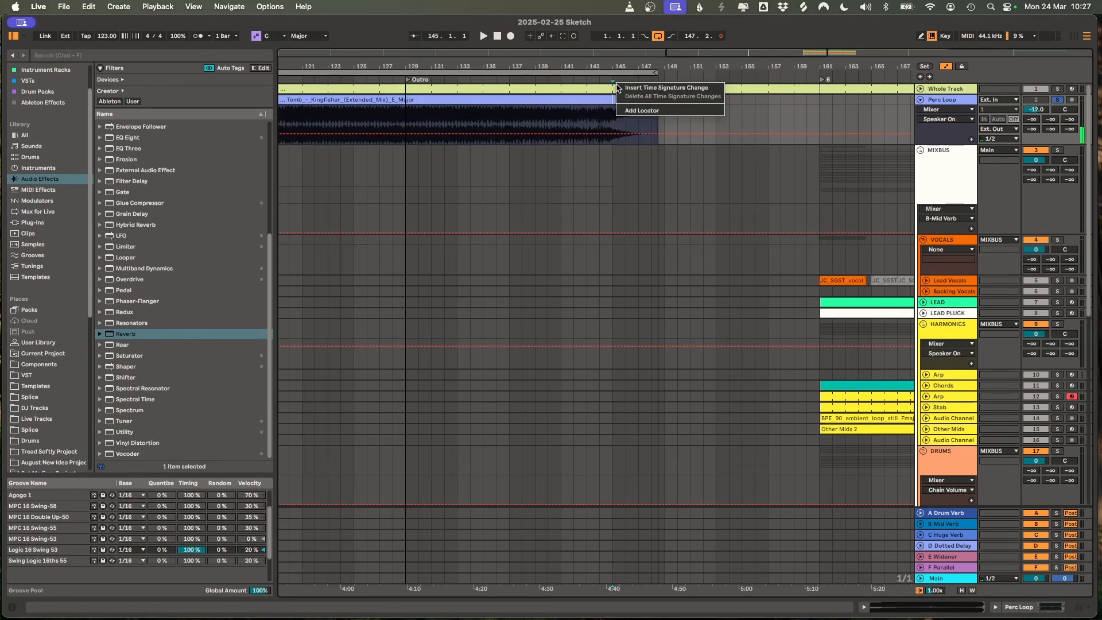
{"action": "left_click", "coordinate": [634, 111]}
{"action": "type", "text": "End"}
{"action": "key", "text": "Return"}
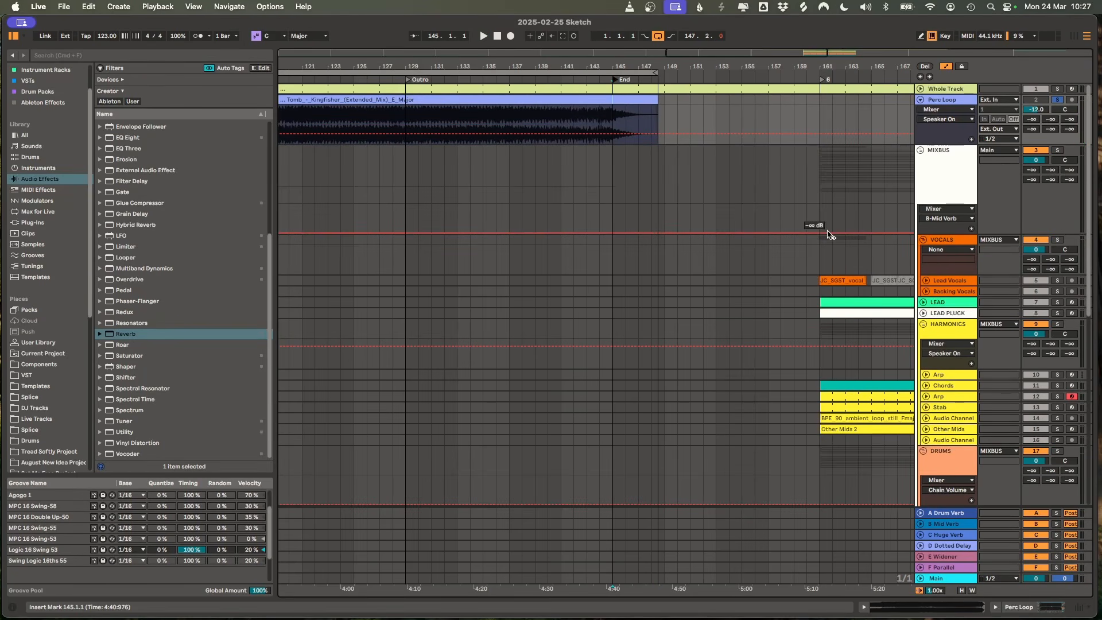
Trim the reference clip's end to bar 148 and add a locator there named "FINAL END".
{"action": "left_click_drag", "start_coordinate": [659, 102], "coordinate": [651, 102]}
{"action": "right_click", "coordinate": [649, 79]}
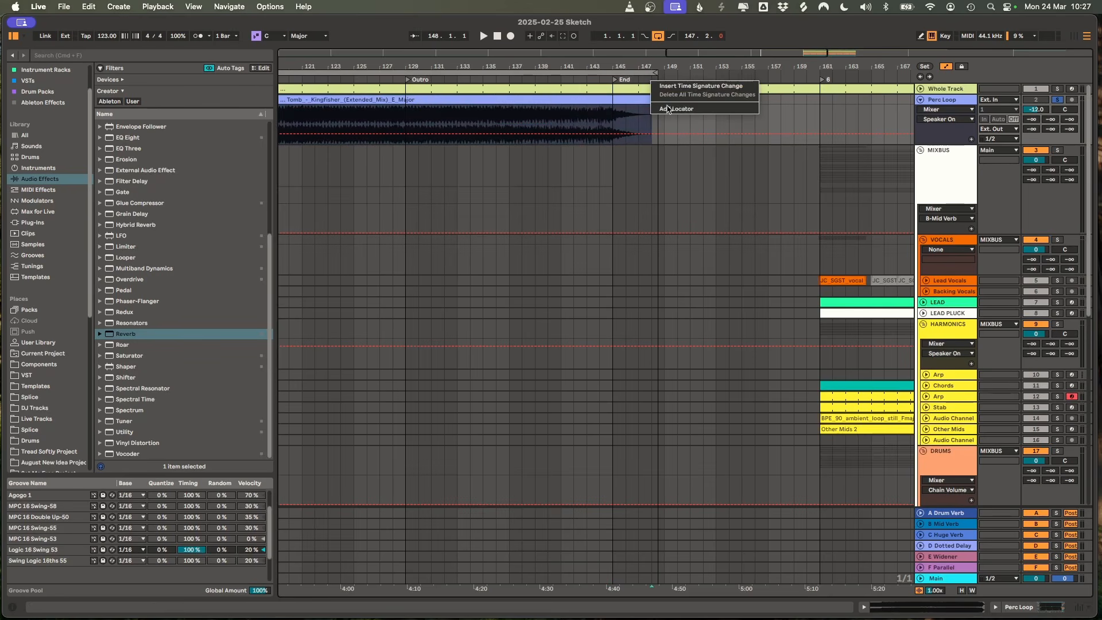
{"action": "left_click", "coordinate": [669, 109]}
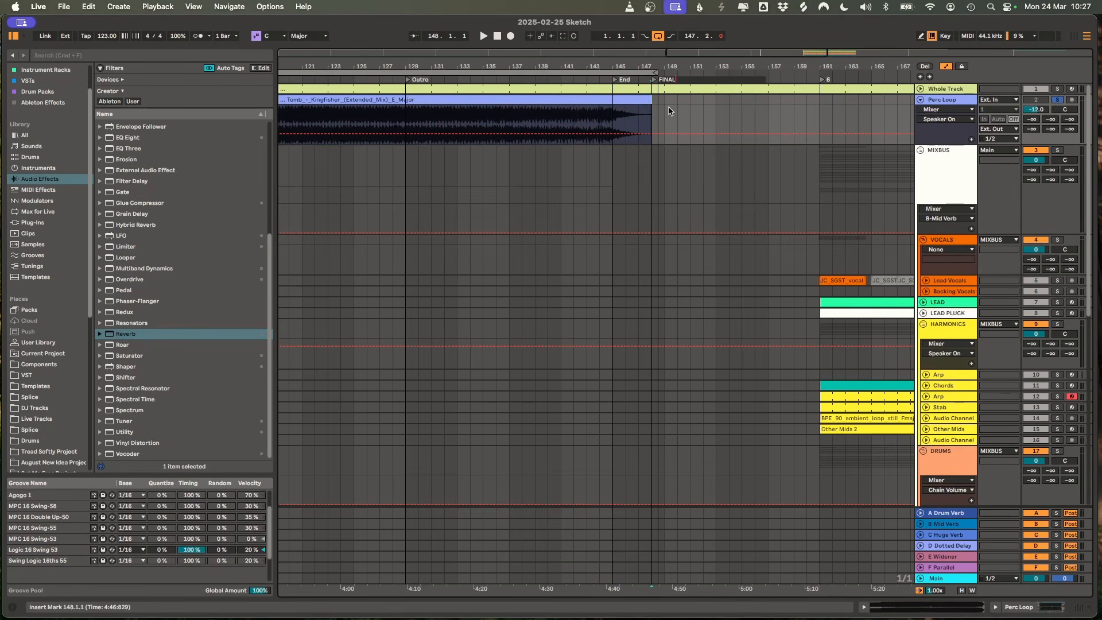
{"action": "key", "text": "Return"}
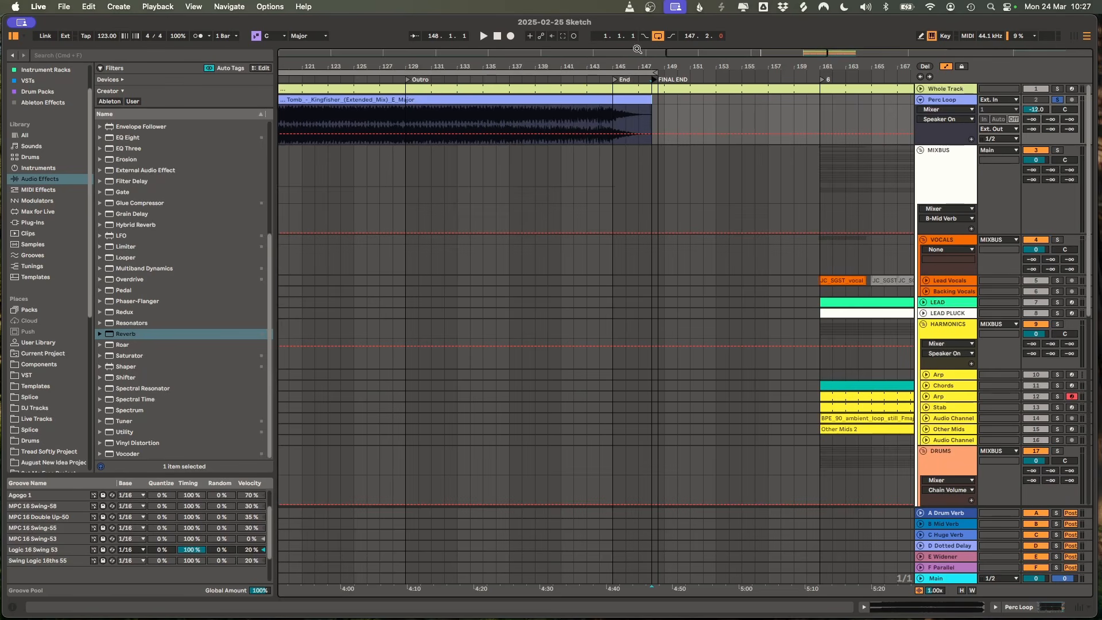
Expand the Whole Track track and shorten its clip to end at the FINAL END locator at bar 148.
{"action": "double_click", "coordinate": [695, 51]}
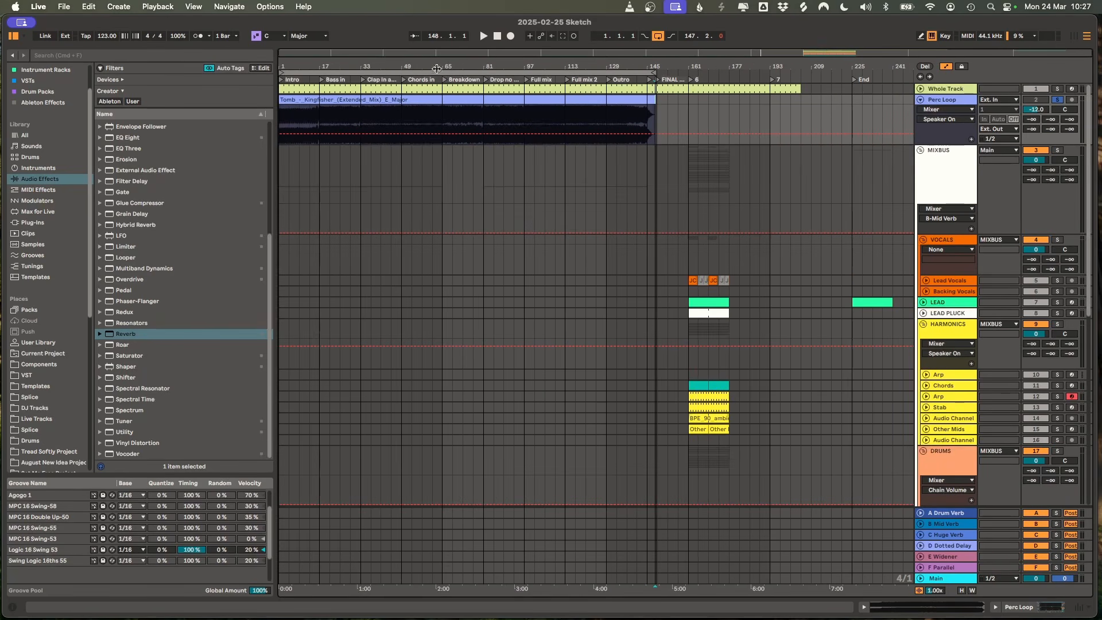
{"action": "left_click_drag", "start_coordinate": [800, 88], "coordinate": [792, 53]}
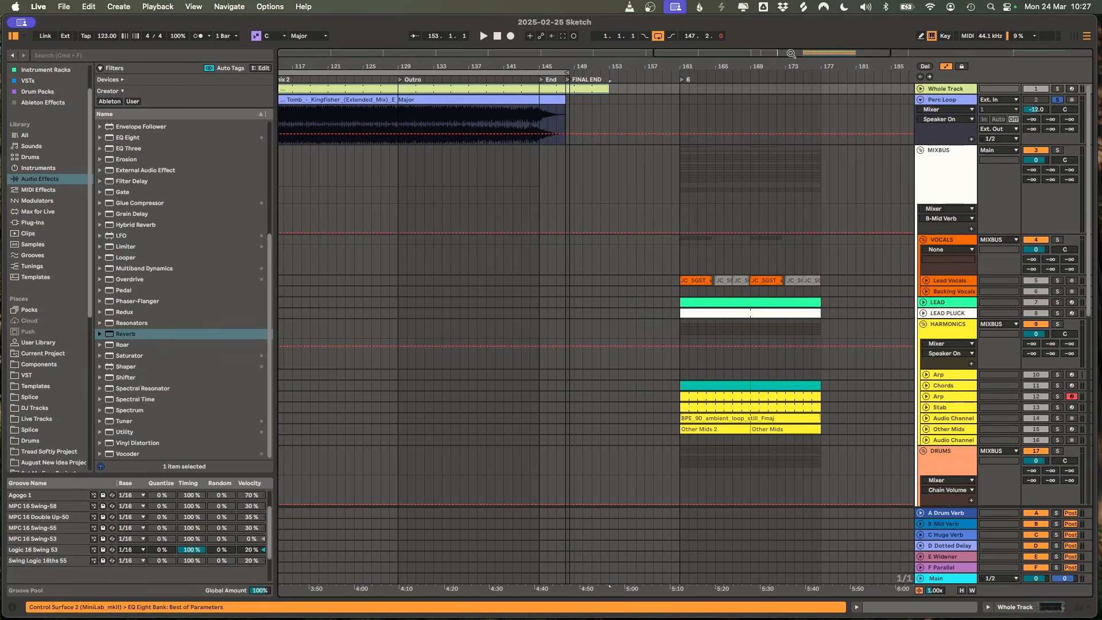
{"action": "left_click", "coordinate": [921, 89]}
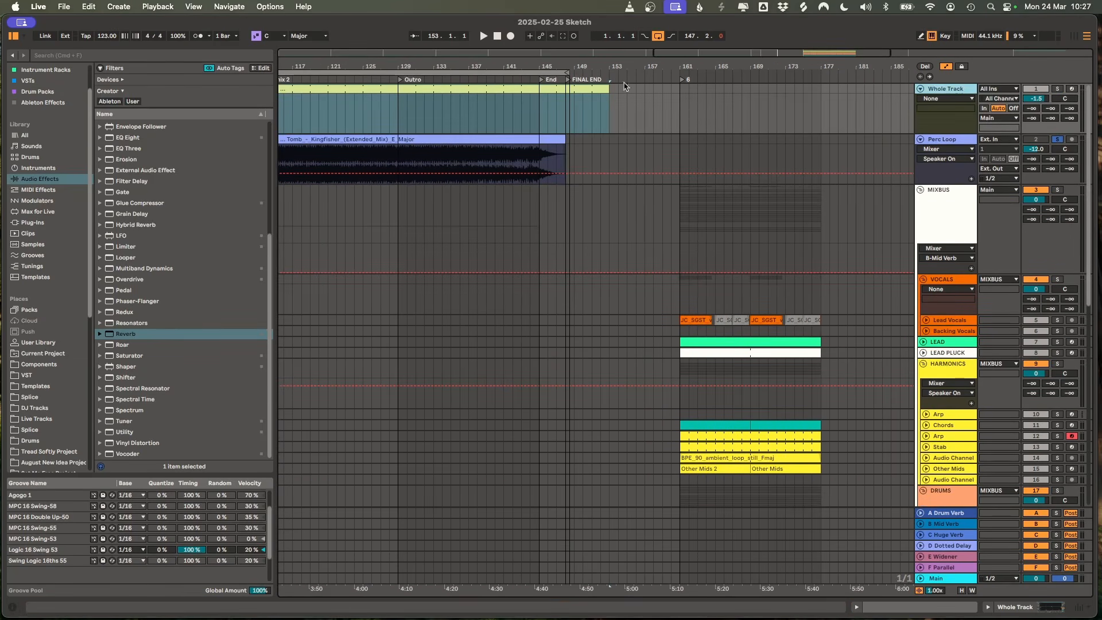
{"action": "left_click_drag", "start_coordinate": [609, 87], "coordinate": [563, 85]}
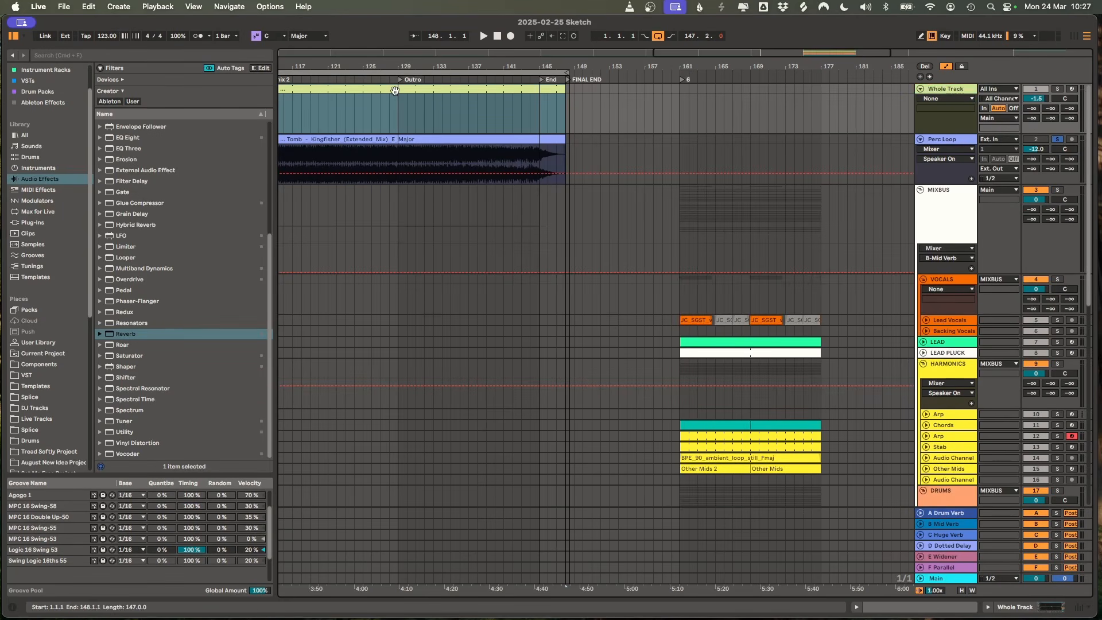
Inspect the notes of the Whole Track clip and the devices on its track.
{"action": "double_click", "coordinate": [395, 90]}
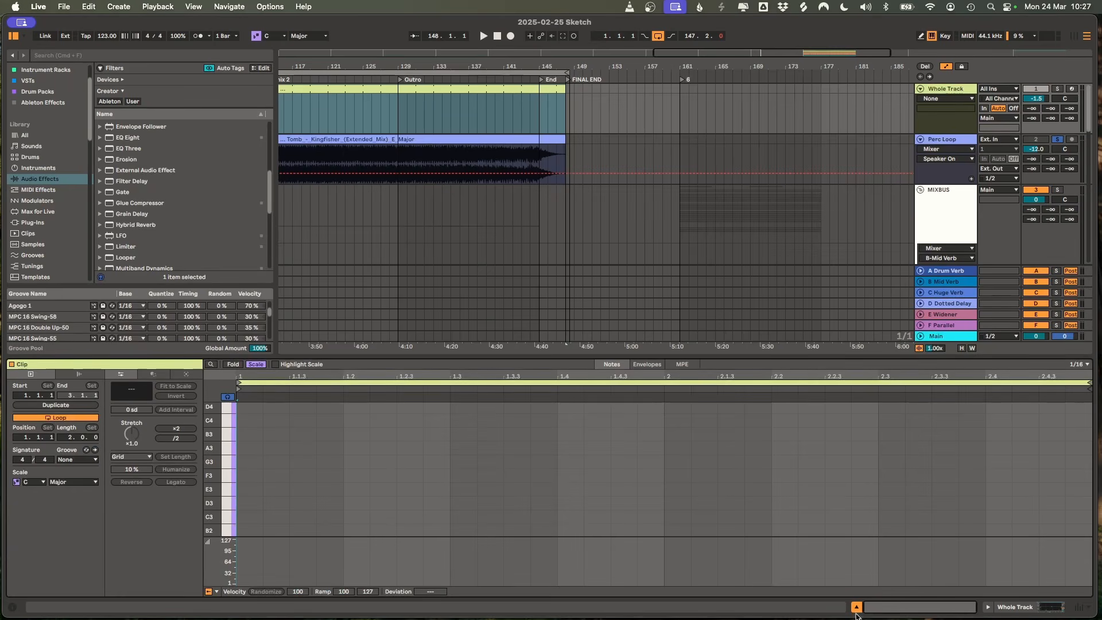
{"action": "left_click", "coordinate": [856, 609]}
{"action": "double_click", "coordinate": [946, 90]}
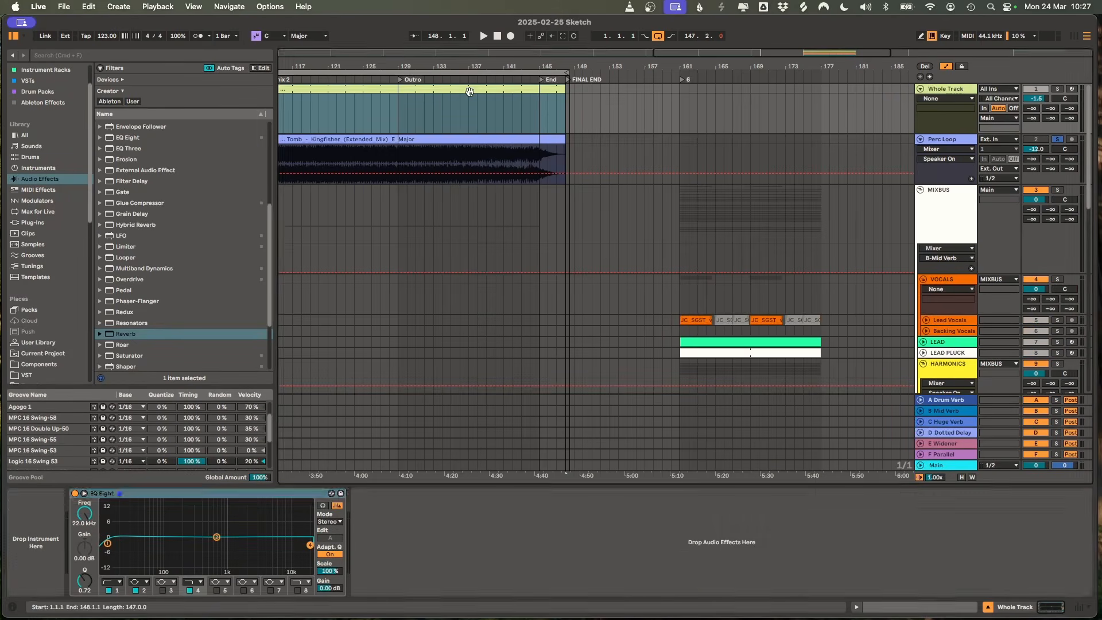
{"action": "key", "text": "shift+Tab"}
{"action": "double_click", "coordinate": [702, 52]}
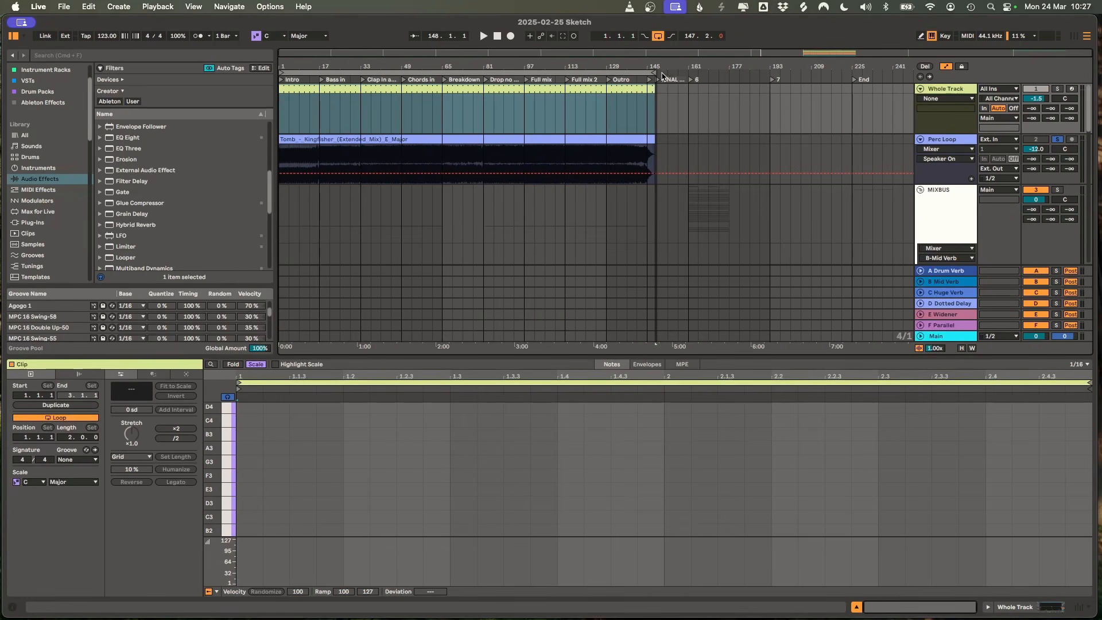
Set the arrangement loop to the full length of the Whole Track clip, from bar 1 to bar 148.
{"action": "left_click_drag", "start_coordinate": [653, 71], "coordinate": [361, 71]}
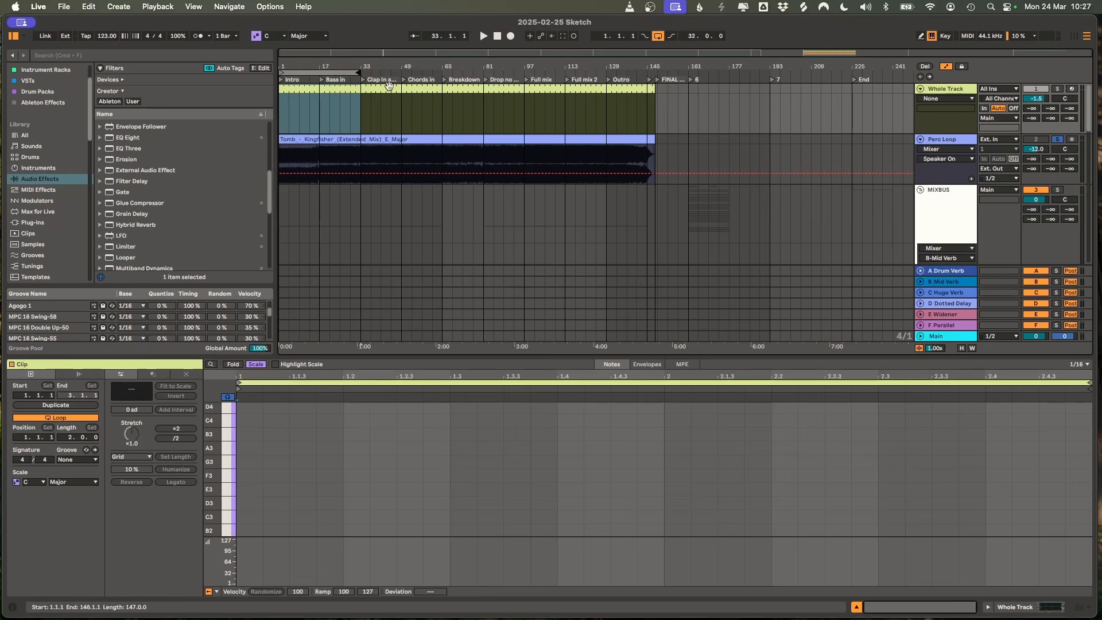
{"action": "left_click", "coordinate": [711, 103]}
{"action": "right_click", "coordinate": [535, 90]}
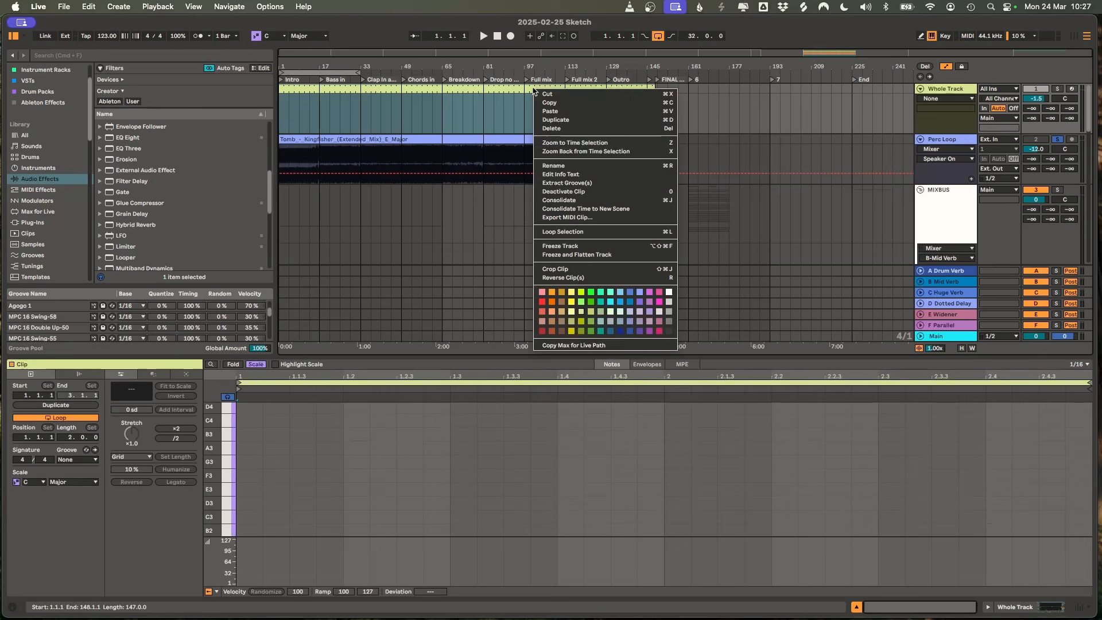
{"action": "left_click", "coordinate": [472, 87]}
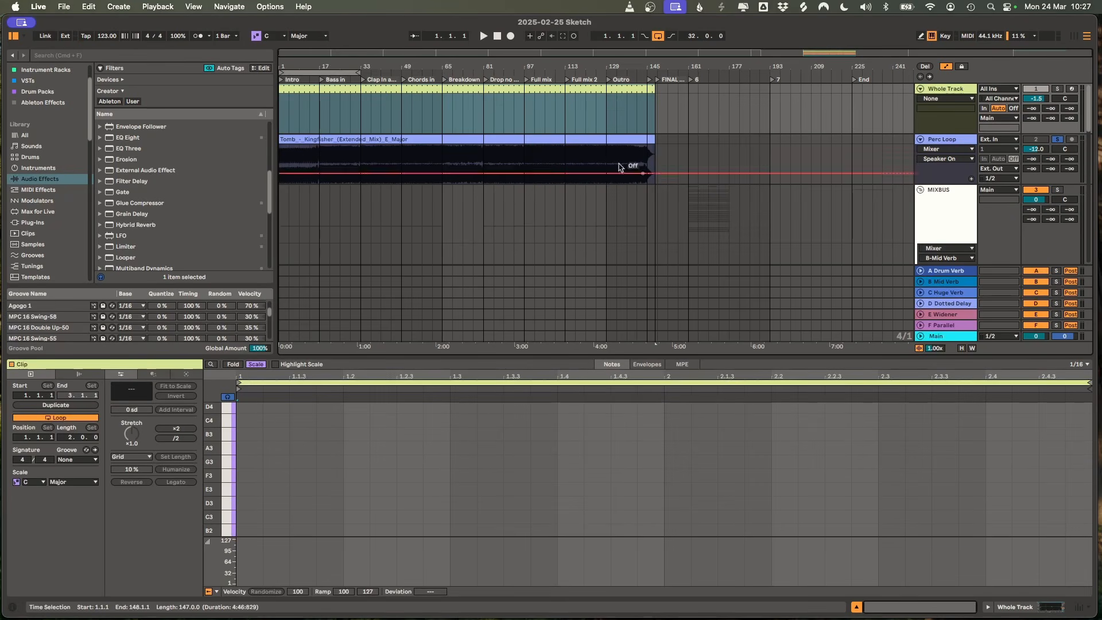
{"action": "right_click", "coordinate": [553, 96]}
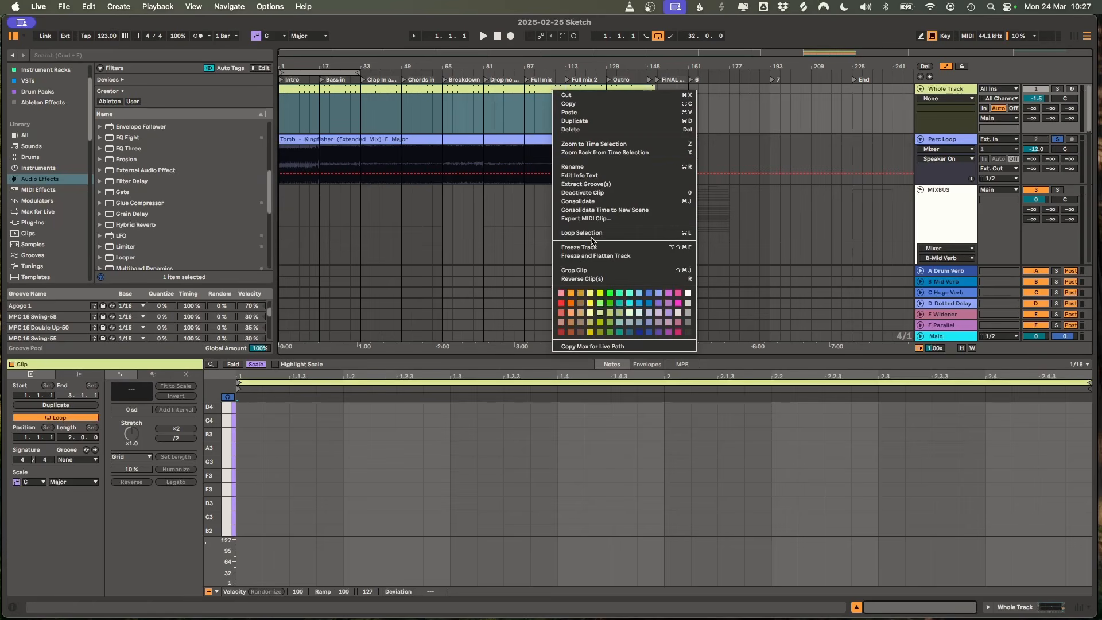
{"action": "left_click", "coordinate": [577, 242]}
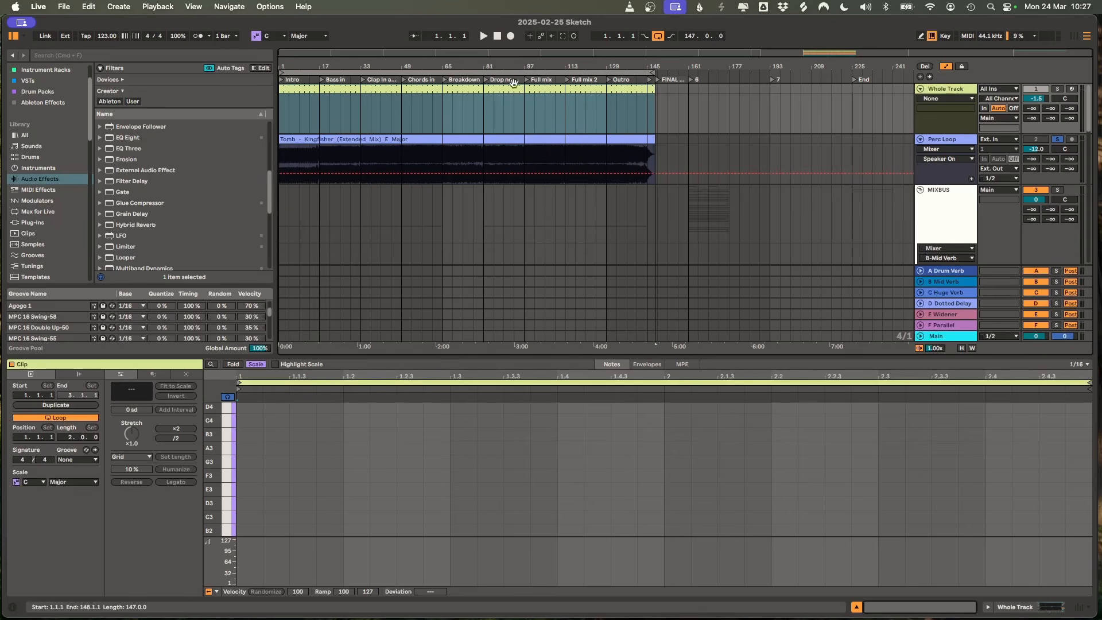
{"action": "right_click", "coordinate": [609, 80]}
{"action": "left_click", "coordinate": [582, 89]}
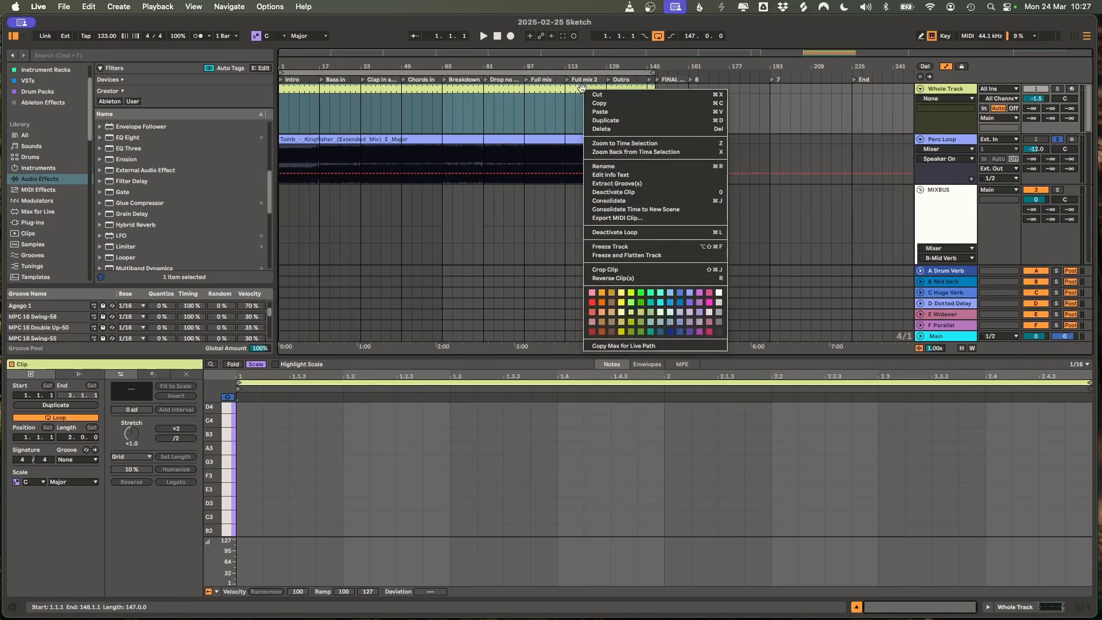
{"action": "right_click", "coordinate": [583, 89]}
{"action": "left_click", "coordinate": [503, 93]}
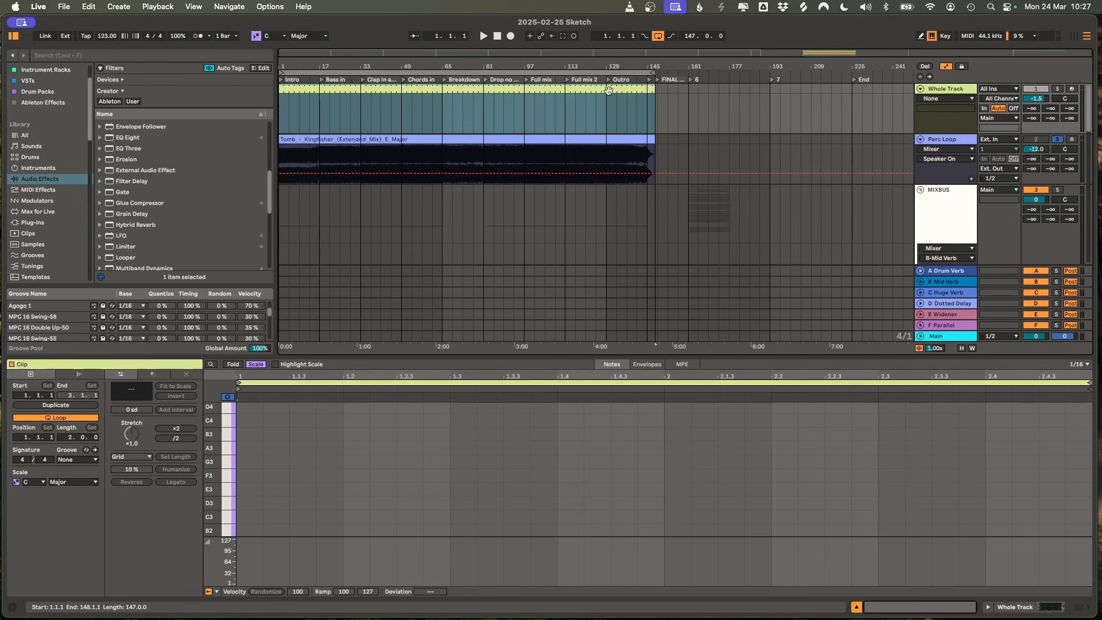
Collapse the Whole Track track and select the reference clip below it.
{"action": "left_click", "coordinate": [668, 103]}
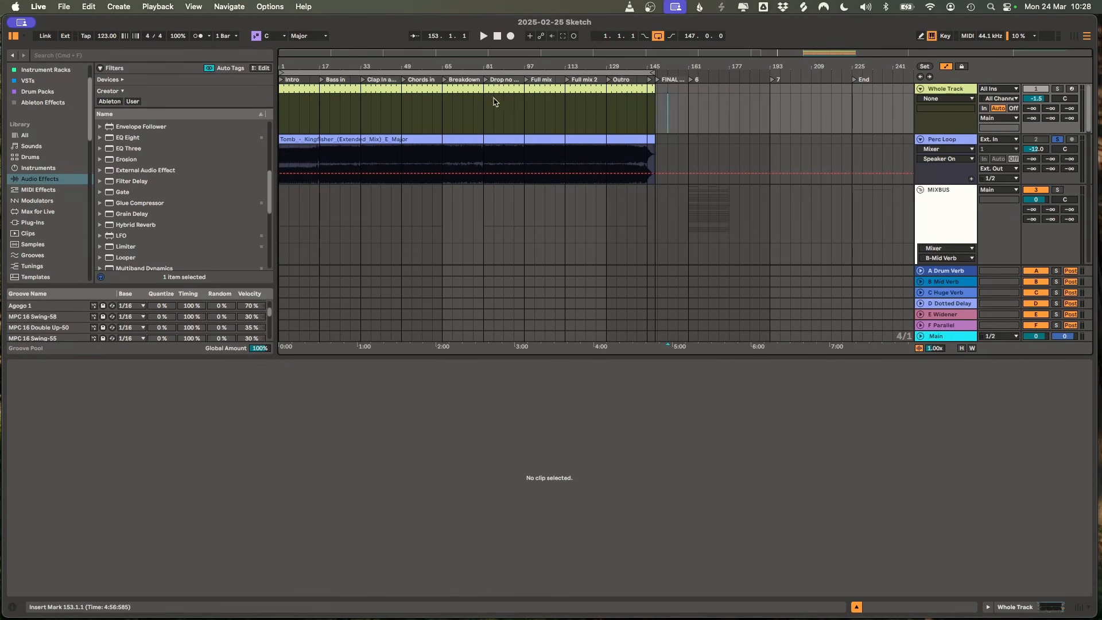
{"action": "left_click", "coordinate": [921, 89]}
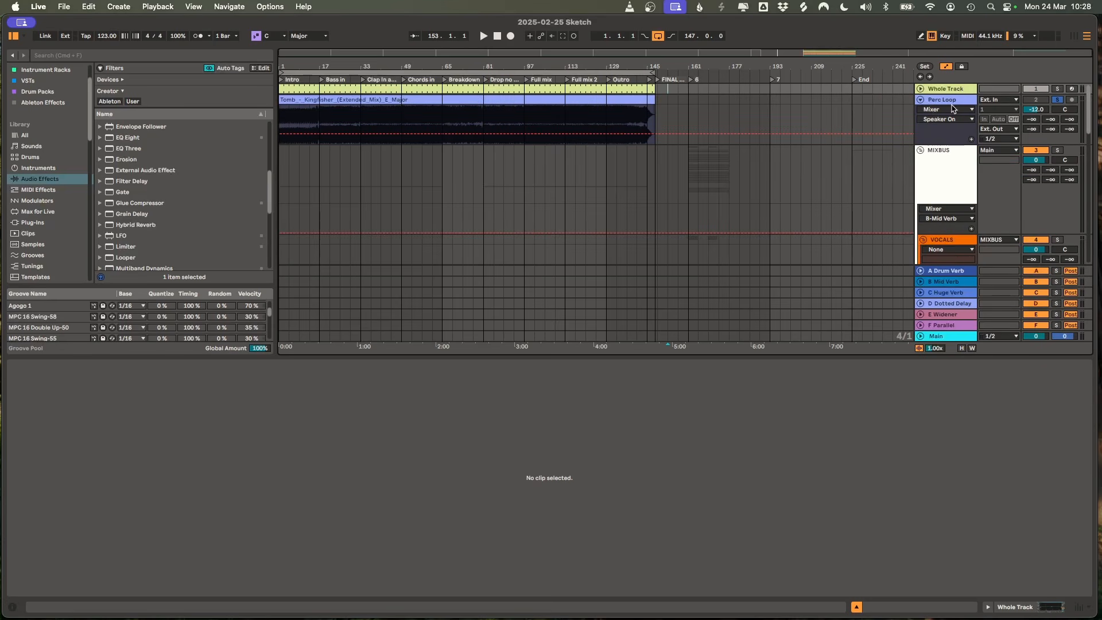
{"action": "left_click", "coordinate": [627, 96]}
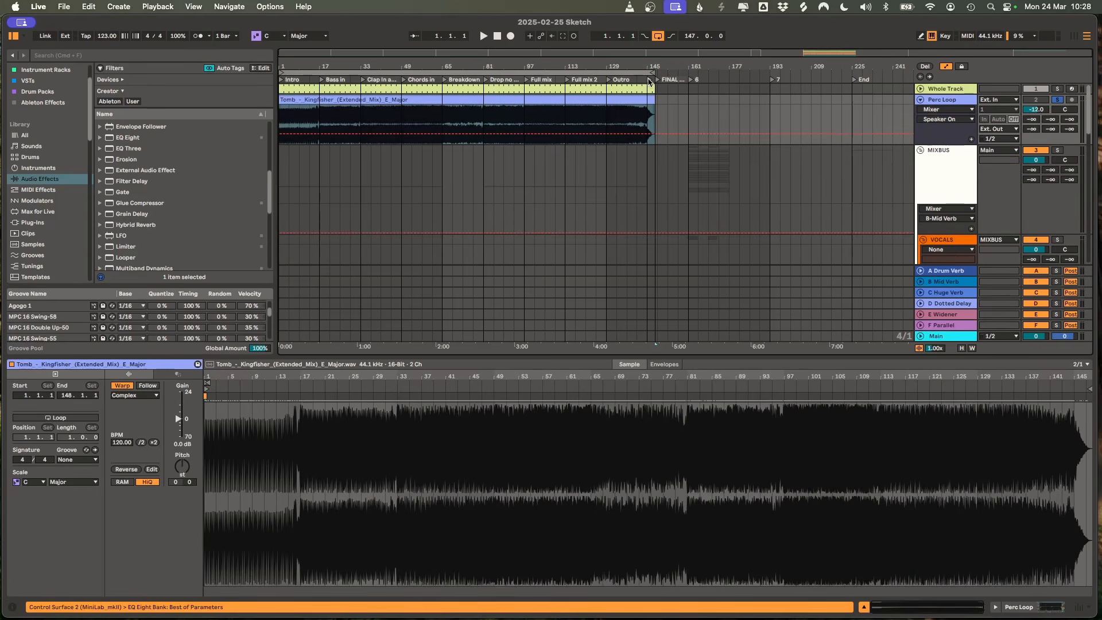
Move the Hats and Ghost Notes clips from bar 161 to bar 17 and play from the "Bass in" locator.
{"action": "scroll", "coordinate": [672, 147], "scroll_direction": "down", "scroll_amount": 15}
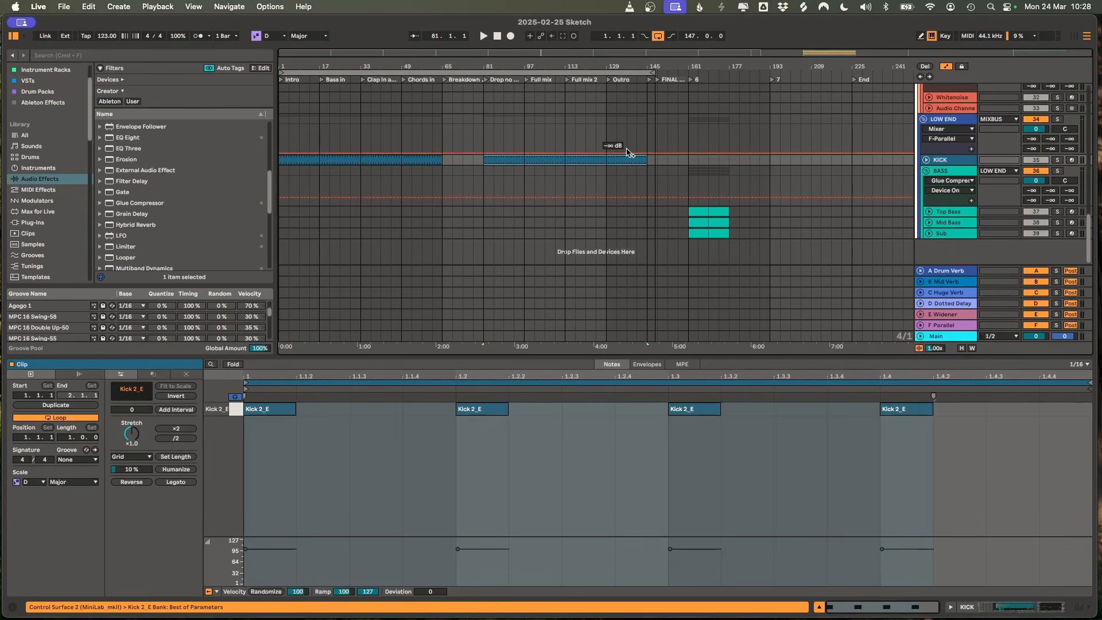
{"action": "scroll", "coordinate": [710, 149], "scroll_direction": "up", "scroll_amount": 10}
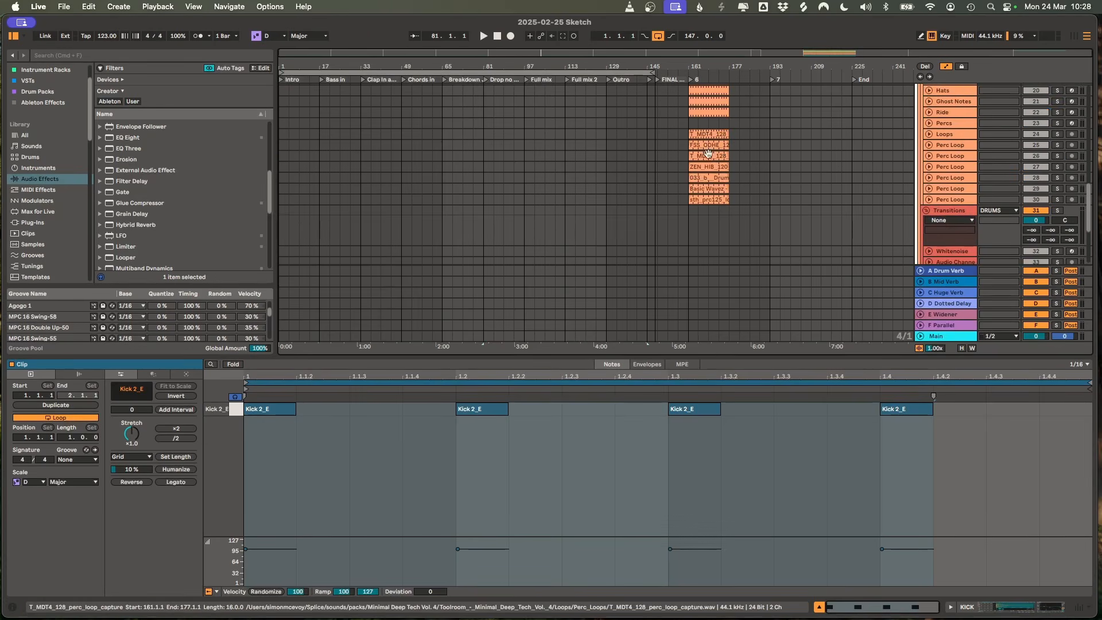
{"action": "left_click", "coordinate": [709, 128]}
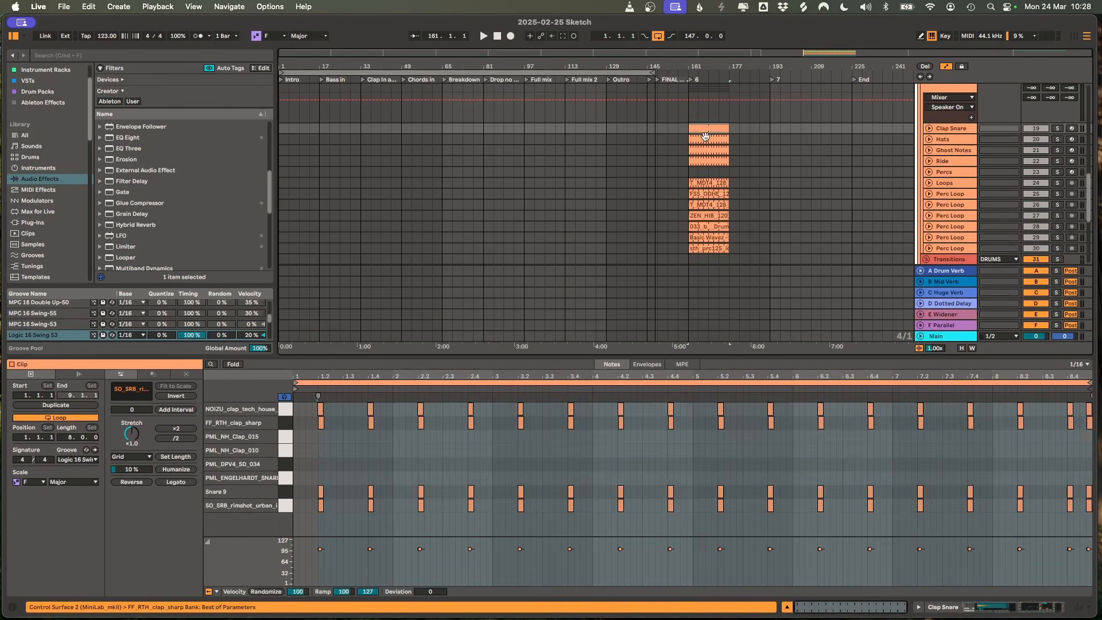
{"action": "left_click", "coordinate": [705, 139]}
{"action": "left_click", "coordinate": [714, 246], "text": "shift"}
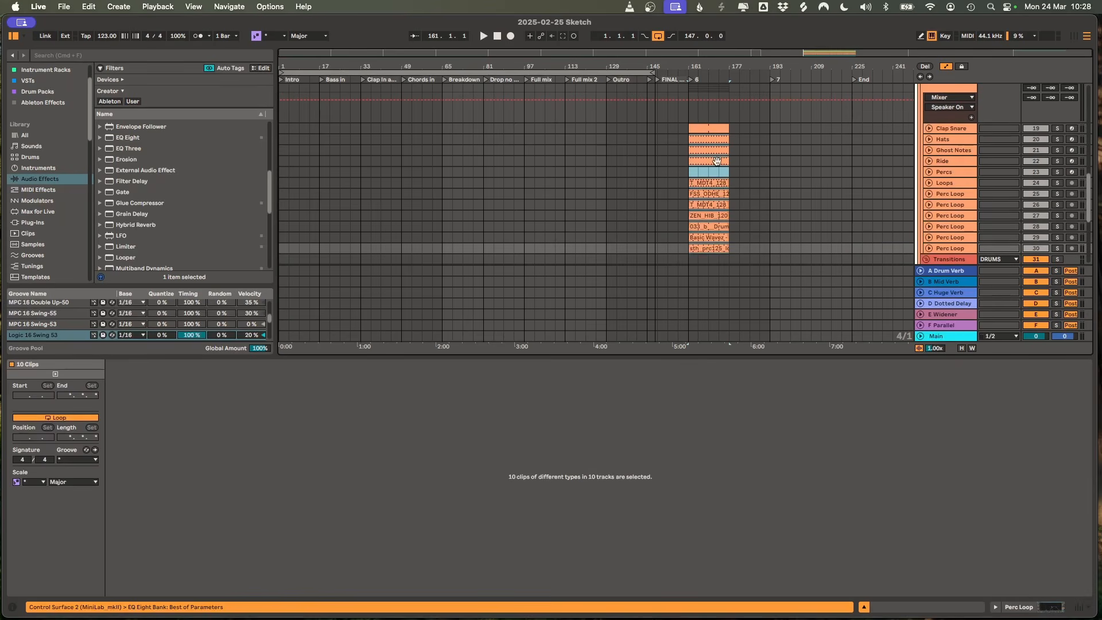
{"action": "left_click", "coordinate": [717, 161]}
{"action": "left_click", "coordinate": [718, 150]}
{"action": "left_click", "coordinate": [717, 140], "text": "shift"}
{"action": "left_click_drag", "start_coordinate": [716, 140], "coordinate": [350, 141]}
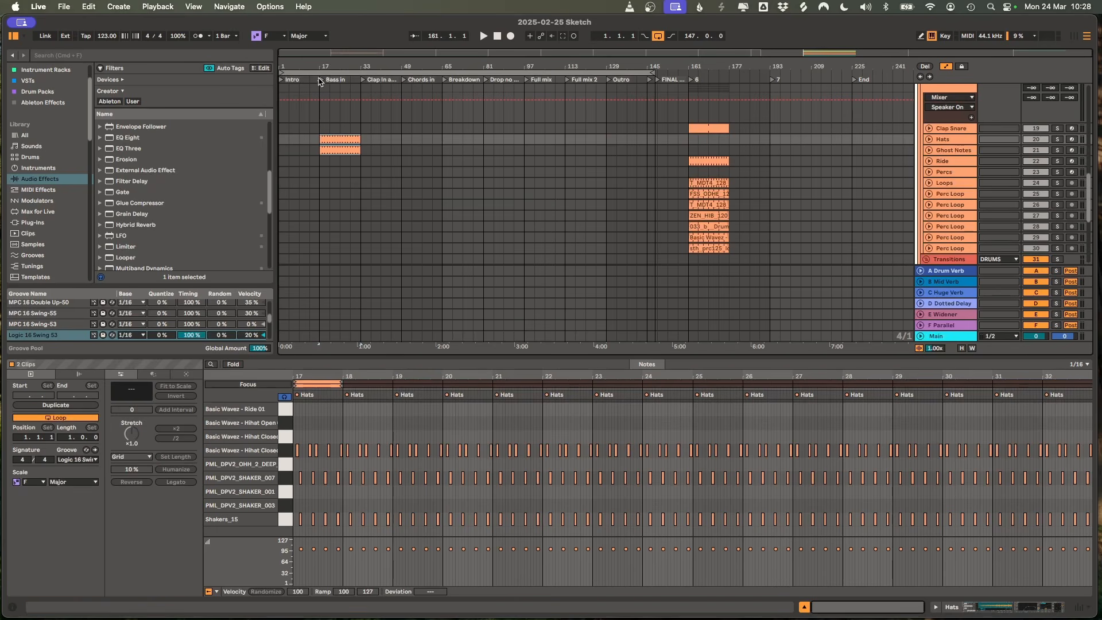
{"action": "left_click", "coordinate": [319, 80]}
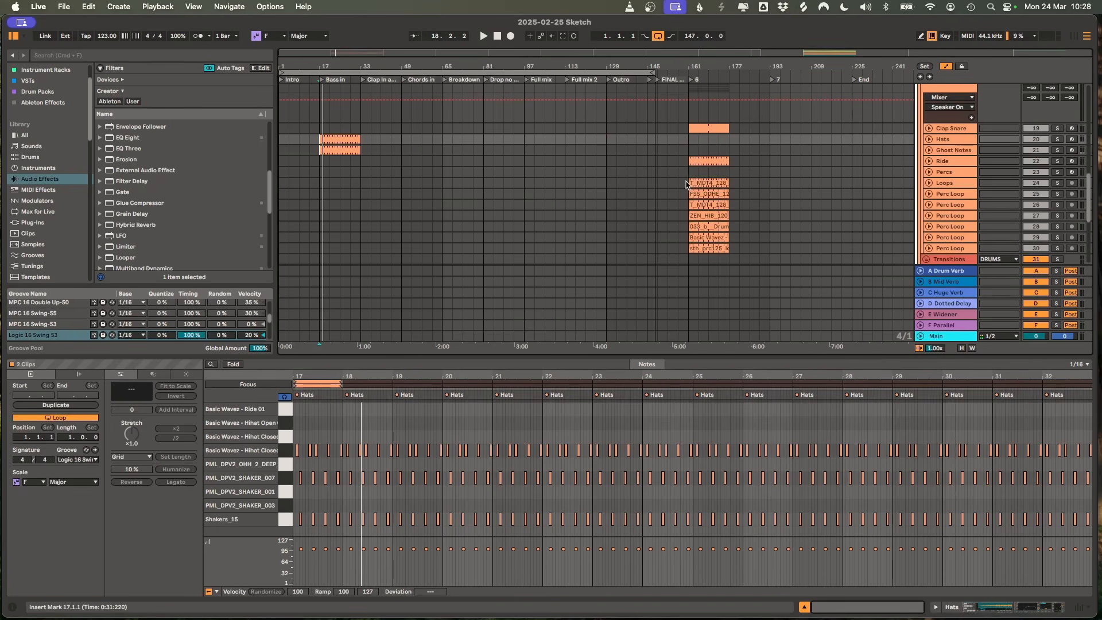
Move the seven Loops and Perc Loop clips from bar 161 to bar 17 and play from the "Bass in" locator.
{"action": "left_click", "coordinate": [719, 183]}
{"action": "left_click", "coordinate": [710, 246], "text": "shift"}
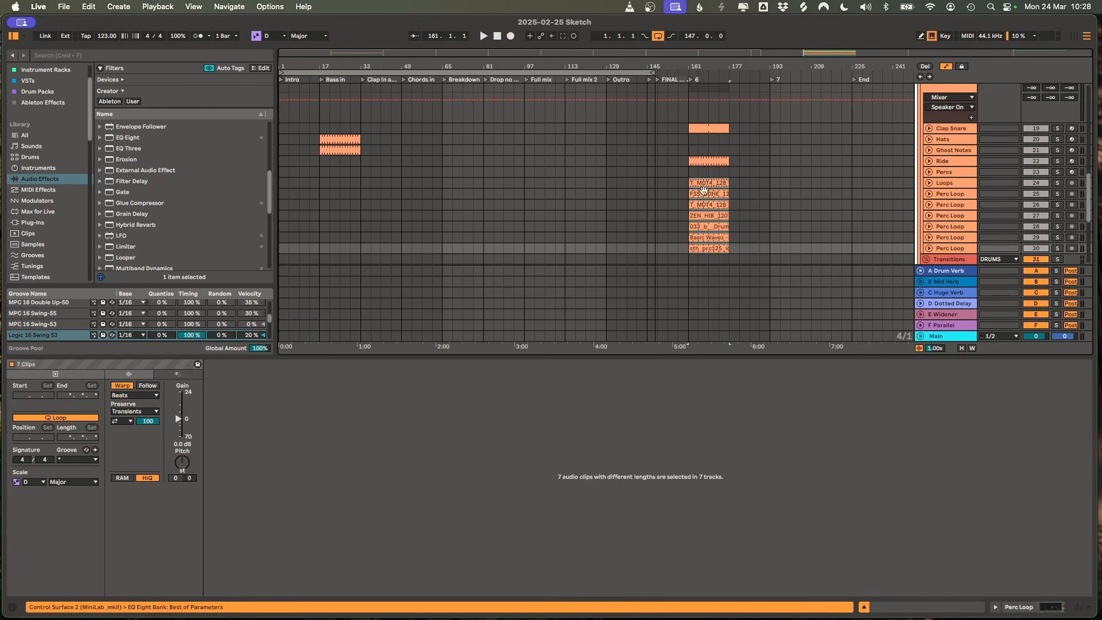
{"action": "left_click_drag", "start_coordinate": [705, 184], "coordinate": [337, 184]}
{"action": "left_click", "coordinate": [325, 83]}
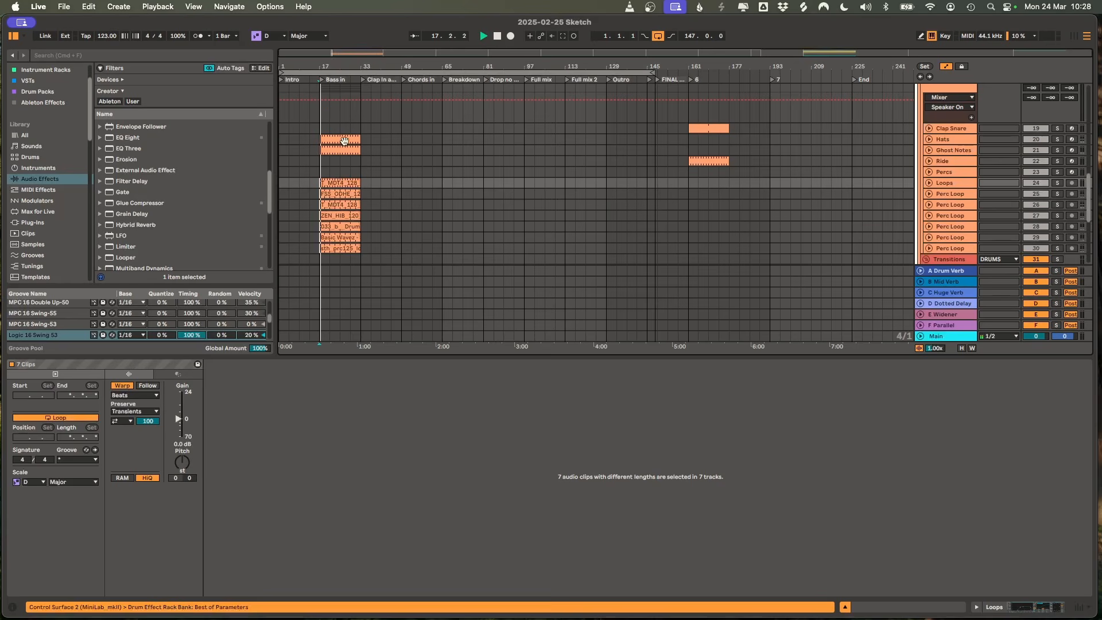
{"action": "left_click", "coordinate": [344, 140]}
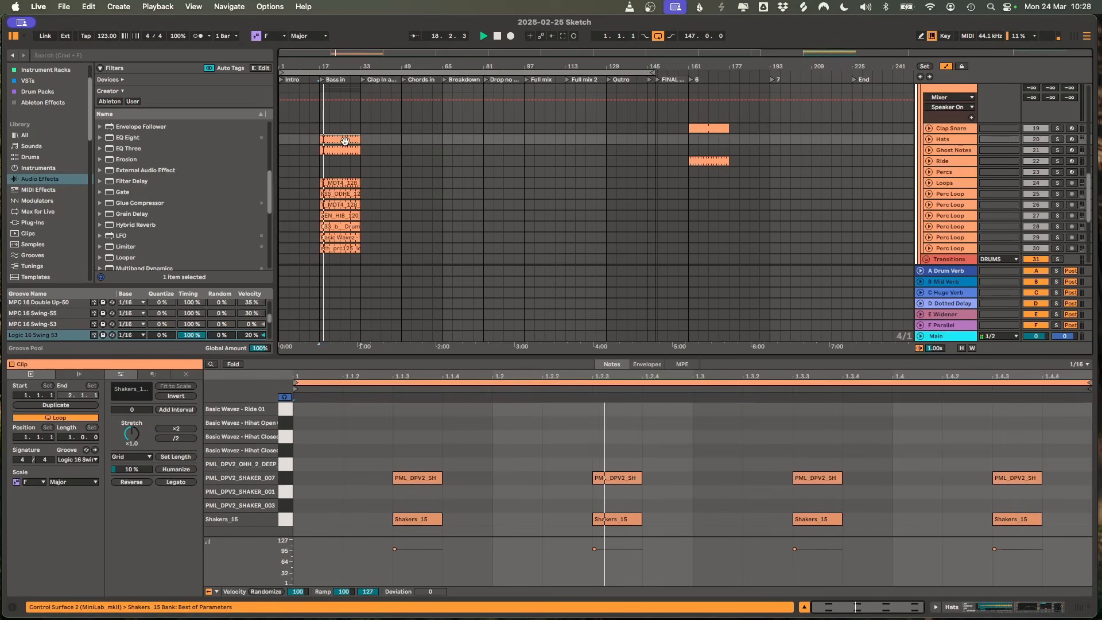
Move the Clap Snare clip to bar 33 and duplicate the Hats, Ghost Notes and loop clips into bars 33 to 49.
{"action": "left_click_drag", "start_coordinate": [715, 125], "coordinate": [394, 128]}
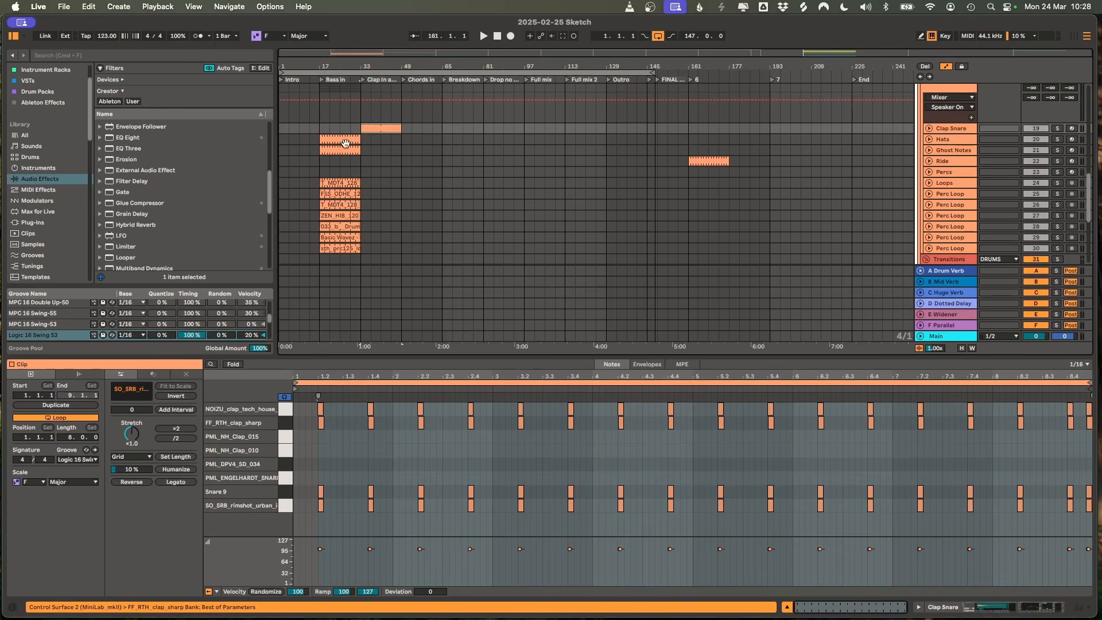
{"action": "left_click", "coordinate": [346, 141]}
{"action": "left_click", "coordinate": [353, 249], "text": "shift"}
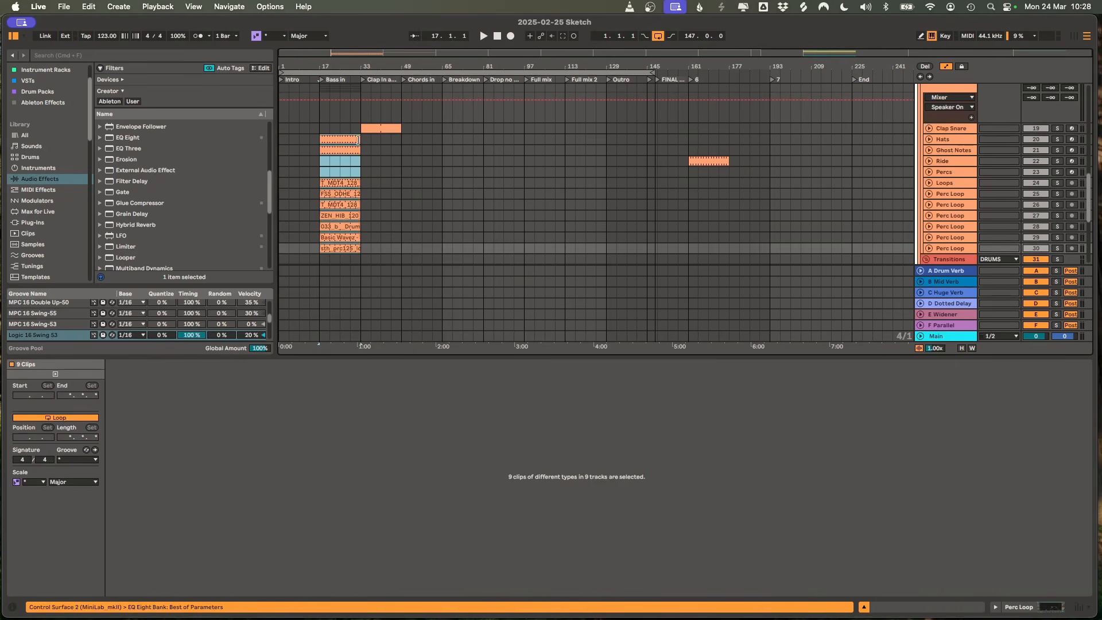
{"action": "key", "text": "super+d"}
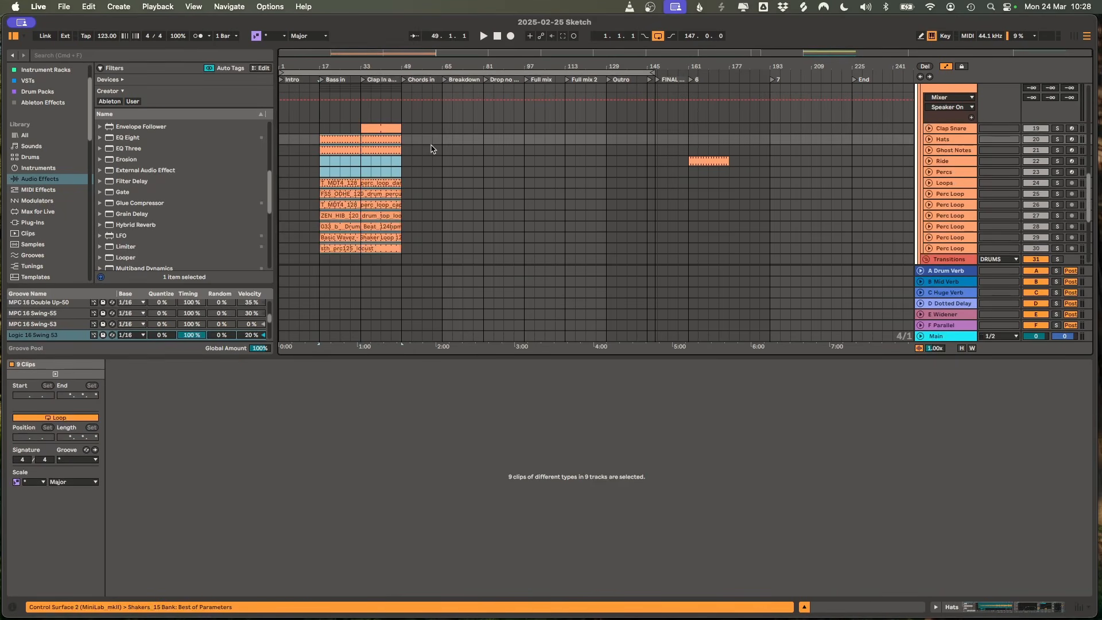
Continue the Clap Snare, Hats, Ghost Notes and loop clips up to bar 65 and move the Ride clip to bar 49.
{"action": "left_click_drag", "start_coordinate": [399, 133], "coordinate": [440, 123]}
{"action": "left_click_drag", "start_coordinate": [706, 162], "coordinate": [425, 161]}
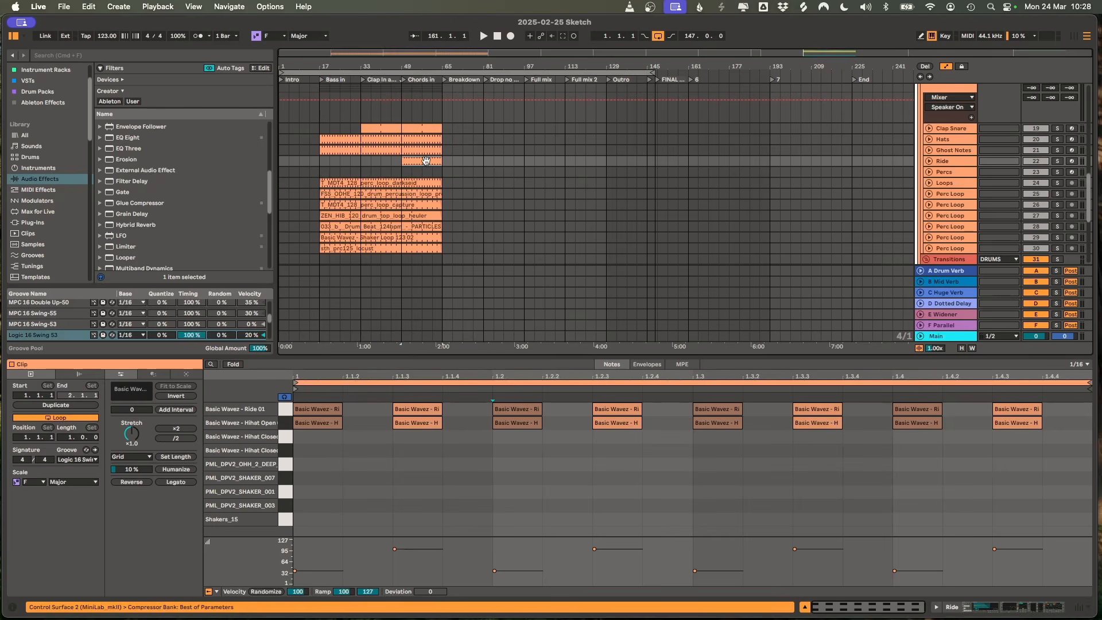
Listen from the "Breakdown" locator and extend the seven Loops and Perc Loop clips from bar 65 to bar 81.
{"action": "left_click", "coordinate": [437, 184]}
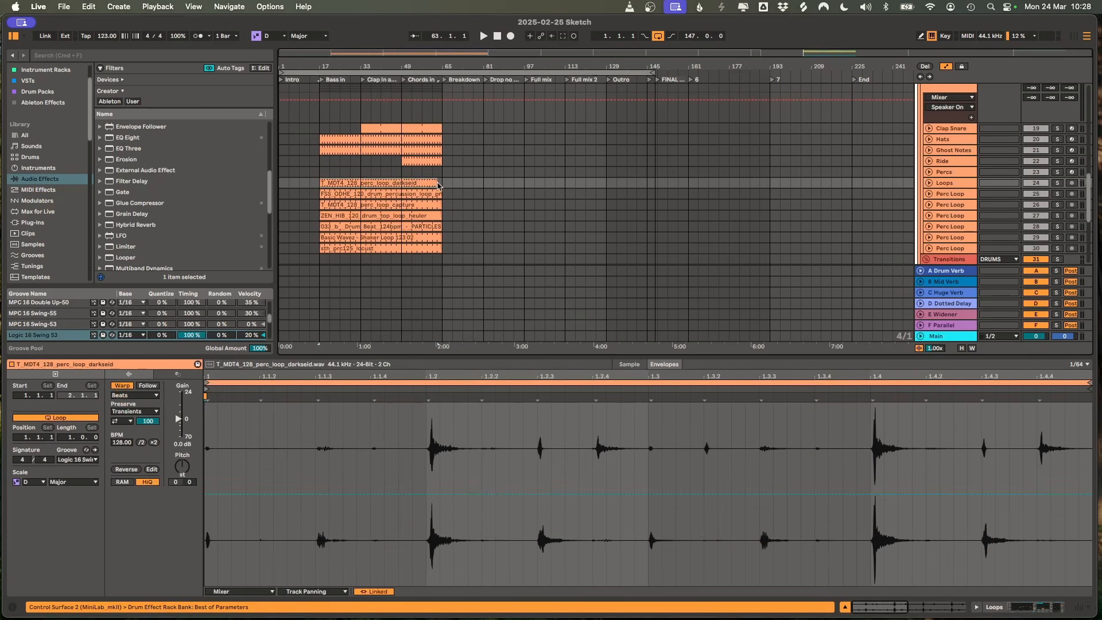
{"action": "left_click", "coordinate": [451, 83]}
{"action": "left_click", "coordinate": [439, 184]}
{"action": "left_click", "coordinate": [437, 248], "text": "shift"}
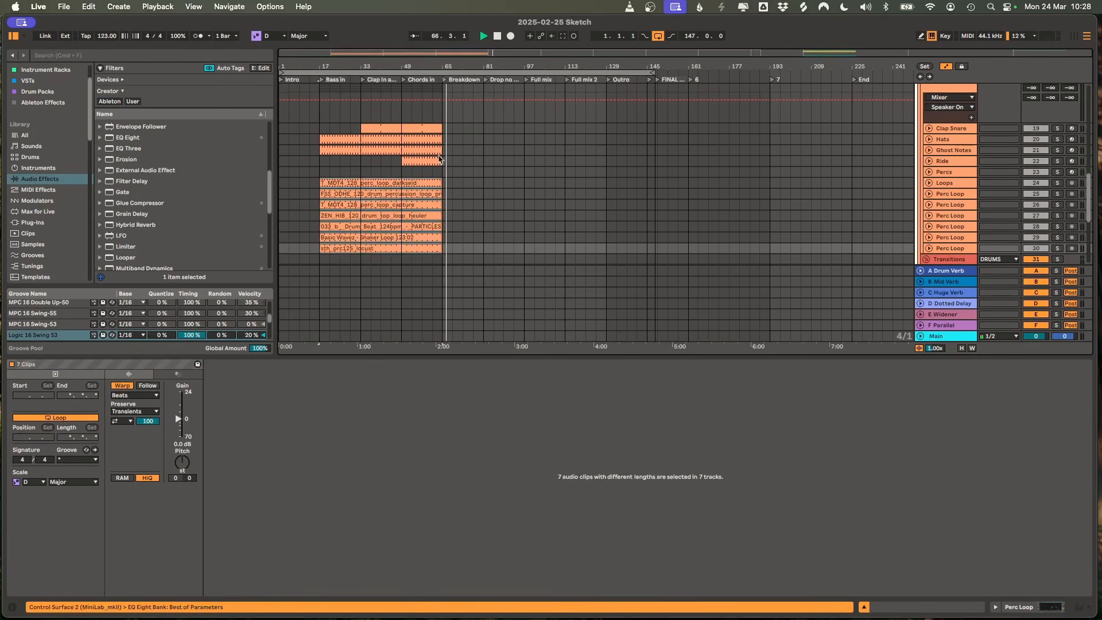
{"action": "left_click_drag", "start_coordinate": [438, 184], "coordinate": [484, 187]}
Extend the Clap Snare, Hats, Ghost Notes and Ride clips to bar 81 and play across the end of the breakdown.
{"action": "left_click", "coordinate": [436, 127]}
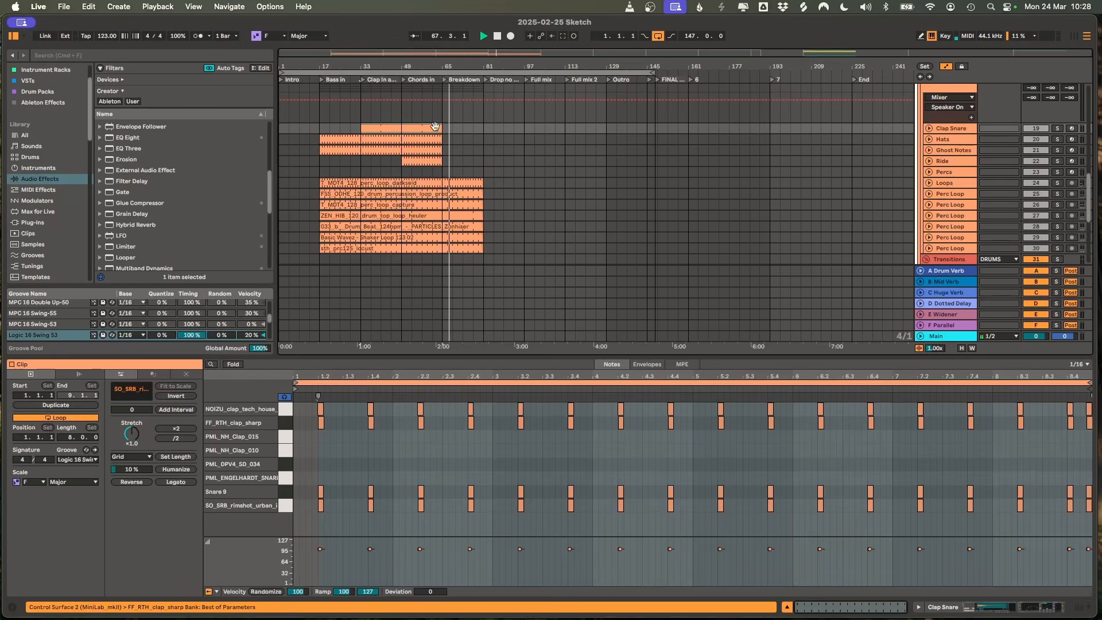
{"action": "left_click", "coordinate": [436, 161], "text": "shift"}
{"action": "left_click_drag", "start_coordinate": [442, 129], "coordinate": [484, 135]}
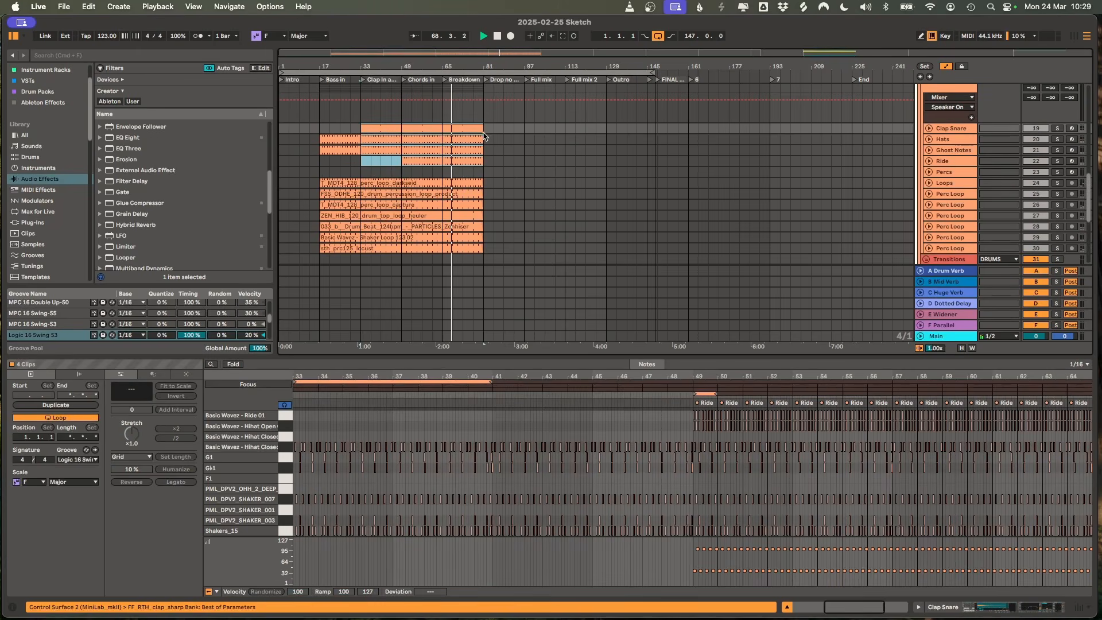
{"action": "left_click", "coordinate": [478, 80]}
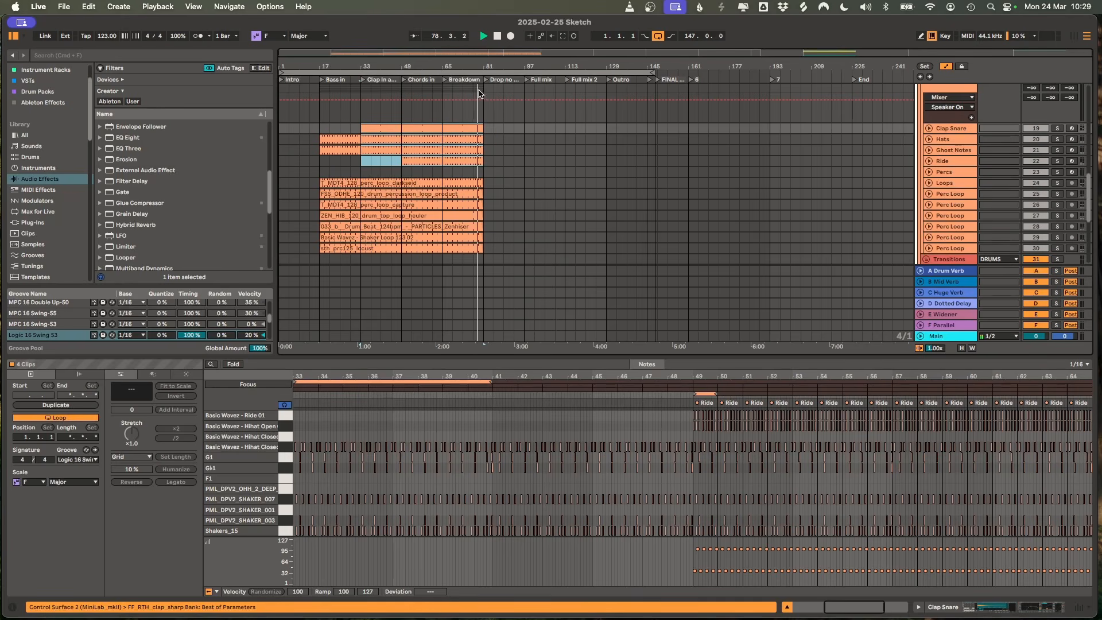
{"action": "left_click", "coordinate": [493, 132]}
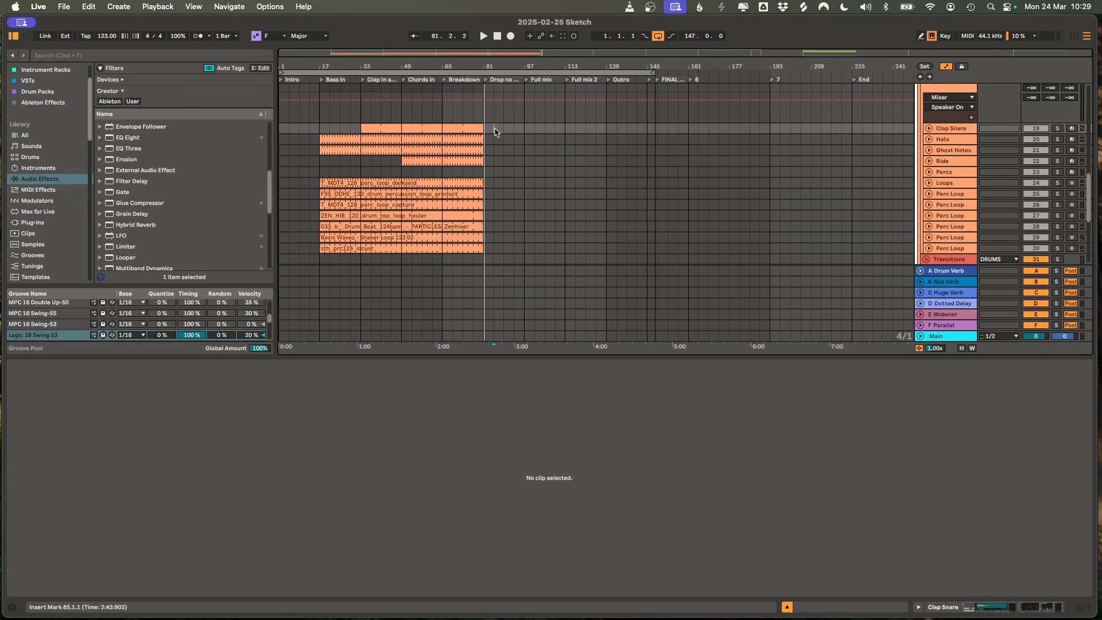
Audition the "Drop no percs" section and copy the Hats part to fill bars 89 to 145.
{"action": "left_click", "coordinate": [509, 80]}
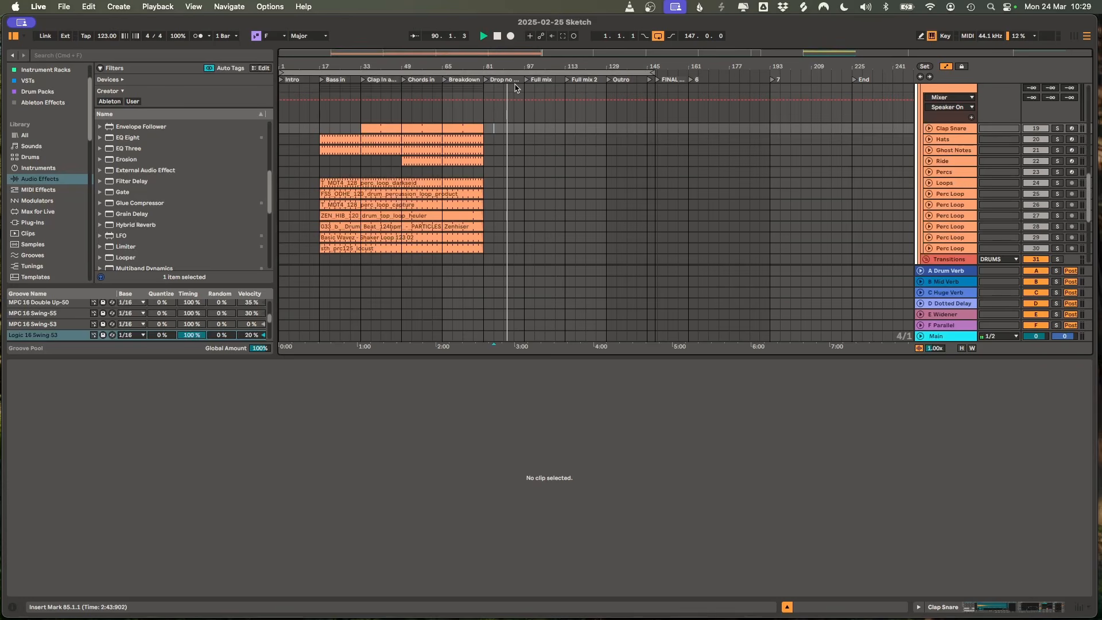
{"action": "key", "text": "space"}
{"action": "left_click", "coordinate": [482, 142]}
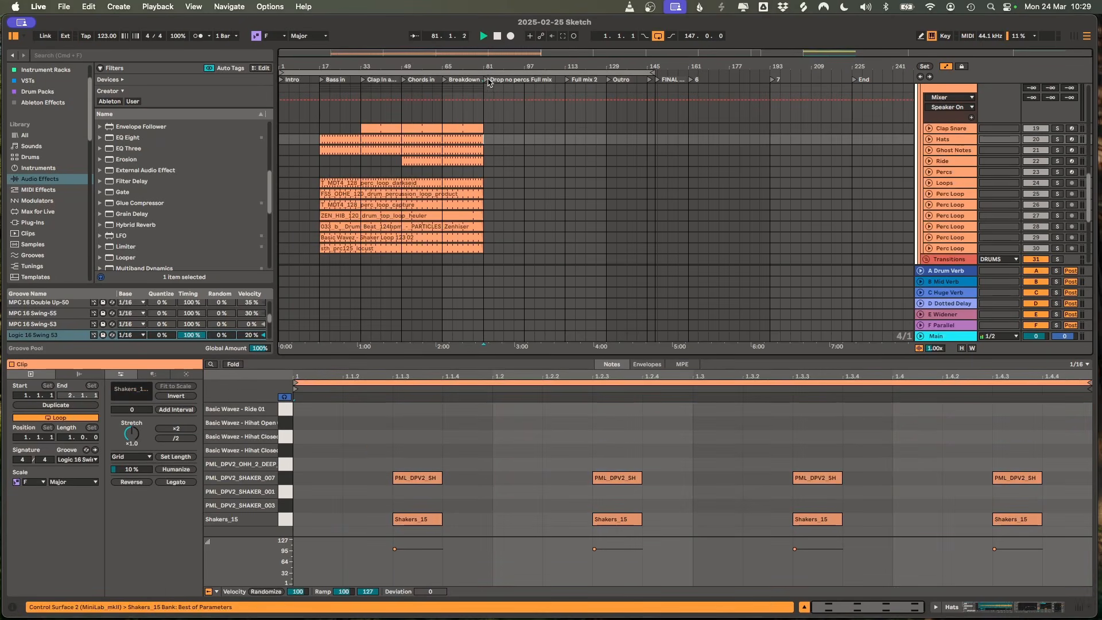
{"action": "left_click_drag", "start_coordinate": [504, 139], "coordinate": [646, 132]}
{"action": "key", "text": "super+v"}
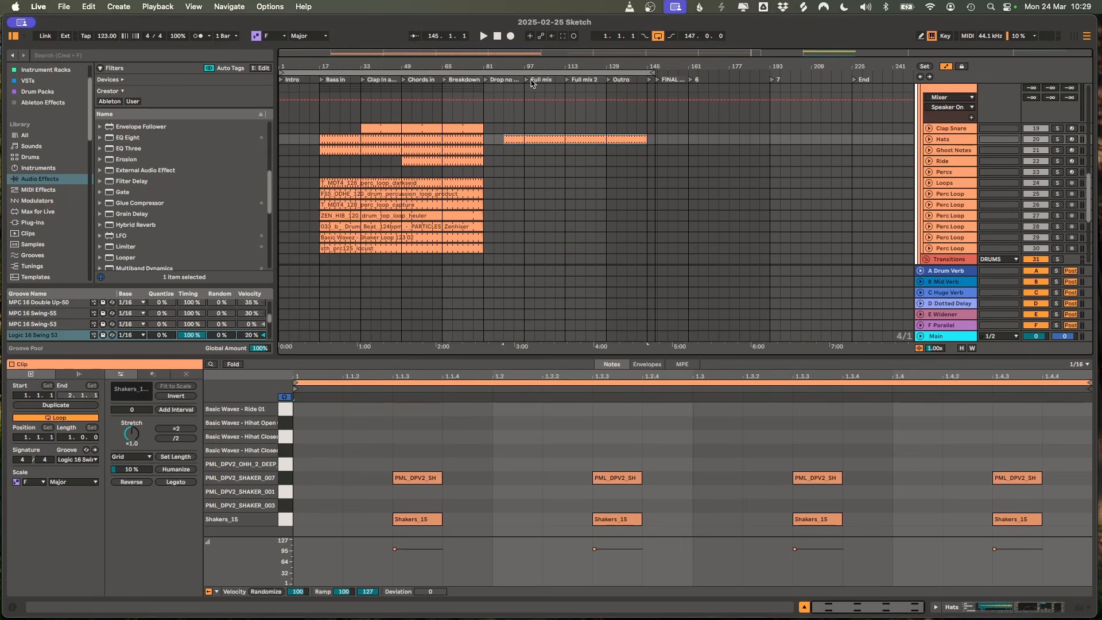
Copy the Clap Snare part to bars 97 to 145 and the Ride part to bars 97 to 129.
{"action": "left_click", "coordinate": [462, 128]}
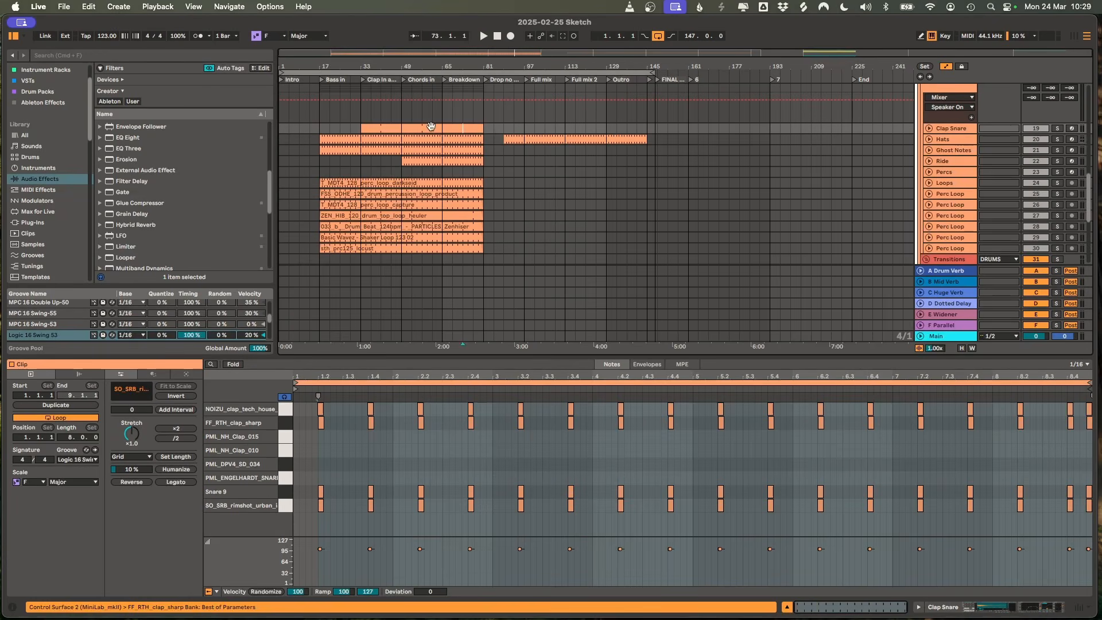
{"action": "left_click_drag", "start_coordinate": [419, 125], "coordinate": [582, 131]}
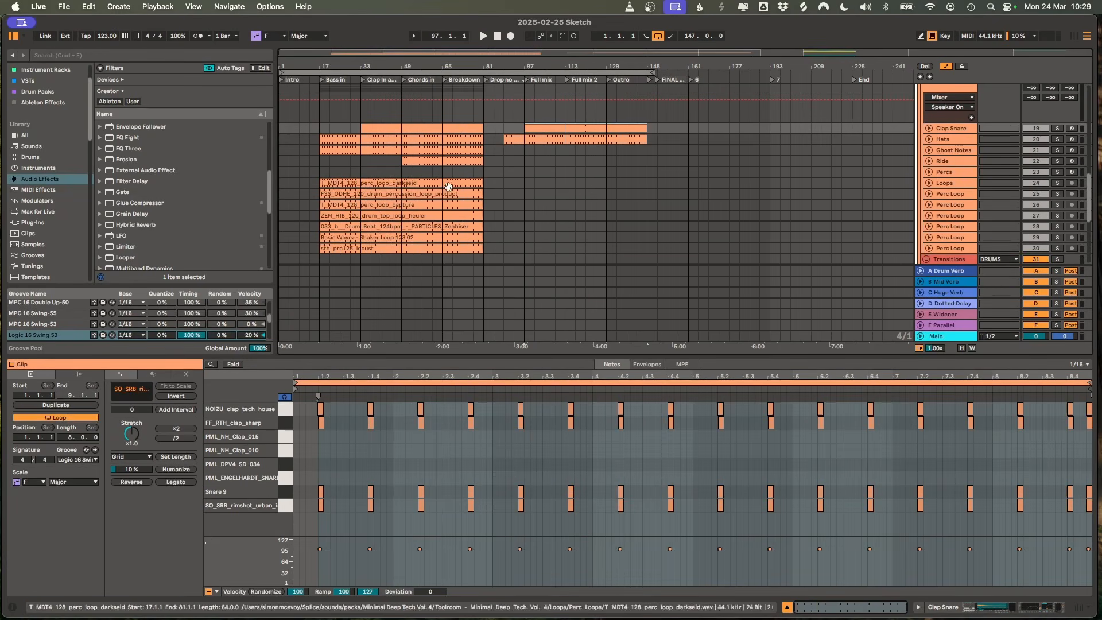
{"action": "left_click_drag", "start_coordinate": [450, 162], "coordinate": [574, 164]}
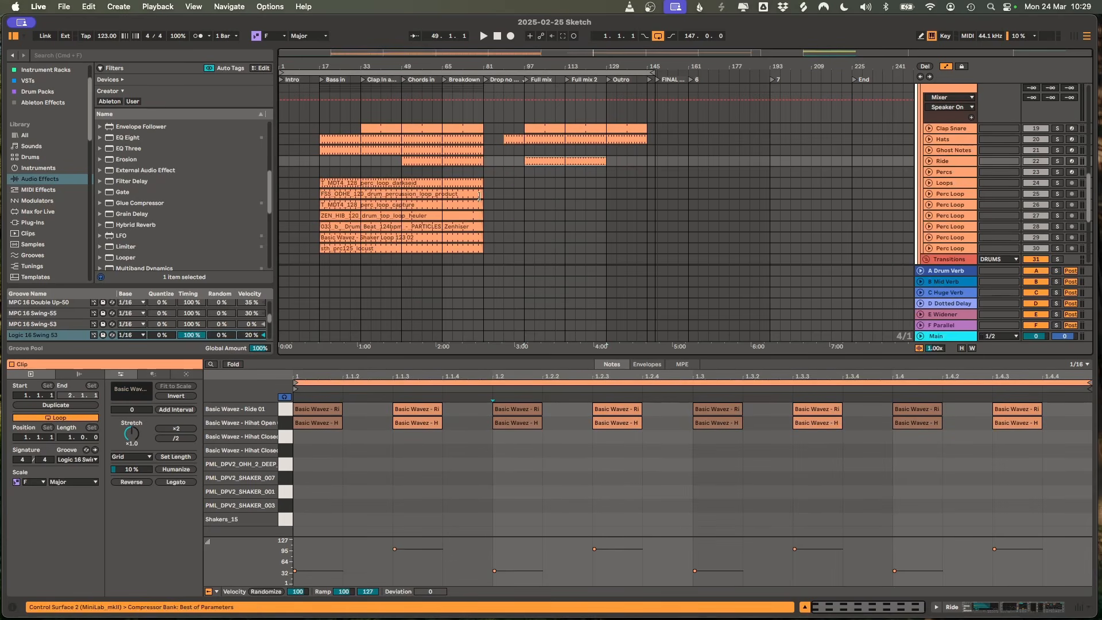
Copy the seven Loops and Perc Loop parts to bars 97 to 129 and play from the "Full mix" locator.
{"action": "left_click", "coordinate": [437, 183]}
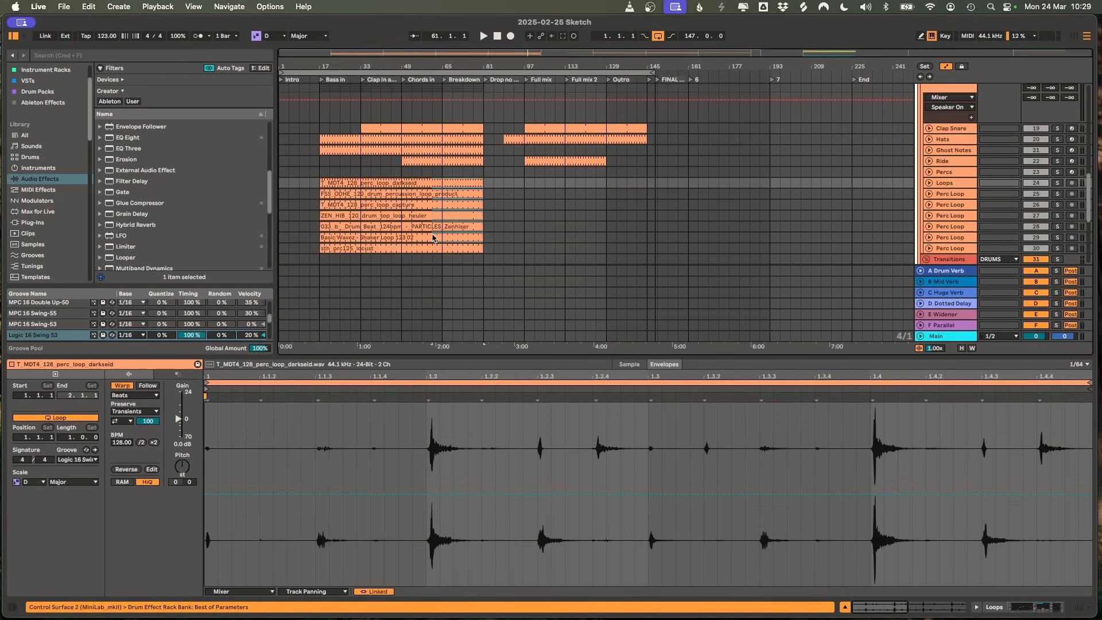
{"action": "left_click", "coordinate": [406, 248], "text": "shift"}
{"action": "left_click_drag", "start_coordinate": [416, 184], "coordinate": [538, 181]}
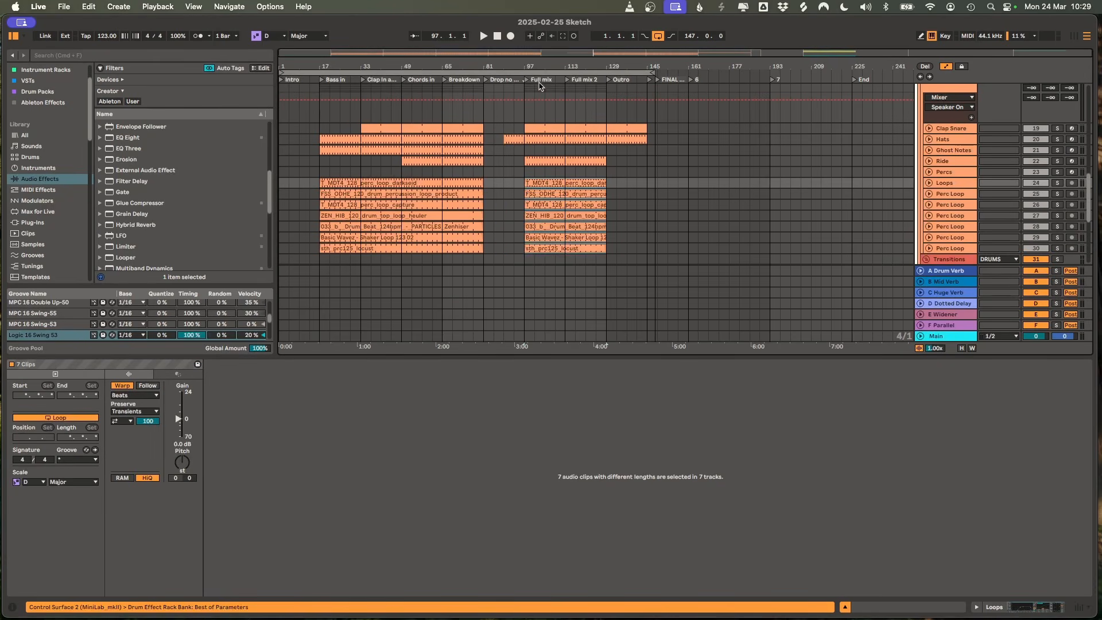
{"action": "left_click", "coordinate": [528, 79]}
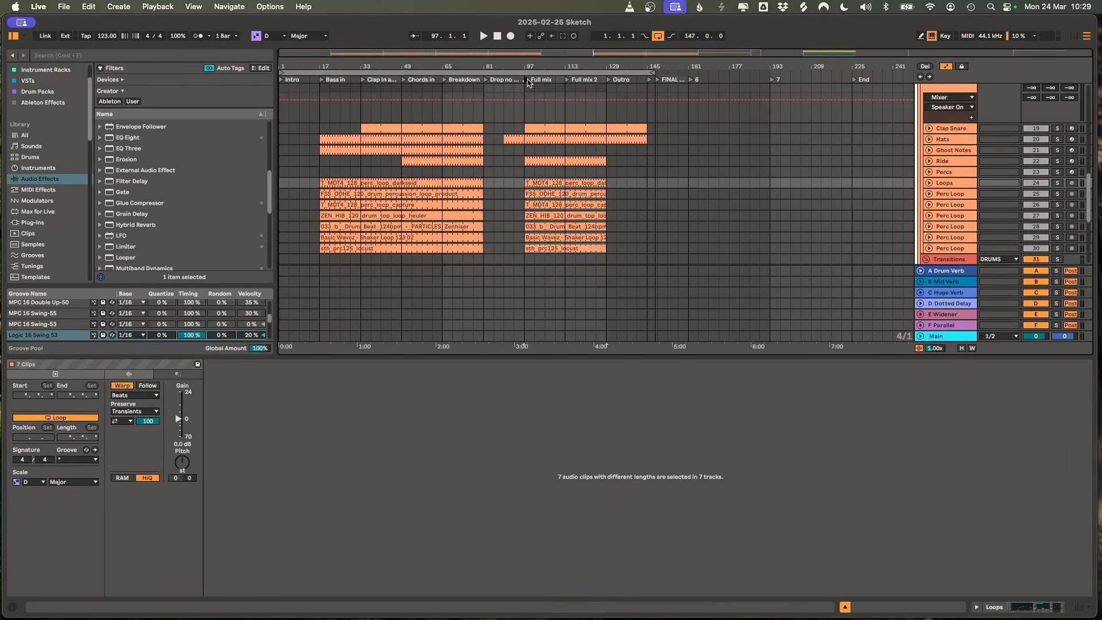
{"action": "key", "text": "space"}
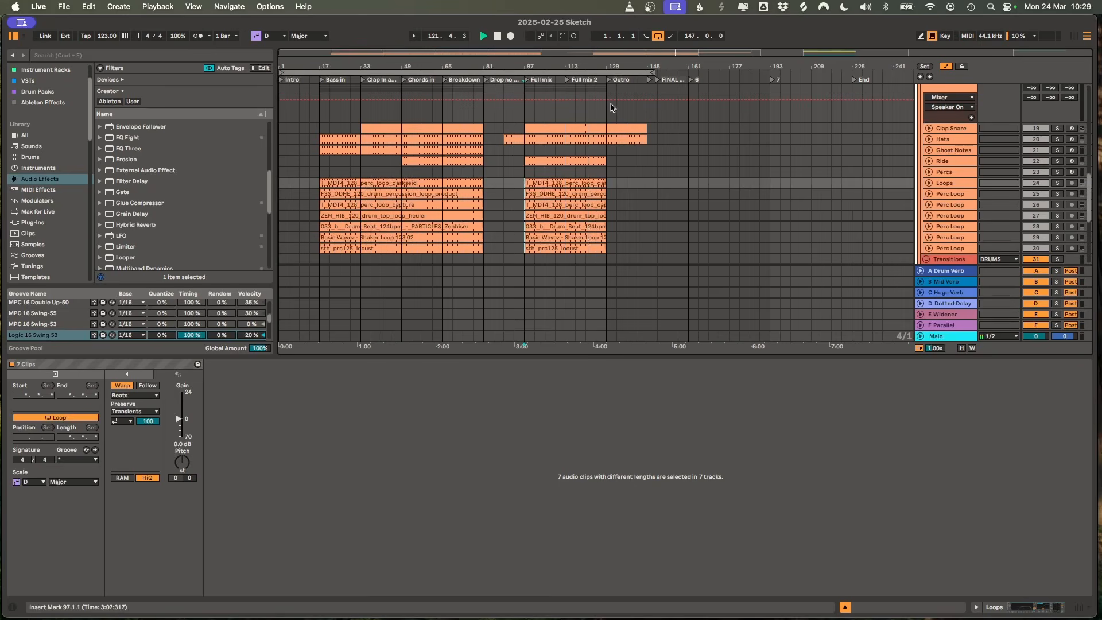
Play from the "Outro" locator and extend the second set of seven Loops and Perc Loop clips to bar 145.
{"action": "left_click", "coordinate": [609, 81]}
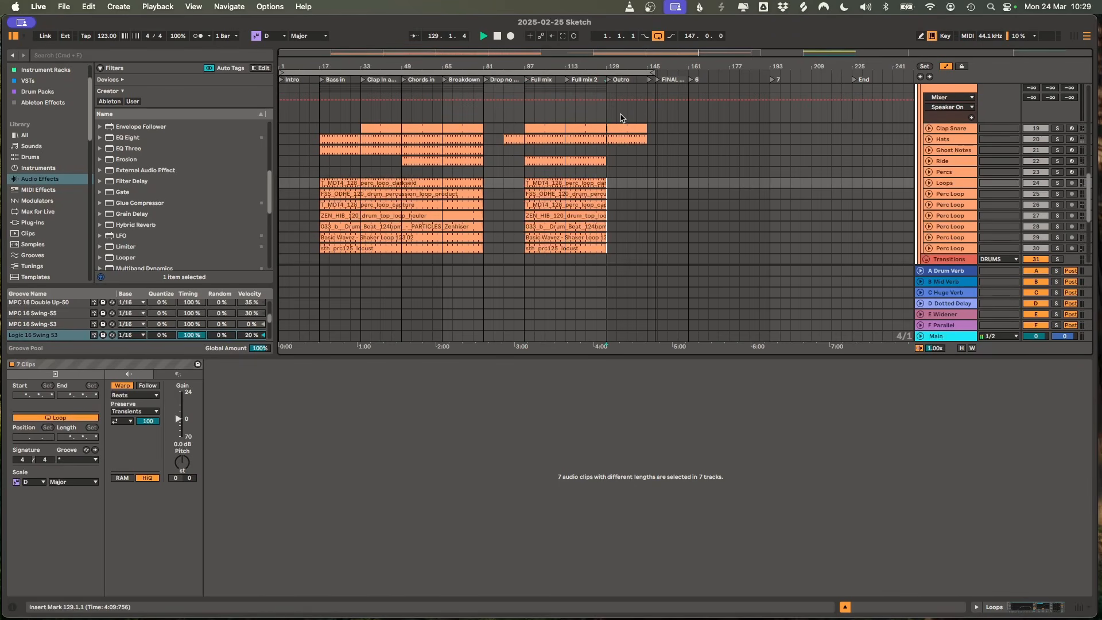
{"action": "left_click", "coordinate": [603, 181]}
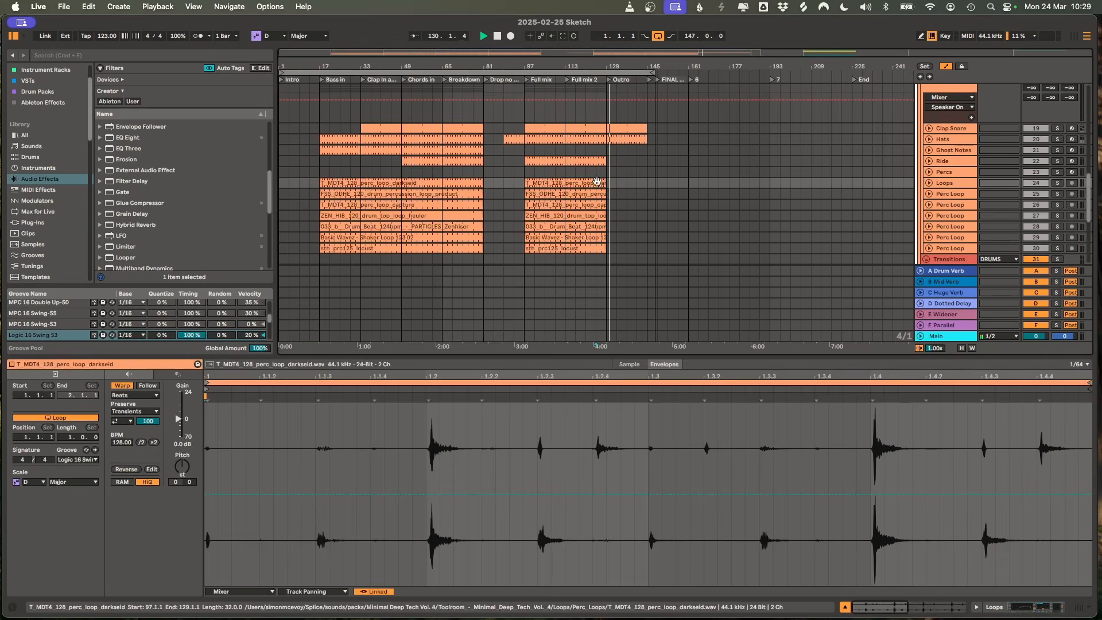
{"action": "left_click", "coordinate": [598, 247], "text": "shift"}
{"action": "left_click_drag", "start_coordinate": [607, 182], "coordinate": [645, 182]}
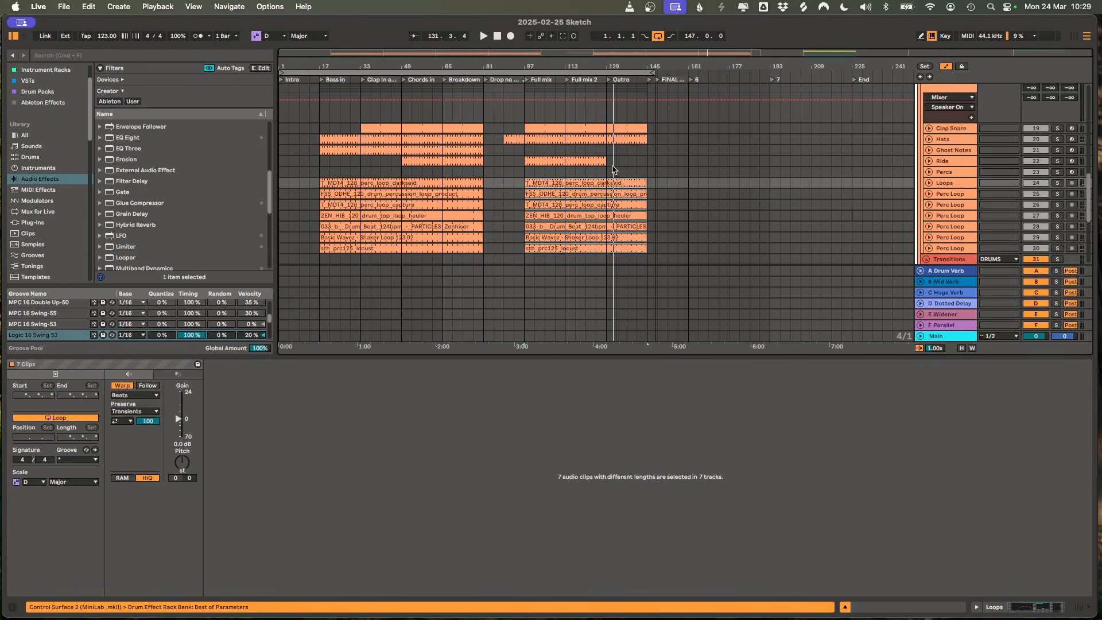
Move the ambient loop clip to bar 1, extend it to bar 145 and play from the "Drop no percs" locator.
{"action": "scroll", "coordinate": [619, 167], "scroll_direction": "up", "scroll_amount": 6}
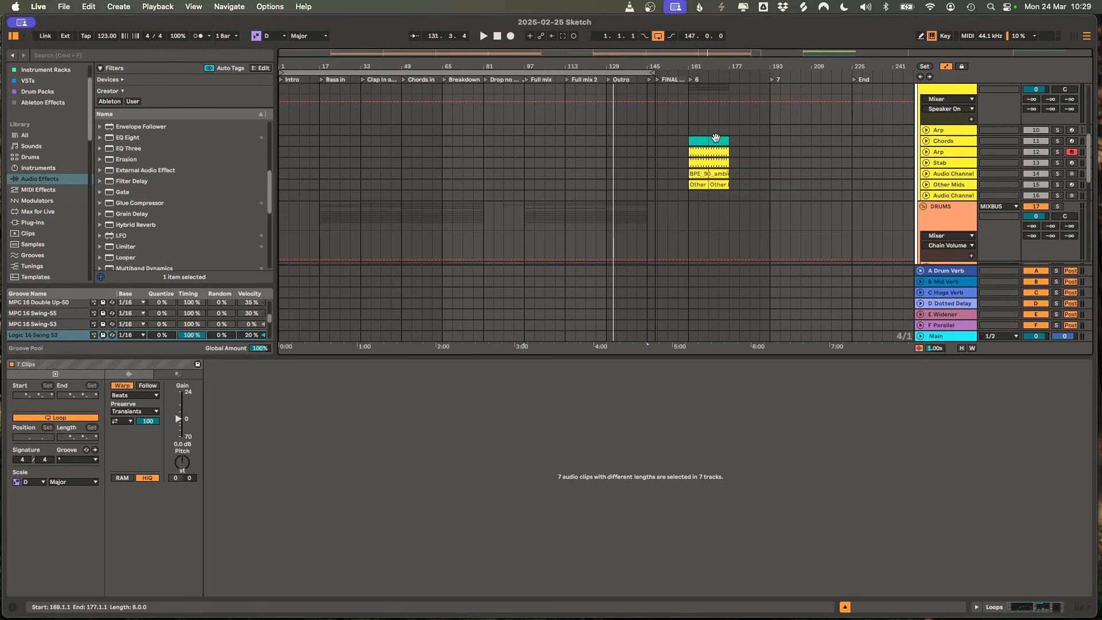
{"action": "left_click", "coordinate": [714, 141]}
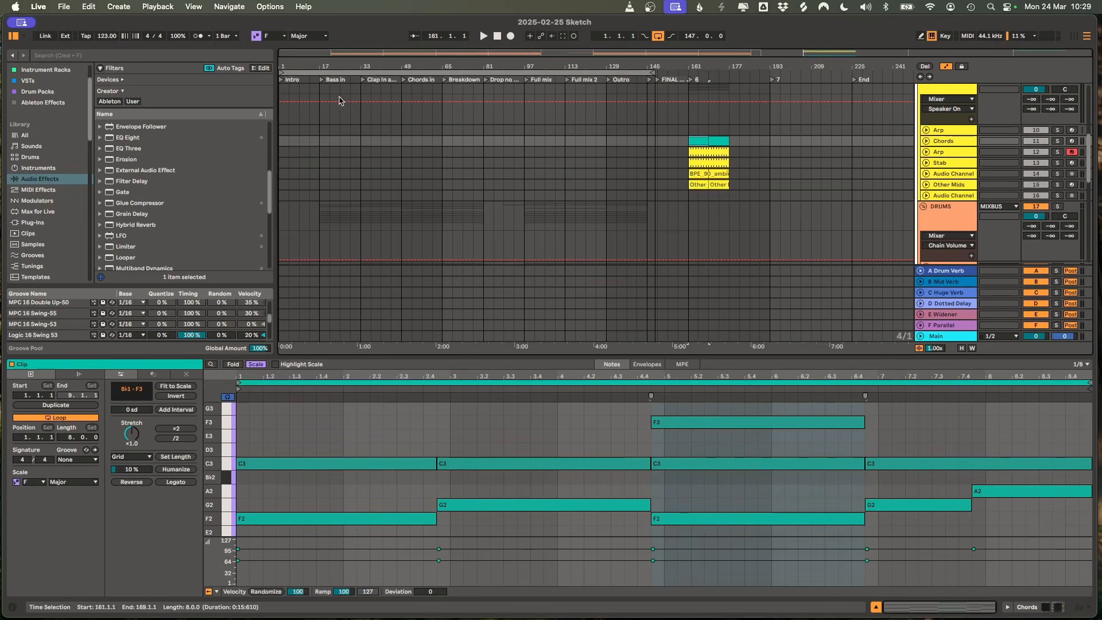
{"action": "left_click", "coordinate": [304, 80]}
{"action": "left_click_drag", "start_coordinate": [710, 173], "coordinate": [647, 173]}
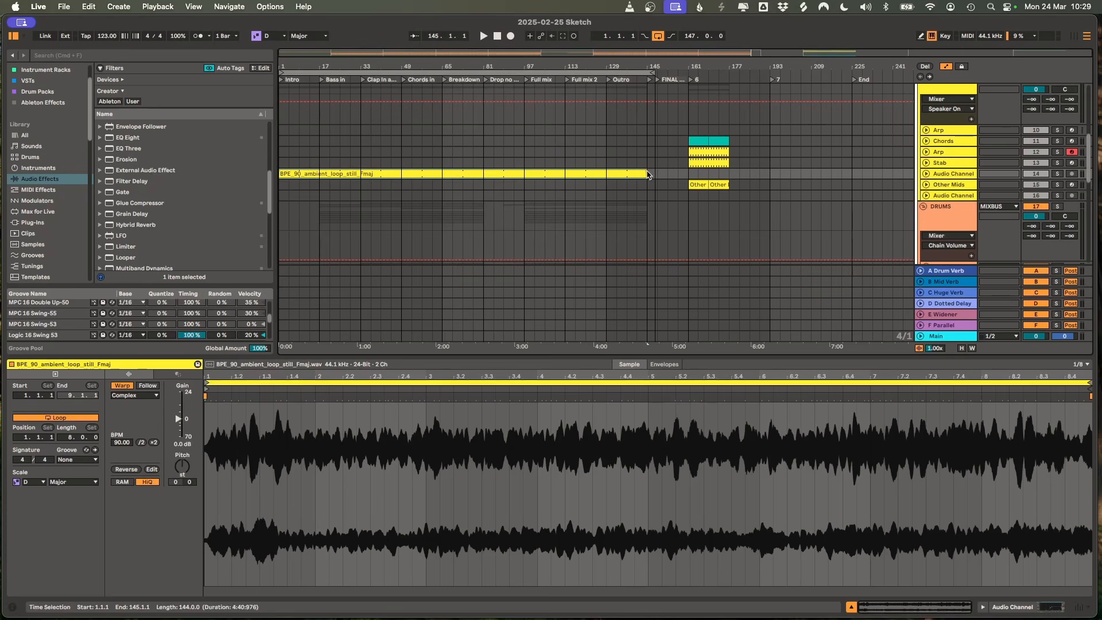
{"action": "left_click", "coordinate": [446, 75]}
{"action": "left_click", "coordinate": [487, 82]}
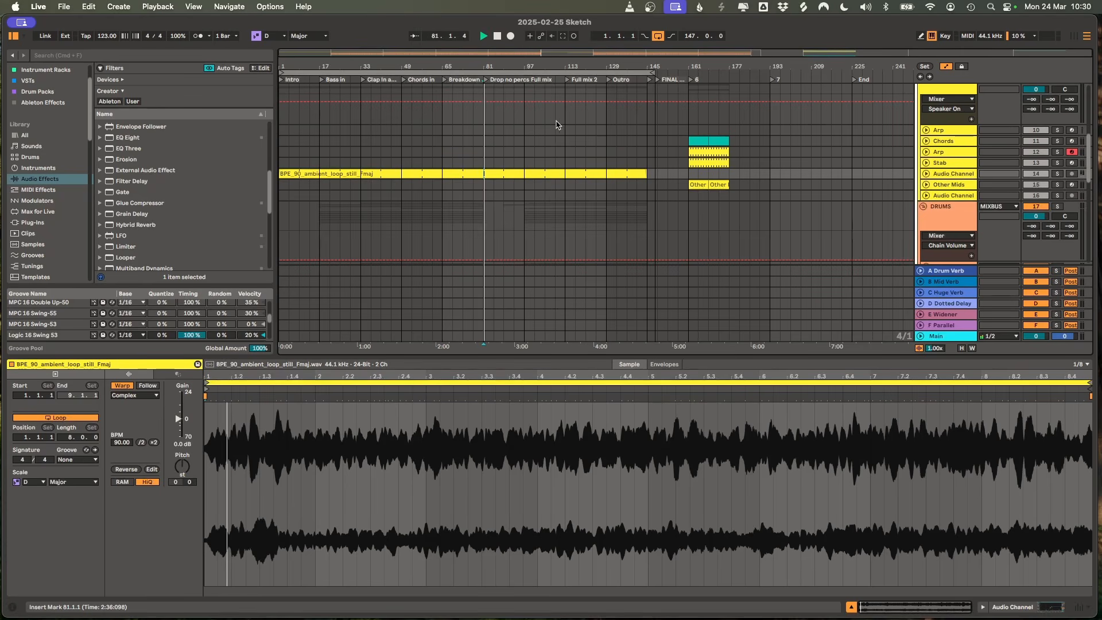
Move the Arp clip from bar 161 to bar 17, extend it to bar 129 and play the outro.
{"action": "left_click", "coordinate": [713, 155]}
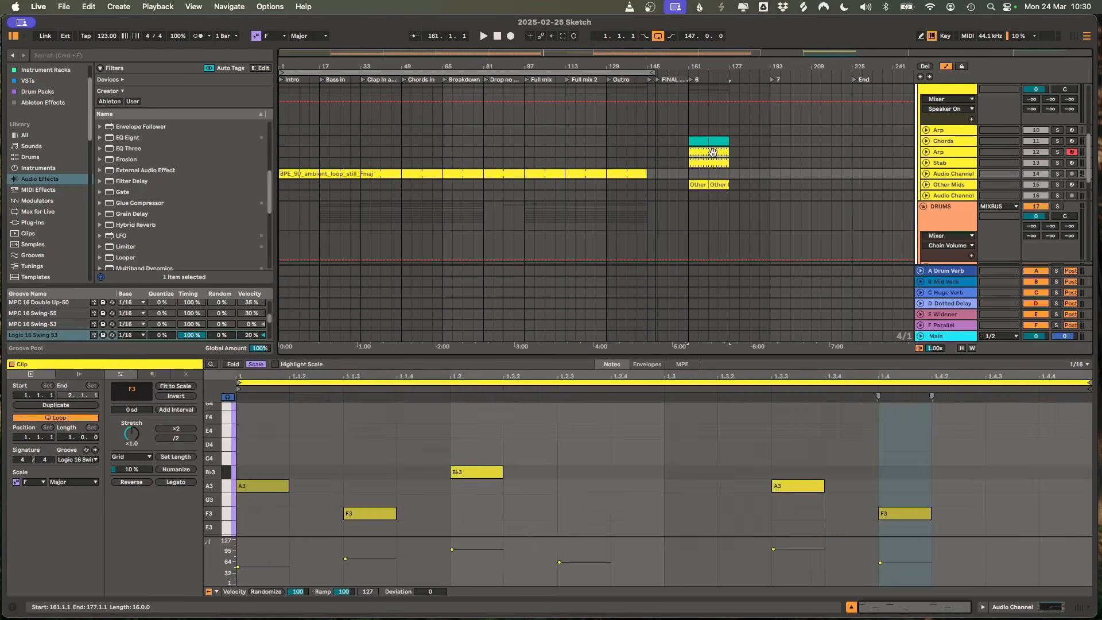
{"action": "left_click", "coordinate": [307, 79]}
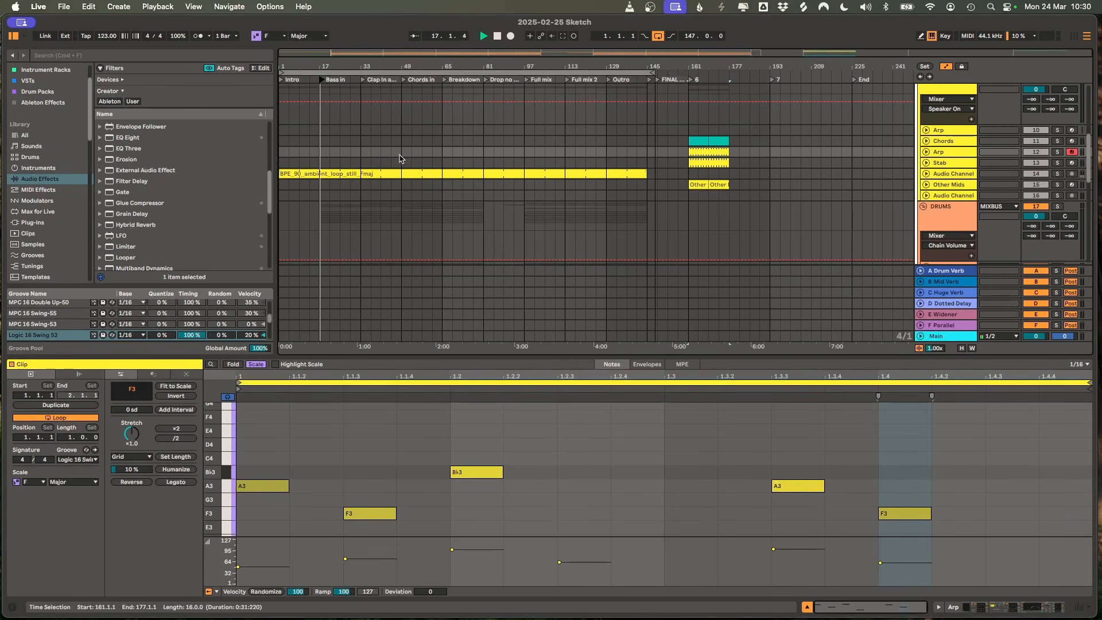
{"action": "left_click_drag", "start_coordinate": [722, 151], "coordinate": [603, 154]}
{"action": "key", "text": "space"}
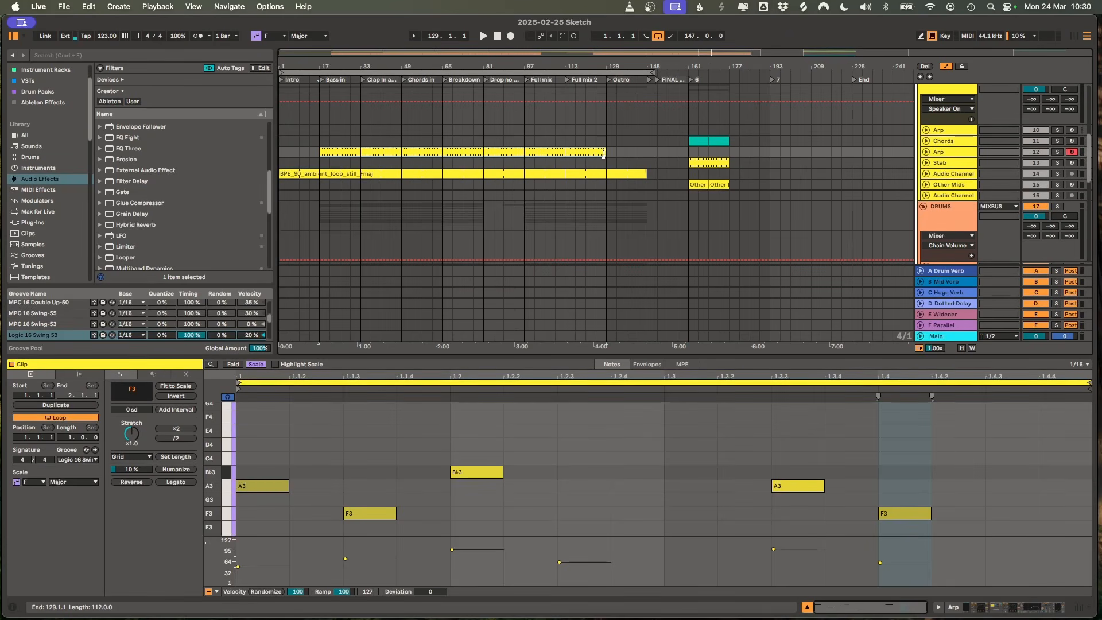
{"action": "left_click", "coordinate": [618, 74]}
{"action": "left_click", "coordinate": [619, 77]}
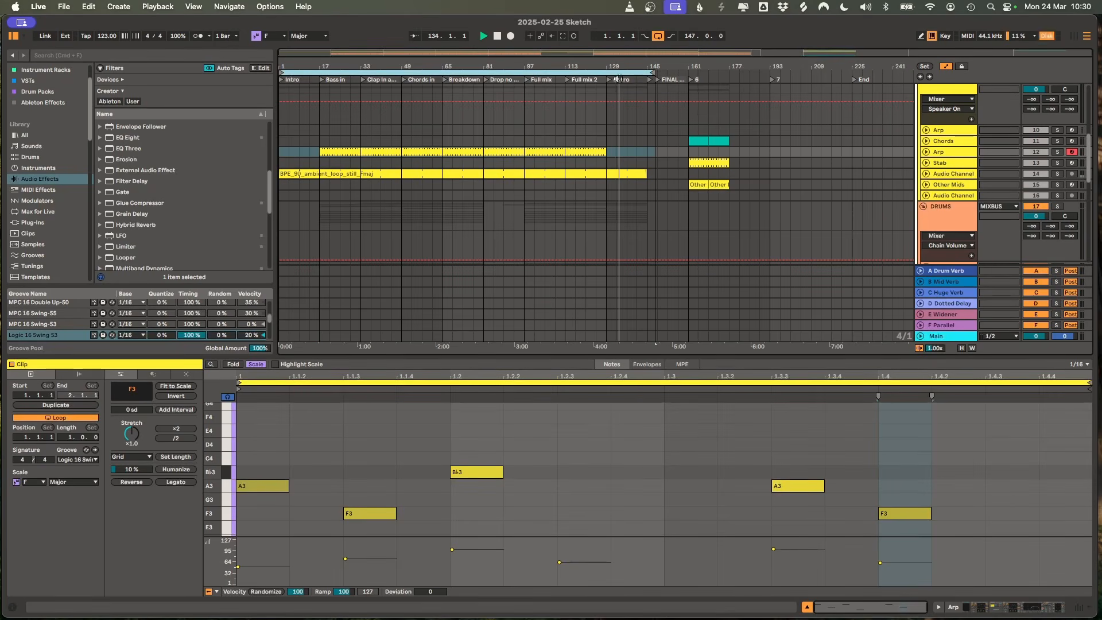
{"action": "left_click", "coordinate": [608, 153]}
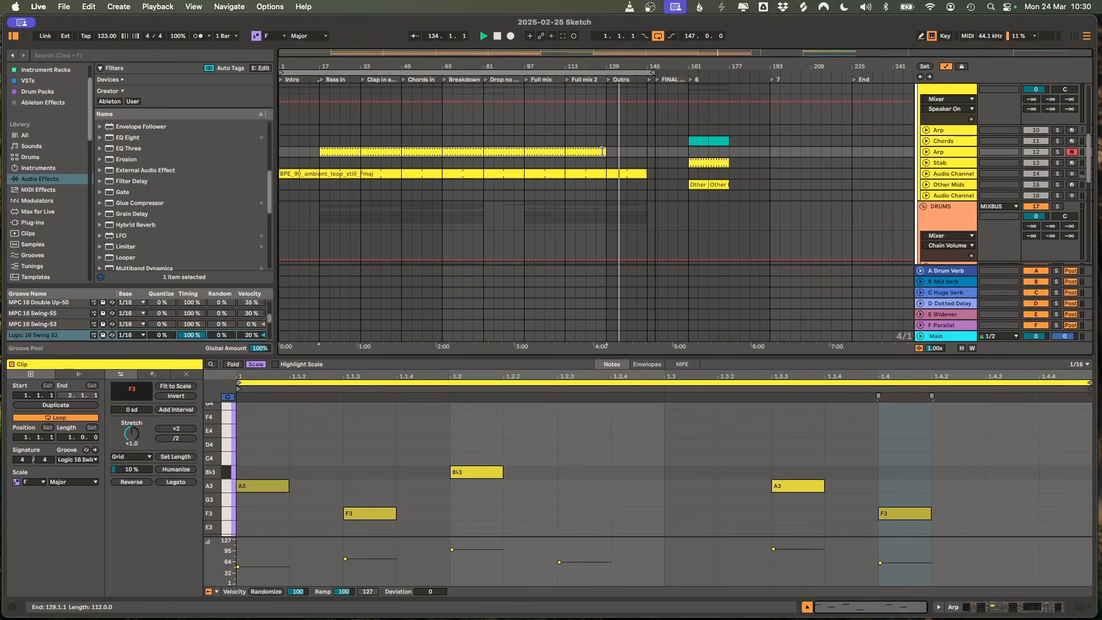
Move the Stab clip from bar 161 to bars 17 to 65 and repeat it over bars 81 to 129.
{"action": "left_click", "coordinate": [710, 162]}
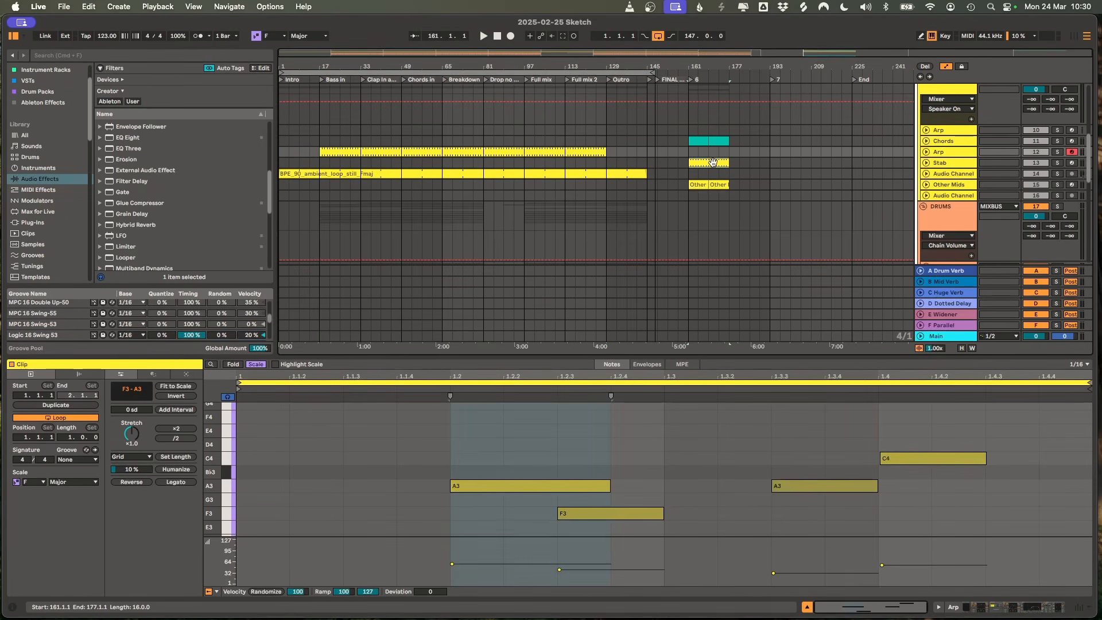
{"action": "left_click_drag", "start_coordinate": [708, 163], "coordinate": [588, 166]}
{"action": "left_click", "coordinate": [358, 163]}
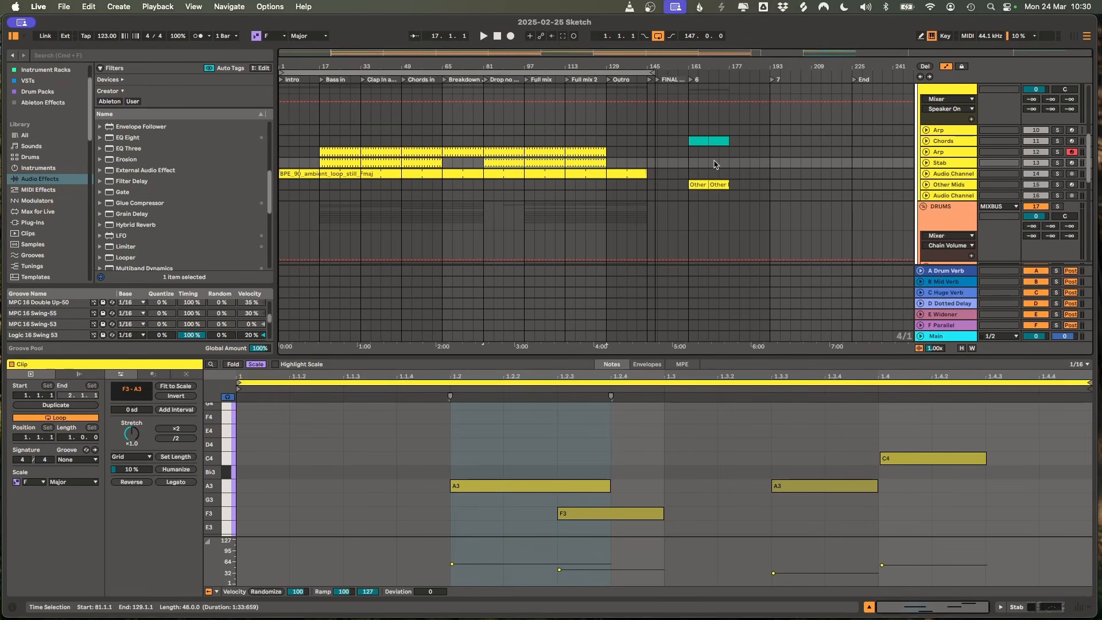
Move the two Other Mids clips from bar 161 to bar 49 and duplicate them across bars 97 to 129.
{"action": "left_click", "coordinate": [700, 184]}
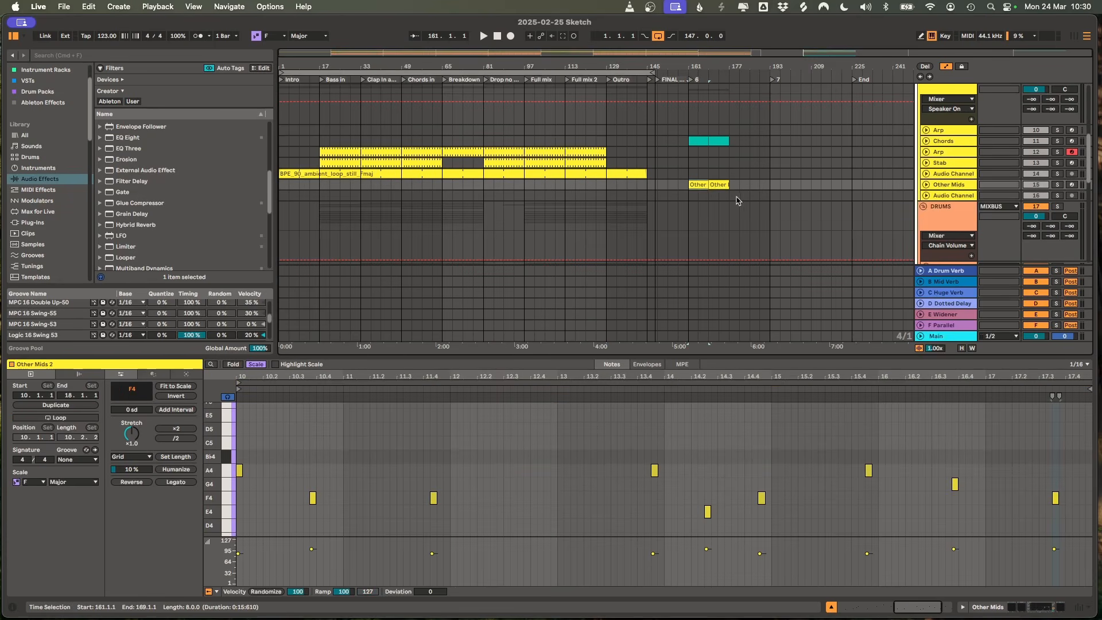
{"action": "left_click", "coordinate": [722, 193], "text": "shift"}
{"action": "left_click_drag", "start_coordinate": [722, 193], "coordinate": [571, 192]}
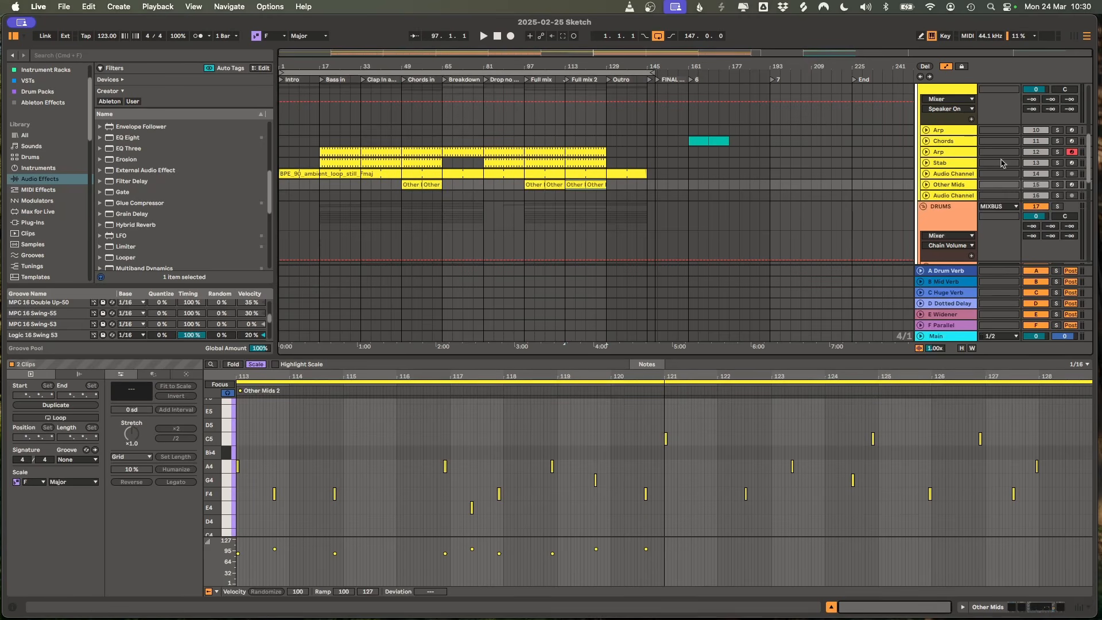
Copy the two Chords clips from bar 161 to bar 49 and play from the "Clap in and bass melody" locator.
{"action": "left_click", "coordinate": [709, 138]}
{"action": "left_click", "coordinate": [698, 140], "text": "shift"}
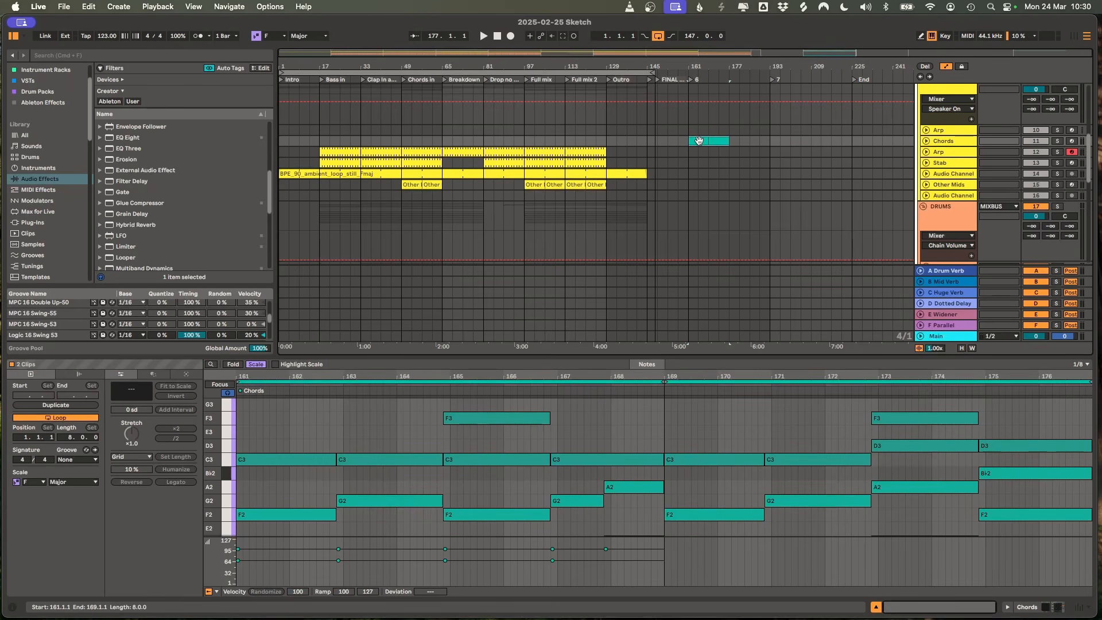
{"action": "left_click_drag", "start_coordinate": [699, 141], "coordinate": [409, 141]}
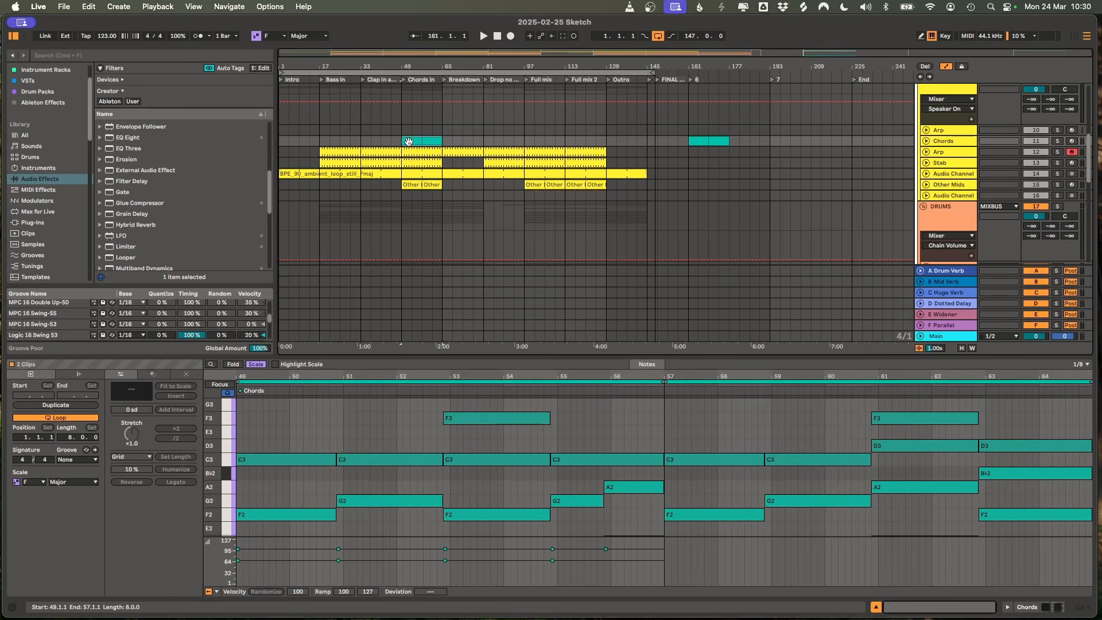
{"action": "left_click", "coordinate": [363, 84]}
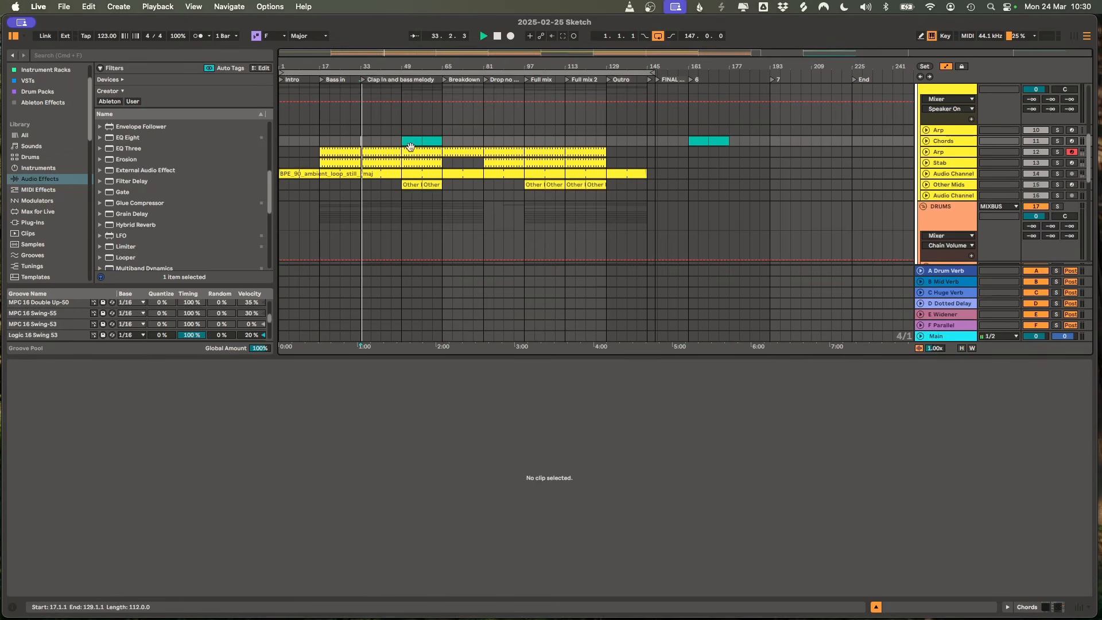
Duplicate the Chords clips starting at bar 49 so they run continuously to bar 129.
{"action": "left_click", "coordinate": [444, 142]}
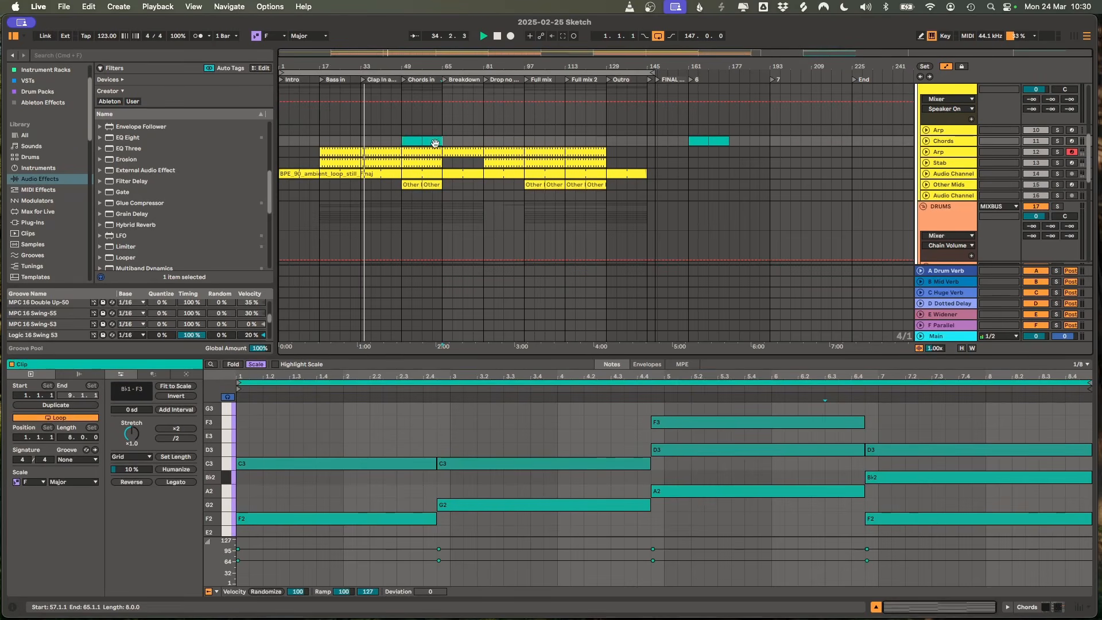
{"action": "left_click_drag", "start_coordinate": [416, 140], "coordinate": [574, 143]}
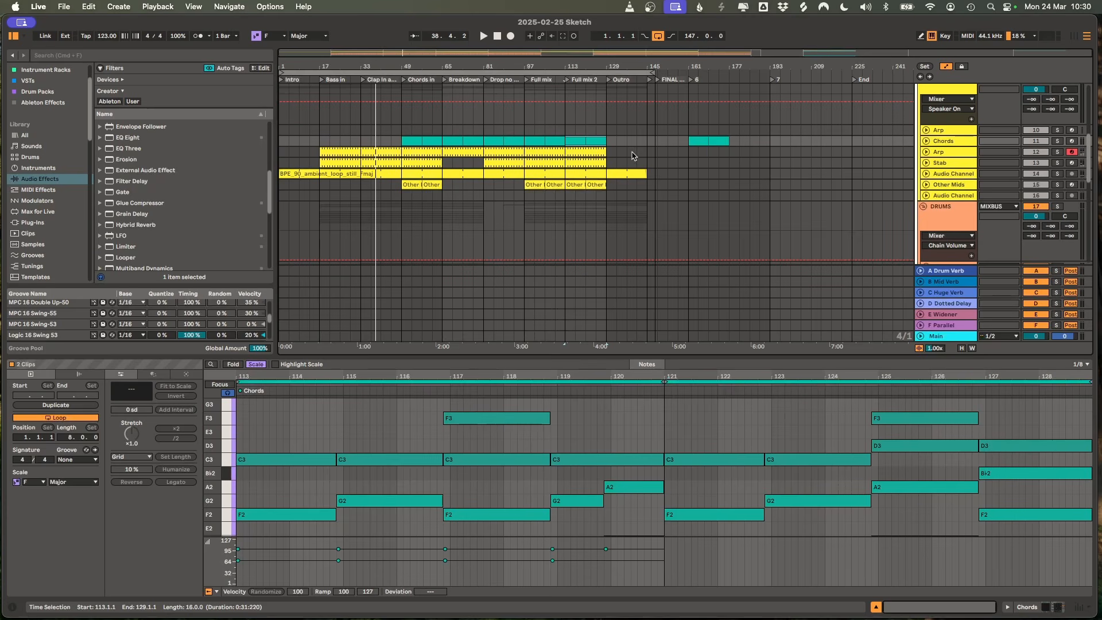
Move the LEAD PLUCK clips from bar 161 to bars 33 to 65 and repeat them over bars 81 to 129.
{"action": "scroll", "coordinate": [666, 141], "scroll_direction": "up", "scroll_amount": 6}
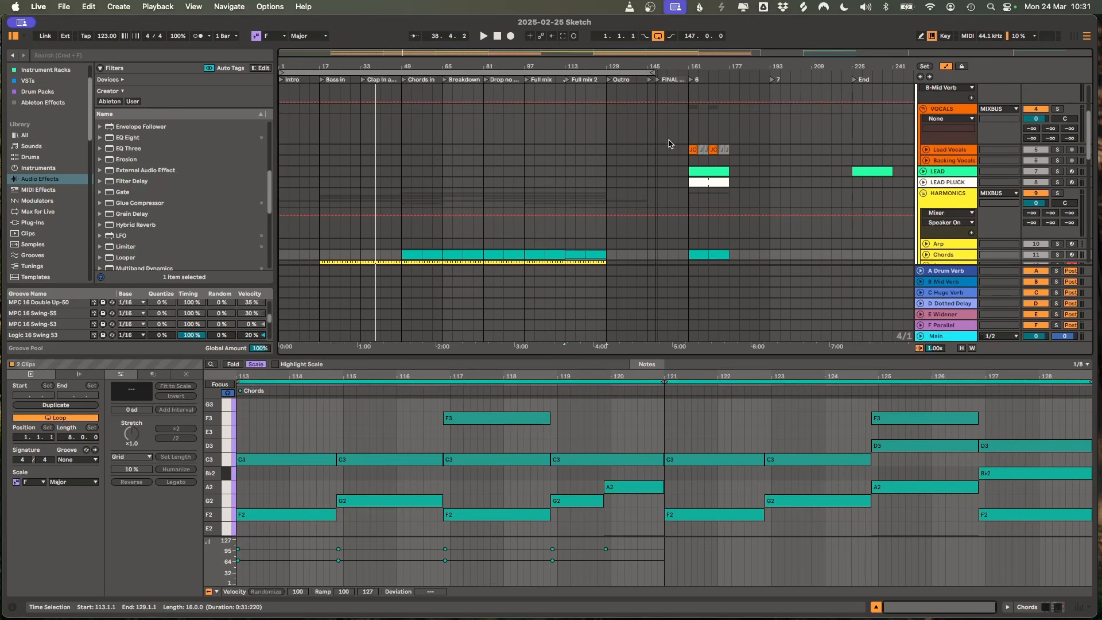
{"action": "left_click", "coordinate": [708, 182]}
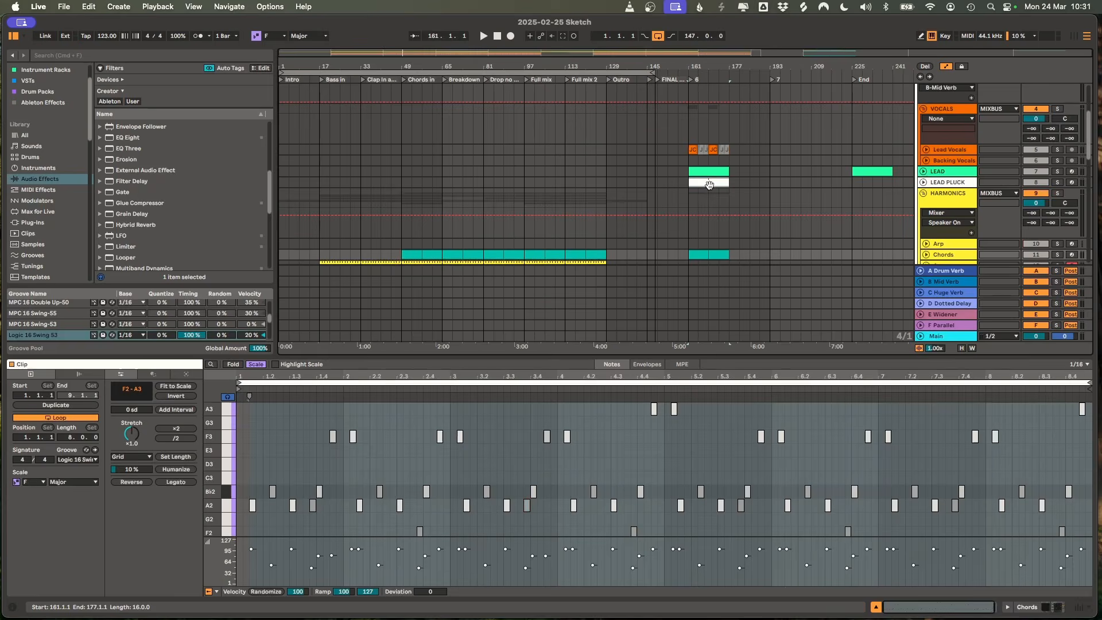
{"action": "scroll", "coordinate": [711, 190], "scroll_direction": "down", "scroll_amount": 1}
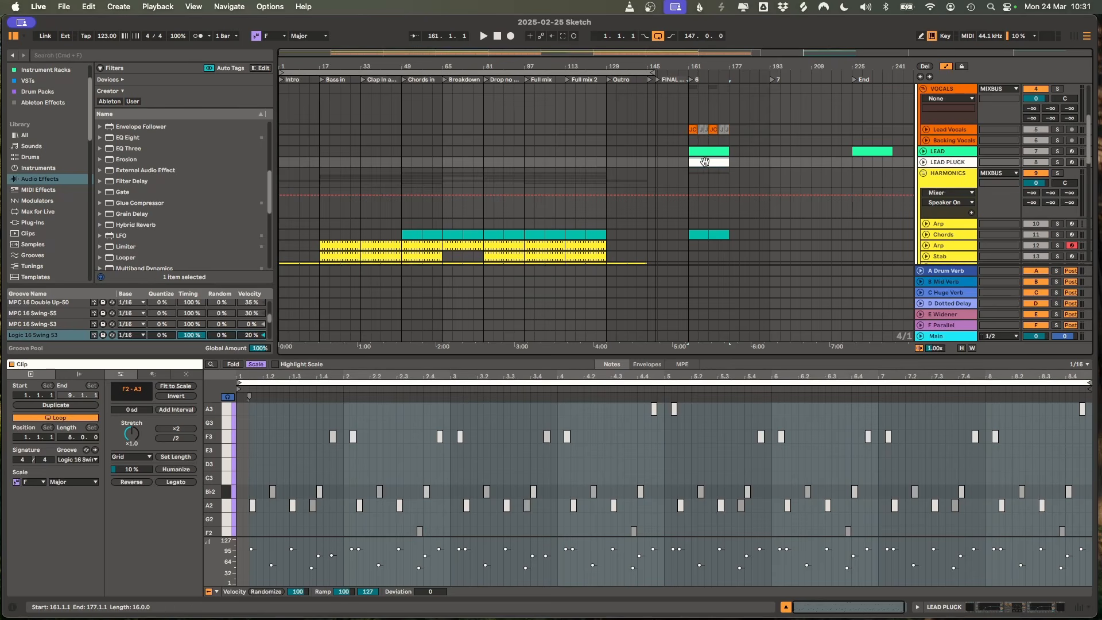
{"action": "left_click_drag", "start_coordinate": [706, 162], "coordinate": [604, 162]}
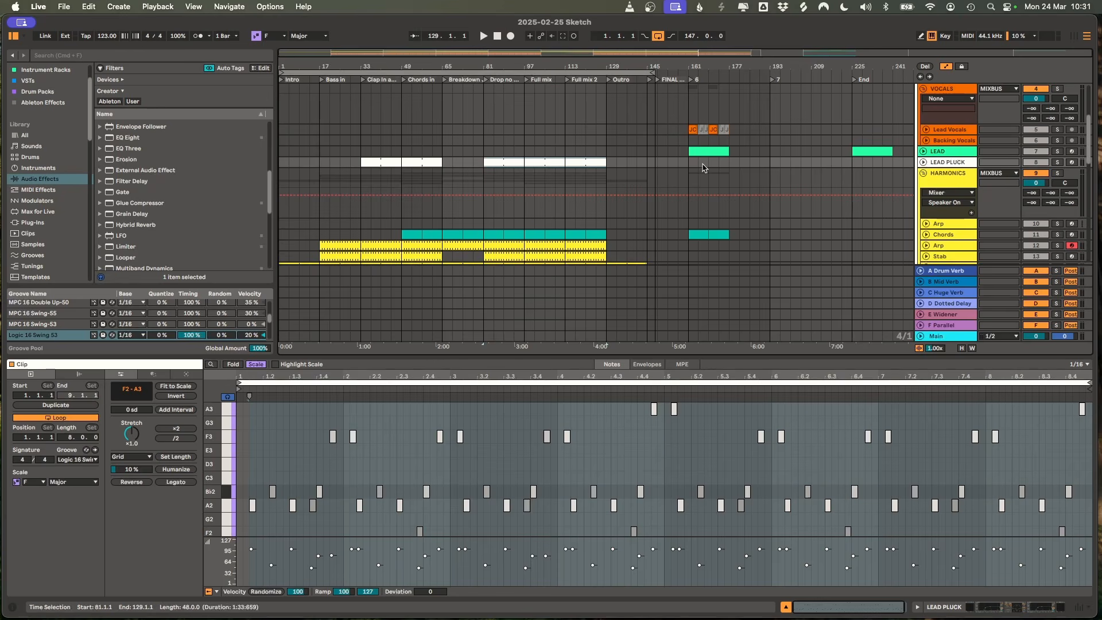
Copy the LEAD clip from bar 161 to the breakdown at bar 65 and repeat it up to bar 113.
{"action": "left_click", "coordinate": [694, 129]}
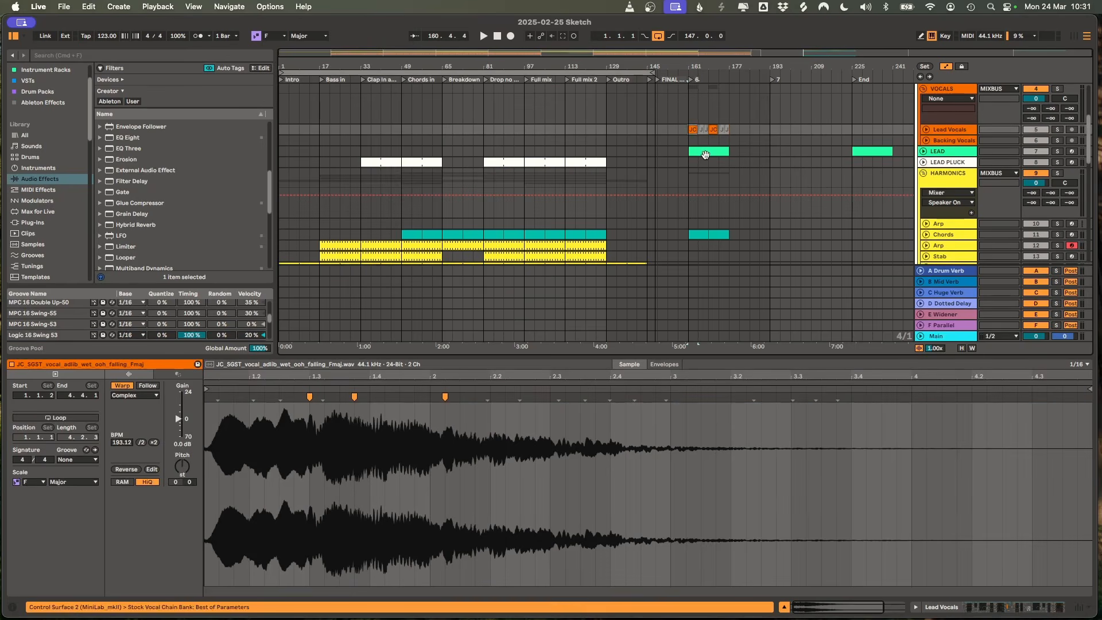
{"action": "left_click", "coordinate": [707, 152]}
{"action": "left_click_drag", "start_coordinate": [659, 159], "coordinate": [565, 152]}
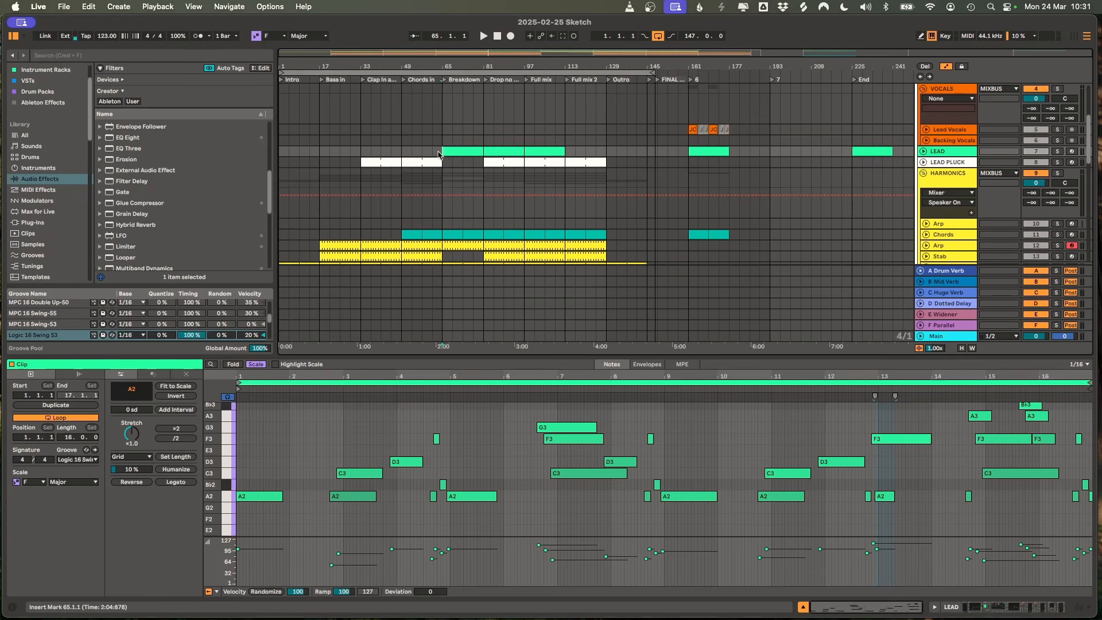
{"action": "mouse_move", "coordinate": [443, 153]}
{"action": "left_mouse_down"}
{"action": "mouse_move", "coordinate": [482, 151]}
{"action": "mouse_move", "coordinate": [436, 151]}
{"action": "left_mouse_up"}
{"action": "left_click_drag", "start_coordinate": [405, 153], "coordinate": [481, 153]}
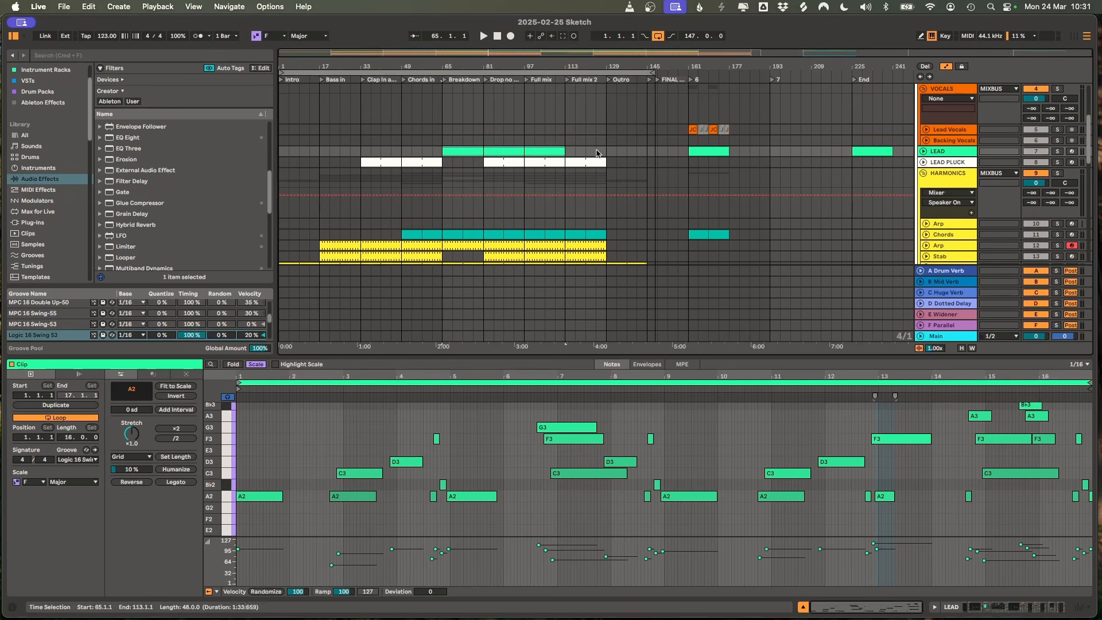
Copy the Top Bass, Mid Bass and Sub clips from bar 161 to bar 33 and repeat them up to bar 129.
{"action": "scroll", "coordinate": [603, 151], "scroll_direction": "down", "scroll_amount": 10}
{"action": "left_click", "coordinate": [705, 211]}
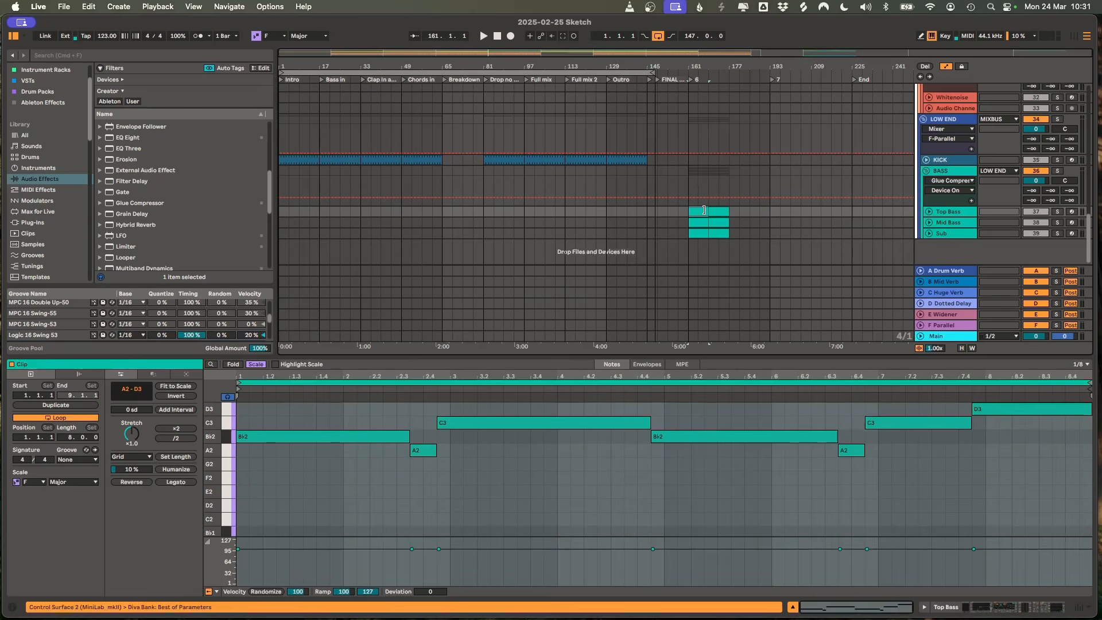
{"action": "left_click", "coordinate": [718, 232], "text": "shift"}
{"action": "left_click_drag", "start_coordinate": [699, 213], "coordinate": [574, 216]}
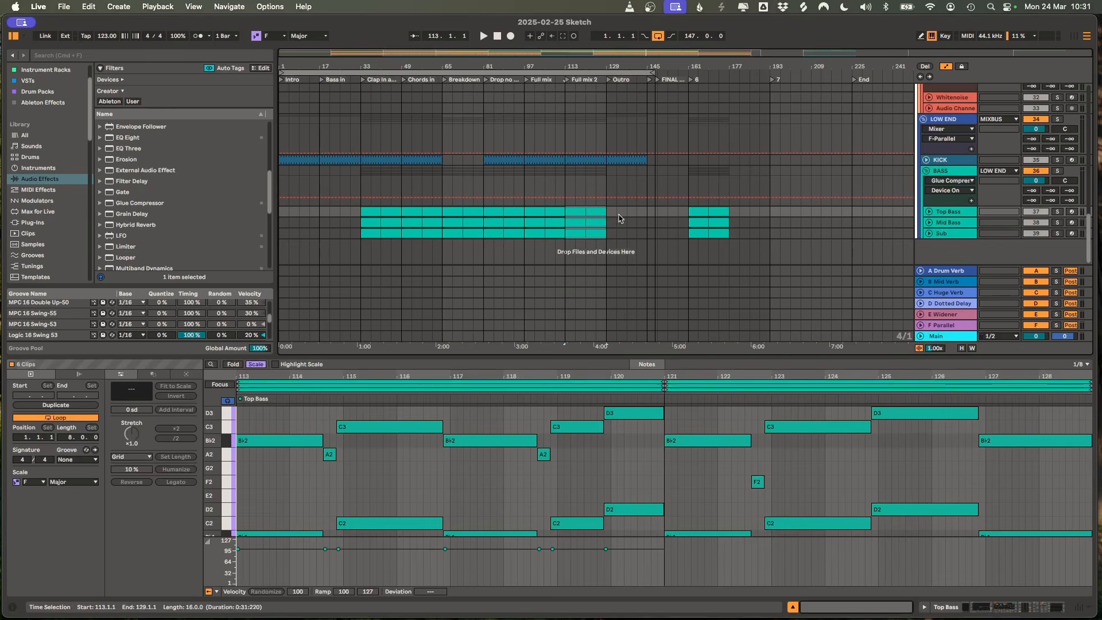
{"action": "left_click", "coordinate": [618, 213]}
Copy the Mid Bass clips from bar 33 to the "Bass in" section at bar 17 and play them to check the notes.
{"action": "left_click", "coordinate": [370, 221]}
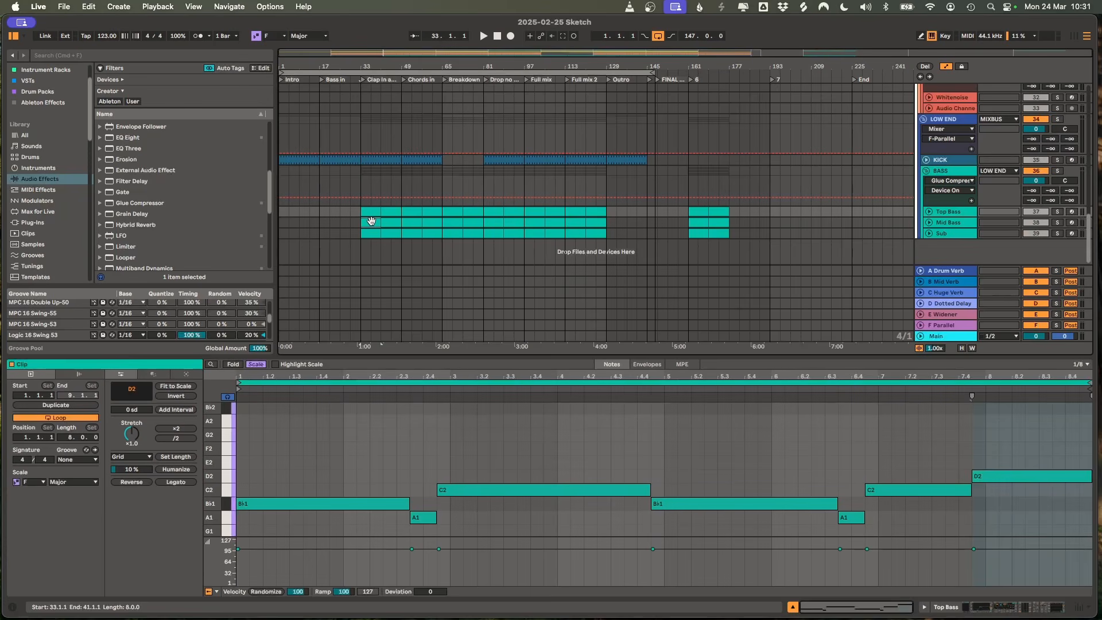
{"action": "mouse_move", "coordinate": [372, 222]}
{"action": "left_mouse_down"}
{"action": "mouse_move", "coordinate": [327, 222]}
{"action": "mouse_move", "coordinate": [356, 220]}
{"action": "left_mouse_up"}
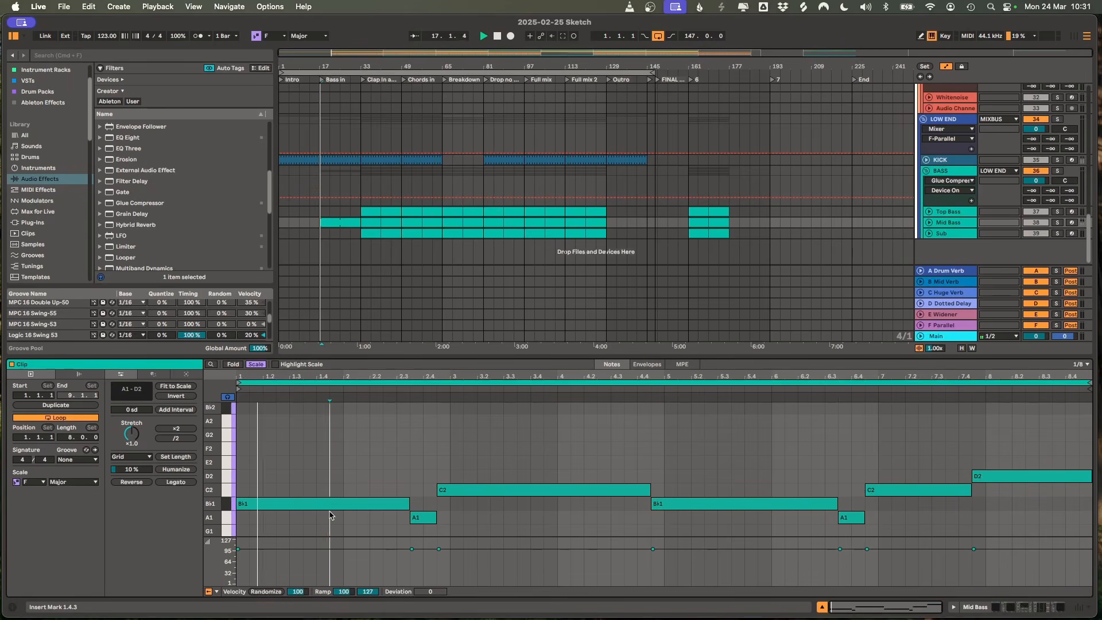
{"action": "left_click", "coordinate": [329, 488]}
{"action": "left_click_drag", "start_coordinate": [441, 466], "coordinate": [826, 500]}
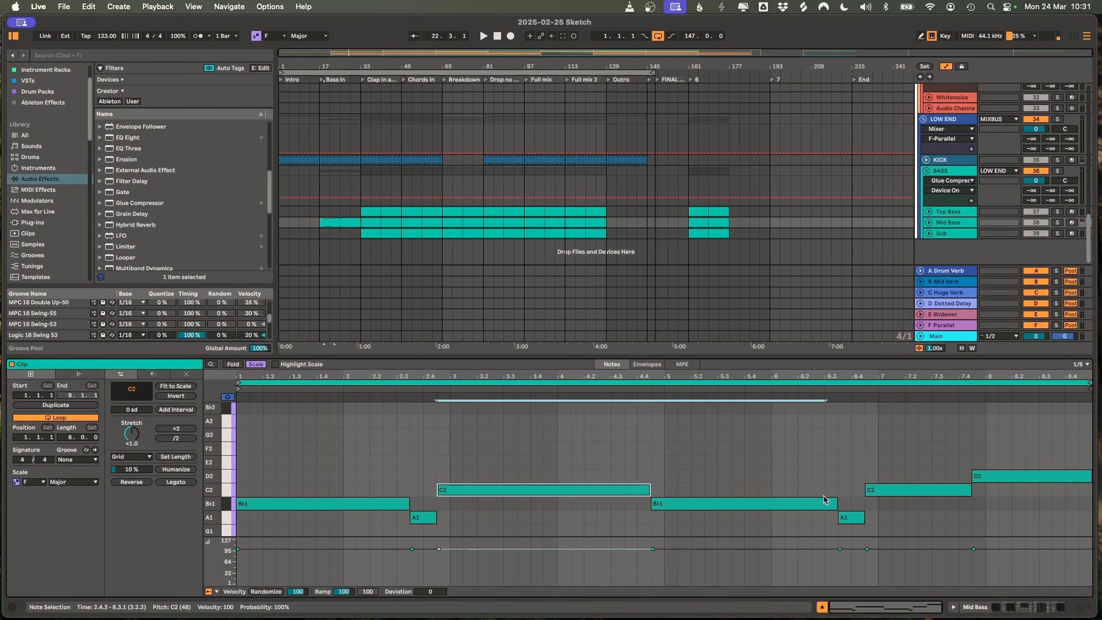
{"action": "left_click", "coordinate": [368, 501]}
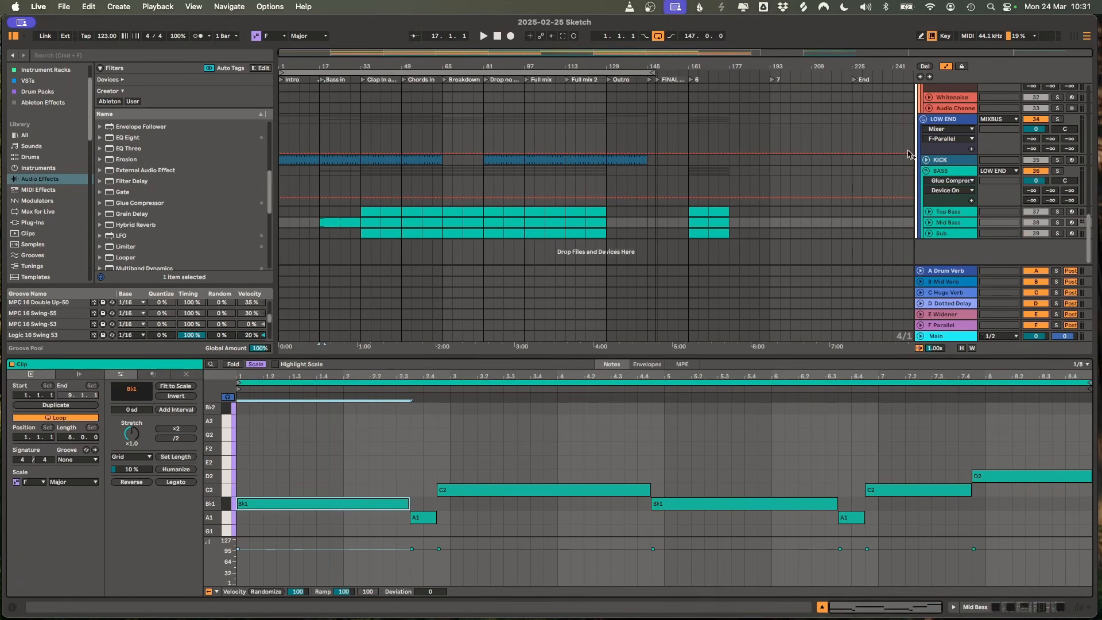
Reduce the Mid Bass clip at bar 17 to its opening B♭1 note held for eight bars and repeat it up to bar 33.
{"action": "left_click_drag", "start_coordinate": [455, 456], "coordinate": [517, 495]}
{"action": "left_click_drag", "start_coordinate": [417, 446], "coordinate": [1011, 493]}
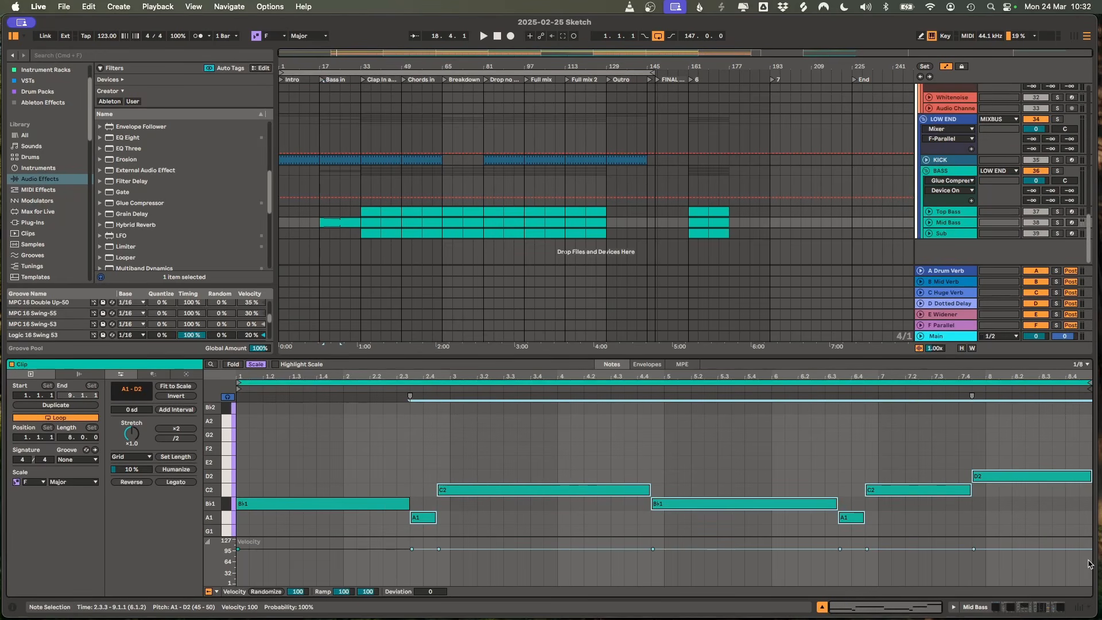
{"action": "key", "text": "Delete"}
{"action": "left_click", "coordinate": [449, 491]}
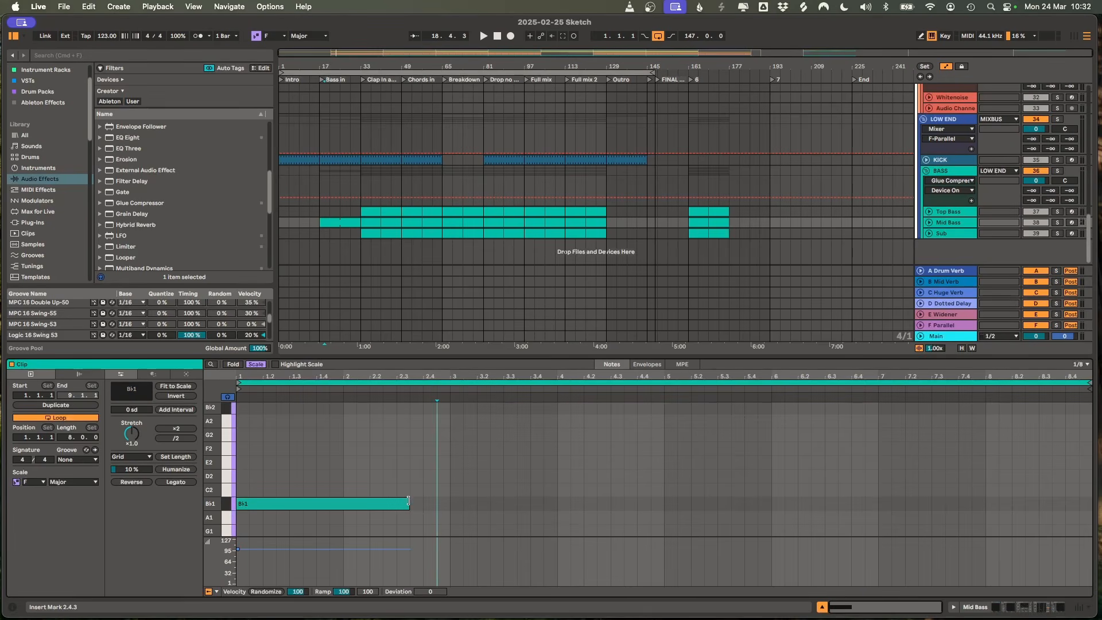
{"action": "left_click_drag", "start_coordinate": [405, 504], "coordinate": [1026, 544]}
{"action": "left_click", "coordinate": [102, 400]}
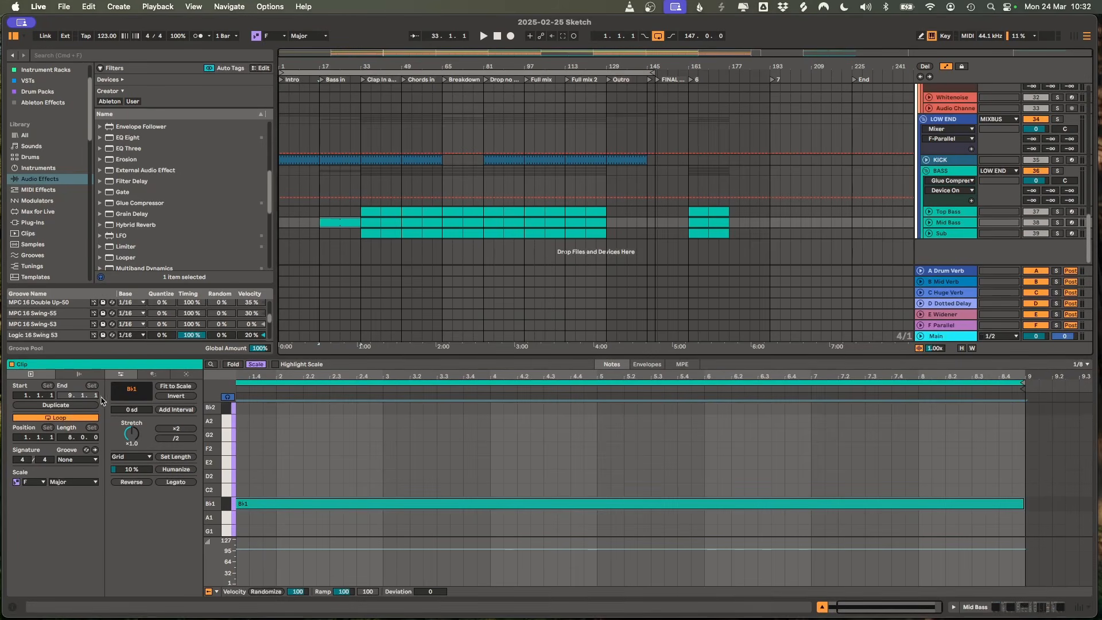
Copy the held-note Mid Bass clips at bar 17 onto the Top Bass and Sub tracks and unfold the bass tracks.
{"action": "left_click", "coordinate": [345, 217]}
{"action": "mouse_move", "coordinate": [345, 222]}
{"action": "left_mouse_down"}
{"action": "mouse_move", "coordinate": [347, 239]}
{"action": "mouse_move", "coordinate": [346, 213]}
{"action": "left_mouse_up"}
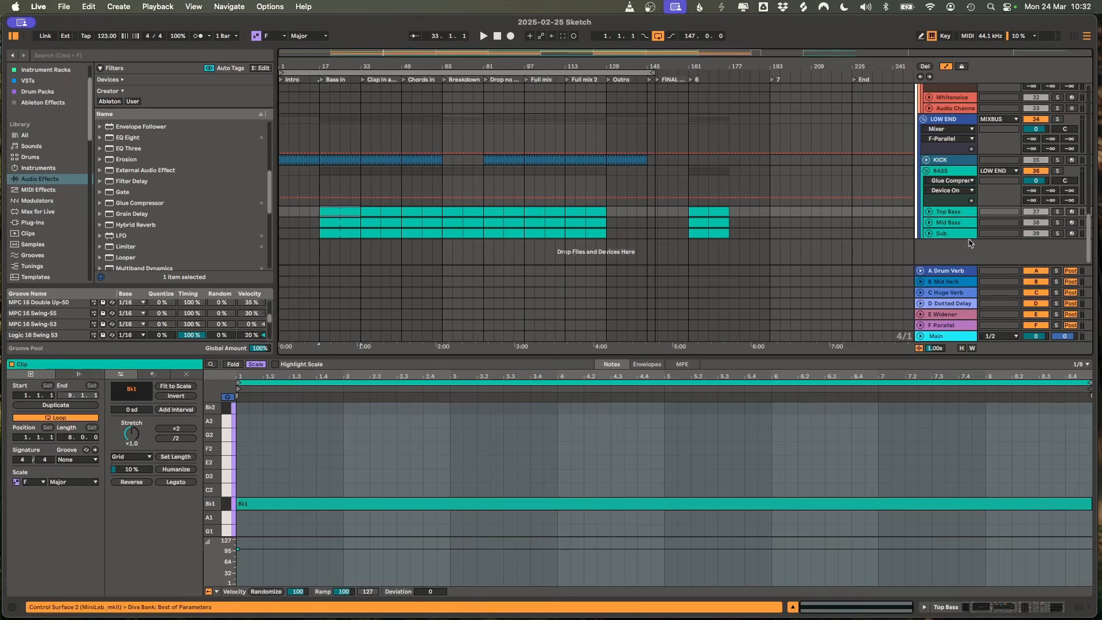
{"action": "left_click", "coordinate": [930, 234]}
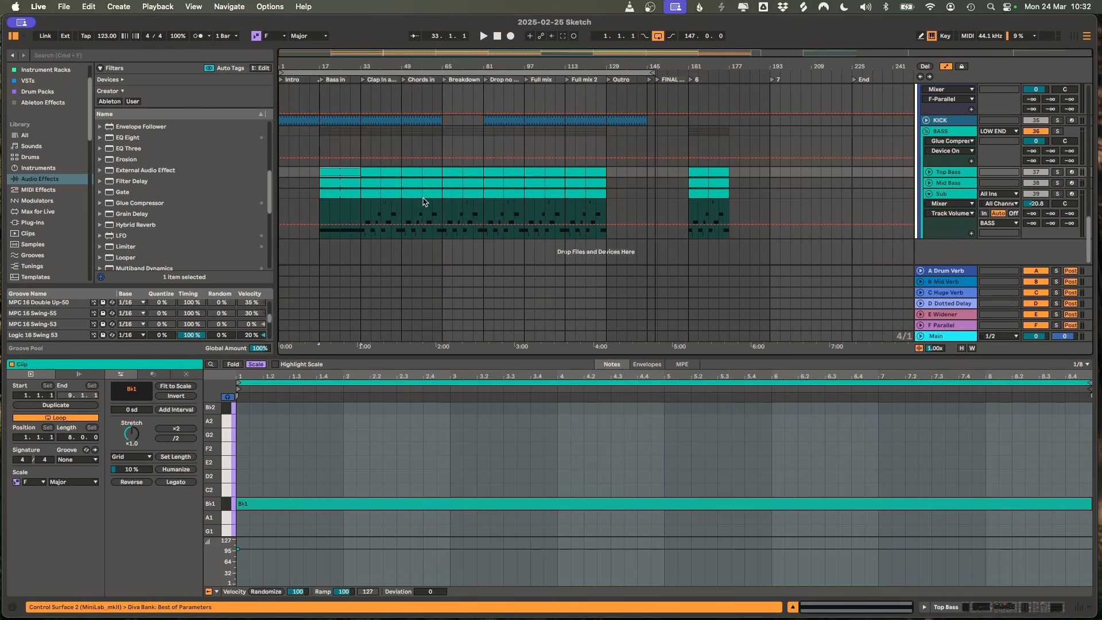
{"action": "left_click", "coordinate": [930, 182]}
{"action": "left_click", "coordinate": [931, 172]}
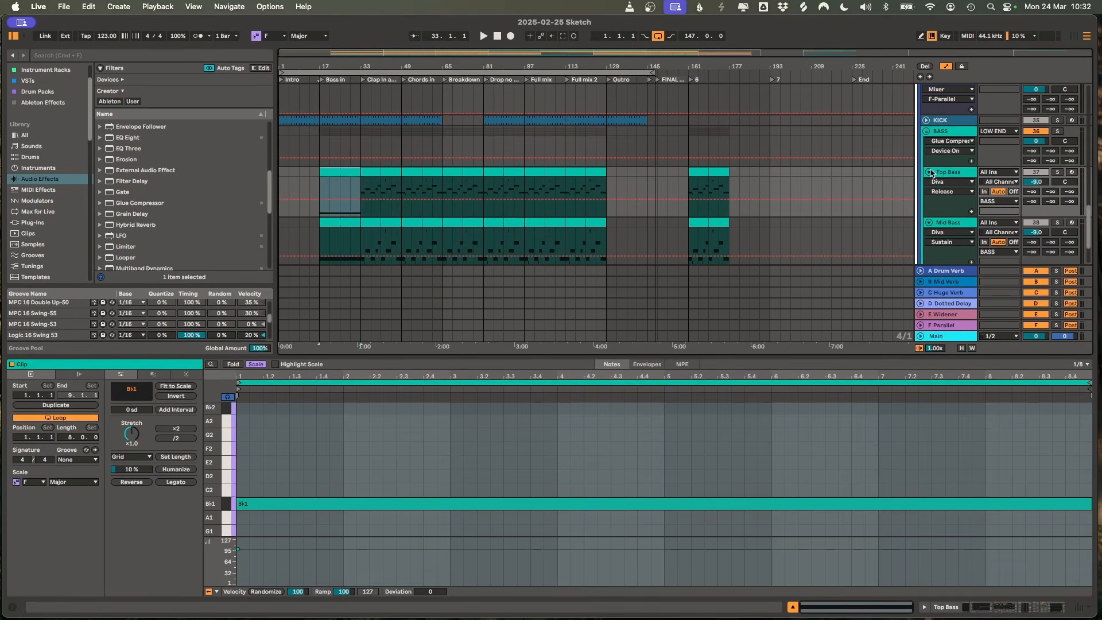
Raise the held note in the Top Bass clip at bar 17 by an octave to B♭2.
{"action": "left_click", "coordinate": [332, 172]}
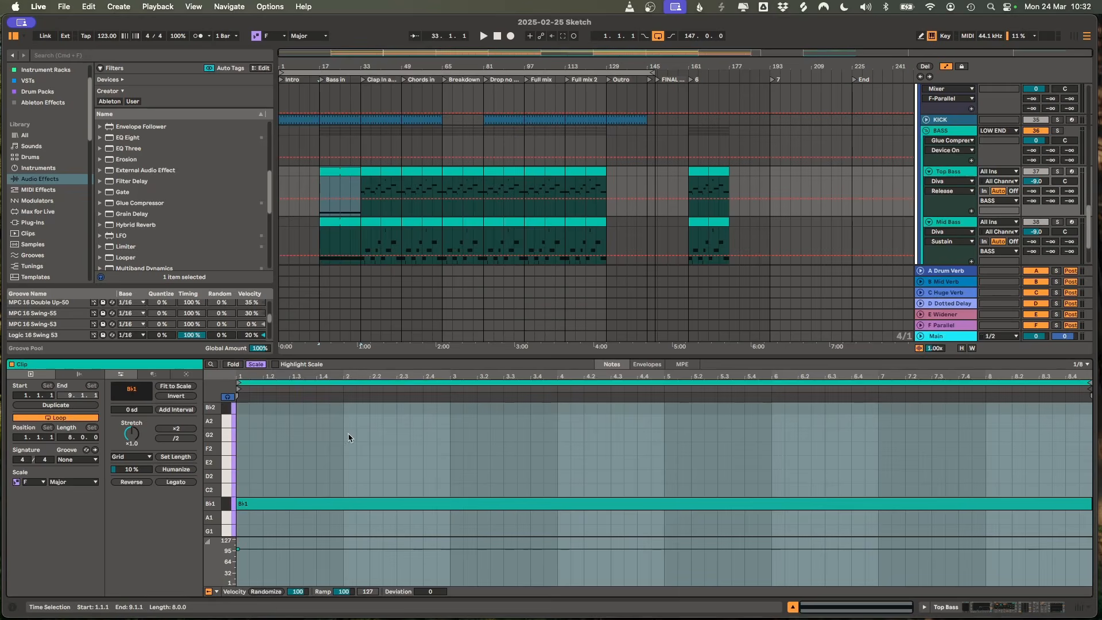
{"action": "left_click", "coordinate": [372, 504]}
{"action": "key", "text": "shift+Up"}
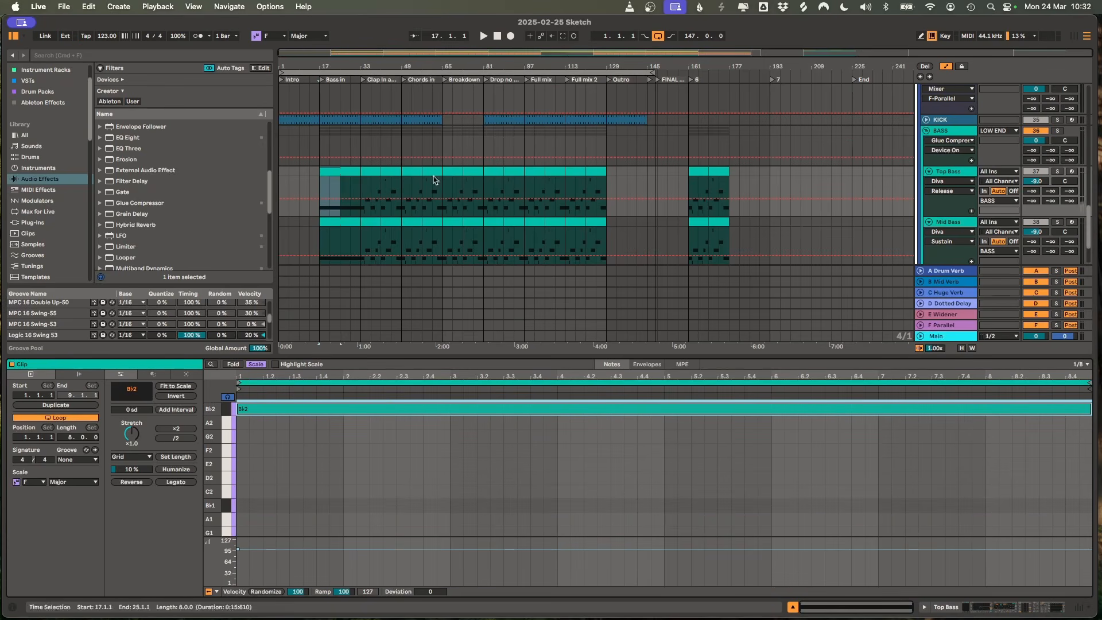
{"action": "left_click", "coordinate": [352, 172], "text": "shift"}
{"action": "scroll", "coordinate": [352, 172], "scroll_direction": "down", "scroll_amount": 3}
{"action": "left_click", "coordinate": [347, 228]}
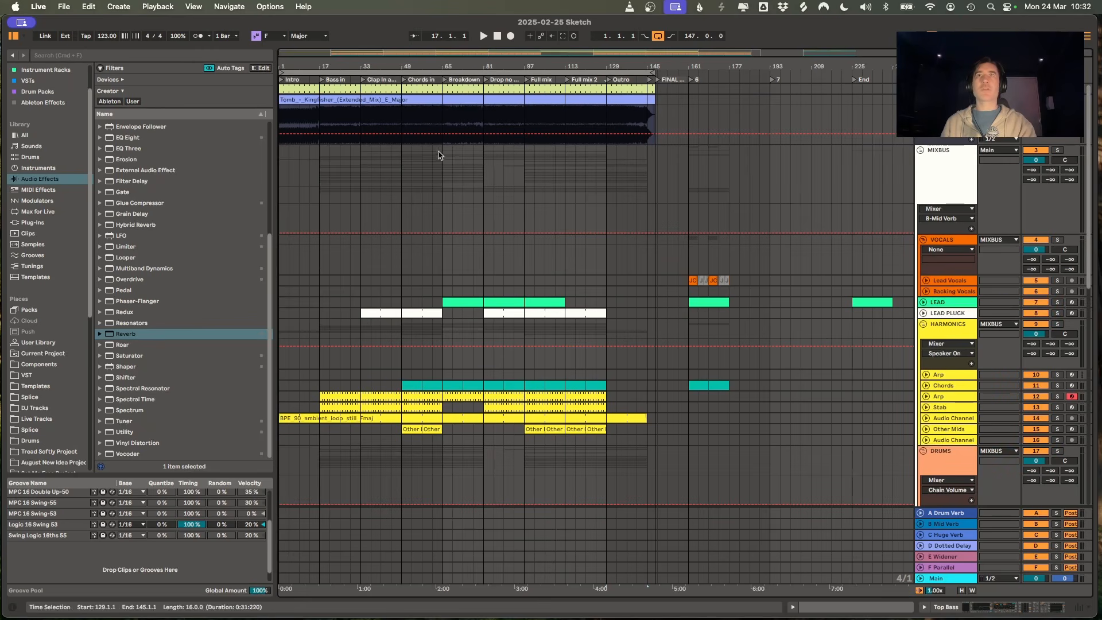
Play the arrangement from bar 1 and look over the harmonic and drum tracks during the intro.
{"action": "left_click", "coordinate": [497, 36]}
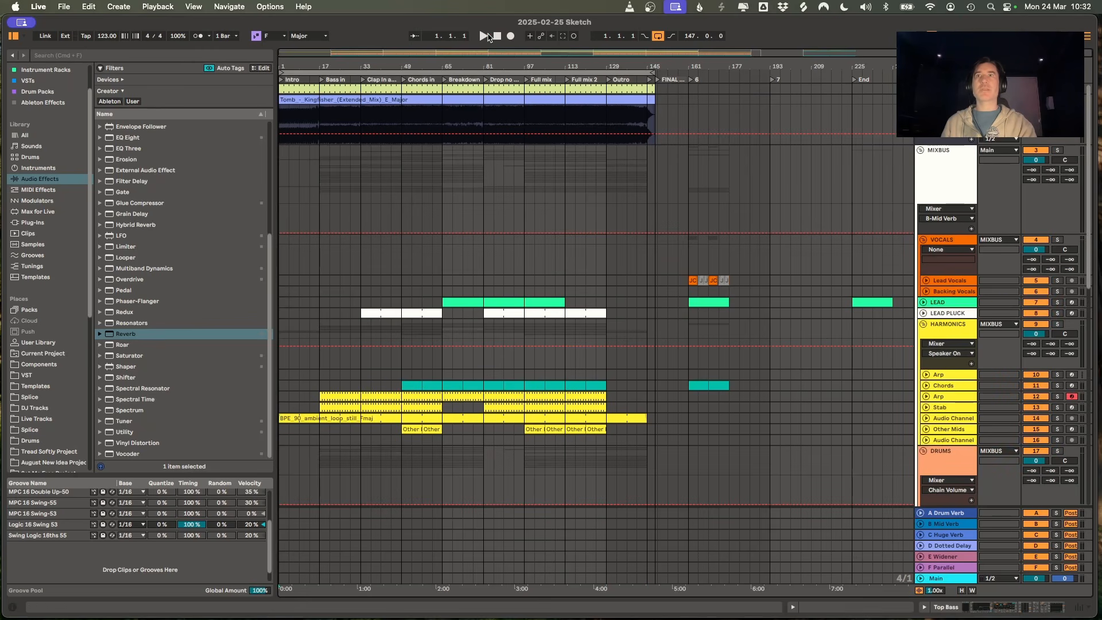
{"action": "left_click", "coordinate": [485, 36]}
{"action": "scroll", "coordinate": [346, 378], "scroll_direction": "down", "scroll_amount": 10}
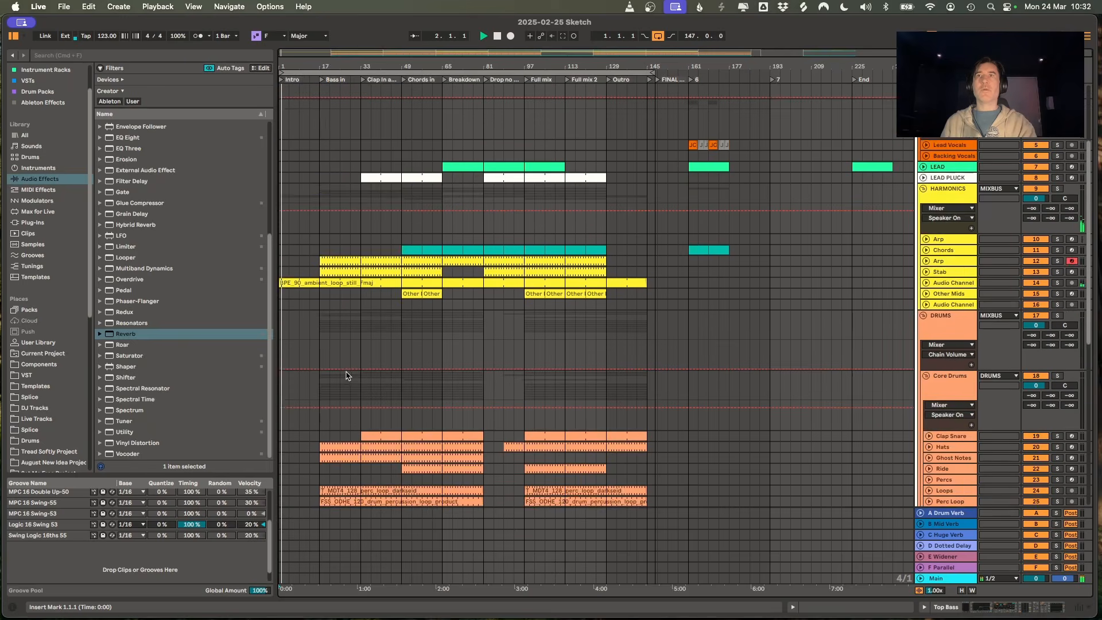
{"action": "scroll", "coordinate": [337, 329], "scroll_direction": "up", "scroll_amount": 10}
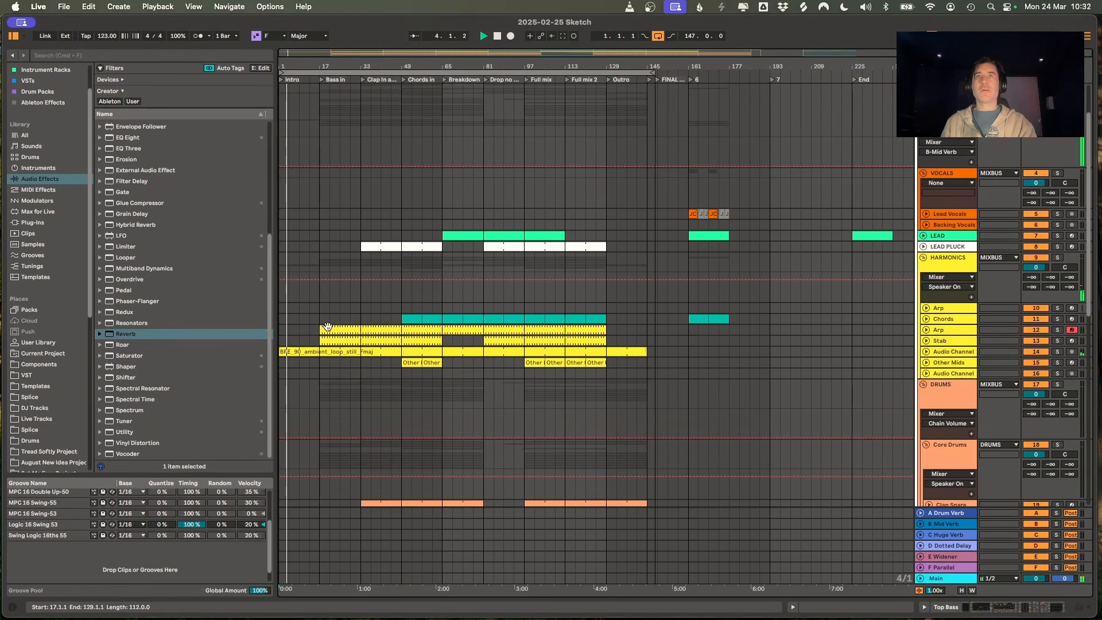
{"action": "left_click", "coordinate": [323, 330]}
{"action": "scroll", "coordinate": [324, 339], "scroll_direction": "down", "scroll_amount": 5}
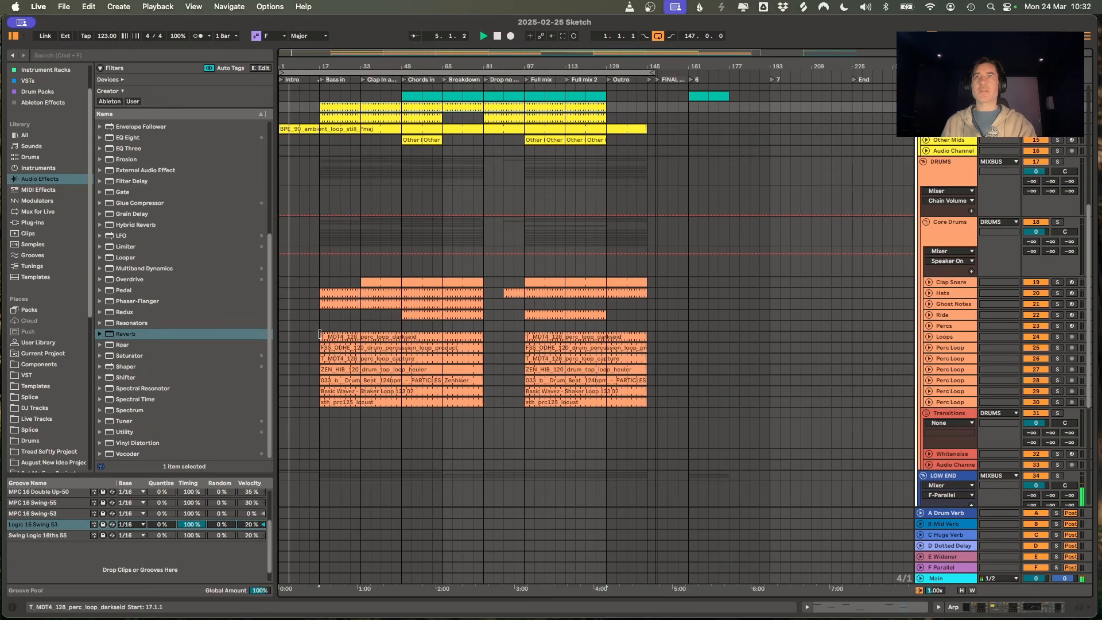
Extend the perc_loop_darkseid, drum_percussion_loop_product and perc_loop_capture clips back from bar 17 to bar 1.
{"action": "left_click_drag", "start_coordinate": [320, 340], "coordinate": [236, 333]}
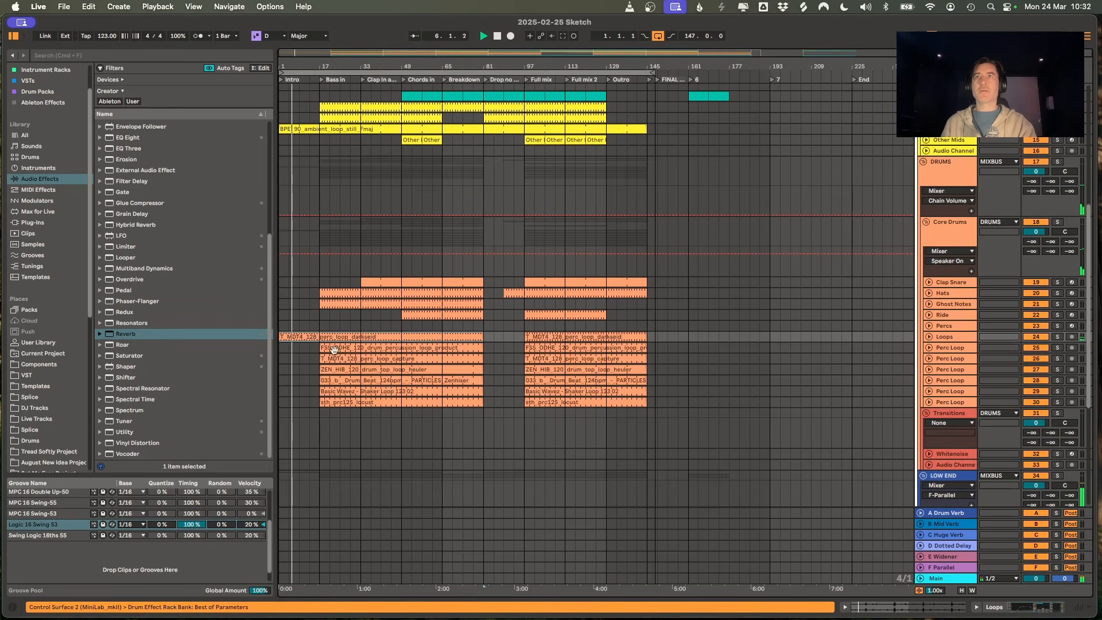
{"action": "left_click_drag", "start_coordinate": [321, 347], "coordinate": [252, 346]}
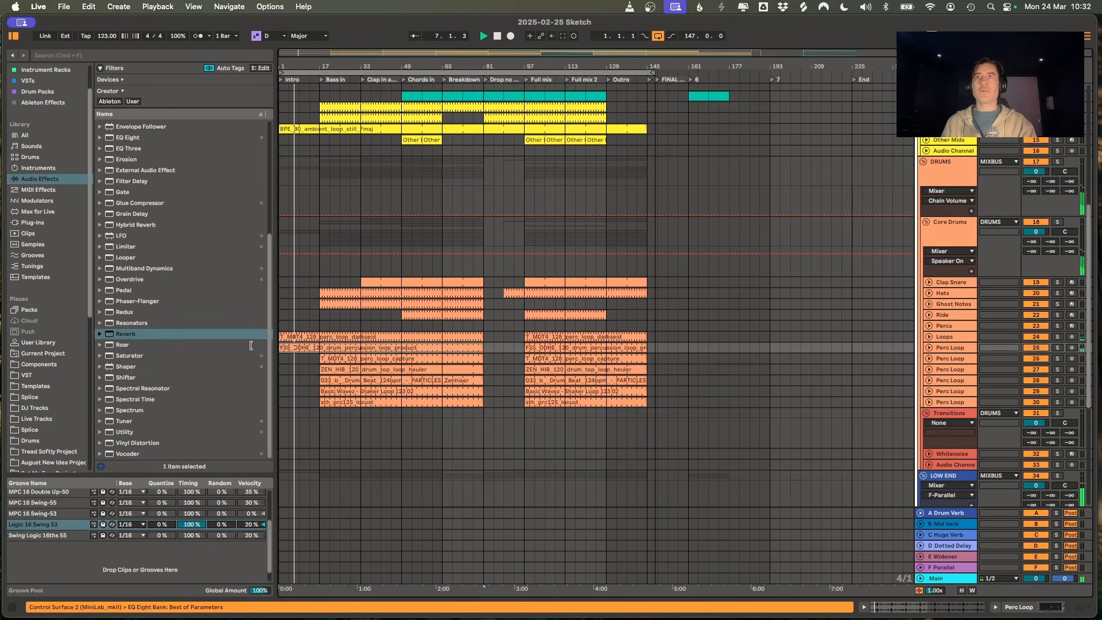
{"action": "left_click_drag", "start_coordinate": [320, 357], "coordinate": [265, 359]}
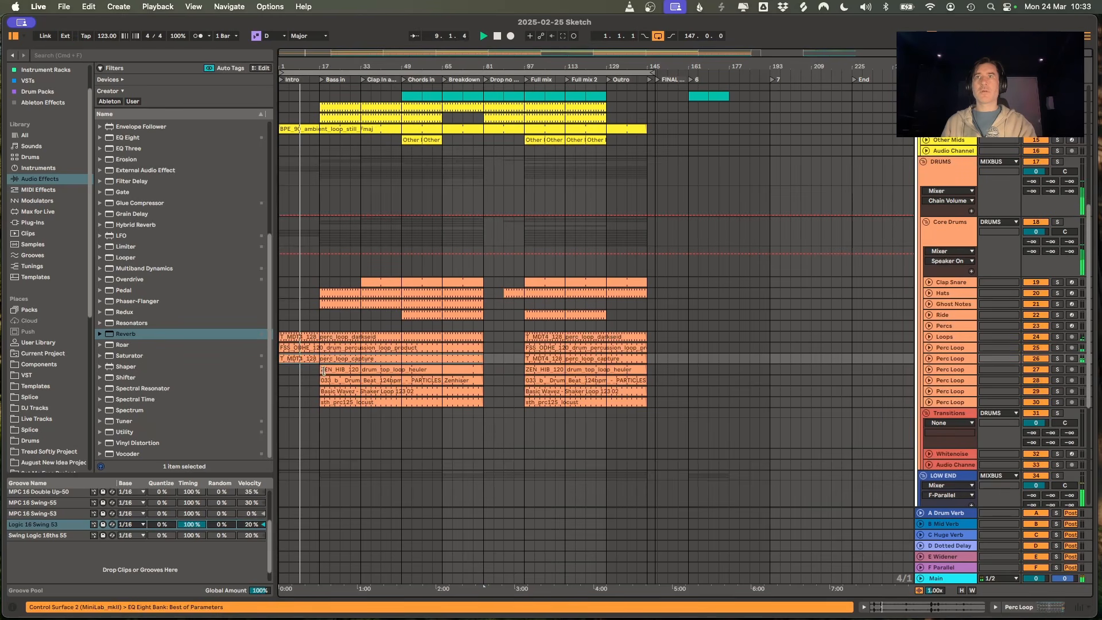
Lower the volume of the Perc Loop track holding perc_loop_capture to -29.5 dB and fold the track again.
{"action": "left_click", "coordinate": [929, 359]}
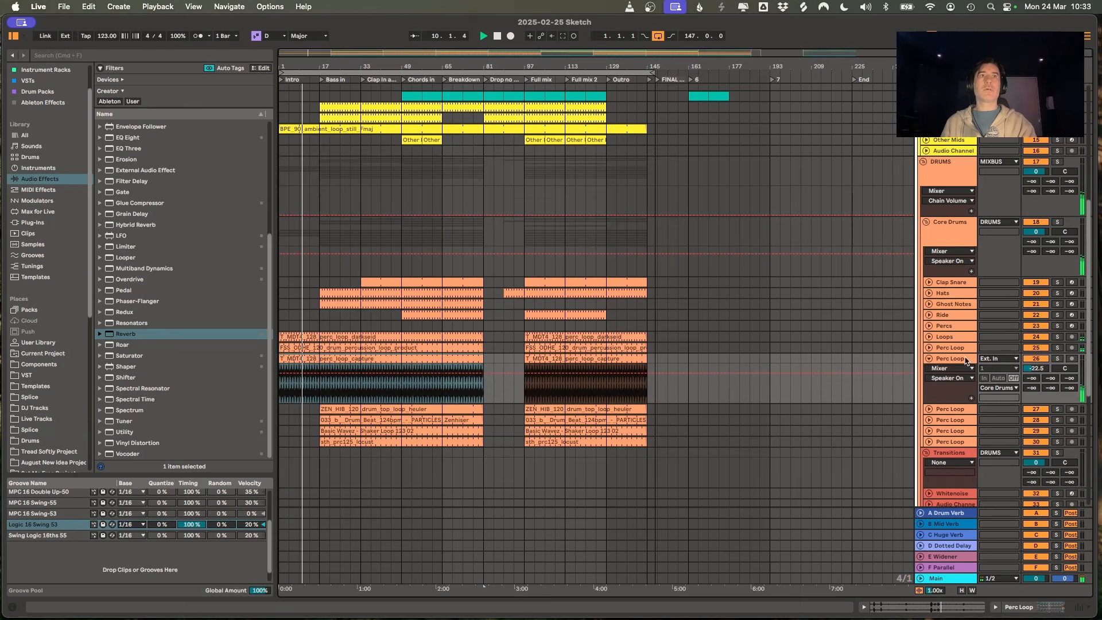
{"action": "left_click_drag", "start_coordinate": [1041, 364], "coordinate": [1040, 370]}
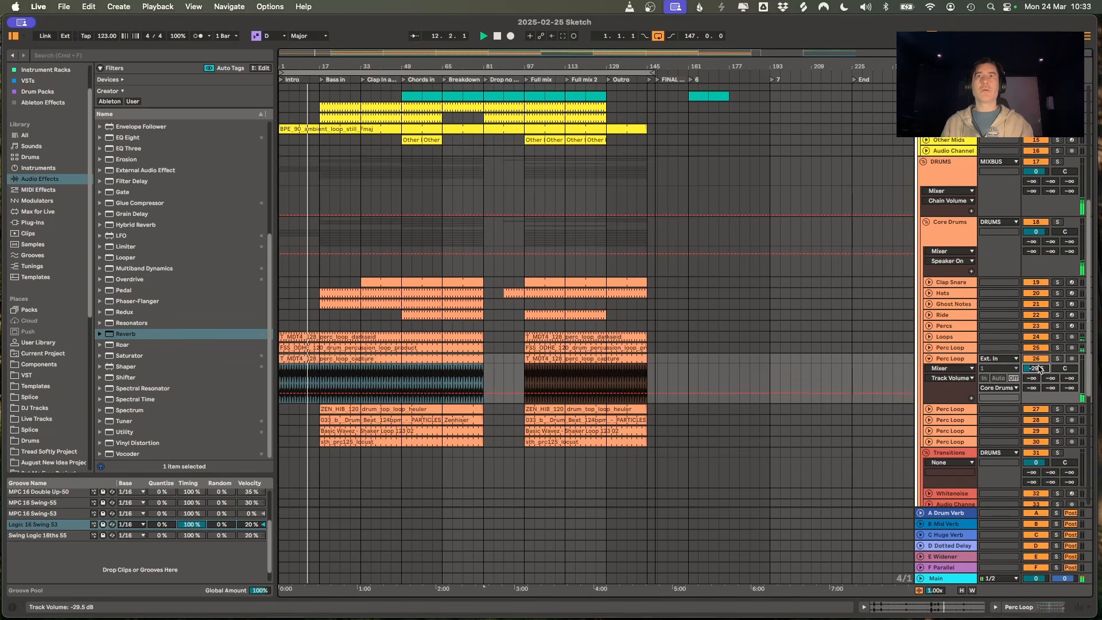
{"action": "left_click", "coordinate": [928, 359]}
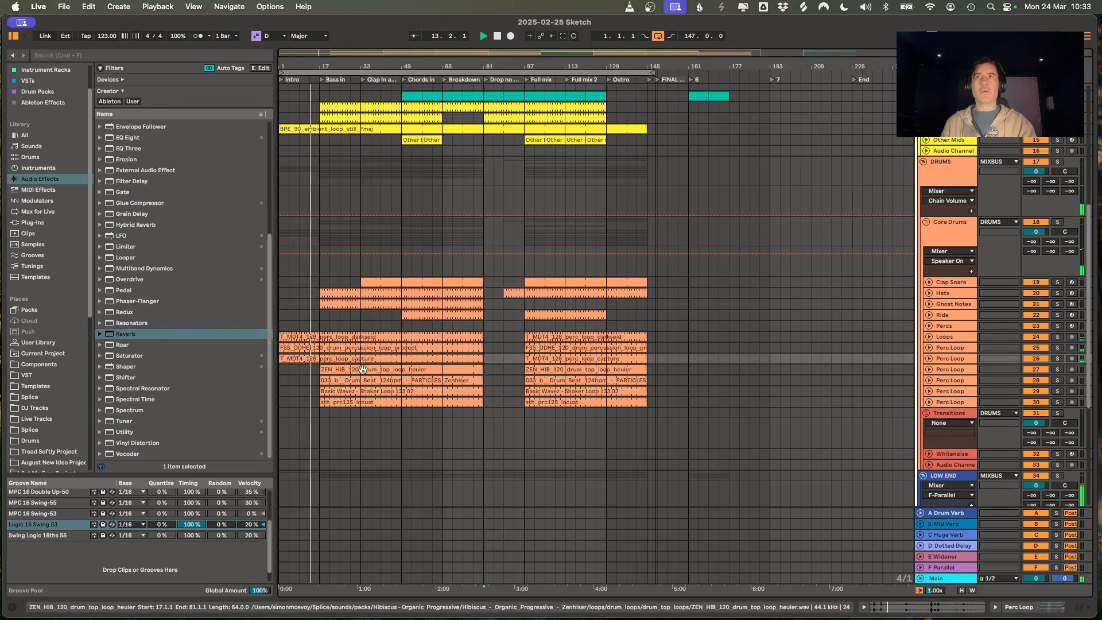
{"action": "mouse_move", "coordinate": [325, 370]}
{"action": "left_mouse_down"}
{"action": "mouse_move", "coordinate": [242, 366]}
{"action": "mouse_move", "coordinate": [316, 366]}
{"action": "left_mouse_up"}
{"action": "scroll", "coordinate": [347, 322], "scroll_direction": "up", "scroll_amount": 5}
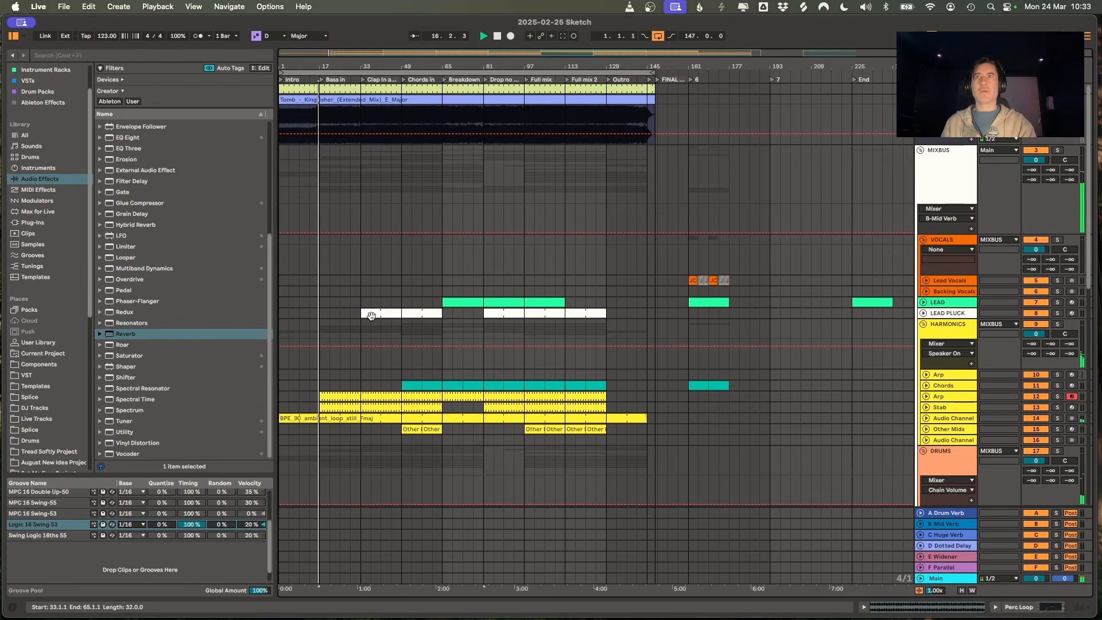
Play into the Bass in section while examining the Arp and Stab clips and the Mid Bass track's device chain.
{"action": "scroll", "coordinate": [383, 368], "scroll_direction": "down", "scroll_amount": 3}
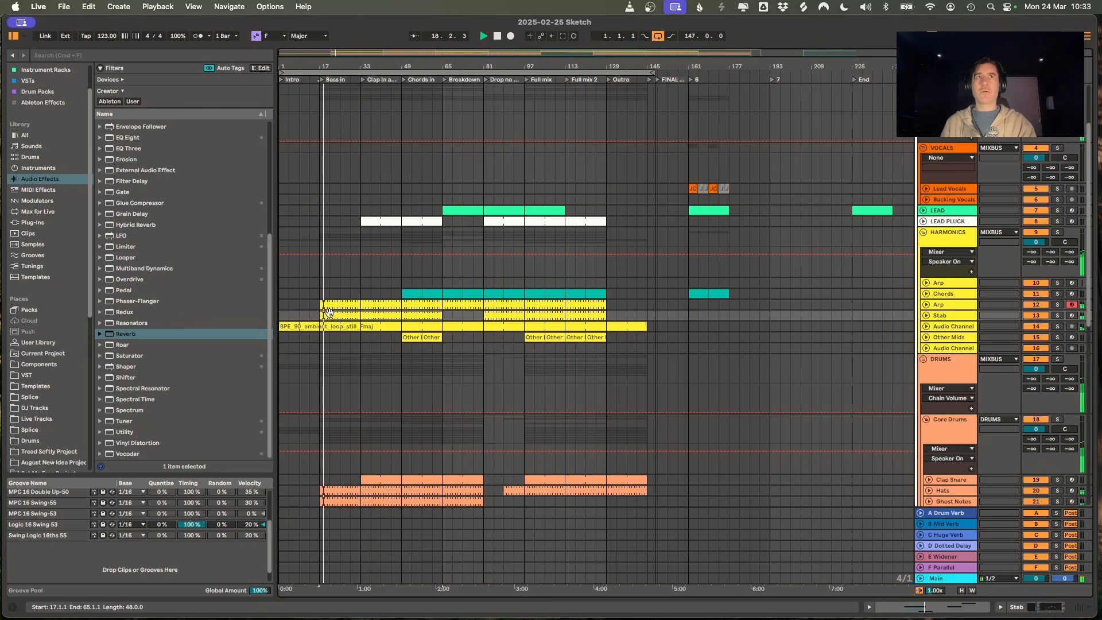
{"action": "left_click", "coordinate": [321, 313]}
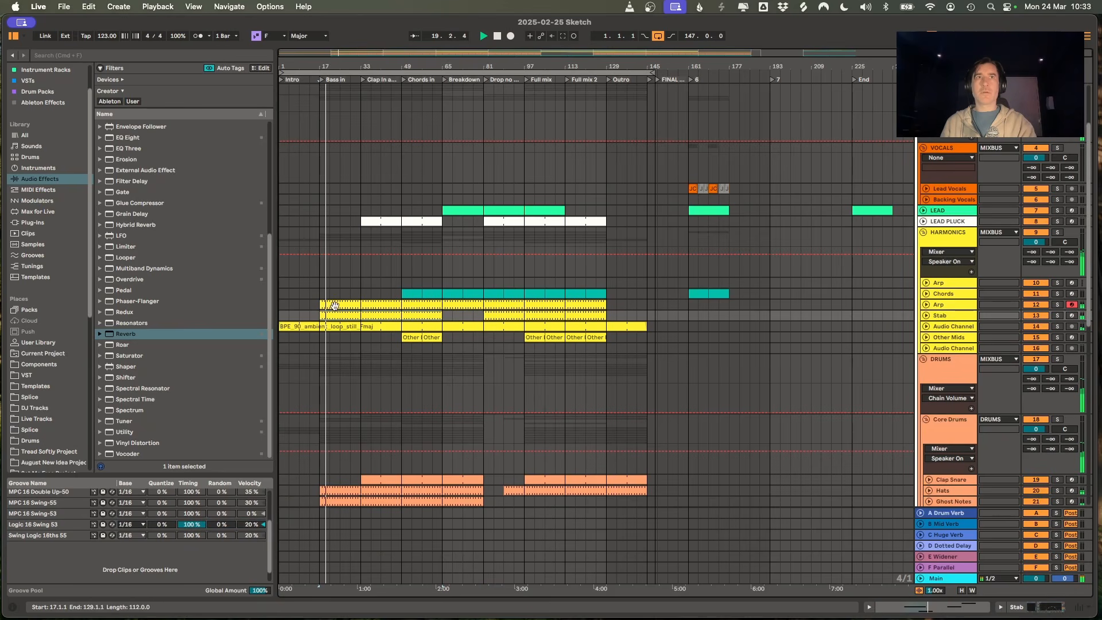
{"action": "left_click", "coordinate": [329, 317]}
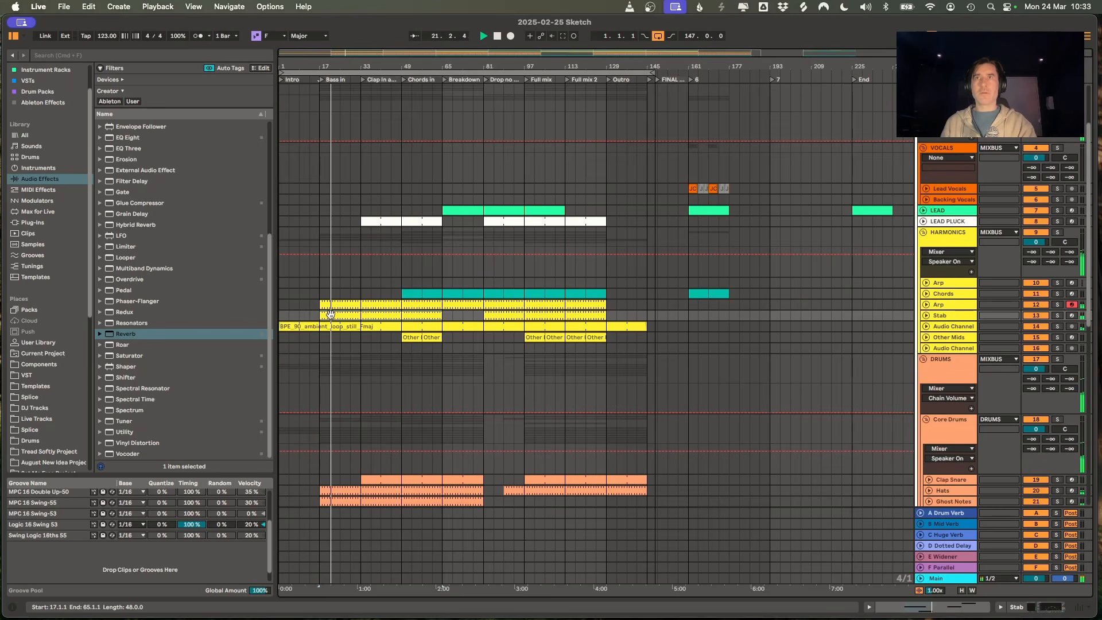
{"action": "scroll", "coordinate": [378, 312], "scroll_direction": "down", "scroll_amount": 10}
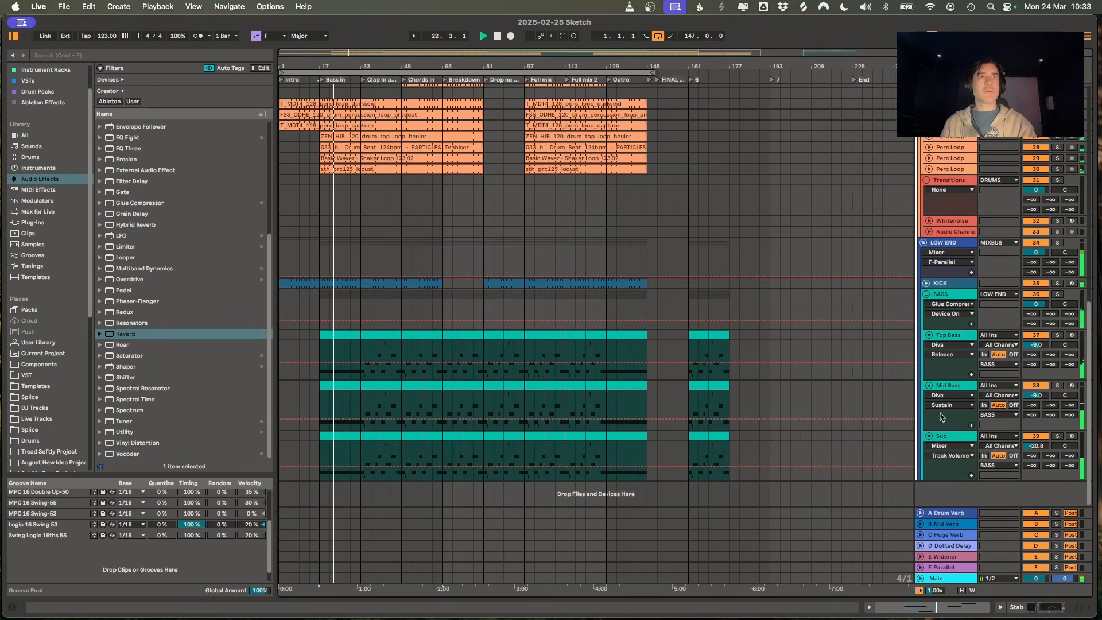
{"action": "double_click", "coordinate": [948, 387]}
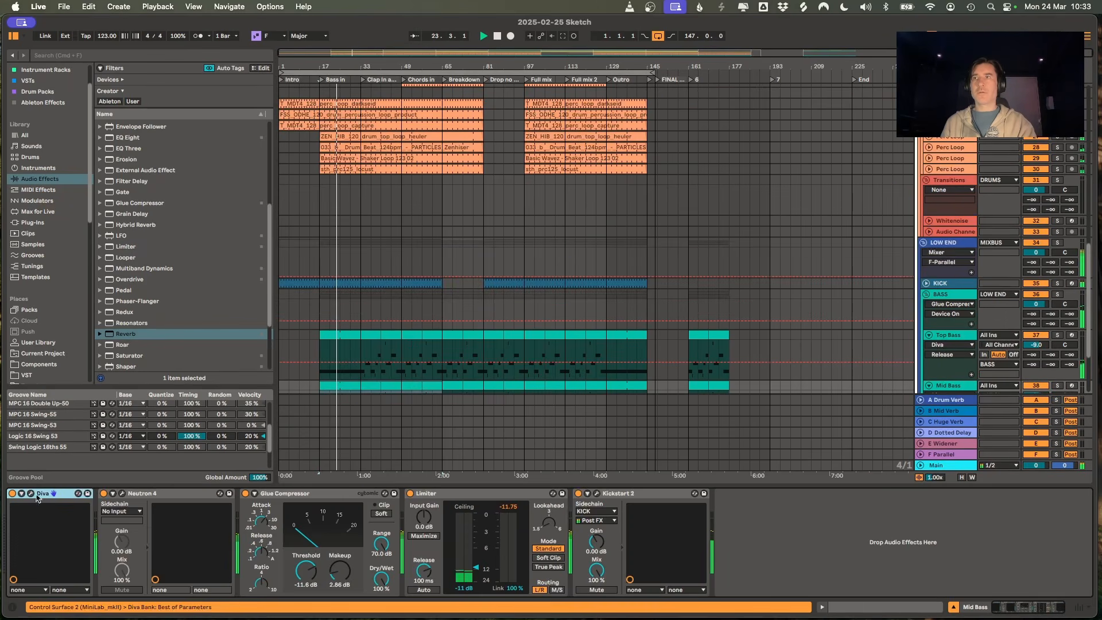
{"action": "right_click", "coordinate": [47, 496]}
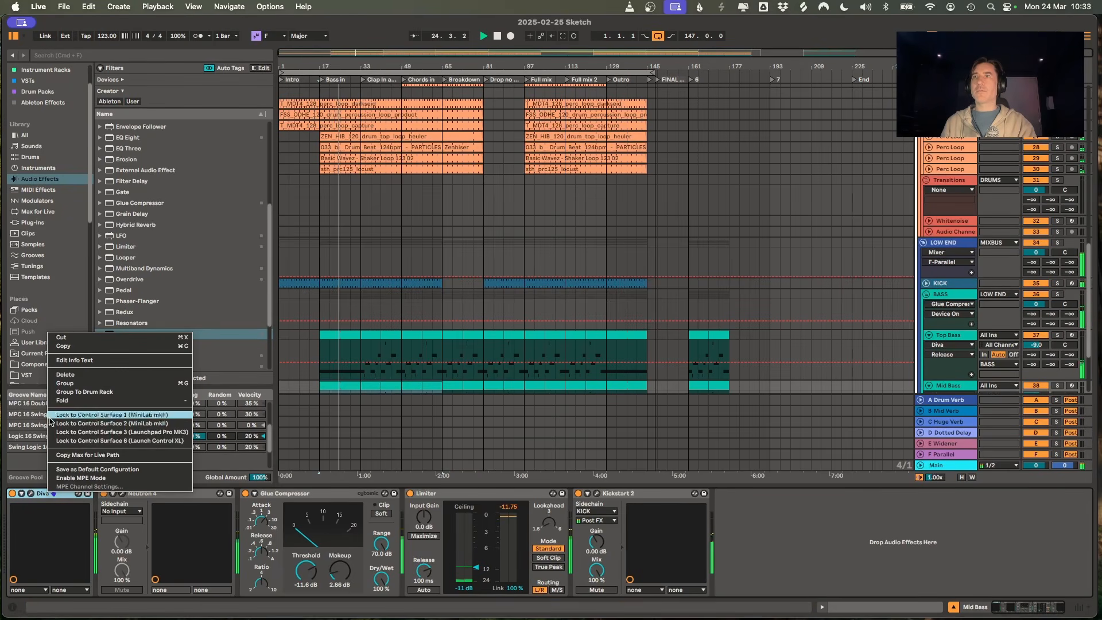
{"action": "key", "text": "Escape"}
{"action": "scroll", "coordinate": [357, 319], "scroll_direction": "up", "scroll_amount": 8}
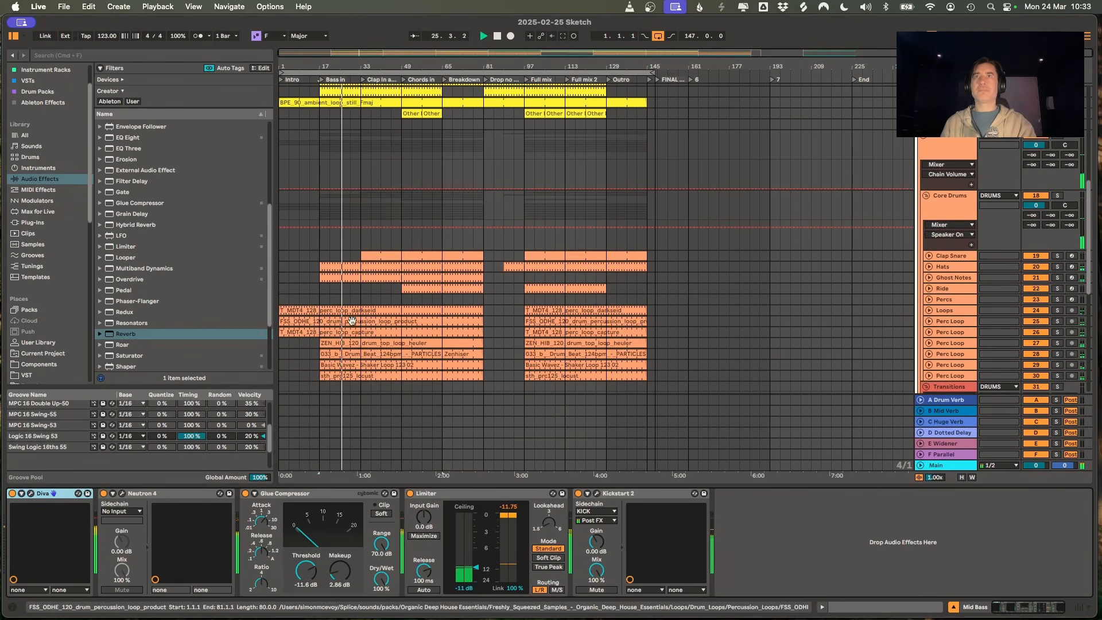
Try extending the Hats clip back to bar 1 for the intro and return its start to bar 17.
{"action": "left_click", "coordinate": [338, 269]}
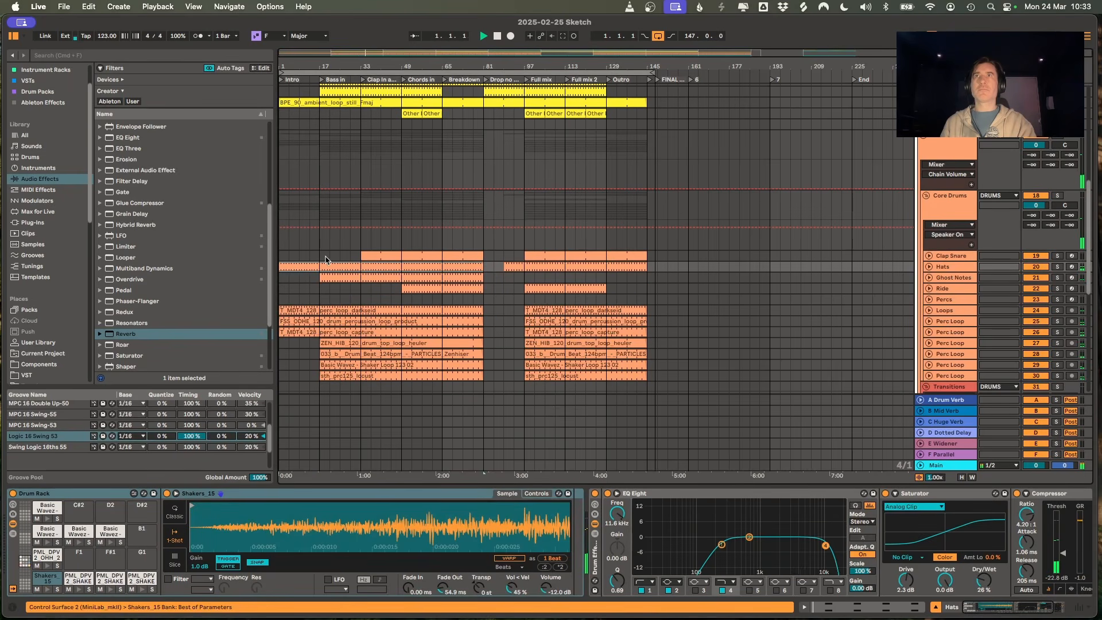
{"action": "key", "text": "Home"}
{"action": "left_click_drag", "start_coordinate": [282, 266], "coordinate": [323, 266]}
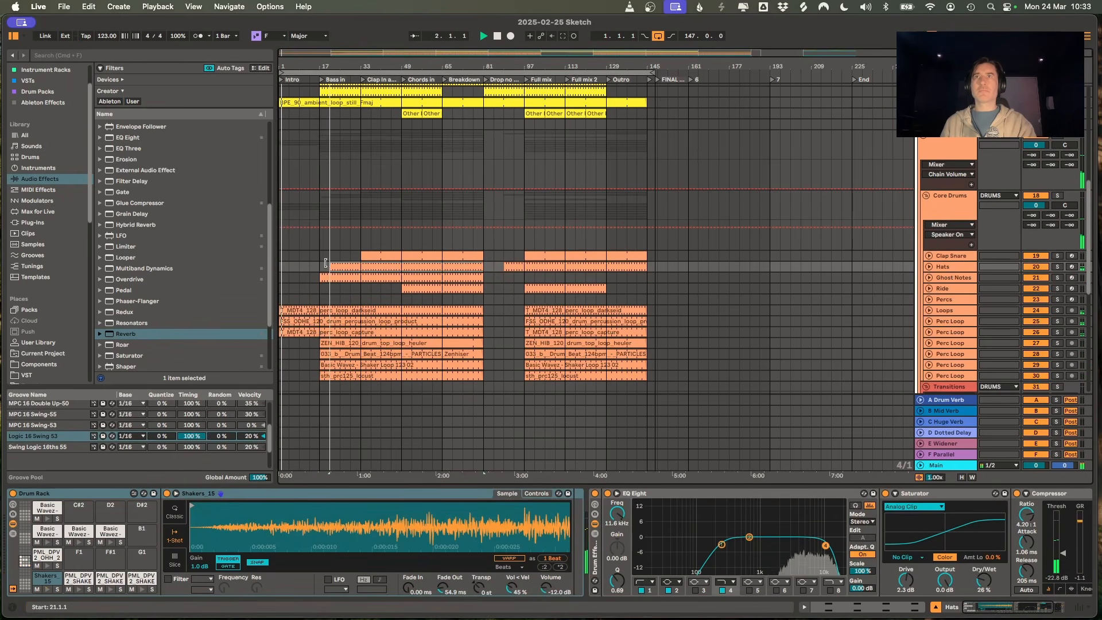
{"action": "left_click", "coordinate": [310, 78]}
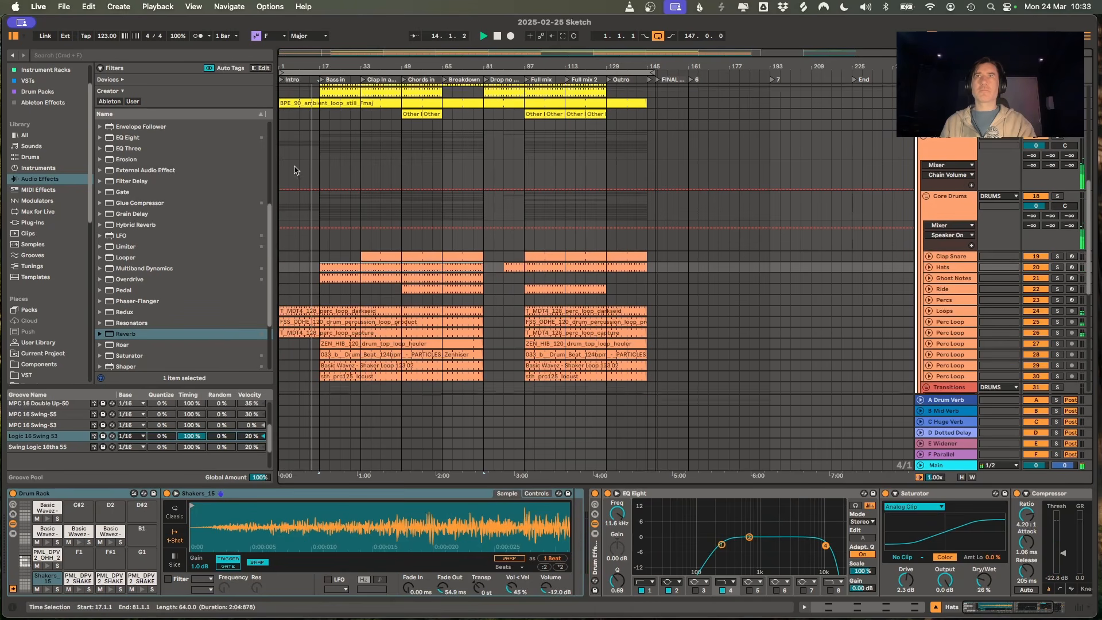
Trim the start of the Stab clip to bar 33 and play from the Bass in locator at bar 17.
{"action": "scroll", "coordinate": [316, 195], "scroll_direction": "up", "scroll_amount": 10}
{"action": "left_click", "coordinate": [359, 267]}
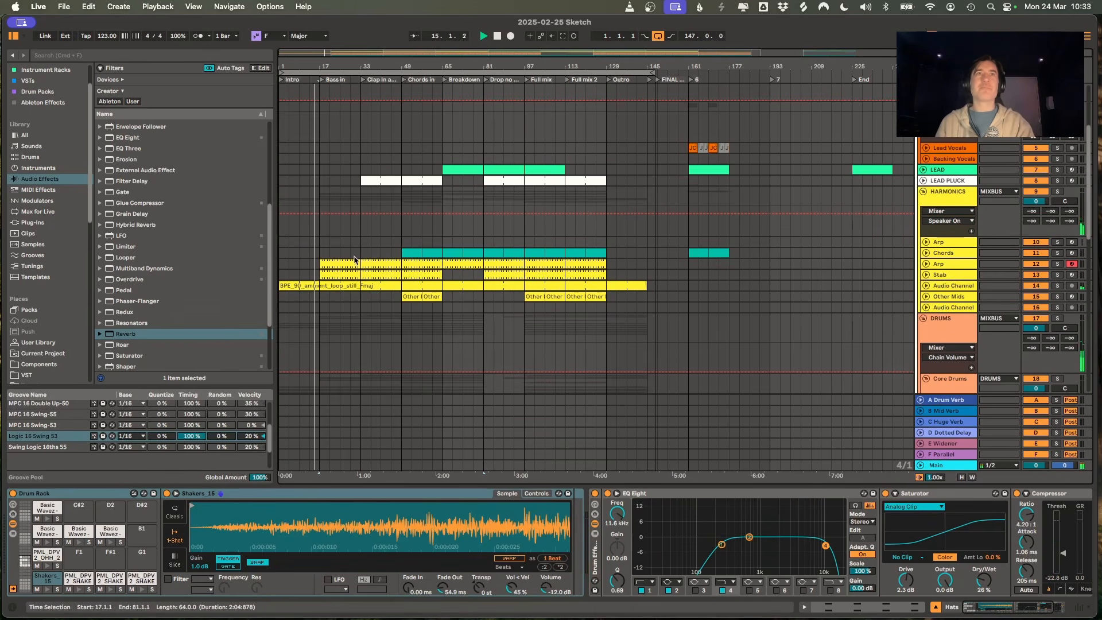
{"action": "left_click_drag", "start_coordinate": [321, 264], "coordinate": [361, 274]}
{"action": "key", "text": "space"}
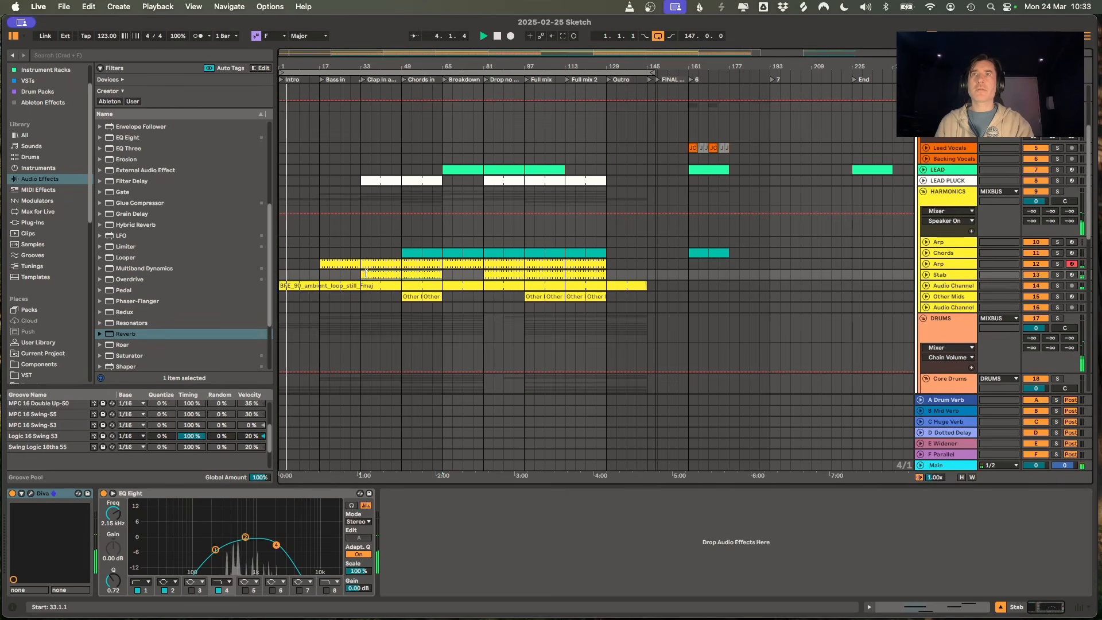
{"action": "left_click", "coordinate": [320, 85]}
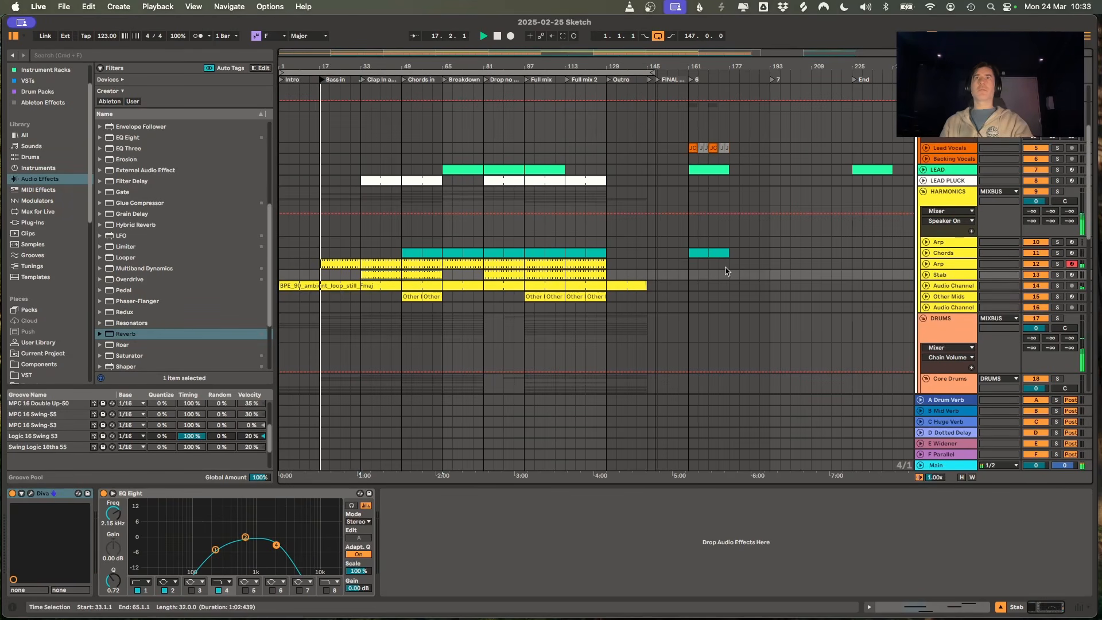
Delete the Top Bass clips from bar 17 to bar 49.
{"action": "scroll", "coordinate": [634, 271], "scroll_direction": "down", "scroll_amount": 15}
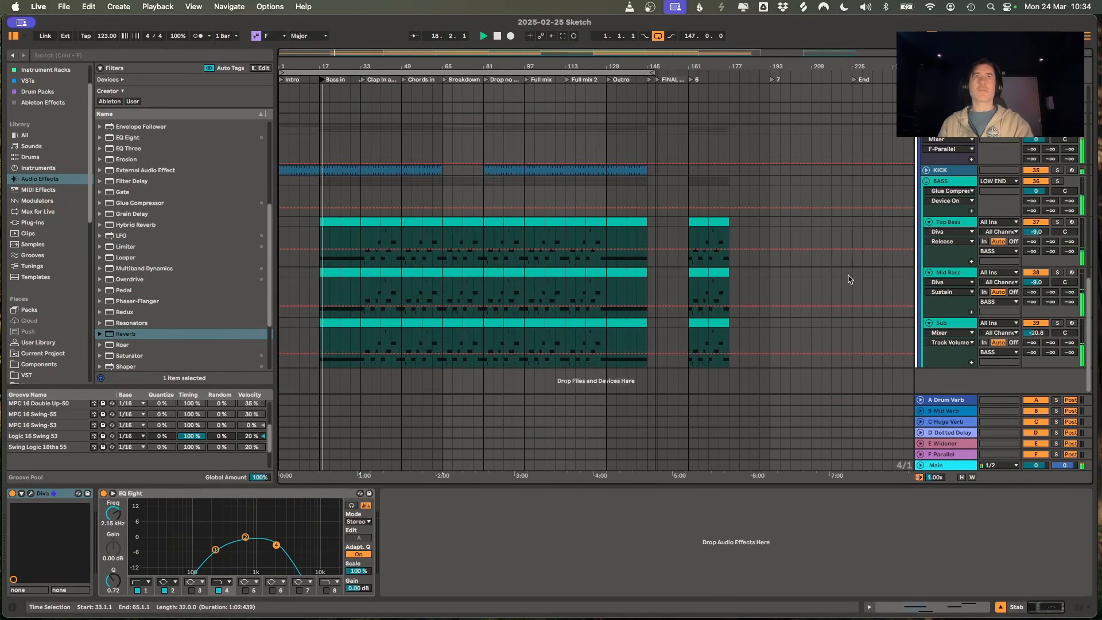
{"action": "left_click", "coordinate": [327, 226]}
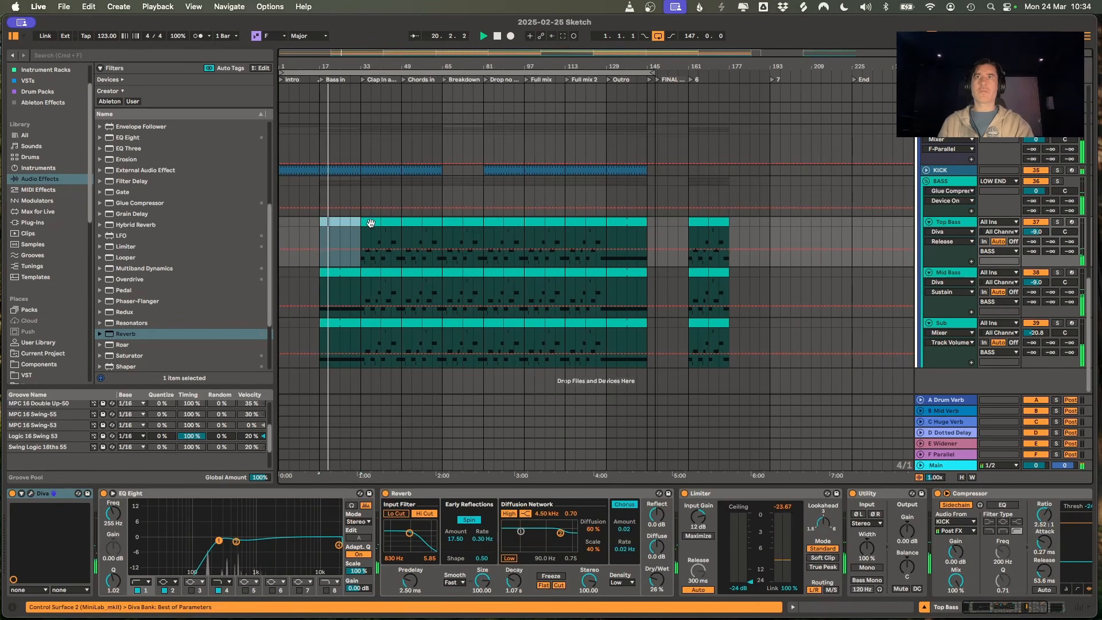
{"action": "left_click_drag", "start_coordinate": [370, 222], "coordinate": [411, 223]}
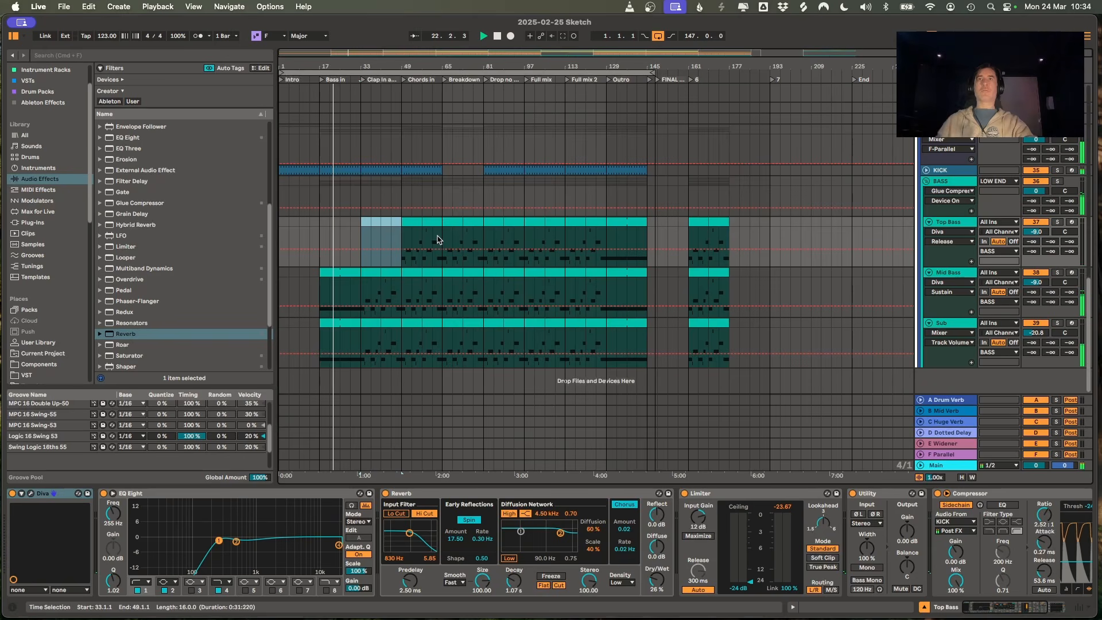
Play through the Clap in and Chords in sections while reviewing the lead and harmonic tracks and the Mid Bass and Sub clips at bar 33.
{"action": "scroll", "coordinate": [445, 216], "scroll_direction": "up", "scroll_amount": 10}
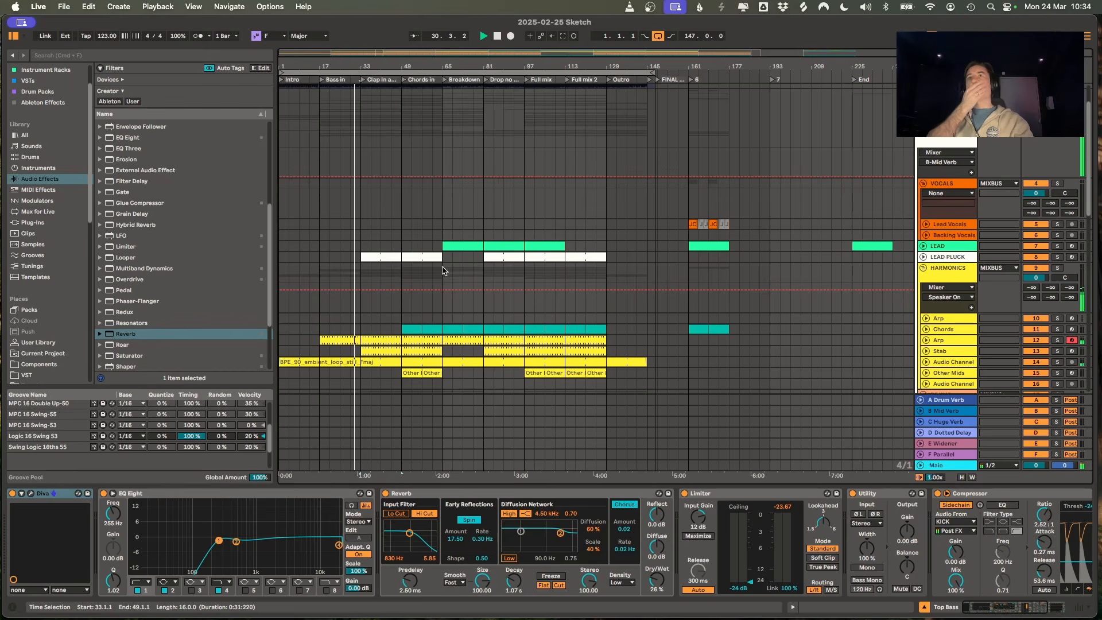
{"action": "scroll", "coordinate": [364, 214], "scroll_direction": "down", "scroll_amount": 2}
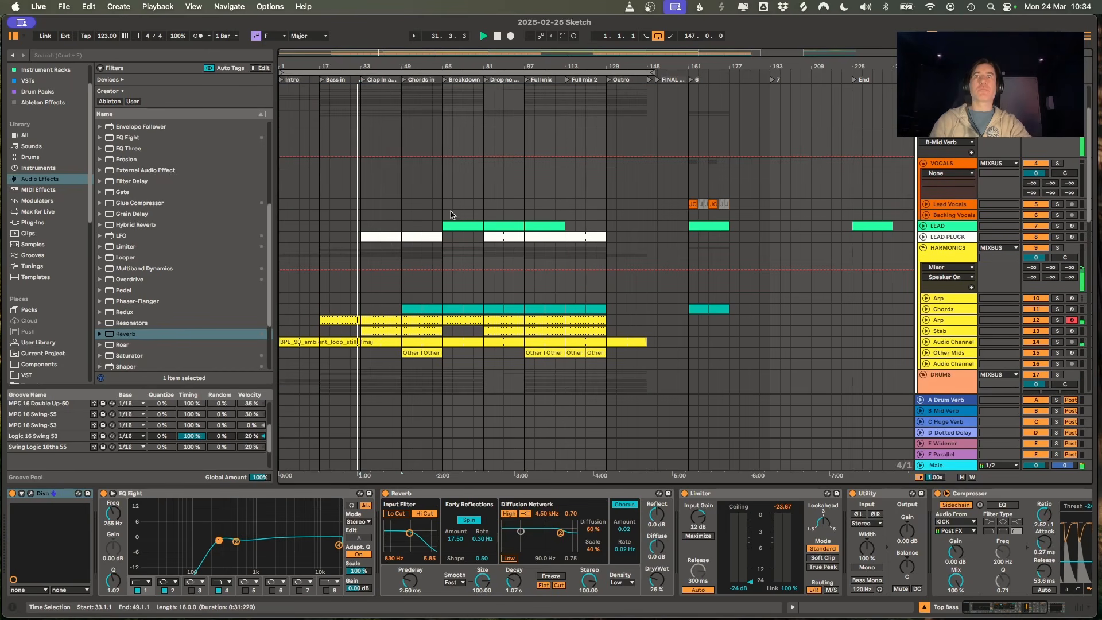
{"action": "scroll", "coordinate": [445, 227], "scroll_direction": "down", "scroll_amount": 2}
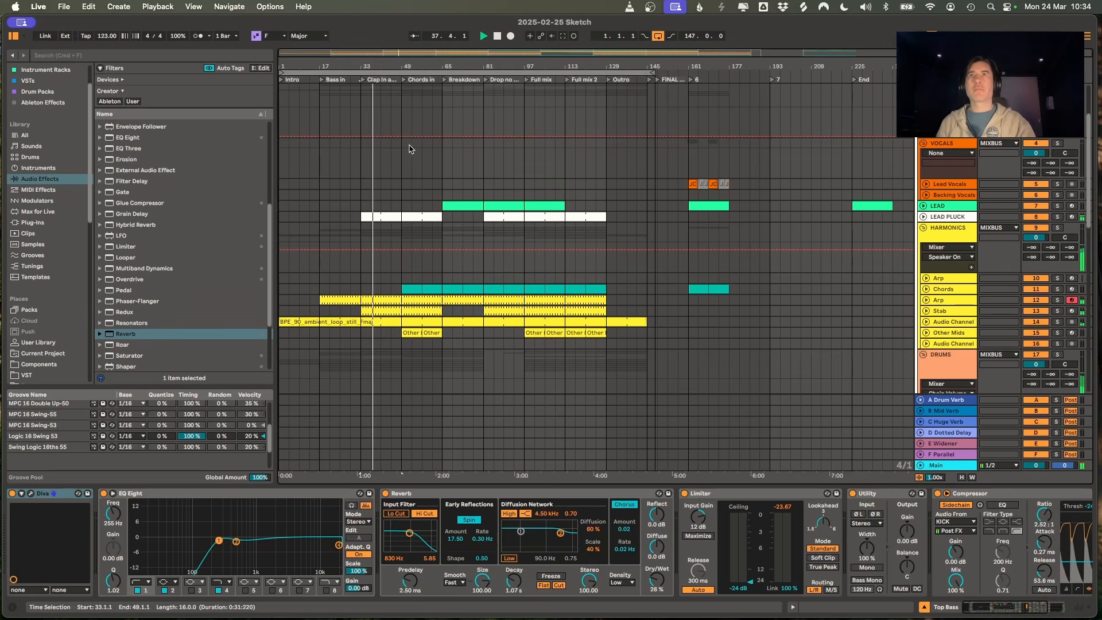
{"action": "scroll", "coordinate": [406, 149], "scroll_direction": "down", "scroll_amount": 15}
{"action": "left_click", "coordinate": [398, 308]}
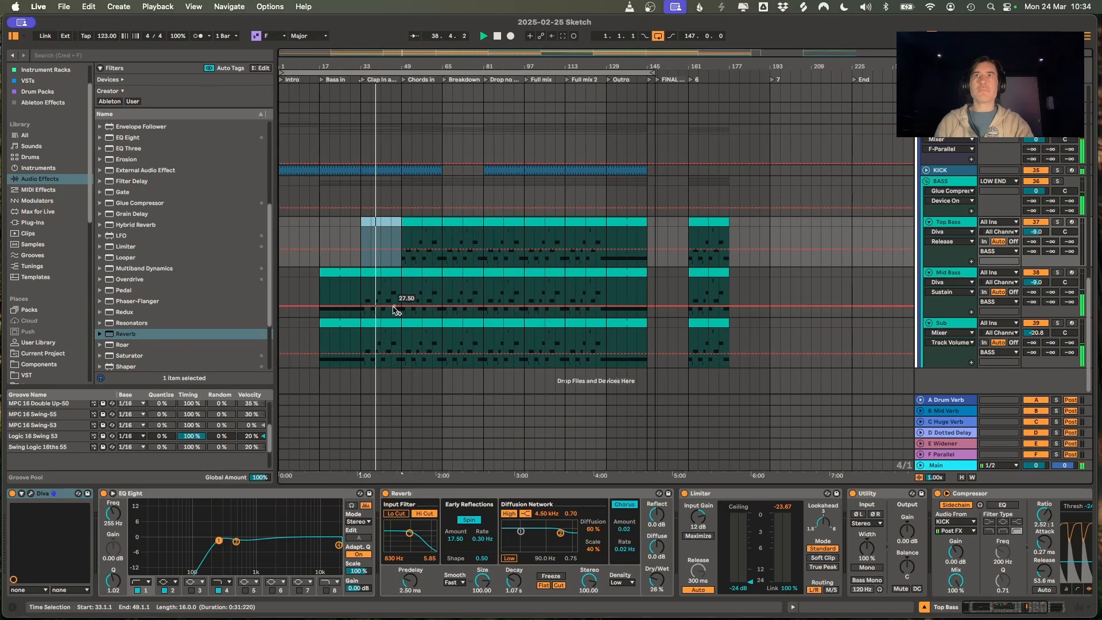
{"action": "left_click", "coordinate": [372, 273]}
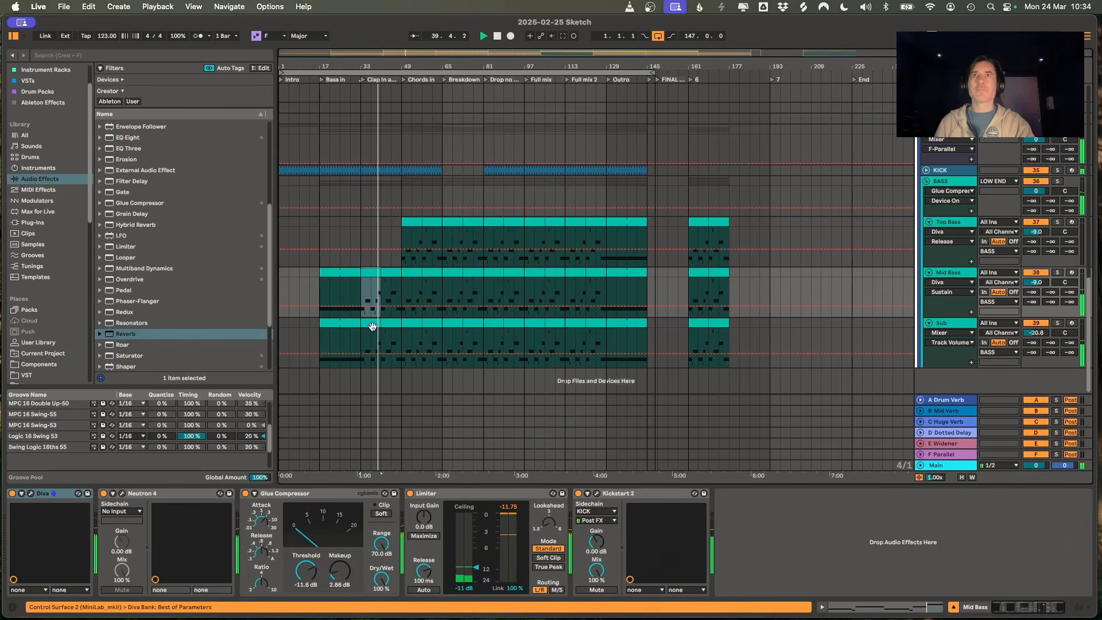
{"action": "left_click", "coordinate": [372, 322], "text": "shift"}
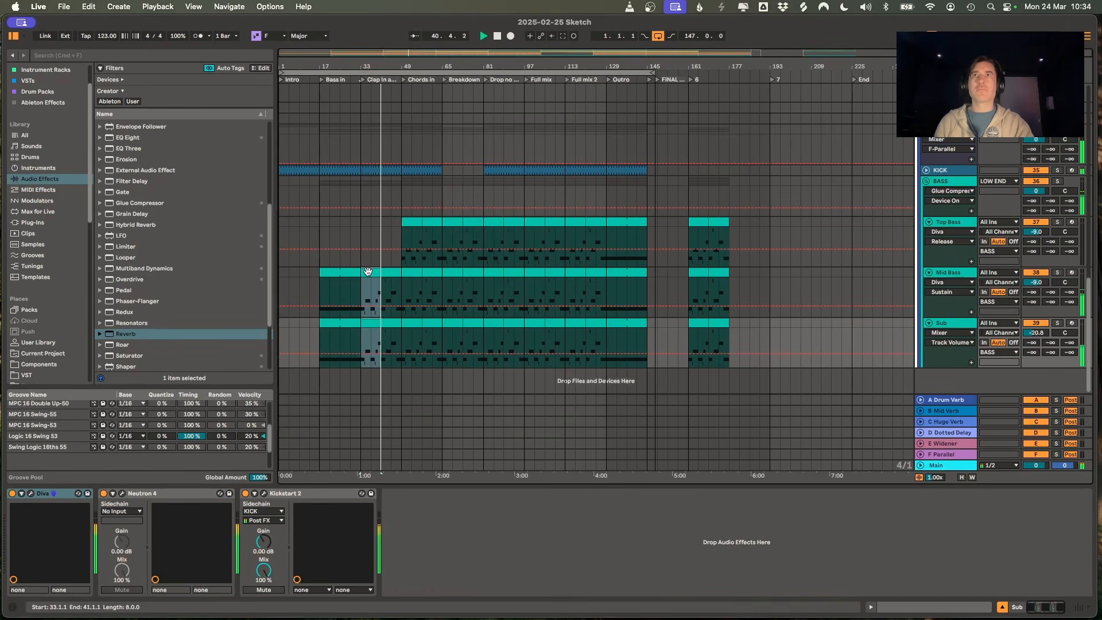
{"action": "left_click", "coordinate": [366, 271]}
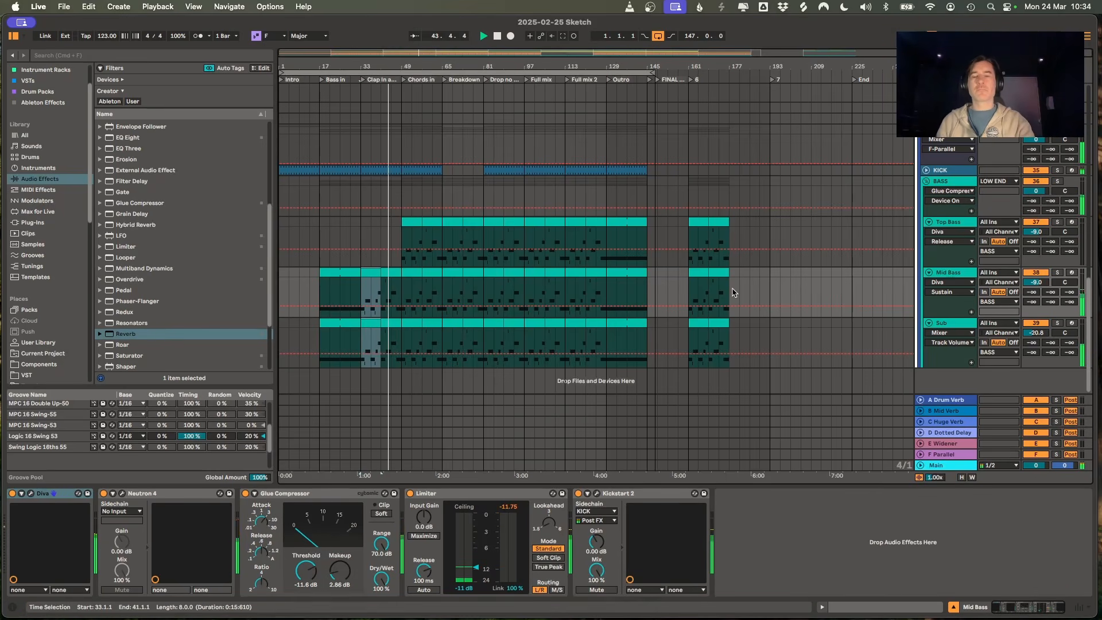
{"action": "scroll", "coordinate": [547, 287], "scroll_direction": "up", "scroll_amount": 10}
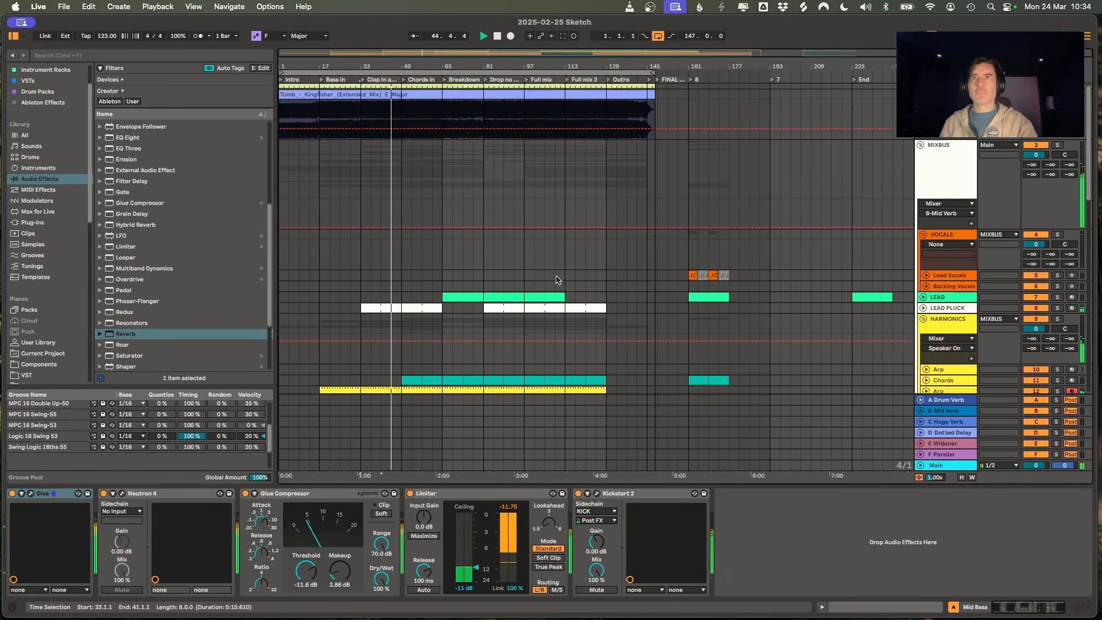
{"action": "scroll", "coordinate": [556, 280], "scroll_direction": "down", "scroll_amount": 5}
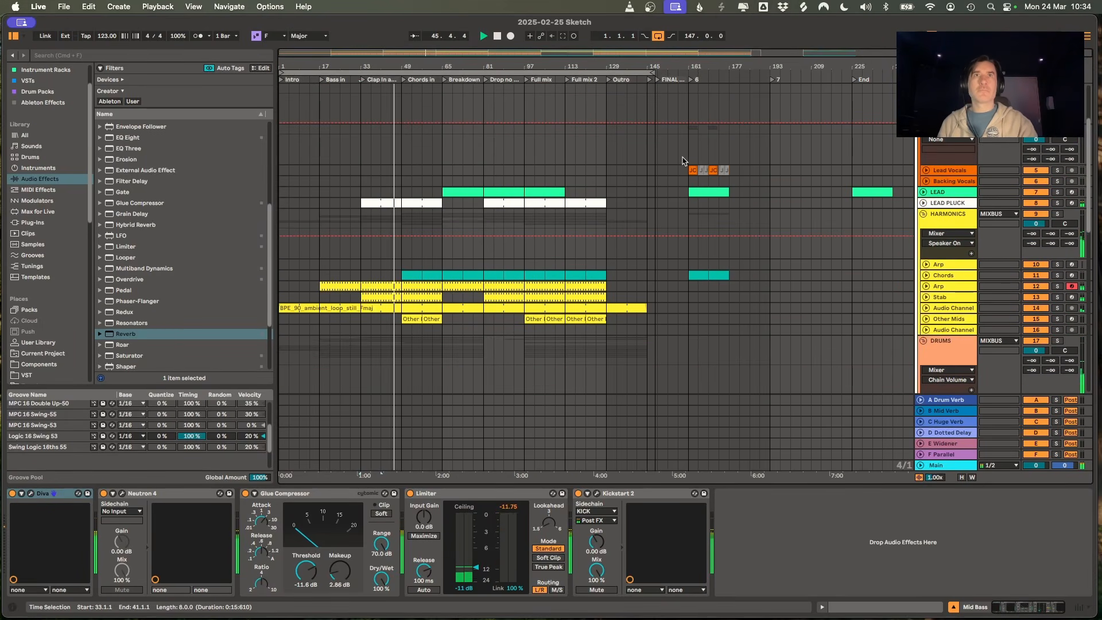
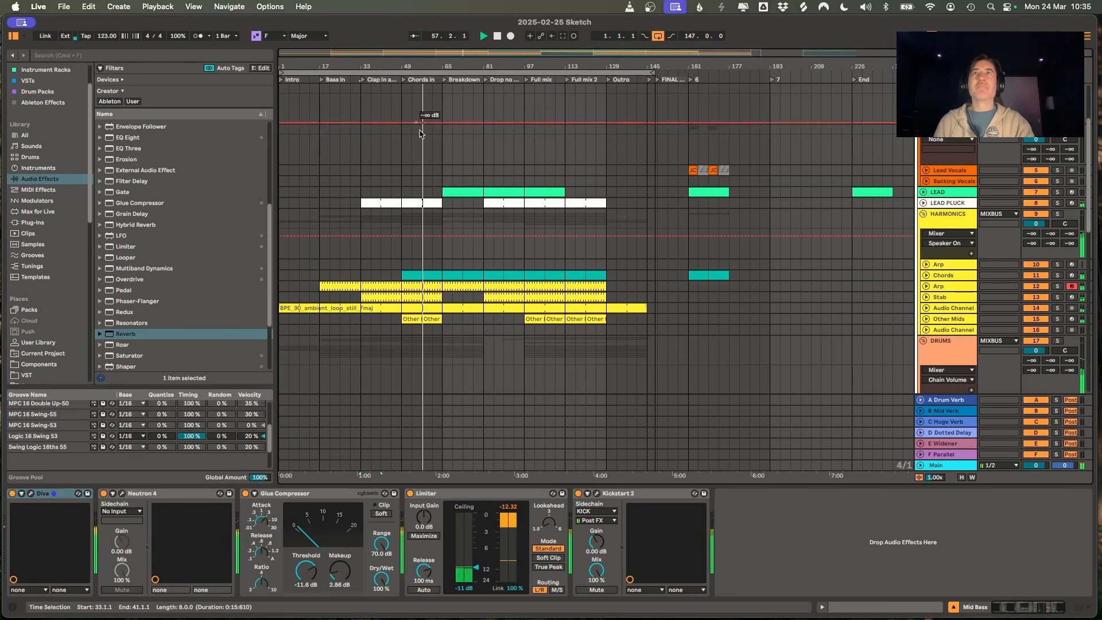
Extend the start of the LEAD clip at the Breakdown back to 64.3.1 and unfold the LEAD track.
{"action": "left_click", "coordinate": [579, 205]}
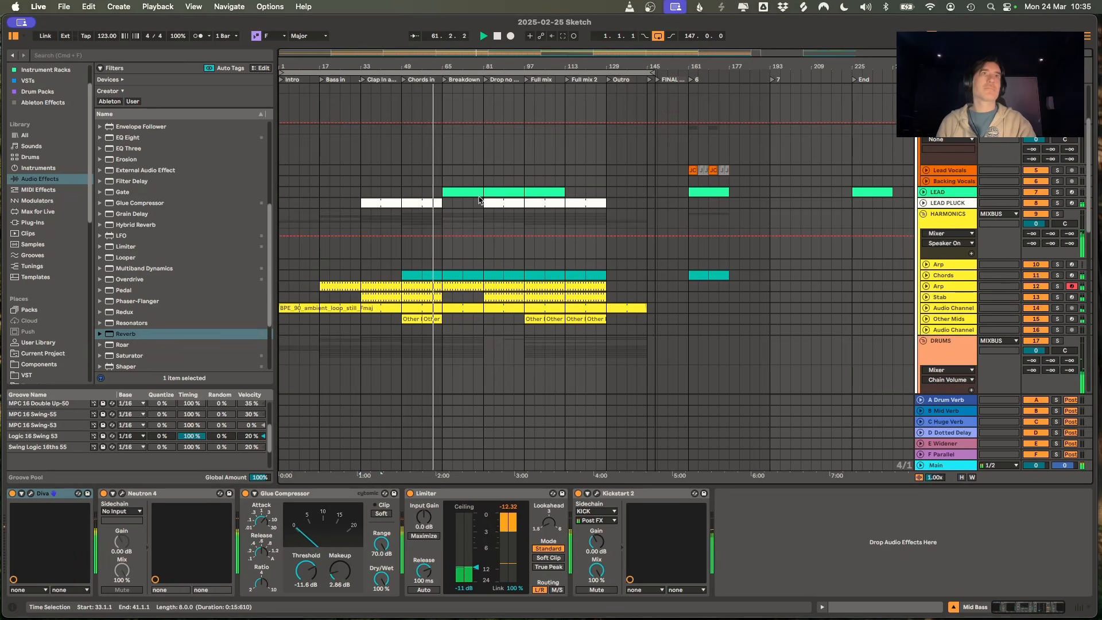
{"action": "left_click", "coordinate": [510, 192]}
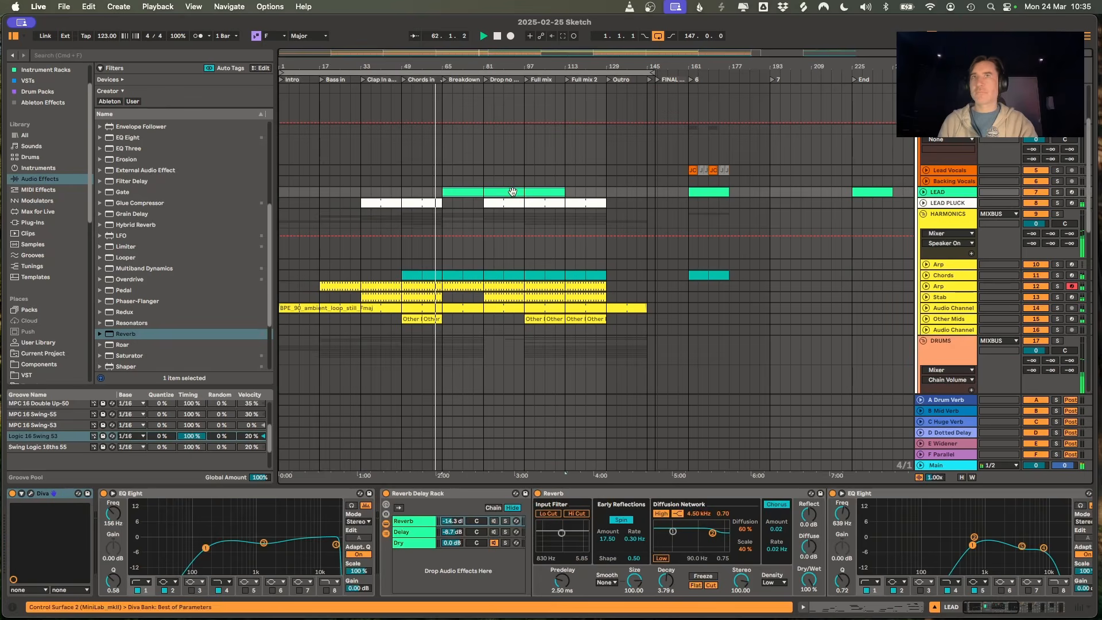
{"action": "left_click", "coordinate": [450, 205]}
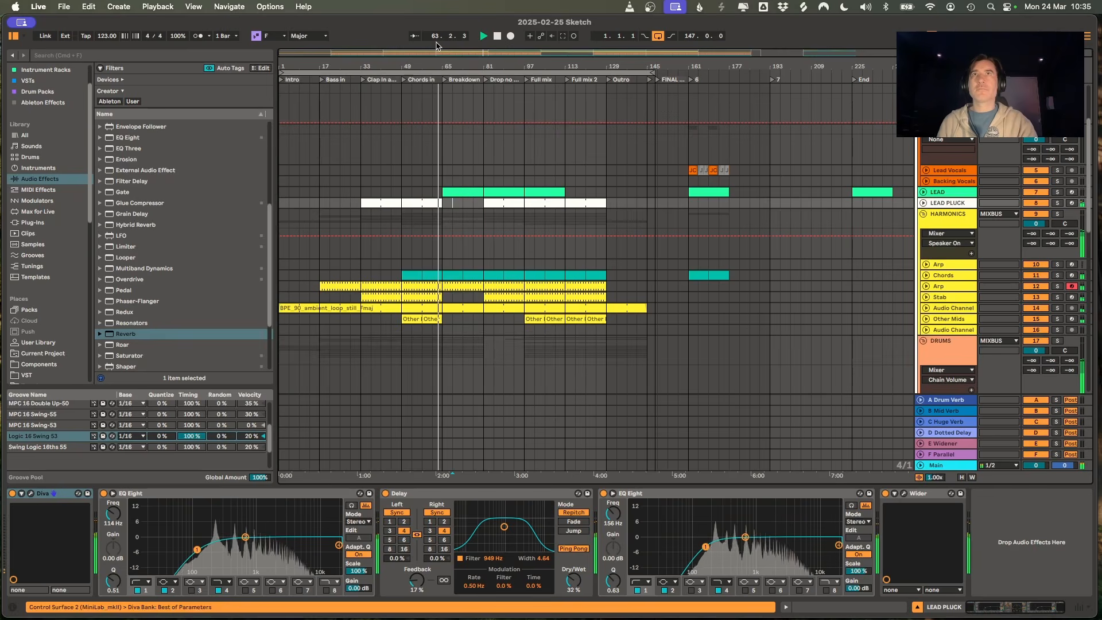
{"action": "key", "text": "plus"}
{"action": "key", "text": "plus"}
{"action": "left_click", "coordinate": [562, 191]}
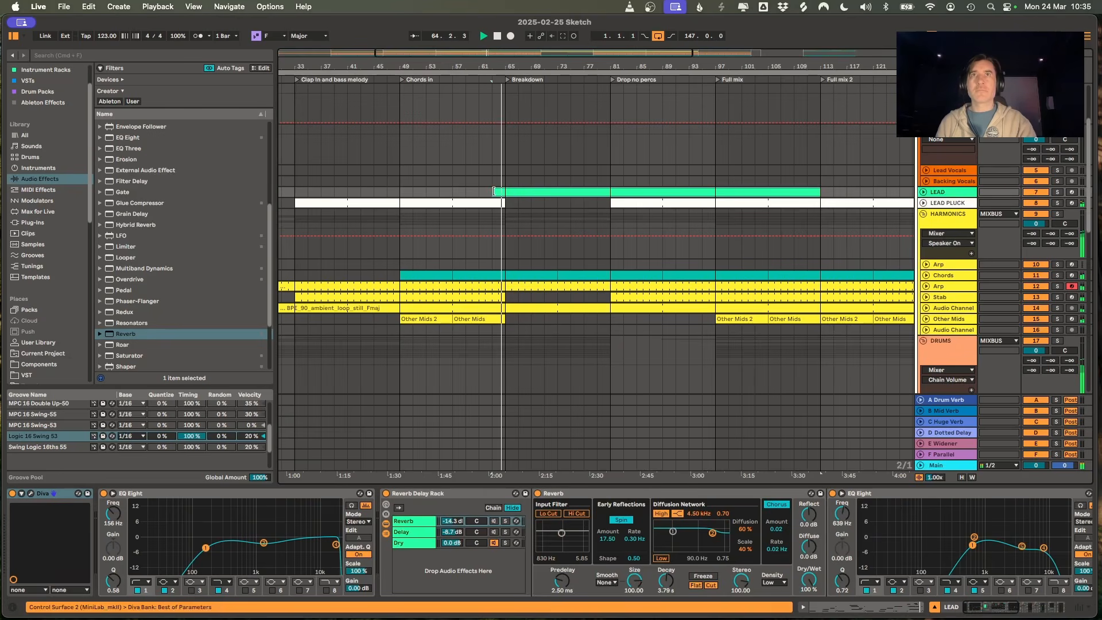
{"action": "key", "text": "u"}
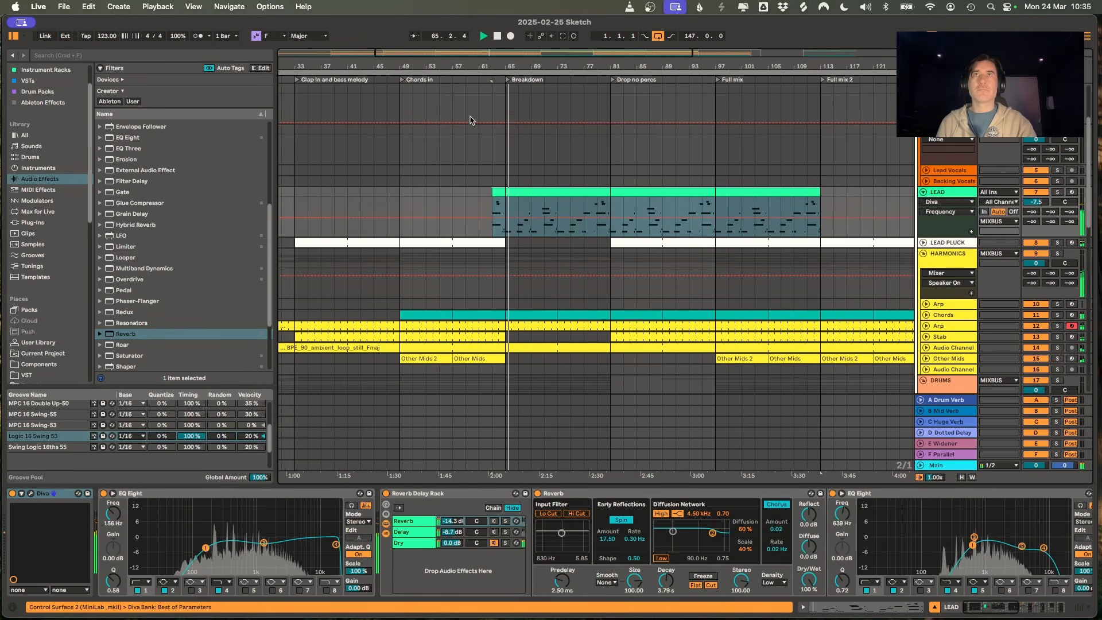
{"action": "left_click_drag", "start_coordinate": [453, 51], "coordinate": [602, 191]}
{"action": "key", "text": "w"}
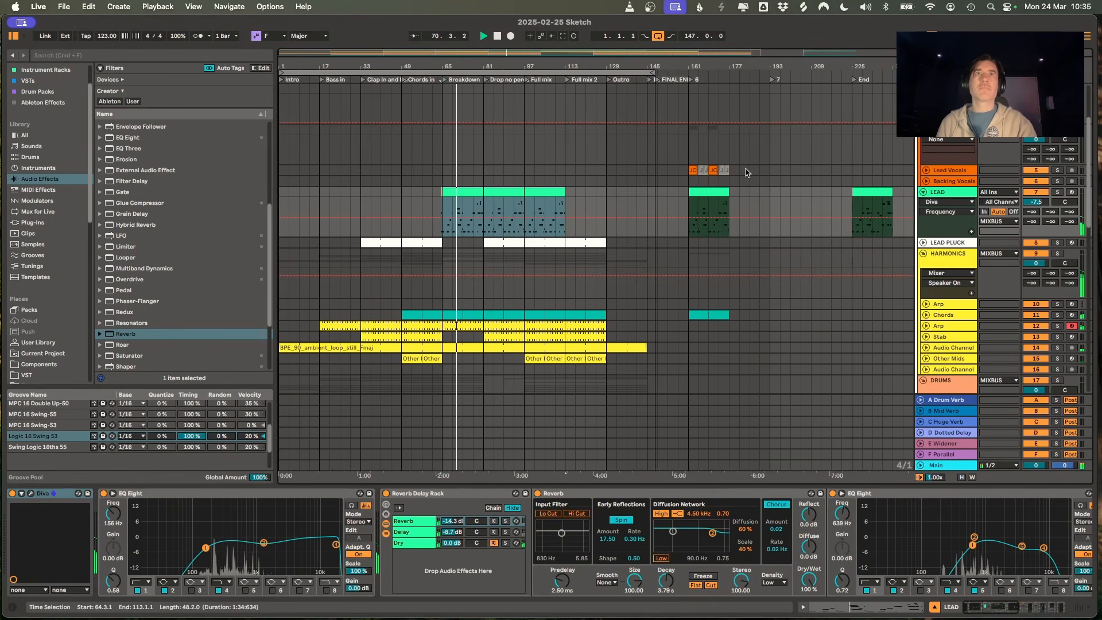
Delete the Top Bass clip in the Breakdown section from bar 65 to bar 81.
{"action": "scroll", "coordinate": [693, 290], "scroll_direction": "down", "scroll_amount": 1}
{"action": "scroll", "coordinate": [693, 290], "scroll_direction": "down", "scroll_amount": 10}
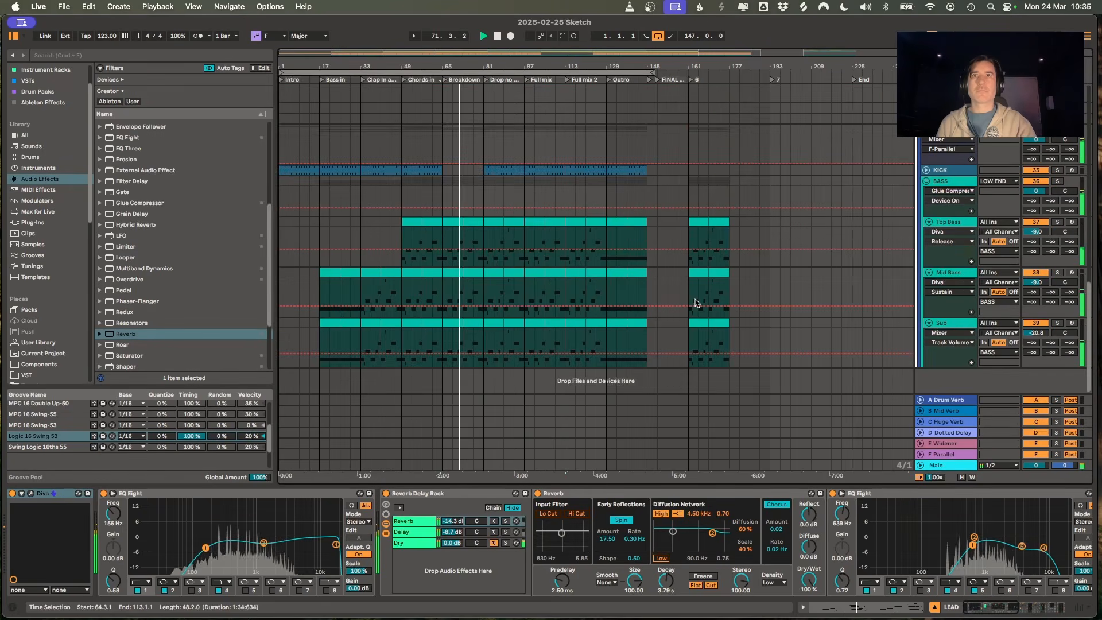
{"action": "left_click", "coordinate": [459, 224]}
{"action": "left_click_drag", "start_coordinate": [459, 223], "coordinate": [484, 223]}
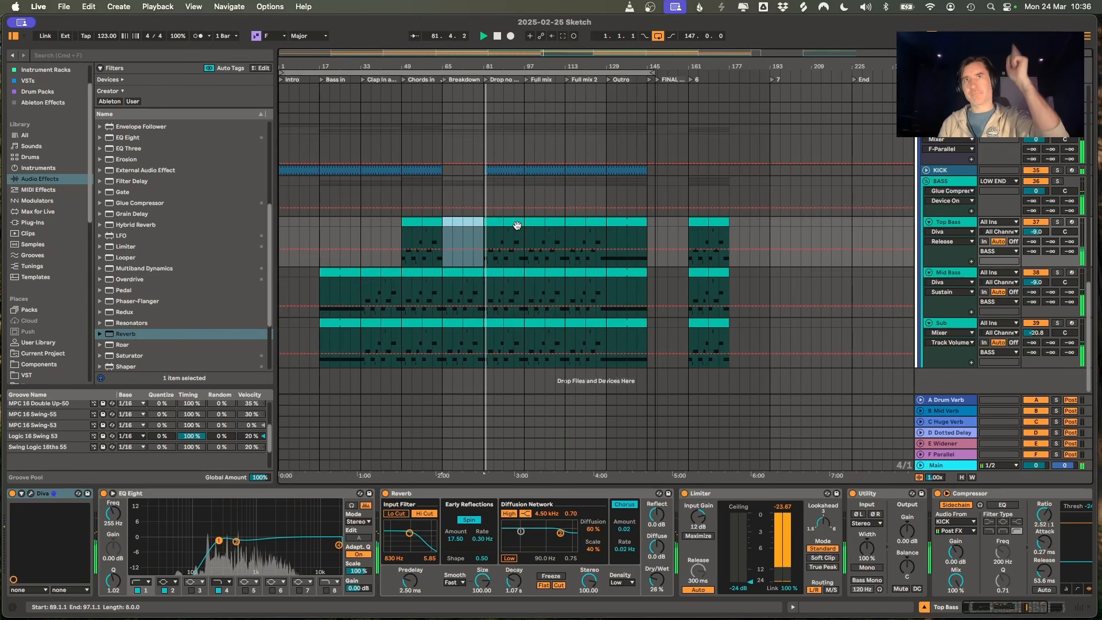
{"action": "scroll", "coordinate": [517, 225], "scroll_direction": "up", "scroll_amount": 15}
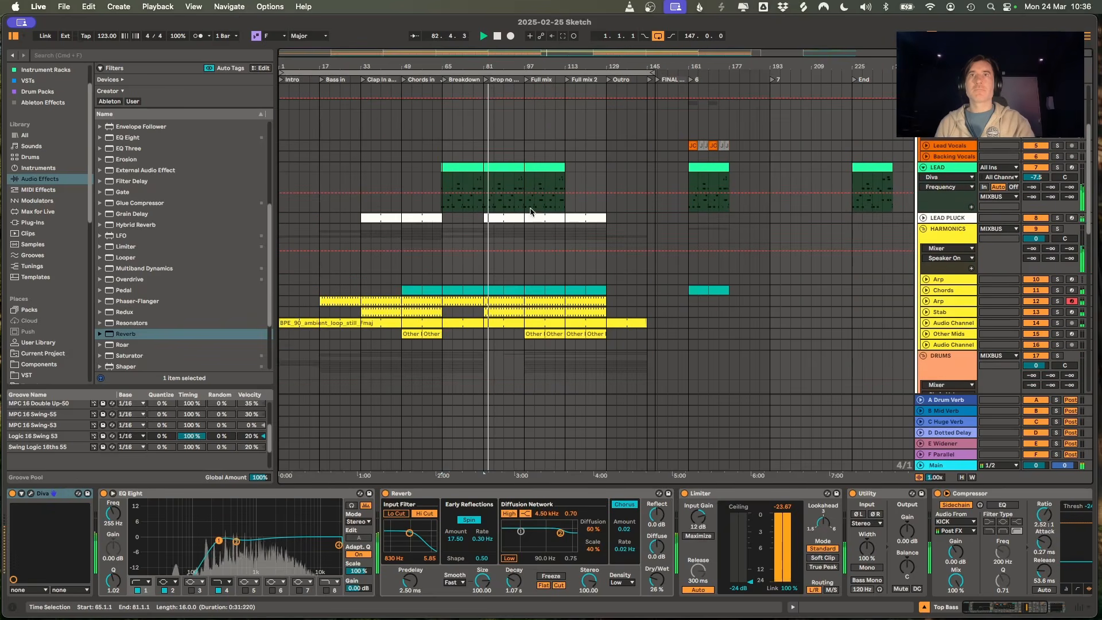
Extend the start of the second LEAD PLUCK clip back to bar 65 to fill the Breakdown section.
{"action": "left_click", "coordinate": [490, 220]}
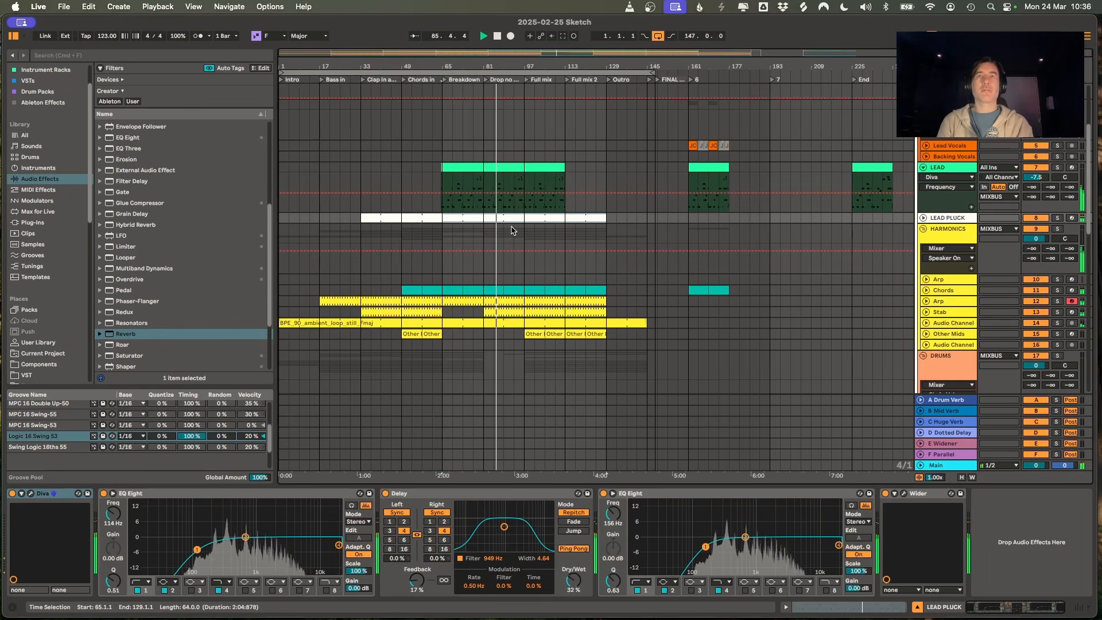
Delete the Top Bass clip between bar 81 and bar 97, before the Full mix section.
{"action": "scroll", "coordinate": [511, 232], "scroll_direction": "down", "scroll_amount": 15}
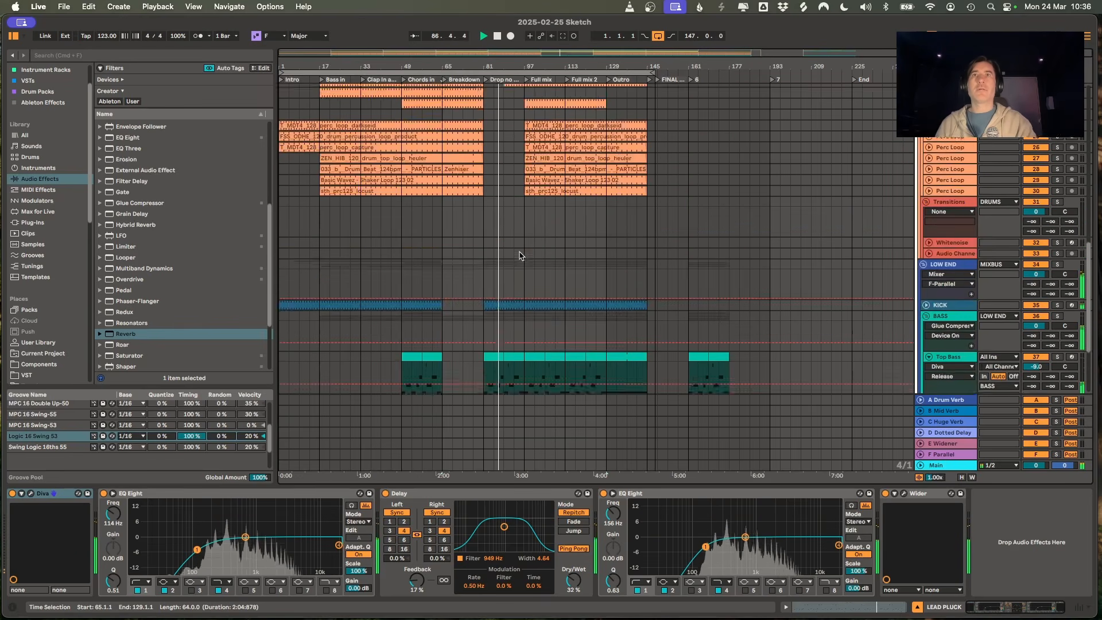
{"action": "mouse_move", "coordinate": [502, 240]}
{"action": "left_mouse_down"}
{"action": "mouse_move", "coordinate": [543, 231]}
{"action": "mouse_move", "coordinate": [489, 227]}
{"action": "left_mouse_up"}
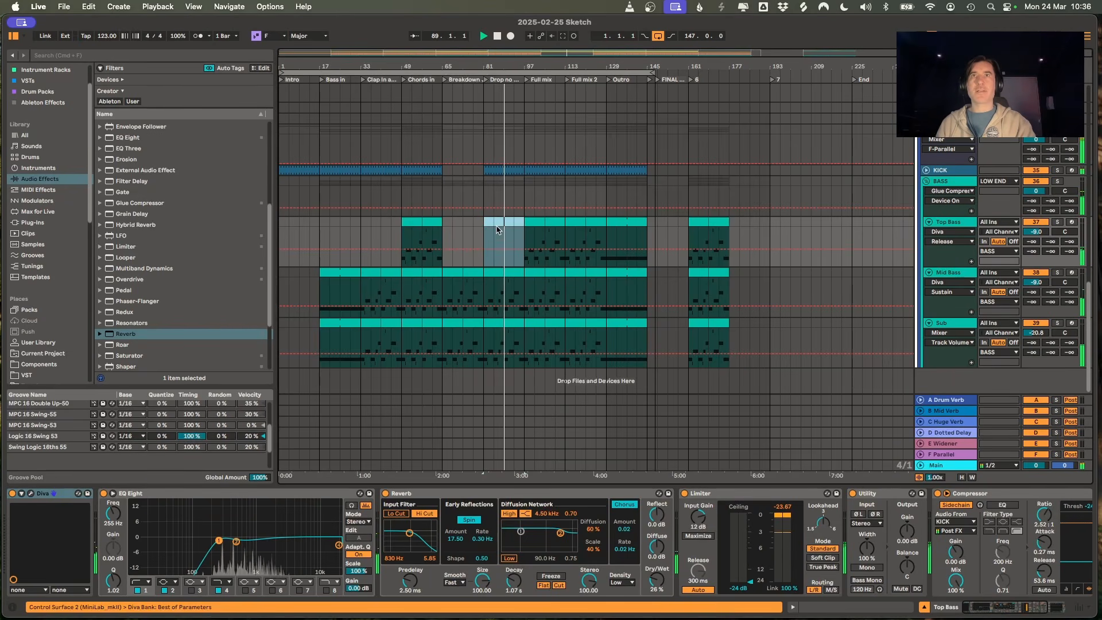
{"action": "key", "text": "Delete"}
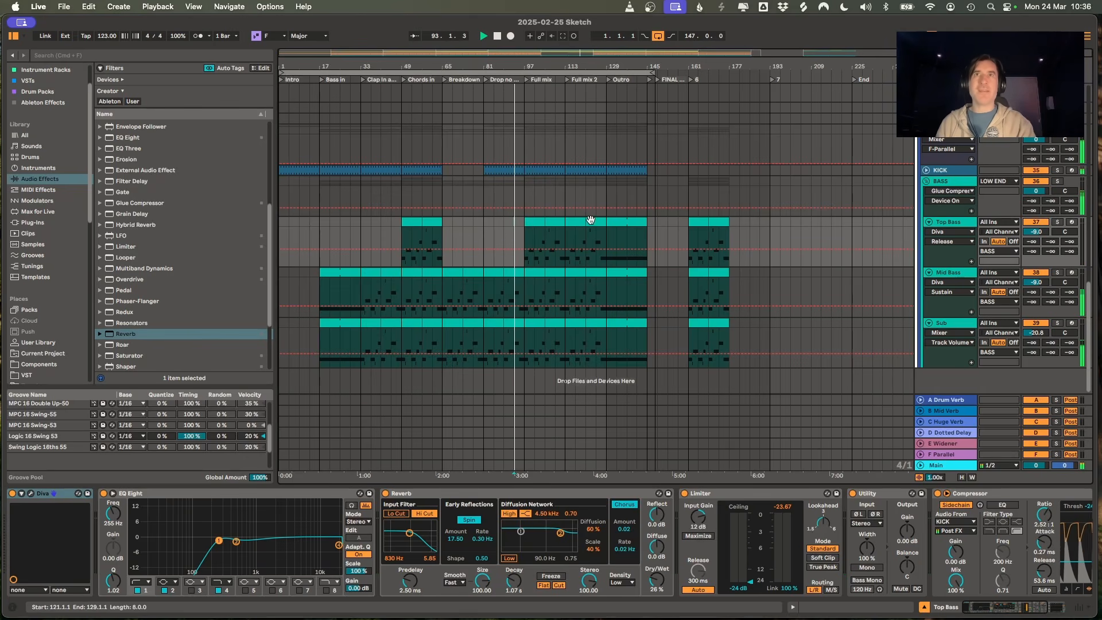
Extend the end of the LEAD clip through the Full mix 2 section to bar 129.
{"action": "scroll", "coordinate": [591, 220], "scroll_direction": "up", "scroll_amount": 15}
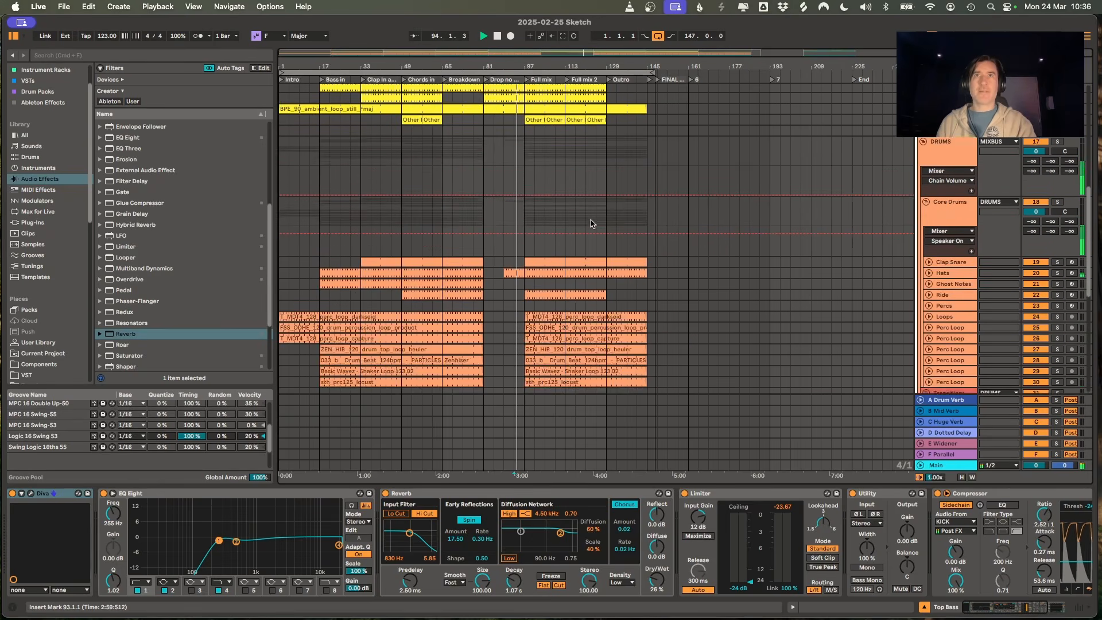
{"action": "scroll", "coordinate": [591, 223], "scroll_direction": "up", "scroll_amount": 3}
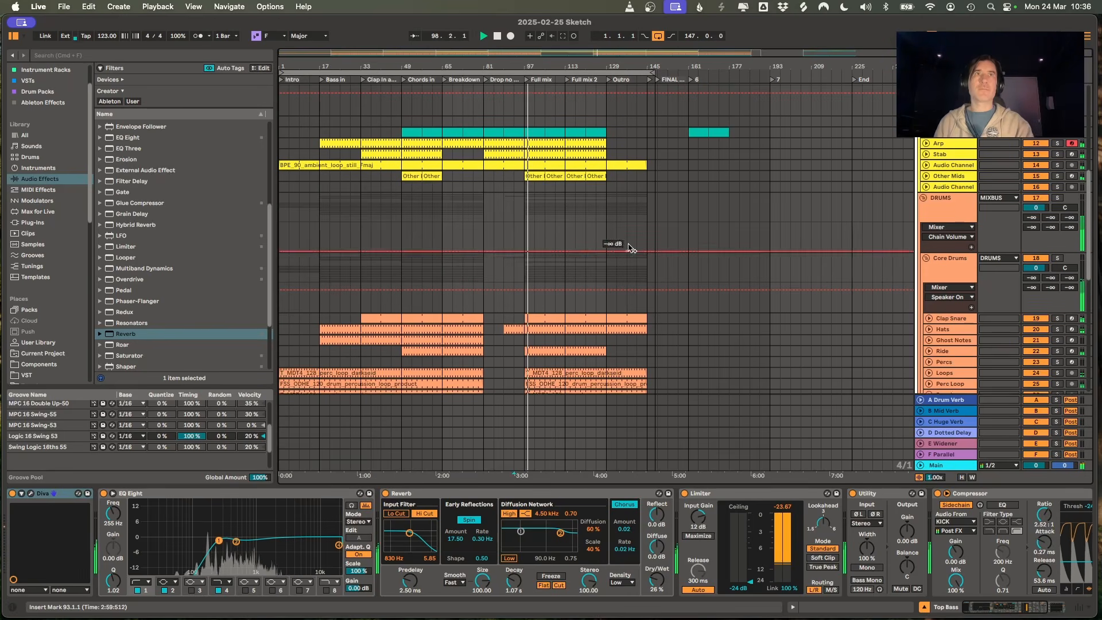
{"action": "scroll", "coordinate": [591, 224], "scroll_direction": "up", "scroll_amount": 5}
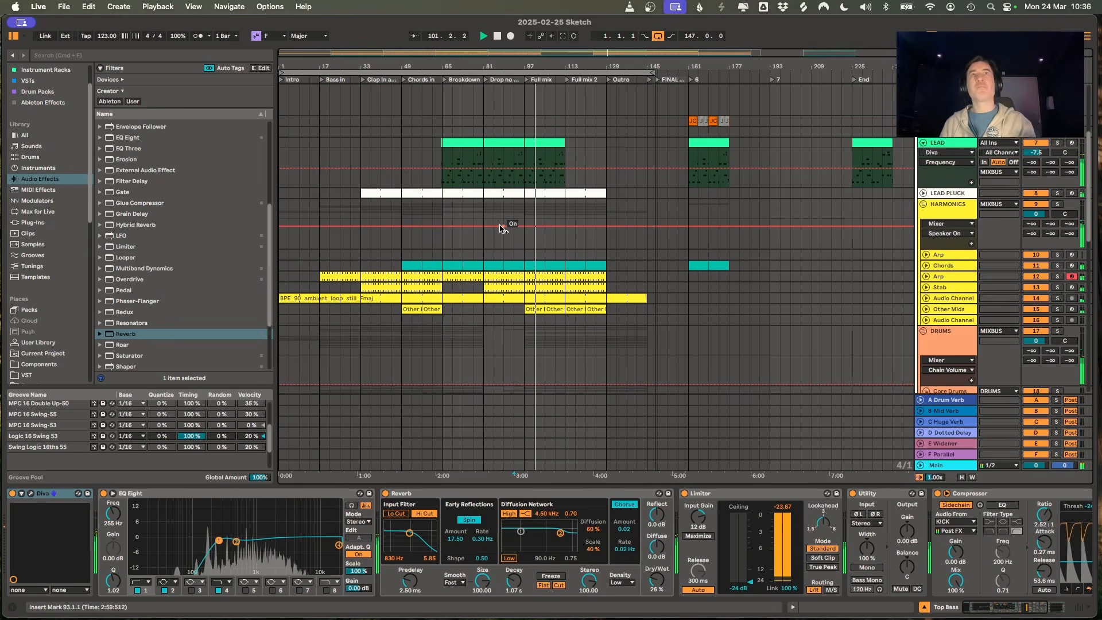
{"action": "scroll", "coordinate": [503, 224], "scroll_direction": "up", "scroll_amount": 2}
{"action": "left_click", "coordinate": [547, 168]}
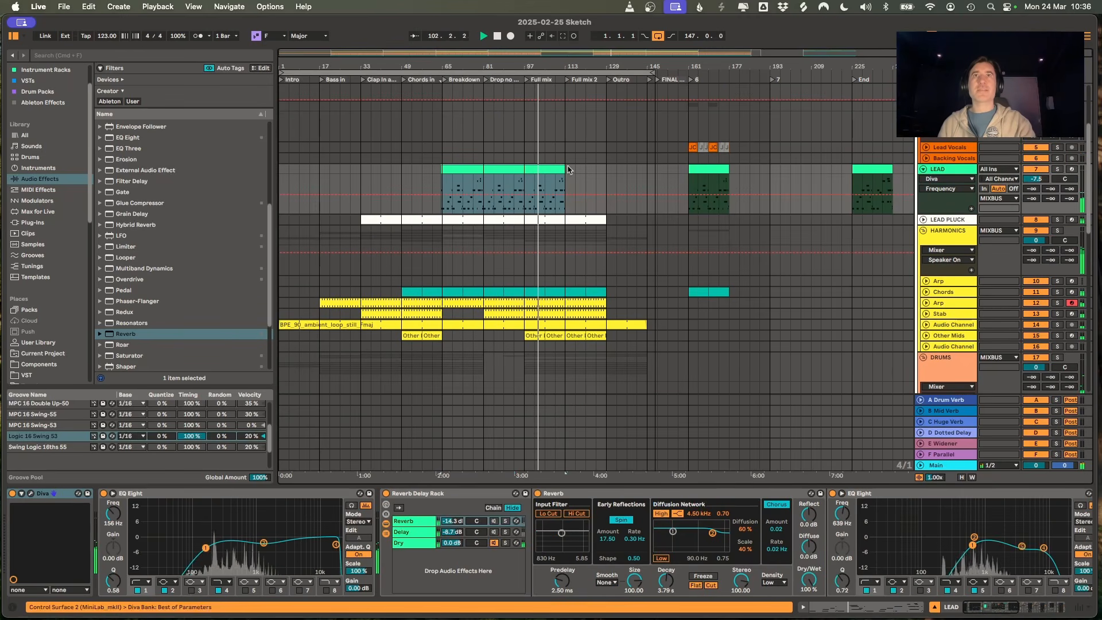
{"action": "left_click_drag", "start_coordinate": [561, 165], "coordinate": [603, 163]}
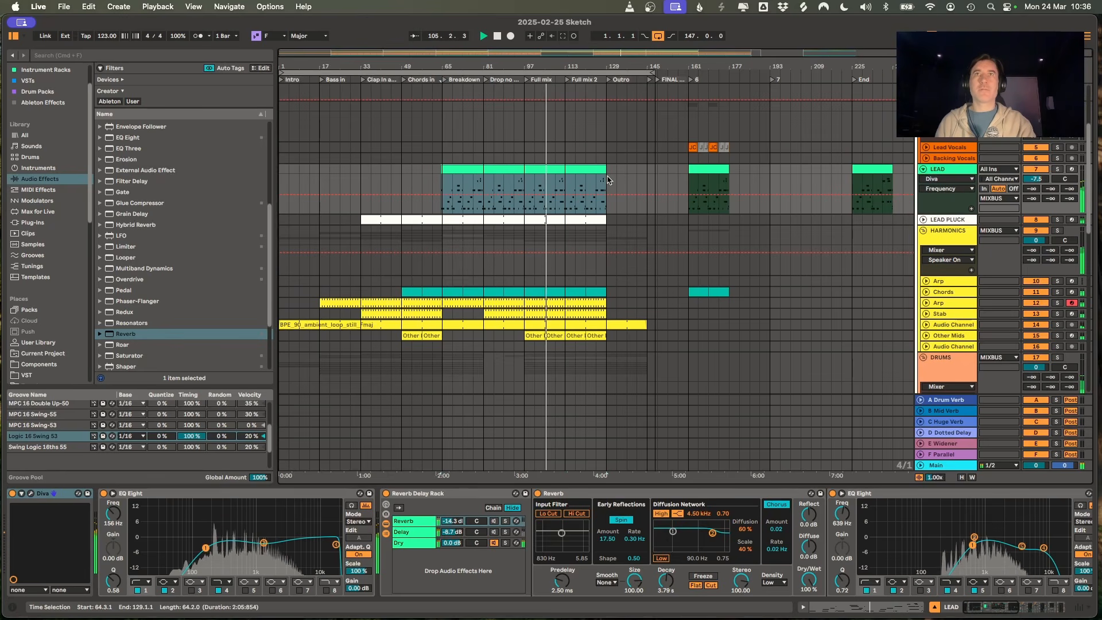
Rename the Other Mids track in the HARMONICS group as Spacey Synth.
{"action": "scroll", "coordinate": [610, 219], "scroll_direction": "down", "scroll_amount": 3}
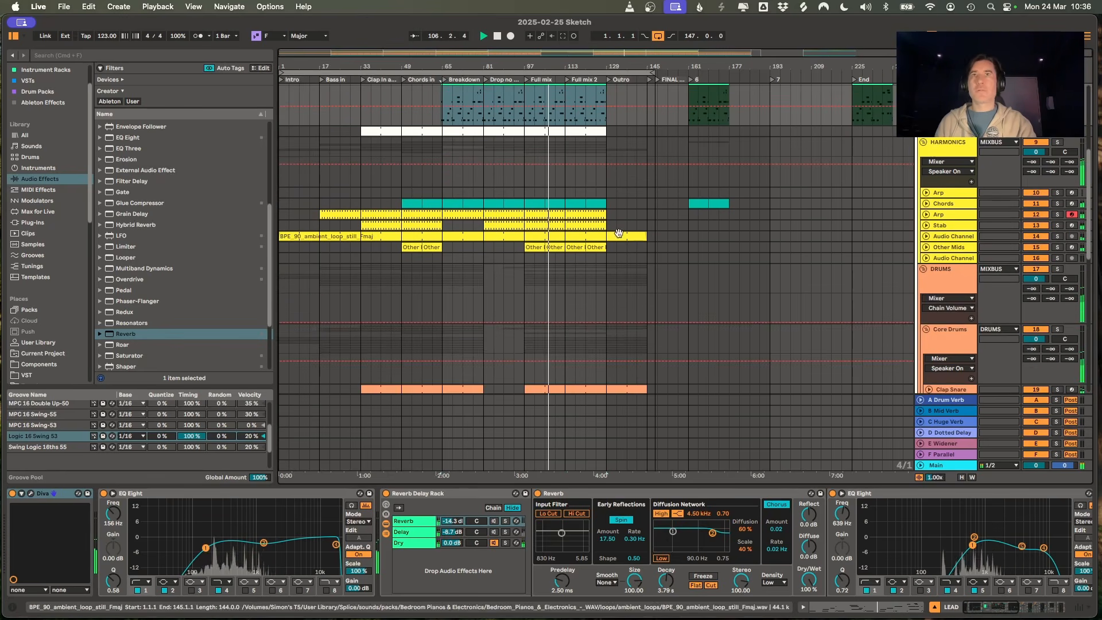
{"action": "left_click", "coordinate": [532, 247]}
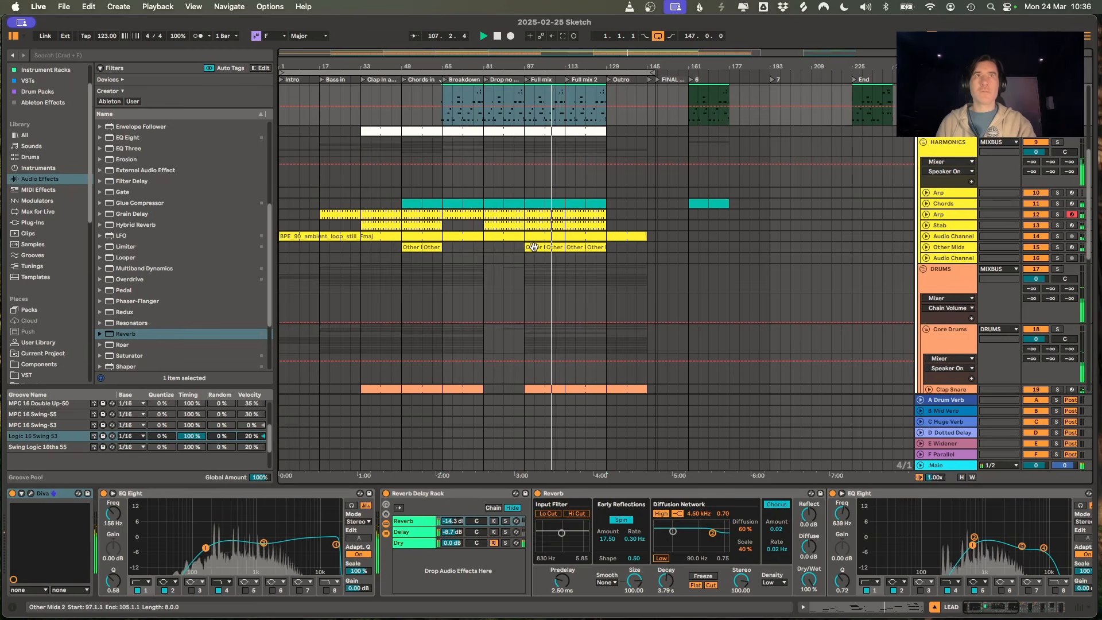
{"action": "left_click", "coordinate": [958, 249]}
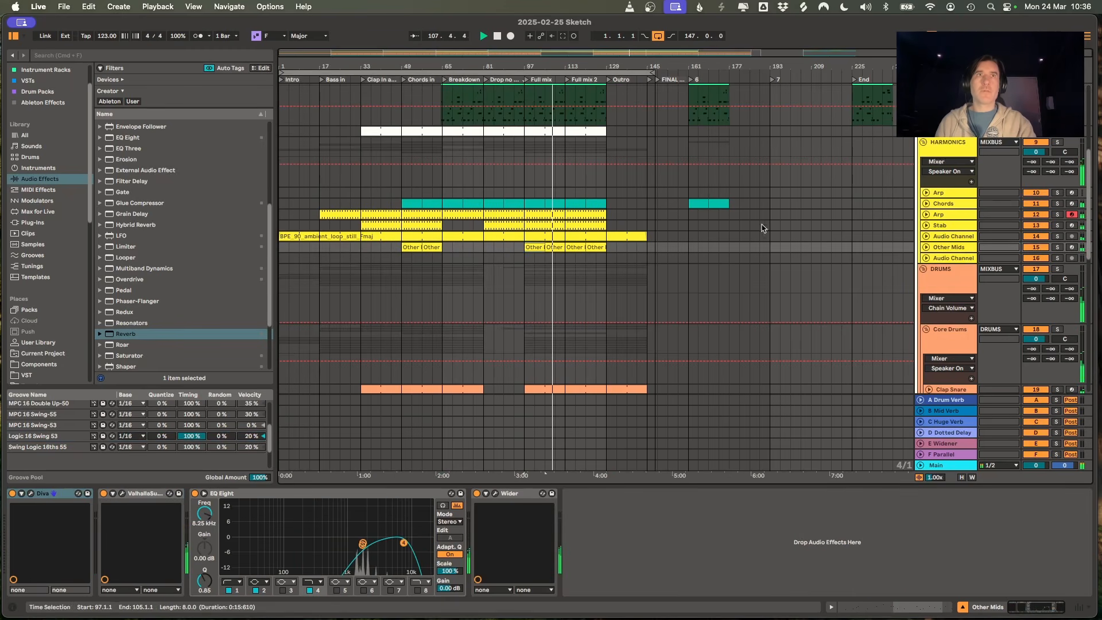
{"action": "right_click", "coordinate": [948, 247]}
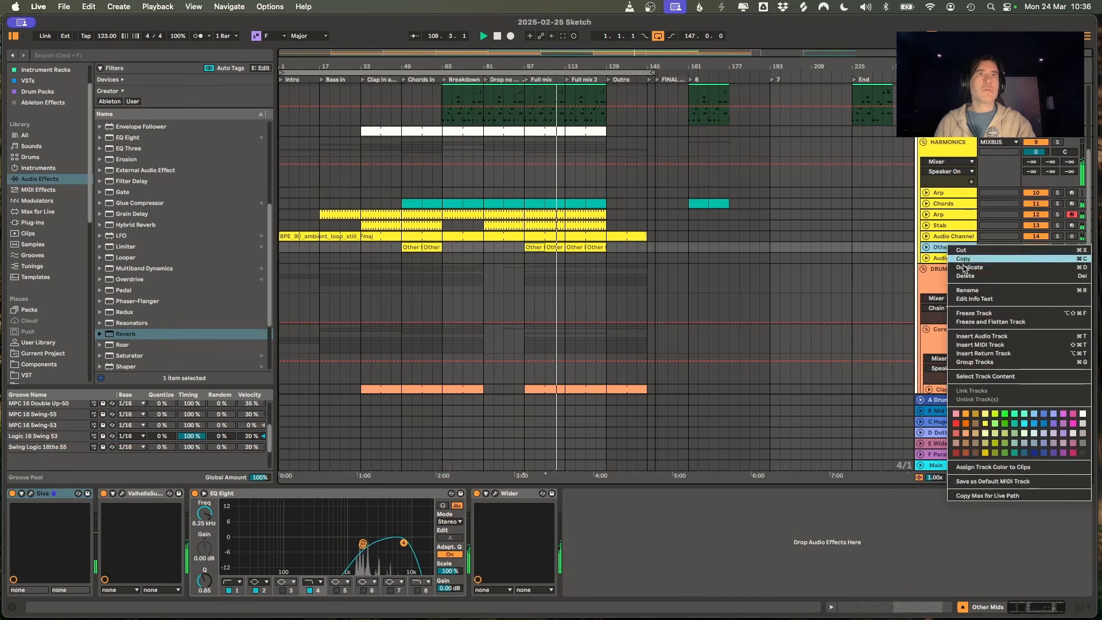
{"action": "left_click", "coordinate": [973, 292]}
{"action": "type", "text": "Spacey"}
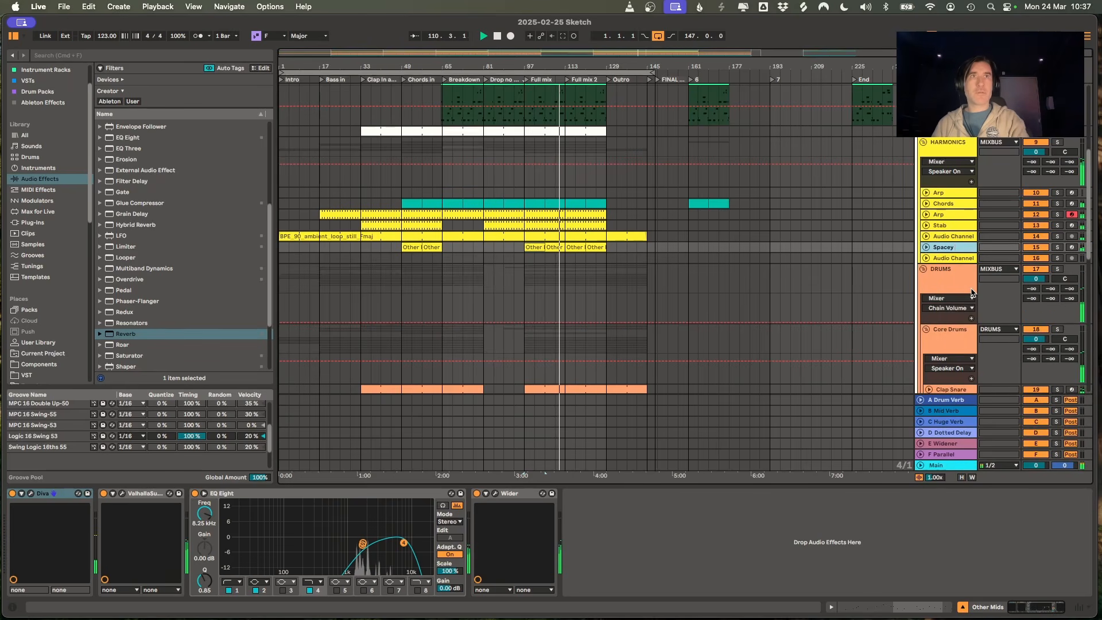
{"action": "type", "text": " Su"}
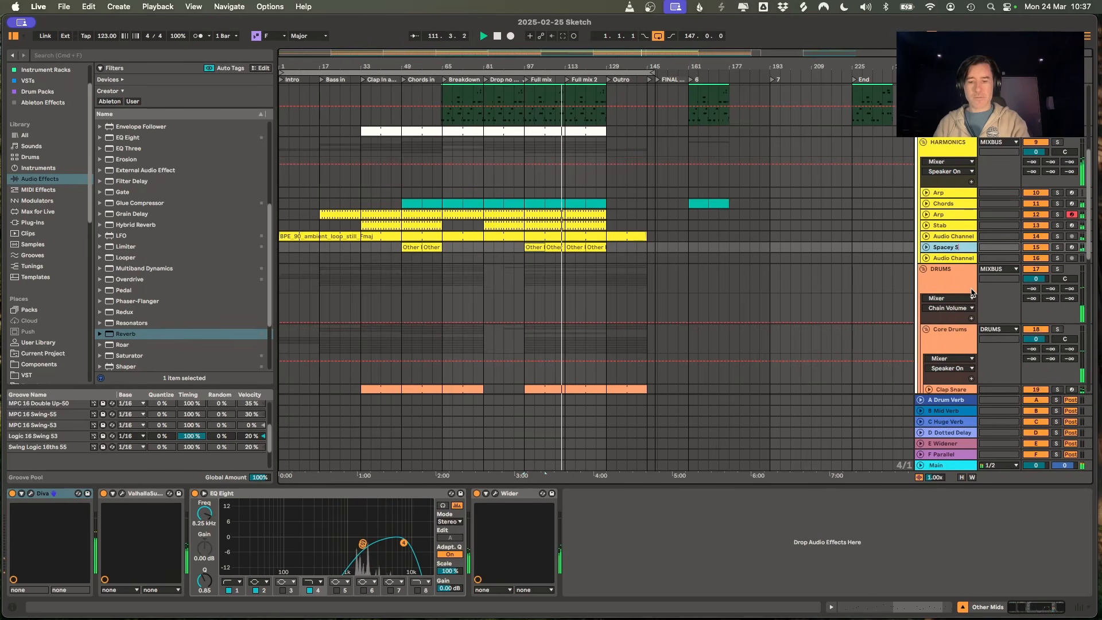
{"action": "key", "text": "Return"}
Review the harmonic, drum and bass tracks during Full mix 2, and select the Top Bass clip in the Outro from bar 129 to 145.
{"action": "scroll", "coordinate": [714, 277], "scroll_direction": "up", "scroll_amount": 4}
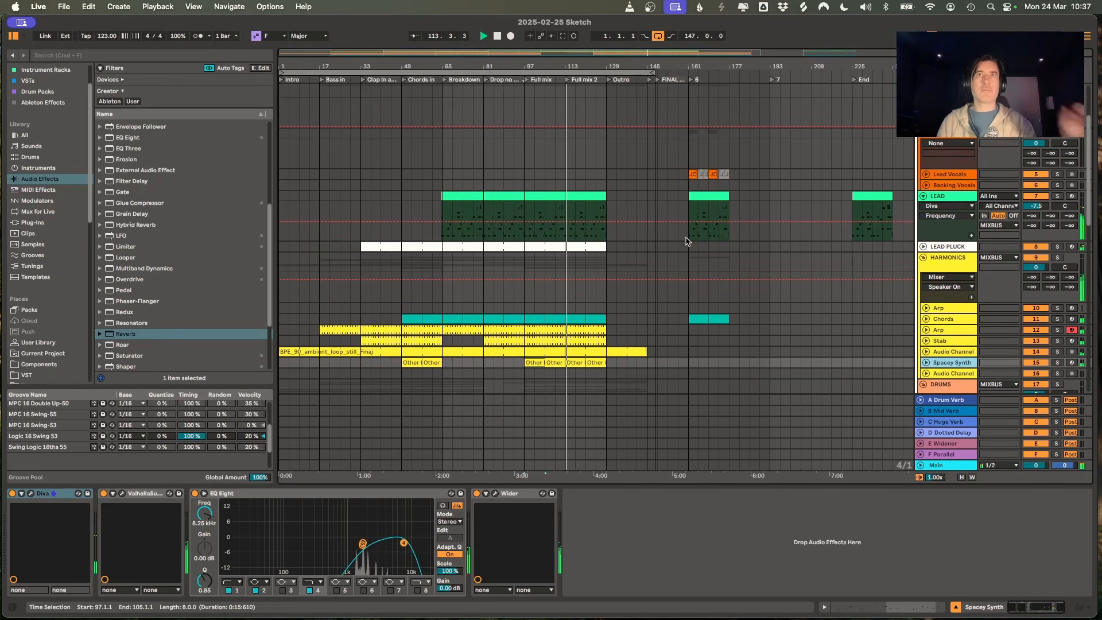
{"action": "scroll", "coordinate": [628, 317], "scroll_direction": "down", "scroll_amount": 5}
{"action": "scroll", "coordinate": [613, 272], "scroll_direction": "up", "scroll_amount": 3}
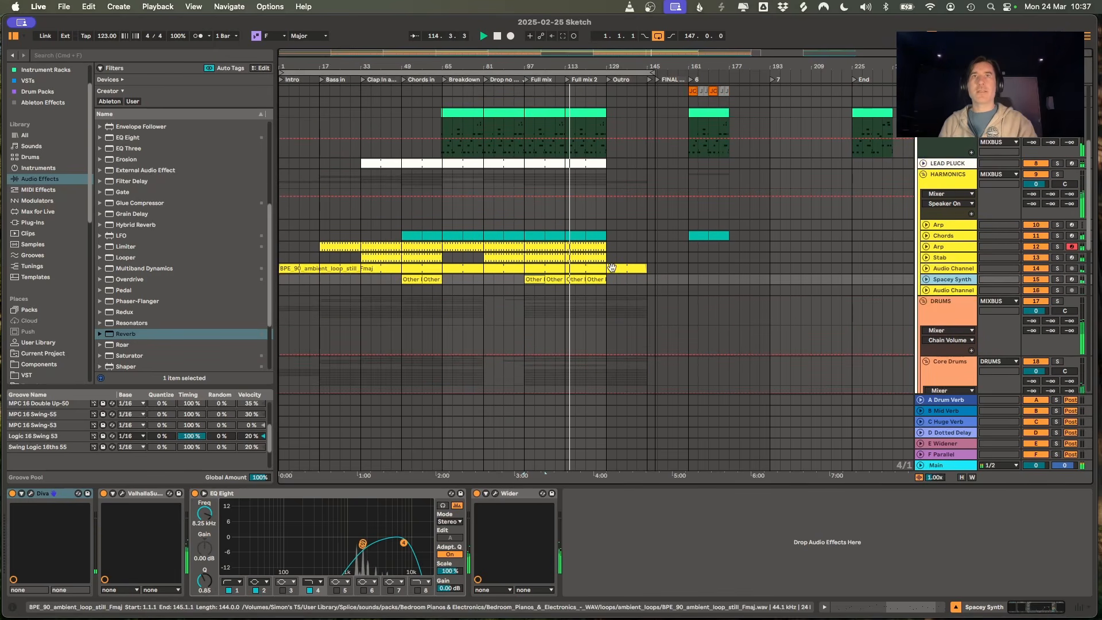
{"action": "scroll", "coordinate": [603, 274], "scroll_direction": "down", "scroll_amount": 6}
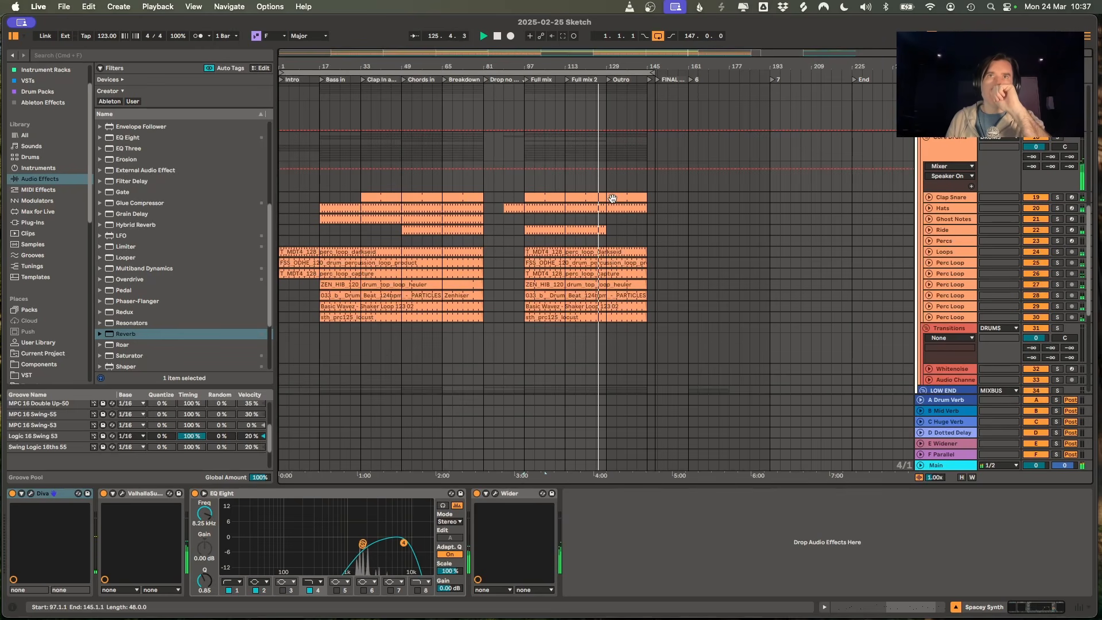
{"action": "scroll", "coordinate": [659, 221], "scroll_direction": "down", "scroll_amount": 6}
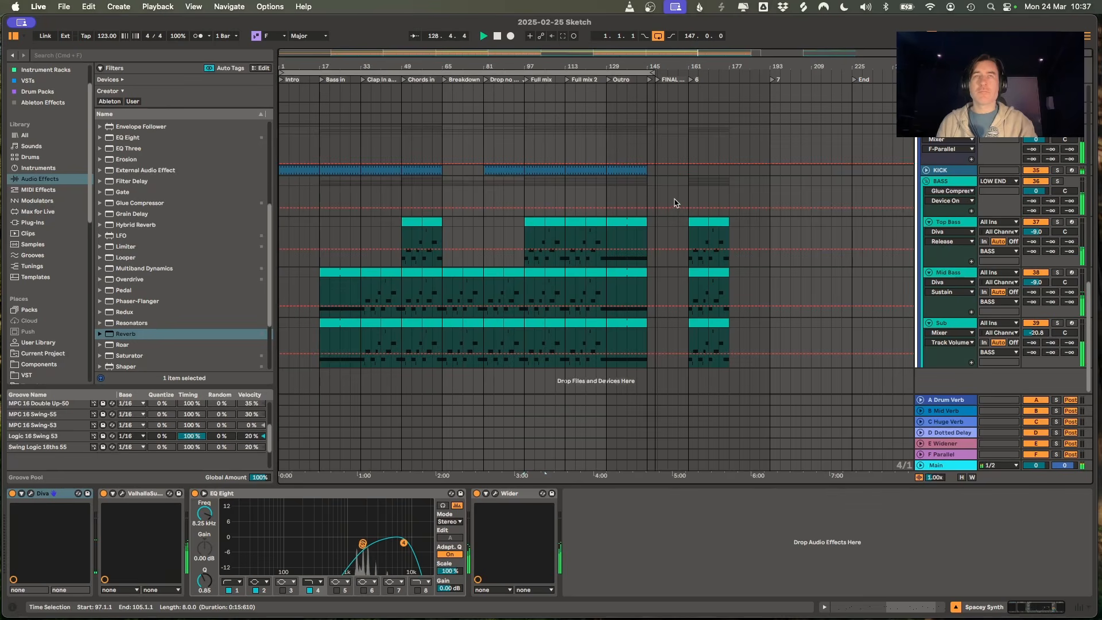
{"action": "left_click", "coordinate": [641, 221]}
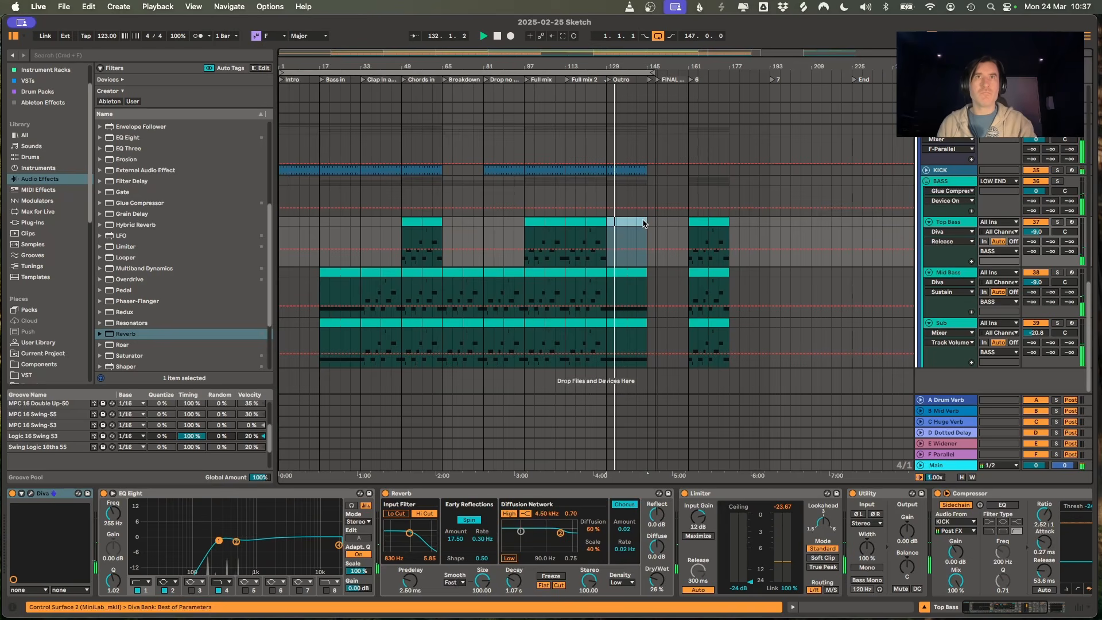
Extend the end of the LEAD PLUCK clip through the Outro to bar 145.
{"action": "scroll", "coordinate": [643, 224], "scroll_direction": "up", "scroll_amount": 15}
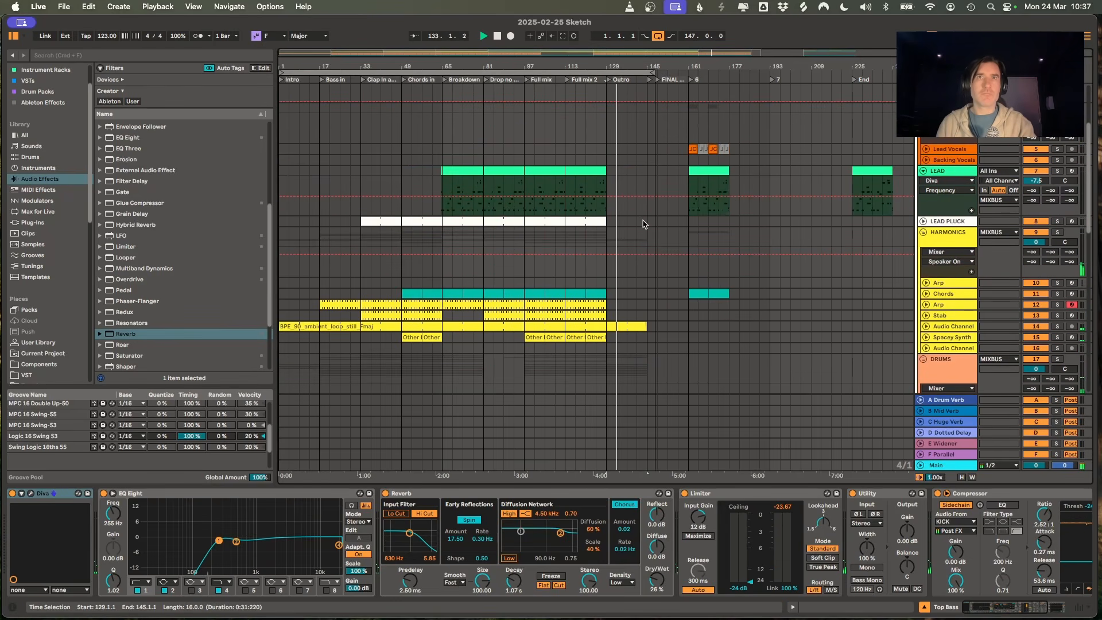
{"action": "left_click_drag", "start_coordinate": [606, 221], "coordinate": [647, 221]}
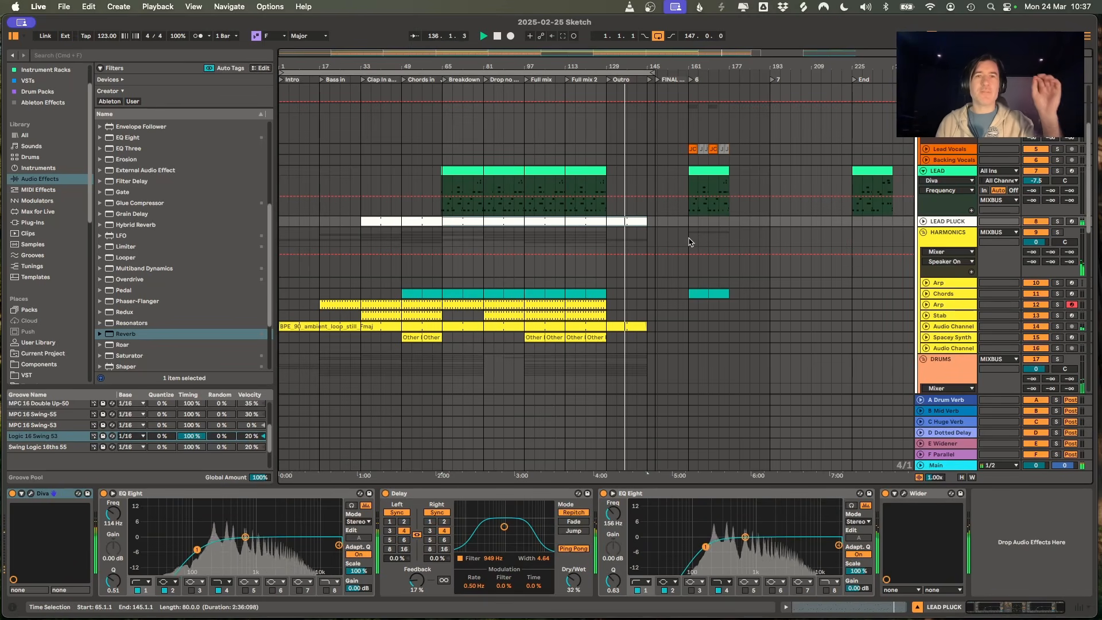
Unfold the Hats track in Core Drums and lower its volume to -14.9 dB.
{"action": "scroll", "coordinate": [611, 263], "scroll_direction": "down", "scroll_amount": 3}
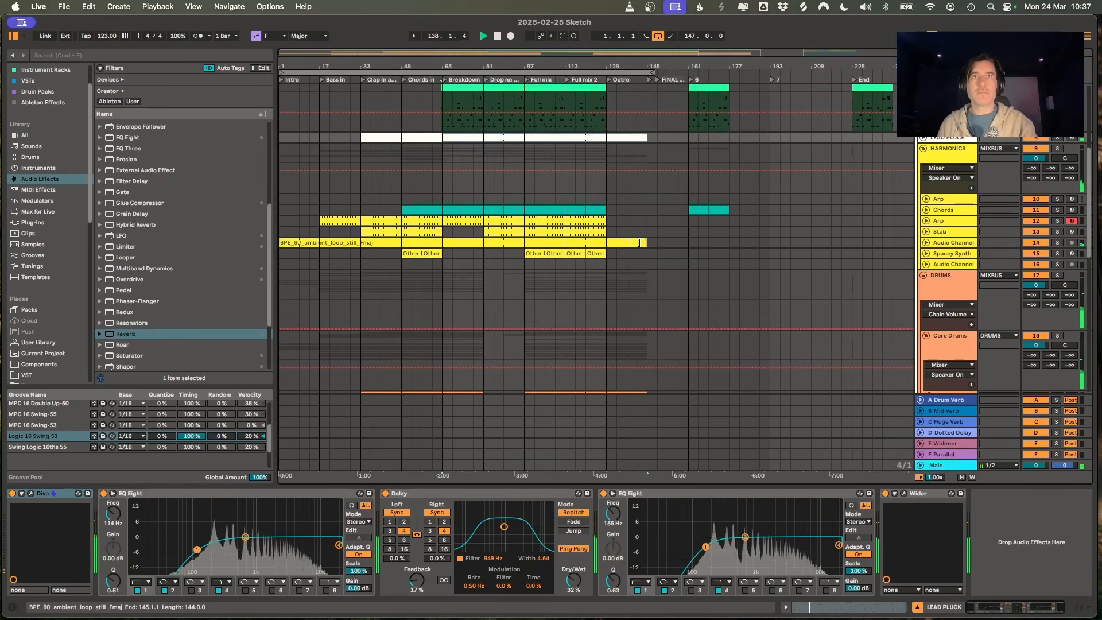
{"action": "scroll", "coordinate": [643, 247], "scroll_direction": "down", "scroll_amount": 10}
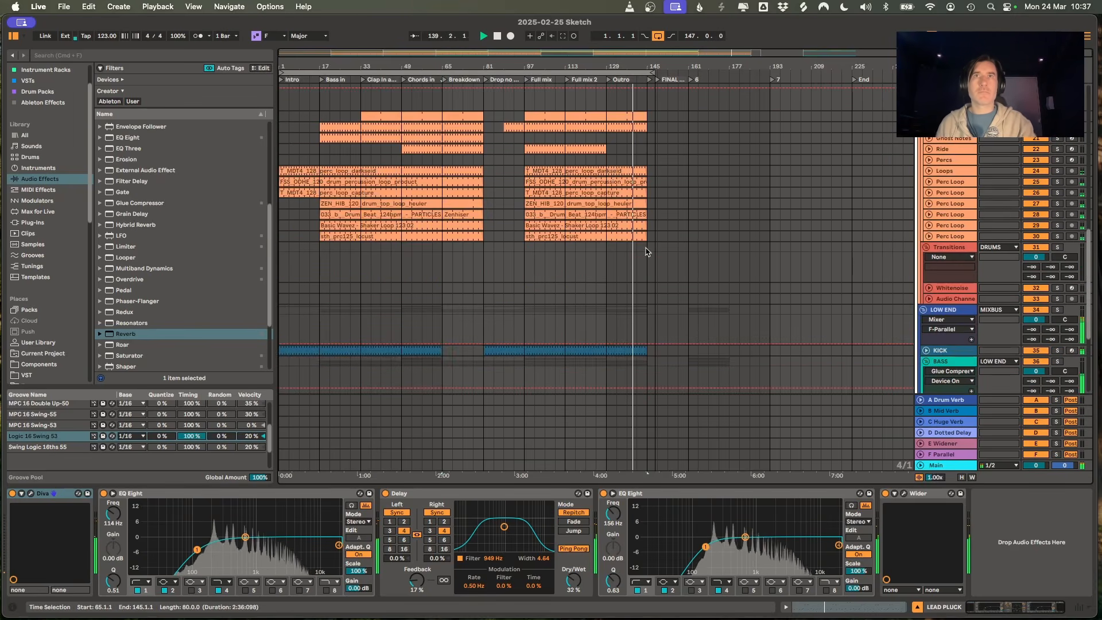
{"action": "scroll", "coordinate": [643, 122], "scroll_direction": "up", "scroll_amount": 1}
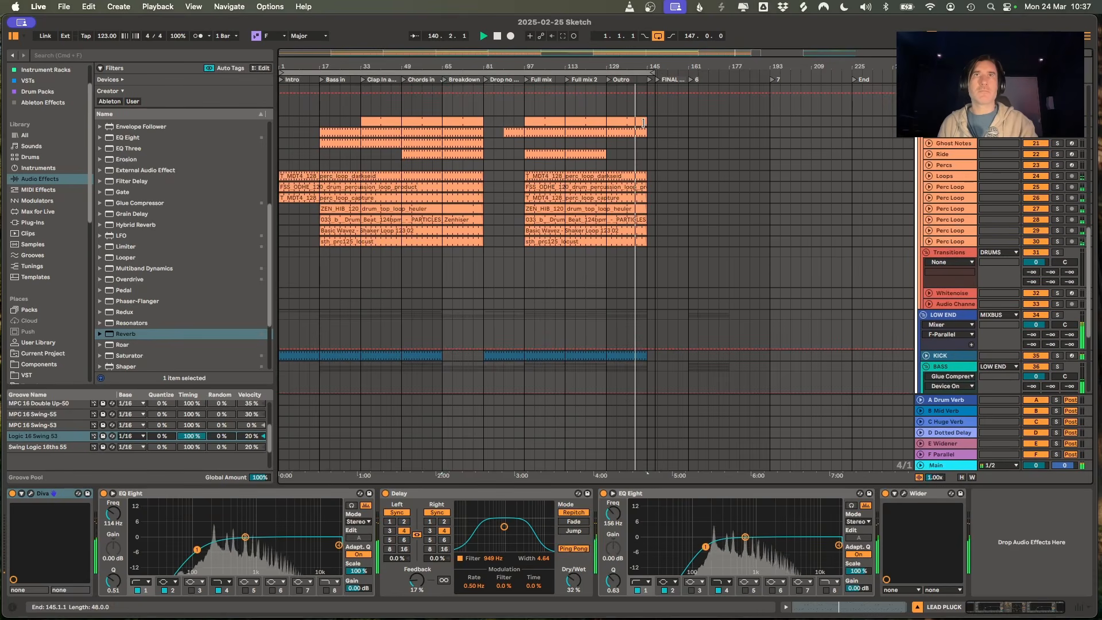
{"action": "mouse_move", "coordinate": [644, 122]}
{"action": "left_mouse_down"}
{"action": "mouse_move", "coordinate": [655, 121]}
{"action": "mouse_move", "coordinate": [625, 134]}
{"action": "mouse_move", "coordinate": [645, 134]}
{"action": "left_mouse_up"}
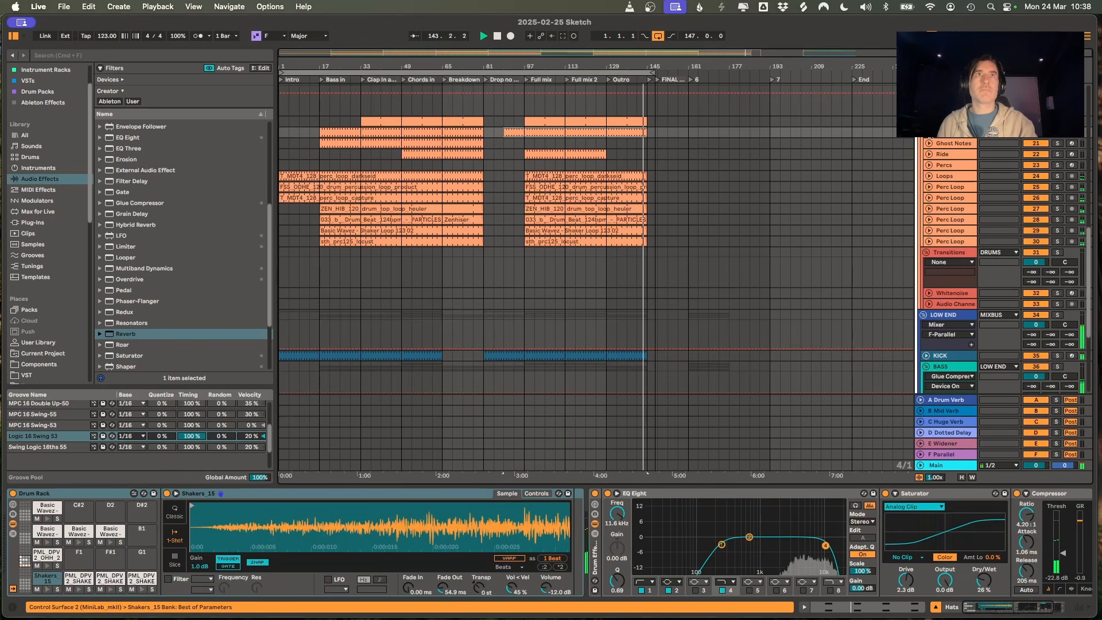
{"action": "left_click", "coordinate": [929, 133]}
{"action": "left_click", "coordinate": [1044, 144]}
{"action": "left_click_drag", "start_coordinate": [1043, 143], "coordinate": [1044, 151]}
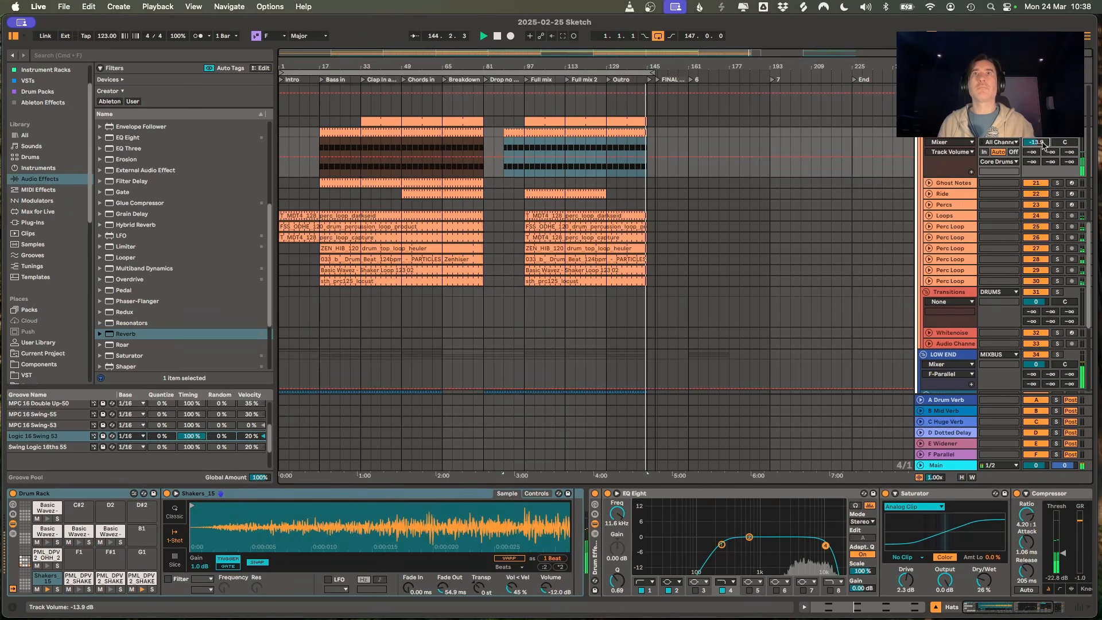
Stop playback, save the project and return the playhead to the start of the arrangement.
{"action": "key", "text": "space"}
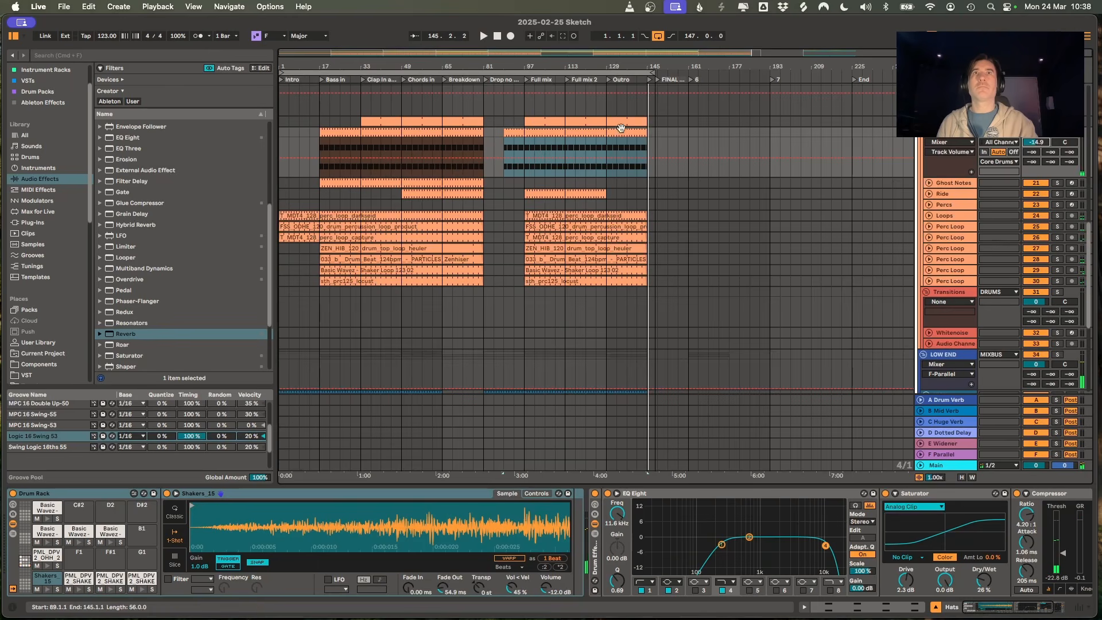
{"action": "key", "text": "super+s"}
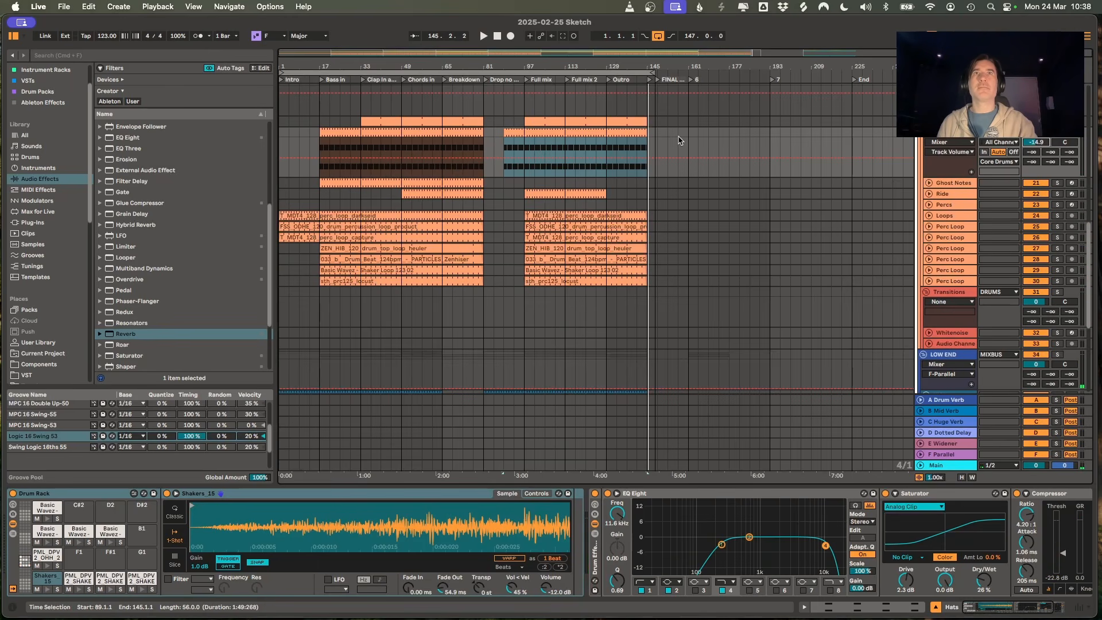
{"action": "scroll", "coordinate": [667, 141], "scroll_direction": "up", "scroll_amount": 15}
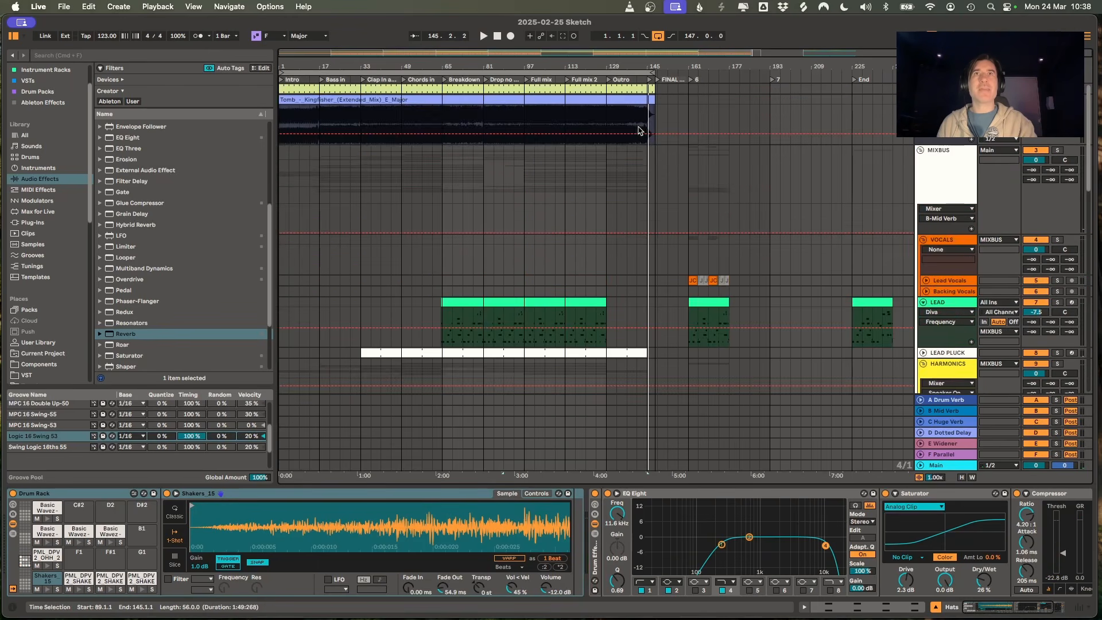
{"action": "scroll", "coordinate": [652, 160], "scroll_direction": "down", "scroll_amount": 15}
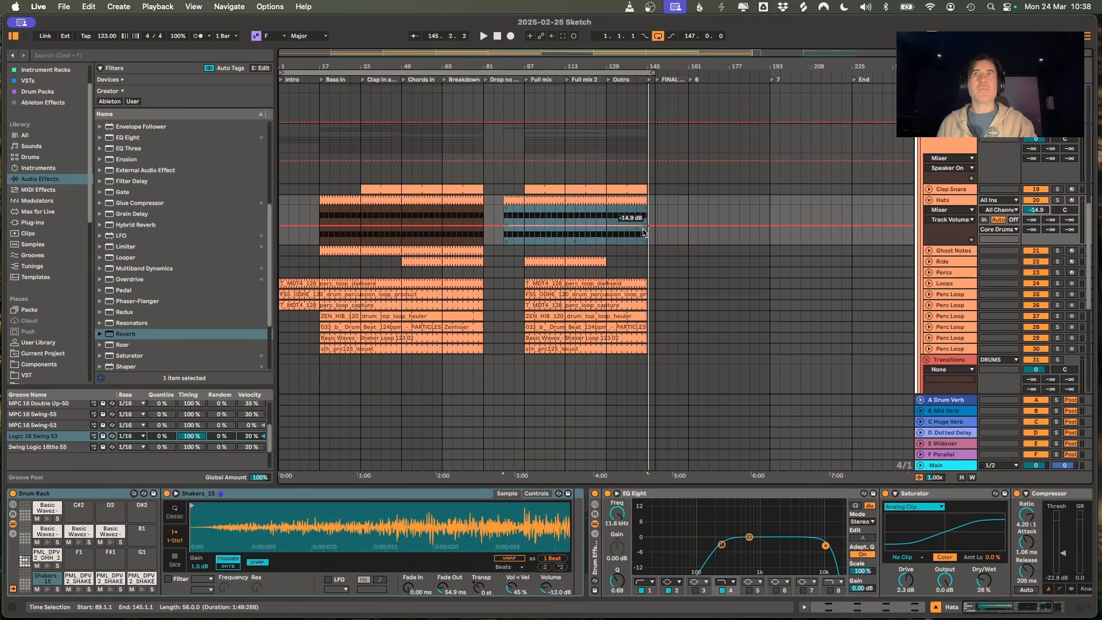
{"action": "left_click", "coordinate": [498, 36]}
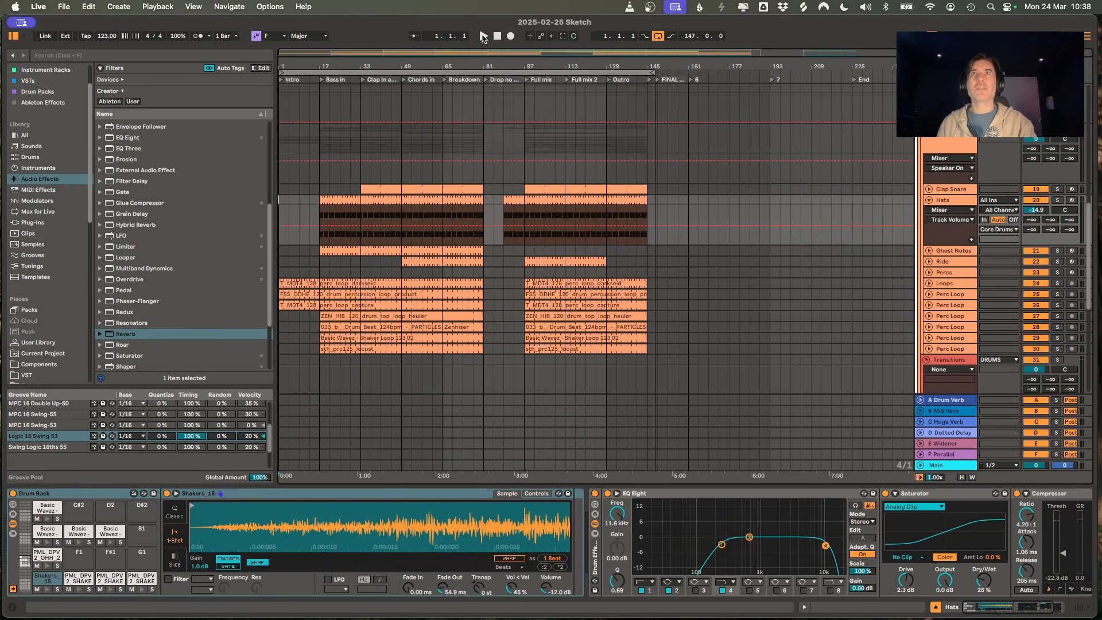
{"action": "key", "text": "space"}
{"action": "left_click", "coordinate": [497, 35]}
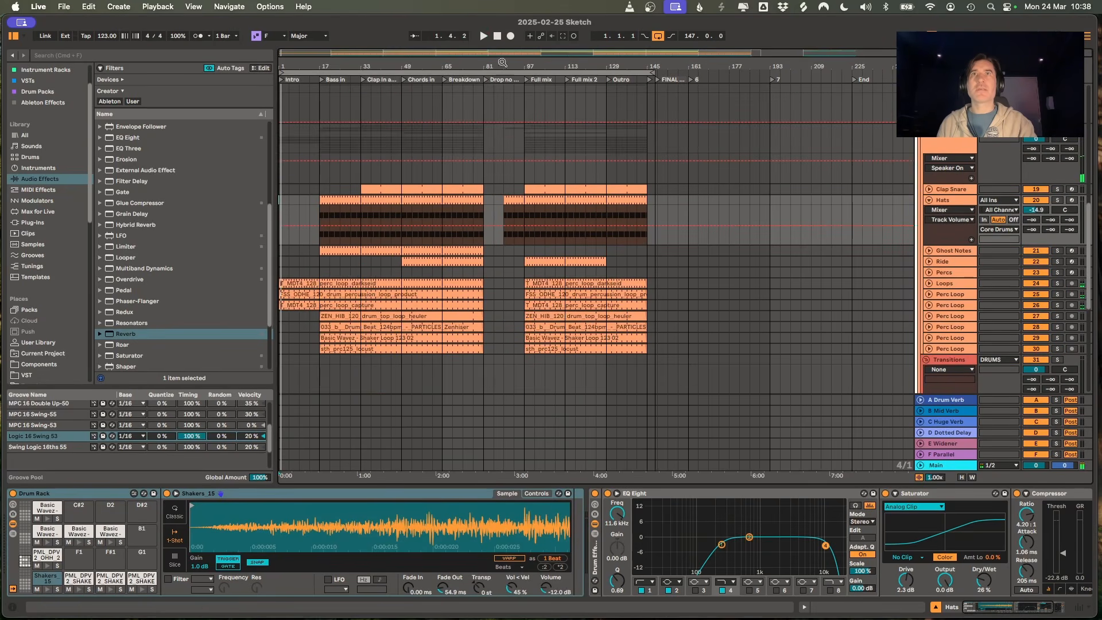
{"action": "left_click", "coordinate": [639, 77]}
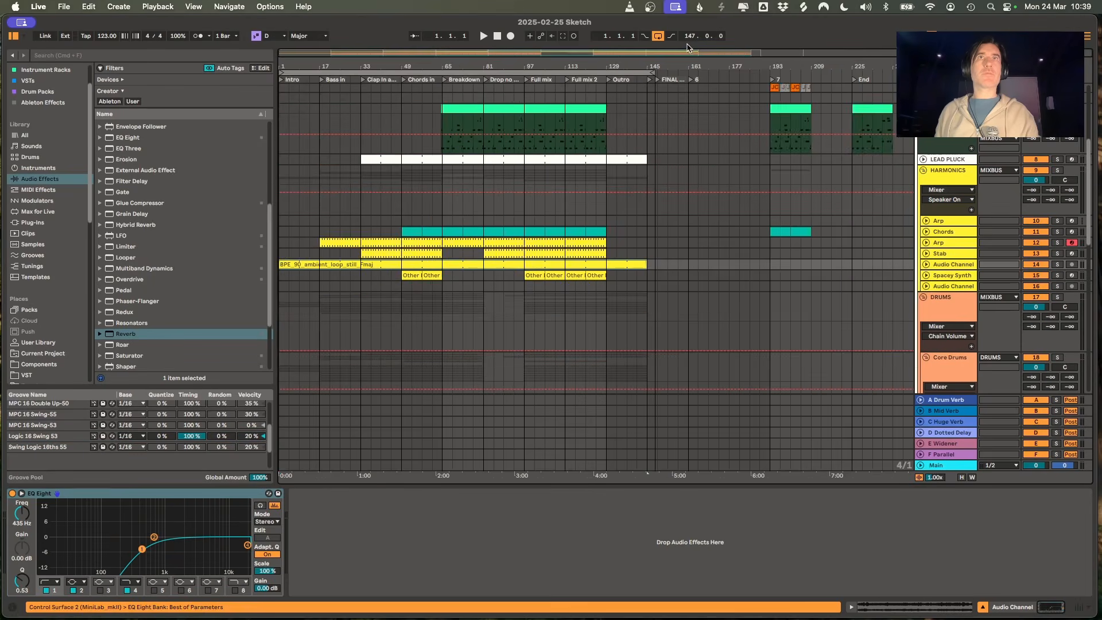
Move the two end locators to bars 161 and 164 and extend the arrangement loop to a length of 163 bars.
{"action": "left_click_drag", "start_coordinate": [690, 50], "coordinate": [772, 51]}
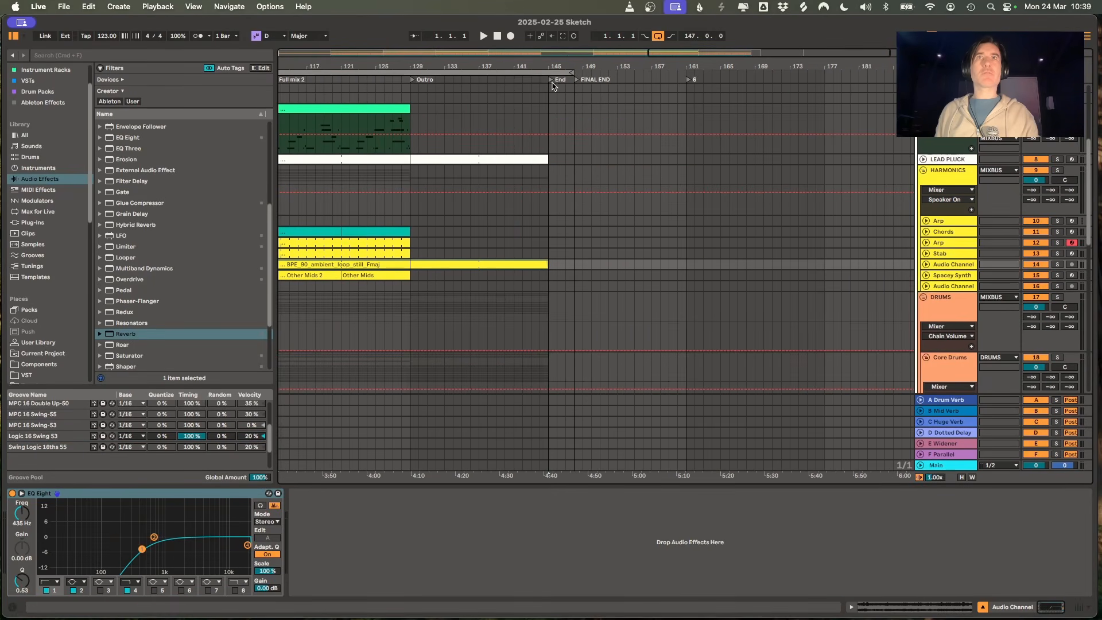
{"action": "left_click_drag", "start_coordinate": [550, 81], "coordinate": [690, 79]}
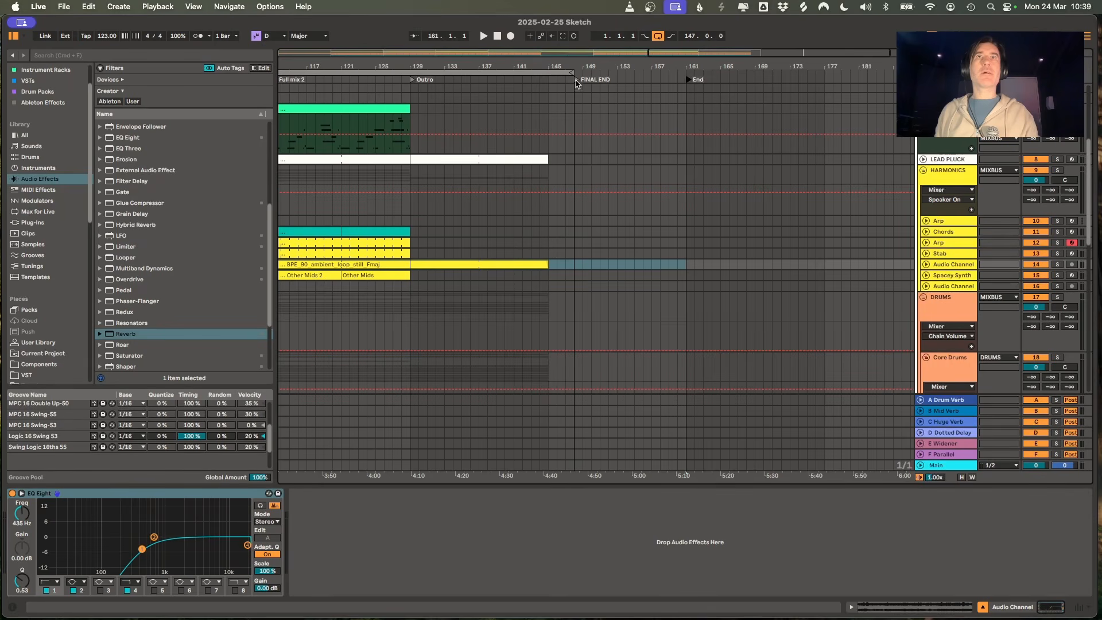
{"action": "left_click_drag", "start_coordinate": [576, 79], "coordinate": [715, 77]}
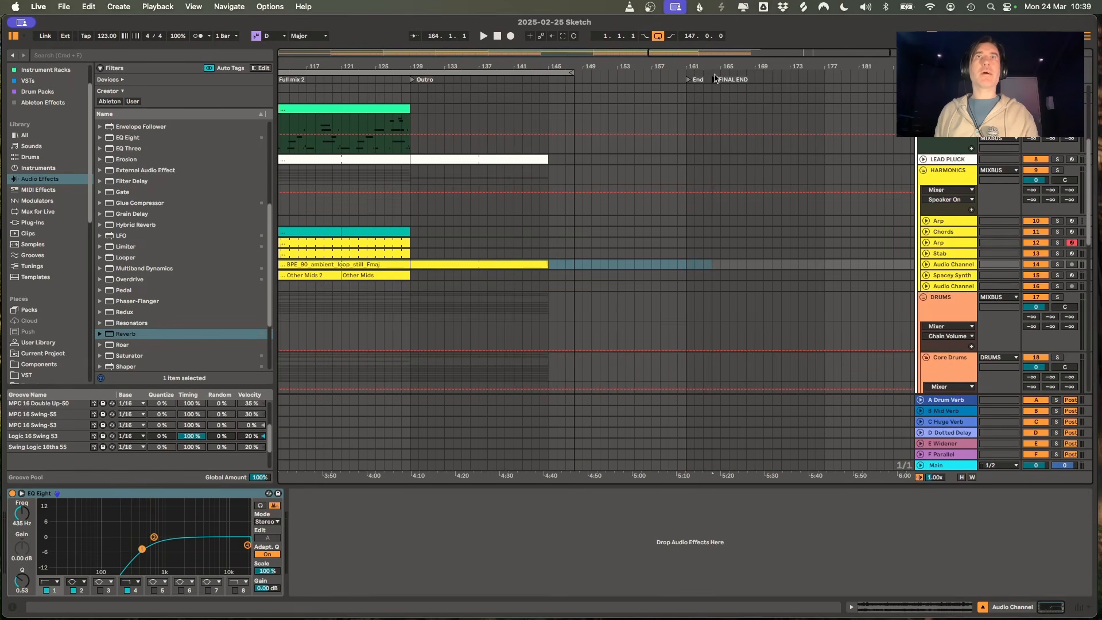
{"action": "key", "text": "super+l"}
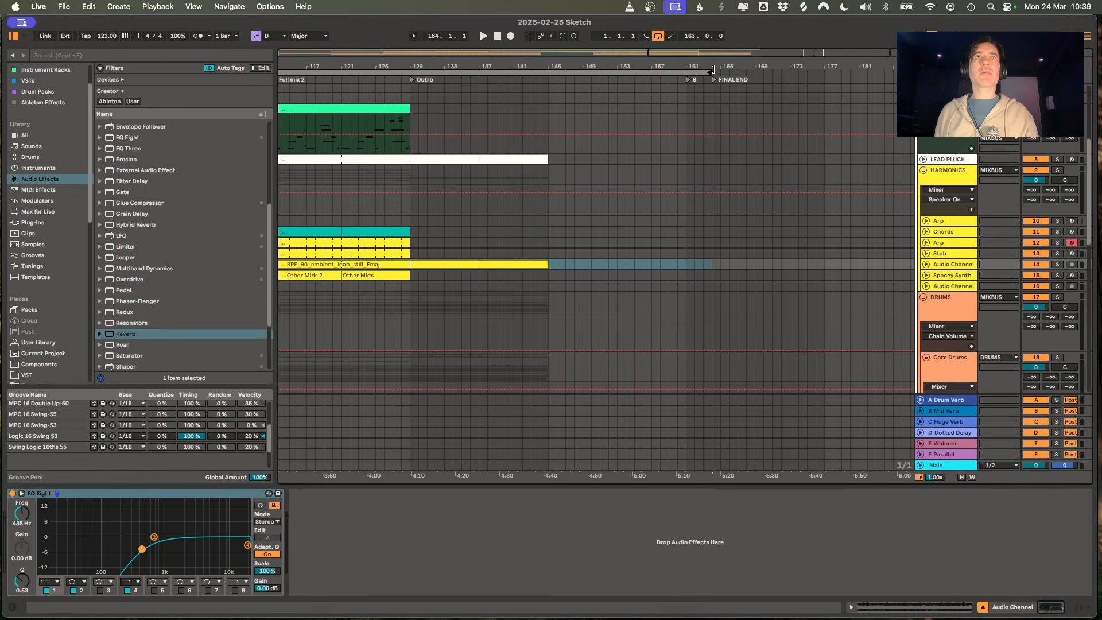
Extend the BPE_90 ambient loop clip to bar 161 and rename the locator at that bar as End.
{"action": "scroll", "coordinate": [563, 163], "scroll_direction": "down", "scroll_amount": 2}
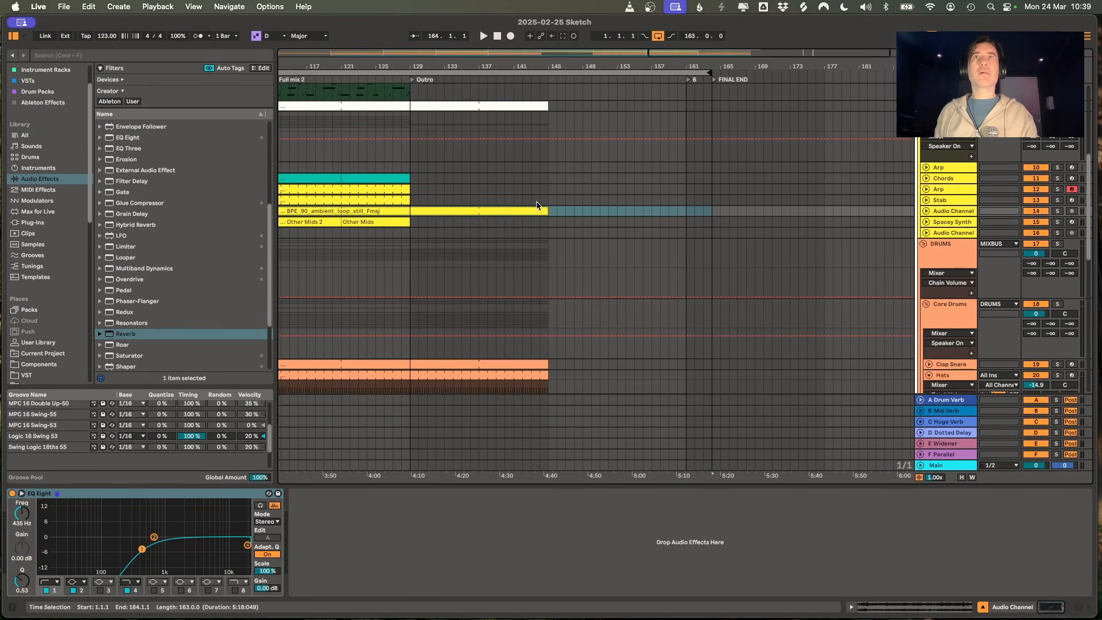
{"action": "left_click_drag", "start_coordinate": [538, 205], "coordinate": [696, 202]}
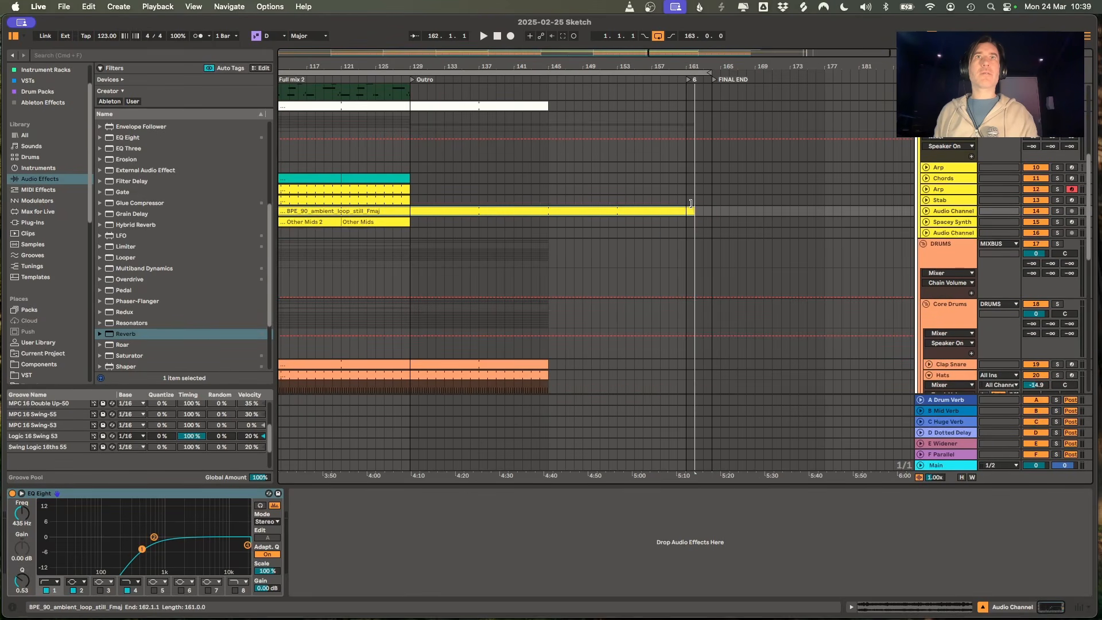
{"action": "right_click", "coordinate": [693, 86]}
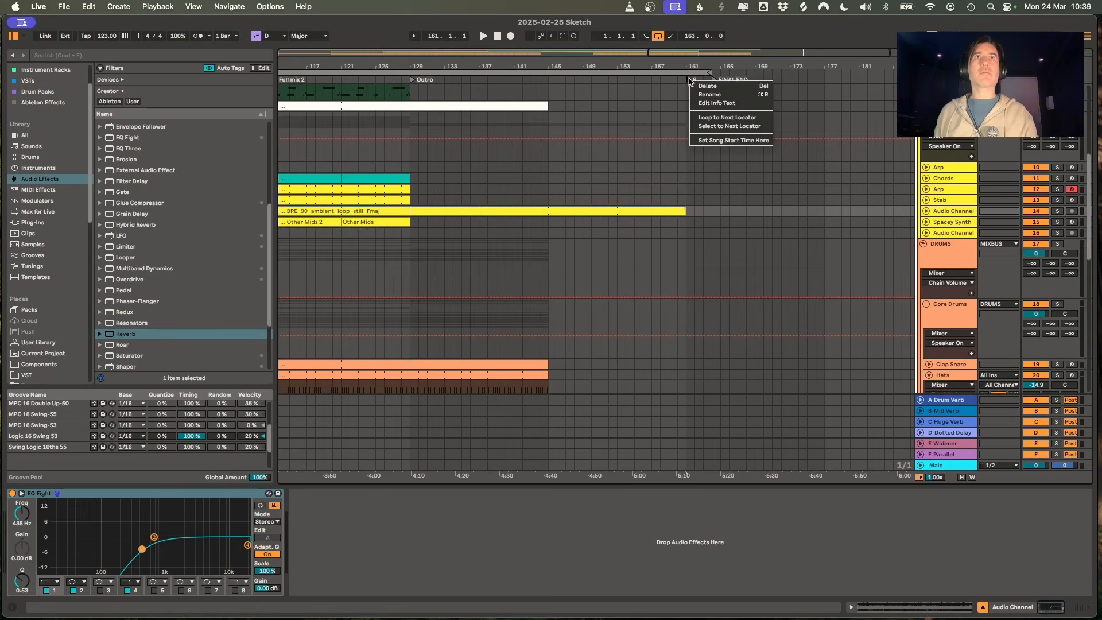
{"action": "left_click", "coordinate": [701, 92]}
{"action": "type", "text": "End"}
{"action": "key", "text": "Return"}
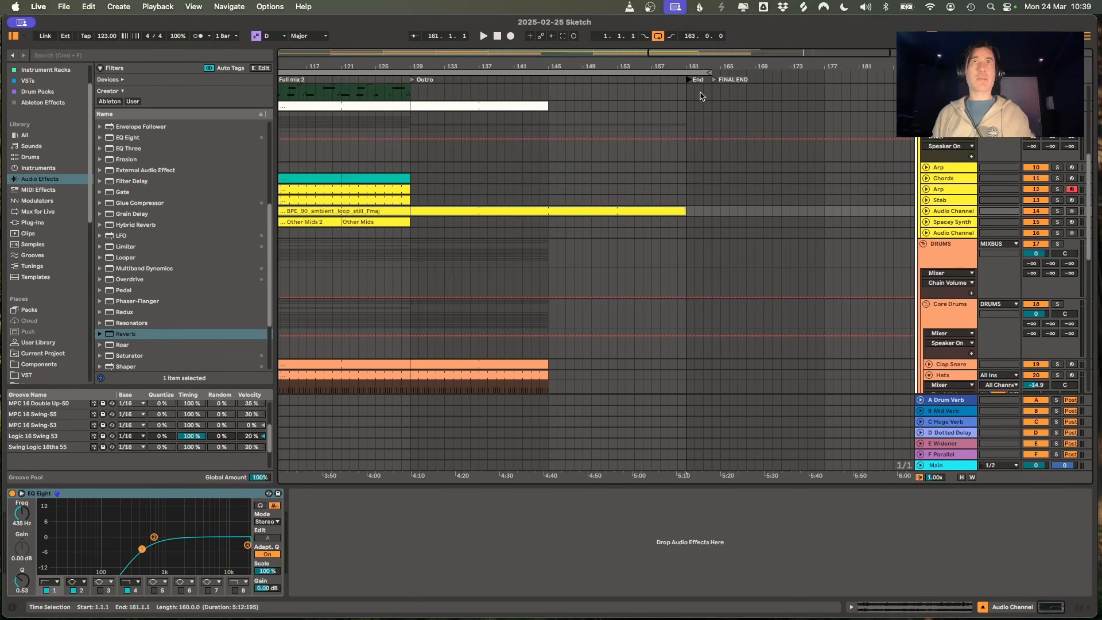
Add a locator at bar 145, where the outro clips stop, and name it Mix Outro.
{"action": "right_click", "coordinate": [551, 79]}
{"action": "left_click", "coordinate": [545, 75]}
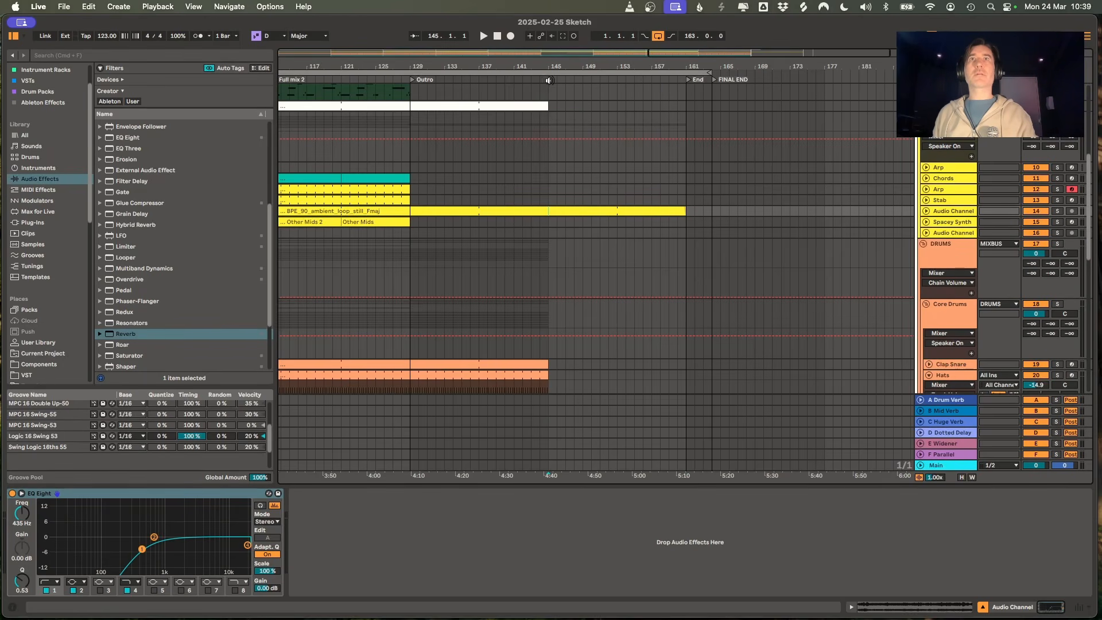
{"action": "right_click", "coordinate": [549, 80]}
{"action": "left_click", "coordinate": [565, 108]}
{"action": "type", "text": "Mix"}
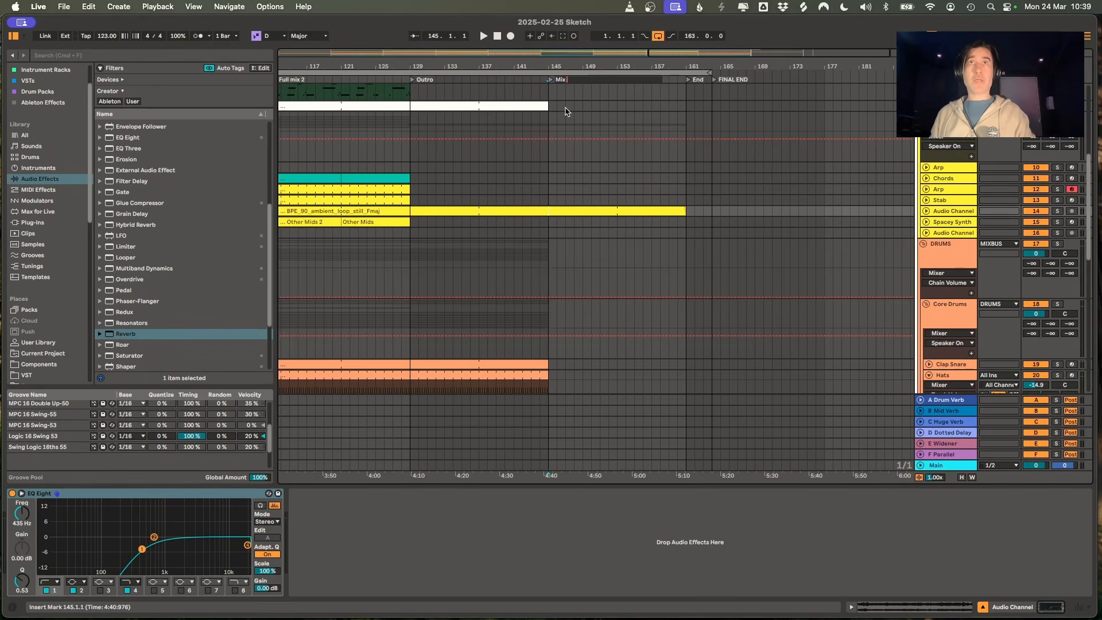
{"action": "type", "text": " Outro"}
{"action": "key", "text": "Return"}
Extend the Hats clip through the Mix Outro section to bar 161.
{"action": "scroll", "coordinate": [649, 187], "scroll_direction": "down", "scroll_amount": 5}
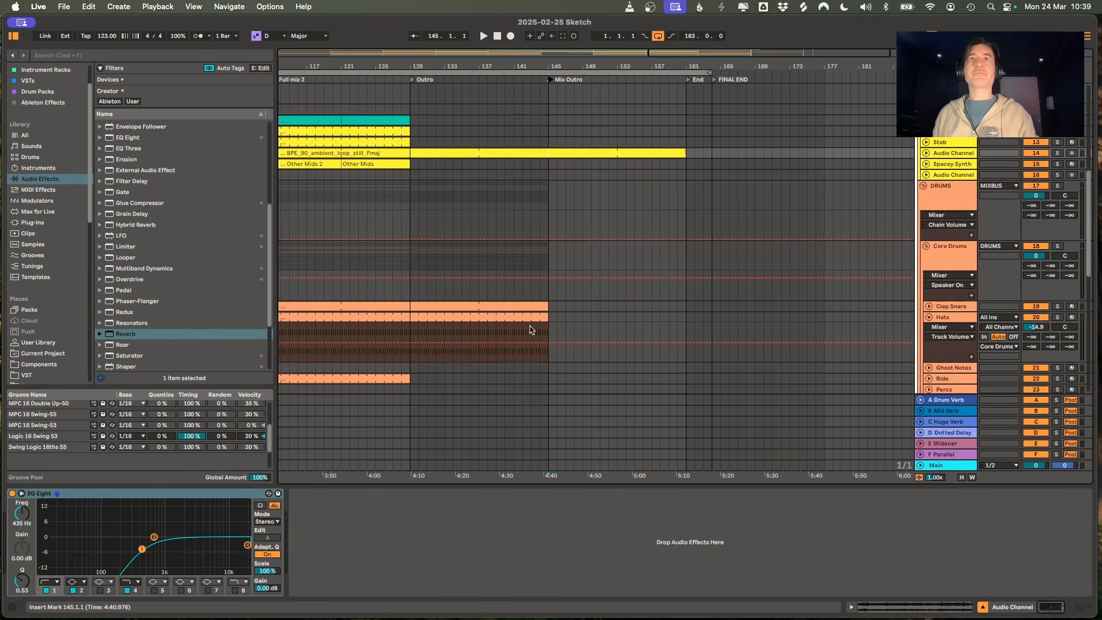
{"action": "left_click", "coordinate": [541, 212]}
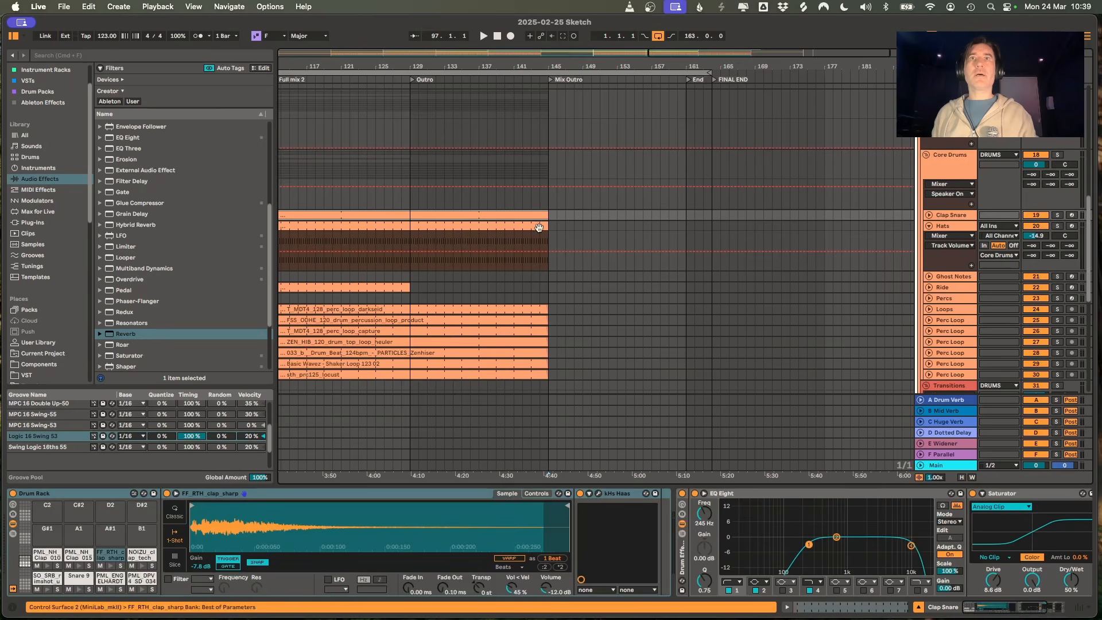
{"action": "left_click", "coordinate": [540, 227]}
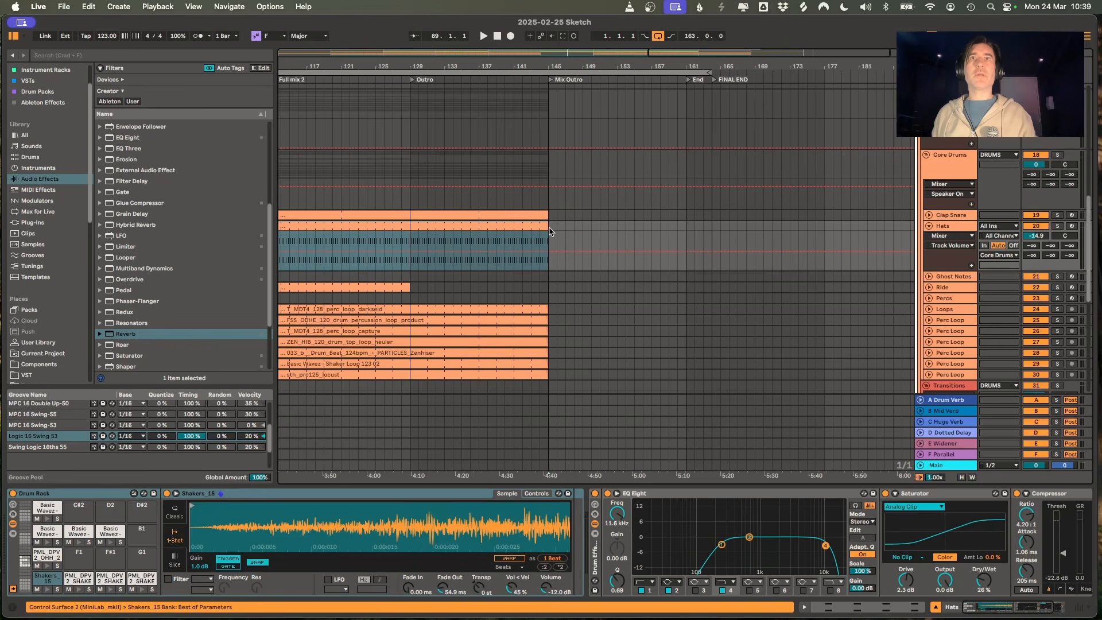
{"action": "left_click_drag", "start_coordinate": [546, 225], "coordinate": [686, 227]}
Extend the Loops clip and the first two Perc Loop clips together to bar 161.
{"action": "scroll", "coordinate": [632, 229], "scroll_direction": "down", "scroll_amount": 3}
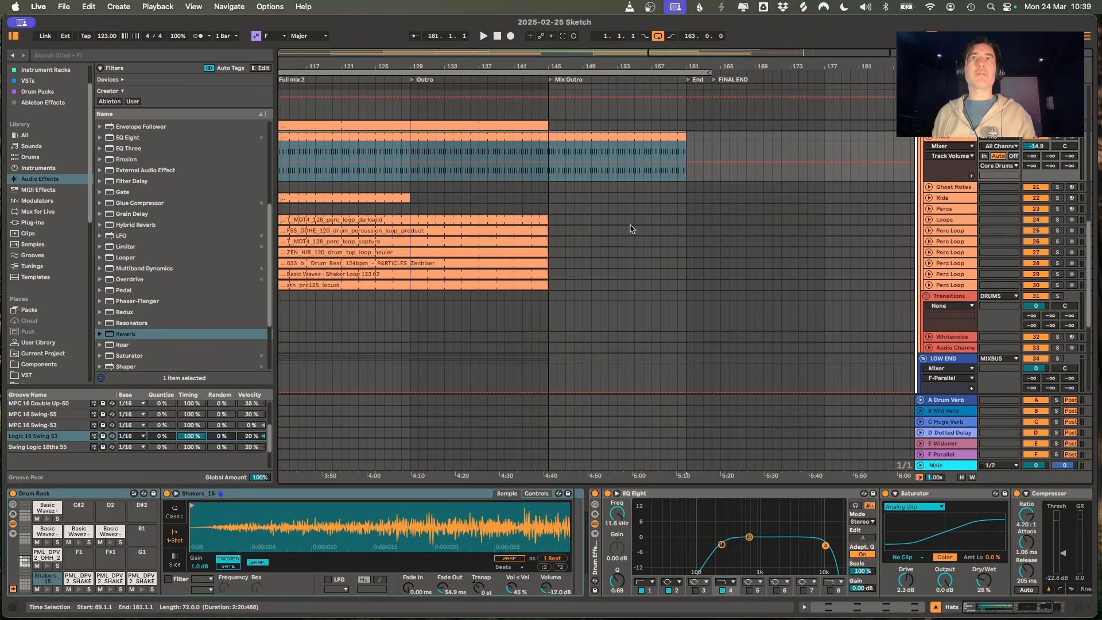
{"action": "left_click", "coordinate": [540, 217]}
{"action": "left_click", "coordinate": [538, 239]}
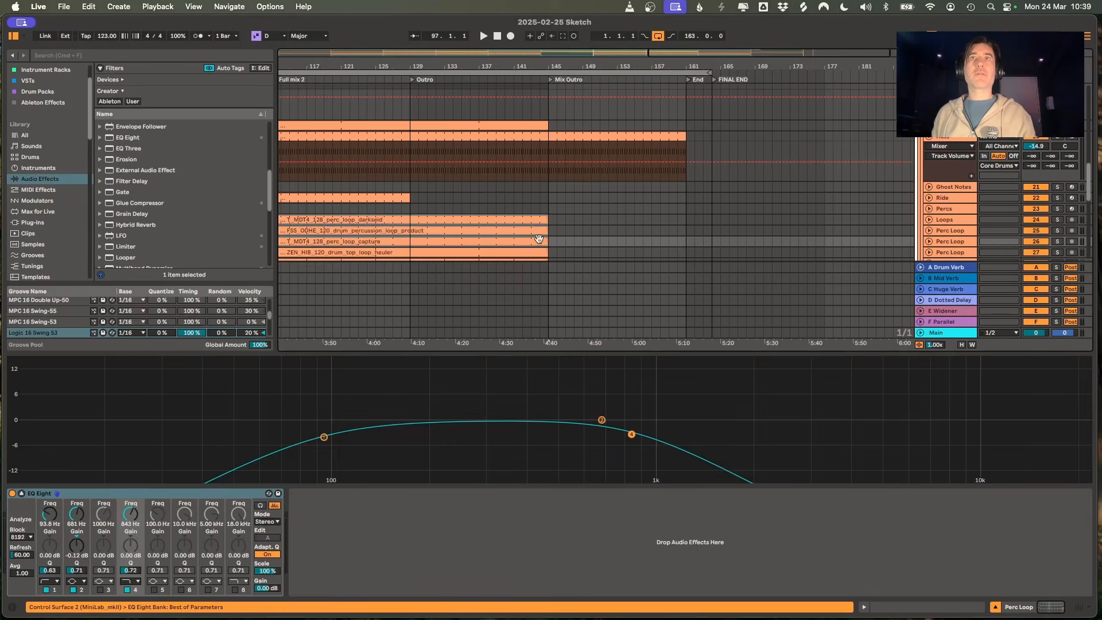
{"action": "left_click_drag", "start_coordinate": [543, 215], "coordinate": [686, 213]}
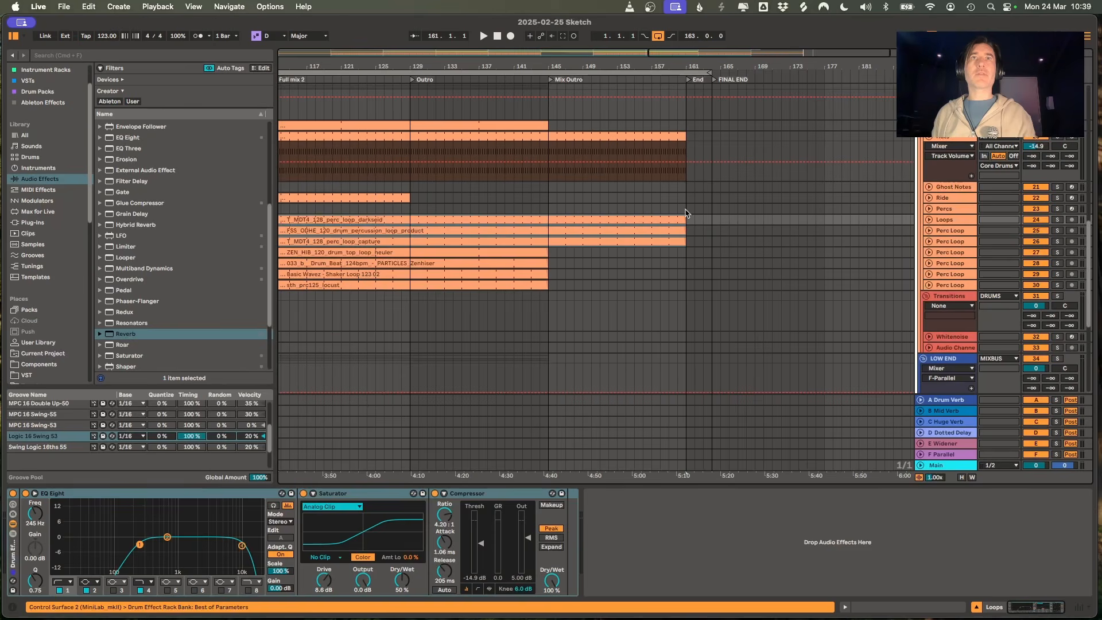
Play from just before the Mix Outro locator and extend the KICK clip to bar 161.
{"action": "left_click", "coordinate": [536, 79]}
{"action": "scroll", "coordinate": [549, 141], "scroll_direction": "down", "scroll_amount": 8}
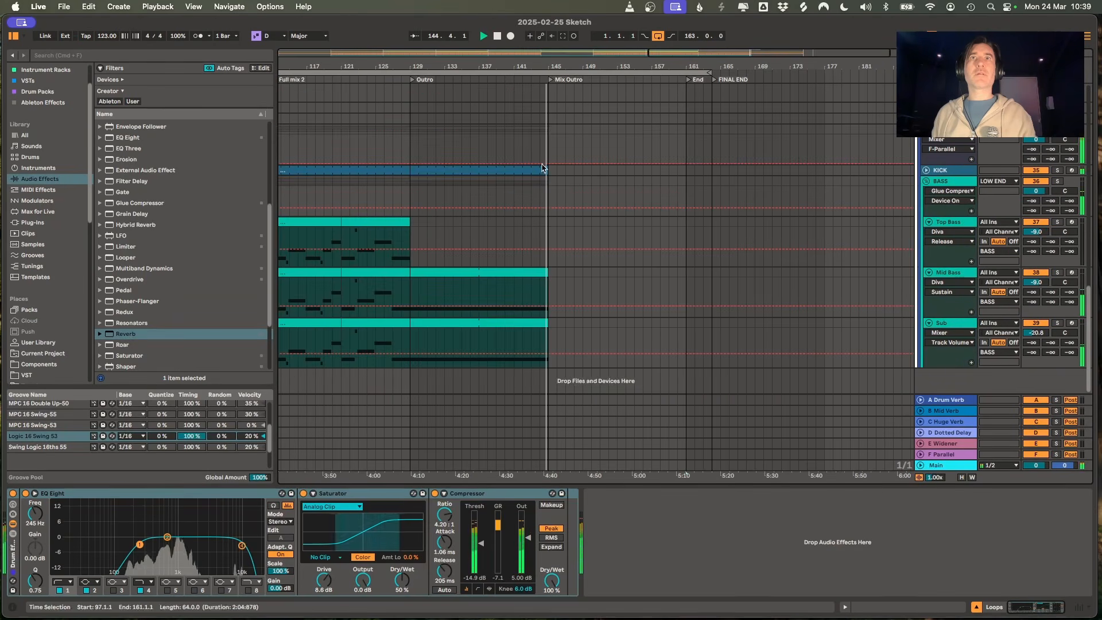
{"action": "left_click_drag", "start_coordinate": [543, 168], "coordinate": [684, 168]}
Extend the ZEN_HIB drum top loop and the PARTICLES drum beat clips to bar 161, and save the set.
{"action": "scroll", "coordinate": [643, 200], "scroll_direction": "up", "scroll_amount": 3}
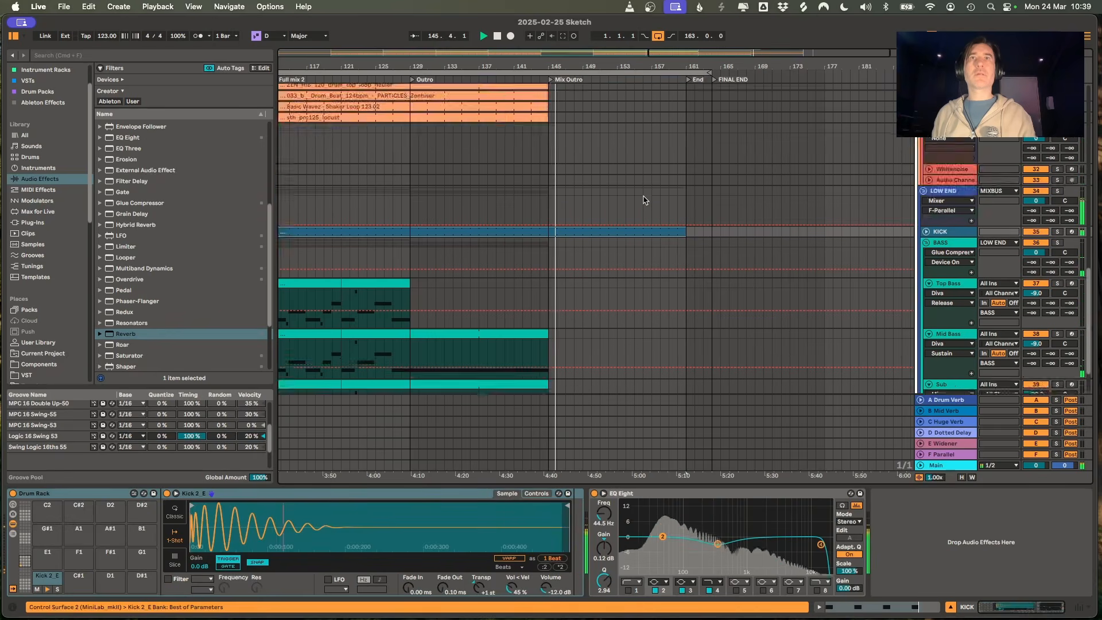
{"action": "scroll", "coordinate": [643, 200], "scroll_direction": "up", "scroll_amount": 5}
{"action": "left_click_drag", "start_coordinate": [548, 263], "coordinate": [685, 259]}
{"action": "left_click_drag", "start_coordinate": [550, 274], "coordinate": [685, 269]}
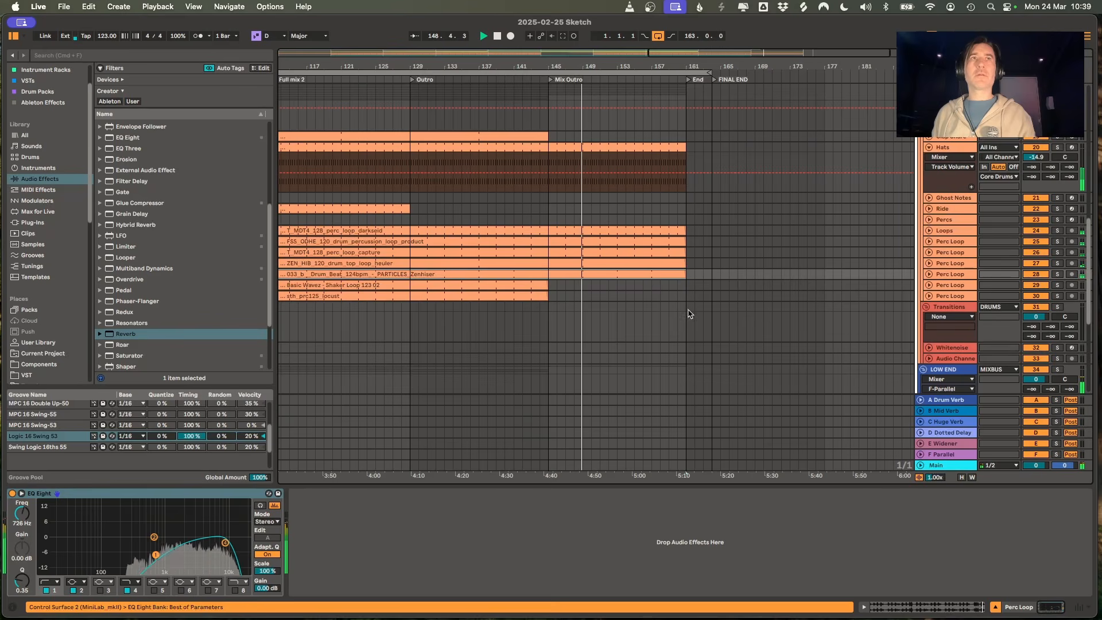
{"action": "key", "text": "super+s"}
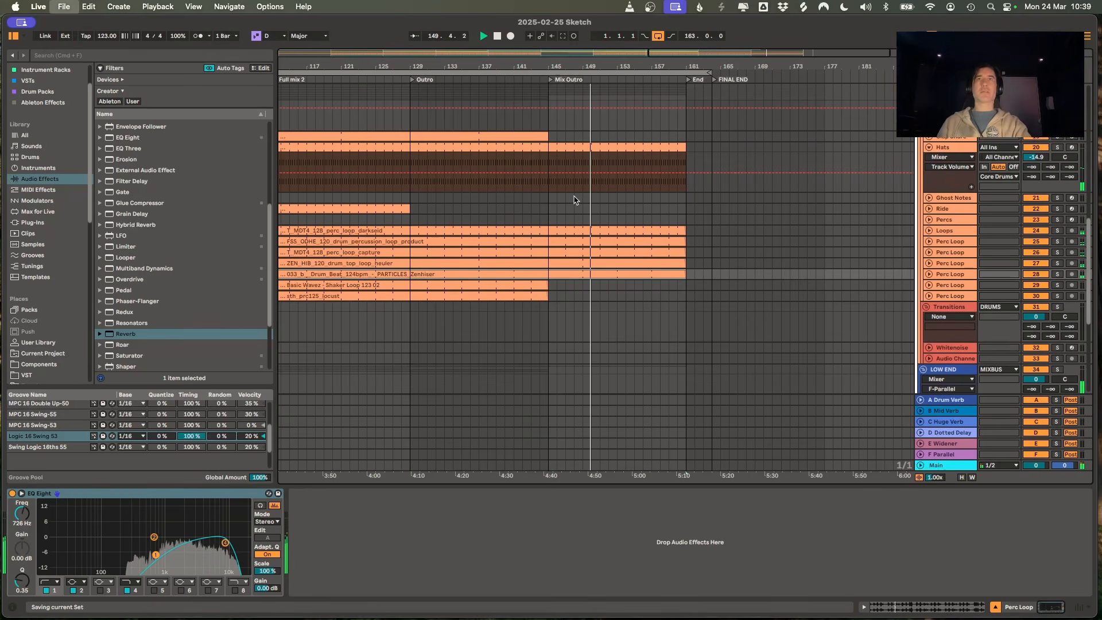
Check the ambient loop clip's sample settings and bring up the device chain of its track.
{"action": "left_click", "coordinate": [576, 167]}
{"action": "scroll", "coordinate": [576, 173], "scroll_direction": "up", "scroll_amount": 5}
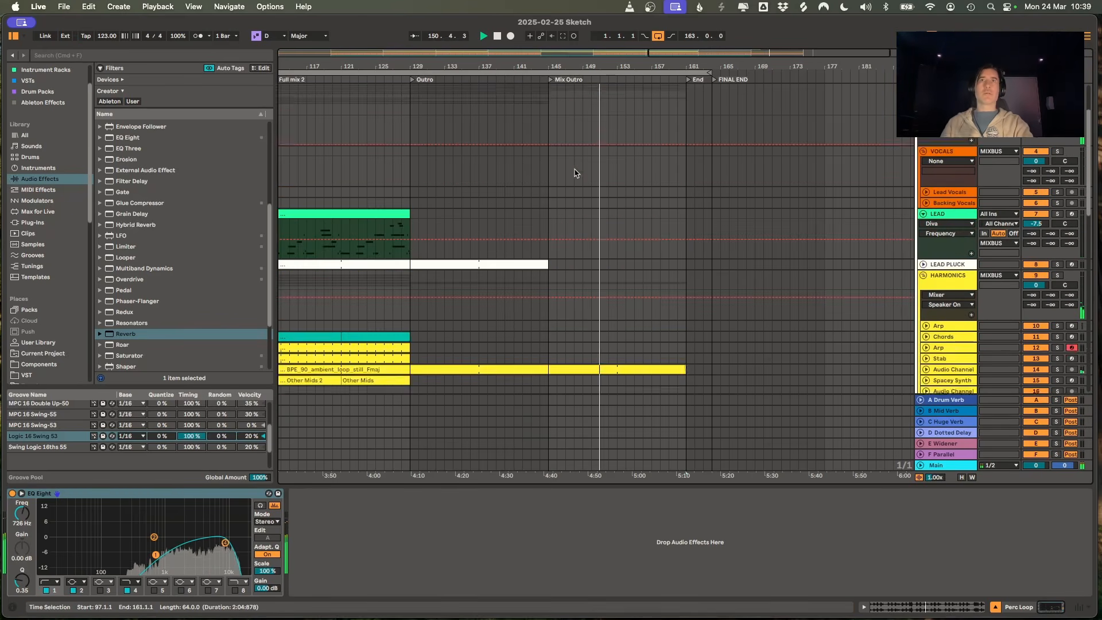
{"action": "scroll", "coordinate": [627, 224], "scroll_direction": "down", "scroll_amount": 4}
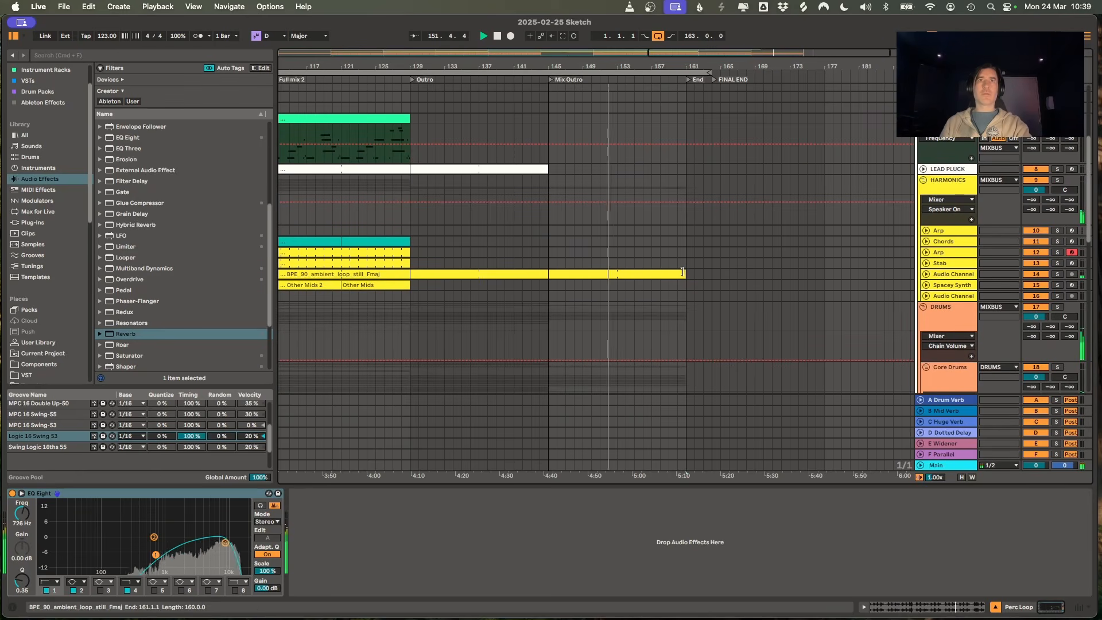
{"action": "double_click", "coordinate": [644, 275]}
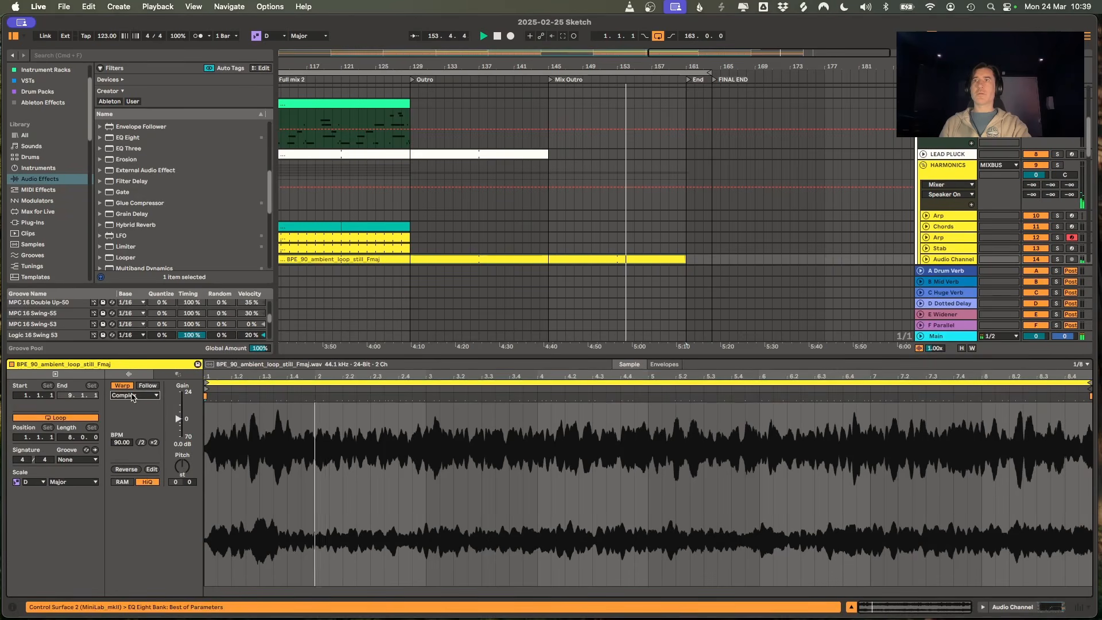
{"action": "left_click", "coordinate": [851, 606]}
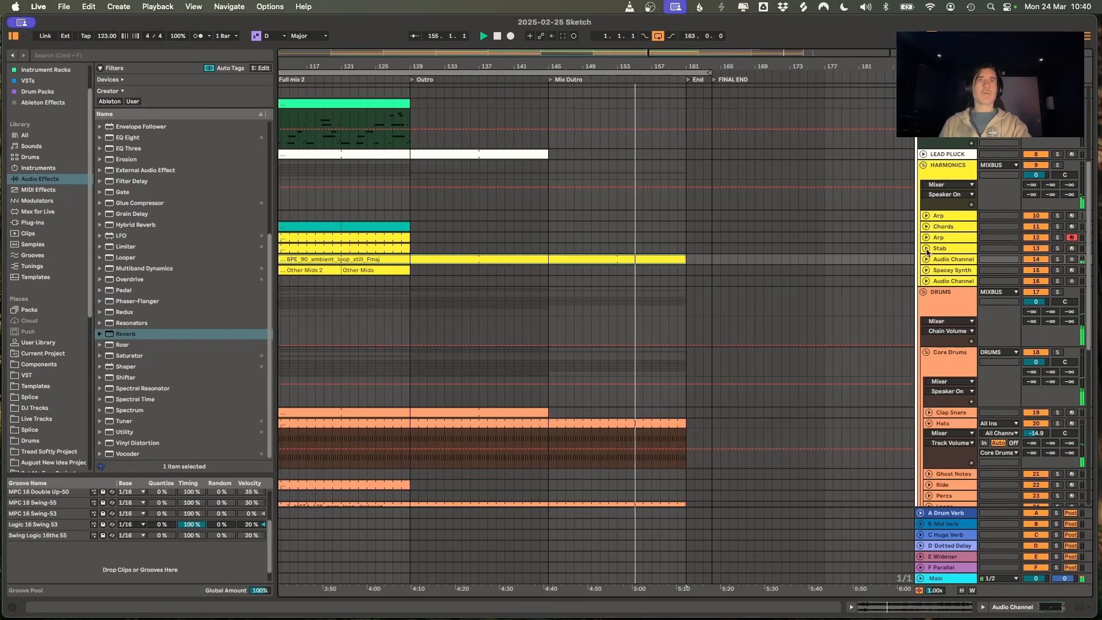
{"action": "double_click", "coordinate": [937, 259]}
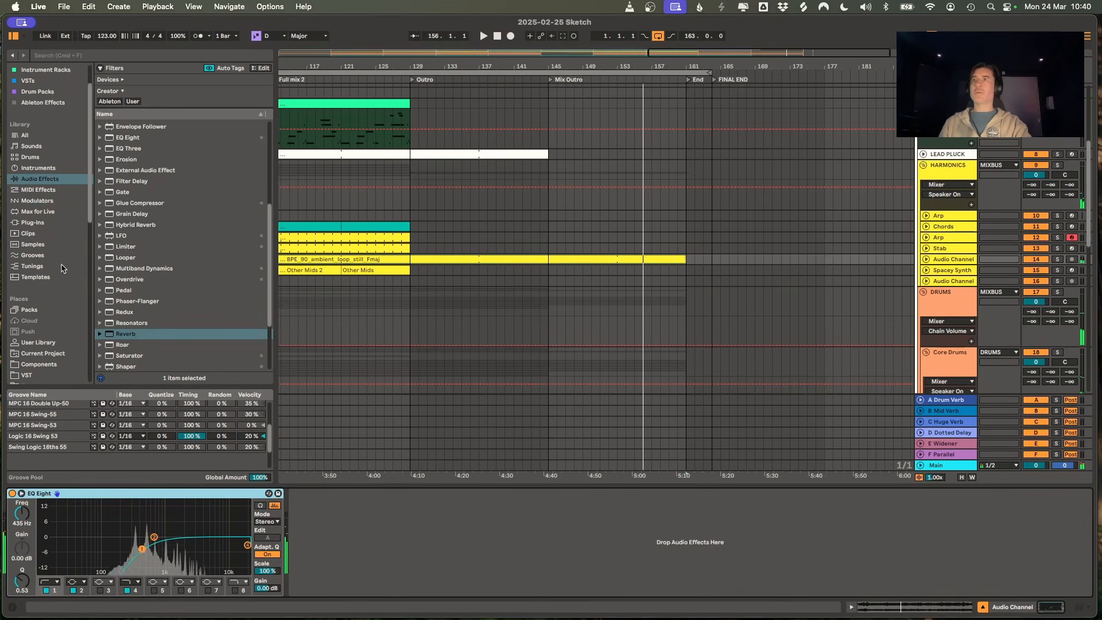
Add ValhallaVintageVerb from the VSTs collection after the EQ Eight on the ambient loop track.
{"action": "scroll", "coordinate": [52, 172], "scroll_direction": "up", "scroll_amount": 2}
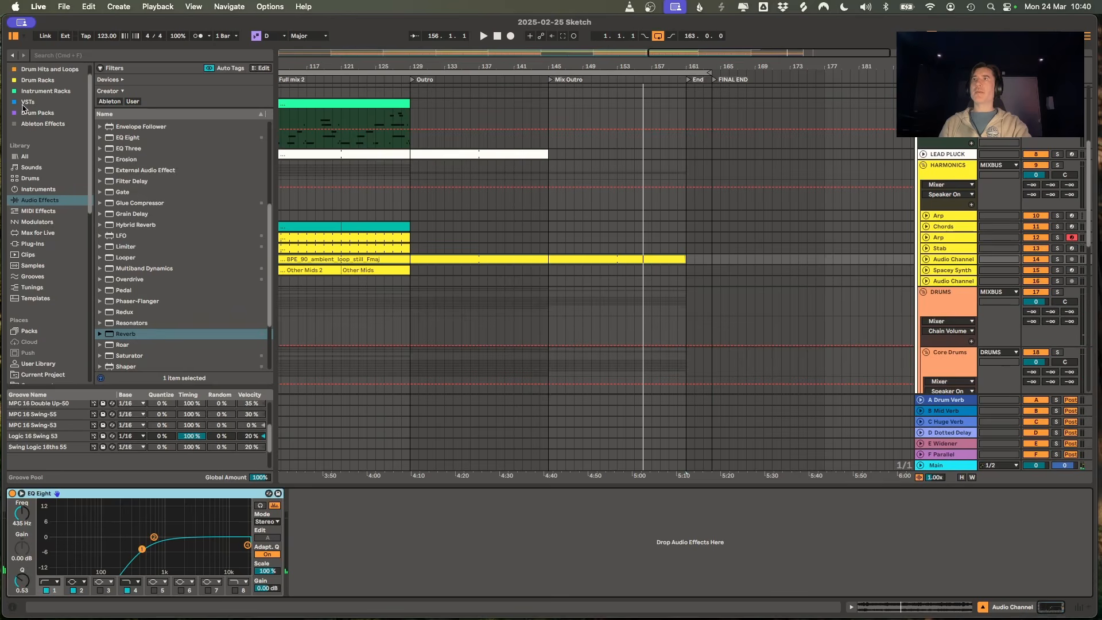
{"action": "left_click", "coordinate": [28, 102]}
{"action": "scroll", "coordinate": [180, 312], "scroll_direction": "down", "scroll_amount": 10}
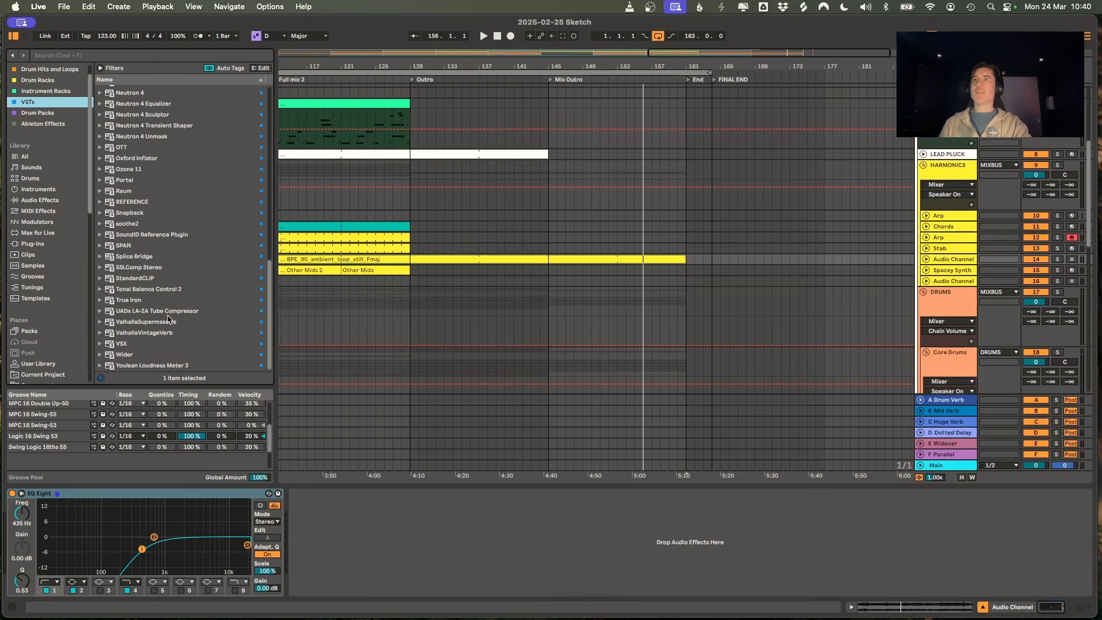
{"action": "left_click", "coordinate": [138, 334]}
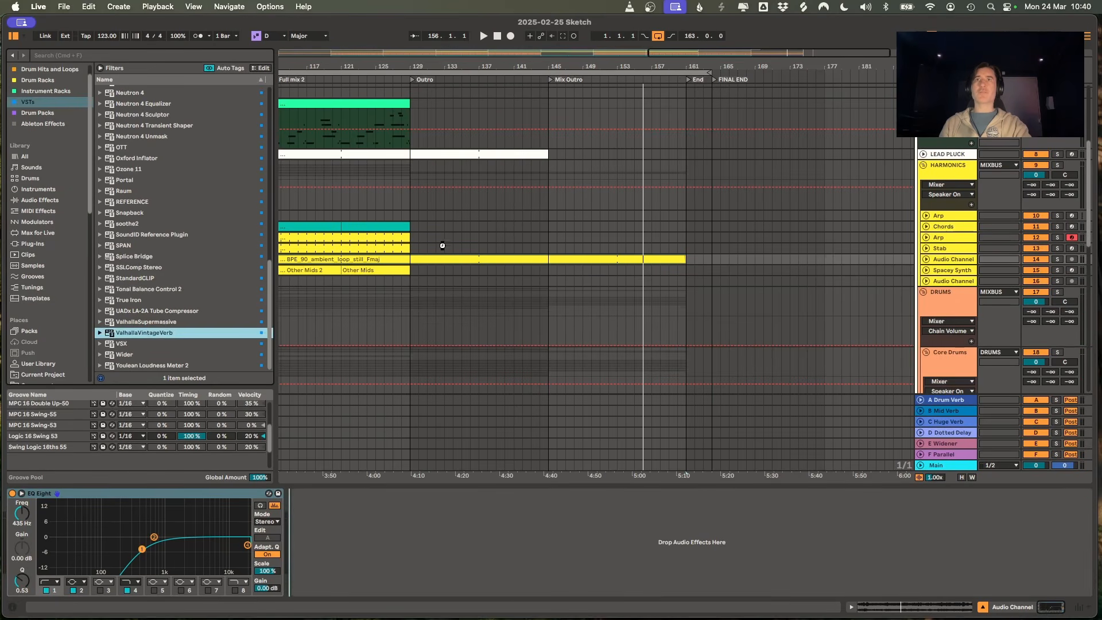
{"action": "left_click_drag", "start_coordinate": [443, 245], "coordinate": [442, 247]}
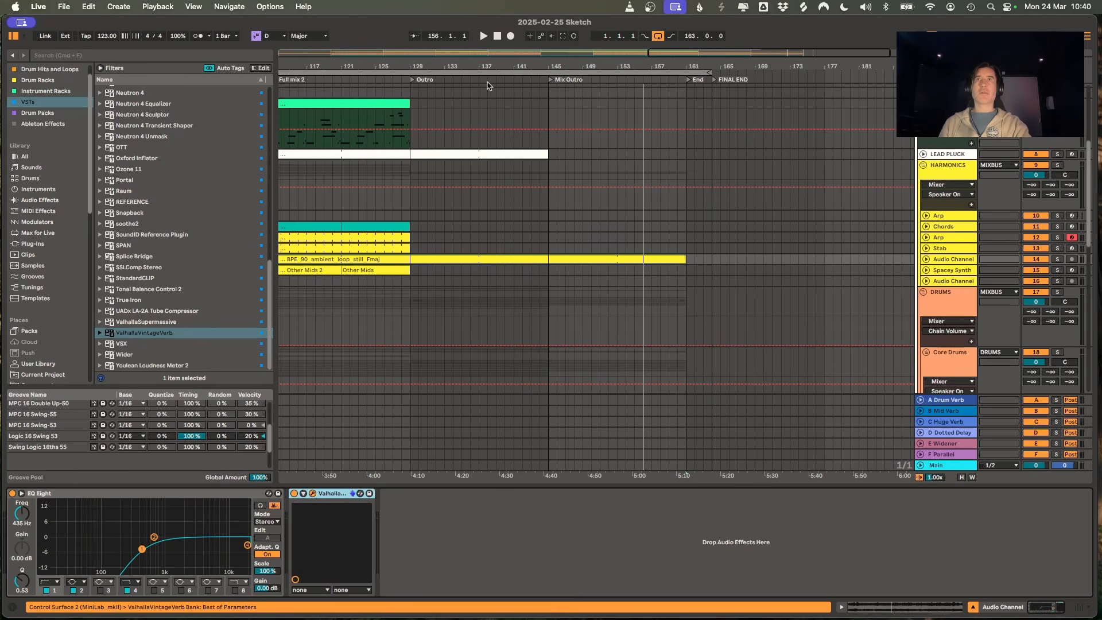
Play the ambient loop track soloed from the middle of the Outro and open the ValhallaVintageVerb window over the arrangement.
{"action": "left_click", "coordinate": [488, 86]}
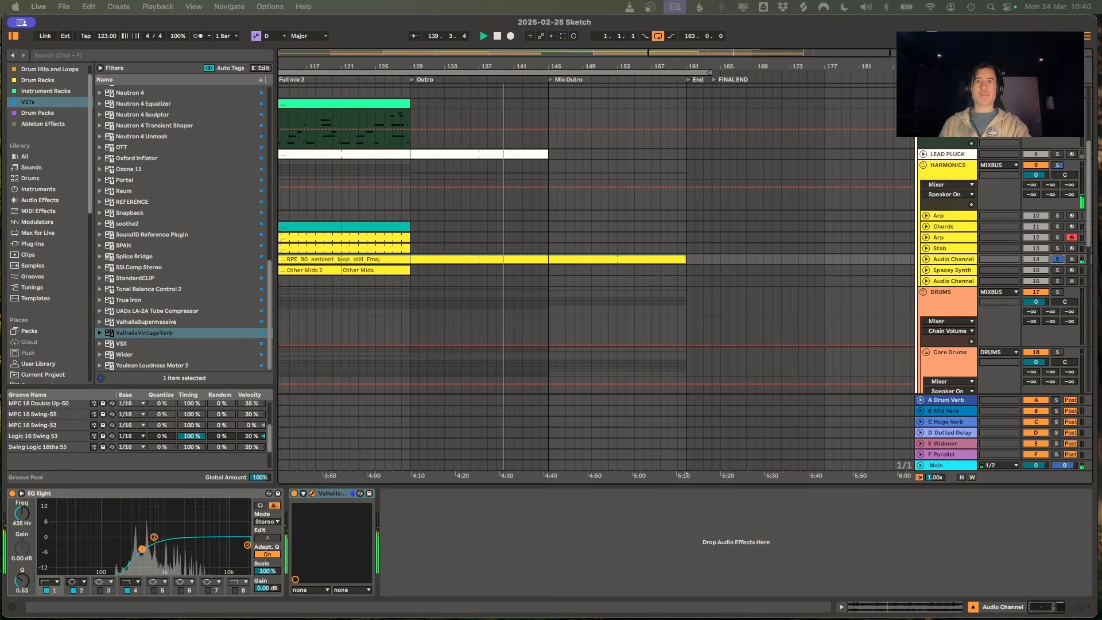
{"action": "key", "text": "super+alt+p"}
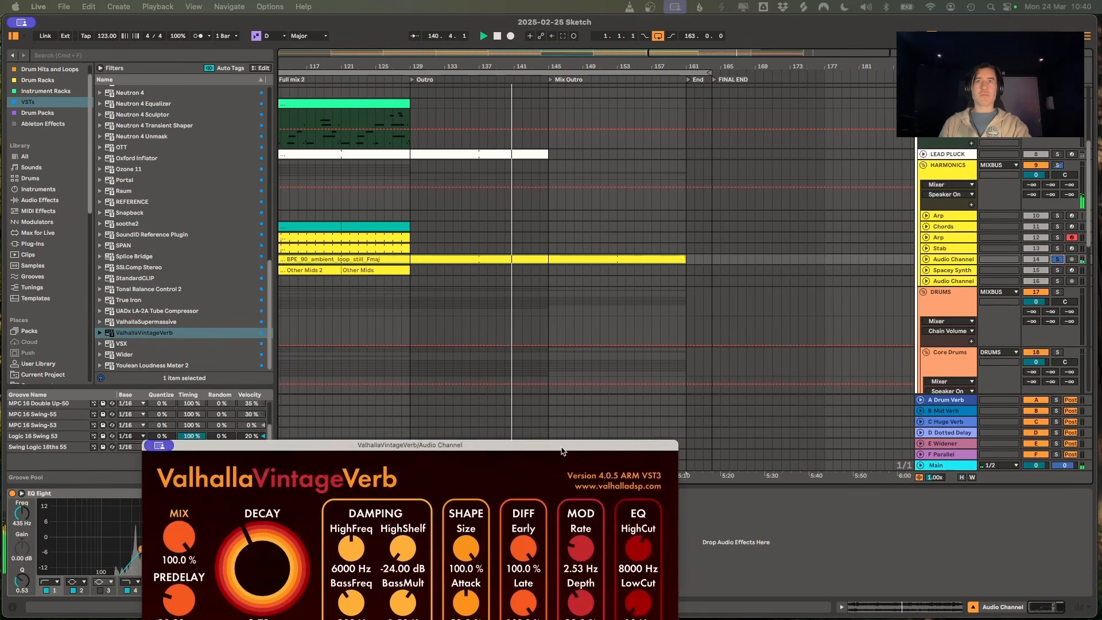
{"action": "left_click_drag", "start_coordinate": [562, 452], "coordinate": [569, 154]}
Load the Huge Synth Space preset from Huge Spaces in ValhallaVintageVerb, raise its LowCut to 400 Hz and close the plug-in window.
{"action": "left_click", "coordinate": [581, 353]}
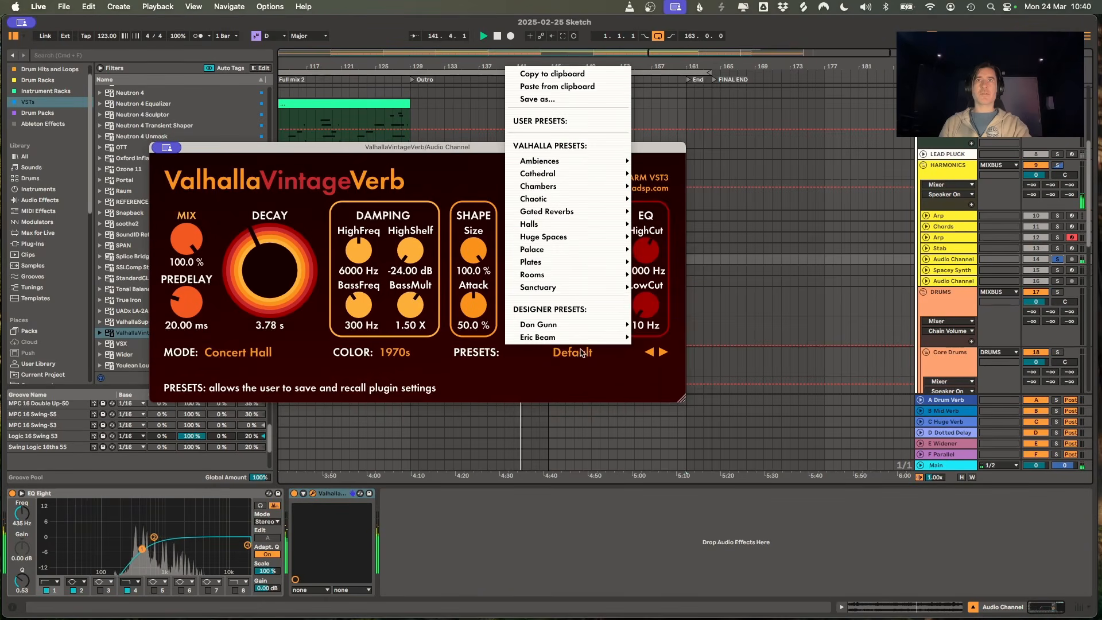
{"action": "mouse_move", "coordinate": [590, 237]}
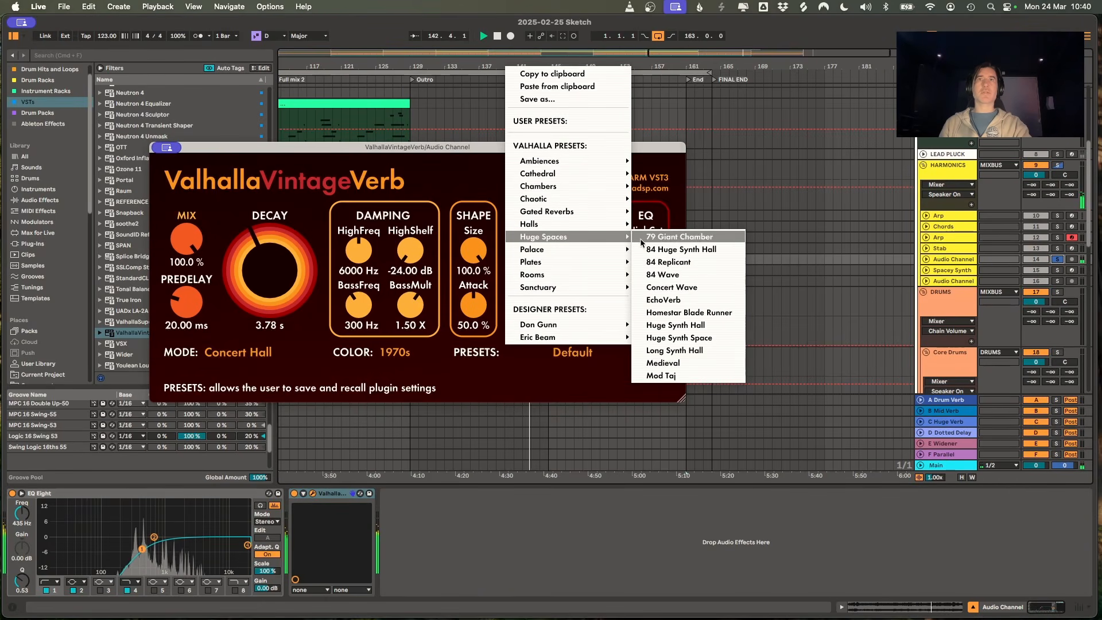
{"action": "left_click", "coordinate": [679, 338]}
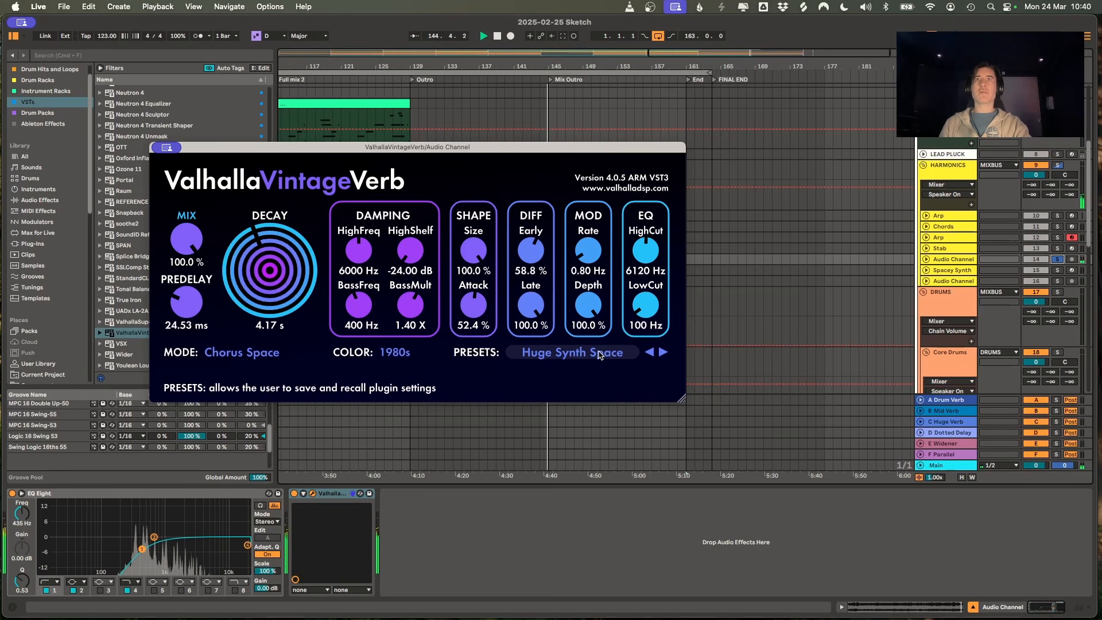
{"action": "left_click_drag", "start_coordinate": [646, 305], "coordinate": [642, 268]}
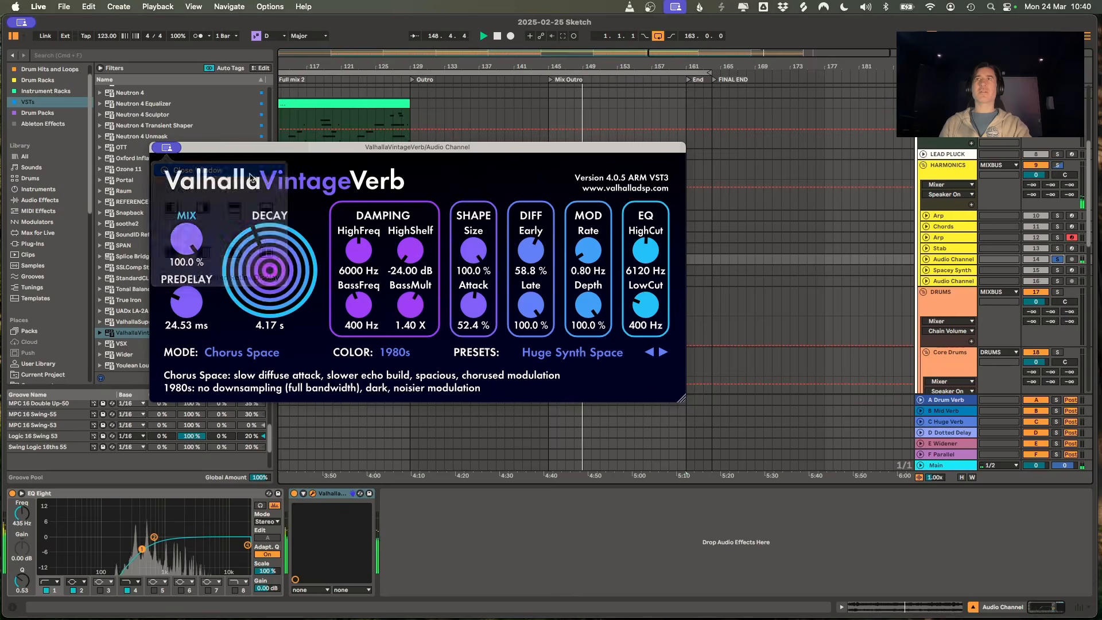
{"action": "left_click", "coordinate": [157, 148]}
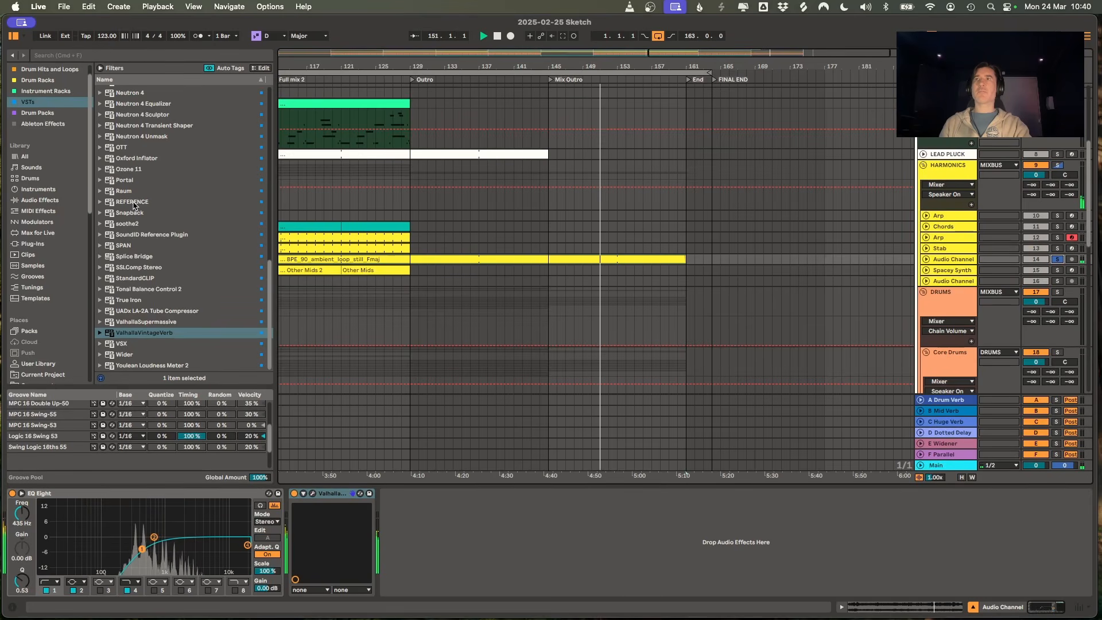
Lower the high-cut band of the ambient loop's EQ Eight to about 8.6 kHz.
{"action": "scroll", "coordinate": [147, 218], "scroll_direction": "up", "scroll_amount": 3}
{"action": "scroll", "coordinate": [142, 227], "scroll_direction": "up", "scroll_amount": 1}
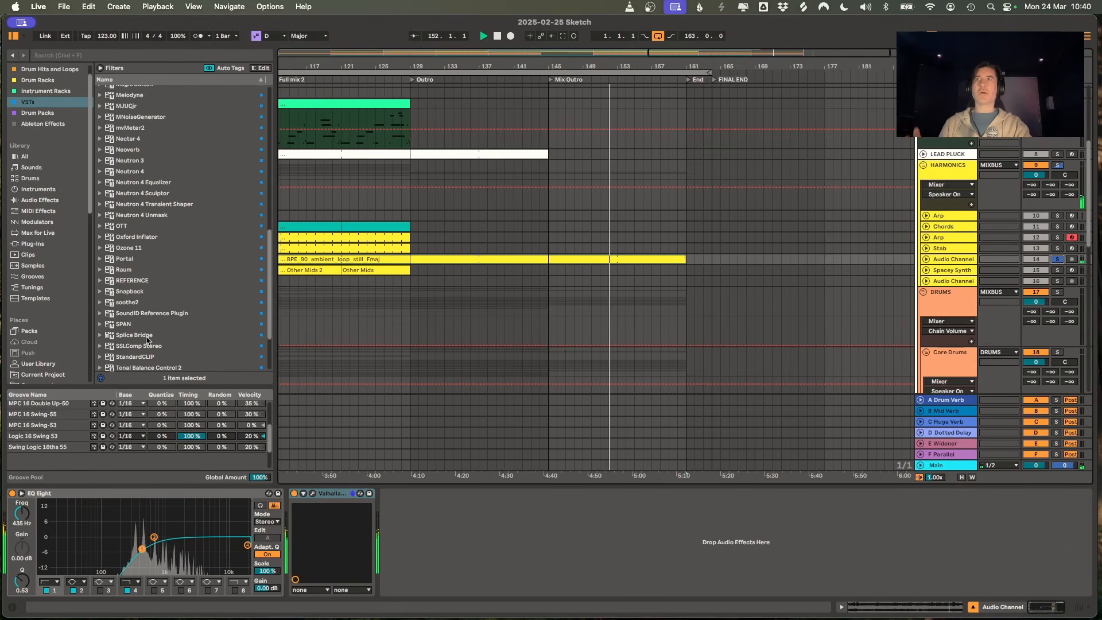
{"action": "left_click_drag", "start_coordinate": [247, 545], "coordinate": [224, 548]}
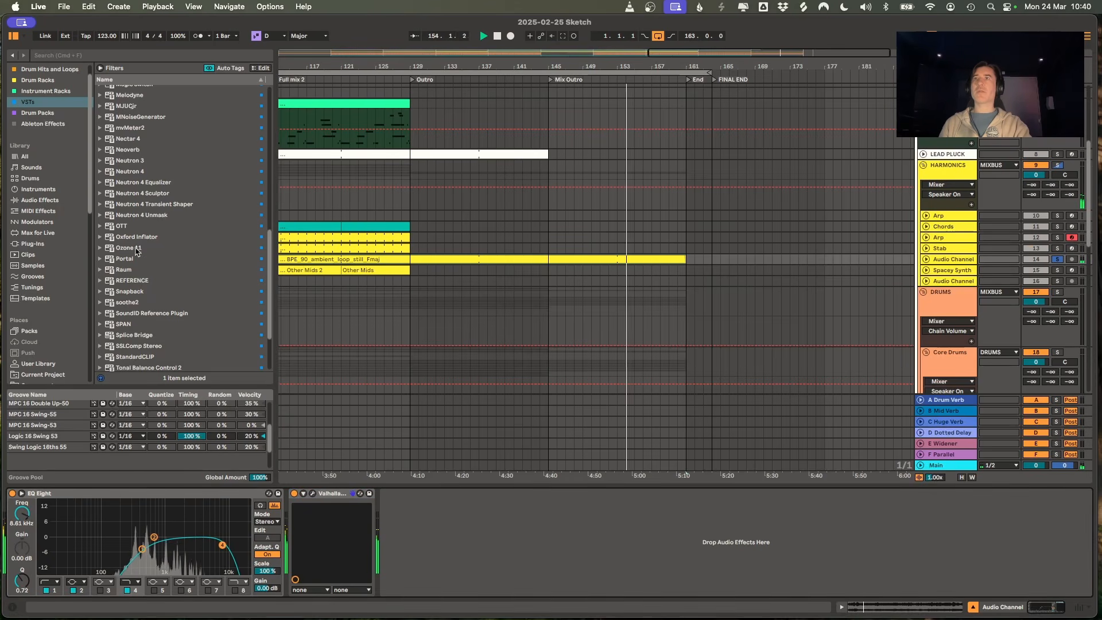
Add Kickstart 2 after ValhallaVintageVerb, adjust its ducking curve and set its mix to 43%, then close its window.
{"action": "scroll", "coordinate": [140, 242], "scroll_direction": "up", "scroll_amount": 4}
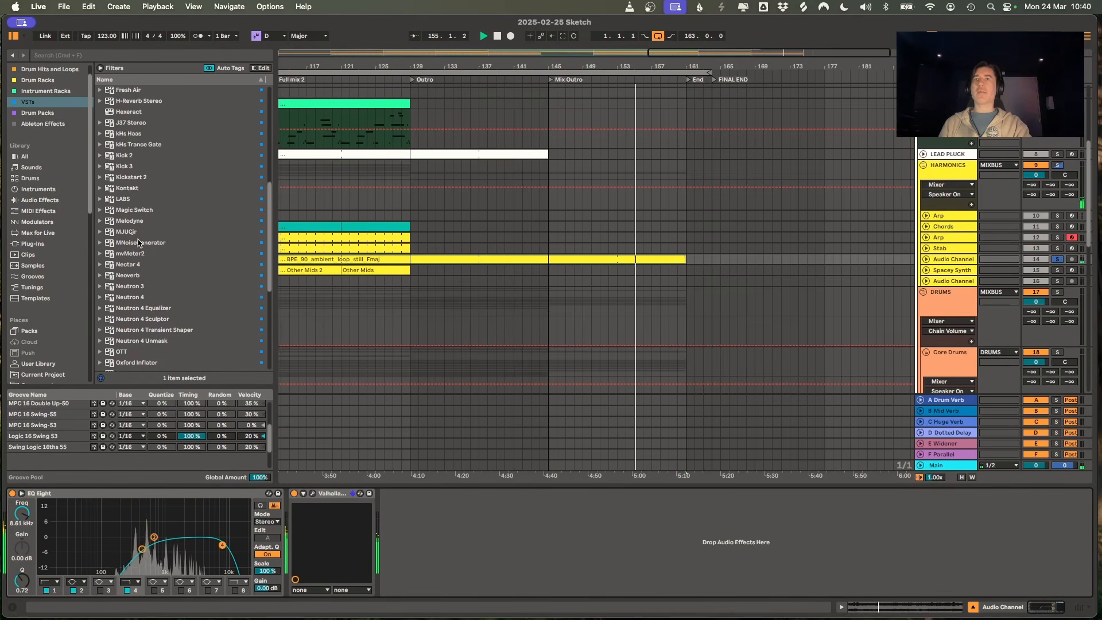
{"action": "scroll", "coordinate": [138, 242], "scroll_direction": "up", "scroll_amount": 4}
{"action": "left_click_drag", "start_coordinate": [121, 201], "coordinate": [464, 525]}
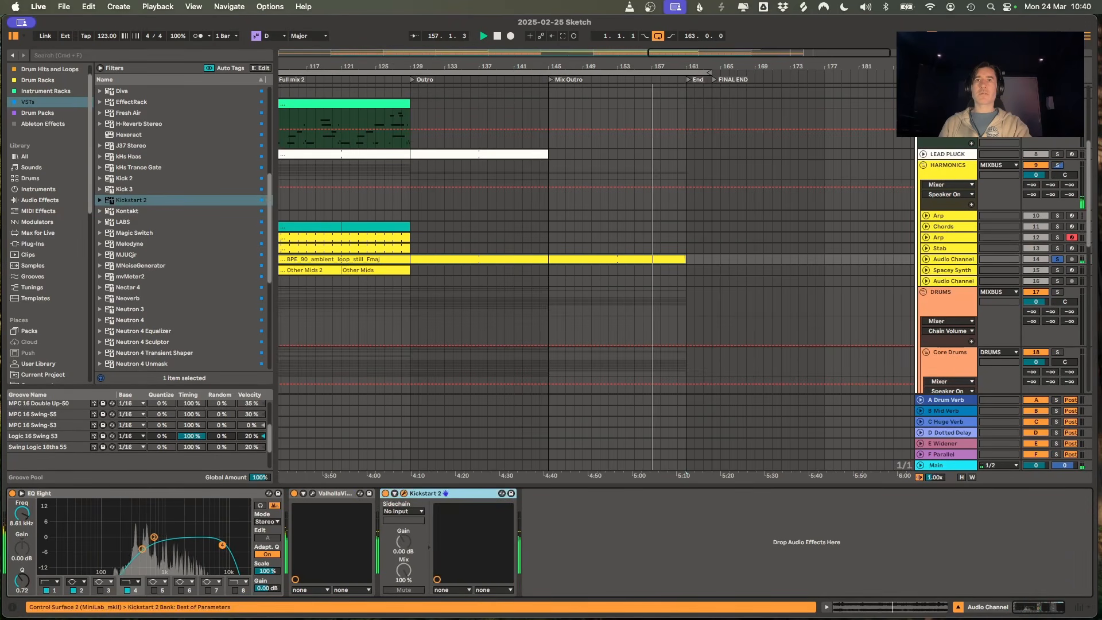
{"action": "left_click_drag", "start_coordinate": [392, 282], "coordinate": [392, 310]}
{"action": "left_click_drag", "start_coordinate": [540, 277], "coordinate": [571, 278]}
{"action": "left_click_drag", "start_coordinate": [391, 283], "coordinate": [392, 290]}
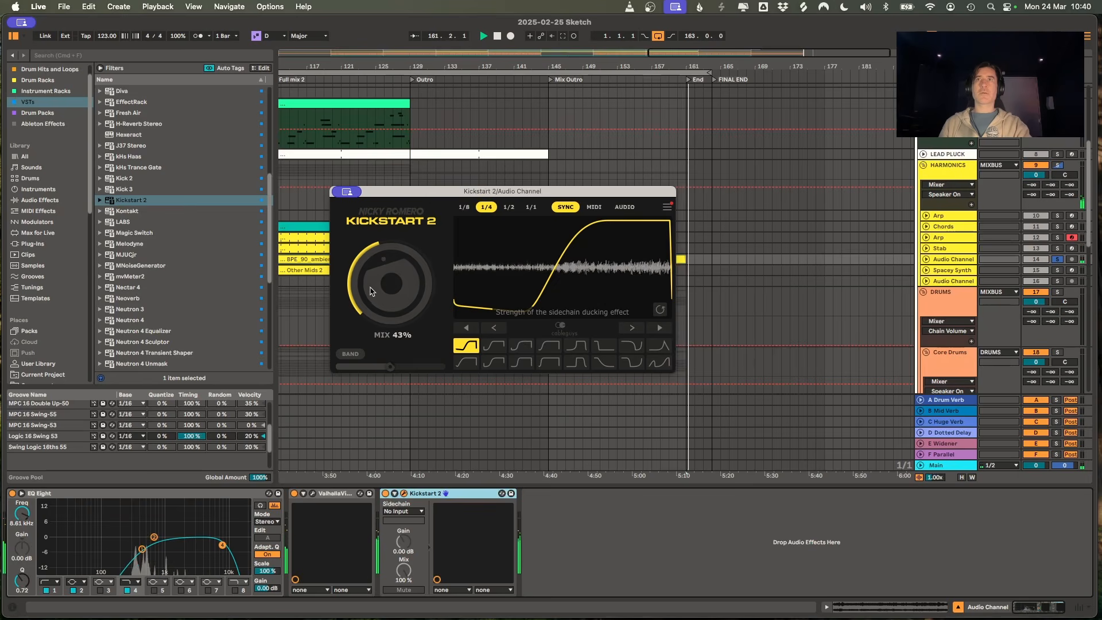
{"action": "mouse_move", "coordinate": [346, 196]}
{"action": "left_click", "coordinate": [359, 214]}
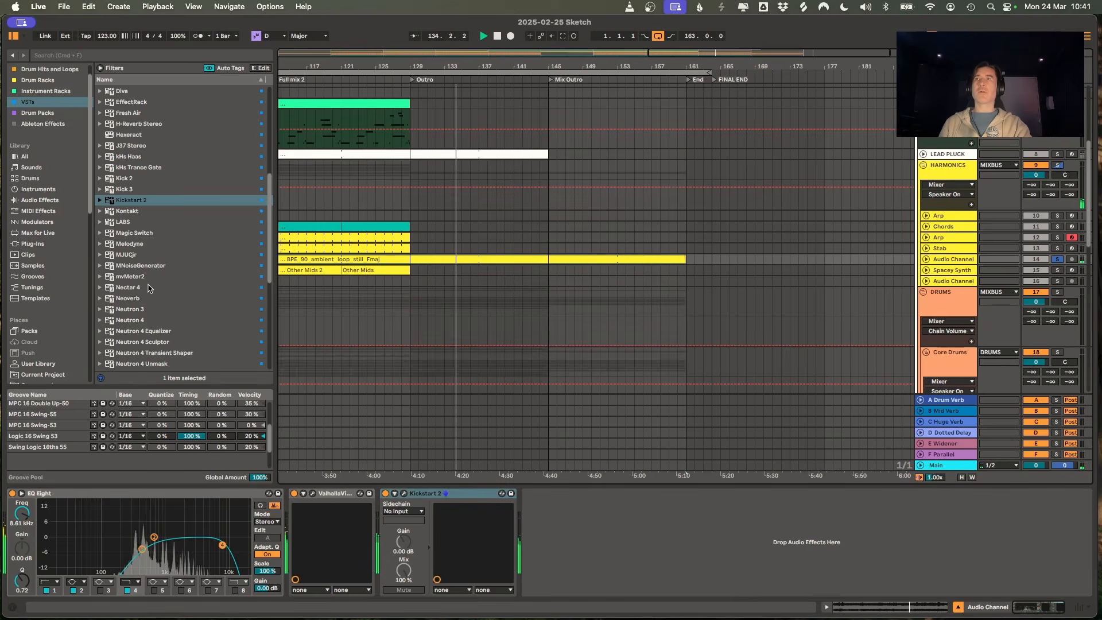
Insert an Auto Filter from the audio effects between ValhallaVintageVerb and Kickstart 2.
{"action": "left_click", "coordinate": [53, 201]}
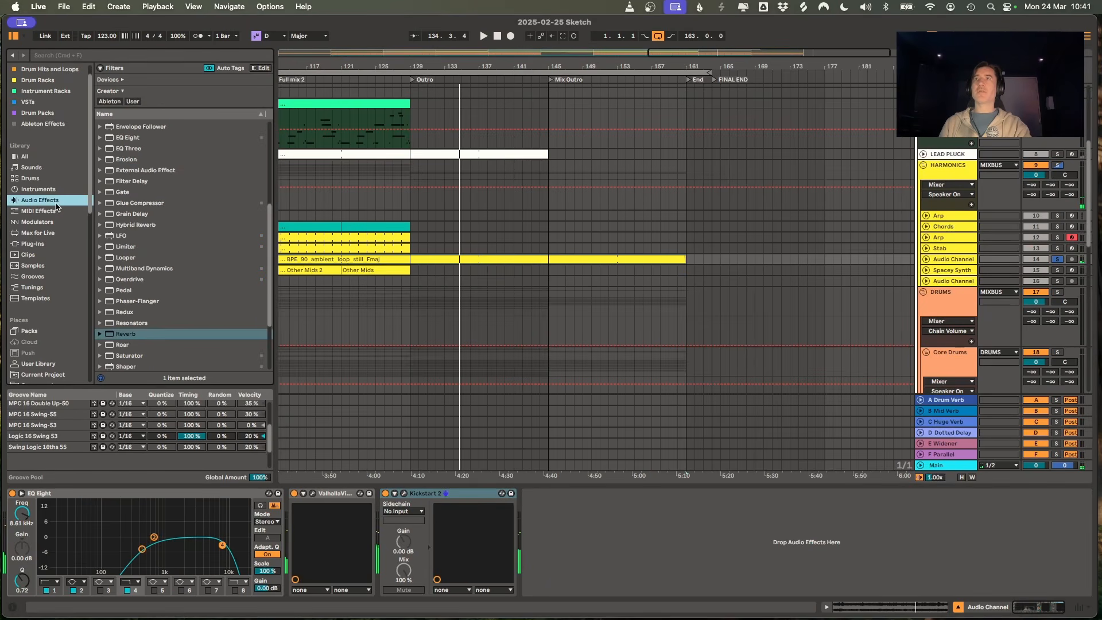
{"action": "scroll", "coordinate": [147, 159], "scroll_direction": "up", "scroll_amount": 5}
{"action": "mouse_move", "coordinate": [115, 160]}
{"action": "left_mouse_down"}
{"action": "mouse_move", "coordinate": [370, 419]}
{"action": "mouse_move", "coordinate": [407, 538]}
{"action": "mouse_move", "coordinate": [472, 537]}
{"action": "left_mouse_up"}
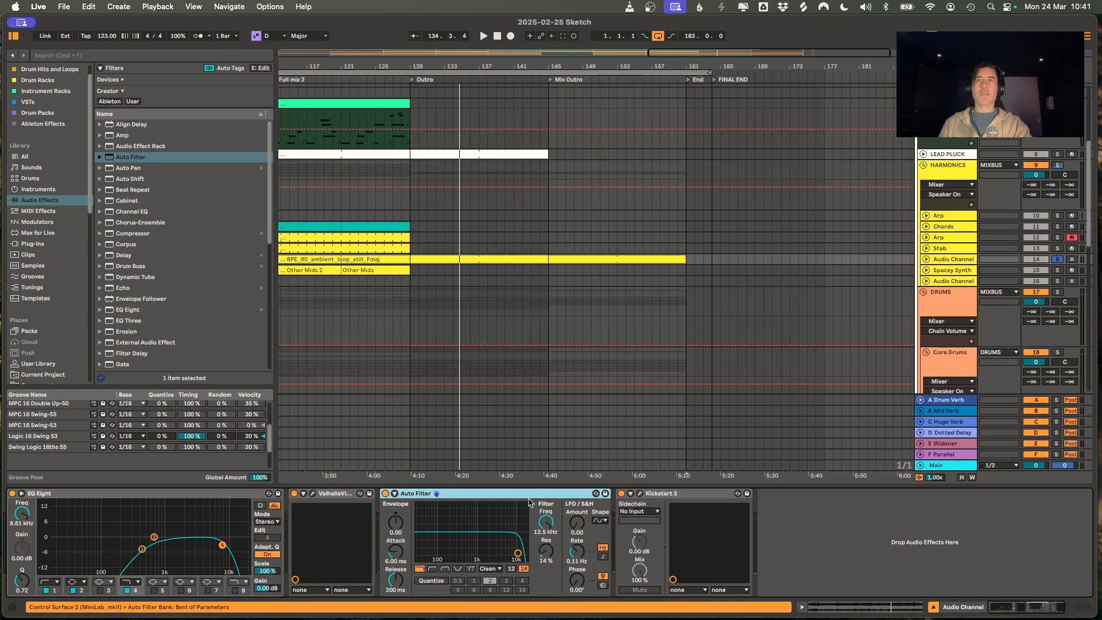
During playback, lower the Auto Filter's cutoff to just under 4 kHz, set its LFO amount to 15.7 and sync the LFO rate to tempo.
{"action": "left_click_drag", "start_coordinate": [546, 523], "coordinate": [546, 520]}
{"action": "key", "text": "space"}
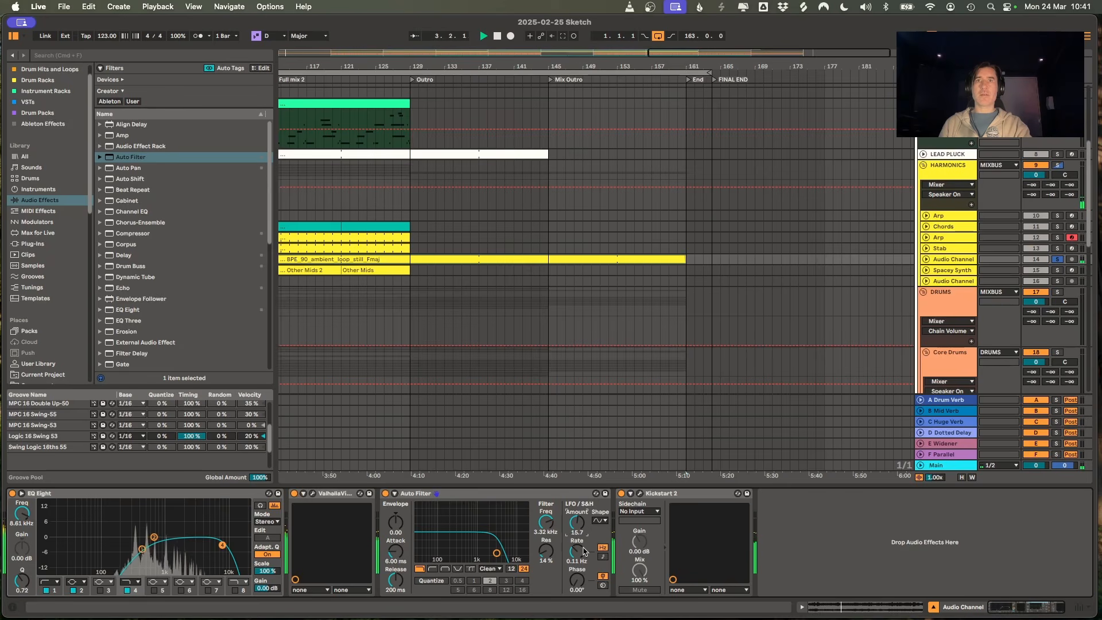
{"action": "left_click", "coordinate": [603, 556]}
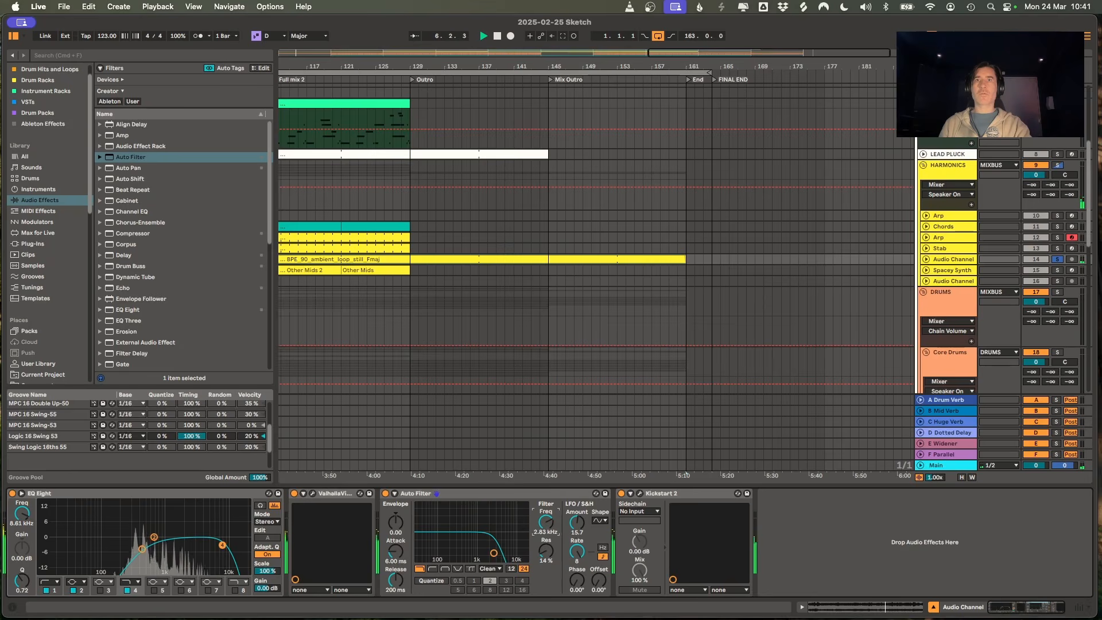
{"action": "left_click_drag", "start_coordinate": [546, 522], "coordinate": [546, 517]}
Insert an Auto Pan between EQ Eight and ValhallaVintageVerb, with an amount of about 70% and a tempo-synced rate.
{"action": "left_click_drag", "start_coordinate": [146, 169], "coordinate": [356, 455]}
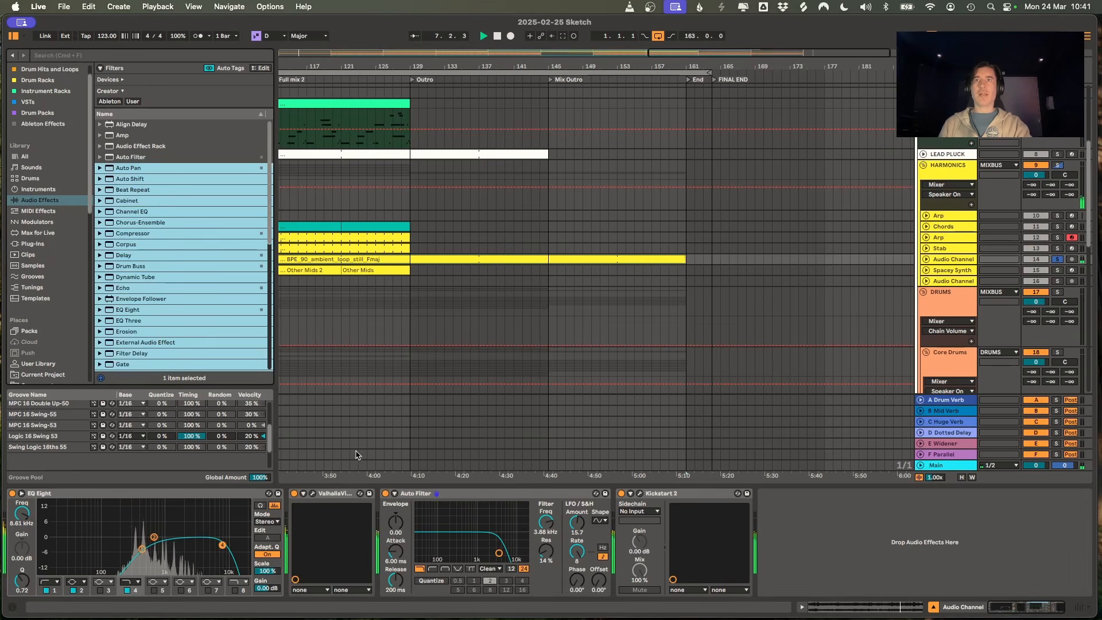
{"action": "left_click_drag", "start_coordinate": [258, 334], "coordinate": [184, 169]}
{"action": "left_click", "coordinate": [142, 149]}
{"action": "left_click", "coordinate": [135, 170]}
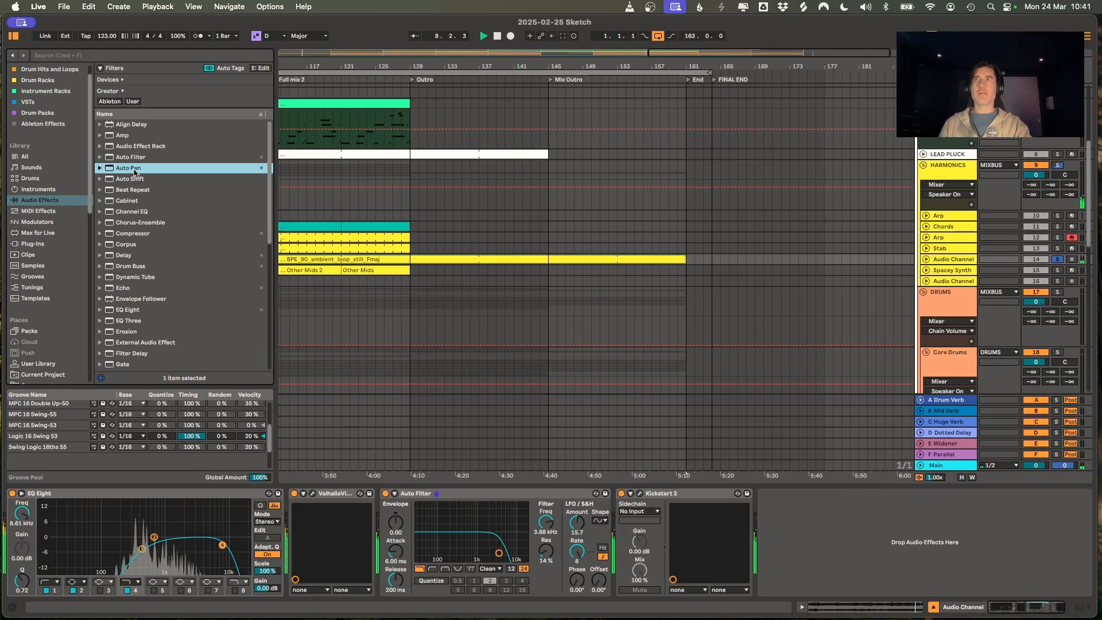
{"action": "left_click_drag", "start_coordinate": [266, 451], "coordinate": [290, 534]}
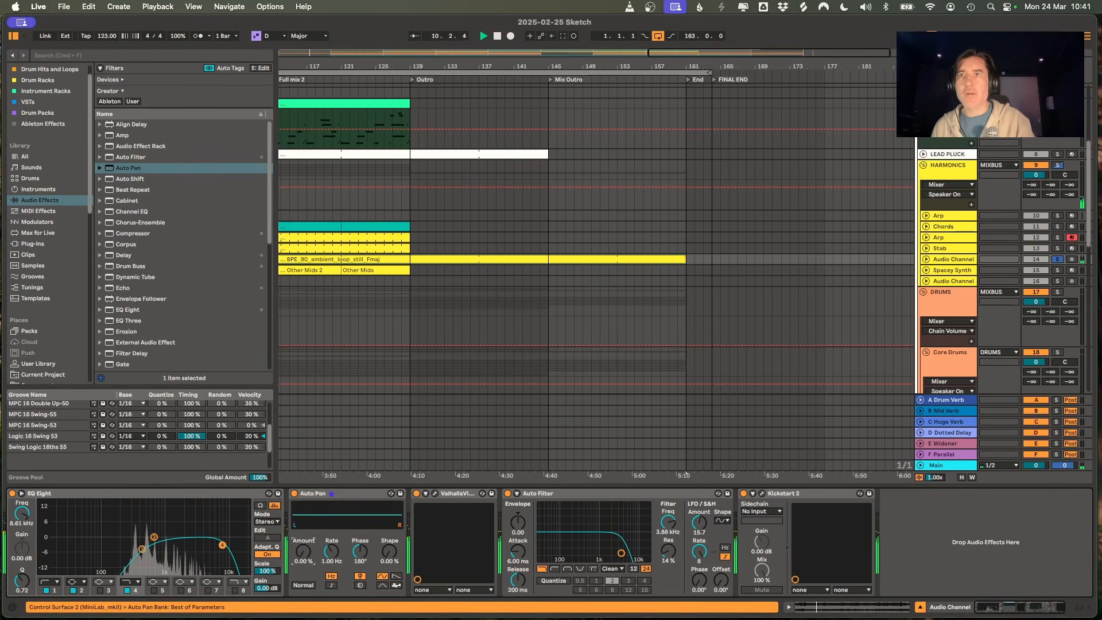
{"action": "left_click_drag", "start_coordinate": [303, 552], "coordinate": [326, 556]}
{"action": "left_click", "coordinate": [333, 586]}
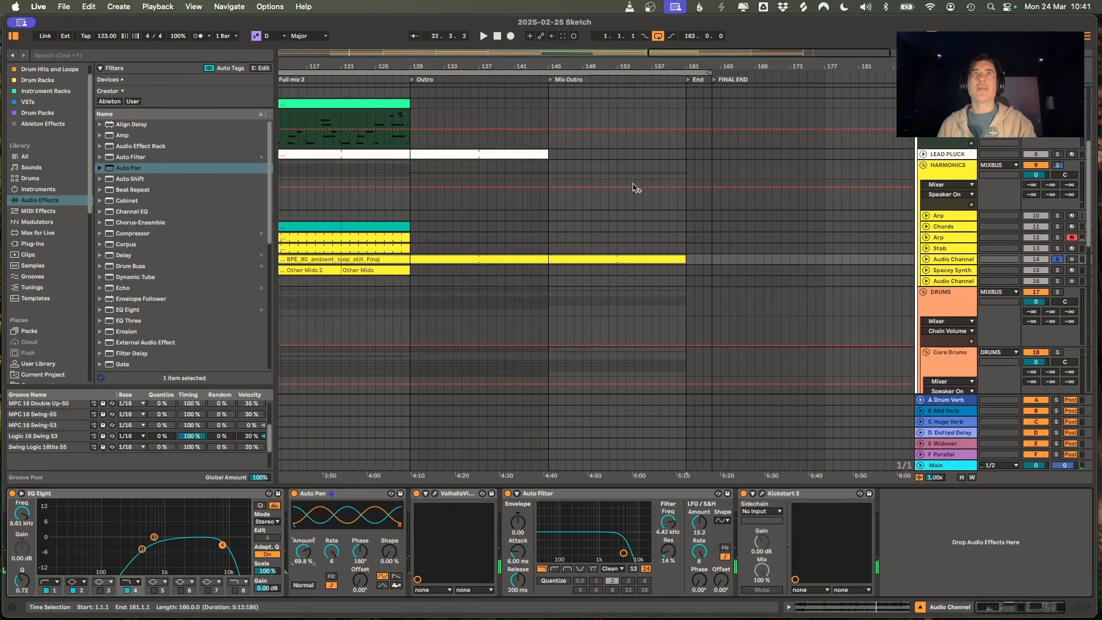
{"action": "left_click_drag", "start_coordinate": [135, 171], "coordinate": [527, 353]}
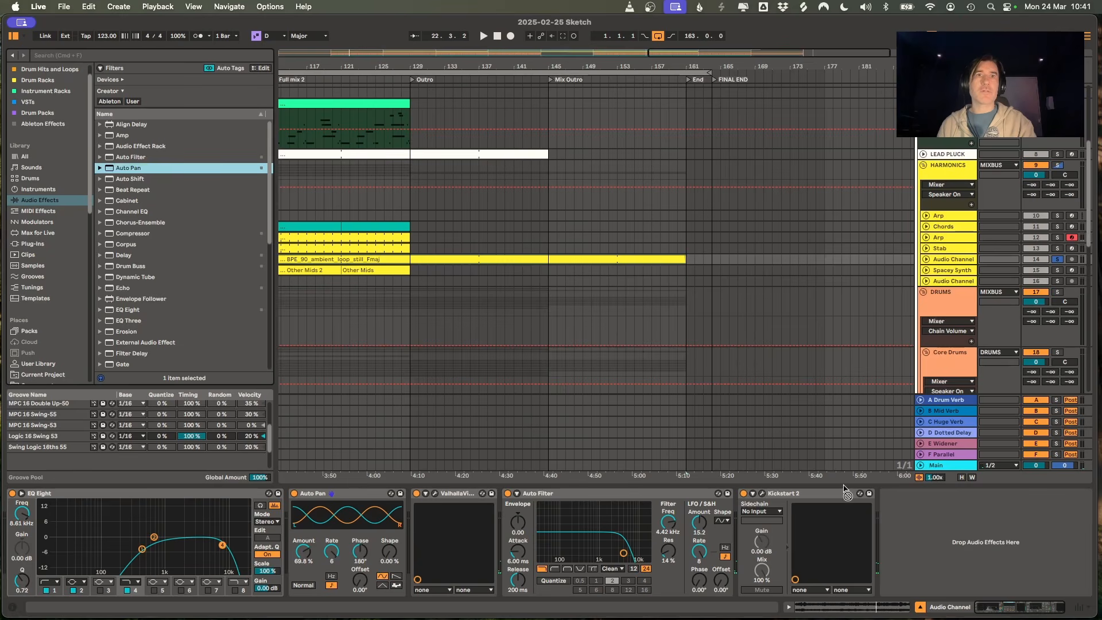
{"action": "mouse_move", "coordinate": [849, 494]}
{"action": "left_mouse_down"}
{"action": "mouse_move", "coordinate": [767, 531]}
{"action": "mouse_move", "coordinate": [788, 522]}
{"action": "left_mouse_up"}
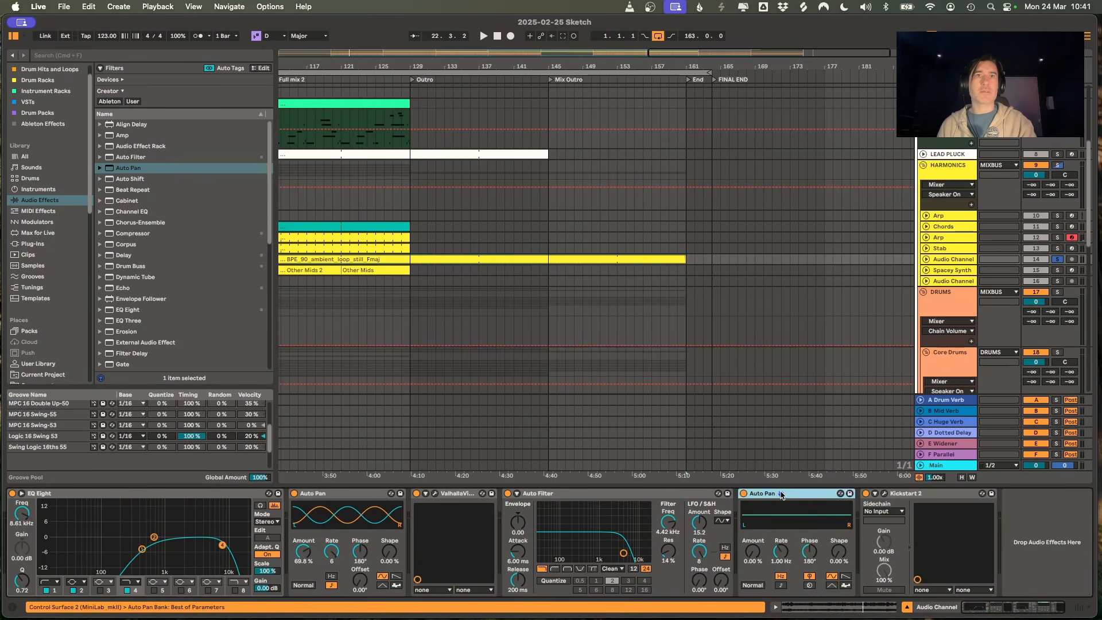
{"action": "key", "text": "Delete"}
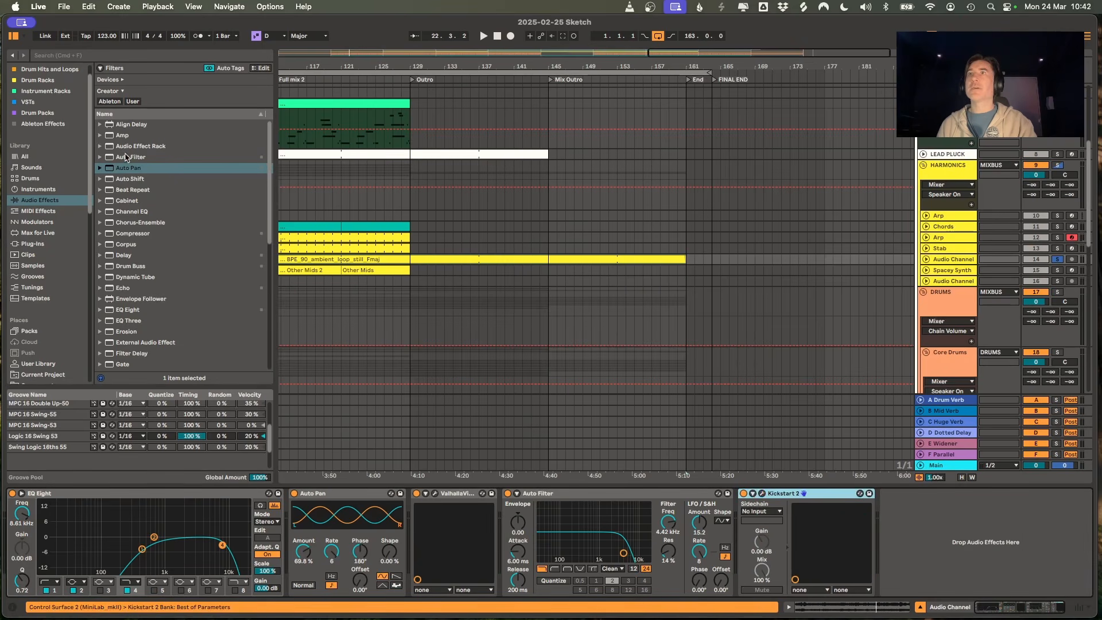
Insert a second Auto Filter between the first Auto Filter and Kickstart 2.
{"action": "mouse_move", "coordinate": [126, 157]}
{"action": "left_mouse_down"}
{"action": "mouse_move", "coordinate": [402, 345]}
{"action": "mouse_move", "coordinate": [762, 543]}
{"action": "mouse_move", "coordinate": [747, 537]}
{"action": "left_mouse_up"}
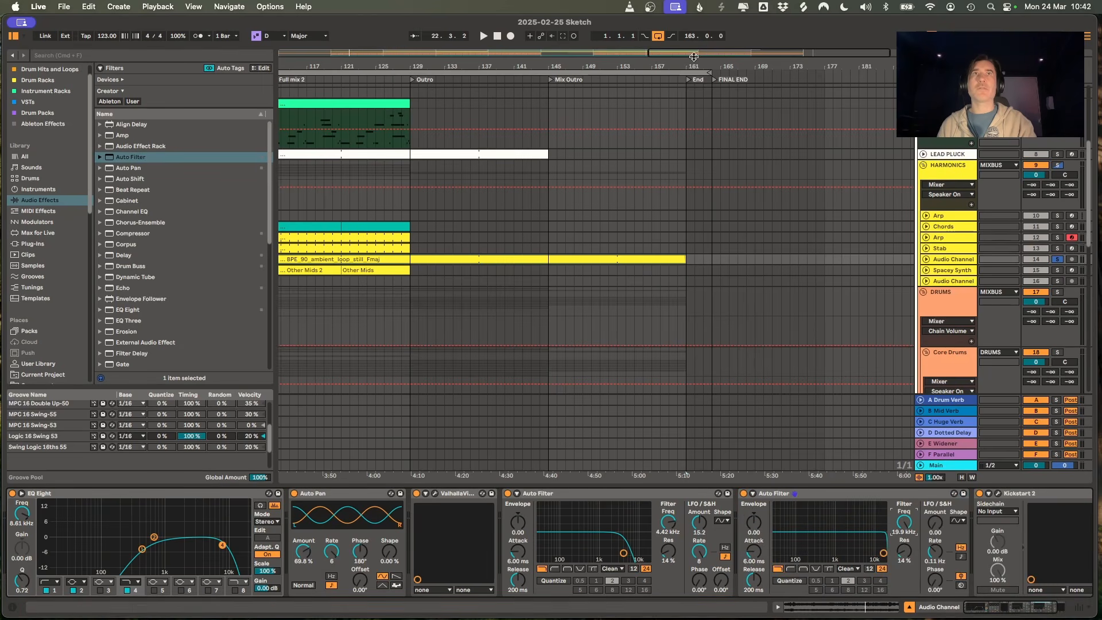
Play the arrangement from the Clap In section and unsolo the ambient loop track to hear it with the other tracks.
{"action": "key", "text": "minus"}
{"action": "key", "text": "minus"}
{"action": "scroll", "coordinate": [474, 183], "scroll_direction": "up", "scroll_amount": 4}
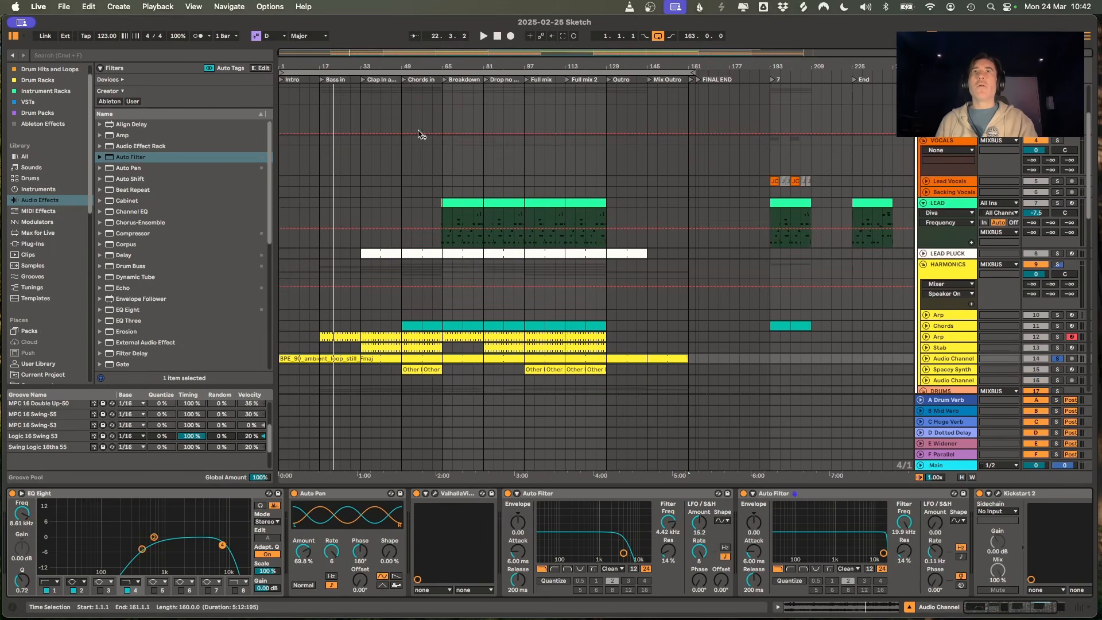
{"action": "left_click", "coordinate": [375, 79]}
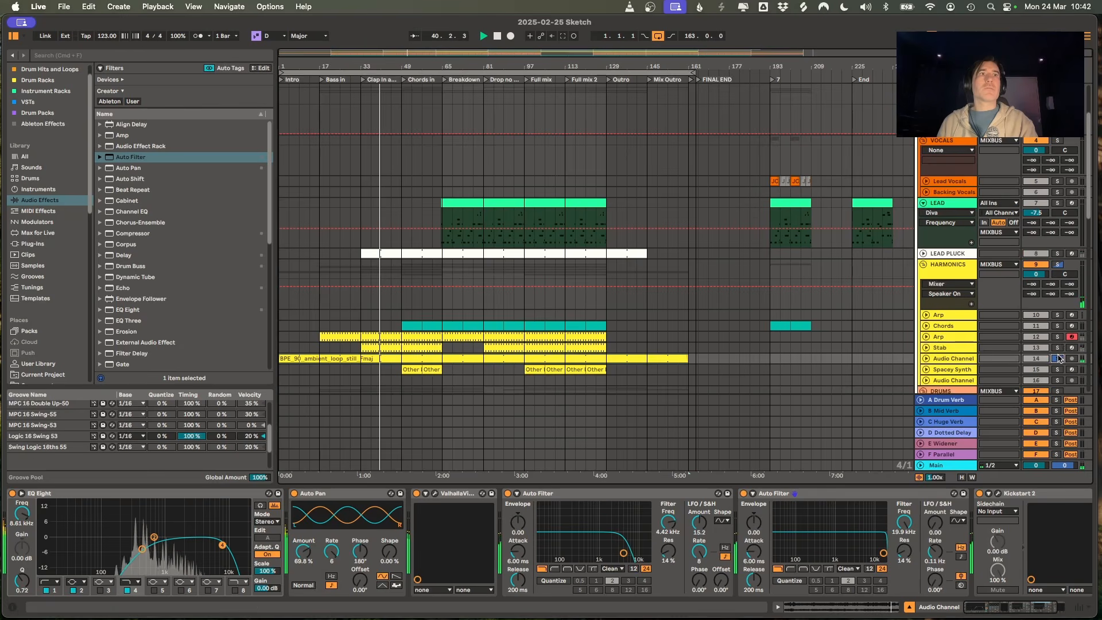
{"action": "left_click", "coordinate": [1058, 359]}
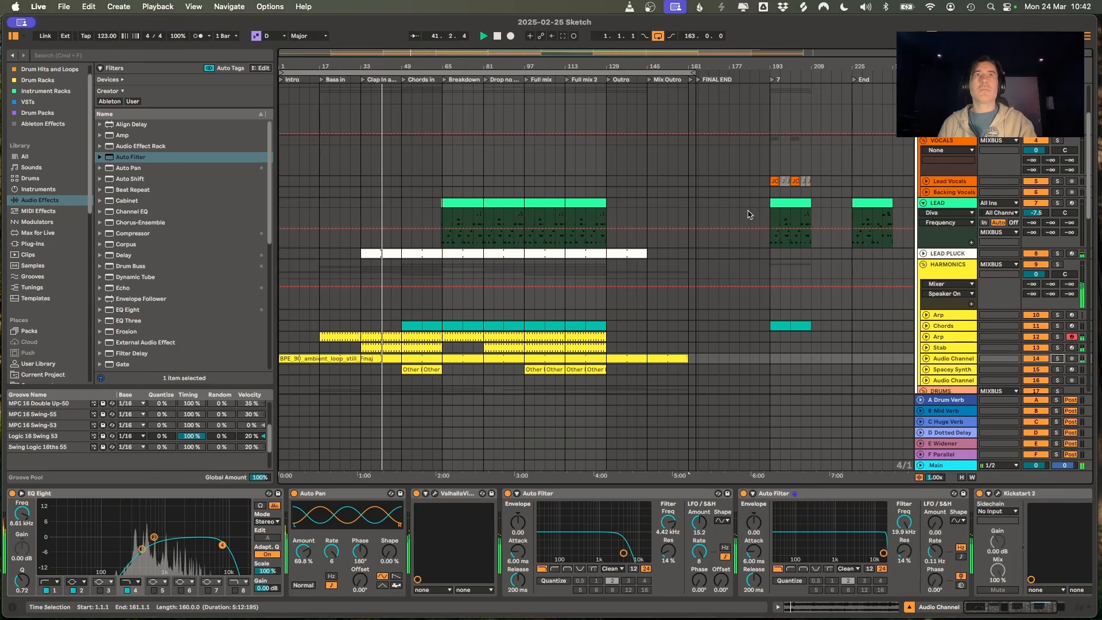
{"action": "key", "text": "space"}
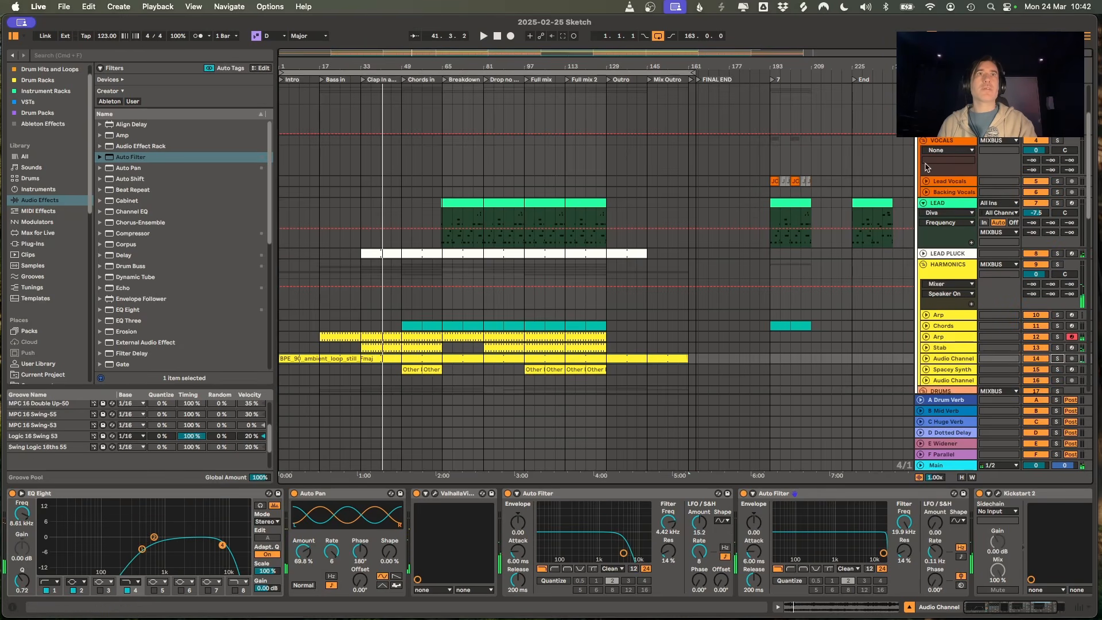
Unfold the Lead Vocals track and copy its first ad-lib clip from bar 193 to the start of the Clap In section.
{"action": "left_click", "coordinate": [927, 186]}
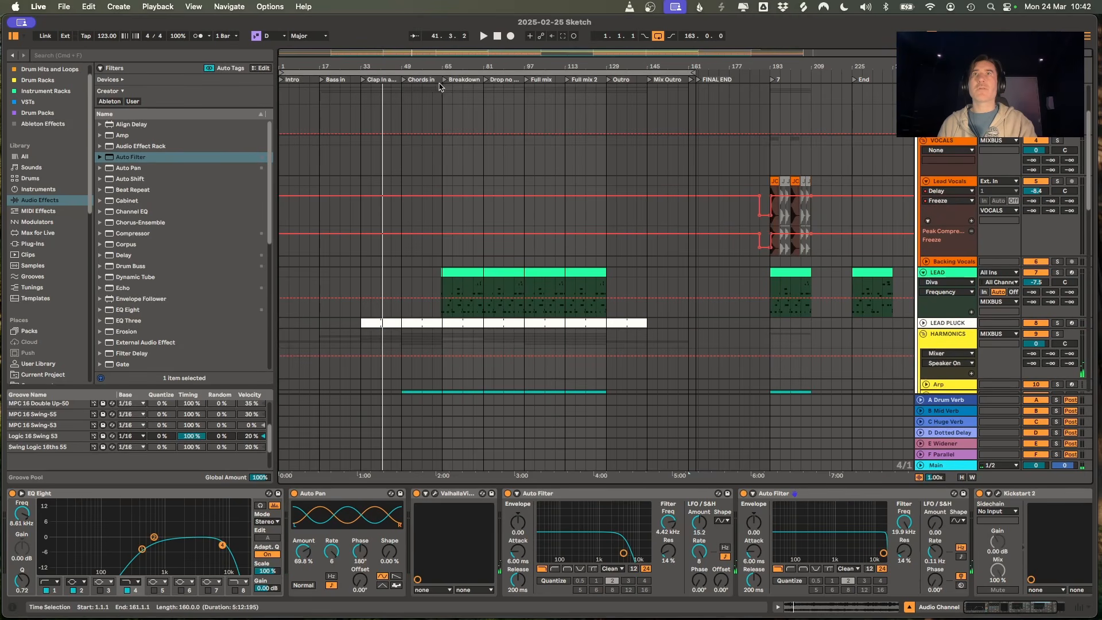
{"action": "left_click", "coordinate": [343, 80]}
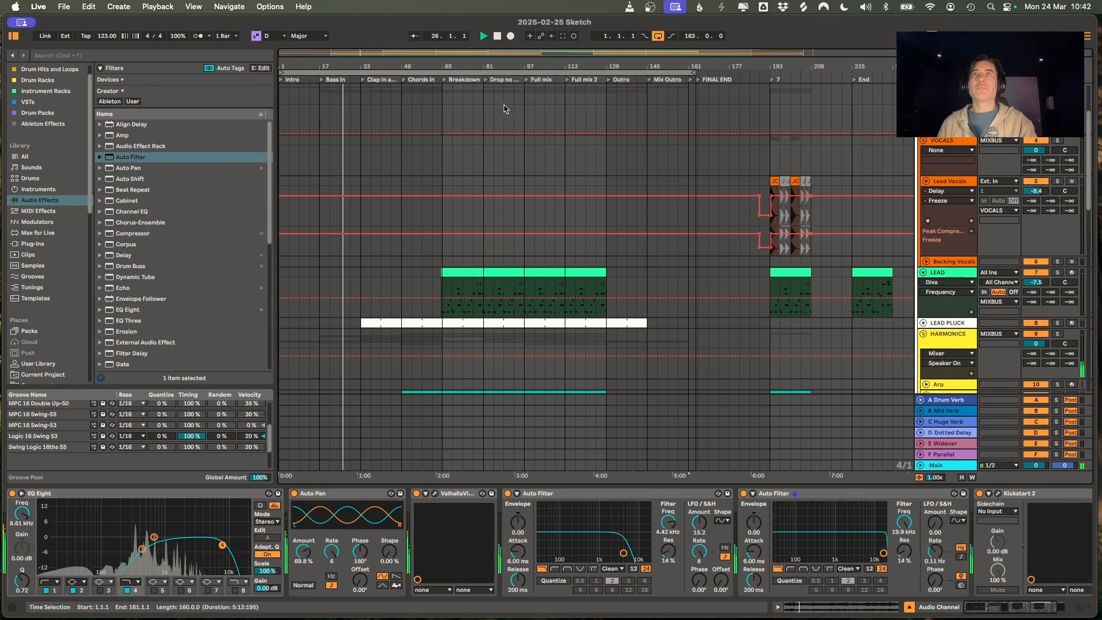
{"action": "left_click", "coordinate": [770, 182]}
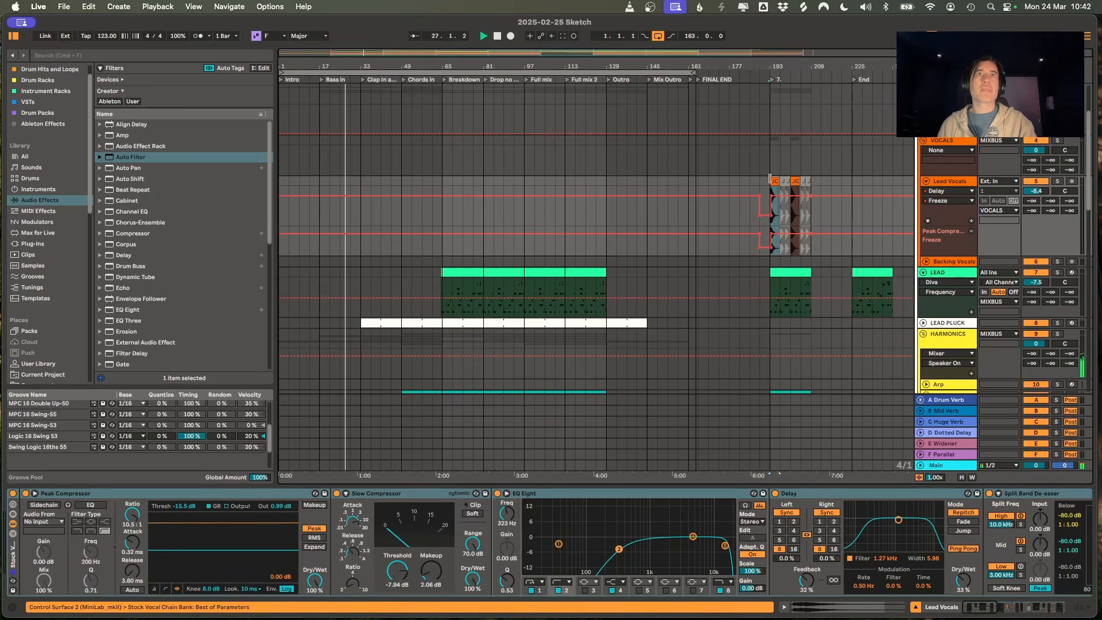
{"action": "left_click_drag", "start_coordinate": [774, 181], "coordinate": [418, 189]}
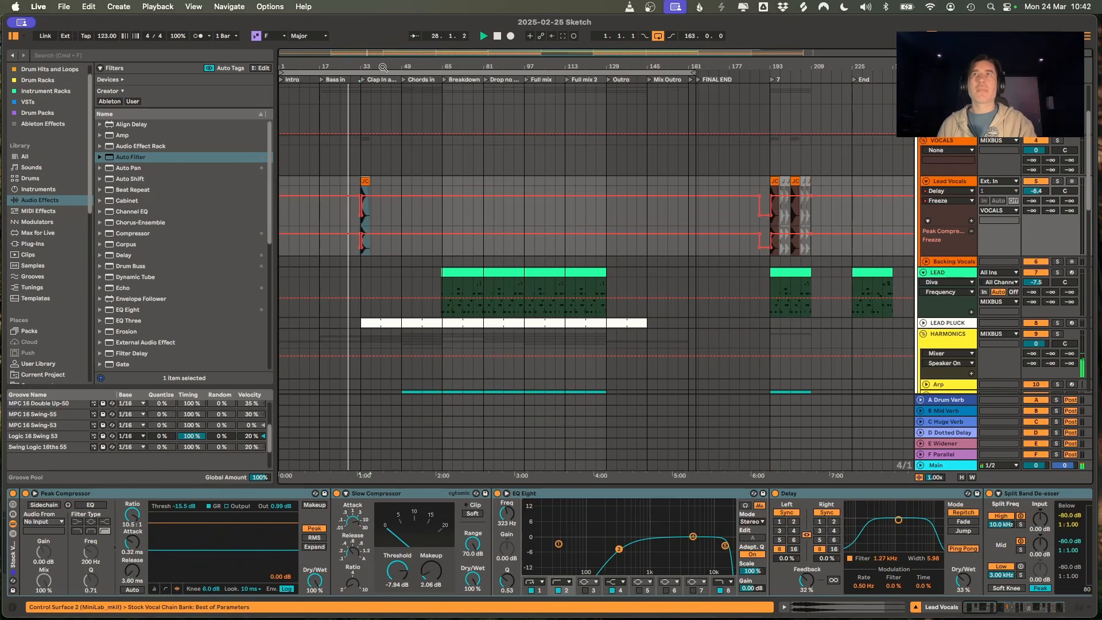
Move the copied vocal ad-lib about four bars earlier to bar 29 and play the passage from just before it.
{"action": "scroll", "coordinate": [362, 196], "scroll_direction": "up", "scroll_amount": 10}
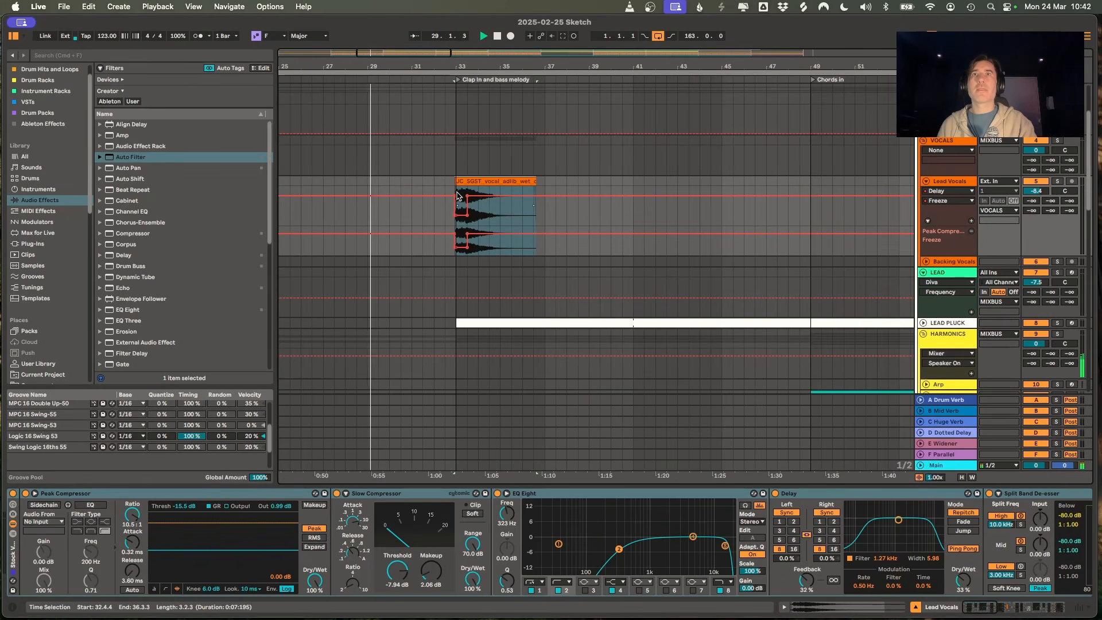
{"action": "left_click_drag", "start_coordinate": [487, 181], "coordinate": [396, 183]}
{"action": "left_click", "coordinate": [342, 87]}
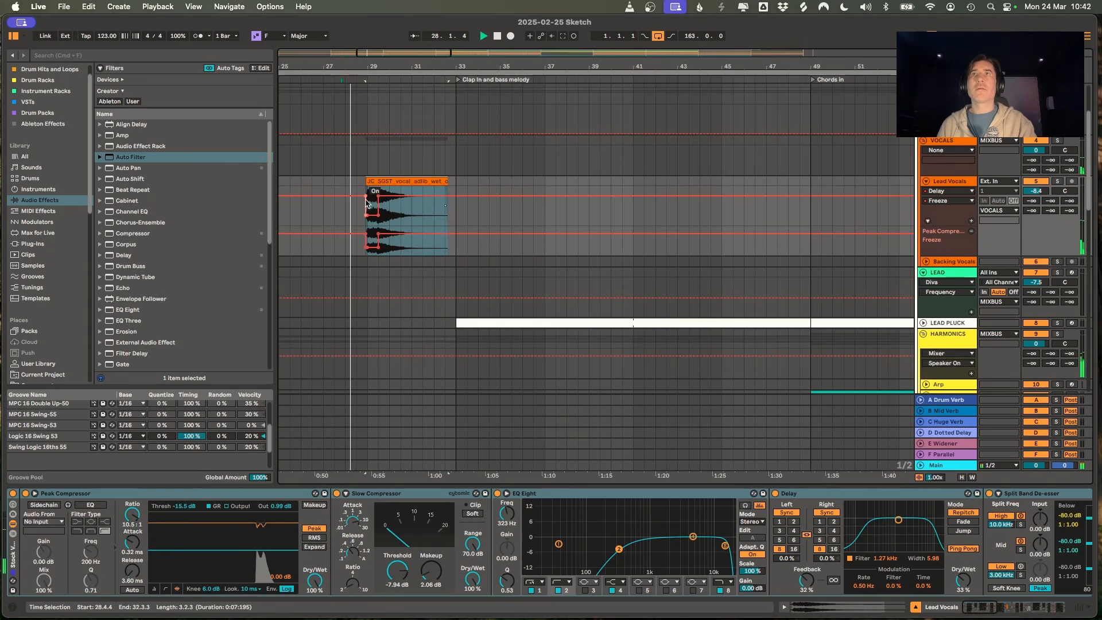
Extend the Off portion of the Lead Vocals automation back to about bar 27 and move the ad-lib clip one bar later to bar 30.
{"action": "left_click", "coordinate": [334, 196]}
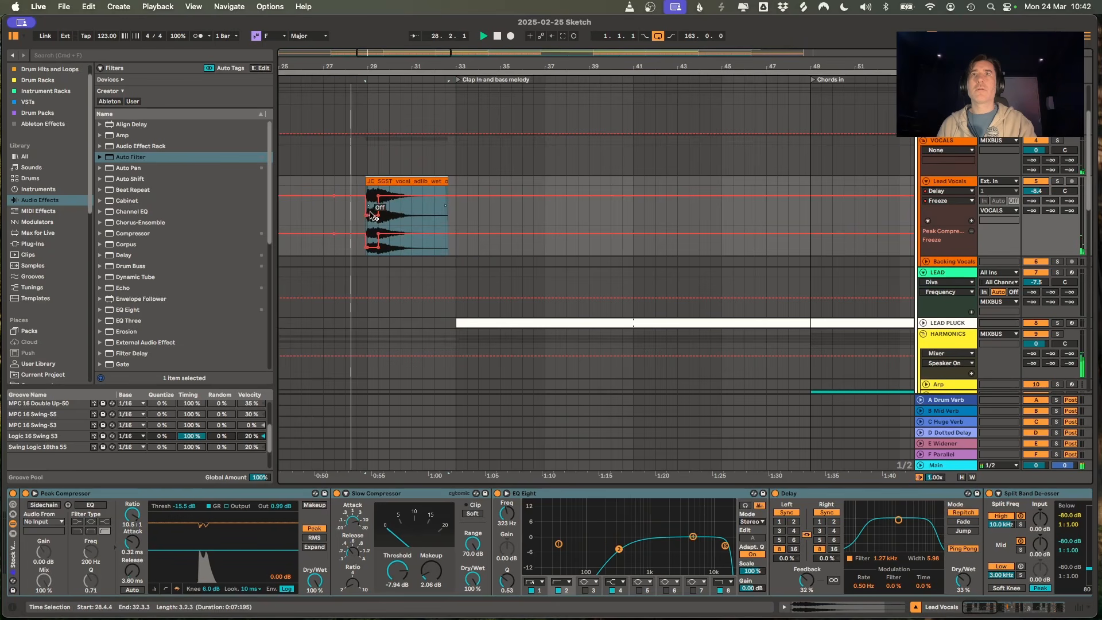
{"action": "left_click", "coordinate": [368, 216]}
{"action": "left_click_drag", "start_coordinate": [367, 216], "coordinate": [334, 216]}
{"action": "key", "text": "space"}
{"action": "left_click_drag", "start_coordinate": [380, 181], "coordinate": [402, 183]}
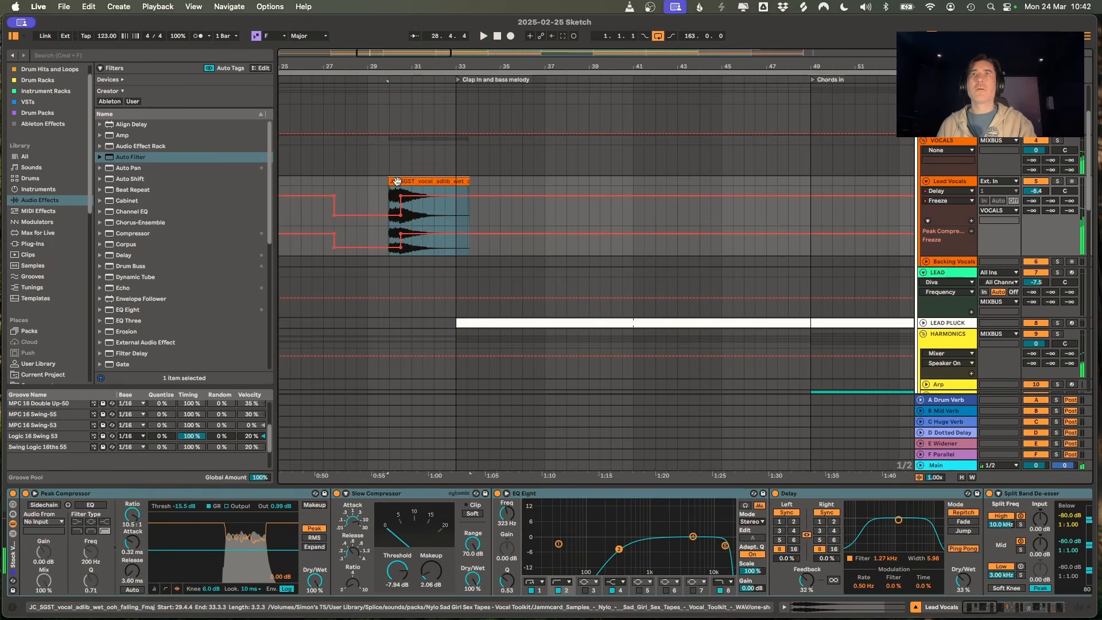
Unfold the Kick track and shorten its clip to end at bar 31, leaving a gap before the Clap In section.
{"action": "left_click_drag", "start_coordinate": [362, 51], "coordinate": [375, 82]}
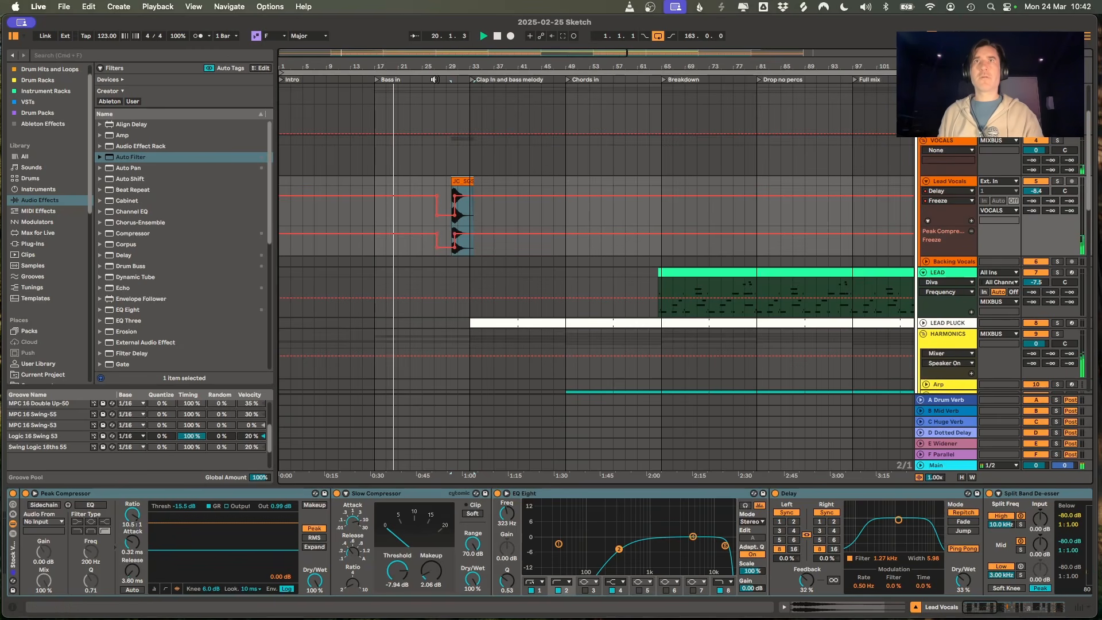
{"action": "scroll", "coordinate": [475, 263], "scroll_direction": "down", "scroll_amount": 15}
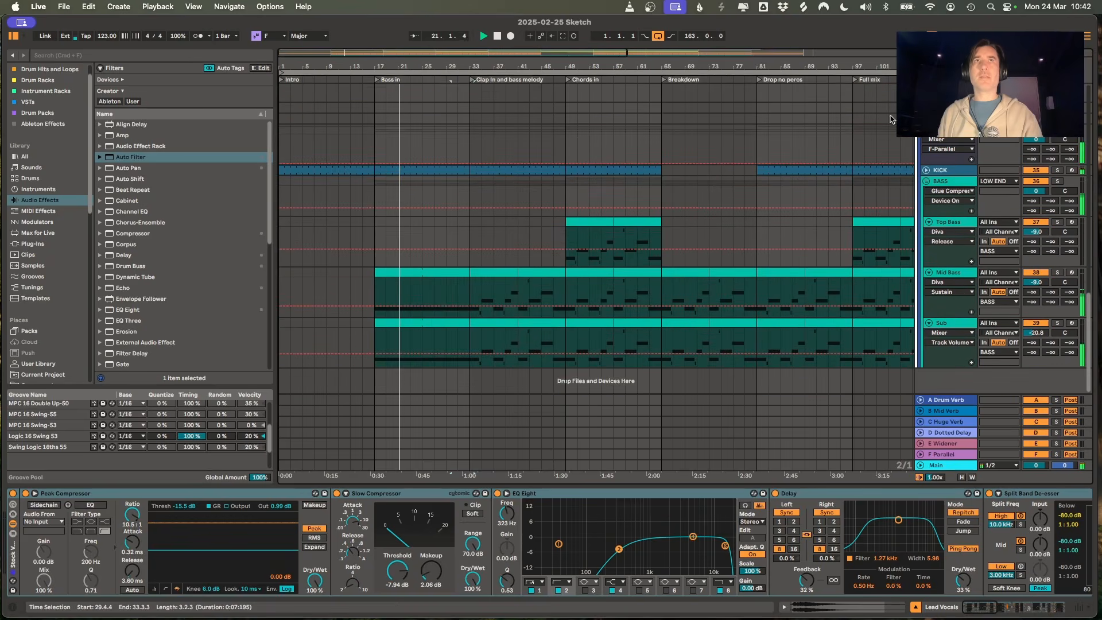
{"action": "left_click", "coordinate": [926, 170]}
{"action": "left_click", "coordinate": [471, 192]}
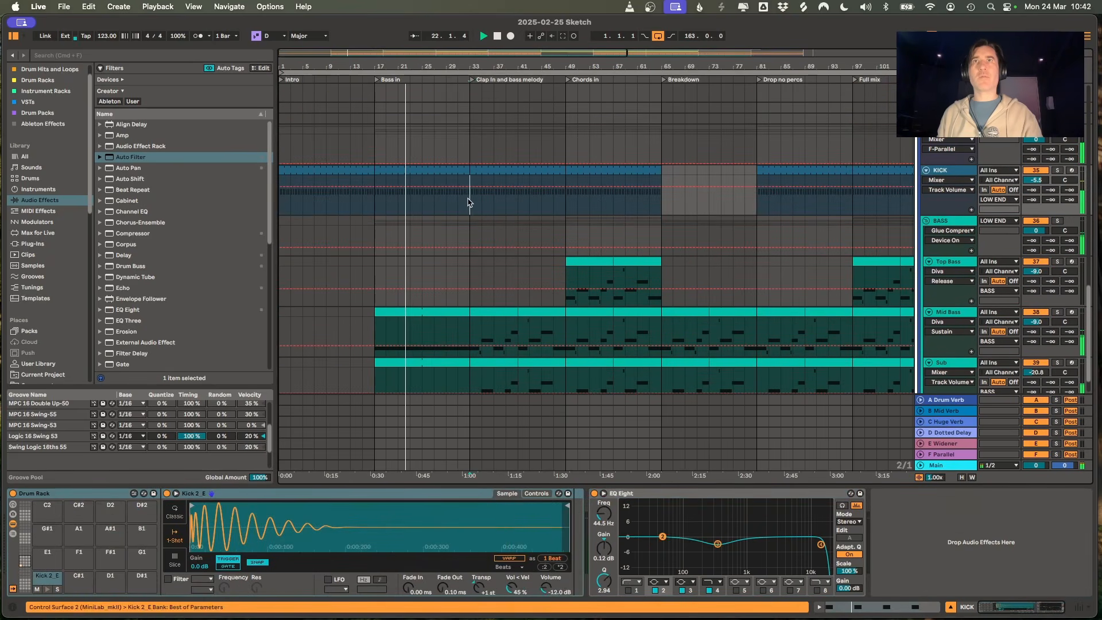
{"action": "left_click_drag", "start_coordinate": [468, 171], "coordinate": [458, 171]}
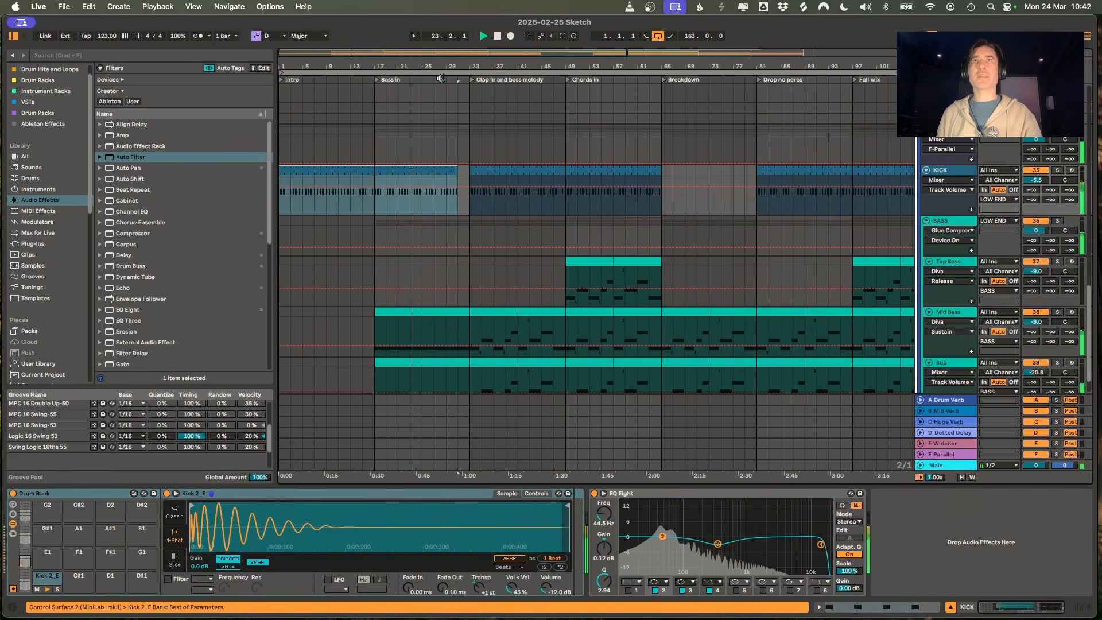
Play from just before the kick gap and try moving the Lead Vocals ad-lib clip about one and a half bars later.
{"action": "left_click", "coordinate": [439, 76]}
{"action": "scroll", "coordinate": [502, 133], "scroll_direction": "up", "scroll_amount": 8}
{"action": "scroll", "coordinate": [502, 132], "scroll_direction": "up", "scroll_amount": 15}
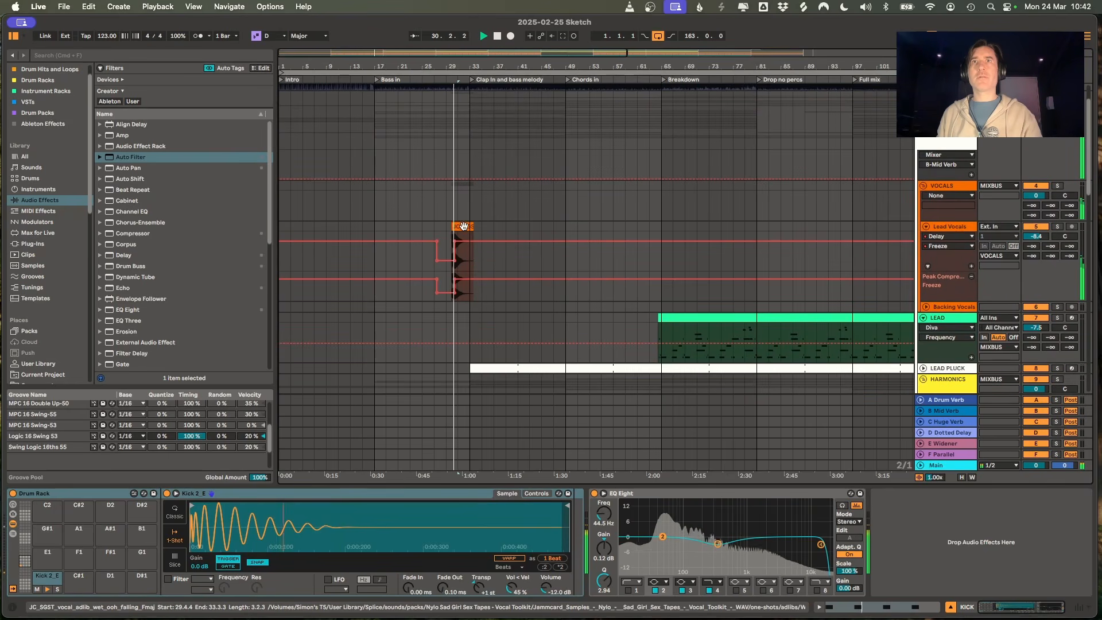
{"action": "left_click_drag", "start_coordinate": [494, 66], "coordinate": [764, 141]}
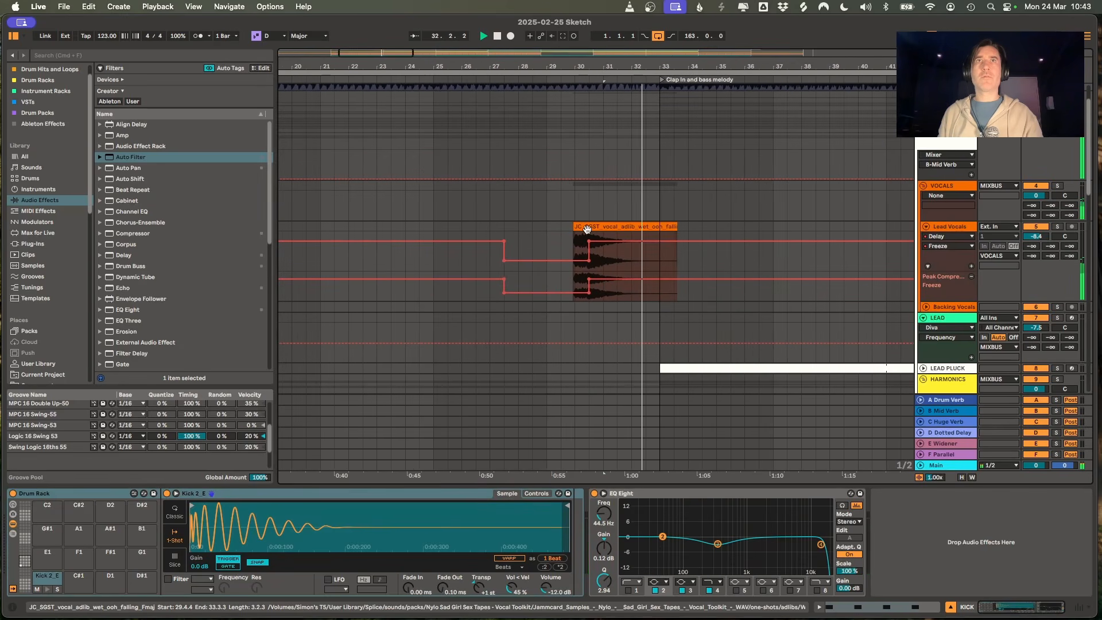
{"action": "left_click_drag", "start_coordinate": [587, 230], "coordinate": [629, 230]}
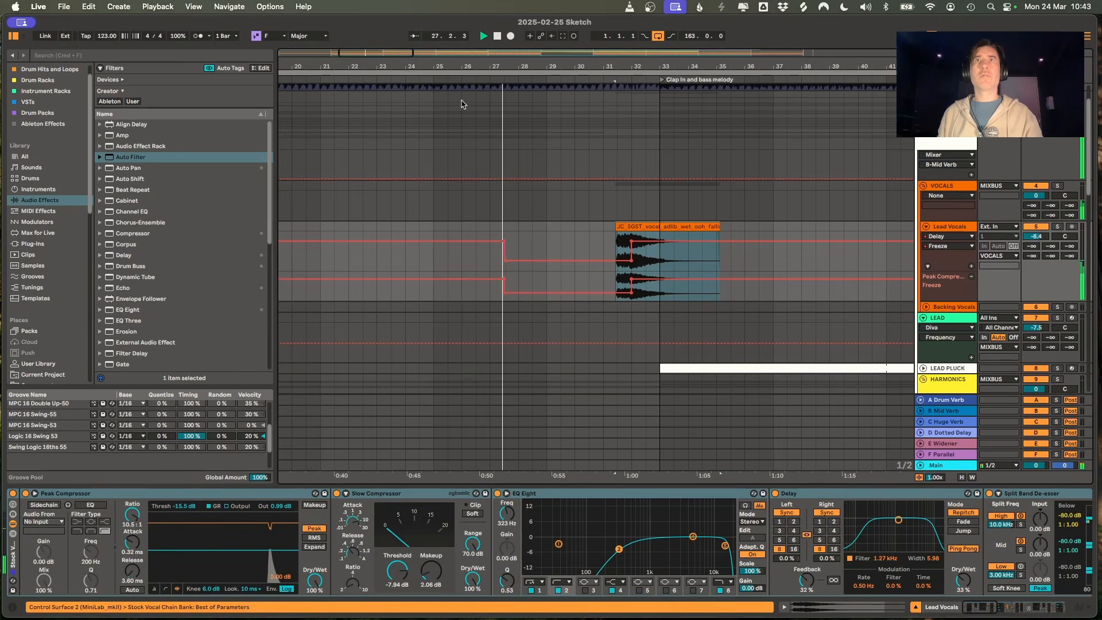
Play the passage from bar 26 and try the vocal ad-lib clip slightly earlier, starting at bar 31.
{"action": "key", "text": "space"}
{"action": "left_click", "coordinate": [481, 274]}
{"action": "key", "text": "space"}
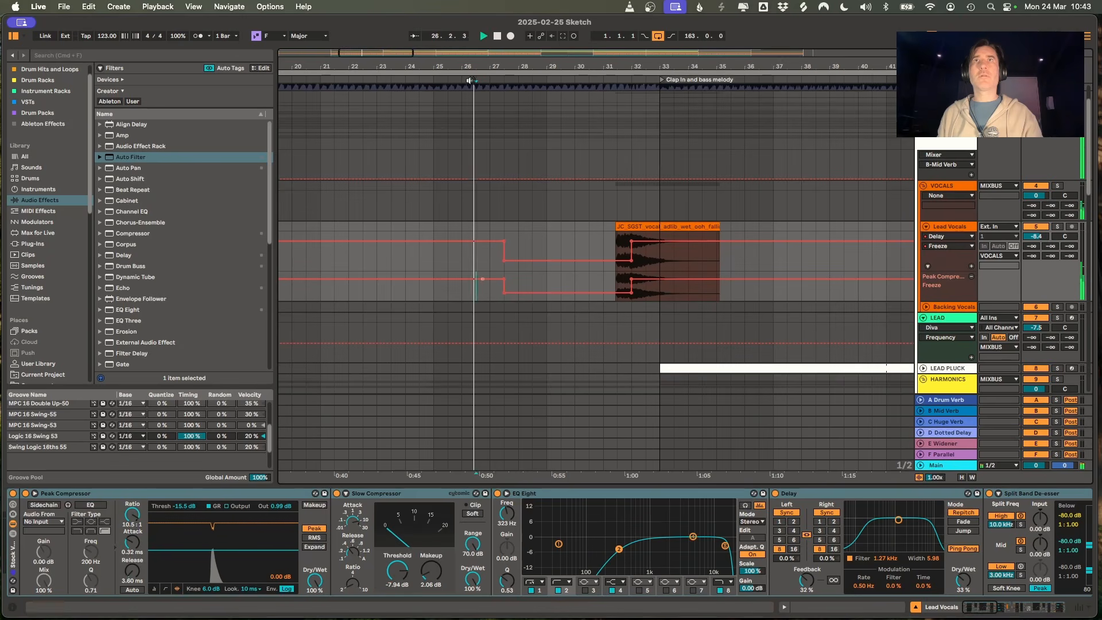
{"action": "scroll", "coordinate": [555, 263], "scroll_direction": "right", "scroll_amount": 3}
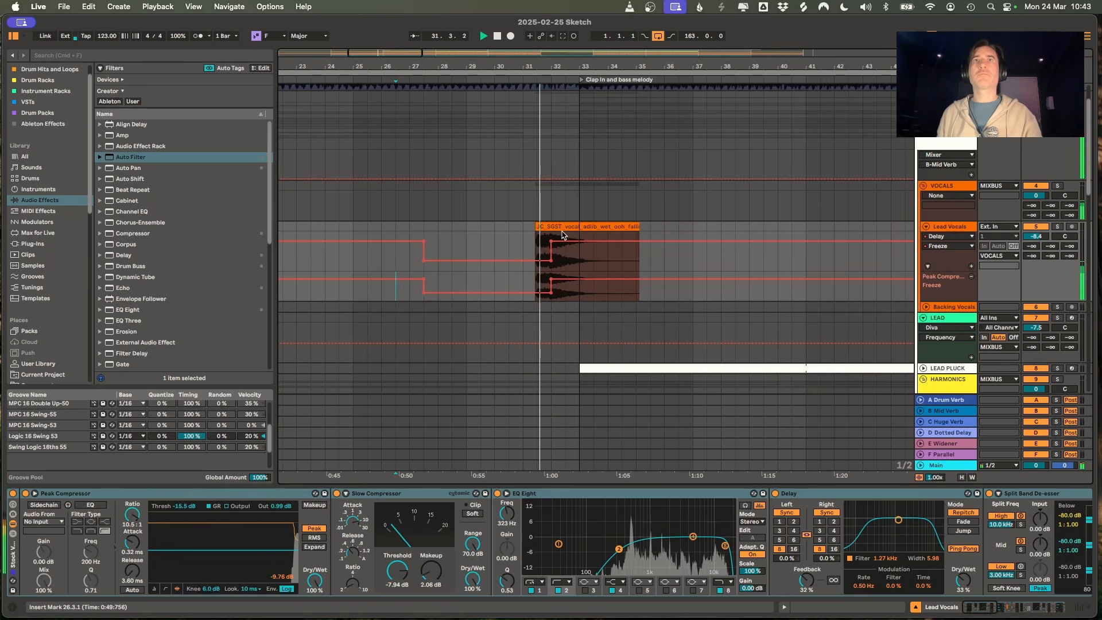
{"action": "left_click_drag", "start_coordinate": [564, 230], "coordinate": [551, 229]}
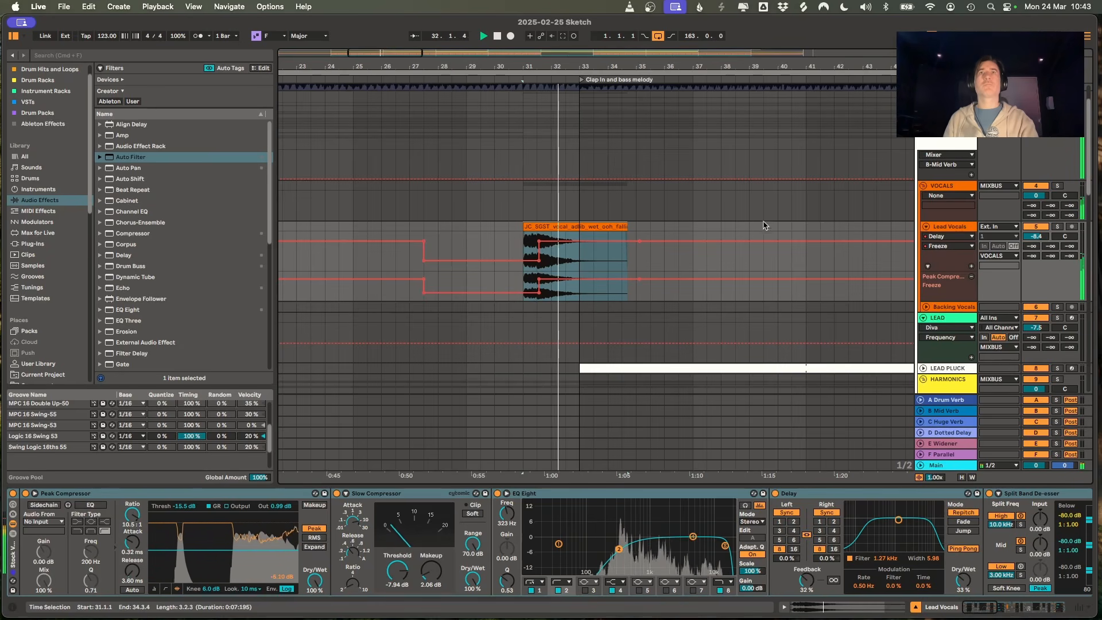
Replay the transition from about bar 25 and shorten the Kick clip further so it ends at bar 29.
{"action": "mouse_move", "coordinate": [391, 60]}
{"action": "left_mouse_down"}
{"action": "mouse_move", "coordinate": [403, 29]}
{"action": "mouse_move", "coordinate": [401, 68]}
{"action": "mouse_move", "coordinate": [383, 68]}
{"action": "left_mouse_up"}
{"action": "key", "text": "space"}
{"action": "left_click", "coordinate": [345, 80]}
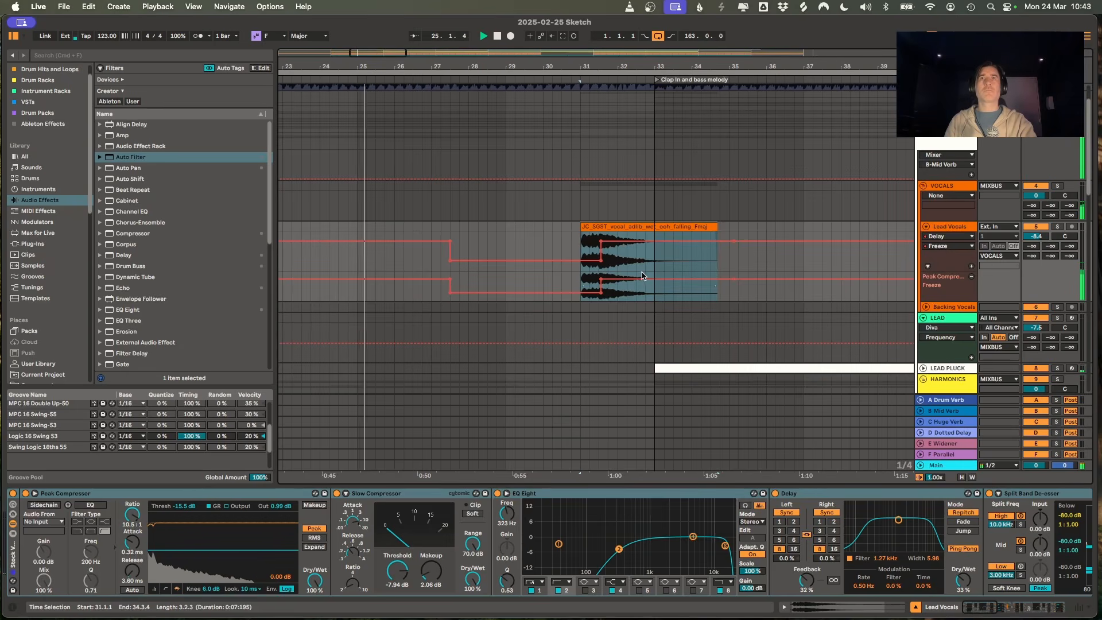
{"action": "scroll", "coordinate": [610, 292], "scroll_direction": "down", "scroll_amount": 10}
{"action": "scroll", "coordinate": [610, 293], "scroll_direction": "down", "scroll_amount": 10}
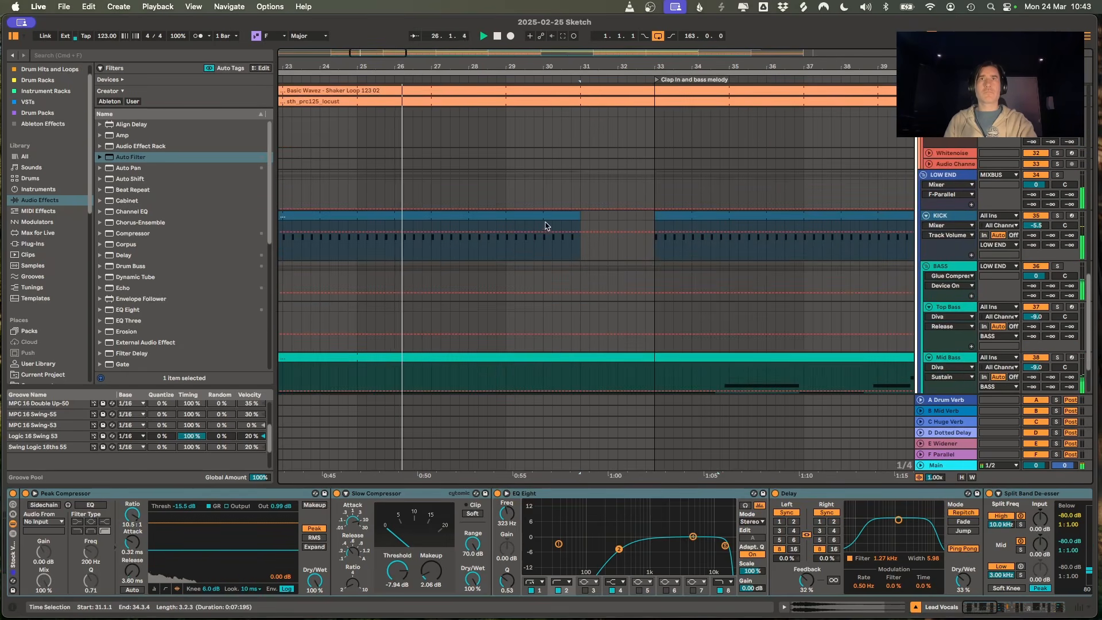
{"action": "left_click", "coordinate": [506, 216]}
{"action": "left_click", "coordinate": [451, 136]}
{"action": "key", "text": "space"}
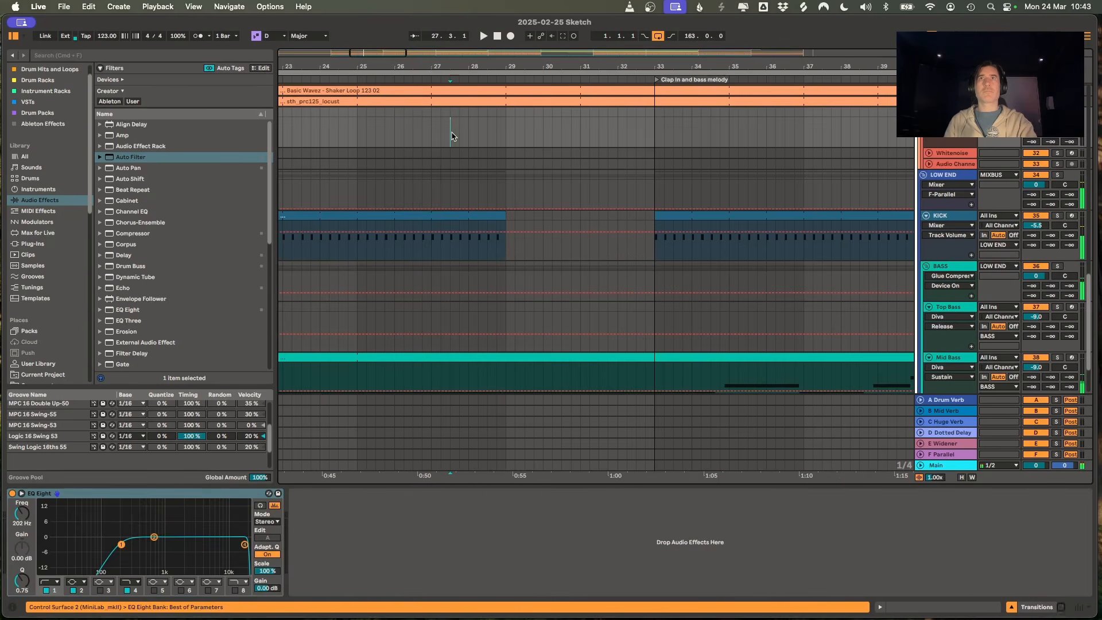
Remove the Lead Vocals automation steps near bar 27, move the ad-lib clip to bar 29, and play from just before it.
{"action": "scroll", "coordinate": [451, 136], "scroll_direction": "up", "scroll_amount": 15}
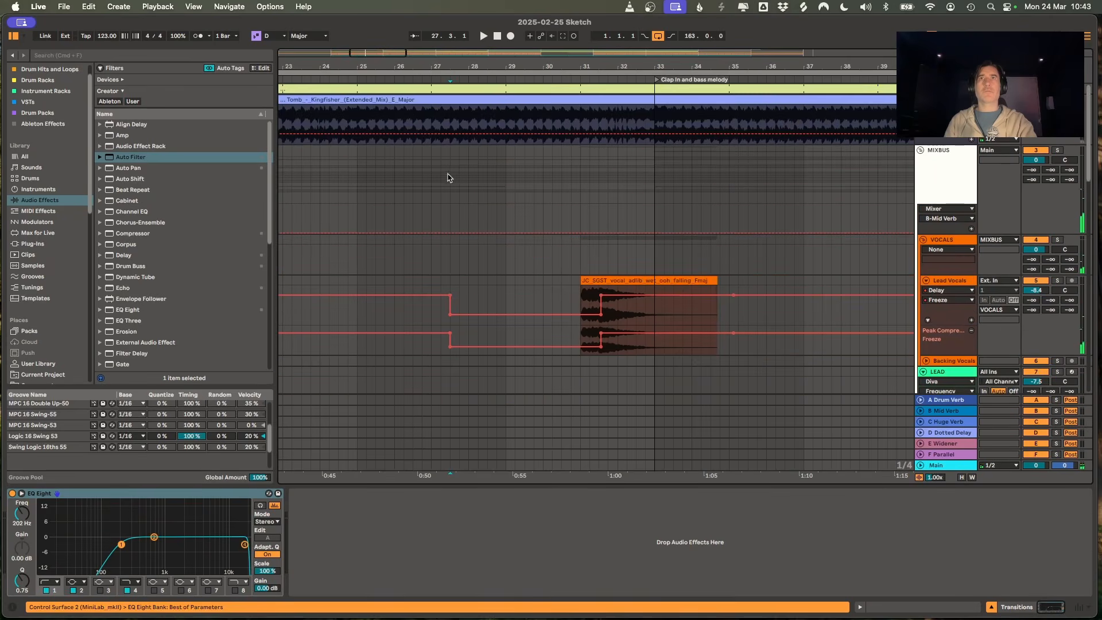
{"action": "left_click", "coordinate": [451, 334]}
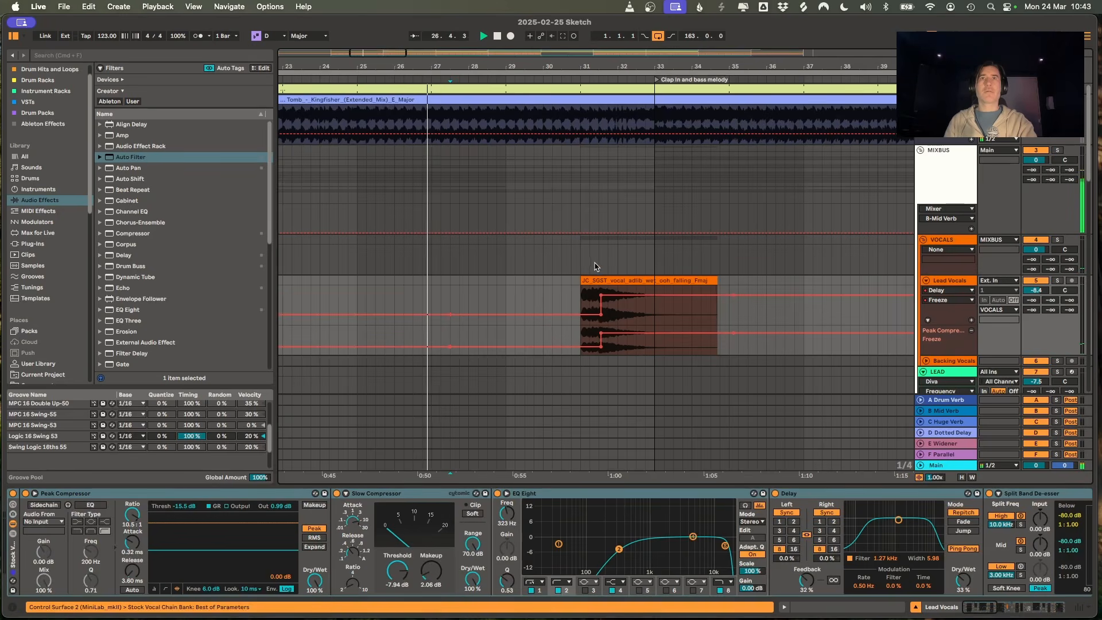
{"action": "left_click_drag", "start_coordinate": [602, 280], "coordinate": [527, 280]}
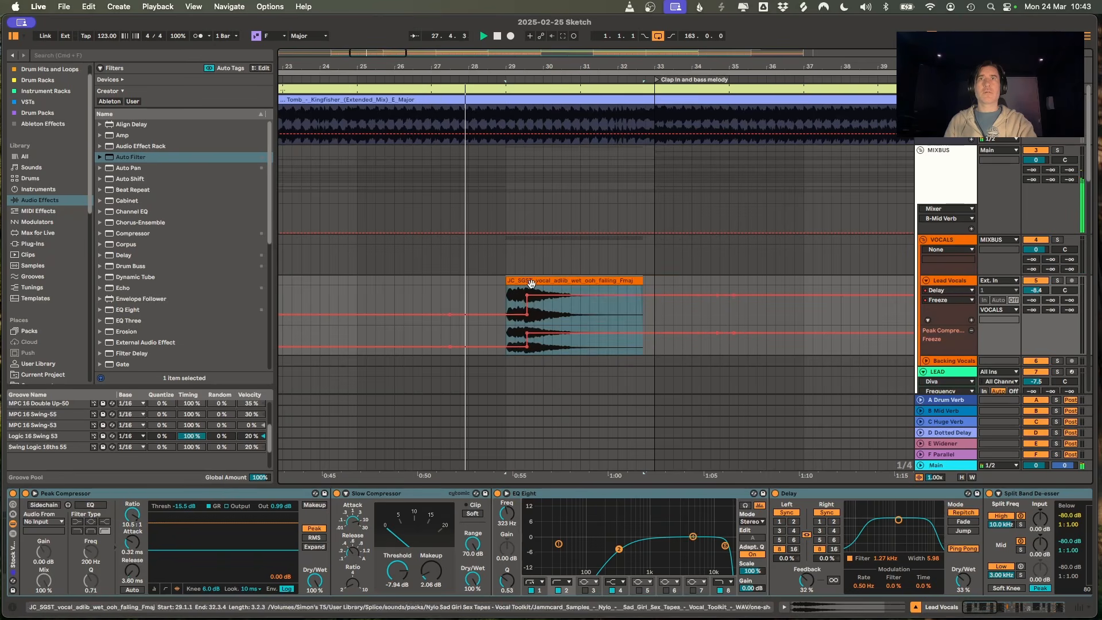
{"action": "left_click", "coordinate": [464, 299]}
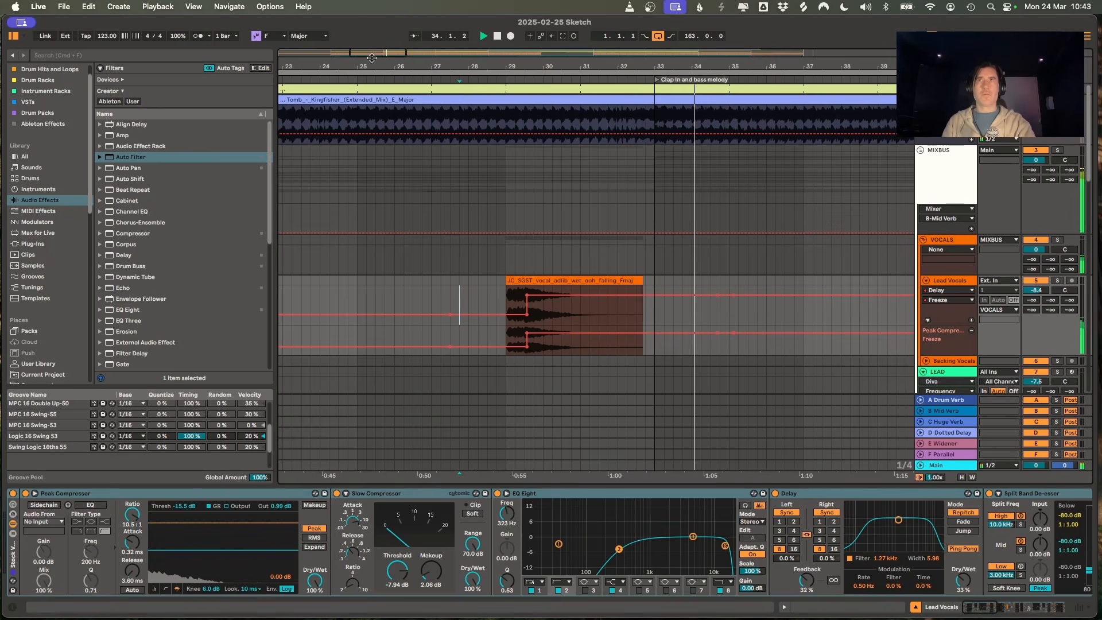
Stop playback and look through the Lead Vocals device chain and the audio effects list for a suitable effect.
{"action": "left_click_drag", "start_coordinate": [372, 56], "coordinate": [362, 20]}
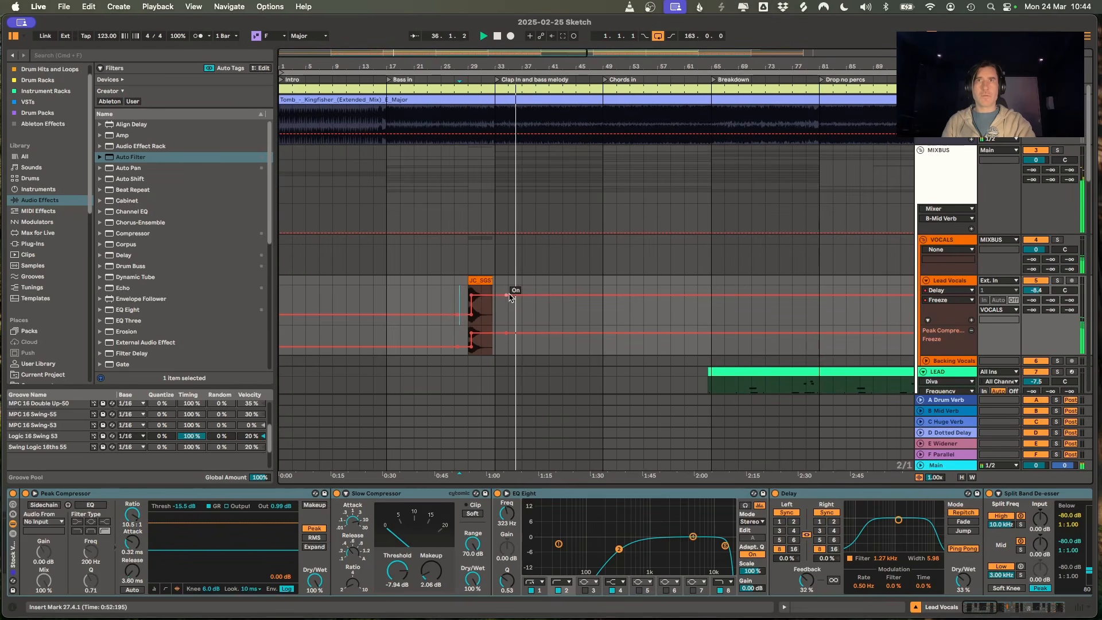
{"action": "left_click", "coordinate": [744, 504]}
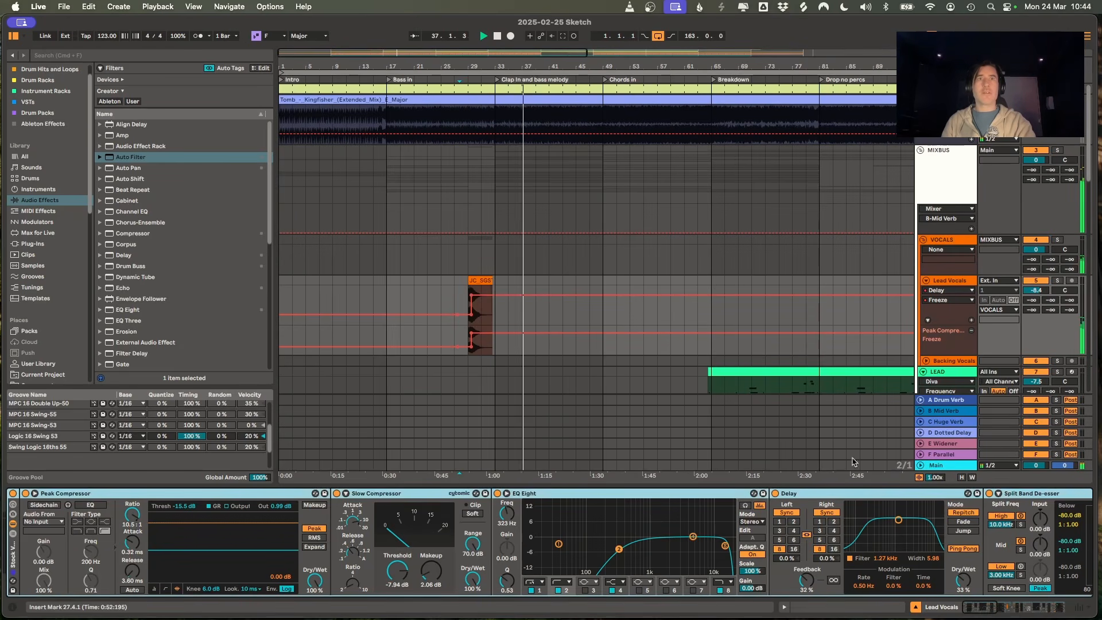
{"action": "key", "text": "space"}
{"action": "scroll", "coordinate": [729, 517], "scroll_direction": "right", "scroll_amount": 10}
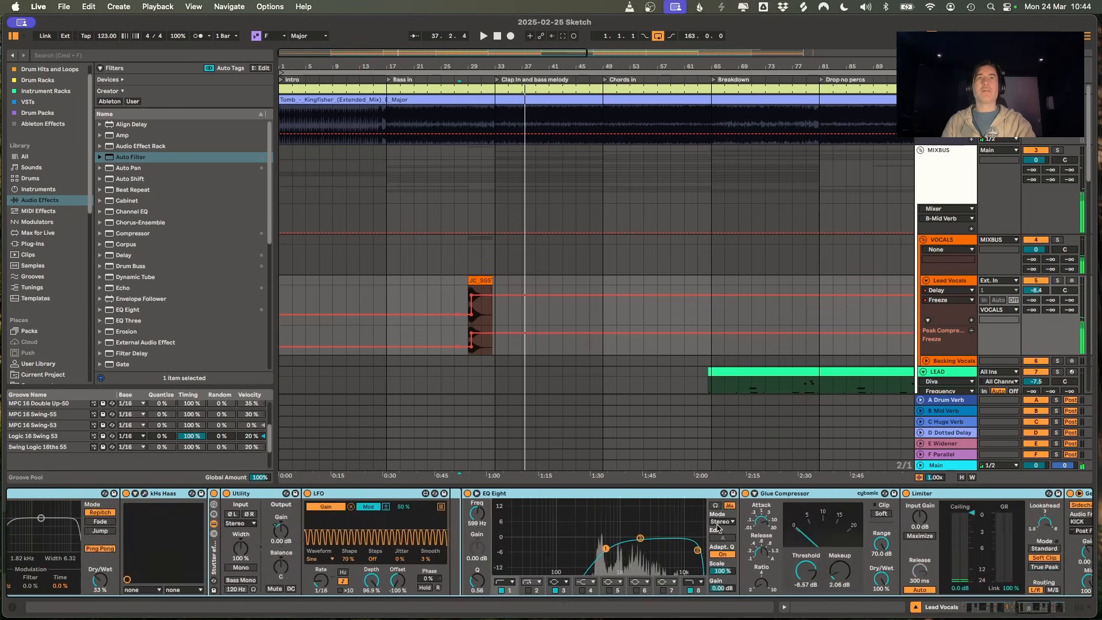
{"action": "scroll", "coordinate": [507, 534], "scroll_direction": "left", "scroll_amount": 6}
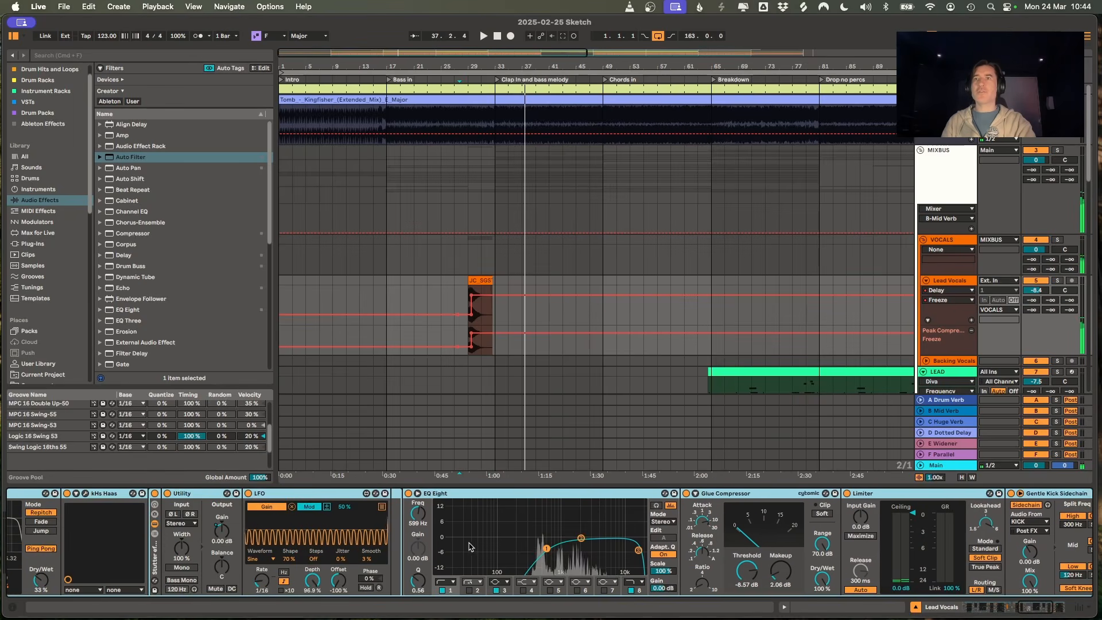
{"action": "scroll", "coordinate": [136, 357], "scroll_direction": "down", "scroll_amount": 5}
{"action": "scroll", "coordinate": [136, 357], "scroll_direction": "down", "scroll_amount": 3}
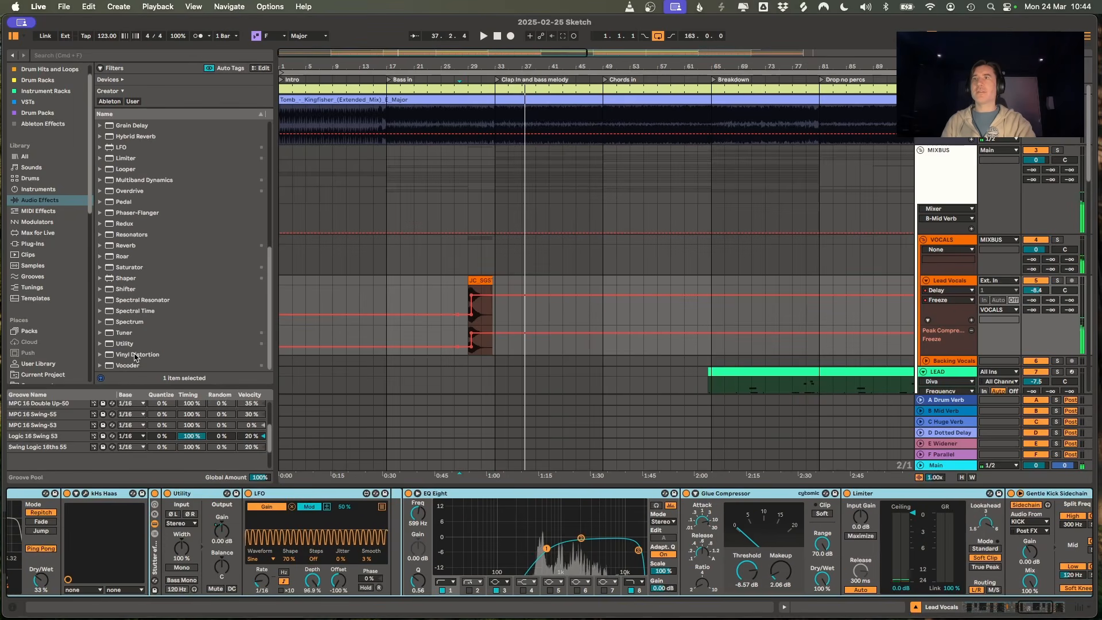
{"action": "left_click", "coordinate": [125, 344]}
{"action": "scroll", "coordinate": [1079, 572], "scroll_direction": "right", "scroll_amount": 3}
{"action": "scroll", "coordinate": [1079, 572], "scroll_direction": "right", "scroll_amount": 9}
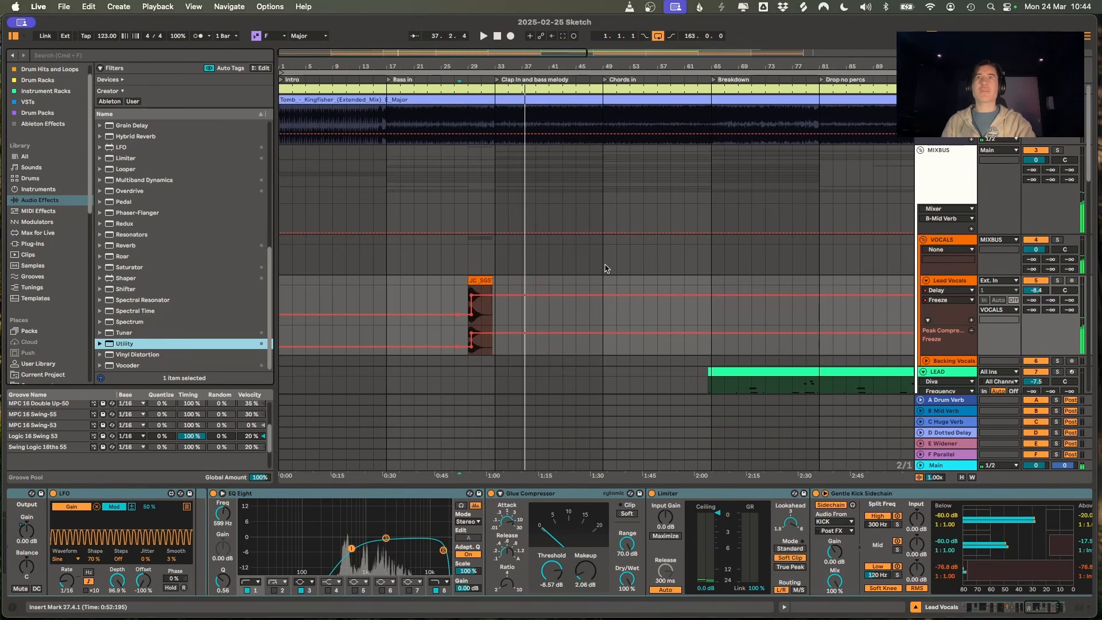
Add an Auto Filter between EQ Eight and Glue Compressor on Lead Vocals and set its frequency to 19.9 kHz.
{"action": "left_click", "coordinate": [454, 304]}
{"action": "scroll", "coordinate": [132, 143], "scroll_direction": "up", "scroll_amount": 10}
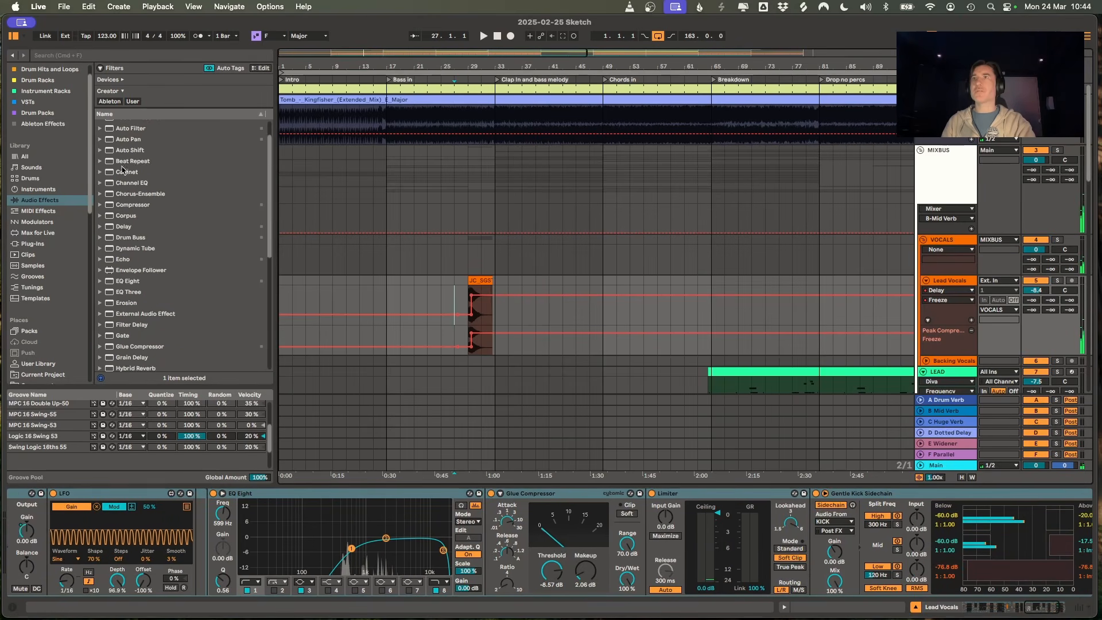
{"action": "left_click", "coordinate": [128, 160]}
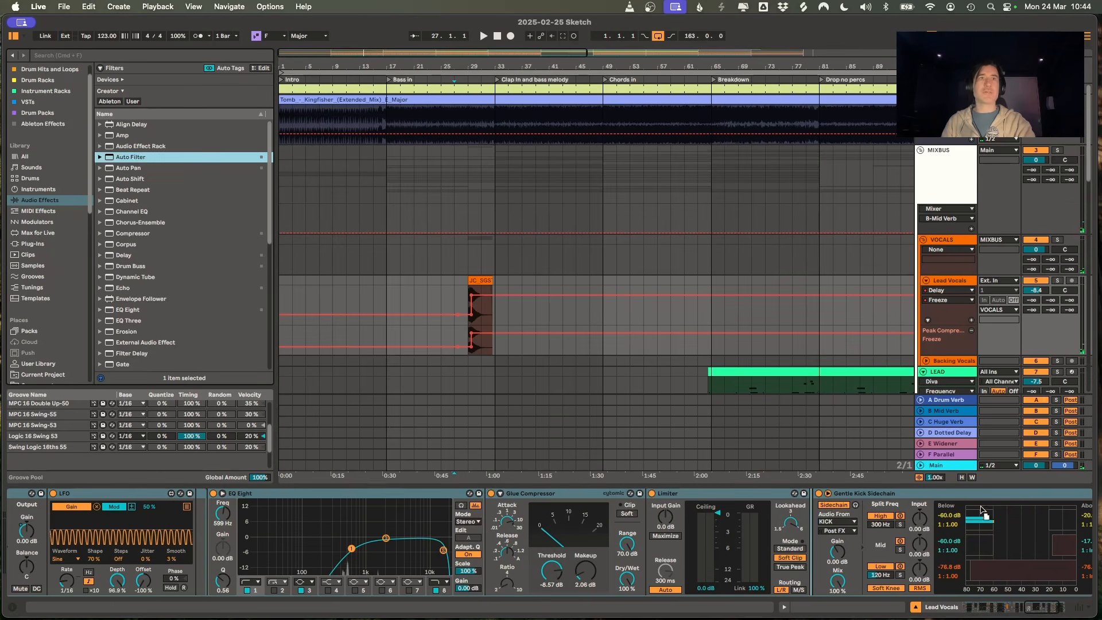
{"action": "scroll", "coordinate": [1088, 554], "scroll_direction": "right", "scroll_amount": 3}
{"action": "scroll", "coordinate": [1074, 565], "scroll_direction": "right", "scroll_amount": 1}
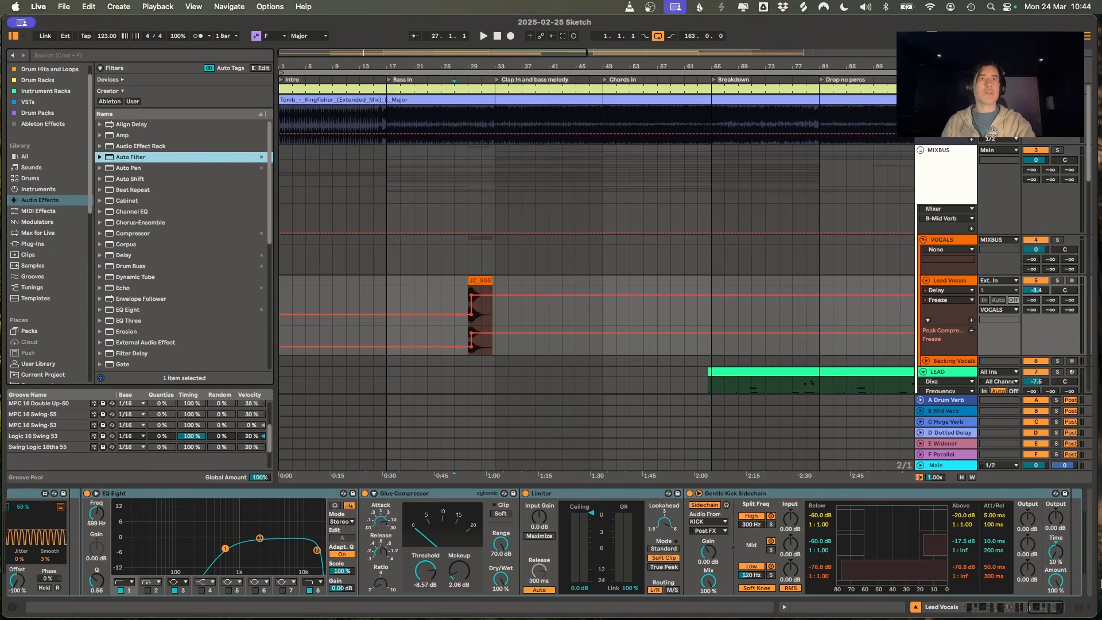
{"action": "scroll", "coordinate": [1038, 574], "scroll_direction": "right", "scroll_amount": 3}
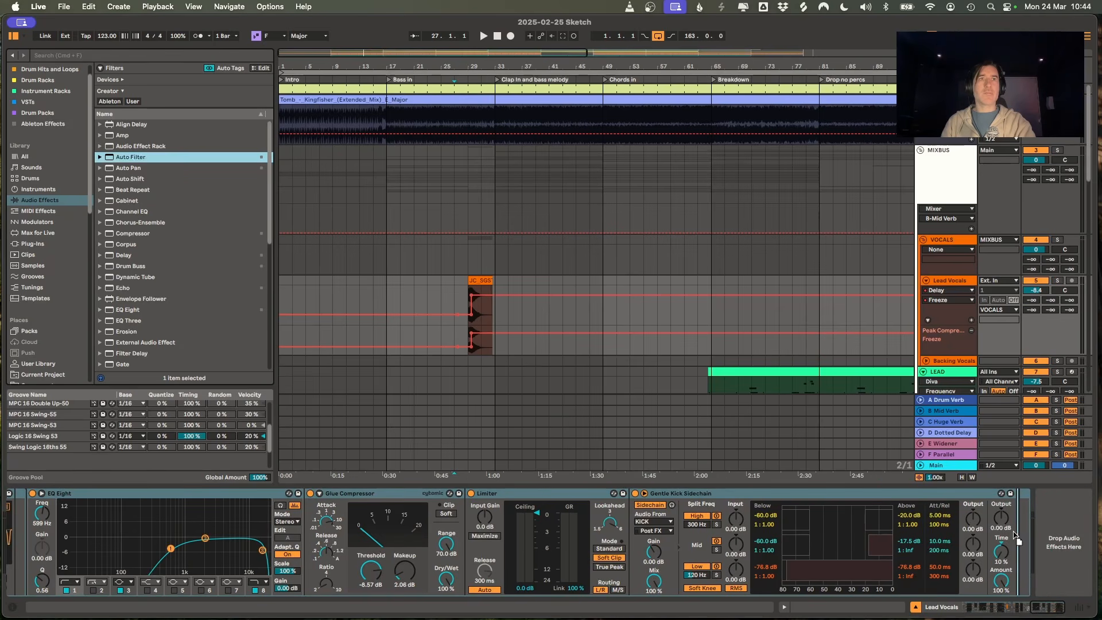
{"action": "left_click_drag", "start_coordinate": [1020, 538], "coordinate": [313, 535]}
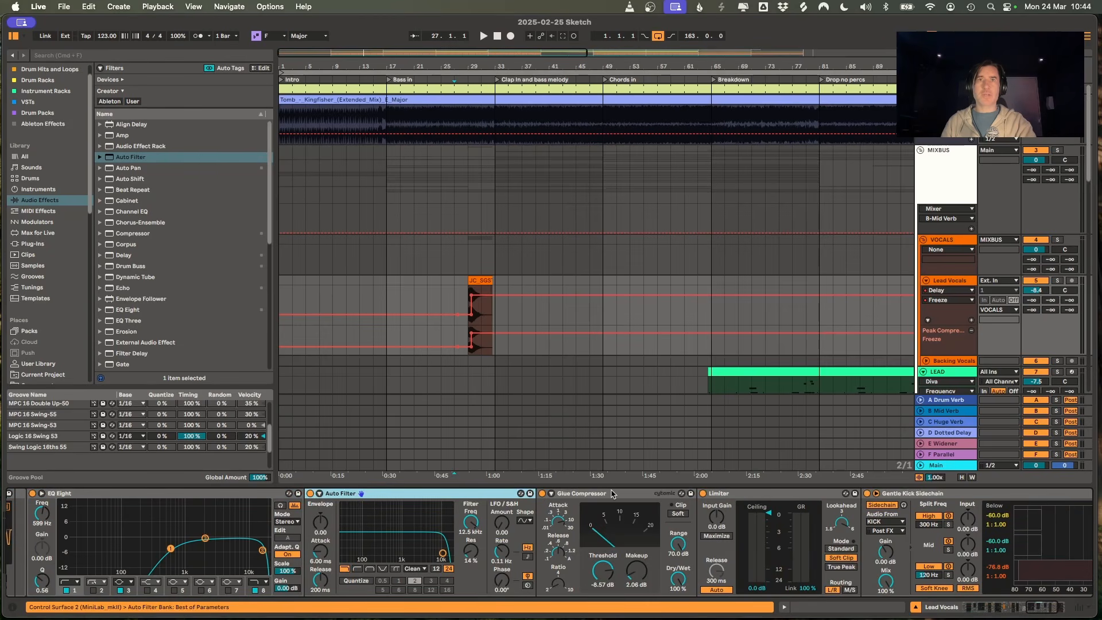
{"action": "left_click", "coordinate": [479, 524]}
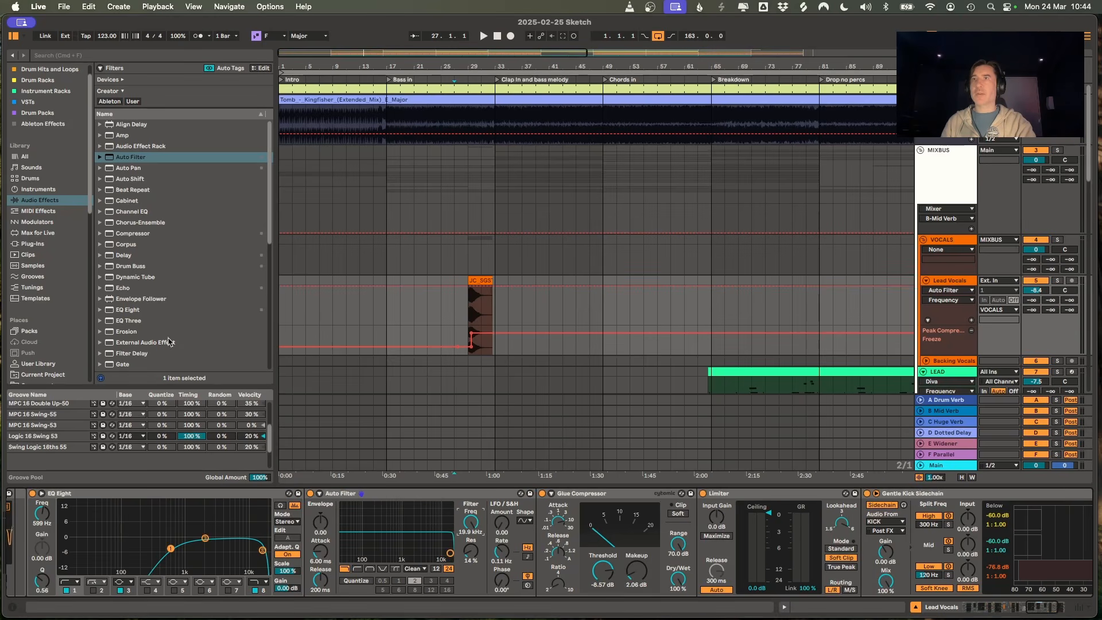
Search the audio effects for "wash", add Bass Kleph's Easy Wash Out after the Auto Filter, and try its Wash Out macro.
{"action": "left_click", "coordinate": [93, 56]}
{"action": "type", "text": "wa"}
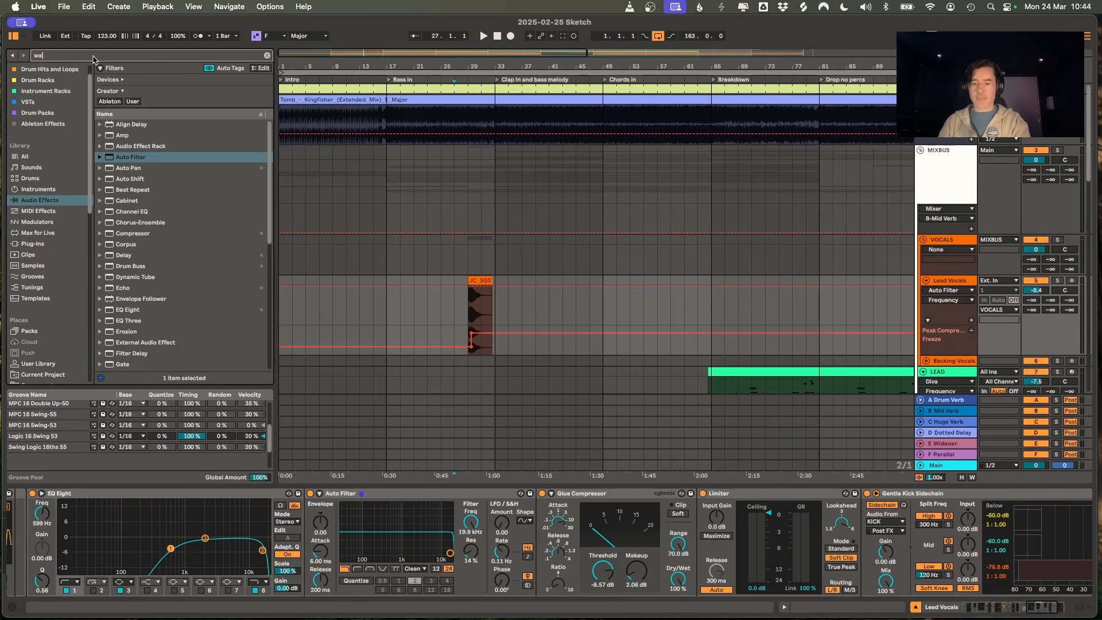
{"action": "type", "text": "sh"}
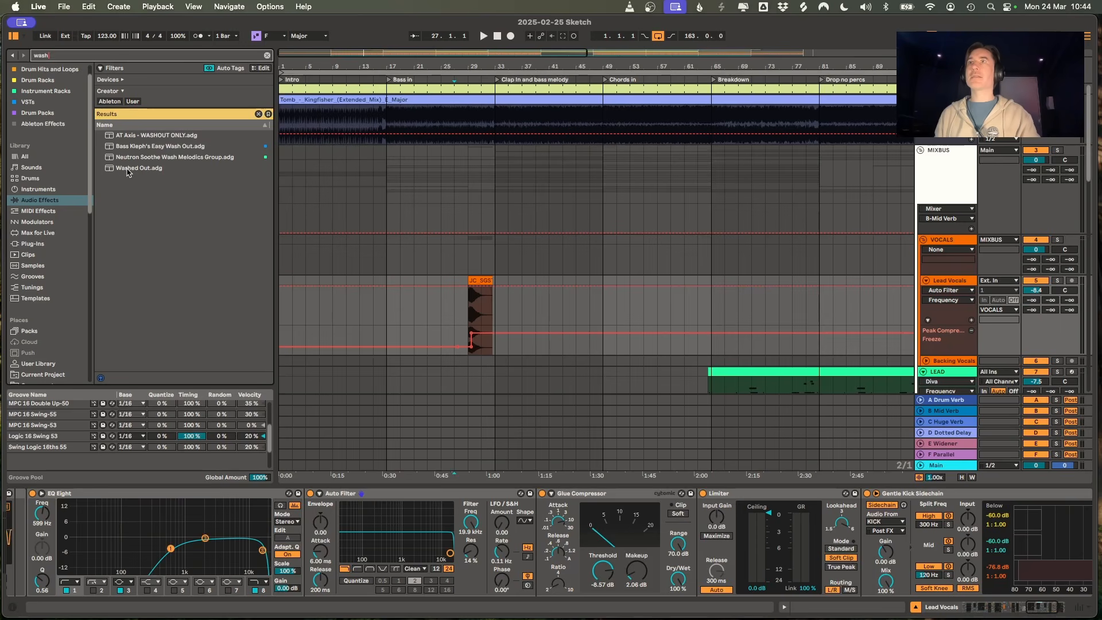
{"action": "left_click", "coordinate": [137, 147]}
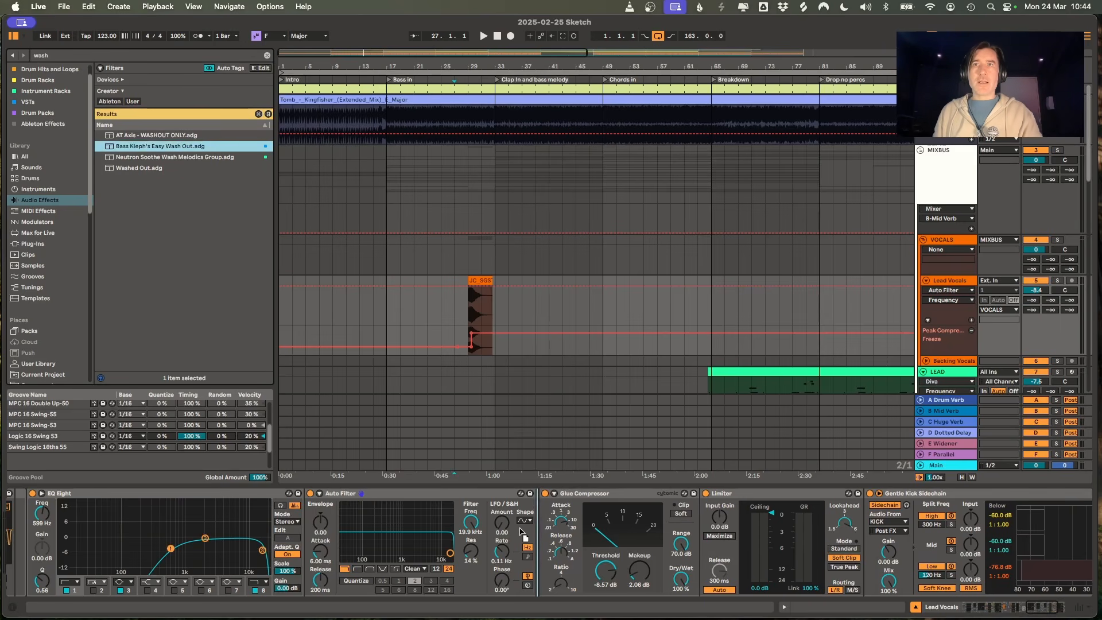
{"action": "left_click_drag", "start_coordinate": [579, 518], "coordinate": [588, 516]}
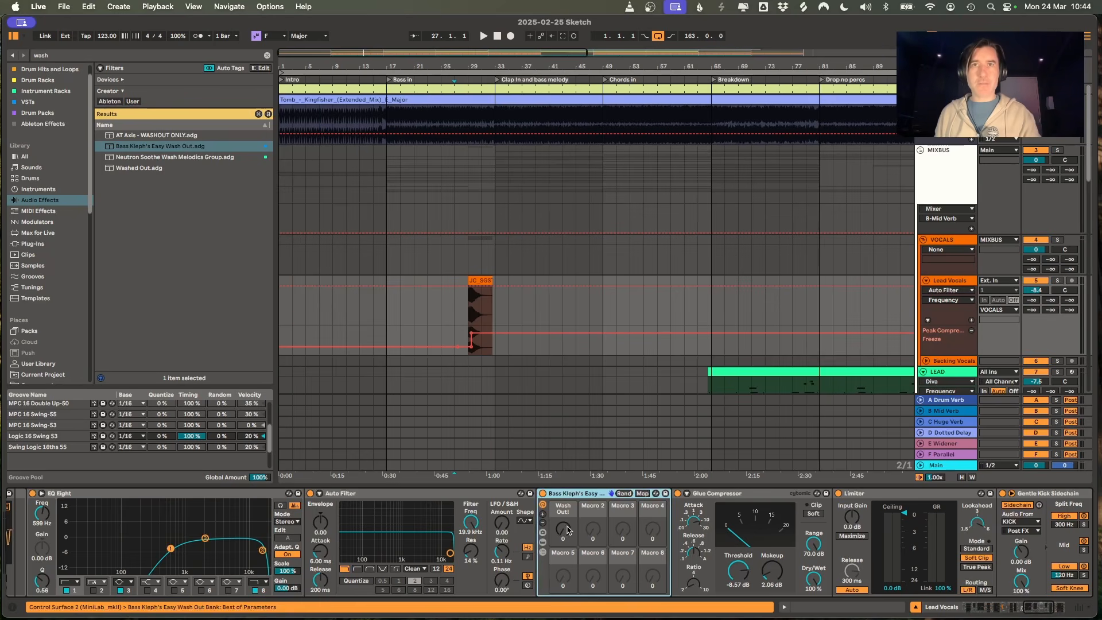
{"action": "left_click_drag", "start_coordinate": [567, 530], "coordinate": [567, 505]}
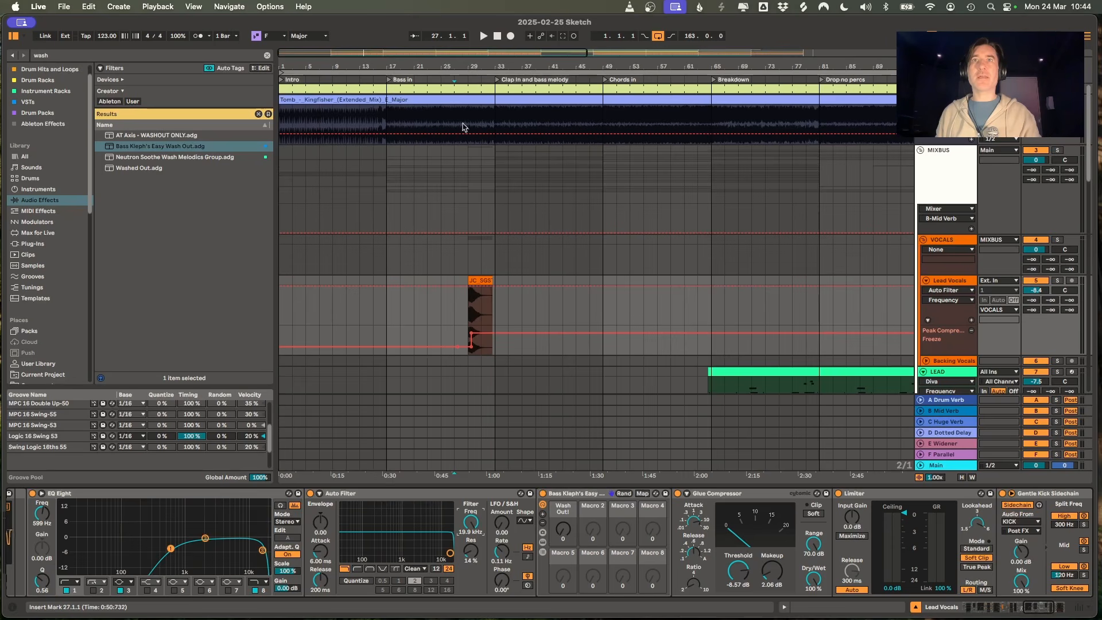
Show the Auto Filter's Frequency and Easy Wash Out's Wash Out macro in new automation lanes on Lead Vocals.
{"action": "right_click", "coordinate": [470, 521]}
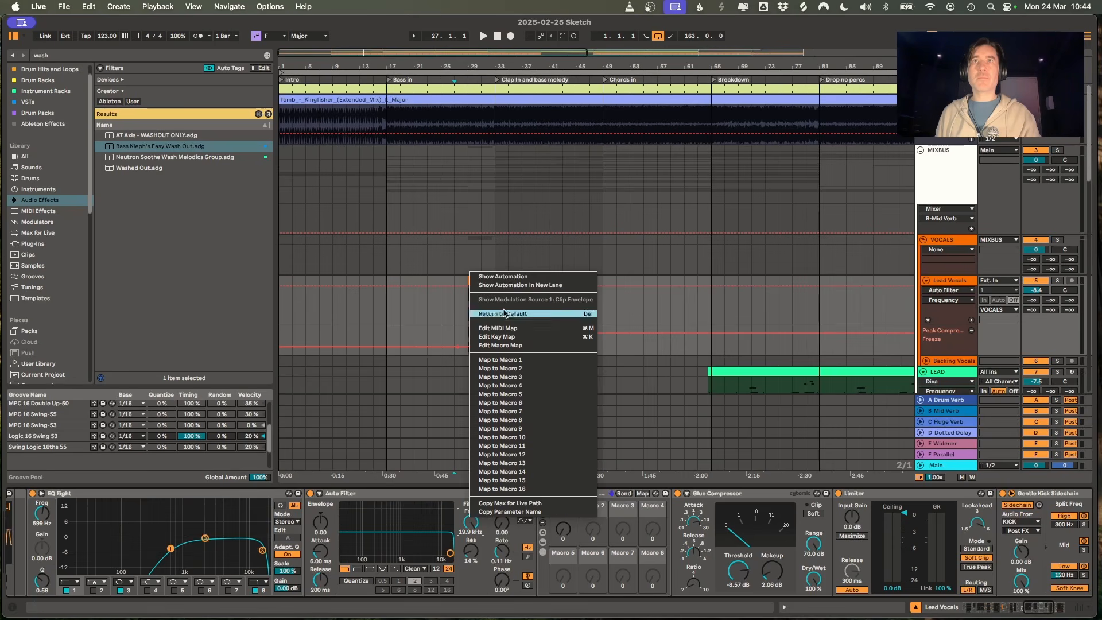
{"action": "left_click", "coordinate": [504, 285]}
{"action": "right_click", "coordinate": [578, 513]}
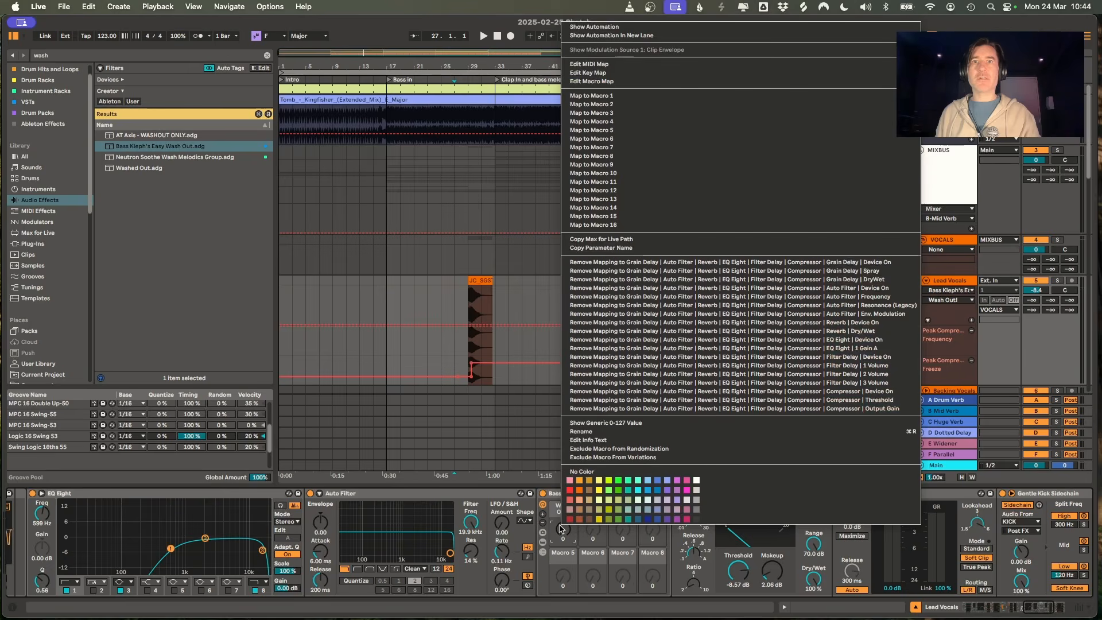
{"action": "left_click", "coordinate": [581, 36]}
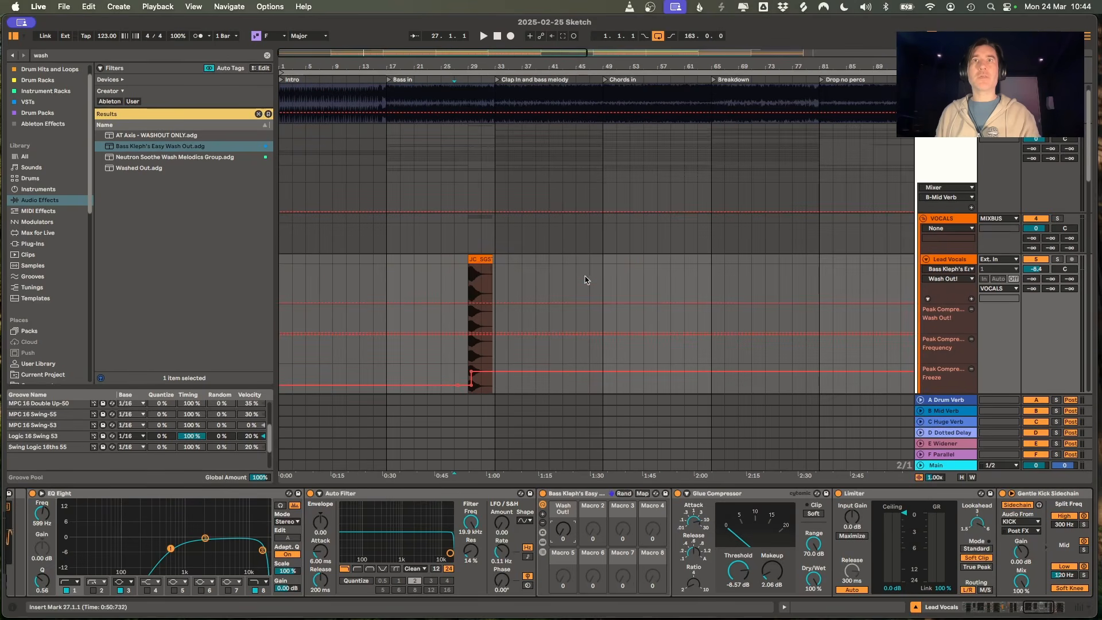
During playback, automate the filter frequency to fall from bar 33 to 49 and Wash Out to rise from bar 33 to about 88 at bar 41.
{"action": "scroll", "coordinate": [676, 301], "scroll_direction": "down", "scroll_amount": 3}
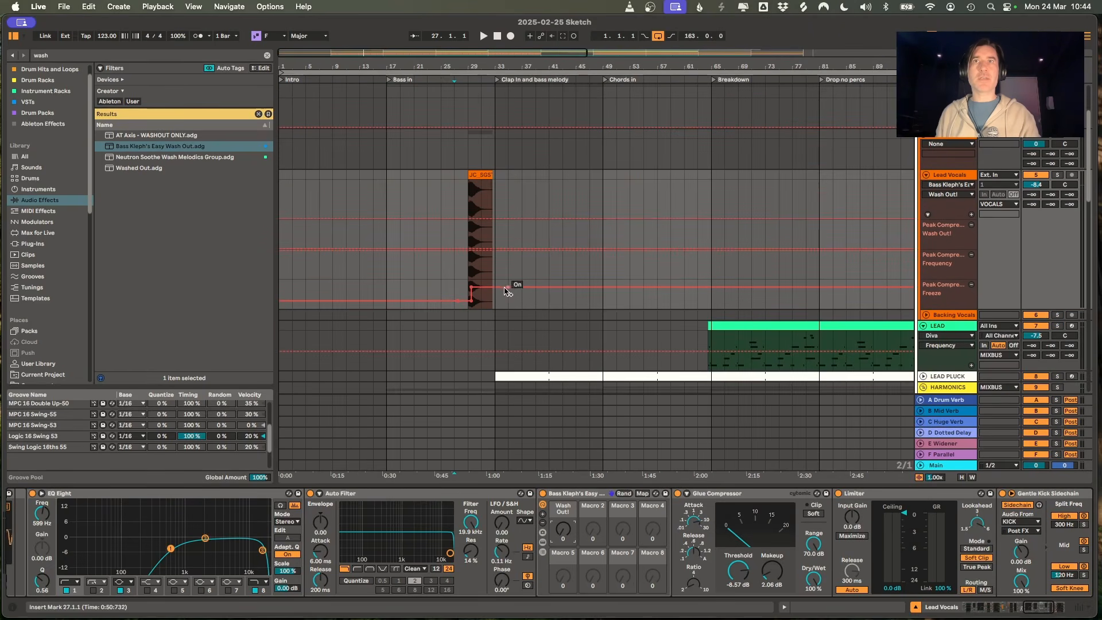
{"action": "key", "text": "space"}
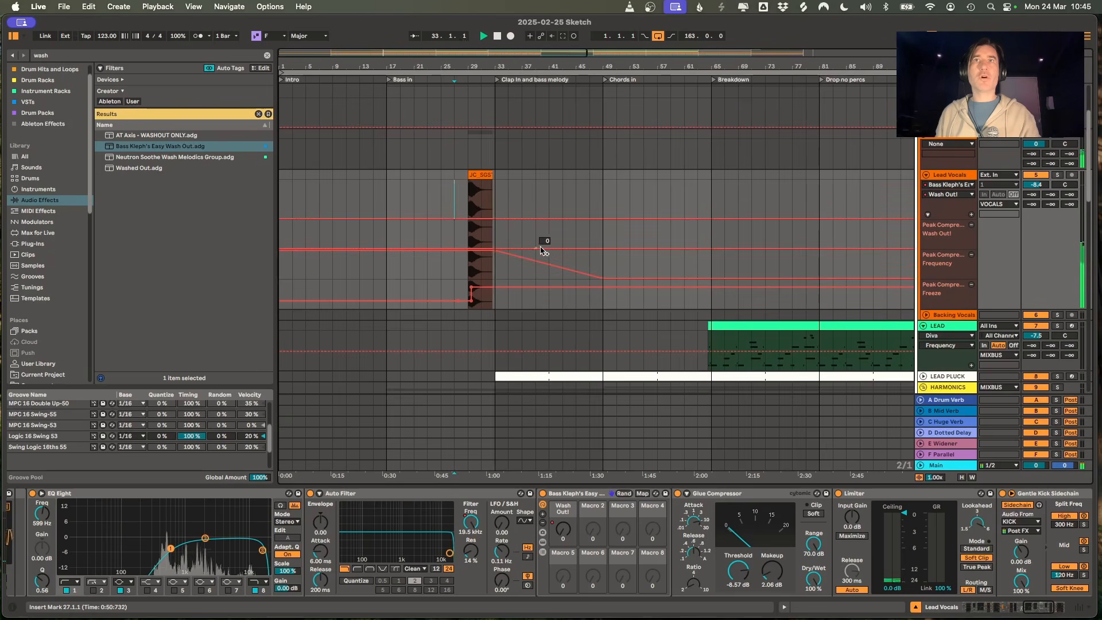
{"action": "left_click_drag", "start_coordinate": [552, 248], "coordinate": [552, 221]}
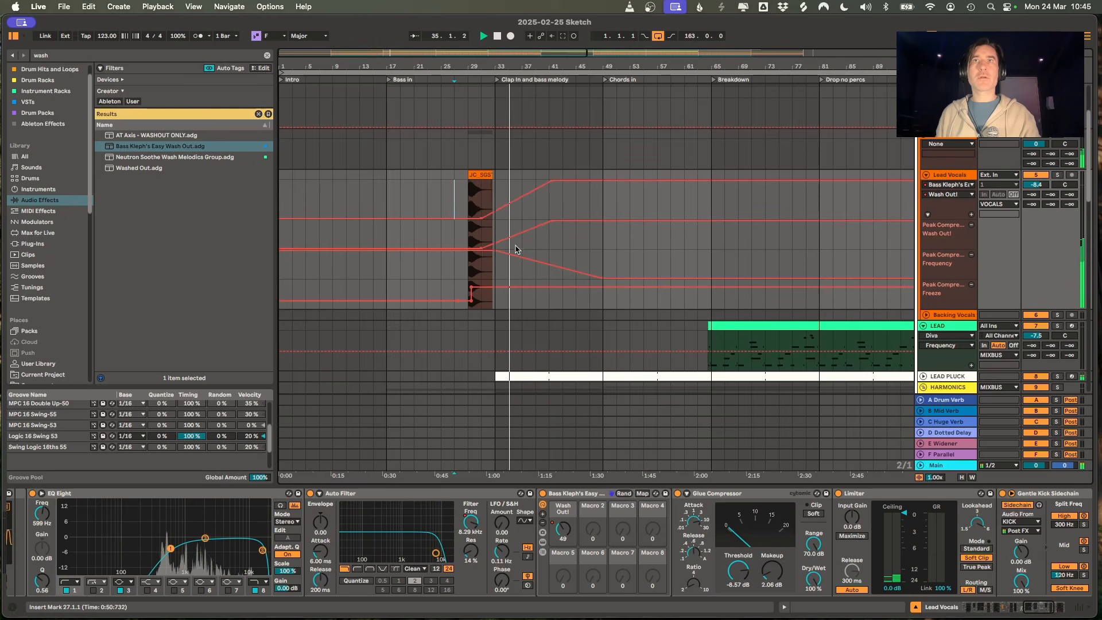
{"action": "mouse_move", "coordinate": [495, 249]}
{"action": "left_mouse_down"}
{"action": "mouse_move", "coordinate": [481, 248]}
{"action": "mouse_move", "coordinate": [494, 248]}
{"action": "left_mouse_up"}
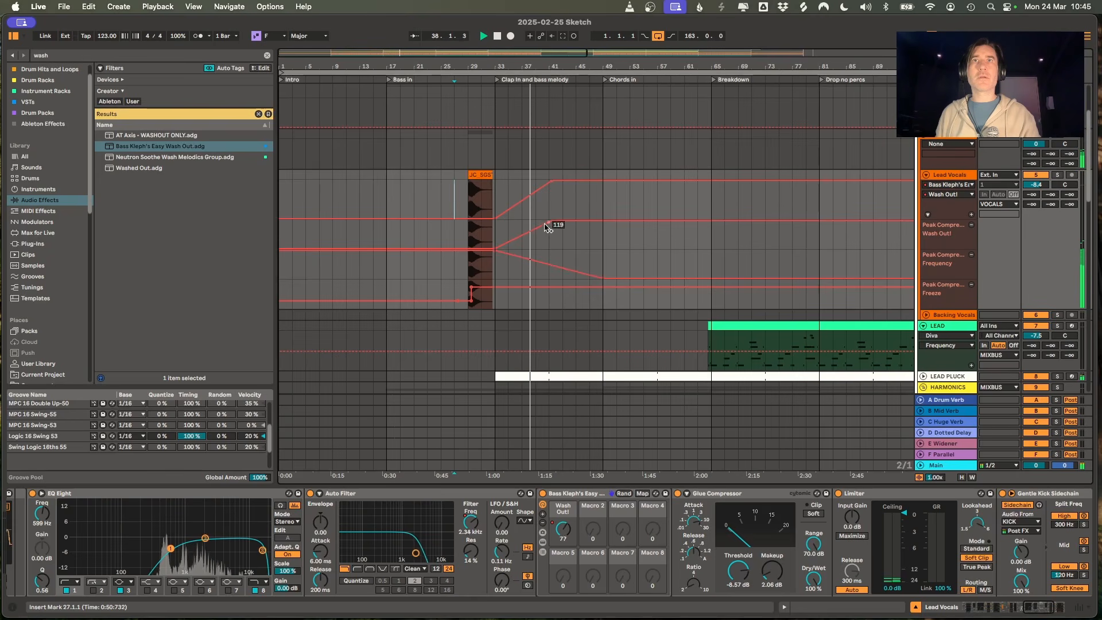
{"action": "left_click_drag", "start_coordinate": [551, 224], "coordinate": [549, 228]}
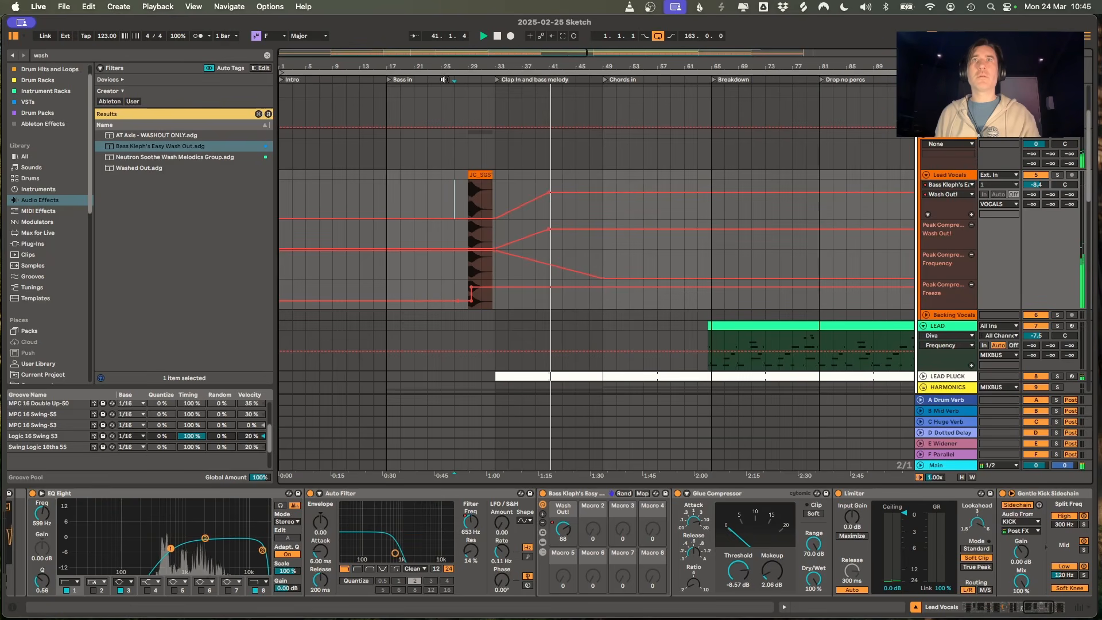
{"action": "left_click", "coordinate": [446, 75]}
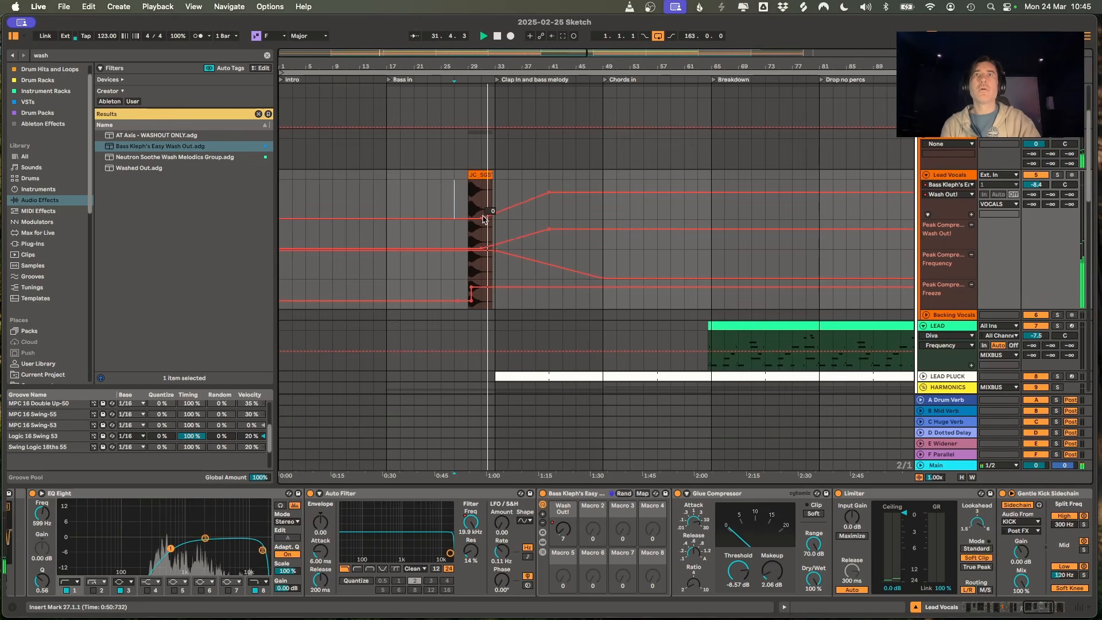
Reshape the Wash Out automation during playback so it starts rising near bar 30 and reaches about 59 at bar 33.
{"action": "left_click_drag", "start_coordinate": [497, 212], "coordinate": [494, 201]}
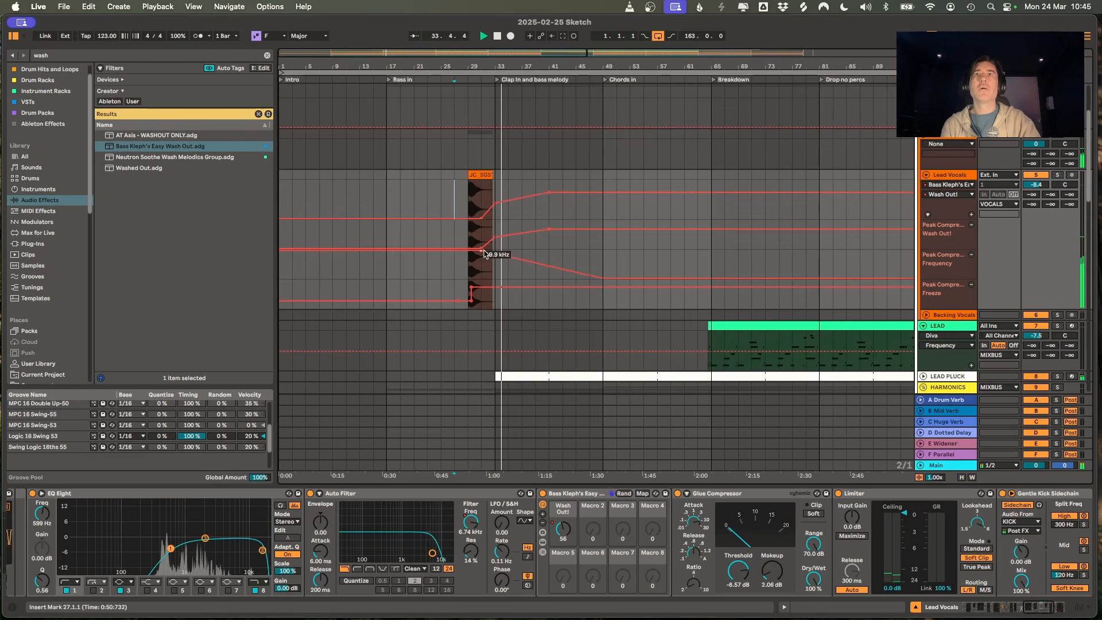
{"action": "left_click_drag", "start_coordinate": [494, 204], "coordinate": [544, 230]}
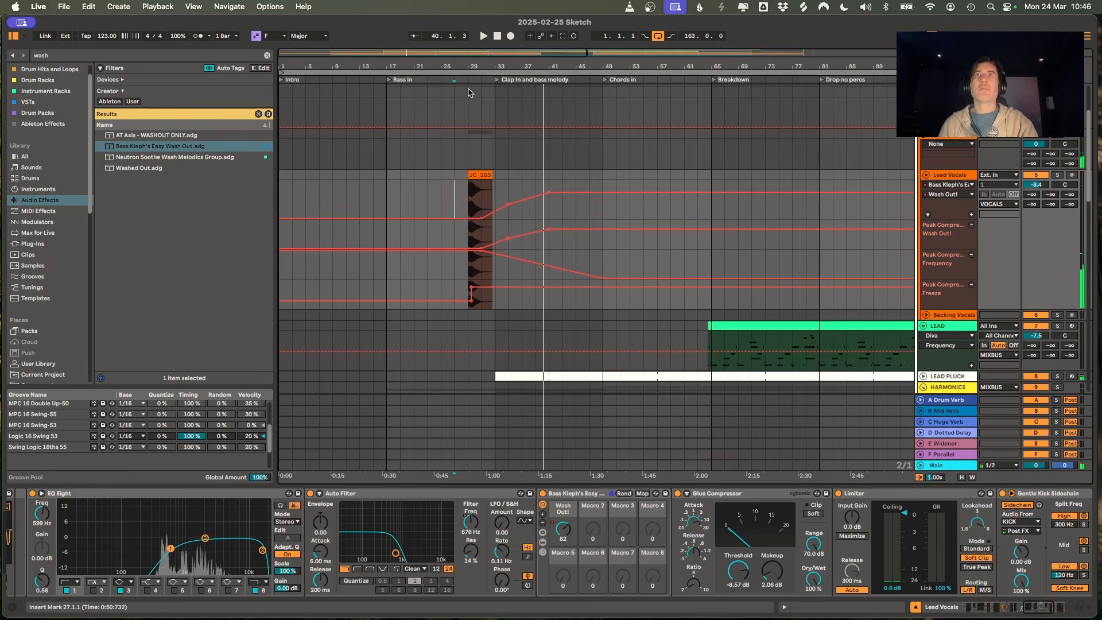
{"action": "left_click", "coordinate": [469, 92]}
{"action": "key", "text": "space"}
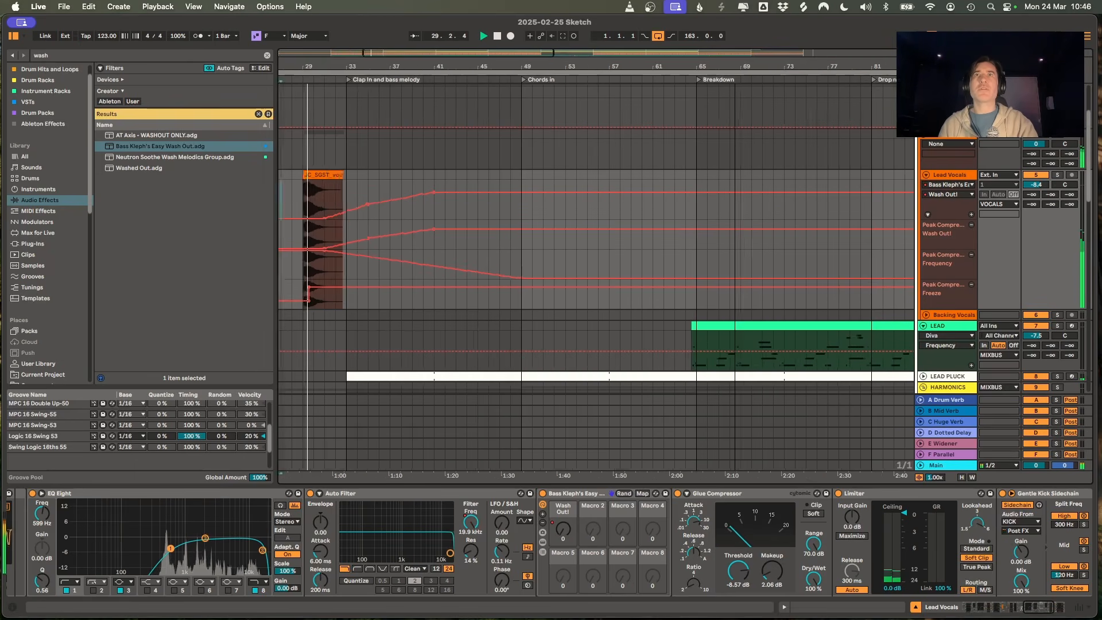
{"action": "left_click_drag", "start_coordinate": [287, 67], "coordinate": [559, 79]}
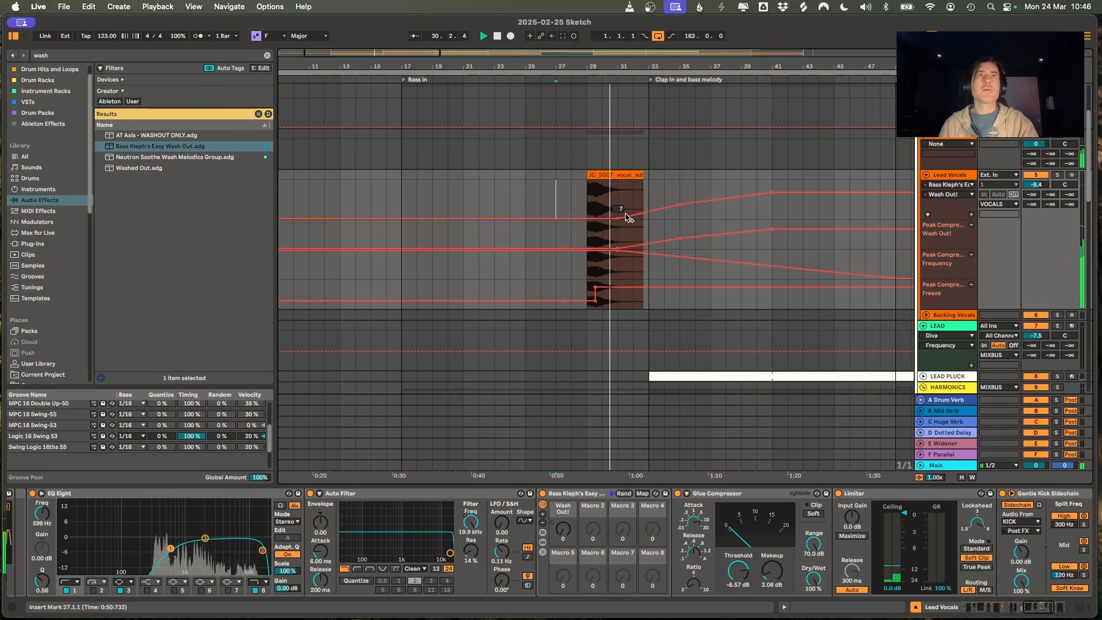
{"action": "mouse_move", "coordinate": [639, 215]}
{"action": "left_mouse_down"}
{"action": "mouse_move", "coordinate": [602, 218]}
{"action": "mouse_move", "coordinate": [647, 199]}
{"action": "left_mouse_up"}
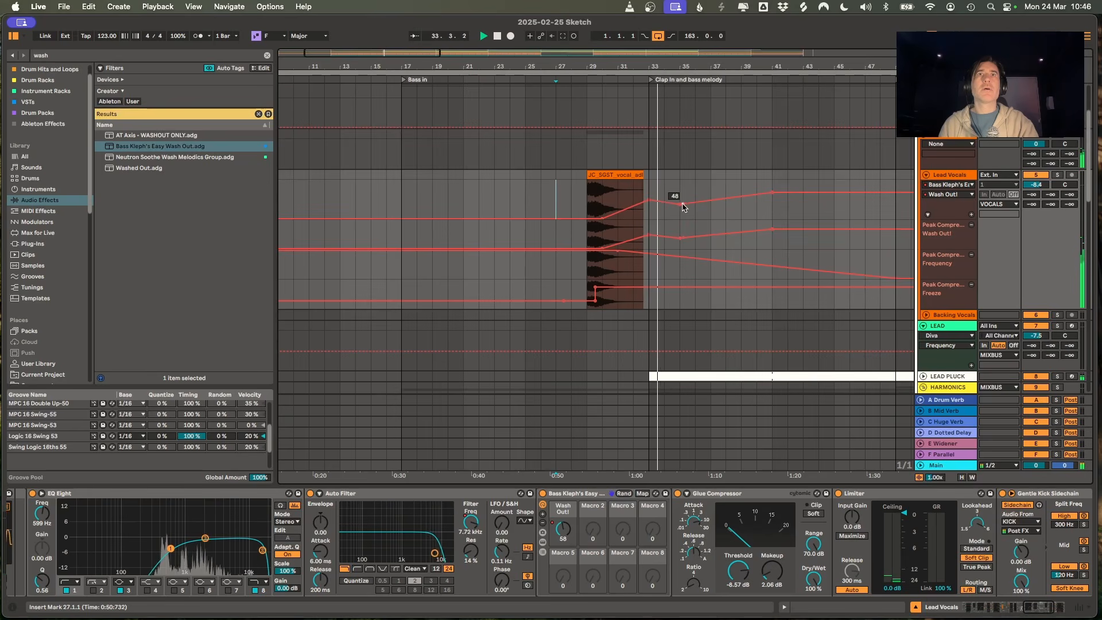
{"action": "left_click_drag", "start_coordinate": [681, 204], "coordinate": [649, 201]}
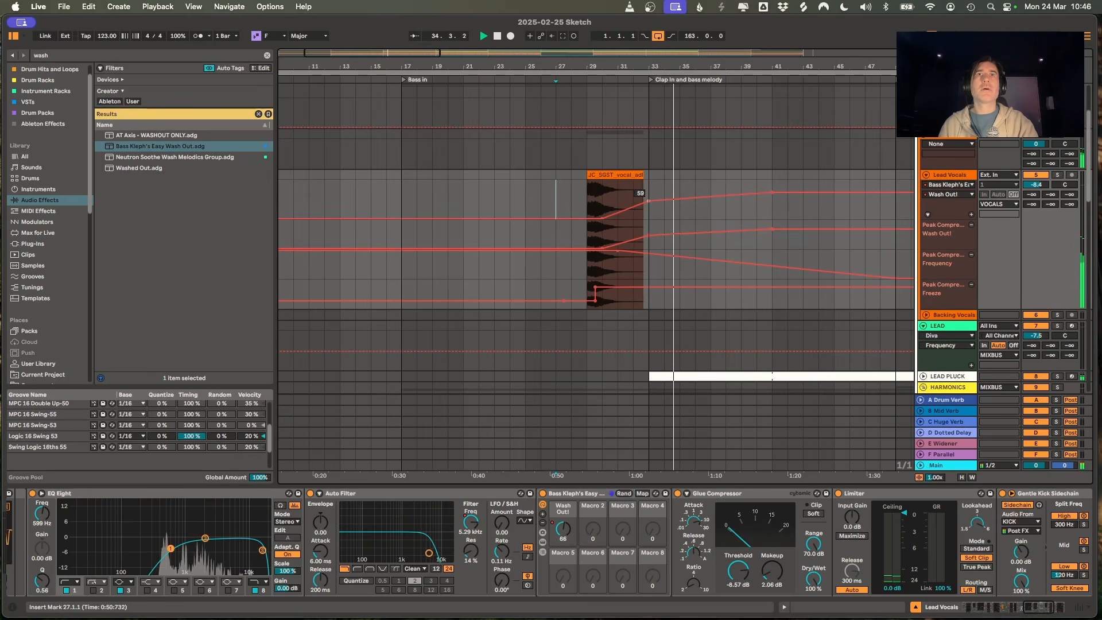
Start the filter frequency fall near bar 30, add a breakpoint at about 420 Hz near bar 36, and play from bar 30.
{"action": "left_click_drag", "start_coordinate": [618, 251], "coordinate": [603, 251]}
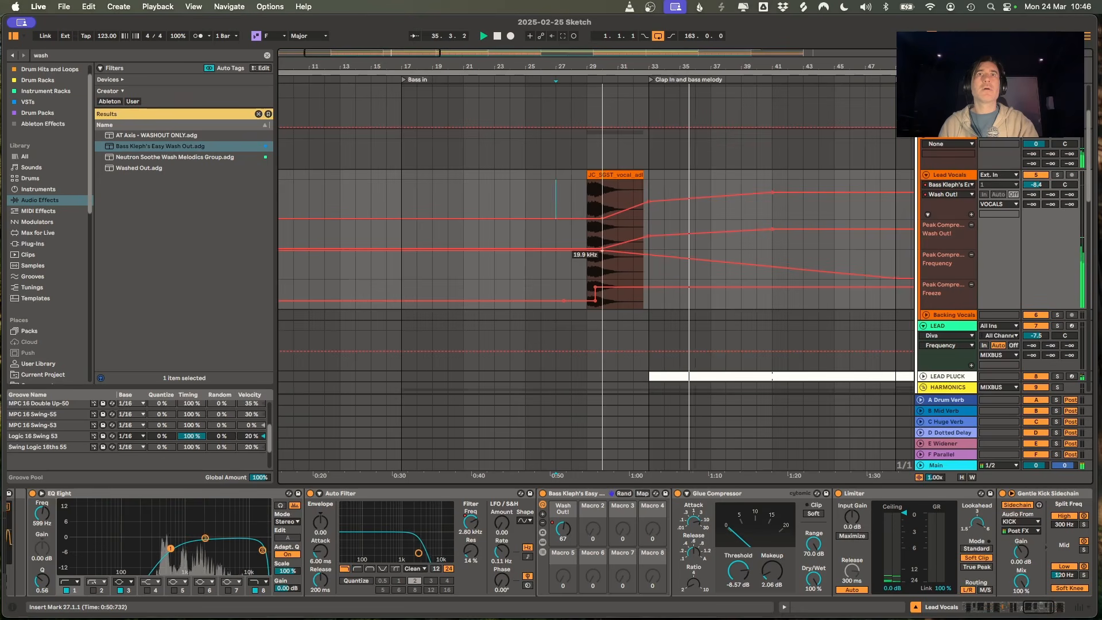
{"action": "left_click_drag", "start_coordinate": [689, 258], "coordinate": [696, 267]}
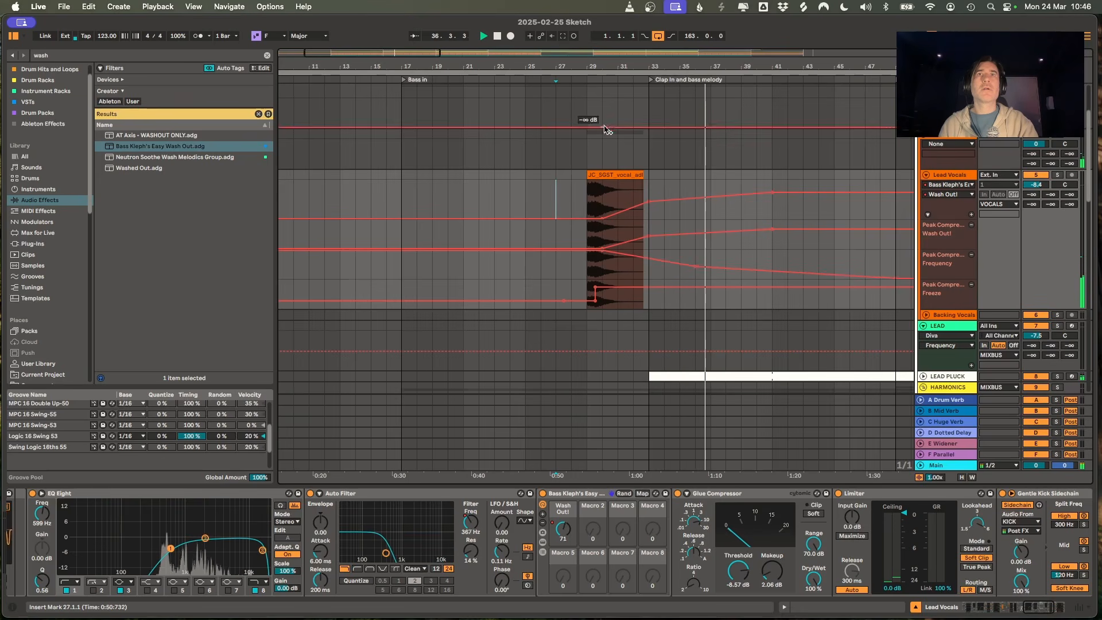
{"action": "left_click", "coordinate": [599, 86]}
{"action": "key", "text": "space"}
{"action": "key", "text": "space"}
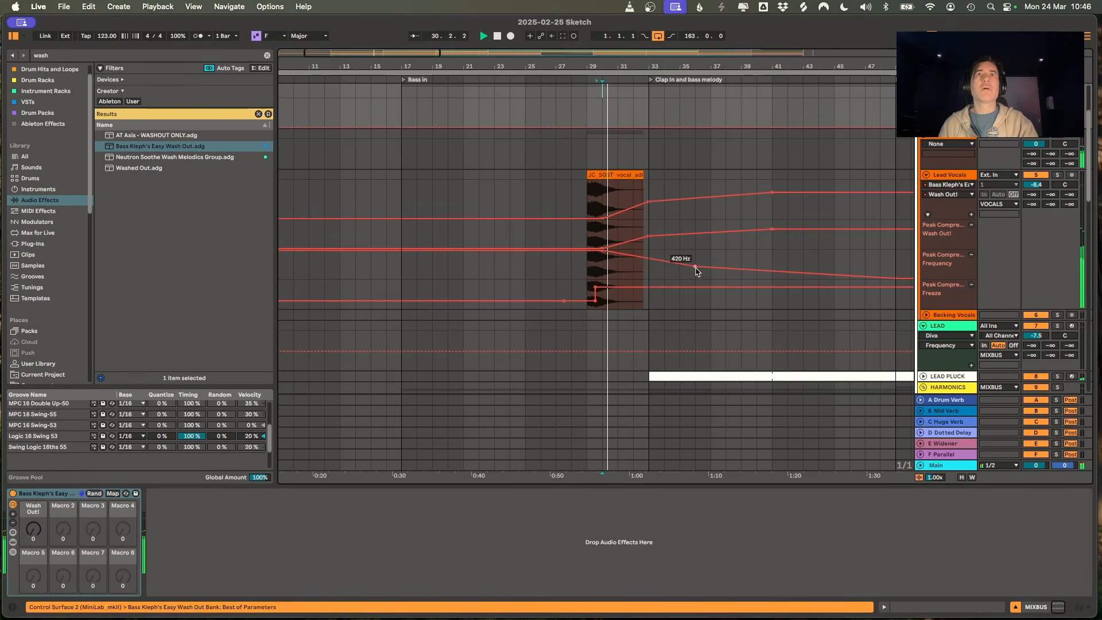
Refine the filter sweep with a breakpoint near bar 33, about 2.35 kHz near bar 36 and about 946 Hz at bar 41, then replay it.
{"action": "left_click", "coordinate": [695, 263]}
{"action": "left_click_drag", "start_coordinate": [696, 263], "coordinate": [695, 262]}
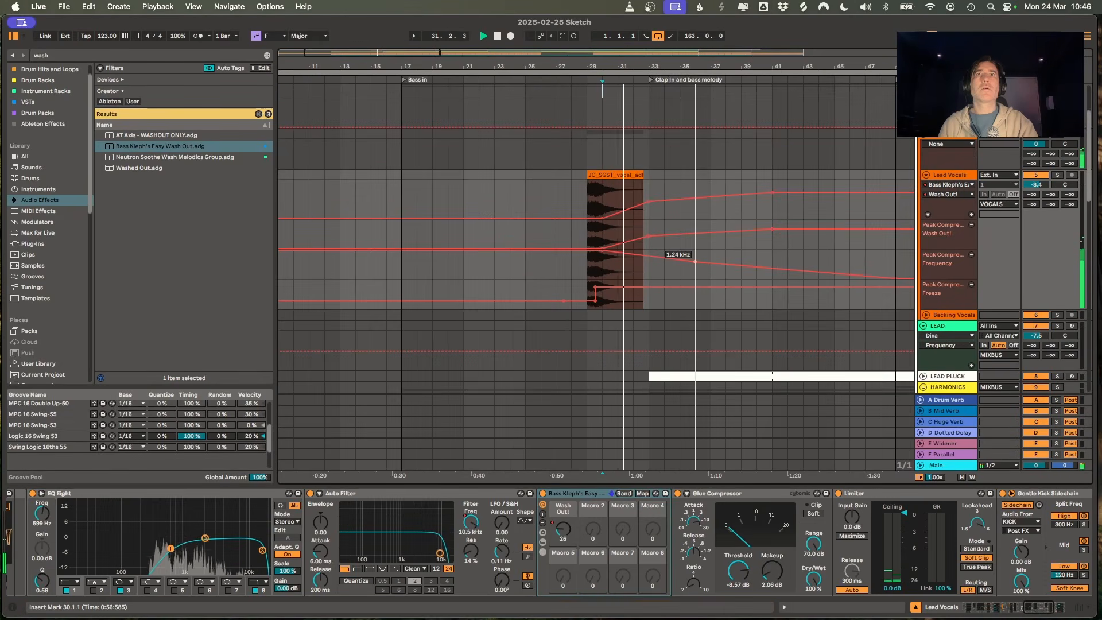
{"action": "left_click_drag", "start_coordinate": [660, 258], "coordinate": [655, 258]}
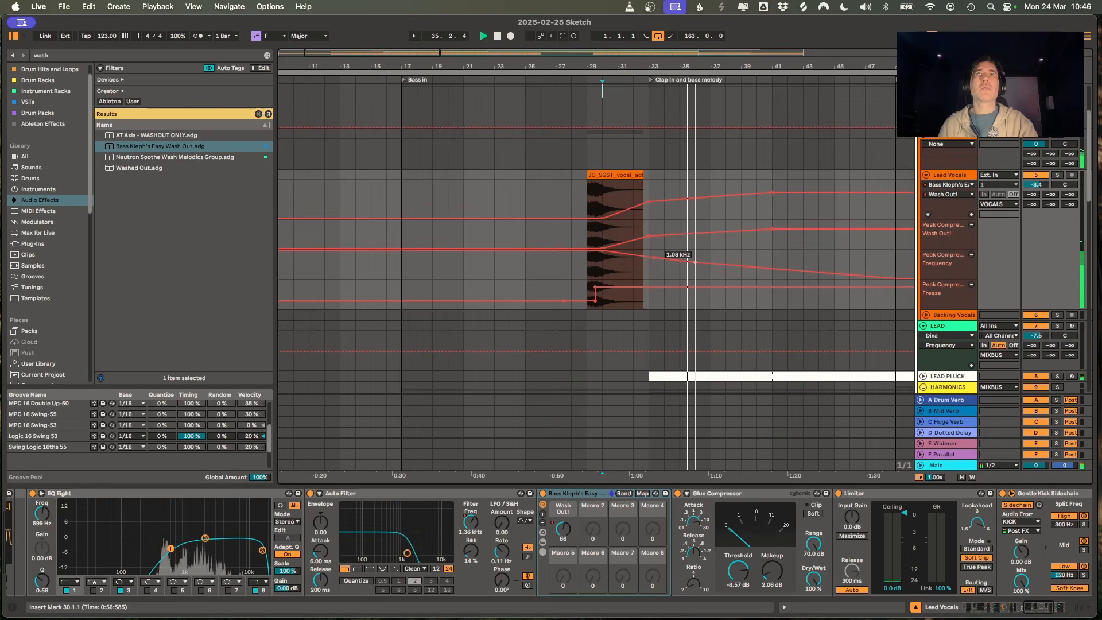
{"action": "left_click_drag", "start_coordinate": [696, 264], "coordinate": [699, 262]}
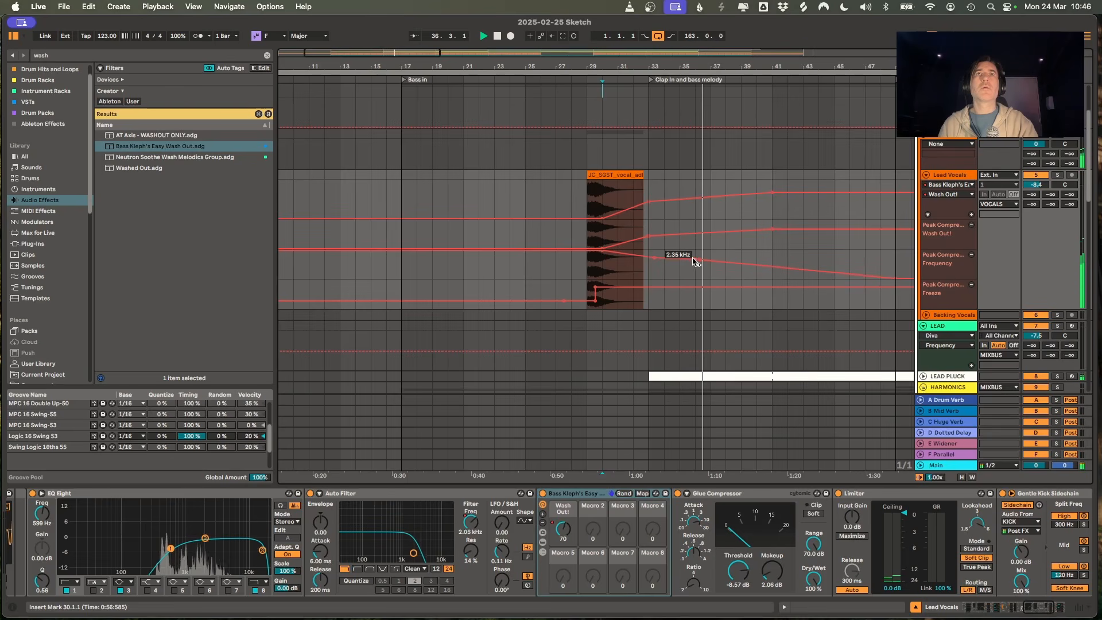
{"action": "left_click_drag", "start_coordinate": [700, 264], "coordinate": [696, 260]}
{"action": "left_click_drag", "start_coordinate": [773, 266], "coordinate": [772, 263]}
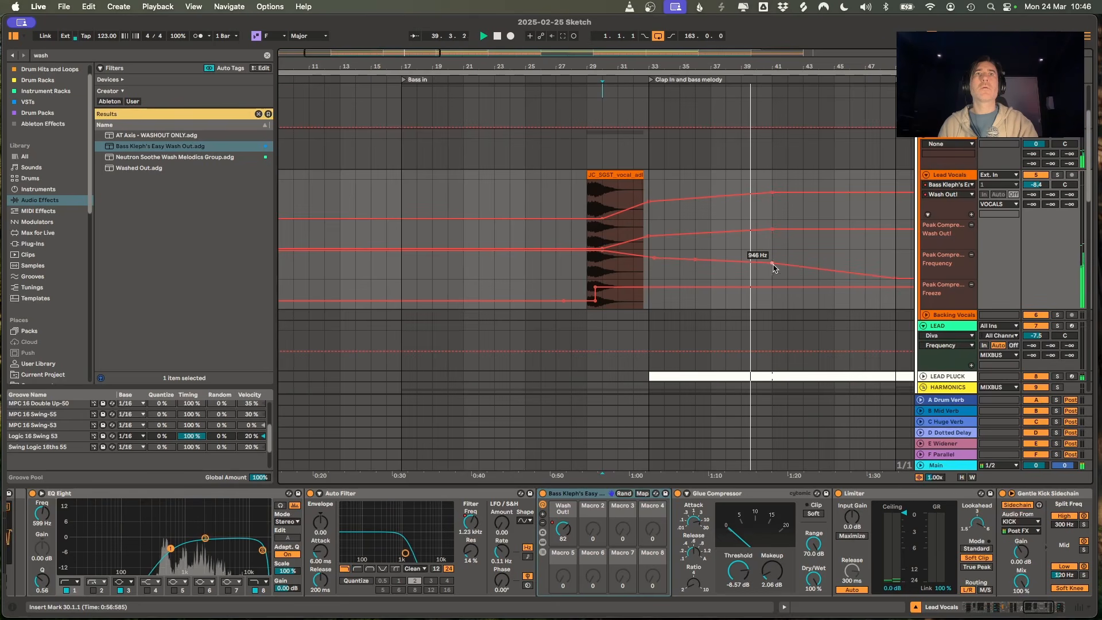
{"action": "left_click", "coordinate": [573, 76]}
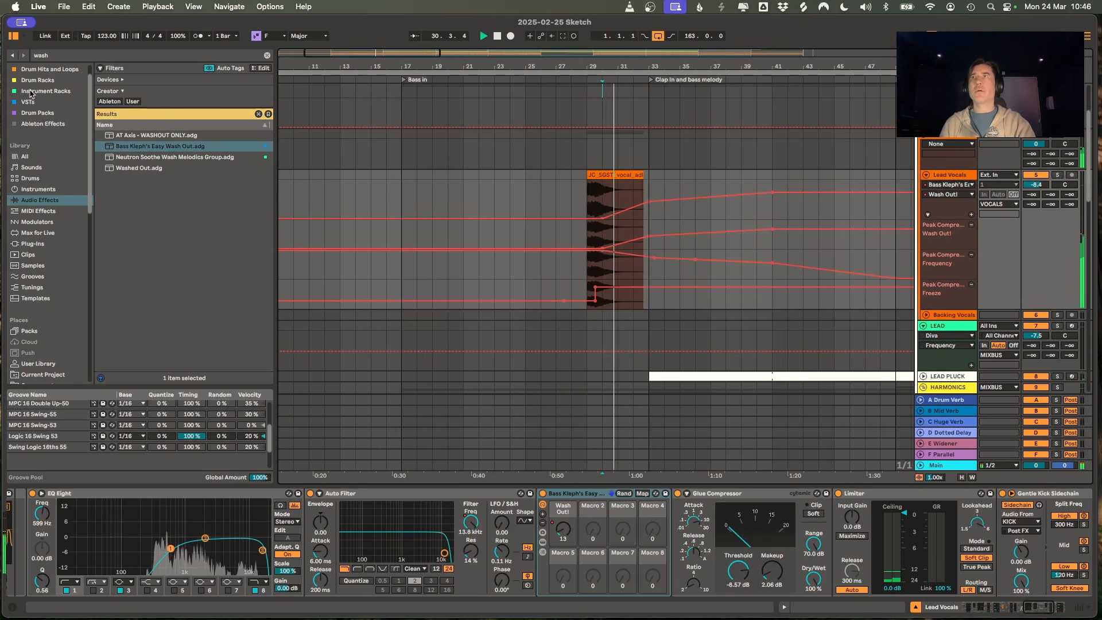
Clear the browser search, find Wider in the VSTs collection, and add it after Easy Wash Out on Lead Vocals.
{"action": "left_click", "coordinate": [41, 103]}
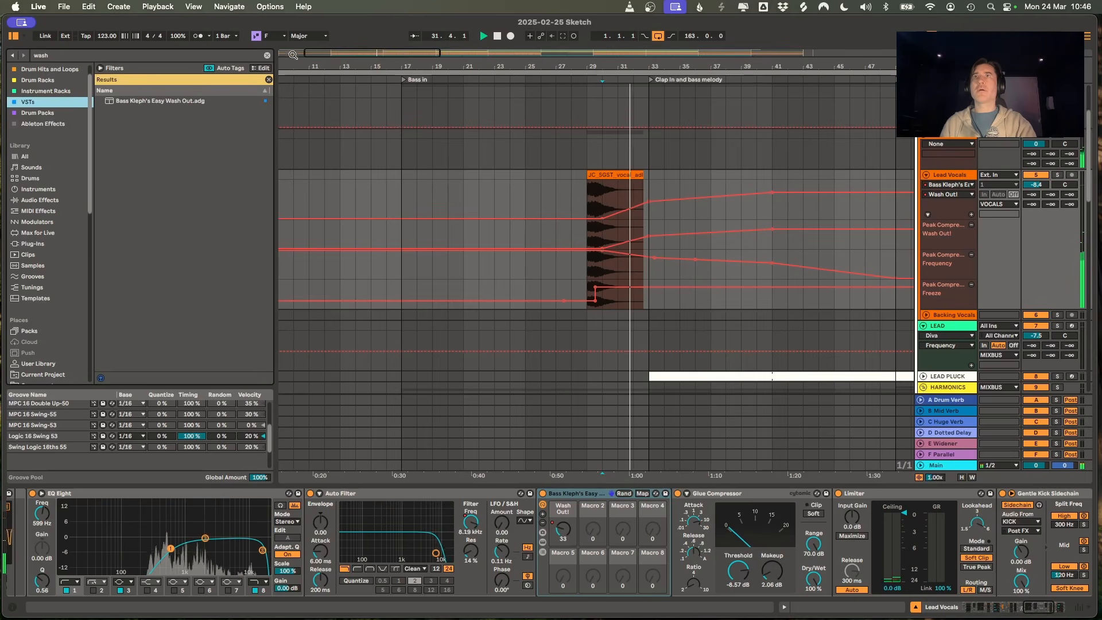
{"action": "left_click", "coordinate": [268, 55]}
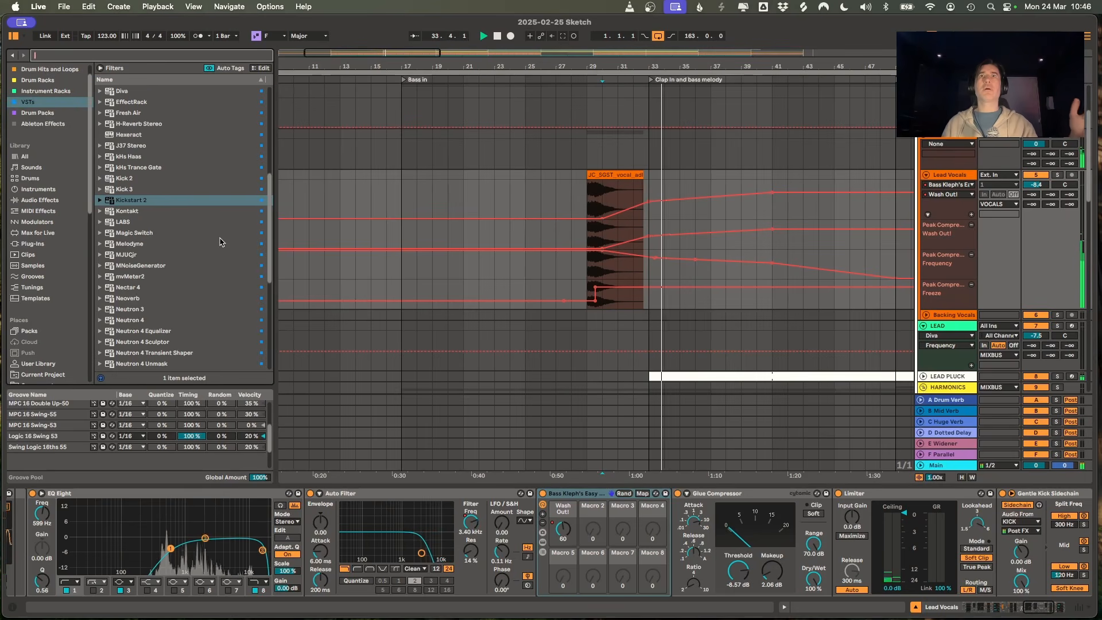
{"action": "scroll", "coordinate": [148, 324], "scroll_direction": "down", "scroll_amount": 7}
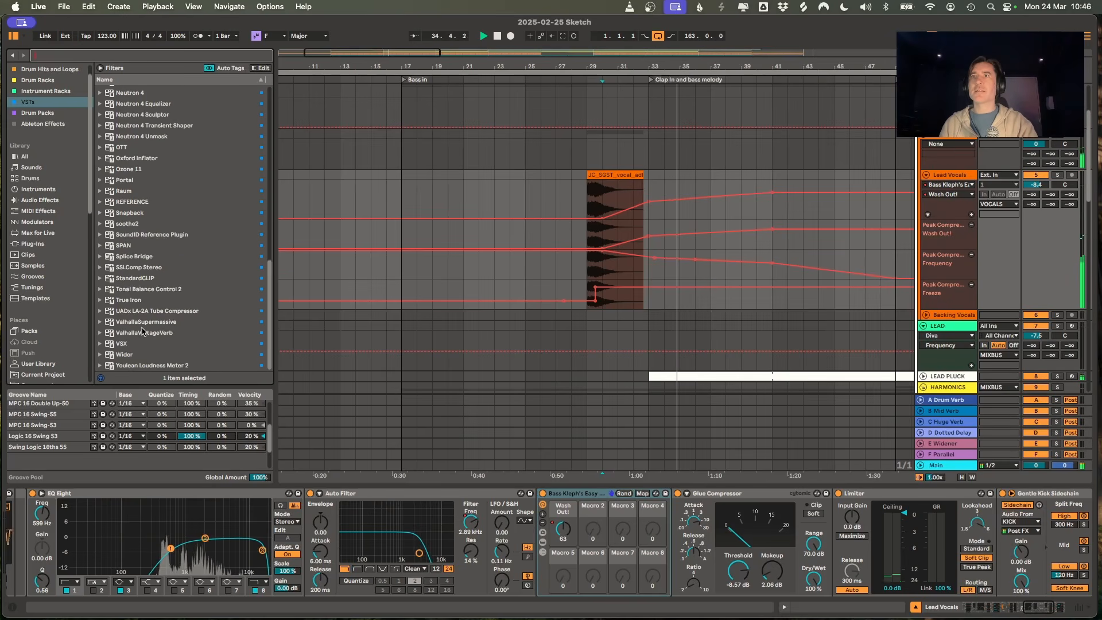
{"action": "left_click_drag", "start_coordinate": [131, 357], "coordinate": [665, 566]}
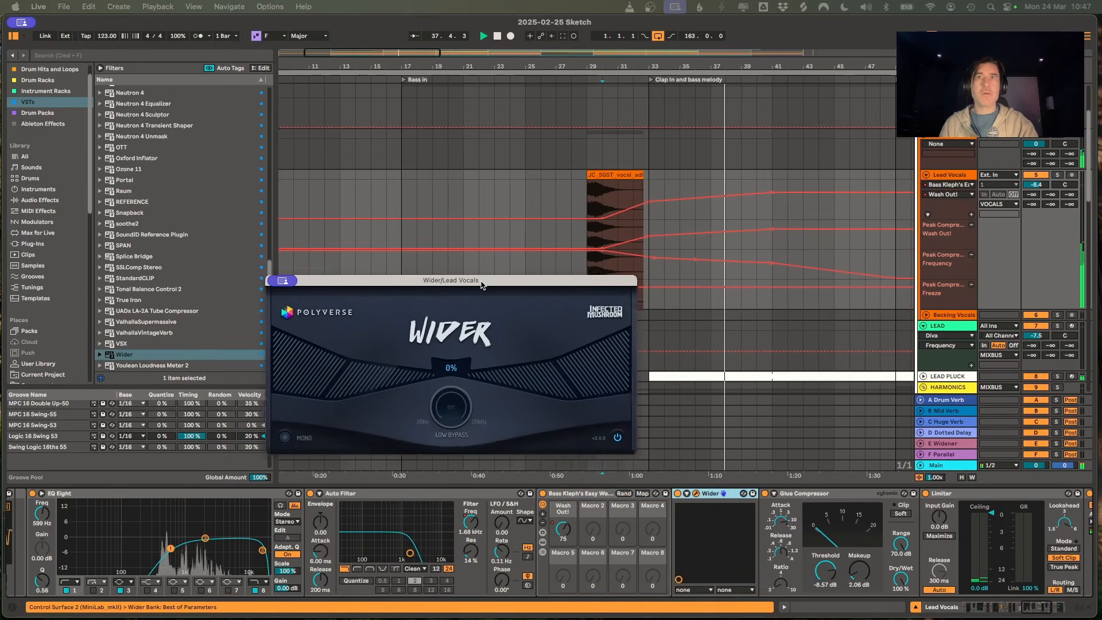
{"action": "left_click", "coordinate": [688, 494]}
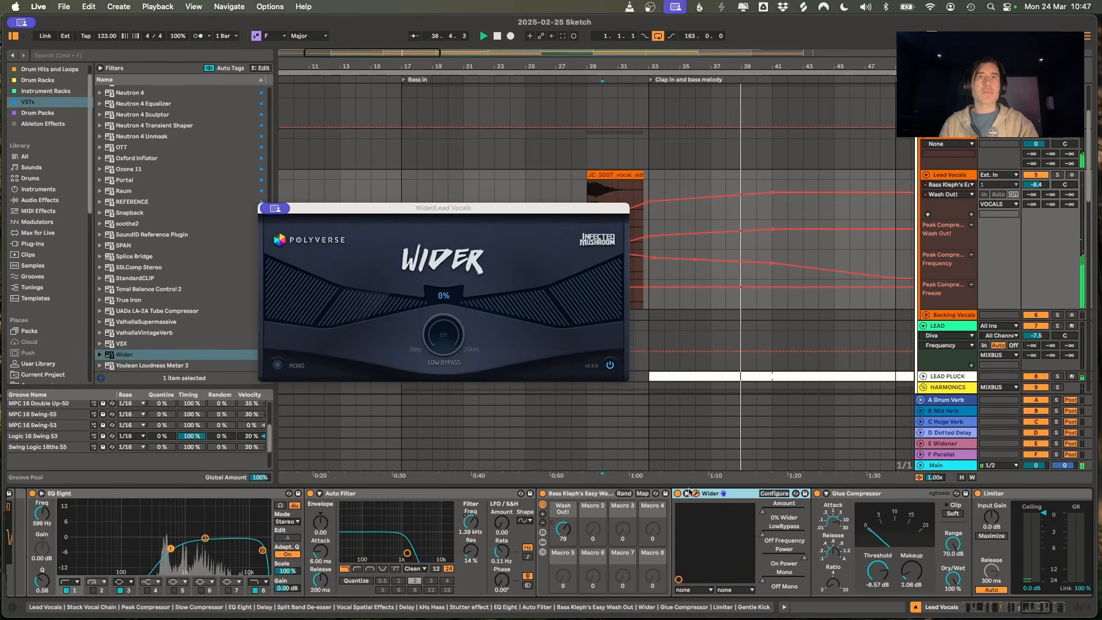
{"action": "left_click_drag", "start_coordinate": [782, 503], "coordinate": [782, 488]}
{"action": "right_click", "coordinate": [767, 505]}
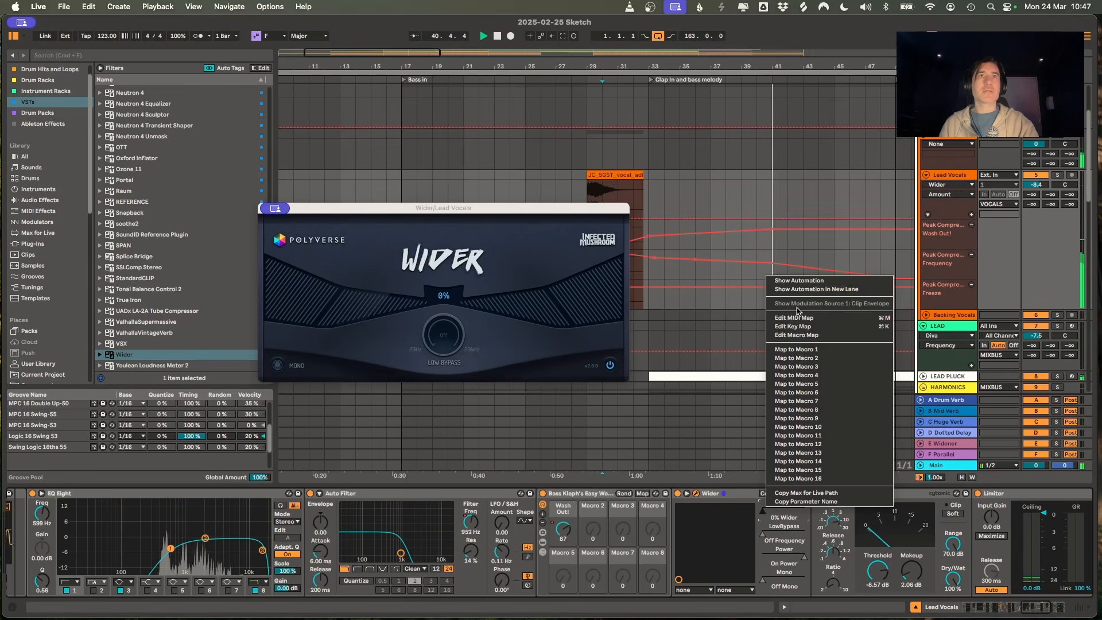
{"action": "left_click", "coordinate": [794, 290]}
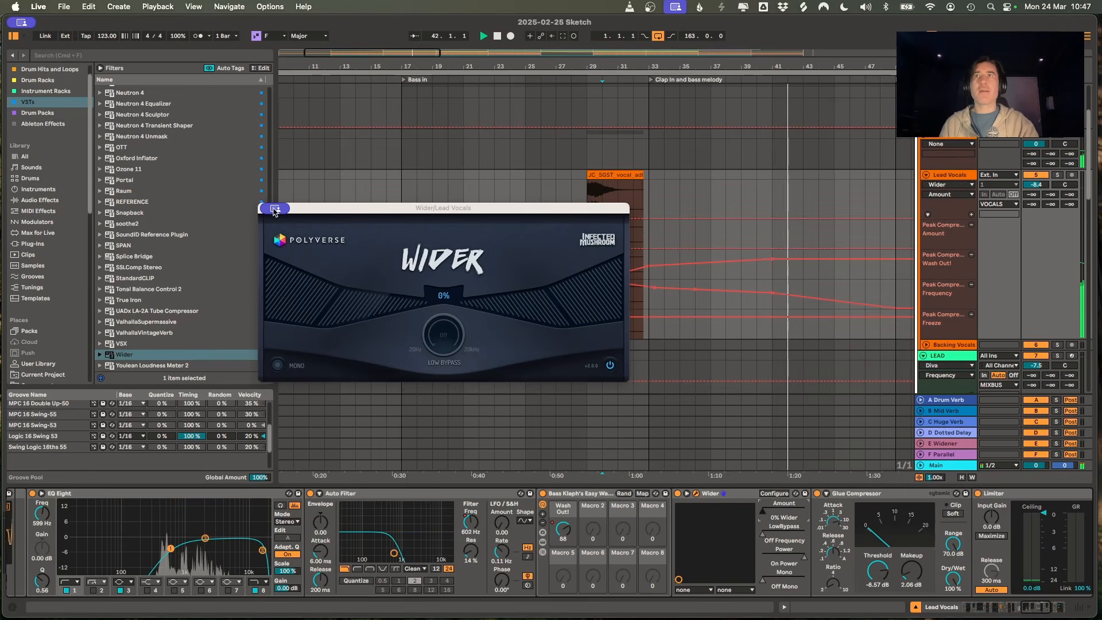
{"action": "left_click", "coordinate": [276, 208]}
{"action": "left_click", "coordinate": [299, 232]}
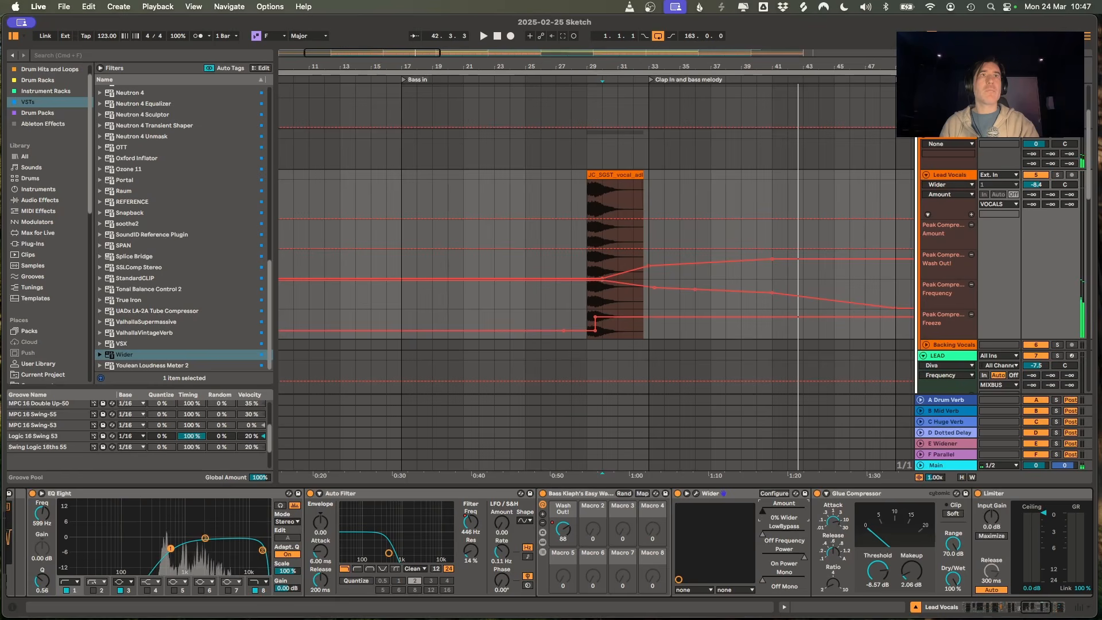
Switch the Freeze automation off at bar 49 and ramp Wider's Amount from near bar 31 up to 200% at bar 41.
{"action": "scroll", "coordinate": [643, 225], "scroll_direction": "right", "scroll_amount": 3}
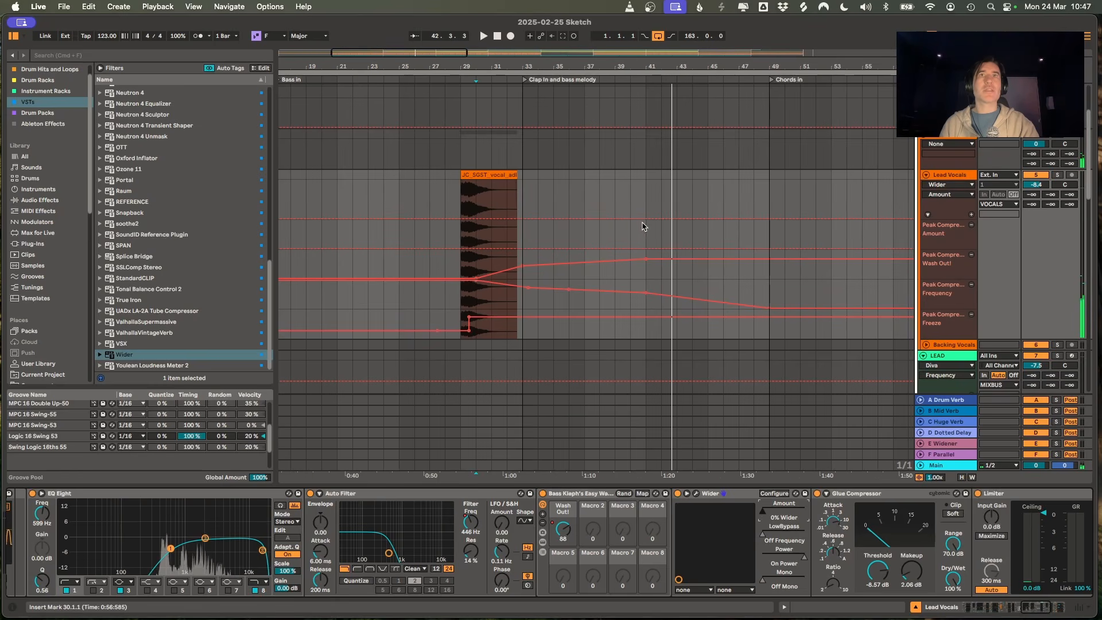
{"action": "left_click", "coordinate": [488, 248]}
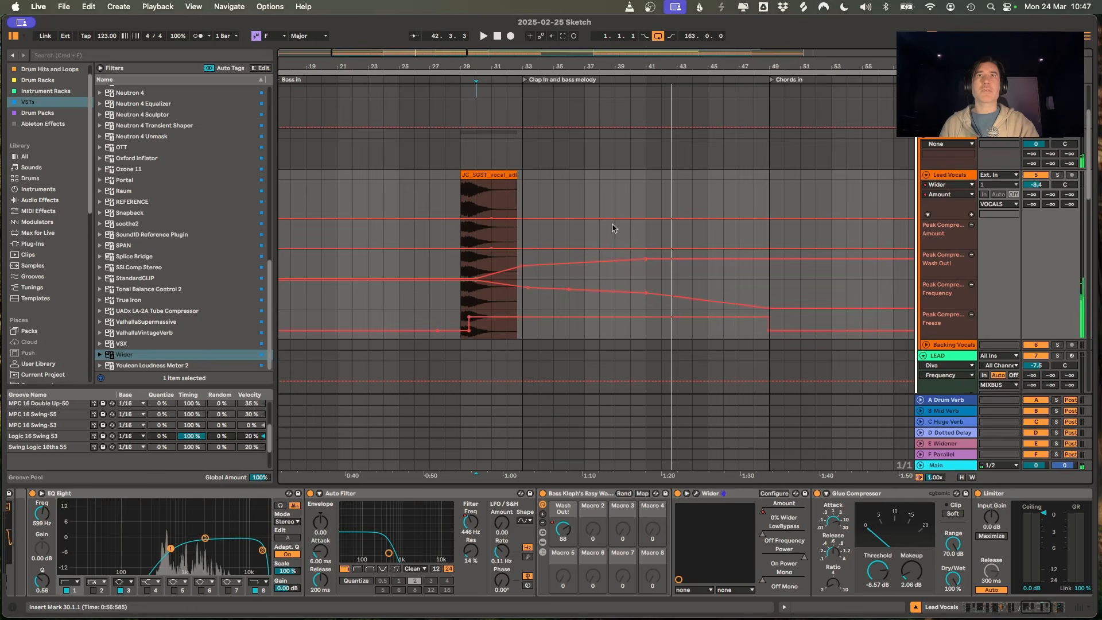
{"action": "left_click", "coordinate": [801, 192]}
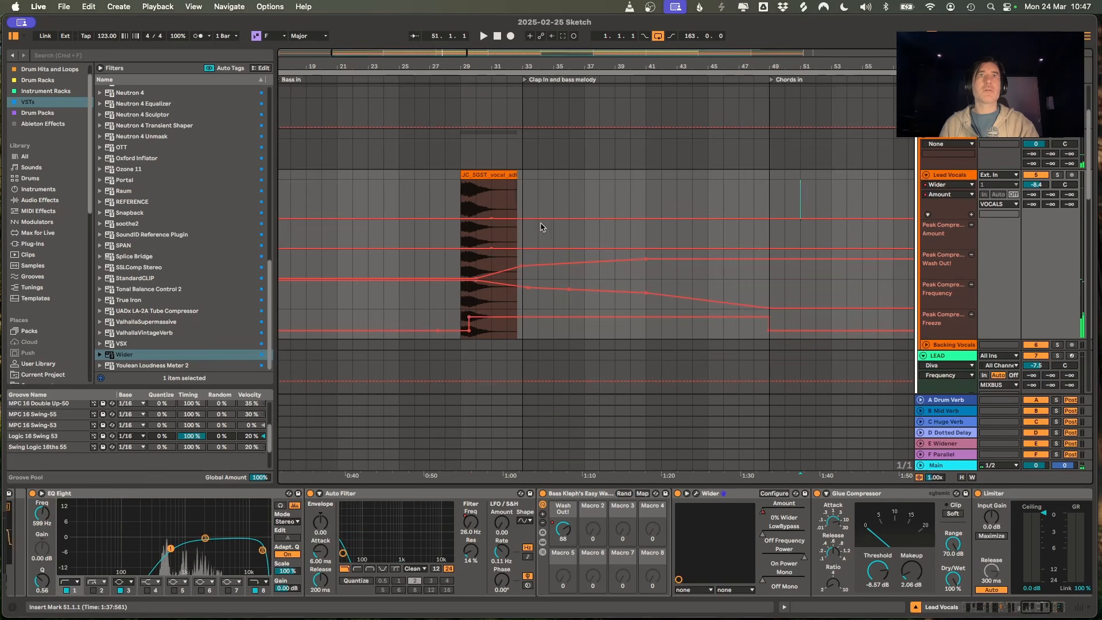
{"action": "left_click_drag", "start_coordinate": [522, 219], "coordinate": [645, 184]}
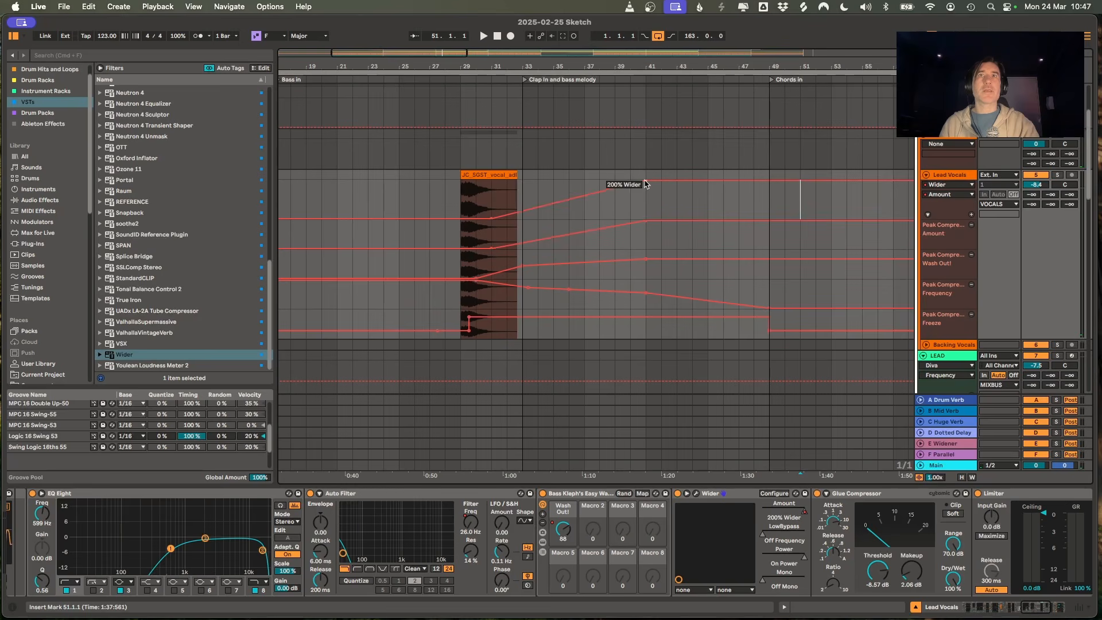
Replay from bar 29 and reshape Wider's Amount ramp to start earlier, with an extra breakpoint near bar 34.
{"action": "left_click", "coordinate": [453, 80]}
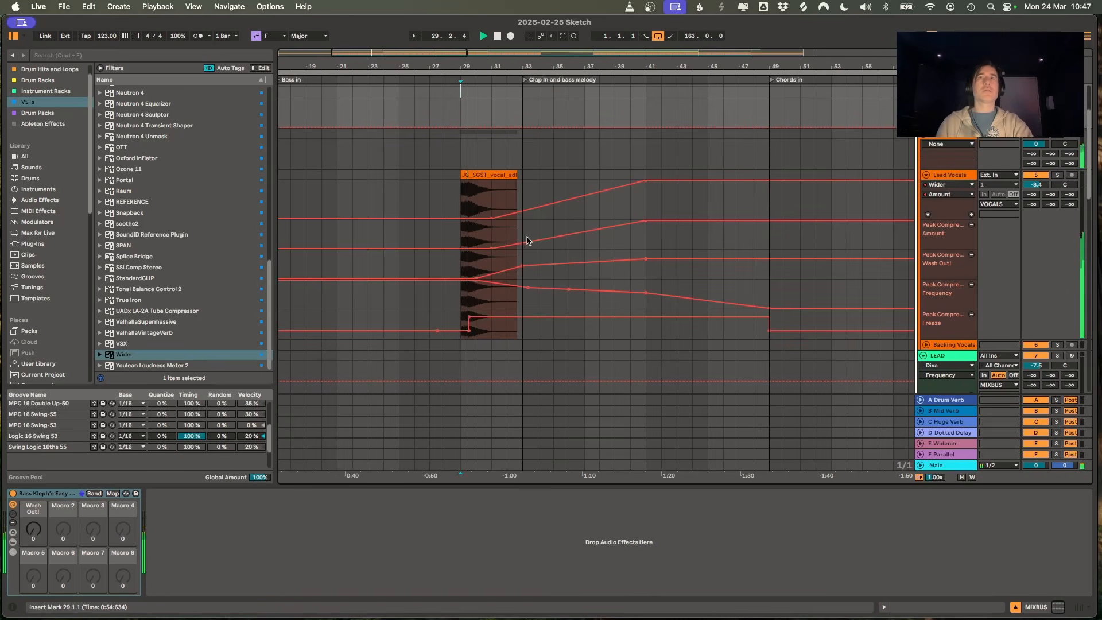
{"action": "left_click", "coordinate": [493, 211]}
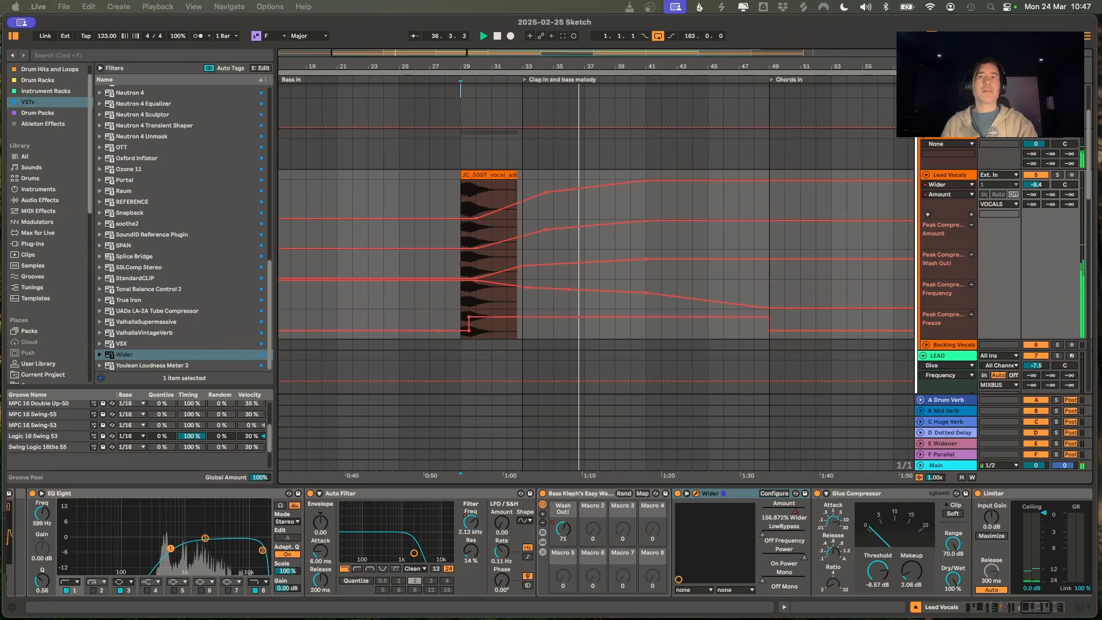
Inspect the Wider plug-in window during playback, moving it clear of the automation lanes before closing it.
{"action": "left_click", "coordinate": [697, 493]}
{"action": "left_click_drag", "start_coordinate": [674, 279], "coordinate": [671, 353]}
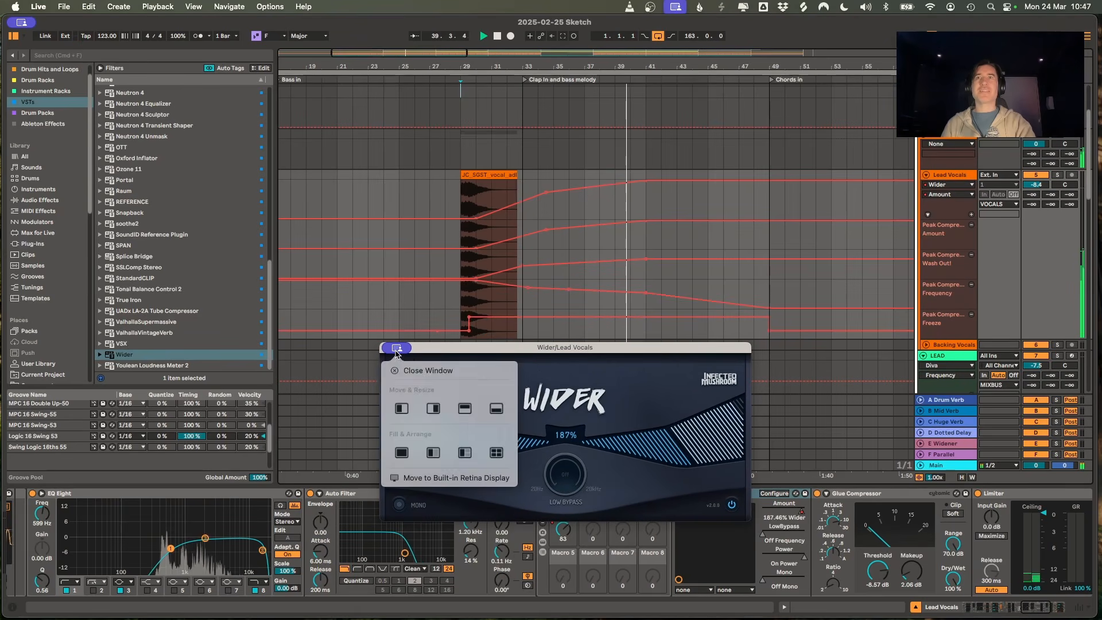
{"action": "key", "text": "super+alt+p"}
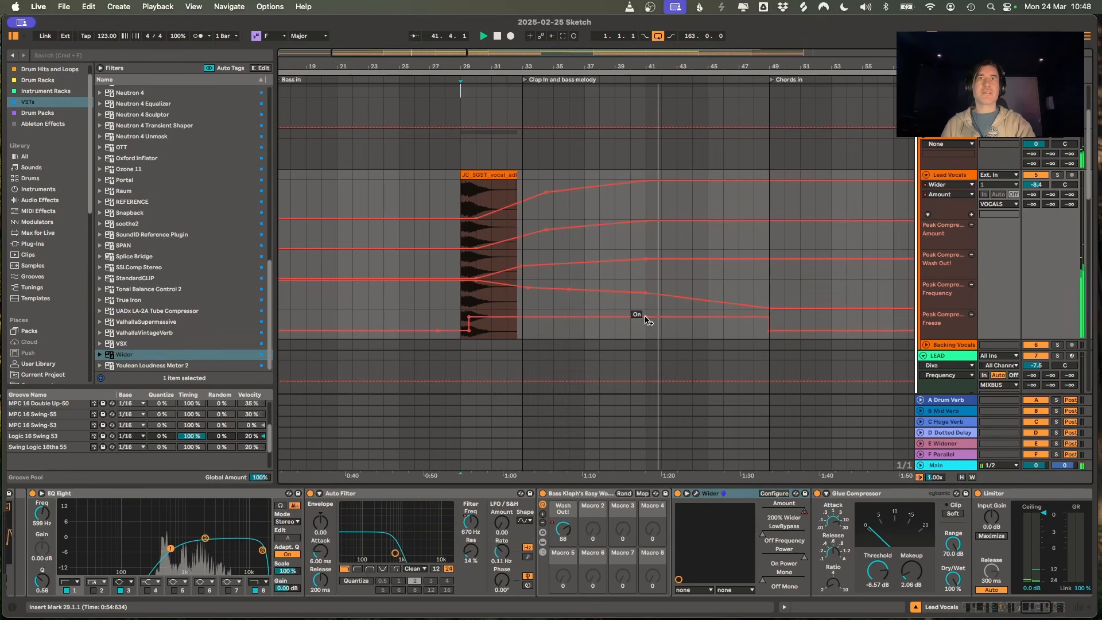
Switch the Freeze automation off at bar 41, lower the filter Frequency breakpoint there slightly, and stop playback.
{"action": "left_click_drag", "start_coordinate": [648, 318], "coordinate": [647, 331]}
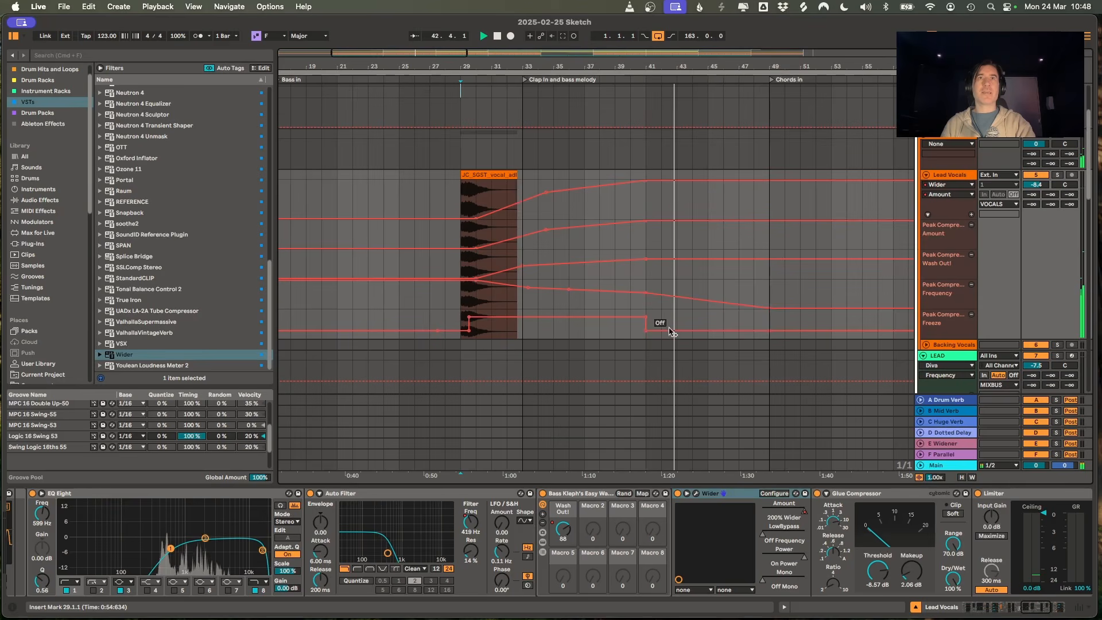
{"action": "left_click_drag", "start_coordinate": [647, 293], "coordinate": [646, 298]}
{"action": "key", "text": "space"}
Duplicate the Lead Vocals section from bars 28 to 41 with its automation, position the copy at bar 48, and play it back.
{"action": "left_click_drag", "start_coordinate": [446, 57], "coordinate": [445, 34]}
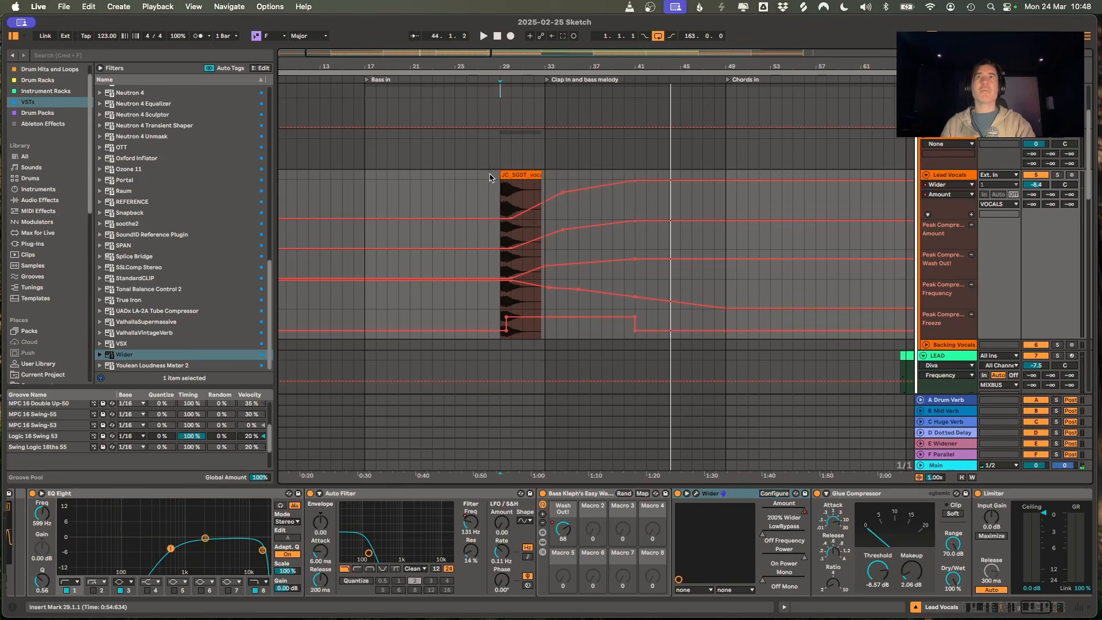
{"action": "left_click_drag", "start_coordinate": [490, 177], "coordinate": [639, 270]}
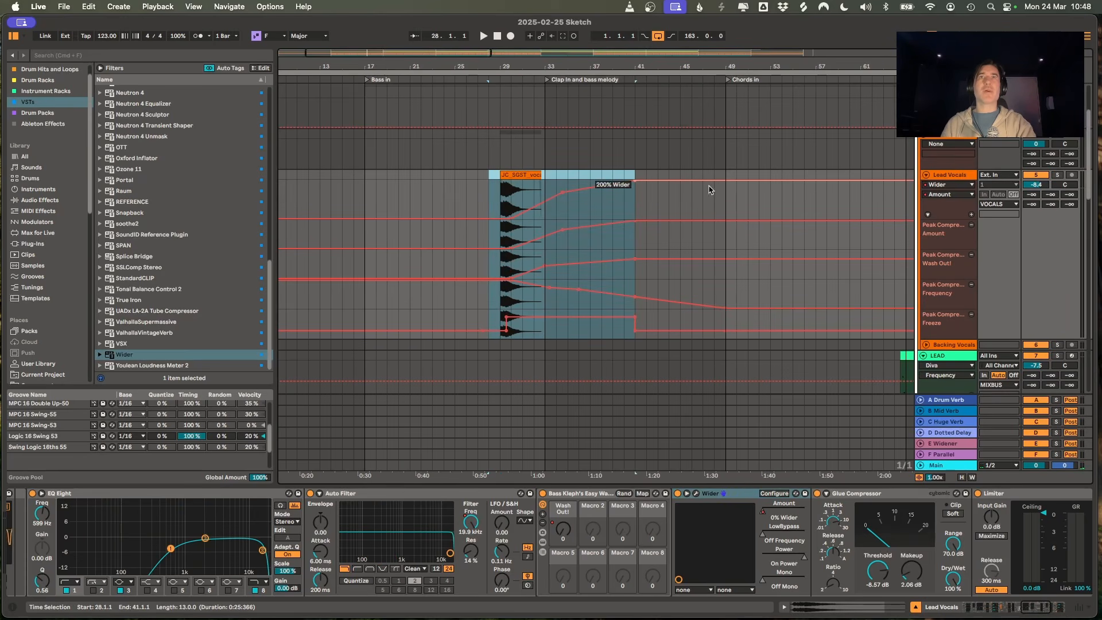
{"action": "scroll", "coordinate": [718, 183], "scroll_direction": "right", "scroll_amount": 3}
{"action": "key", "text": "super+d"}
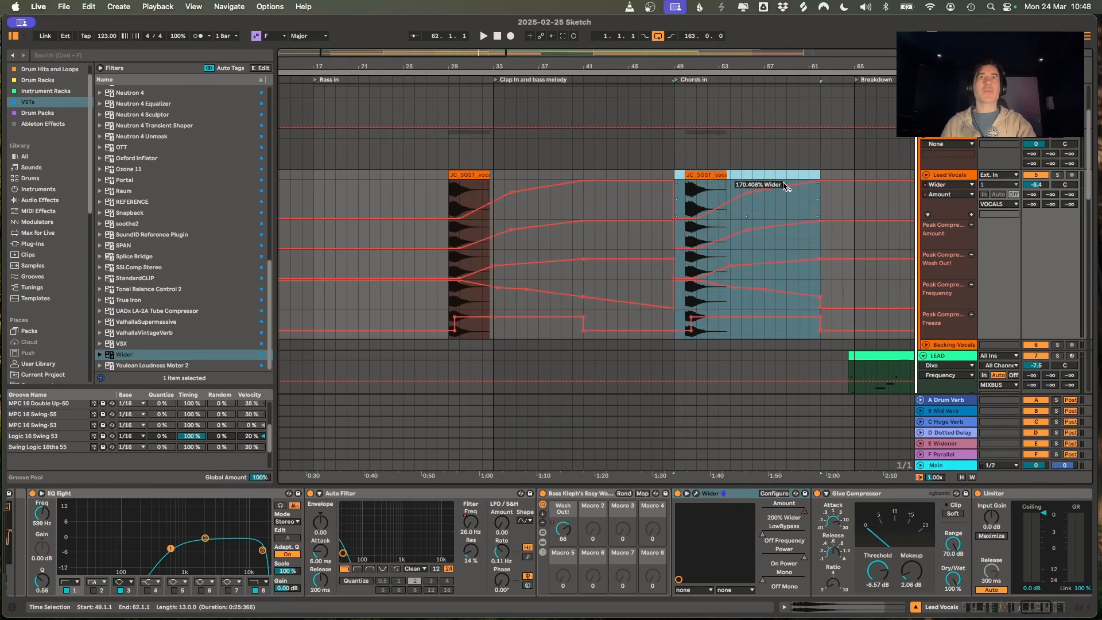
{"action": "key", "text": "super+z"}
{"action": "key", "text": "super+shift+z"}
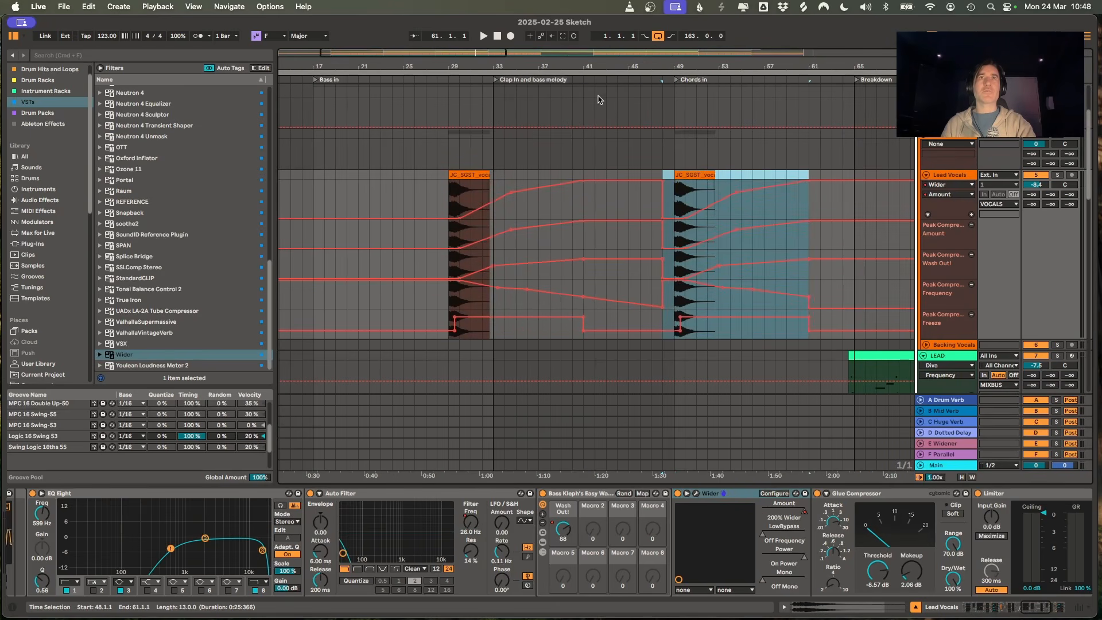
{"action": "key", "text": "super+a"}
{"action": "left_click", "coordinate": [654, 76]}
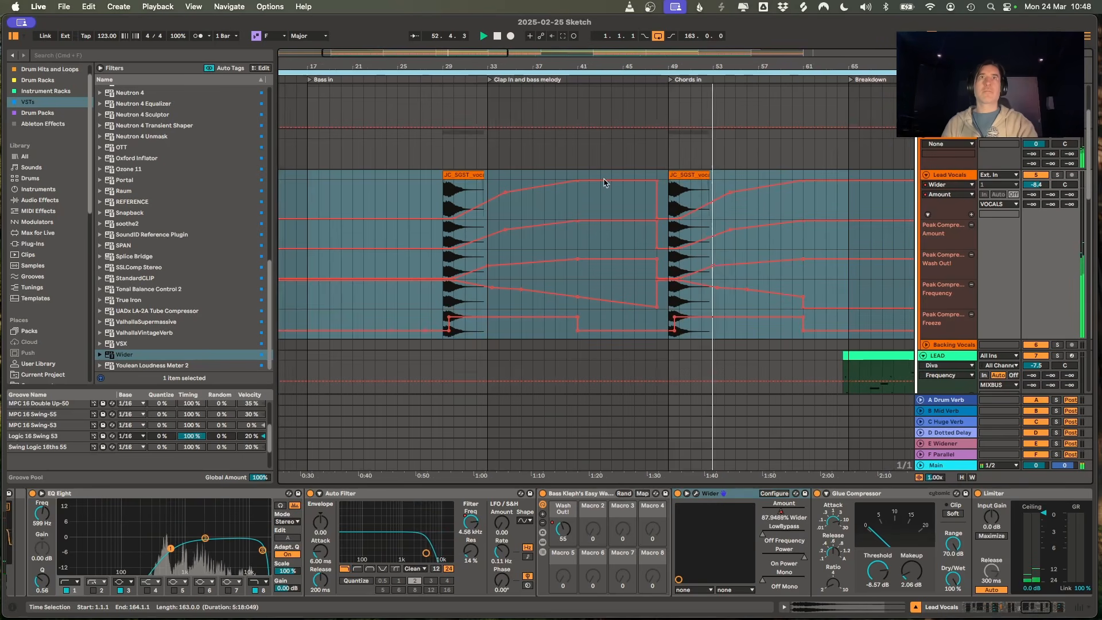
Paste the vocal ad-lib section with its automation at bar 64 on Lead Vocals, undoing the misplaced paste at the song's start.
{"action": "scroll", "coordinate": [607, 181], "scroll_direction": "right", "scroll_amount": 5}
{"action": "left_click", "coordinate": [600, 174]}
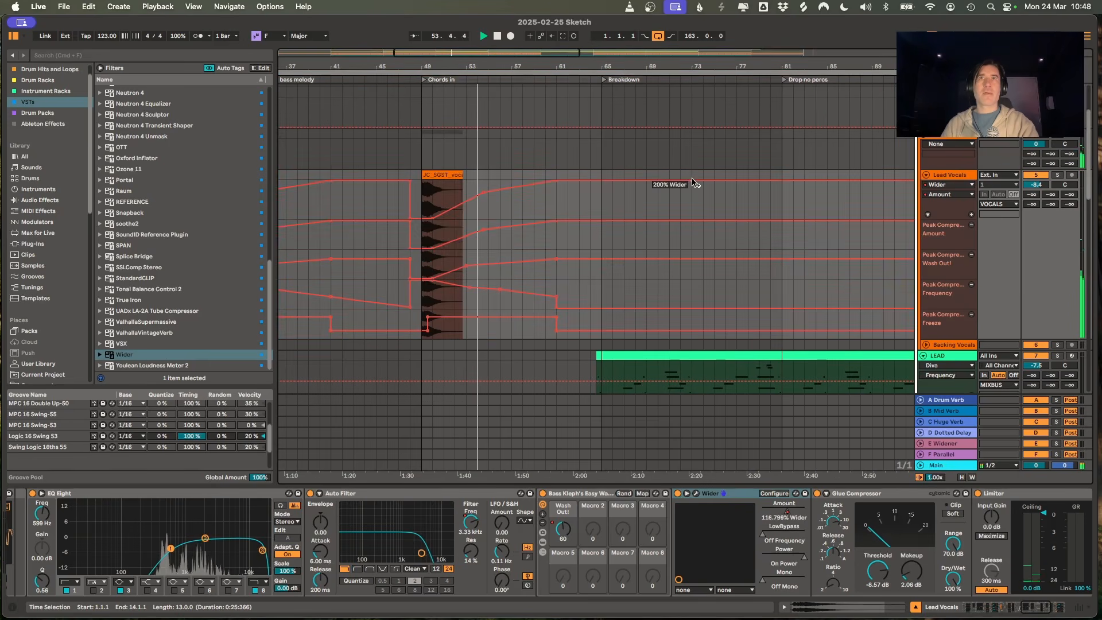
{"action": "key", "text": "super+z"}
{"action": "left_click", "coordinate": [586, 175]}
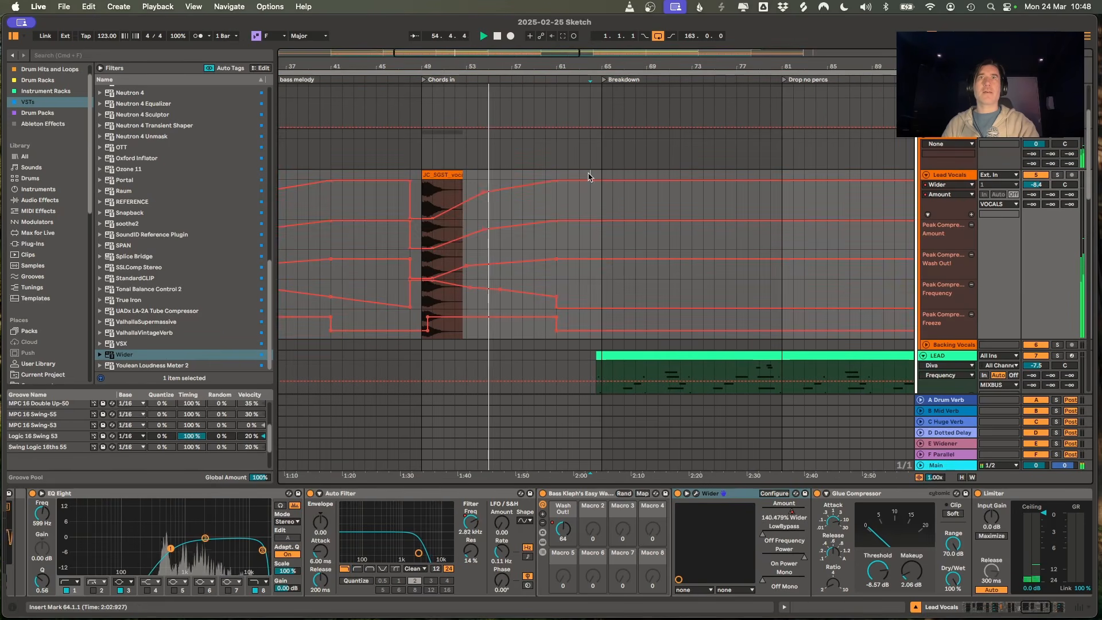
{"action": "key", "text": "super+v"}
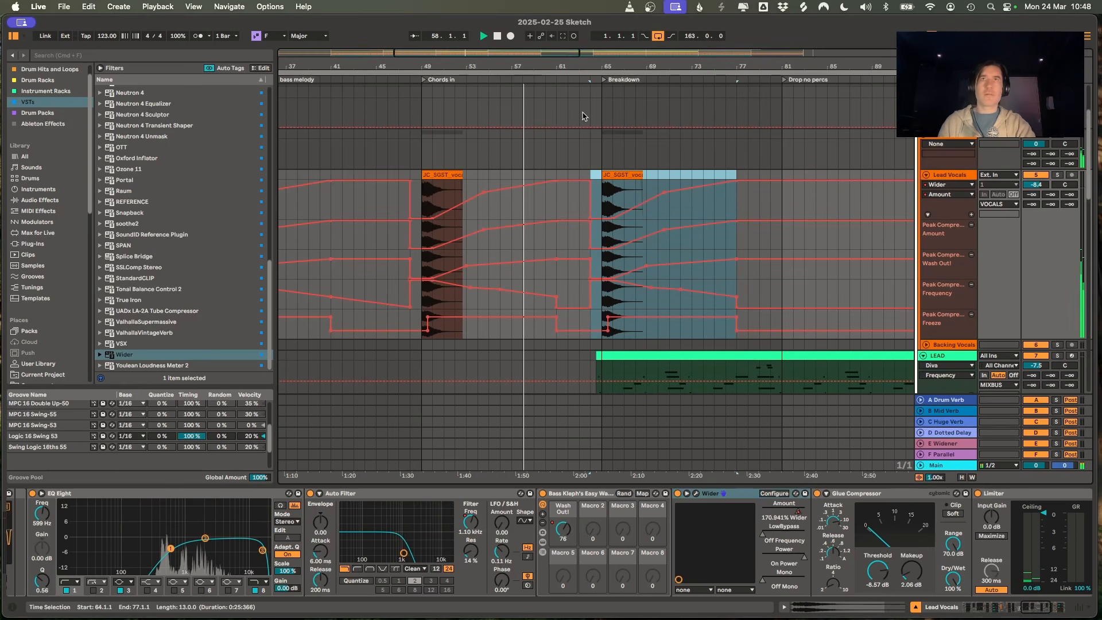
Paste further copies of the automated ad-lib section on Lead Vocals at bars 72 and 80.
{"action": "scroll", "coordinate": [603, 183], "scroll_direction": "right", "scroll_amount": 10}
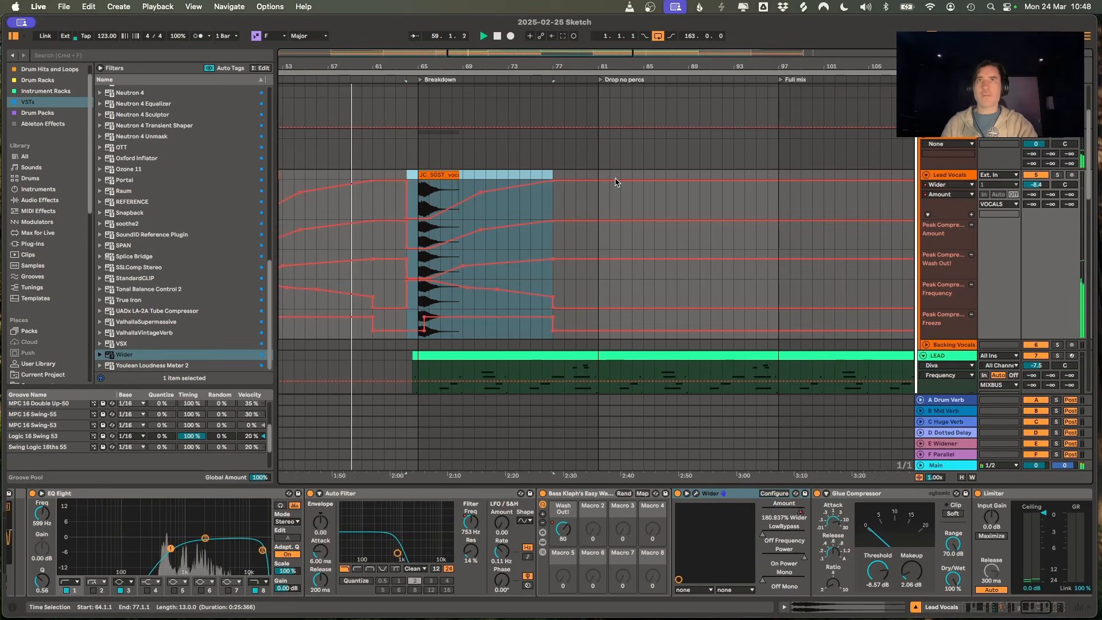
{"action": "scroll", "coordinate": [615, 183], "scroll_direction": "left", "scroll_amount": 5}
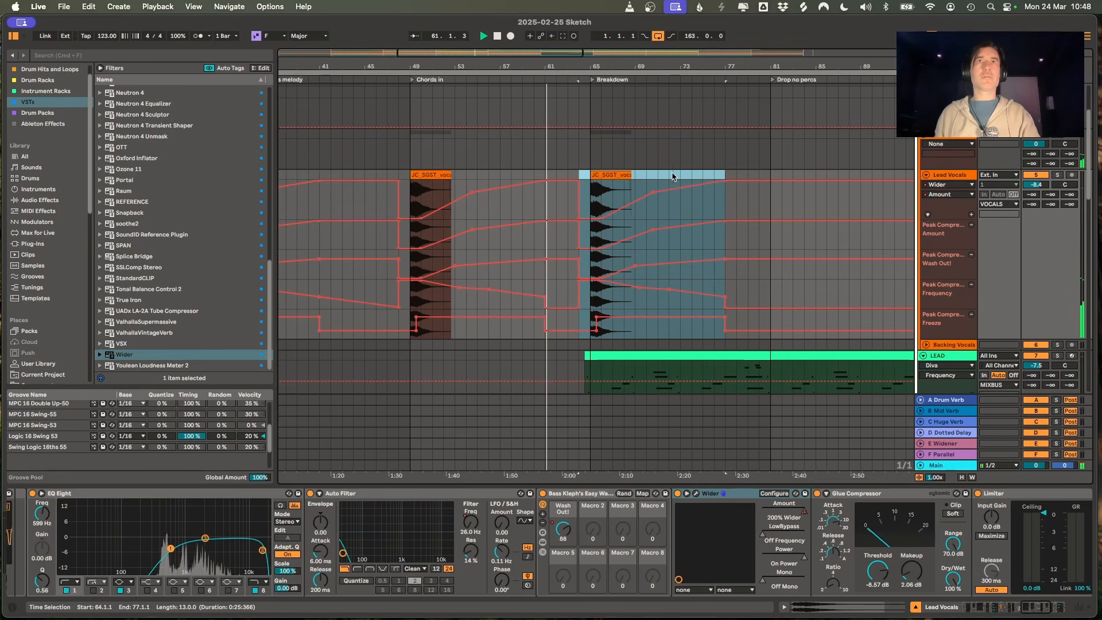
{"action": "left_click_drag", "start_coordinate": [670, 175], "coordinate": [735, 171]}
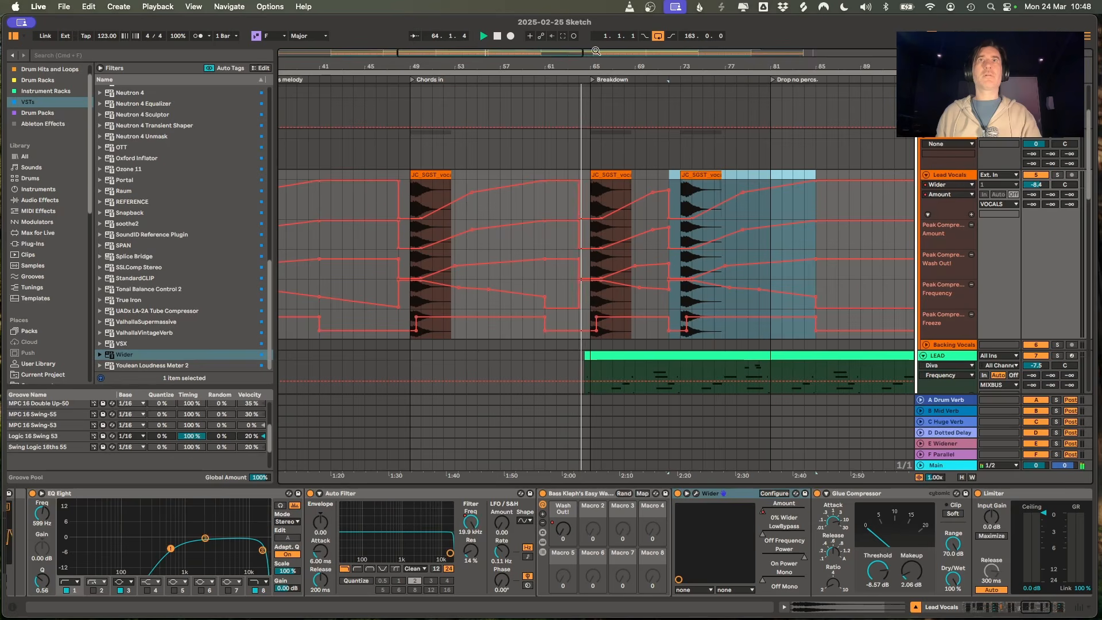
{"action": "left_click_drag", "start_coordinate": [547, 56], "coordinate": [573, 56]}
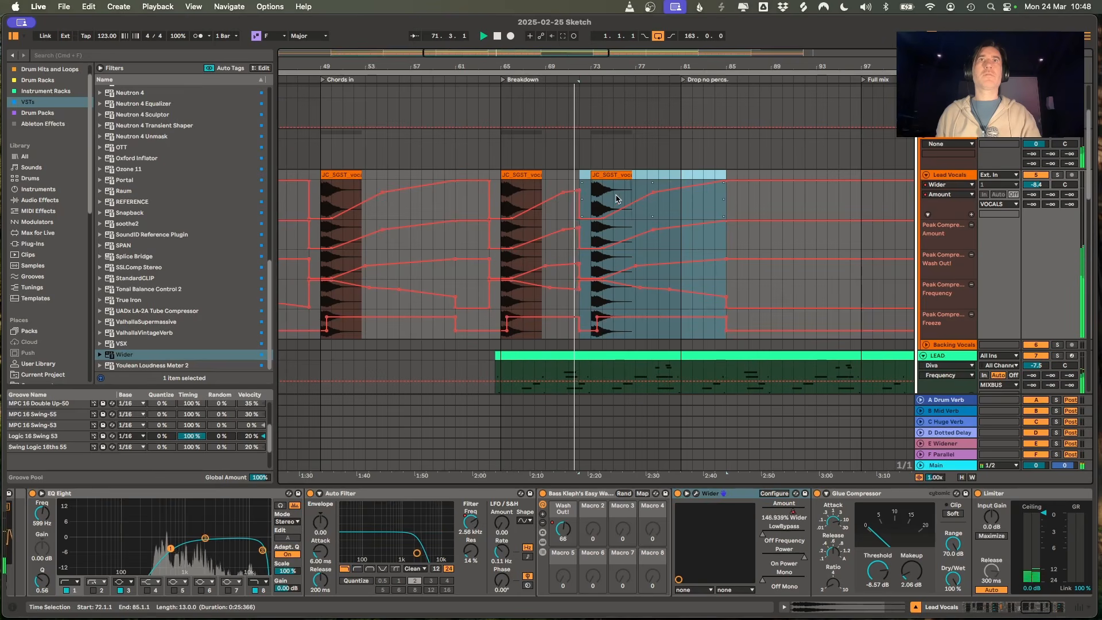
{"action": "mouse_move", "coordinate": [658, 196]}
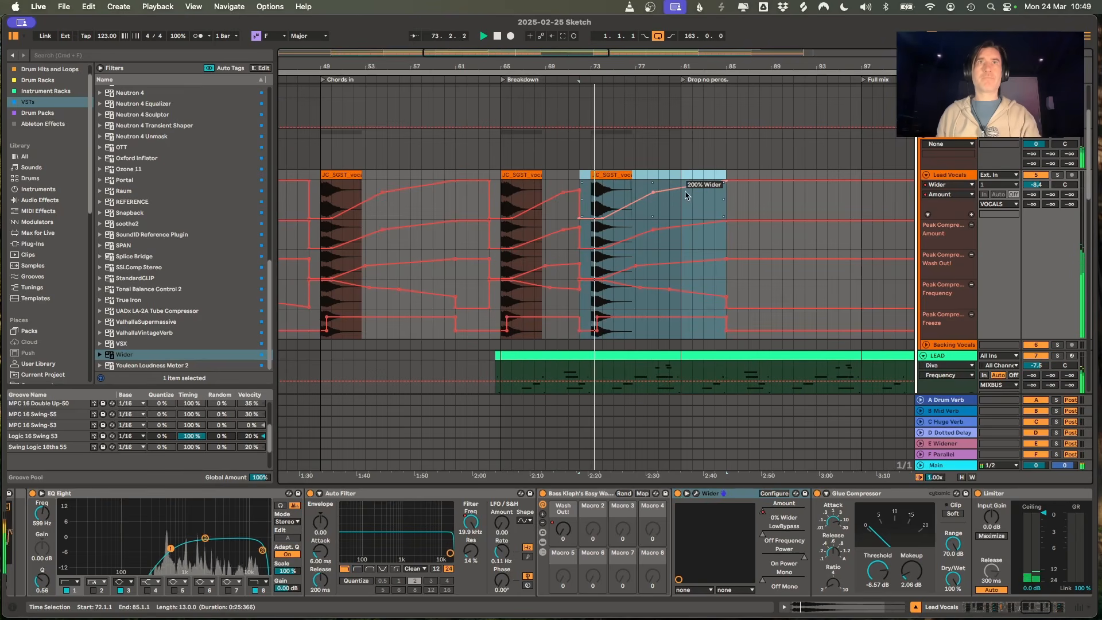
{"action": "left_click_drag", "start_coordinate": [676, 185], "coordinate": [762, 175]}
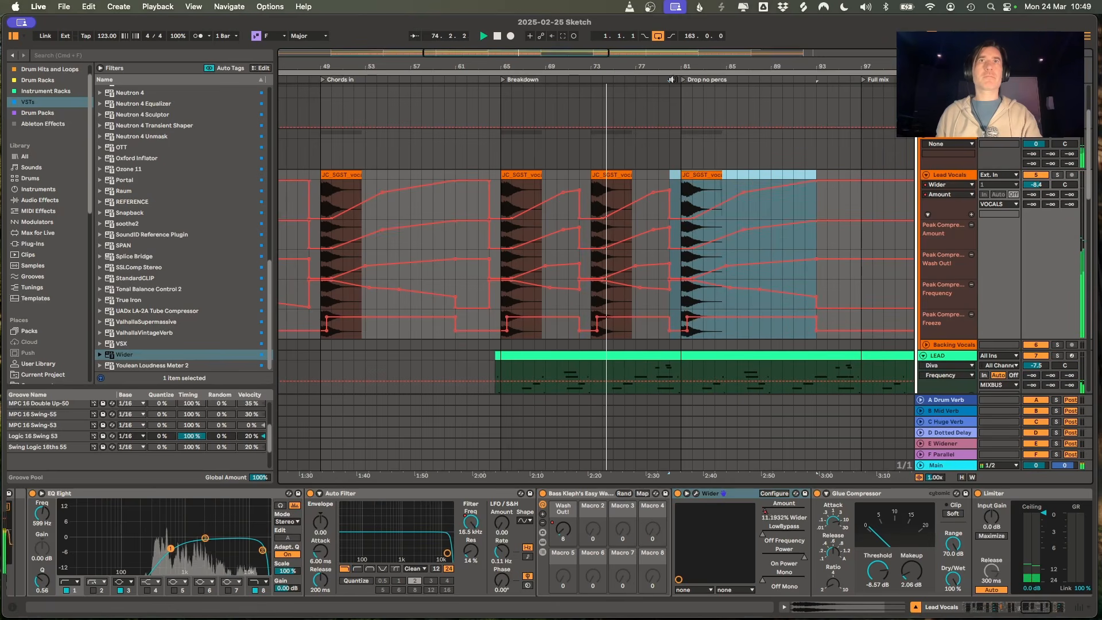
Paste the automated ad-lib section on Lead Vocals at bar 96 and again just before Full mix 2.
{"action": "scroll", "coordinate": [804, 237], "scroll_direction": "right", "scroll_amount": 5}
{"action": "left_click", "coordinate": [728, 177]}
{"action": "key", "text": "super+v"}
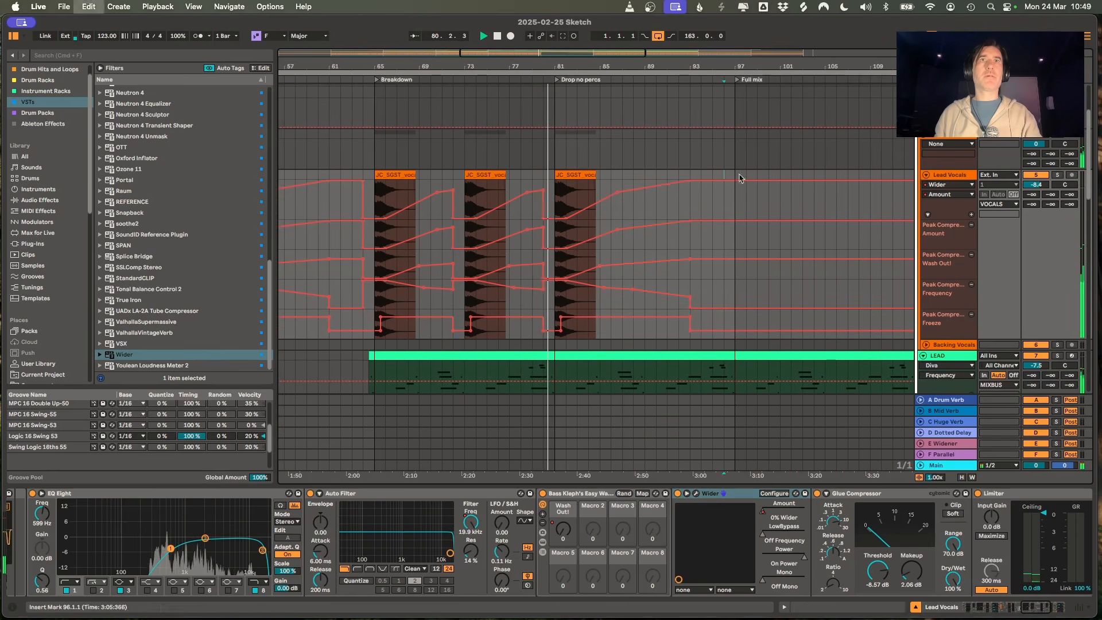
{"action": "scroll", "coordinate": [828, 203], "scroll_direction": "right", "scroll_amount": 4}
{"action": "scroll", "coordinate": [828, 204], "scroll_direction": "right", "scroll_amount": 4}
{"action": "scroll", "coordinate": [632, 177], "scroll_direction": "left", "scroll_amount": 10}
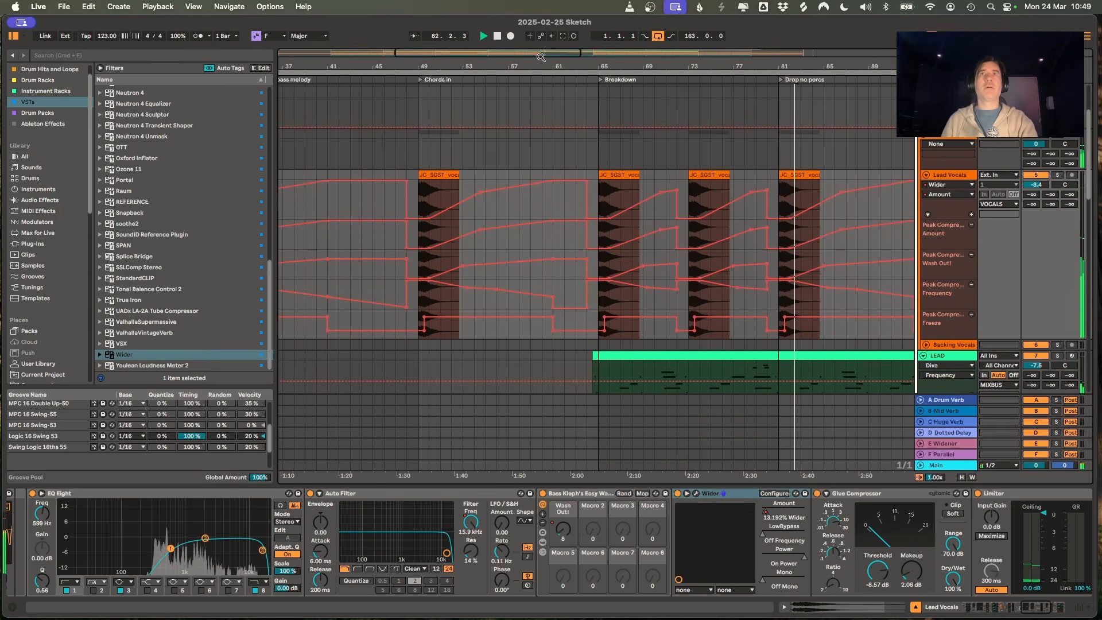
Delete the Lead Vocals ad-lib between bars 80 and 86 at the Drop no percs section.
{"action": "scroll", "coordinate": [601, 81], "scroll_direction": "down", "scroll_amount": 10}
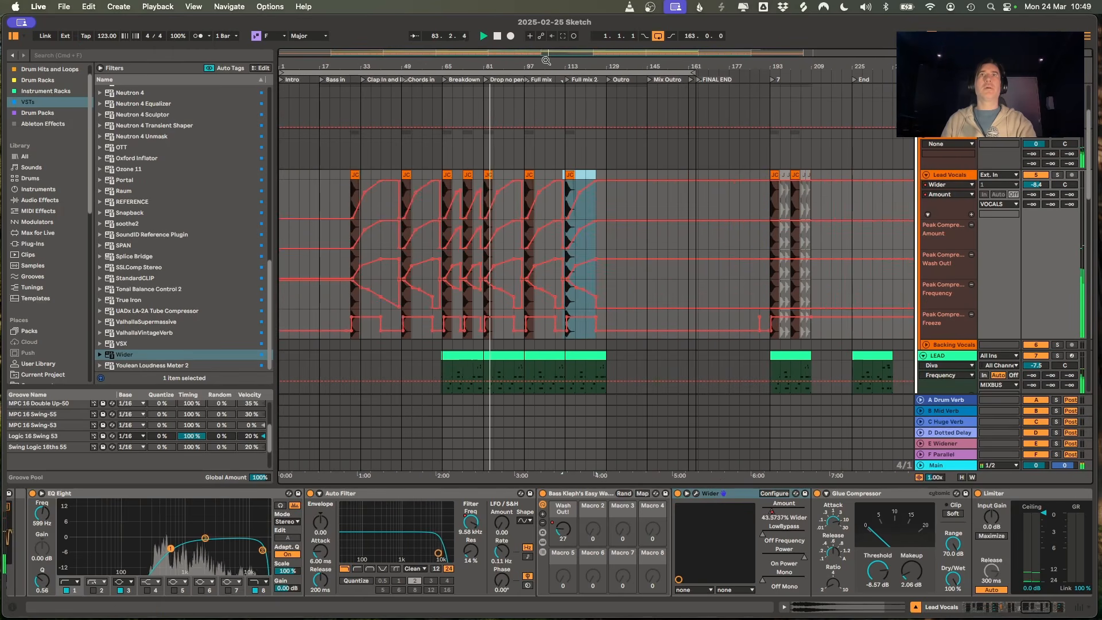
{"action": "left_click_drag", "start_coordinate": [546, 60], "coordinate": [613, 184]}
{"action": "key", "text": "Delete"}
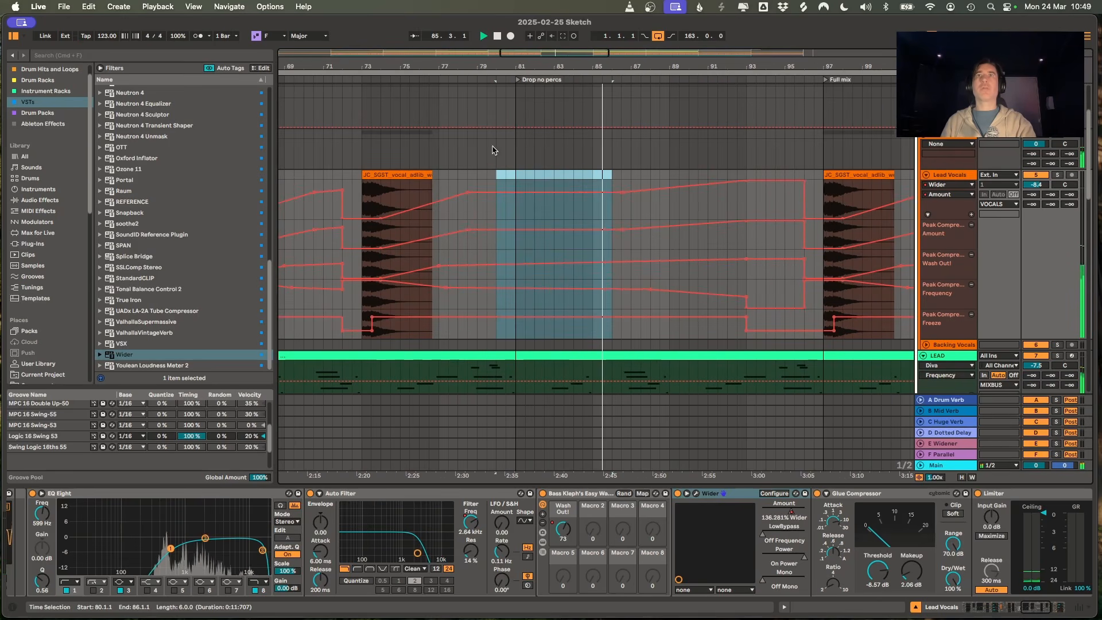
Replay from bar 80, switch the Freeze automation off at bar 81, and check the transition into Full mix.
{"action": "left_click", "coordinate": [499, 83]}
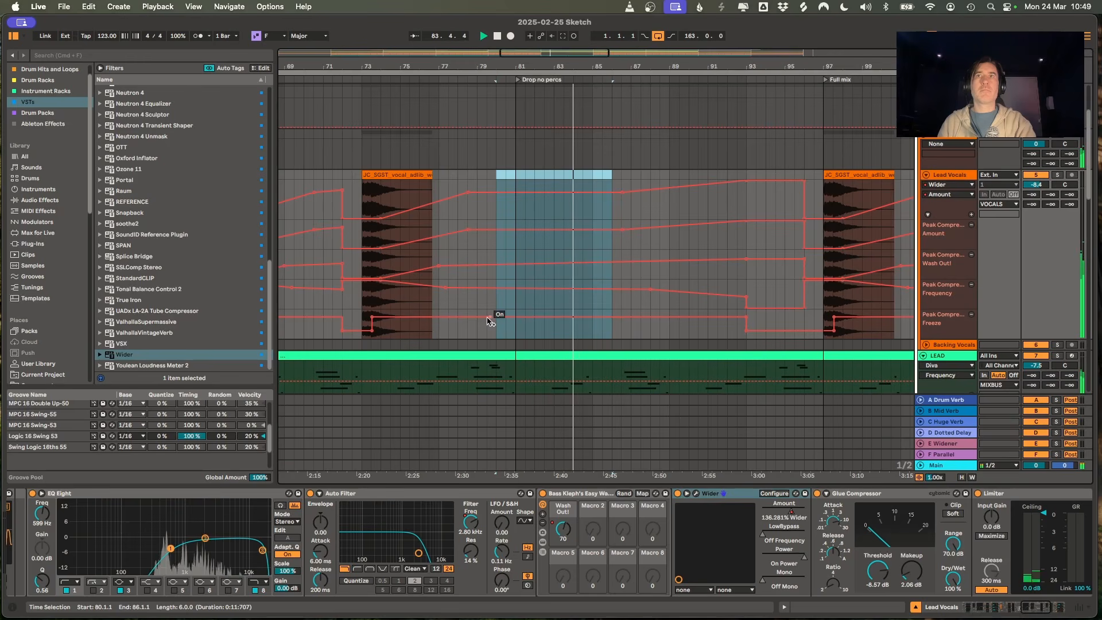
{"action": "left_click", "coordinate": [519, 319]}
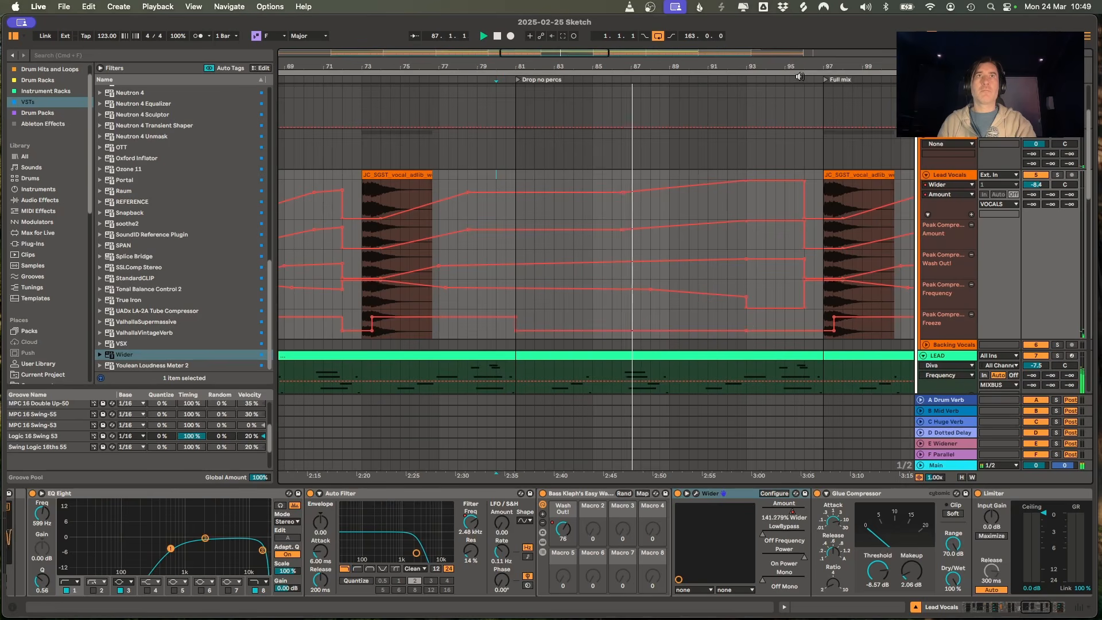
{"action": "scroll", "coordinate": [838, 257], "scroll_direction": "right", "scroll_amount": 5}
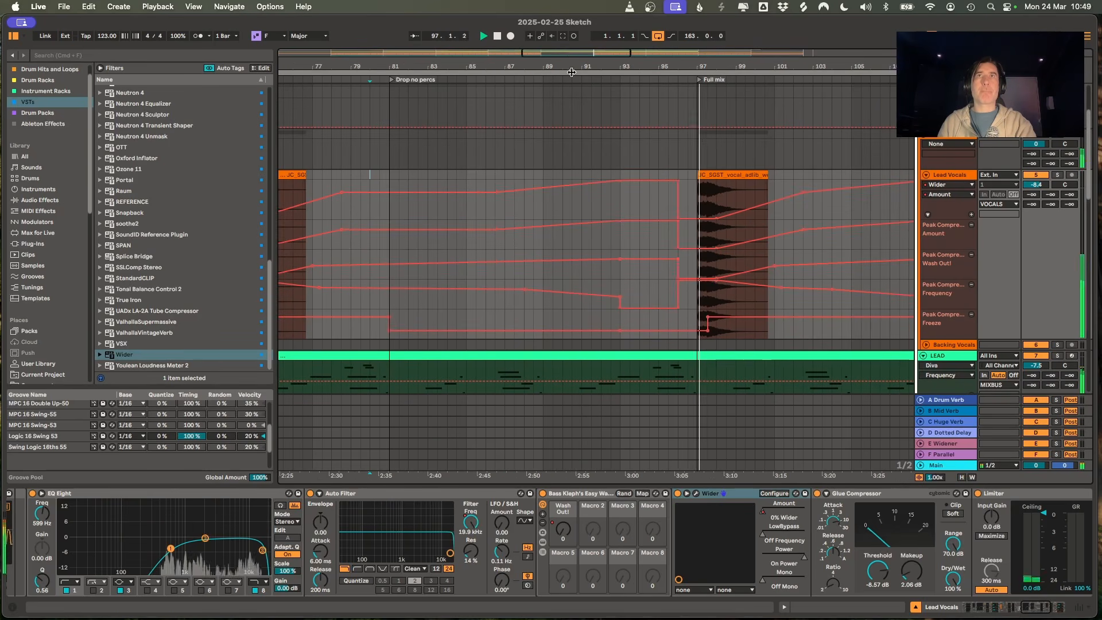
Return to an overview of the whole arrangement and fold the Lead Vocals track with its automation lanes.
{"action": "left_click_drag", "start_coordinate": [570, 55], "coordinate": [392, 55]}
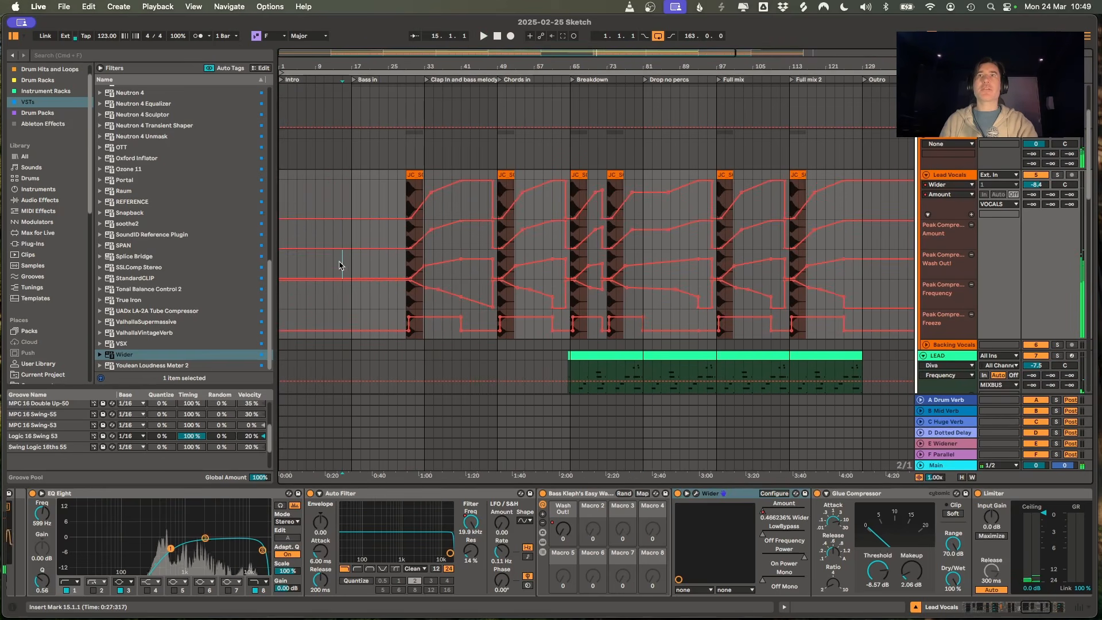
{"action": "scroll", "coordinate": [750, 222], "scroll_direction": "down", "scroll_amount": 6}
{"action": "scroll", "coordinate": [770, 217], "scroll_direction": "up", "scroll_amount": 5}
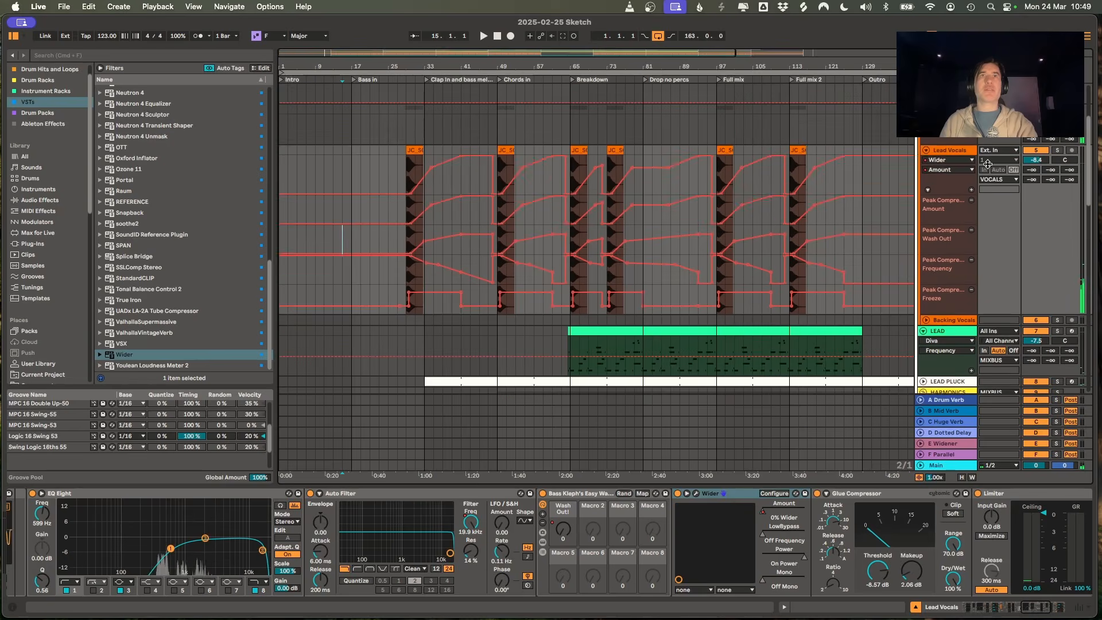
{"action": "left_click", "coordinate": [927, 151]}
{"action": "left_click", "coordinate": [927, 151]}
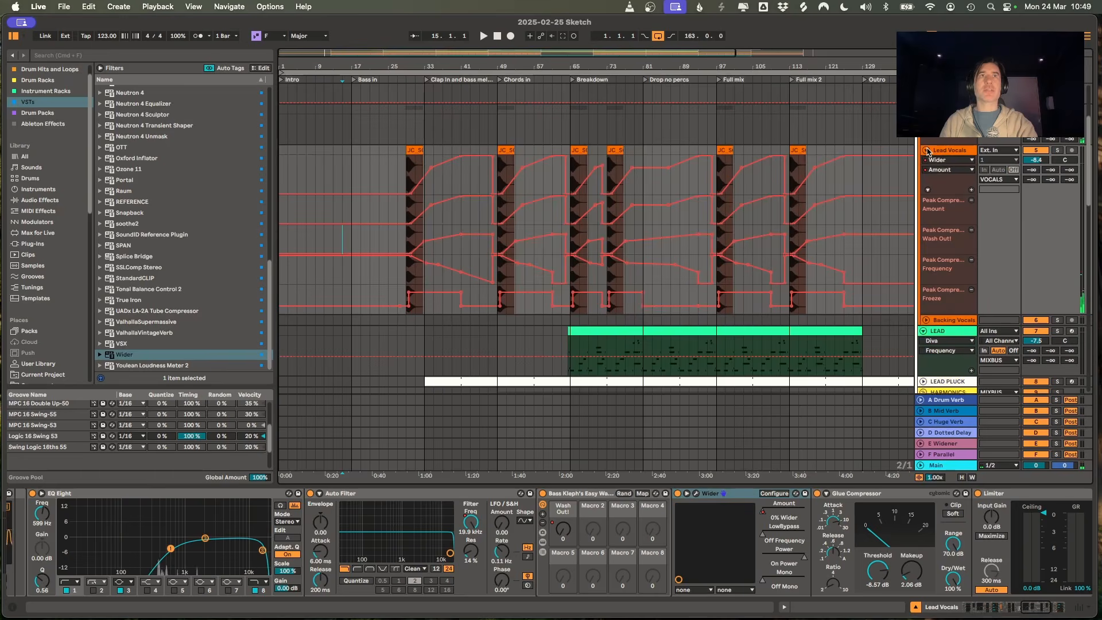
{"action": "left_click", "coordinate": [927, 151]}
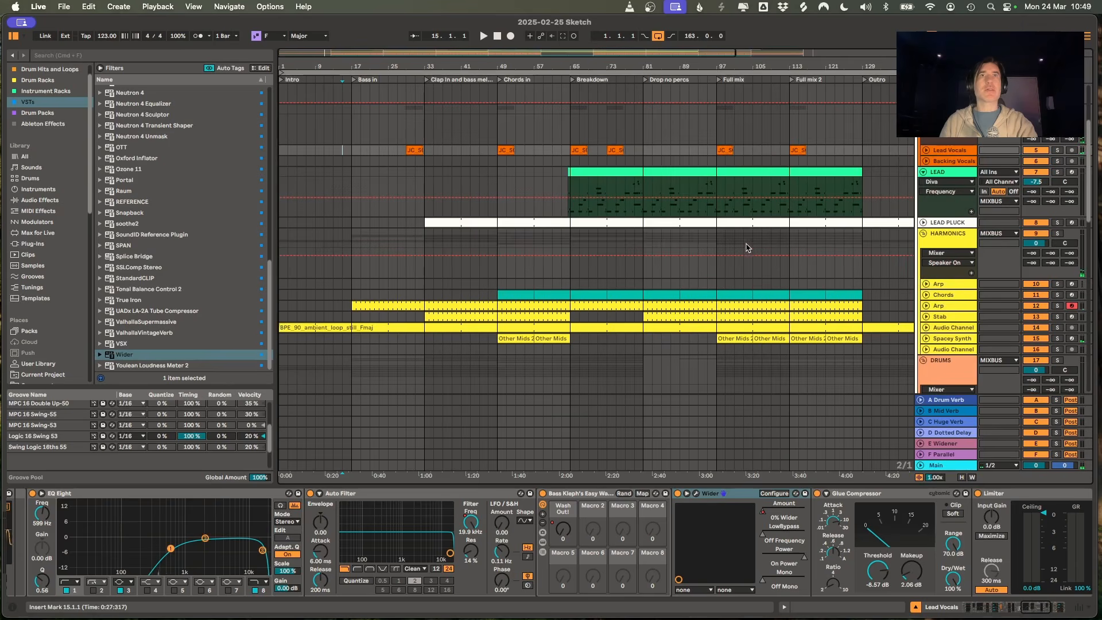
Play the LEAD entry before the Breakdown, try copying its opening phrase to about bar 52.3, and listen to it.
{"action": "left_click", "coordinate": [607, 173]}
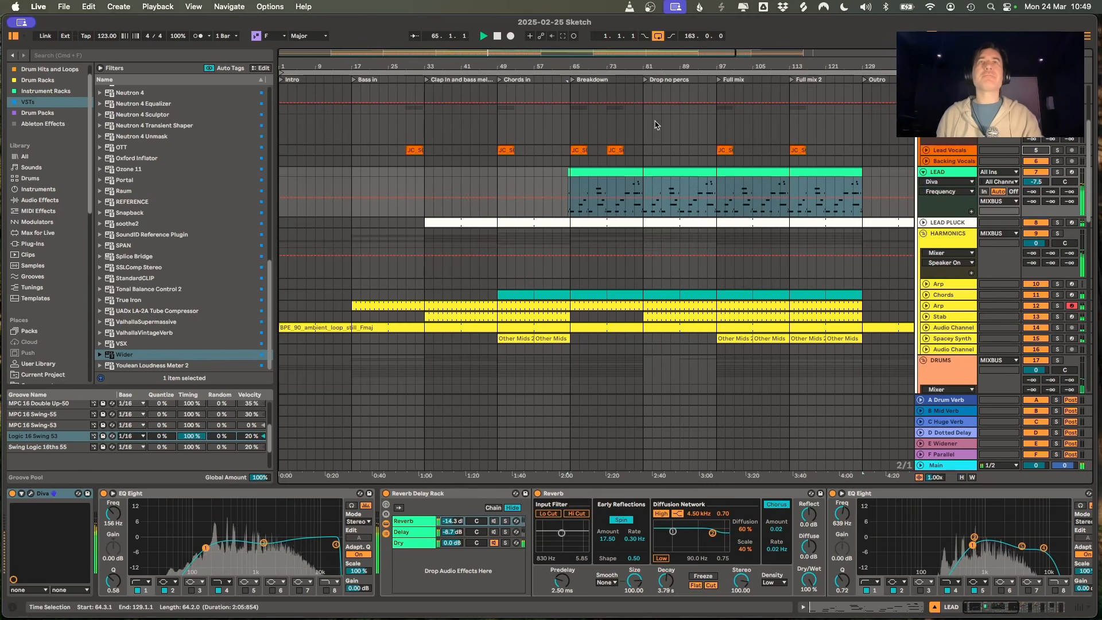
{"action": "left_click_drag", "start_coordinate": [536, 52], "coordinate": [536, 123]}
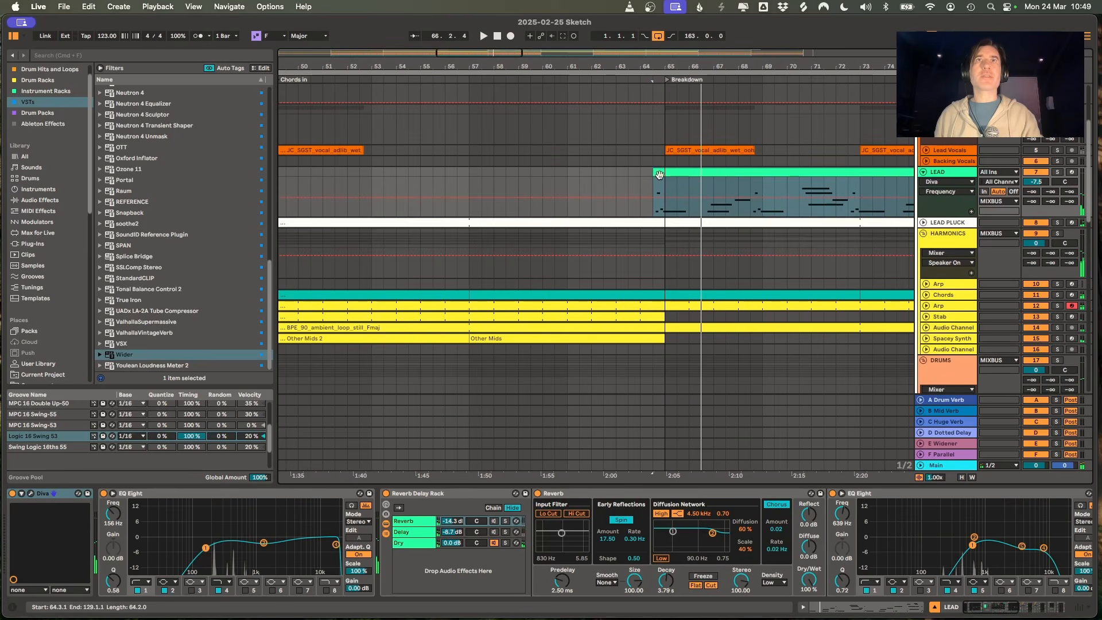
{"action": "left_click_drag", "start_coordinate": [653, 174], "coordinate": [385, 198]}
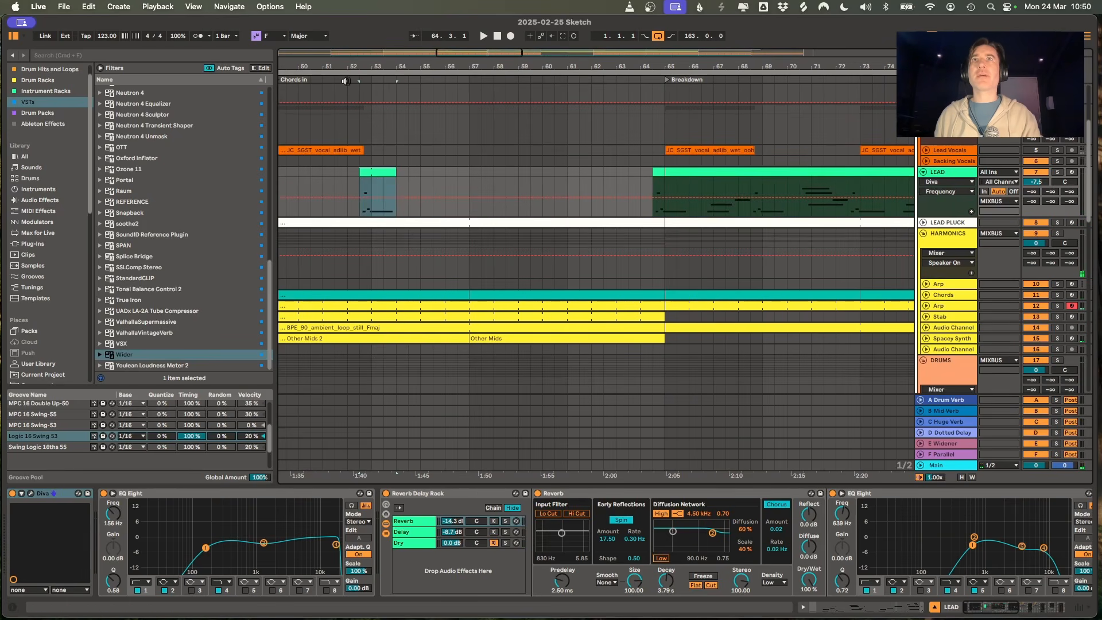
{"action": "left_click_drag", "start_coordinate": [429, 56], "coordinate": [400, 56]}
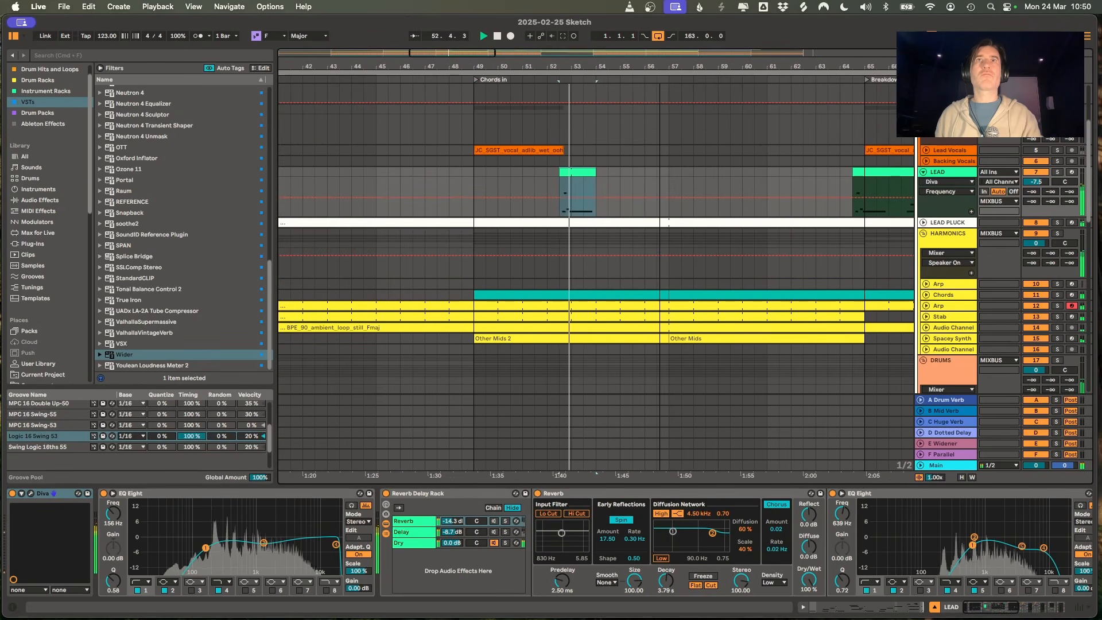
Undo the LEAD phrase copy at bar 52.3 and place copies at bars 56.3 and 48.3 instead, listening to the transition.
{"action": "key", "text": "super+z"}
{"action": "left_click", "coordinate": [656, 172]}
{"action": "key", "text": "super+v"}
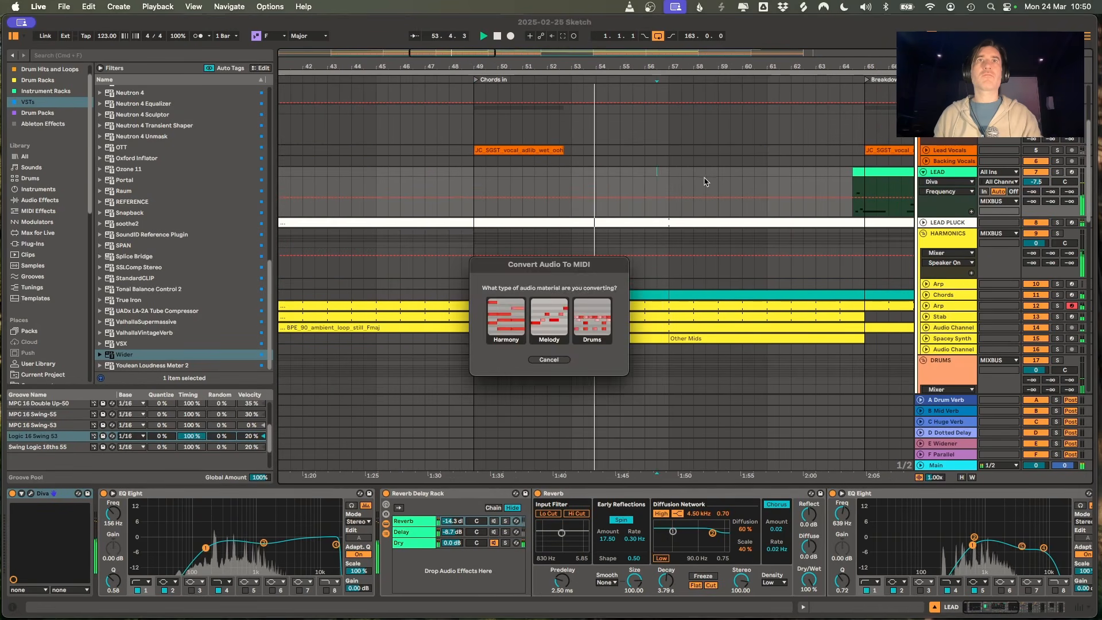
{"action": "key", "text": "Escape"}
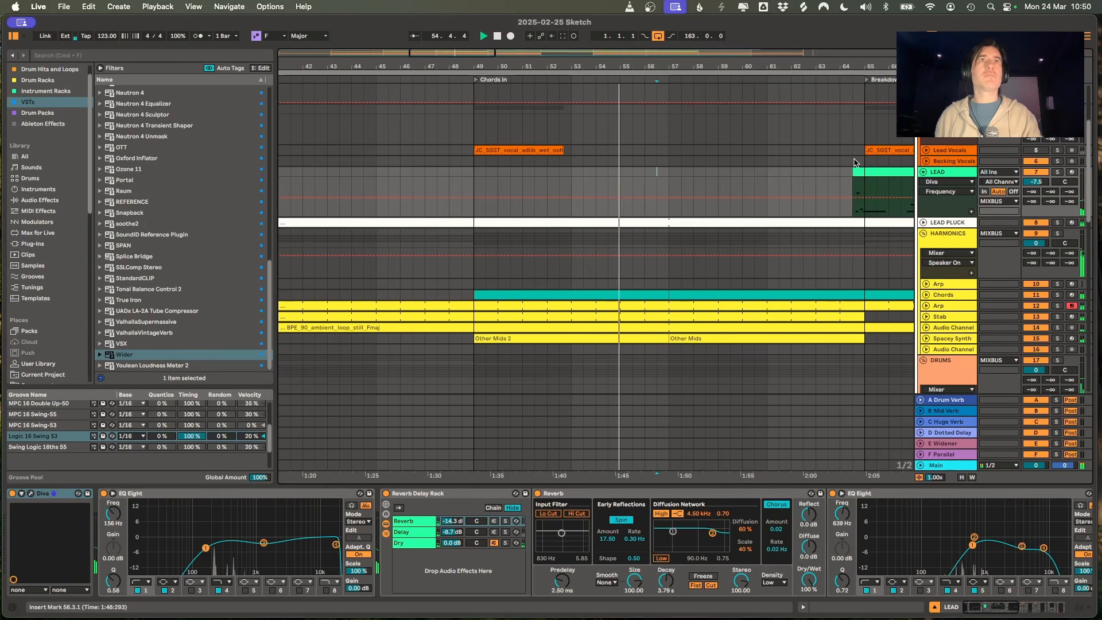
{"action": "left_click_drag", "start_coordinate": [854, 182], "coordinate": [482, 183]}
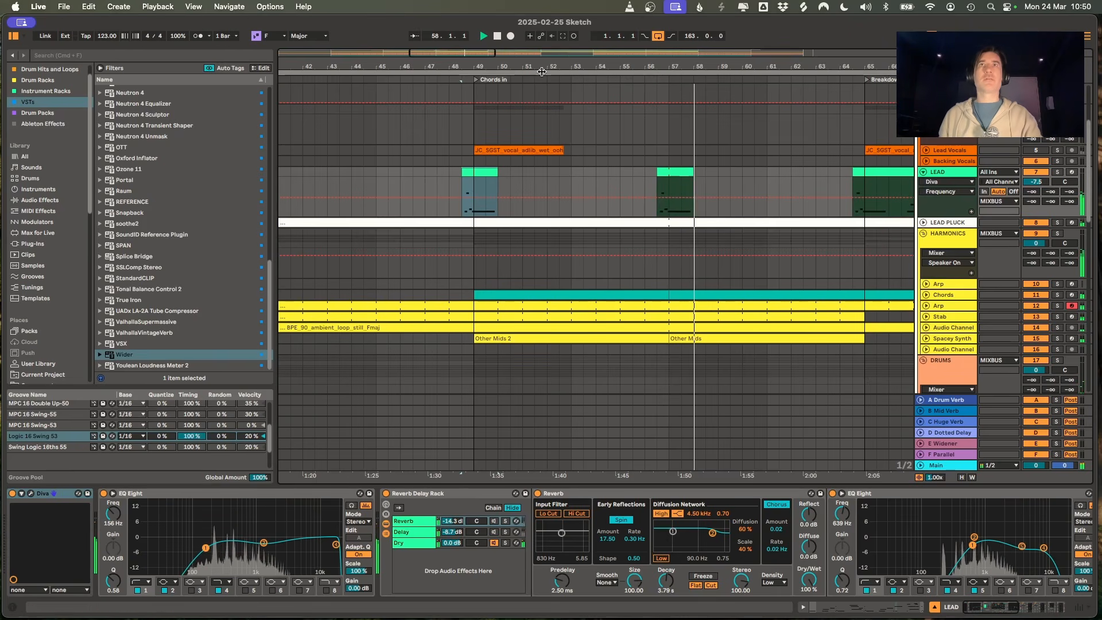
{"action": "left_click_drag", "start_coordinate": [449, 49], "coordinate": [477, 54]}
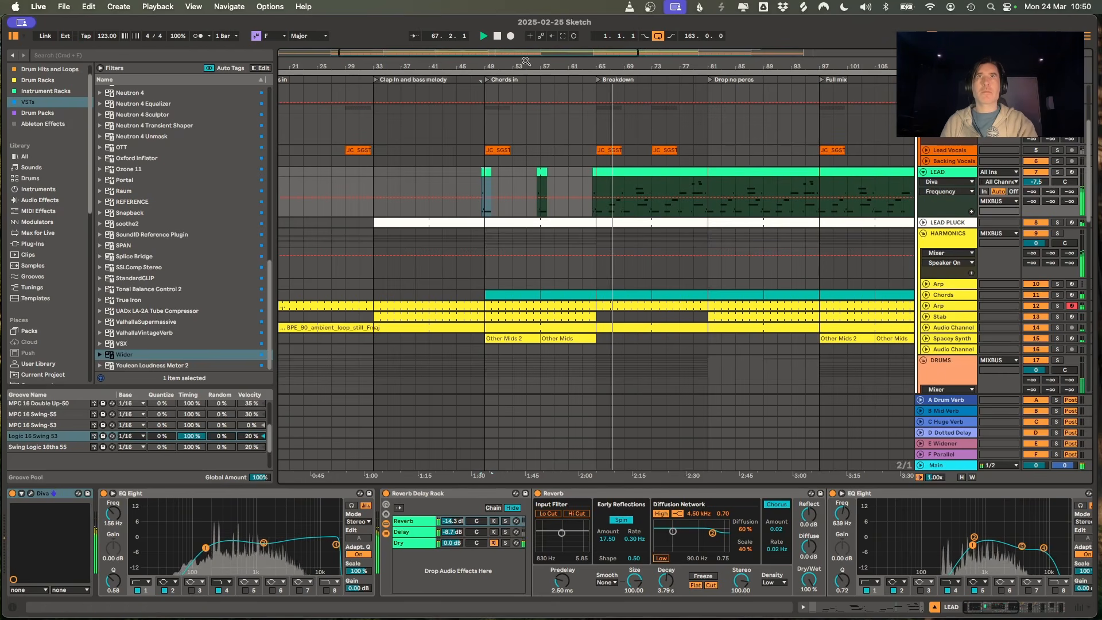
Stop playback and split the LEAD clip at bar 81, where the Drop no percs section starts.
{"action": "left_click_drag", "start_coordinate": [525, 54], "coordinate": [521, 97]}
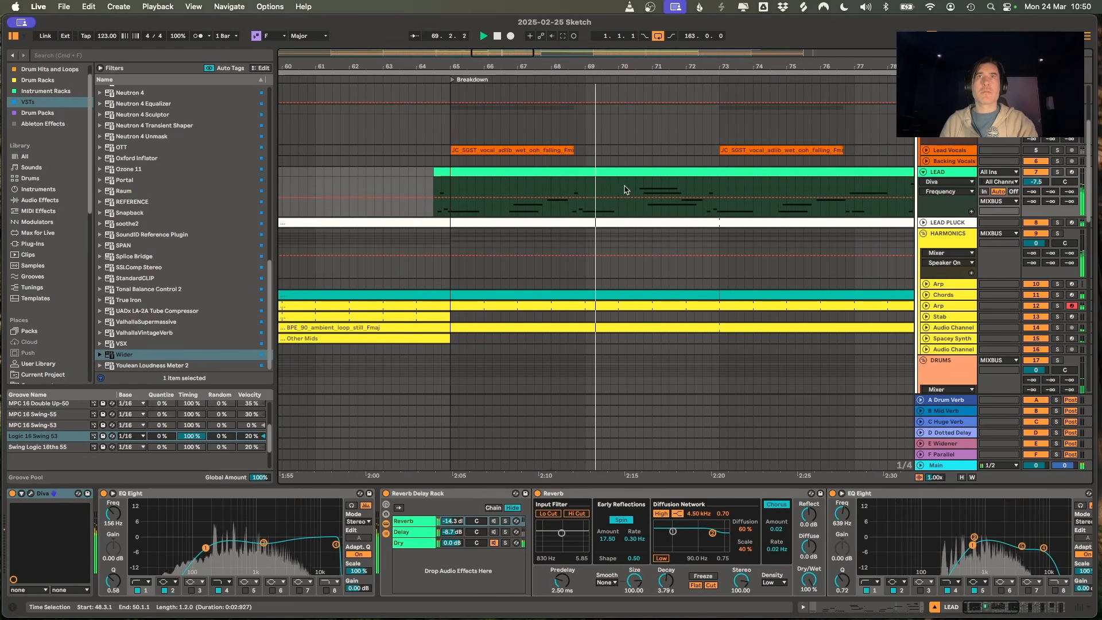
{"action": "scroll", "coordinate": [739, 192], "scroll_direction": "right", "scroll_amount": 3}
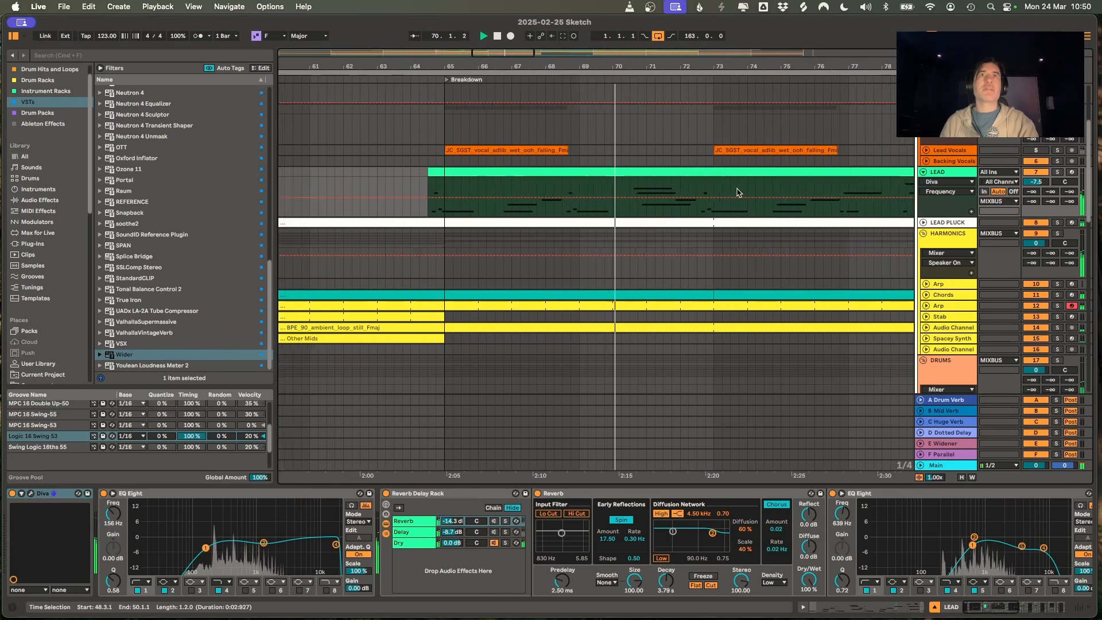
{"action": "left_click", "coordinate": [683, 172]}
{"action": "key", "text": "space"}
{"action": "scroll", "coordinate": [785, 193], "scroll_direction": "right", "scroll_amount": 1}
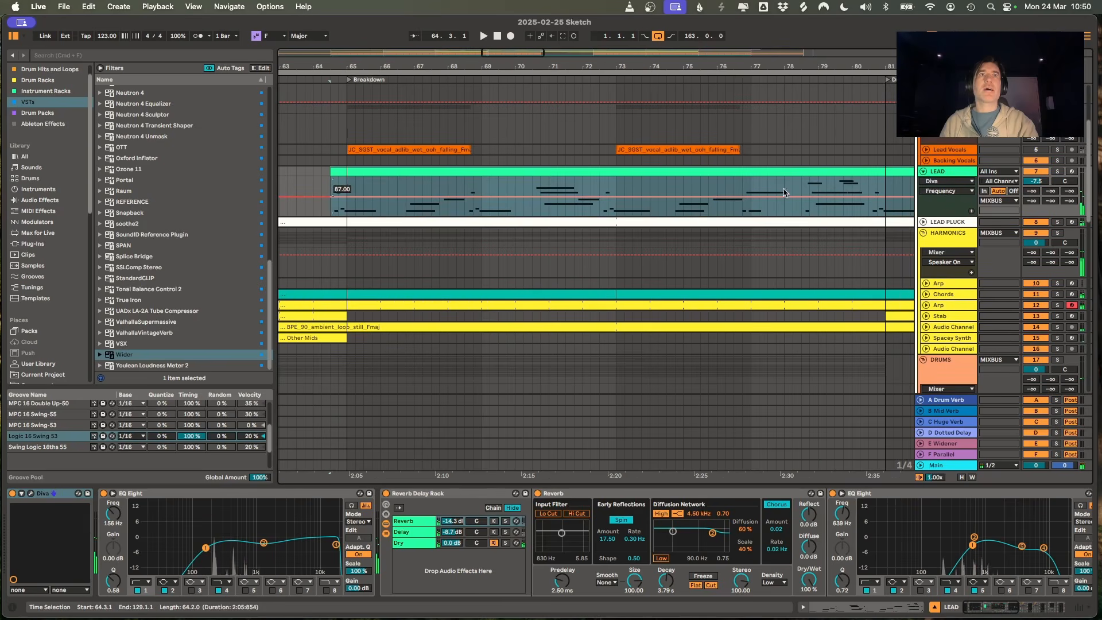
{"action": "left_click", "coordinate": [886, 190]}
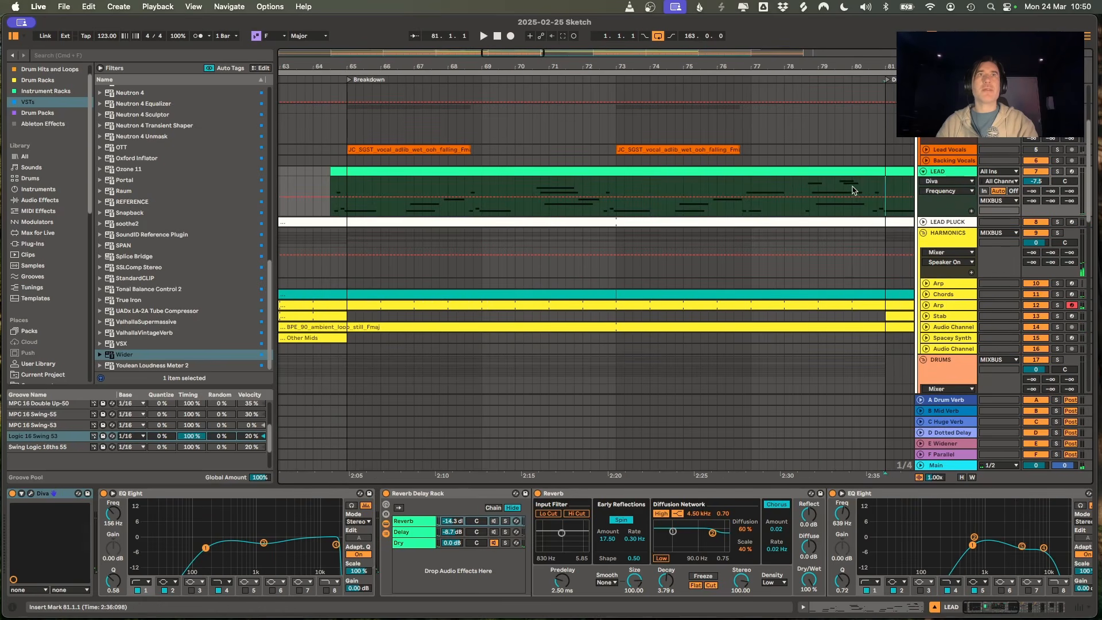
{"action": "left_click", "coordinate": [834, 168]}
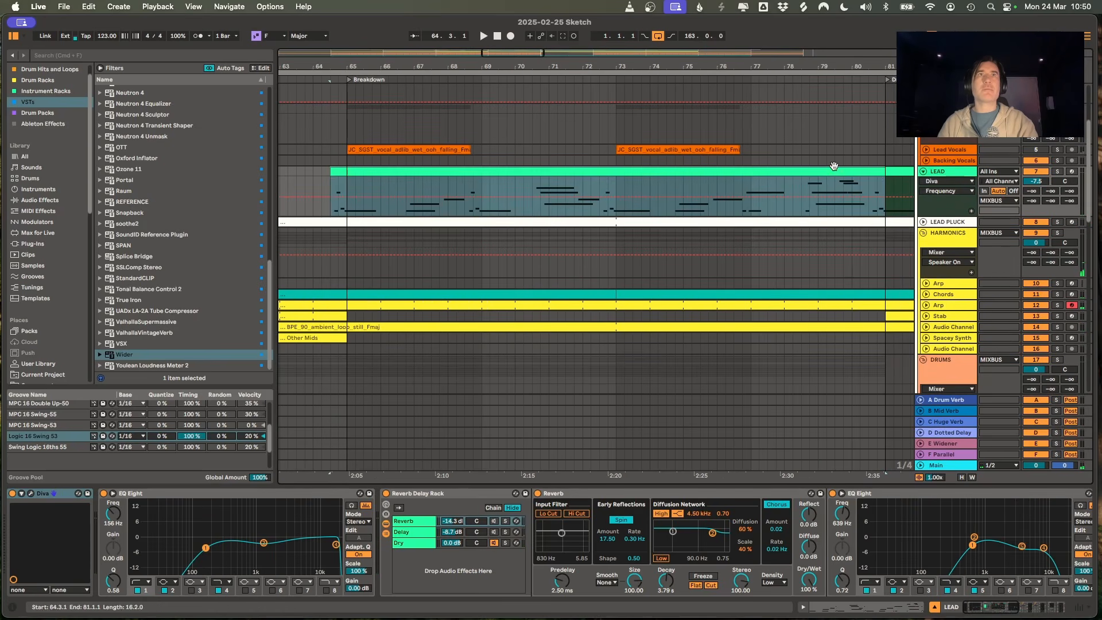
Split the LEAD clip at bar 65, where the Breakdown starts, and play the Breakdown clip.
{"action": "left_click", "coordinate": [347, 188]}
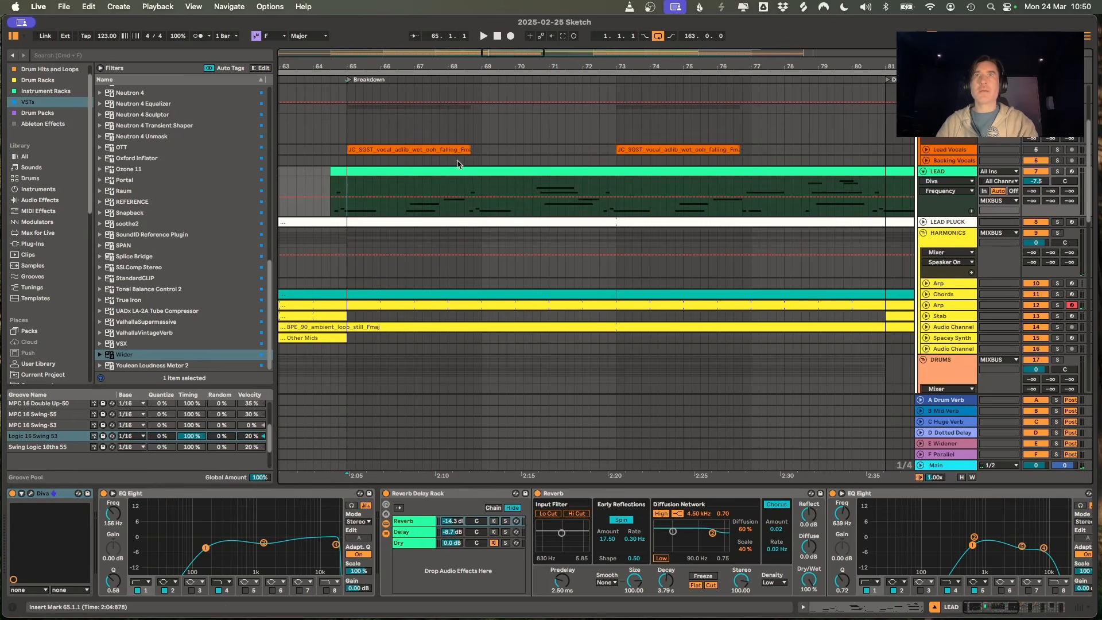
{"action": "left_click", "coordinate": [457, 170]}
{"action": "left_click", "coordinate": [349, 186]}
{"action": "key", "text": "super+e"}
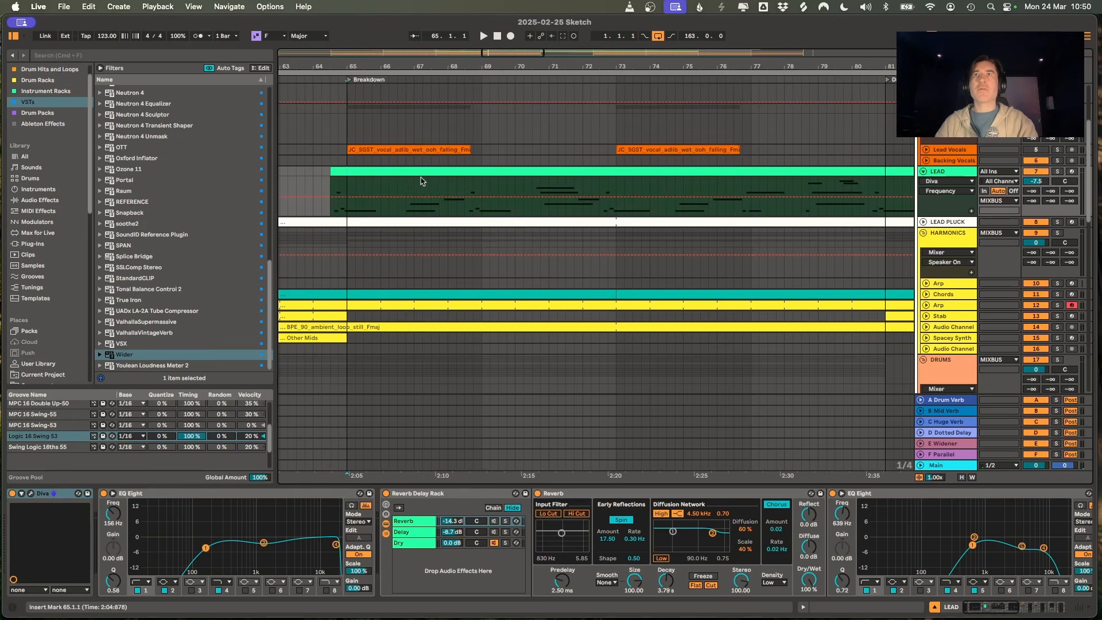
{"action": "left_click", "coordinate": [424, 168]}
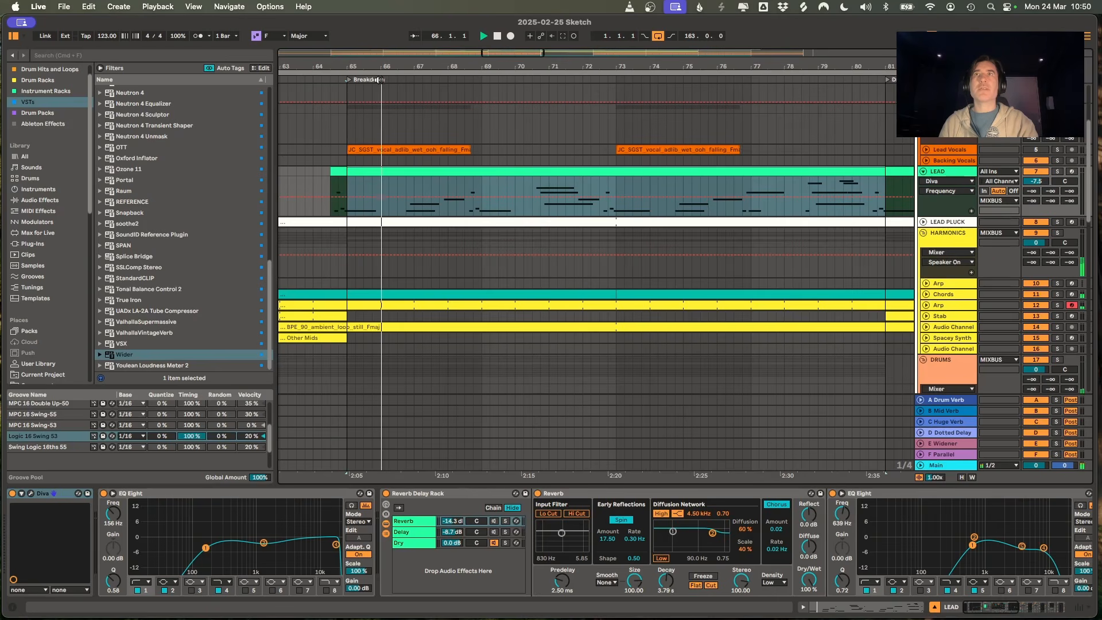
Open the Breakdown LEAD clip's notes, delete the short A2, B♭2 and F3 pickup notes just before bar 5, and replay.
{"action": "double_click", "coordinate": [449, 171]}
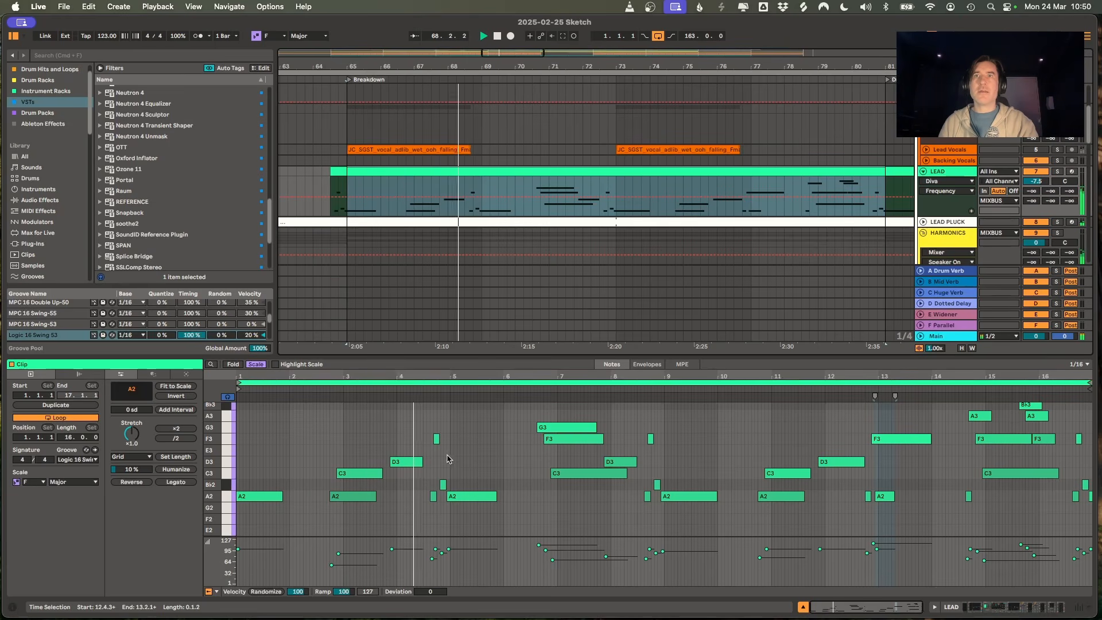
{"action": "left_click", "coordinate": [436, 439]}
{"action": "key", "text": "space"}
{"action": "left_click_drag", "start_coordinate": [420, 488], "coordinate": [447, 502]}
{"action": "key", "text": "Delete"}
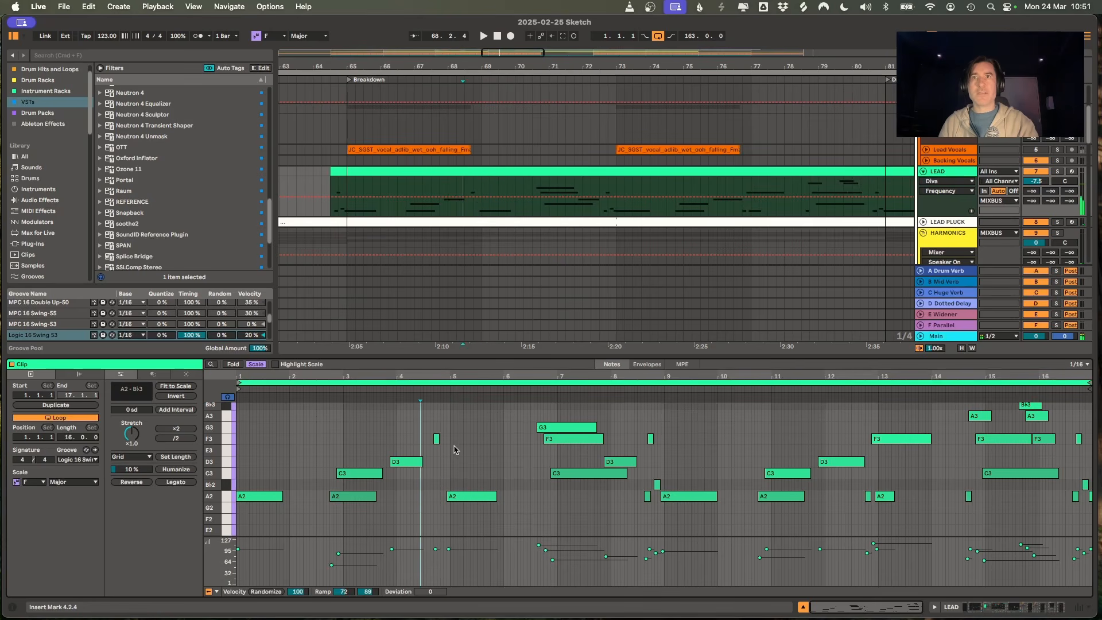
{"action": "left_click_drag", "start_coordinate": [455, 450], "coordinate": [417, 424]}
{"action": "key", "text": "Delete"}
{"action": "key", "text": "space"}
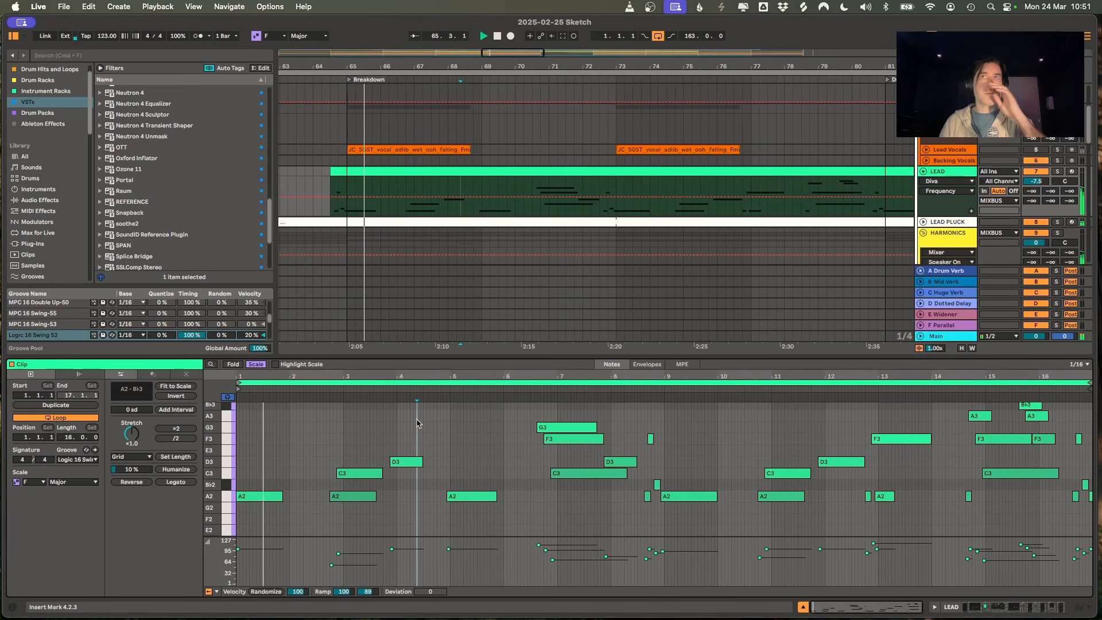
Nudge the long A2 note near bar 5 of the Breakdown LEAD clip slightly earlier, to around 4.4.3, and listen.
{"action": "left_click", "coordinate": [566, 172]}
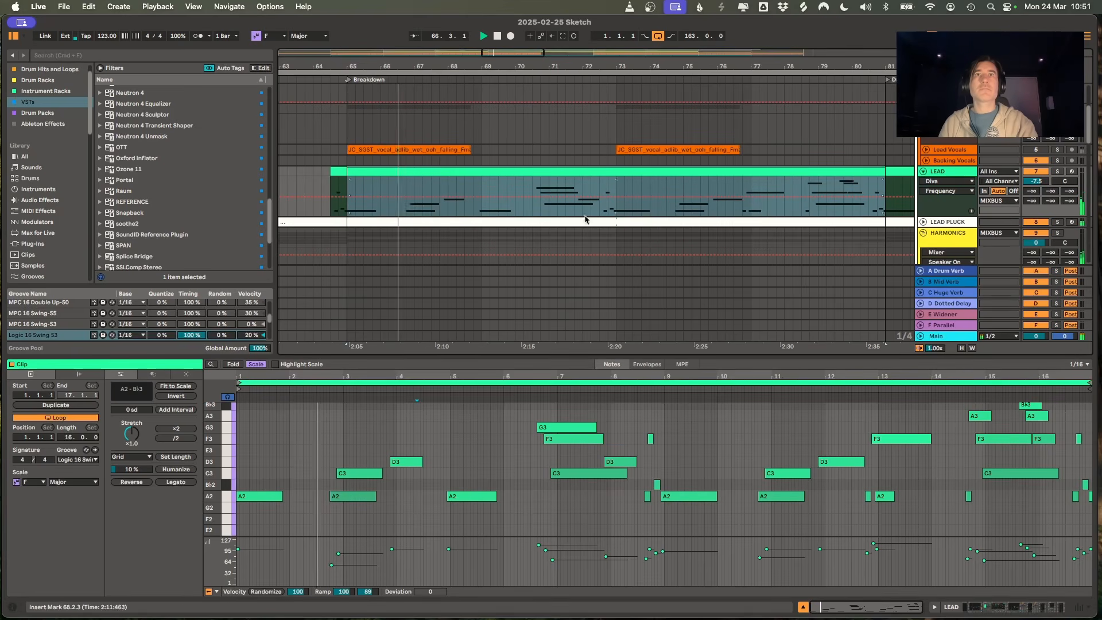
{"action": "scroll", "coordinate": [740, 232], "scroll_direction": "right", "scroll_amount": 2}
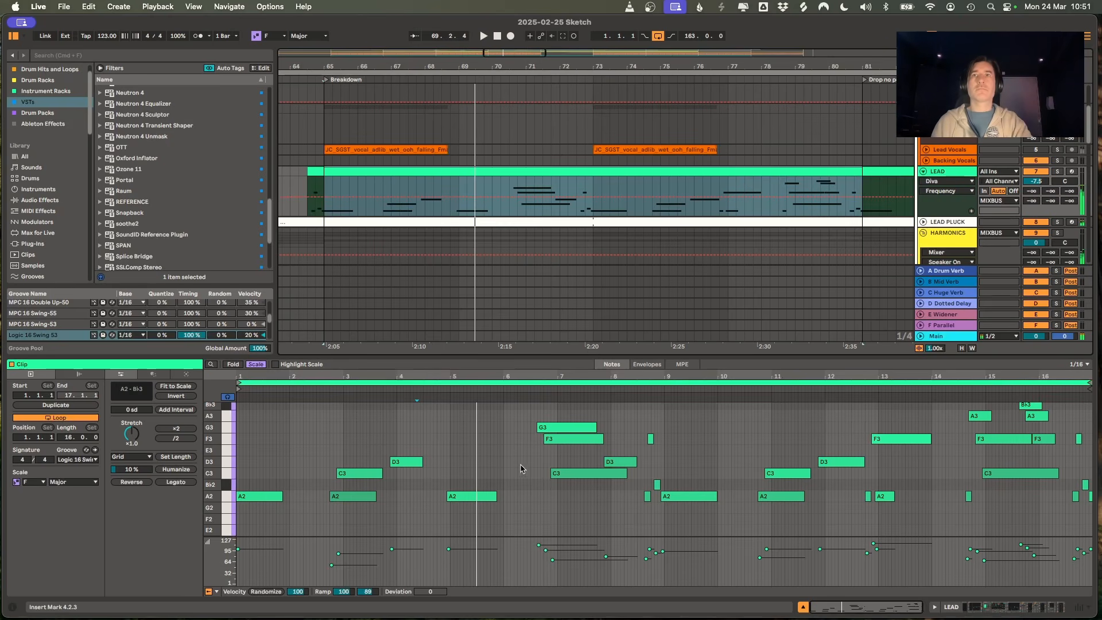
{"action": "left_click", "coordinate": [466, 496]}
{"action": "key", "text": "space"}
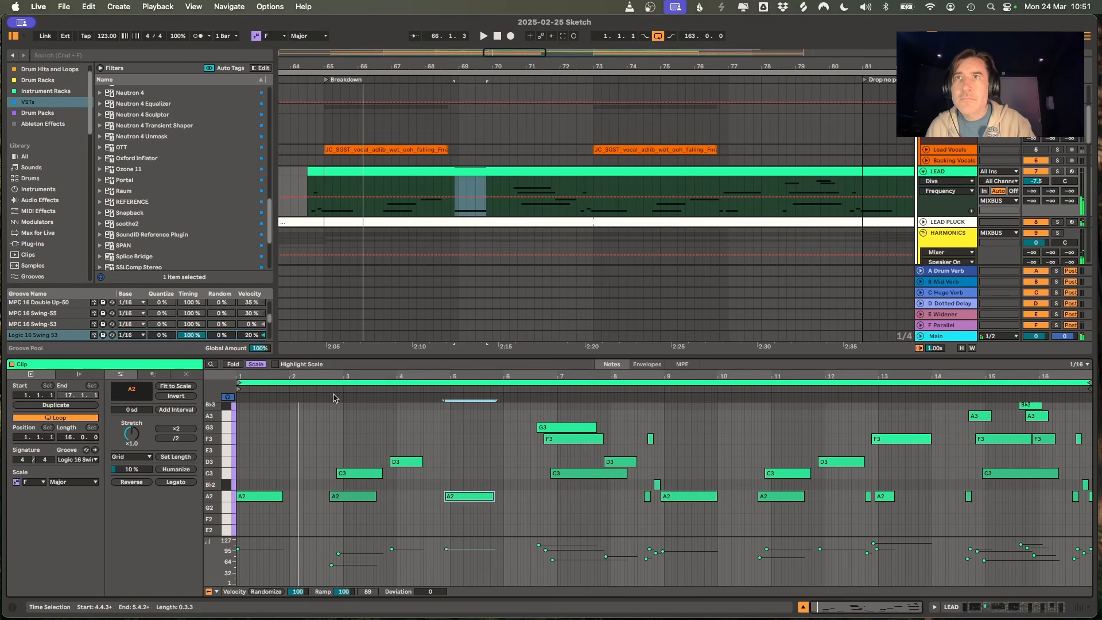
Try moving the A2 note near bar 5 to 4.4.1 and listen to its timing.
{"action": "left_click_drag", "start_coordinate": [440, 388], "coordinate": [535, 403]}
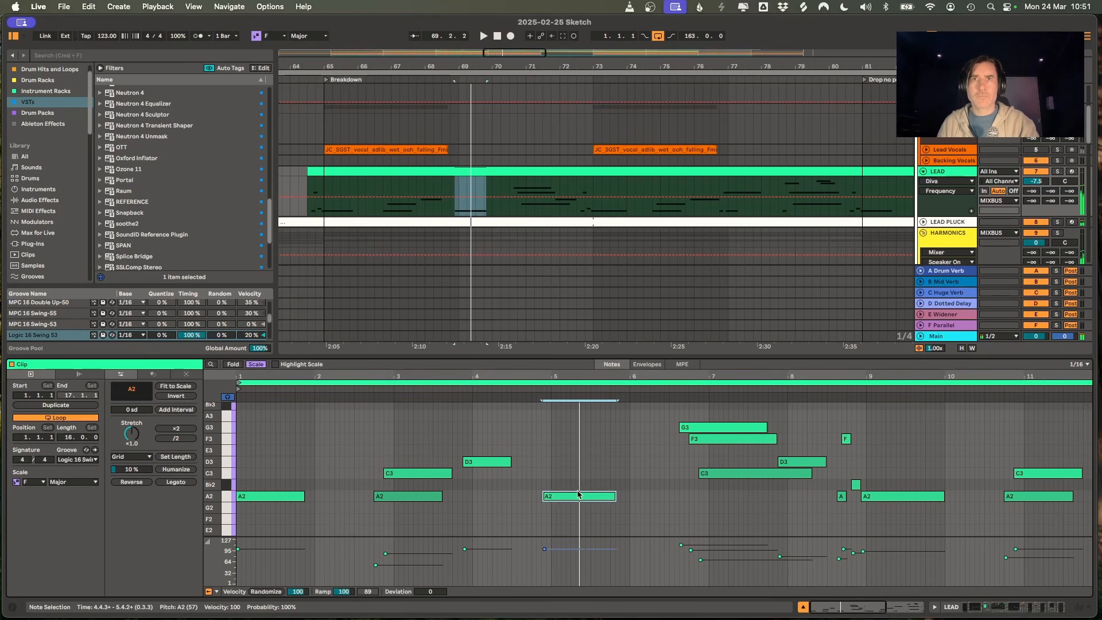
{"action": "mouse_move", "coordinate": [568, 497]}
{"action": "left_mouse_down"}
{"action": "mouse_move", "coordinate": [610, 498]}
{"action": "mouse_move", "coordinate": [567, 499]}
{"action": "left_mouse_up"}
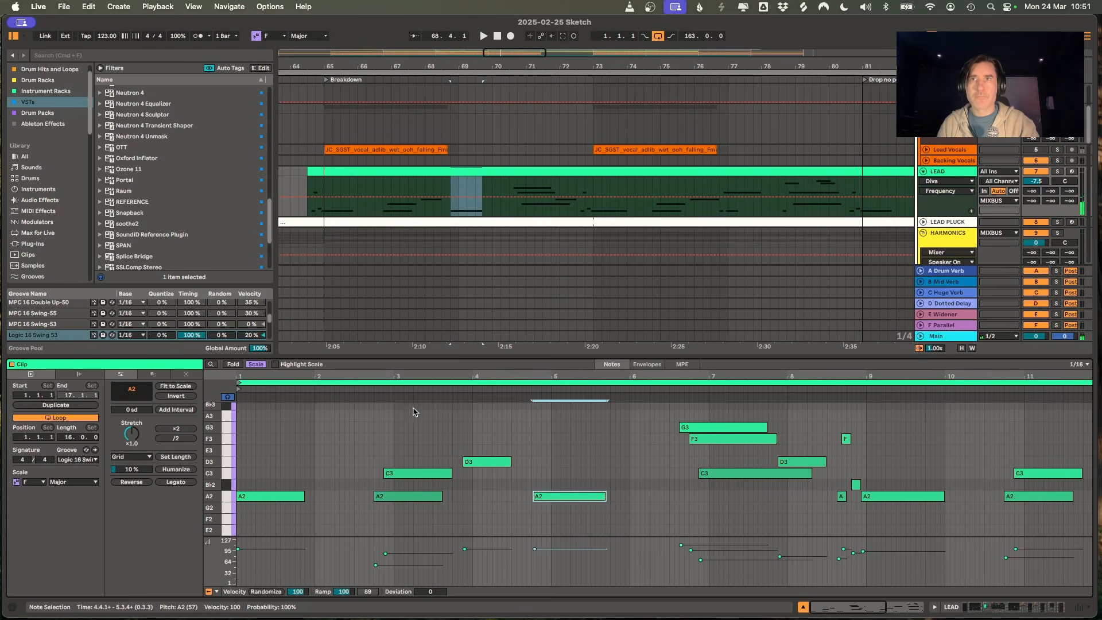
{"action": "left_click", "coordinate": [357, 390]}
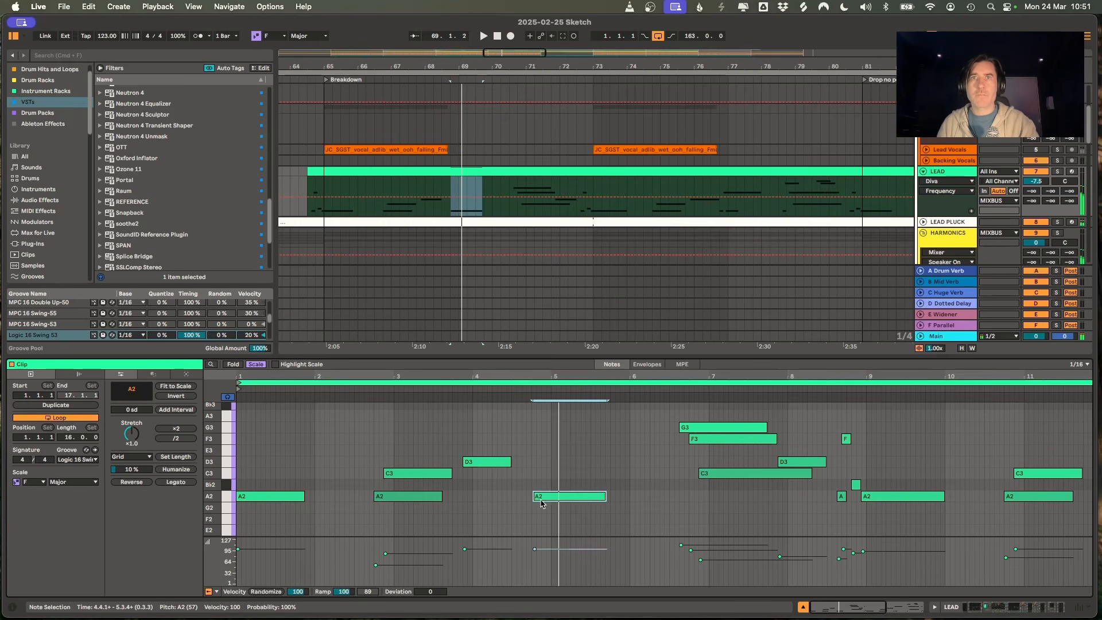
{"action": "key", "text": "space"}
Place the A2 note near bar 5 on 4.4.3, undo the accidental loop shift, and play the Breakdown melody.
{"action": "left_click_drag", "start_coordinate": [541, 503], "coordinate": [568, 499]}
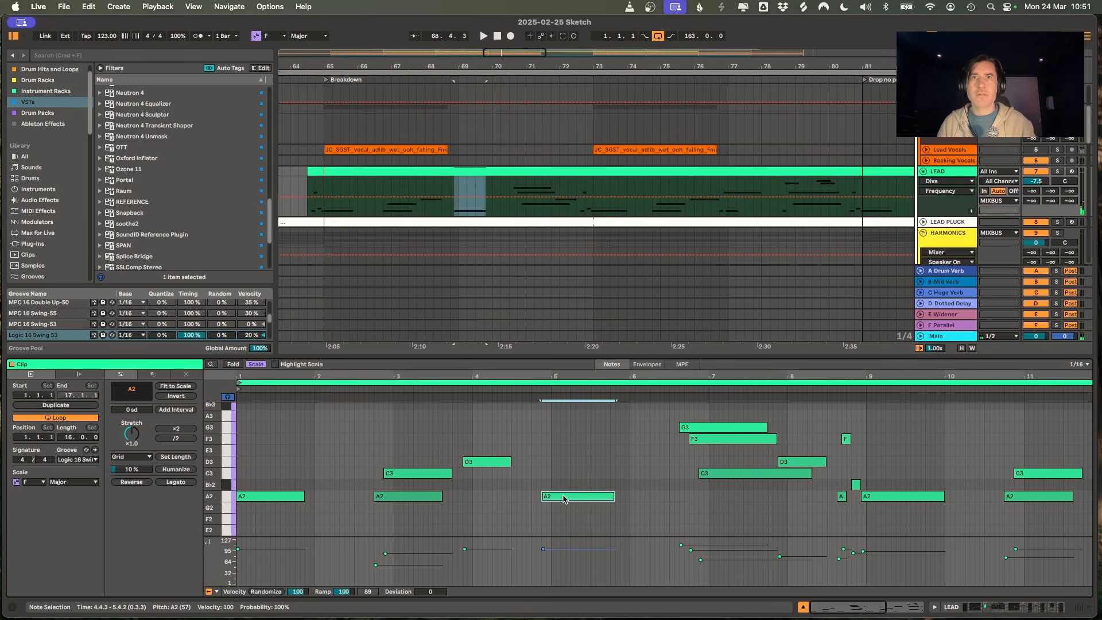
{"action": "left_click_drag", "start_coordinate": [546, 383], "coordinate": [558, 458]}
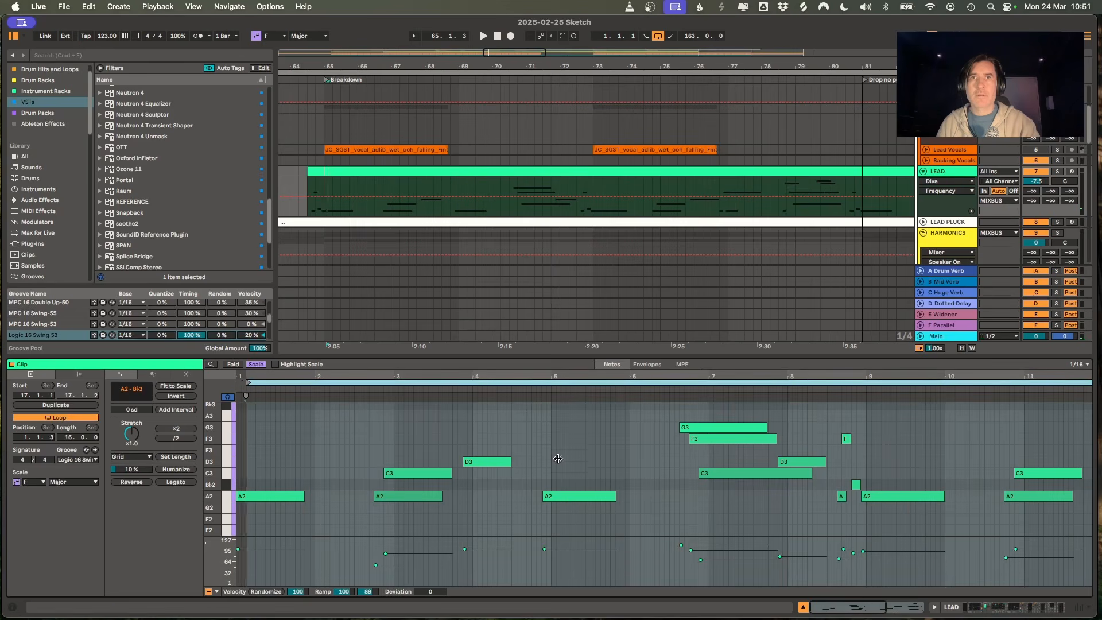
{"action": "key", "text": "super+z"}
{"action": "mouse_move", "coordinate": [542, 378]}
{"action": "left_mouse_down"}
{"action": "mouse_move", "coordinate": [579, 472]}
{"action": "mouse_move", "coordinate": [566, 499]}
{"action": "left_mouse_up"}
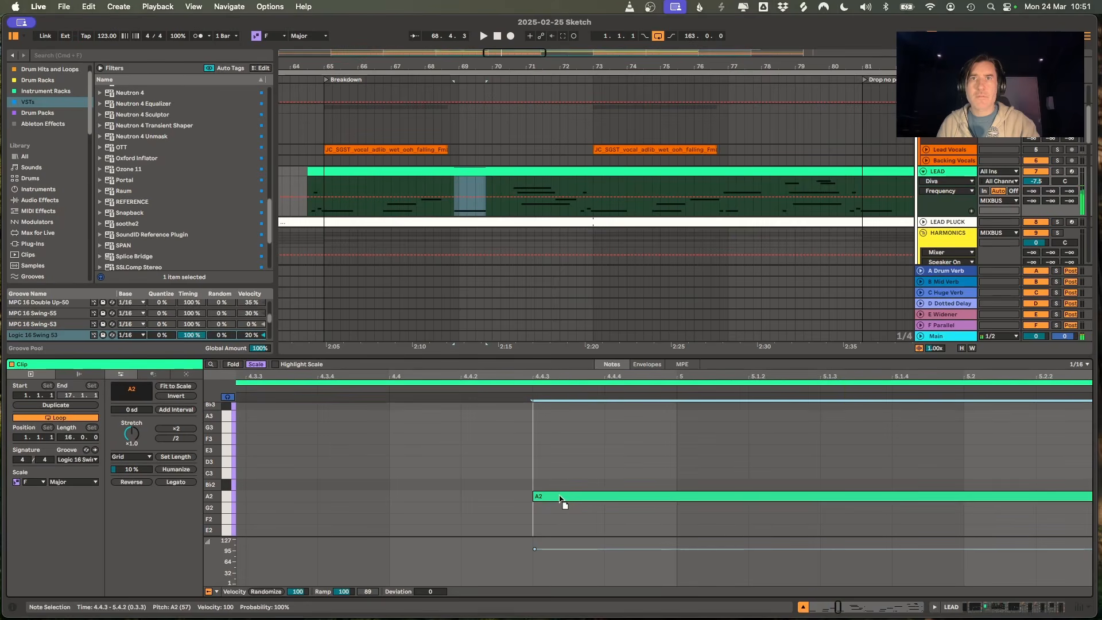
{"action": "left_click_drag", "start_coordinate": [558, 376], "coordinate": [435, 379]}
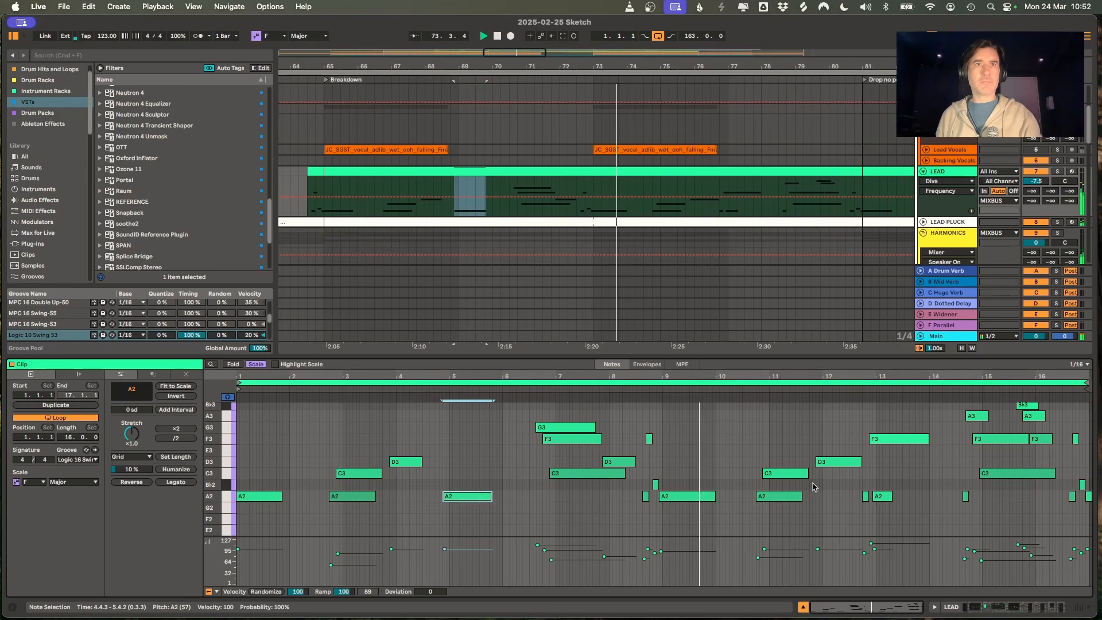
Copy the A2 note at bar 10.4 beneath the D3 note, place the copy at 11.4.1, and listen to it.
{"action": "left_click_drag", "start_coordinate": [495, 66], "coordinate": [439, 54]}
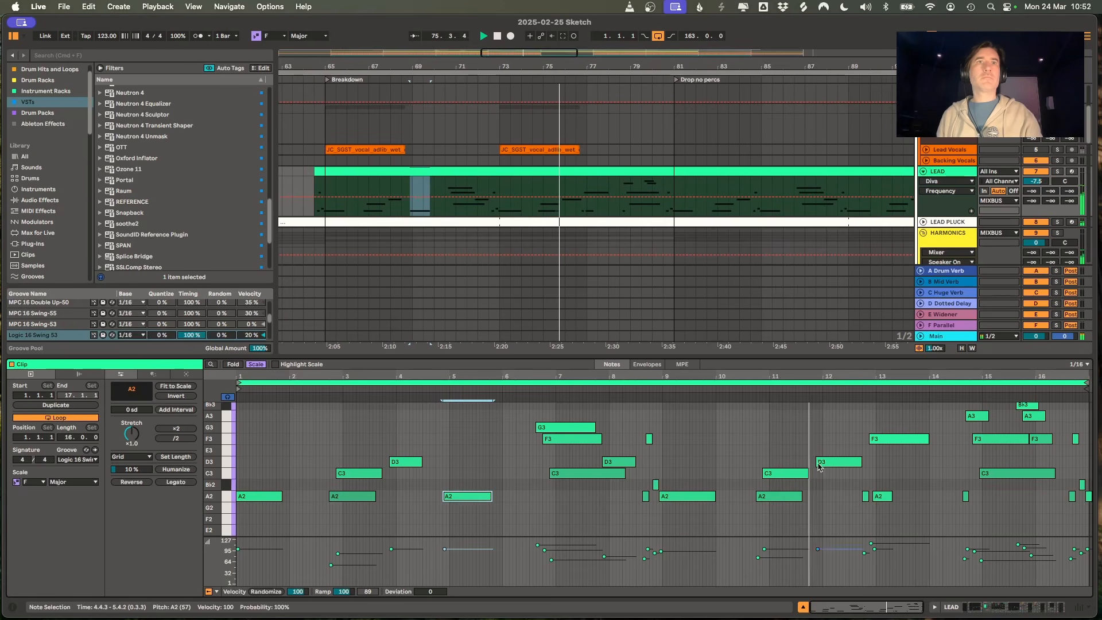
{"action": "left_click", "coordinate": [791, 499]}
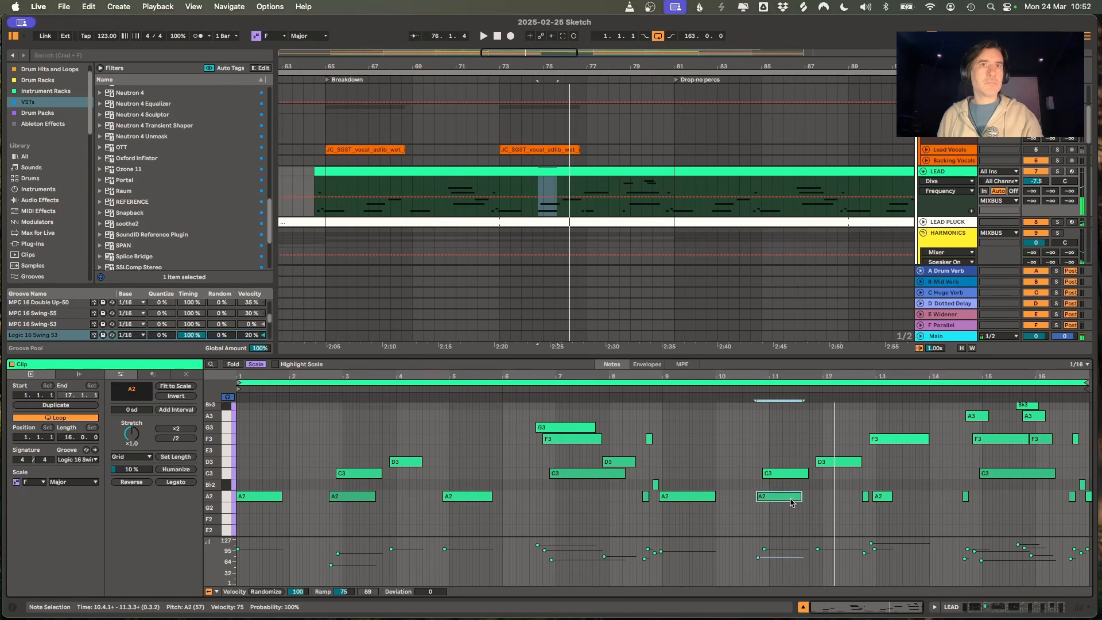
{"action": "left_click_drag", "start_coordinate": [786, 501], "coordinate": [835, 497]}
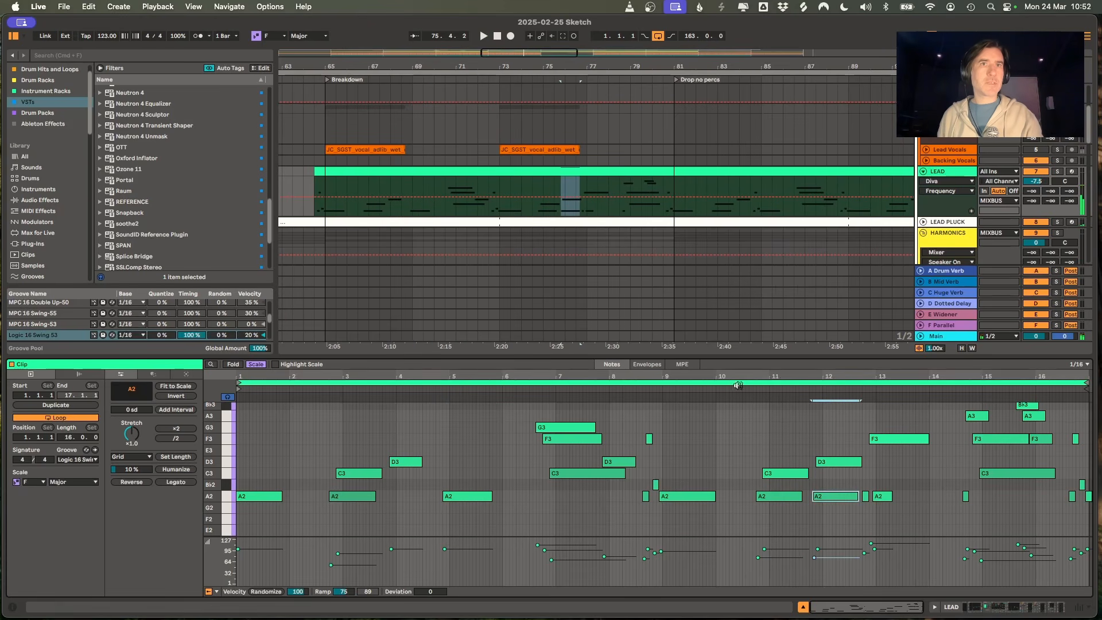
{"action": "left_click_drag", "start_coordinate": [864, 376], "coordinate": [857, 386]}
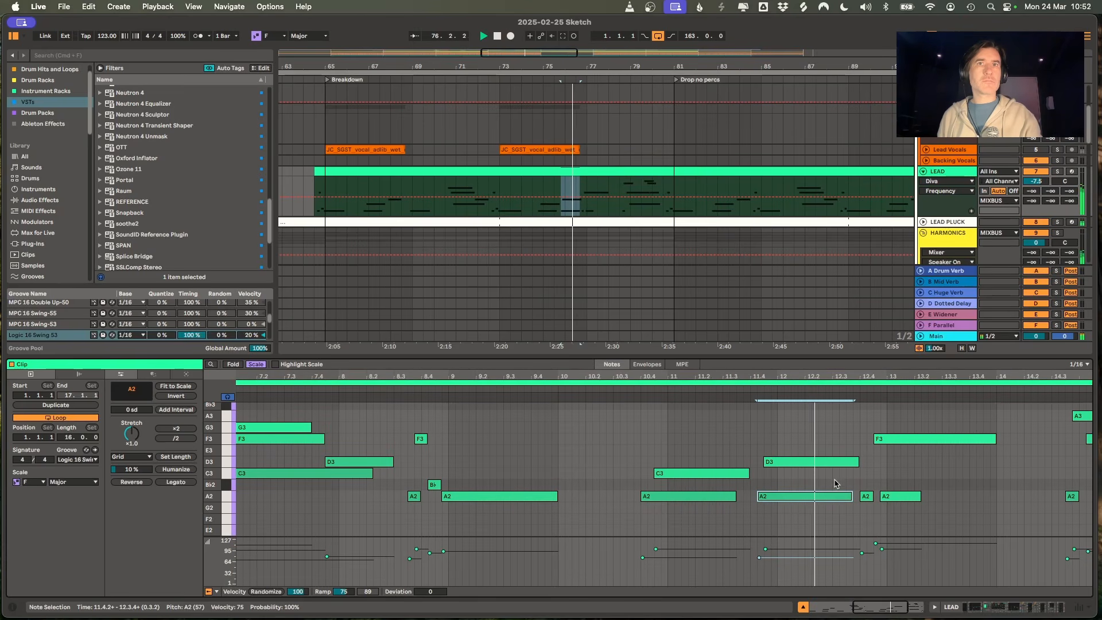
{"action": "left_click_drag", "start_coordinate": [819, 496], "coordinate": [813, 498]}
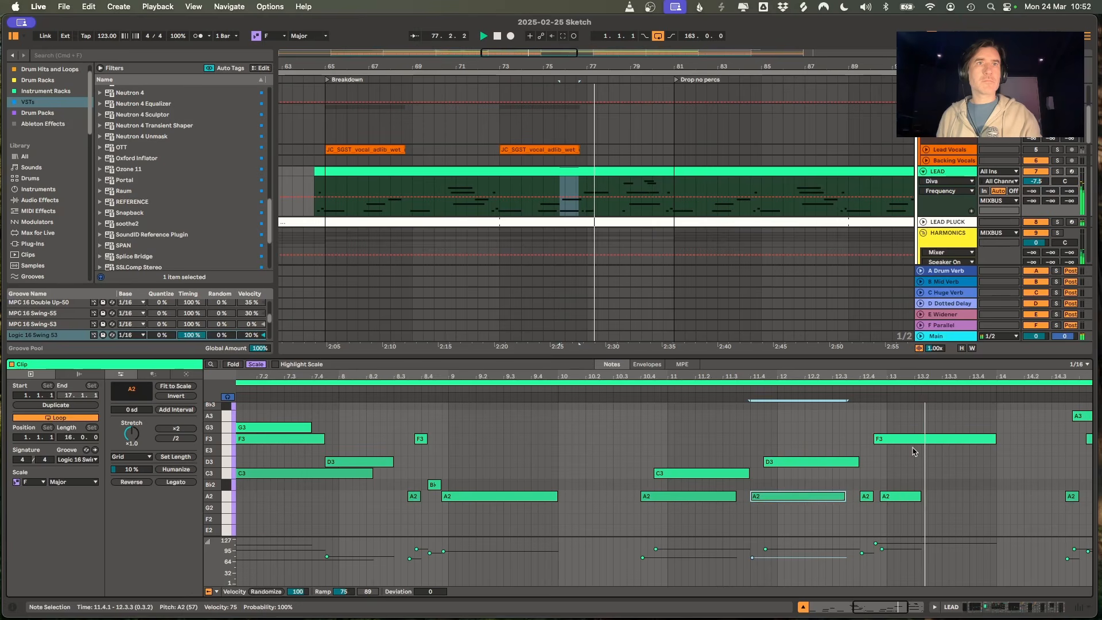
{"action": "left_click_drag", "start_coordinate": [868, 377], "coordinate": [868, 345]}
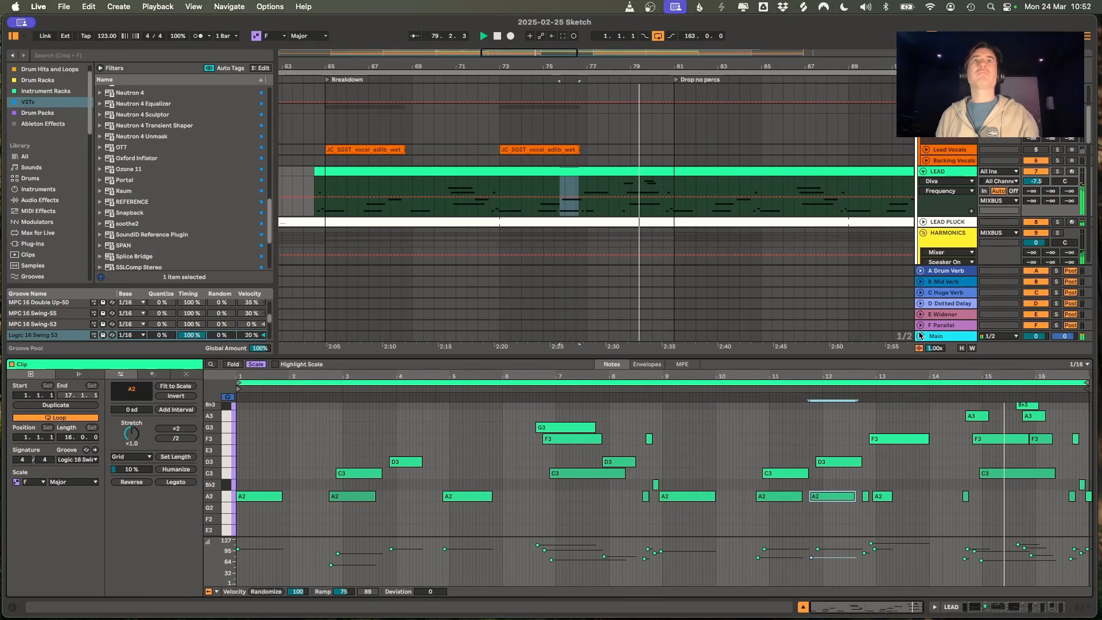
Open the LEAD clip in the Drop no percs section, play its melody, and audition the D3 note at 11.4.2.
{"action": "left_click", "coordinate": [692, 219]}
{"action": "scroll", "coordinate": [697, 244], "scroll_direction": "right", "scroll_amount": 5}
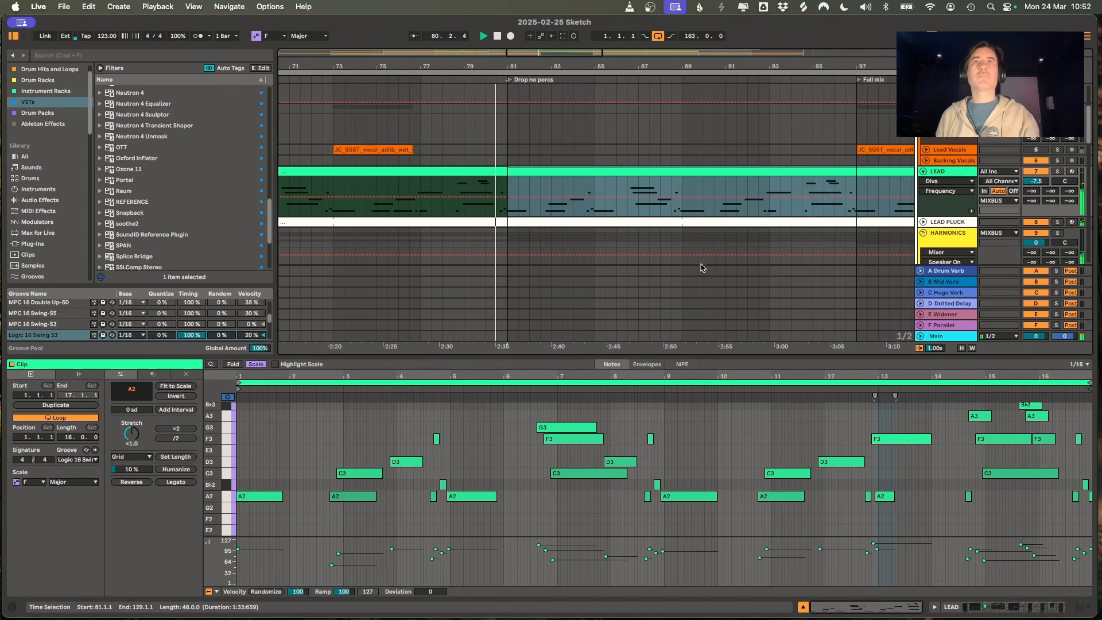
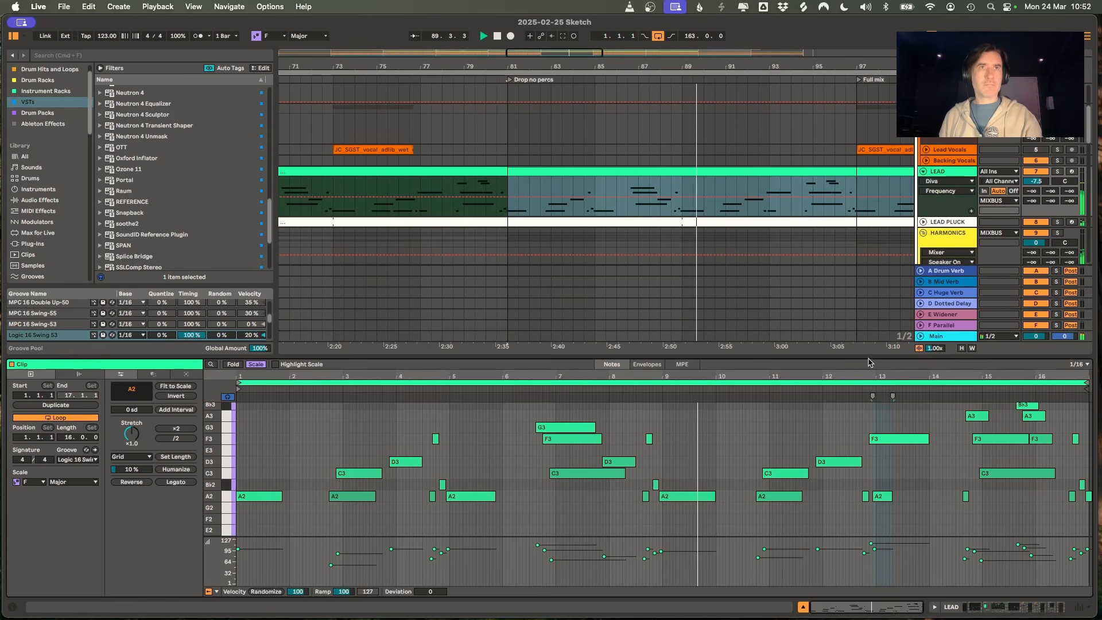
{"action": "left_click_drag", "start_coordinate": [869, 376], "coordinate": [844, 376]}
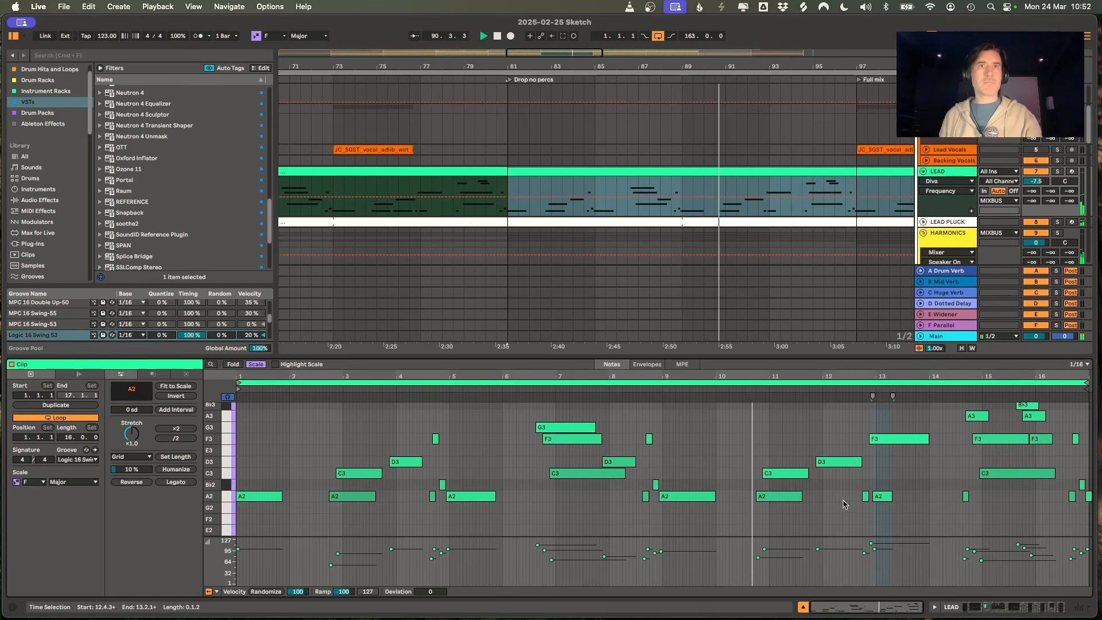
{"action": "left_click", "coordinate": [839, 462]}
{"action": "key", "text": "space"}
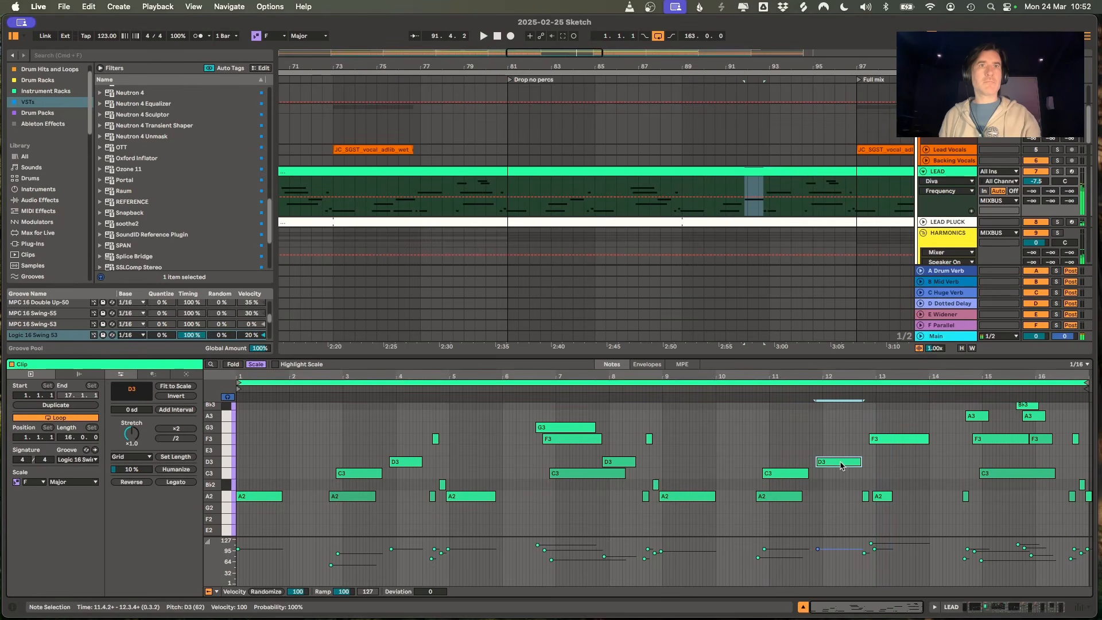
{"action": "key", "text": "Up"}
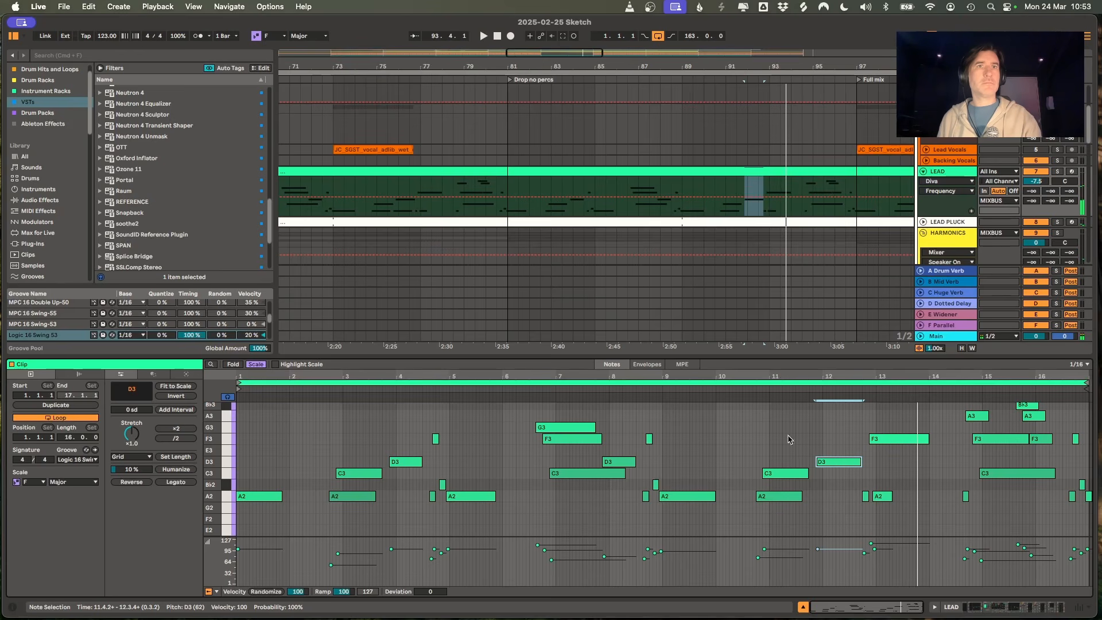
{"action": "key", "text": "space"}
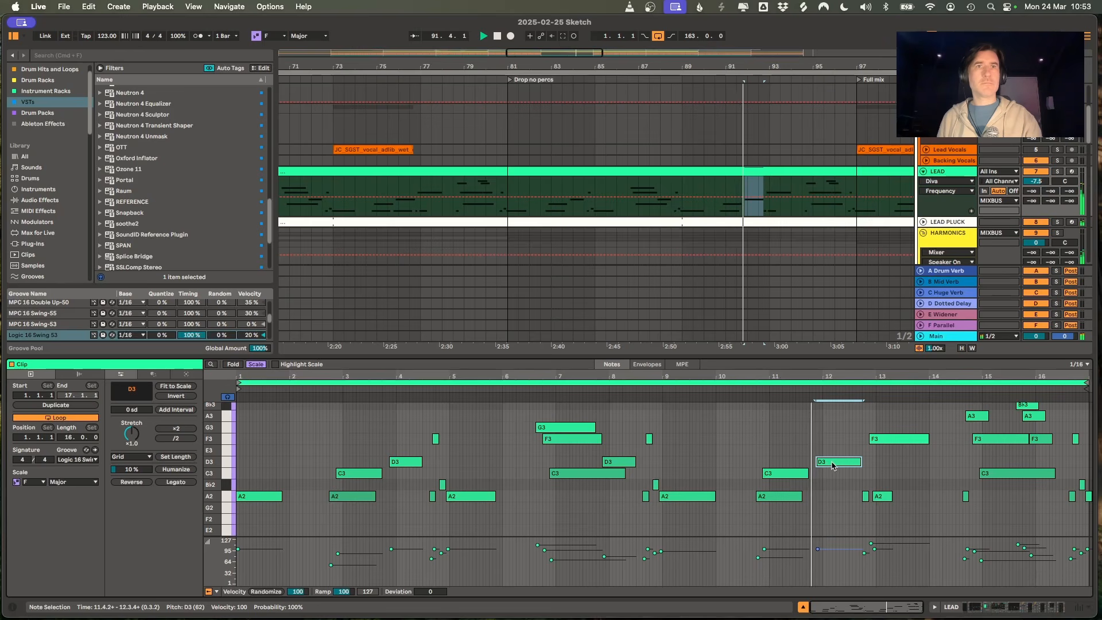
Copy the A2 note at 10.4.1 to 11.4.1 beneath the D3 note in the Drop no percs LEAD clip and listen.
{"action": "left_click", "coordinate": [785, 501]}
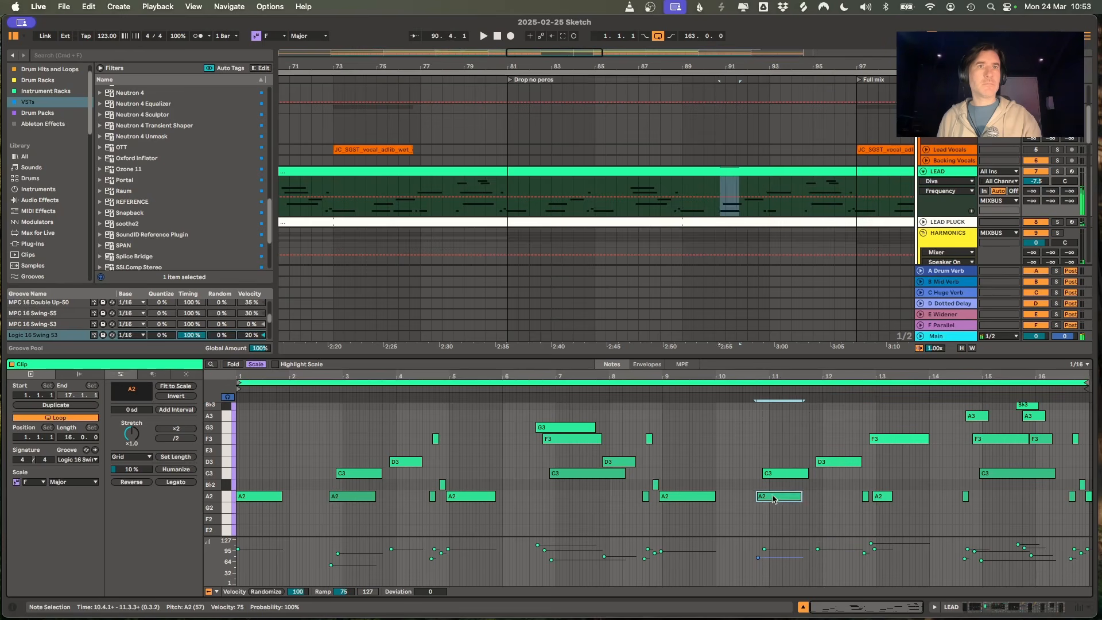
{"action": "left_click_drag", "start_coordinate": [785, 501], "coordinate": [828, 499]}
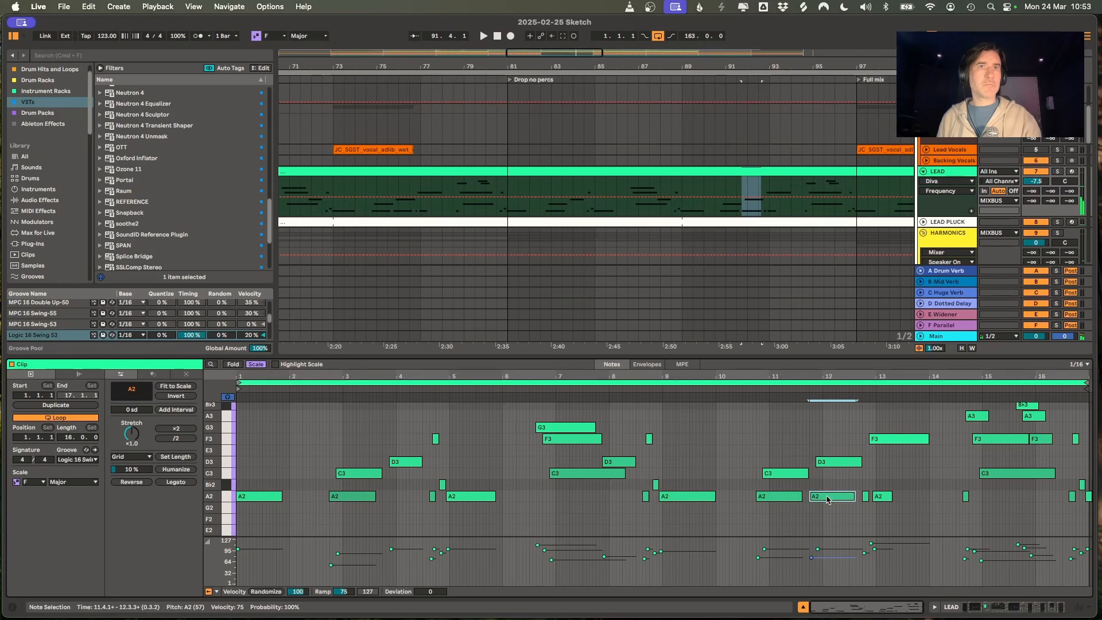
{"action": "left_click", "coordinate": [748, 387]}
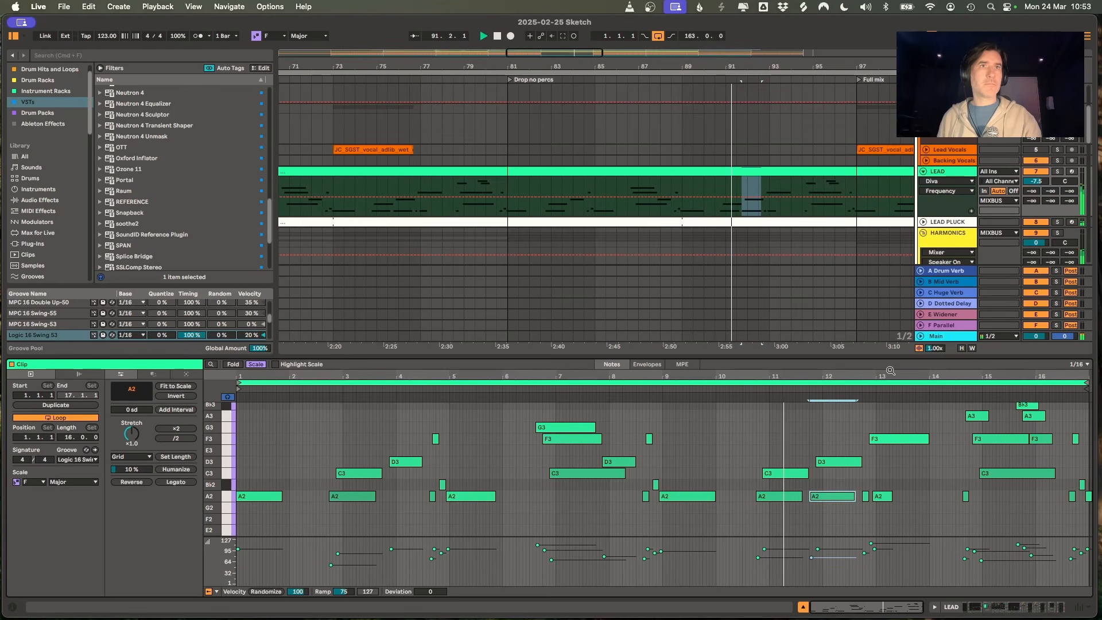
Copy the D3 note at 11.4.2 up to E3 at 12.1.4, listen, and lower the copy's velocity to 64.
{"action": "left_click", "coordinate": [630, 464]}
{"action": "key", "text": "space"}
{"action": "left_click_drag", "start_coordinate": [630, 464], "coordinate": [699, 453]}
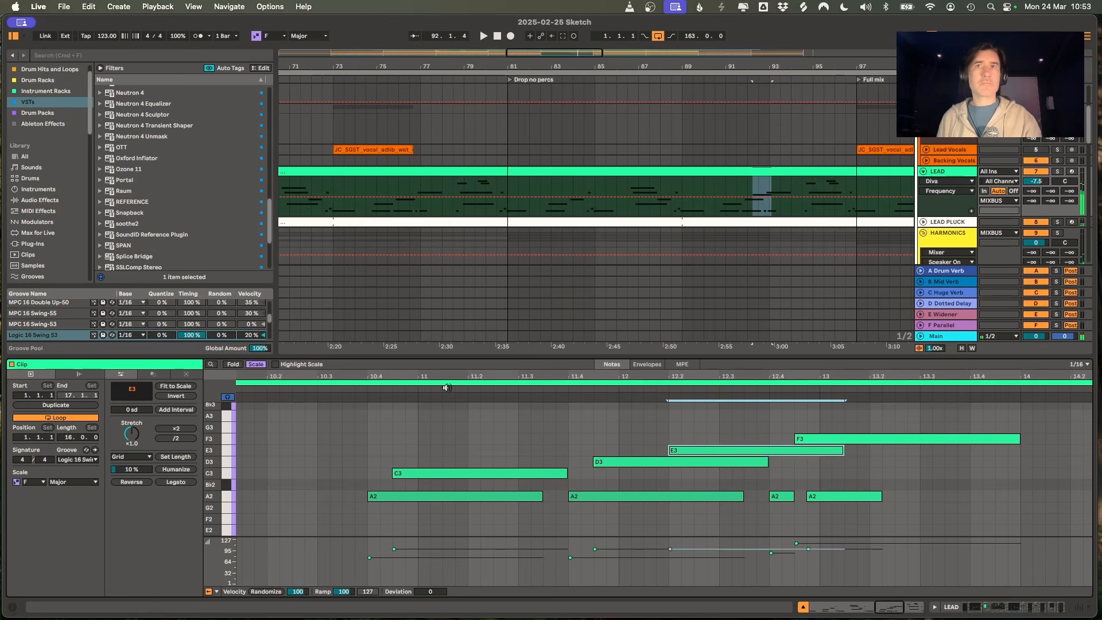
{"action": "left_click", "coordinate": [339, 387]}
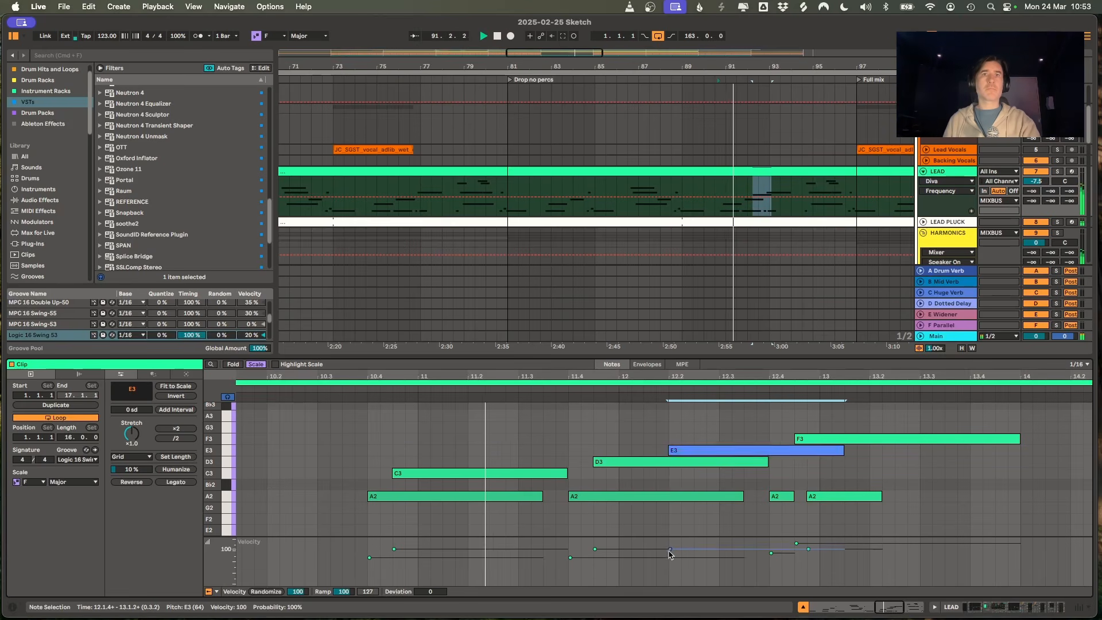
{"action": "mouse_move", "coordinate": [670, 549]}
{"action": "left_mouse_down"}
{"action": "mouse_move", "coordinate": [670, 574]}
{"action": "mouse_move", "coordinate": [670, 562]}
{"action": "left_mouse_up"}
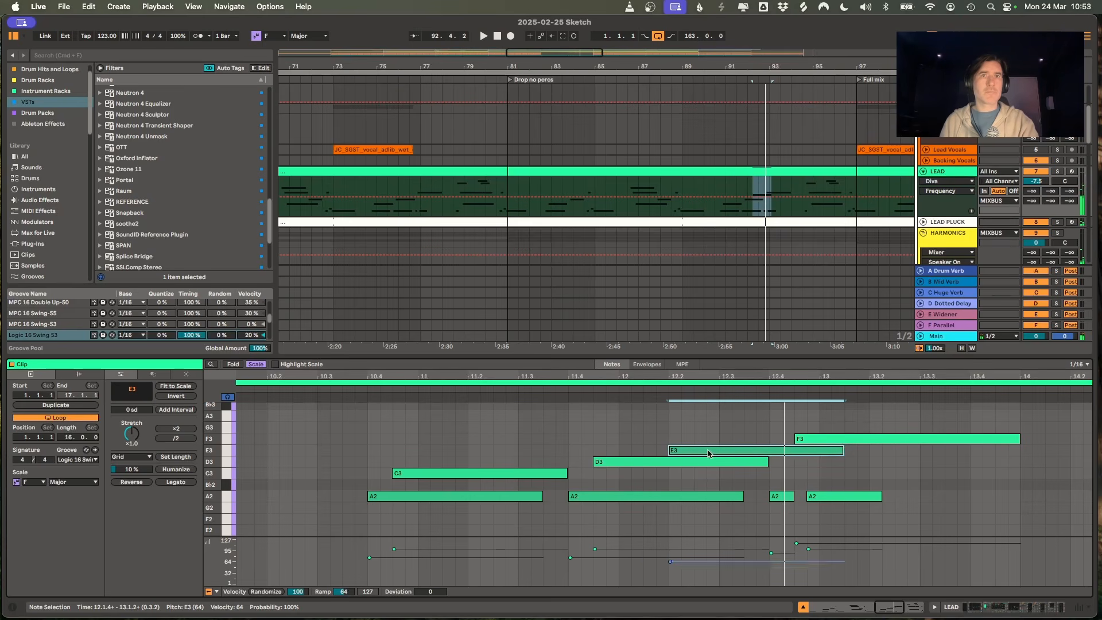
Raise the new E3 note's velocity to 87, try it at 12.3.1 during playback, and place it at 12.2.3.
{"action": "left_click_drag", "start_coordinate": [709, 454], "coordinate": [760, 451]}
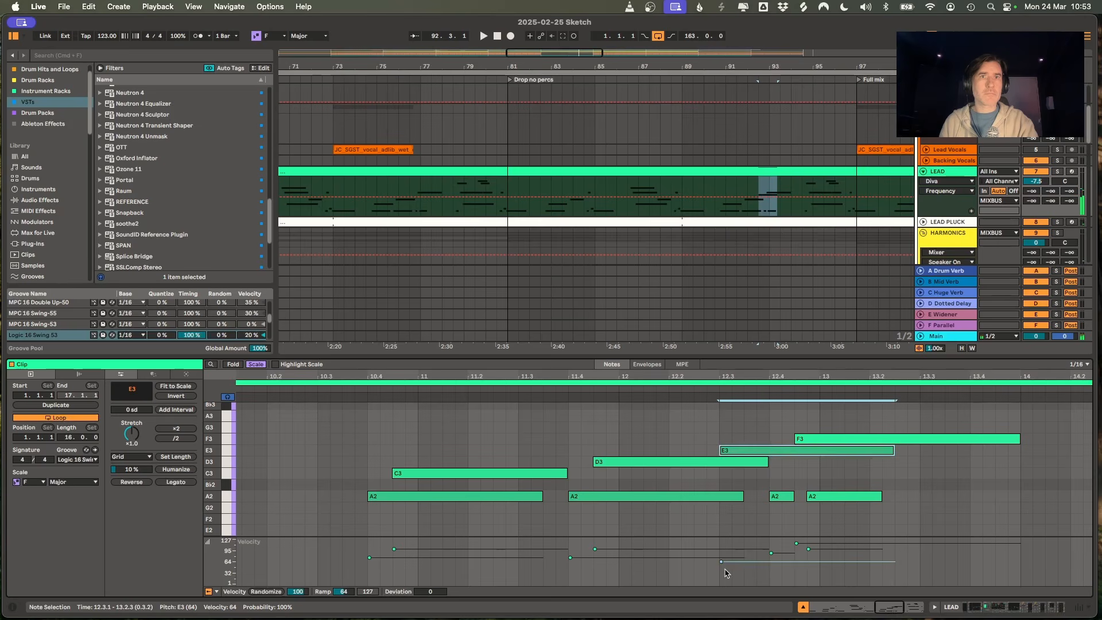
{"action": "left_click_drag", "start_coordinate": [721, 562], "coordinate": [722, 553]}
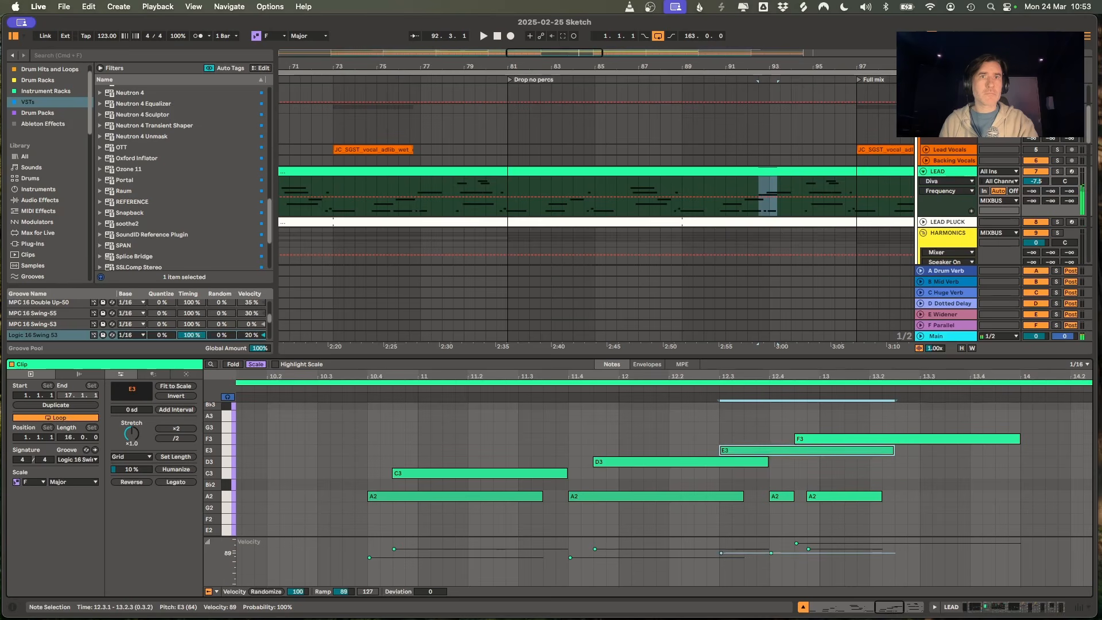
{"action": "left_click", "coordinate": [300, 387]}
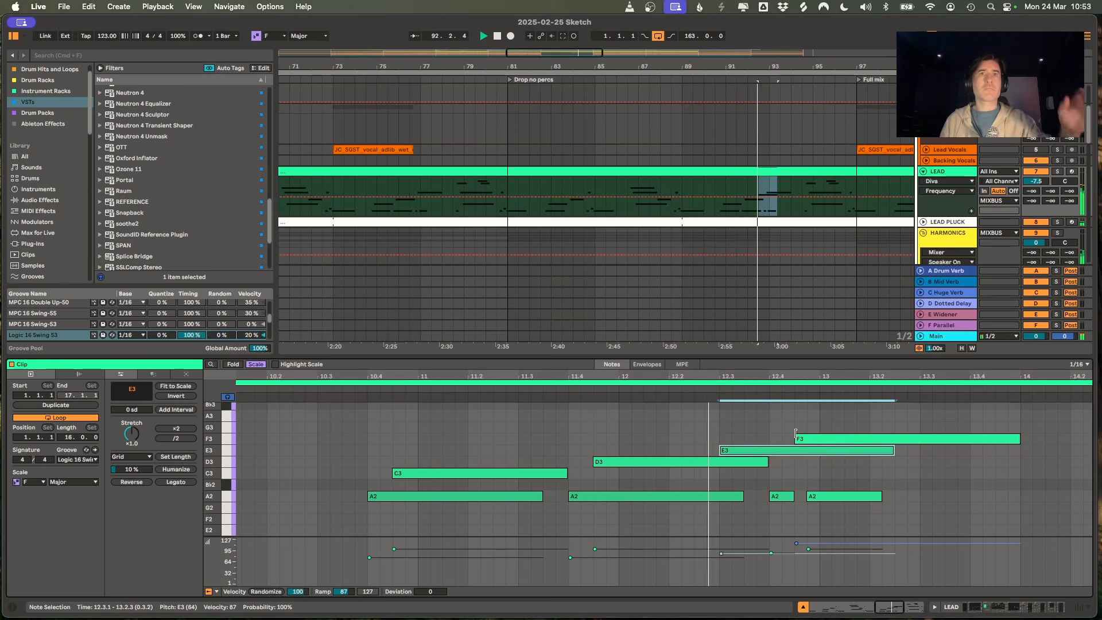
{"action": "key", "text": "space"}
{"action": "left_click_drag", "start_coordinate": [739, 451], "coordinate": [713, 451]}
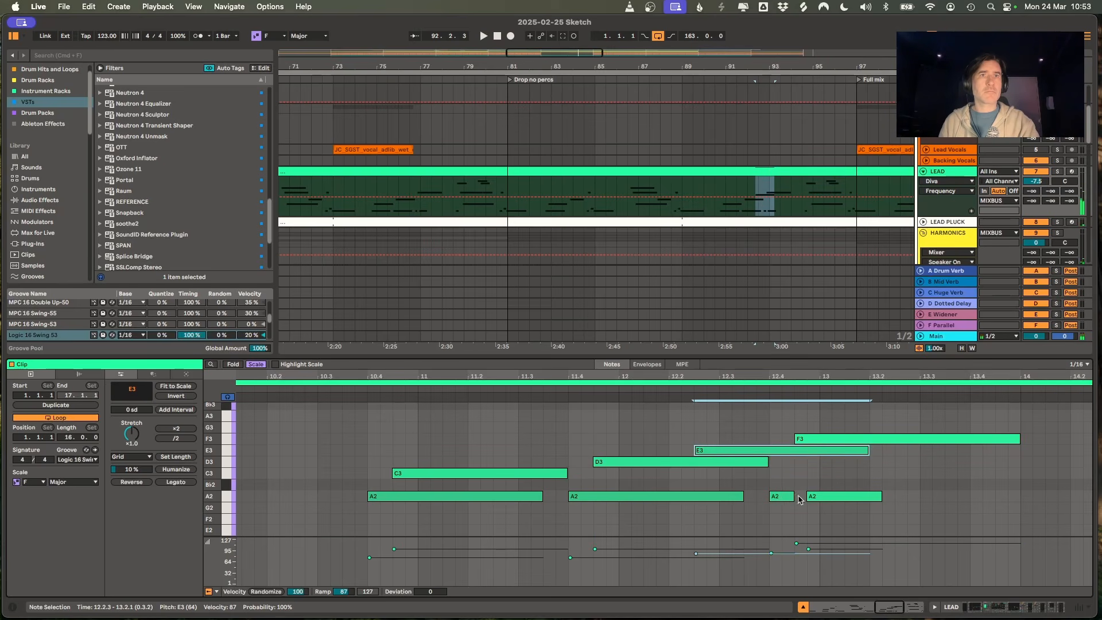
Delete the two short A2 notes beneath the start of the F3 note around bar 13, listening between deletions.
{"action": "left_click", "coordinate": [781, 497]}
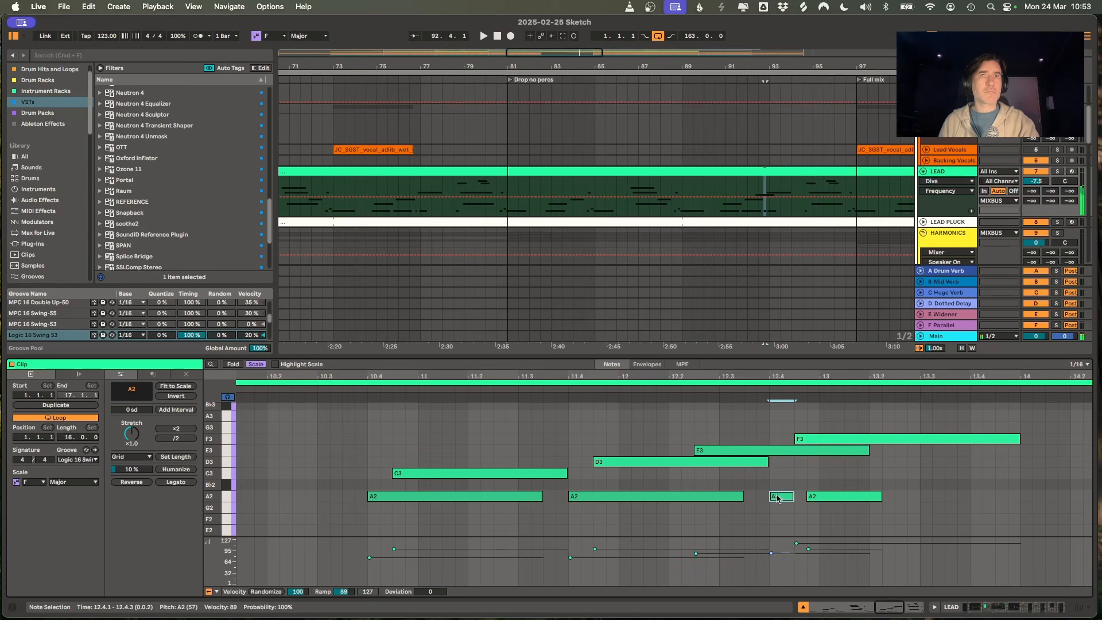
{"action": "key", "text": "Delete"}
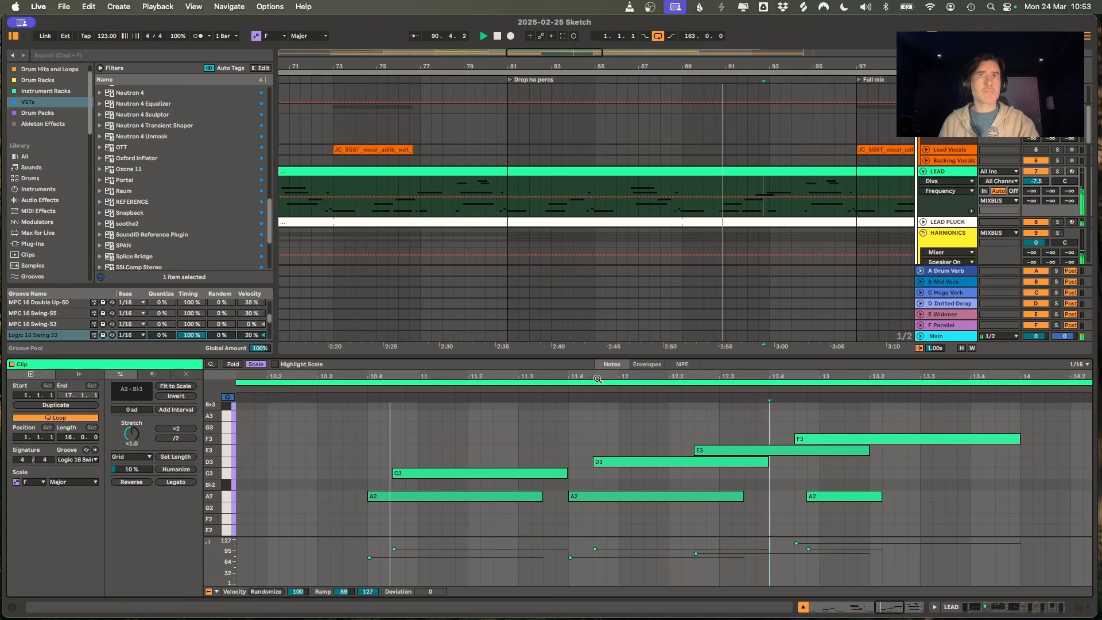
{"action": "left_click_drag", "start_coordinate": [594, 377], "coordinate": [595, 317]}
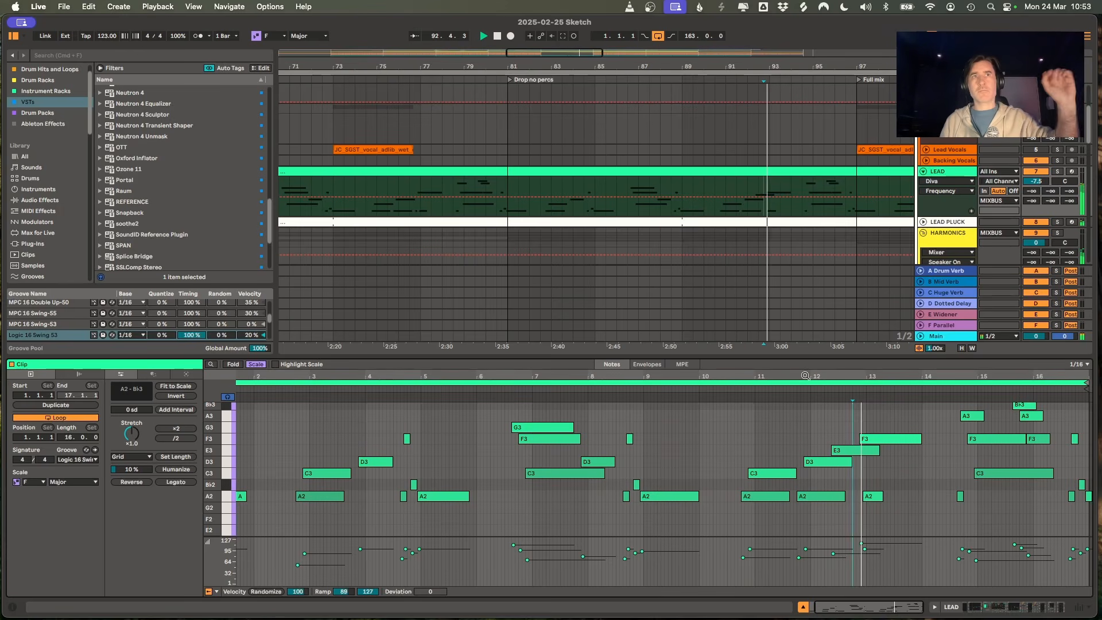
{"action": "double_click", "coordinate": [878, 496]}
{"action": "left_click_drag", "start_coordinate": [883, 377], "coordinate": [883, 446]}
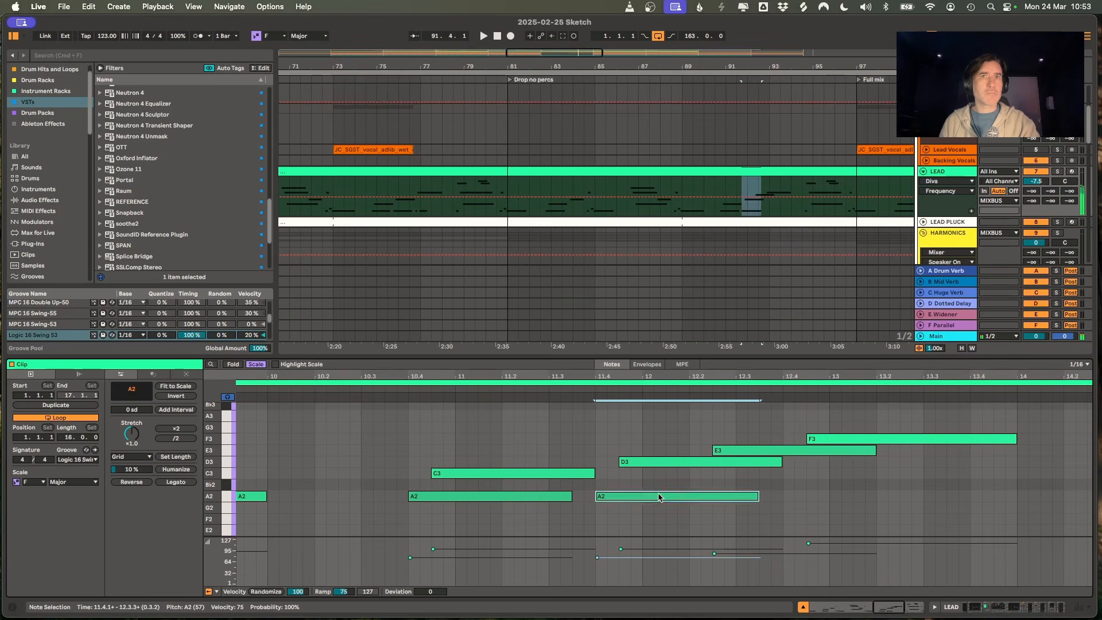
Copy the A2 note at 11.4.1 up to C3 at 12.4.1 beneath the F3 note and listen to the phrase.
{"action": "left_click_drag", "start_coordinate": [660, 496], "coordinate": [851, 472]}
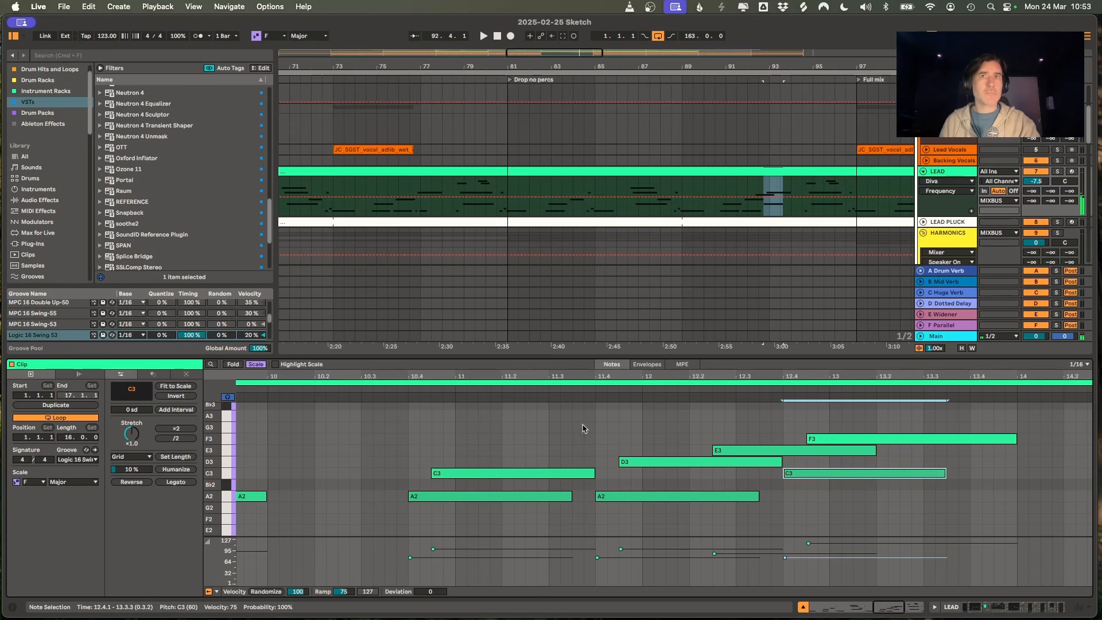
{"action": "key", "text": "space"}
{"action": "left_click_drag", "start_coordinate": [609, 384], "coordinate": [609, 375]}
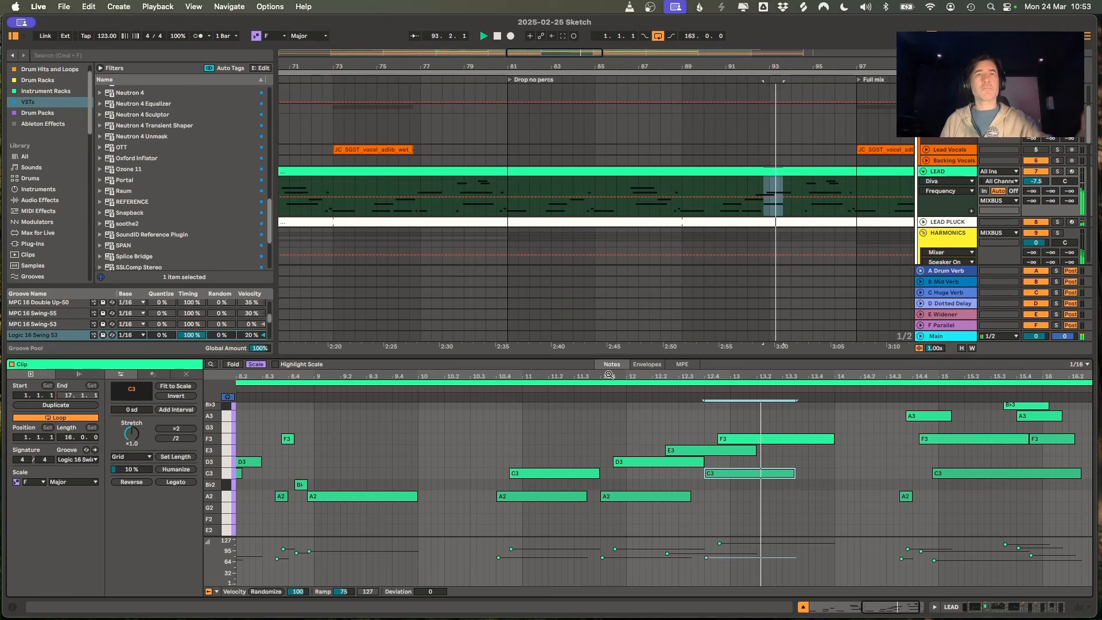
{"action": "mouse_move", "coordinate": [787, 375]}
{"action": "left_mouse_down"}
{"action": "mouse_move", "coordinate": [905, 368]}
{"action": "mouse_move", "coordinate": [788, 373]}
{"action": "left_mouse_up"}
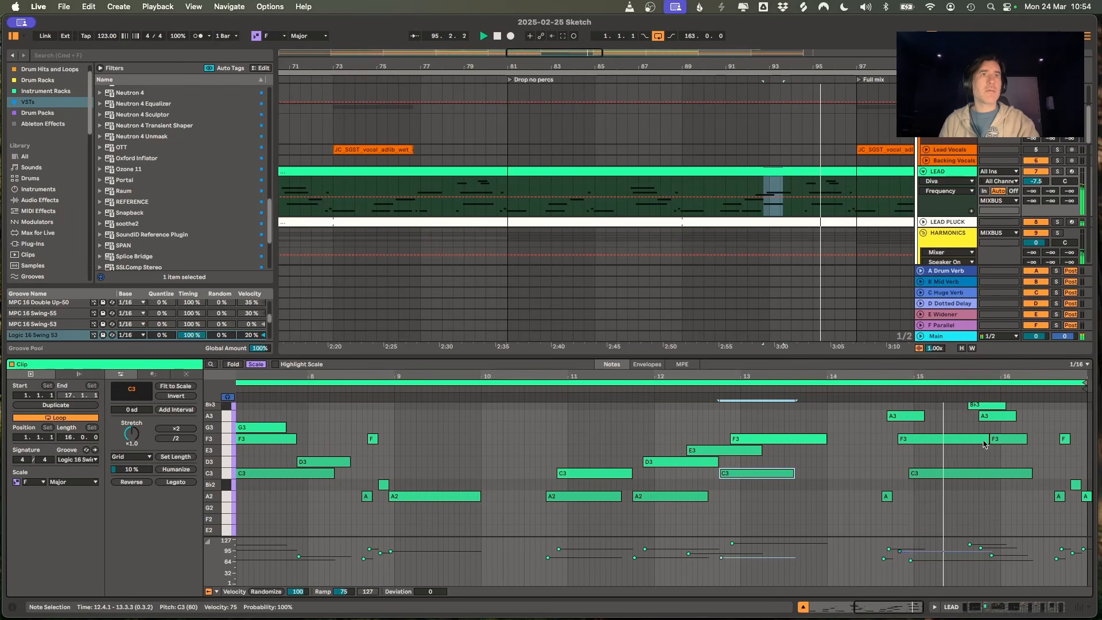
Try raising the B♭3 note near bar 16 to C4 and the following A3 to B♭3, listening to the ending.
{"action": "scroll", "coordinate": [981, 446], "scroll_direction": "up", "scroll_amount": 3}
{"action": "left_click", "coordinate": [985, 460]}
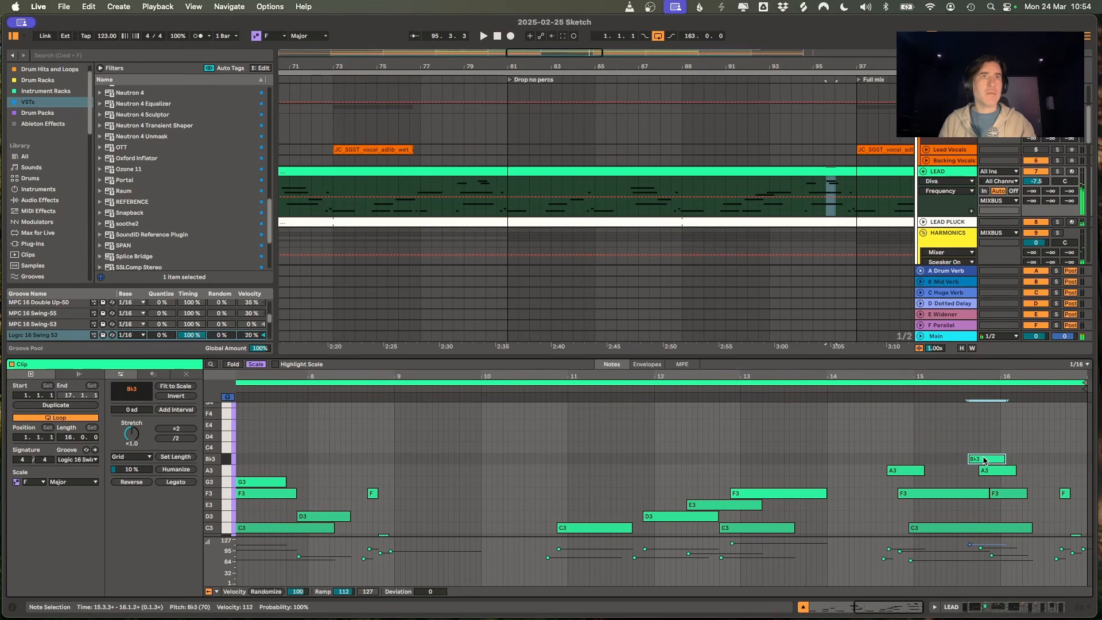
{"action": "key", "text": "Up"}
{"action": "key", "text": "space"}
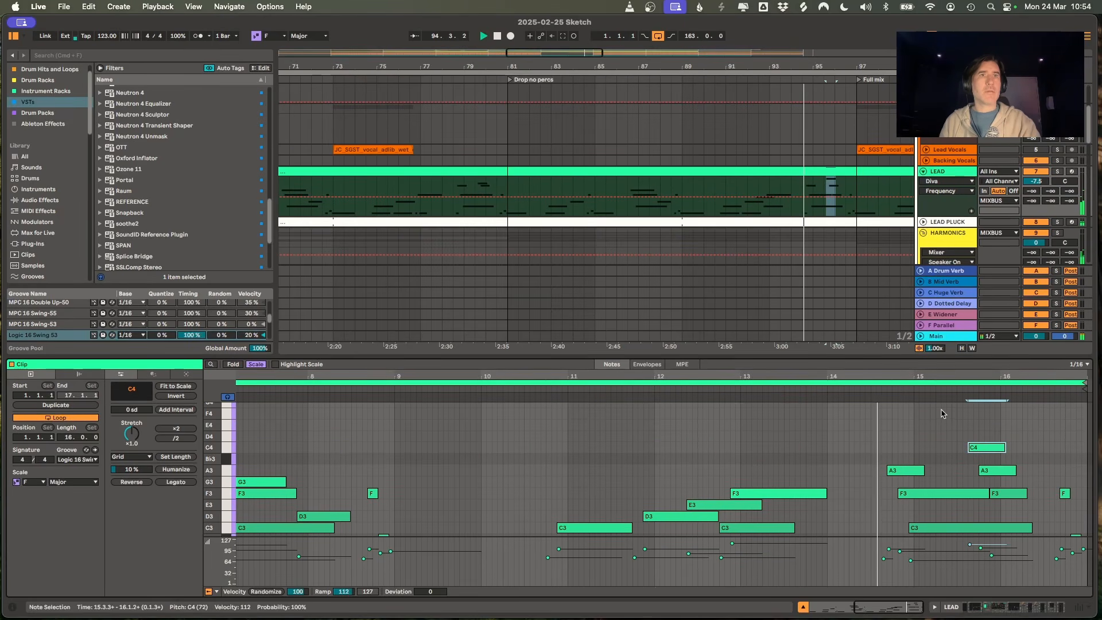
{"action": "left_click_drag", "start_coordinate": [1007, 386], "coordinate": [1008, 377]}
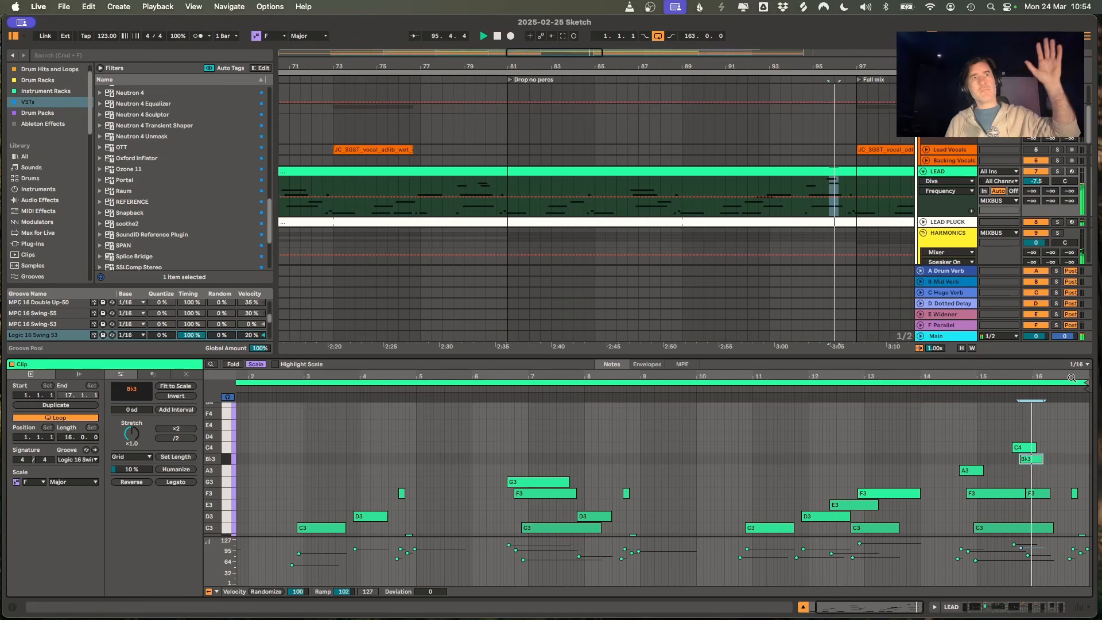
Try the F3 note at 15.4.2 as A3, restore it, lower the B♭3 at 15.3.4 to A3, and listen.
{"action": "left_click", "coordinate": [1045, 493]}
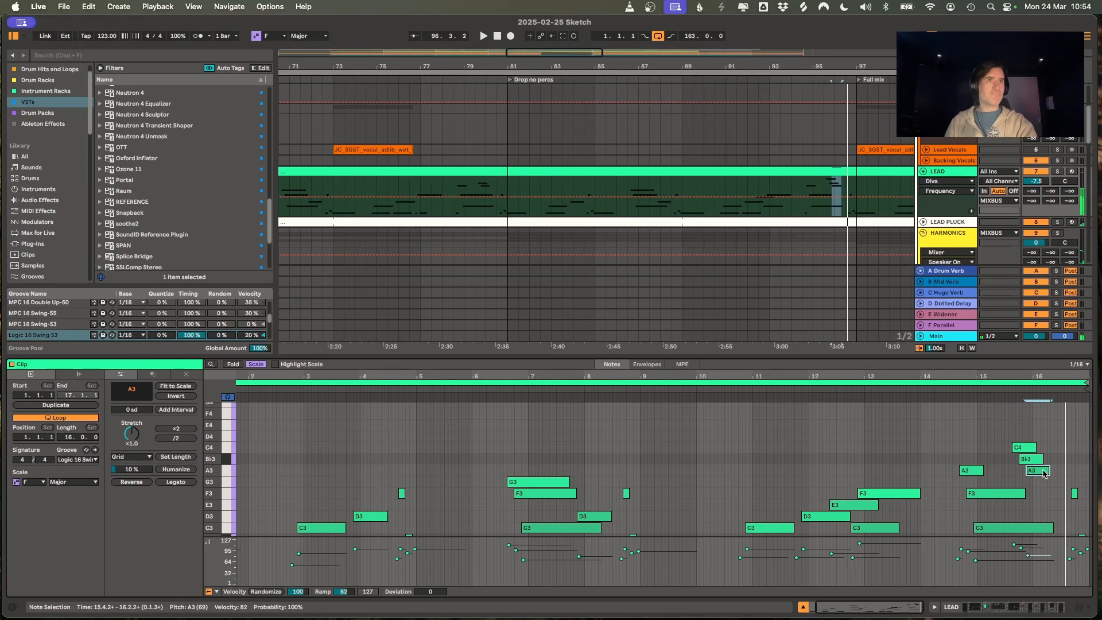
{"action": "left_click", "coordinate": [1028, 461]}
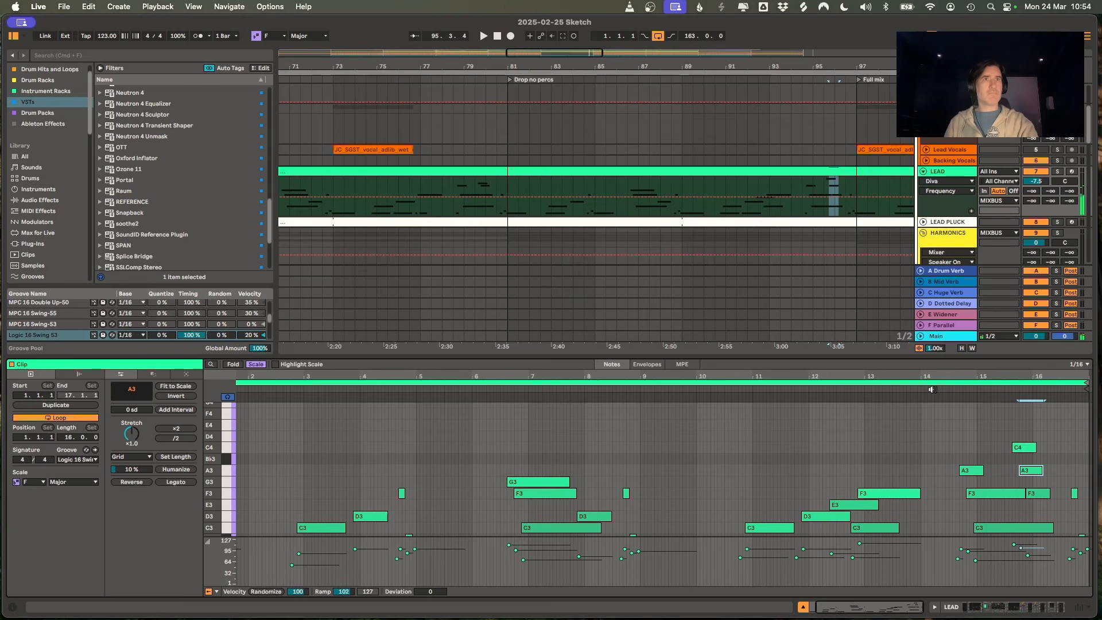
{"action": "key", "text": "space"}
Try a higher pitch for the C4 note at 15.3.3, lower it to B♭3, and listen to the ending.
{"action": "left_click", "coordinate": [1021, 449]}
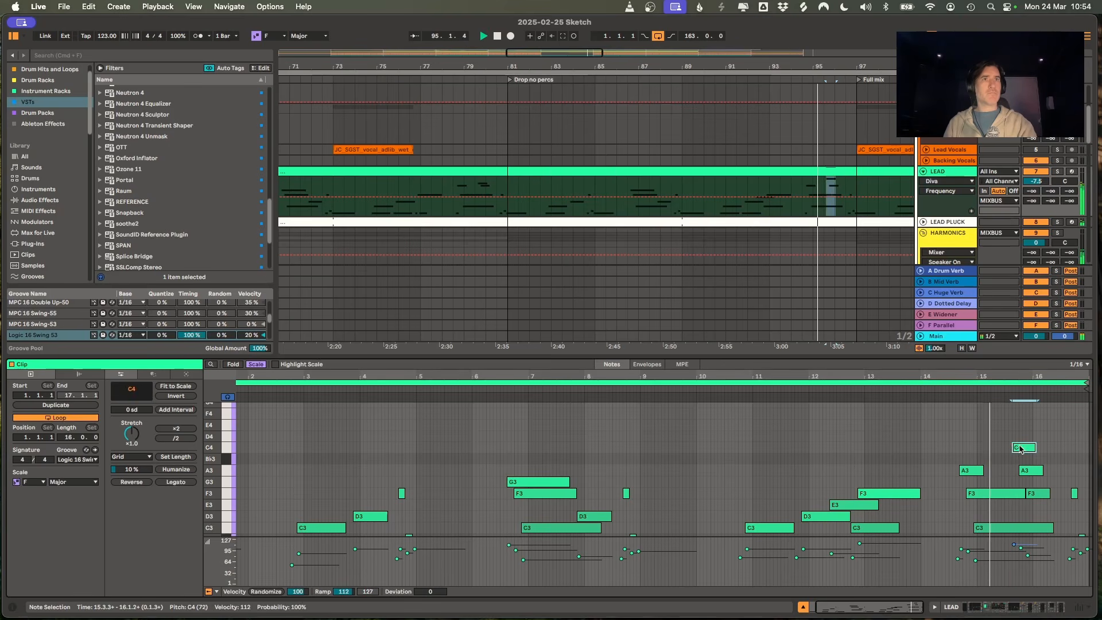
{"action": "key", "text": "Up"}
{"action": "key", "text": "Down"}
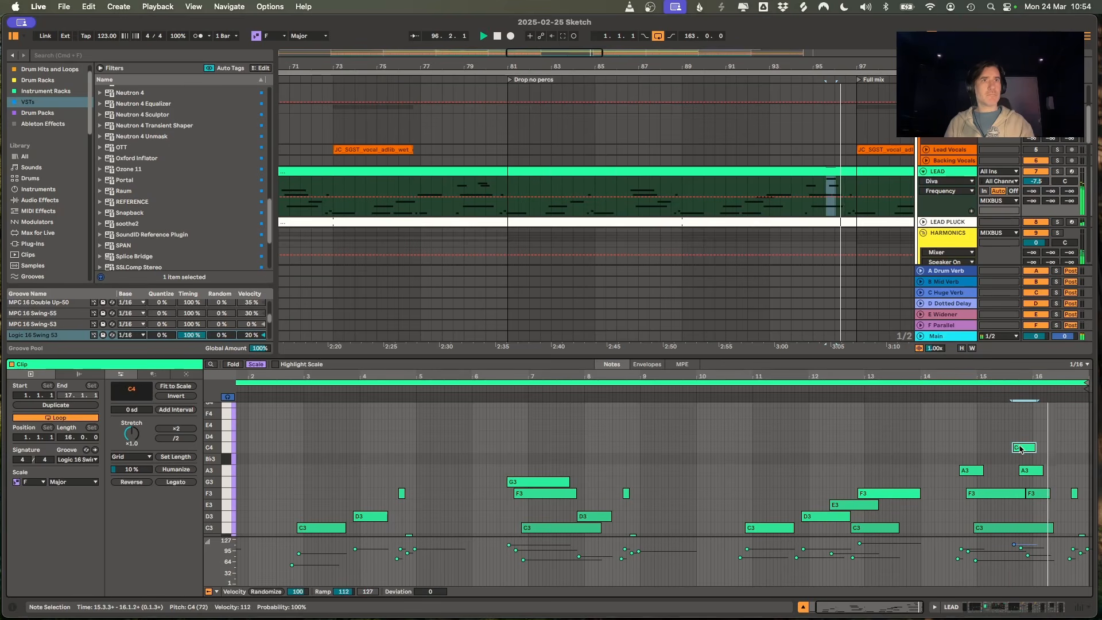
{"action": "left_click", "coordinate": [931, 383]}
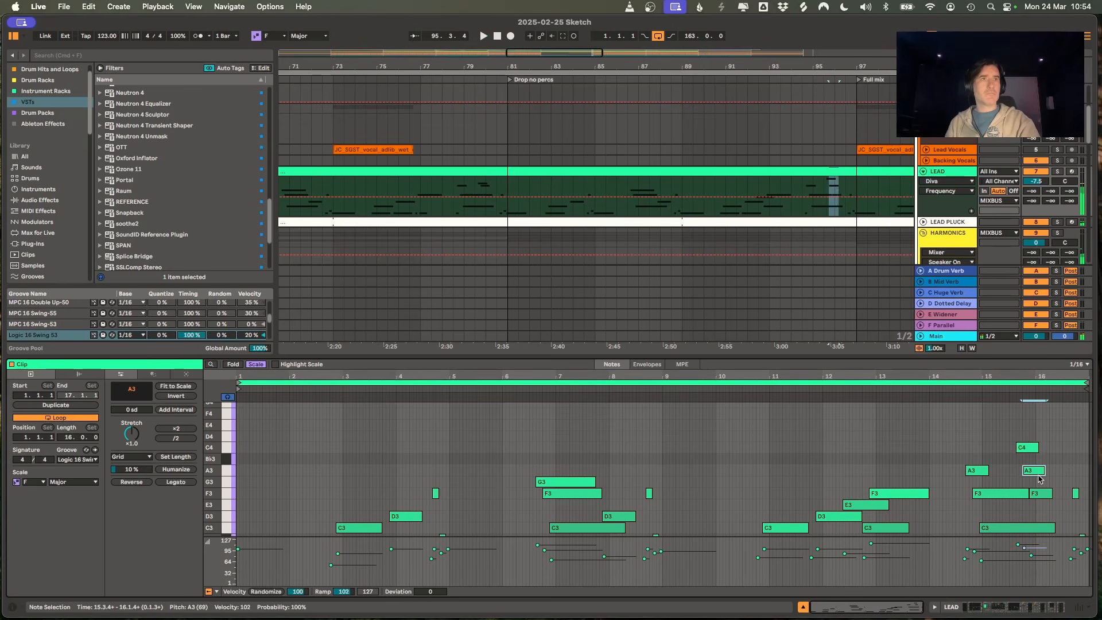
{"action": "left_click", "coordinate": [1013, 449]}
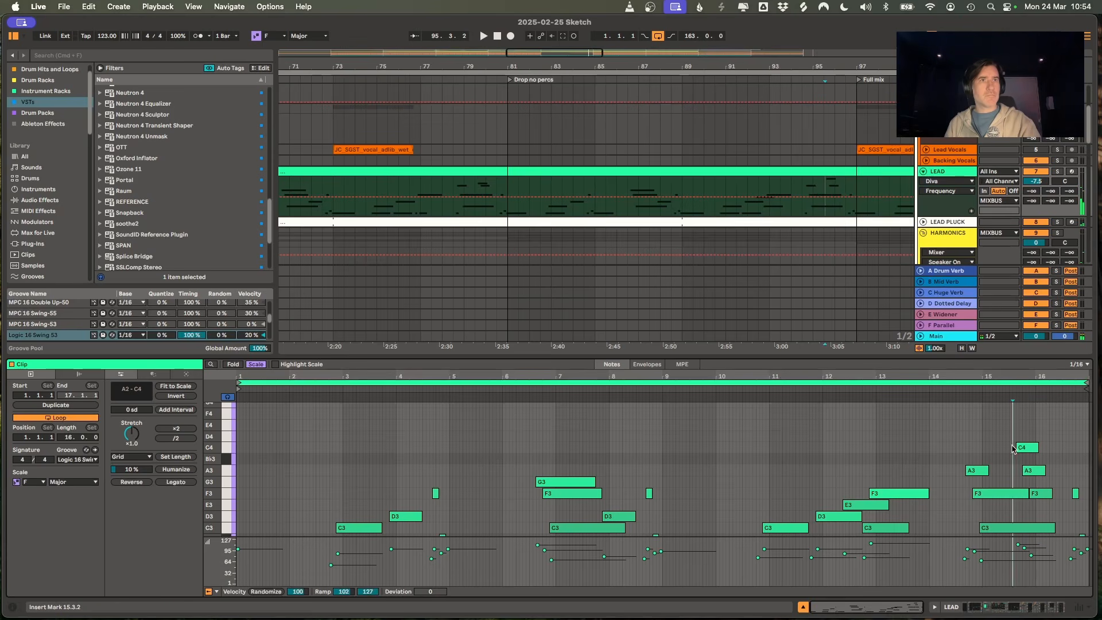
{"action": "key", "text": "Down"}
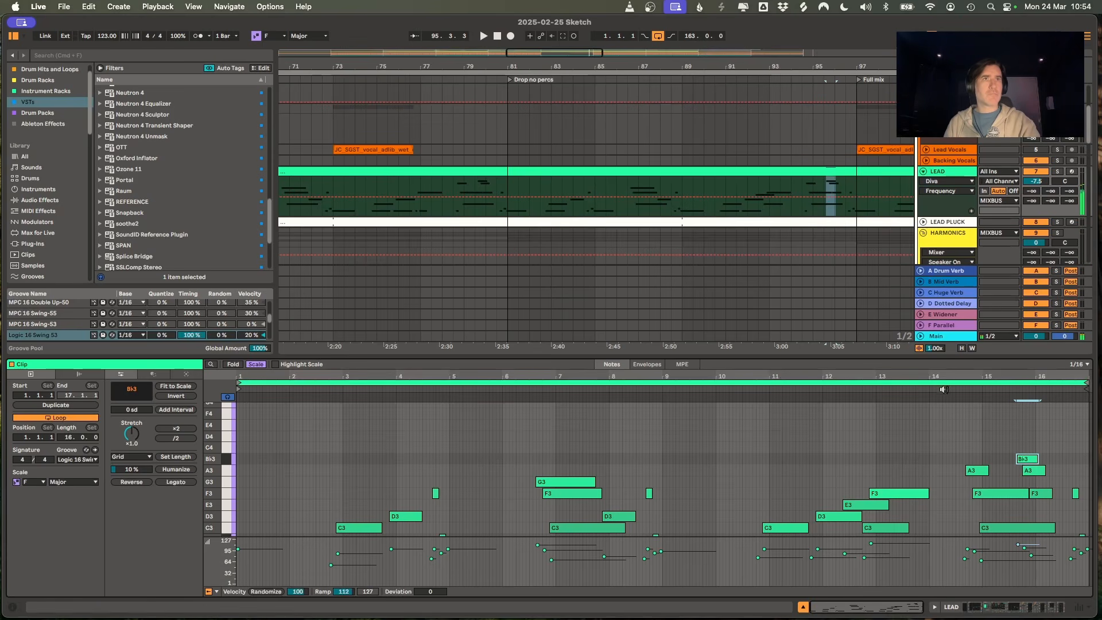
{"action": "left_click", "coordinate": [945, 389]}
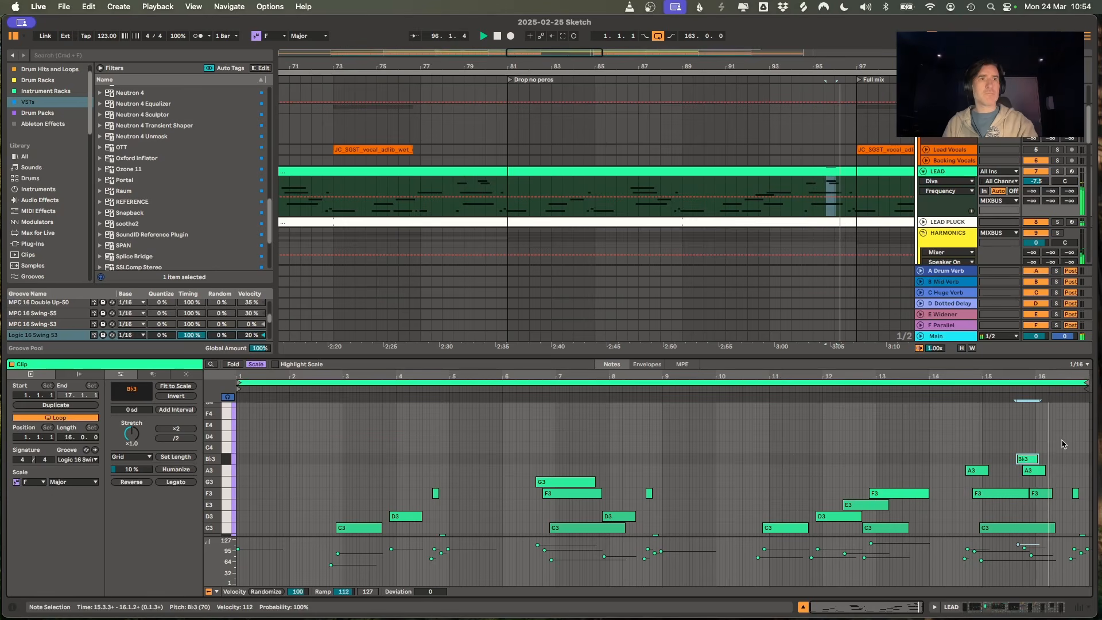
{"action": "scroll", "coordinate": [1061, 463], "scroll_direction": "down", "scroll_amount": 2}
{"action": "scroll", "coordinate": [1061, 462], "scroll_direction": "down", "scroll_amount": 3}
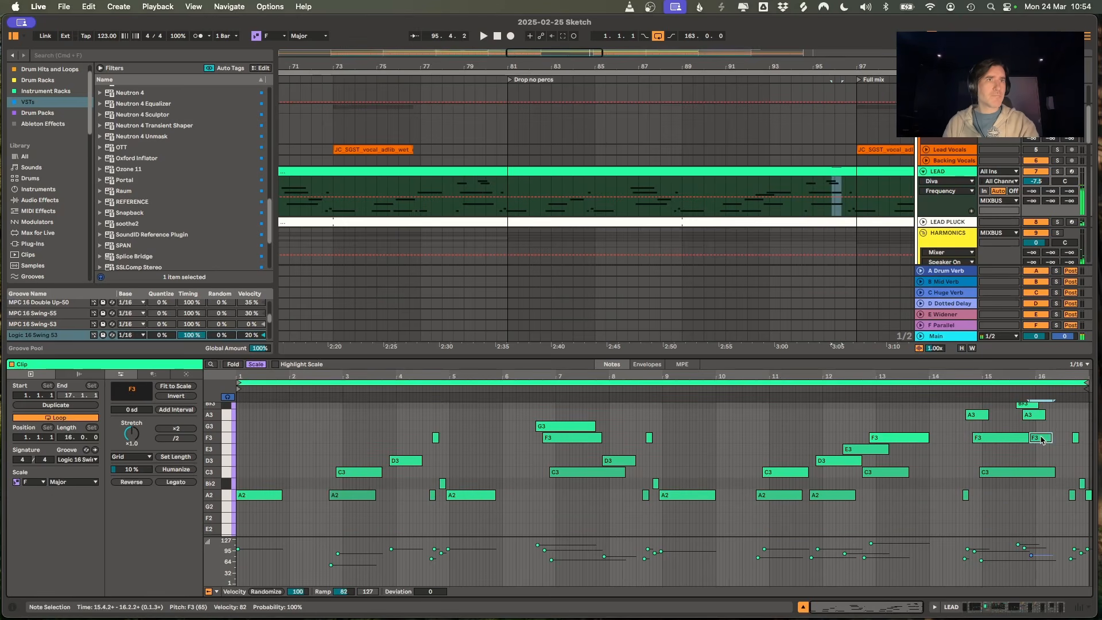
Copy the F3 note at 15.4.2 to bar 16, trying it as D3 and placing it at C3 on 16.1.3, and listen.
{"action": "double_click", "coordinate": [1054, 450]}
{"action": "left_click_drag", "start_coordinate": [1055, 453], "coordinate": [1054, 461]}
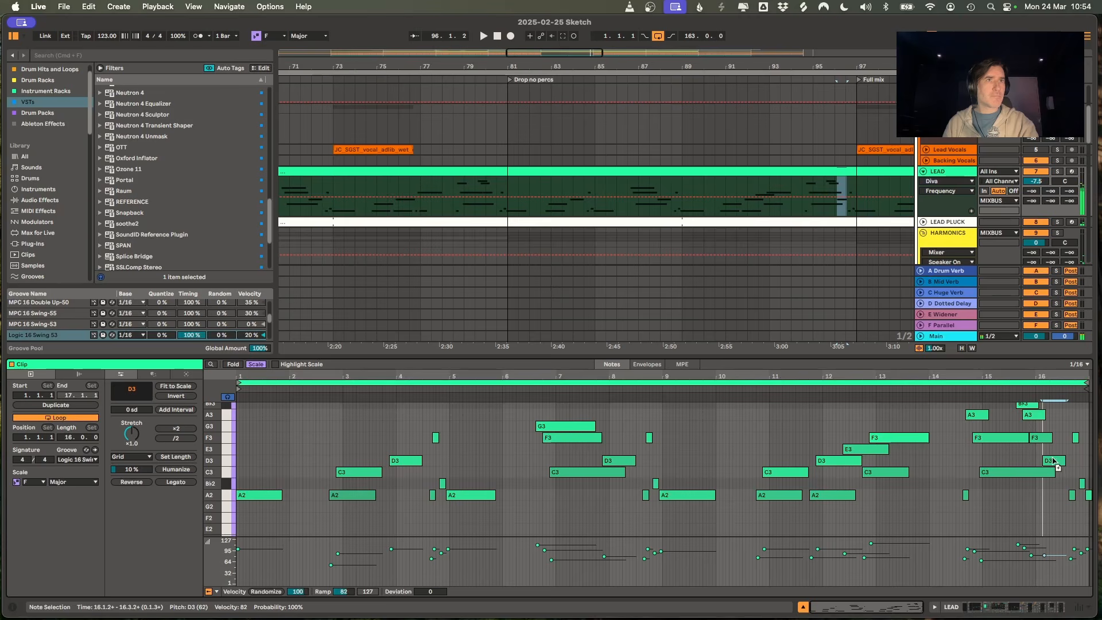
{"action": "left_click", "coordinate": [1005, 393]}
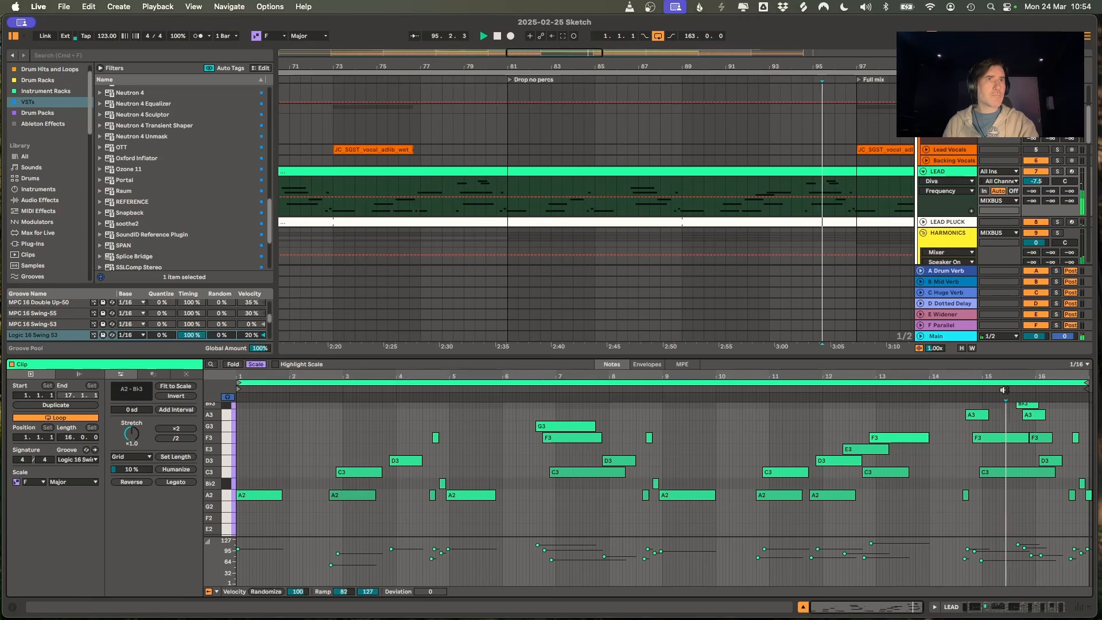
{"action": "key", "text": "space"}
{"action": "left_click", "coordinate": [1055, 463]}
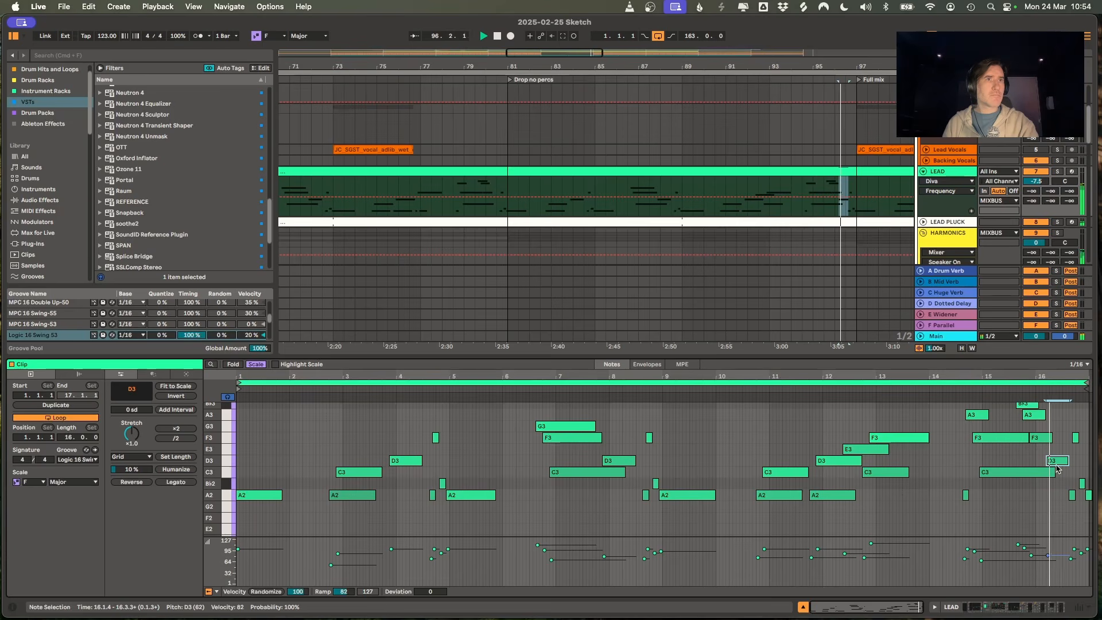
{"action": "key", "text": "Left"}
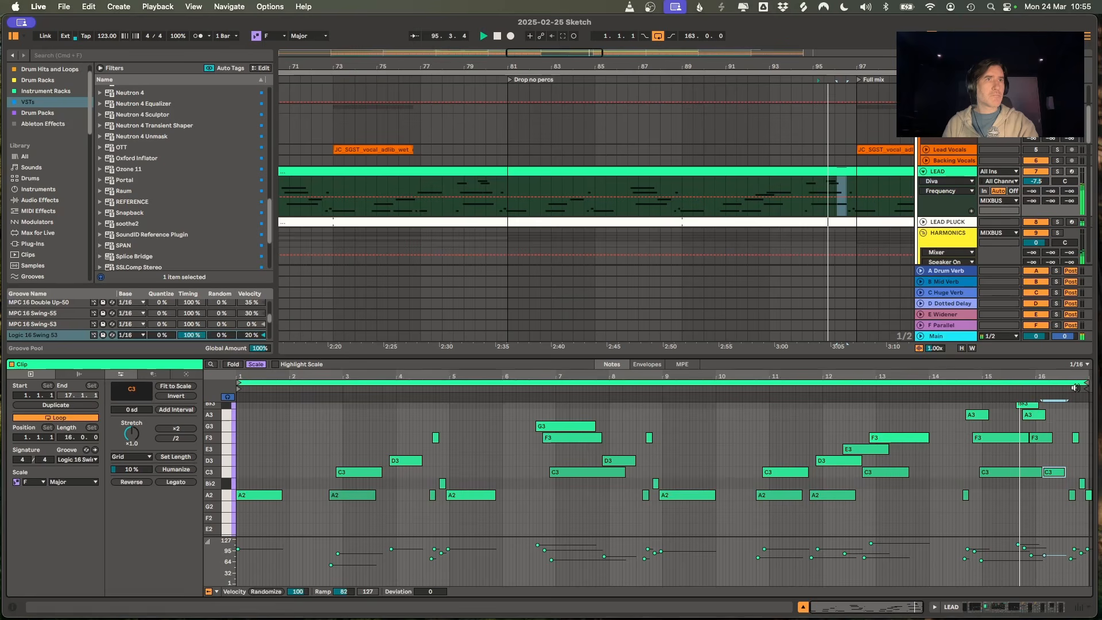
Set the note editor's grid to a fixed 1/16 and listen to the phrase ending with the C3 note at 16.1.3.
{"action": "left_click", "coordinate": [1079, 364]}
{"action": "left_click", "coordinate": [953, 459]}
{"action": "left_click_drag", "start_coordinate": [1074, 370], "coordinate": [1054, 415]}
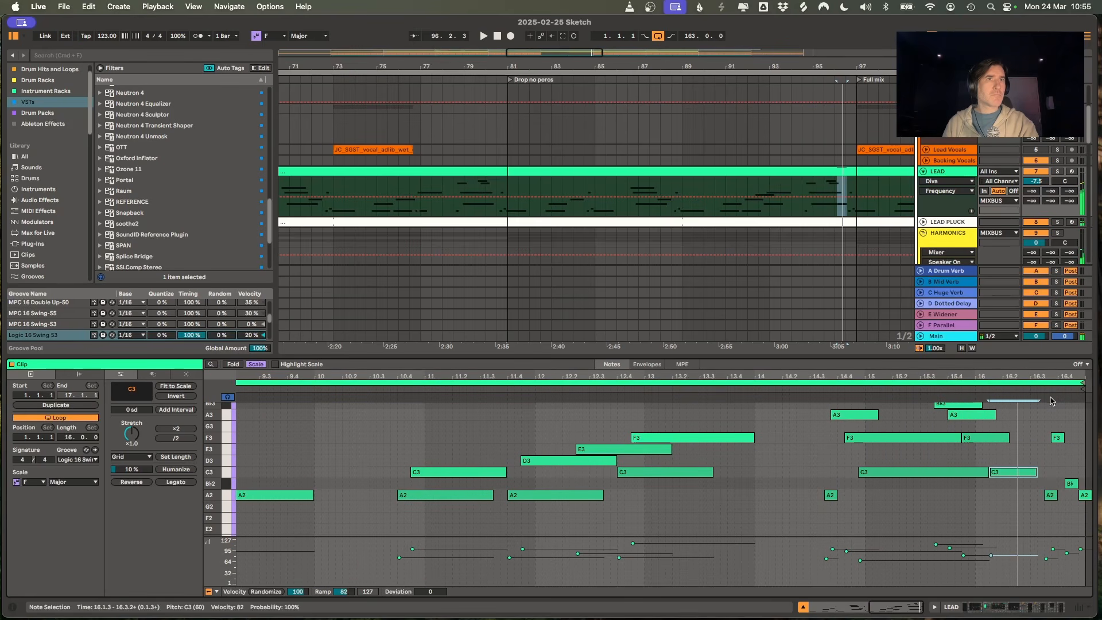
{"action": "left_click", "coordinate": [1076, 364]}
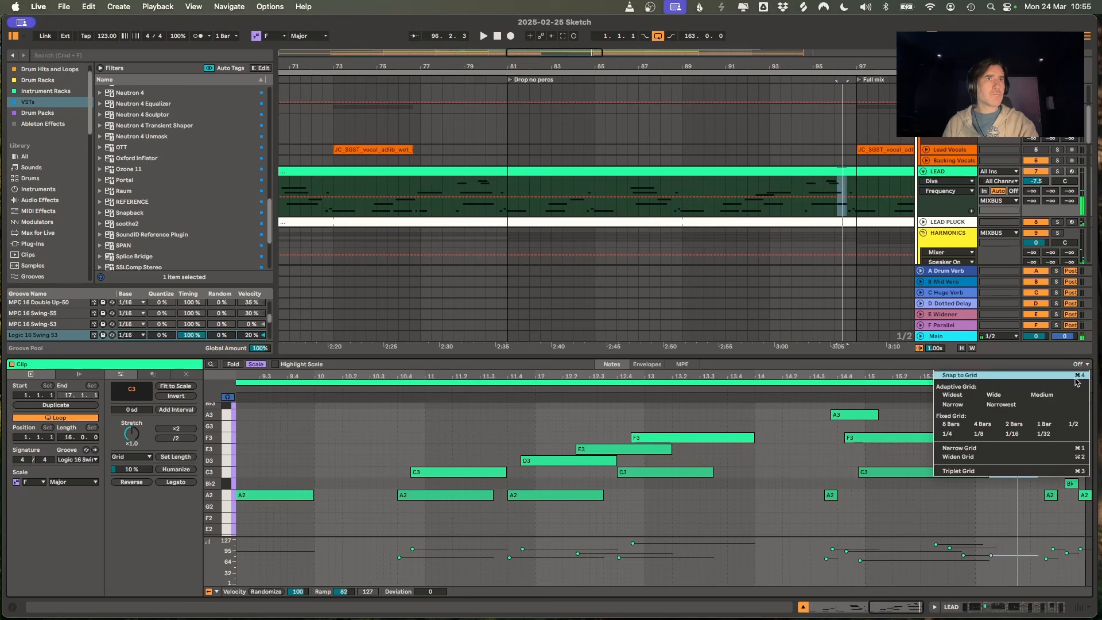
{"action": "left_click", "coordinate": [1020, 437]}
{"action": "key", "text": "space"}
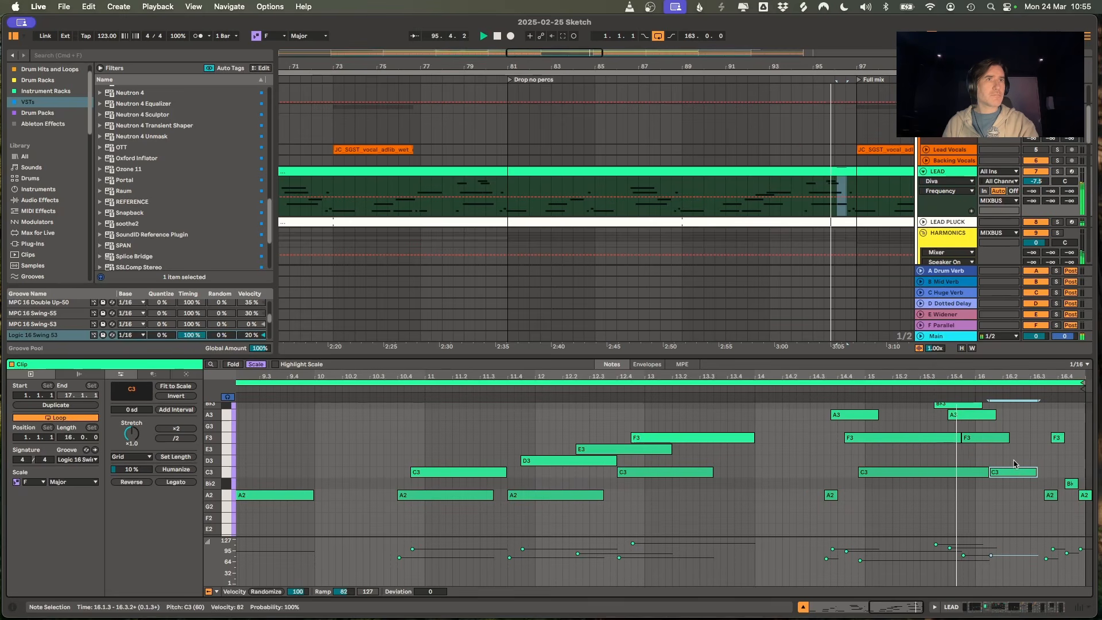
Copy the C3 note at 16.1.3 down to B♭2, trim it to run from 16.2.3 to 16.3.4, and listen to the ending.
{"action": "left_click_drag", "start_coordinate": [1018, 476], "coordinate": [1028, 488]}
{"action": "key", "text": "space"}
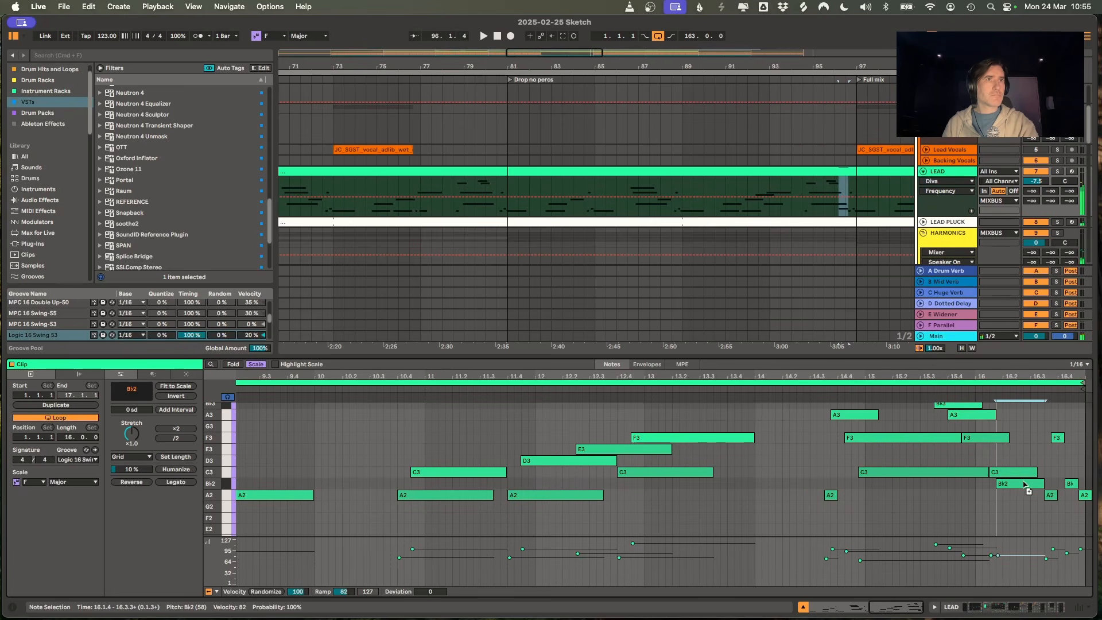
{"action": "key", "text": "space"}
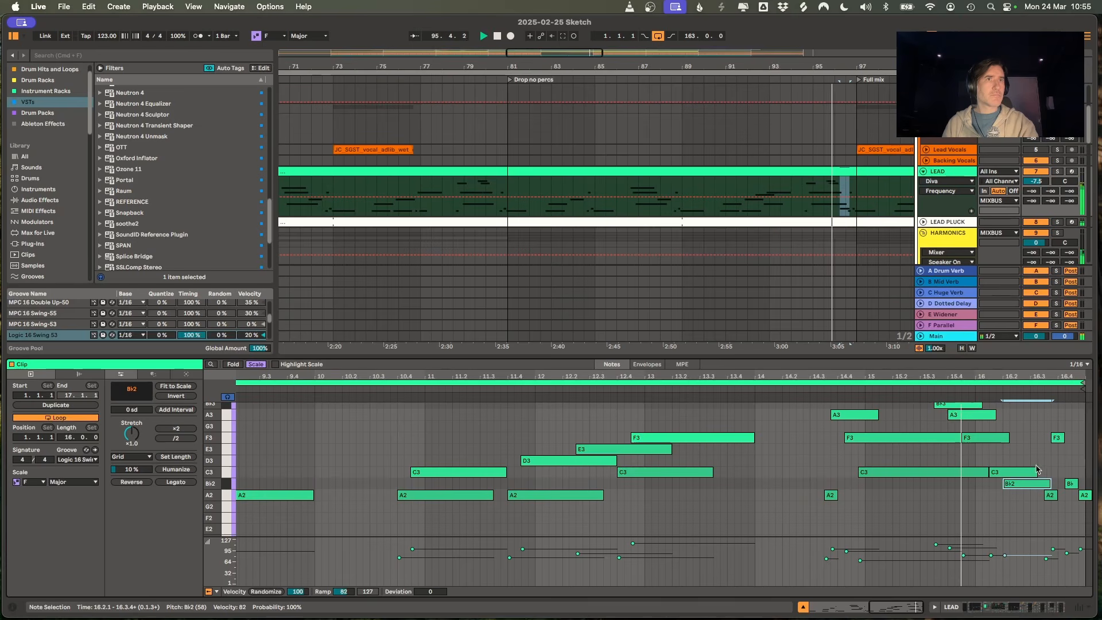
{"action": "key", "text": "space"}
{"action": "left_click_drag", "start_coordinate": [1028, 492], "coordinate": [1027, 484]}
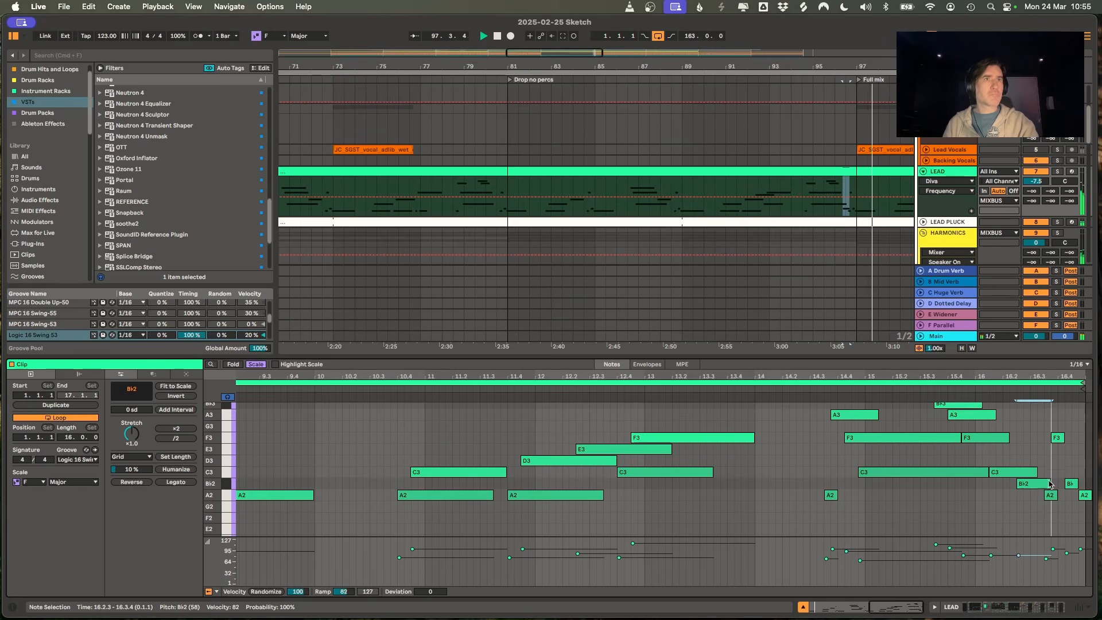
{"action": "key", "text": "space"}
Copy the original LEAD melody clip from bar 193 onto the Full mix section at bar 97.
{"action": "left_click_drag", "start_coordinate": [563, 52], "coordinate": [563, 16]}
{"action": "left_click", "coordinate": [796, 171]}
{"action": "scroll", "coordinate": [775, 175], "scroll_direction": "right", "scroll_amount": 2}
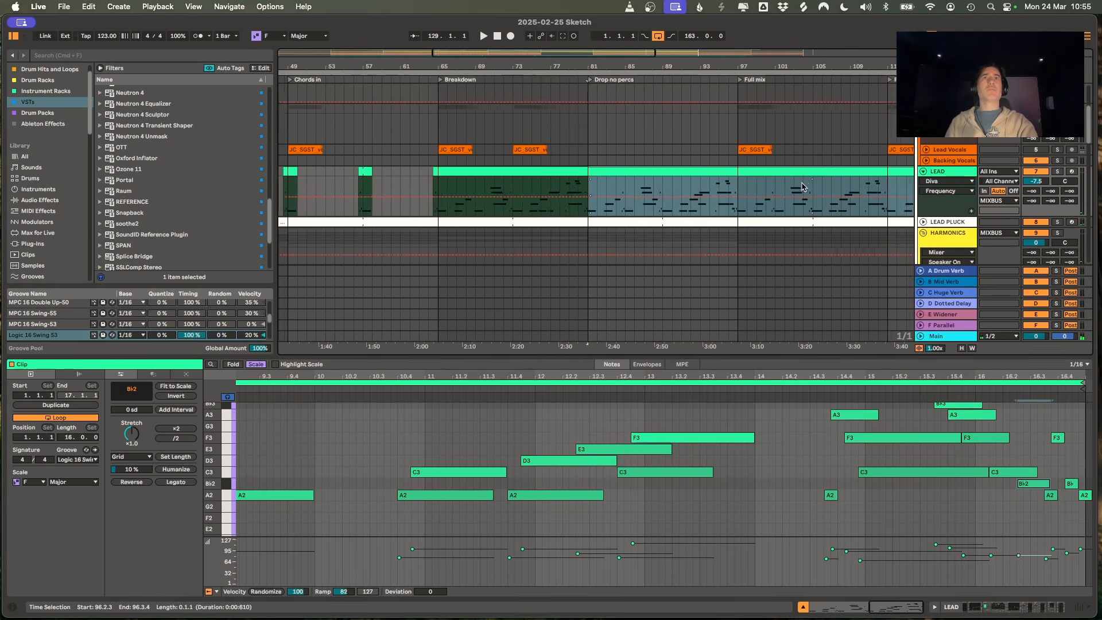
{"action": "left_click", "coordinate": [718, 189]}
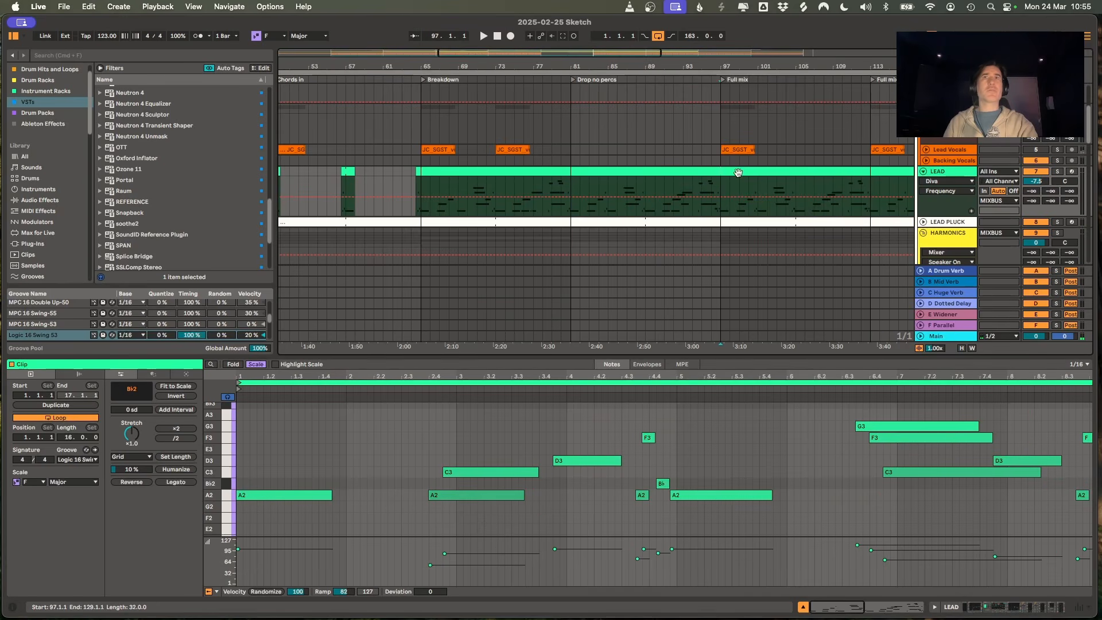
{"action": "left_click", "coordinate": [739, 172]}
{"action": "key", "text": "super+d"}
{"action": "left_click_drag", "start_coordinate": [643, 64], "coordinate": [798, 52]}
{"action": "left_click", "coordinate": [900, 172]}
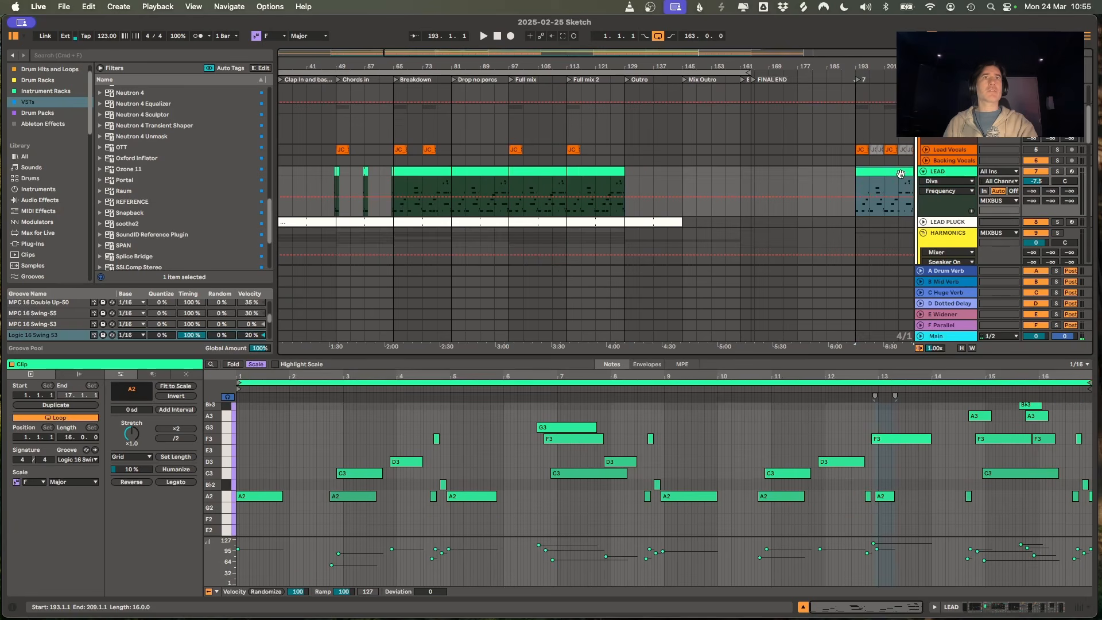
{"action": "left_click_drag", "start_coordinate": [891, 172], "coordinate": [540, 207]}
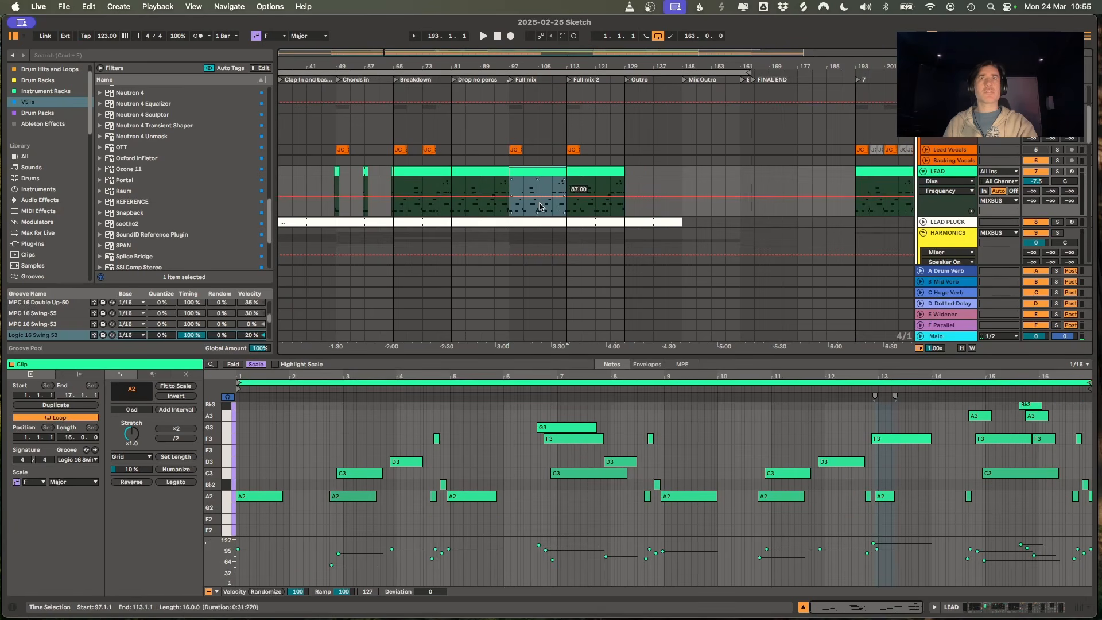
Copy the LEAD clip in Full mix onto the Full mix 2 section at bar 113.
{"action": "left_click", "coordinate": [560, 169]}
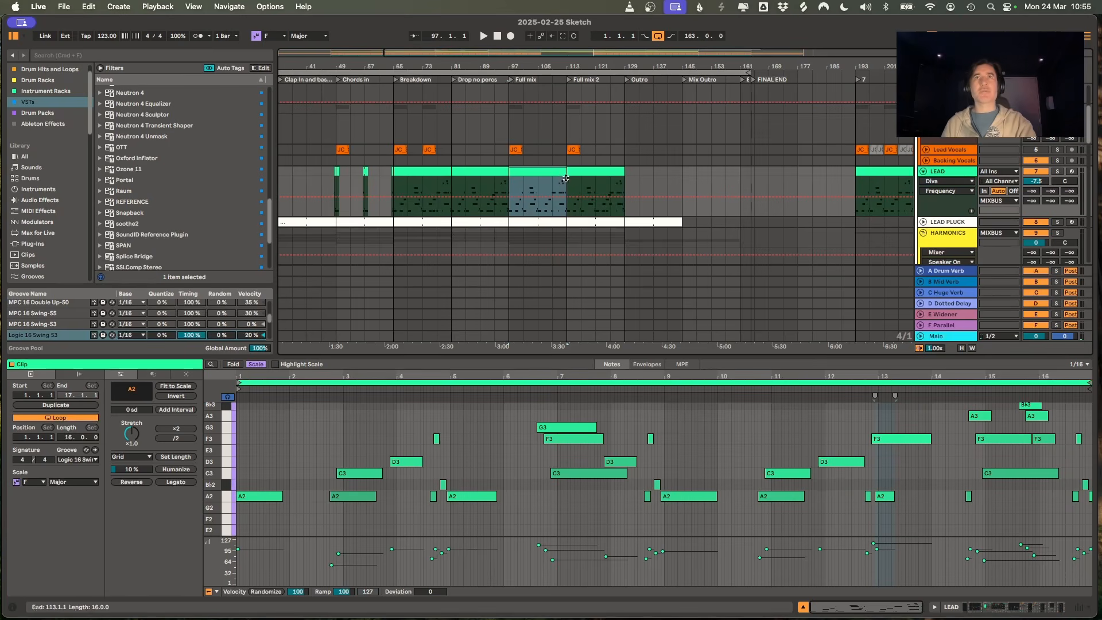
{"action": "left_click_drag", "start_coordinate": [549, 171], "coordinate": [608, 174]}
{"action": "left_click", "coordinate": [553, 172]}
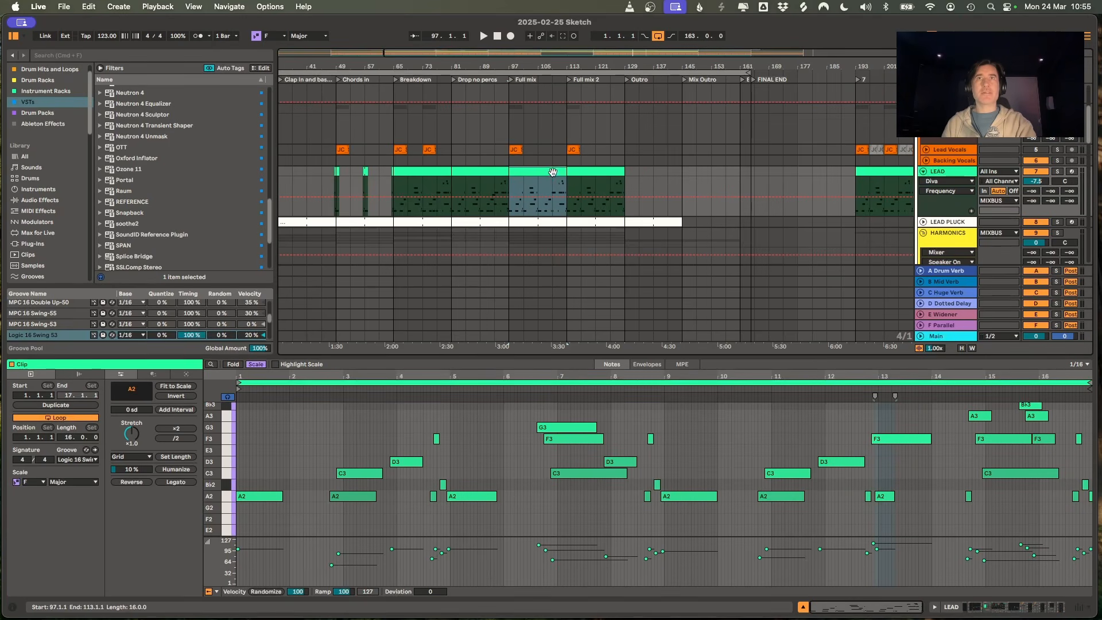
Compare the LEAD notes in Drop no percs with the original clip at bar 193 and listen to the transition into Full mix.
{"action": "left_click", "coordinate": [503, 168]}
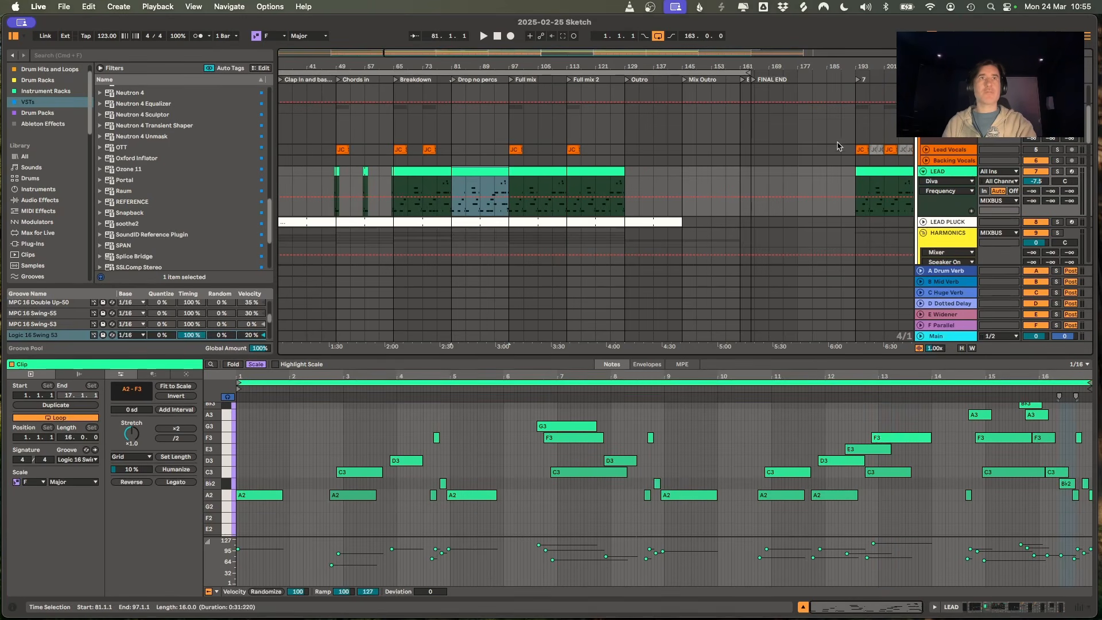
{"action": "left_click", "coordinate": [872, 171]}
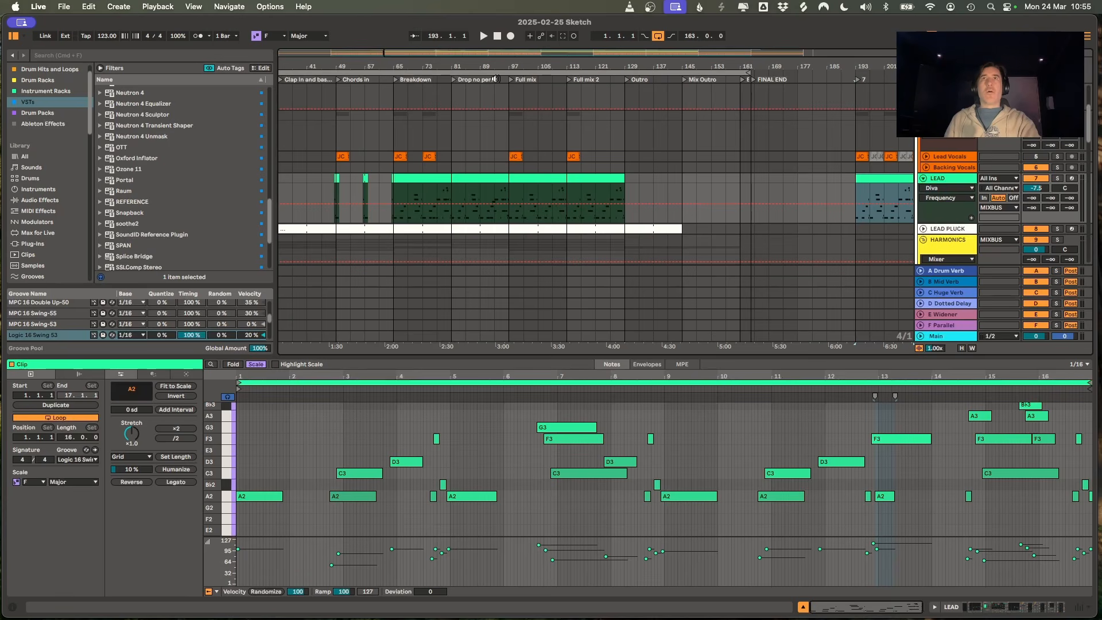
{"action": "left_click_drag", "start_coordinate": [569, 67], "coordinate": [609, 121]}
{"action": "left_click", "coordinate": [671, 179]}
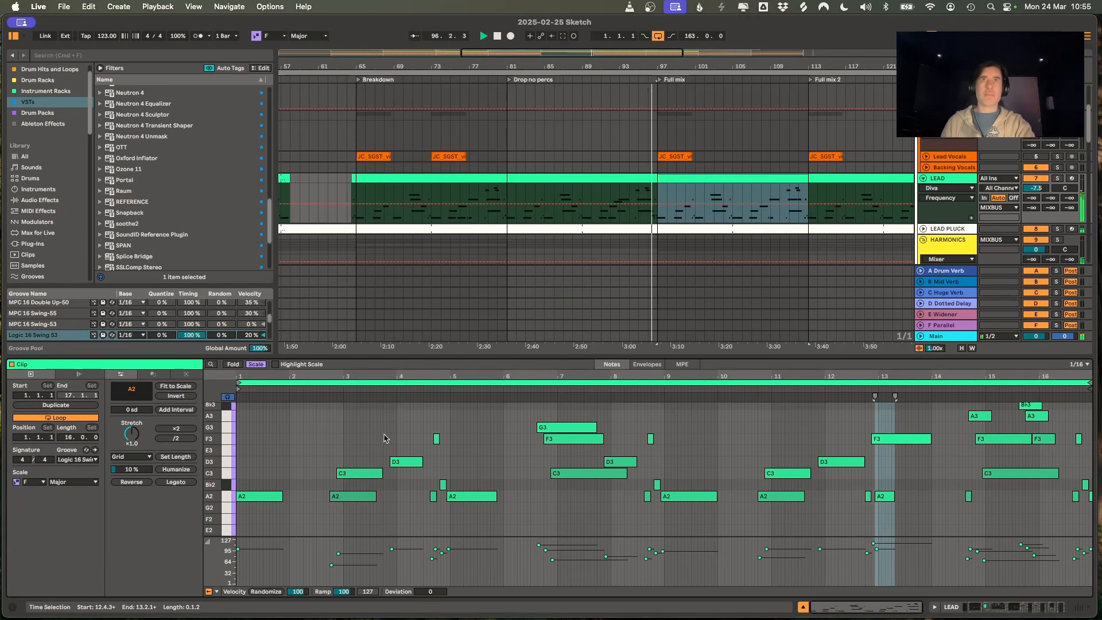
{"action": "left_click", "coordinate": [646, 174]}
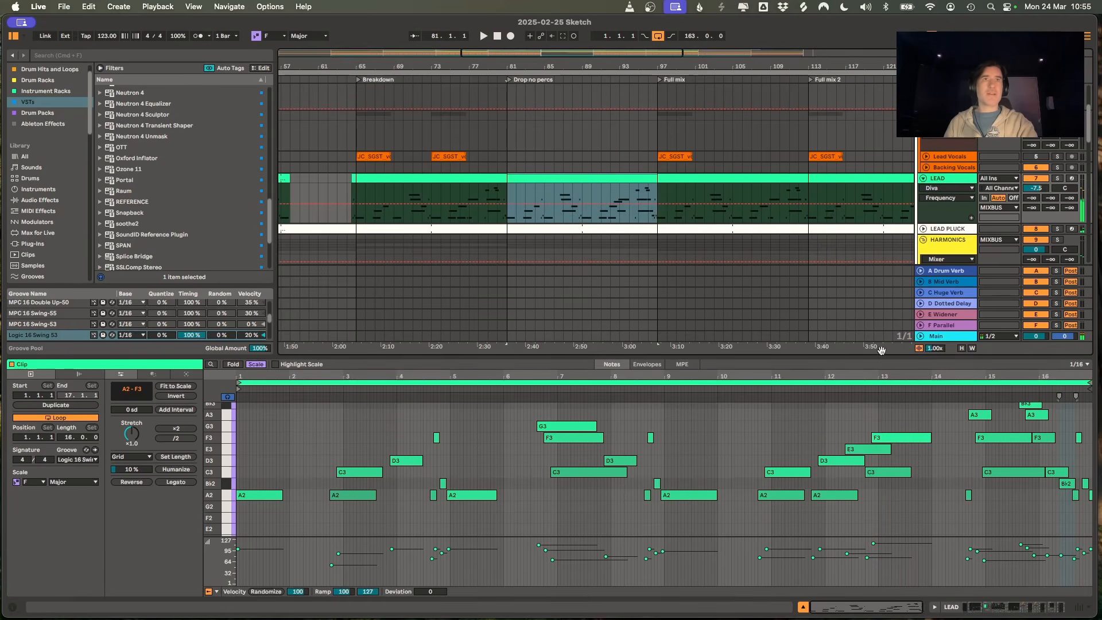
Raise the short pickup notes at 16.3.3 in Drop no percs by an octave, and transpose all Full mix LEAD notes up an octave.
{"action": "left_click_drag", "start_coordinate": [1067, 506], "coordinate": [1080, 484]}
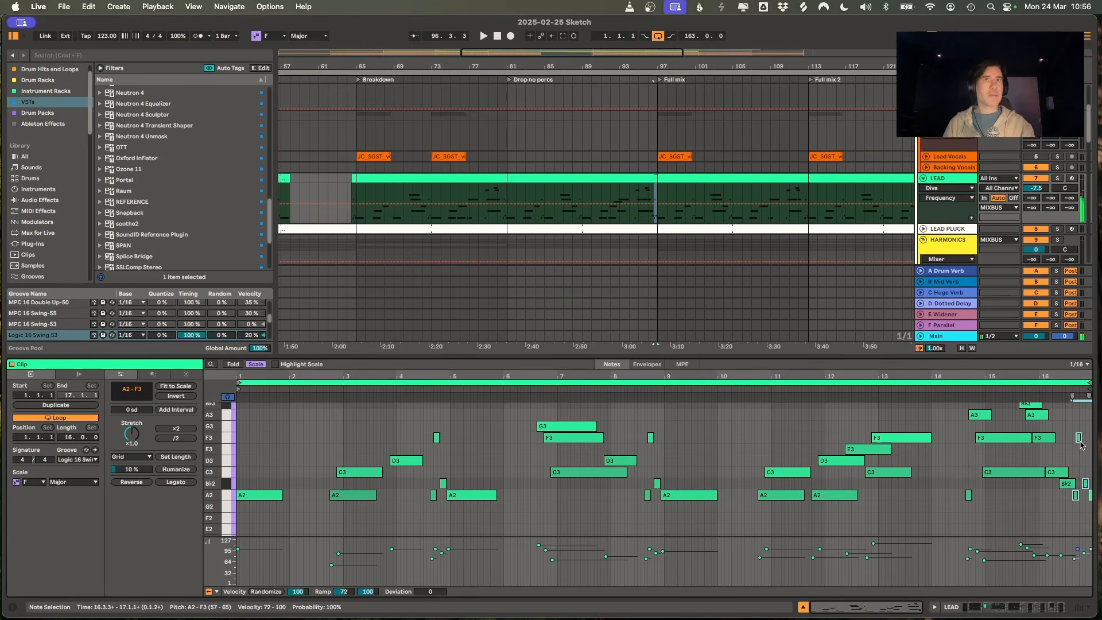
{"action": "key", "text": "shift+Up"}
{"action": "left_click", "coordinate": [652, 75]}
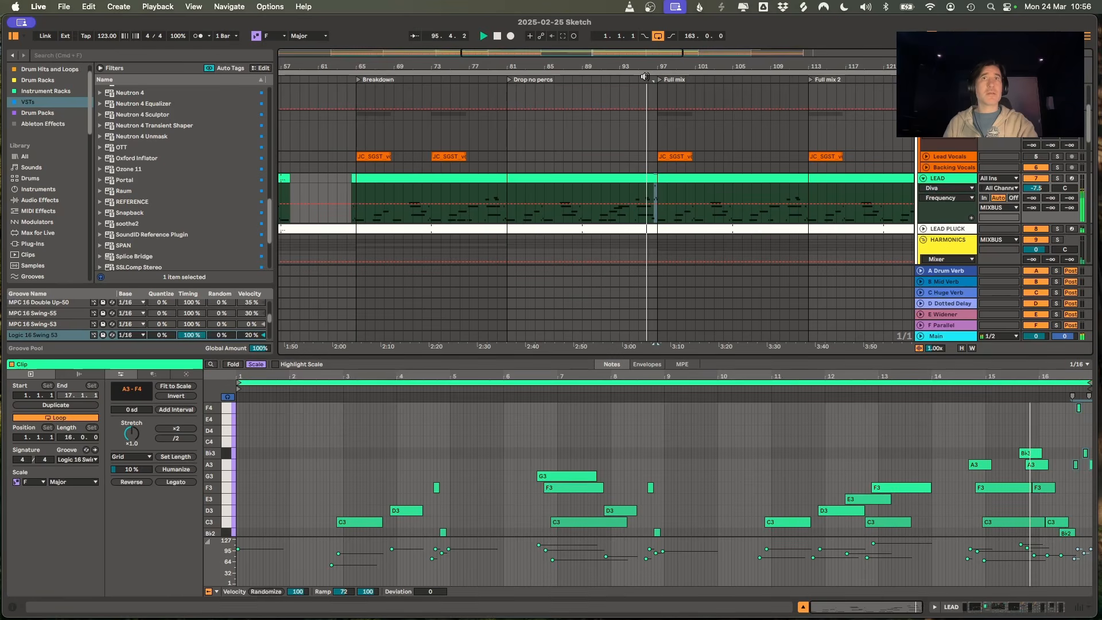
{"action": "key", "text": "super+z"}
{"action": "key", "text": "super+shift+z"}
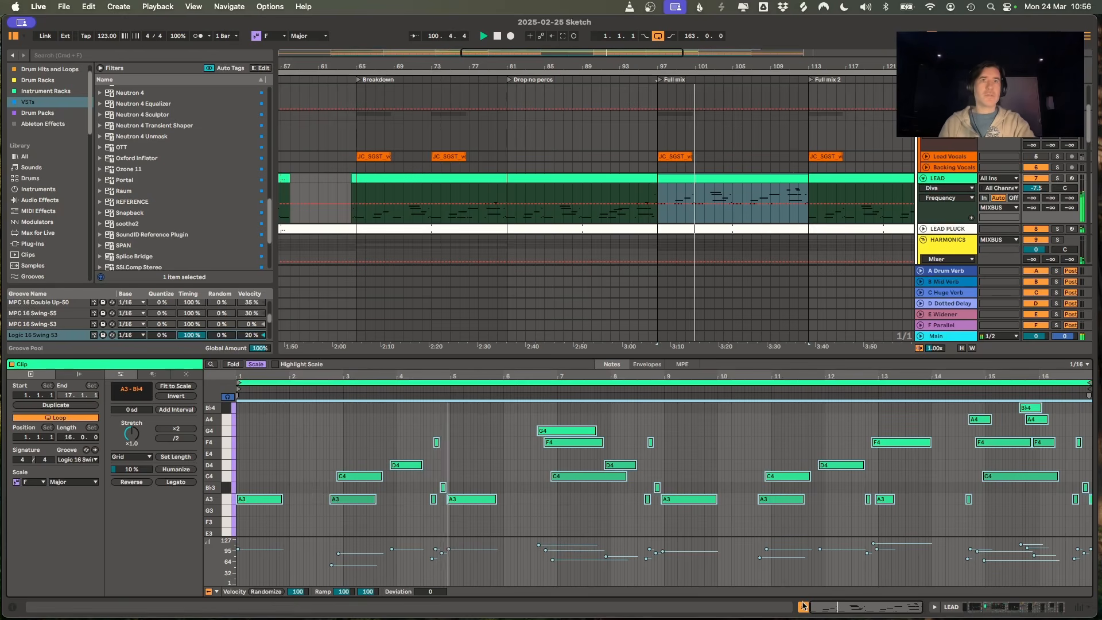
{"action": "key", "text": "super+alt+l"}
{"action": "right_click", "coordinate": [951, 179]}
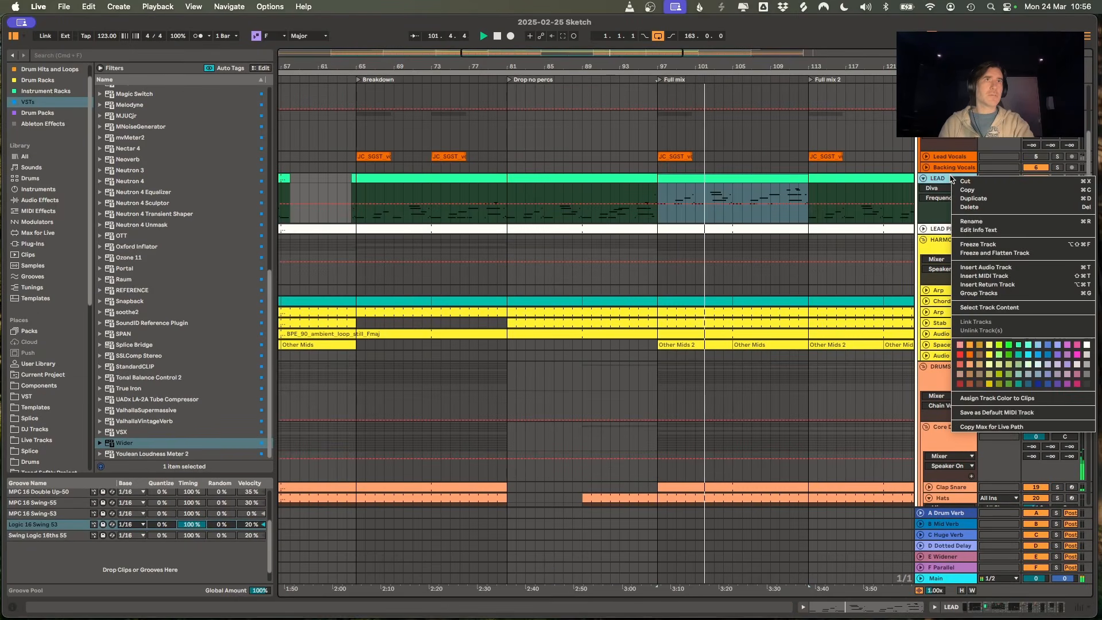
{"action": "key", "text": "Escape"}
{"action": "double_click", "coordinate": [720, 179]}
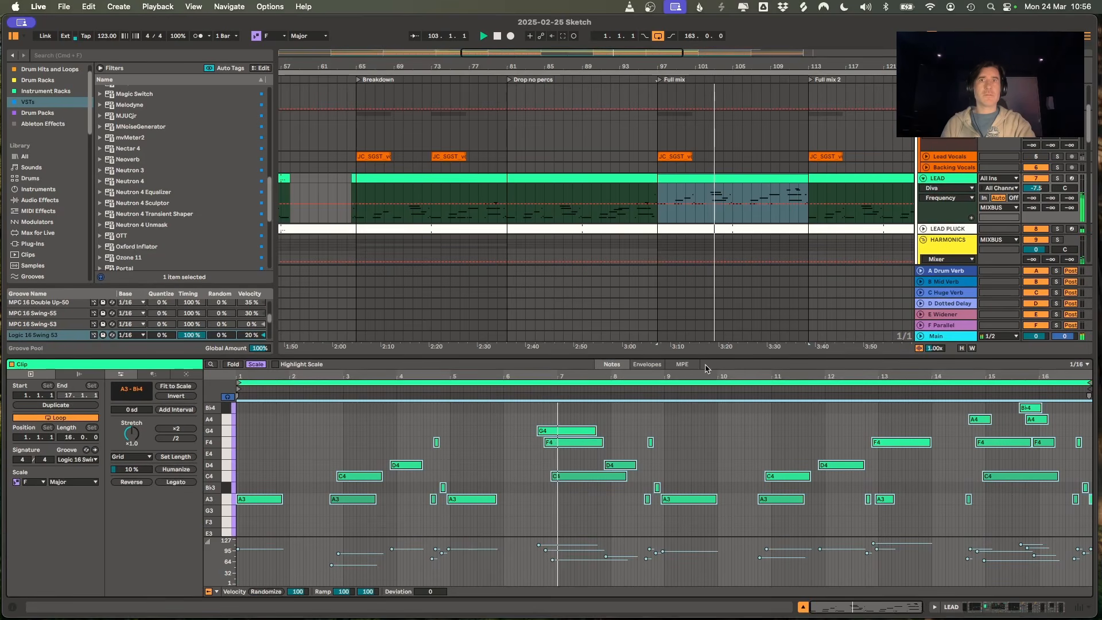
Replay the transition from the end of Drop no percs into the raised Full mix melody.
{"action": "key", "text": "space"}
{"action": "key", "text": "space"}
{"action": "key", "text": "space"}
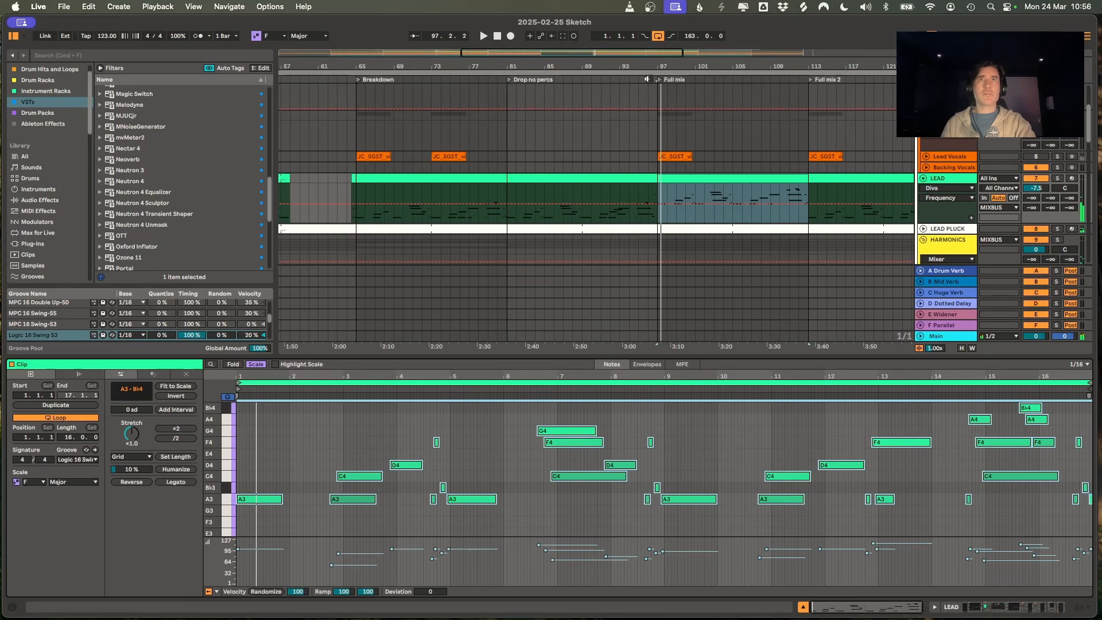
{"action": "key", "text": "space"}
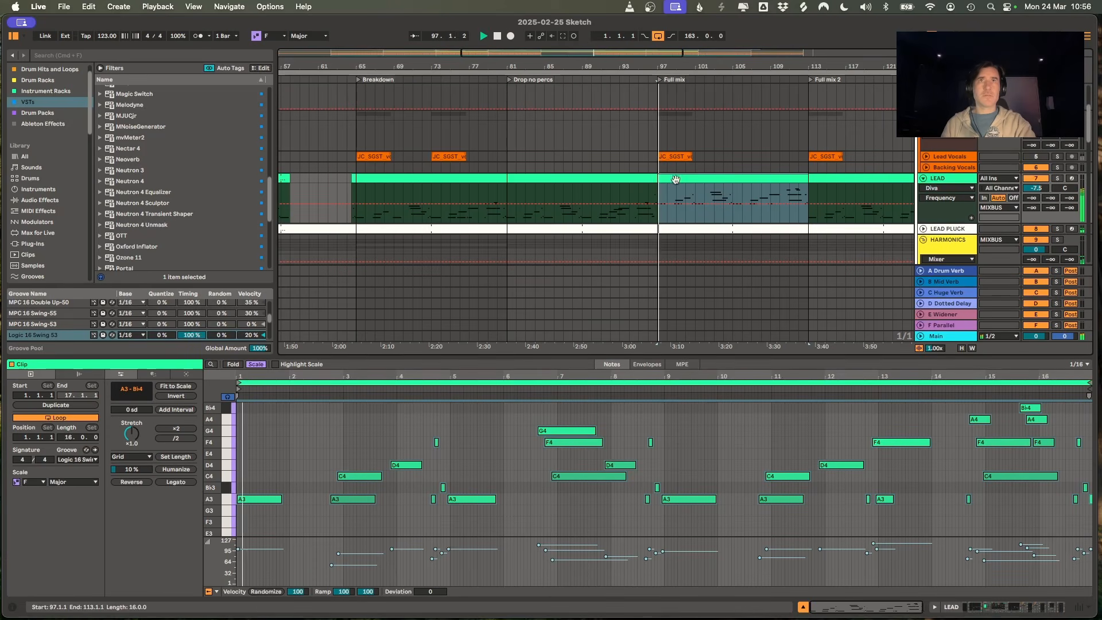
Try lowering every Full mix LEAD note after the opening A3 by an octave and listen to the transition.
{"action": "left_click", "coordinate": [332, 423]}
{"action": "key", "text": "super+a"}
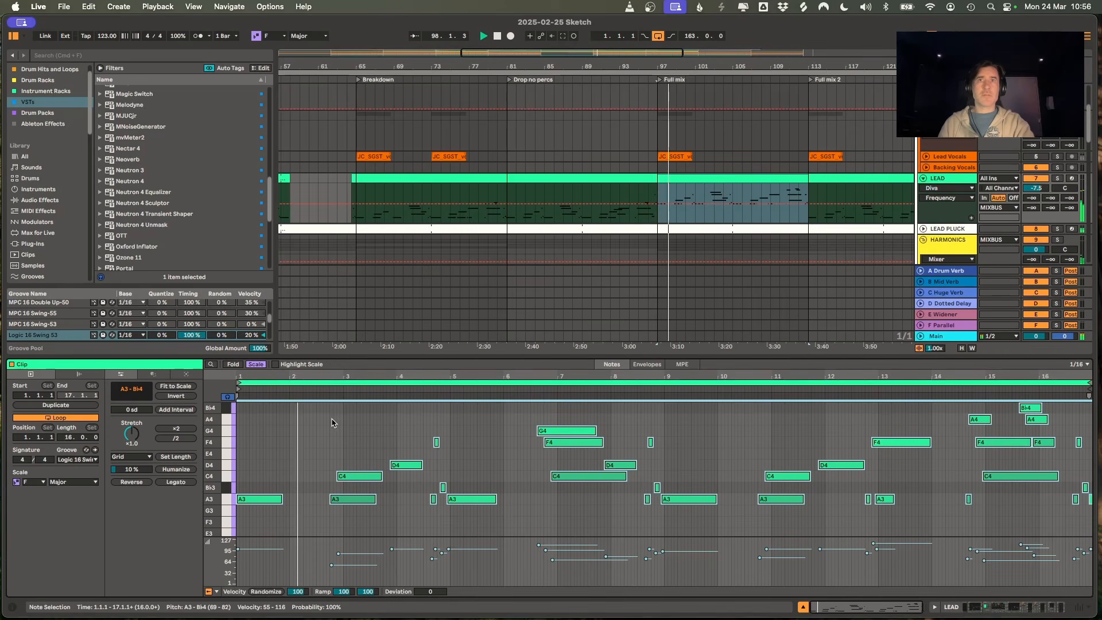
{"action": "key", "text": "space"}
{"action": "left_click_drag", "start_coordinate": [332, 421], "coordinate": [309, 321]}
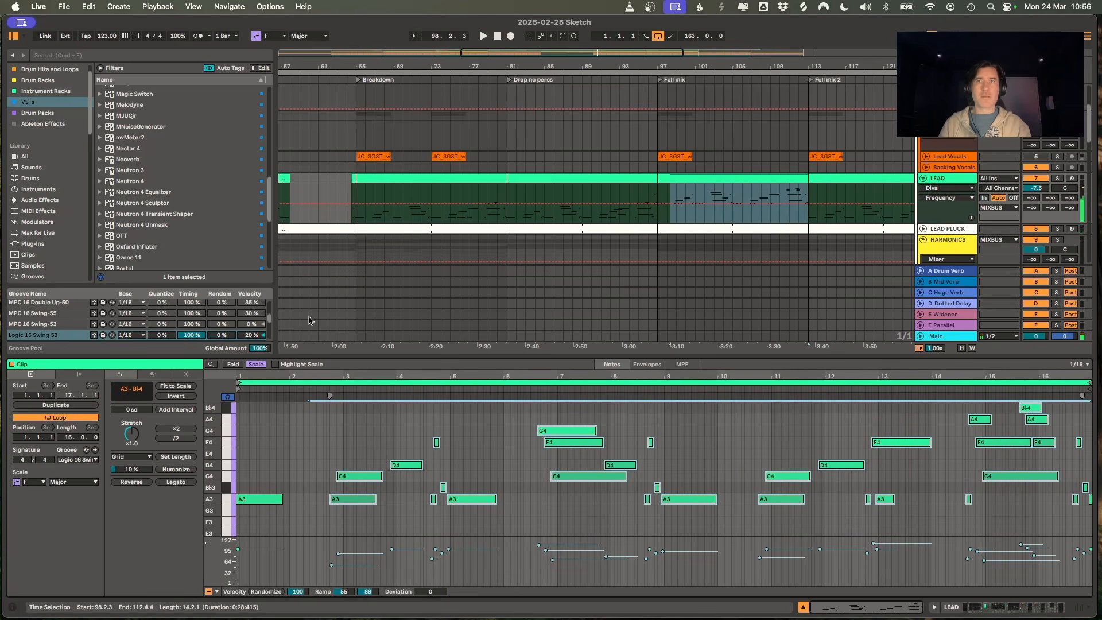
{"action": "key", "text": "shift+Down"}
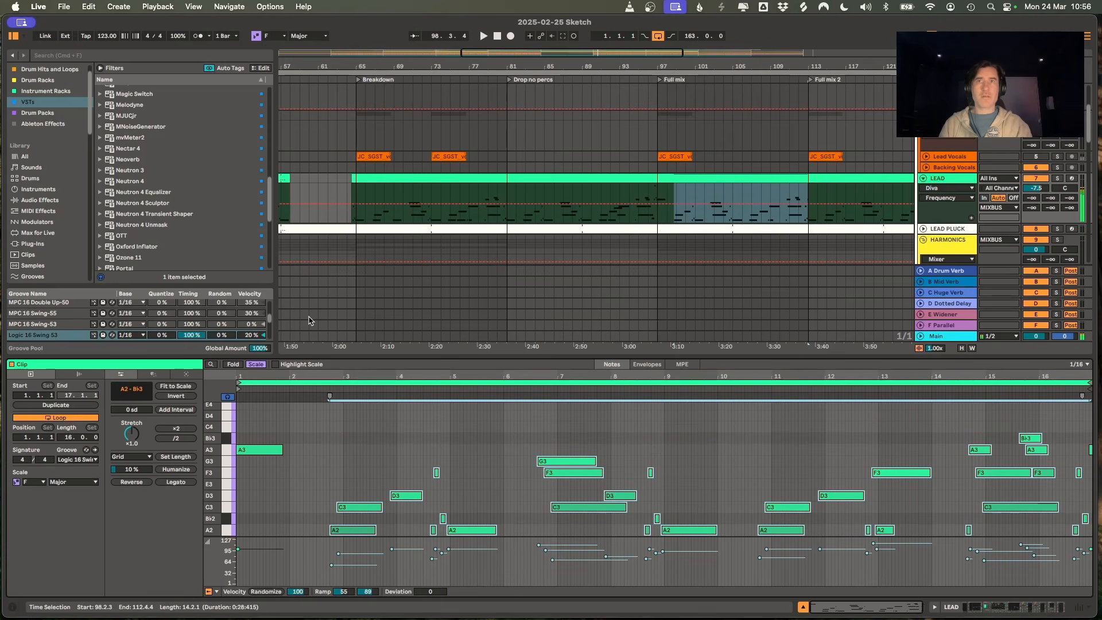
{"action": "left_click", "coordinate": [646, 81]}
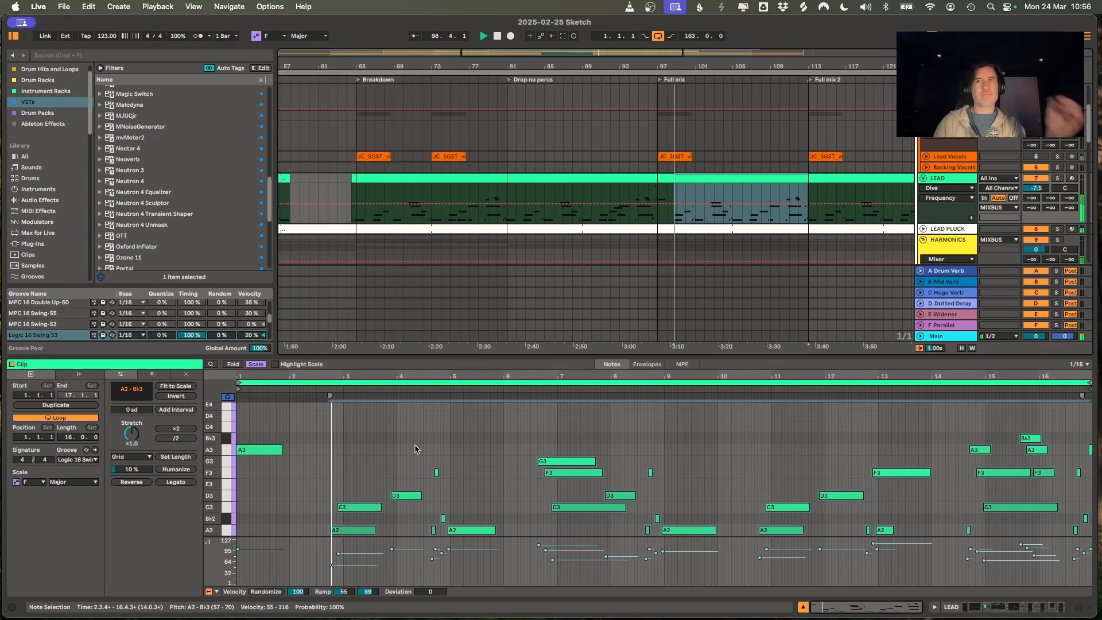
Raise the Full mix LEAD notes after the opening A3 back up an octave while listening to the section.
{"action": "key", "text": "shift+Up"}
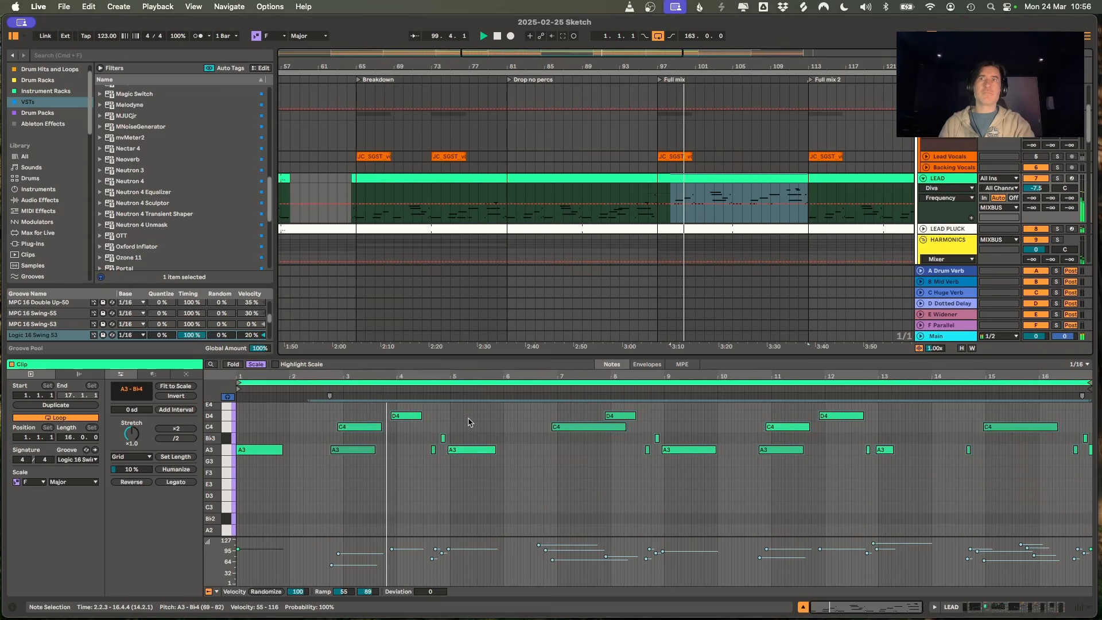
{"action": "scroll", "coordinate": [402, 447], "scroll_direction": "up", "scroll_amount": 3}
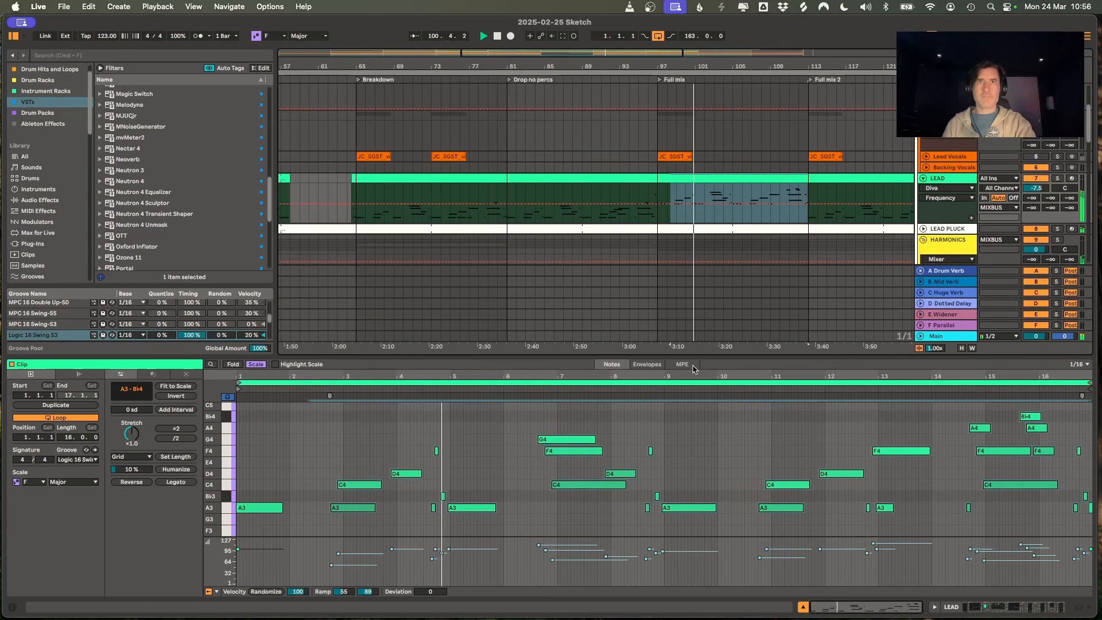
{"action": "key", "text": "minus"}
{"action": "key", "text": "minus"}
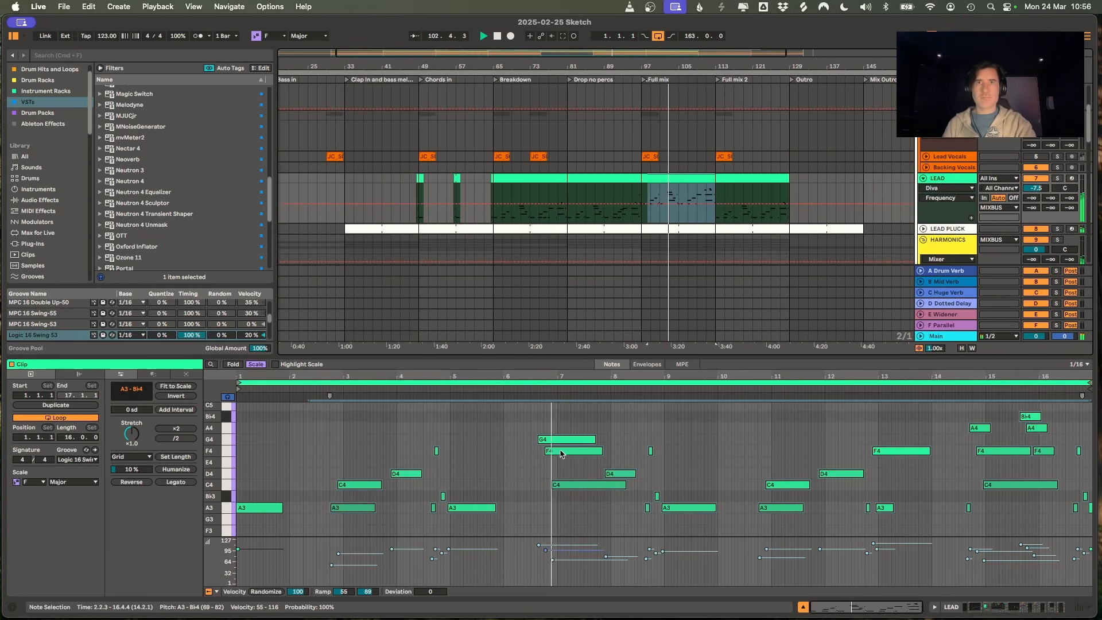
{"action": "left_click", "coordinate": [573, 440]}
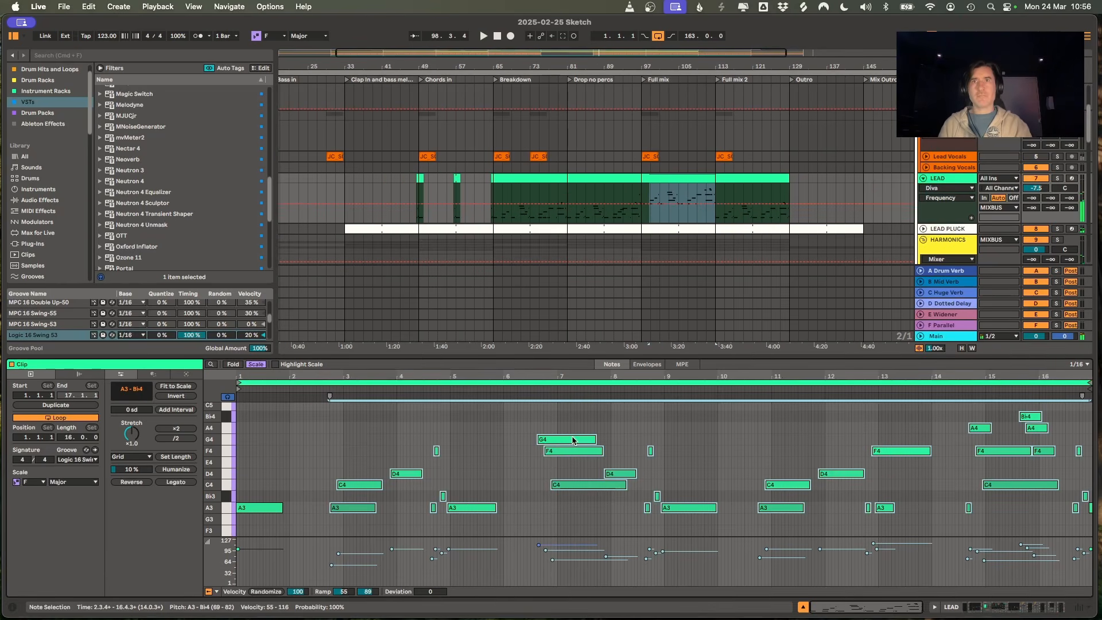
Add an A4 note starting at 6.3.1, just ahead of the G4 in Full mix, and listen from bar 4.
{"action": "left_click", "coordinate": [502, 456]}
{"action": "left_click_drag", "start_coordinate": [555, 442], "coordinate": [548, 432]}
{"action": "left_click", "coordinate": [411, 396]}
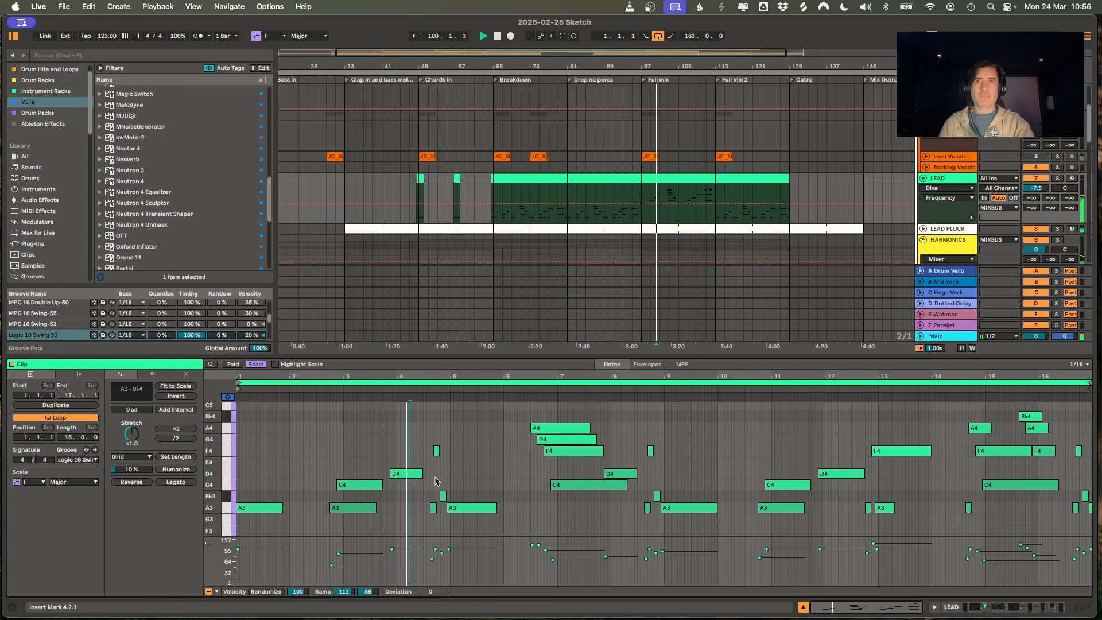
{"action": "key", "text": "space"}
Add an F4 note at about 4.1.4 above the D4 in bar 4, removing the leftover F4 at 4.1.1, and listen.
{"action": "left_click", "coordinate": [445, 456]}
{"action": "left_click", "coordinate": [431, 453]}
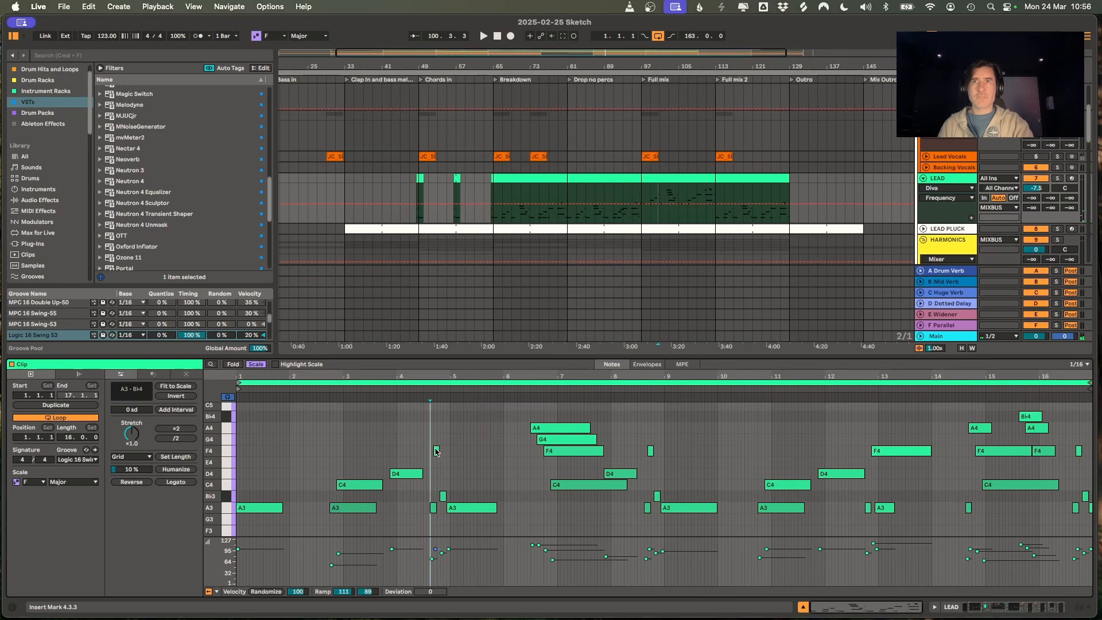
{"action": "left_click", "coordinate": [437, 451]}
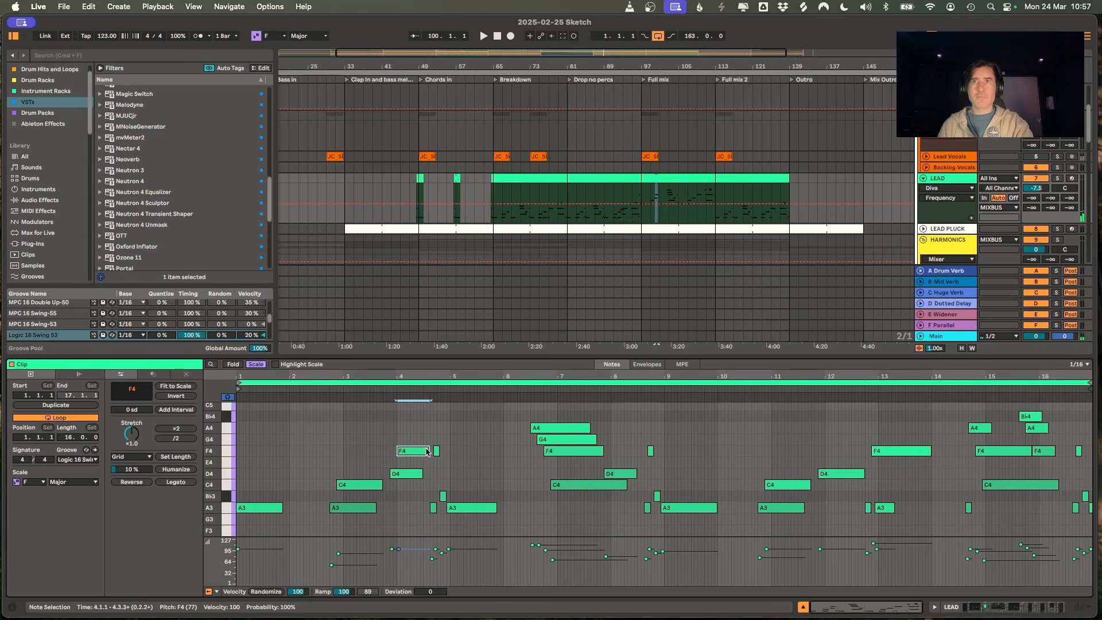
{"action": "left_click_drag", "start_coordinate": [428, 452], "coordinate": [409, 454]}
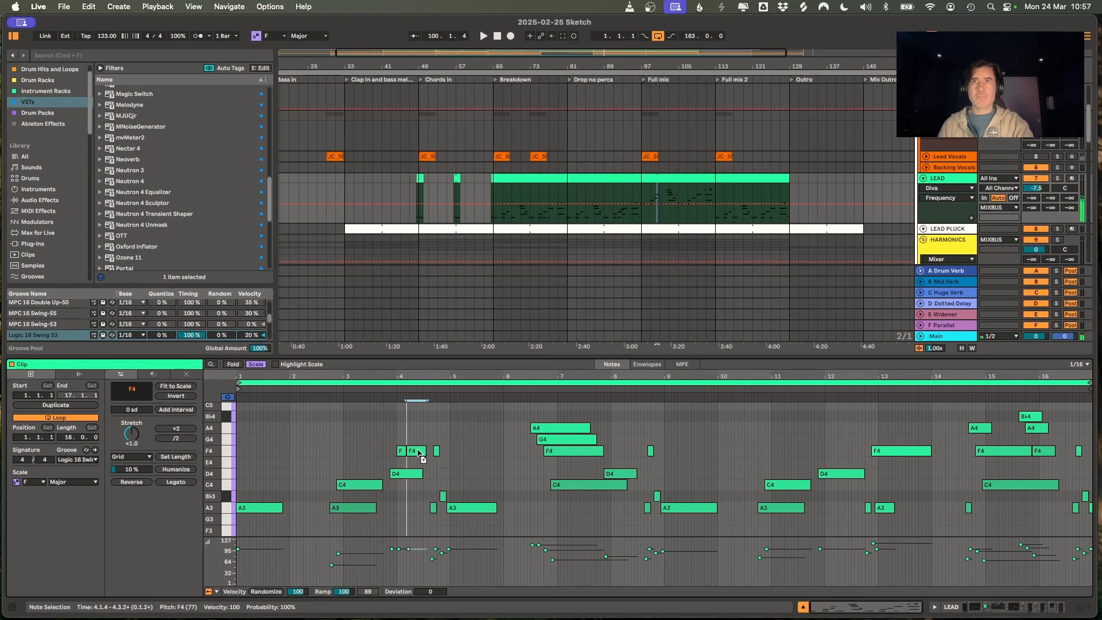
{"action": "double_click", "coordinate": [398, 452]}
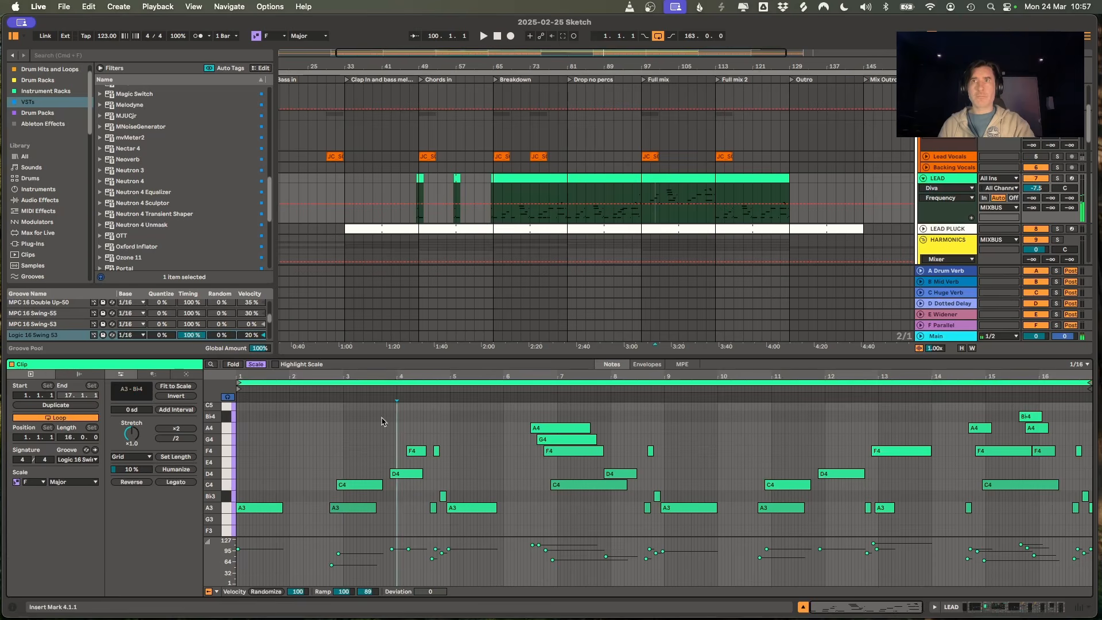
{"action": "left_click", "coordinate": [318, 389]}
Move the new bar 4 F4 to start at 4.2.2 and delete the short F4 that follows it.
{"action": "scroll", "coordinate": [407, 458], "scroll_direction": "up", "scroll_amount": 3}
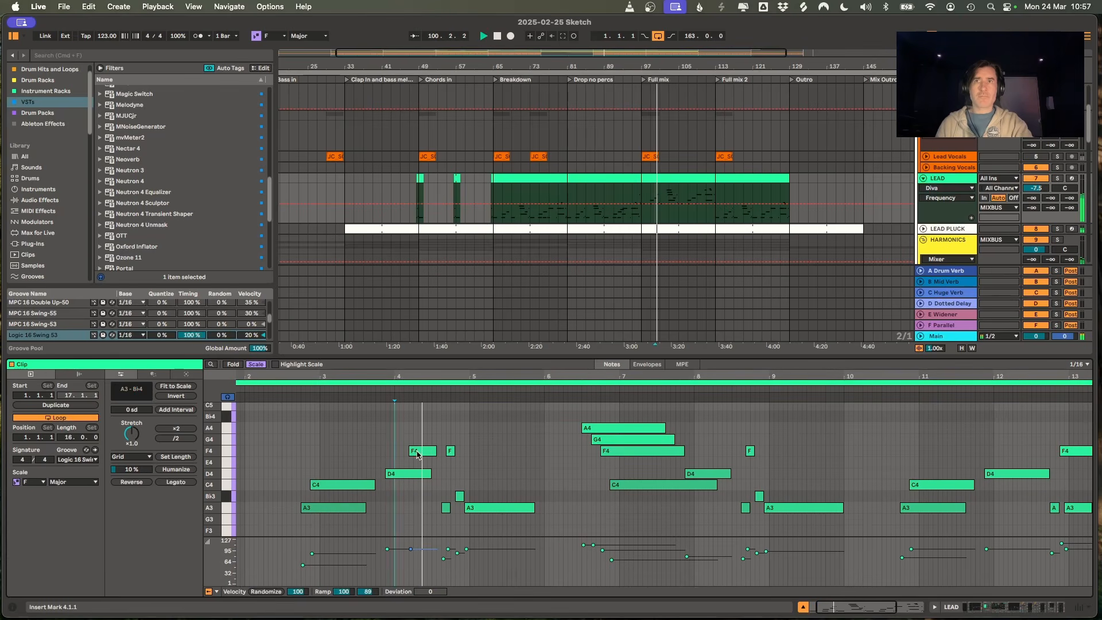
{"action": "left_click_drag", "start_coordinate": [417, 453], "coordinate": [421, 454]}
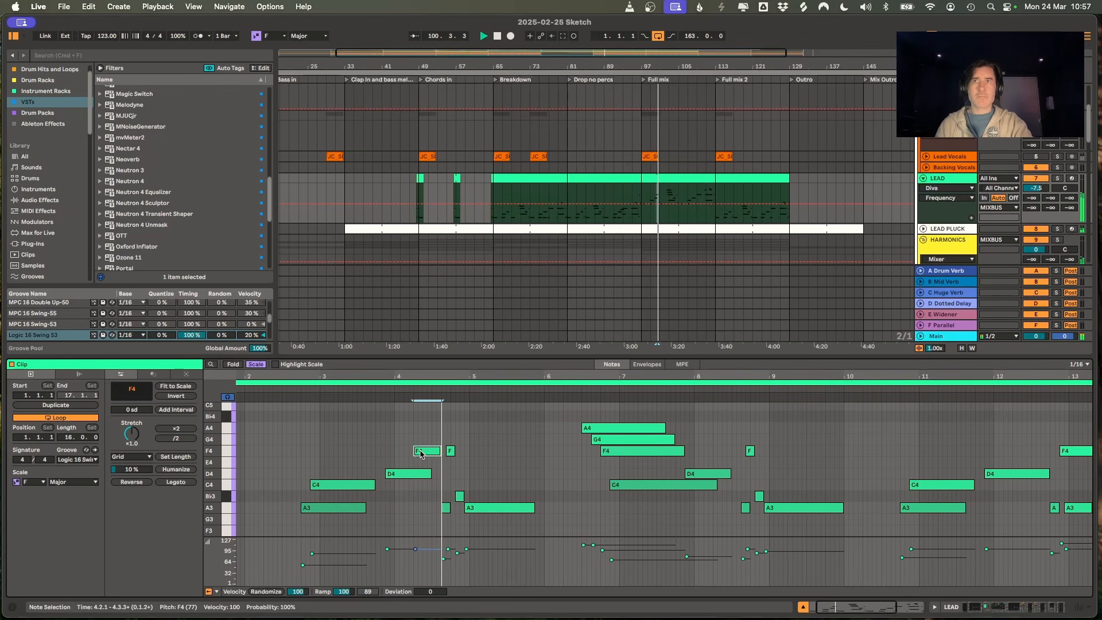
{"action": "double_click", "coordinate": [451, 453]}
{"action": "left_click_drag", "start_coordinate": [434, 452], "coordinate": [443, 452]}
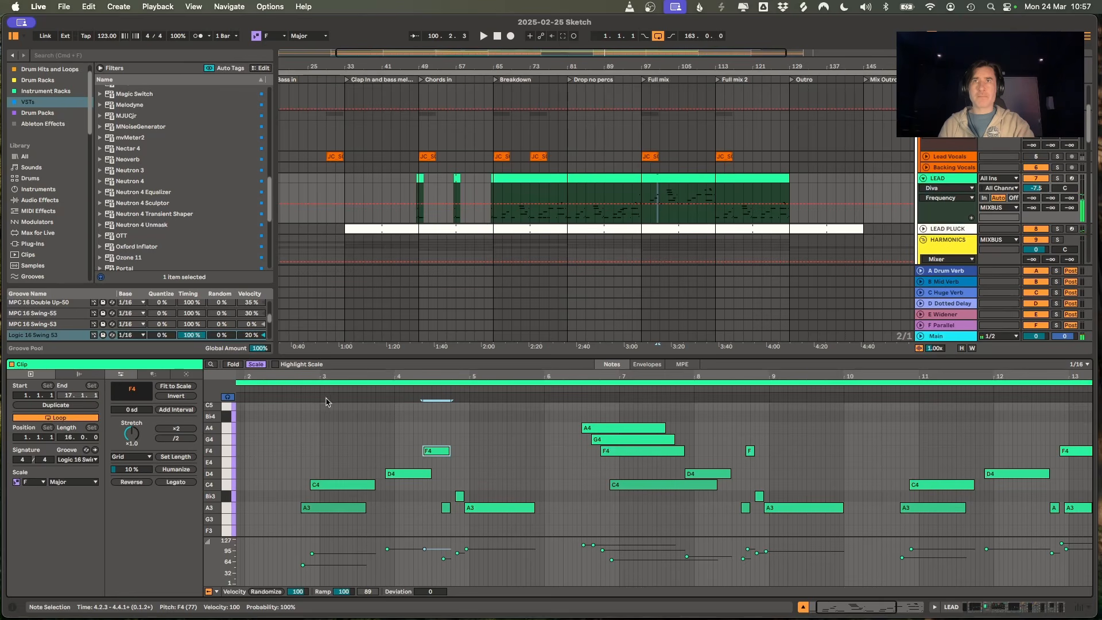
{"action": "left_click", "coordinate": [273, 391]}
Lengthen the bar 4 F4 to end at 4.4.2, shift the short Bb3 earlier to 4.3.4, and listen.
{"action": "left_click", "coordinate": [432, 457]}
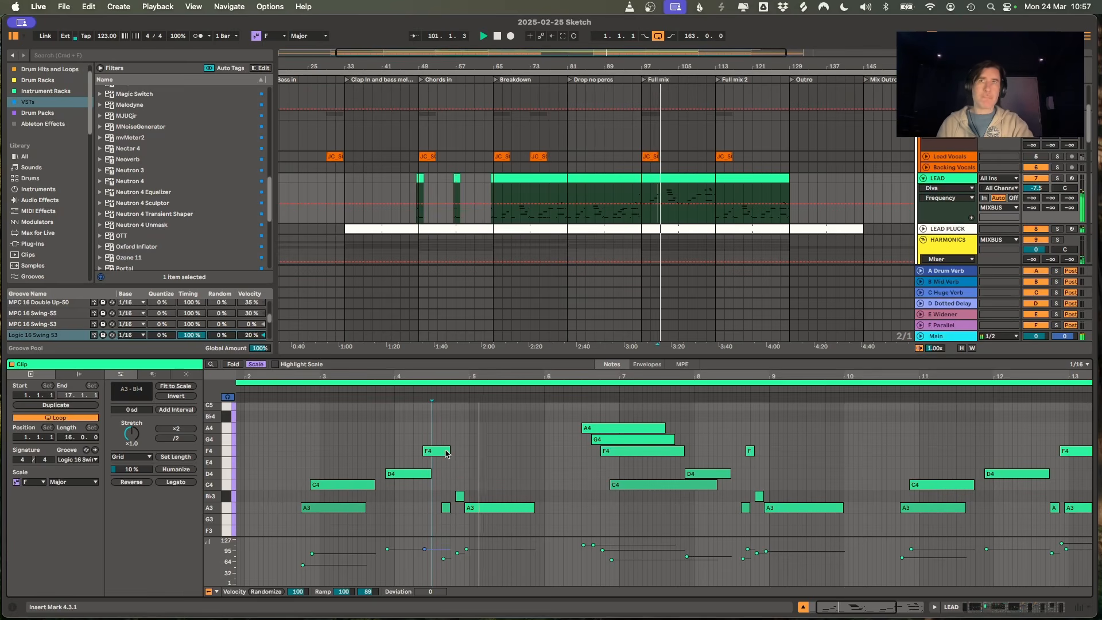
{"action": "left_click_drag", "start_coordinate": [447, 448], "coordinate": [456, 450]}
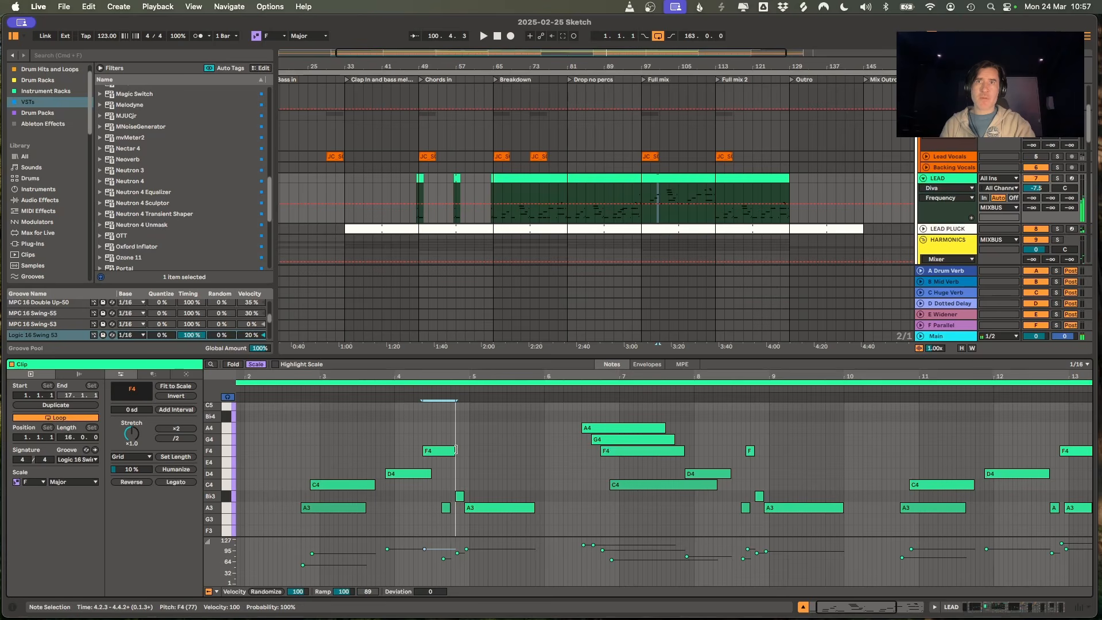
{"action": "left_click_drag", "start_coordinate": [460, 496], "coordinate": [454, 497]}
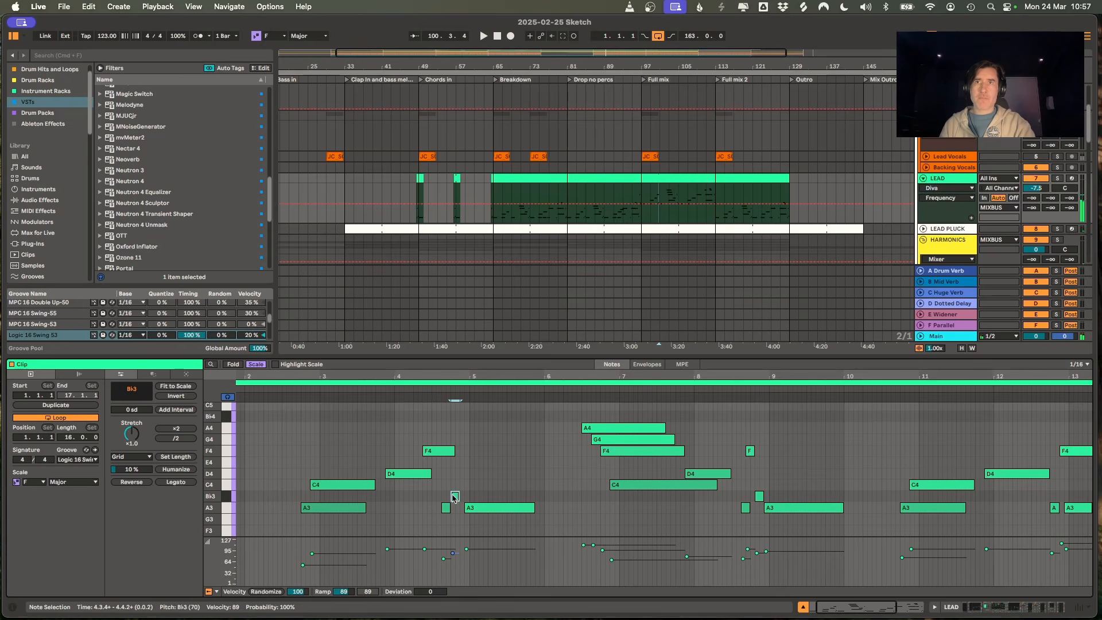
{"action": "left_click", "coordinate": [292, 397]}
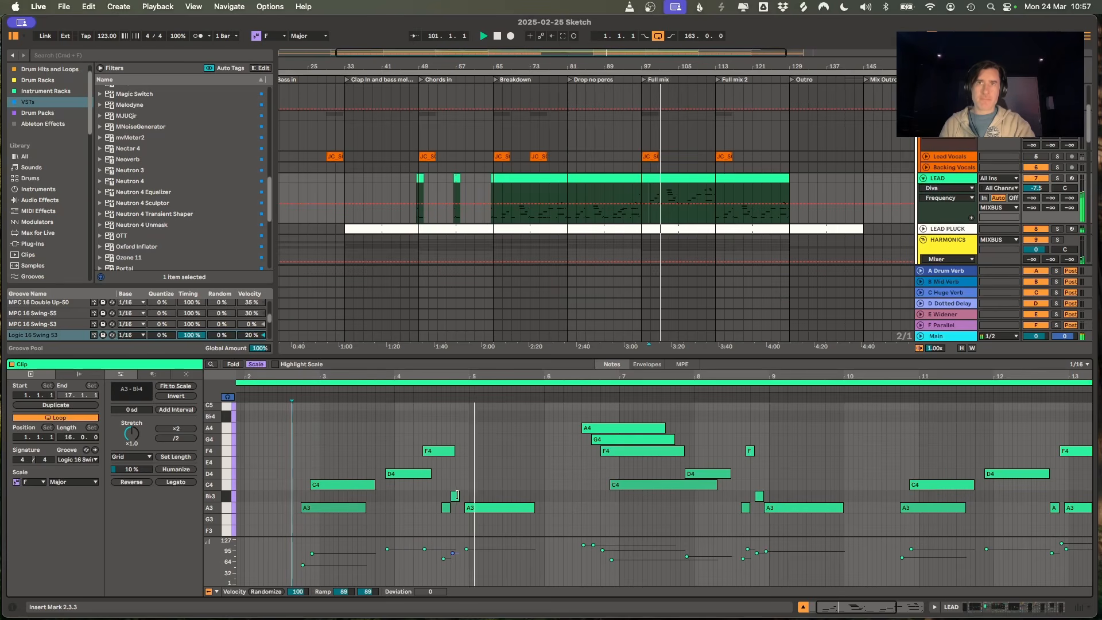
{"action": "key", "text": "space"}
Lengthen the Bb3 at 4.3.4 into bar 5 and shift the long A3 after it slightly earlier to 4.4.3.
{"action": "left_click_drag", "start_coordinate": [459, 496], "coordinate": [474, 509]}
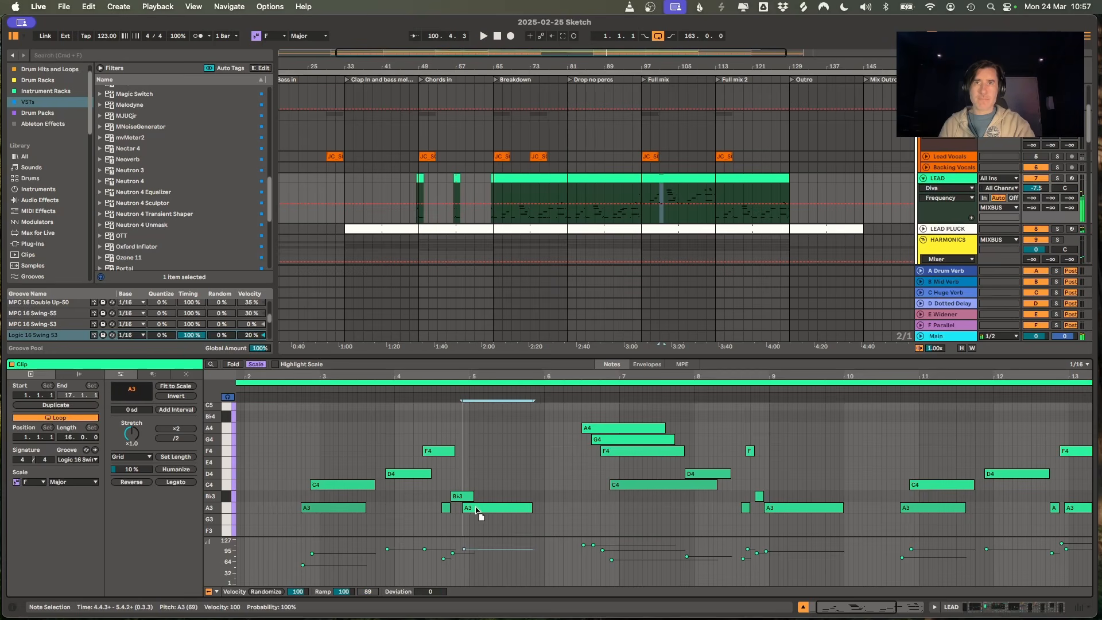
{"action": "key", "text": "space"}
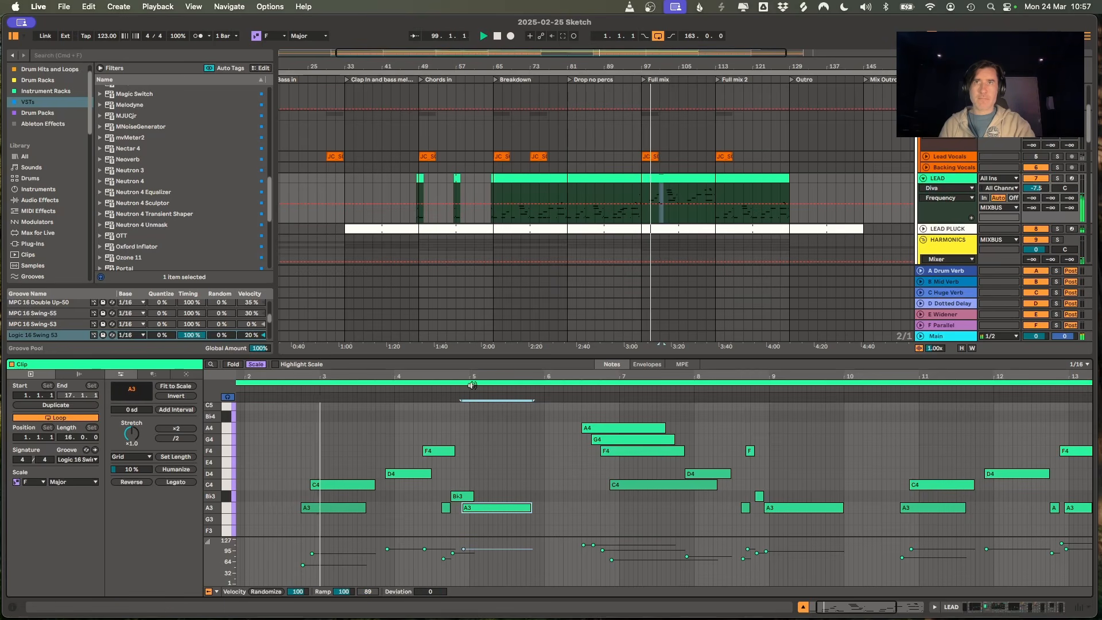
{"action": "left_click_drag", "start_coordinate": [473, 373], "coordinate": [473, 378]}
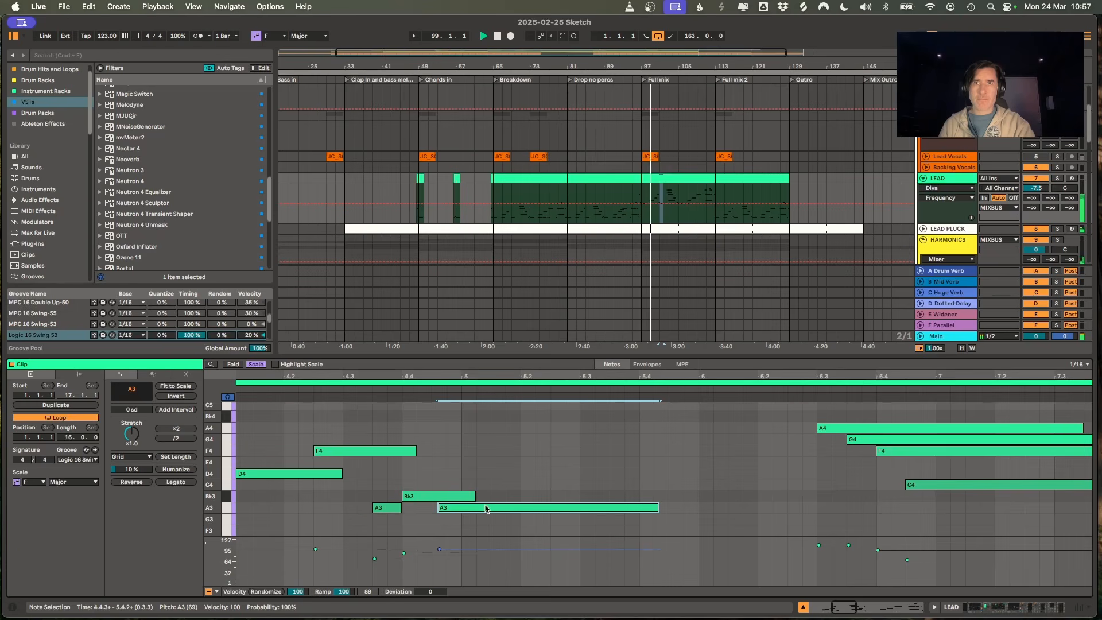
{"action": "left_click_drag", "start_coordinate": [485, 508], "coordinate": [481, 511]}
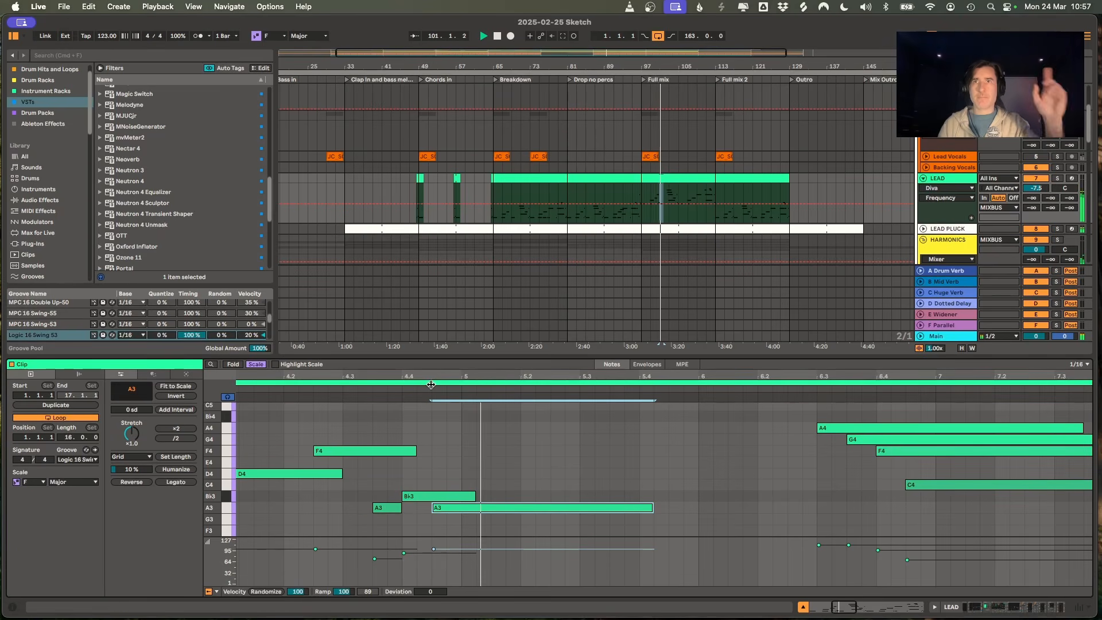
{"action": "left_click_drag", "start_coordinate": [461, 381], "coordinate": [460, 336]}
{"action": "scroll", "coordinate": [596, 485], "scroll_direction": "up", "scroll_amount": 2}
{"action": "scroll", "coordinate": [597, 487], "scroll_direction": "down", "scroll_amount": 2}
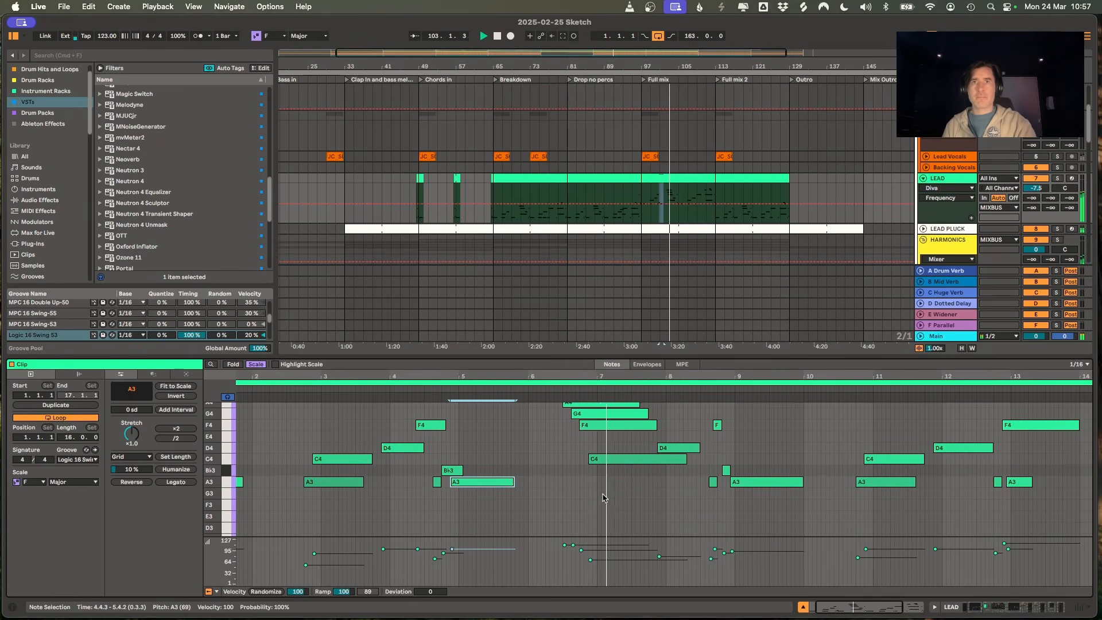
Raise the overlapping A4 and G4 in bar 6 to Bb4 and A4, then listen to the phrase.
{"action": "scroll", "coordinate": [602, 491], "scroll_direction": "up", "scroll_amount": 3}
{"action": "left_click", "coordinate": [573, 458]}
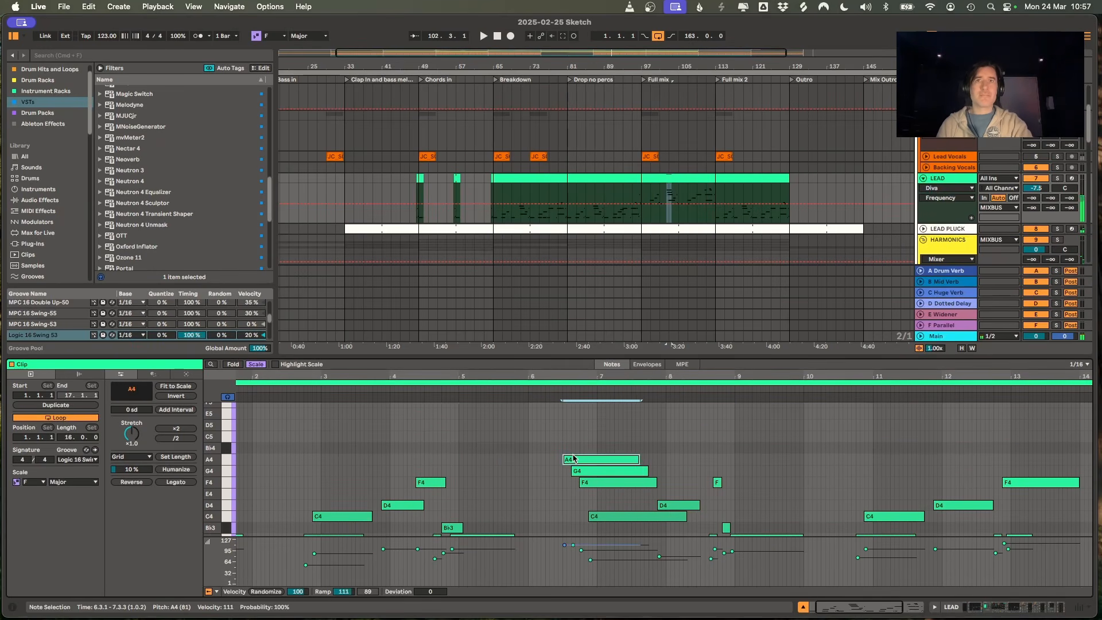
{"action": "key", "text": "Up"}
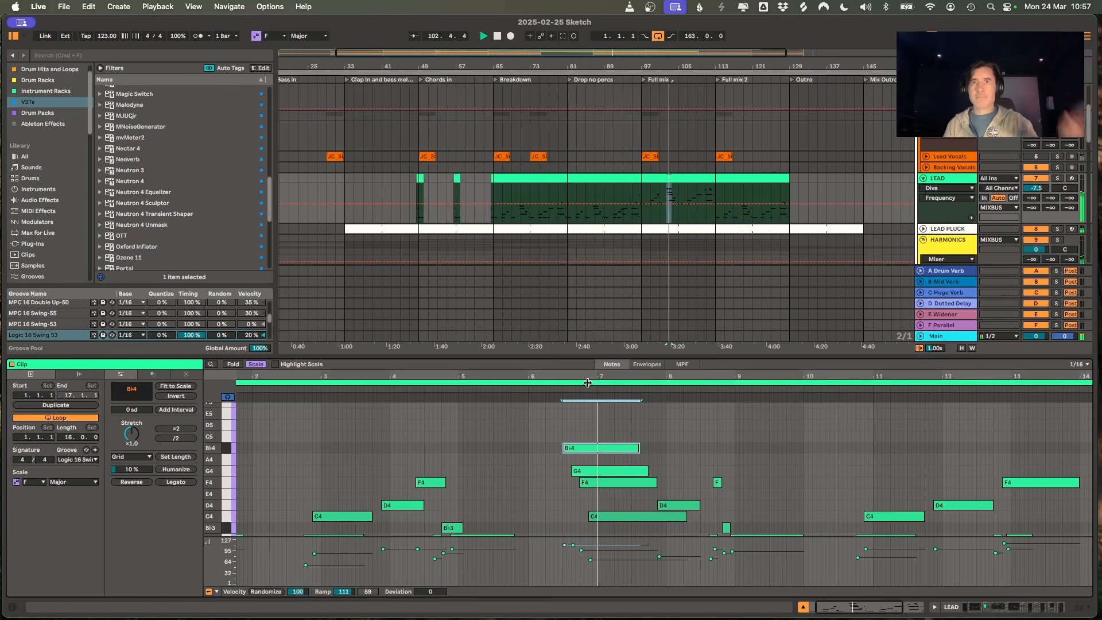
{"action": "key", "text": "space"}
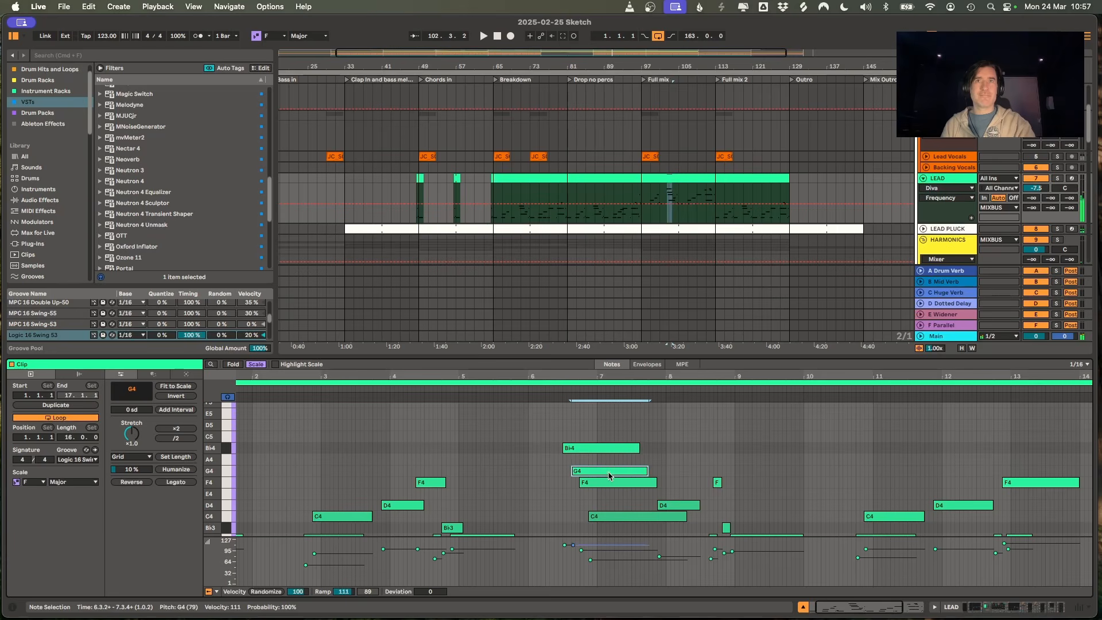
{"action": "left_click_drag", "start_coordinate": [609, 470], "coordinate": [609, 458]}
{"action": "left_click", "coordinate": [543, 396]}
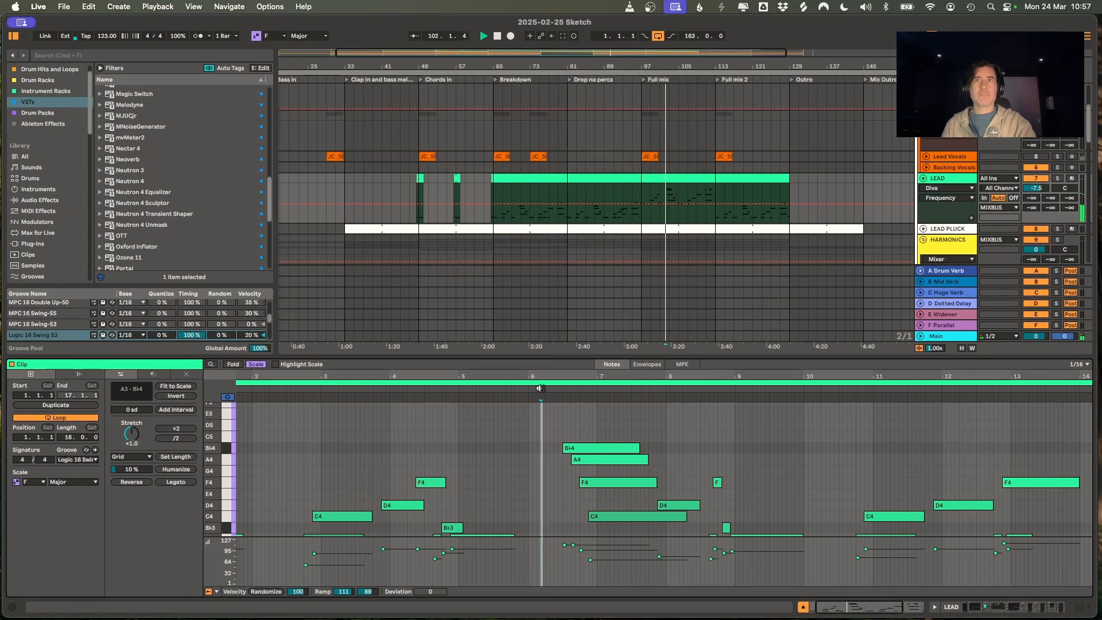
{"action": "key", "text": "space"}
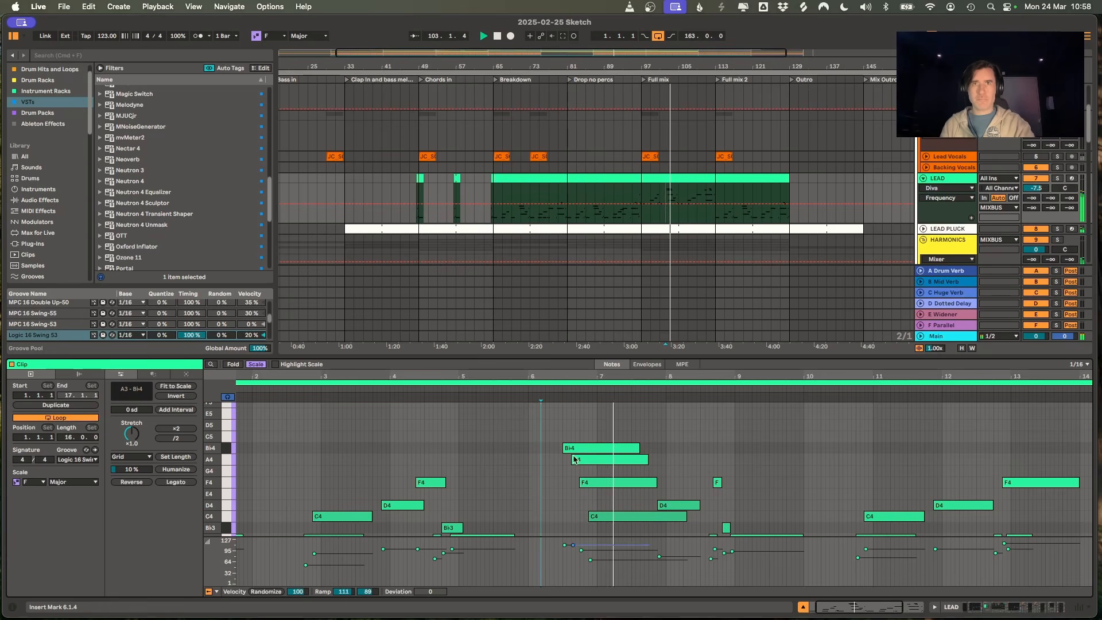
{"action": "left_click", "coordinate": [406, 383]}
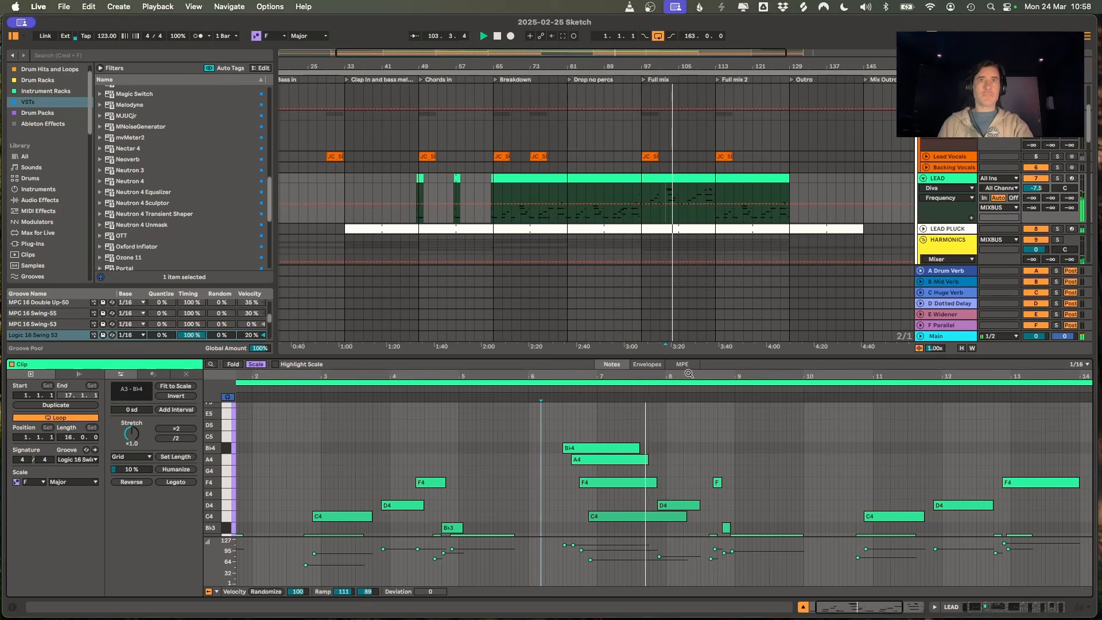
Copy the long F4 near 12.4 into a rising line, adding G4 in bar 13 and A4 near bar 14.
{"action": "left_click_drag", "start_coordinate": [689, 374], "coordinate": [689, 362]}
{"action": "scroll", "coordinate": [665, 499], "scroll_direction": "down", "scroll_amount": 3}
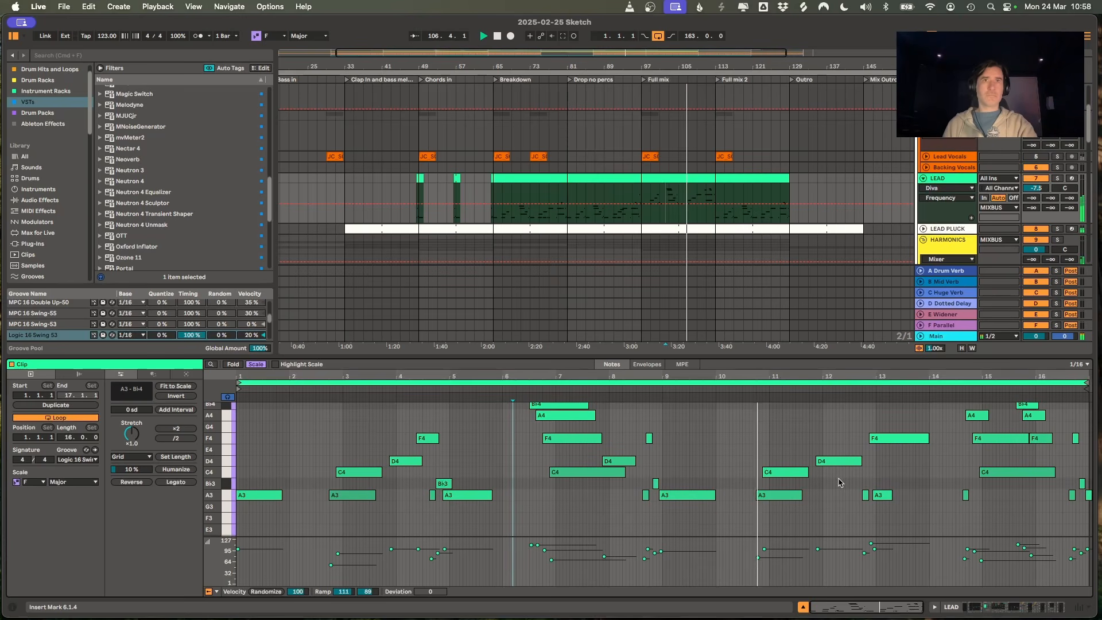
{"action": "scroll", "coordinate": [900, 491], "scroll_direction": "up", "scroll_amount": 1}
{"action": "scroll", "coordinate": [900, 492], "scroll_direction": "up", "scroll_amount": 2}
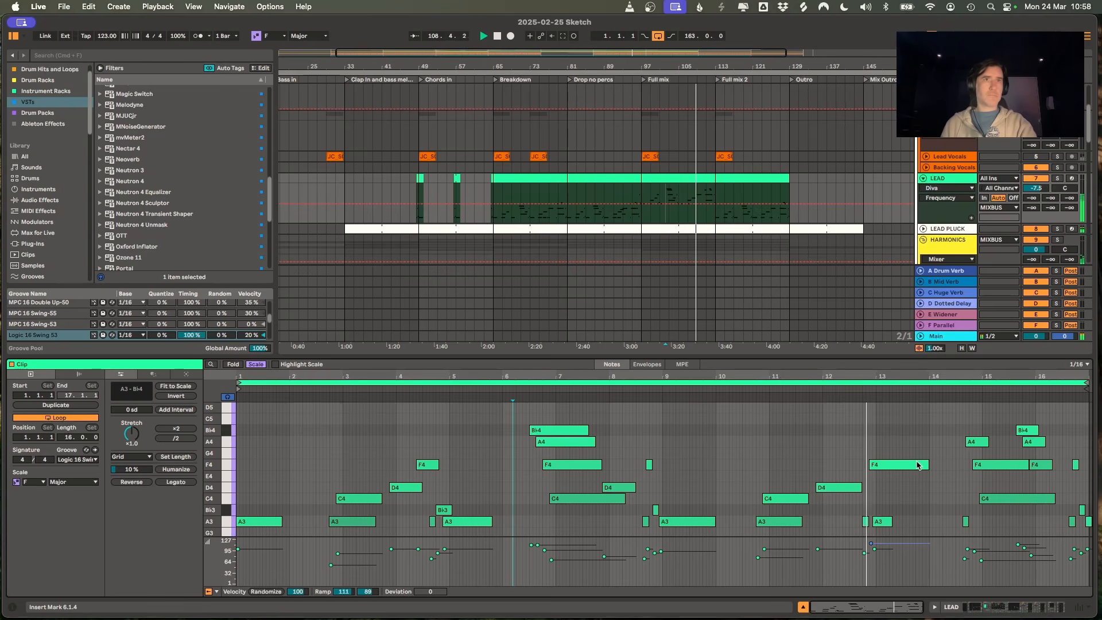
{"action": "key", "text": "space"}
{"action": "left_click_drag", "start_coordinate": [900, 465], "coordinate": [956, 441]}
{"action": "key", "text": "space"}
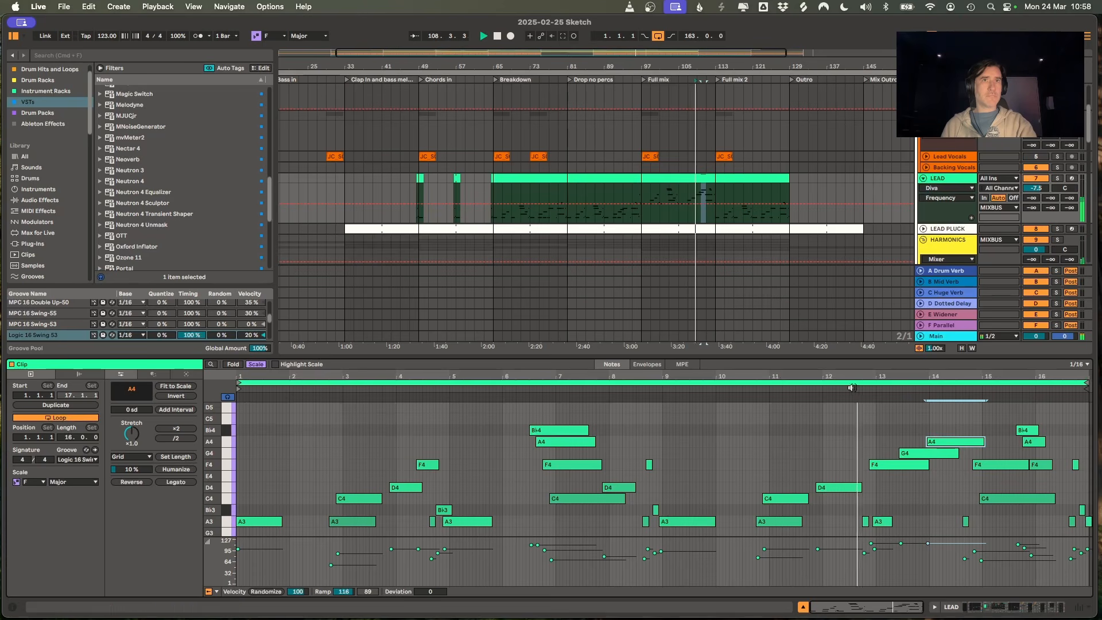
Nudge the rising line's G4 and A4 slightly earlier and add a Bb4 copy at 14.3.1 while listening.
{"action": "left_click_drag", "start_coordinate": [925, 455], "coordinate": [921, 454]}
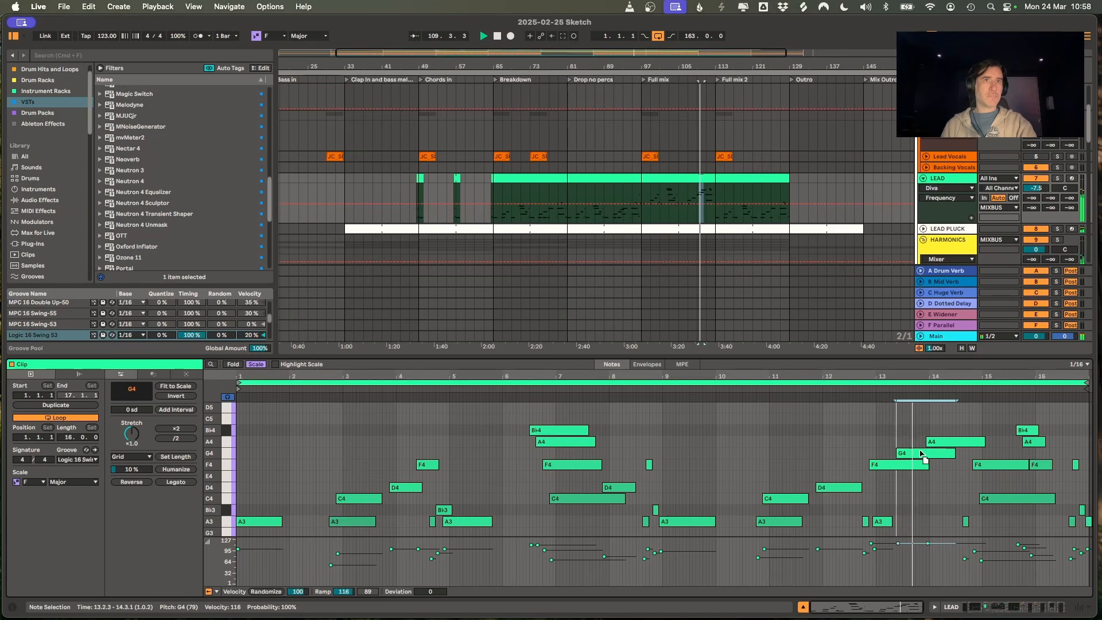
{"action": "left_click", "coordinate": [864, 432]}
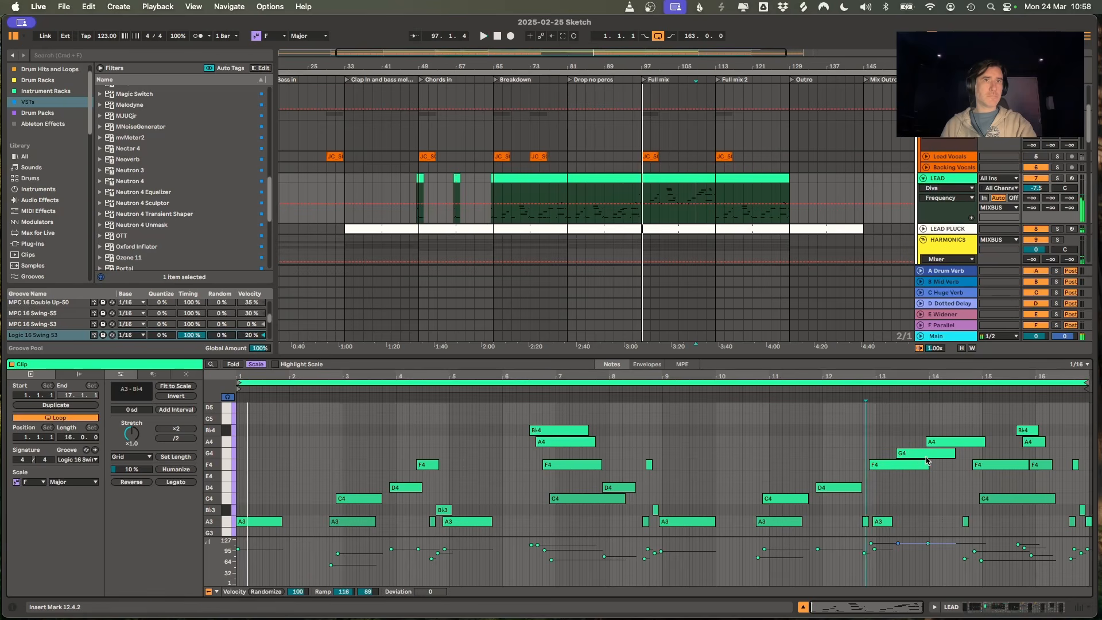
{"action": "key", "text": "space"}
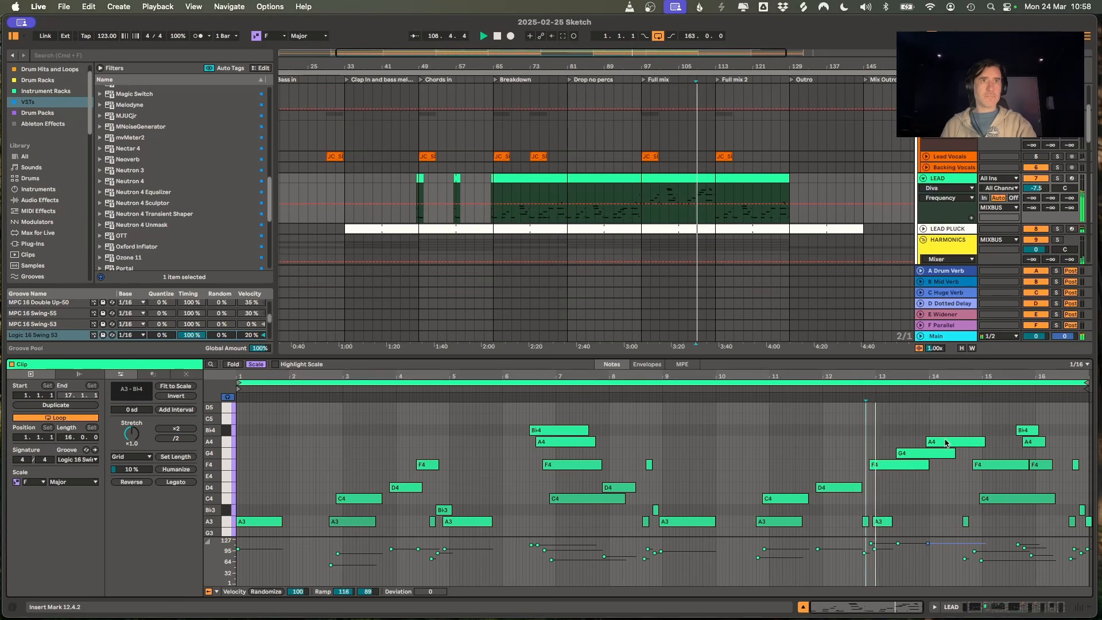
{"action": "left_click_drag", "start_coordinate": [946, 443], "coordinate": [975, 430]}
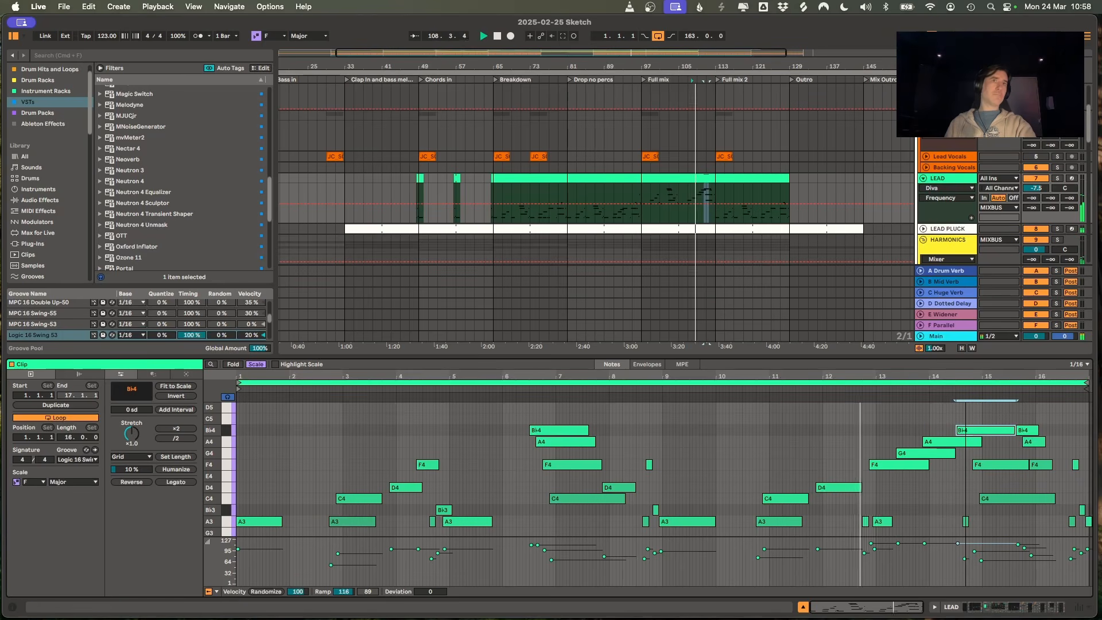
{"action": "left_click_drag", "start_coordinate": [966, 377], "coordinate": [966, 393]}
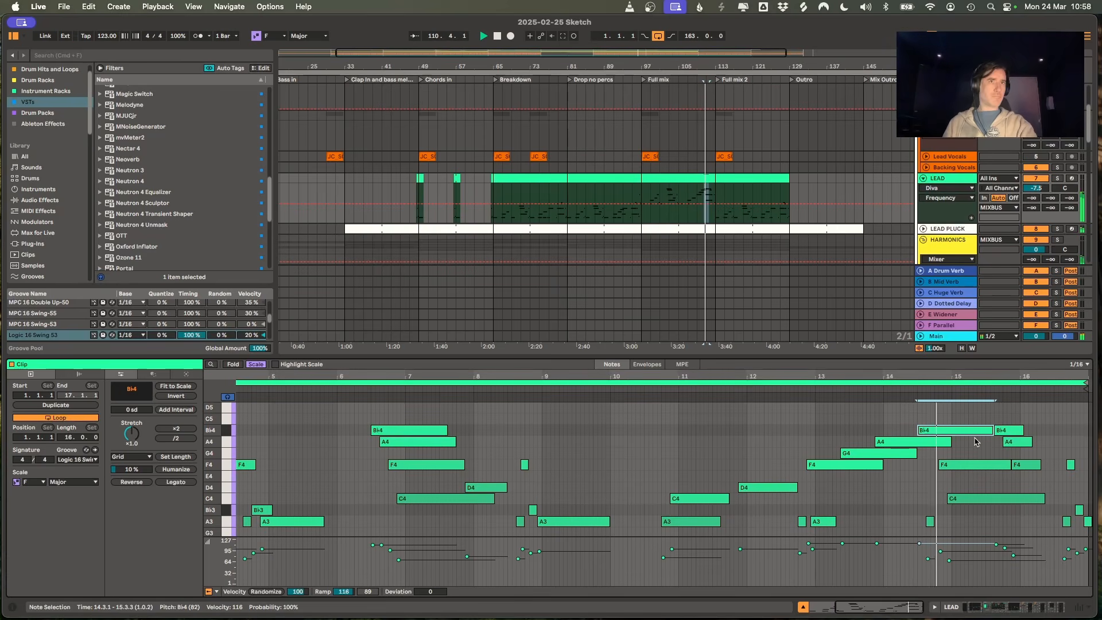
Move the long Bb4 in bar 14 to start at 14.2.3 and delete the shorter Bb4 at 15.3.3.
{"action": "key", "text": "space"}
{"action": "left_click_drag", "start_coordinate": [941, 434], "coordinate": [932, 434]}
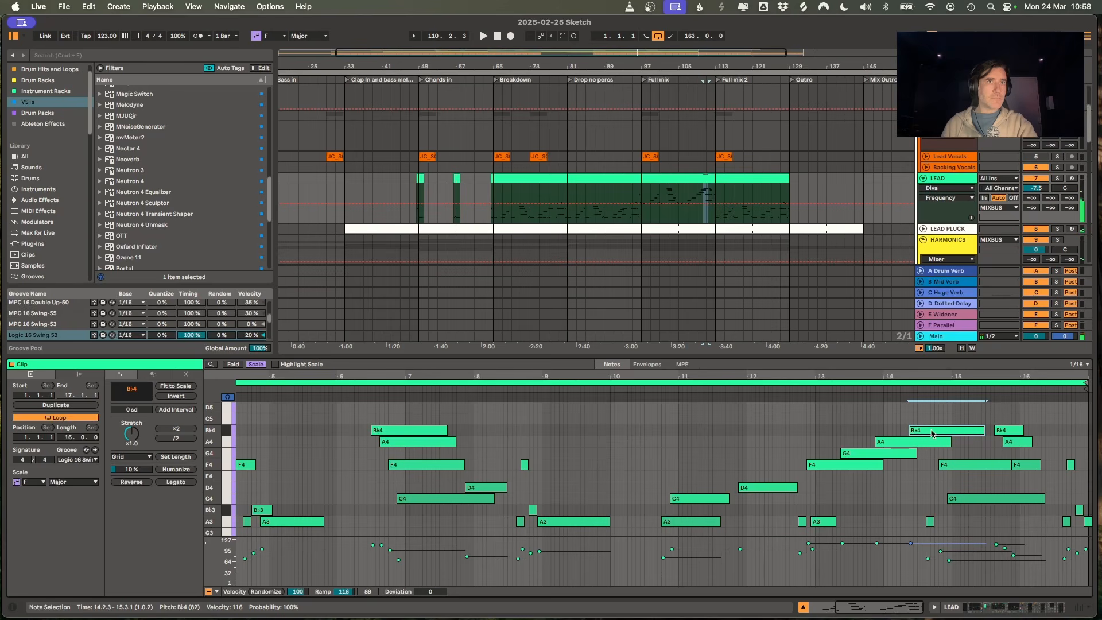
{"action": "double_click", "coordinate": [1010, 432]}
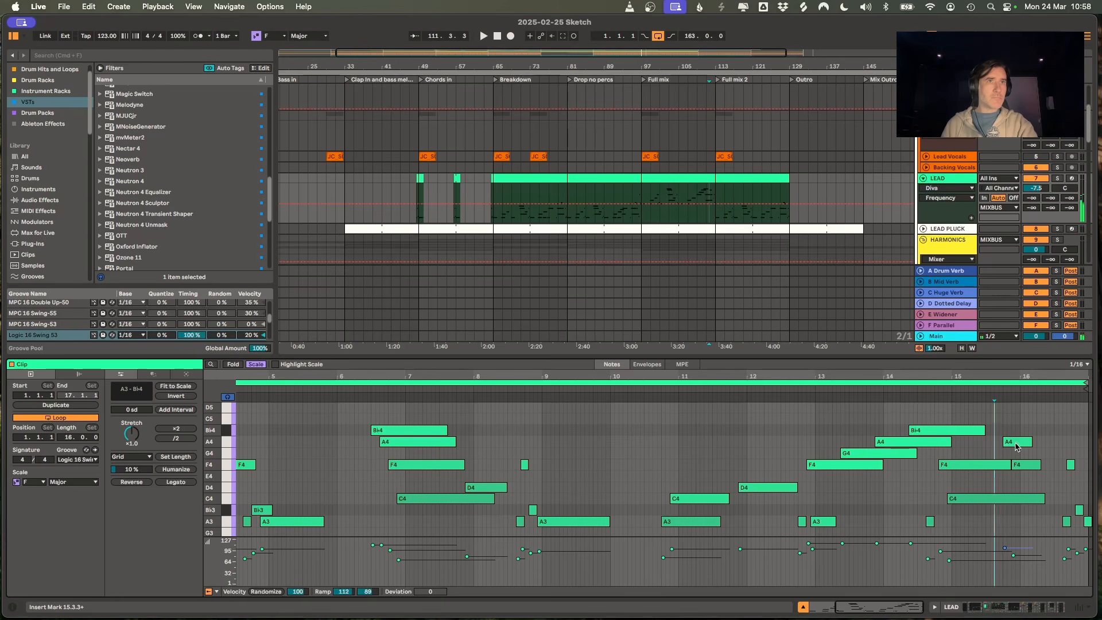
Move the short A4 from the end of bar 15 to 14.3.1, beneath the long Bb4, and listen.
{"action": "left_click_drag", "start_coordinate": [1016, 446], "coordinate": [950, 451]}
{"action": "left_click", "coordinate": [871, 391]}
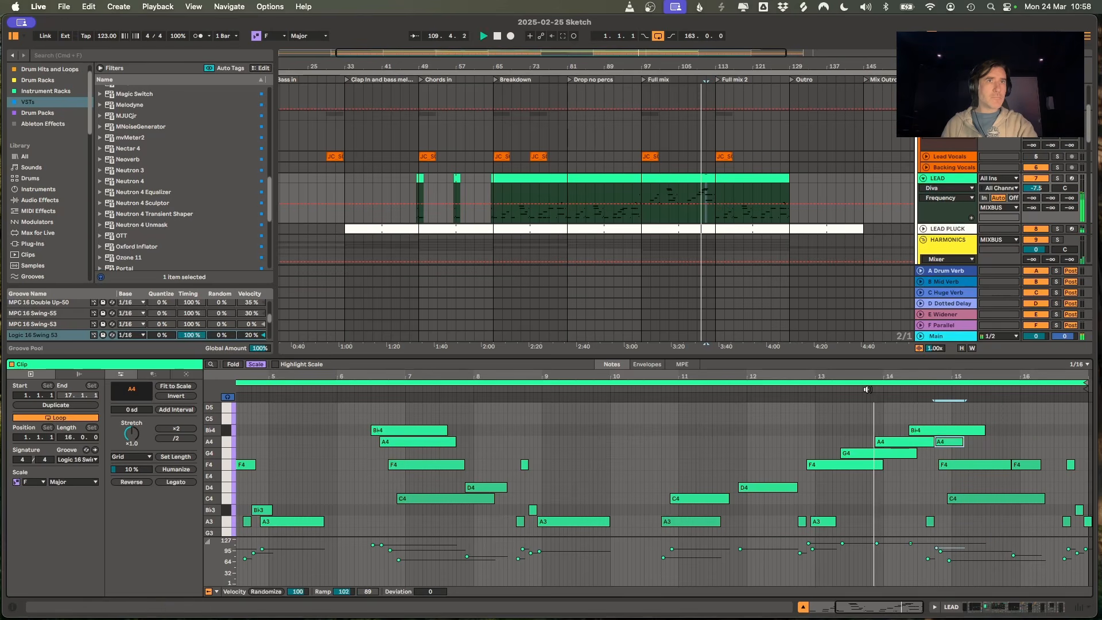
{"action": "left_click", "coordinate": [950, 442]}
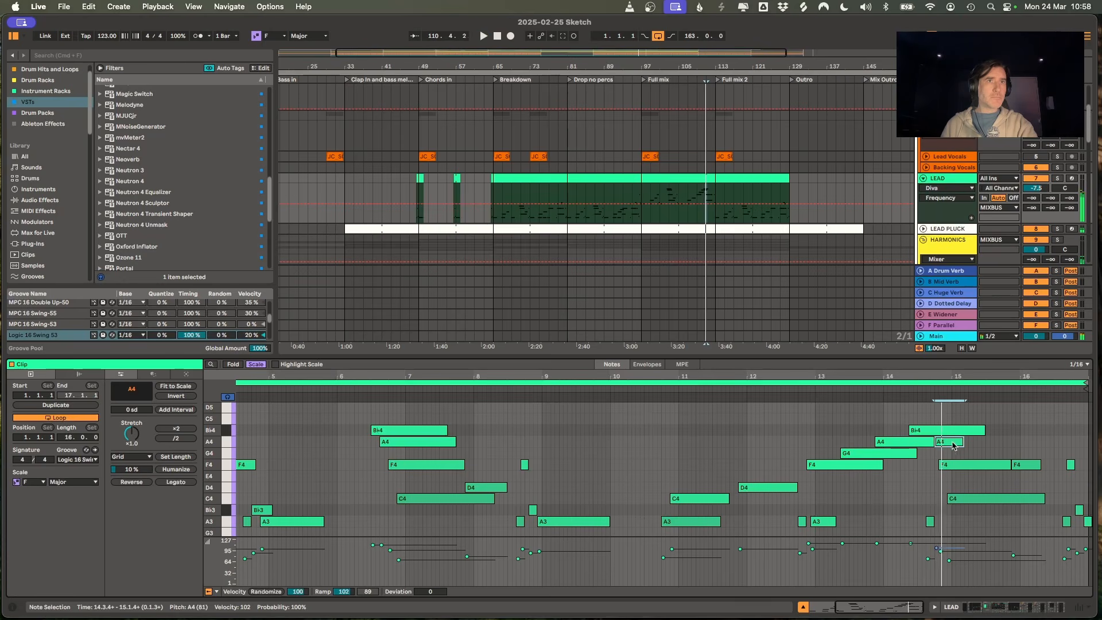
{"action": "left_click_drag", "start_coordinate": [953, 446], "coordinate": [936, 446]}
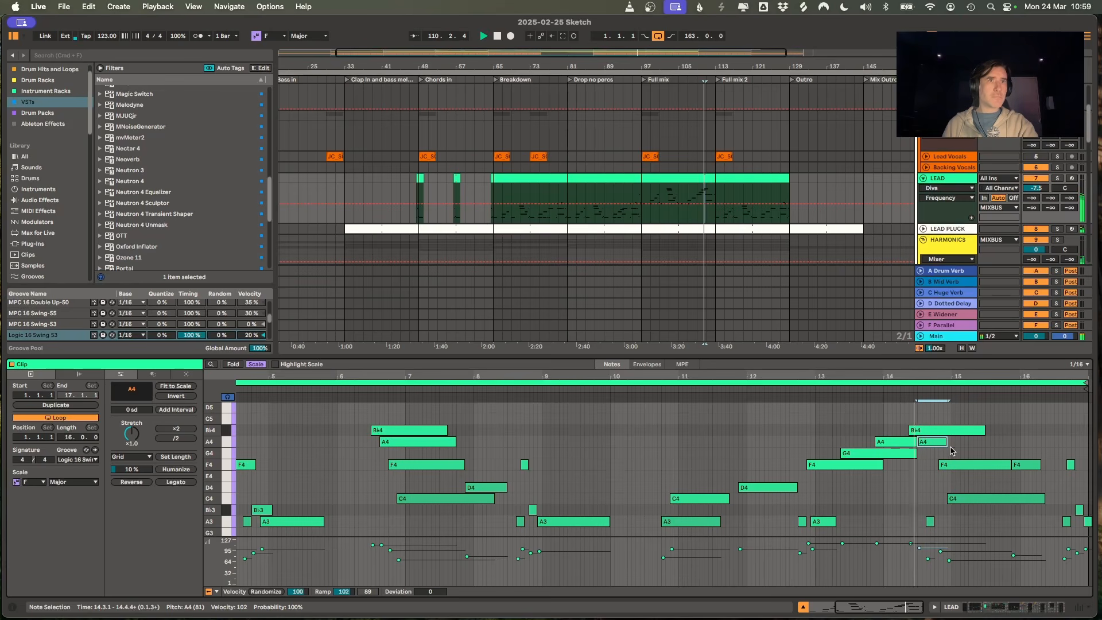
Nudge the B♭4 and A4 notes in the second half of bar 14 slightly later and the following F4 slightly earlier, and play the result.
{"action": "left_click_drag", "start_coordinate": [918, 431], "coordinate": [935, 442]}
{"action": "key", "text": "space"}
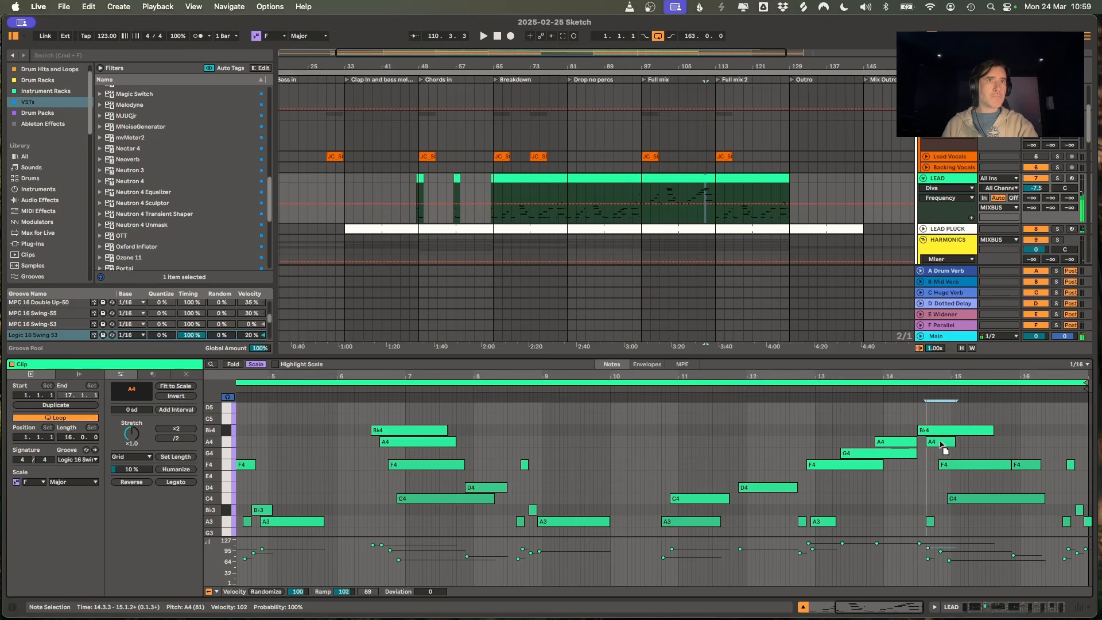
{"action": "key", "text": "space"}
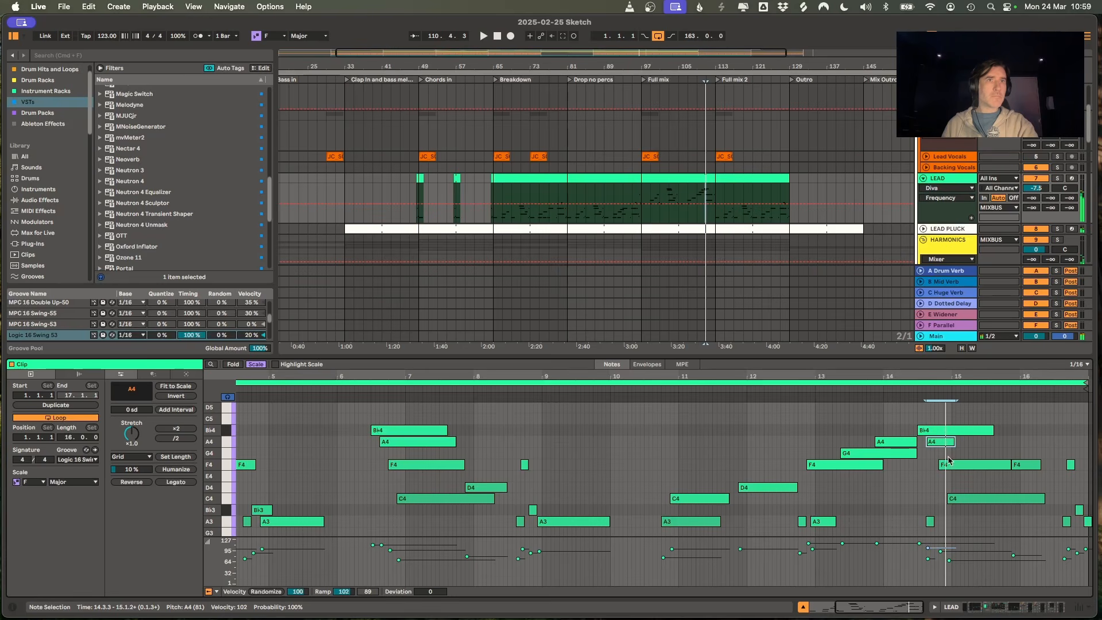
{"action": "left_click", "coordinate": [948, 462]}
{"action": "left_click", "coordinate": [975, 500]}
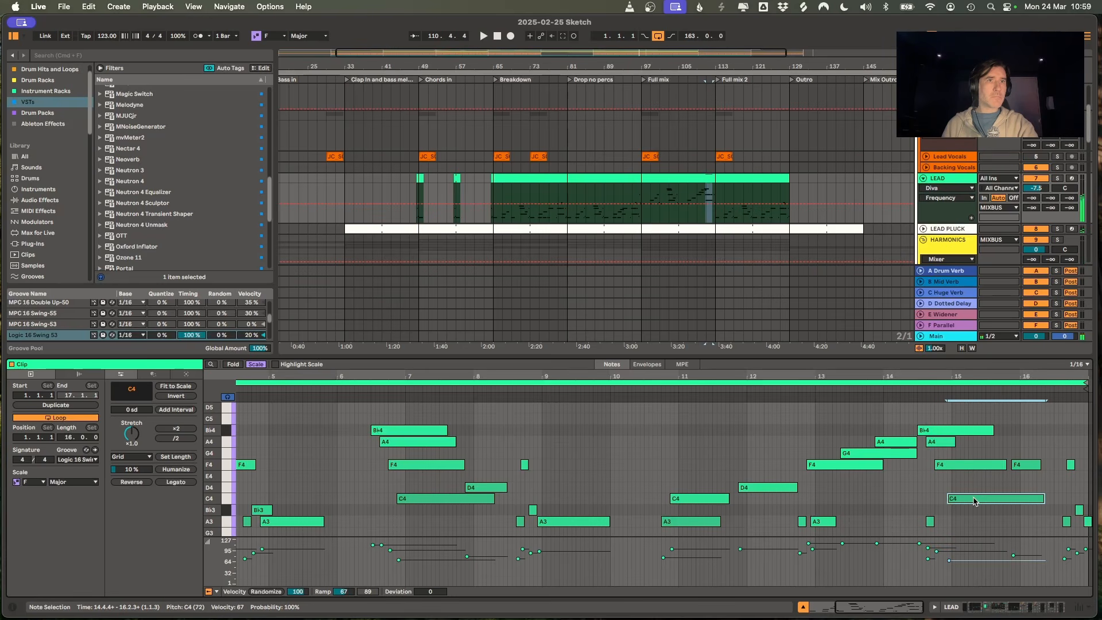
{"action": "left_click", "coordinate": [712, 416]}
{"action": "key", "text": "space"}
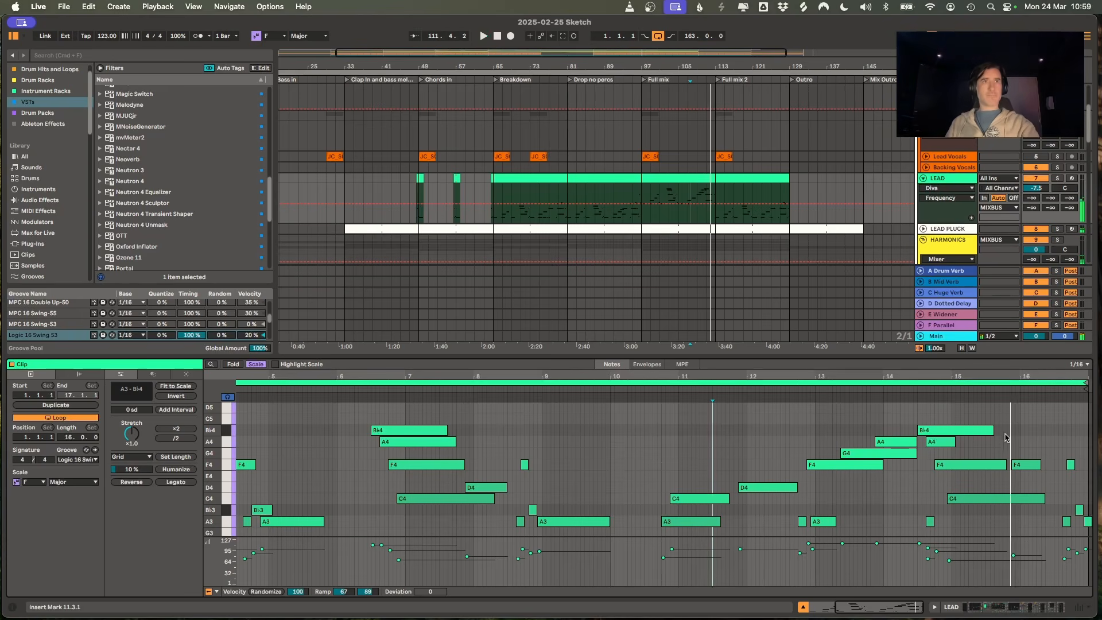
Copy the B♭4 and A4 notes to the end of bar 15, extend the F4 below them to 16.3.1, and play the phrase.
{"action": "left_click_drag", "start_coordinate": [947, 441], "coordinate": [1026, 444]}
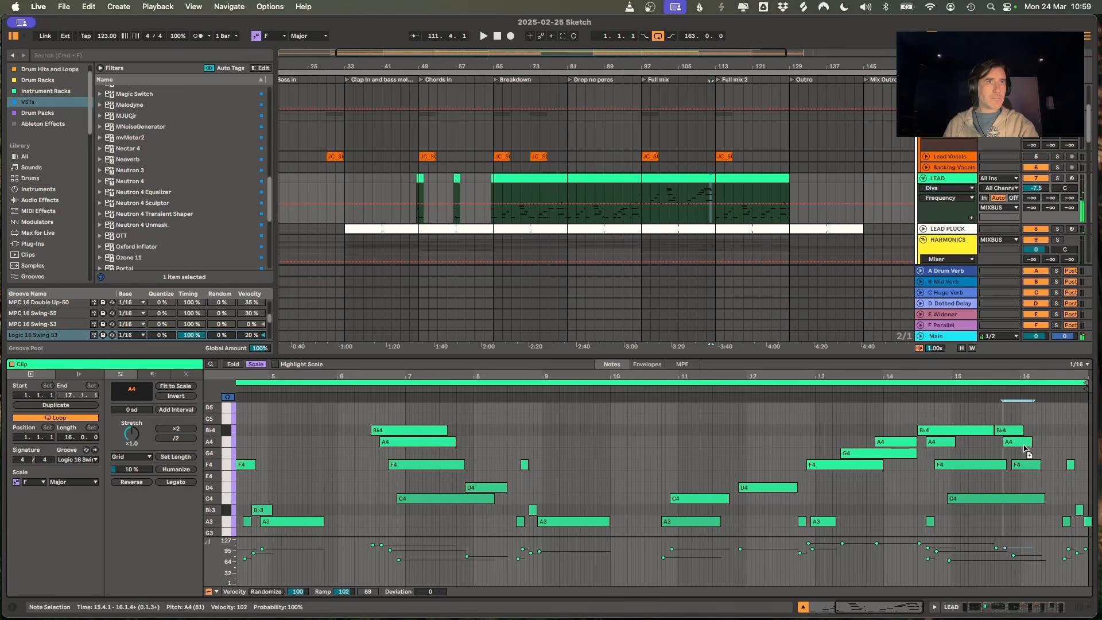
{"action": "left_click", "coordinate": [897, 382]}
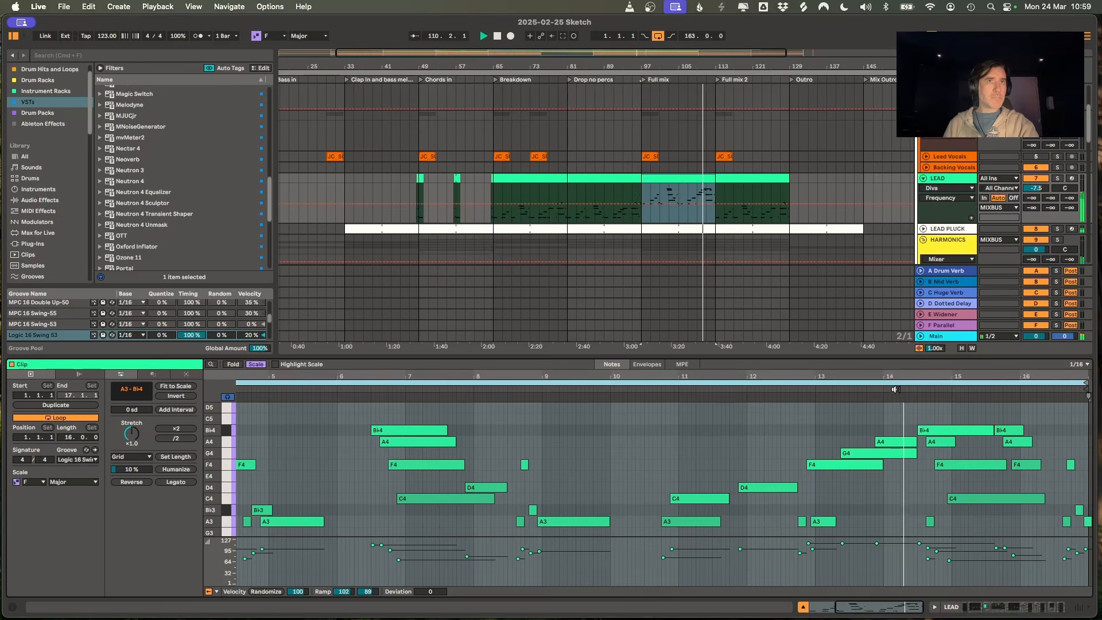
{"action": "left_click", "coordinate": [1001, 457]}
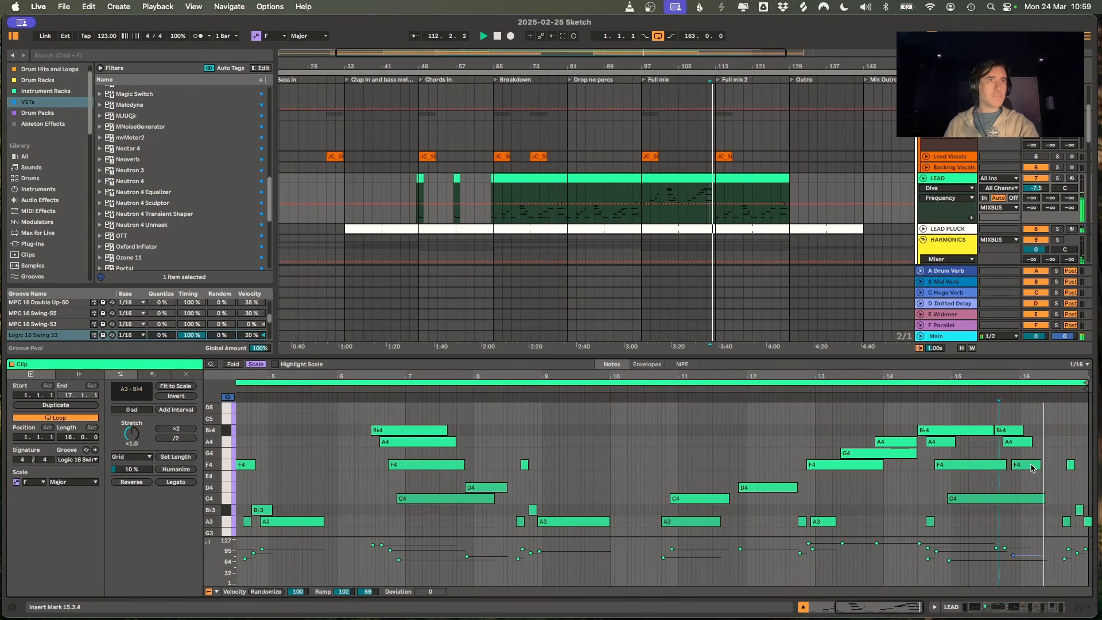
{"action": "left_click_drag", "start_coordinate": [1039, 466], "coordinate": [1051, 463]}
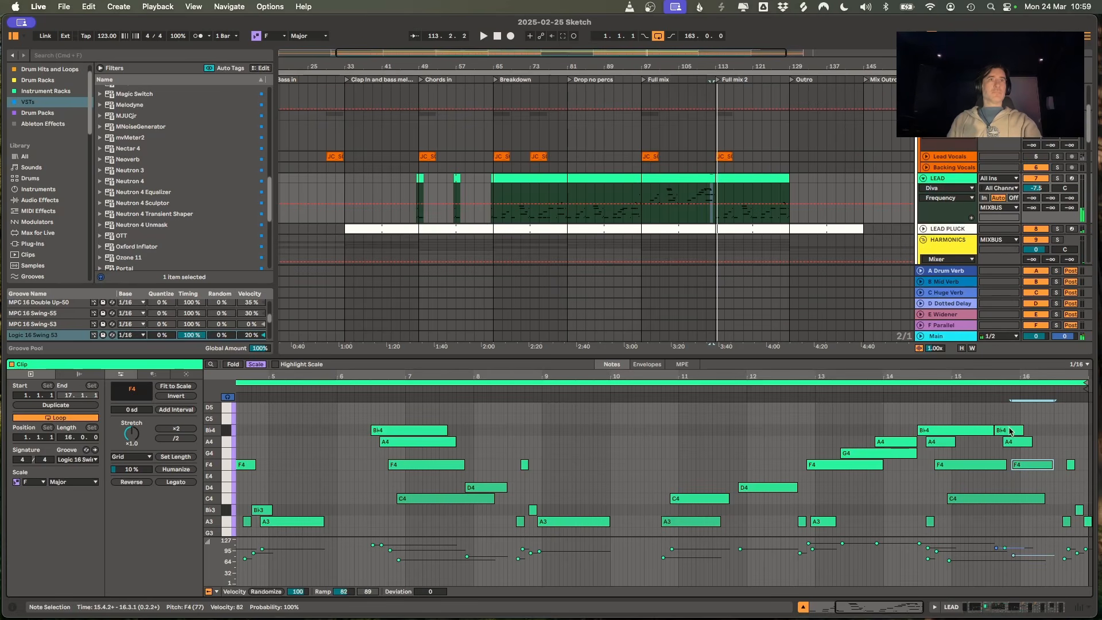
{"action": "left_click", "coordinate": [650, 387]}
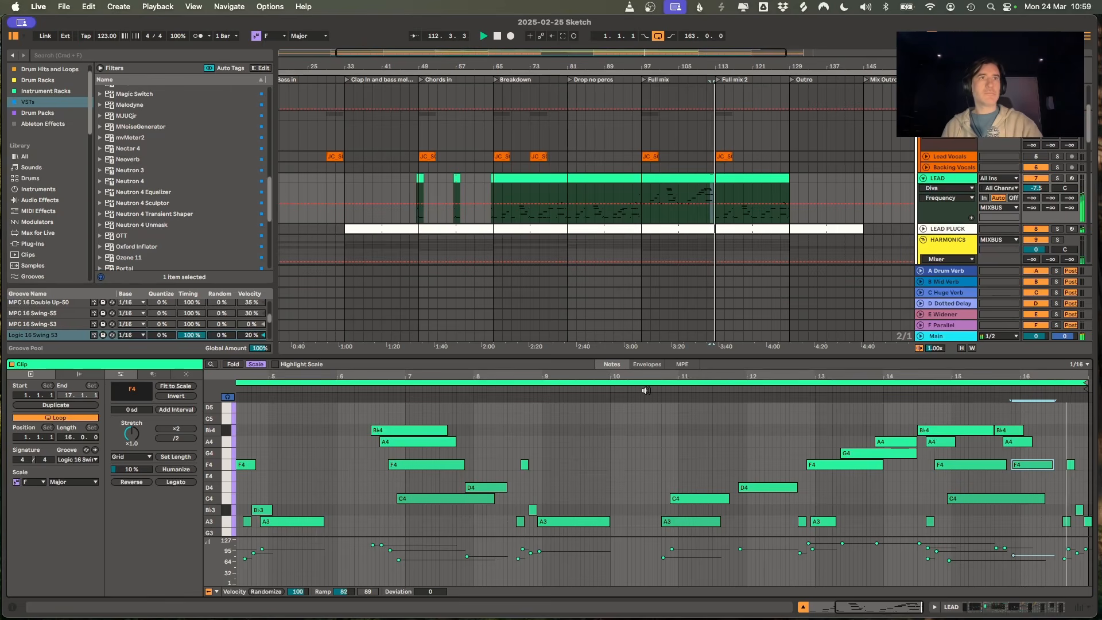
Stop playback and duplicate the LEAD track.
{"action": "left_click", "coordinate": [741, 175]}
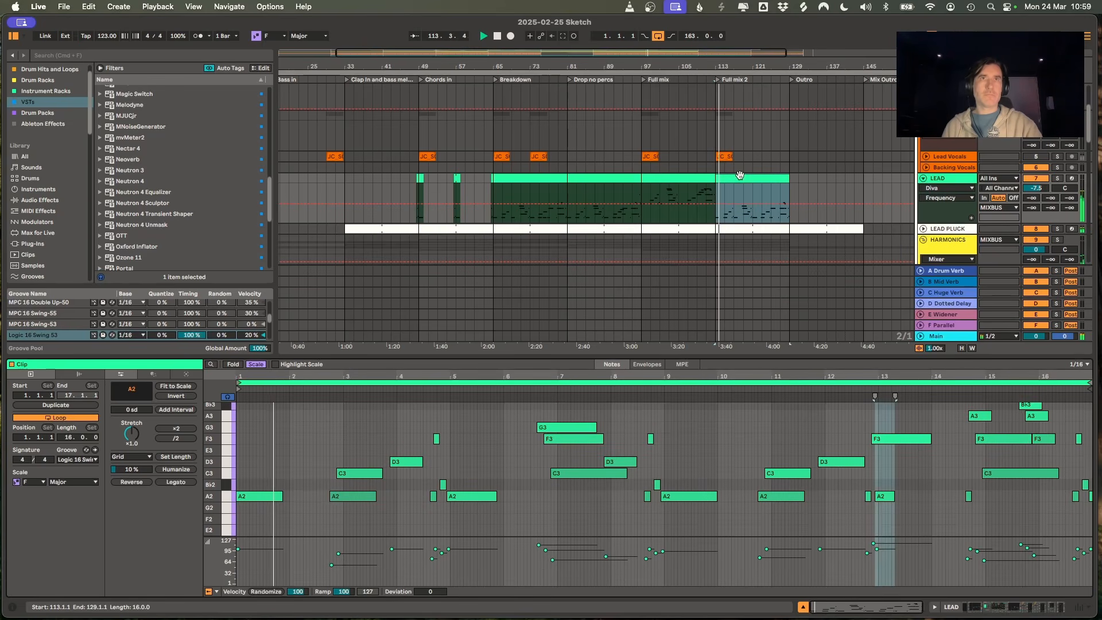
{"action": "key", "text": "space"}
{"action": "left_click", "coordinate": [948, 179]}
{"action": "scroll", "coordinate": [948, 180], "scroll_direction": "down", "scroll_amount": 1}
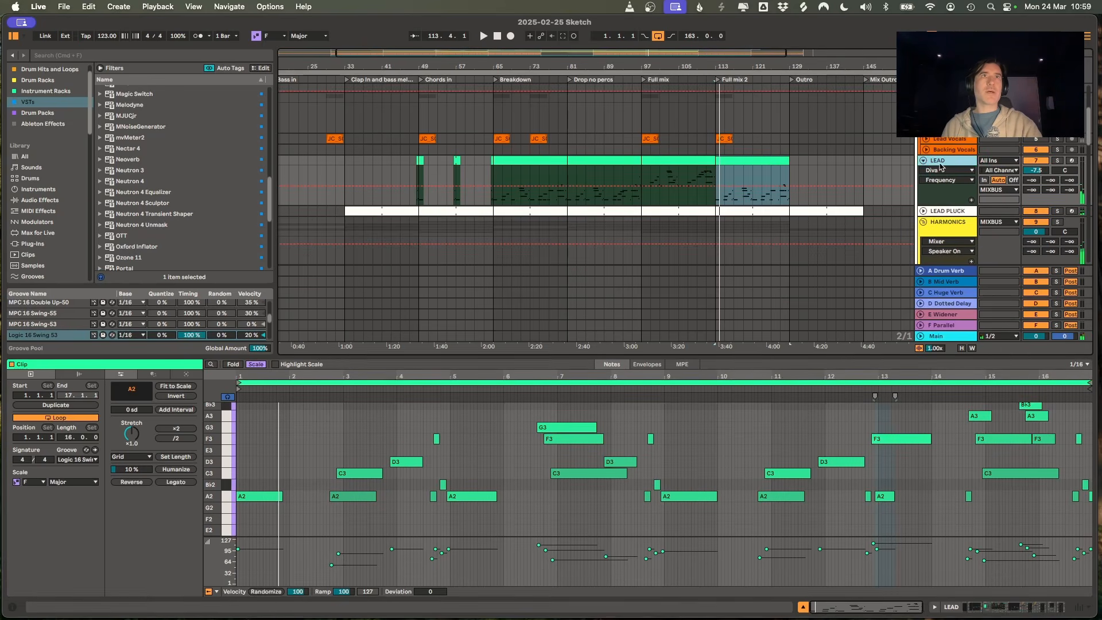
{"action": "right_click", "coordinate": [943, 165]}
{"action": "key", "text": "Return"}
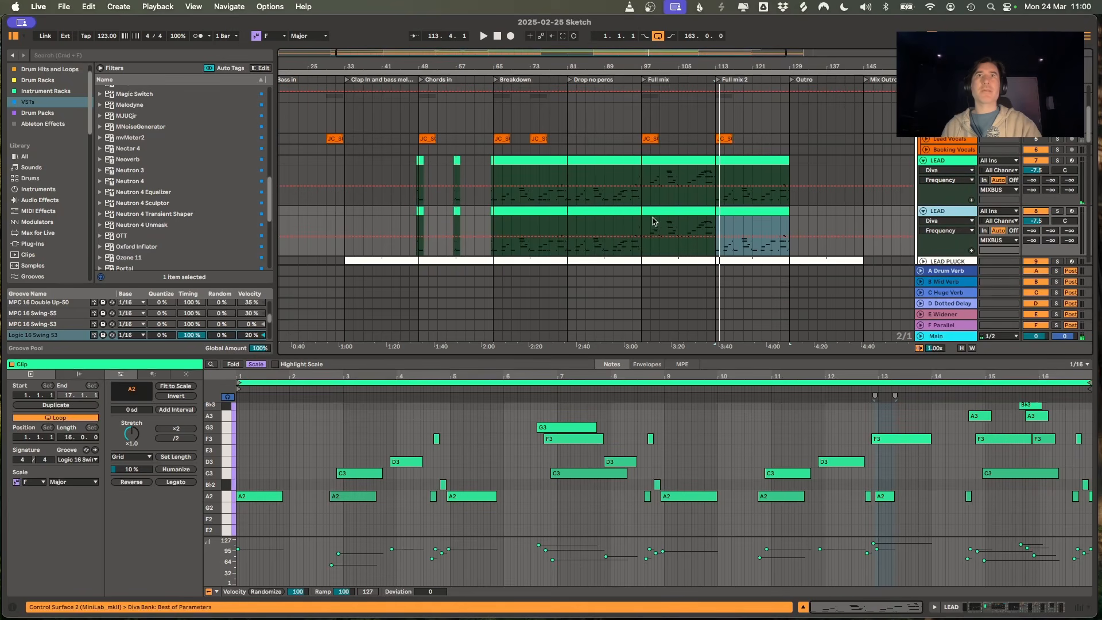
On the duplicated LEAD track, delete every clip except the Full mix one spanning bars 97 to 113.
{"action": "left_click_drag", "start_coordinate": [399, 211], "coordinate": [638, 232]}
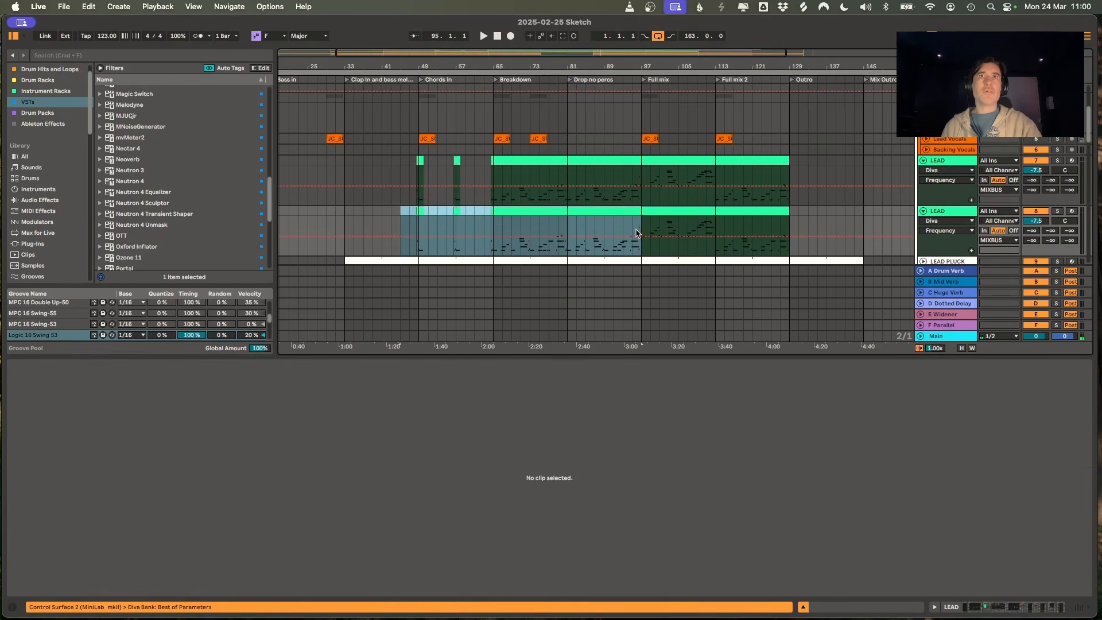
{"action": "key", "text": "Delete"}
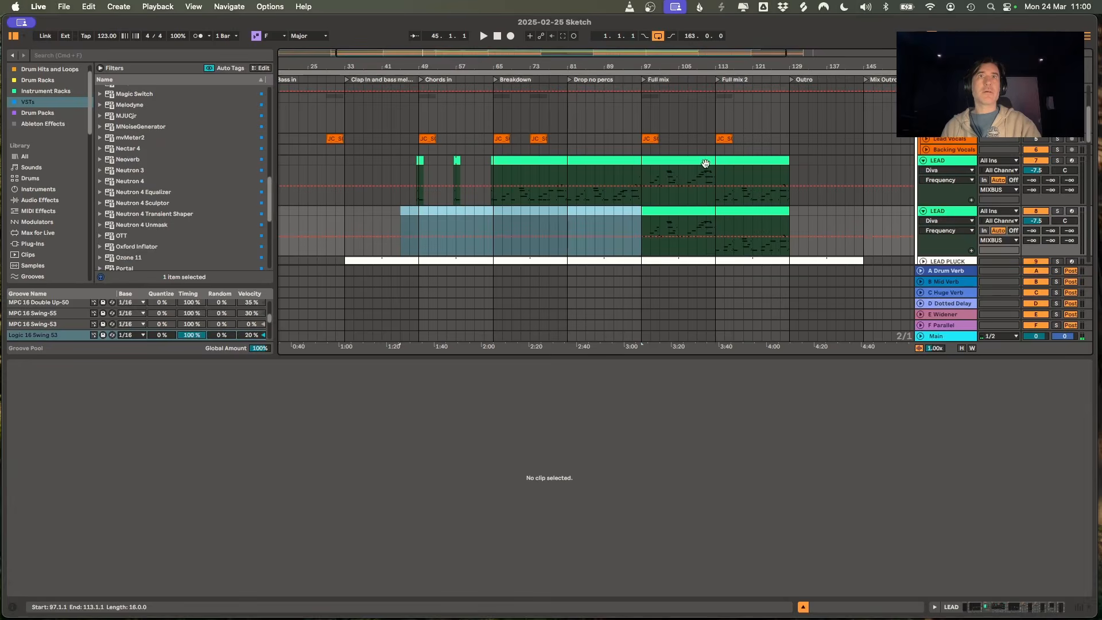
{"action": "left_click", "coordinate": [704, 162]}
{"action": "left_click", "coordinate": [733, 213]}
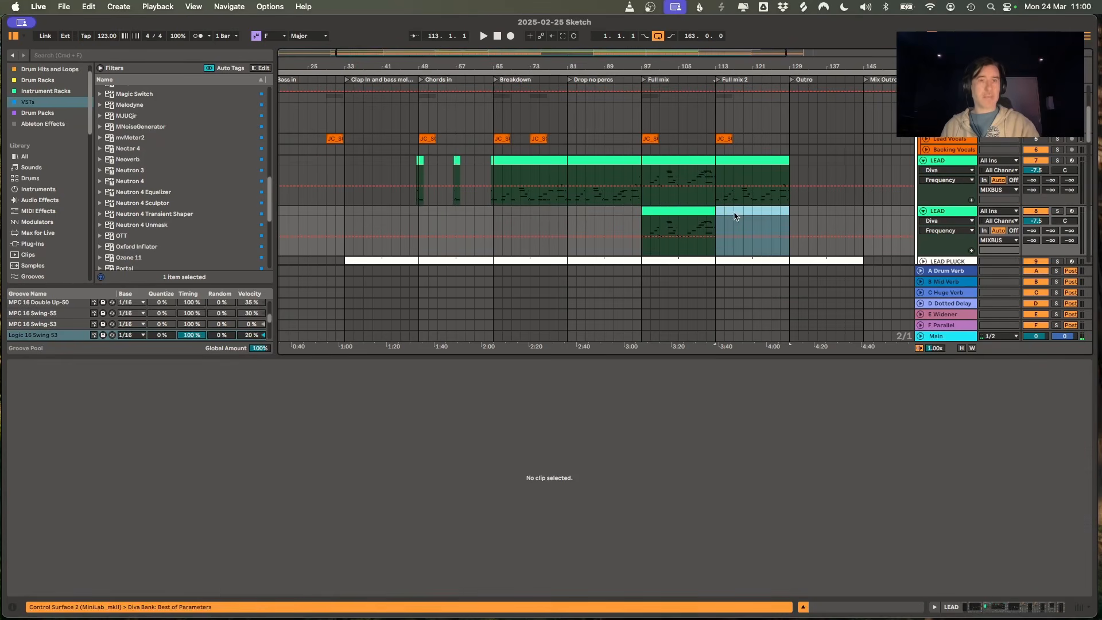
Transpose all notes of the original LEAD track's Full mix clip down one octave.
{"action": "left_click", "coordinate": [695, 162]}
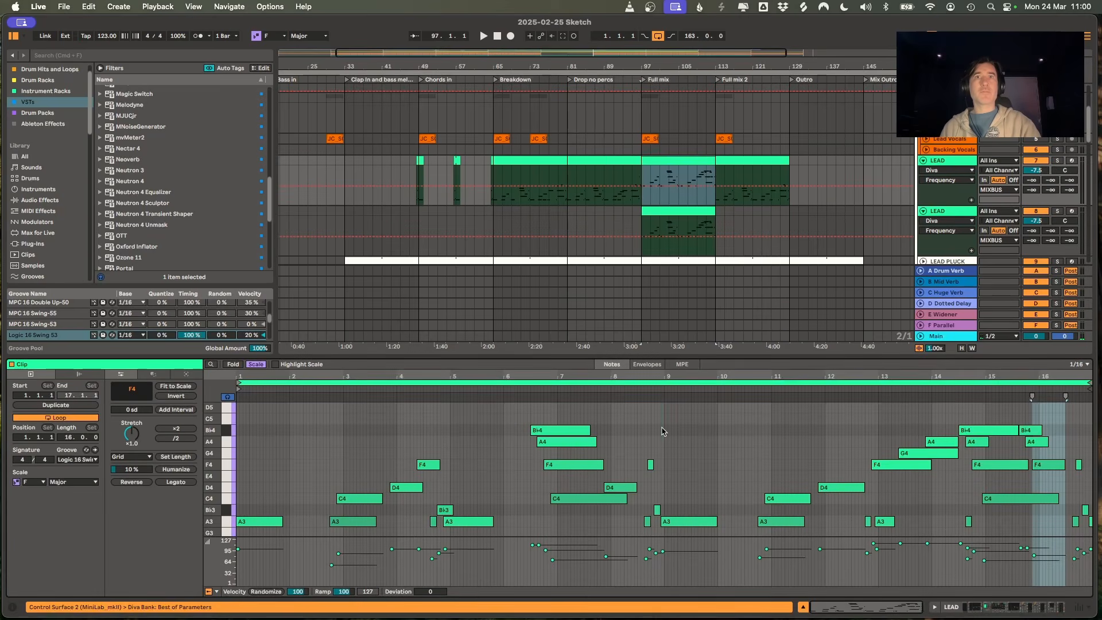
{"action": "key", "text": "super+a"}
{"action": "key", "text": "shift+Down"}
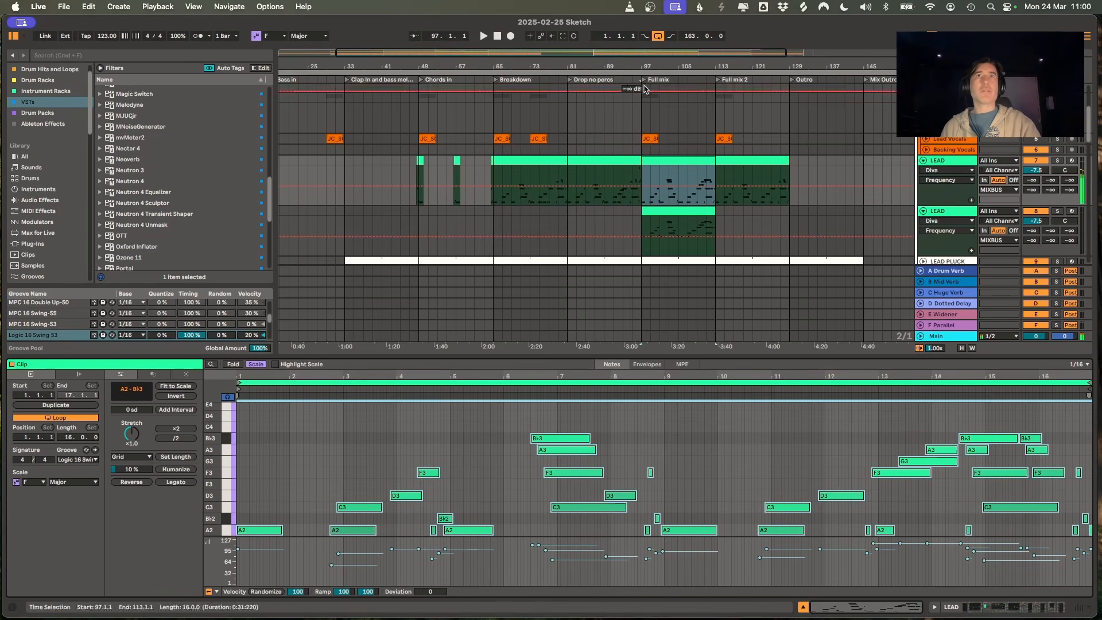
Play from bar 97 and try the duplicated LEAD track's volume at -6.5 dB.
{"action": "key", "text": "space"}
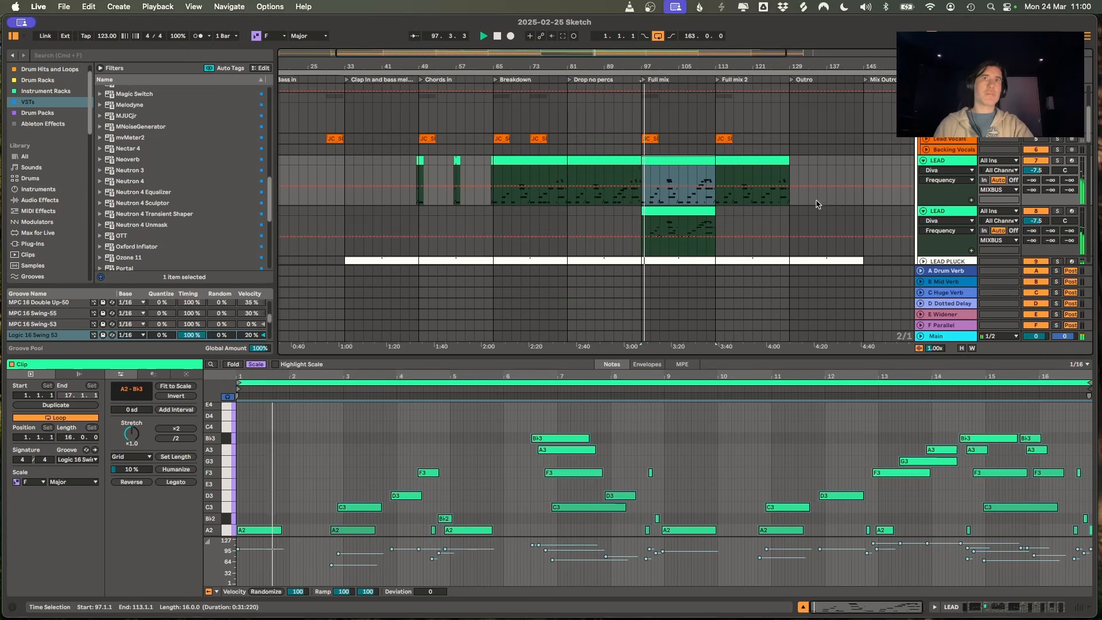
{"action": "left_click", "coordinate": [1037, 221]}
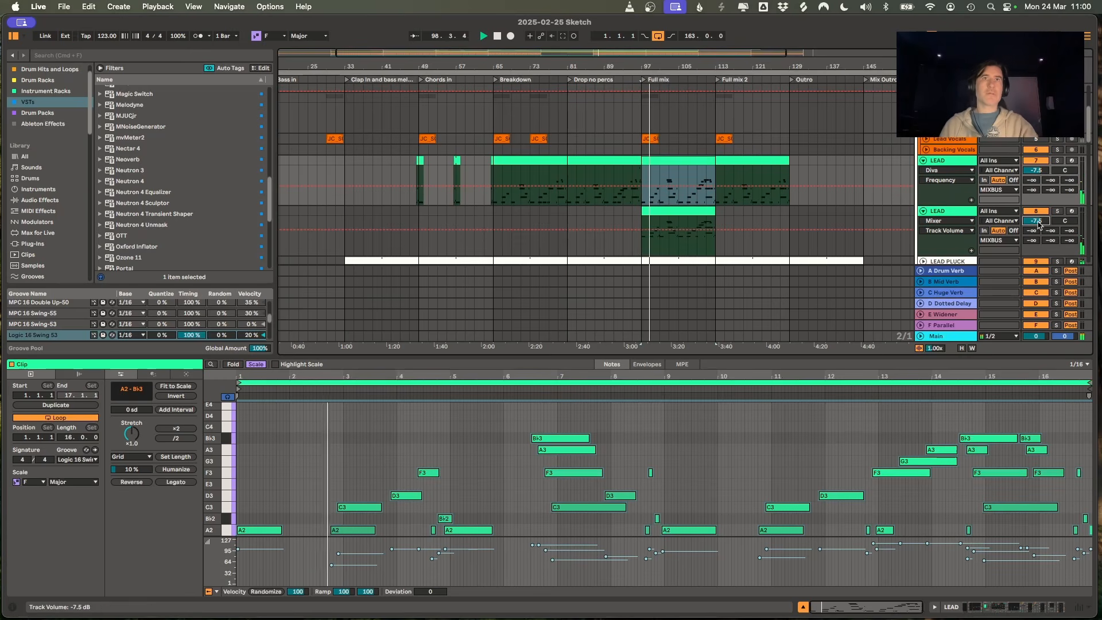
{"action": "scroll", "coordinate": [1040, 225], "scroll_direction": "up", "scroll_amount": 1}
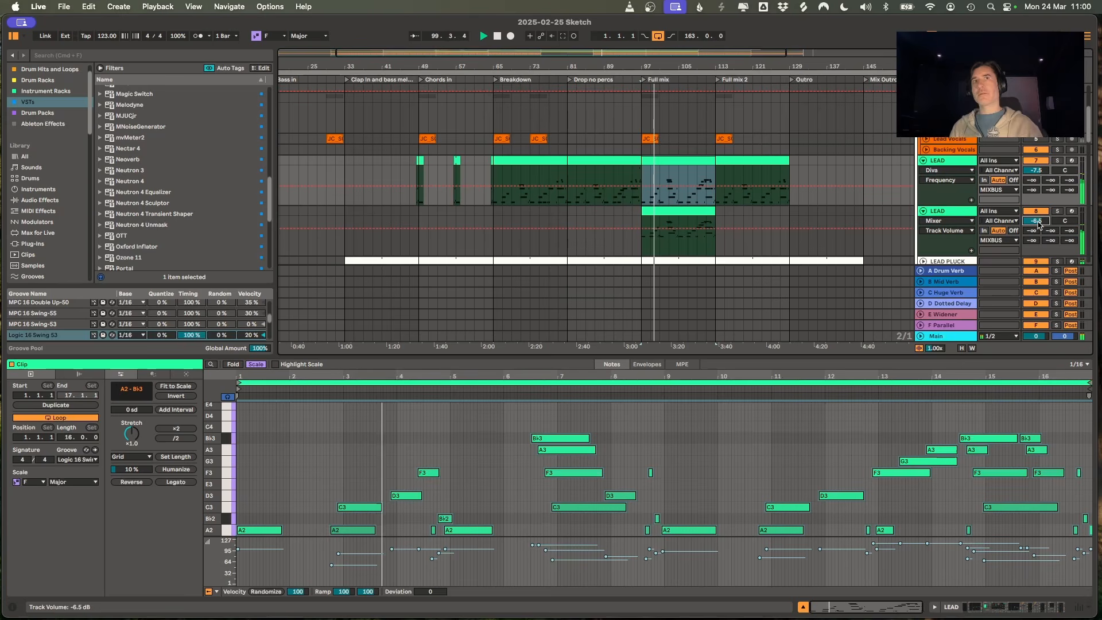
{"action": "scroll", "coordinate": [1040, 225], "scroll_direction": "down", "scroll_amount": 1}
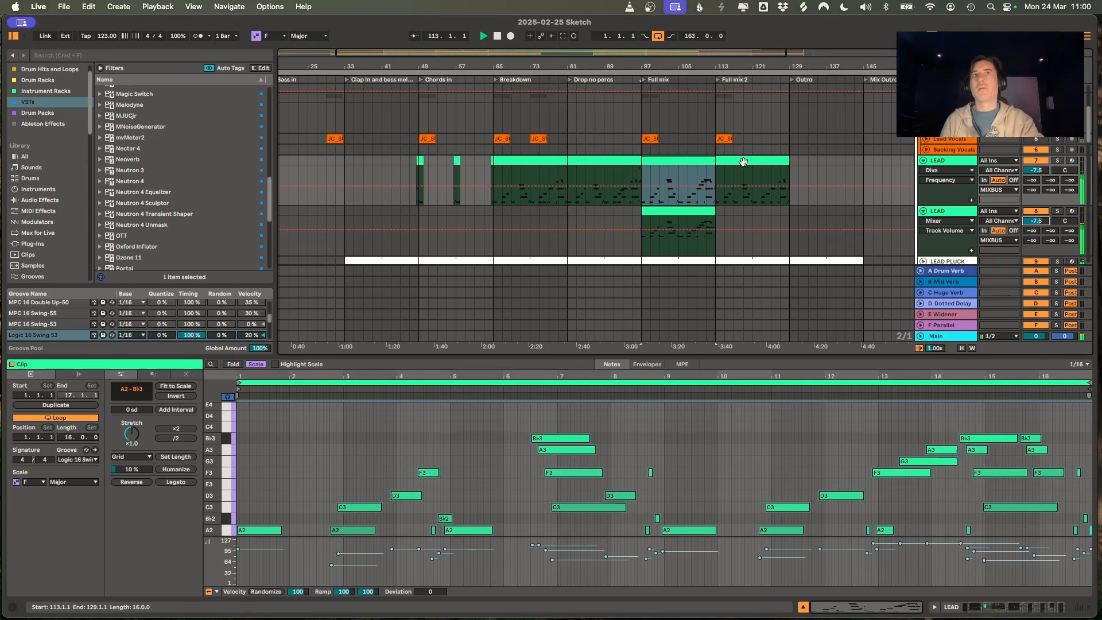
Delete the short closing notes at the end of bar 16 in the duplicated LEAD clip, and play from around bar 110.
{"action": "left_click", "coordinate": [710, 208]}
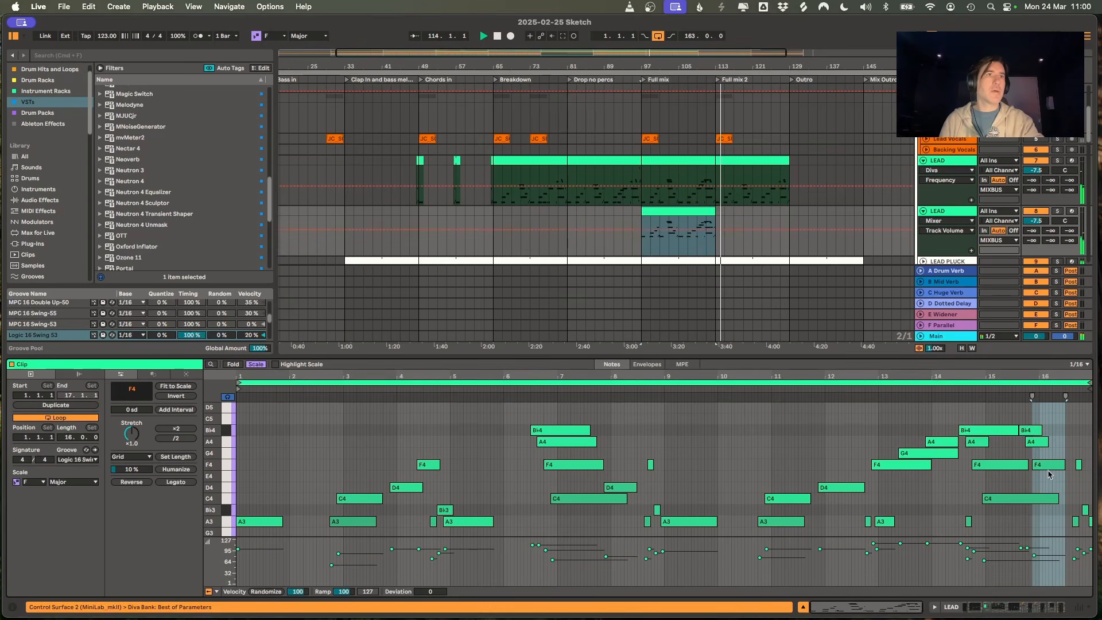
{"action": "left_click", "coordinate": [1073, 457]}
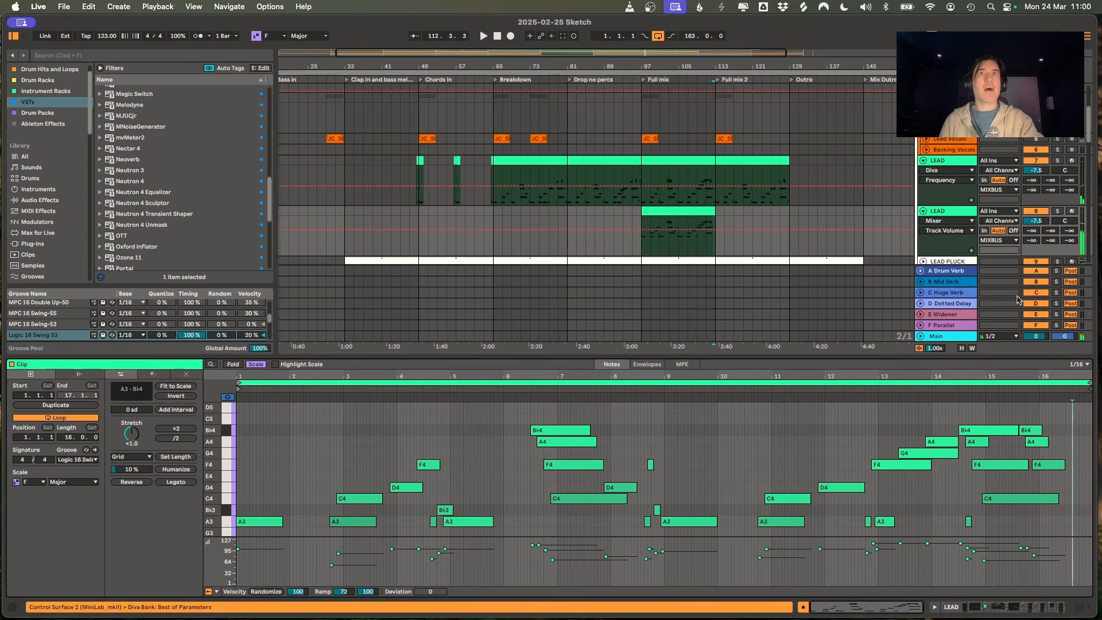
{"action": "left_click", "coordinate": [702, 74]}
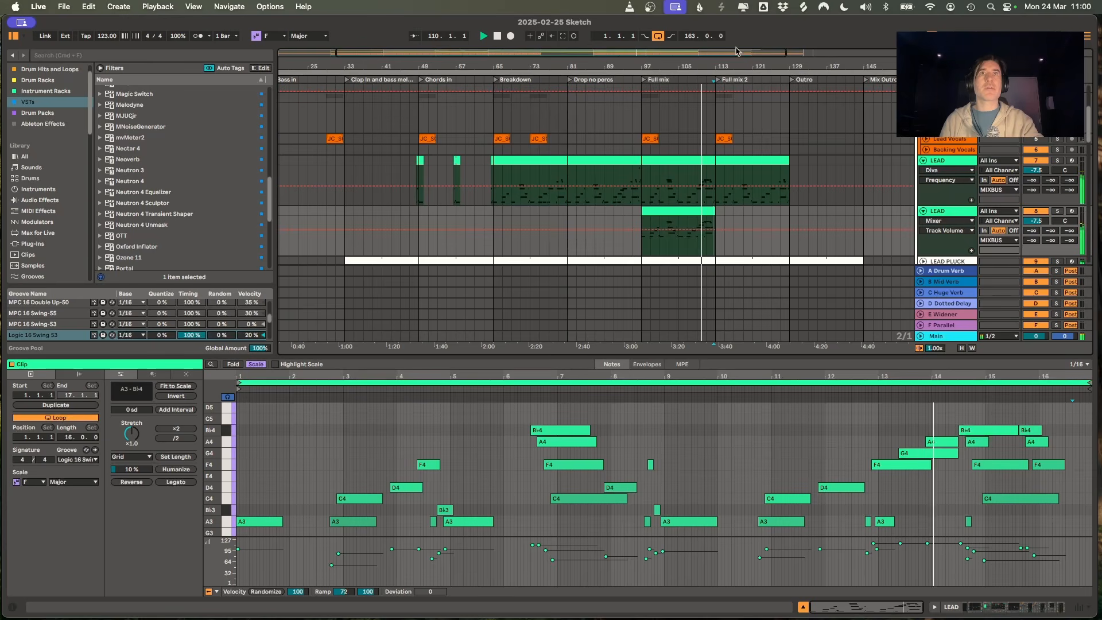
Examine the harmonic, drum and percussion tracks around the Full mix to Full mix 2 transition during playback.
{"action": "left_click_drag", "start_coordinate": [738, 51], "coordinate": [732, 78]}
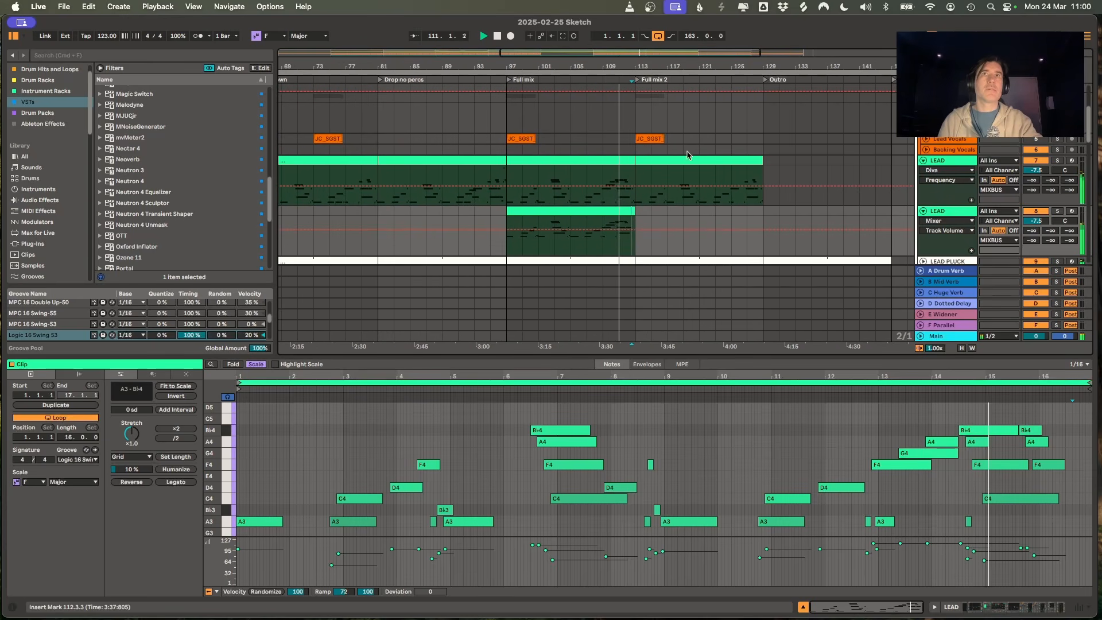
{"action": "scroll", "coordinate": [706, 192], "scroll_direction": "down", "scroll_amount": 5}
{"action": "scroll", "coordinate": [707, 192], "scroll_direction": "up", "scroll_amount": 3}
{"action": "scroll", "coordinate": [703, 189], "scroll_direction": "down", "scroll_amount": 5}
{"action": "scroll", "coordinate": [697, 184], "scroll_direction": "up", "scroll_amount": 3}
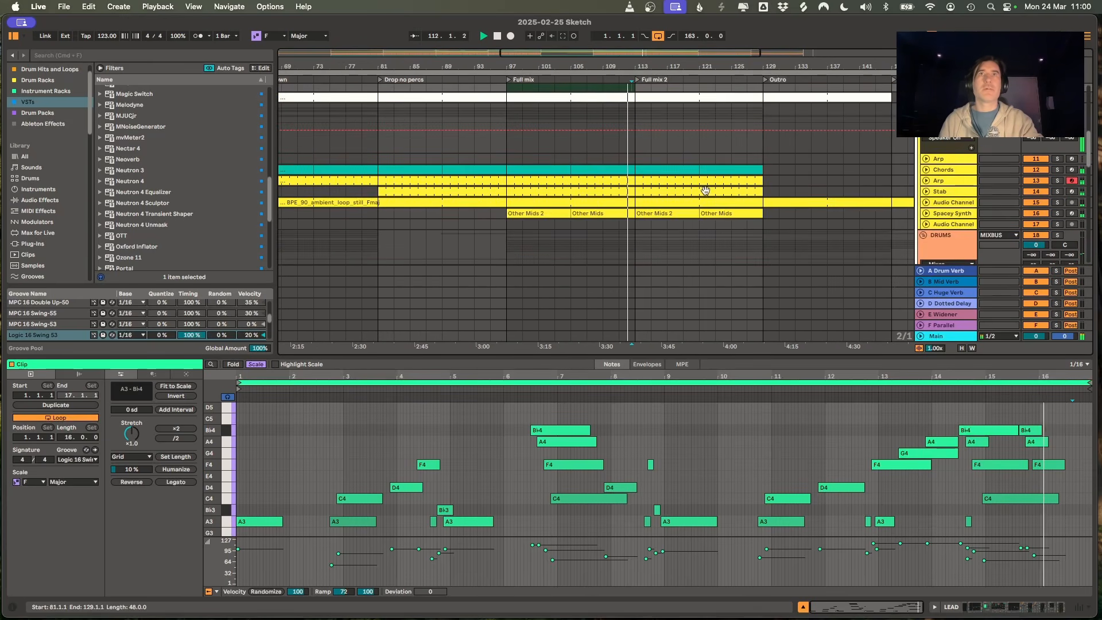
{"action": "scroll", "coordinate": [695, 182], "scroll_direction": "up", "scroll_amount": 3}
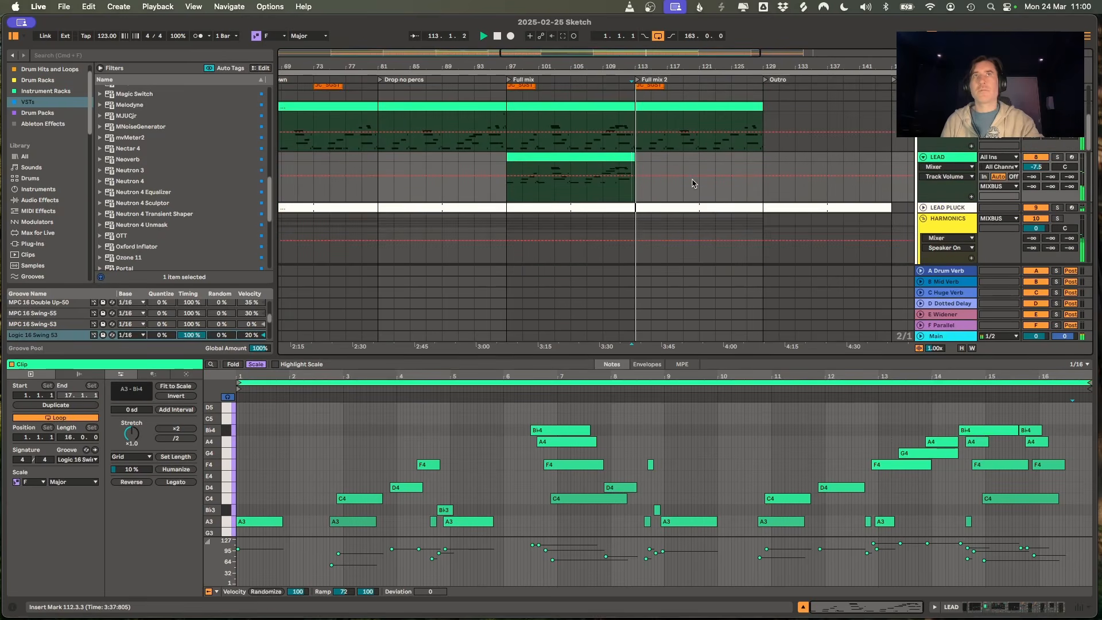
{"action": "scroll", "coordinate": [613, 104], "scroll_direction": "down", "scroll_amount": 1}
{"action": "scroll", "coordinate": [629, 137], "scroll_direction": "down", "scroll_amount": 5}
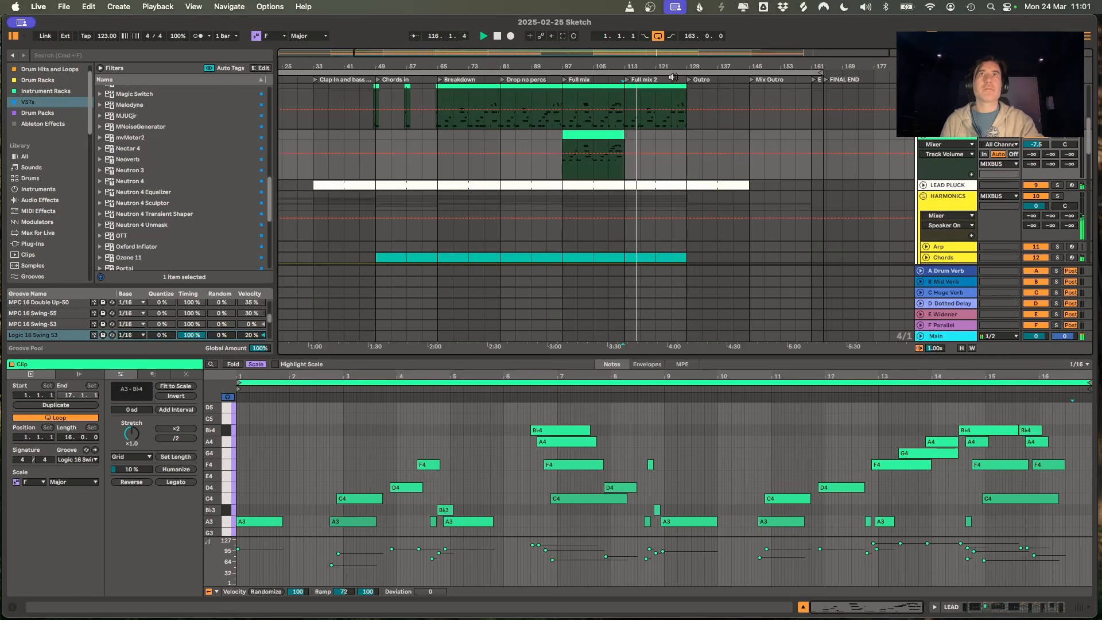
{"action": "scroll", "coordinate": [658, 175], "scroll_direction": "down", "scroll_amount": 10}
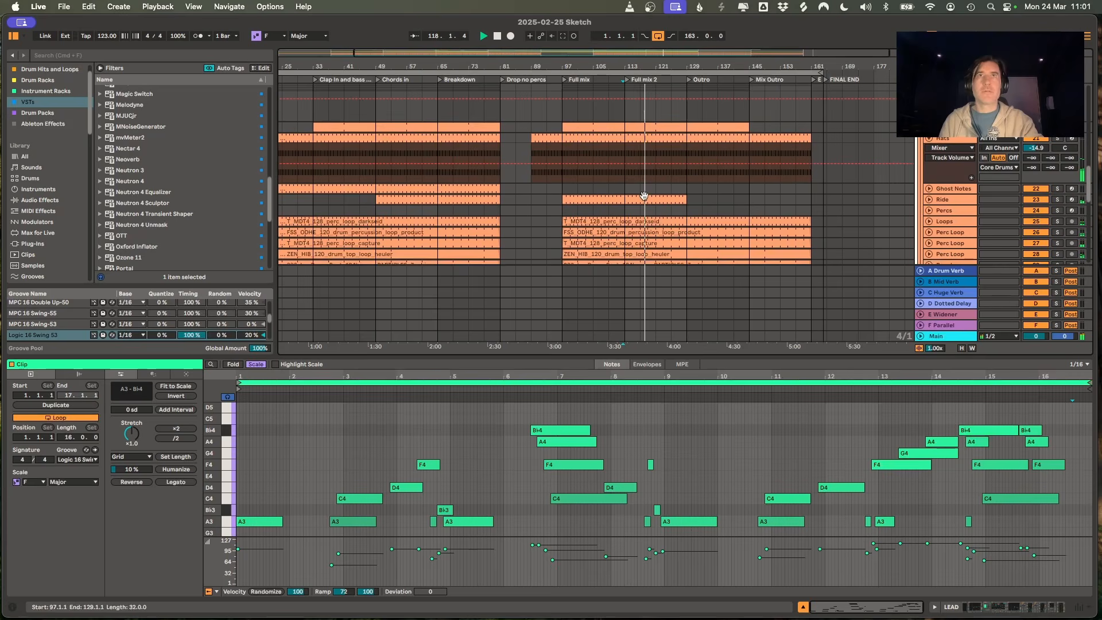
{"action": "scroll", "coordinate": [649, 199], "scroll_direction": "down", "scroll_amount": 2}
Inspect the Ride clip's notes and the track's device chain, selecting the first ride and open hi-hat hits.
{"action": "mouse_move", "coordinate": [686, 174]}
{"action": "left_mouse_down"}
{"action": "mouse_move", "coordinate": [627, 173]}
{"action": "mouse_move", "coordinate": [691, 172]}
{"action": "left_mouse_up"}
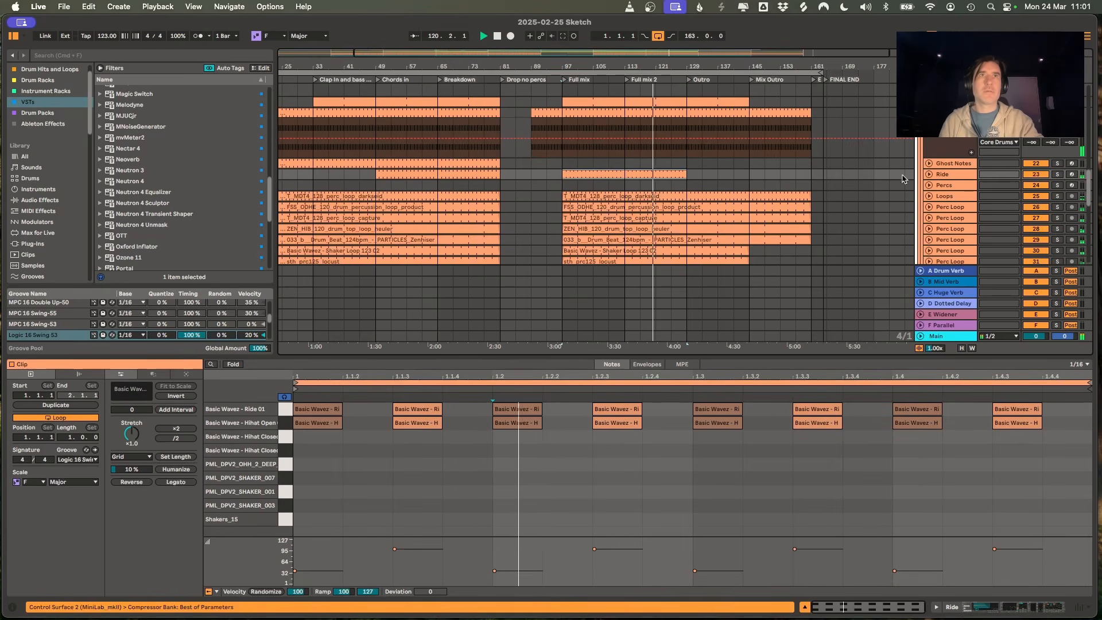
{"action": "key", "text": "shift+Tab"}
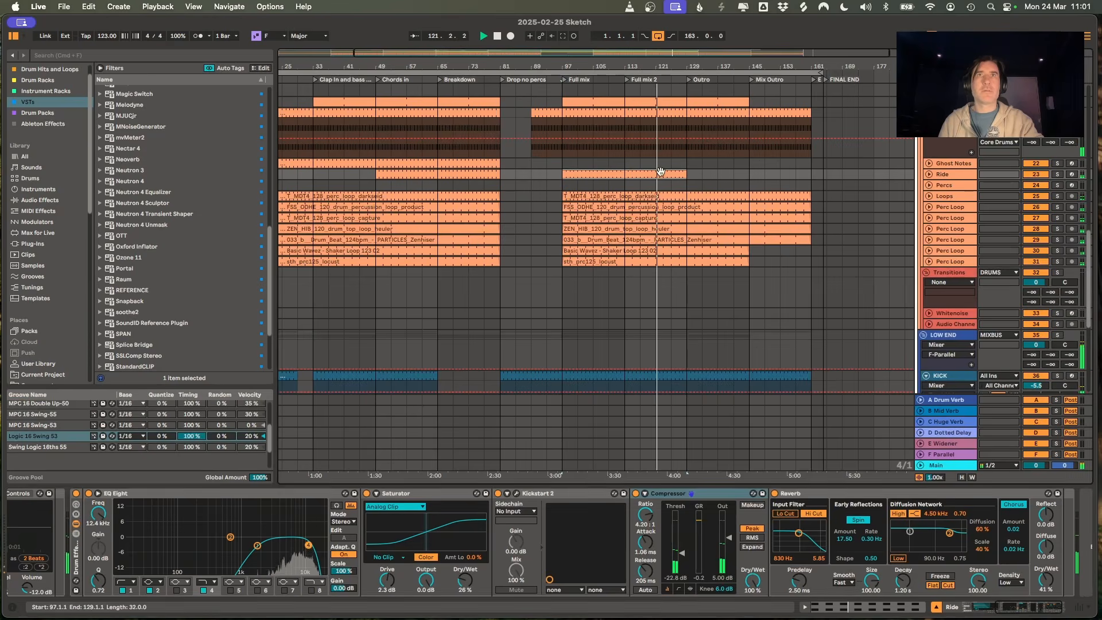
{"action": "key", "text": "shift+Tab"}
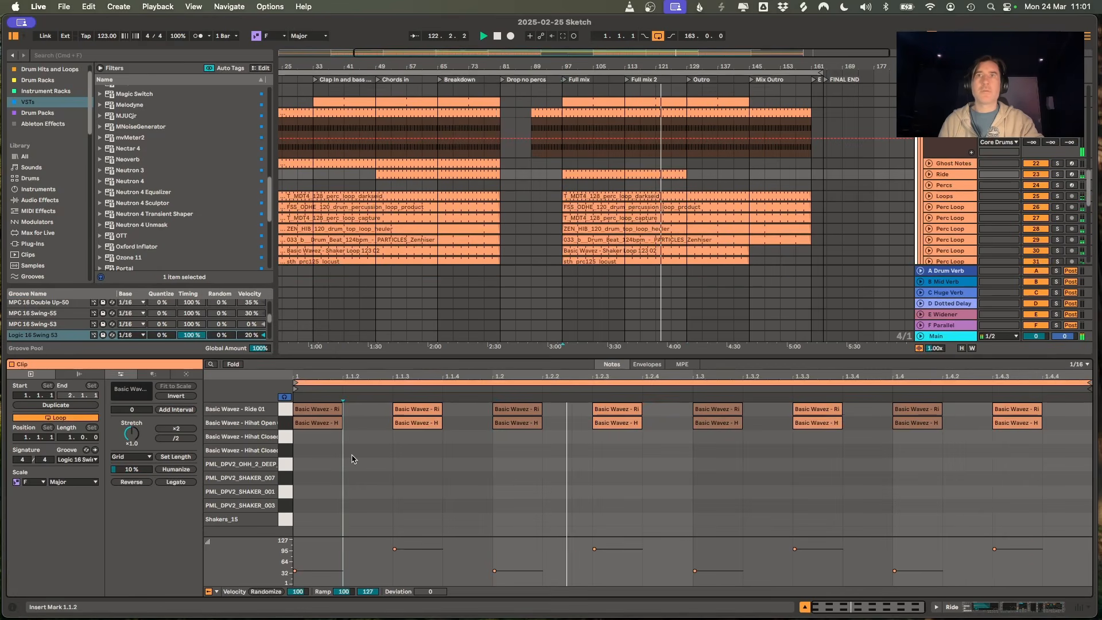
{"action": "left_click_drag", "start_coordinate": [332, 455], "coordinate": [303, 390]}
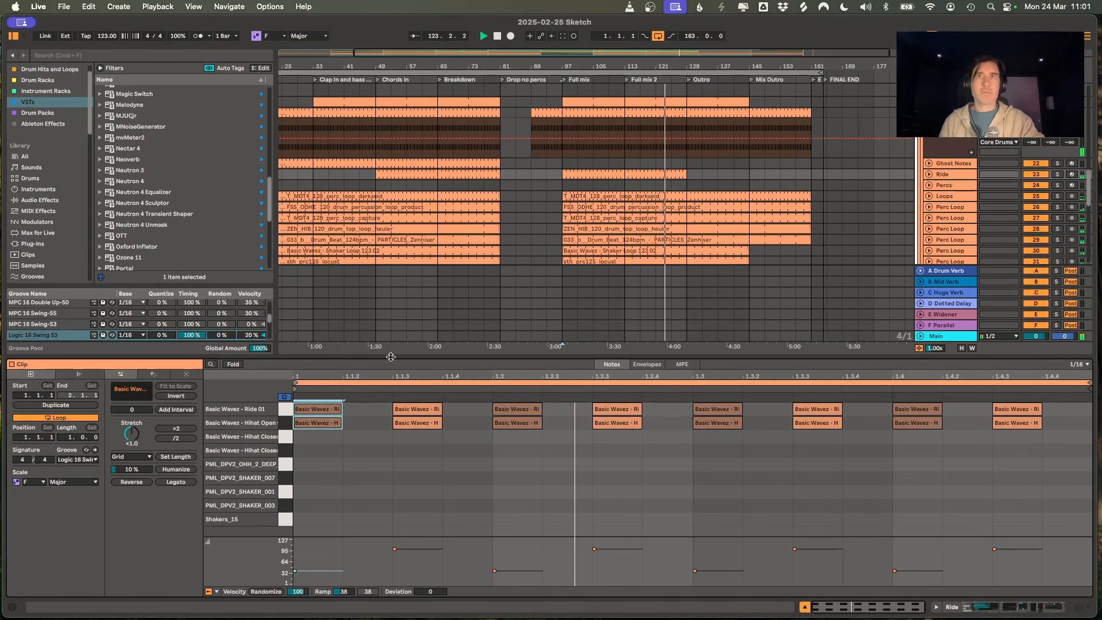
{"action": "key", "text": "shift+Tab"}
{"action": "scroll", "coordinate": [471, 493], "scroll_direction": "right", "scroll_amount": 2}
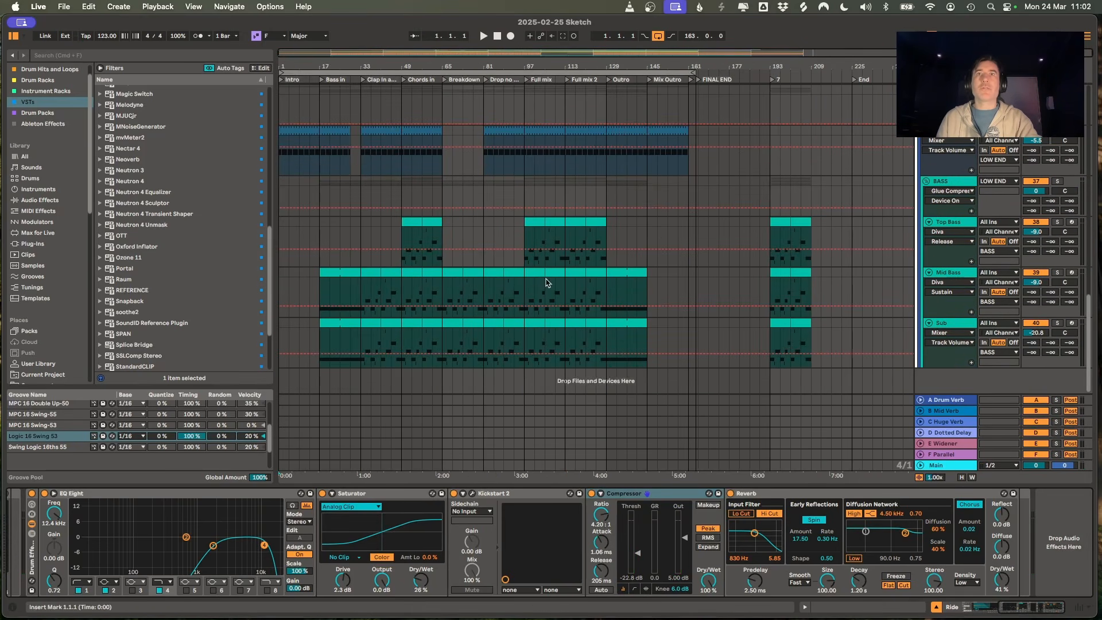
{"action": "scroll", "coordinate": [545, 276], "scroll_direction": "up", "scroll_amount": 15}
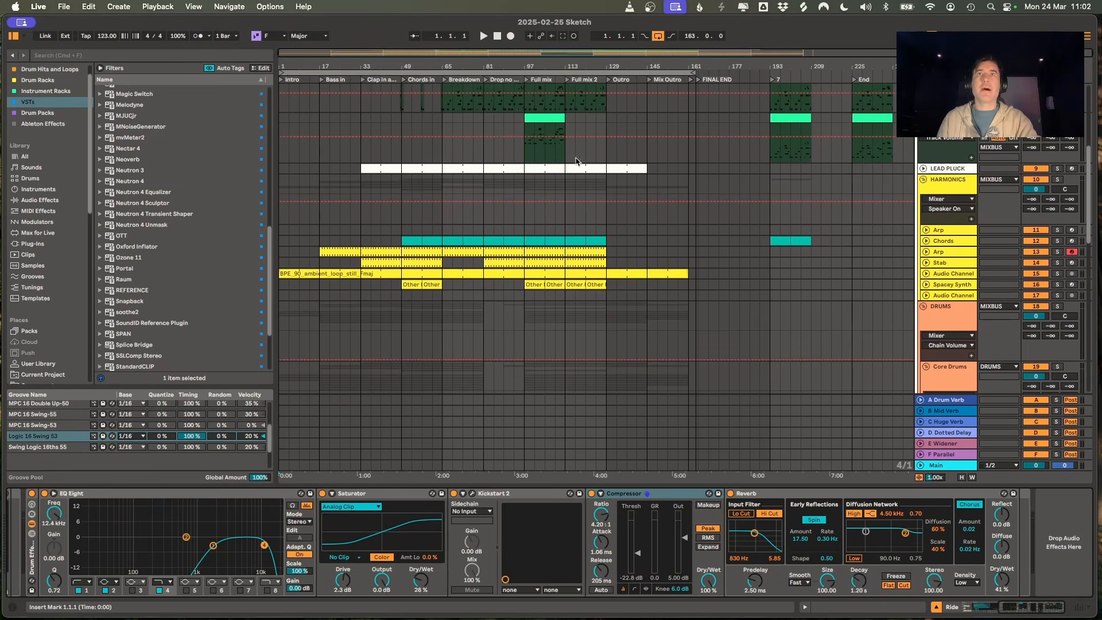
Save the Live Set as "2025-02-25 New Idea (Sekora)" in the 3 In Progress folder.
{"action": "left_click", "coordinate": [39, 7]}
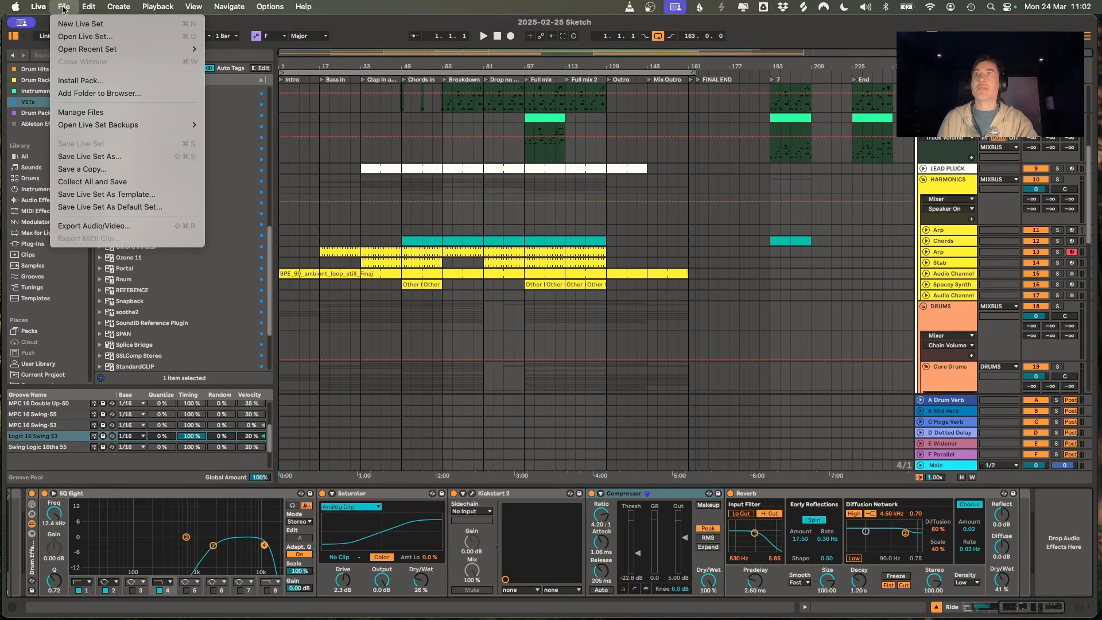
{"action": "left_click", "coordinate": [89, 156]}
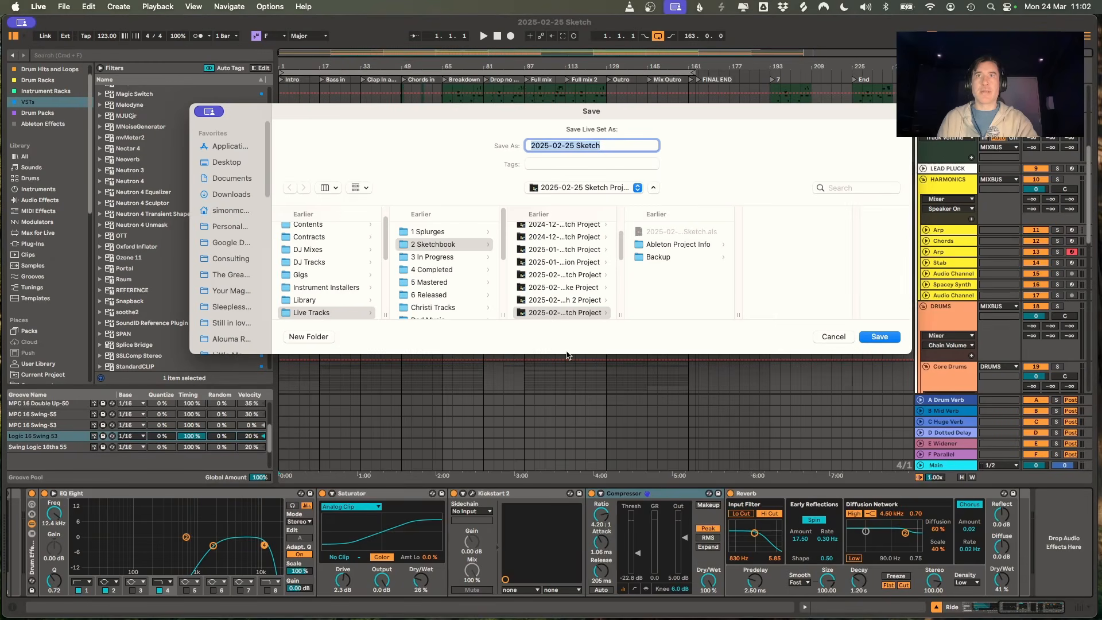
{"action": "left_click", "coordinate": [485, 257]}
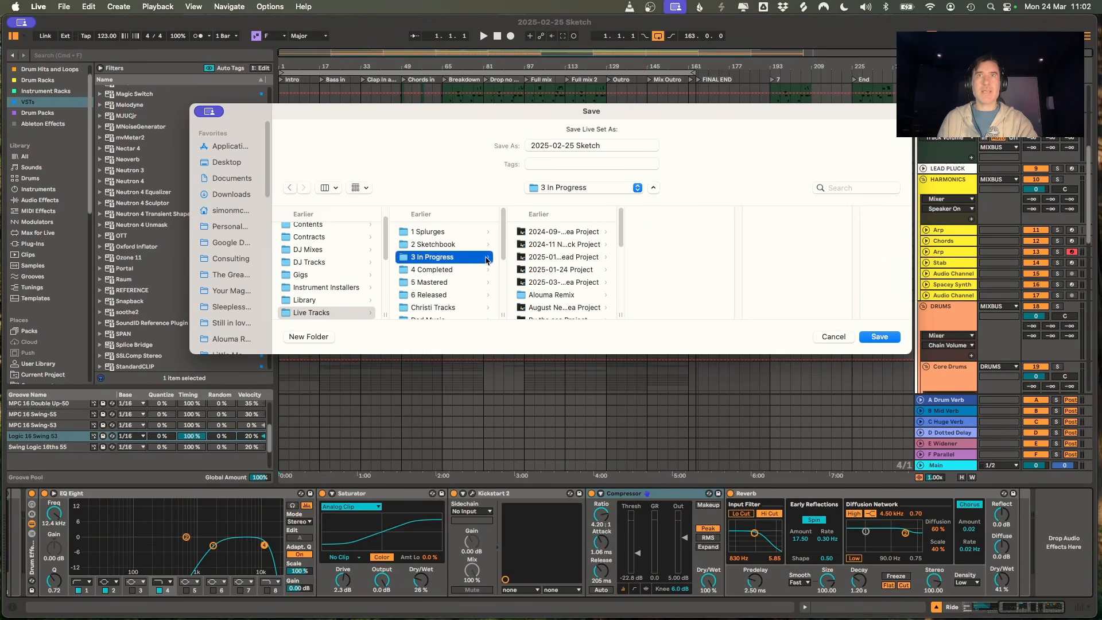
{"action": "left_click", "coordinate": [438, 245]}
{"action": "left_click", "coordinate": [440, 257]}
{"action": "double_click", "coordinate": [588, 145]}
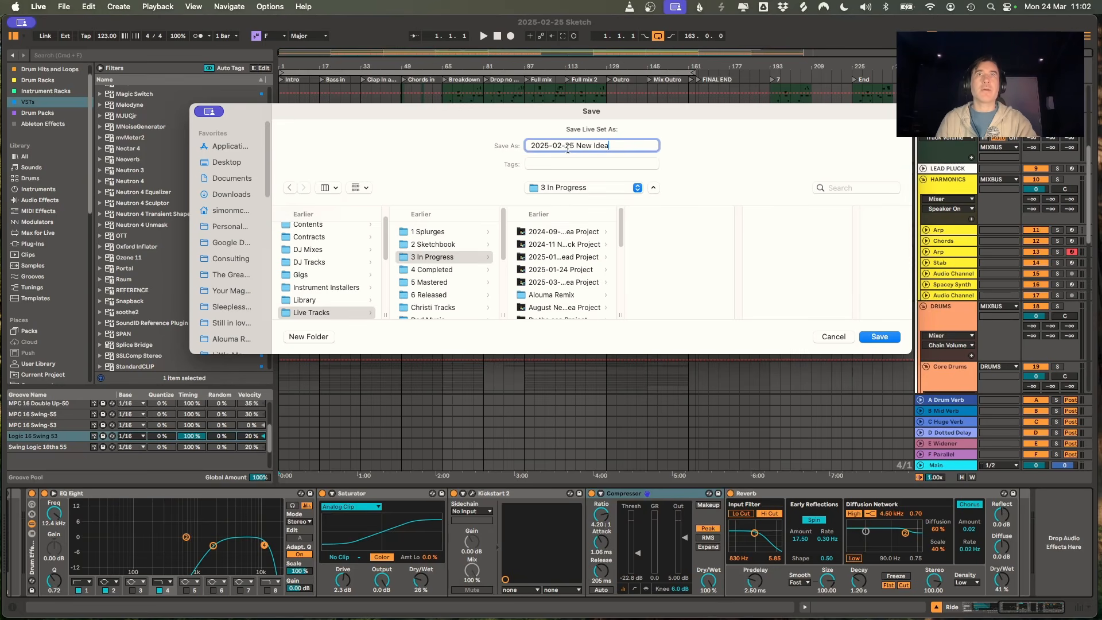
{"action": "left_click_drag", "start_coordinate": [619, 318], "coordinate": [677, 318]}
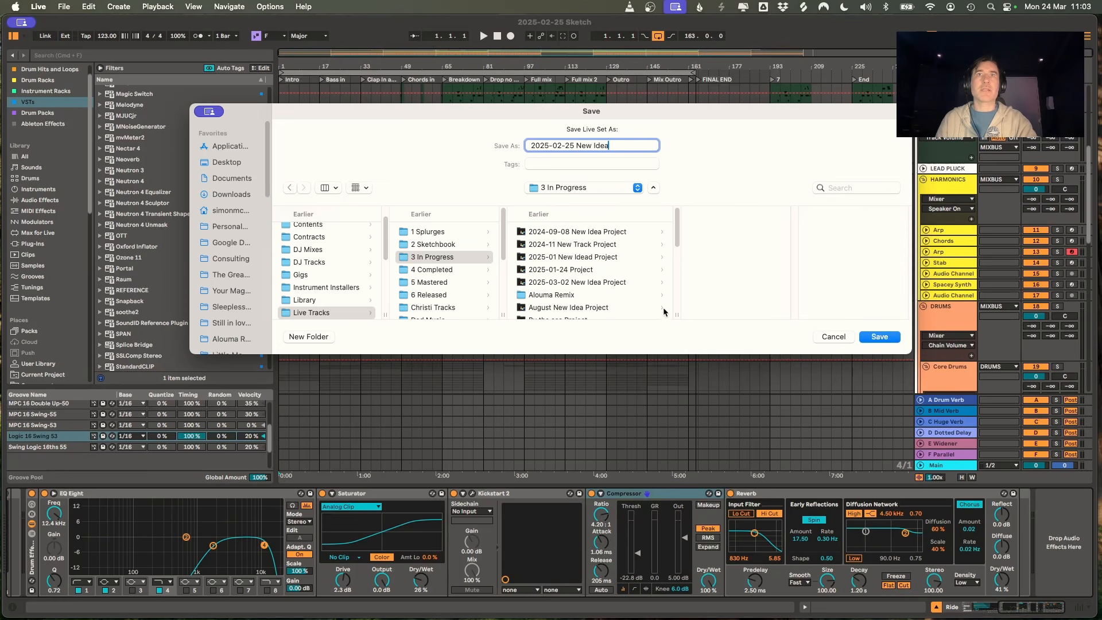
{"action": "scroll", "coordinate": [609, 278], "scroll_direction": "down", "scroll_amount": 2}
{"action": "scroll", "coordinate": [609, 277], "scroll_direction": "up", "scroll_amount": 3}
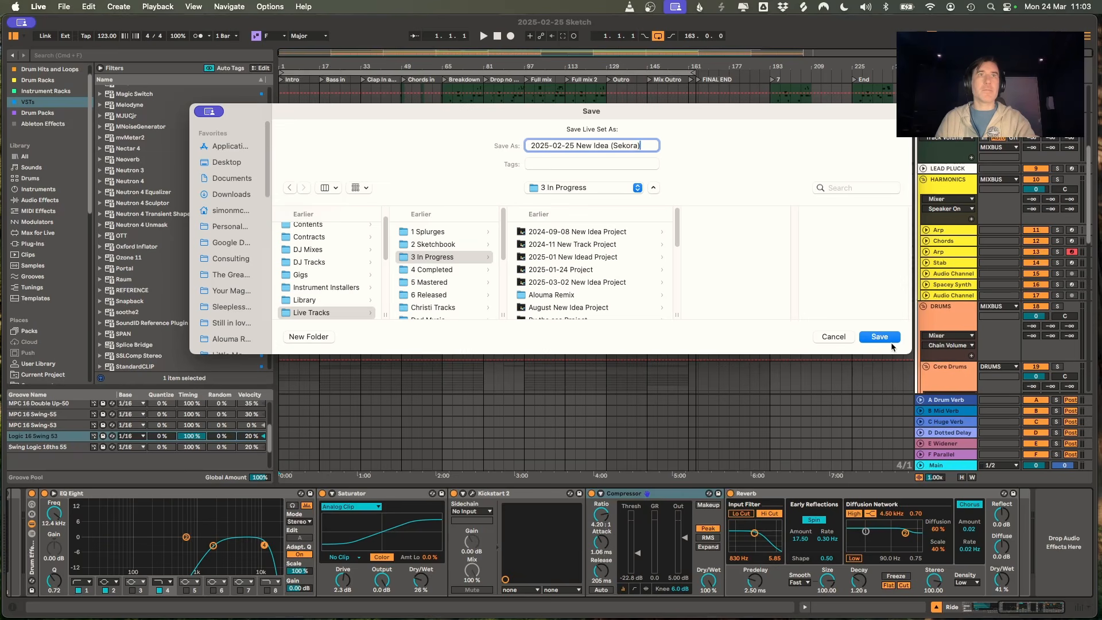
{"action": "left_click", "coordinate": [888, 341]}
Examine the harmonic, drum, percussion, kick and bass tracks across the whole arrangement.
{"action": "scroll", "coordinate": [517, 253], "scroll_direction": "down", "scroll_amount": 3}
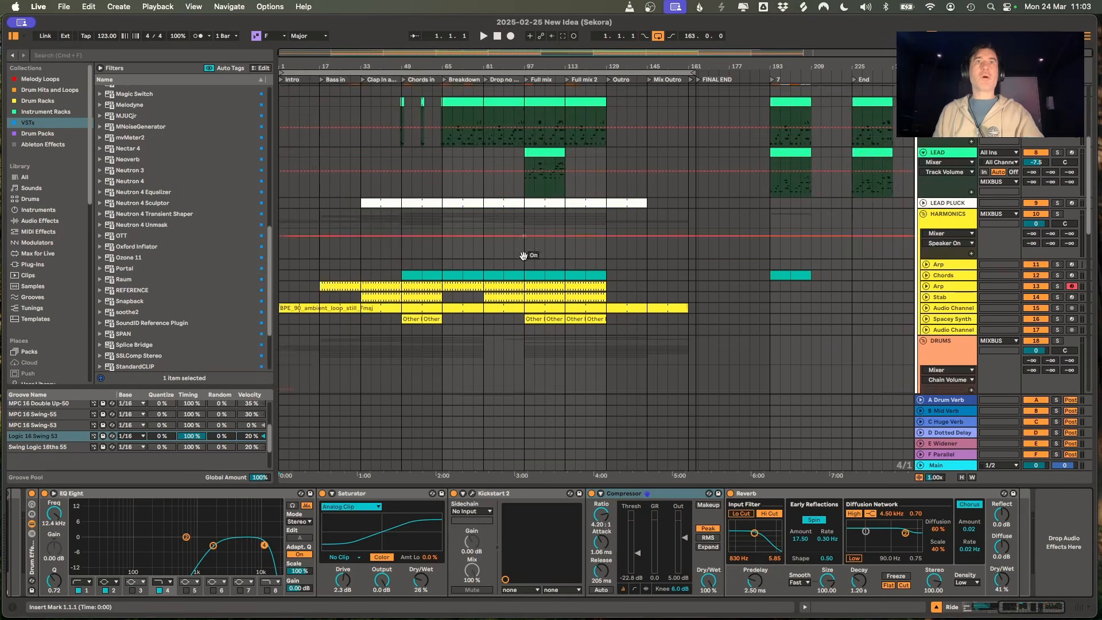
{"action": "scroll", "coordinate": [531, 247], "scroll_direction": "down", "scroll_amount": 5}
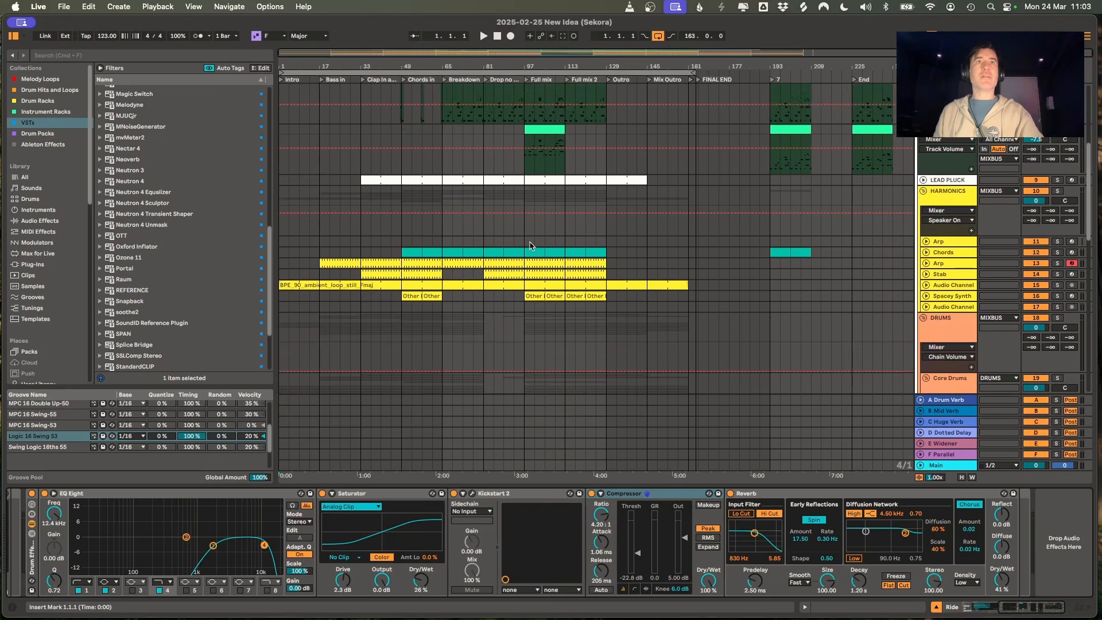
{"action": "scroll", "coordinate": [662, 214], "scroll_direction": "down", "scroll_amount": 15}
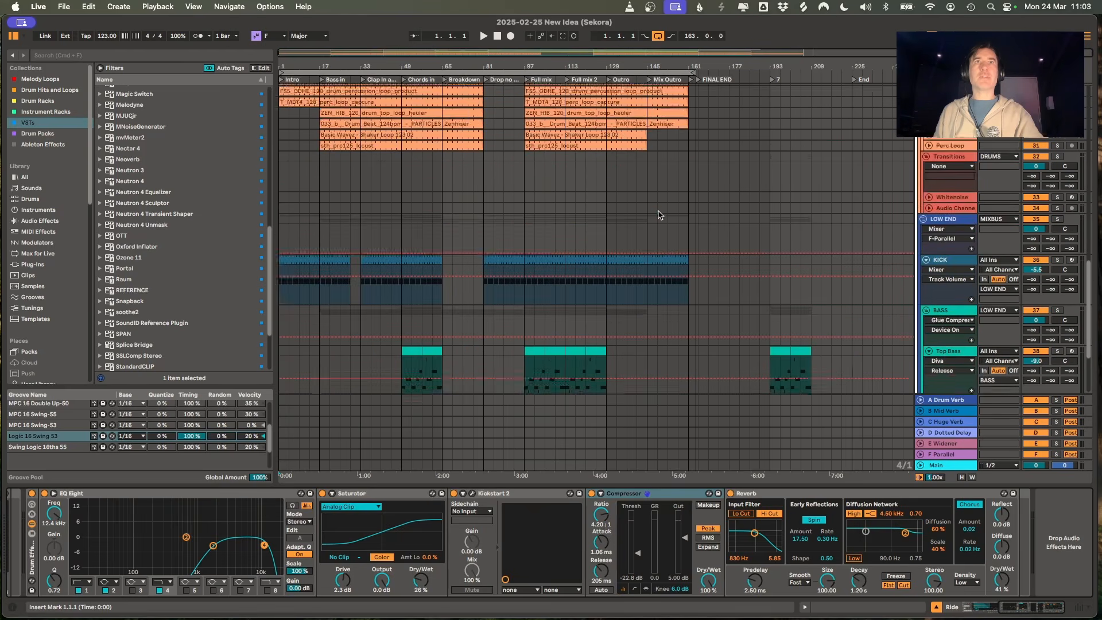
{"action": "scroll", "coordinate": [505, 205], "scroll_direction": "up", "scroll_amount": 8}
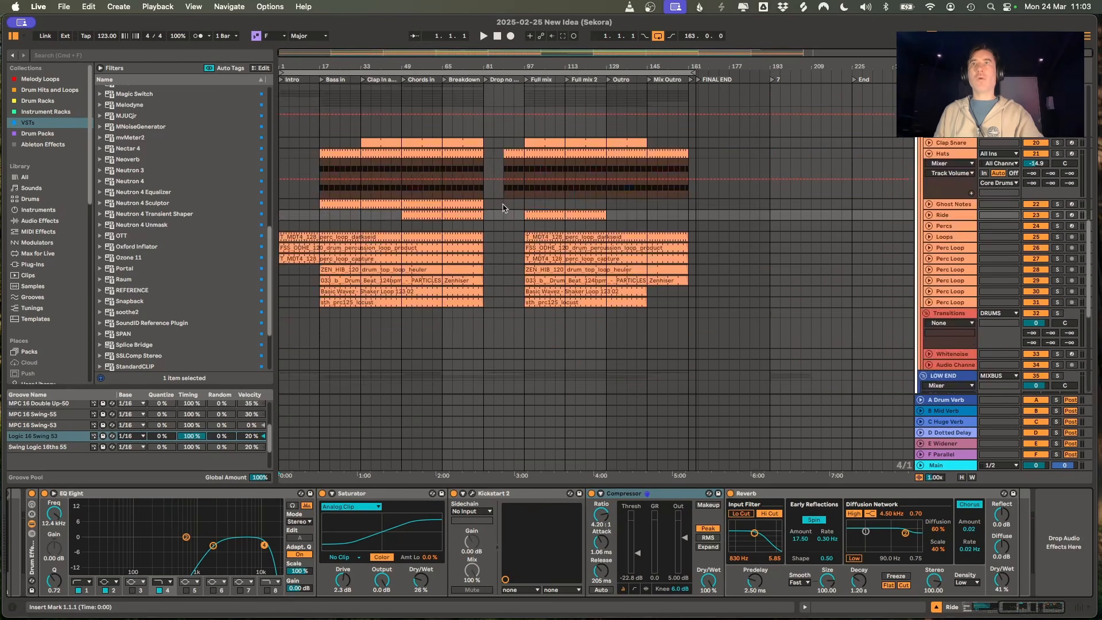
{"action": "scroll", "coordinate": [505, 205], "scroll_direction": "down", "scroll_amount": 6}
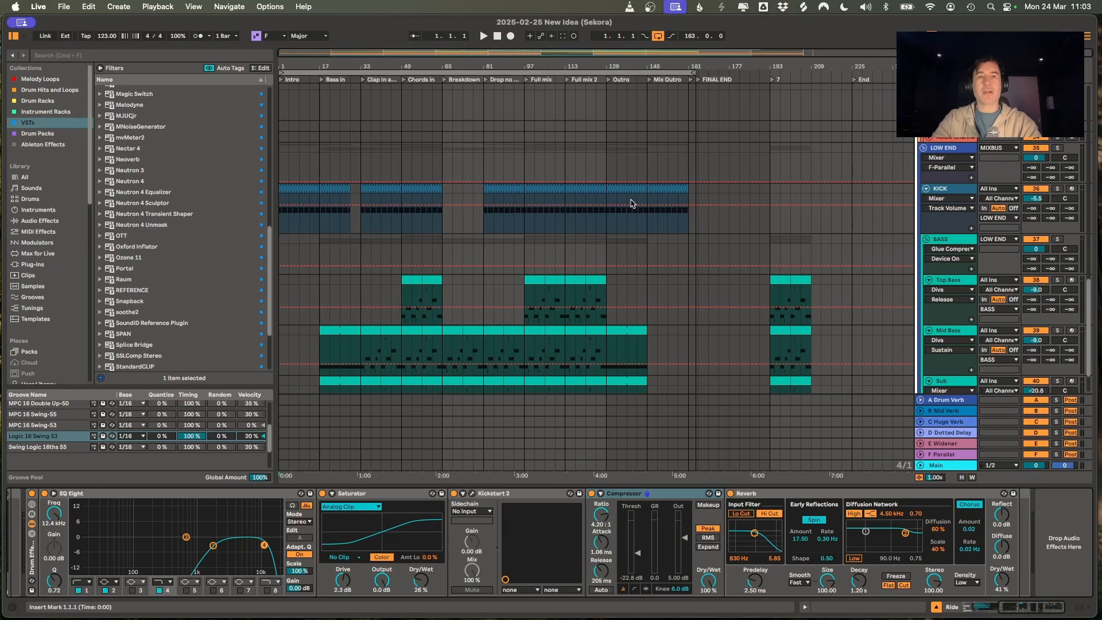
{"action": "scroll", "coordinate": [638, 195], "scroll_direction": "up", "scroll_amount": 8}
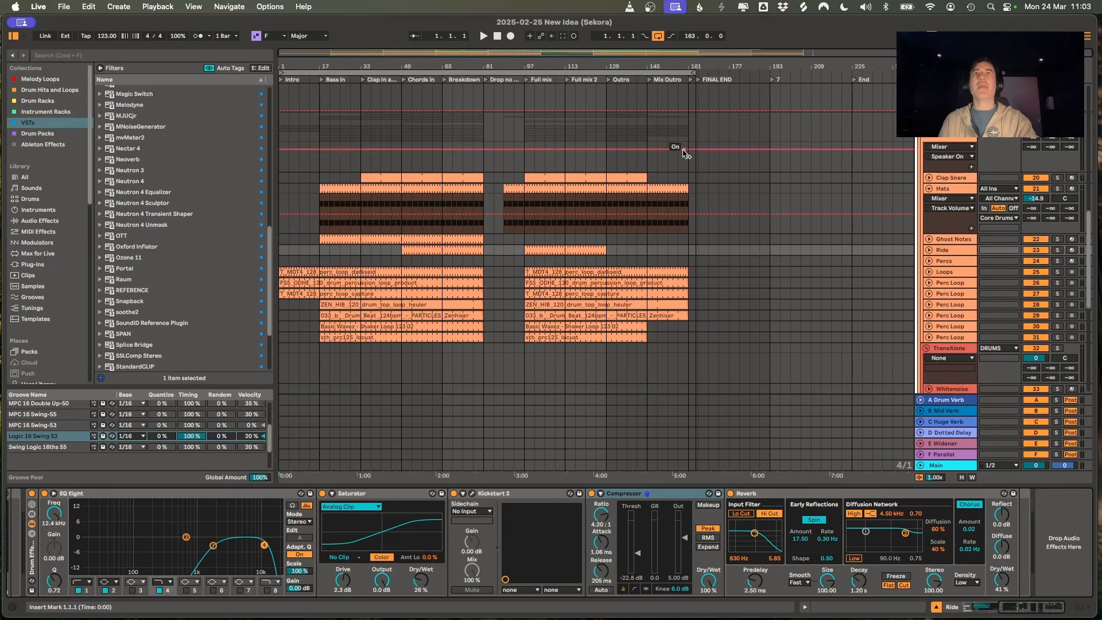
{"action": "scroll", "coordinate": [677, 150], "scroll_direction": "down", "scroll_amount": 3}
{"action": "scroll", "coordinate": [685, 164], "scroll_direction": "up", "scroll_amount": 2}
{"action": "scroll", "coordinate": [695, 218], "scroll_direction": "up", "scroll_amount": 3}
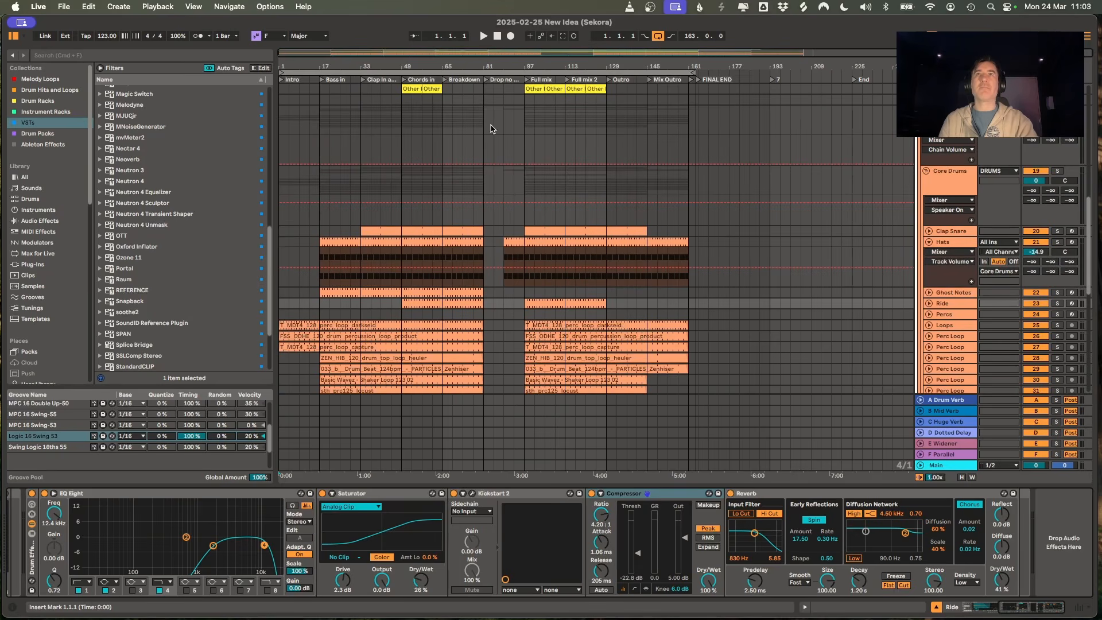
{"action": "scroll", "coordinate": [343, 132], "scroll_direction": "down", "scroll_amount": 2}
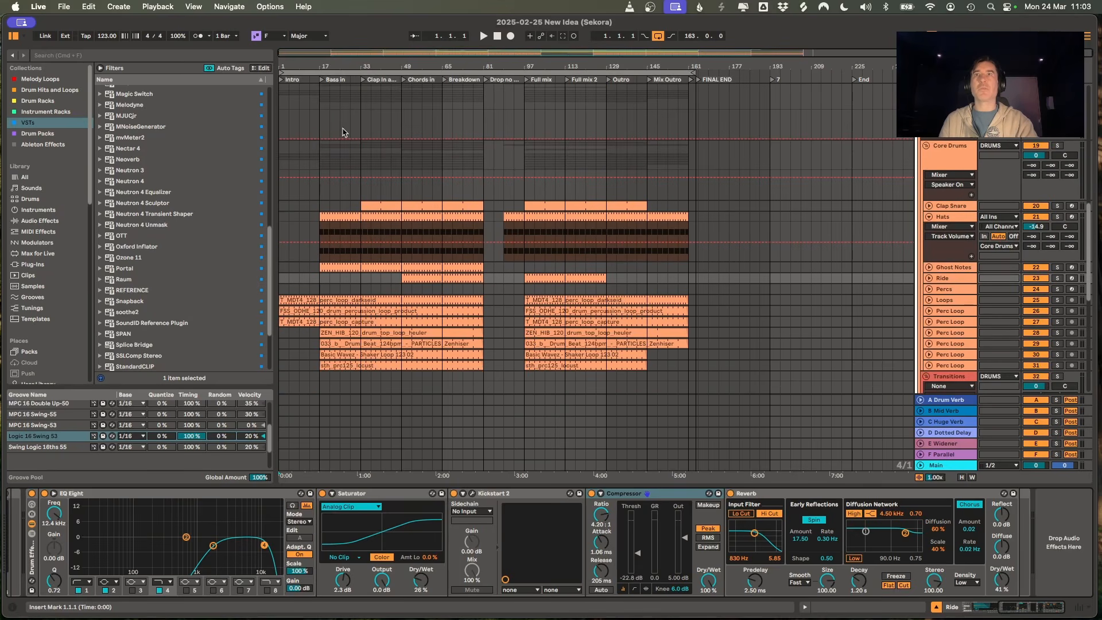
Fold the Hats track and review the percussion loop and kick clips around the breakdown and drop.
{"action": "left_click", "coordinate": [929, 217]}
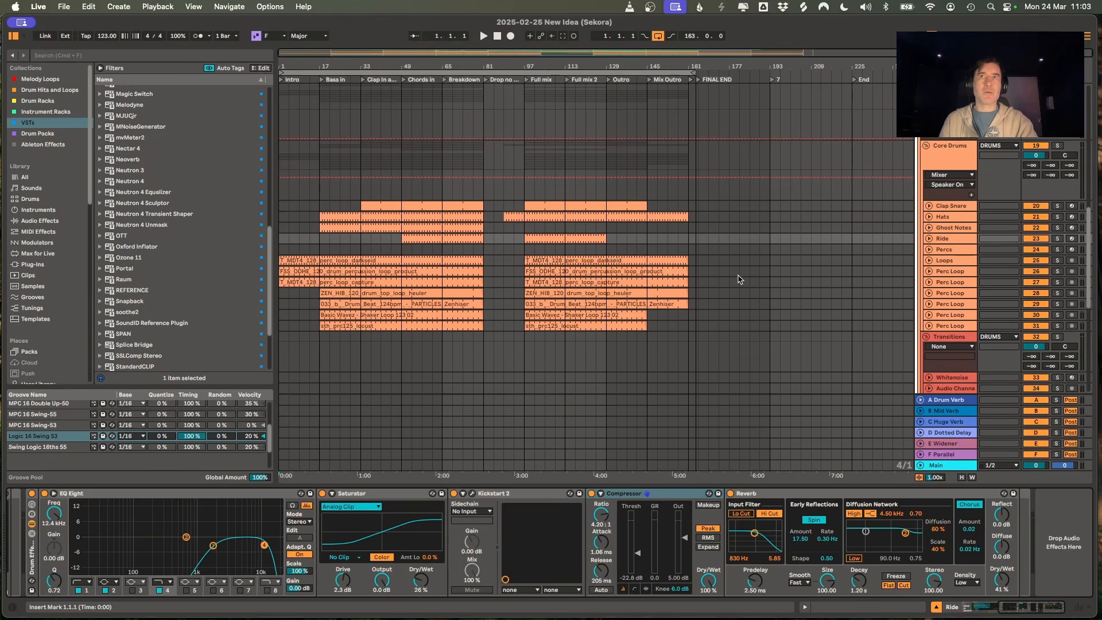
{"action": "scroll", "coordinate": [653, 290], "scroll_direction": "down", "scroll_amount": 2}
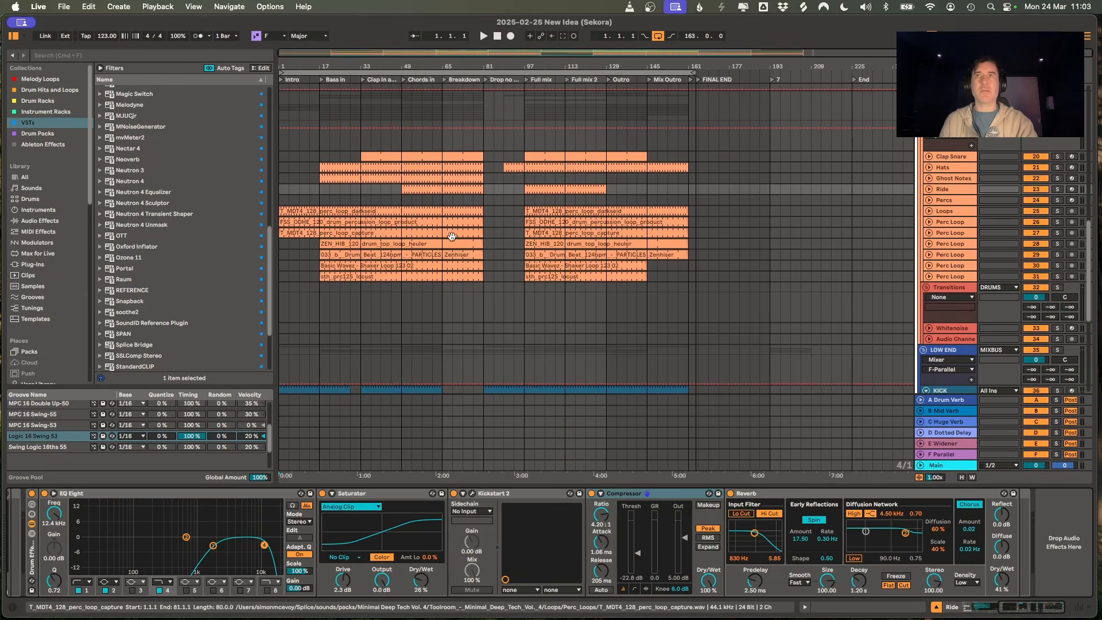
{"action": "scroll", "coordinate": [449, 251], "scroll_direction": "down", "scroll_amount": 3}
{"action": "scroll", "coordinate": [459, 197], "scroll_direction": "up", "scroll_amount": 2}
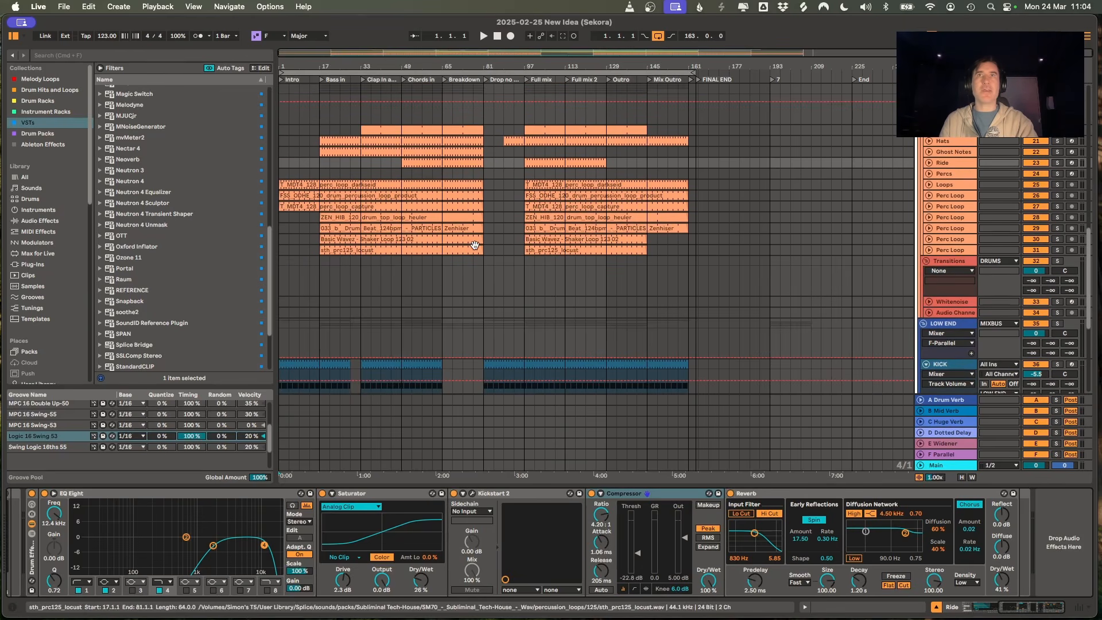
{"action": "scroll", "coordinate": [460, 197], "scroll_direction": "down", "scroll_amount": 1}
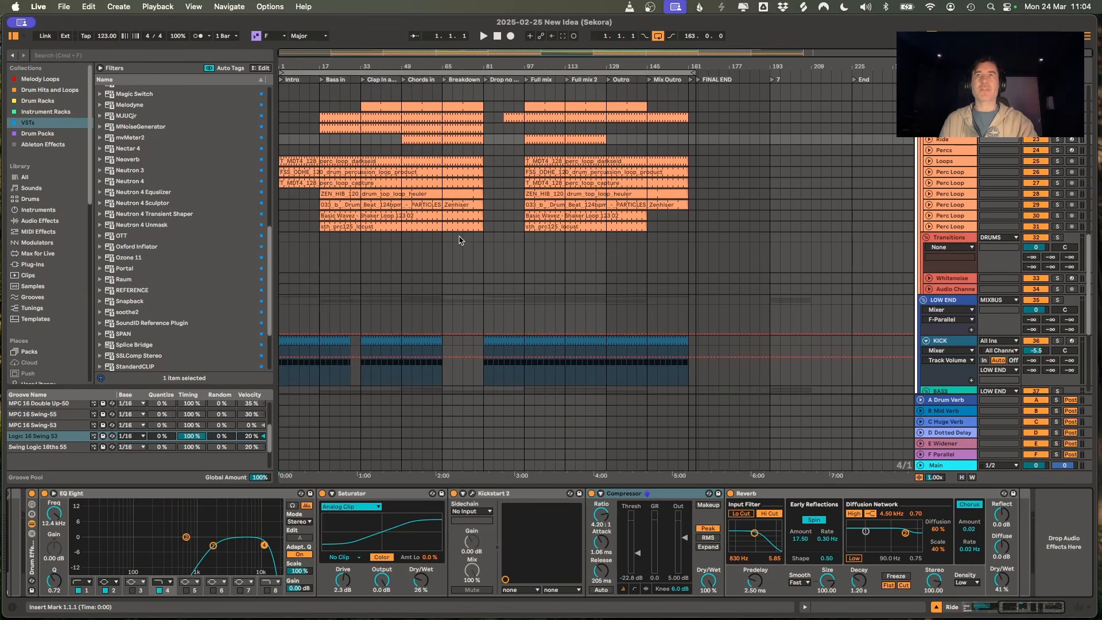
{"action": "scroll", "coordinate": [483, 240], "scroll_direction": "down", "scroll_amount": 2}
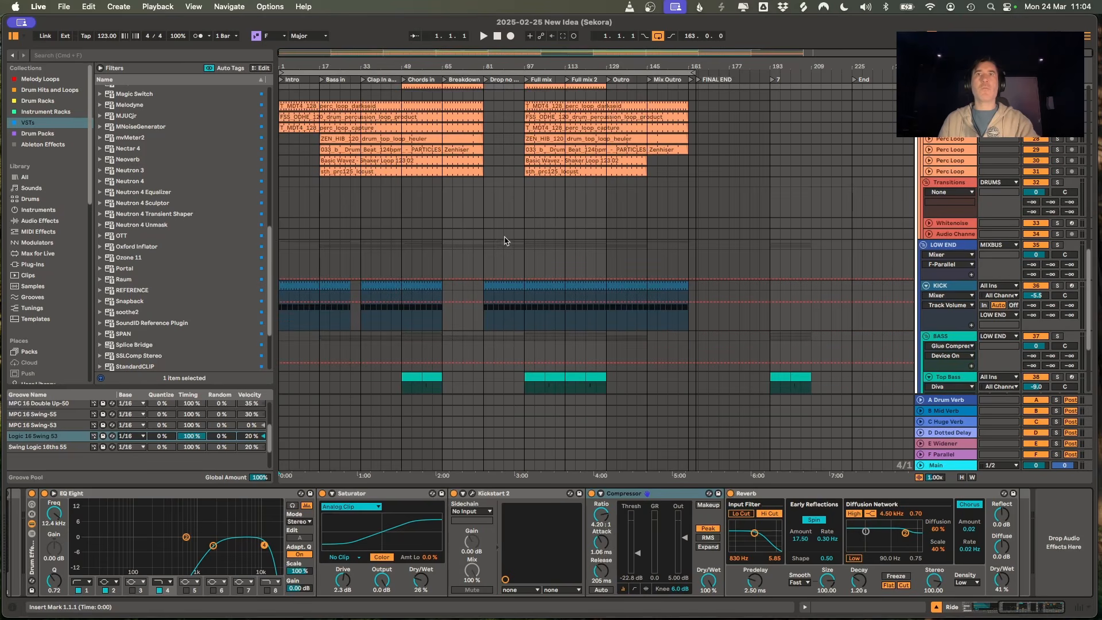
Show the KICK track's devices, select its intro clip and briefly play it from the start.
{"action": "left_click", "coordinate": [942, 286]}
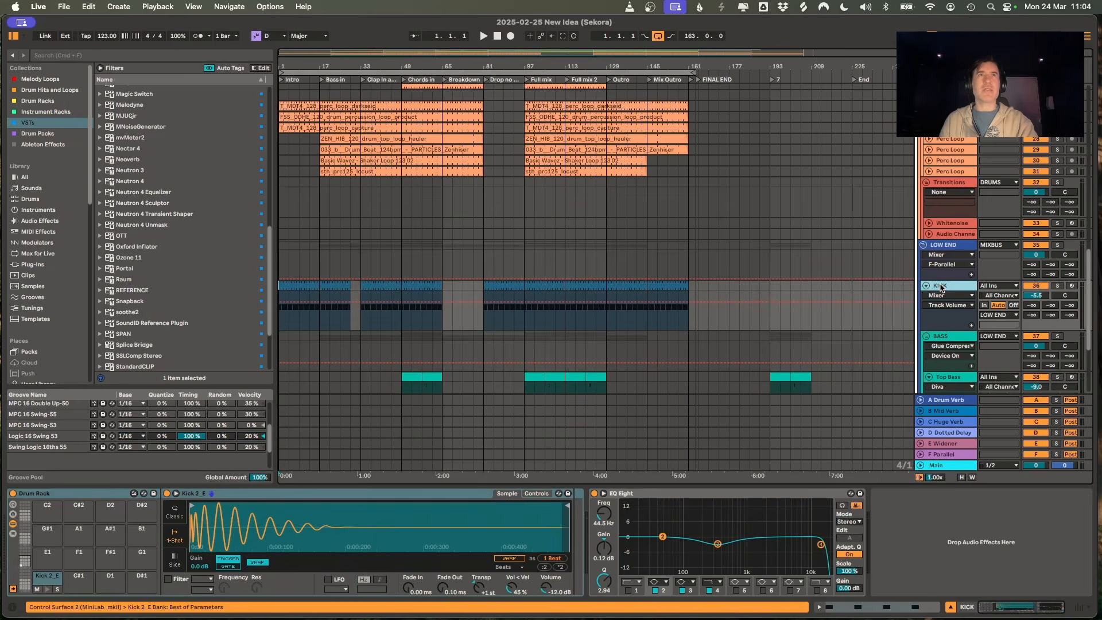
{"action": "left_click", "coordinate": [312, 287]}
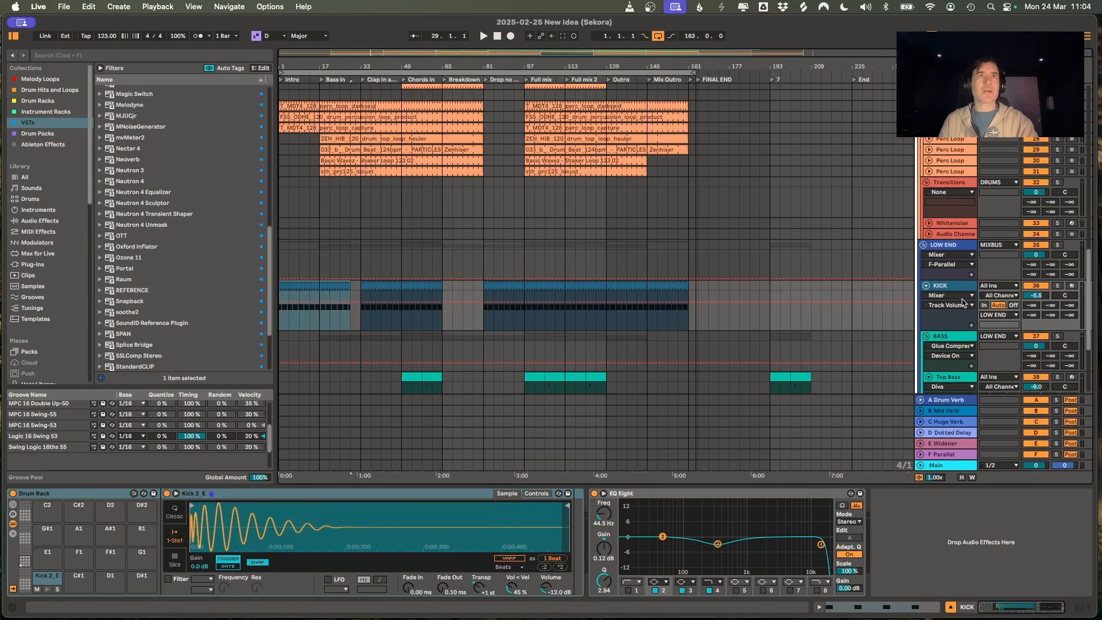
{"action": "key", "text": "space"}
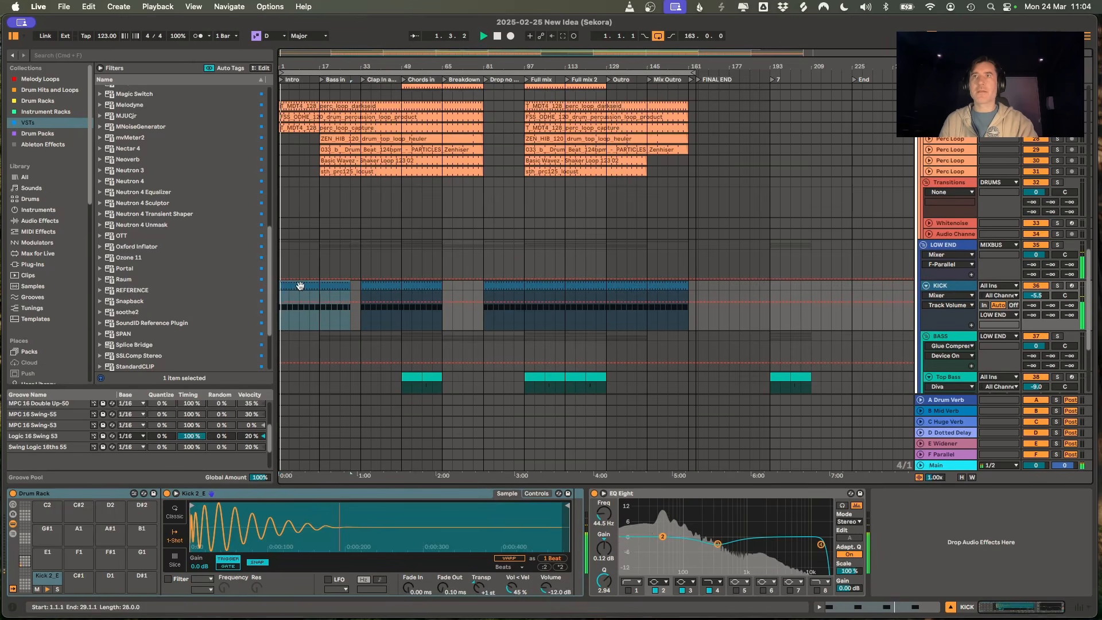
{"action": "key", "text": "space"}
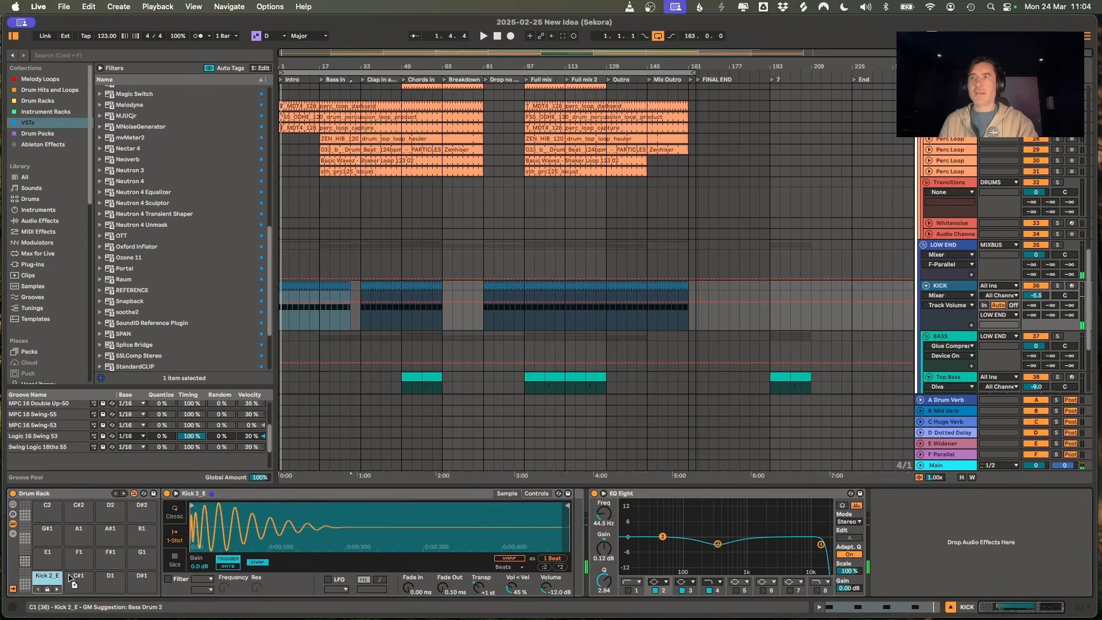
Copy the Kick 2_E pad to C#1, shorten the copy's sample and raise its Fade Out to 46.6 ms, then audition.
{"action": "left_click_drag", "start_coordinate": [73, 575], "coordinate": [78, 584]}
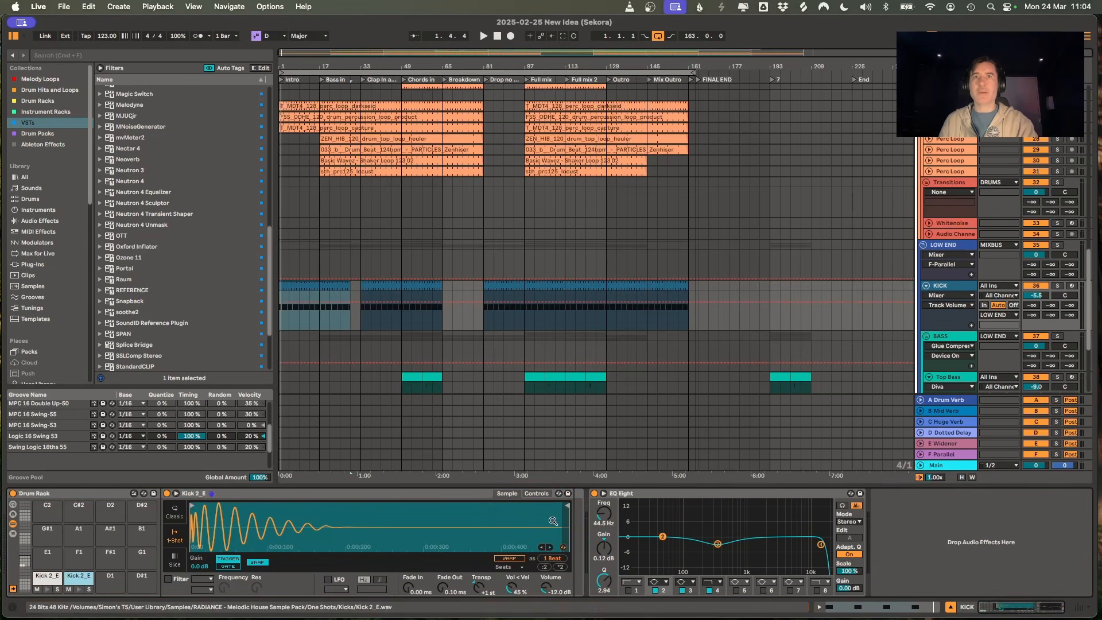
{"action": "left_click_drag", "start_coordinate": [565, 505], "coordinate": [266, 500]}
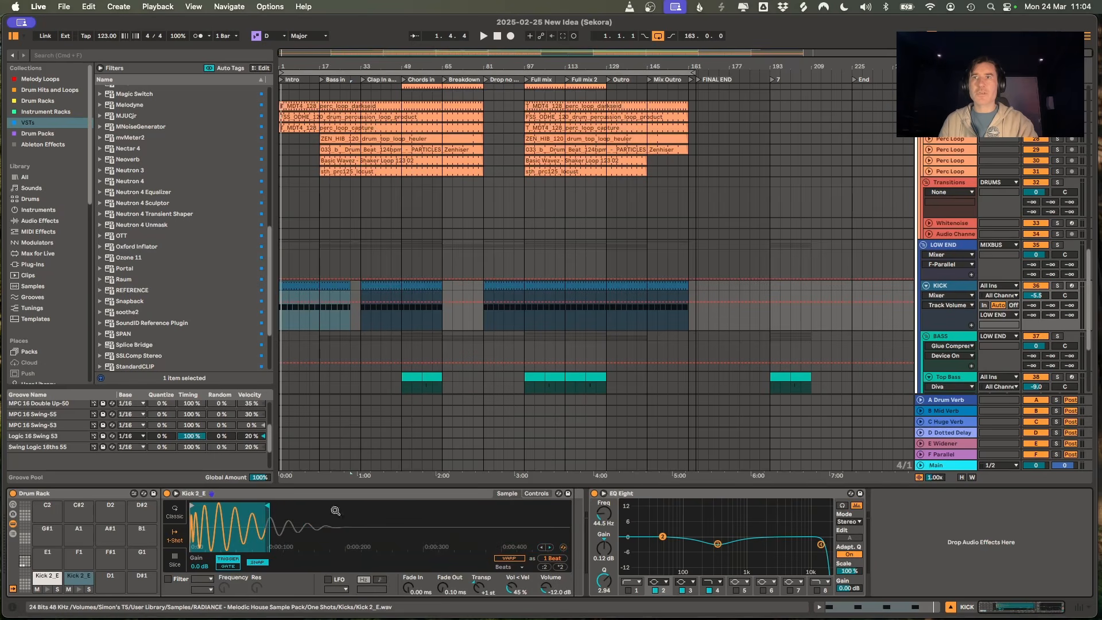
{"action": "left_click_drag", "start_coordinate": [442, 590], "coordinate": [443, 593]}
{"action": "key", "text": "space"}
{"action": "key", "text": "space"}
Move the four kick notes in the intro clip (bars 1 to 17) to the copied C#1 pad and play the clip.
{"action": "left_click", "coordinate": [320, 296]}
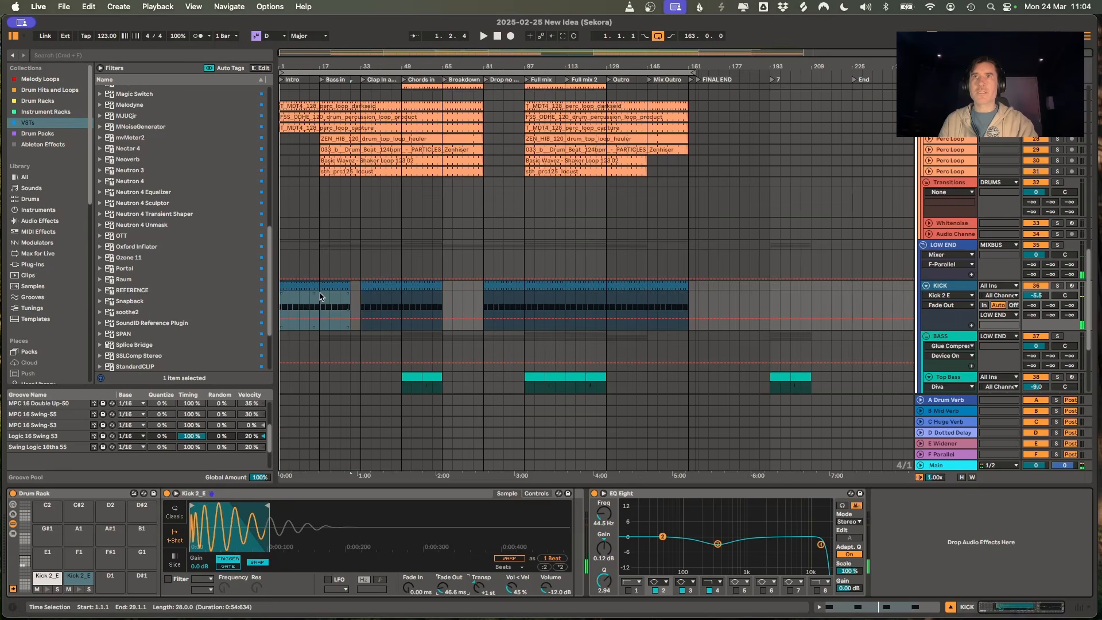
{"action": "double_click", "coordinate": [297, 298]}
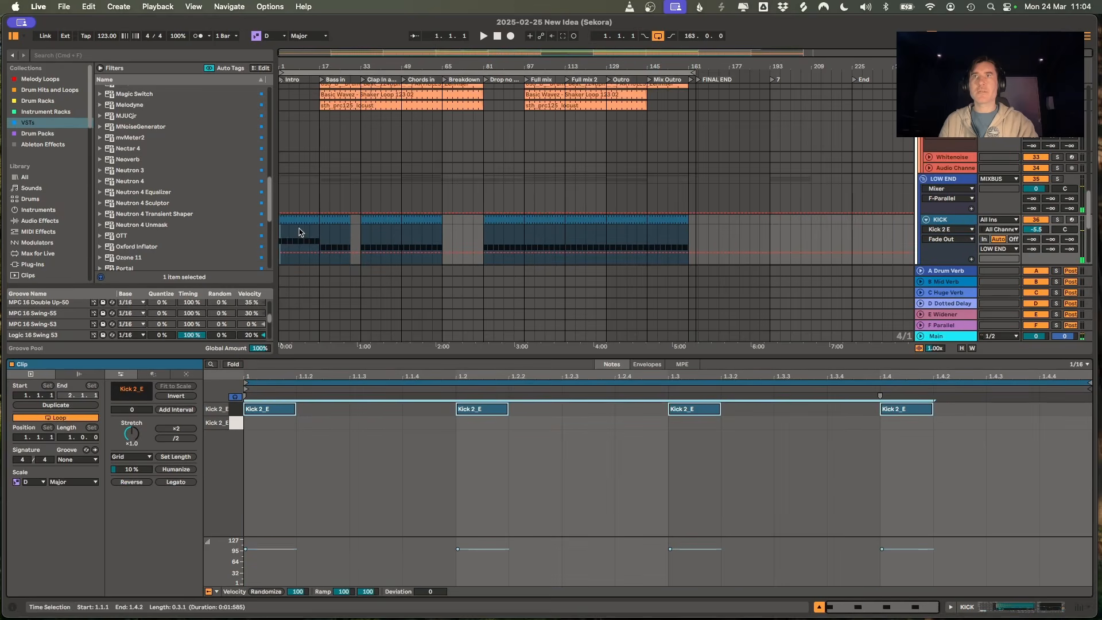
{"action": "left_click", "coordinate": [299, 232]}
{"action": "key", "text": "space"}
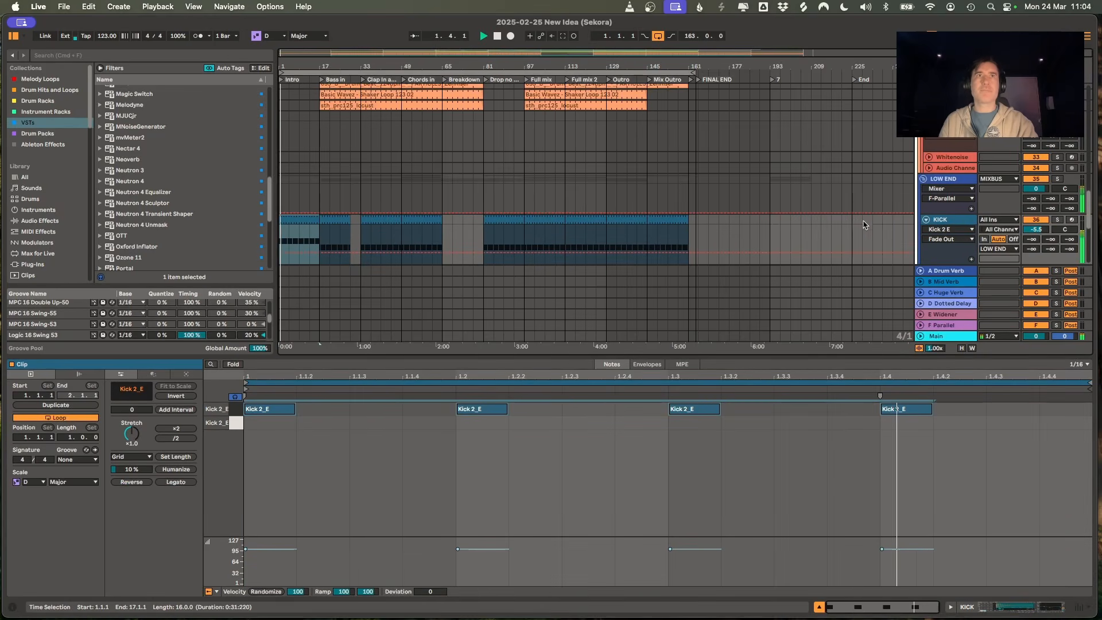
Trim the copied kick sample's end further during playback, bringing its Fade Out down to 17.6 ms.
{"action": "key", "text": "shift+Tab"}
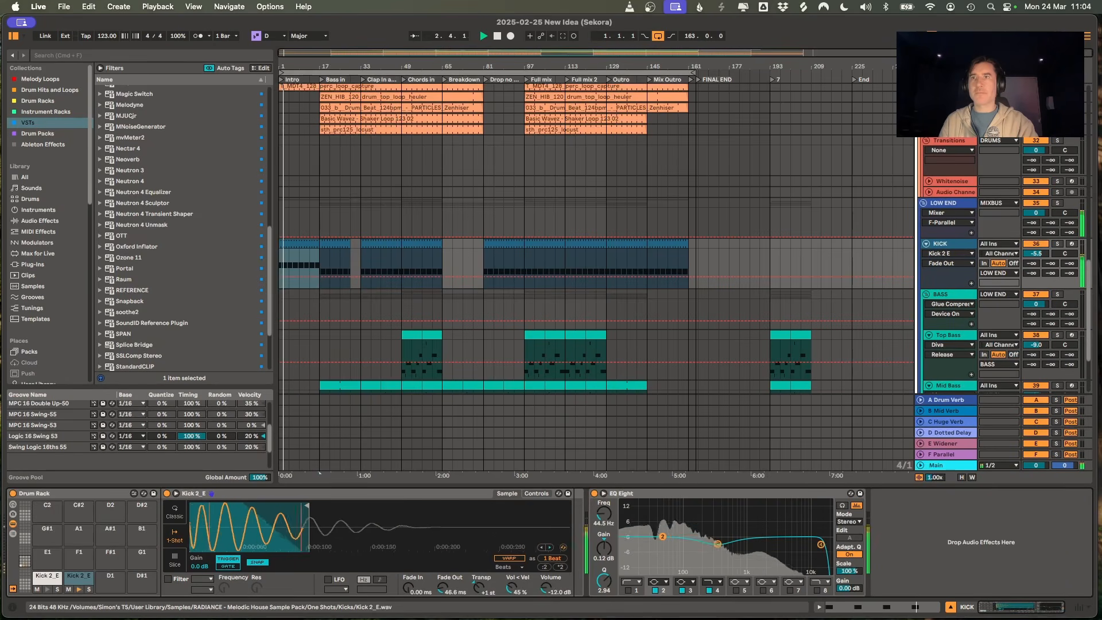
{"action": "scroll", "coordinate": [388, 502], "scroll_direction": "up", "scroll_amount": 4}
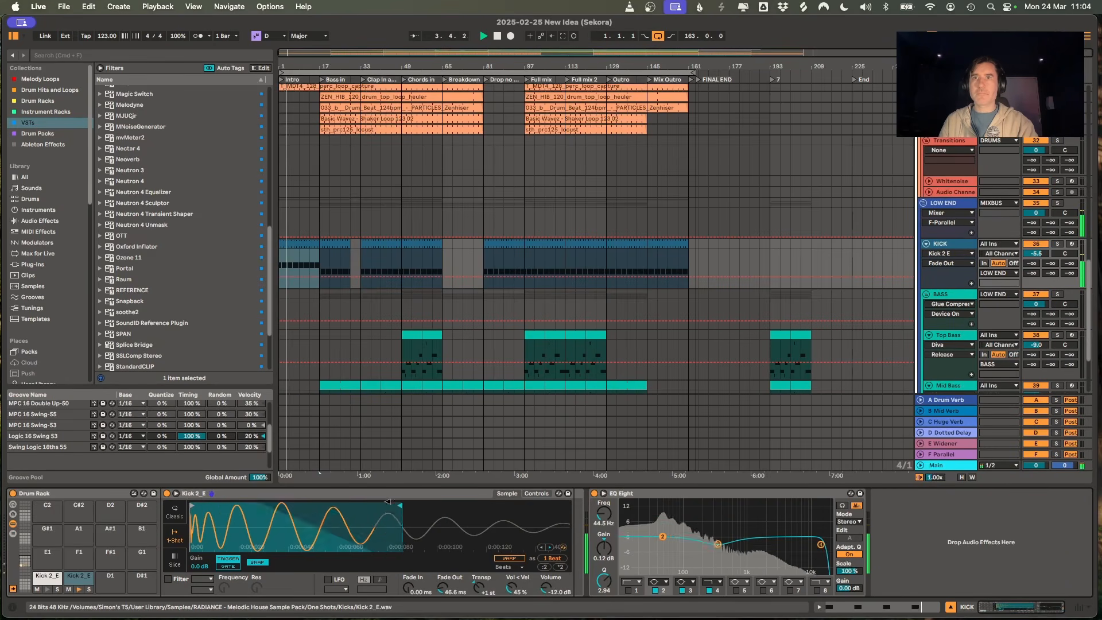
{"action": "left_click_drag", "start_coordinate": [388, 502], "coordinate": [333, 503]}
{"action": "left_click_drag", "start_coordinate": [447, 582], "coordinate": [447, 588]}
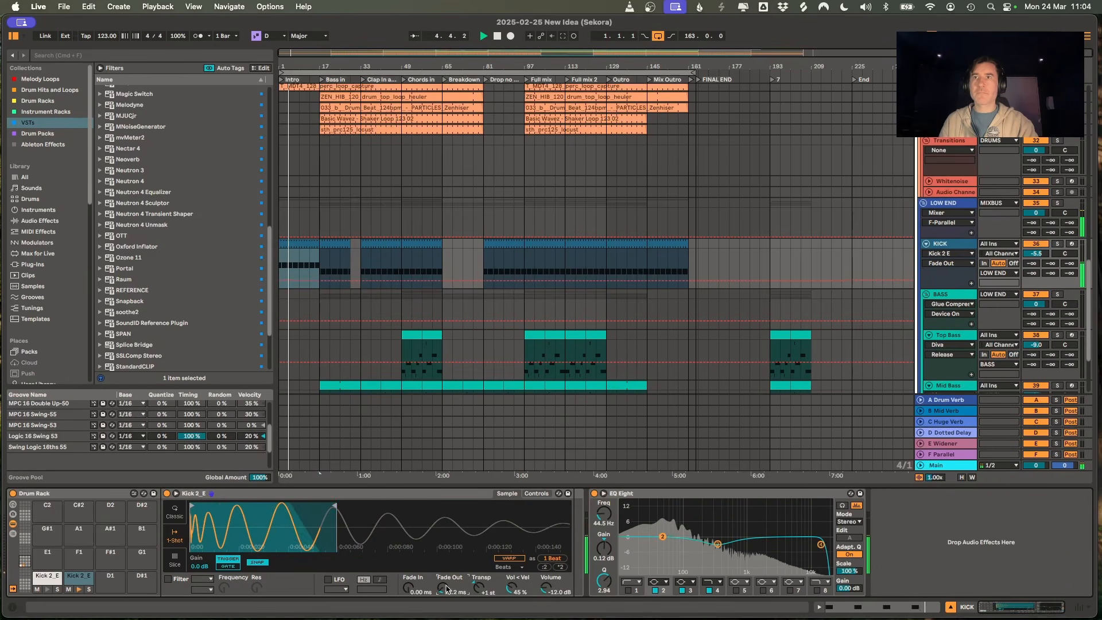
{"action": "left_click_drag", "start_coordinate": [334, 505], "coordinate": [263, 505]}
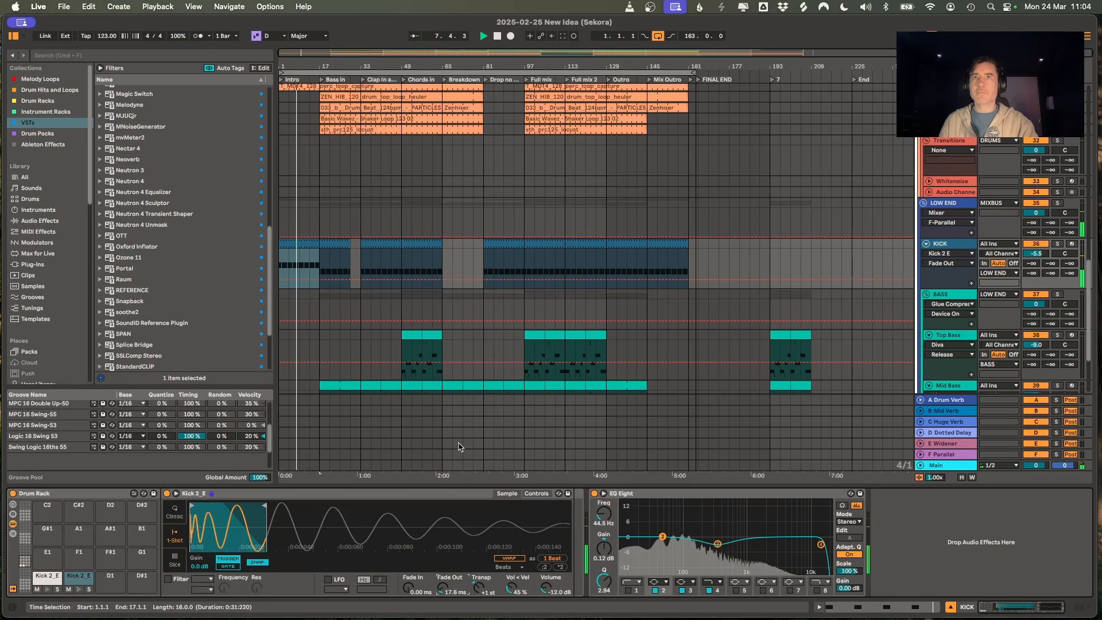
{"action": "key", "text": "space"}
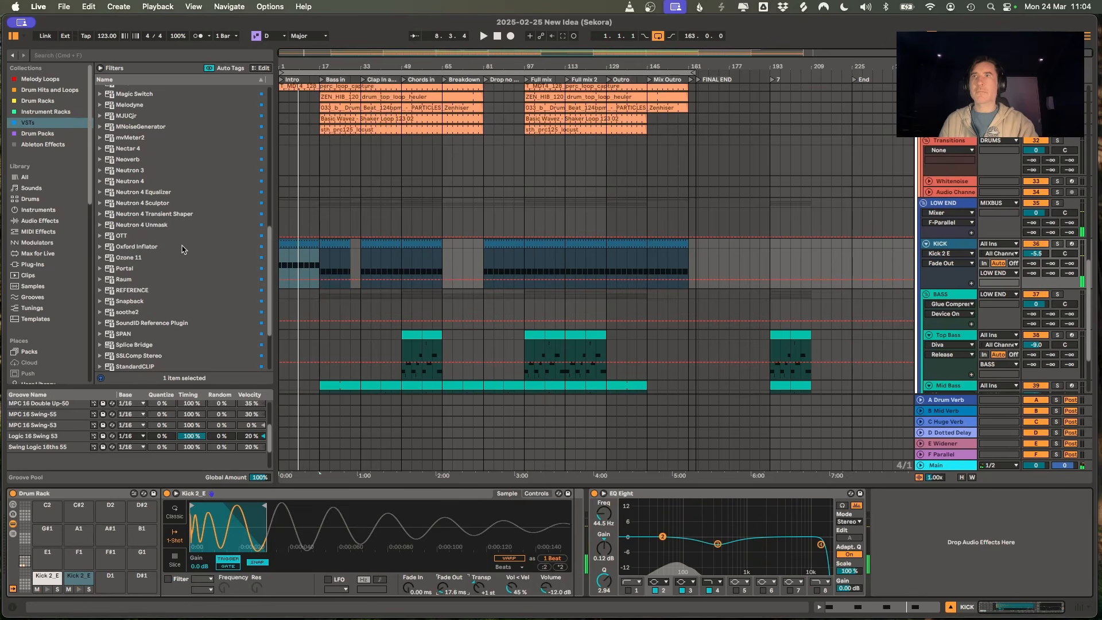
Add an Auto Filter audio effect after the EQ Eight on the KICK track.
{"action": "left_click", "coordinate": [40, 221]}
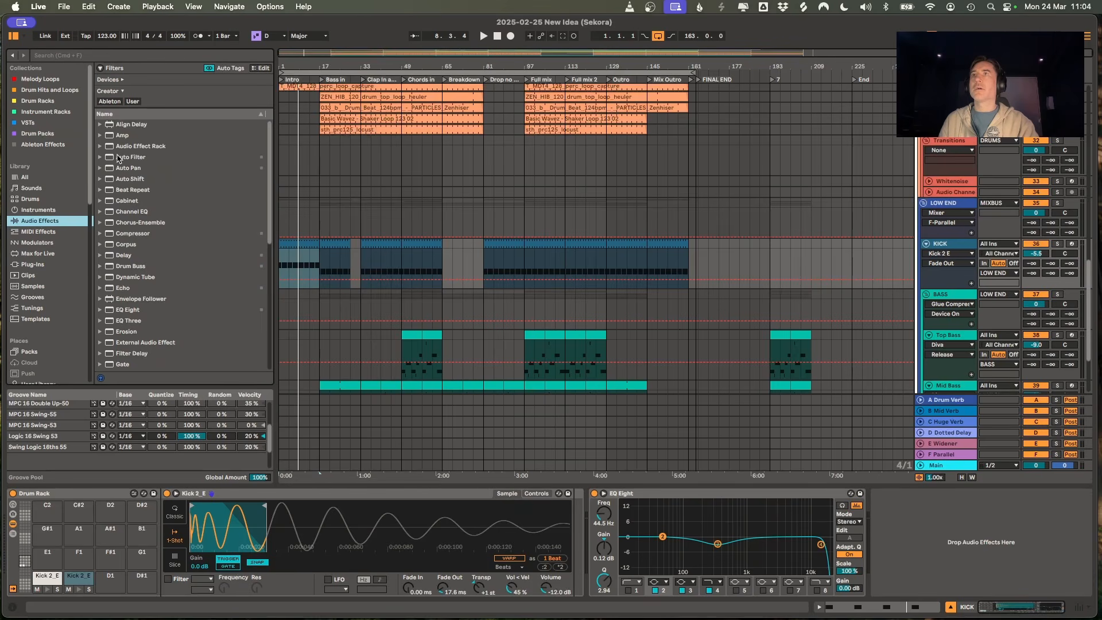
{"action": "left_click_drag", "start_coordinate": [118, 159], "coordinate": [936, 540]}
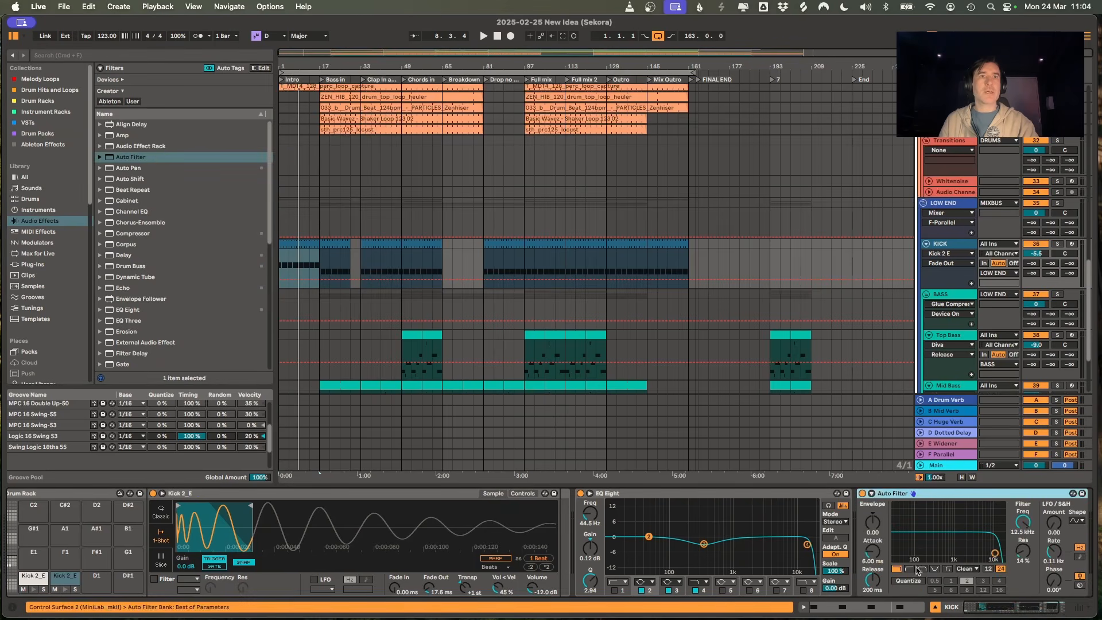
Try the KICK Auto Filter as a high-pass at 238 Hz, with its frequency automated to the minimum from bar 17.
{"action": "left_click", "coordinate": [908, 570]}
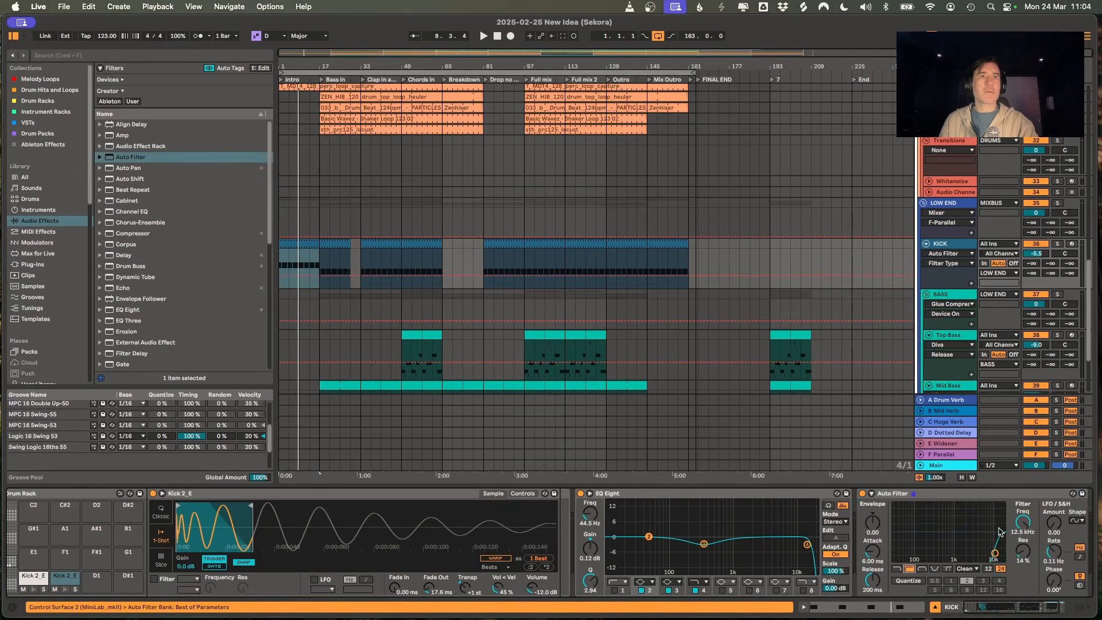
{"action": "key", "text": "space"}
{"action": "left_click_drag", "start_coordinate": [1028, 529], "coordinate": [1028, 586]}
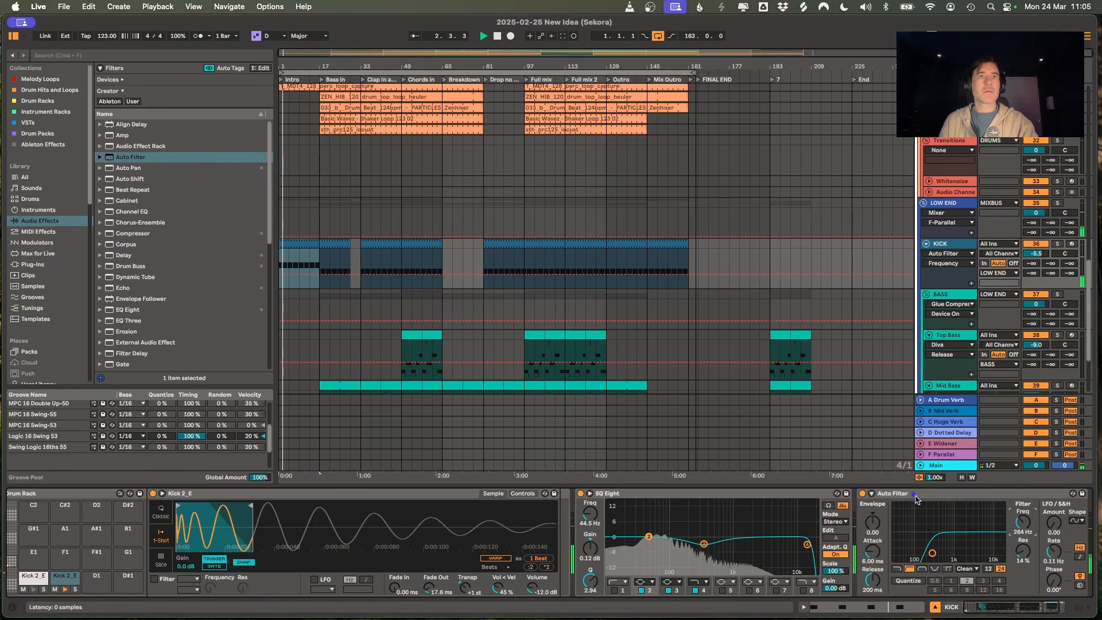
{"action": "mouse_move", "coordinate": [1023, 523]}
{"action": "left_mouse_down"}
{"action": "mouse_move", "coordinate": [1024, 560]}
{"action": "mouse_move", "coordinate": [1023, 540]}
{"action": "left_mouse_up"}
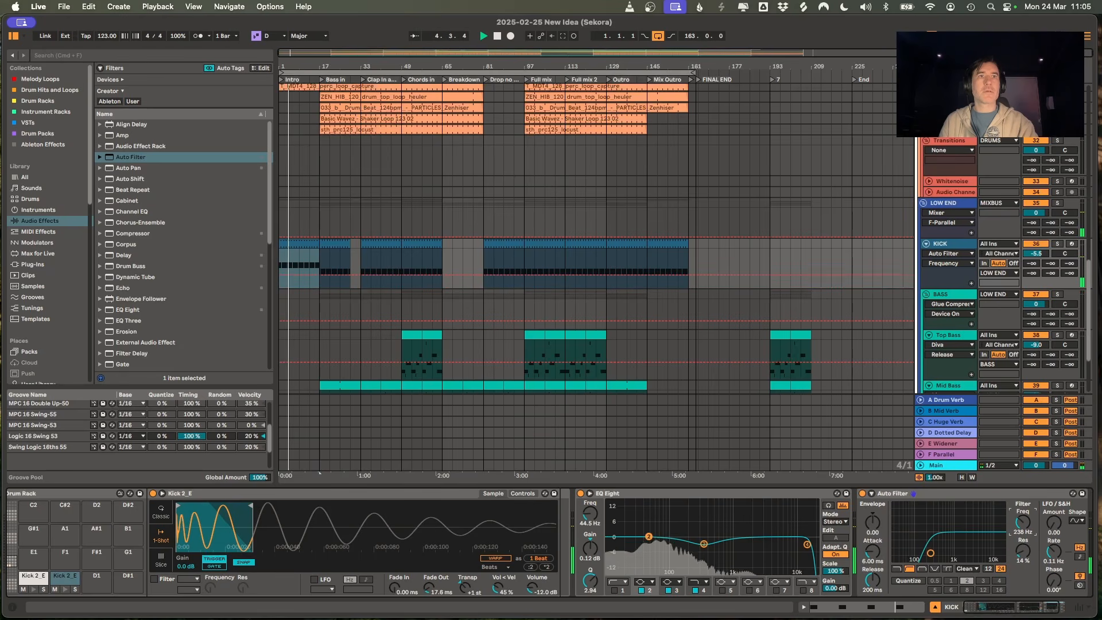
{"action": "key", "text": "space"}
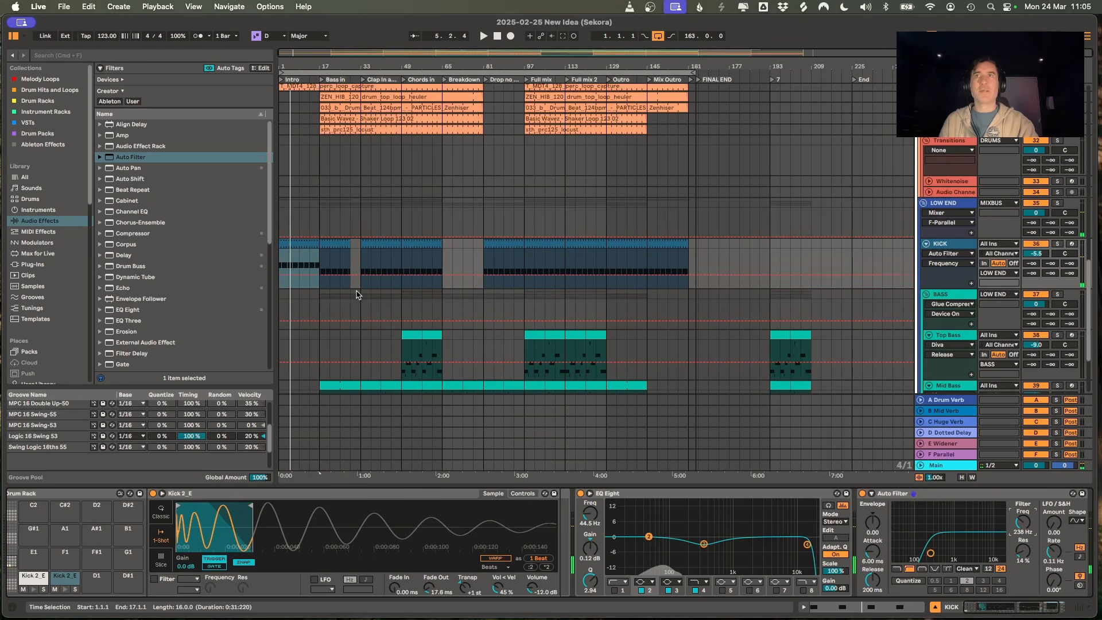
{"action": "left_click", "coordinate": [323, 278]}
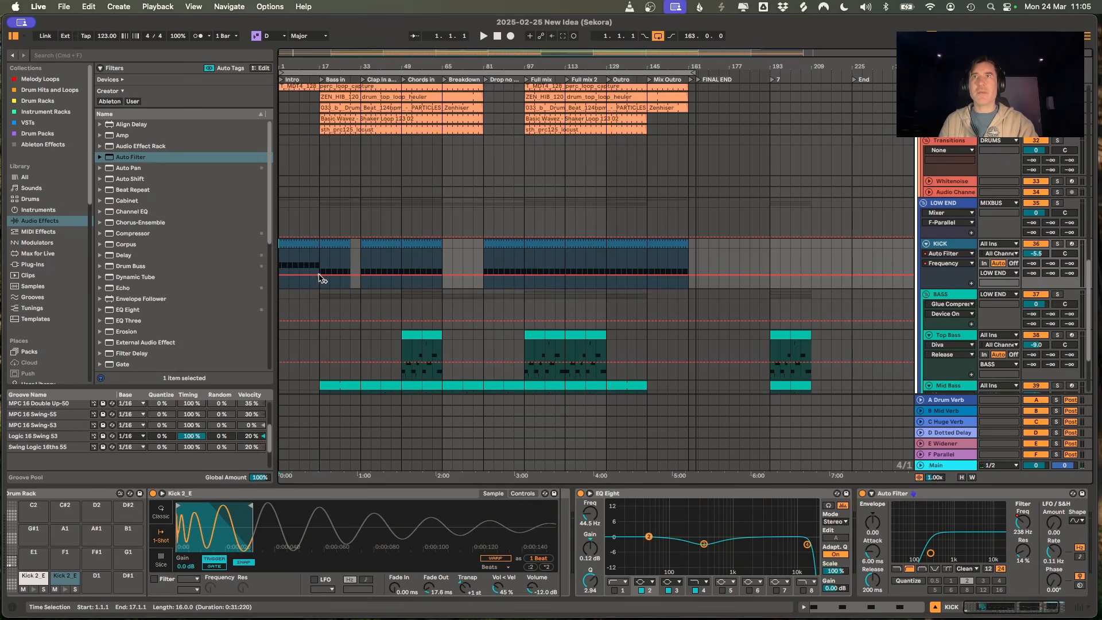
{"action": "left_click_drag", "start_coordinate": [325, 280], "coordinate": [325, 292]}
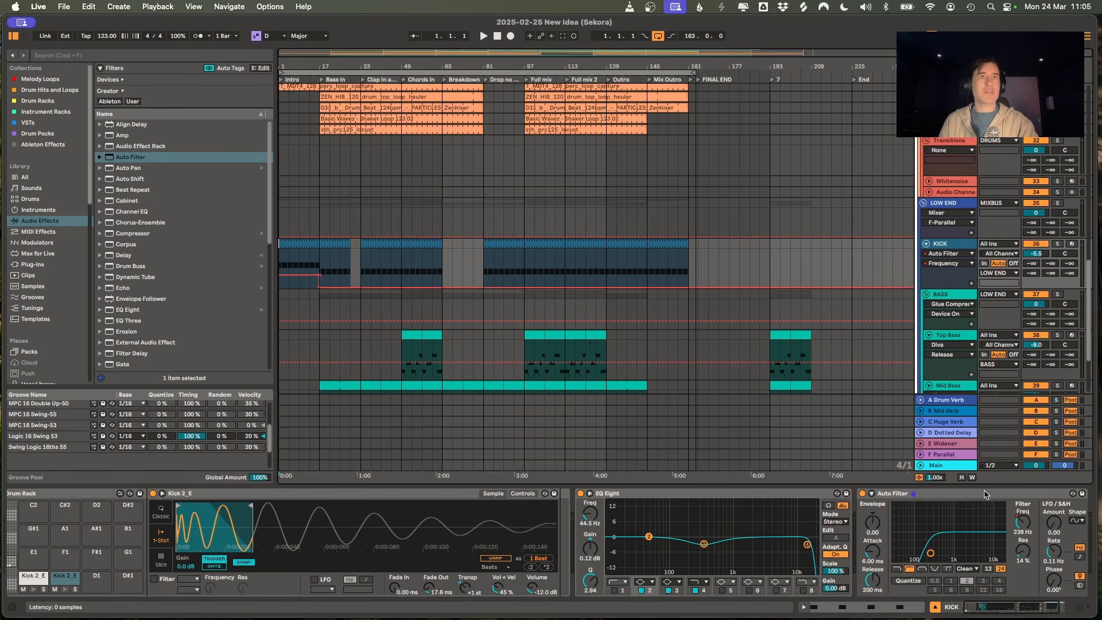
Replace the KICK track's Auto Filter with a second EQ Eight and make its band 1 a low-cut filter.
{"action": "key", "text": "Delete"}
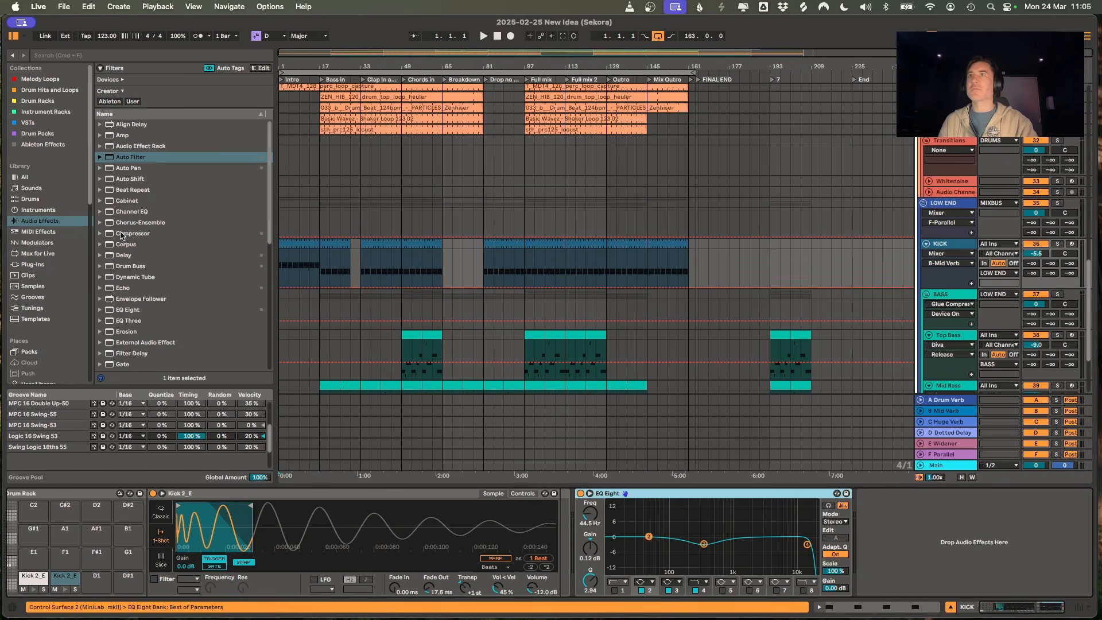
{"action": "left_click_drag", "start_coordinate": [136, 311], "coordinate": [898, 554]}
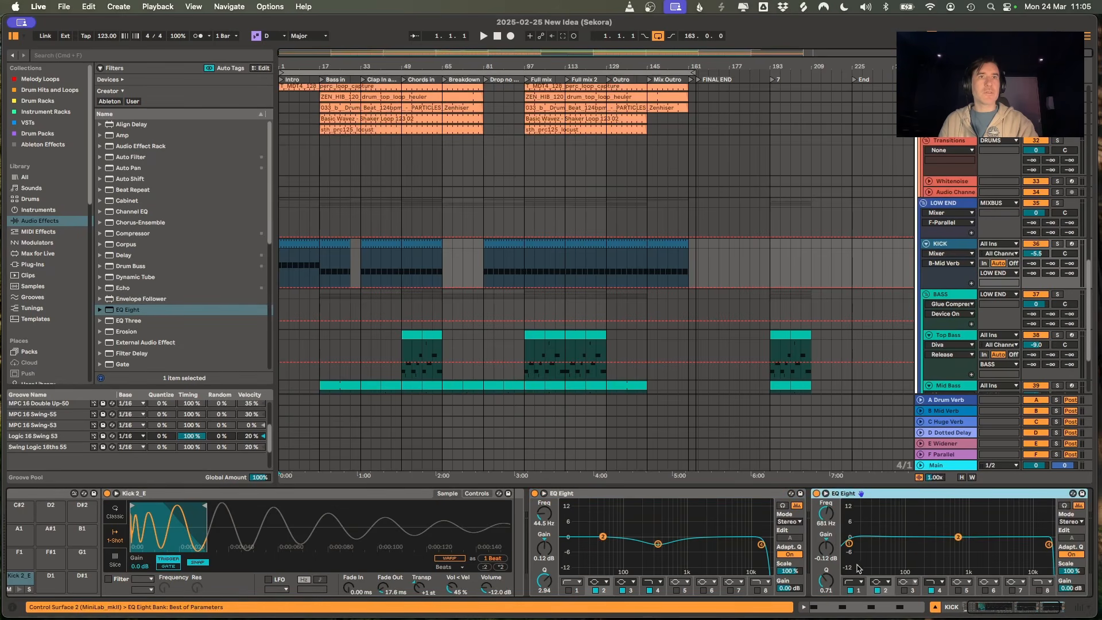
{"action": "left_click", "coordinate": [860, 583]}
{"action": "left_click", "coordinate": [851, 515]}
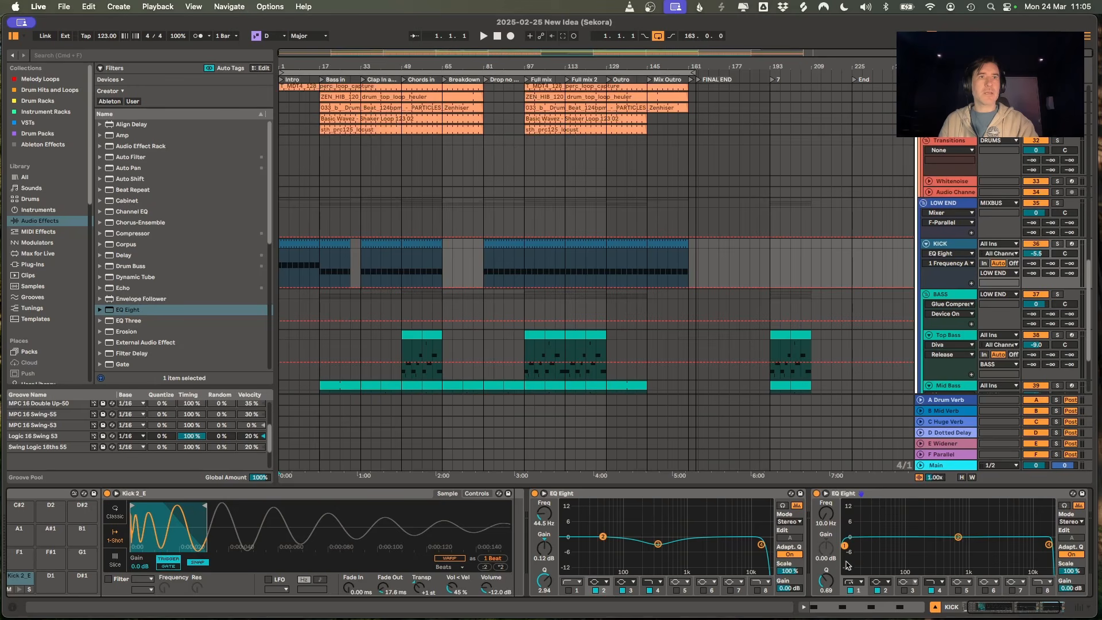
Change the low-cut slope of band 1 in the second kick EQ Eight and set its frequency to 212 Hz during playback.
{"action": "mouse_move", "coordinate": [831, 517]}
{"action": "left_mouse_down"}
{"action": "mouse_move", "coordinate": [830, 508]}
{"action": "mouse_move", "coordinate": [827, 517]}
{"action": "left_mouse_up"}
{"action": "key", "text": "space"}
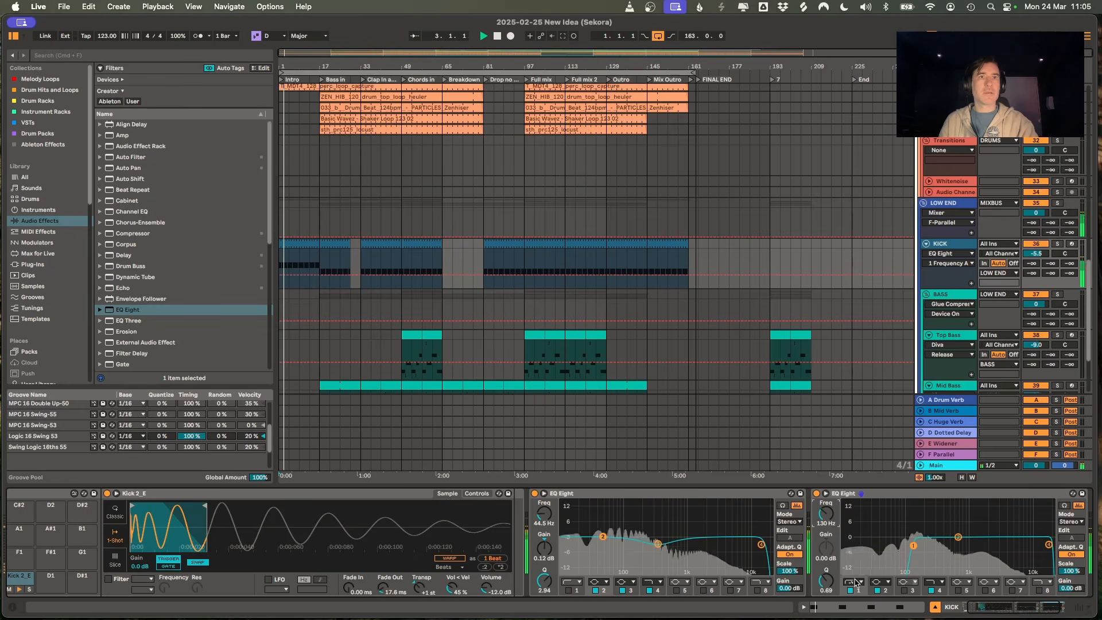
{"action": "left_click", "coordinate": [856, 583]}
{"action": "left_click", "coordinate": [855, 524]}
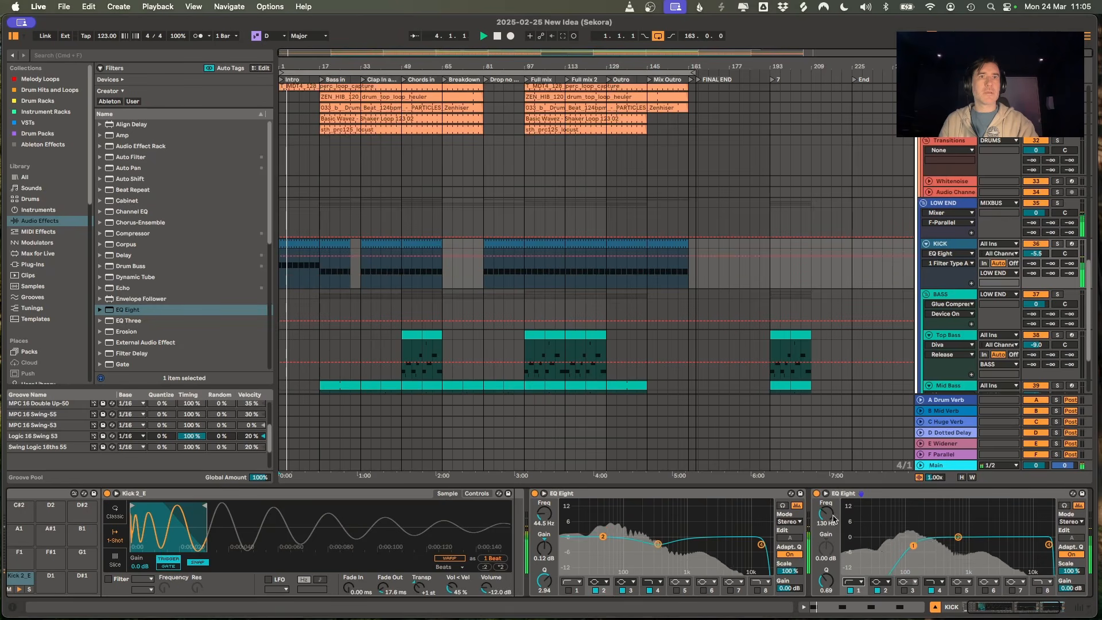
{"action": "left_click_drag", "start_coordinate": [827, 515], "coordinate": [827, 508]}
Show the band 1 frequency automation in a new lane and drop it to 10 Hz from bar 17.
{"action": "right_click", "coordinate": [832, 519]}
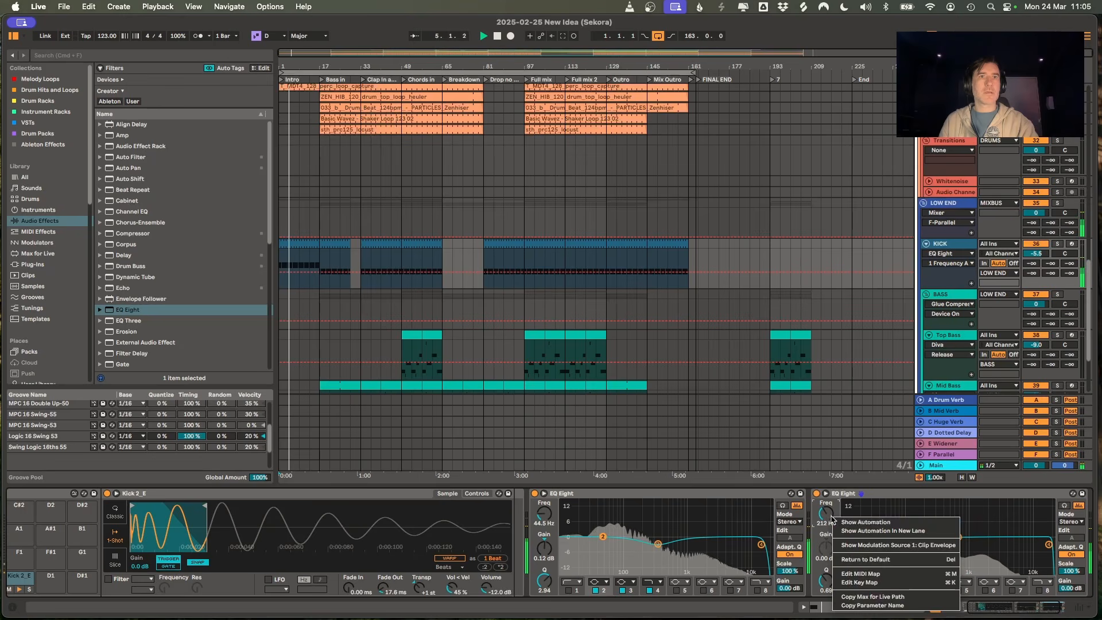
{"action": "left_click", "coordinate": [840, 531]}
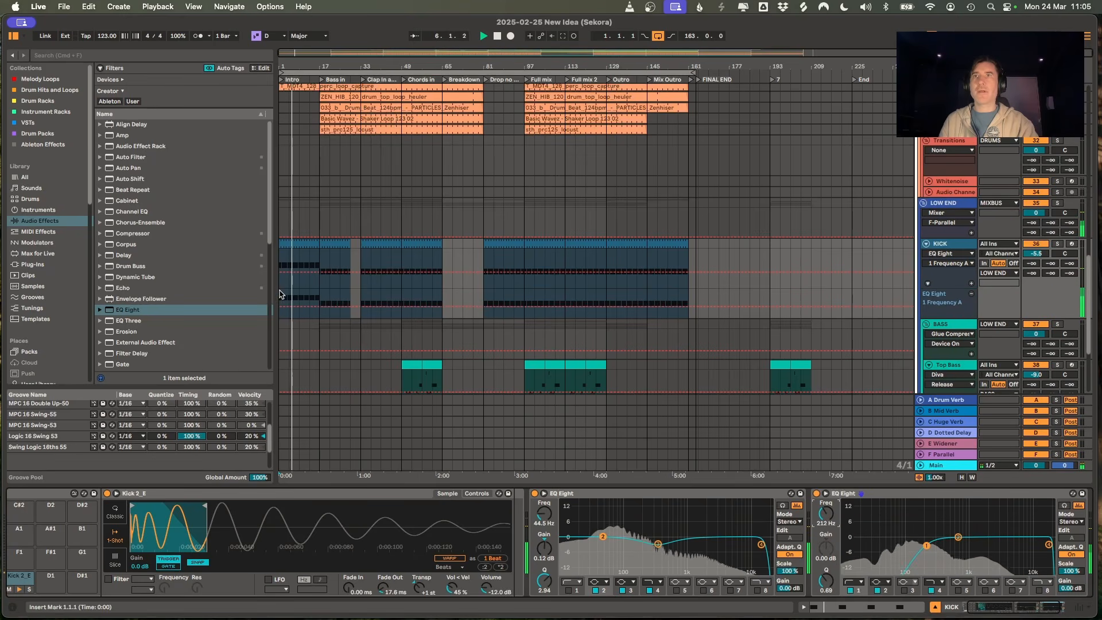
{"action": "left_click", "coordinate": [318, 307]}
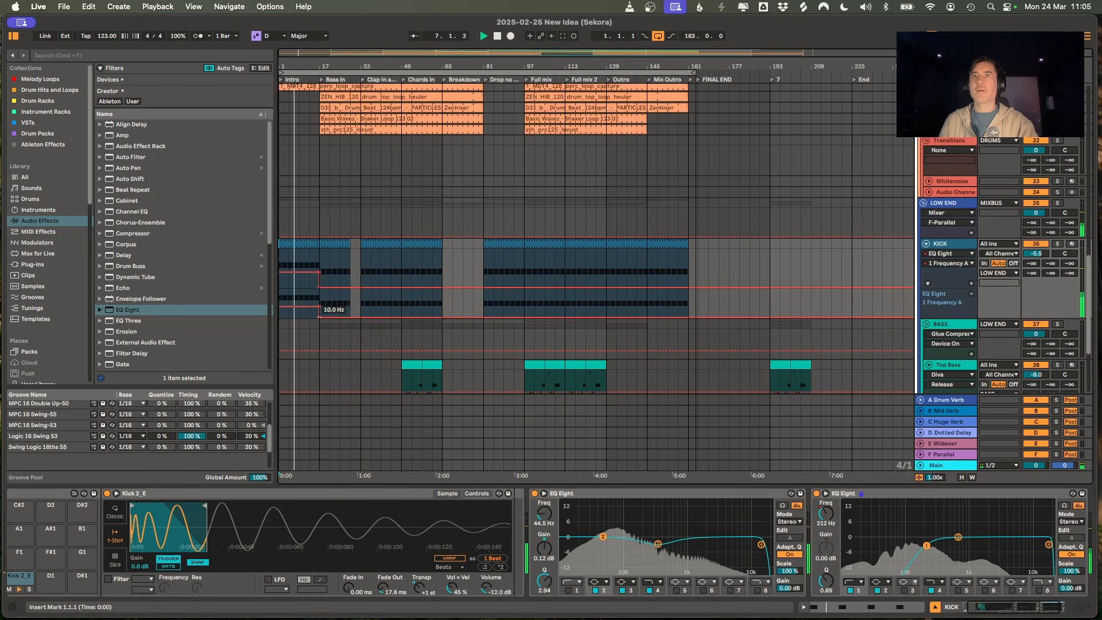
{"action": "left_click_drag", "start_coordinate": [320, 308], "coordinate": [320, 310]}
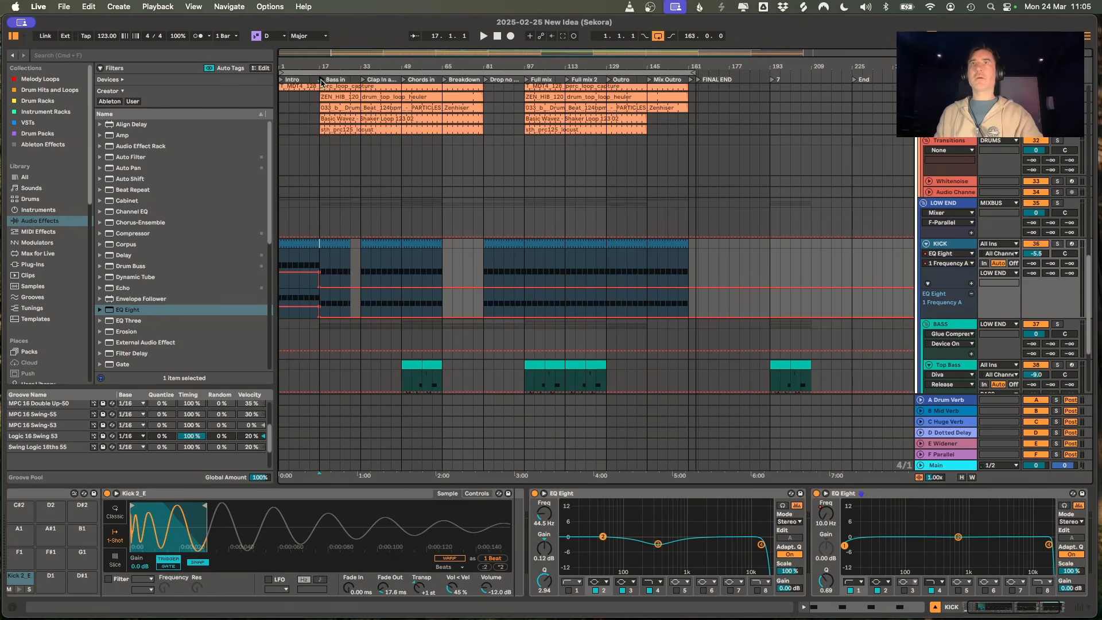
Play the track from the Bass in marker and from the Intro to compare the full and filtered kick.
{"action": "left_click", "coordinate": [321, 82]}
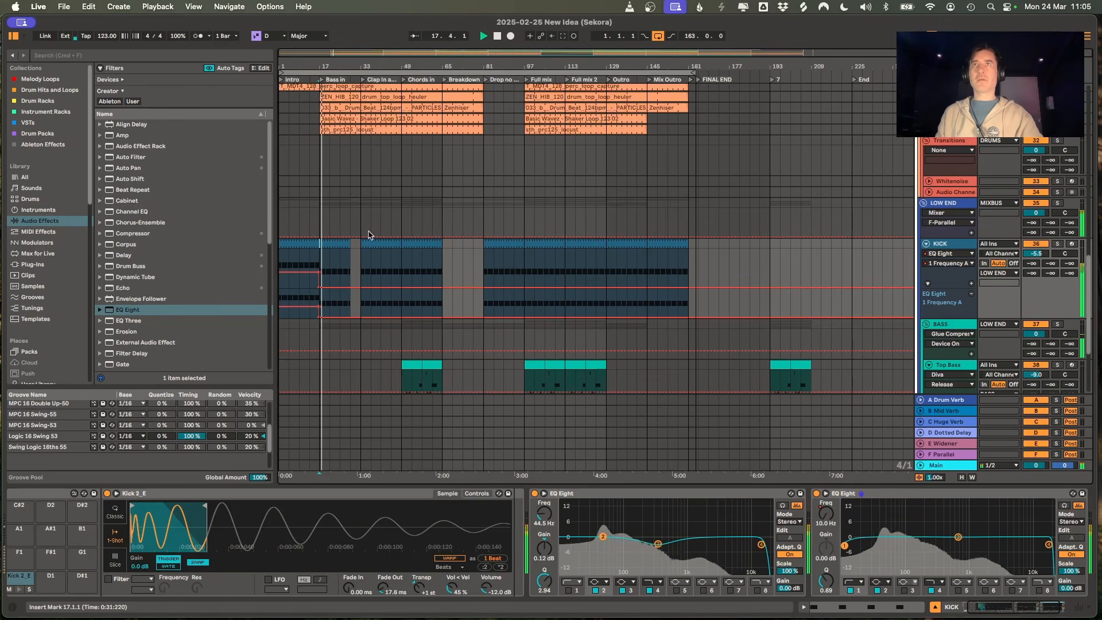
{"action": "scroll", "coordinate": [343, 202], "scroll_direction": "up", "scroll_amount": 3}
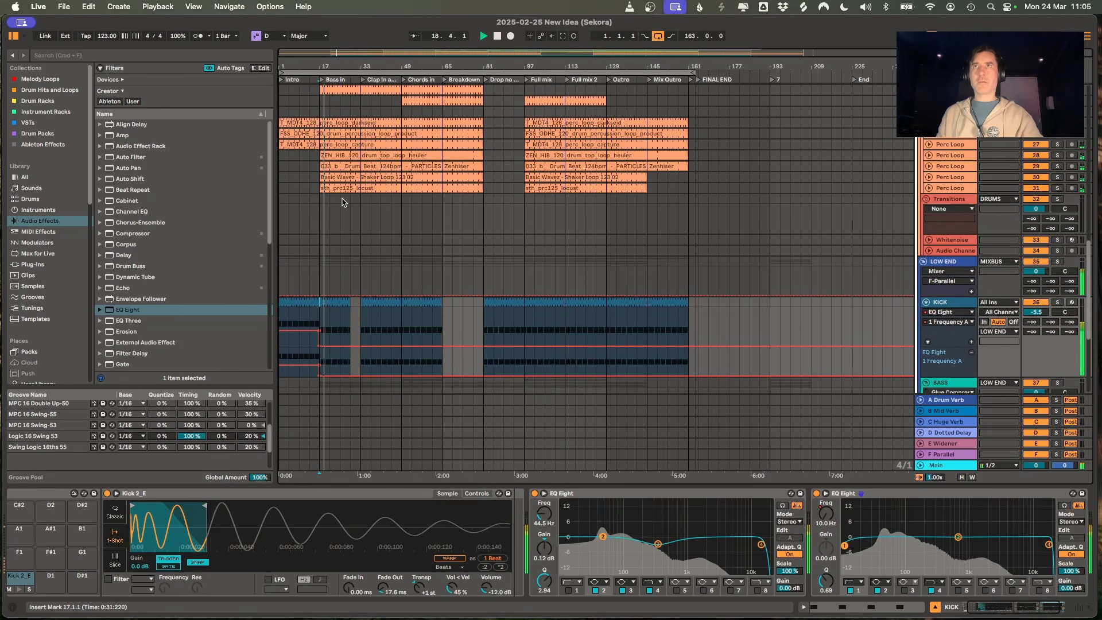
{"action": "double_click", "coordinate": [281, 80]}
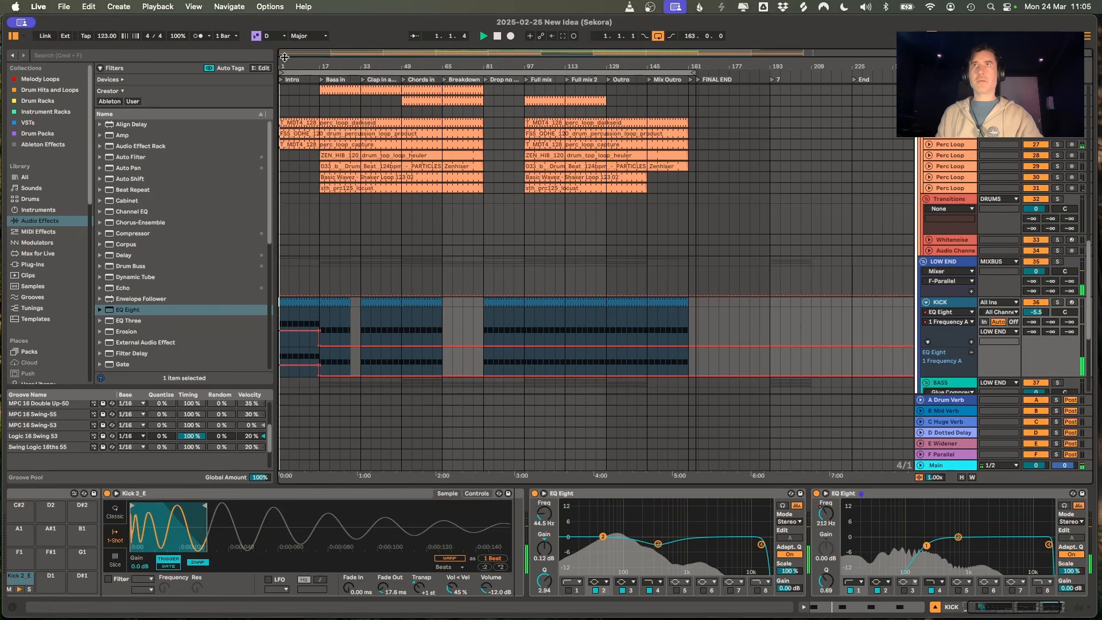
{"action": "left_click_drag", "start_coordinate": [279, 55], "coordinate": [278, 119]}
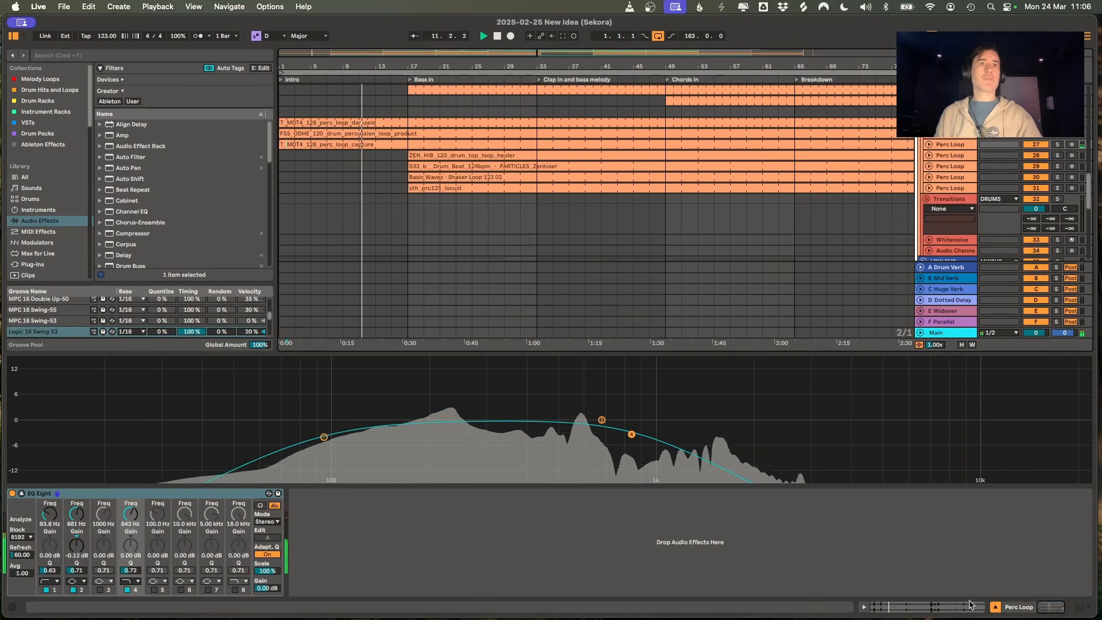
Split the kick clip at the Mix Outro (bar 145) and move the split part's four notes to the C#1 pad.
{"action": "left_click", "coordinate": [995, 607]}
{"action": "scroll", "coordinate": [652, 368], "scroll_direction": "right", "scroll_amount": 15}
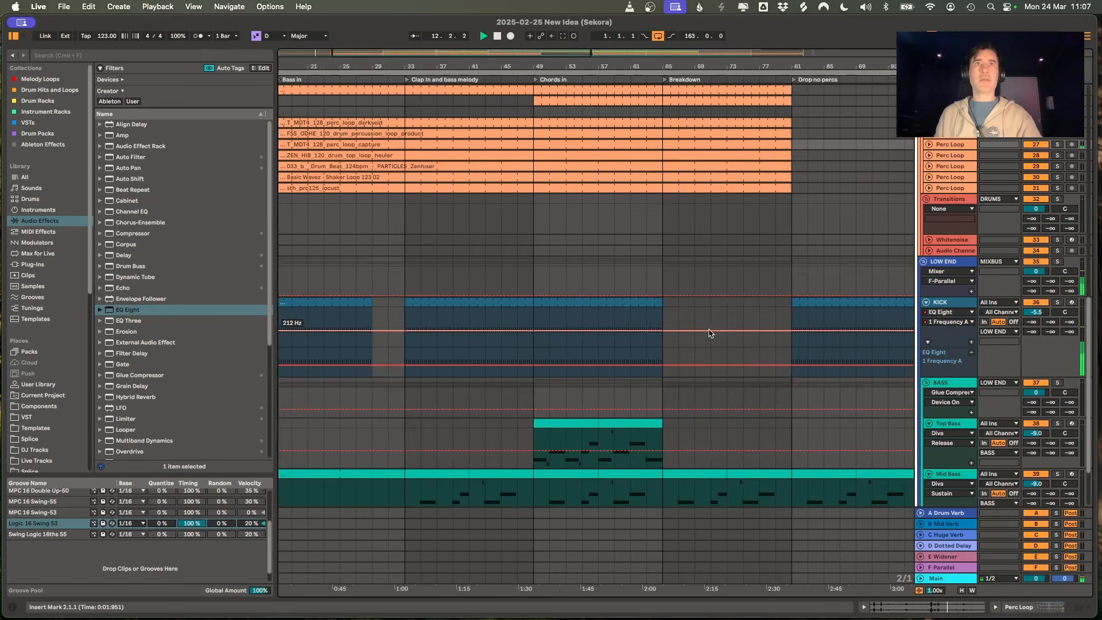
{"action": "key", "text": "space"}
{"action": "left_click", "coordinate": [561, 305]}
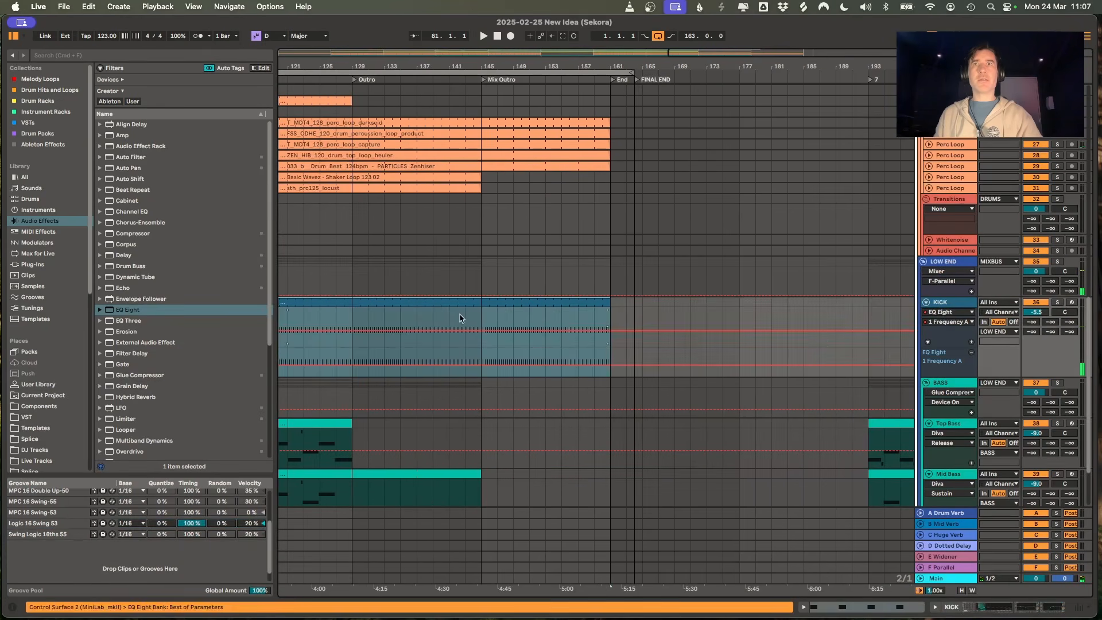
{"action": "left_click", "coordinate": [481, 313]}
{"action": "double_click", "coordinate": [491, 302]}
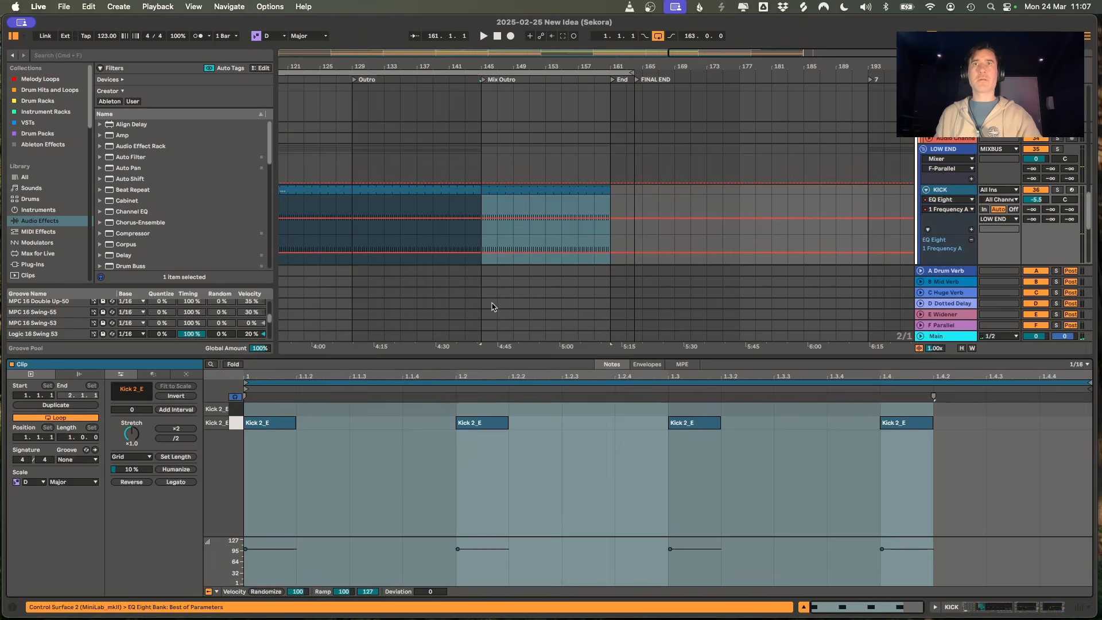
{"action": "left_click", "coordinate": [399, 498]}
{"action": "key", "text": "super+a"}
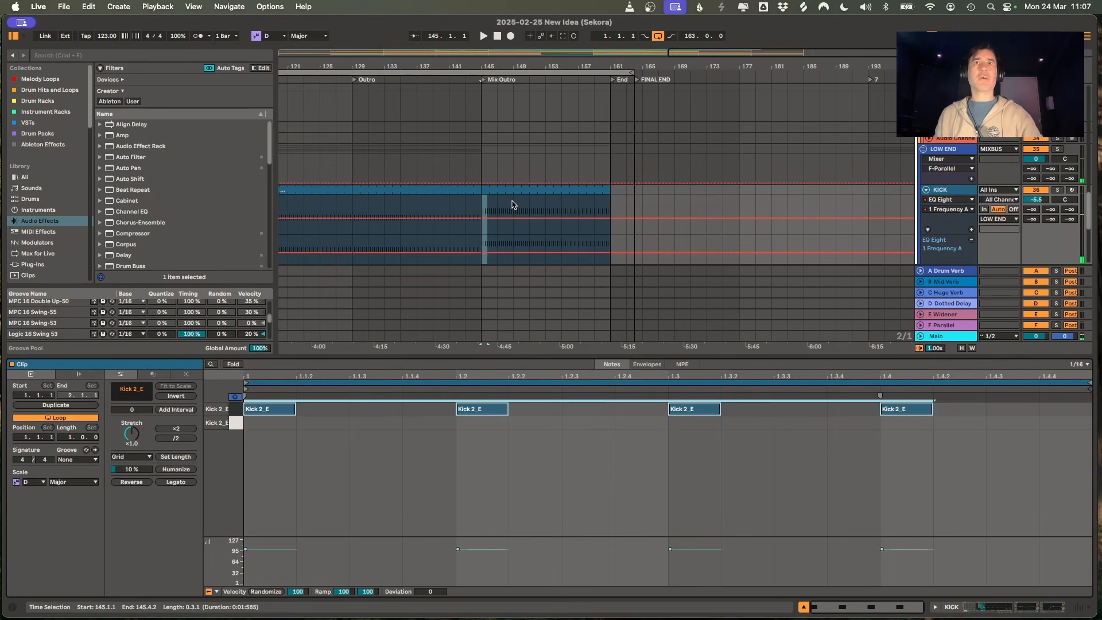
Automate the kick EQ's band 1 frequency to 10 Hz between bars 17 and 145, returning to 212 Hz for the Mix Outro, and audition.
{"action": "scroll", "coordinate": [500, 229], "scroll_direction": "down", "scroll_amount": 1}
{"action": "key", "text": "w"}
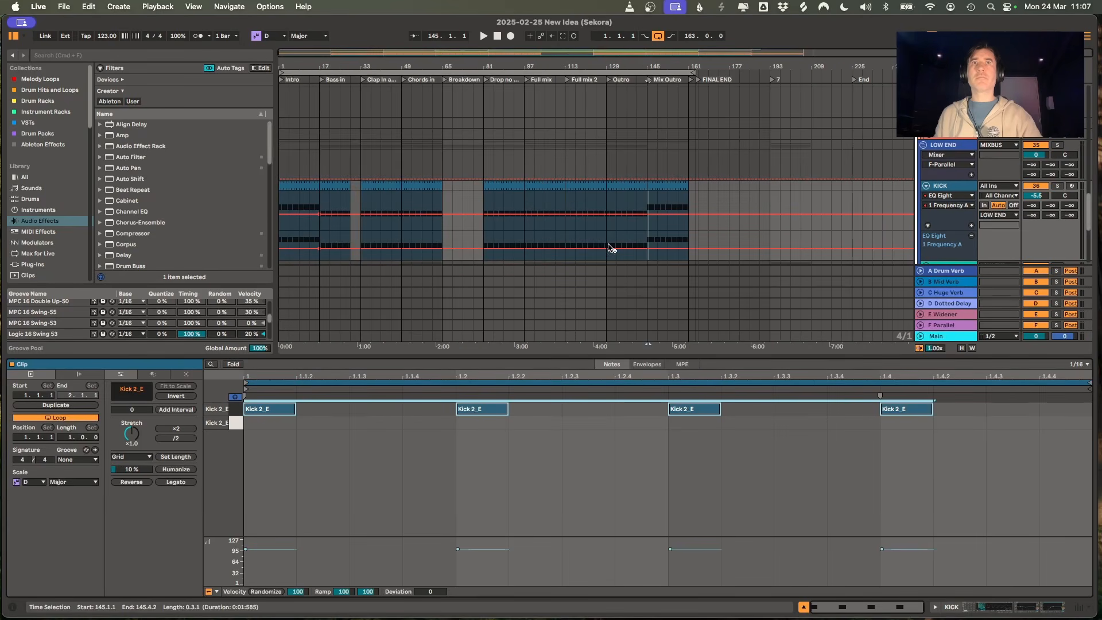
{"action": "left_click", "coordinate": [651, 251]}
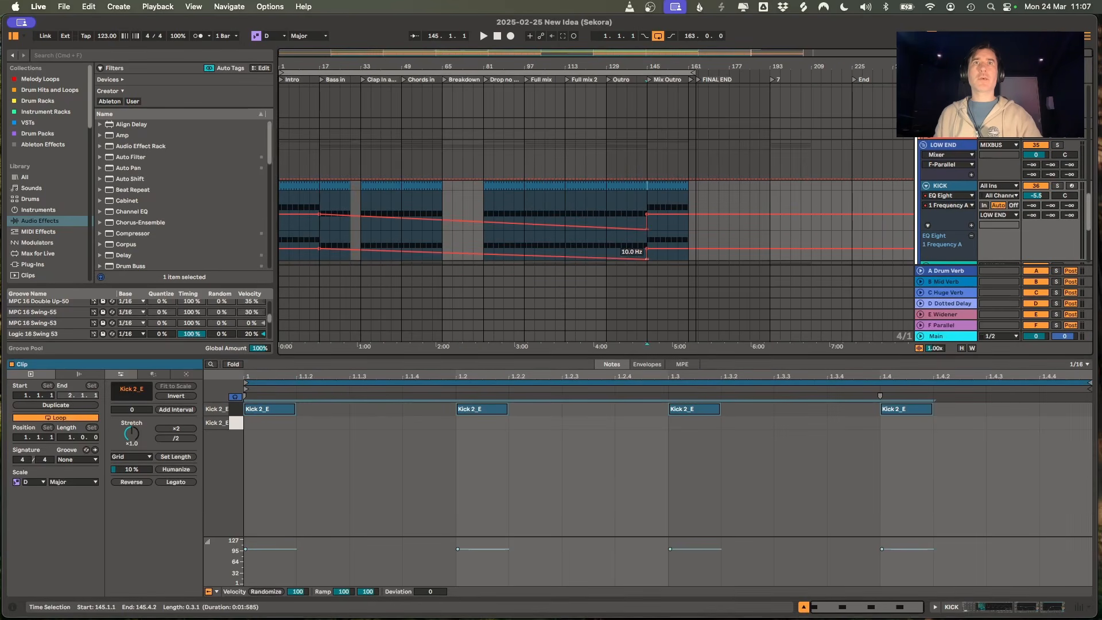
{"action": "left_click_drag", "start_coordinate": [320, 248], "coordinate": [319, 260]}
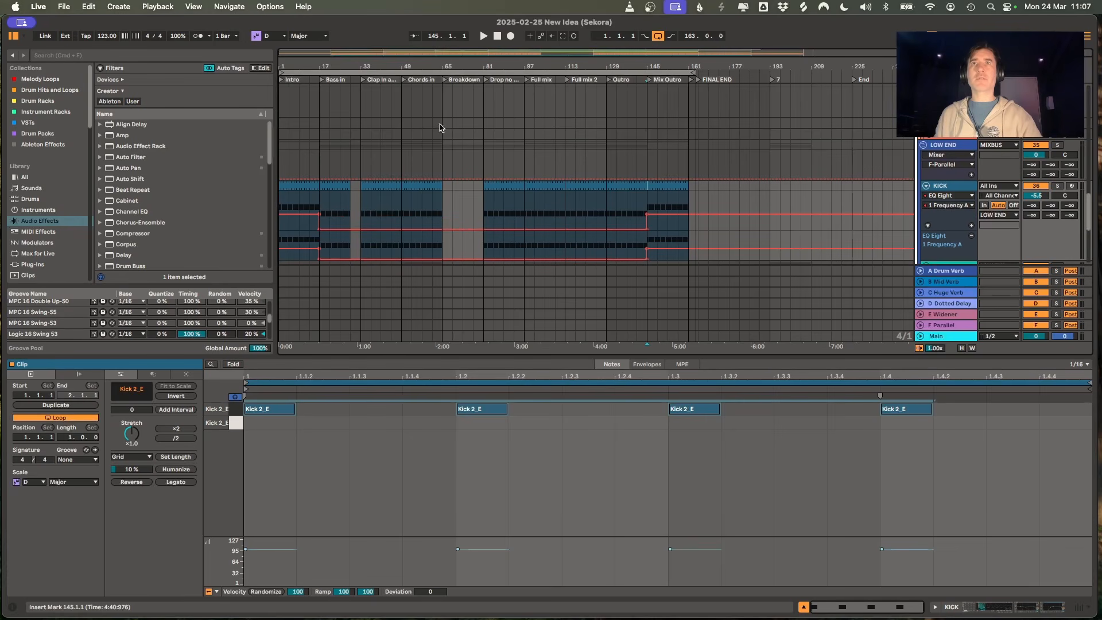
{"action": "left_click", "coordinate": [388, 78]}
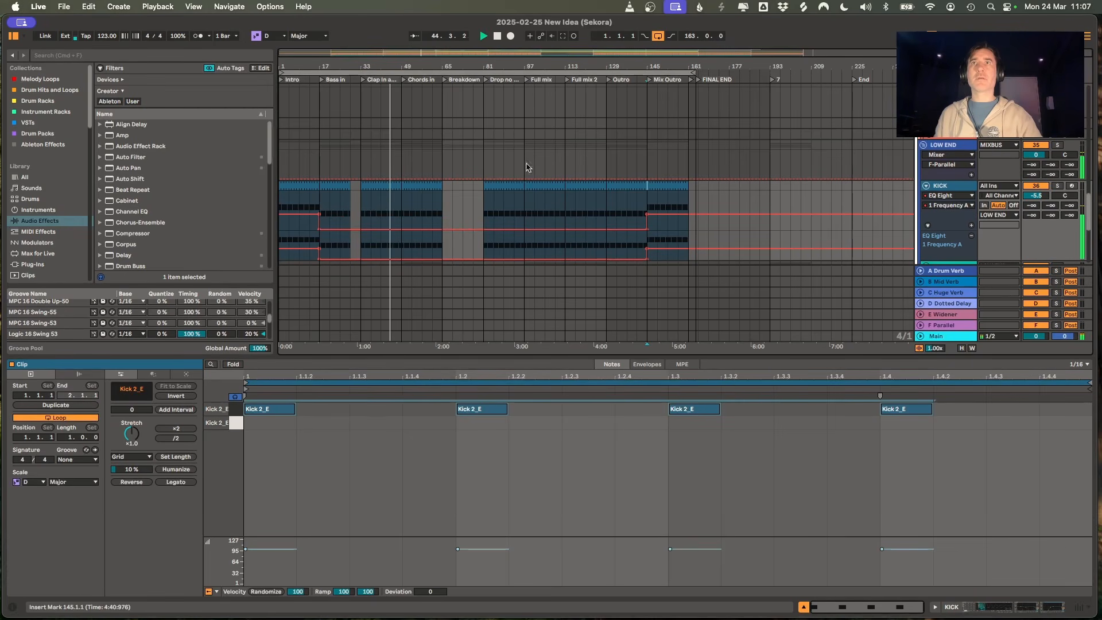
{"action": "key", "text": "space"}
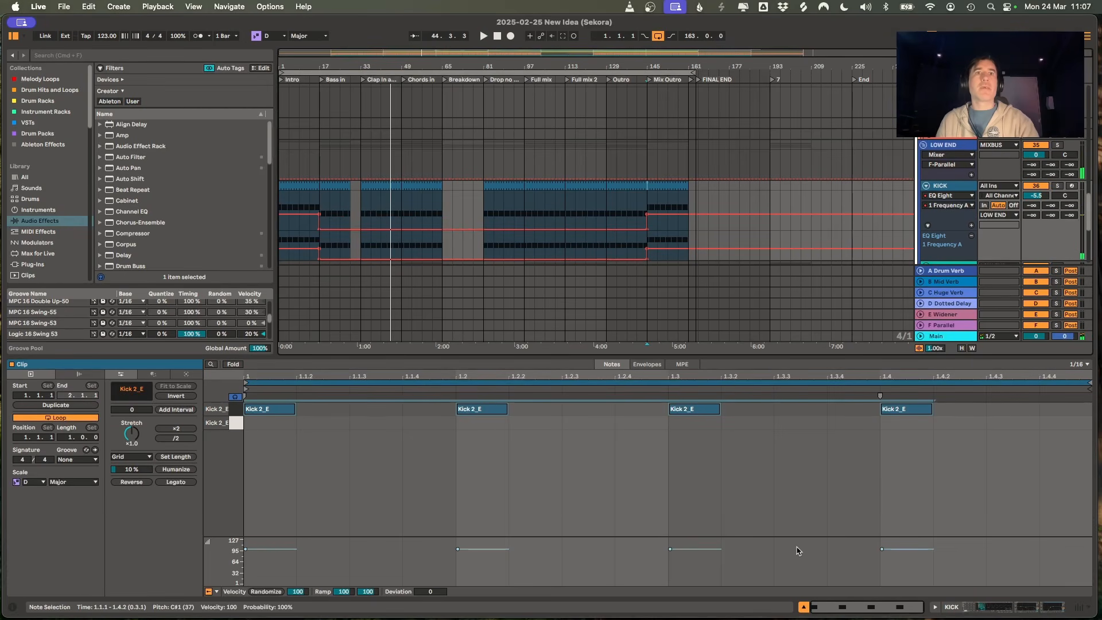
Show the frequency automation of the Core Drums group's Auto Filter in a new lane.
{"action": "left_click", "coordinate": [803, 607]}
{"action": "scroll", "coordinate": [976, 270], "scroll_direction": "up", "scroll_amount": 10}
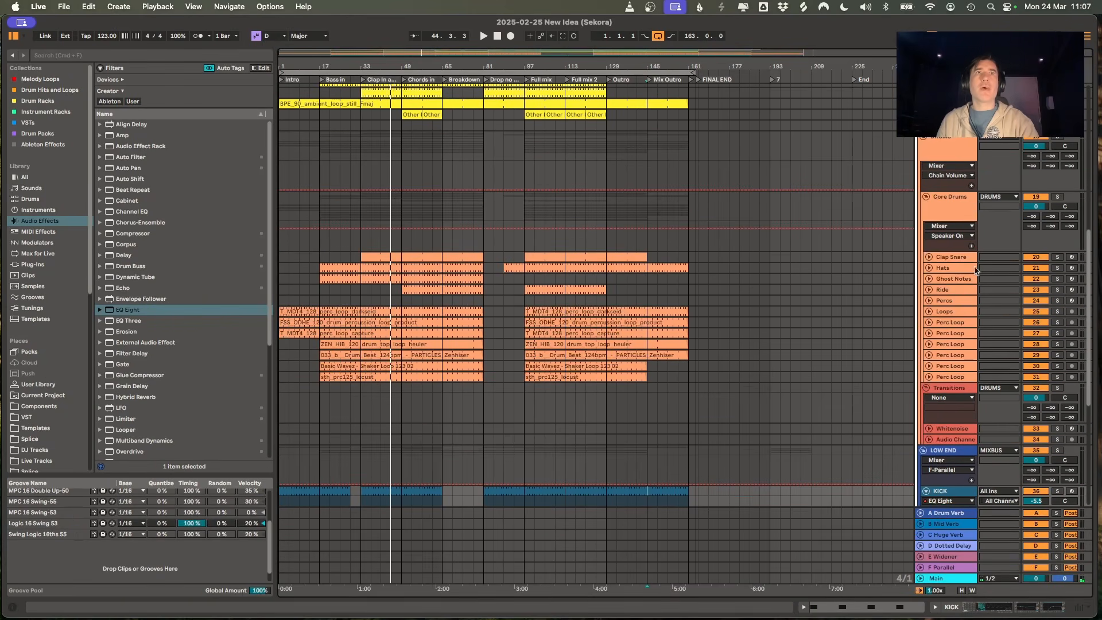
{"action": "double_click", "coordinate": [946, 204]}
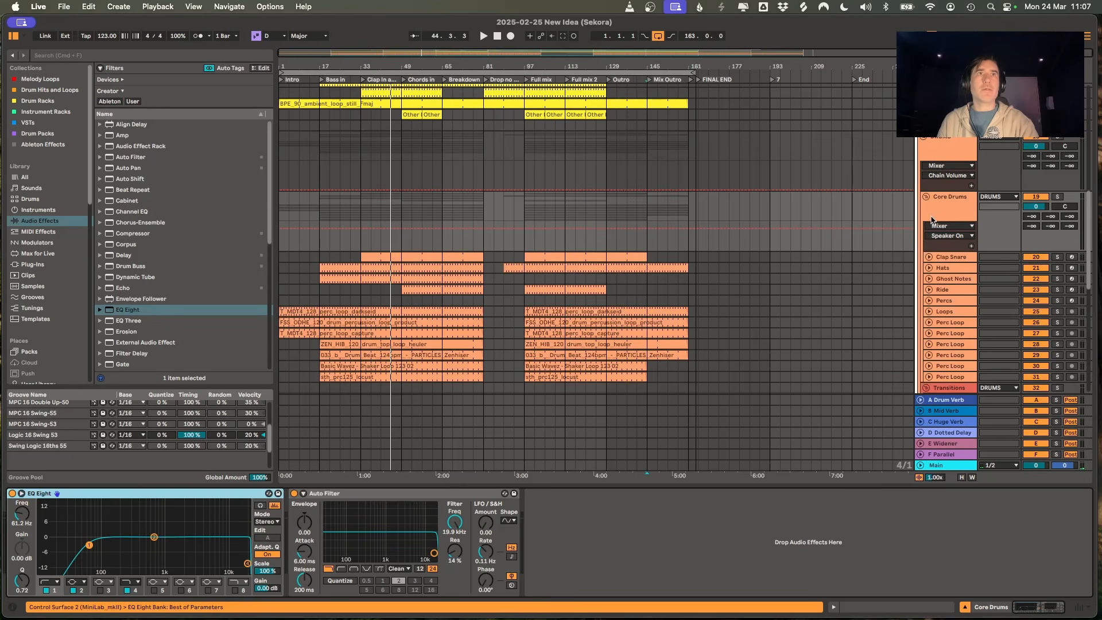
{"action": "right_click", "coordinate": [458, 523]}
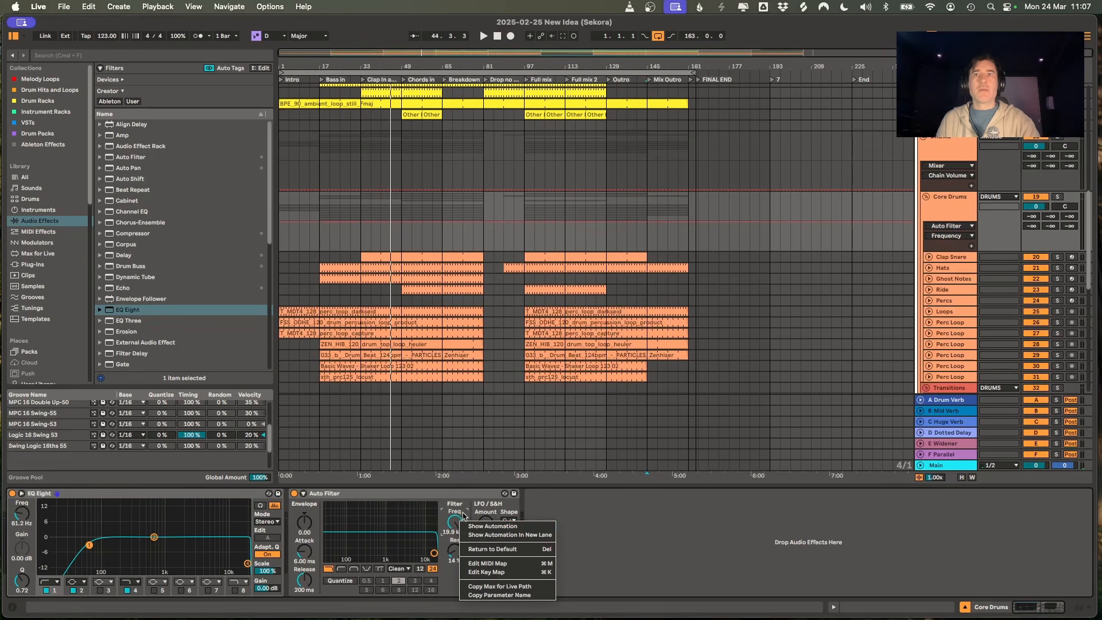
{"action": "left_click", "coordinate": [478, 534]}
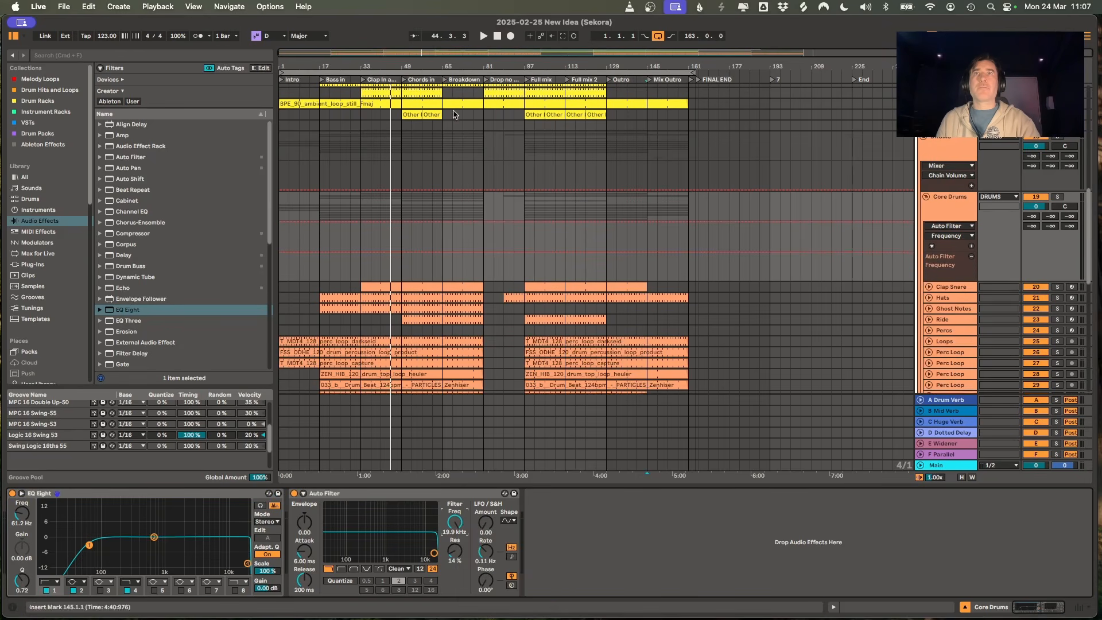
Draw a curved Auto Filter frequency sweep downward on Core Drums from about bar 77 to bar 81 while playing the breakdown.
{"action": "left_click_drag", "start_coordinate": [459, 52], "coordinate": [540, 253]}
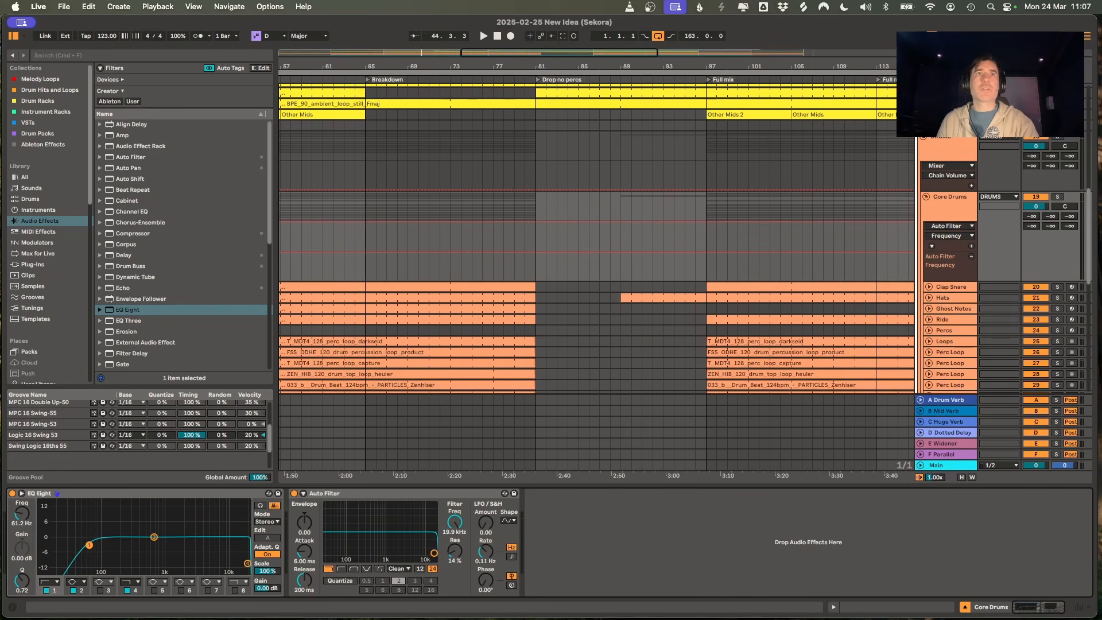
{"action": "left_click", "coordinate": [482, 93]}
{"action": "key", "text": "space"}
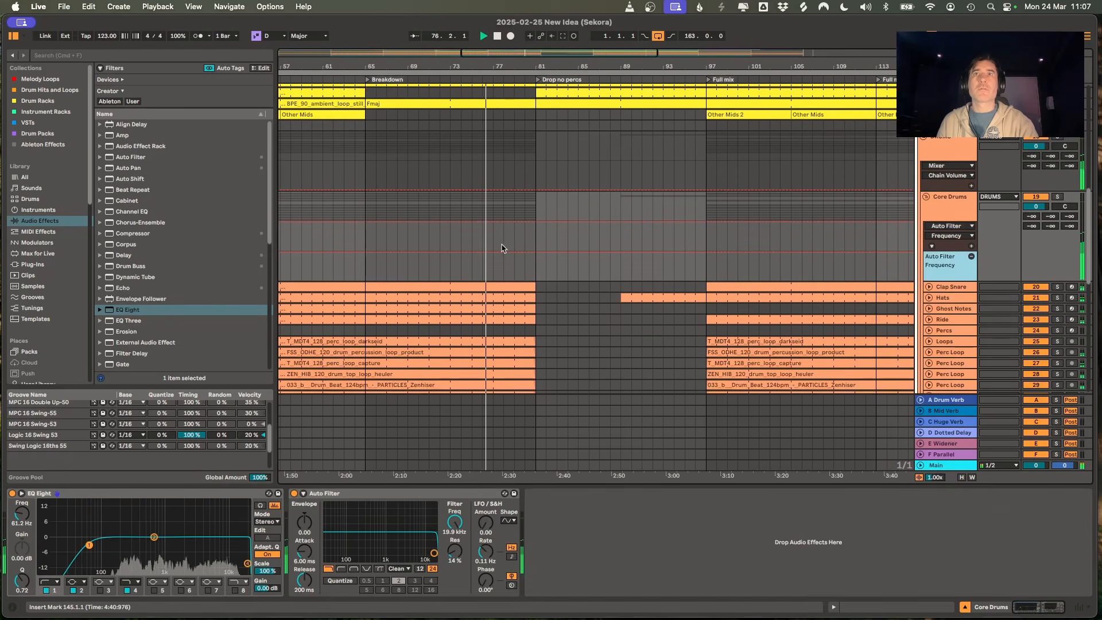
{"action": "left_click", "coordinate": [493, 256]}
{"action": "left_click_drag", "start_coordinate": [536, 253], "coordinate": [535, 273]}
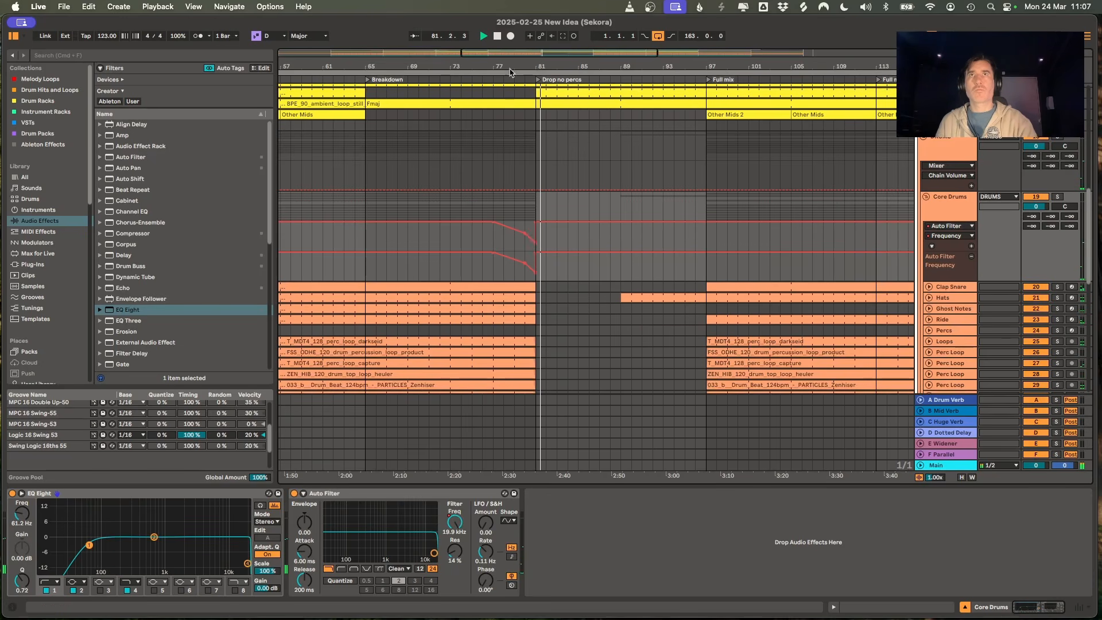
{"action": "key", "text": "w"}
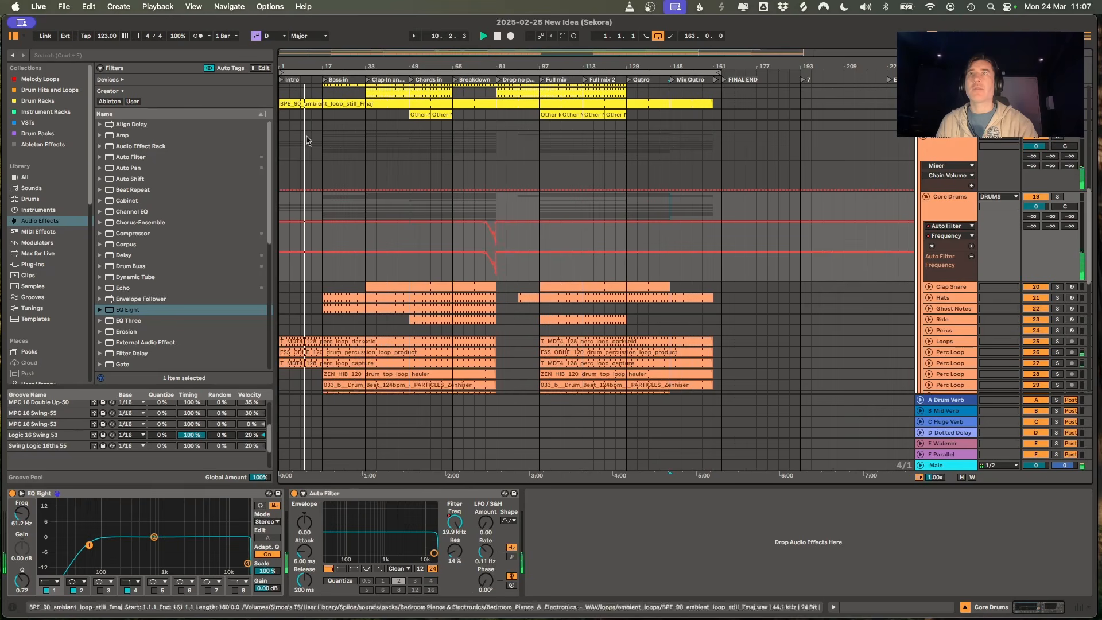
{"action": "left_click", "coordinate": [303, 78]}
{"action": "left_click_drag", "start_coordinate": [323, 253], "coordinate": [325, 263]}
{"action": "key", "text": "super+z"}
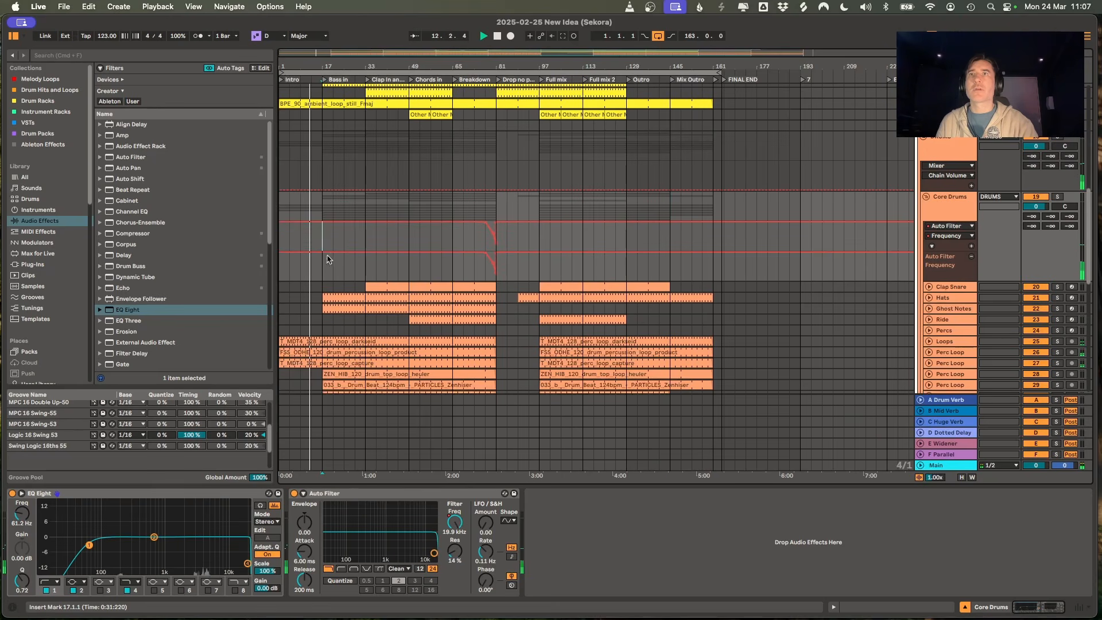
{"action": "key", "text": "space"}
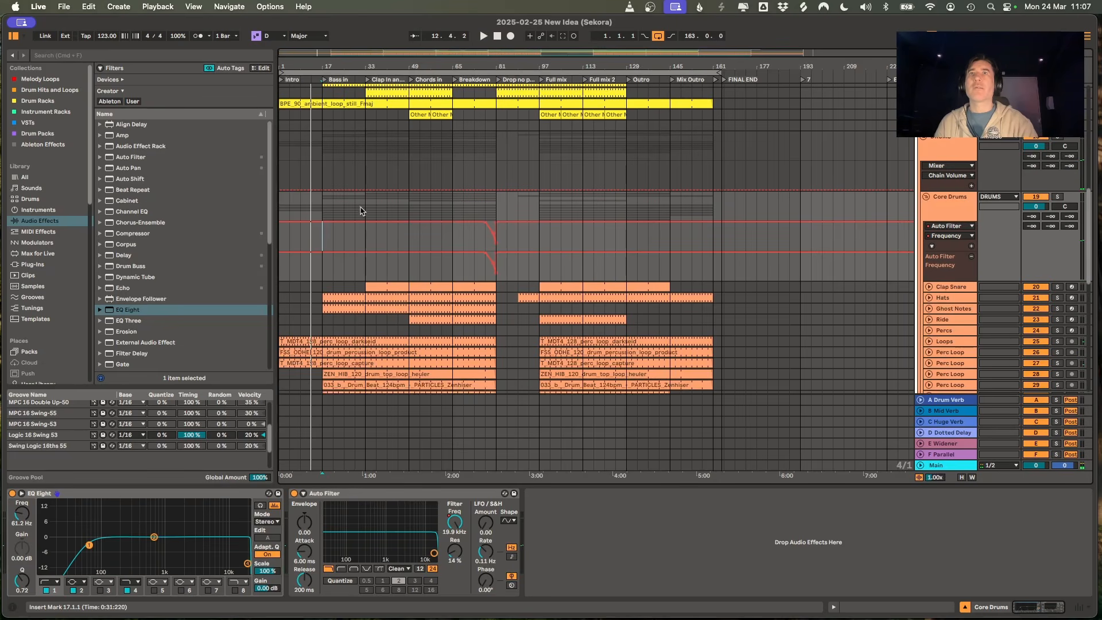
Show the frequency automation of the second Auto Filter on the ambient loop's audio track.
{"action": "scroll", "coordinate": [674, 235], "scroll_direction": "up", "scroll_amount": 5}
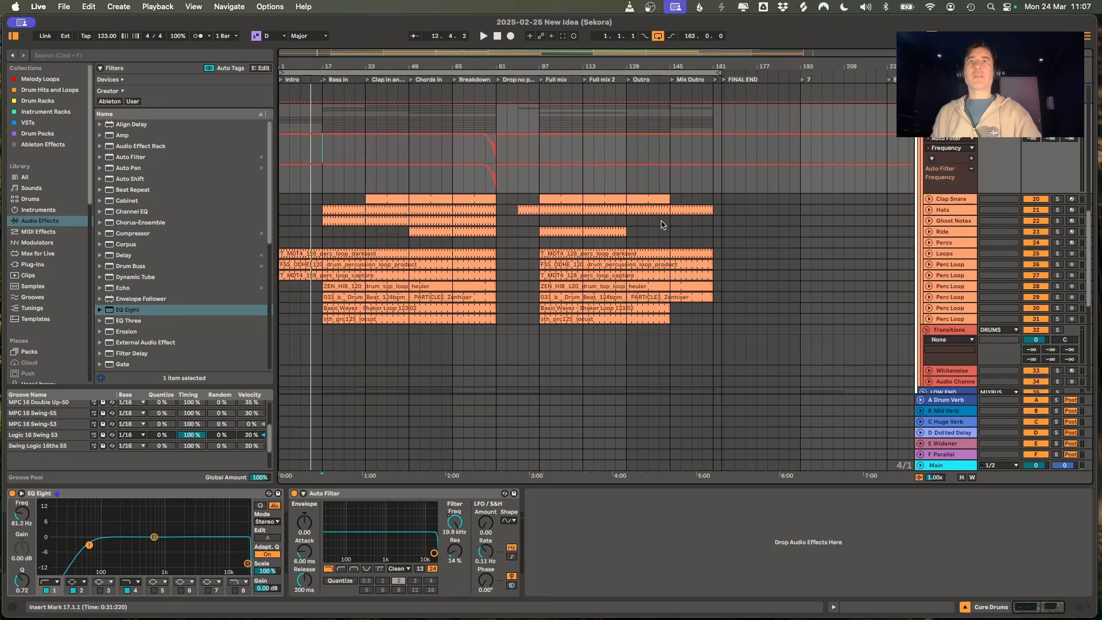
{"action": "left_click", "coordinate": [942, 202]}
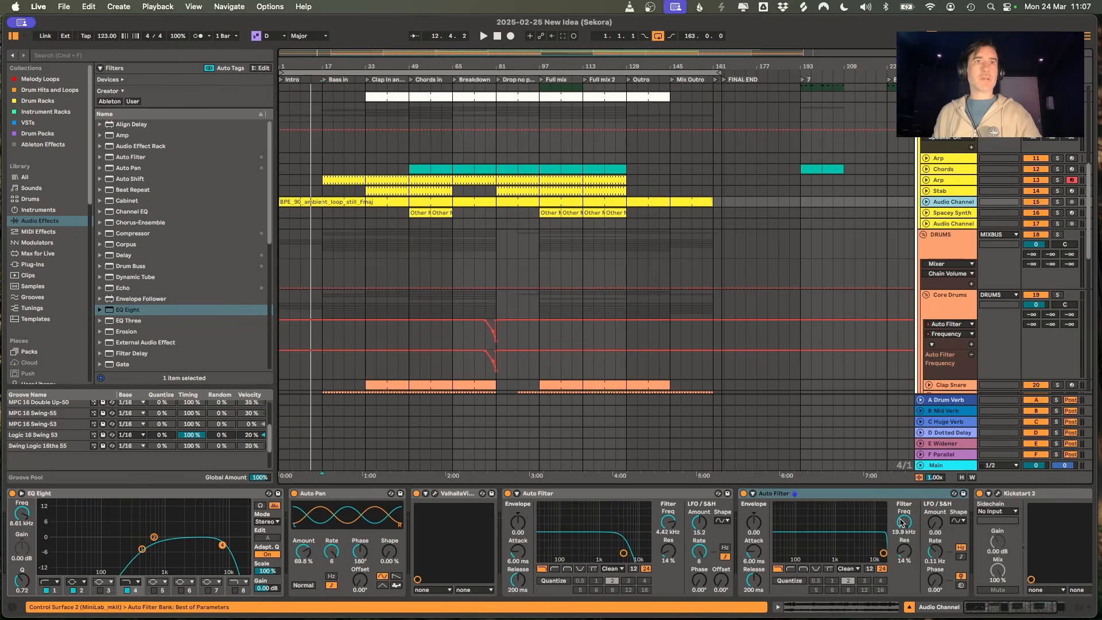
{"action": "right_click", "coordinate": [902, 522]}
{"action": "left_click", "coordinate": [941, 531]}
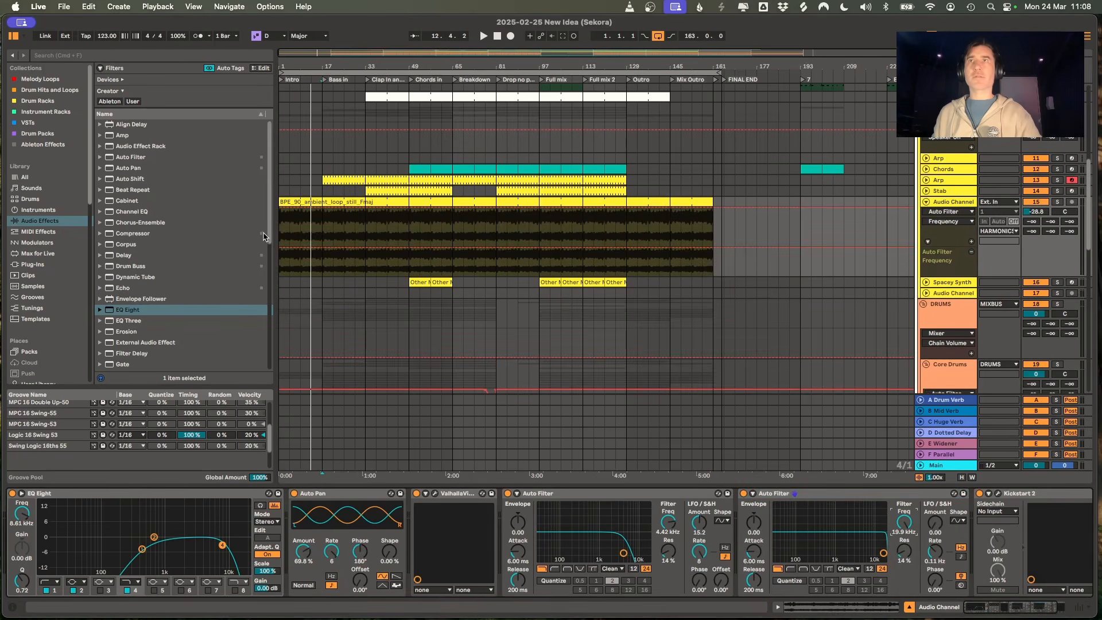
Automate the ambient loop's filter frequency to rise from bar 1 through 2.61 kHz at bar 17 to 19.9 kHz at bar 33, auditioning the intro.
{"action": "left_click", "coordinate": [360, 252]}
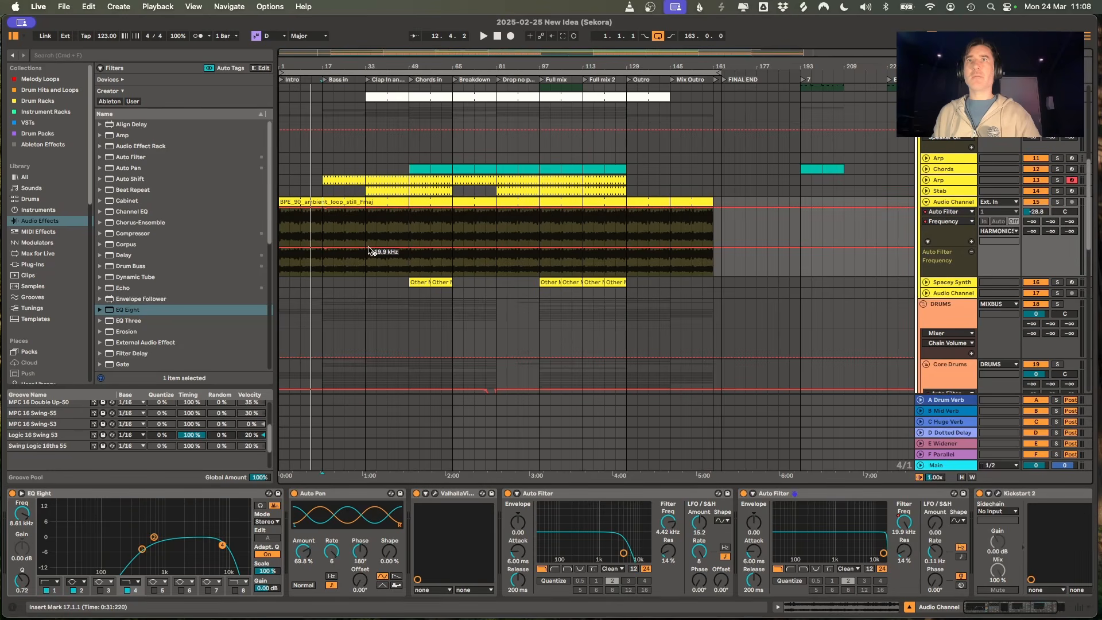
{"action": "left_click_drag", "start_coordinate": [322, 247], "coordinate": [323, 254]}
{"action": "key", "text": "space"}
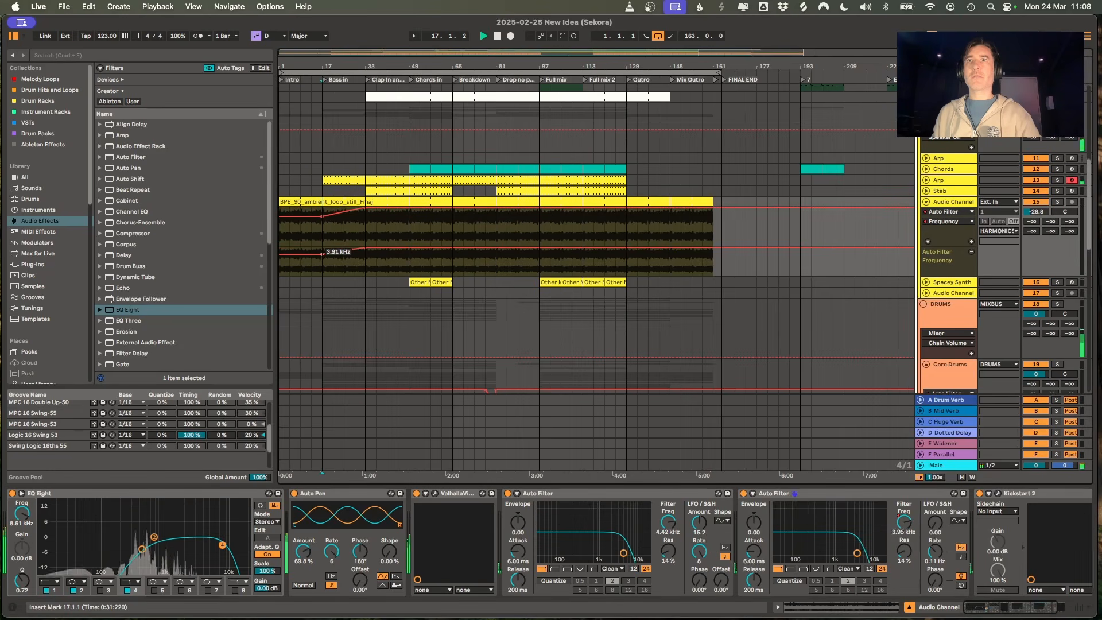
{"action": "left_click", "coordinate": [483, 36]}
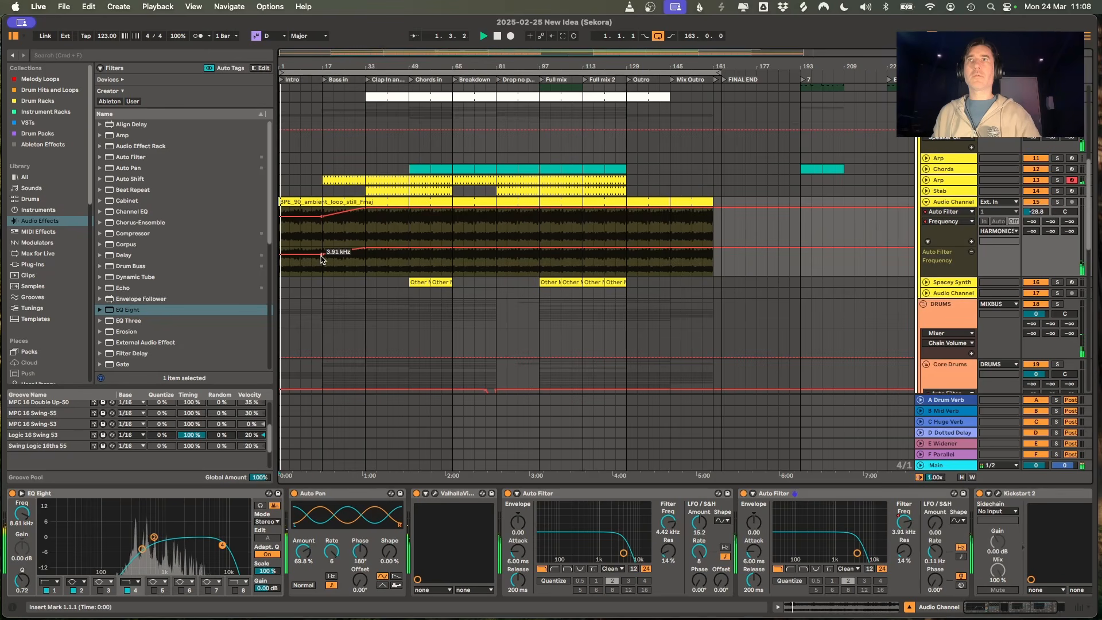
{"action": "left_click_drag", "start_coordinate": [281, 257], "coordinate": [282, 261]}
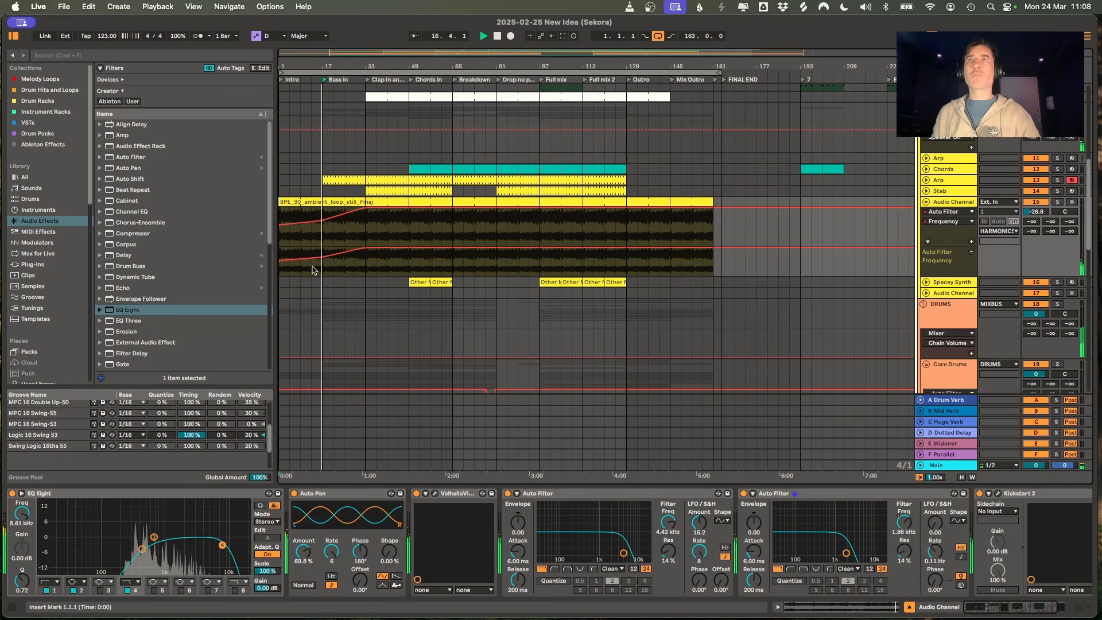
{"action": "mouse_move", "coordinate": [321, 258]}
{"action": "left_click_drag", "start_coordinate": [323, 257], "coordinate": [323, 255]}
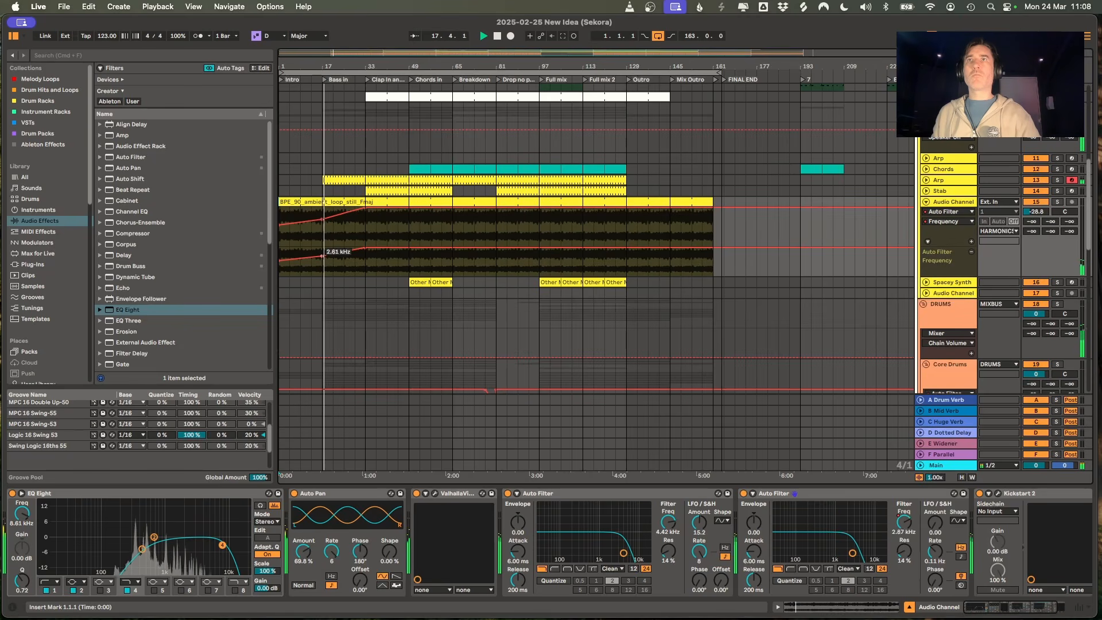
Trim the start of the first Hats clip from bar 17 to bar 33 during playback.
{"action": "scroll", "coordinate": [339, 226], "scroll_direction": "down", "scroll_amount": 8}
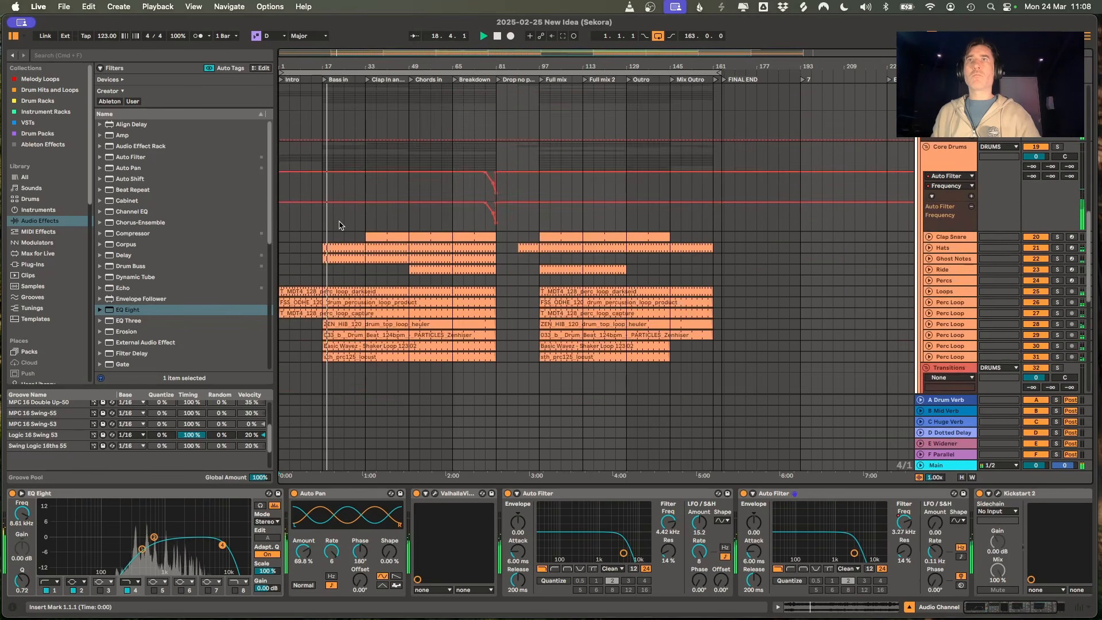
{"action": "left_click", "coordinate": [326, 246]}
{"action": "left_click_drag", "start_coordinate": [326, 247], "coordinate": [367, 247]}
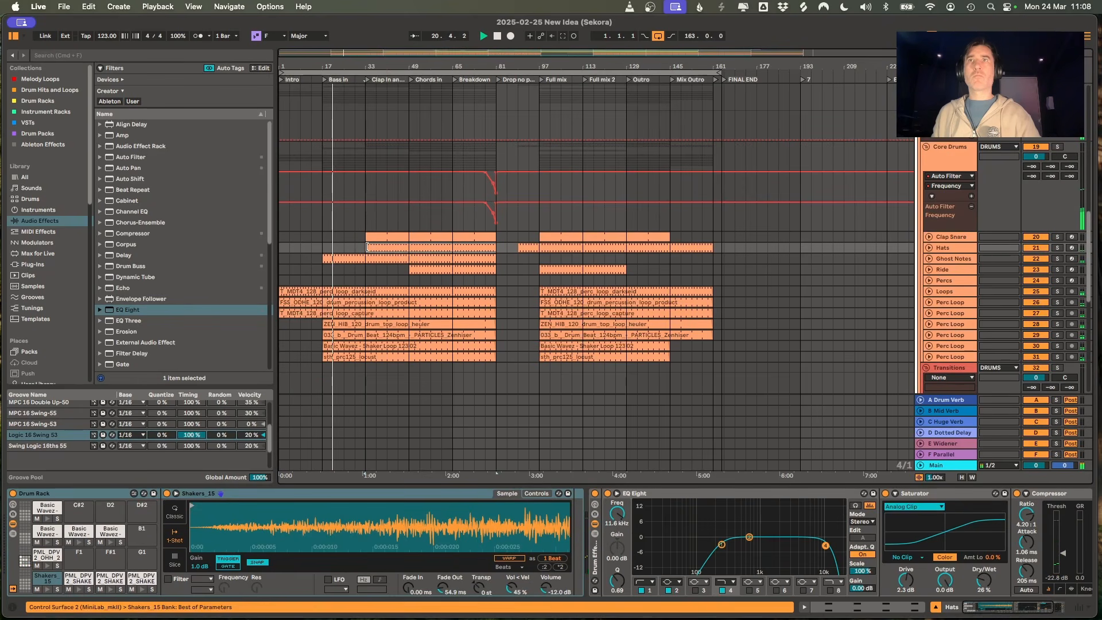
Trim the 033_b Drum Beat percussion loop to start at bar 33 and extend the first Hats clip back to bar 17.
{"action": "left_click_drag", "start_coordinate": [325, 324], "coordinate": [368, 335]}
{"action": "left_click", "coordinate": [327, 332]}
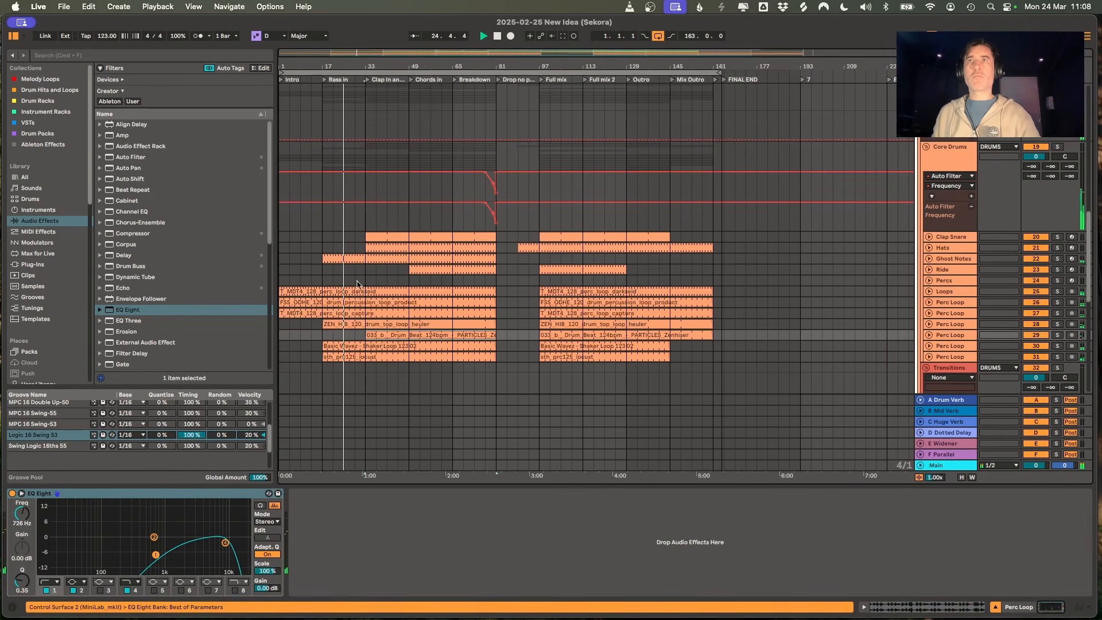
{"action": "left_click_drag", "start_coordinate": [368, 247], "coordinate": [324, 247]}
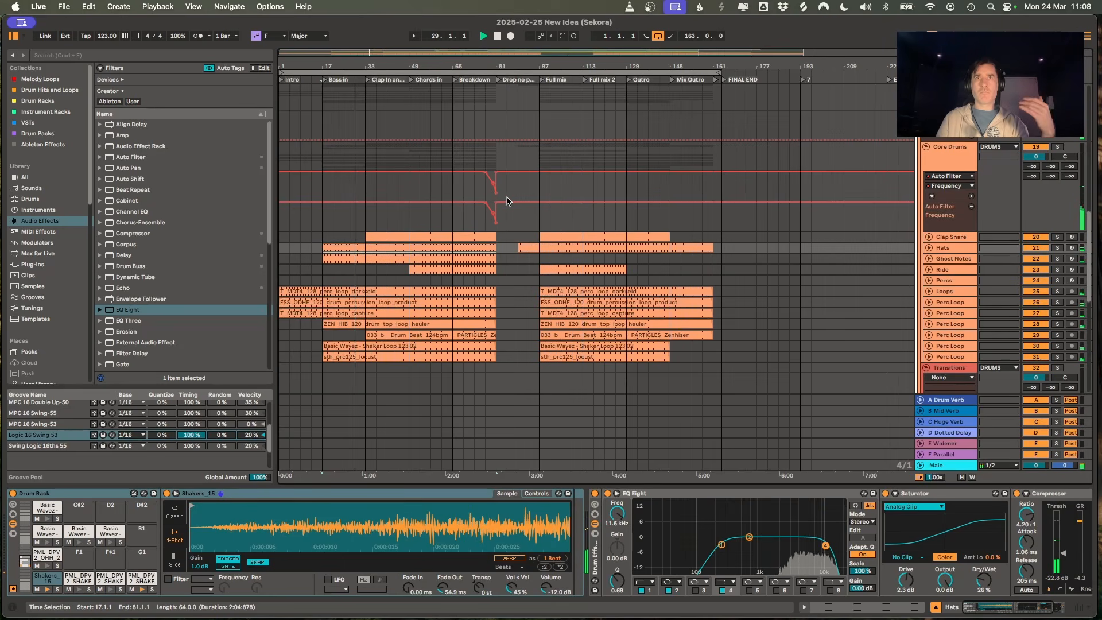
{"action": "left_click", "coordinate": [700, 336]}
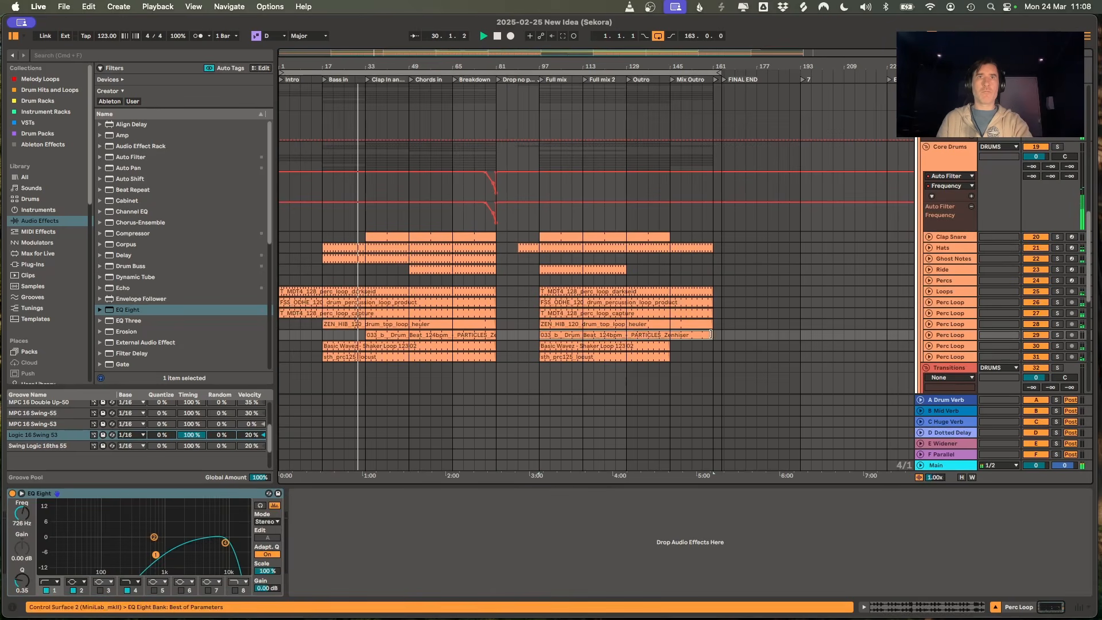
Unfold the Arp track that enters at bar 17 and lower its volume to -19.2 dB.
{"action": "scroll", "coordinate": [382, 167], "scroll_direction": "up", "scroll_amount": 15}
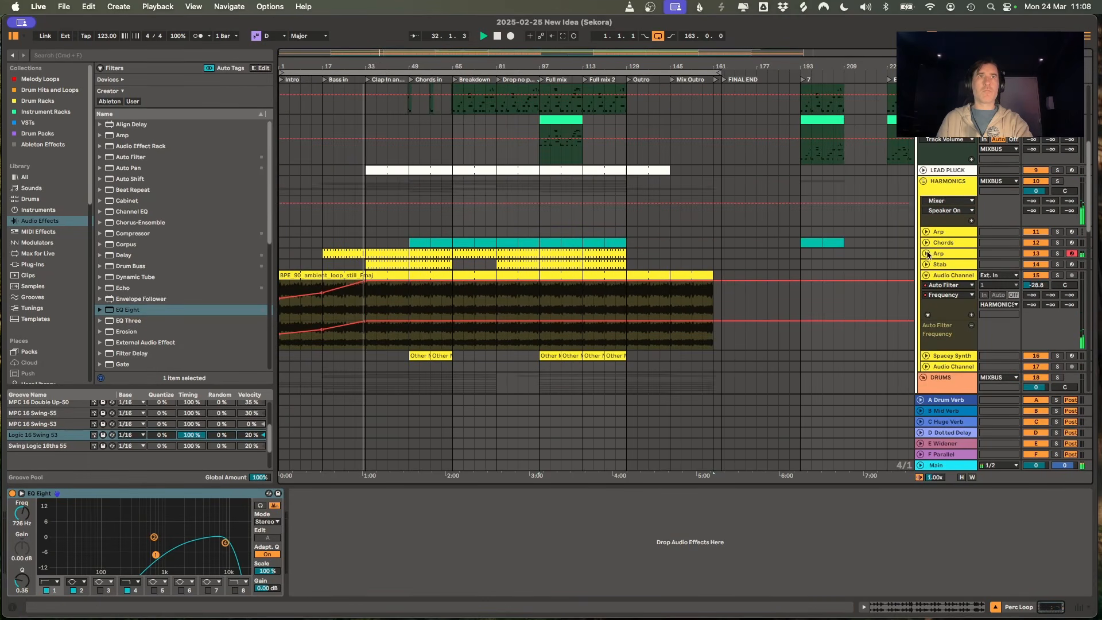
{"action": "left_click", "coordinate": [926, 254]}
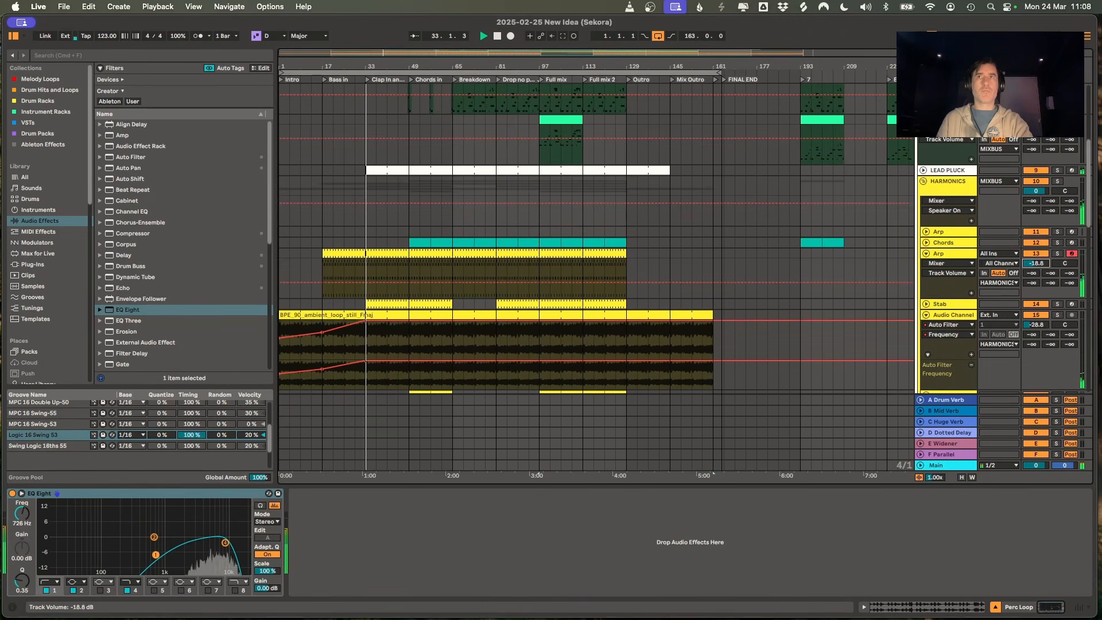
{"action": "left_click_drag", "start_coordinate": [1037, 263], "coordinate": [1037, 267]}
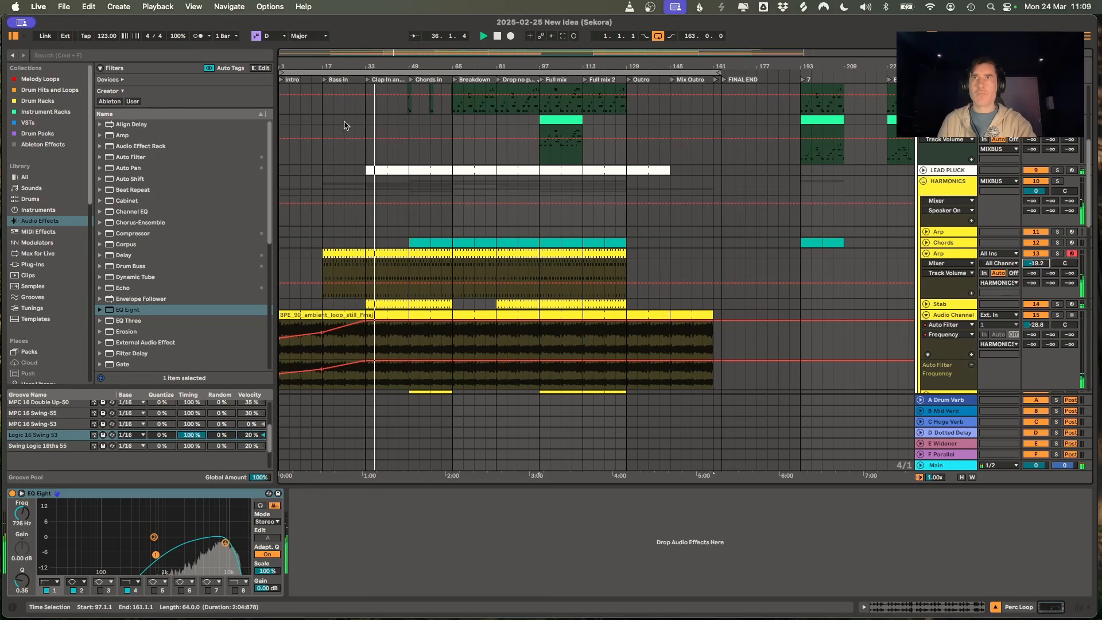
Extend the start of the first Stab clip back to bar 17 and play from the Bass in locator.
{"action": "scroll", "coordinate": [425, 356], "scroll_direction": "down", "scroll_amount": 4}
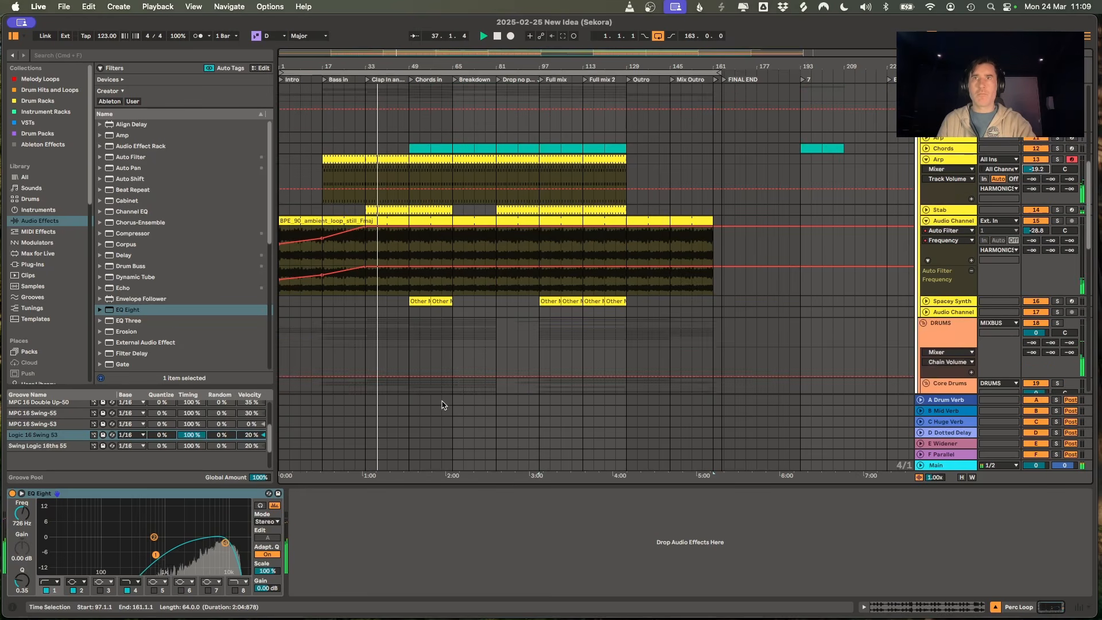
{"action": "scroll", "coordinate": [509, 275], "scroll_direction": "up", "scroll_amount": 2}
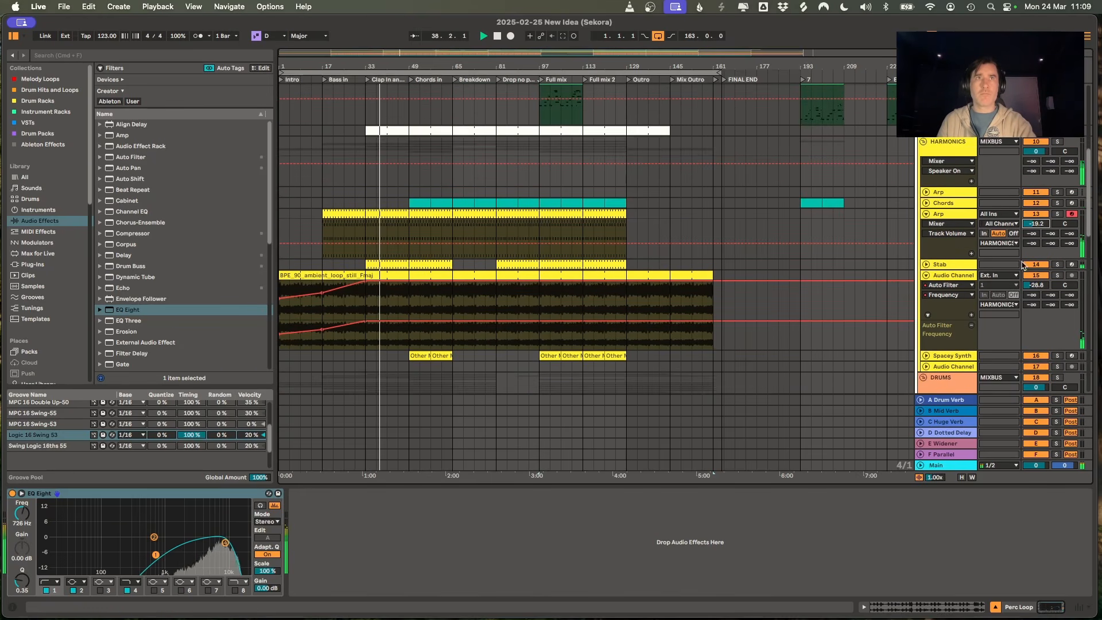
{"action": "left_click", "coordinate": [1058, 265]}
{"action": "left_click", "coordinate": [1059, 264]}
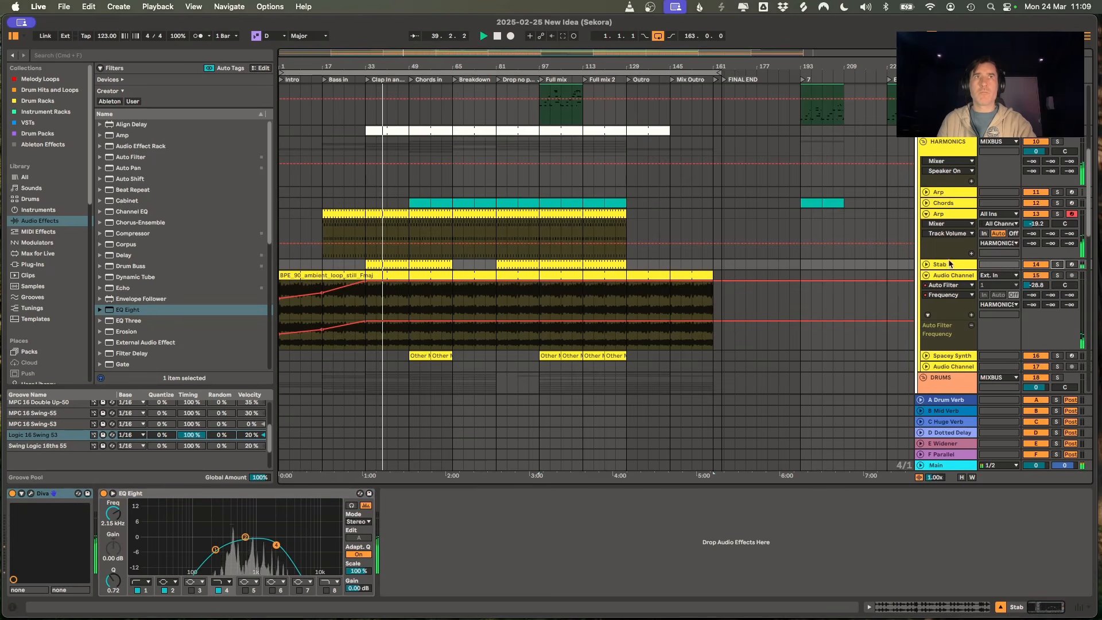
{"action": "left_click", "coordinate": [950, 265]}
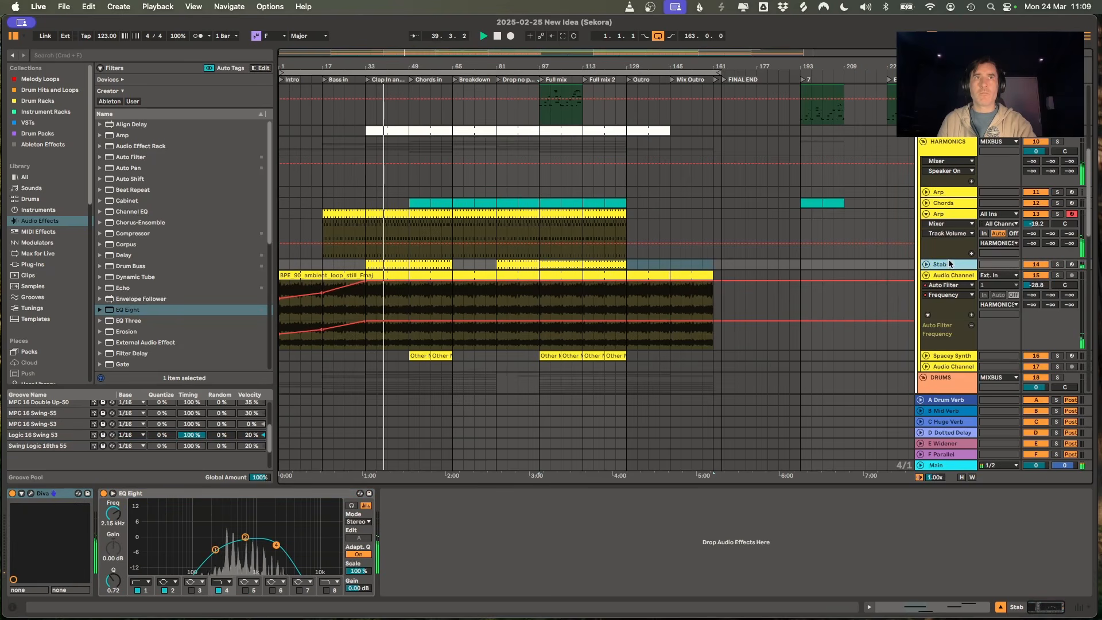
{"action": "left_click", "coordinate": [373, 262]}
{"action": "left_click_drag", "start_coordinate": [368, 262], "coordinate": [322, 263]}
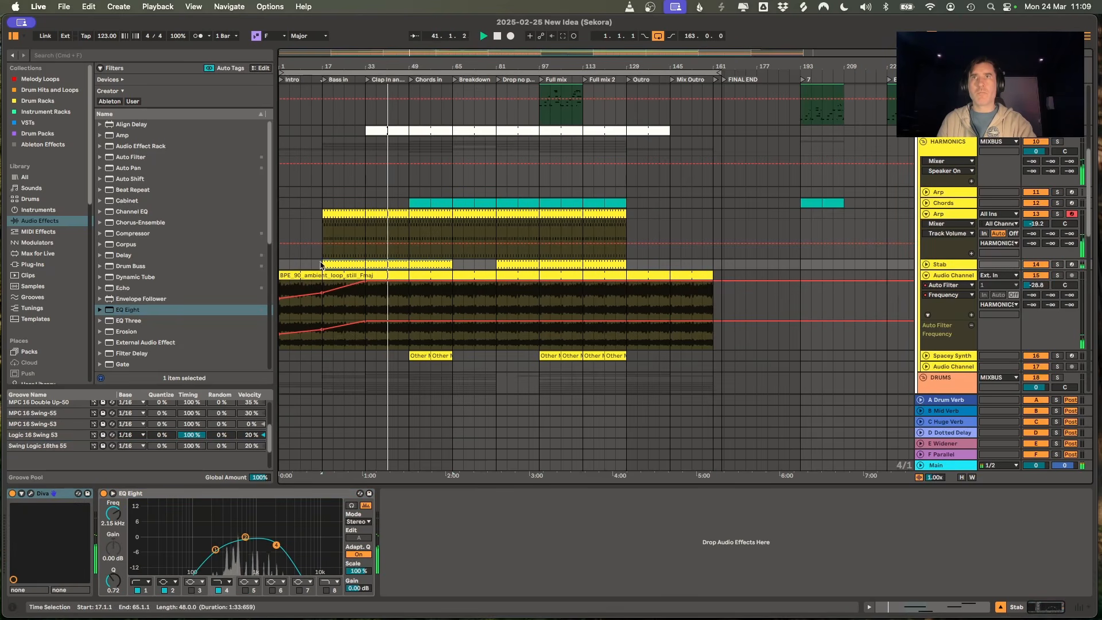
{"action": "left_click", "coordinate": [325, 82]}
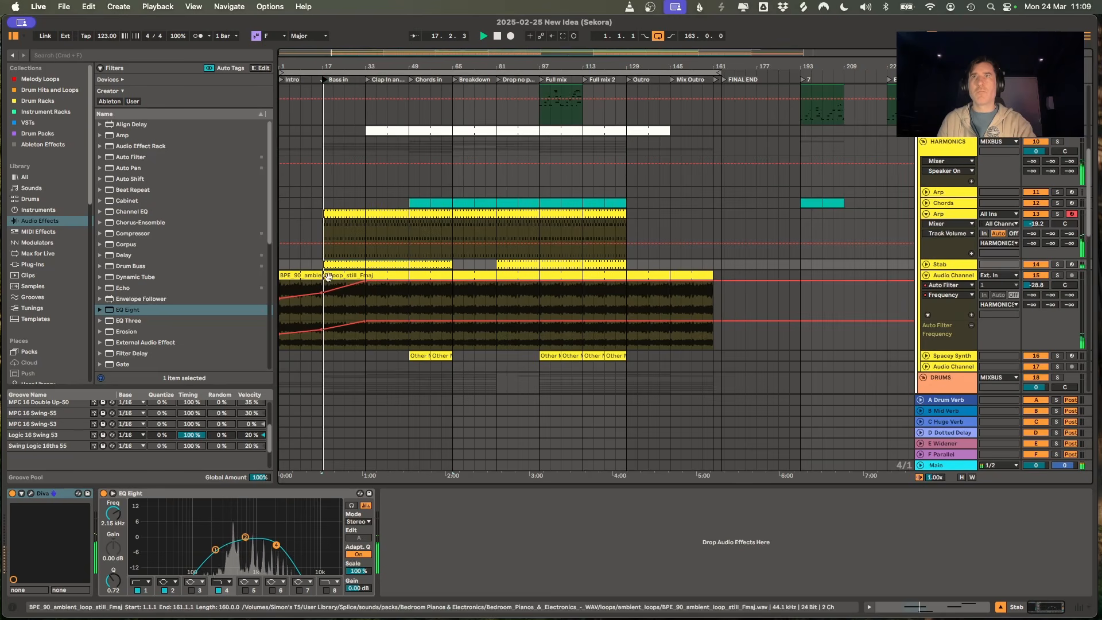
Try starting the Stab clip at bar 1, return its start to bar 17 and audition from Bass in.
{"action": "left_click_drag", "start_coordinate": [325, 264], "coordinate": [280, 263]}
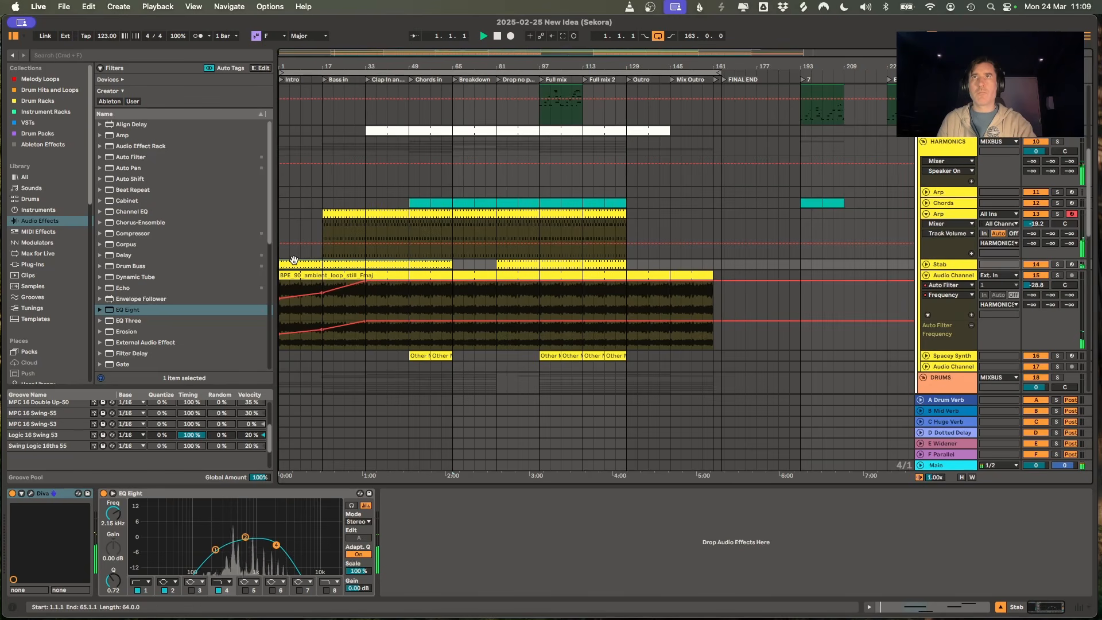
{"action": "left_click", "coordinate": [926, 264]}
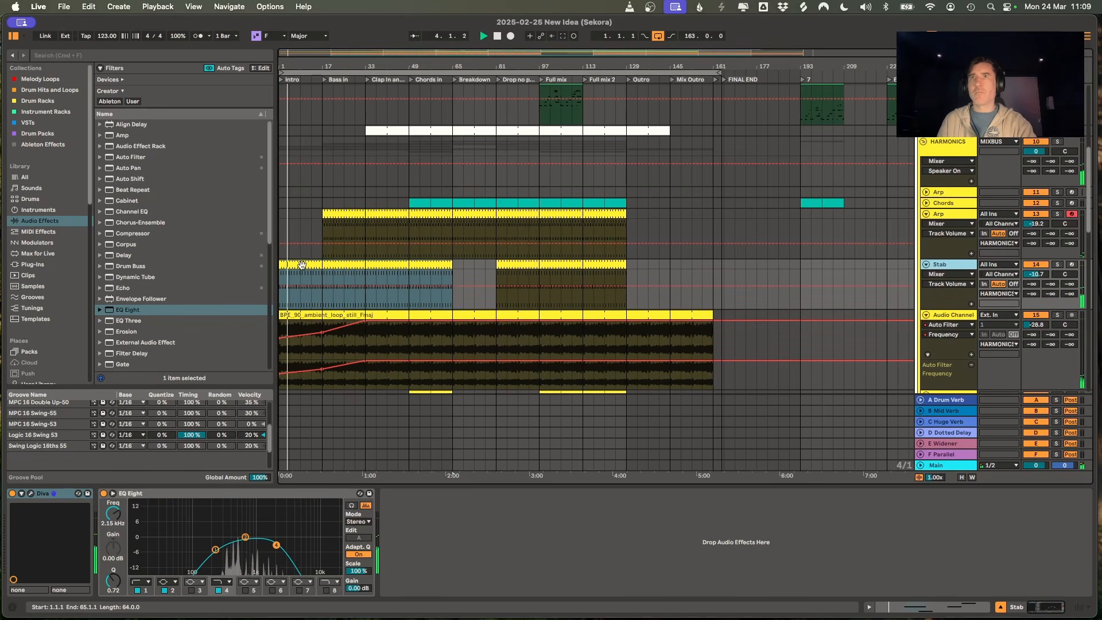
{"action": "left_click_drag", "start_coordinate": [280, 264], "coordinate": [322, 265]}
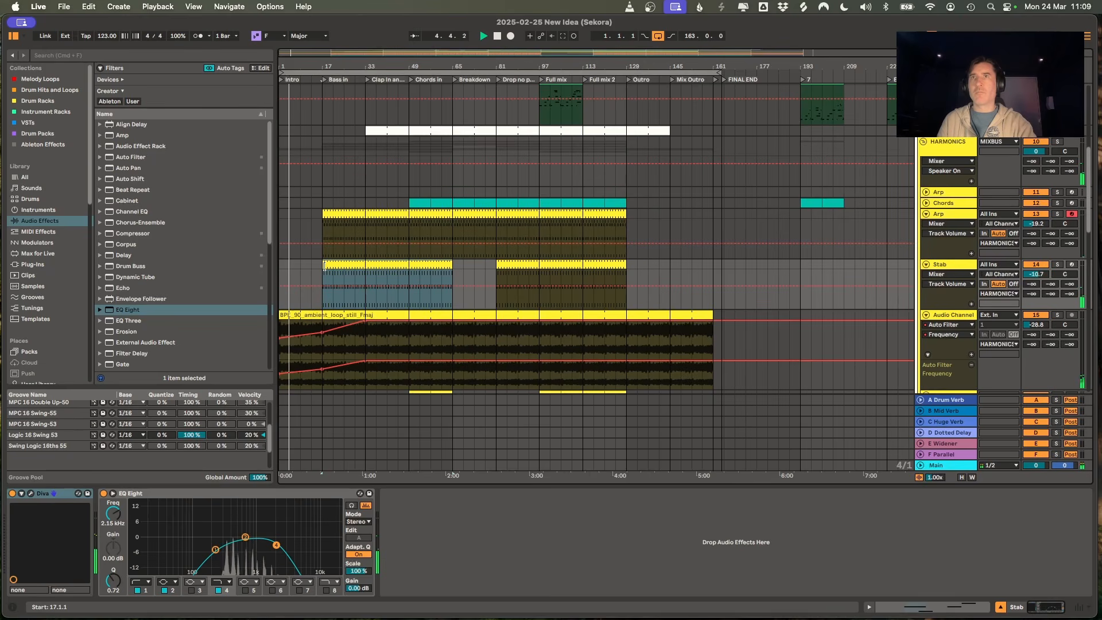
{"action": "left_click", "coordinate": [324, 81]}
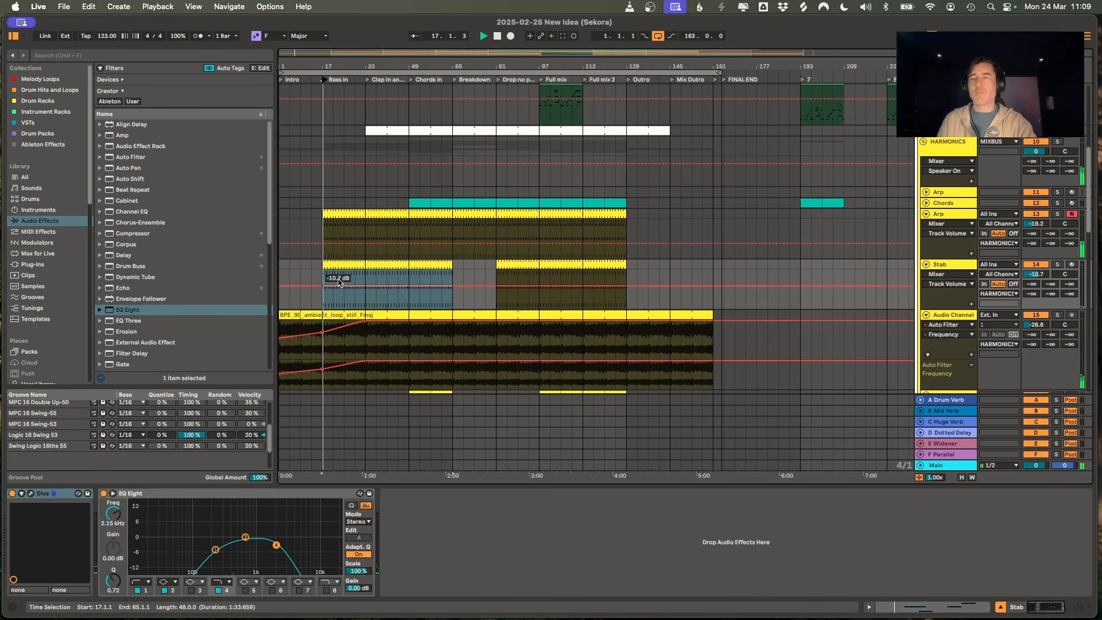
{"action": "left_click", "coordinate": [334, 264]}
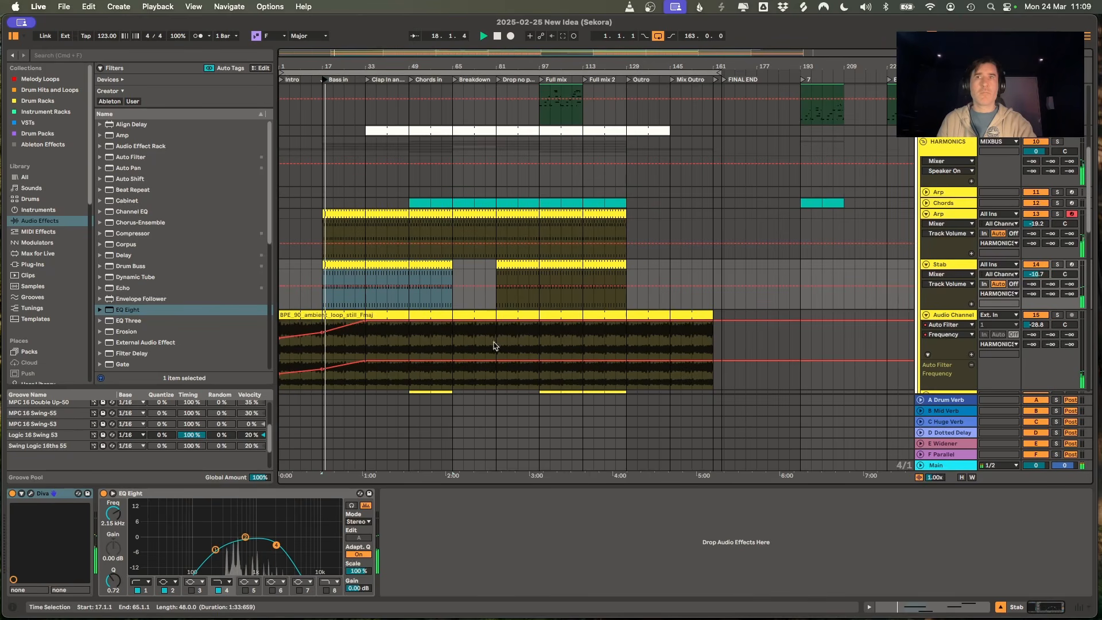
Group the Stab track's Diva instrument into an Instrument Rack and show the rack's macro controls.
{"action": "right_click", "coordinate": [50, 495]}
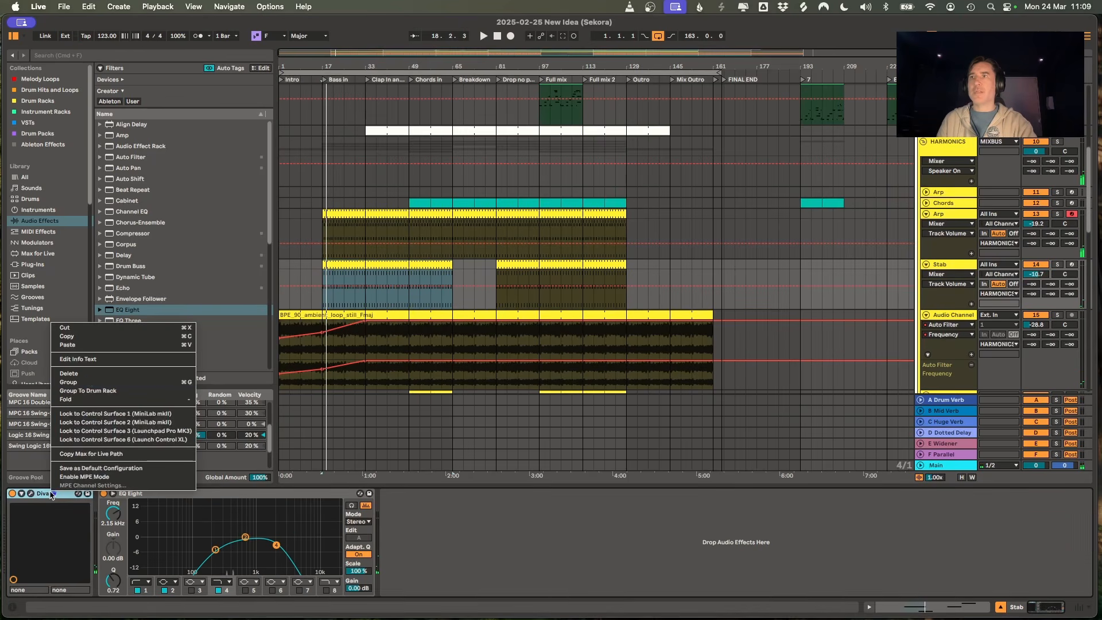
{"action": "left_click", "coordinate": [87, 382]}
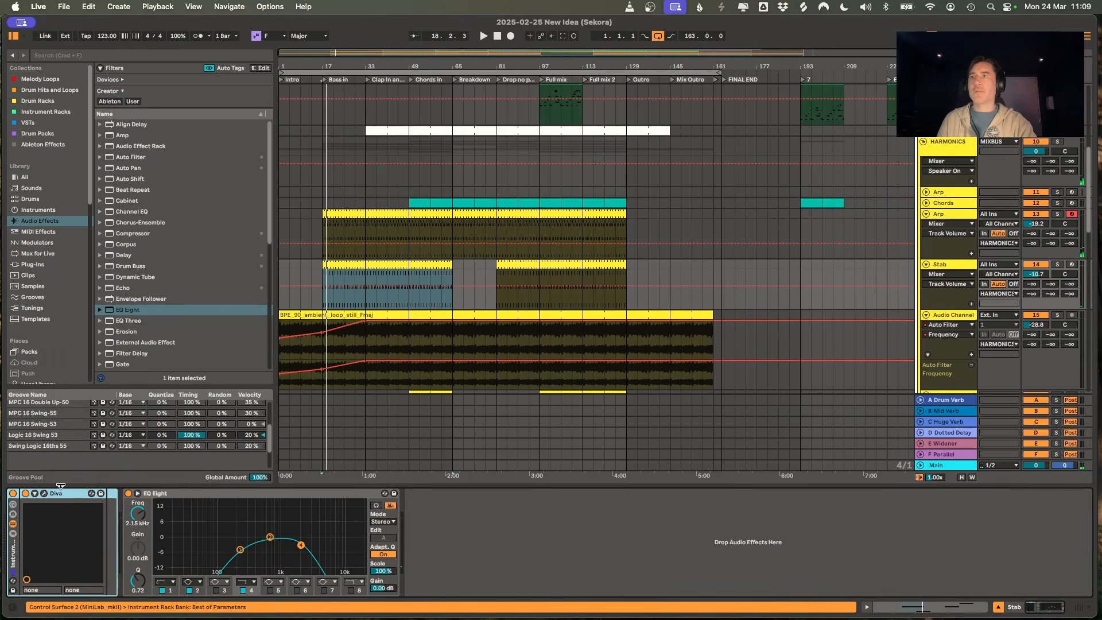
{"action": "left_click", "coordinate": [14, 507]}
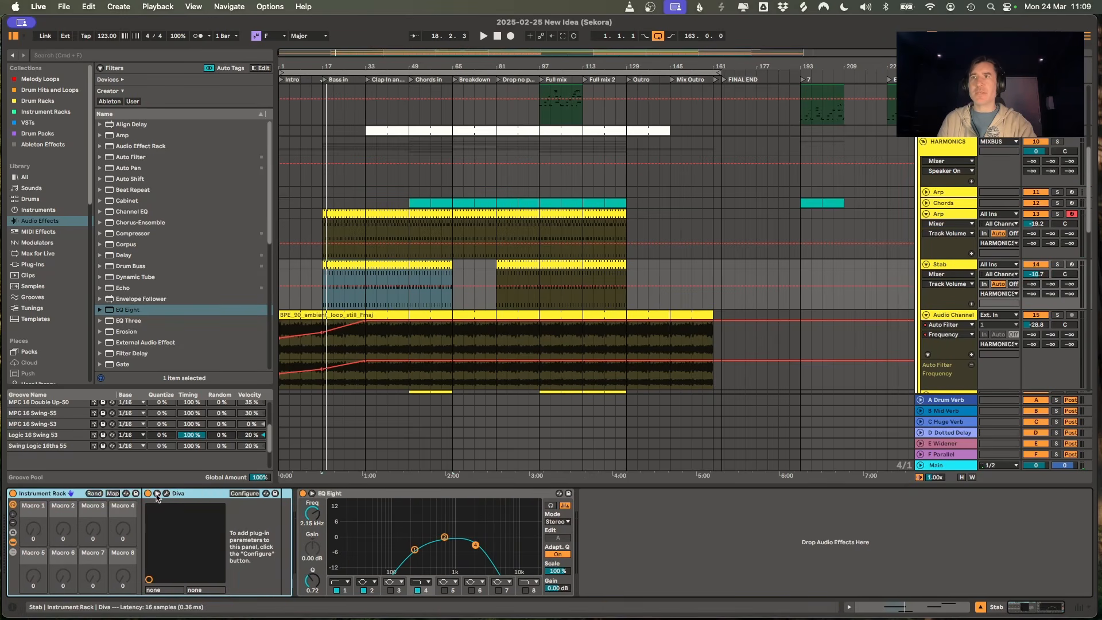
Add Diva's filter cutoff, envelope 2 decay and envelope 1 decay to the Stab track's device as configured parameters, and close the plug-in window.
{"action": "left_click", "coordinate": [158, 493]}
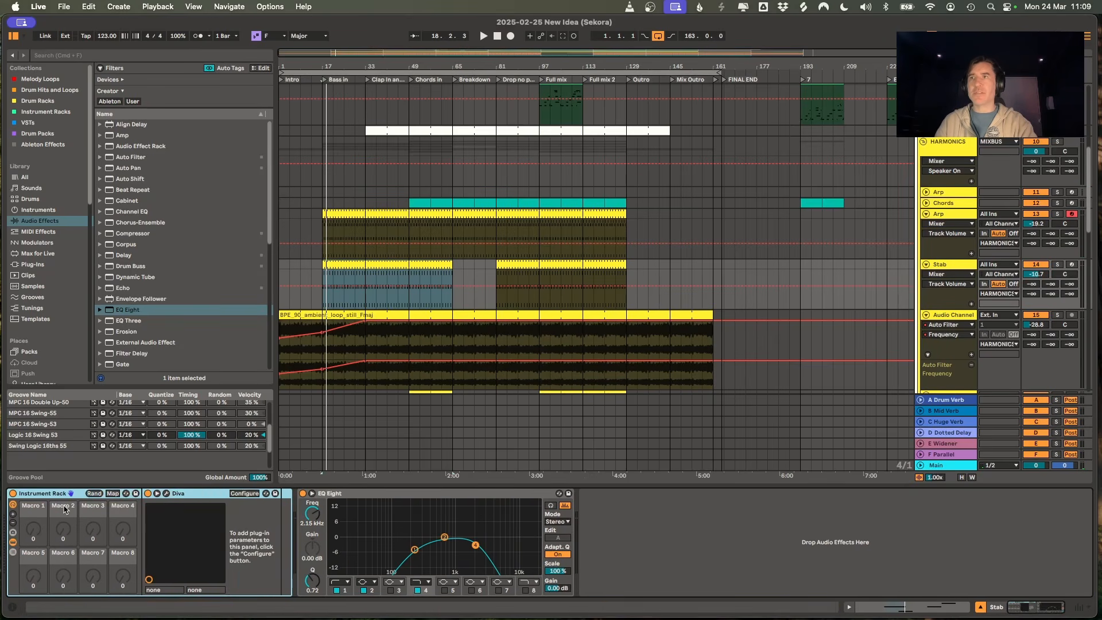
{"action": "left_click", "coordinate": [244, 494]}
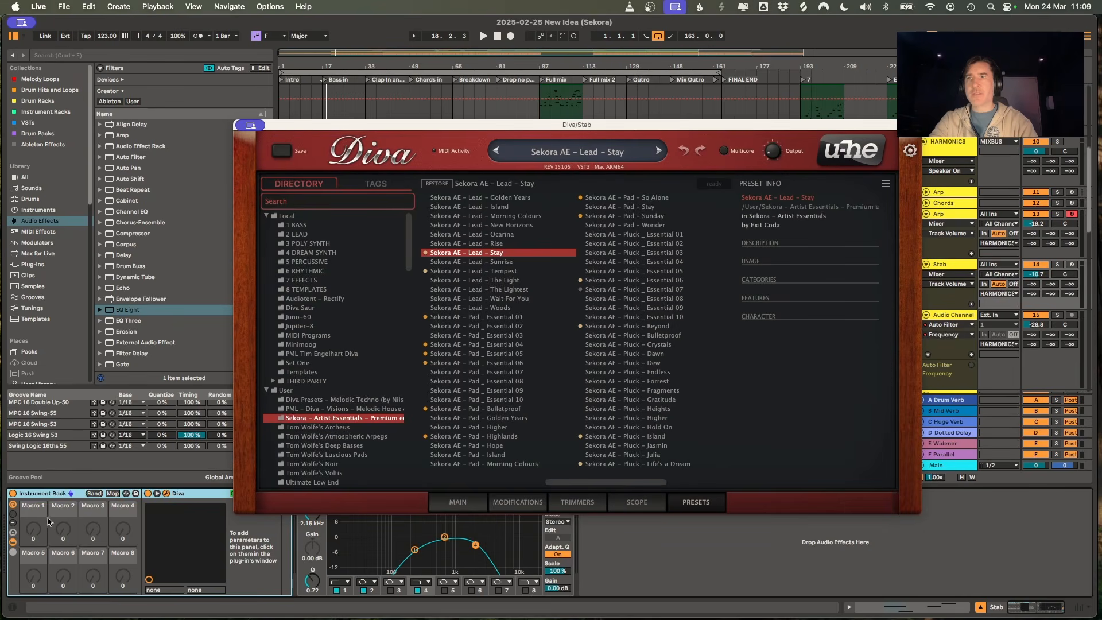
{"action": "left_click", "coordinate": [459, 502]}
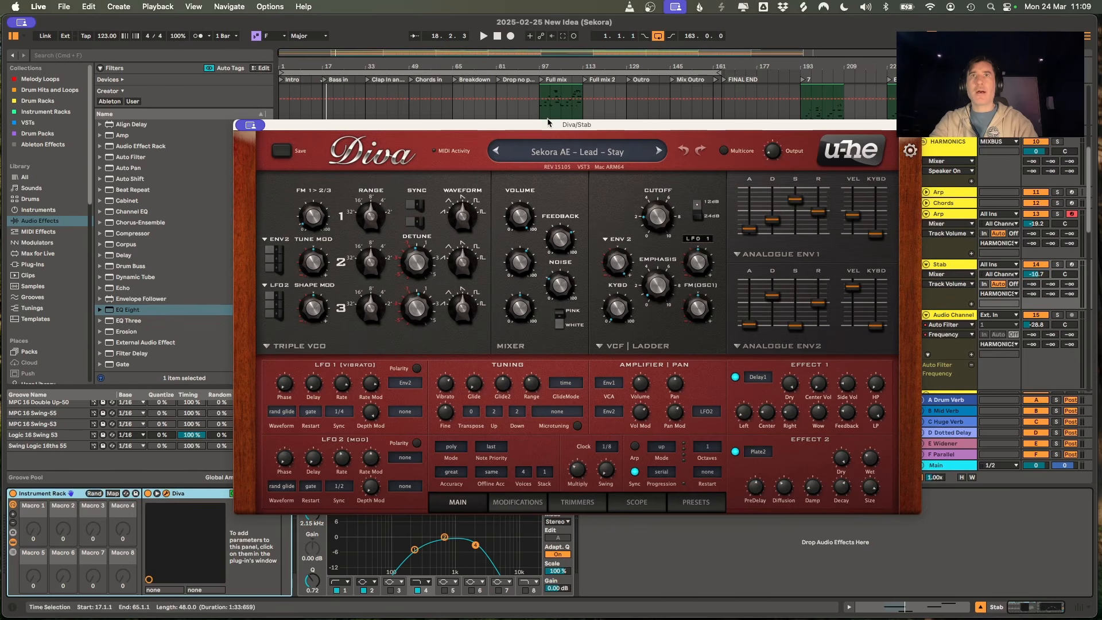
{"action": "left_click_drag", "start_coordinate": [550, 125], "coordinate": [633, 101]}
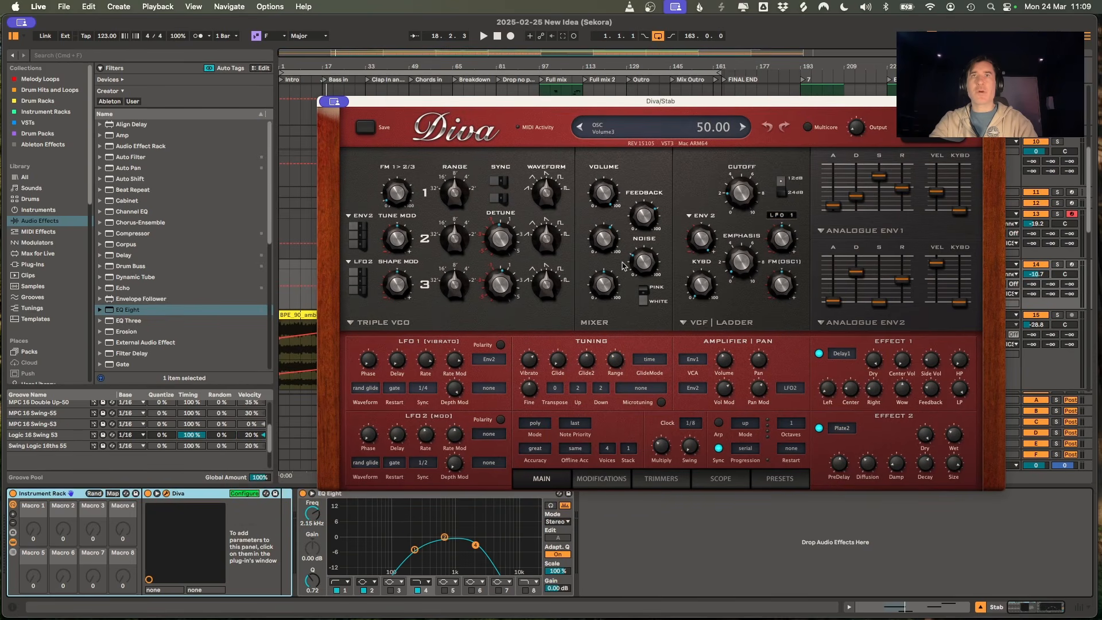
{"action": "left_click_drag", "start_coordinate": [740, 192], "coordinate": [745, 189]}
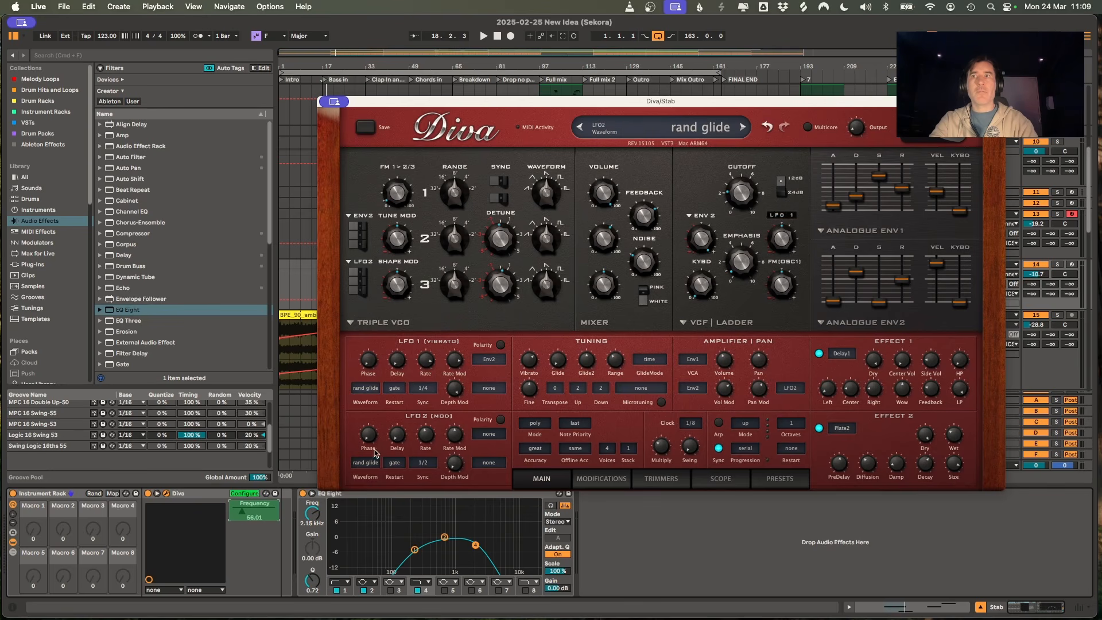
{"action": "left_click_drag", "start_coordinate": [855, 279], "coordinate": [855, 275]}
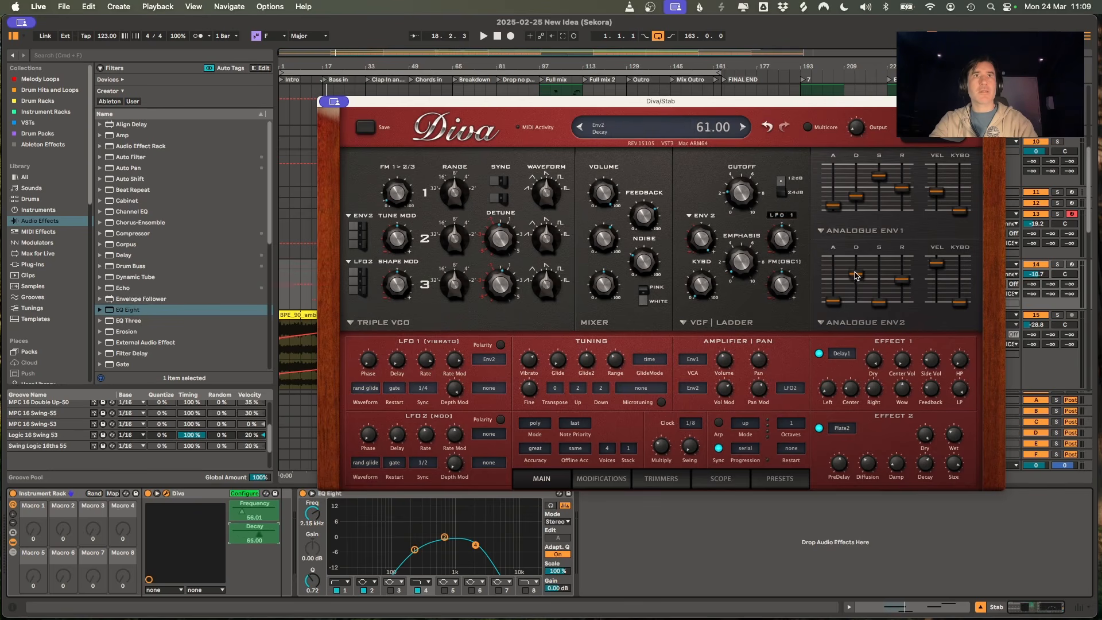
{"action": "left_click_drag", "start_coordinate": [864, 196], "coordinate": [864, 195]}
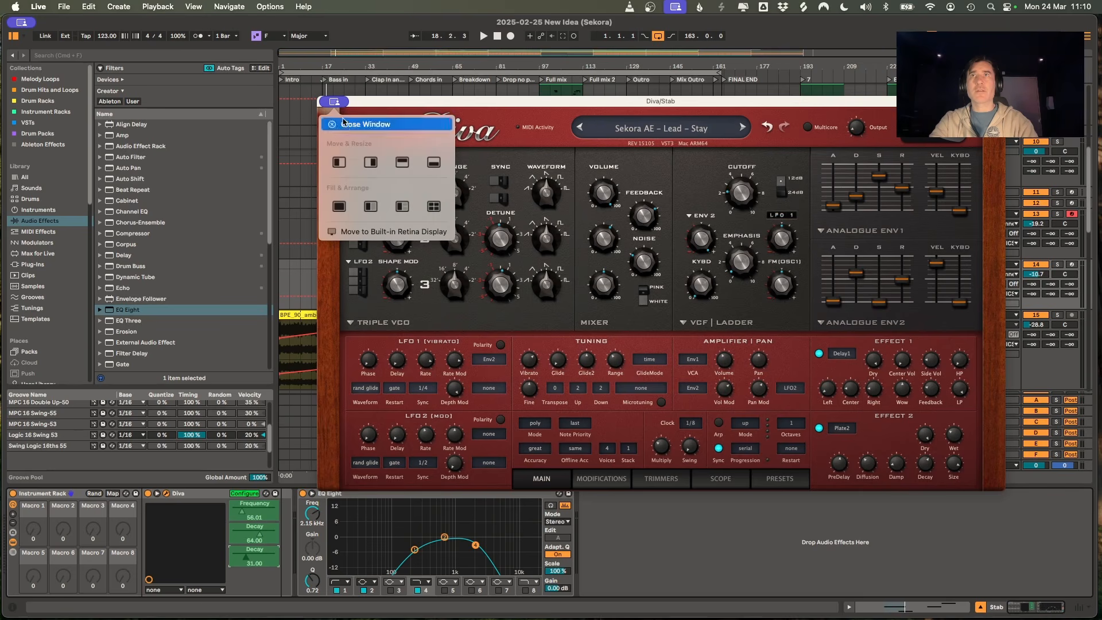
{"action": "key", "text": "super+w"}
{"action": "left_click", "coordinate": [241, 495]}
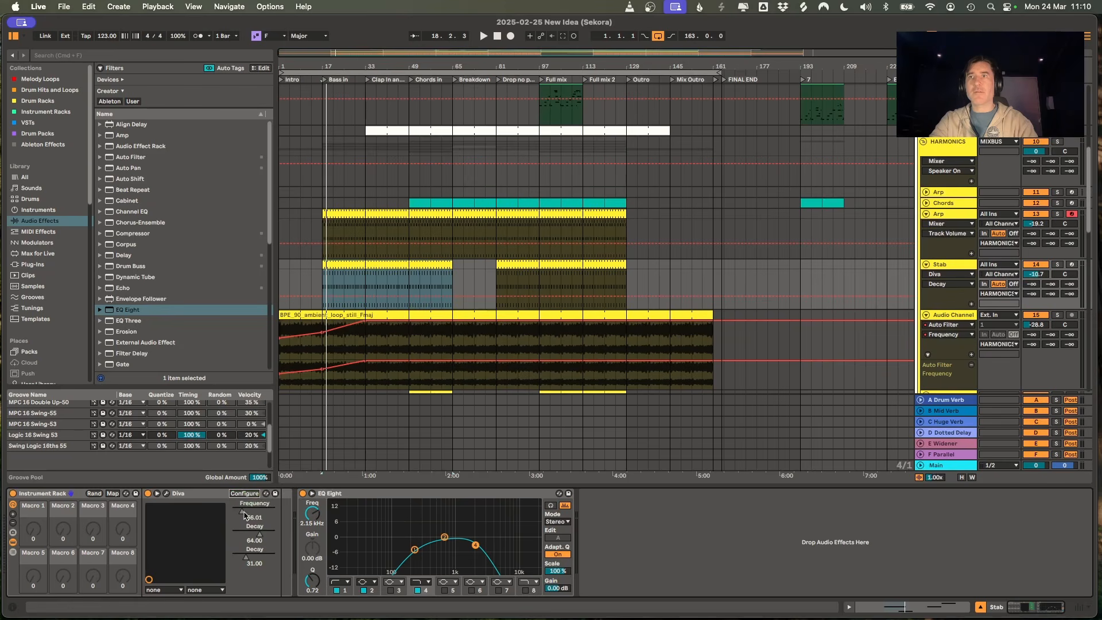
Map Diva's Frequency and two Decay parameters to Macros 1, 2 and 3, and rename the third macro Decay 2.
{"action": "right_click", "coordinate": [247, 515]}
{"action": "left_click", "coordinate": [262, 355]}
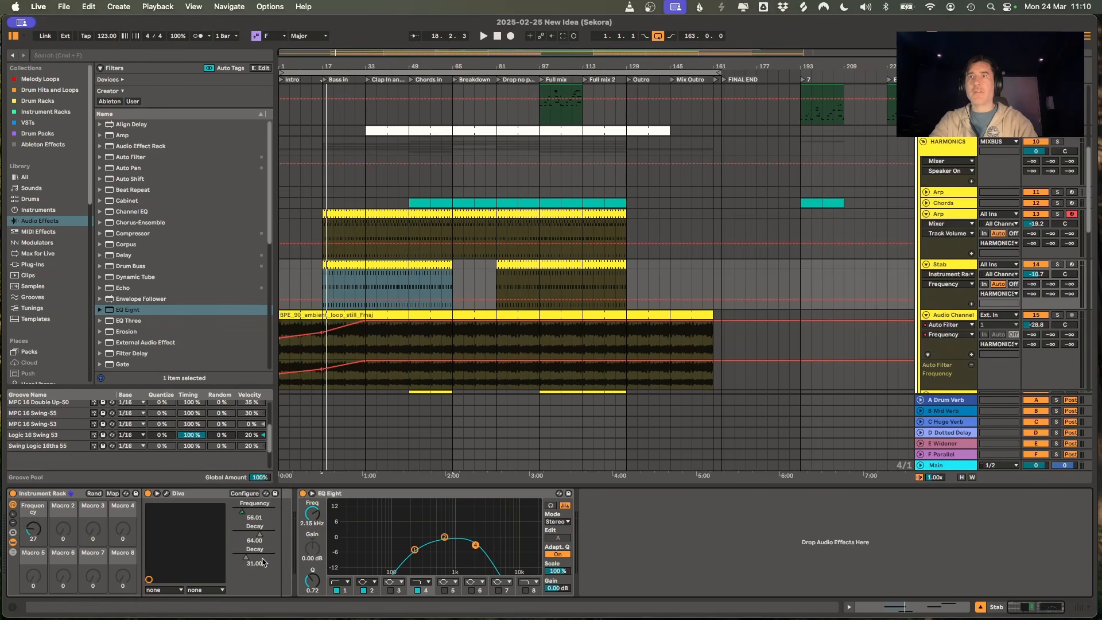
{"action": "right_click", "coordinate": [257, 538]}
{"action": "left_click", "coordinate": [265, 388]}
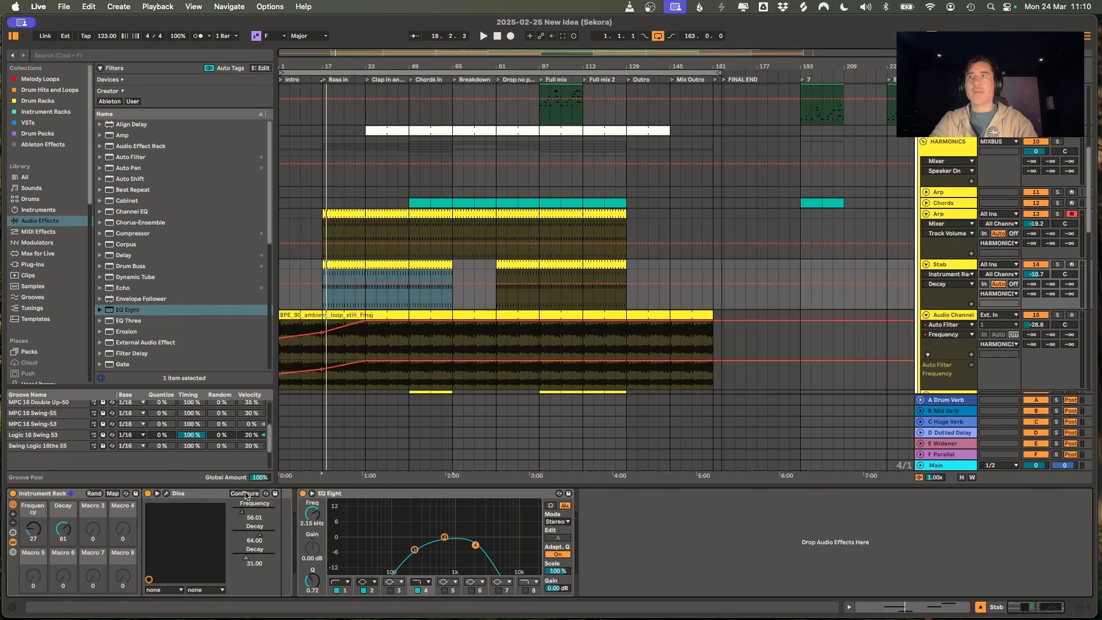
{"action": "right_click", "coordinate": [261, 559]}
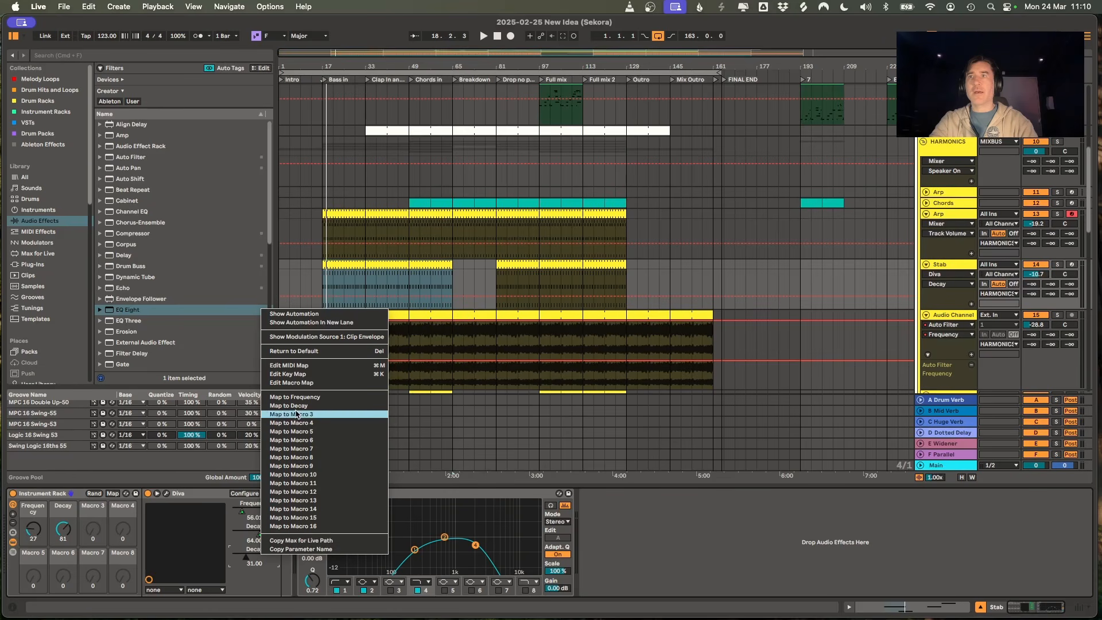
{"action": "left_click", "coordinate": [270, 416]}
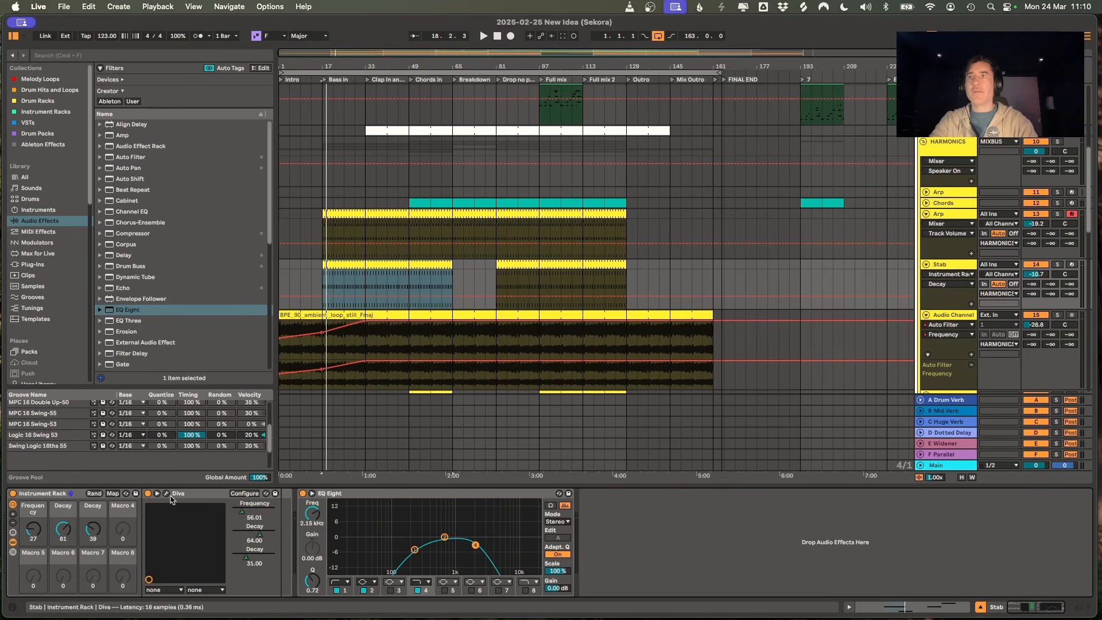
{"action": "right_click", "coordinate": [99, 511]}
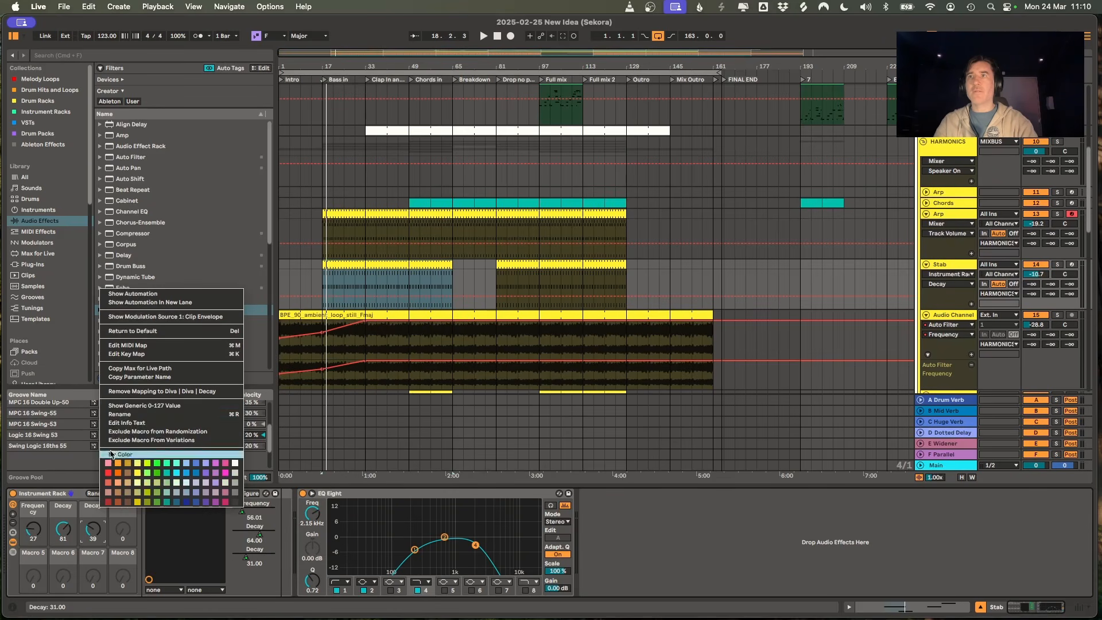
{"action": "left_click", "coordinate": [127, 414]}
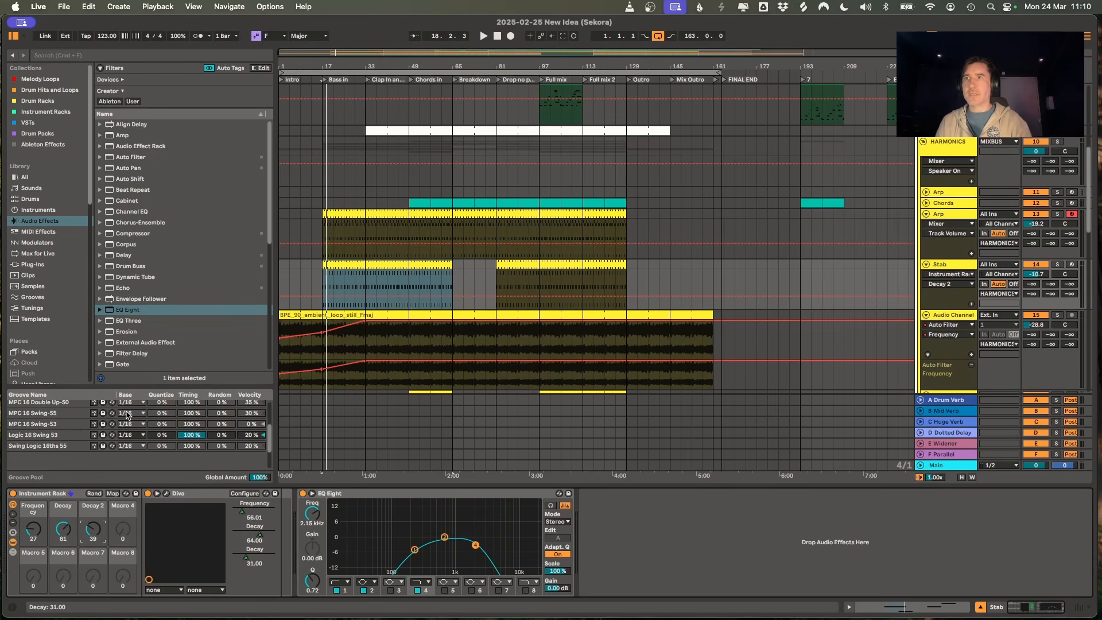
During playback, lower the Frequency macro to 13 and show its automation in a new lane on the Stab track.
{"action": "key", "text": "space"}
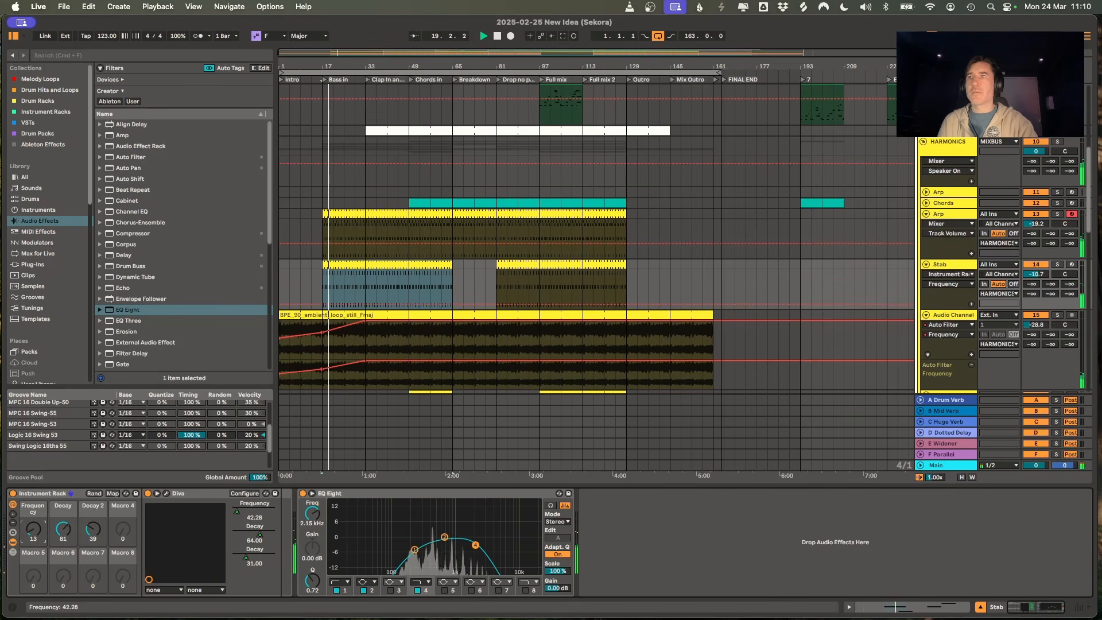
{"action": "right_click", "coordinate": [32, 530]}
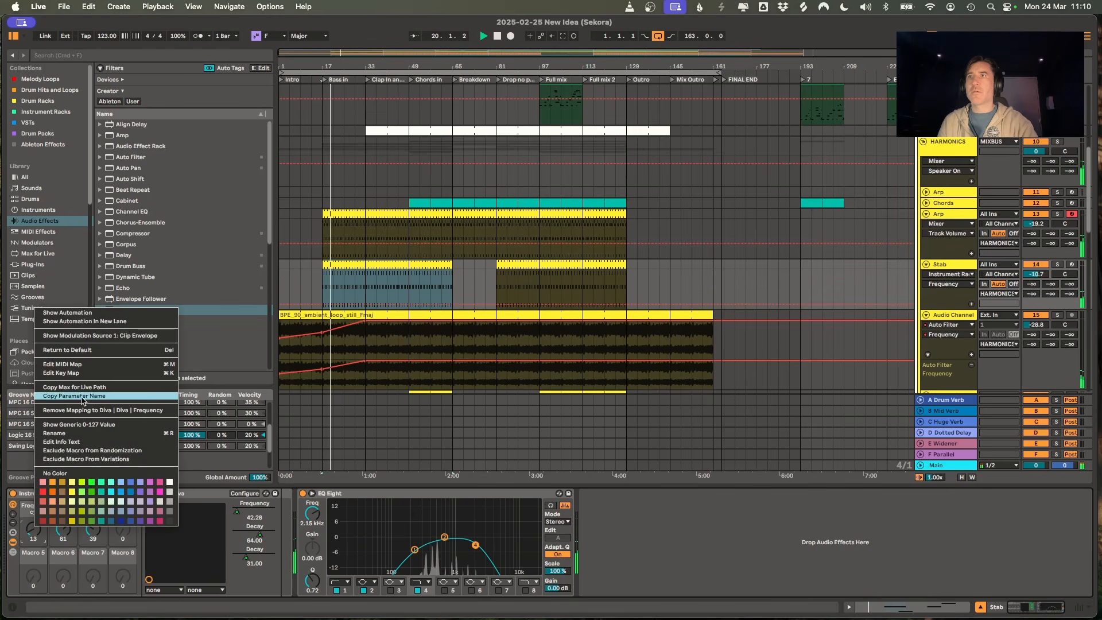
{"action": "left_click", "coordinate": [102, 321]}
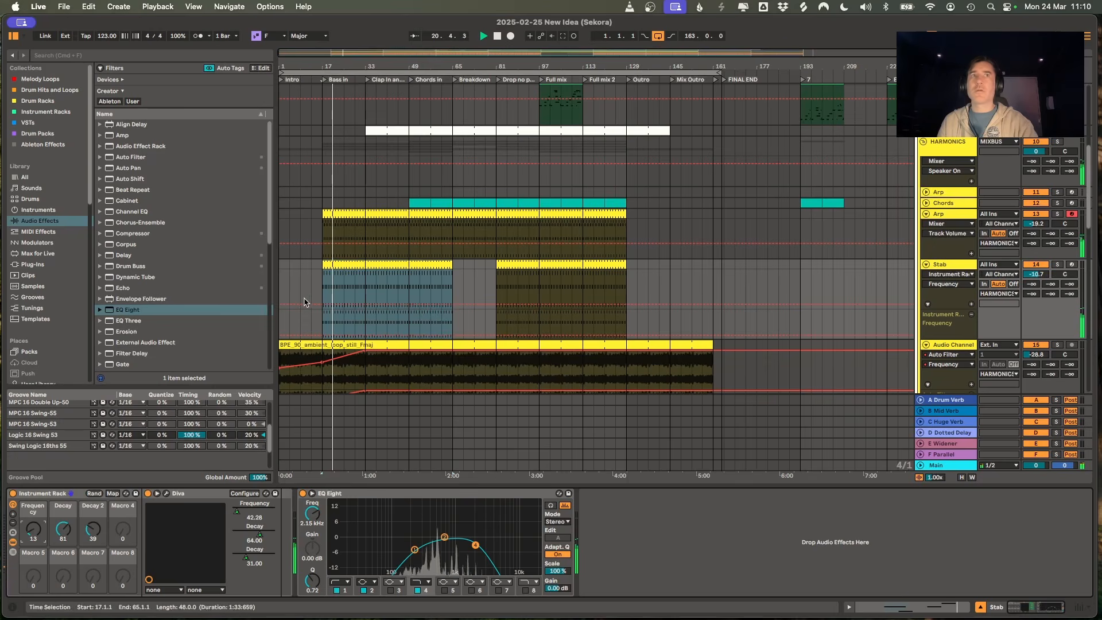
Shape a gentle Stab Frequency automation rise from bar 17 to about 17 at bar 33, auditioning the end of the section.
{"action": "left_click", "coordinate": [322, 336]}
{"action": "left_click_drag", "start_coordinate": [366, 336], "coordinate": [365, 333]}
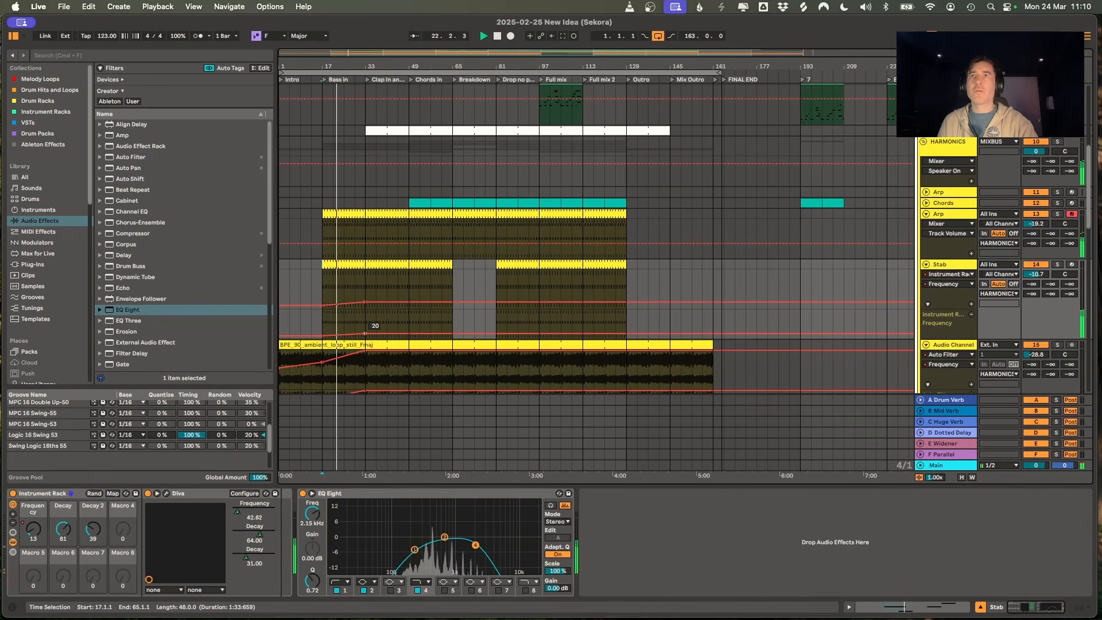
{"action": "left_click", "coordinate": [358, 80]}
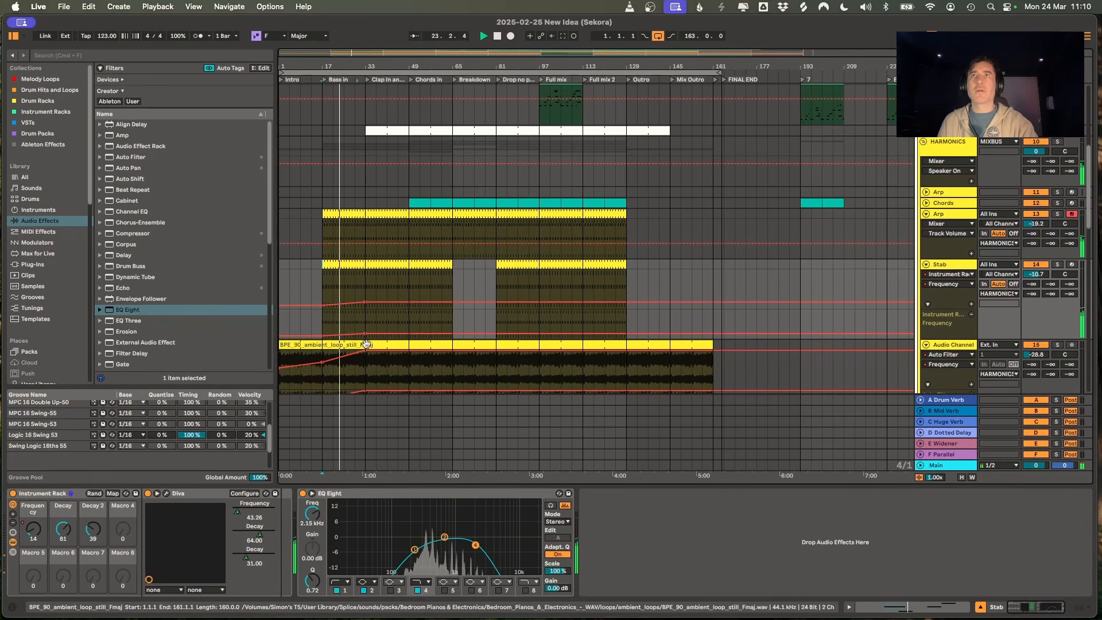
{"action": "left_click_drag", "start_coordinate": [365, 333], "coordinate": [366, 335]}
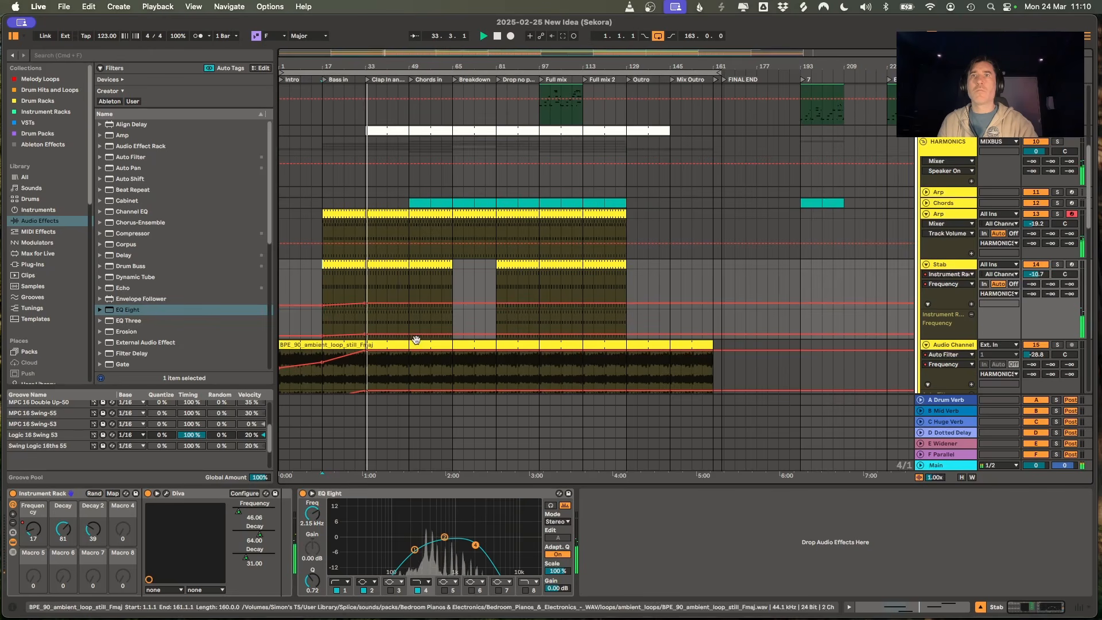
Continue the Stab Frequency automation as a straight rise from bar 33 to about 47 at bar 65, and audition towards the breakdown.
{"action": "left_click", "coordinate": [412, 330]}
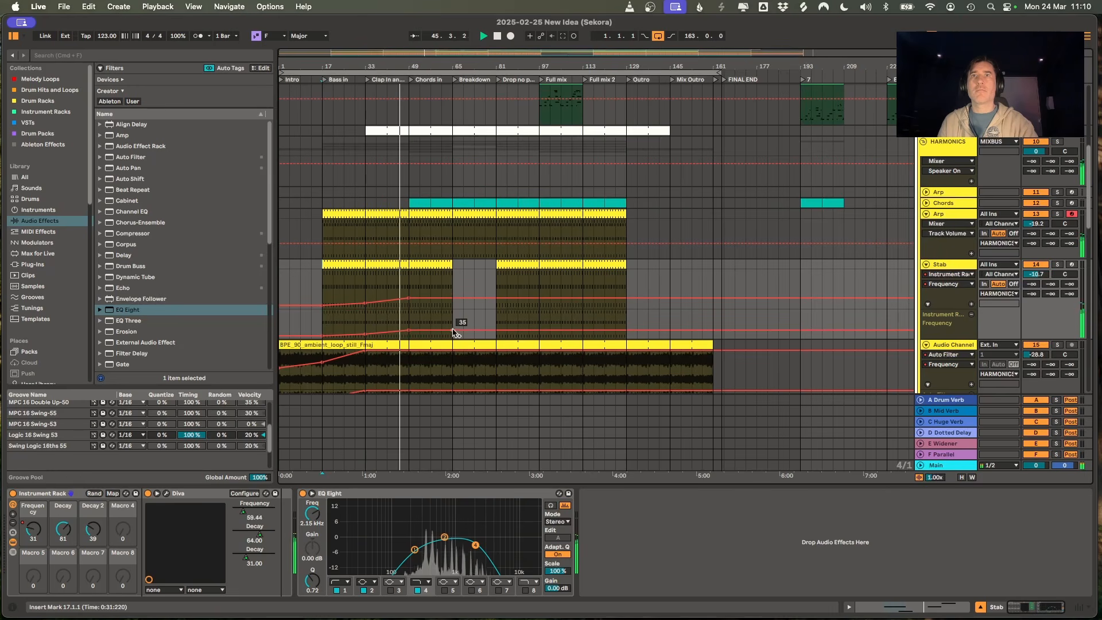
{"action": "left_click_drag", "start_coordinate": [454, 330], "coordinate": [444, 327]}
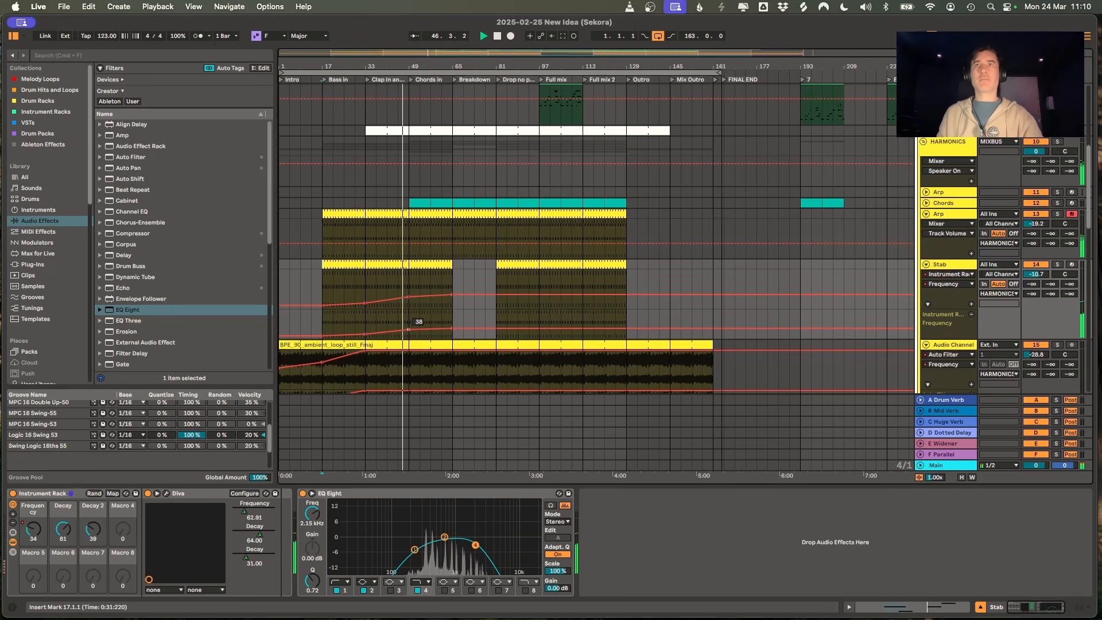
{"action": "left_click", "coordinate": [410, 332]}
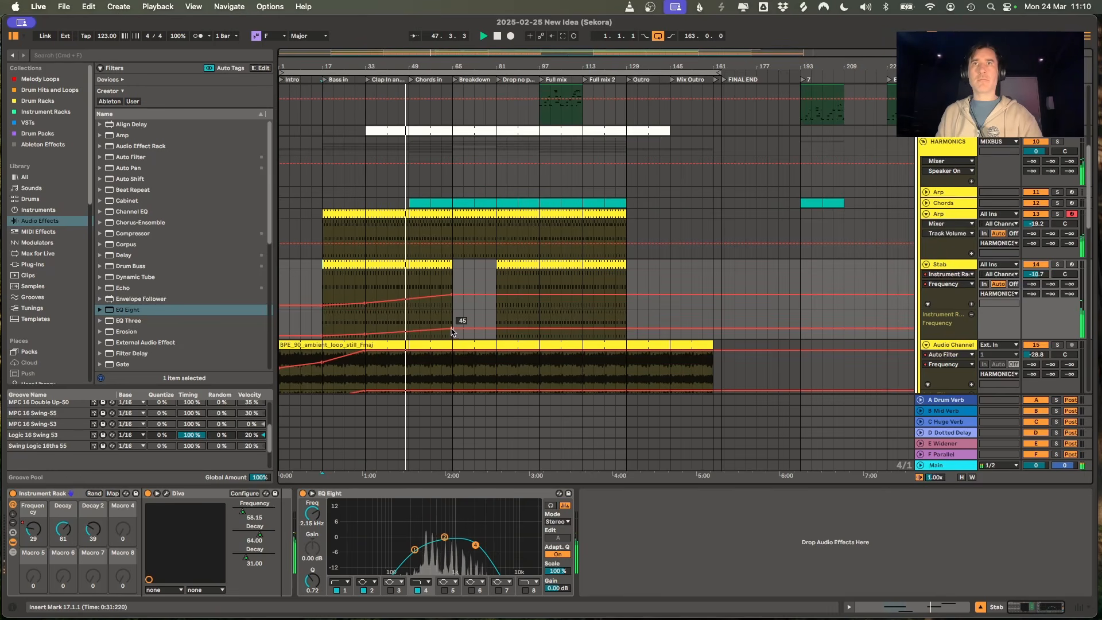
{"action": "left_click", "coordinate": [439, 77]}
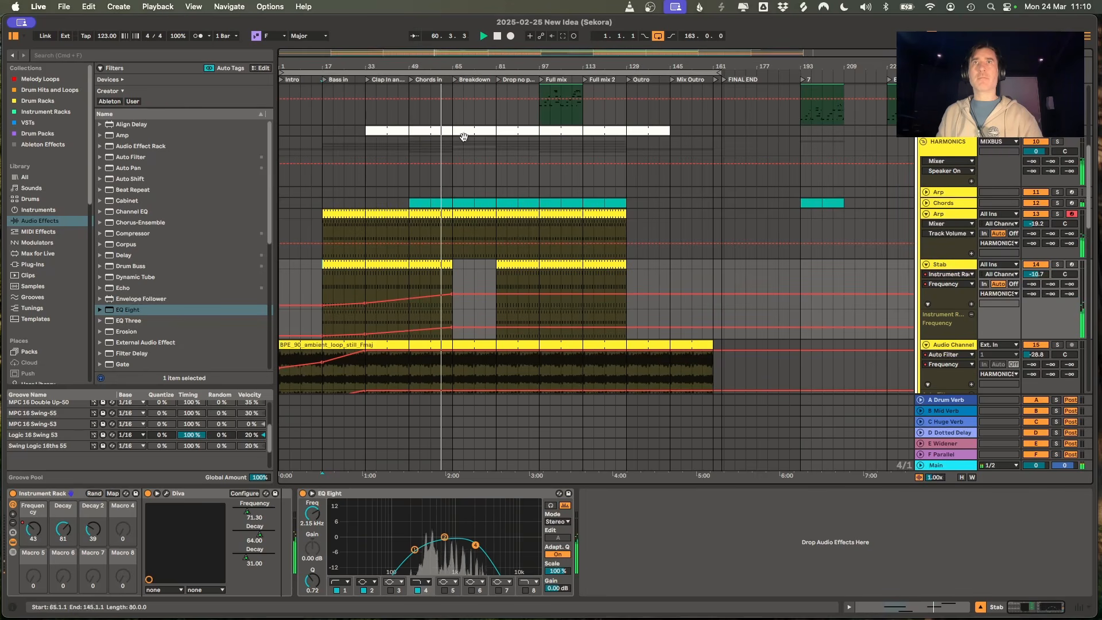
Dip the Stab Frequency automation at bars 81 to 89, raise it through 32 at bar 97 towards bar 113, and audition from Full mix.
{"action": "left_click_drag", "start_coordinate": [496, 328], "coordinate": [583, 325]}
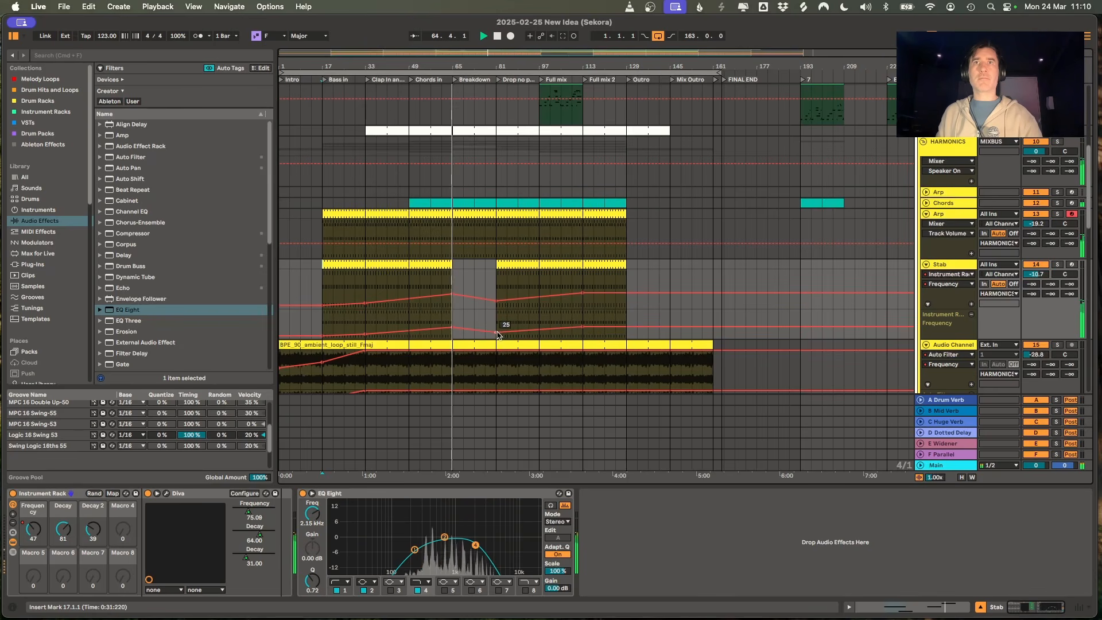
{"action": "left_click", "coordinate": [500, 82]}
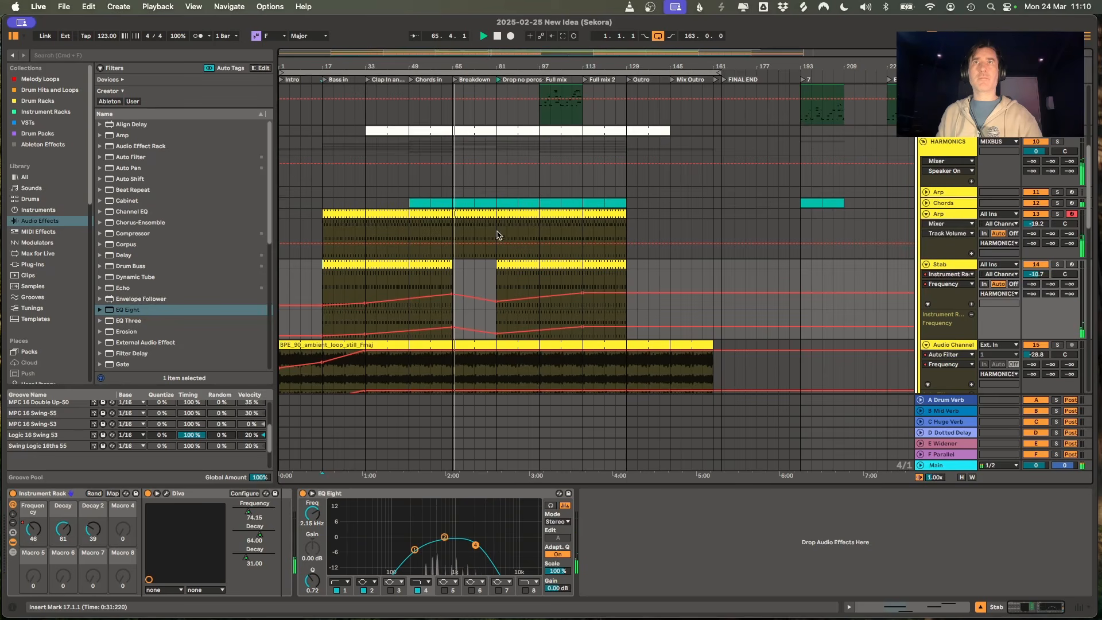
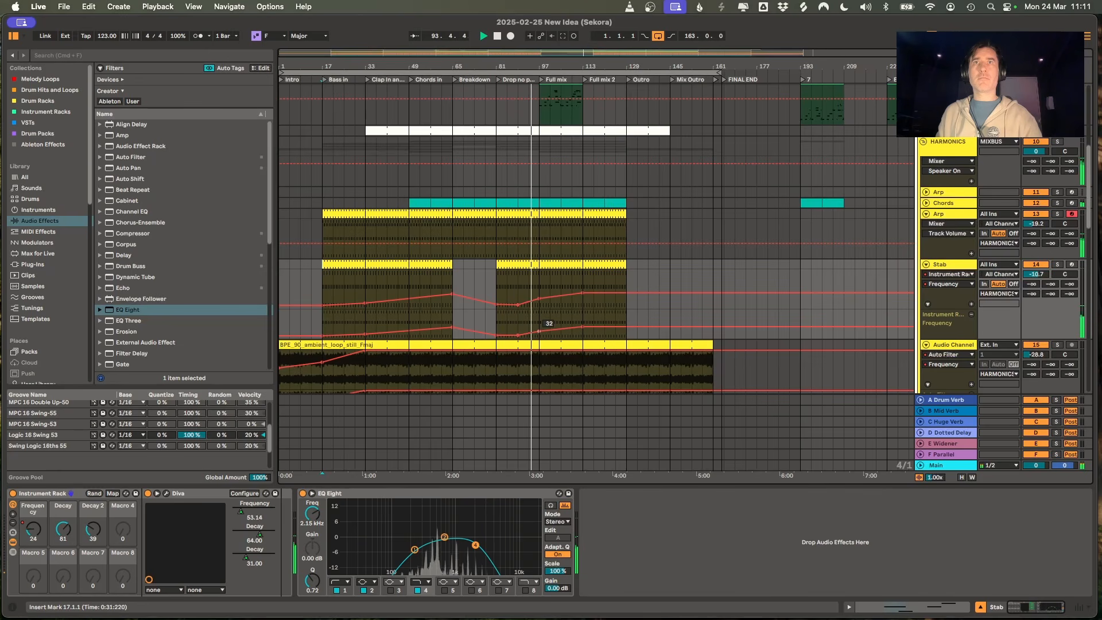
{"action": "left_click", "coordinate": [543, 80]}
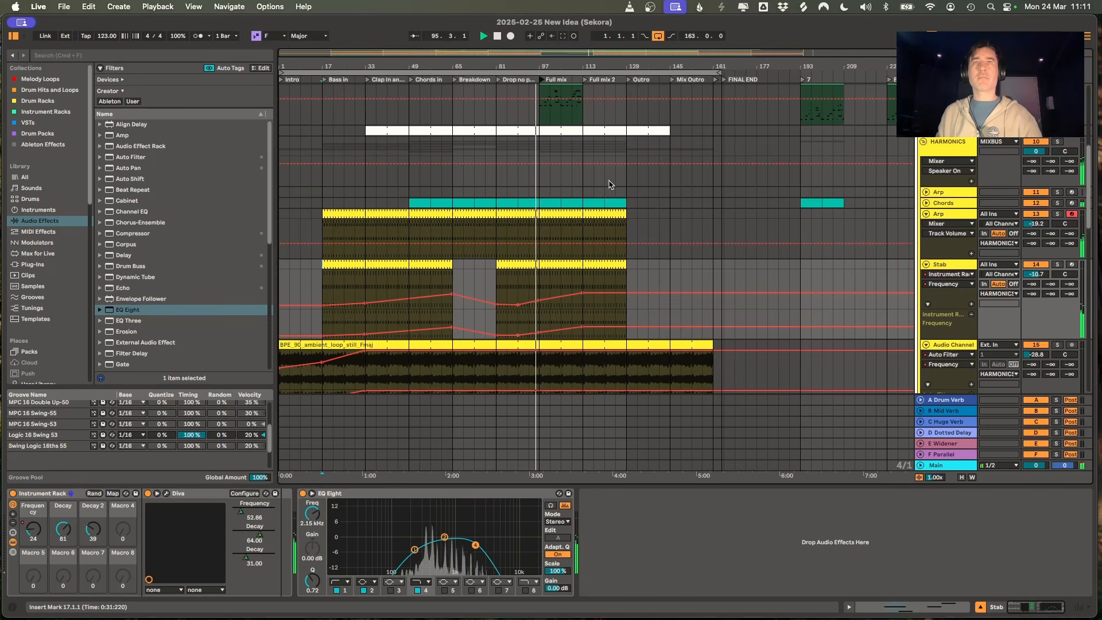
Audition from Full mix 2, raise the Stab Frequency automation to about 59 at bar 113, and lower it slightly by bar 129.
{"action": "left_click", "coordinate": [586, 80]}
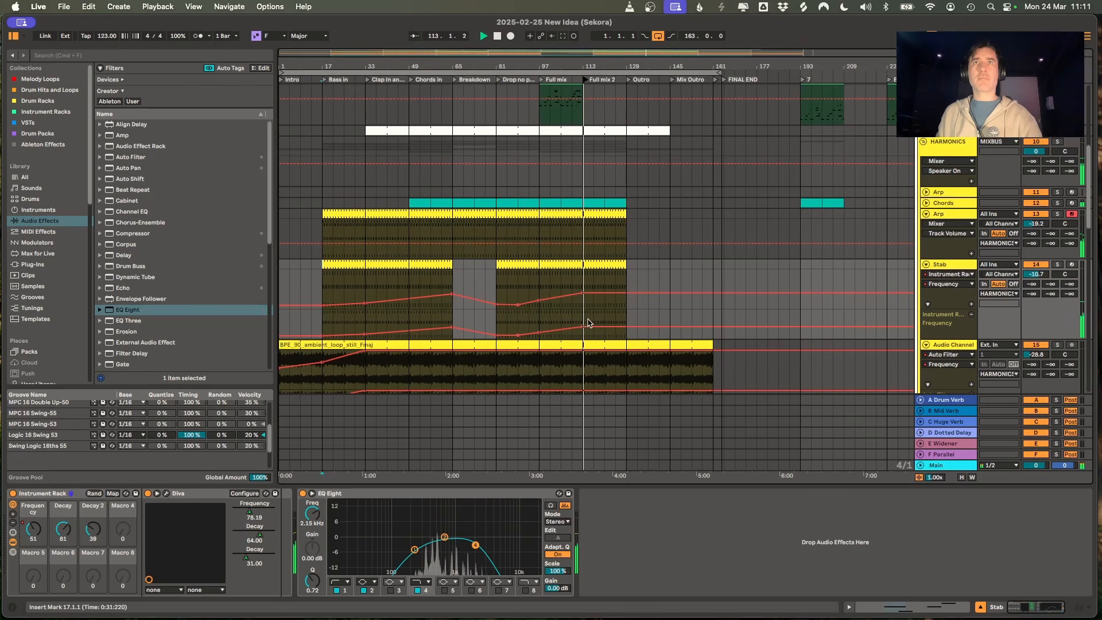
{"action": "left_click_drag", "start_coordinate": [584, 329], "coordinate": [585, 325]}
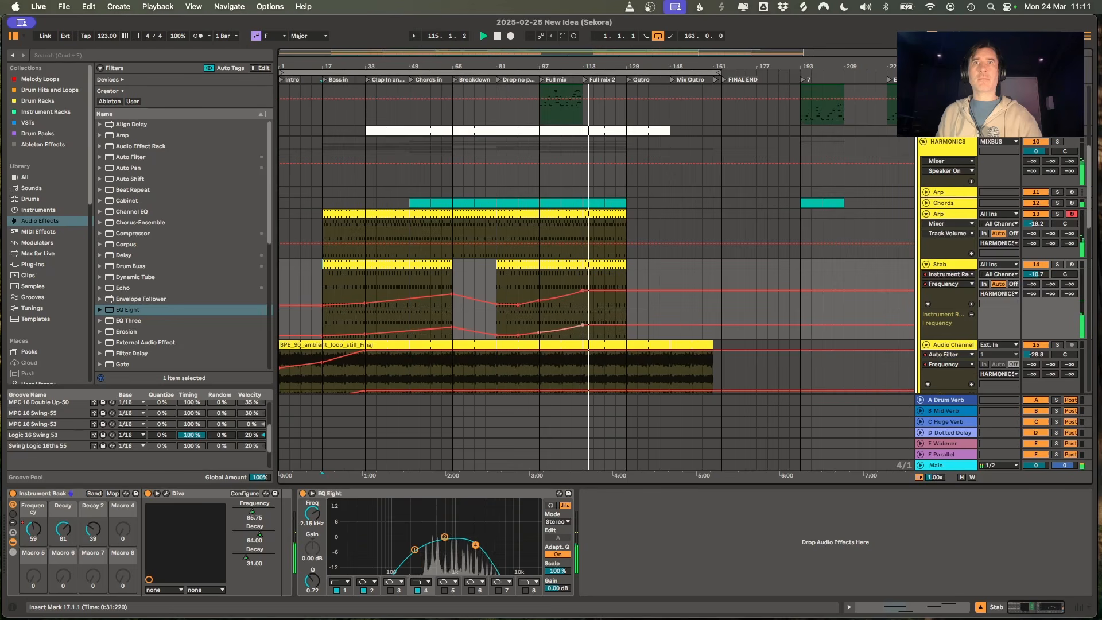
{"action": "left_click", "coordinate": [630, 328]}
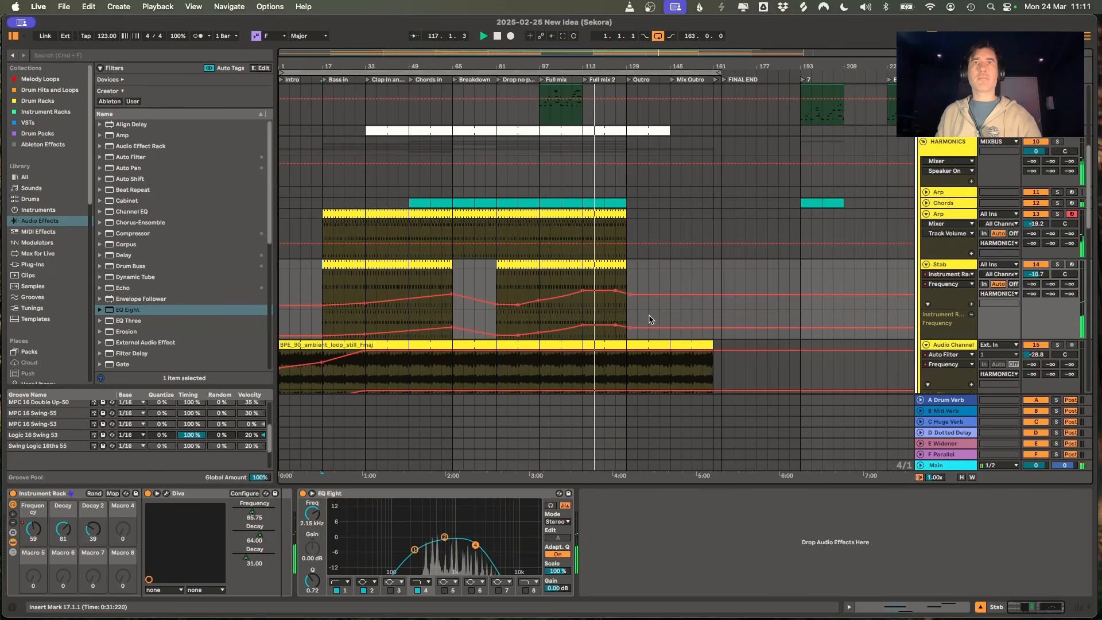
{"action": "key", "text": "space"}
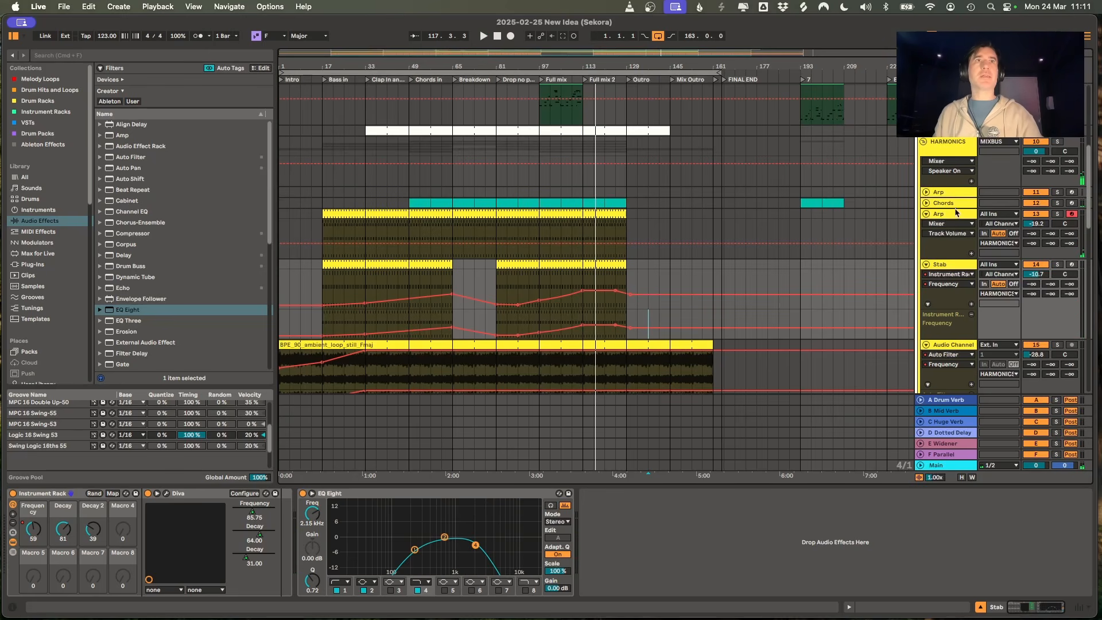
Group the Arp track's Diva into an Instrument Rack and show the rack's macro controls.
{"action": "left_click", "coordinate": [646, 229]}
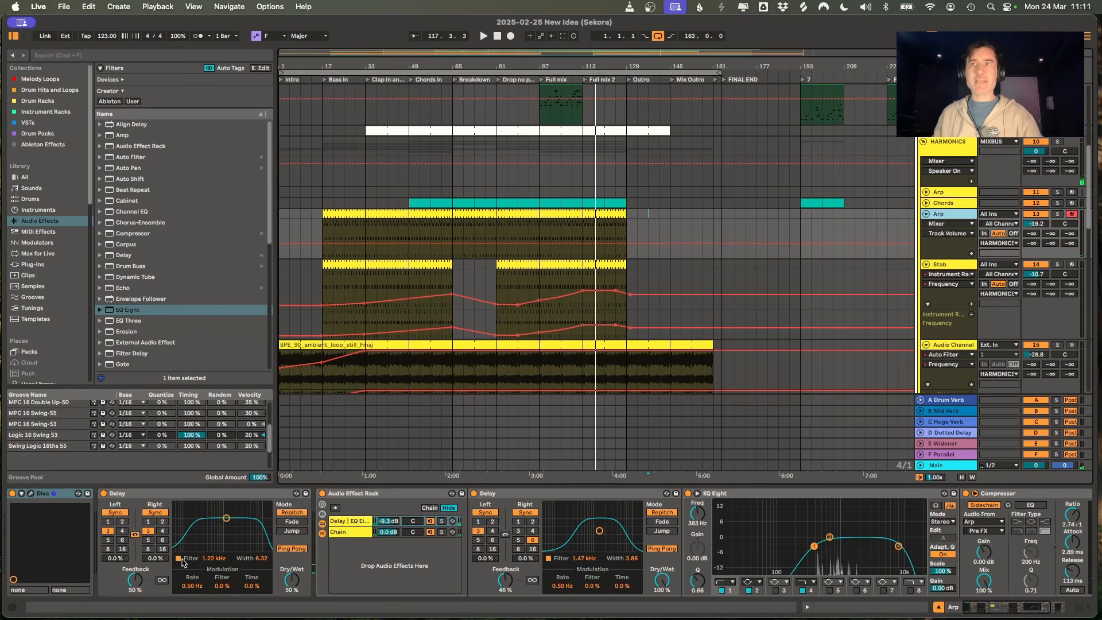
{"action": "left_click", "coordinate": [22, 493]}
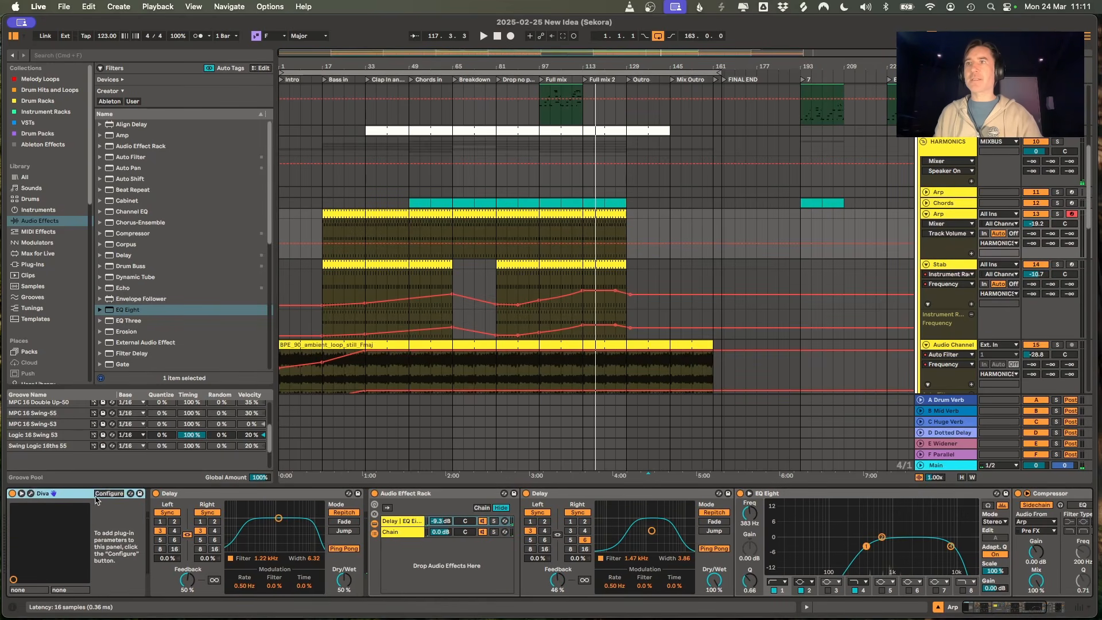
{"action": "left_click", "coordinate": [108, 493]}
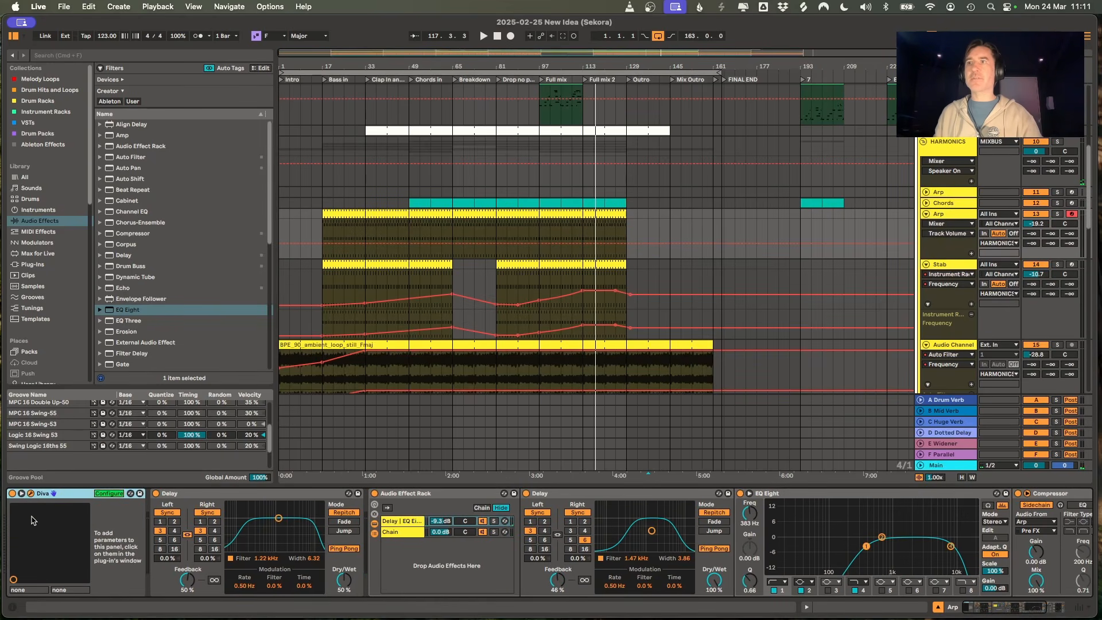
{"action": "right_click", "coordinate": [56, 496]}
{"action": "key", "text": "Escape"}
{"action": "left_click", "coordinate": [109, 493]}
{"action": "right_click", "coordinate": [67, 496]}
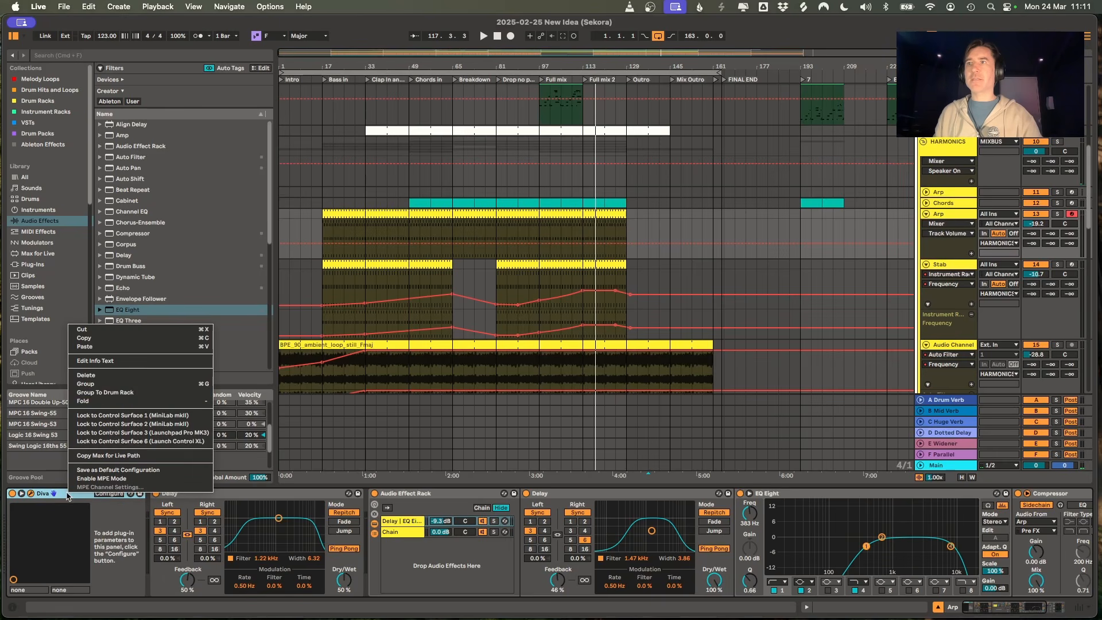
{"action": "left_click", "coordinate": [132, 423]}
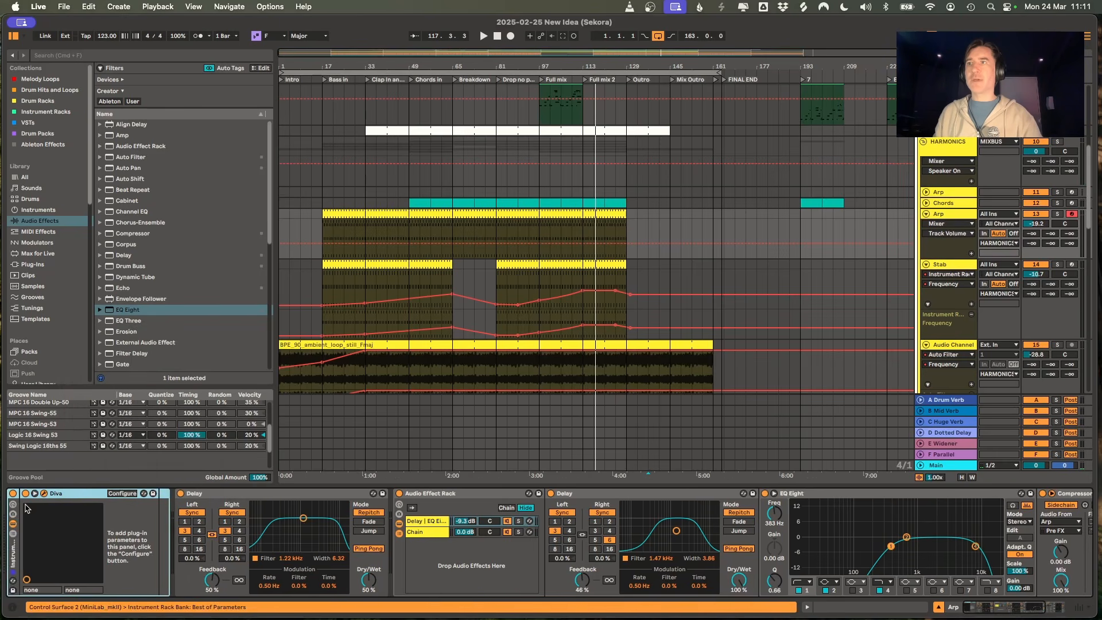
{"action": "left_click", "coordinate": [13, 506]}
Add Diva's filter Frequency and envelope Decay to the Arp device's configured parameters, close the plug-in window and finish configuring.
{"action": "left_click", "coordinate": [236, 493]}
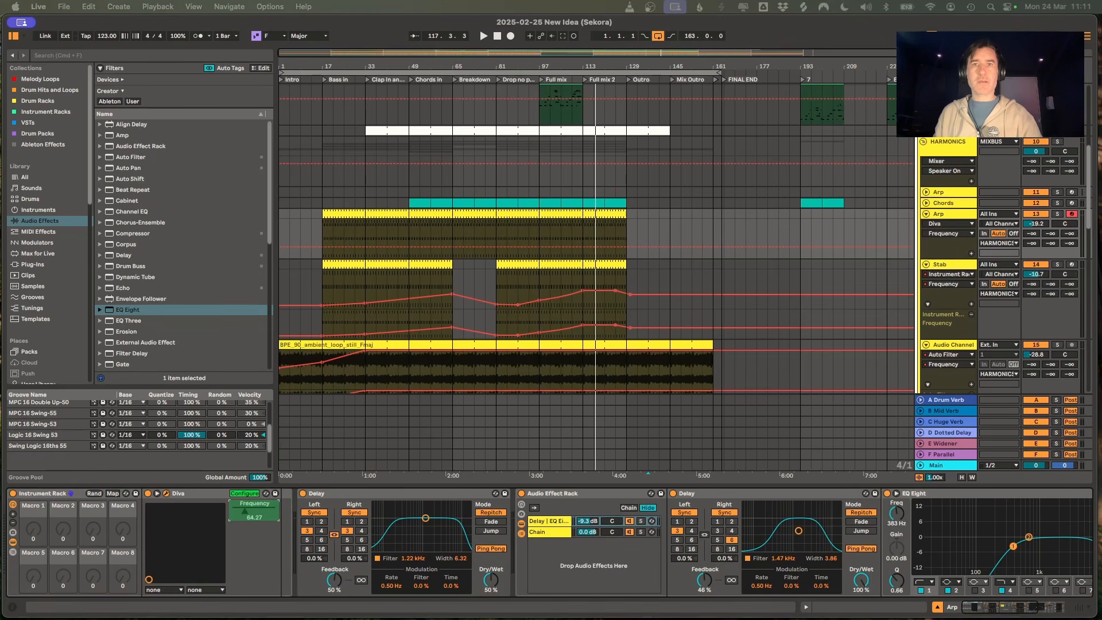
{"action": "left_click", "coordinate": [542, 226]}
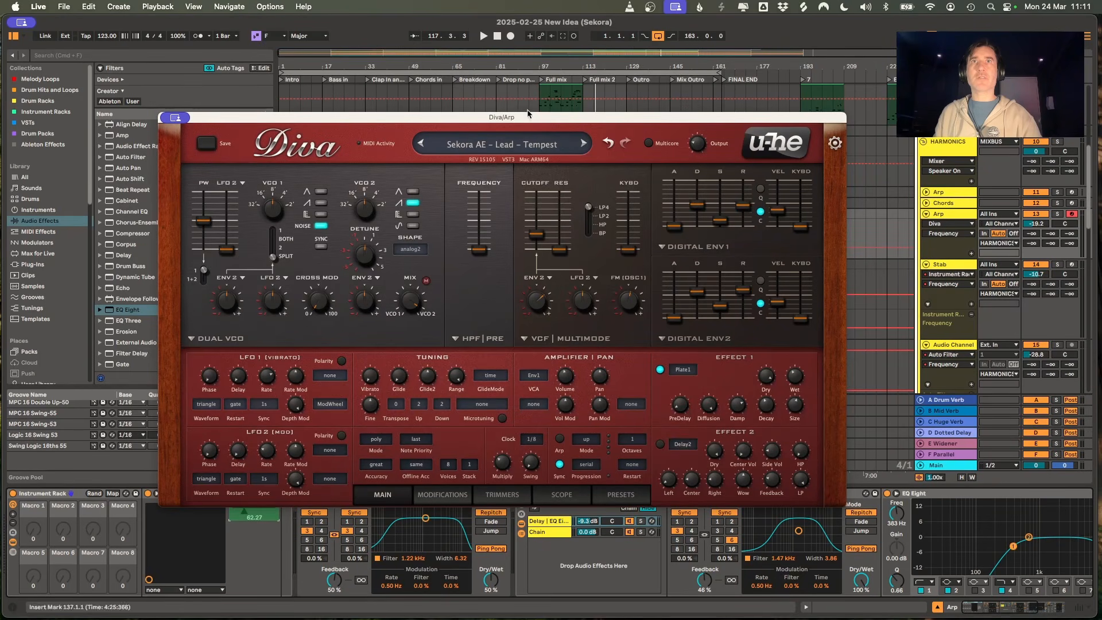
{"action": "left_click_drag", "start_coordinate": [694, 117], "coordinate": [829, 73]}
{"action": "left_click_drag", "start_coordinate": [828, 165], "coordinate": [829, 163]}
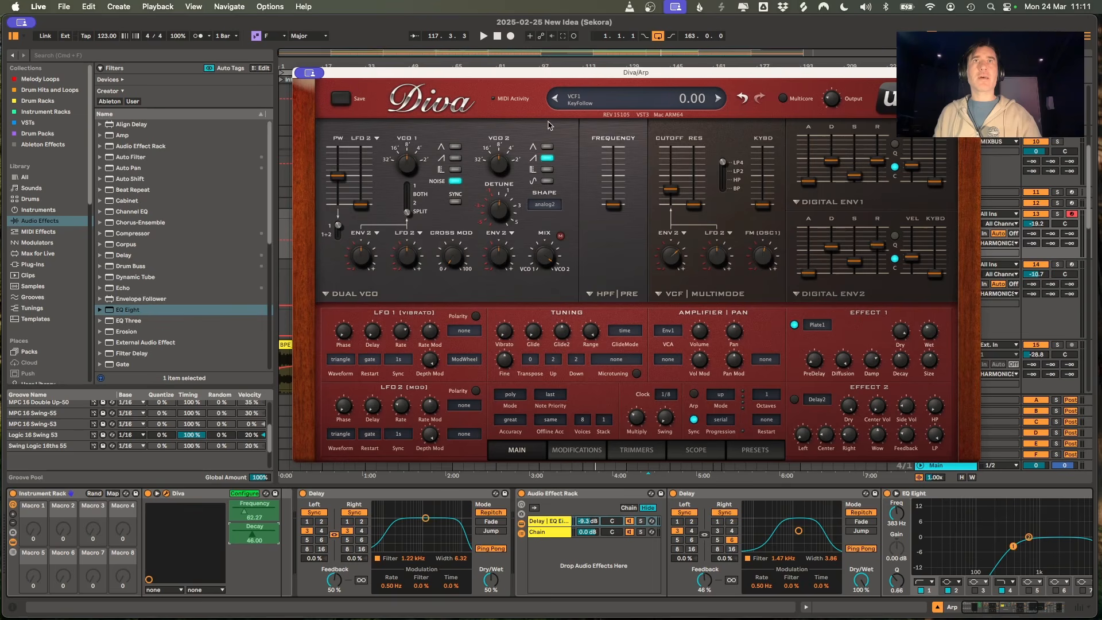
{"action": "left_click", "coordinate": [311, 76]}
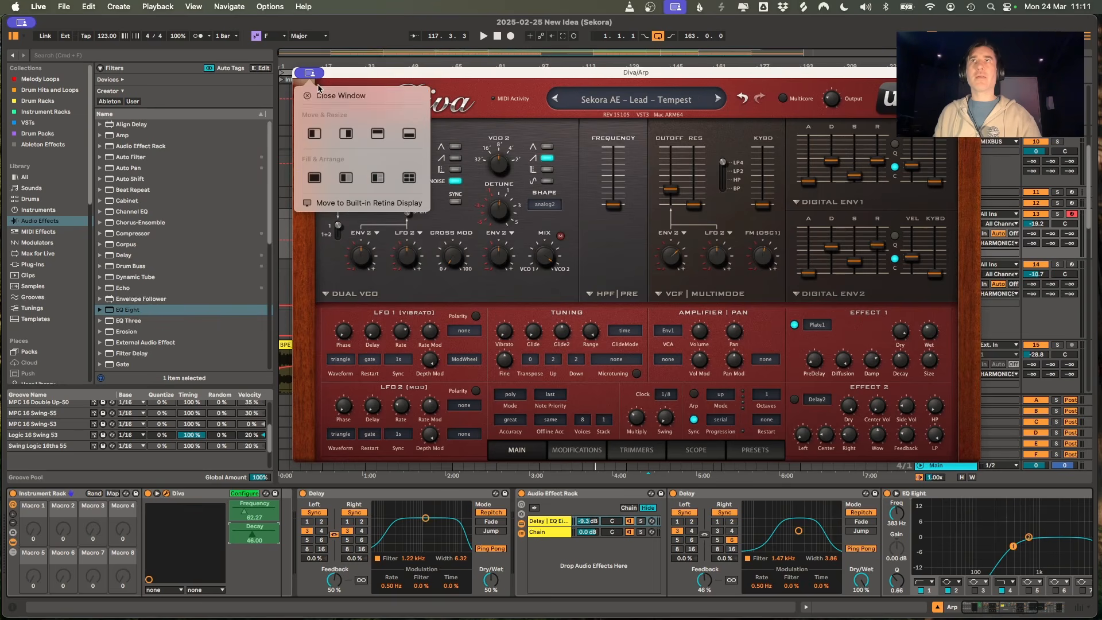
{"action": "left_click", "coordinate": [322, 98]}
{"action": "right_click", "coordinate": [249, 510]}
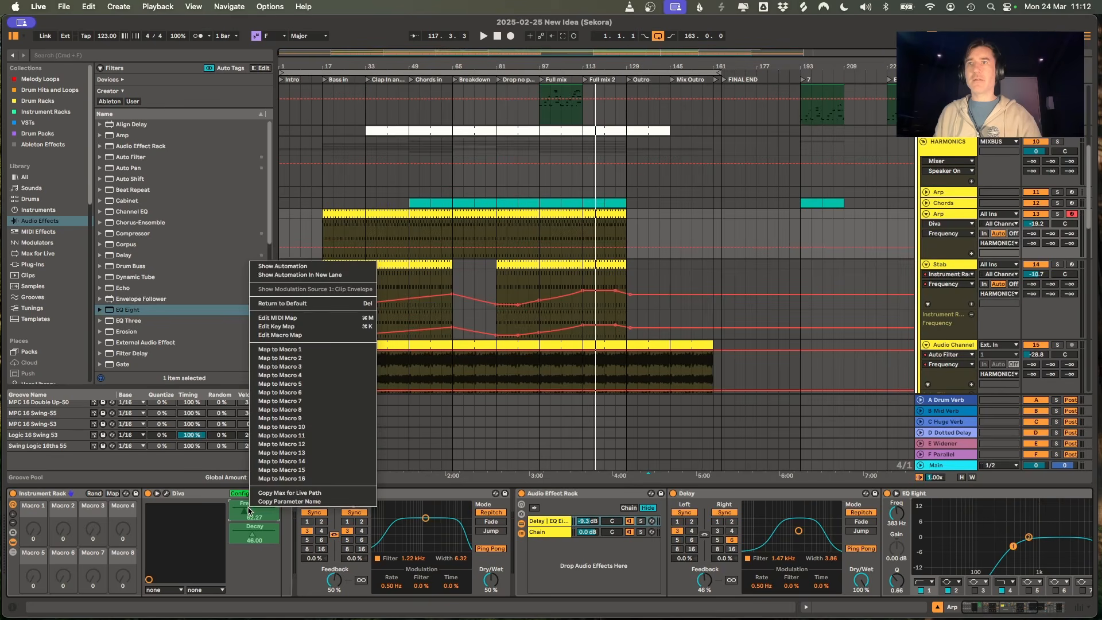
{"action": "left_click", "coordinate": [235, 501]}
{"action": "left_click", "coordinate": [245, 494]}
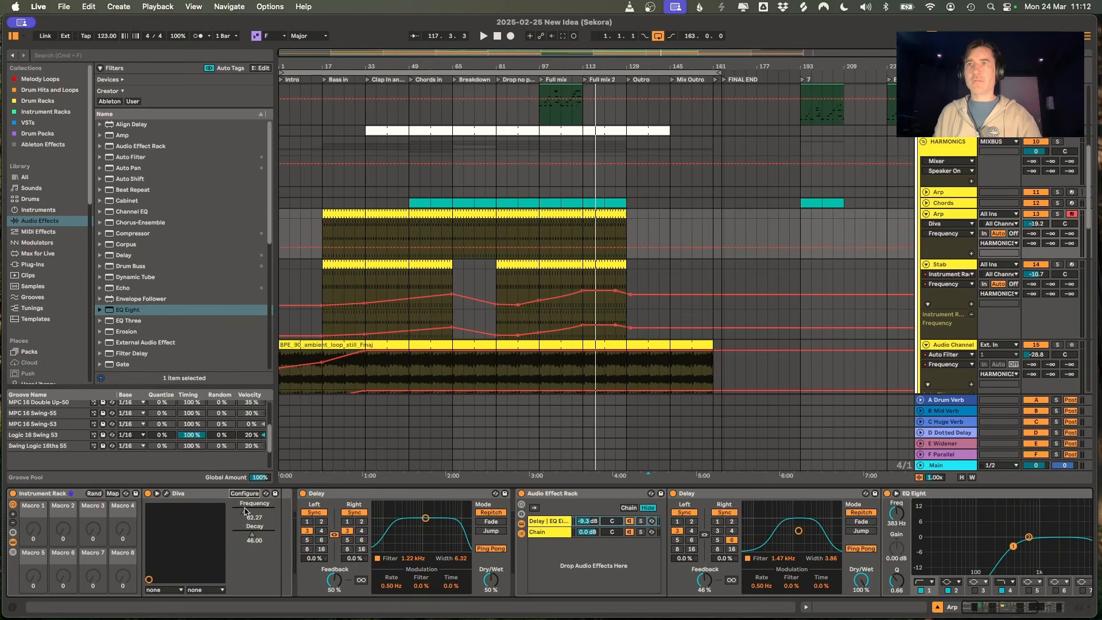
Map Diva's Frequency to Macro 1 and its Decay to Macro 2 in the Arp rack.
{"action": "right_click", "coordinate": [245, 511]}
{"action": "left_click", "coordinate": [259, 358]}
{"action": "right_click", "coordinate": [253, 535]}
{"action": "left_click", "coordinate": [264, 387]}
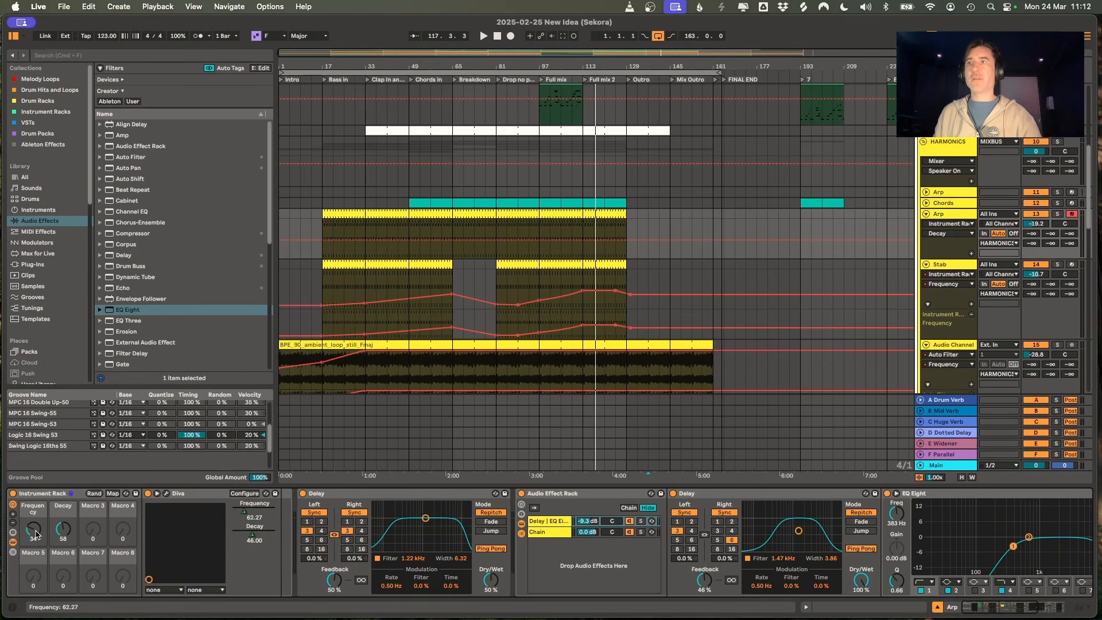
Solo the Arp, audition it from bar 17, and lower its Frequency macro to 18 and Decay macro to 41.
{"action": "left_click_drag", "start_coordinate": [36, 534], "coordinate": [36, 540]}
{"action": "key", "text": "space"}
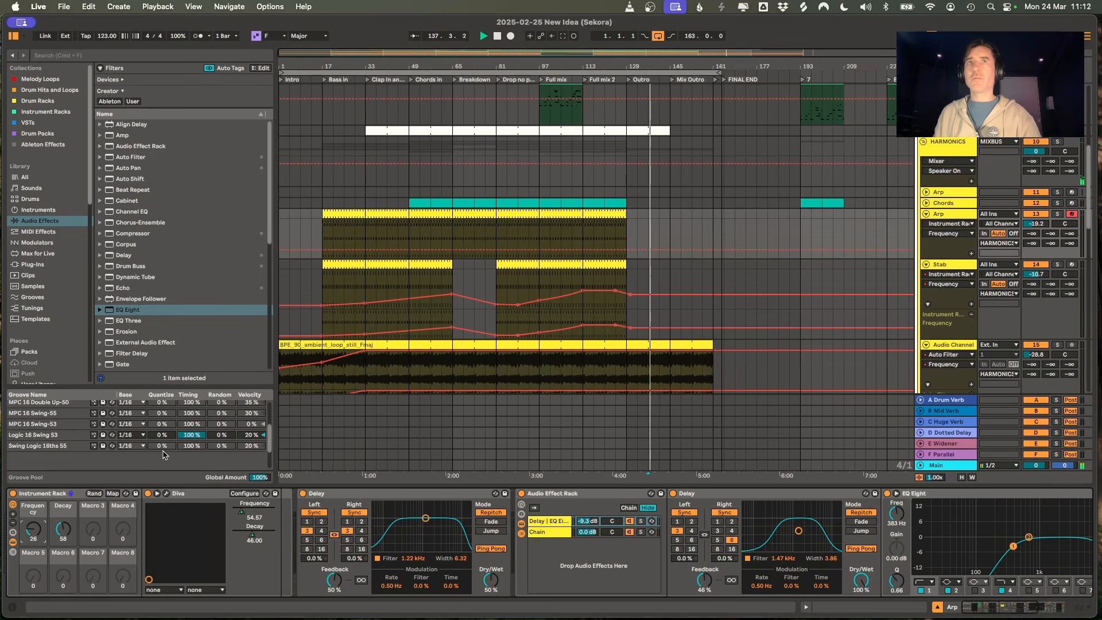
{"action": "left_click", "coordinate": [340, 233]}
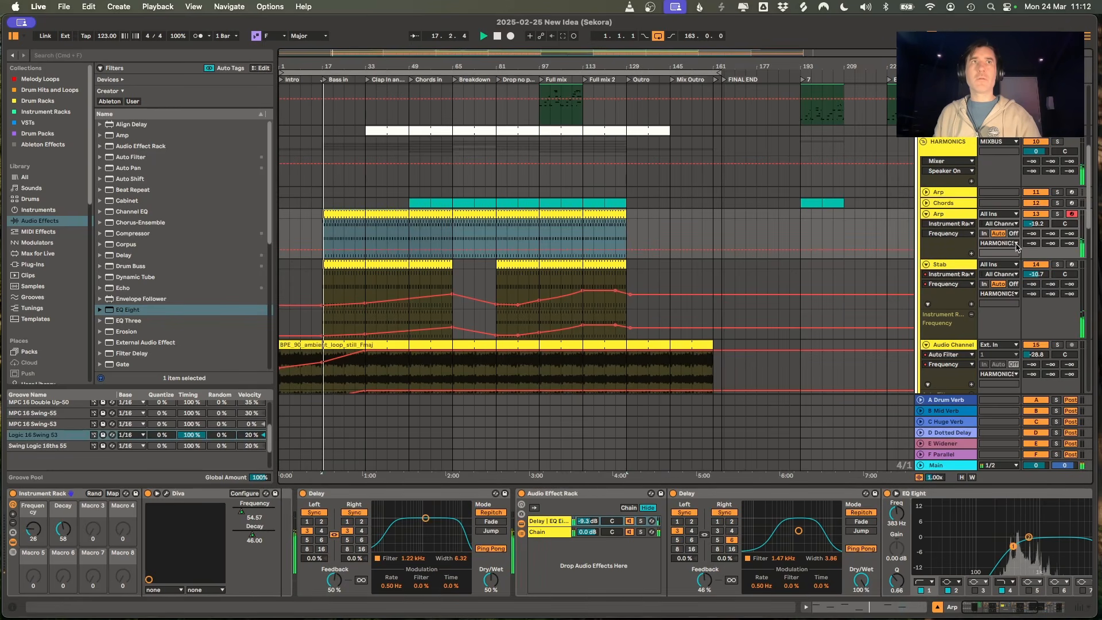
{"action": "left_click", "coordinate": [1059, 215]}
{"action": "left_click_drag", "start_coordinate": [63, 530], "coordinate": [34, 530]}
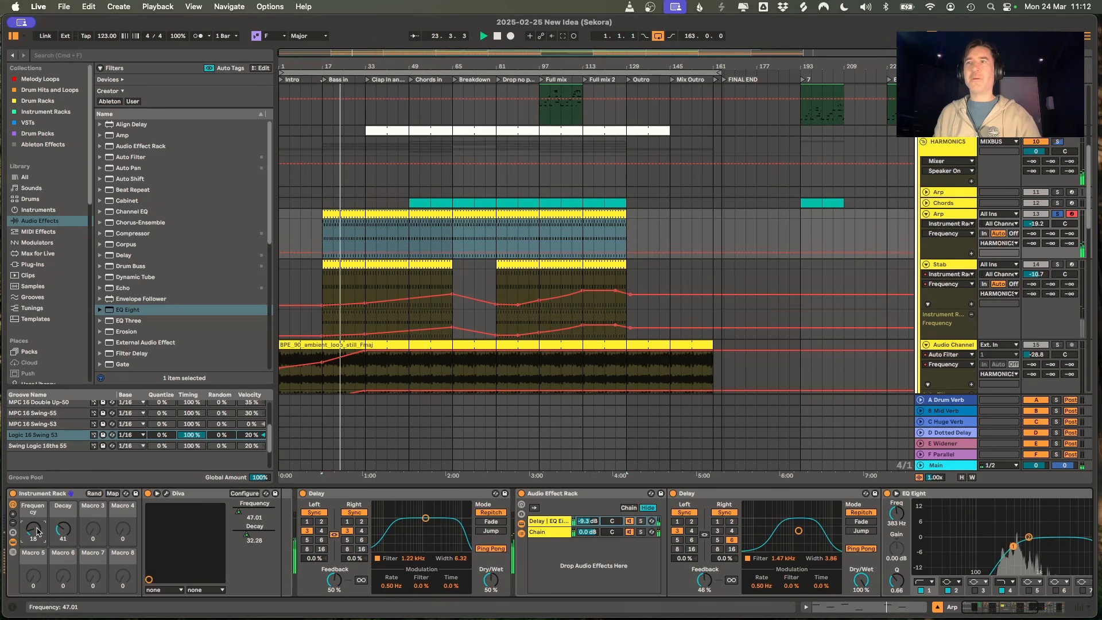
Show the Arp's Frequency and Decay macro automation in separate new lanes.
{"action": "right_click", "coordinate": [38, 532]}
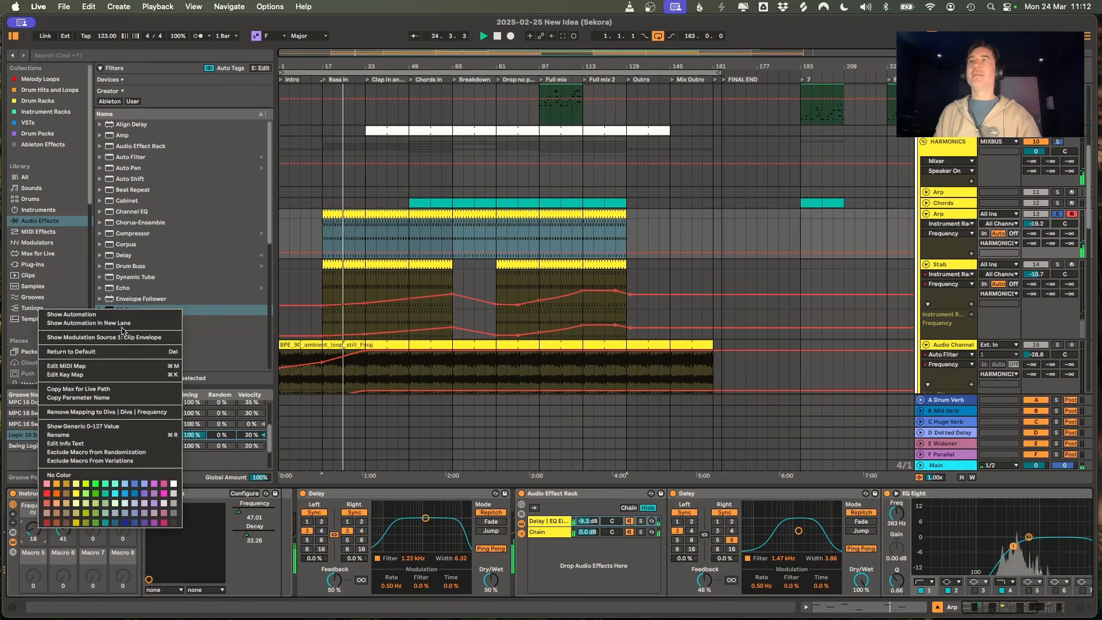
{"action": "left_click", "coordinate": [122, 324]}
{"action": "right_click", "coordinate": [71, 527]}
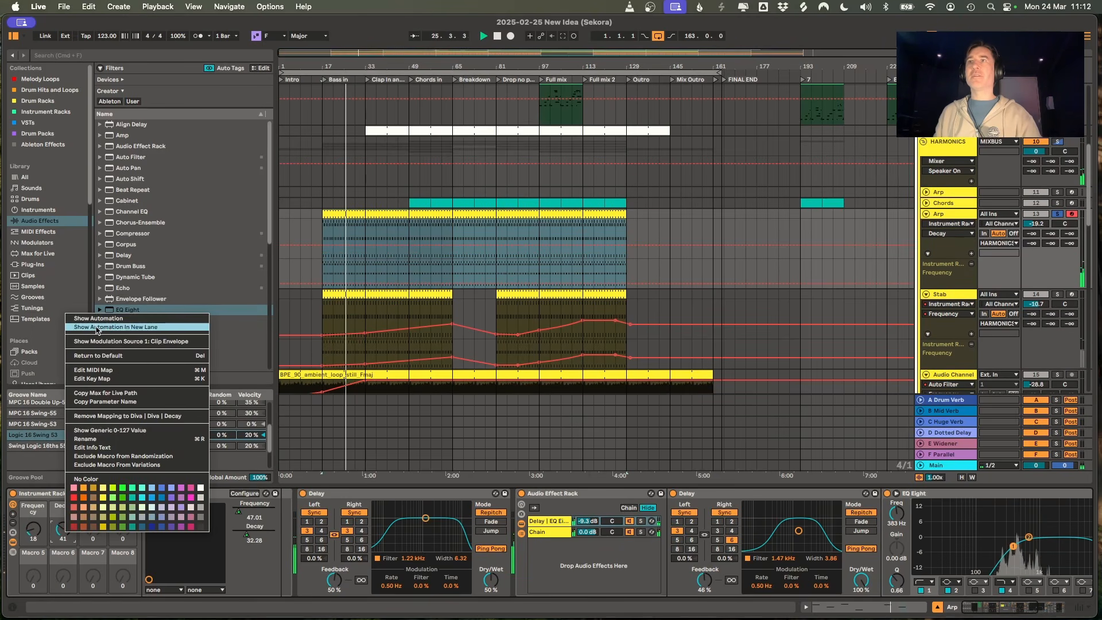
{"action": "left_click", "coordinate": [122, 329]}
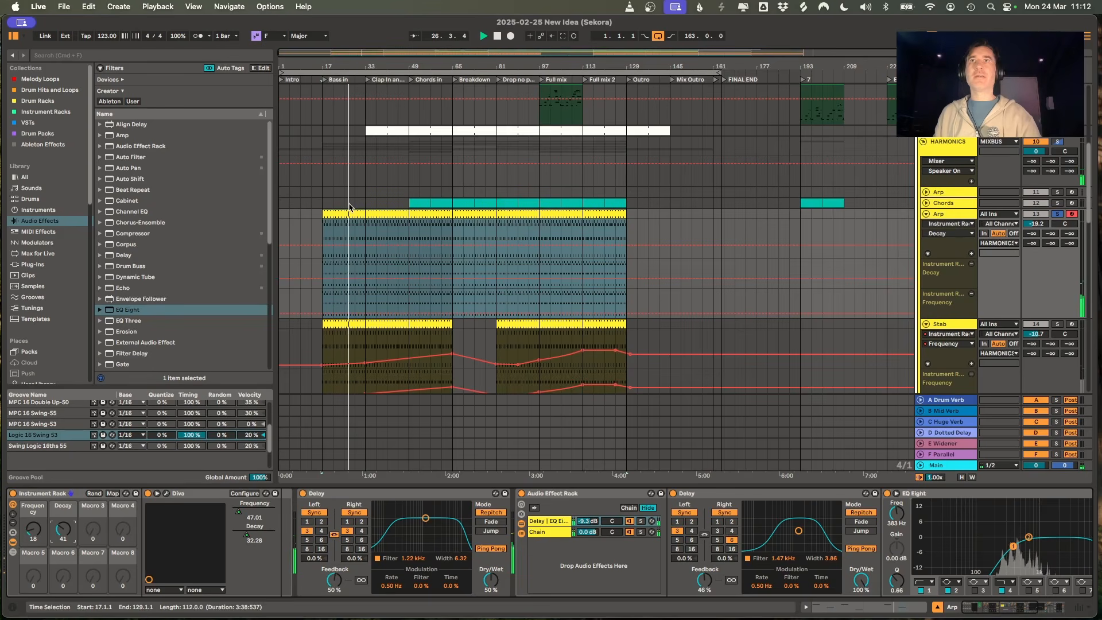
{"action": "left_click", "coordinate": [327, 285]}
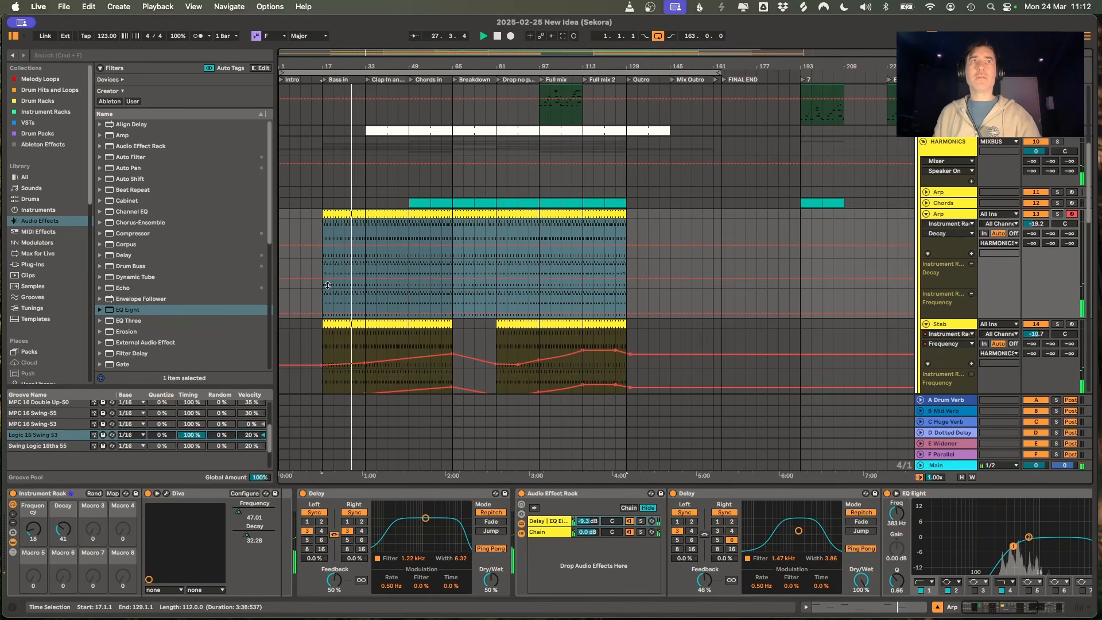
Draw the Arp Frequency automation as a rise from bar 17 to about 60 at bar 65, and audition from Chords in.
{"action": "left_click_drag", "start_coordinate": [320, 315], "coordinate": [457, 299]}
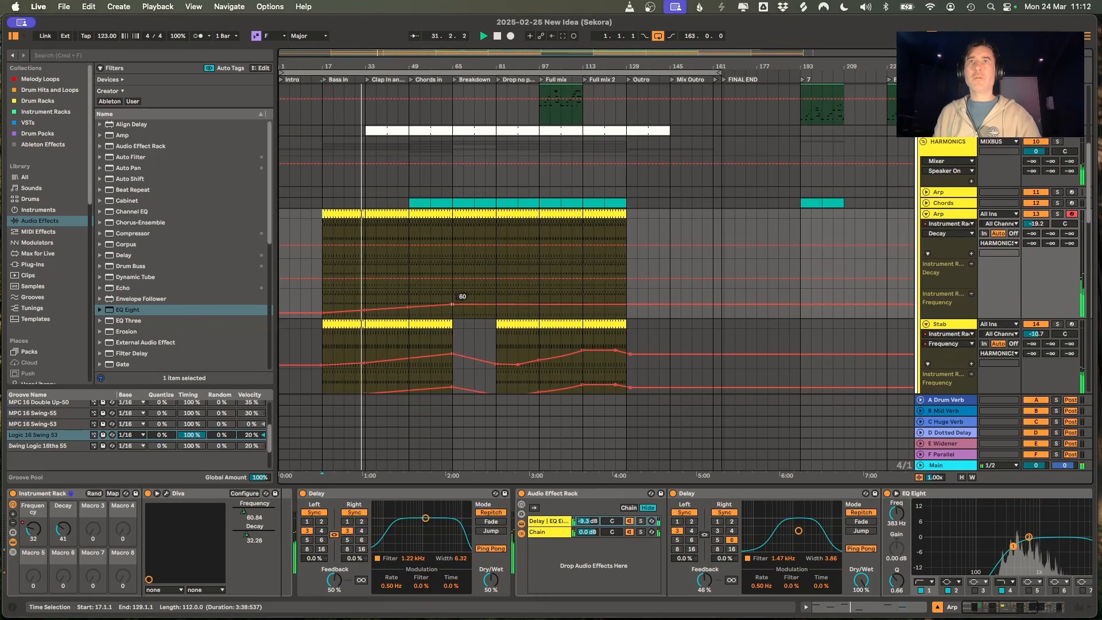
{"action": "left_click", "coordinate": [413, 80]}
Raise the Arp Decay automation from 41 at bar 17 to 46 at bar 33, removing the trial points at bars 49 and 65.
{"action": "left_click", "coordinate": [322, 279]}
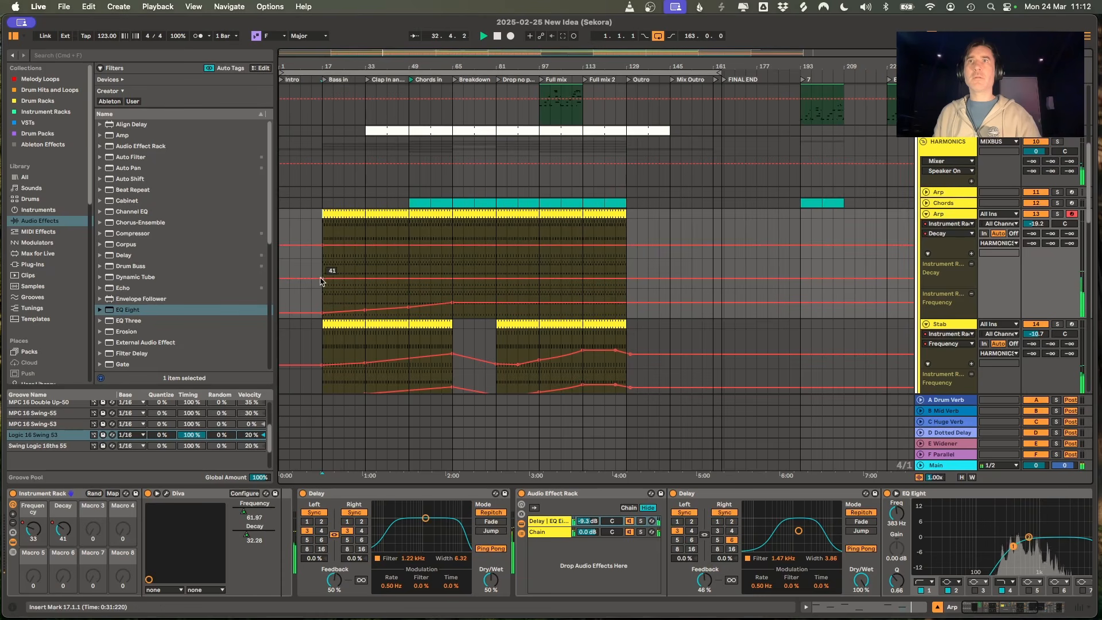
{"action": "left_click_drag", "start_coordinate": [365, 279], "coordinate": [365, 278]}
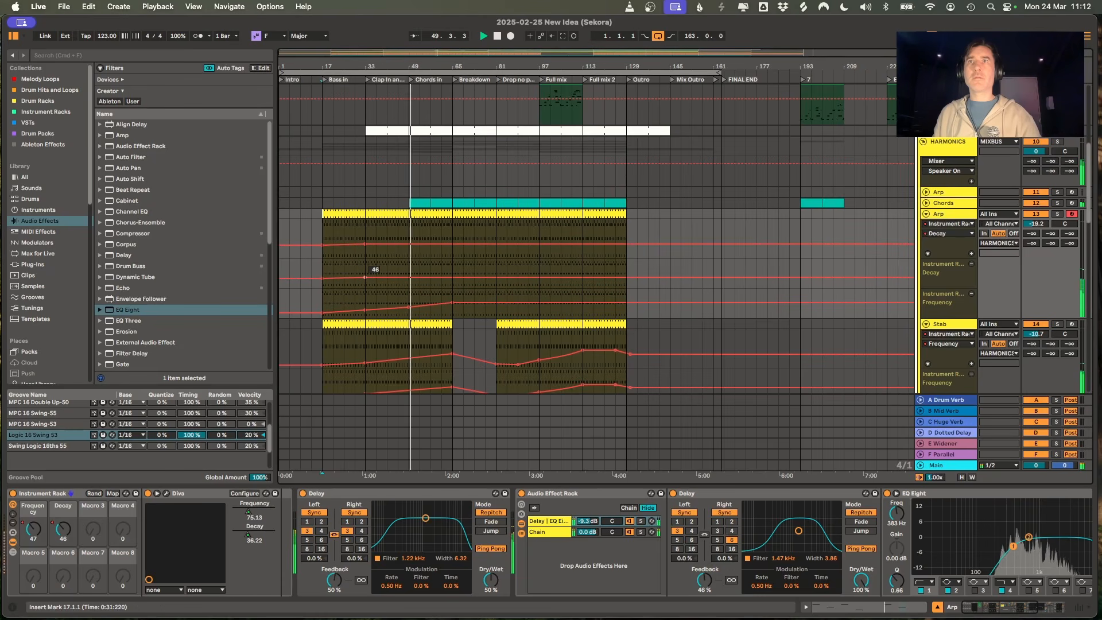
{"action": "left_click", "coordinate": [413, 277]}
{"action": "left_click", "coordinate": [453, 274]}
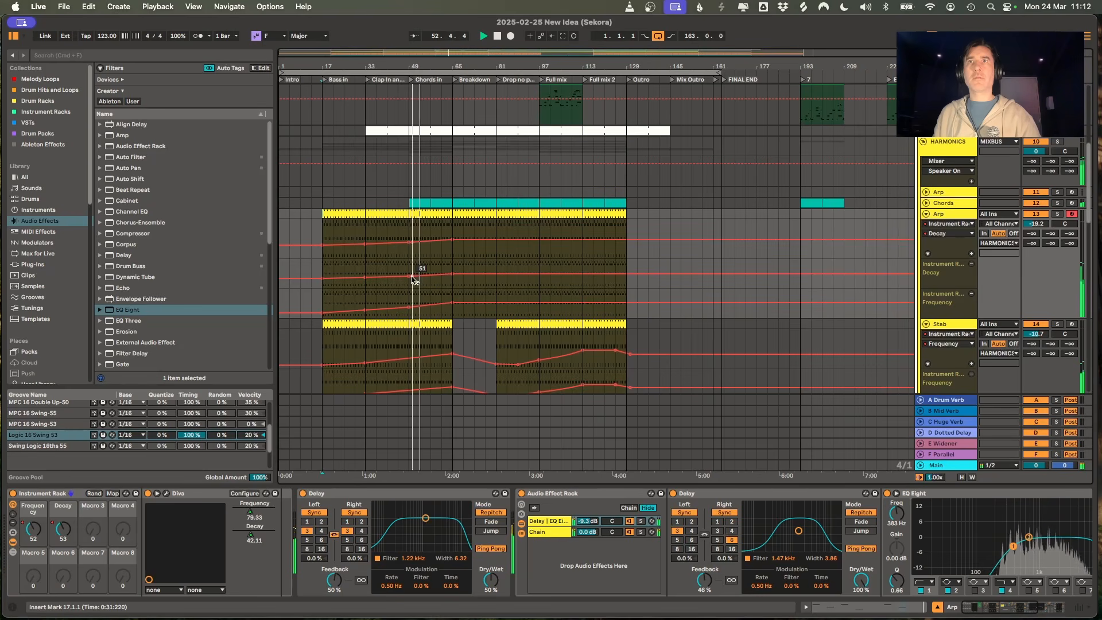
{"action": "left_click_drag", "start_coordinate": [451, 280], "coordinate": [403, 280]}
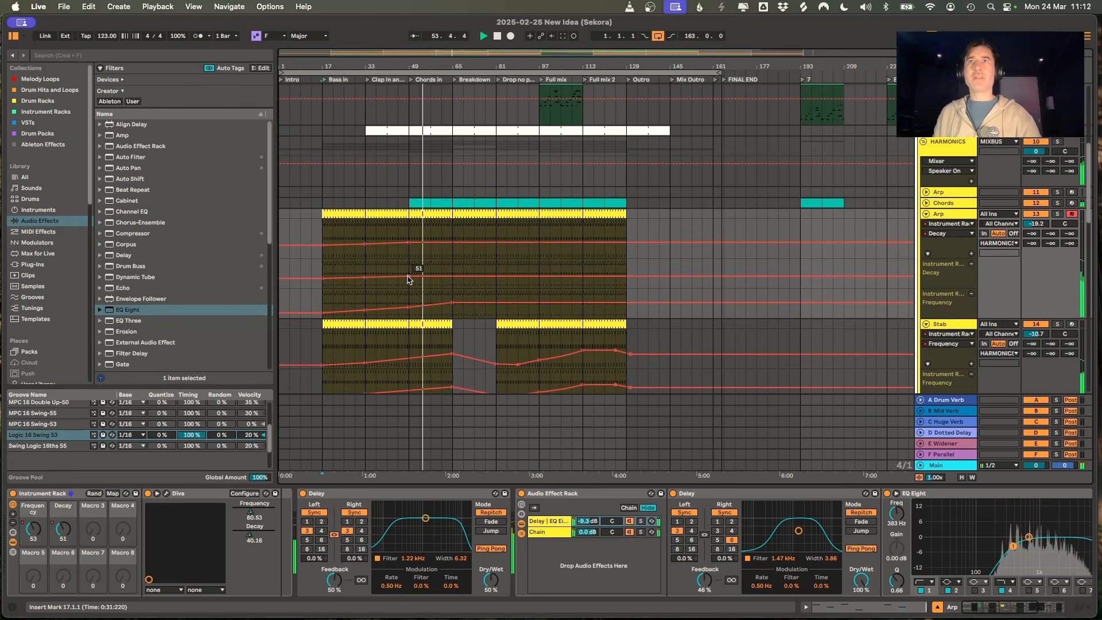
{"action": "left_click", "coordinate": [409, 276]}
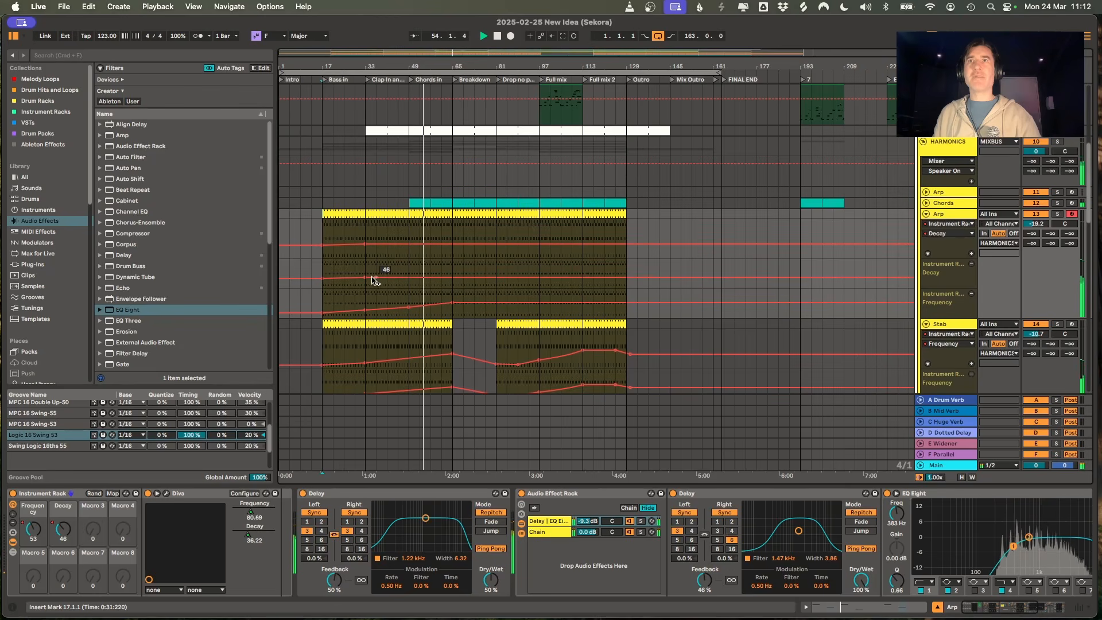
Flatten the Arp Frequency automation to about 26 from bar 33 onward, soloing the Arp to check it, and stop playback.
{"action": "left_click", "coordinate": [407, 311]}
{"action": "left_click", "coordinate": [452, 303]}
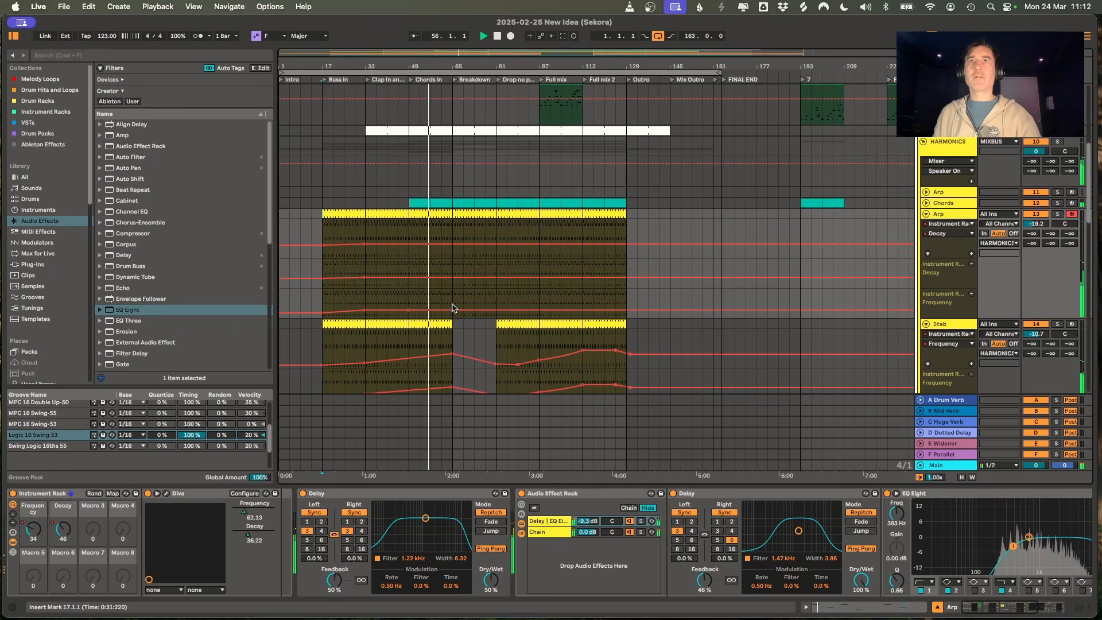
{"action": "left_click", "coordinate": [1055, 213]}
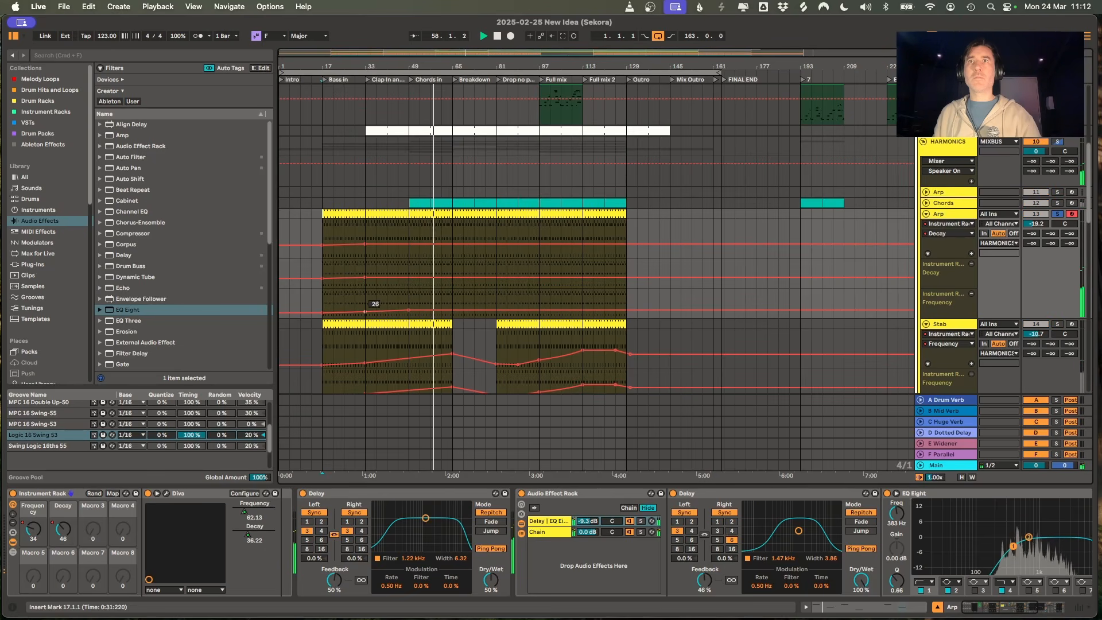
{"action": "left_click_drag", "start_coordinate": [408, 311], "coordinate": [409, 313]}
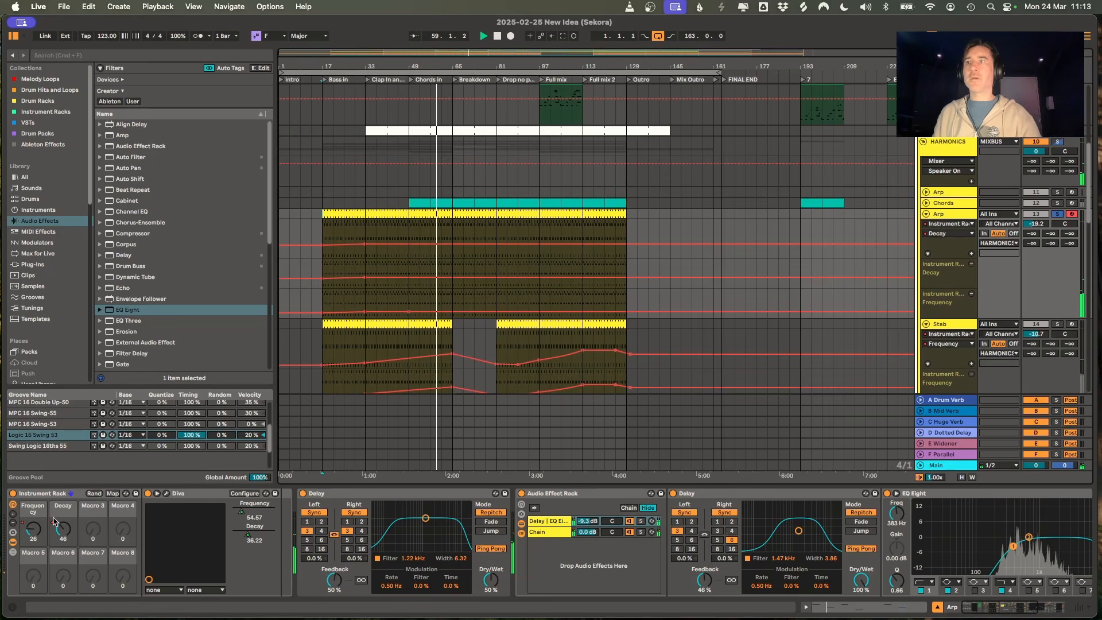
{"action": "key", "text": "space"}
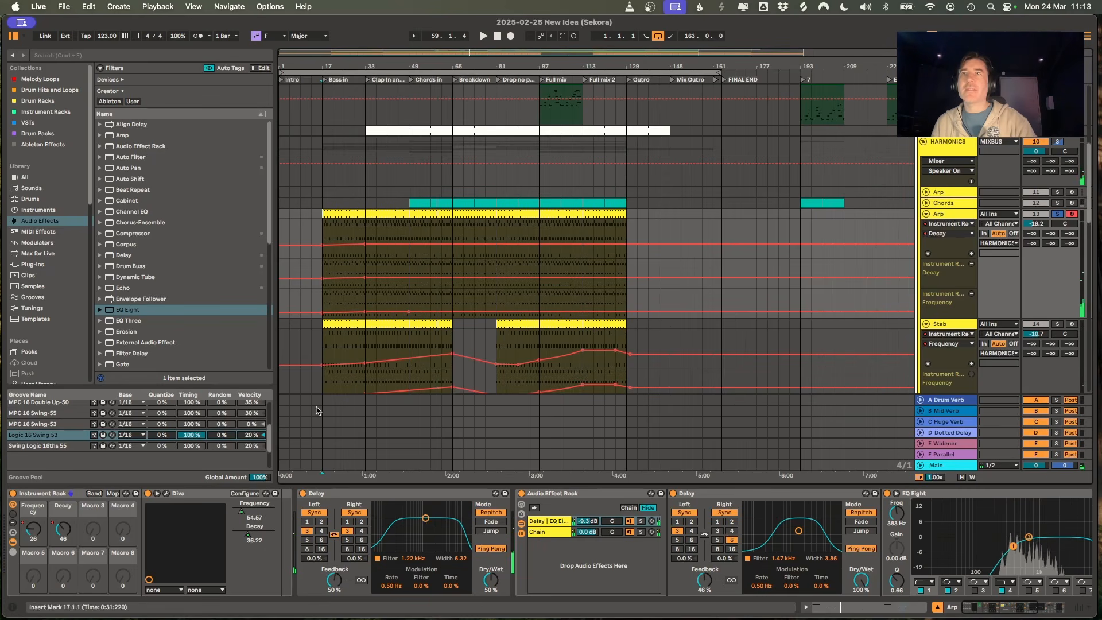
Set the maximum of the Arp rack's Frequency macro mapping to 90.
{"action": "left_click", "coordinate": [35, 530]}
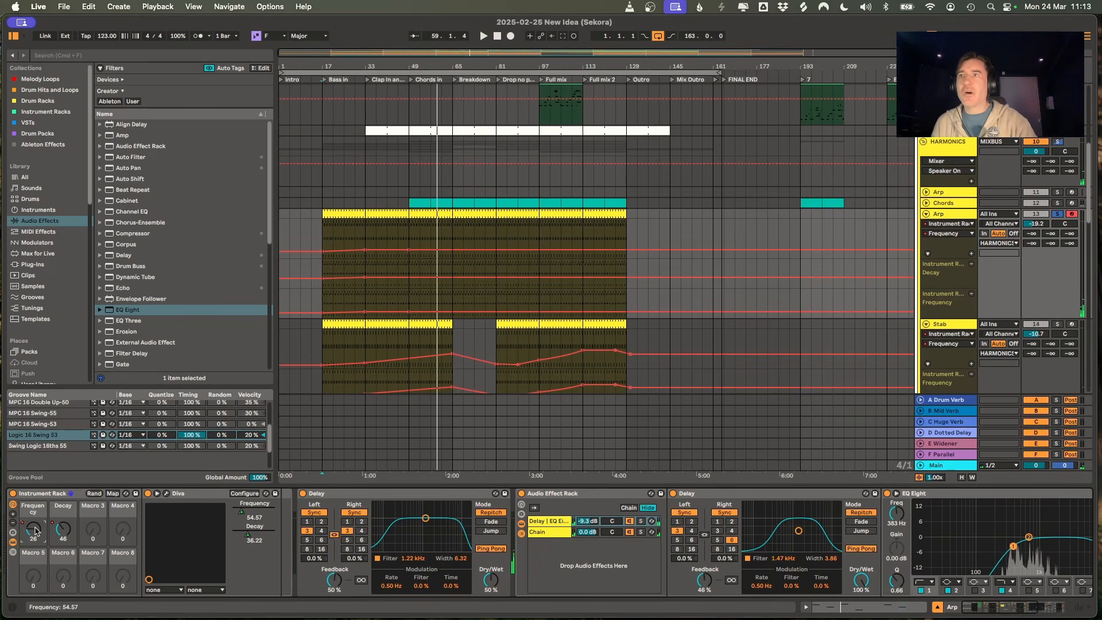
{"action": "left_click", "coordinate": [112, 495]}
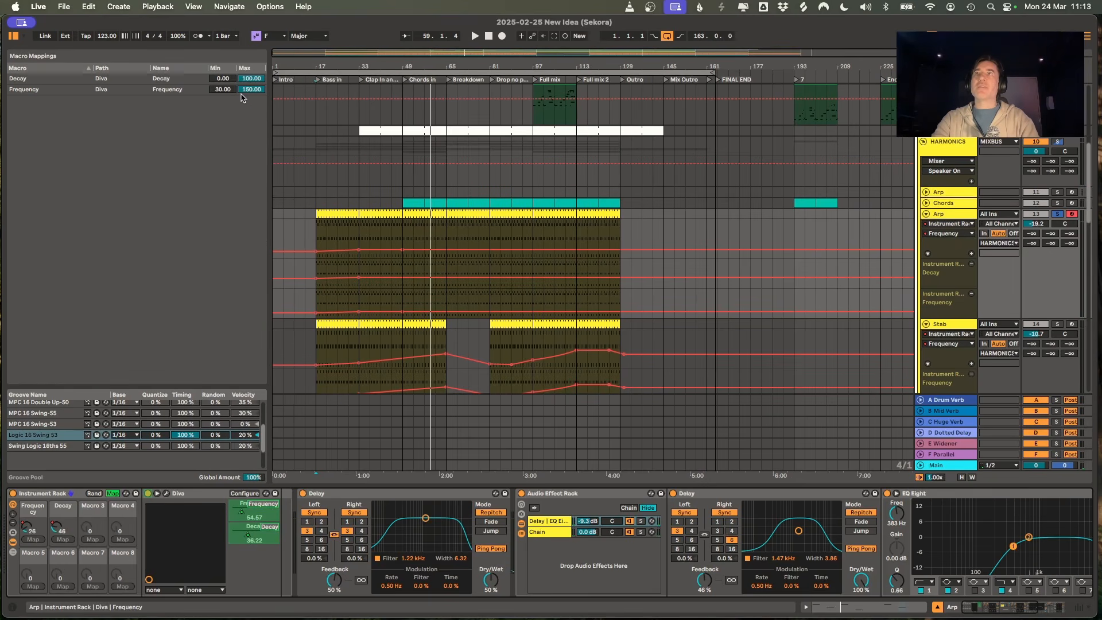
{"action": "left_click", "coordinate": [253, 91]}
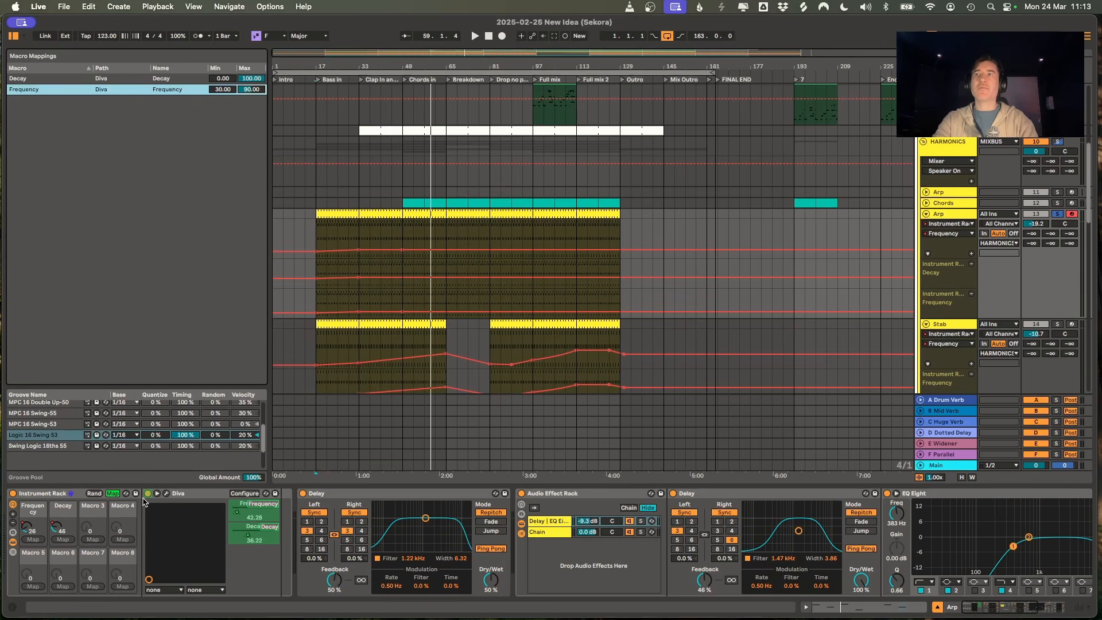
{"action": "left_click", "coordinate": [113, 494]}
Audition the Arp from bar 17 with a raised Frequency point at bar 33, and set the Frequency macro mapping's maximum to 100.31.
{"action": "key", "text": "space"}
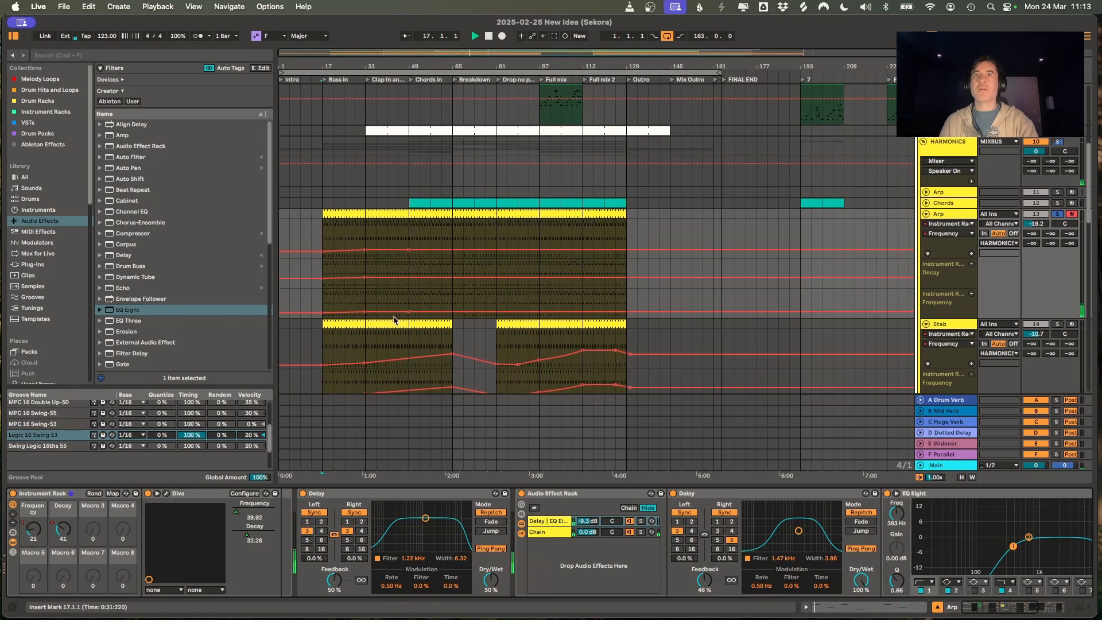
{"action": "left_click_drag", "start_coordinate": [366, 312], "coordinate": [365, 290]}
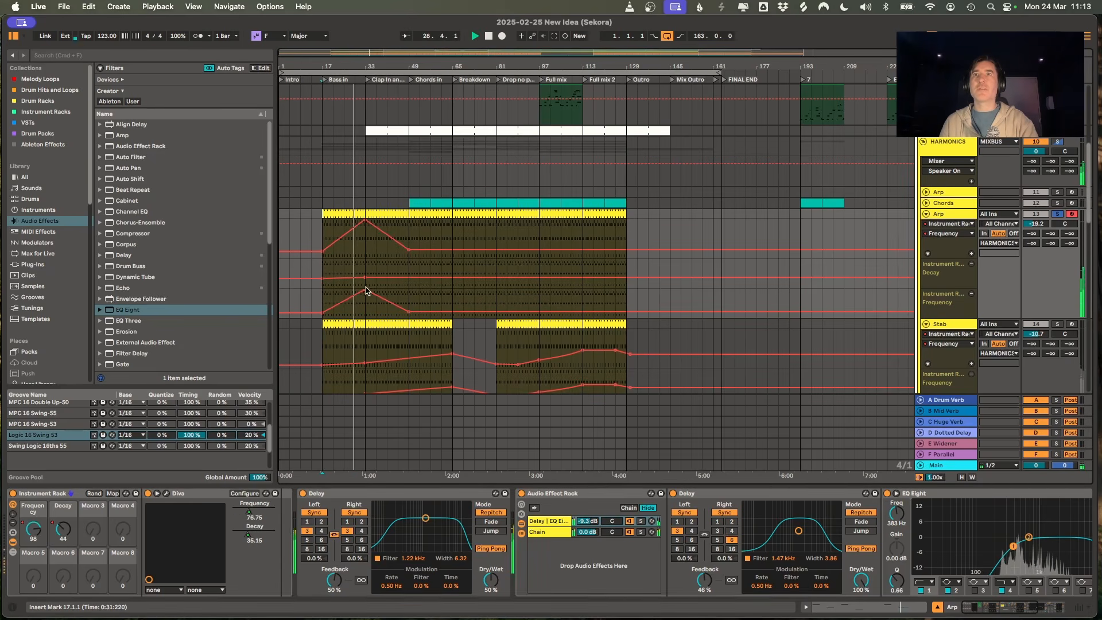
{"action": "left_click", "coordinate": [112, 494]}
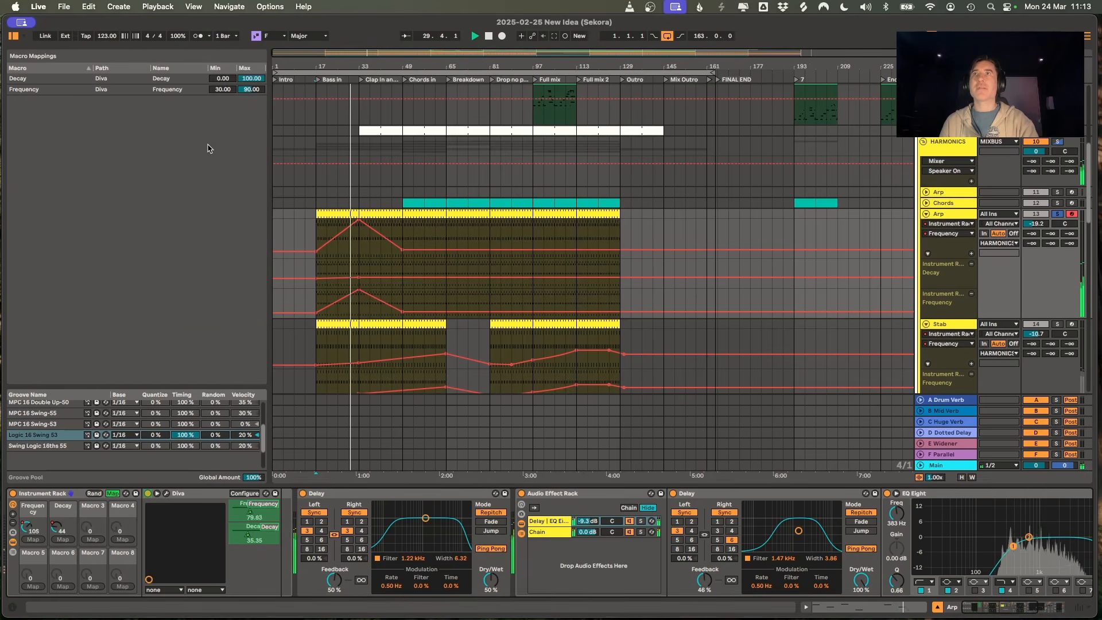
{"action": "left_click_drag", "start_coordinate": [251, 89], "coordinate": [251, 80]}
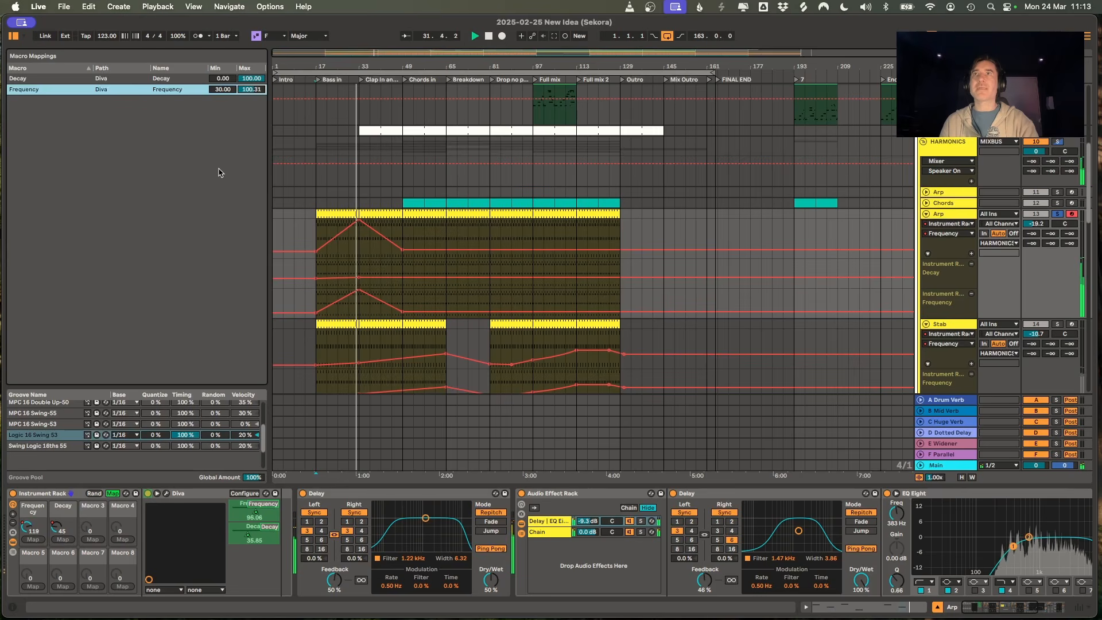
{"action": "left_click", "coordinate": [113, 494]}
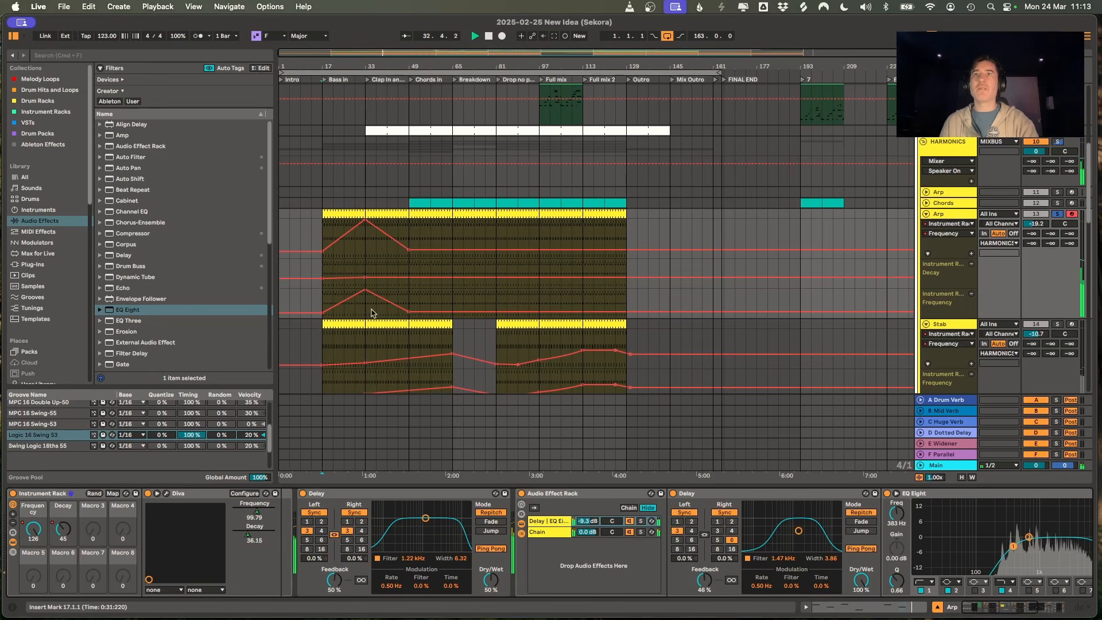
Lower the Arp Frequency automation at bar 33 to about 54, remove the bar 49 point, and audition from bar 29.
{"action": "left_click_drag", "start_coordinate": [368, 293], "coordinate": [365, 304]}
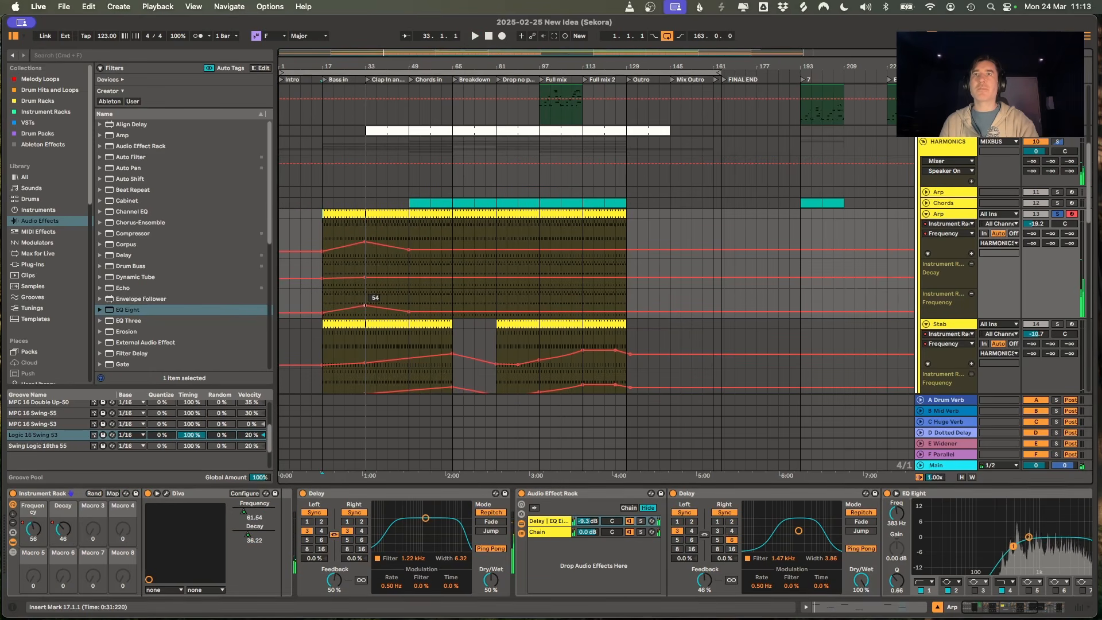
{"action": "left_click", "coordinate": [355, 305]}
{"action": "key", "text": "space"}
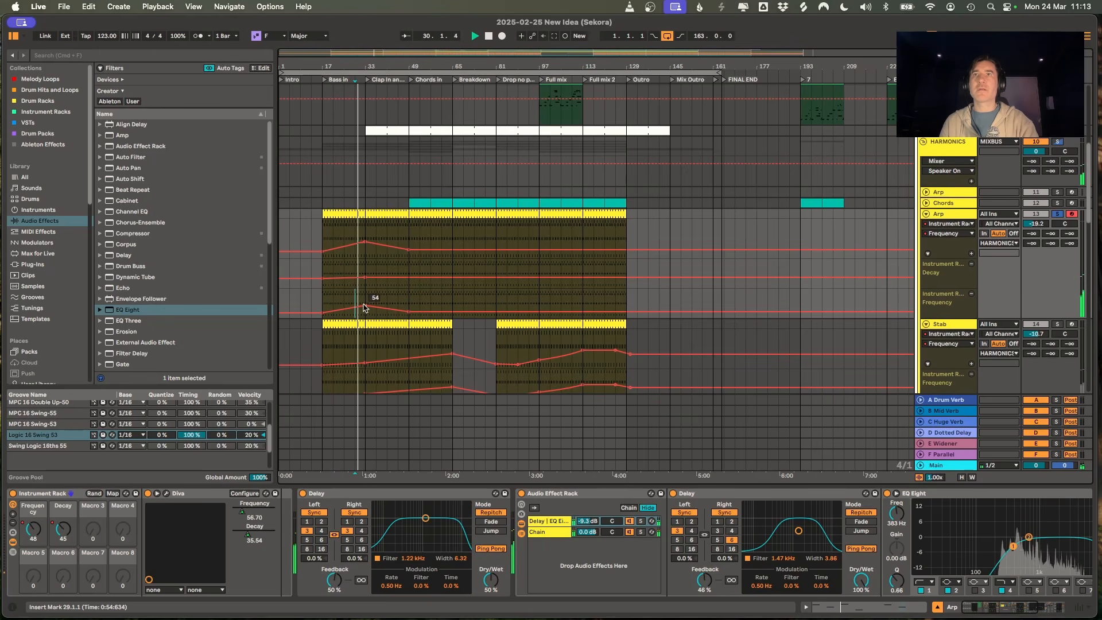
{"action": "left_click", "coordinate": [408, 312]}
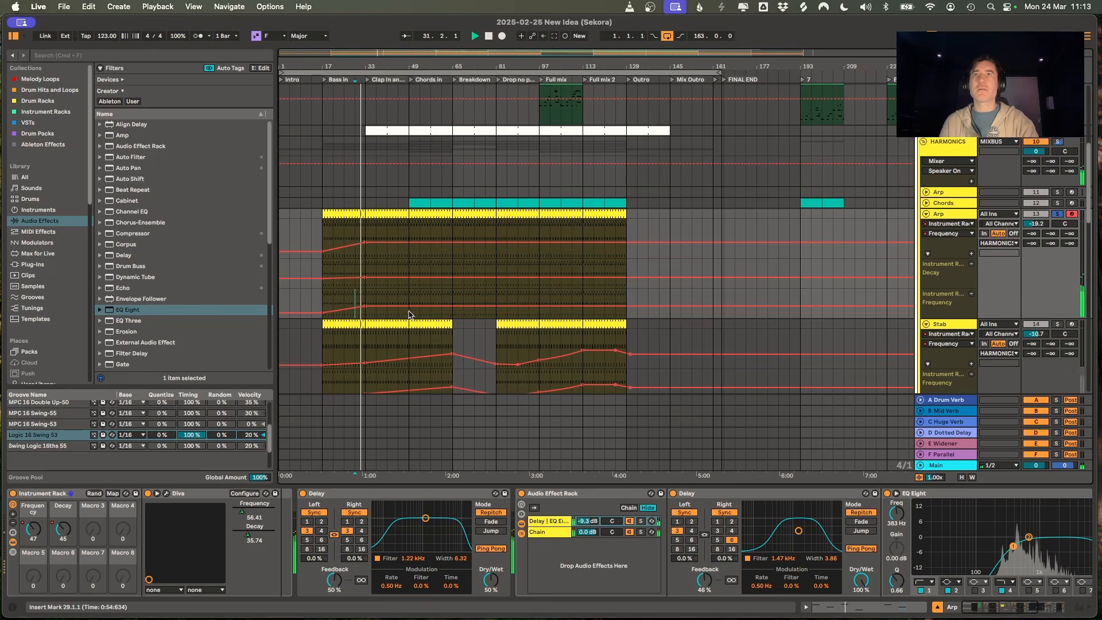
Raise the Arp Frequency automation to about 84 at bar 65 and remove the Decay point there.
{"action": "left_click_drag", "start_coordinate": [365, 307], "coordinate": [453, 304]}
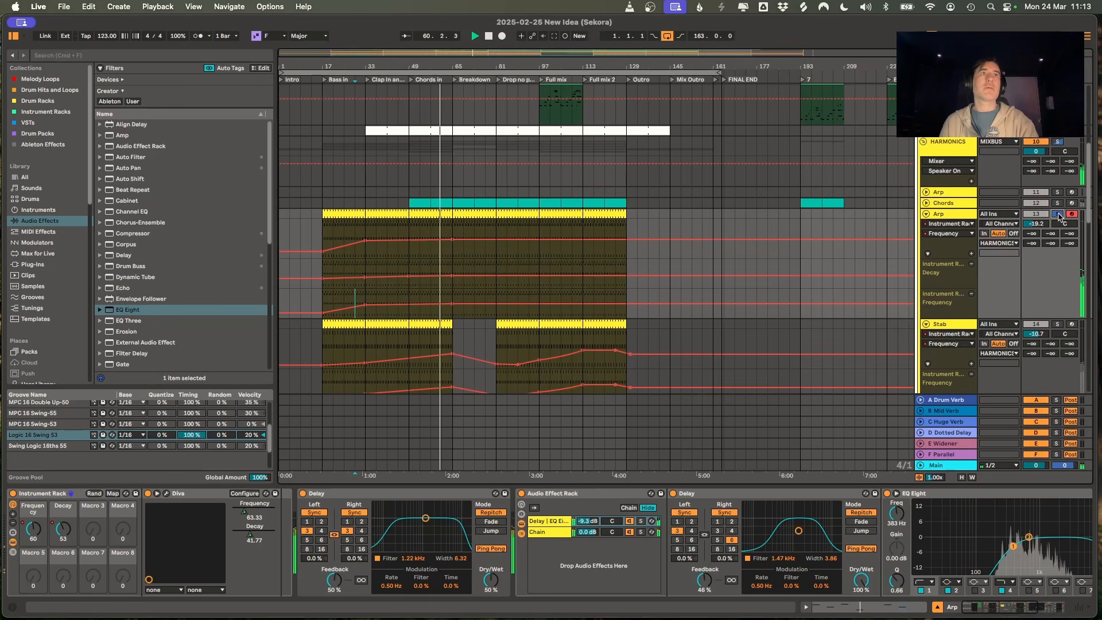
{"action": "left_click", "coordinate": [474, 303]}
{"action": "left_click", "coordinate": [453, 277]}
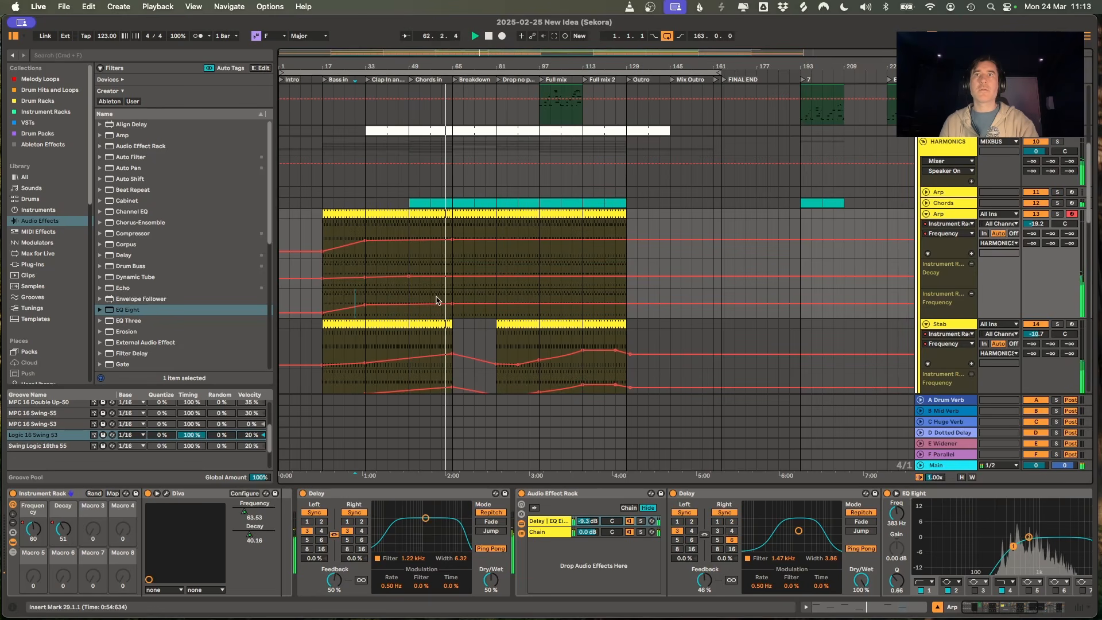
{"action": "left_click_drag", "start_coordinate": [452, 304], "coordinate": [466, 303]}
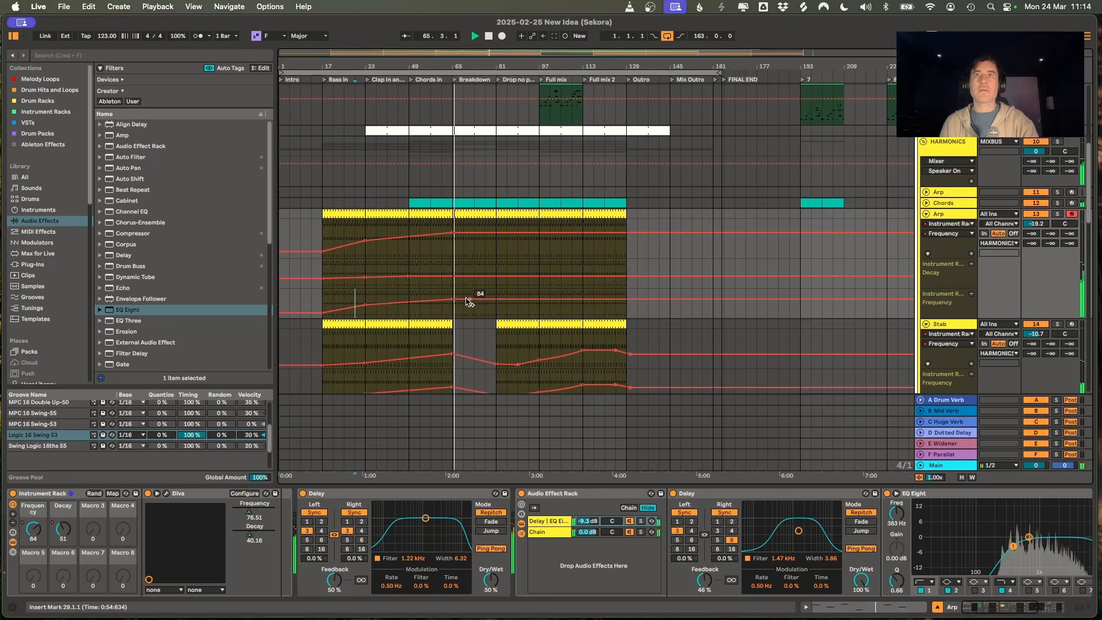
Drop the Arp Frequency automation after bar 65 to about 29 by bar 81, and lower Decay to 46 from bar 73.
{"action": "left_click_drag", "start_coordinate": [463, 300], "coordinate": [496, 314]}
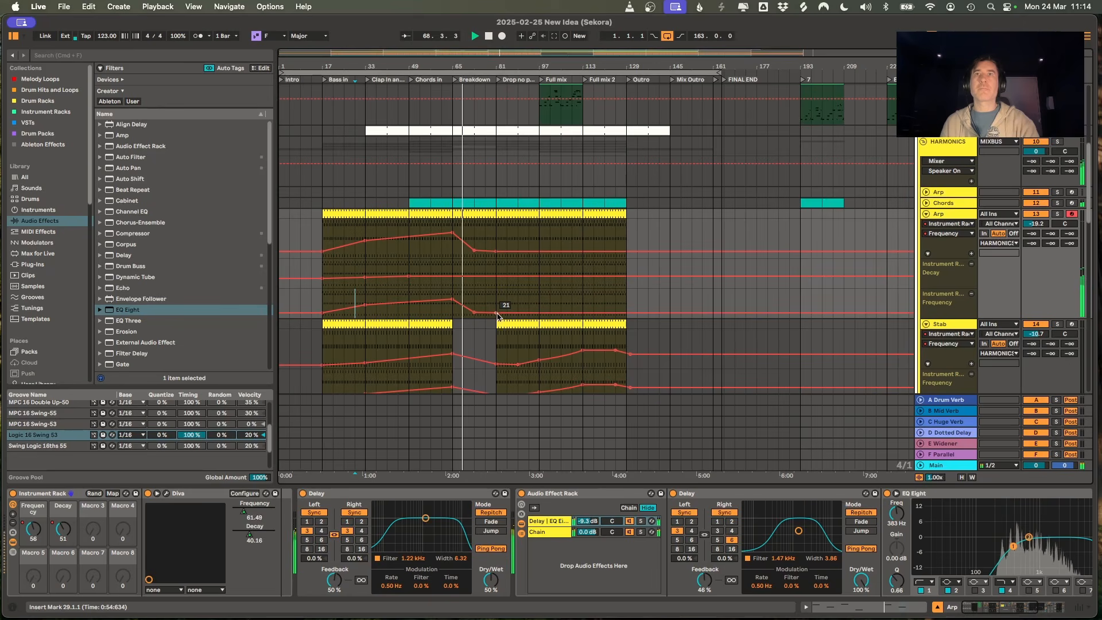
{"action": "left_click", "coordinate": [474, 278]}
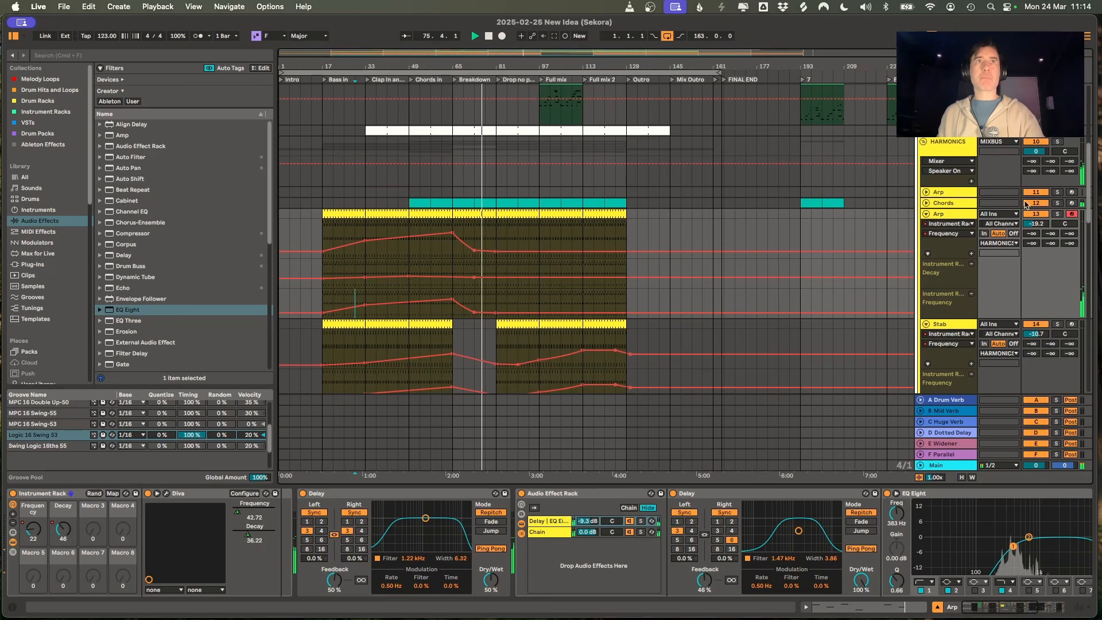
{"action": "left_click", "coordinate": [1058, 214]}
{"action": "scroll", "coordinate": [488, 368], "scroll_direction": "down", "scroll_amount": 2}
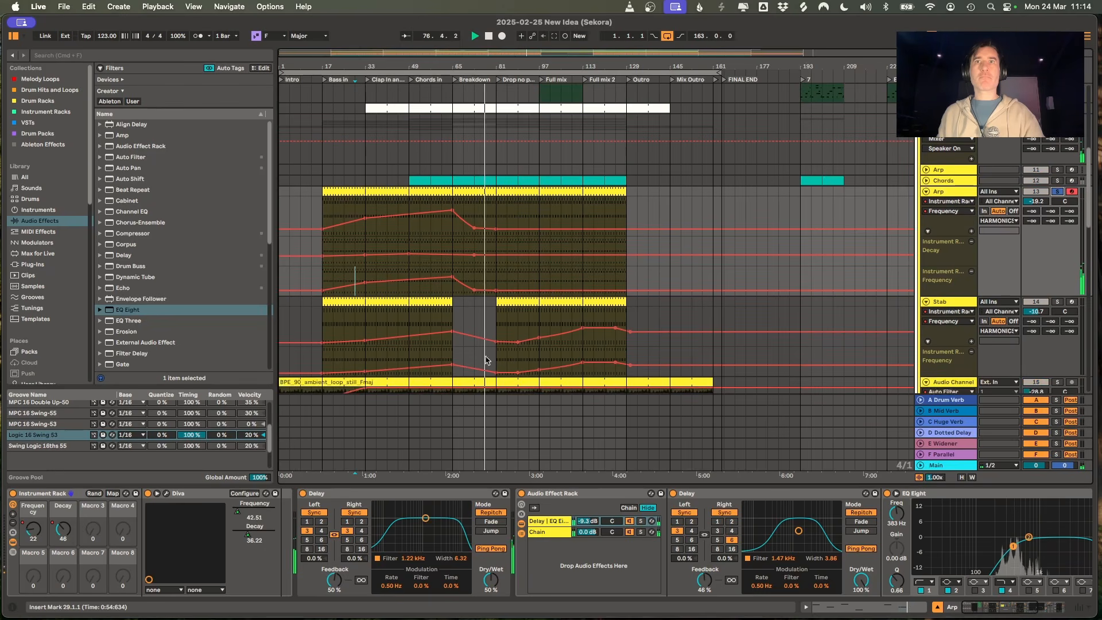
{"action": "left_click", "coordinate": [496, 373]}
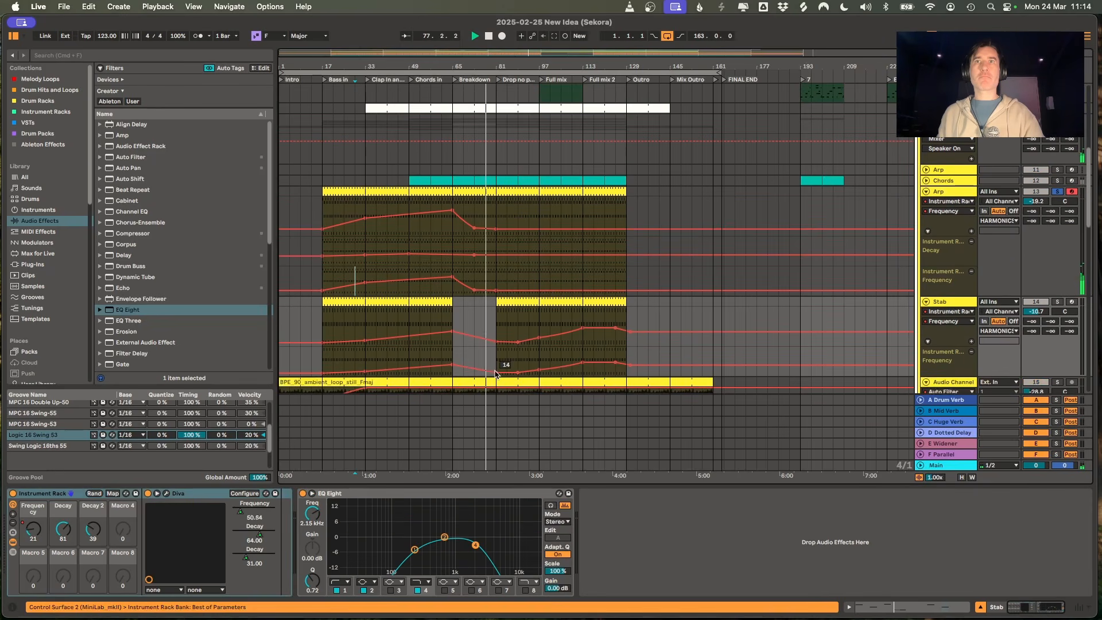
{"action": "left_click", "coordinate": [482, 290]}
{"action": "left_click_drag", "start_coordinate": [496, 291], "coordinate": [496, 288]}
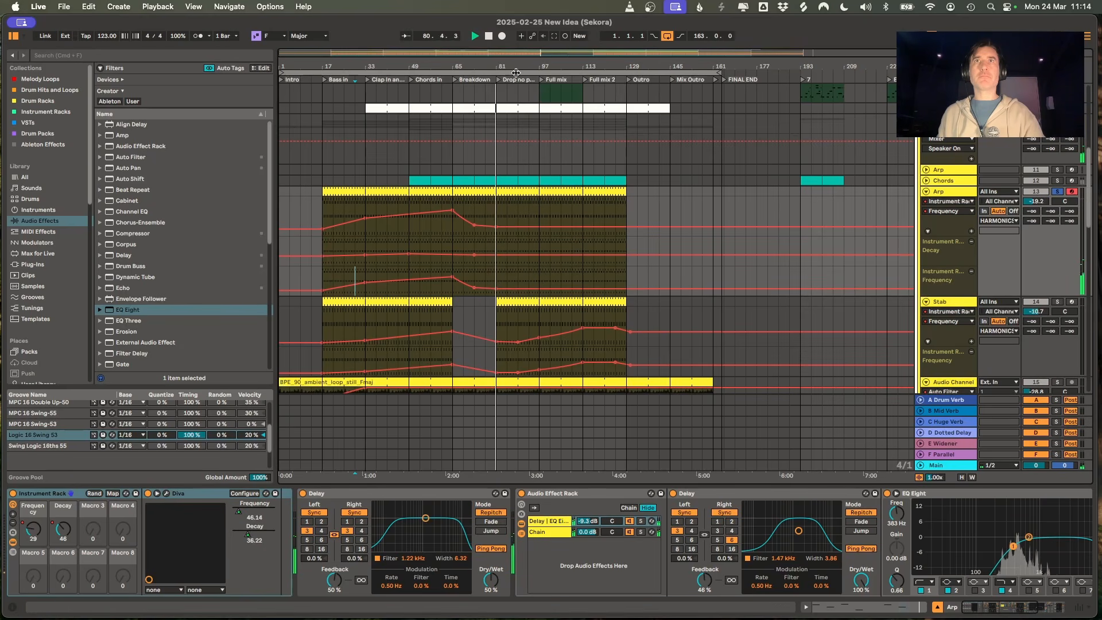
Draw a rise in the Arp automation up to bar 113, reaching 127 for Frequency and about 87 for Decay.
{"action": "left_click_drag", "start_coordinate": [585, 288], "coordinate": [586, 246]}
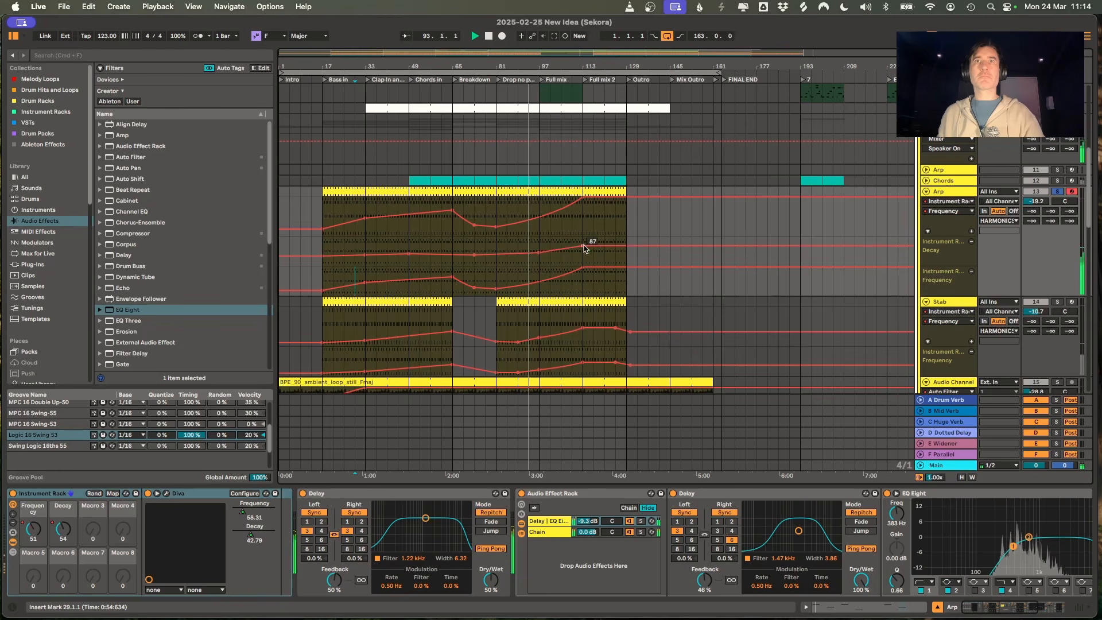
{"action": "left_click", "coordinate": [1058, 192]}
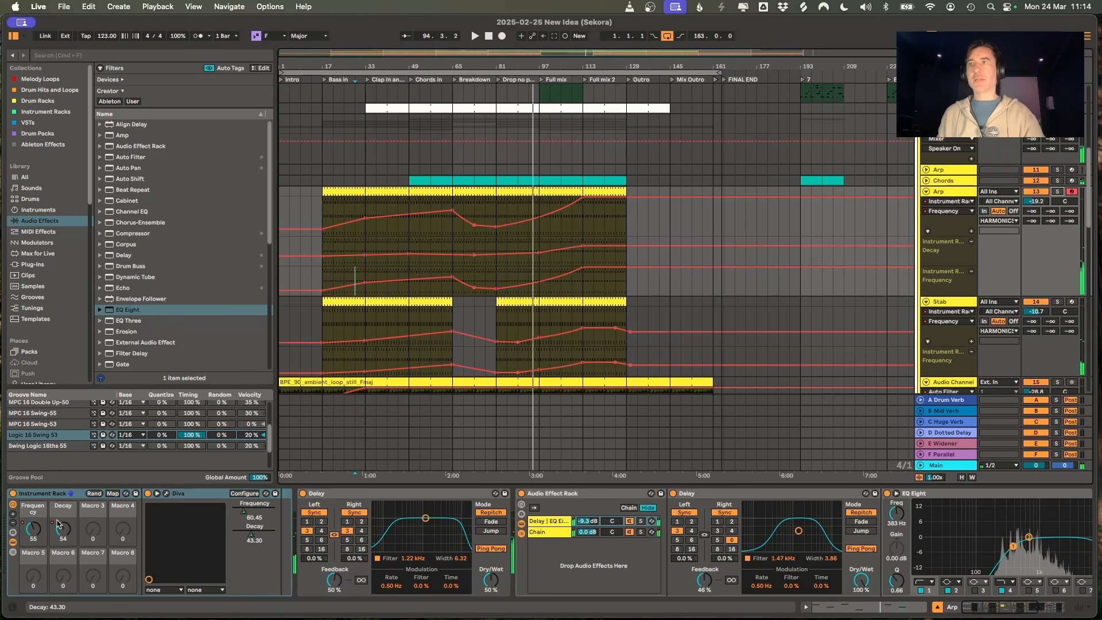
Set the Arp rack's Decay macro mapping maximum to 80.47 and raise the Decay automation at bar 33 to about 52.
{"action": "left_click", "coordinate": [113, 493]}
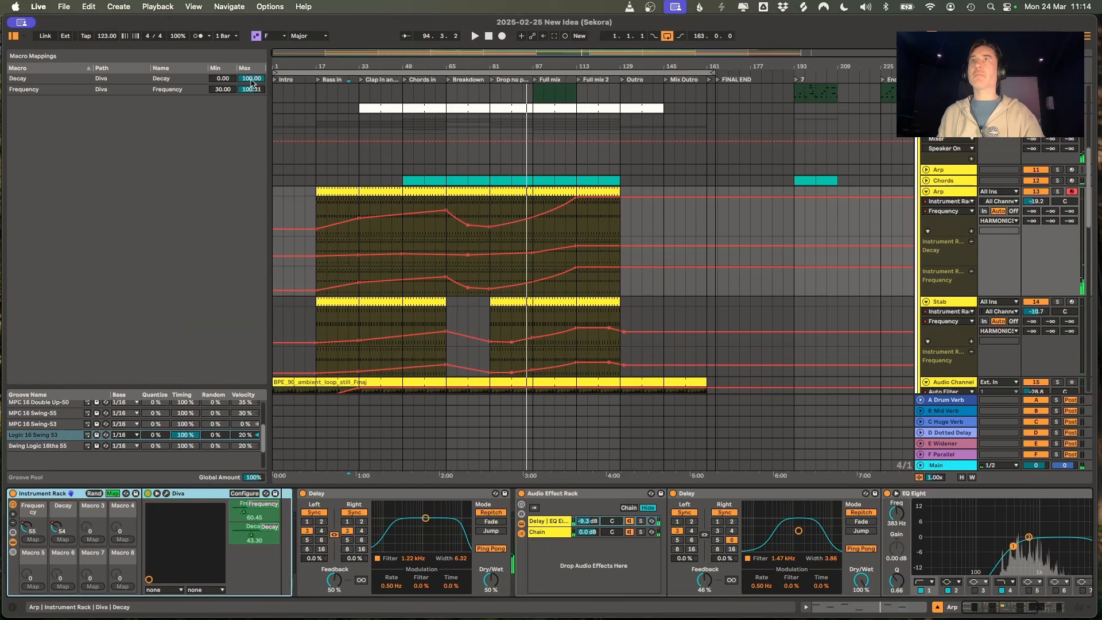
{"action": "left_click_drag", "start_coordinate": [251, 78], "coordinate": [251, 94]}
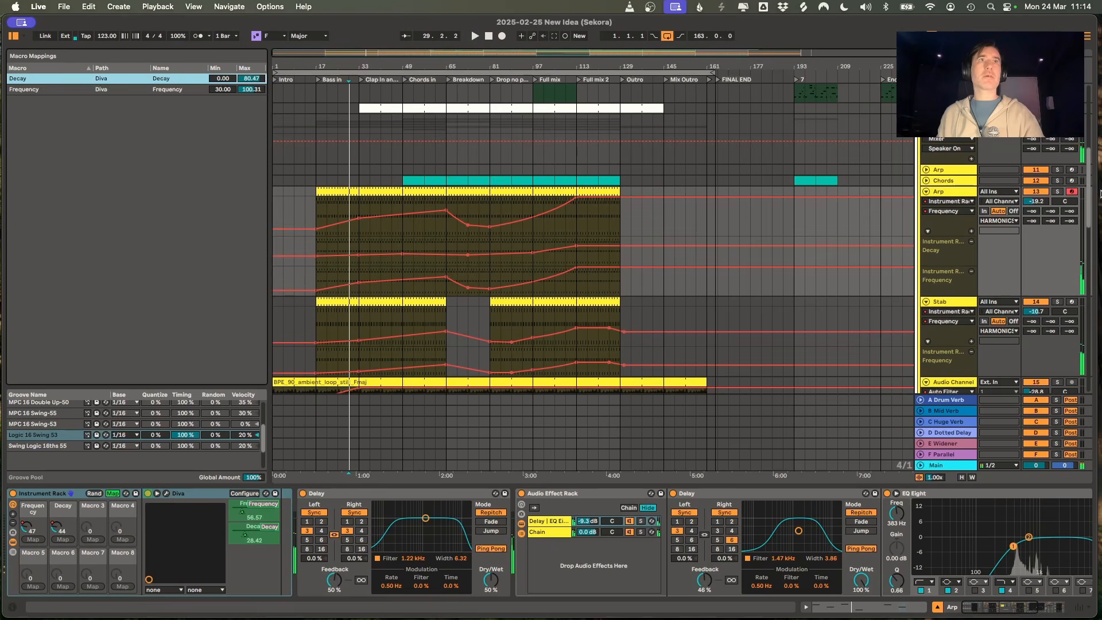
{"action": "left_click", "coordinate": [1056, 191]}
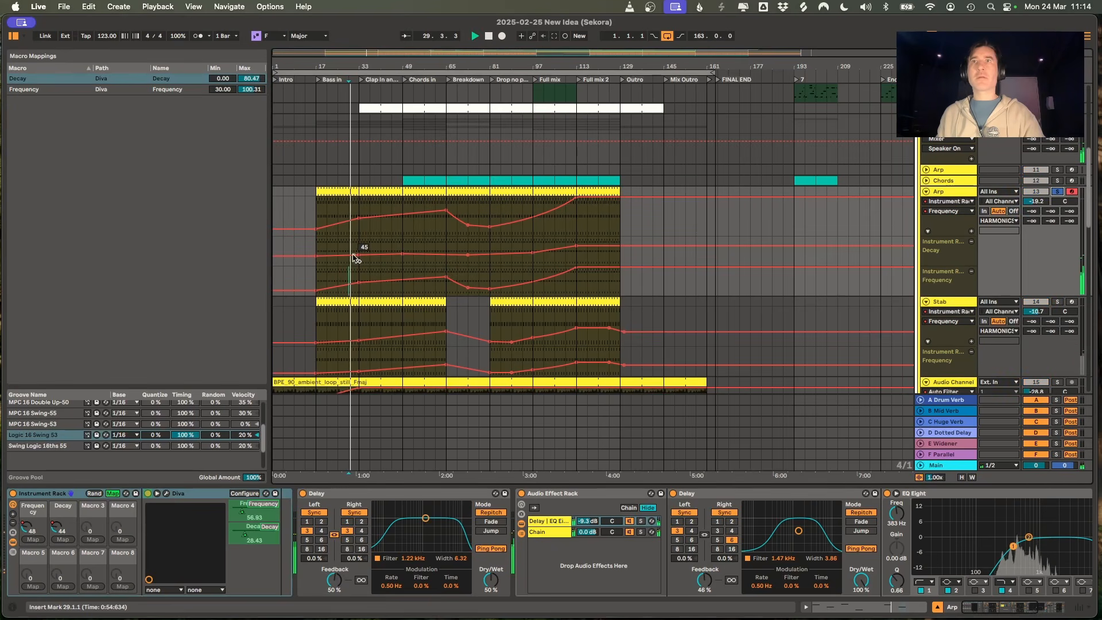
{"action": "left_click_drag", "start_coordinate": [358, 255], "coordinate": [359, 253]}
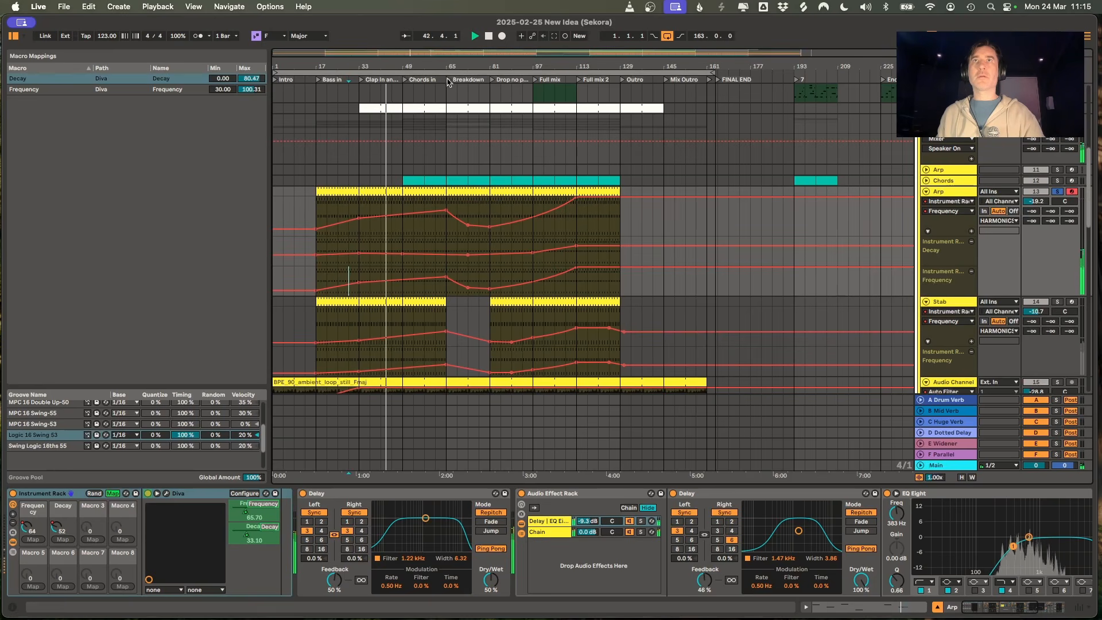
Audition from Breakdown and lower the Arp automation at bar 113 to about 91 for Frequency and 76 for Decay.
{"action": "left_click", "coordinate": [448, 81]}
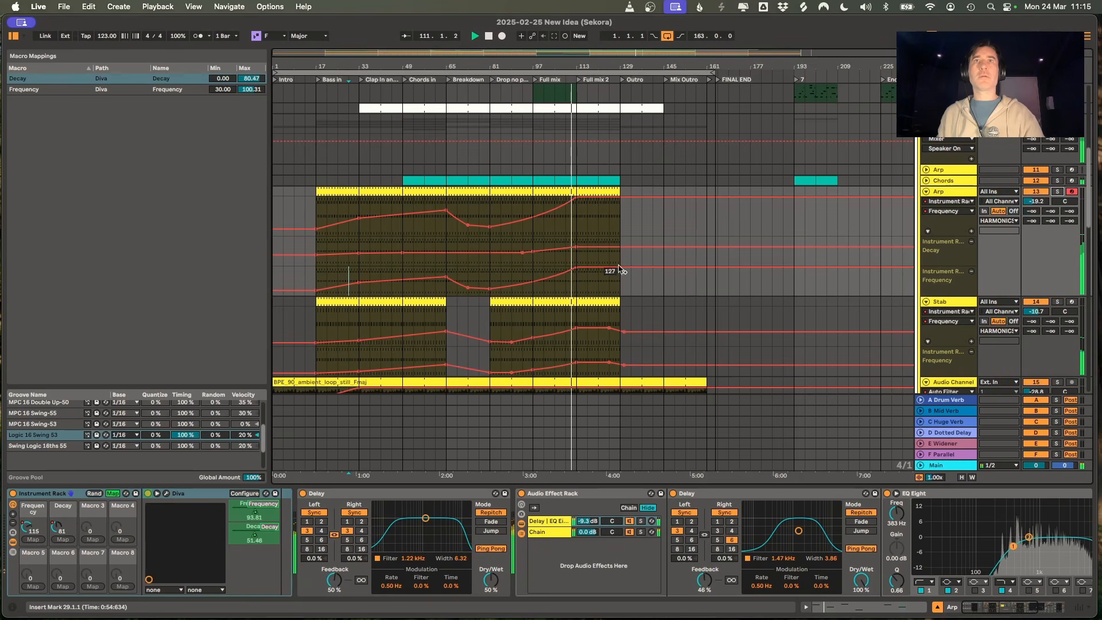
{"action": "left_click_drag", "start_coordinate": [577, 269], "coordinate": [576, 271]}
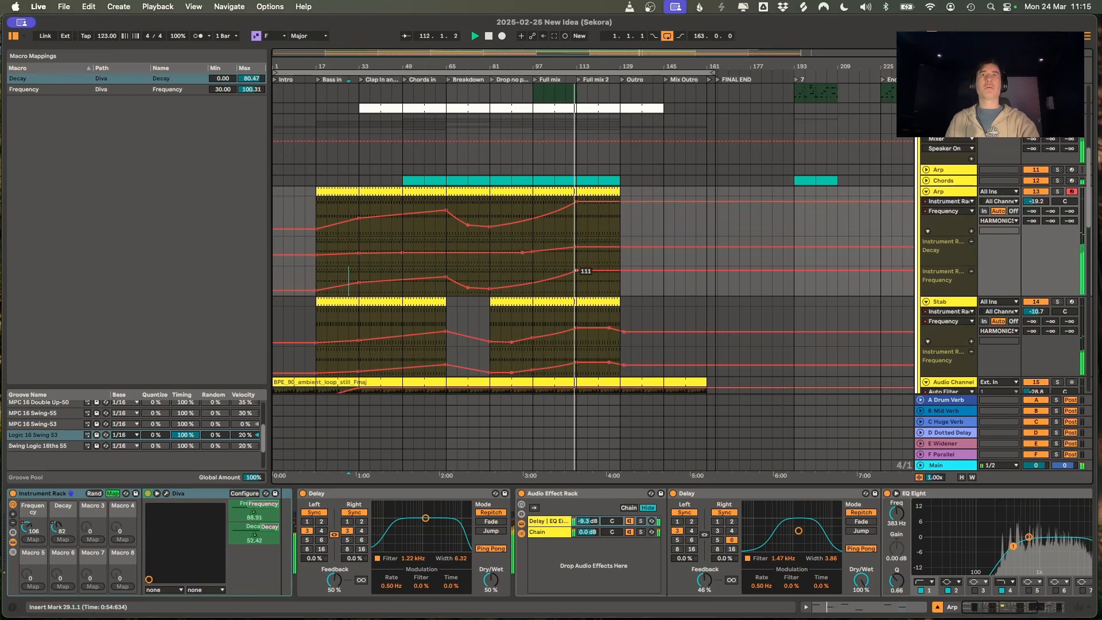
{"action": "left_click", "coordinate": [565, 275]}
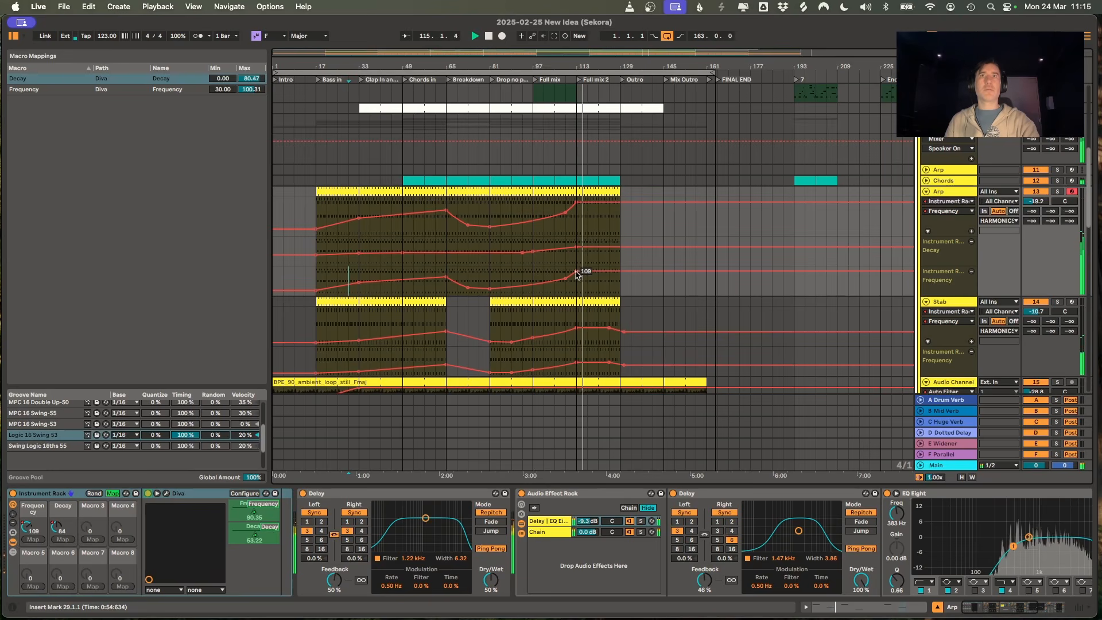
{"action": "left_click_drag", "start_coordinate": [577, 271], "coordinate": [576, 279]}
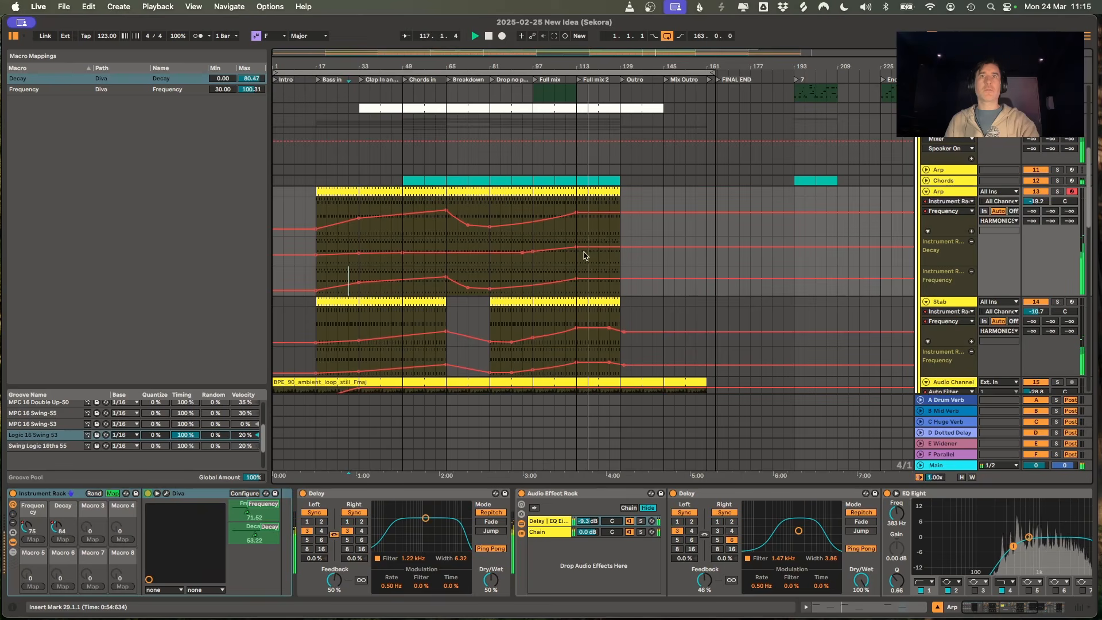
{"action": "left_click_drag", "start_coordinate": [577, 279], "coordinate": [577, 275]}
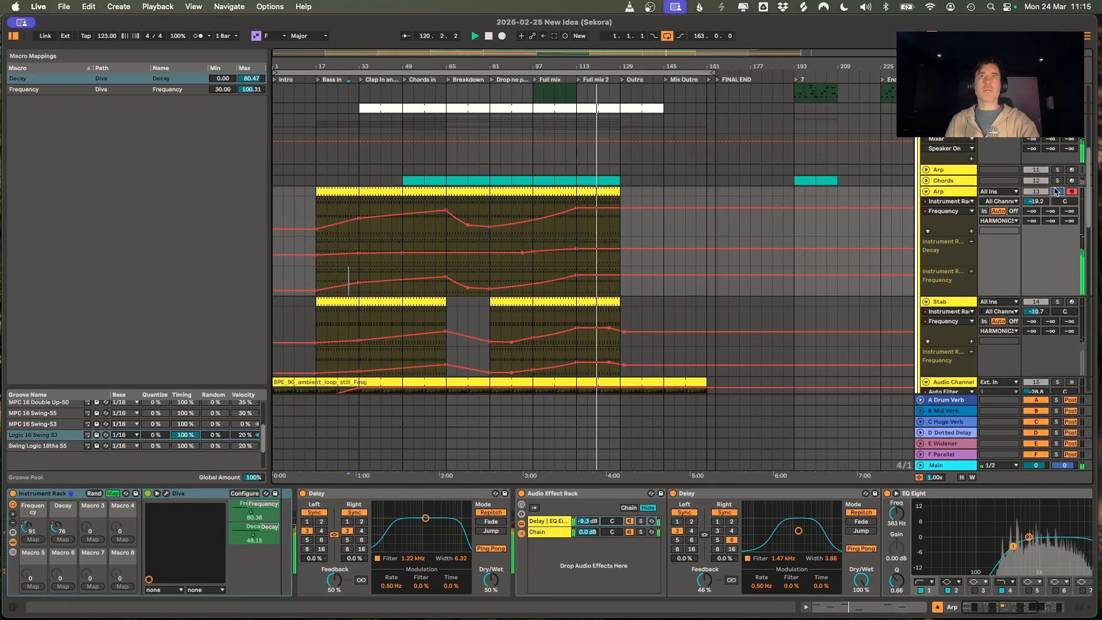
Set the Dry/Wet of the Arp's first Delay to 37%, checking it with the track soloed.
{"action": "left_click", "coordinate": [1056, 191]}
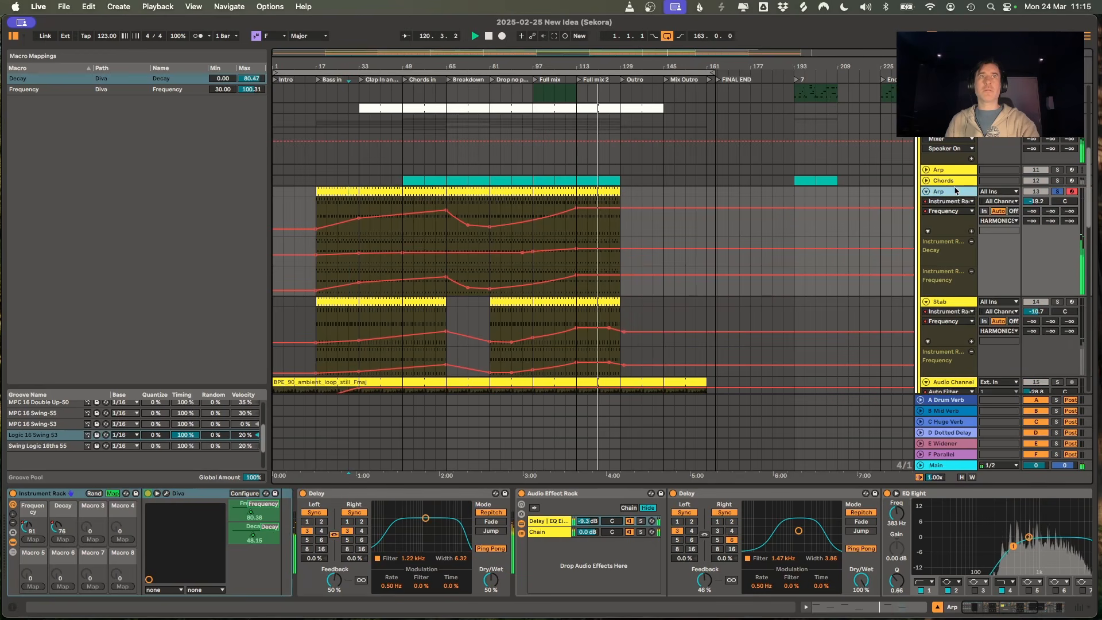
{"action": "left_click", "coordinate": [859, 580]}
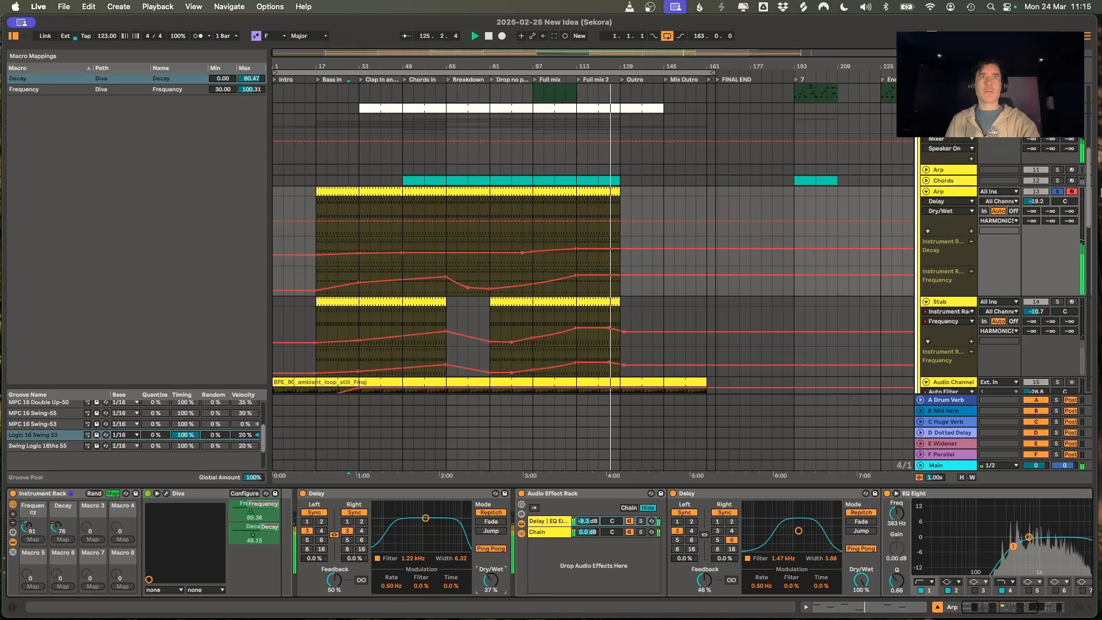
{"action": "left_click", "coordinate": [1060, 193]}
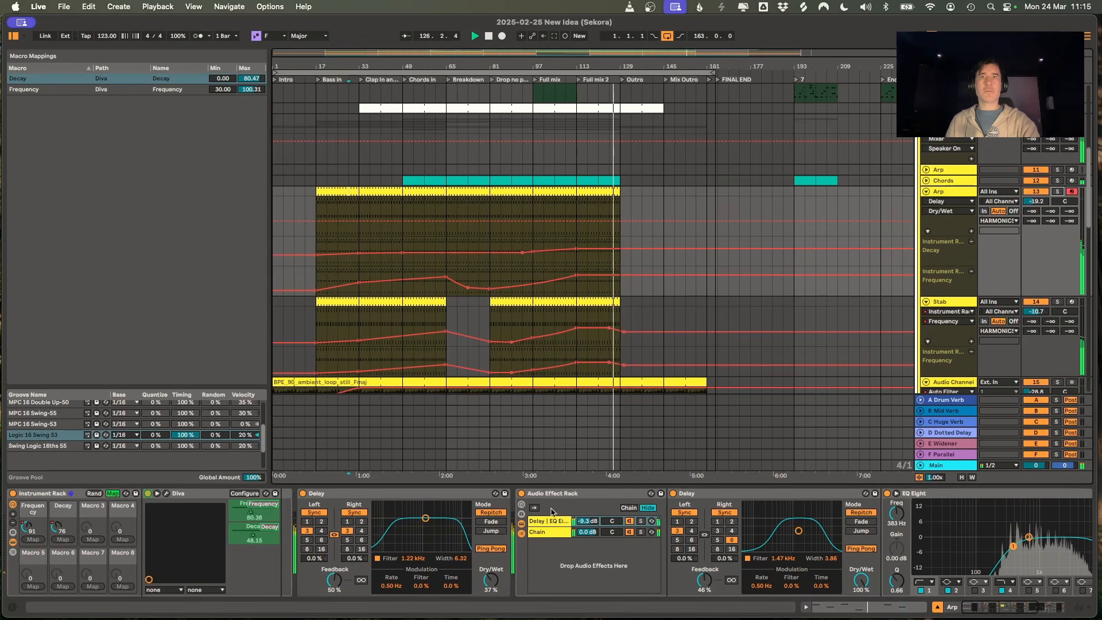
Raise the Arp Frequency automation at bar 113 to 104 and set the Arp Compressor's threshold to -15.7 dB.
{"action": "left_click_drag", "start_coordinate": [579, 278], "coordinate": [577, 273]}
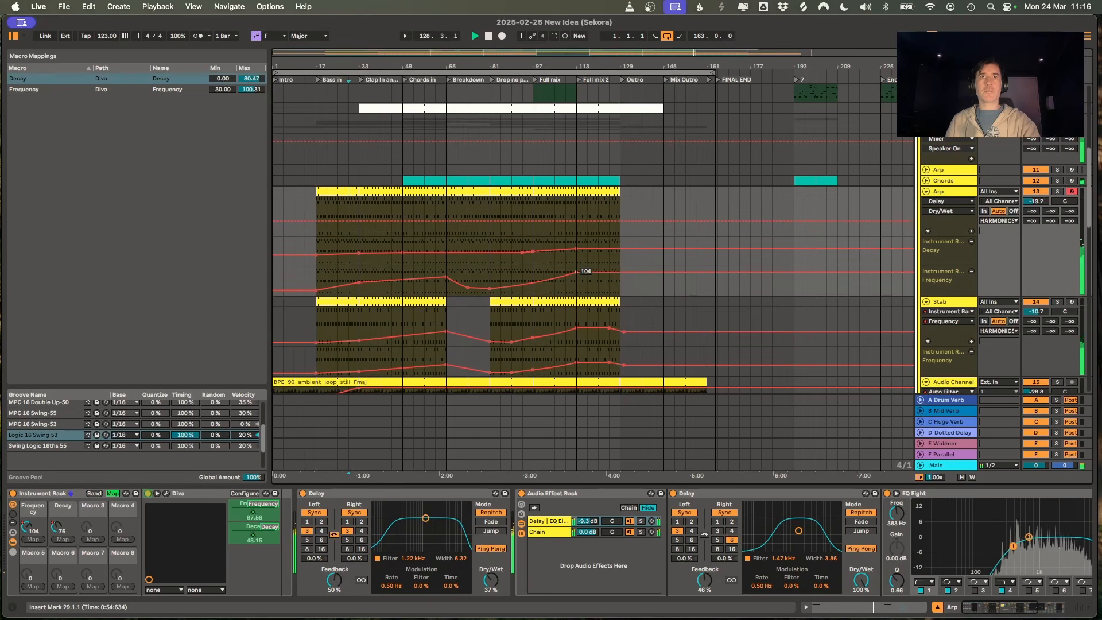
{"action": "scroll", "coordinate": [869, 516], "scroll_direction": "right", "scroll_amount": 5}
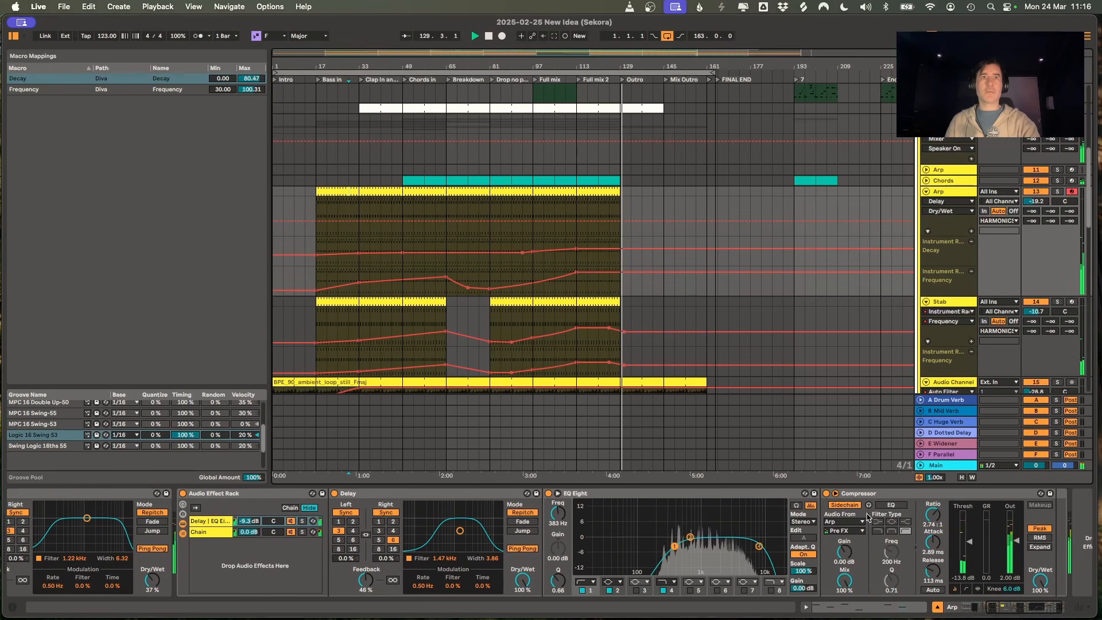
{"action": "left_click_drag", "start_coordinate": [968, 549], "coordinate": [968, 552]}
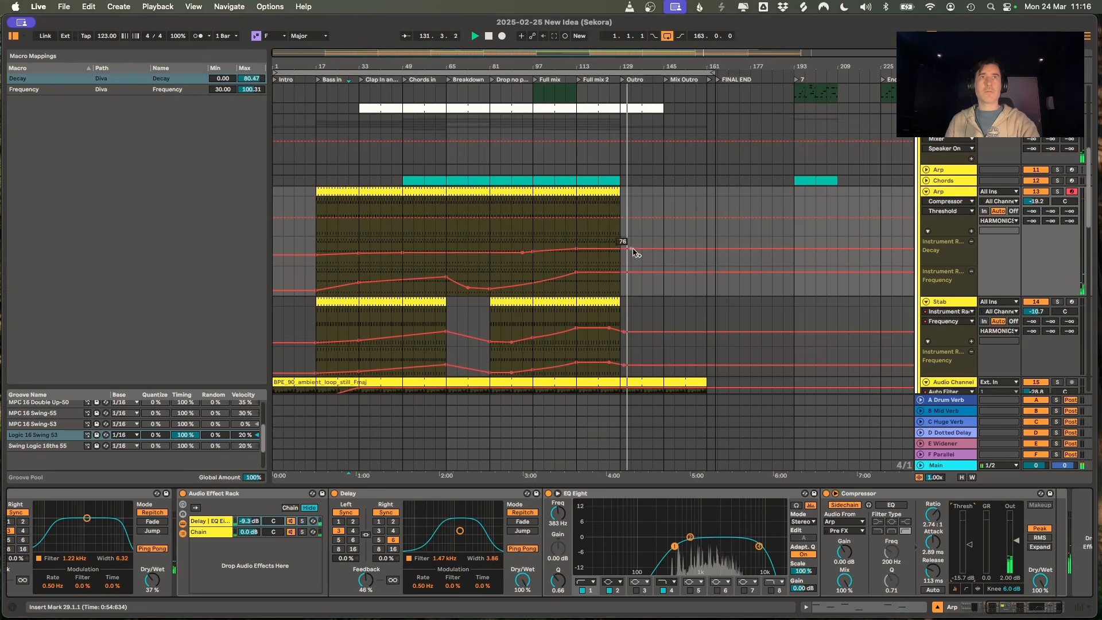
Extend the Arp clips to bar 145 and draw the Frequency automation falling from bar 129 to bar 145.
{"action": "left_click_drag", "start_coordinate": [613, 194], "coordinate": [663, 194]}
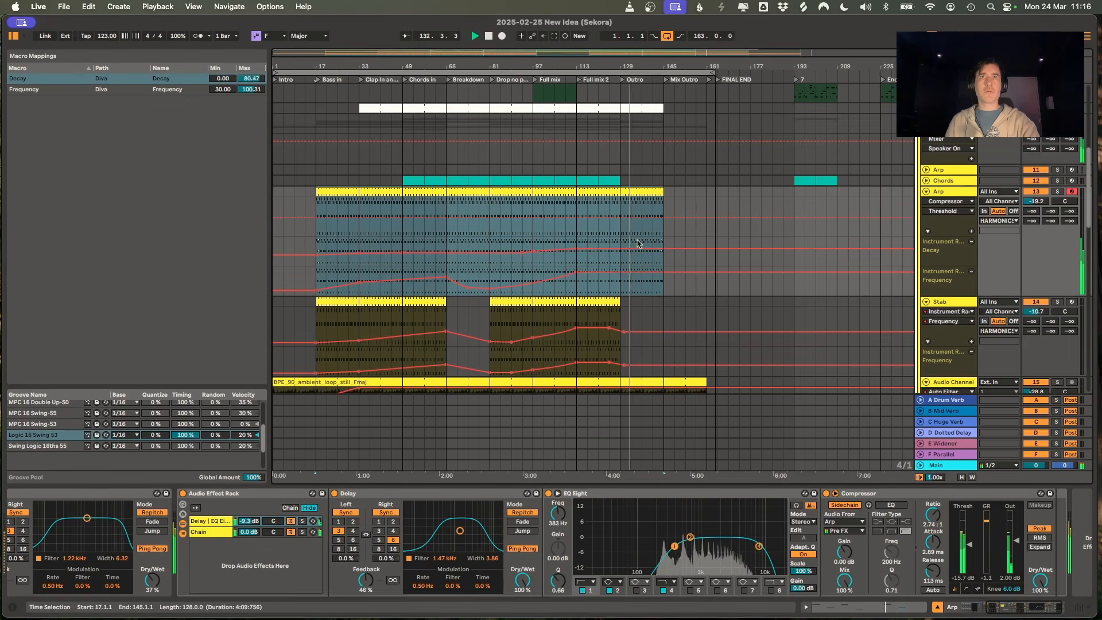
{"action": "left_click_drag", "start_coordinate": [621, 272], "coordinate": [664, 287]}
{"action": "left_click", "coordinate": [634, 282]}
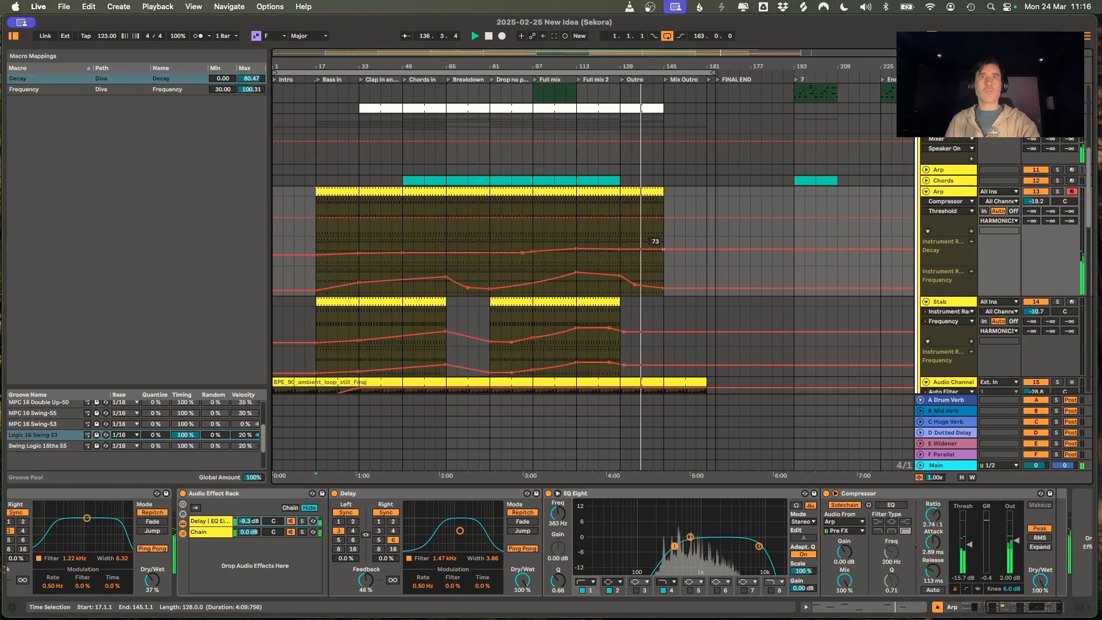
Lower the end of the Arp's Decay automation at bar 145 and play the arrangement from the Full mix section.
{"action": "left_click_drag", "start_coordinate": [664, 250], "coordinate": [666, 255]}
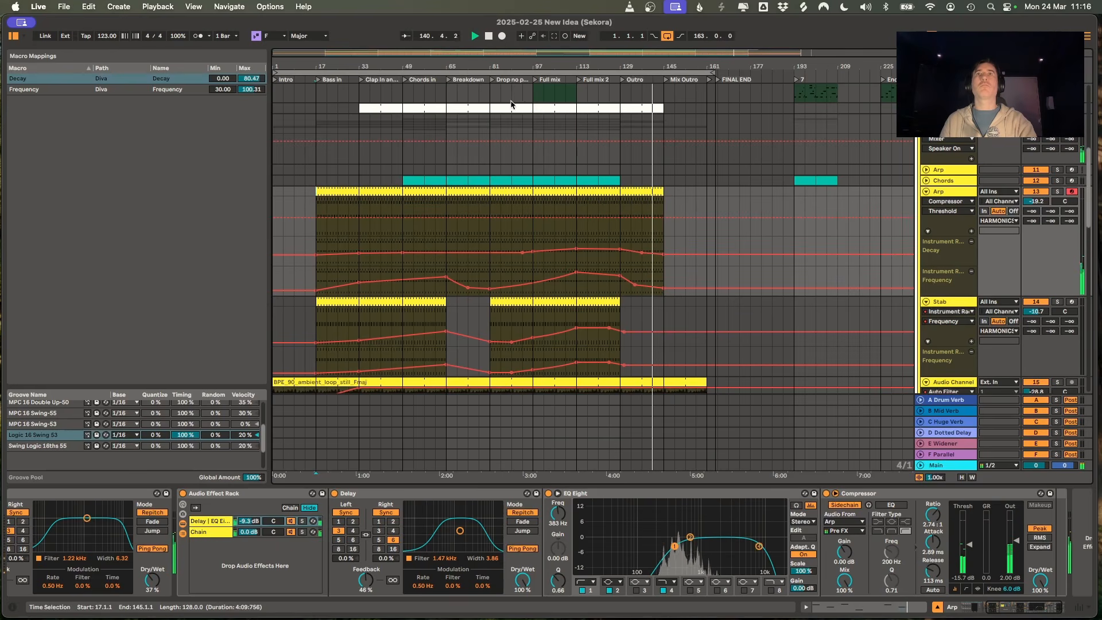
{"action": "left_click", "coordinate": [513, 73]}
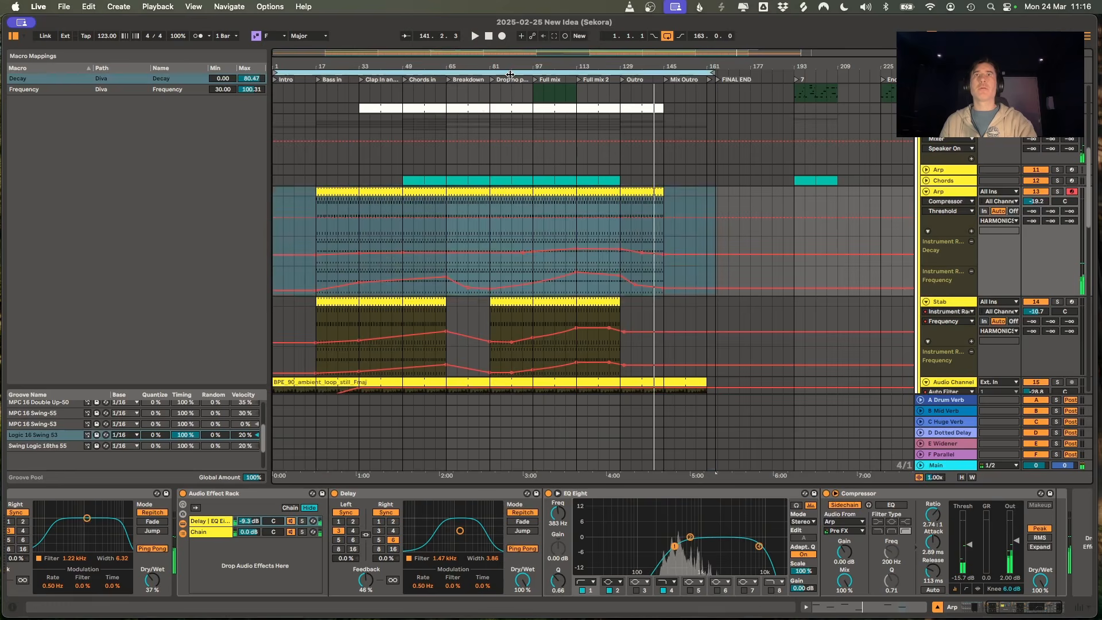
{"action": "left_click", "coordinate": [550, 78]}
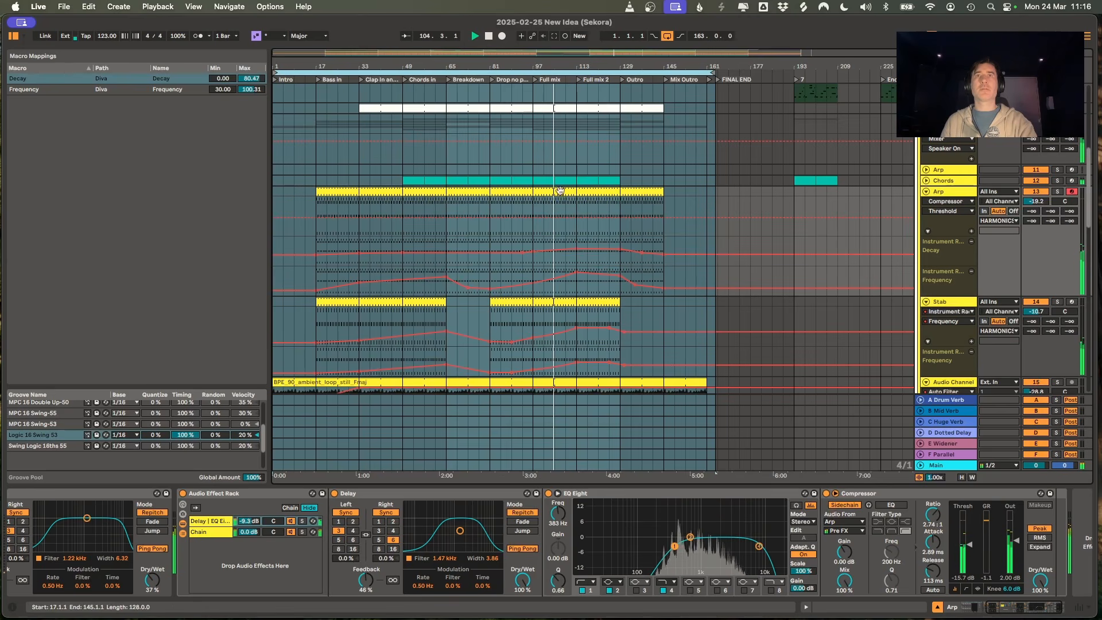
Check the Chords track briefly in solo and unfold it in the arrangement.
{"action": "left_click", "coordinate": [736, 180]}
{"action": "key", "text": "super+alt+b"}
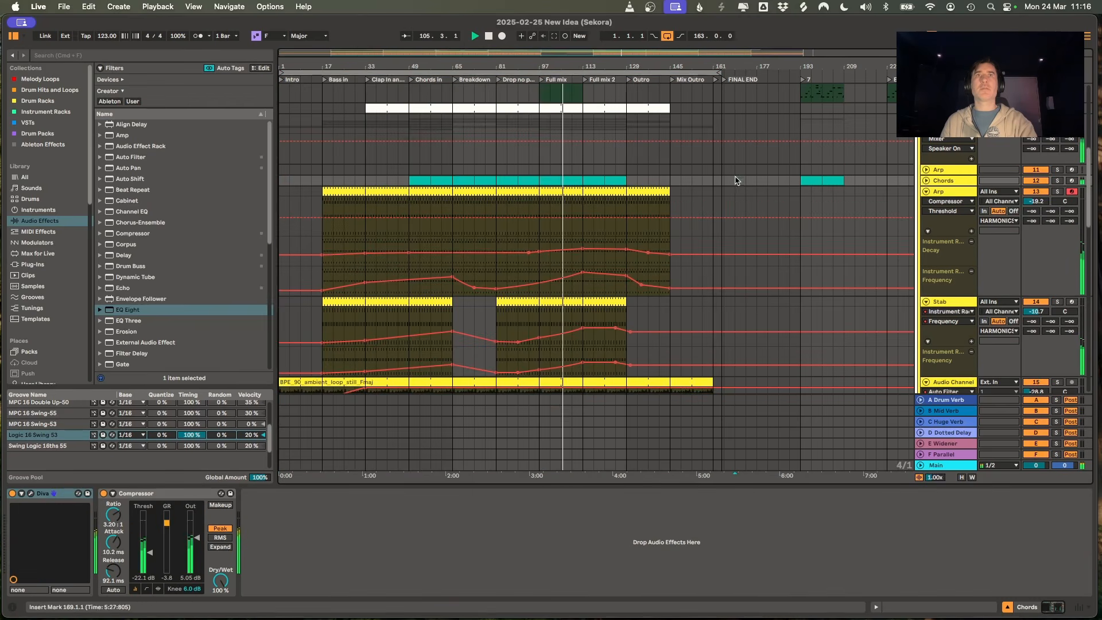
{"action": "left_click", "coordinate": [1058, 181]}
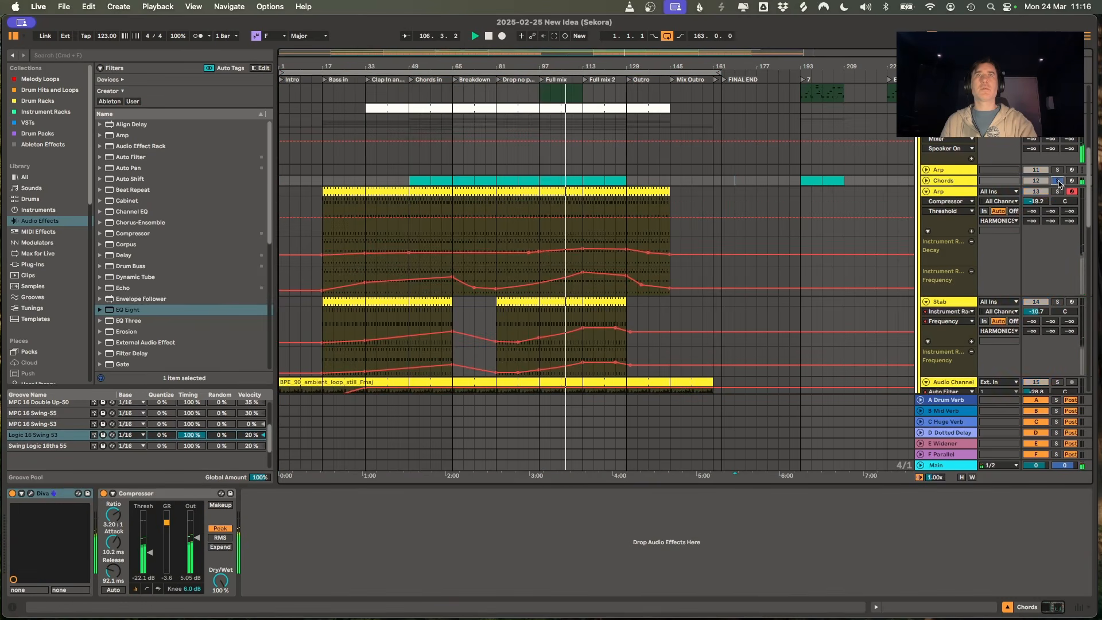
{"action": "left_click", "coordinate": [1059, 181]}
{"action": "left_click", "coordinate": [928, 181]}
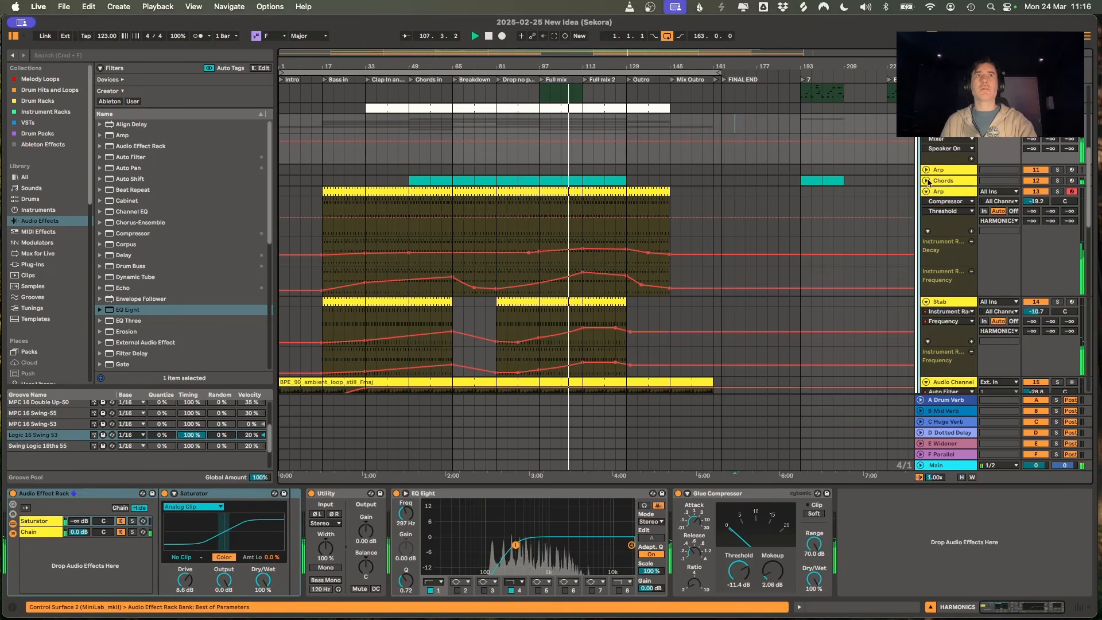
{"action": "left_click", "coordinate": [927, 181]}
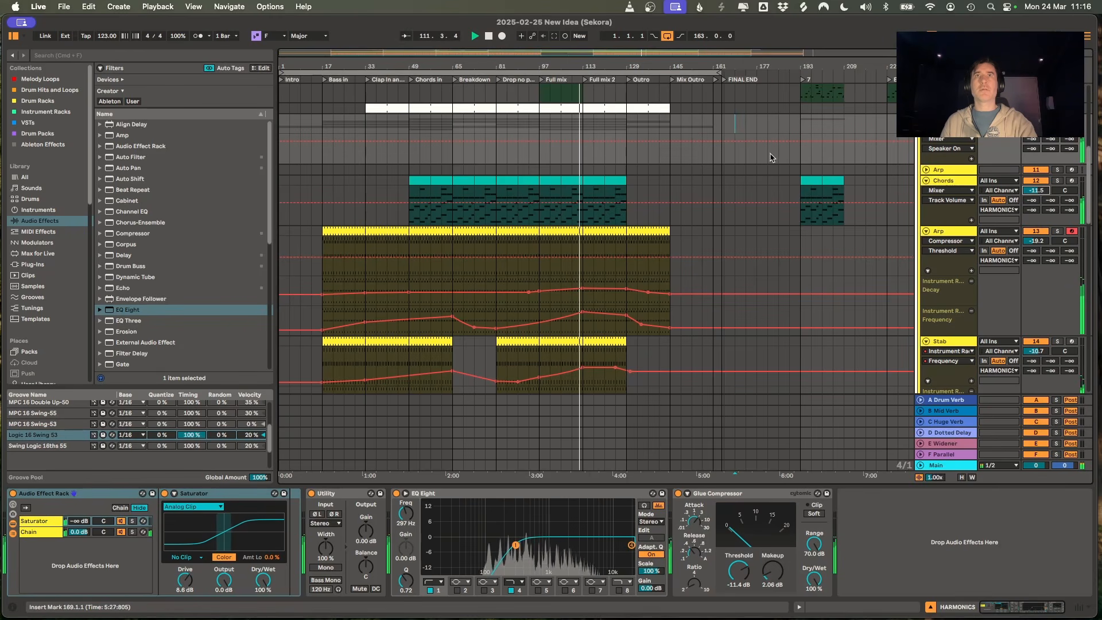
Inspect the LEAD and Arp device chains and resume playback shortly before Full mix 2.
{"action": "scroll", "coordinate": [913, 154], "scroll_direction": "up", "scroll_amount": 3}
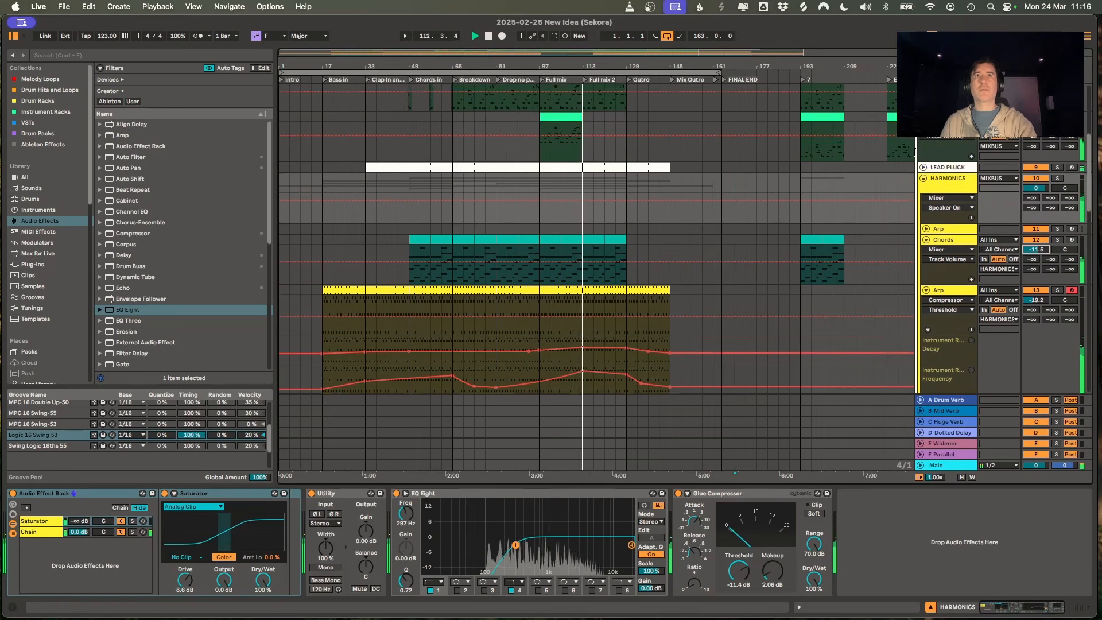
{"action": "scroll", "coordinate": [916, 152], "scroll_direction": "up", "scroll_amount": 3}
{"action": "left_click", "coordinate": [942, 176]}
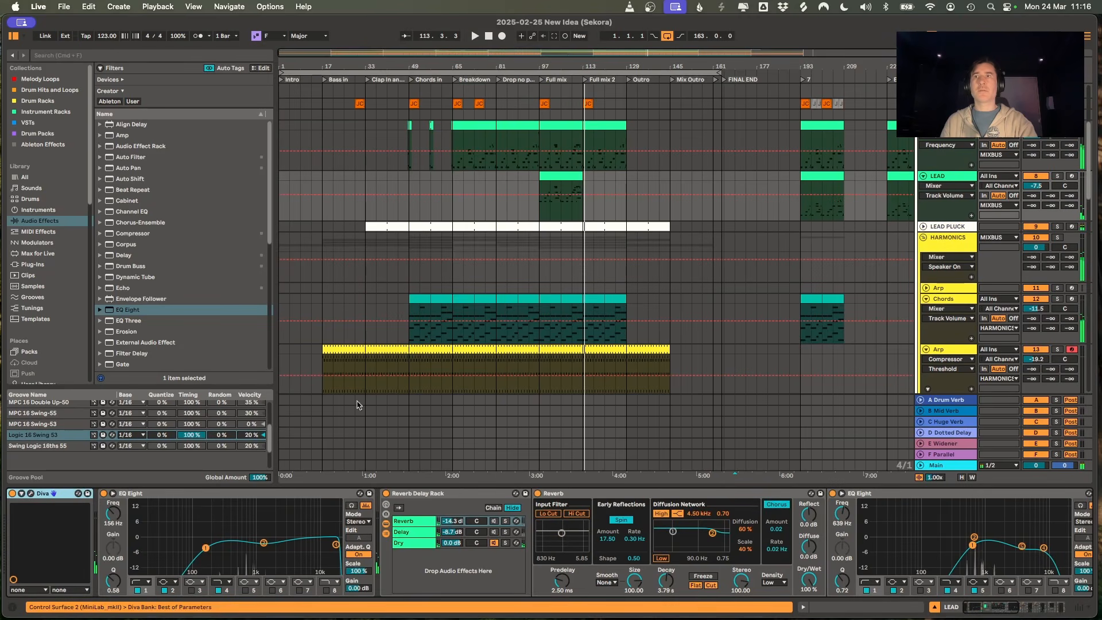
{"action": "scroll", "coordinate": [659, 211], "scroll_direction": "down", "scroll_amount": 5}
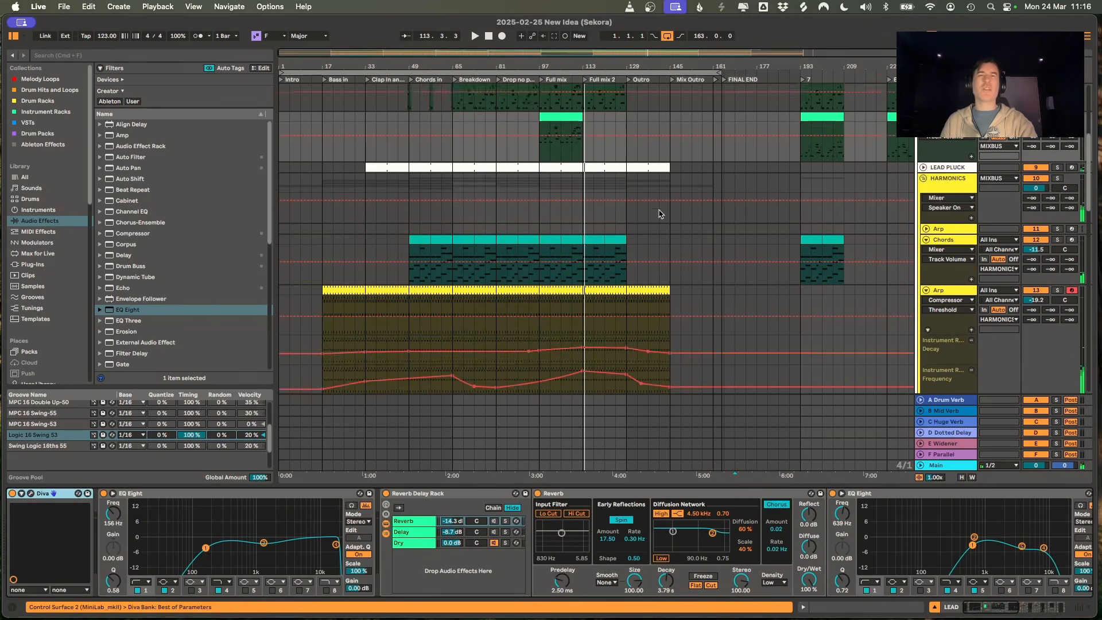
{"action": "left_click", "coordinate": [581, 338]}
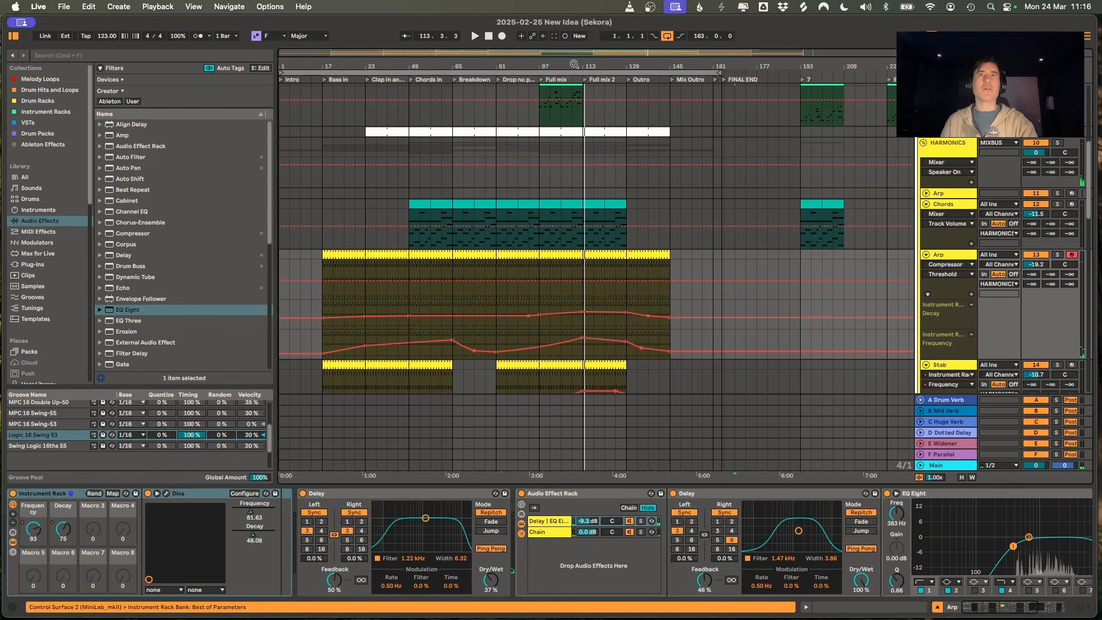
{"action": "key", "text": "space"}
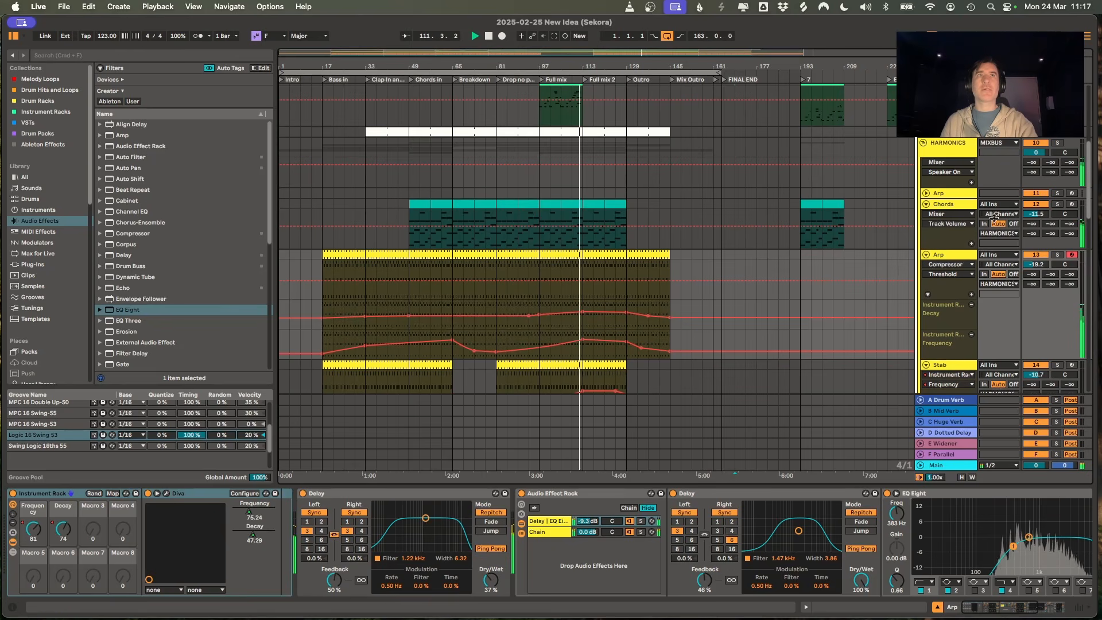
Lower the LEAD track's volume to -9.4 dB and open its Diva synth window.
{"action": "scroll", "coordinate": [1031, 163], "scroll_direction": "up", "scroll_amount": 4}
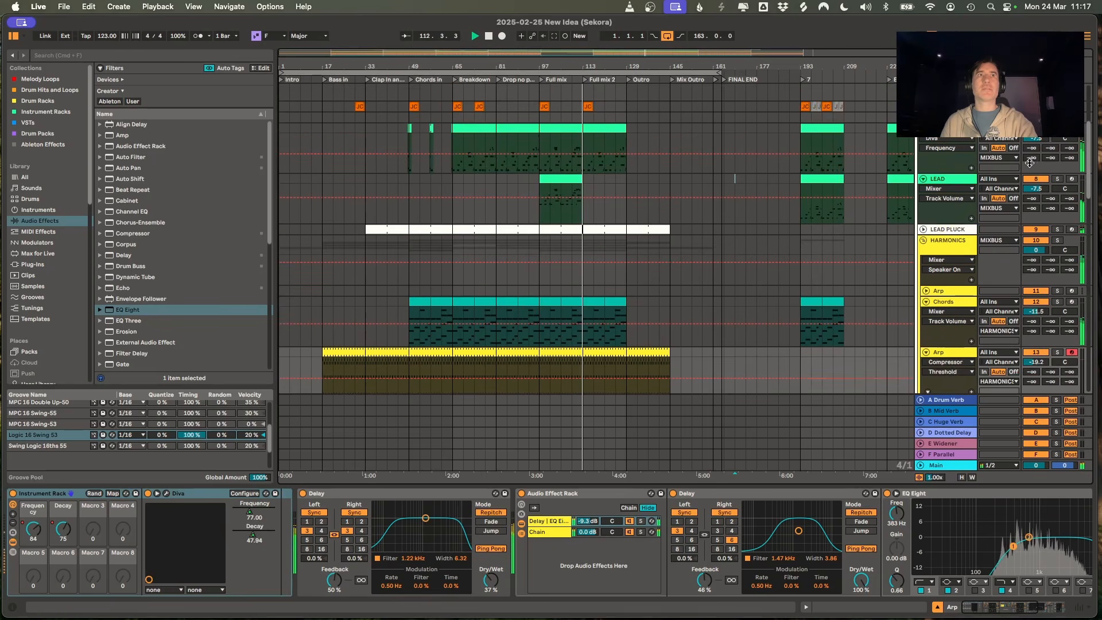
{"action": "left_click", "coordinate": [961, 184]}
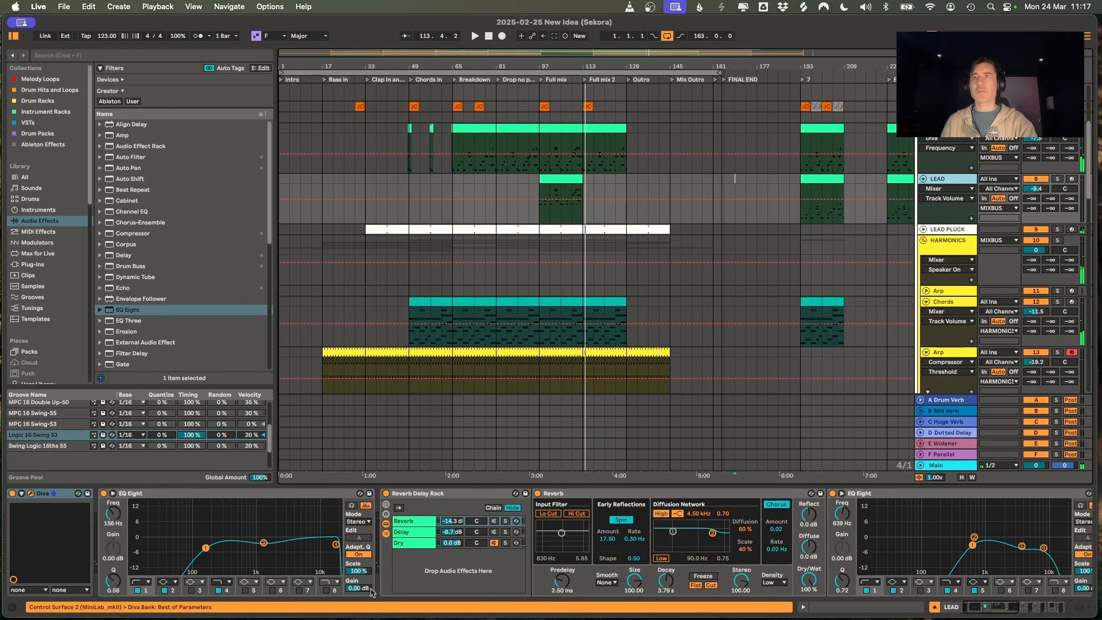
{"action": "key", "text": "super+alt+p"}
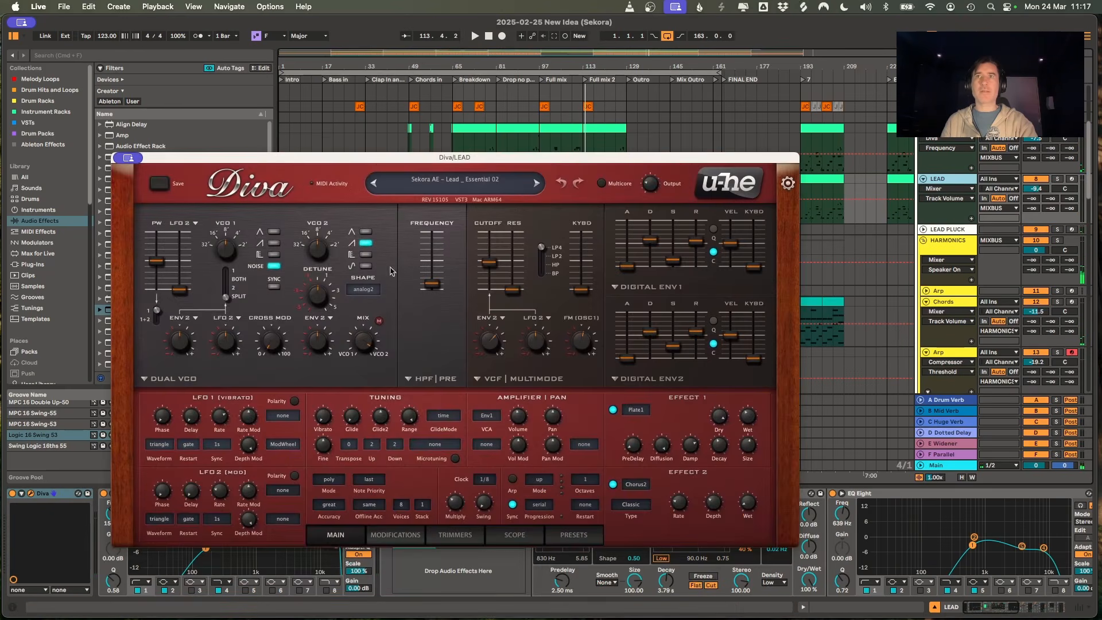
Adjust the oscillator mix in the LEAD's Diva while playing from Full mix, and set the LEAD volume to -10.1 dB.
{"action": "left_click", "coordinate": [355, 345]}
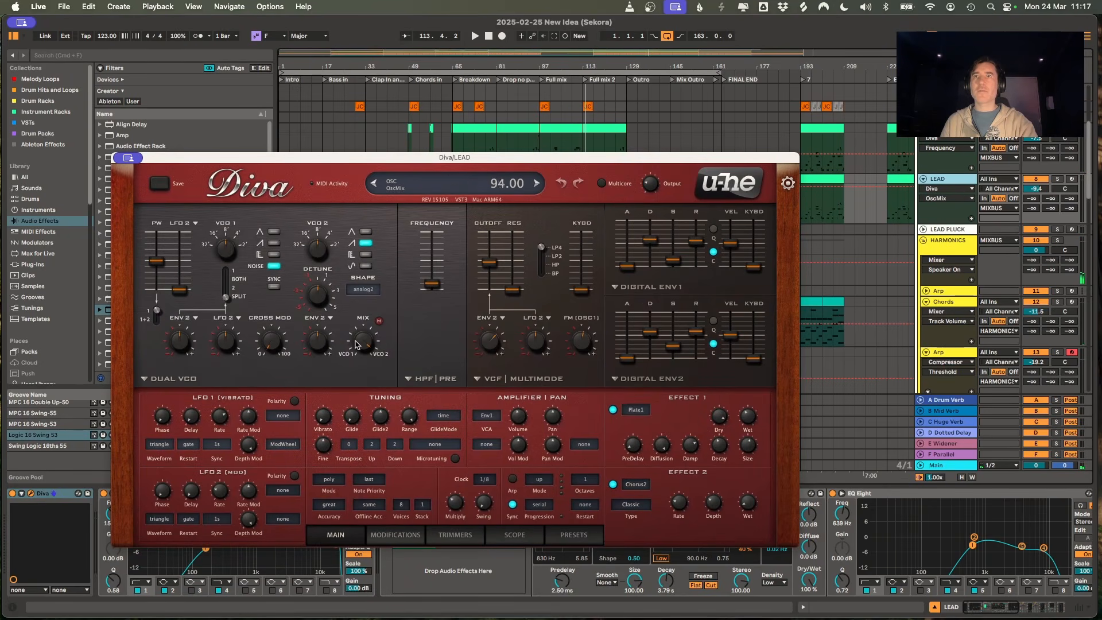
{"action": "left_click", "coordinate": [545, 80]}
{"action": "left_click", "coordinate": [366, 343]}
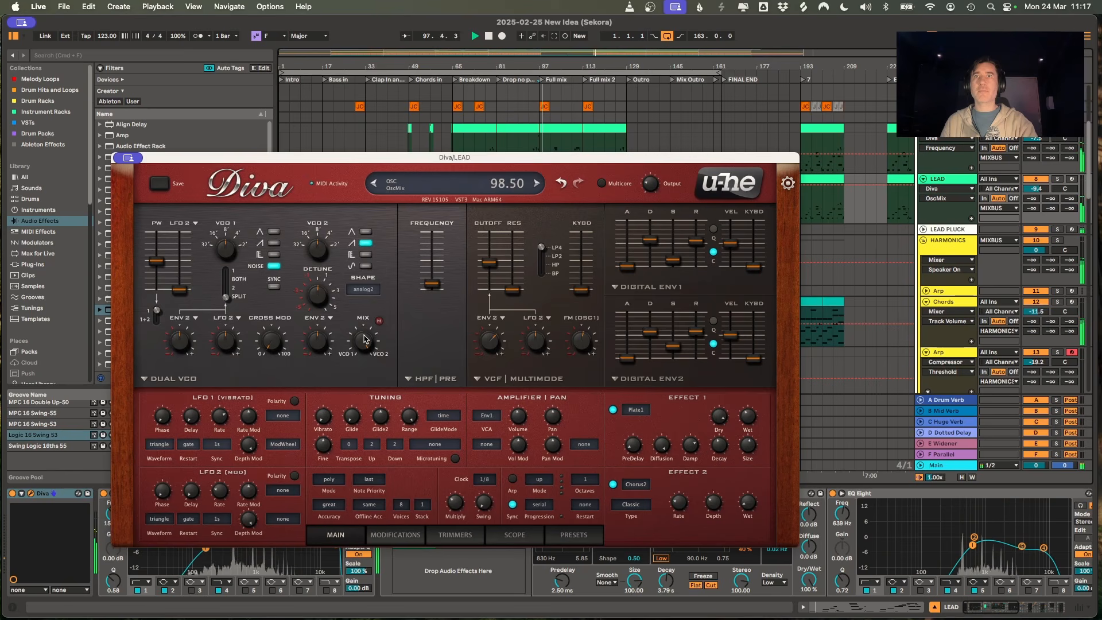
{"action": "left_click_drag", "start_coordinate": [363, 343], "coordinate": [380, 367]}
{"action": "left_click", "coordinate": [1036, 188]}
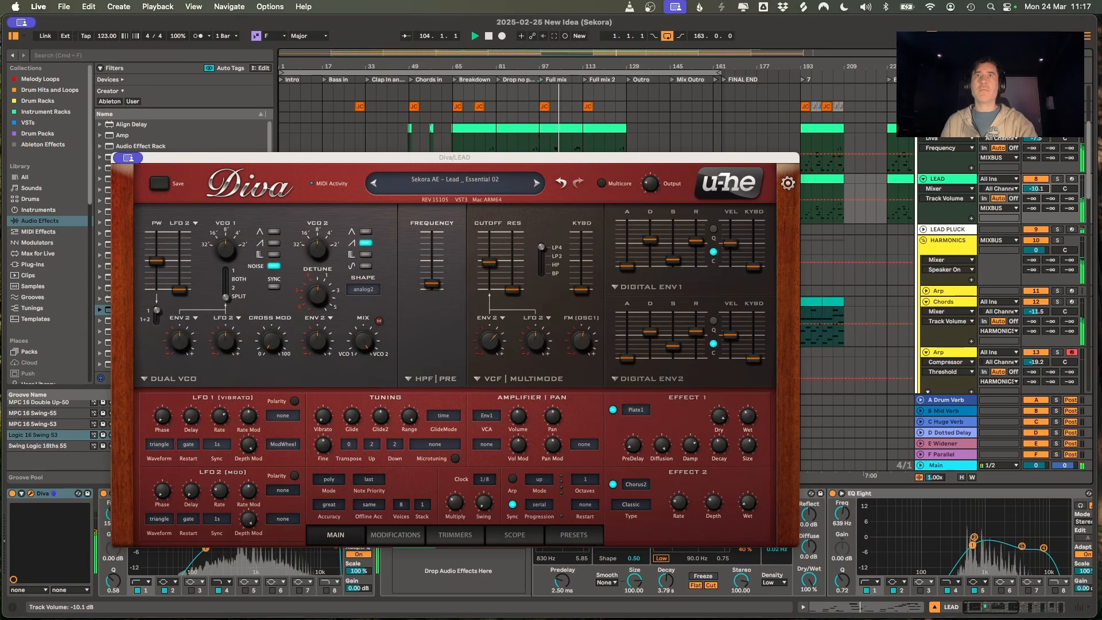
Try the pulse waveform on Diva's VCO 2, switch it off again and close the synth window.
{"action": "left_click", "coordinate": [366, 340]}
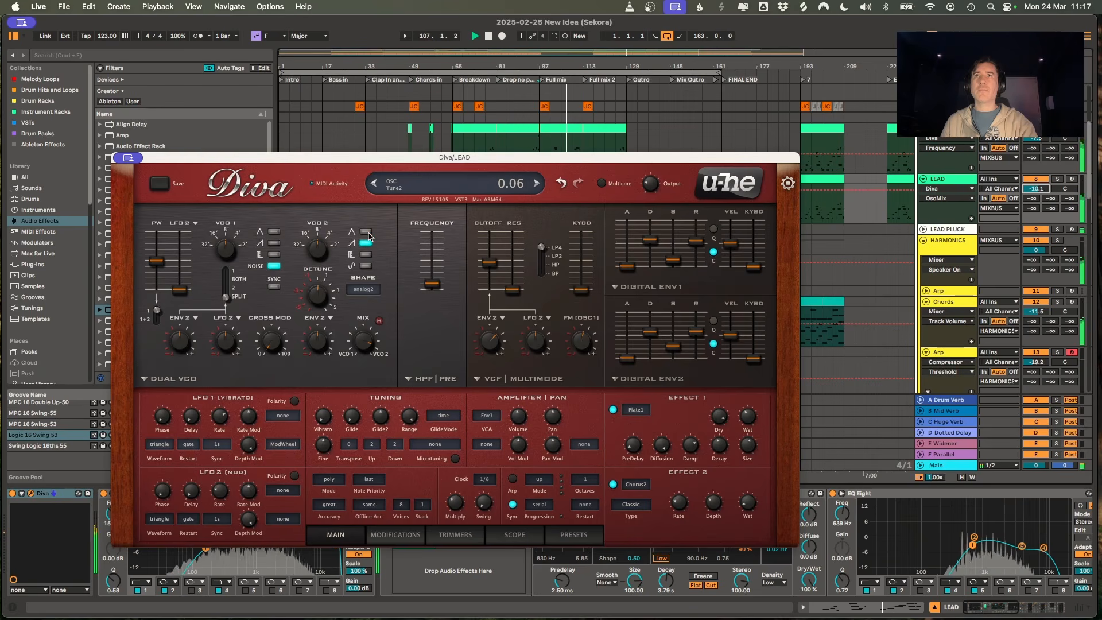
{"action": "left_click", "coordinate": [366, 256]}
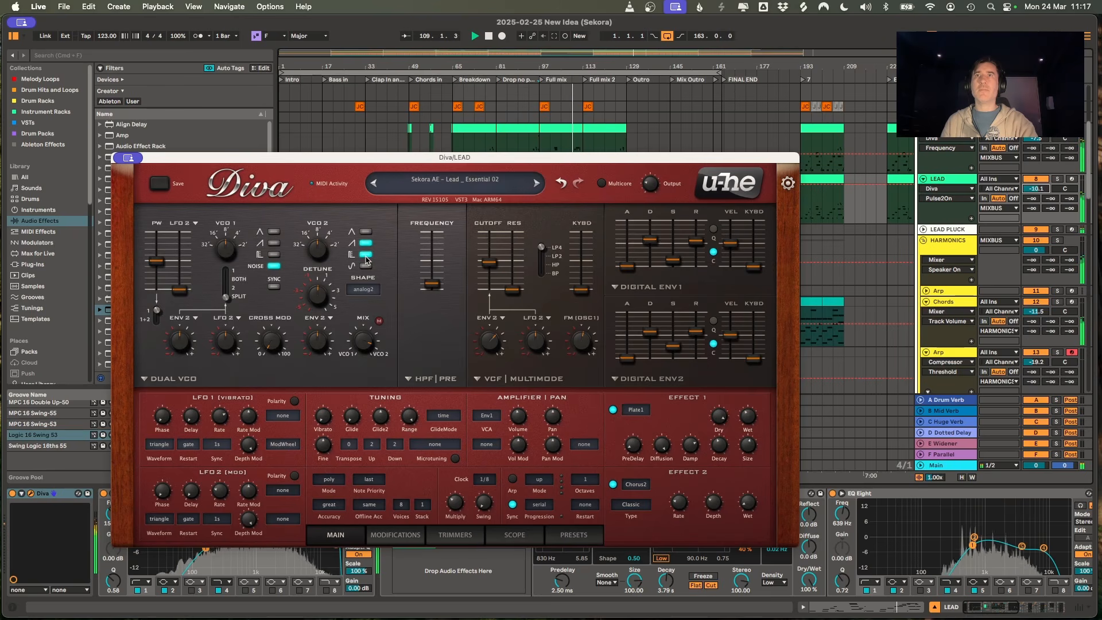
{"action": "left_click", "coordinate": [366, 255]}
{"action": "left_click", "coordinate": [131, 161]}
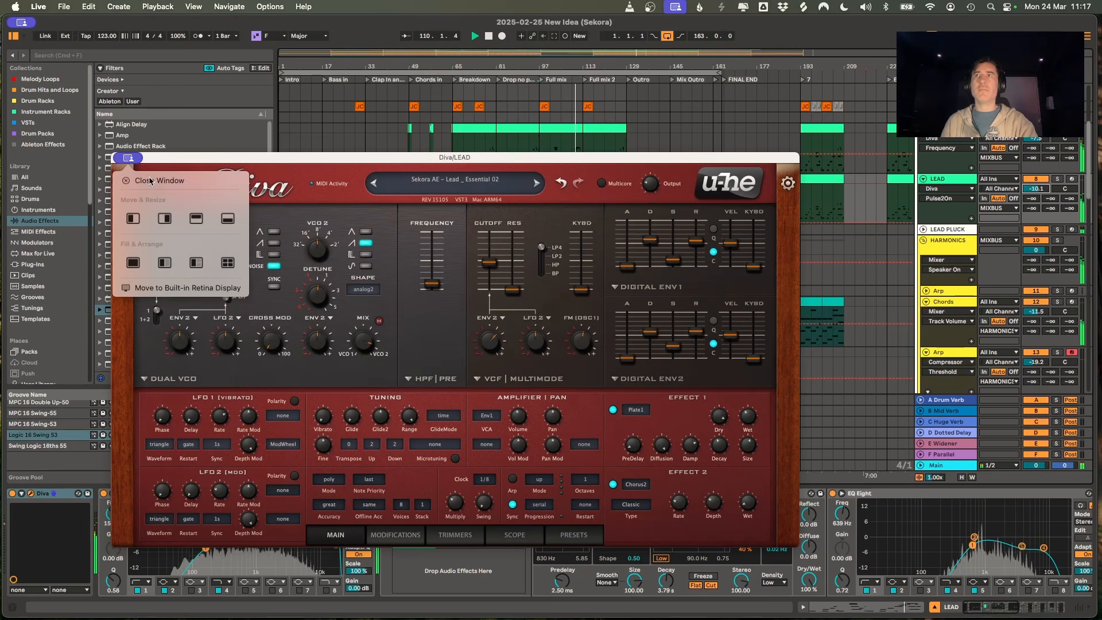
{"action": "left_click", "coordinate": [151, 180]}
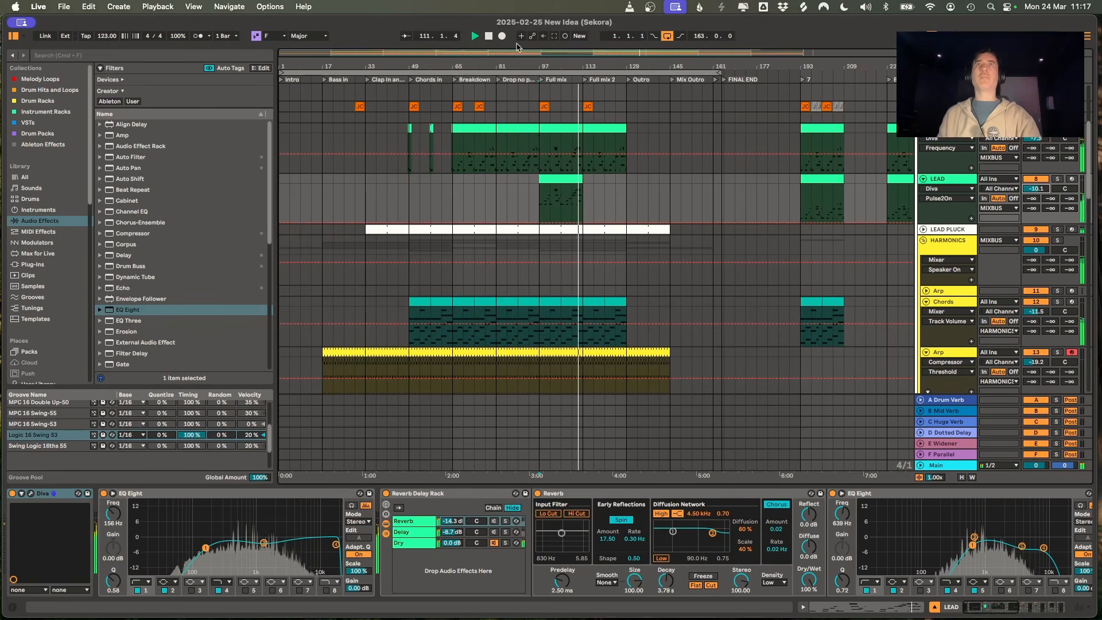
Audition the Chords from bar 49 in solo, and replay from just before Bass in with the solo turned off.
{"action": "left_click", "coordinate": [487, 37]}
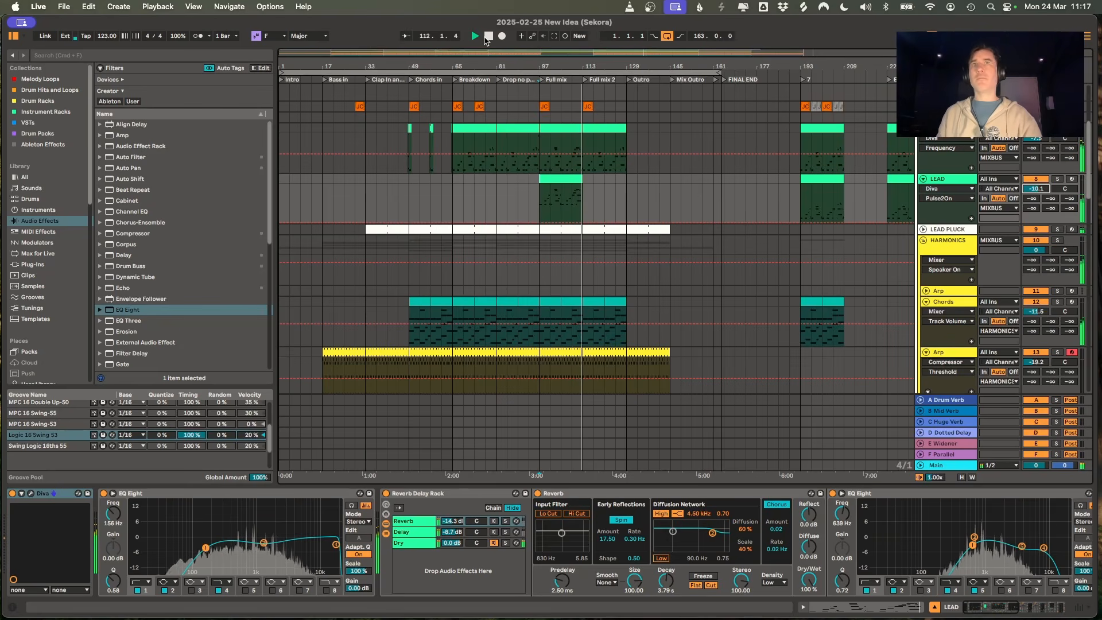
{"action": "scroll", "coordinate": [384, 248], "scroll_direction": "down", "scroll_amount": 3}
{"action": "left_click", "coordinate": [420, 242]}
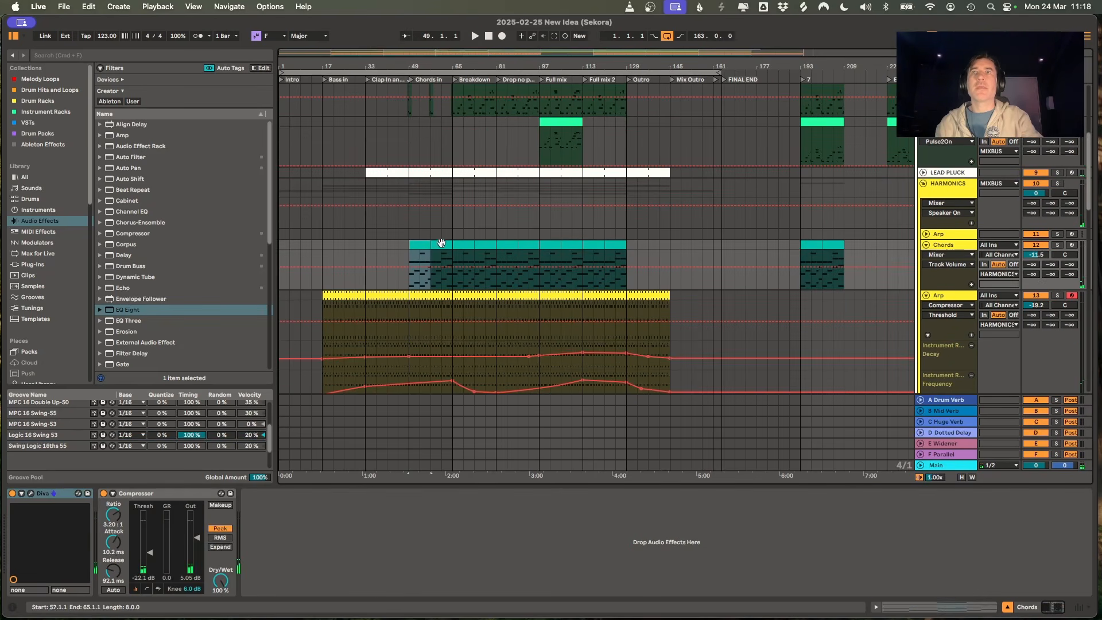
{"action": "key", "text": "space"}
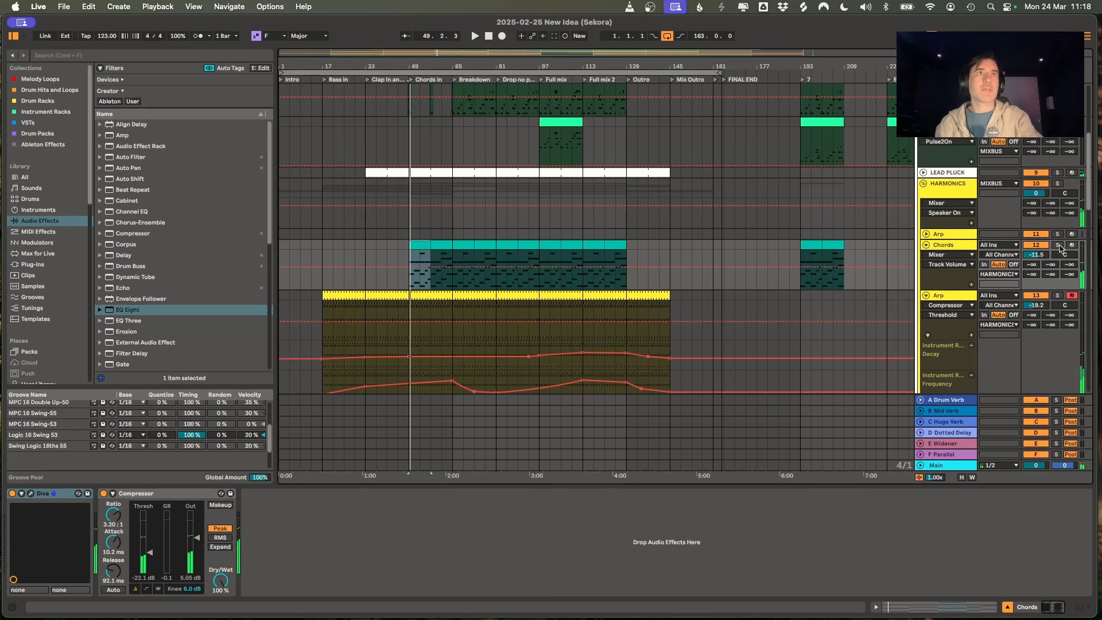
{"action": "left_click", "coordinate": [1059, 245]}
{"action": "left_click", "coordinate": [950, 245]}
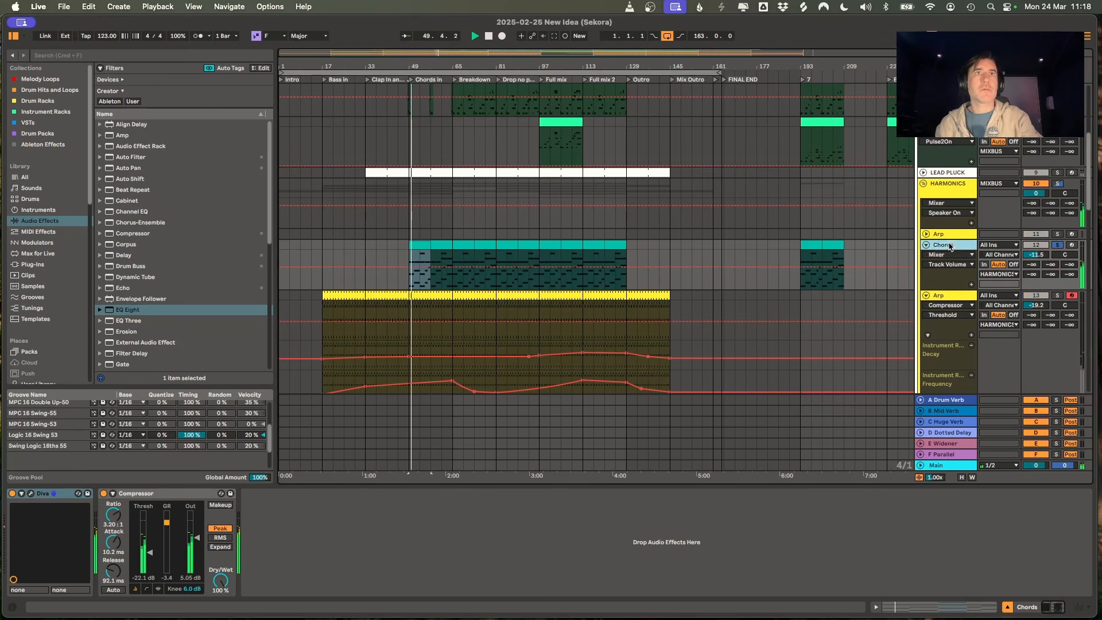
{"action": "left_click", "coordinate": [317, 71]}
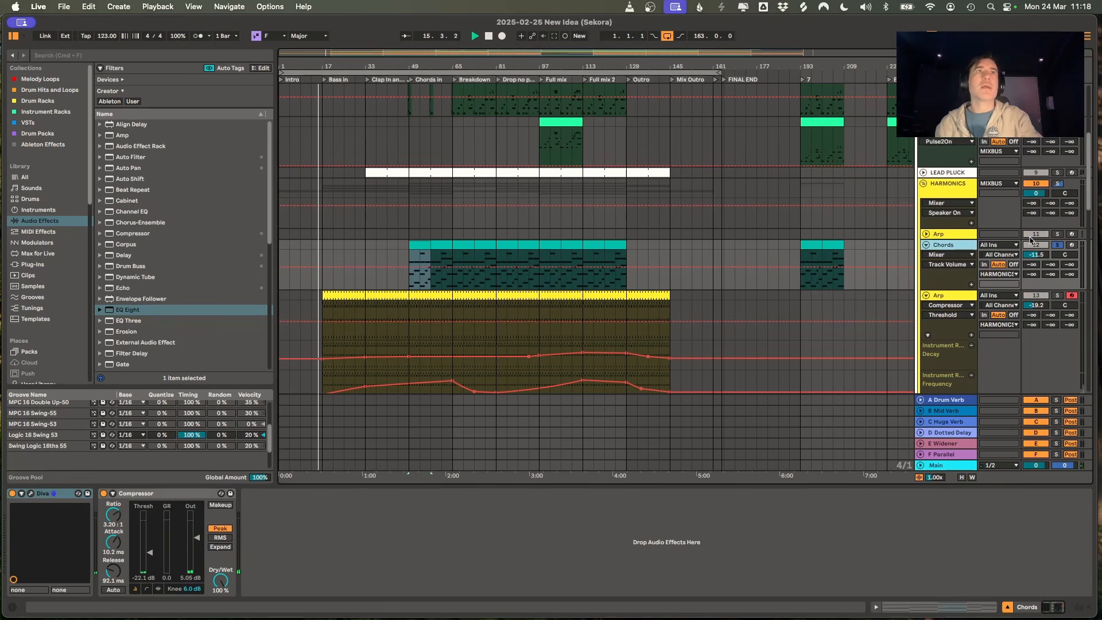
{"action": "left_click", "coordinate": [1059, 245]}
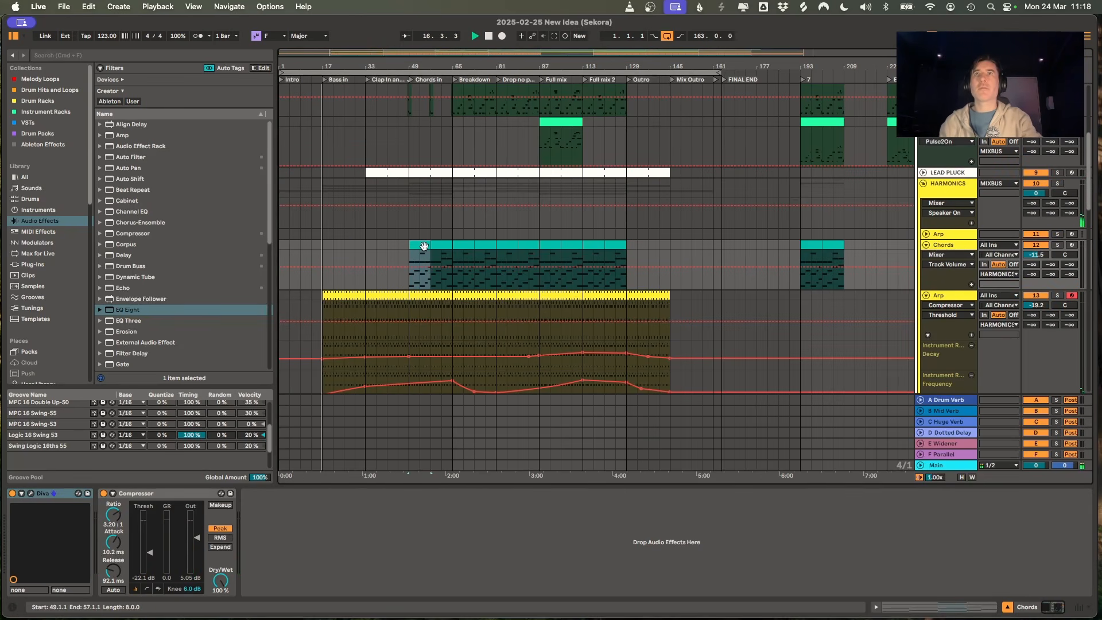
Copy the first Chords clip to bar 33 and extend the Chords part to fill up to bar 49.
{"action": "left_click_drag", "start_coordinate": [424, 246], "coordinate": [338, 245]}
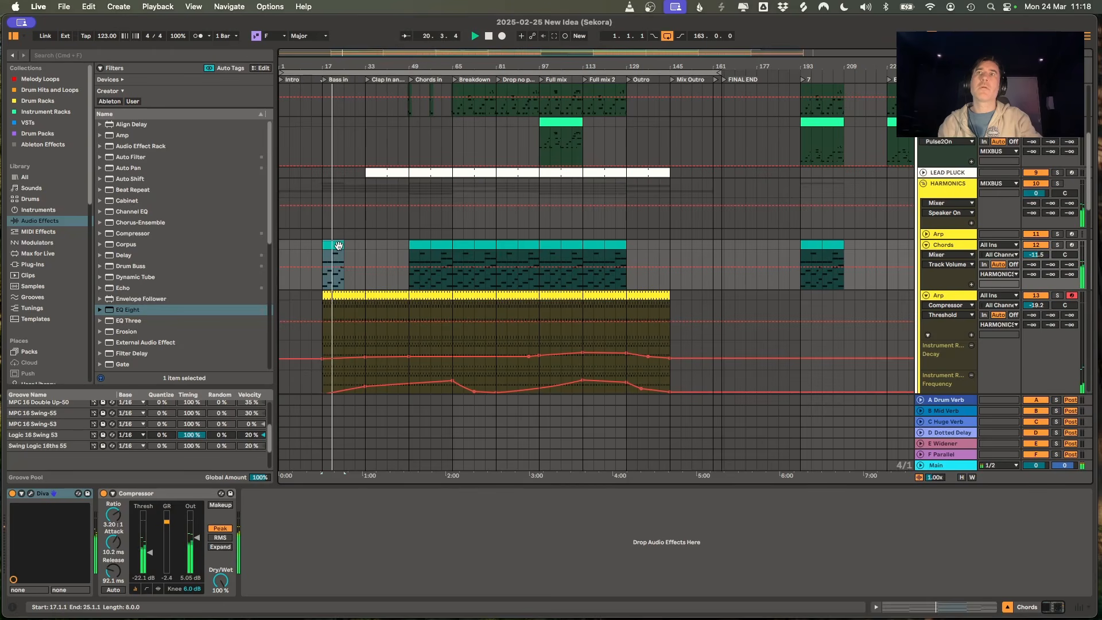
{"action": "left_click_drag", "start_coordinate": [339, 246], "coordinate": [383, 248]}
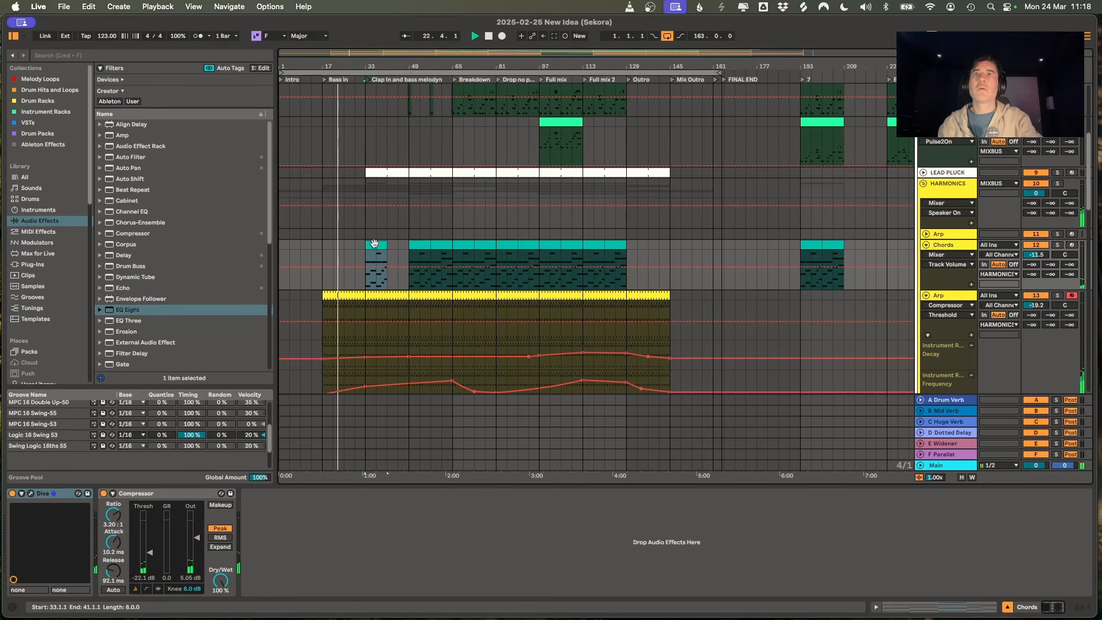
{"action": "left_click_drag", "start_coordinate": [384, 244], "coordinate": [402, 243]}
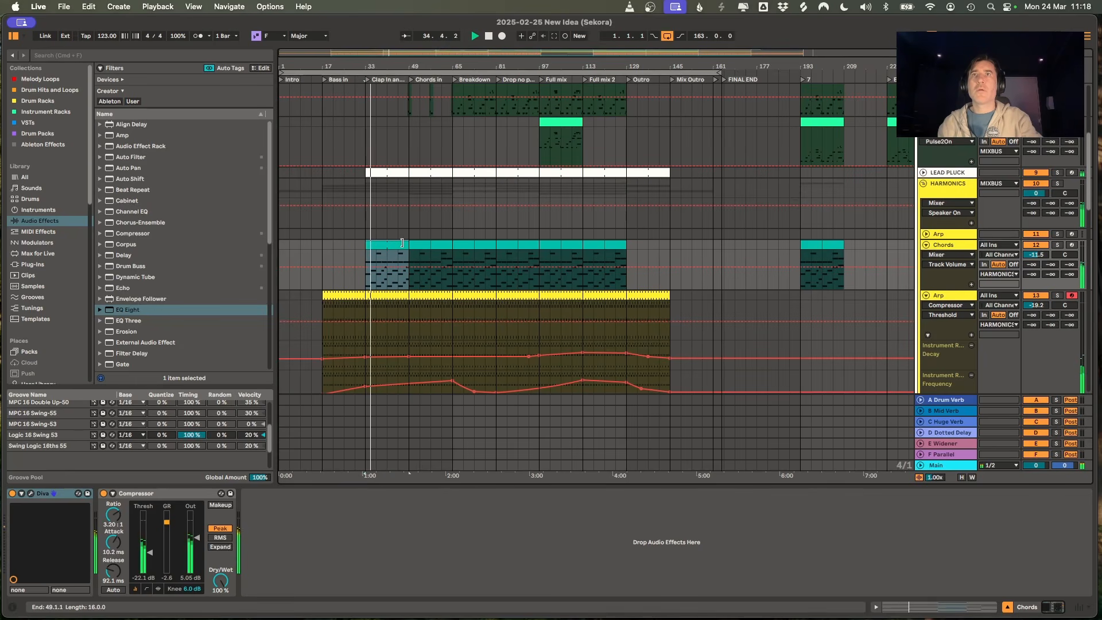
{"action": "mouse_move", "coordinate": [402, 243]}
{"action": "left_mouse_down"}
{"action": "mouse_move", "coordinate": [631, 243]}
{"action": "mouse_move", "coordinate": [377, 231]}
{"action": "mouse_move", "coordinate": [397, 224]}
{"action": "left_mouse_up"}
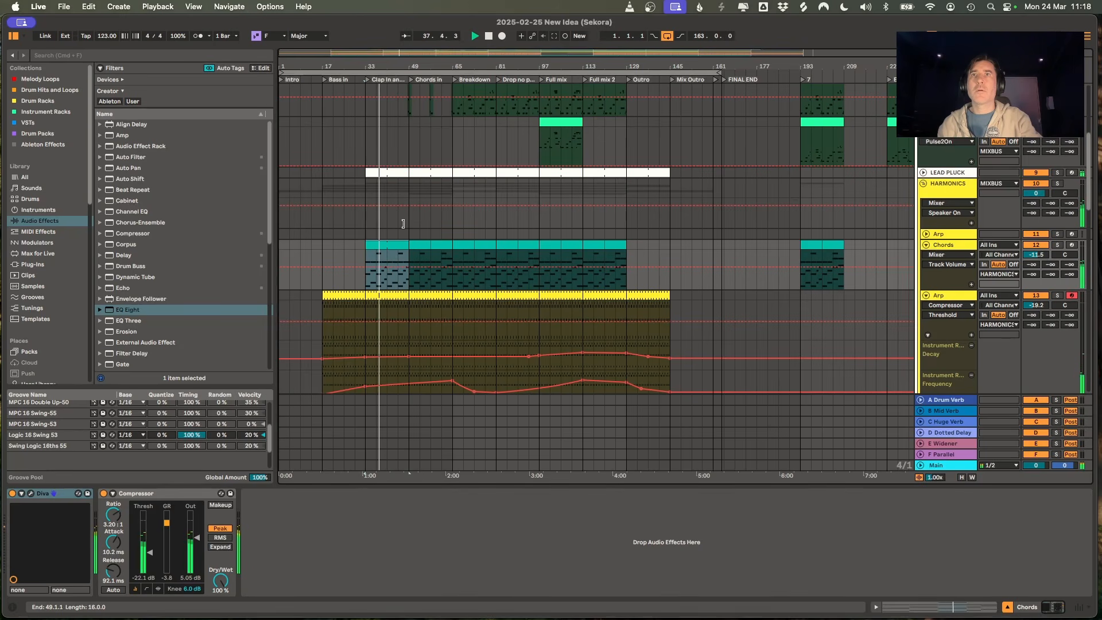
{"action": "left_click", "coordinate": [433, 240]}
{"action": "left_click", "coordinate": [390, 244]}
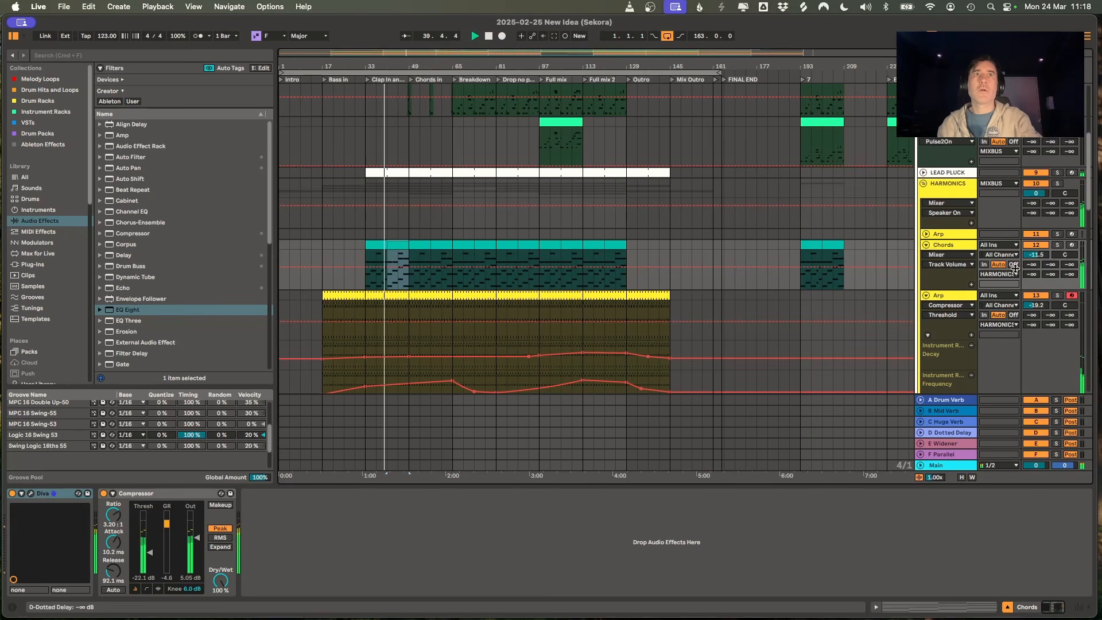
Show Diva's automation in the Chords lane and insert an EQ Eight between Diva and the Compressor.
{"action": "left_click", "coordinate": [945, 255]}
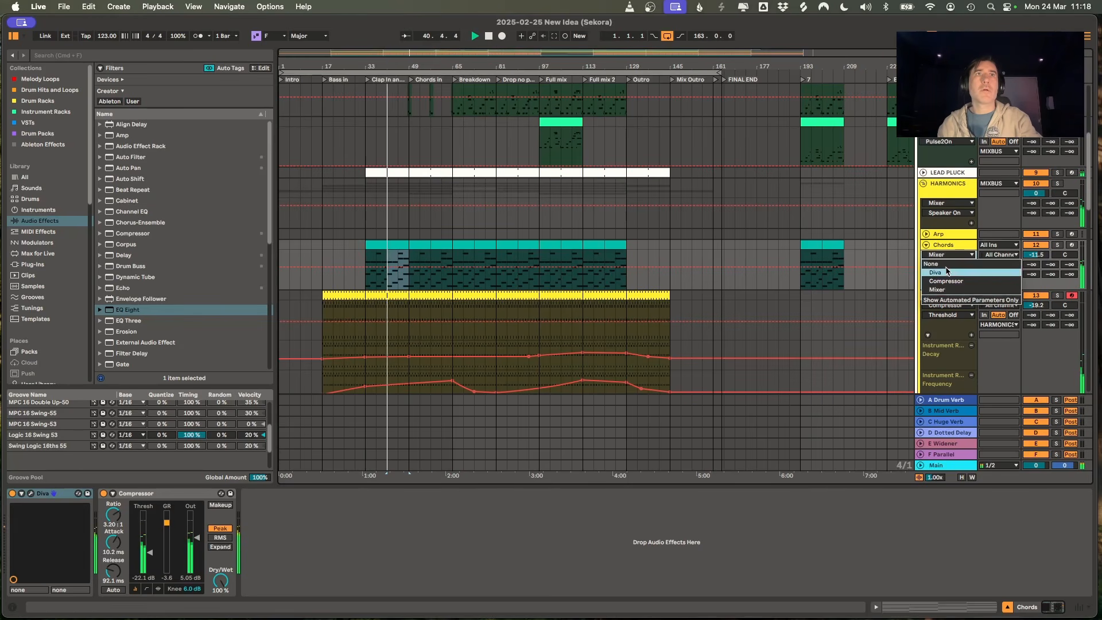
{"action": "left_click", "coordinate": [941, 273]}
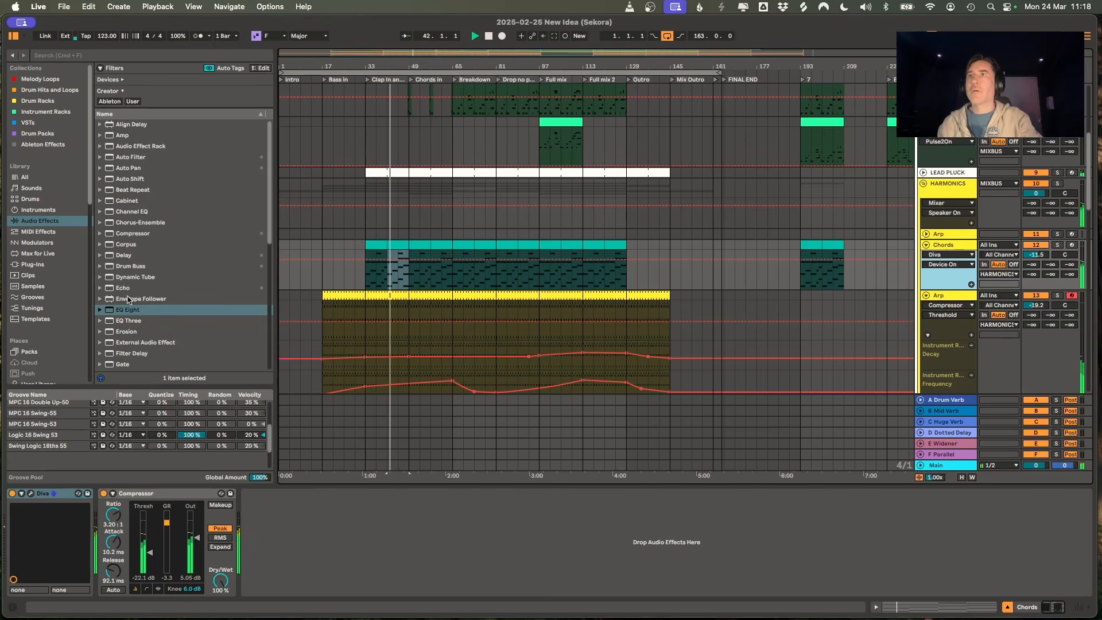
{"action": "left_click_drag", "start_coordinate": [133, 310], "coordinate": [204, 547]}
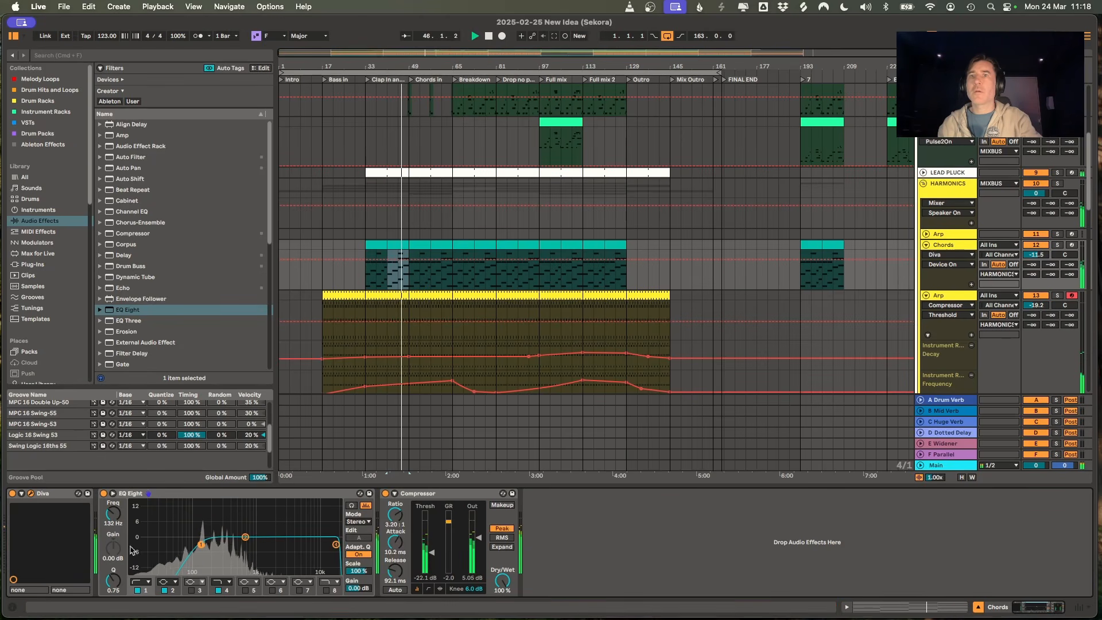
Open the Chords' Diva window and group Diva into an Instrument Rack with its macro controls shown.
{"action": "left_click_drag", "start_coordinate": [602, 155], "coordinate": [637, 66]}
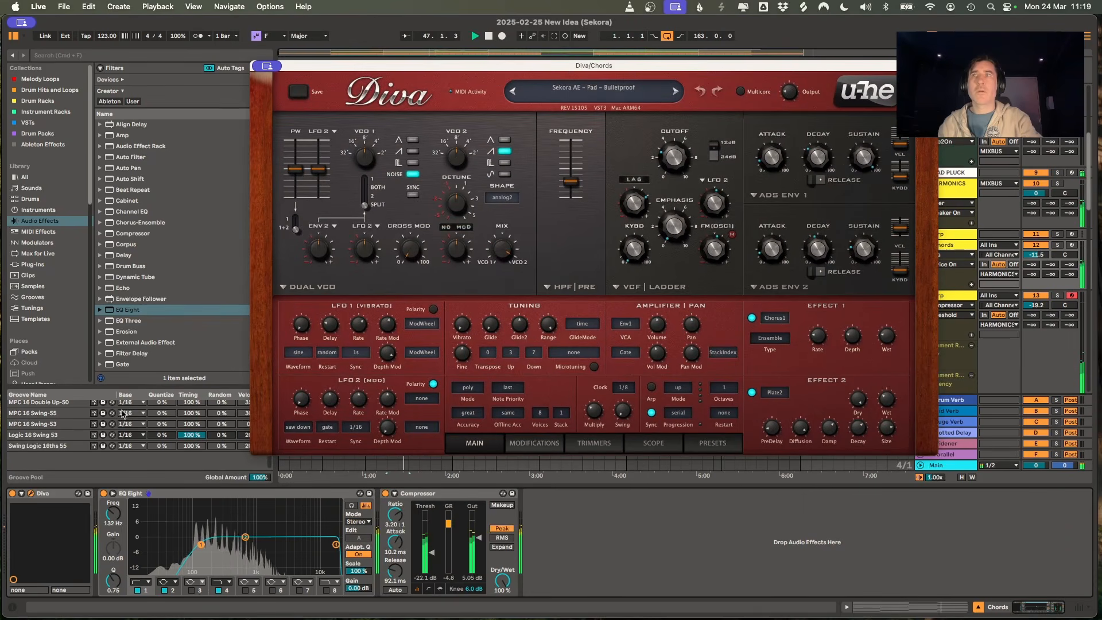
{"action": "left_click", "coordinate": [31, 493]}
{"action": "right_click", "coordinate": [66, 494]}
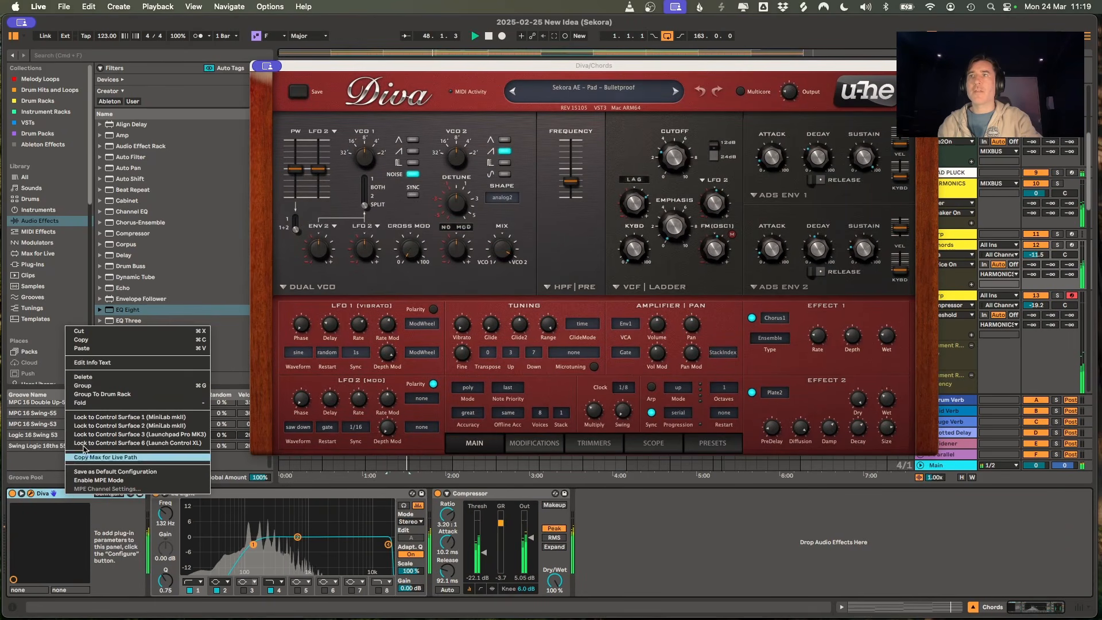
{"action": "left_click", "coordinate": [107, 425]}
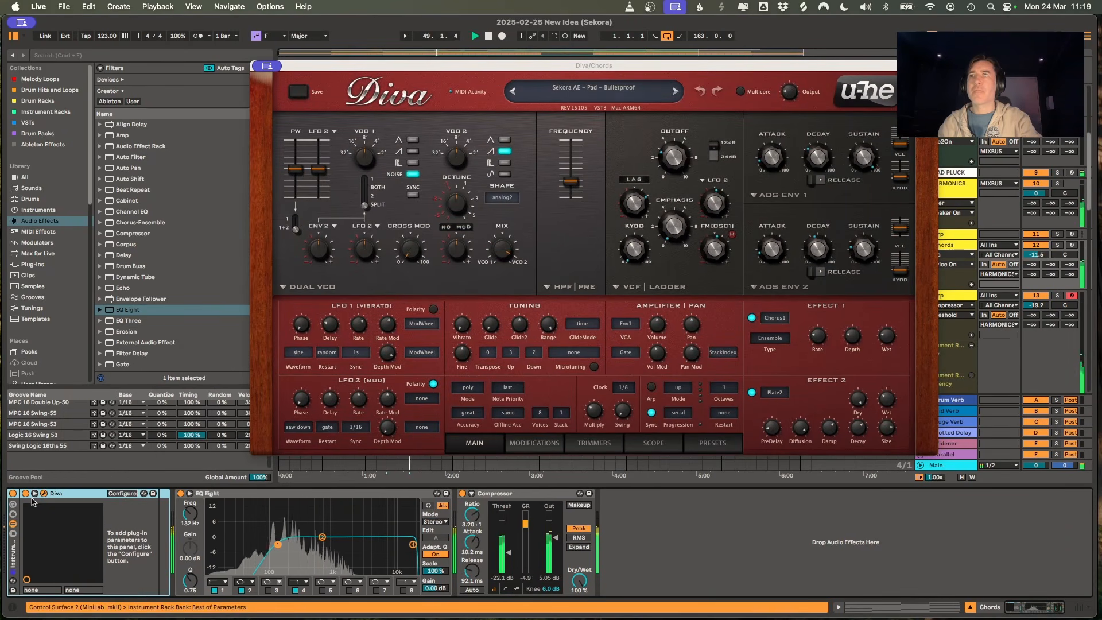
{"action": "left_click", "coordinate": [14, 504]}
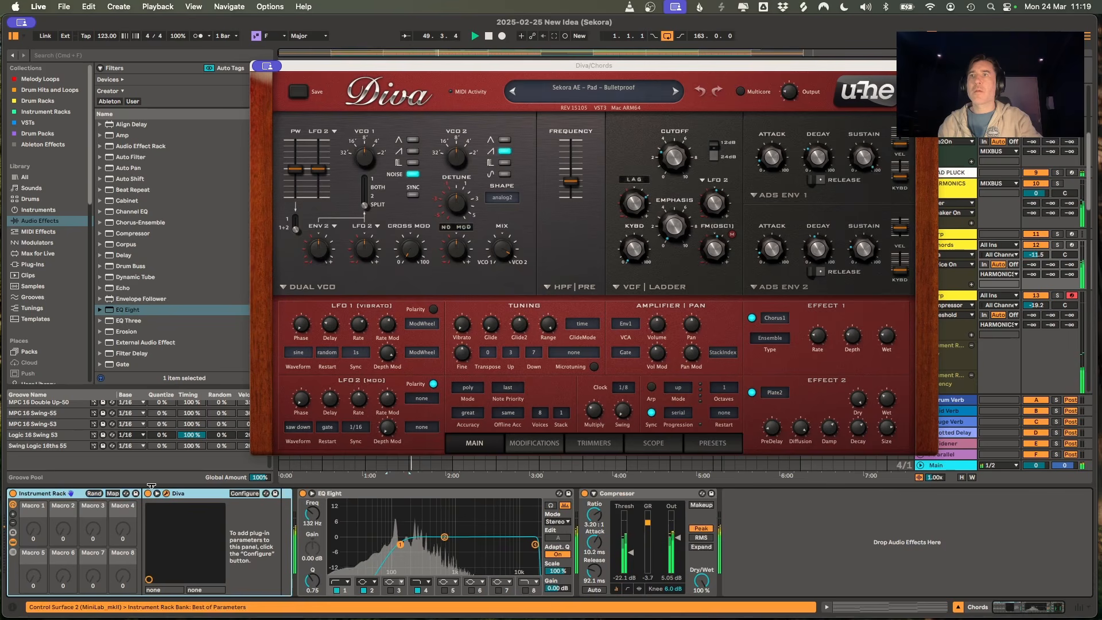
Expose Diva's VCF1 cutoff frequency as a configured device parameter and close the synth window.
{"action": "left_click", "coordinate": [245, 494]}
{"action": "left_click", "coordinate": [683, 160]}
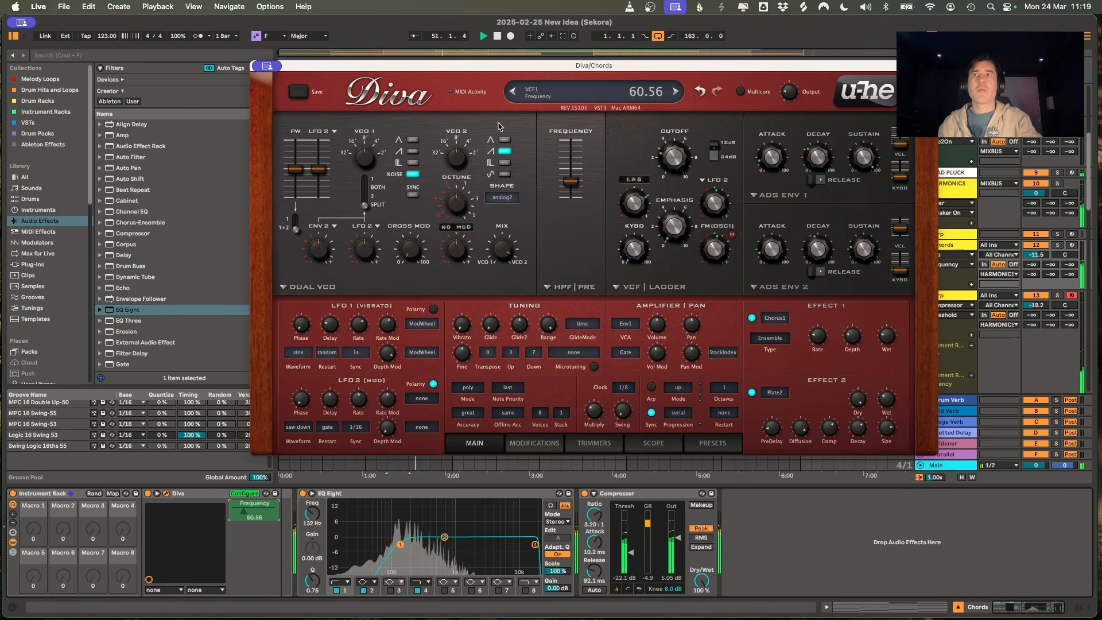
{"action": "left_click", "coordinate": [270, 66]}
{"action": "left_click", "coordinate": [282, 86]}
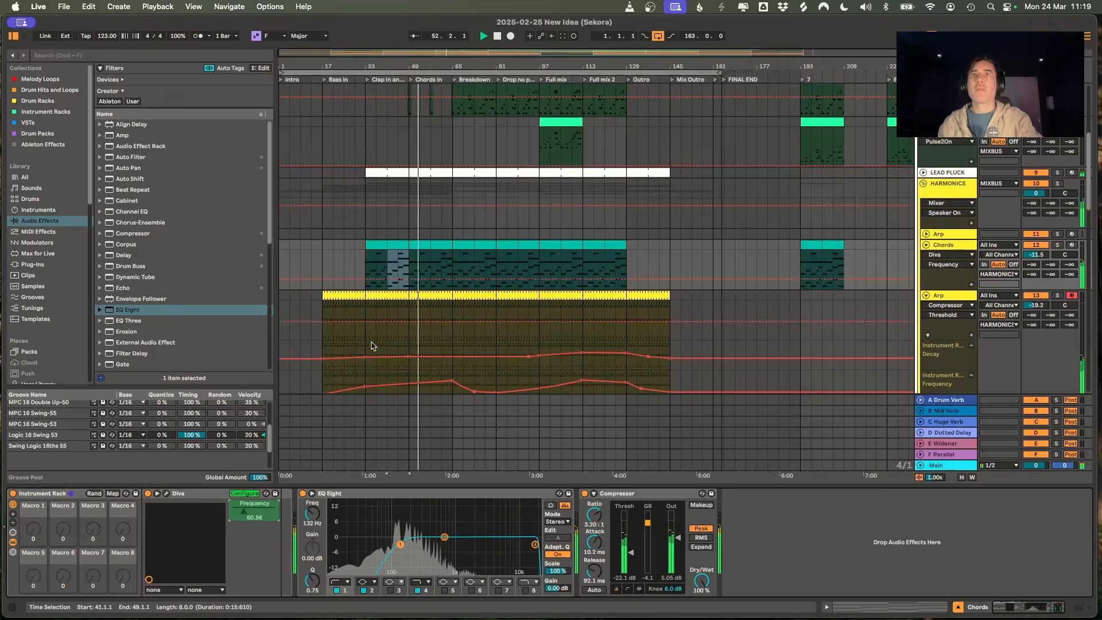
Solo the Chords, map Diva's Frequency parameter to Macro 1 and set the macro to 34.
{"action": "left_click", "coordinate": [1058, 244]}
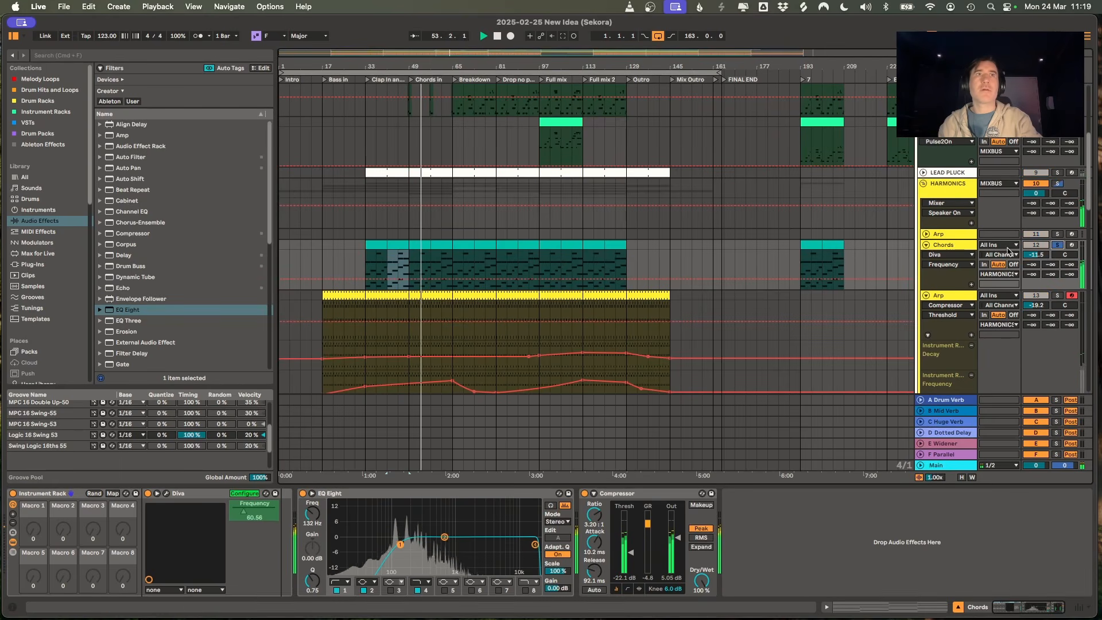
{"action": "left_click", "coordinate": [248, 492]}
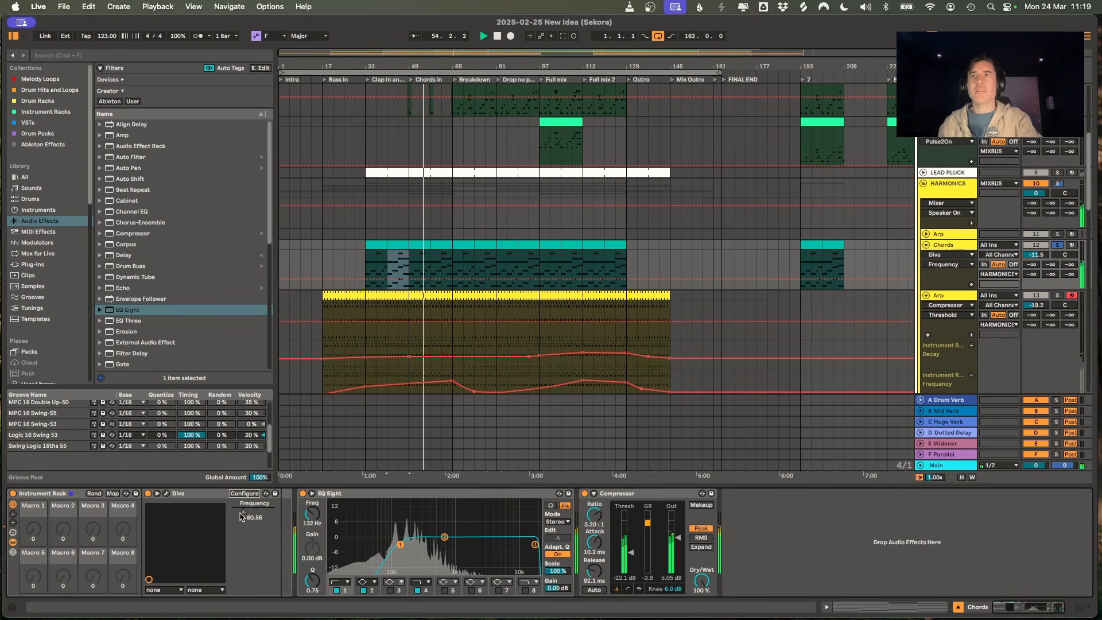
{"action": "right_click", "coordinate": [242, 515]}
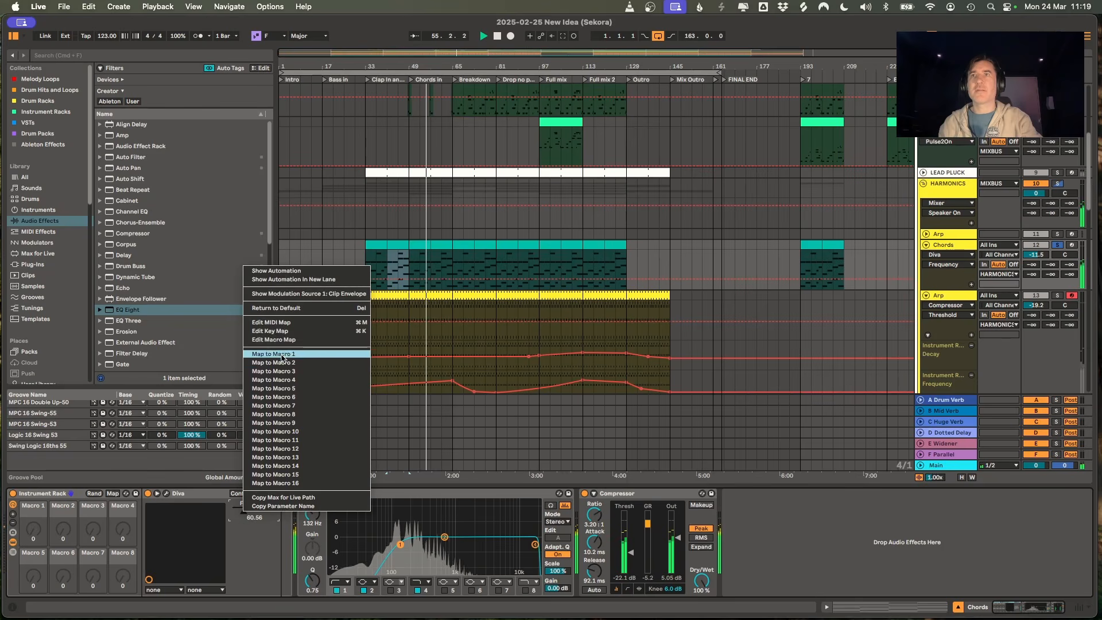
{"action": "left_click", "coordinate": [276, 354]}
{"action": "mouse_move", "coordinate": [33, 529]}
{"action": "left_mouse_down"}
{"action": "mouse_move", "coordinate": [33, 521]}
{"action": "mouse_move", "coordinate": [33, 544]}
{"action": "left_mouse_up"}
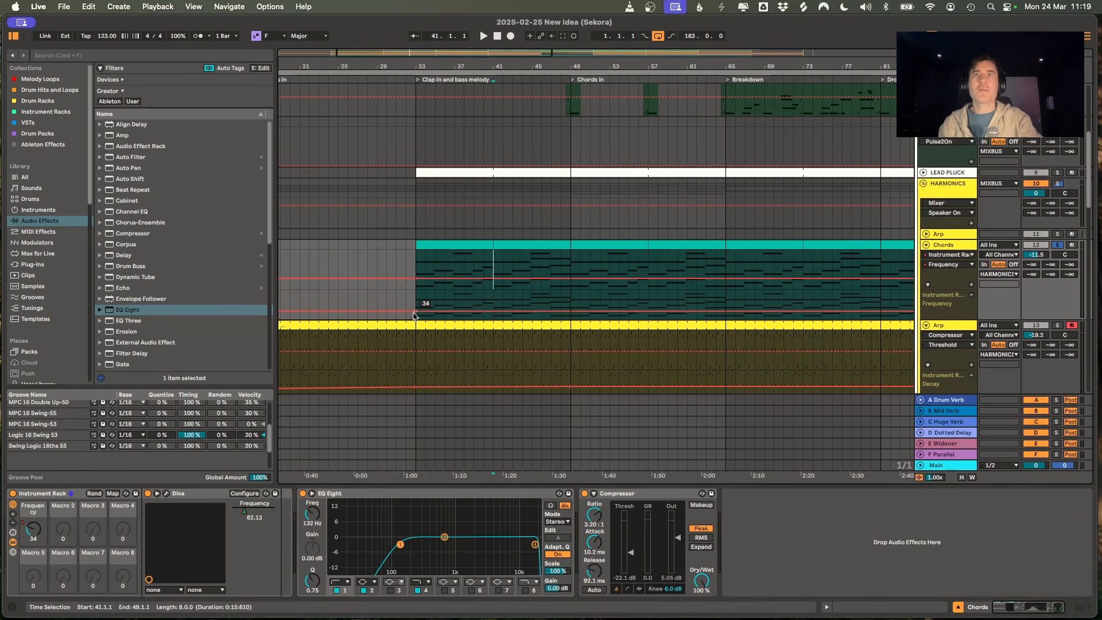
Automate the Chords' Frequency macro to hold at about 35, rise from bar 47 to bar 49 and drop back at Chords in.
{"action": "left_click_drag", "start_coordinate": [576, 315], "coordinate": [580, 303]}
{"action": "key", "text": "space"}
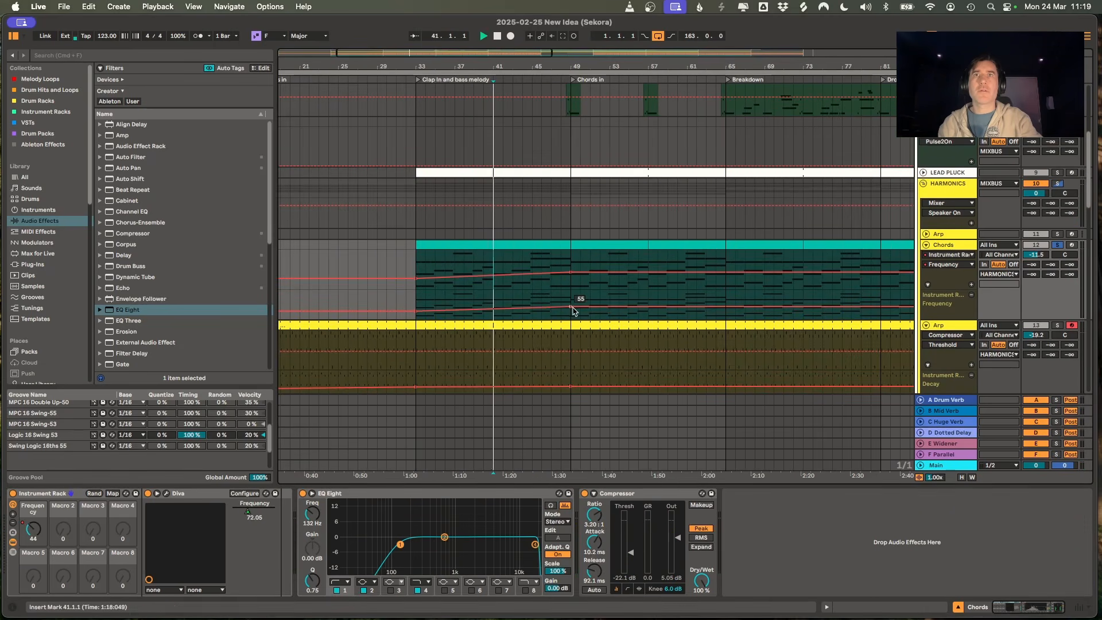
{"action": "left_click_drag", "start_coordinate": [492, 307], "coordinate": [546, 310]}
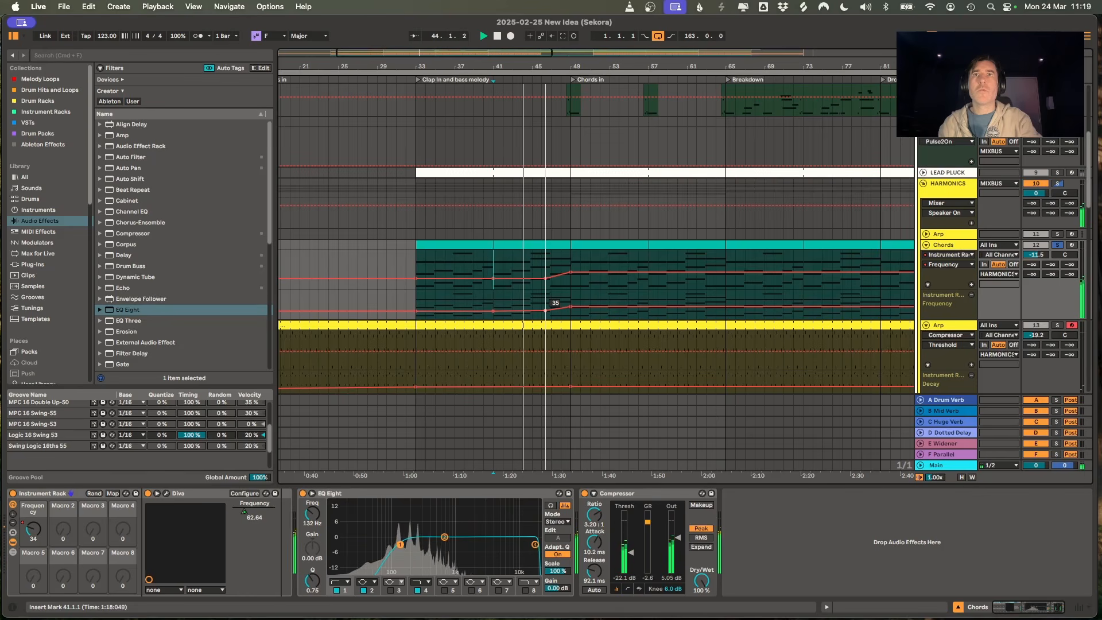
{"action": "mouse_move", "coordinate": [570, 307]}
{"action": "left_mouse_down"}
{"action": "mouse_move", "coordinate": [542, 311]}
{"action": "mouse_move", "coordinate": [552, 311]}
{"action": "left_mouse_up"}
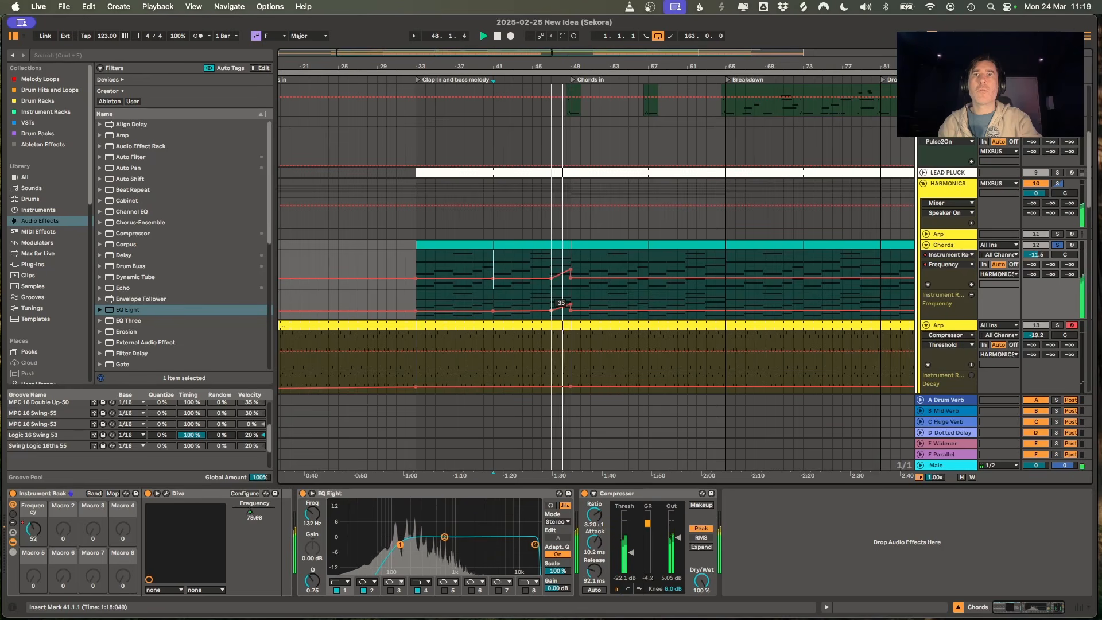
{"action": "mouse_move", "coordinate": [572, 306]}
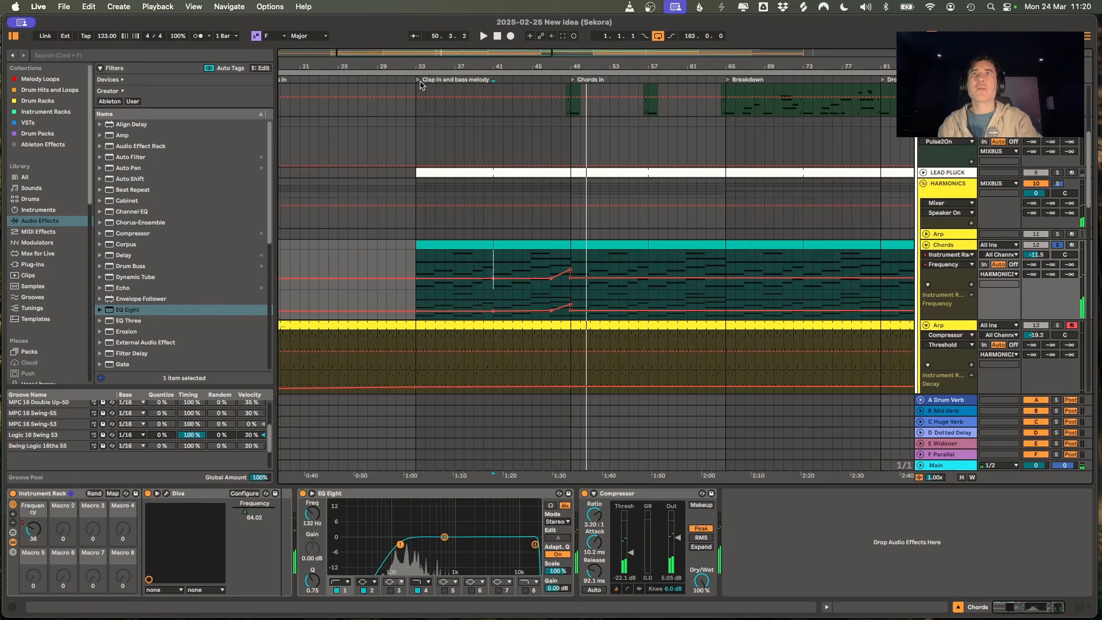
Play from Clap In and bass melody and add Frequency automation points at bars 34 and 35 for a slight rise.
{"action": "left_click_drag", "start_coordinate": [398, 49], "coordinate": [382, 87]}
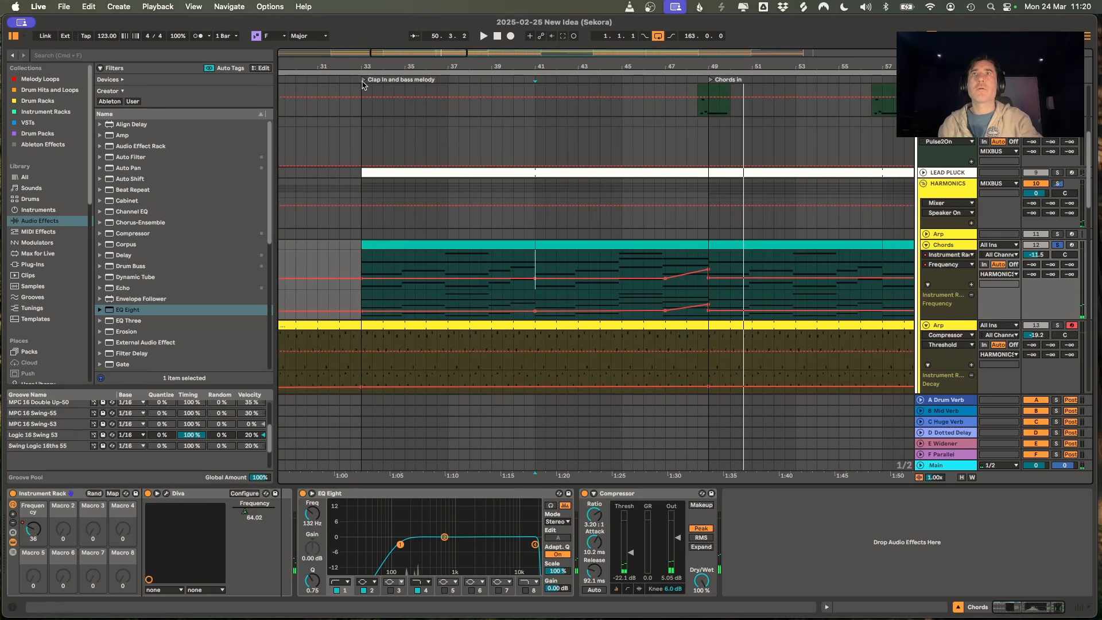
{"action": "left_click", "coordinate": [362, 80]}
{"action": "left_click", "coordinate": [383, 312]}
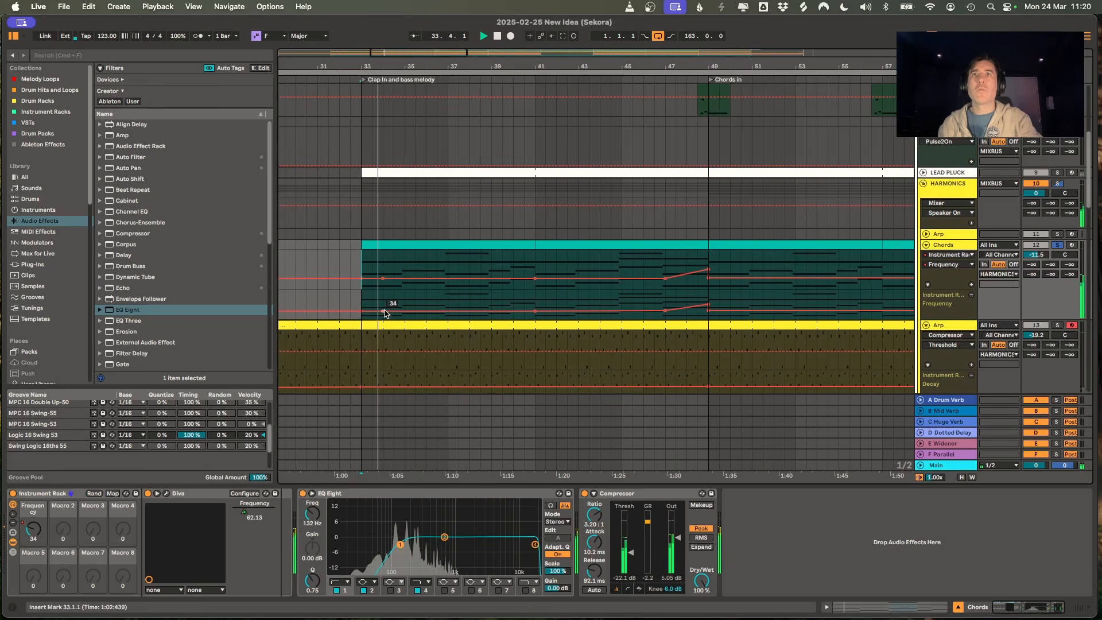
{"action": "left_click_drag", "start_coordinate": [405, 311], "coordinate": [404, 310]}
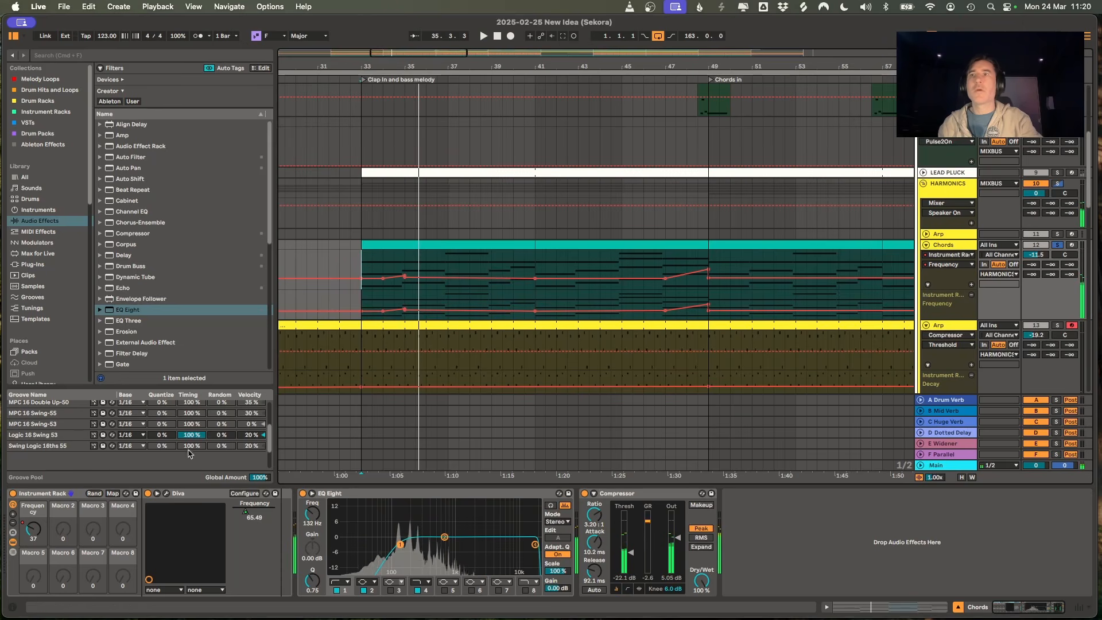
Set the maximum of the Frequency macro mapping to 100.31 and leave the mapping view.
{"action": "left_click", "coordinate": [111, 494]}
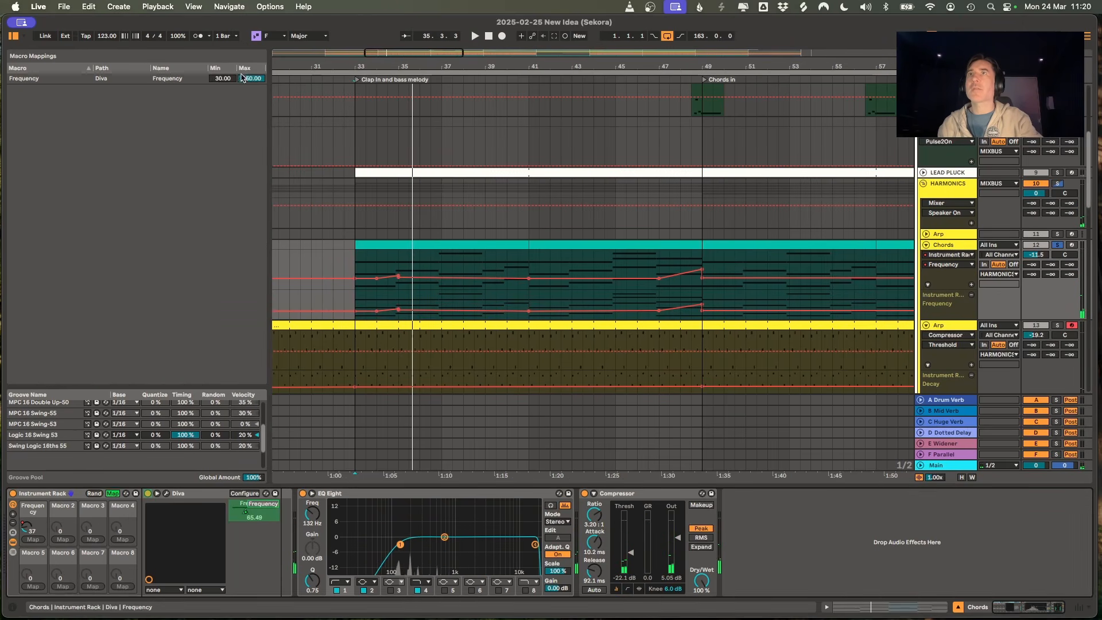
{"action": "type", "text": "150"}
{"action": "key", "text": "Return"}
{"action": "left_click_drag", "start_coordinate": [251, 79], "coordinate": [251, 88]}
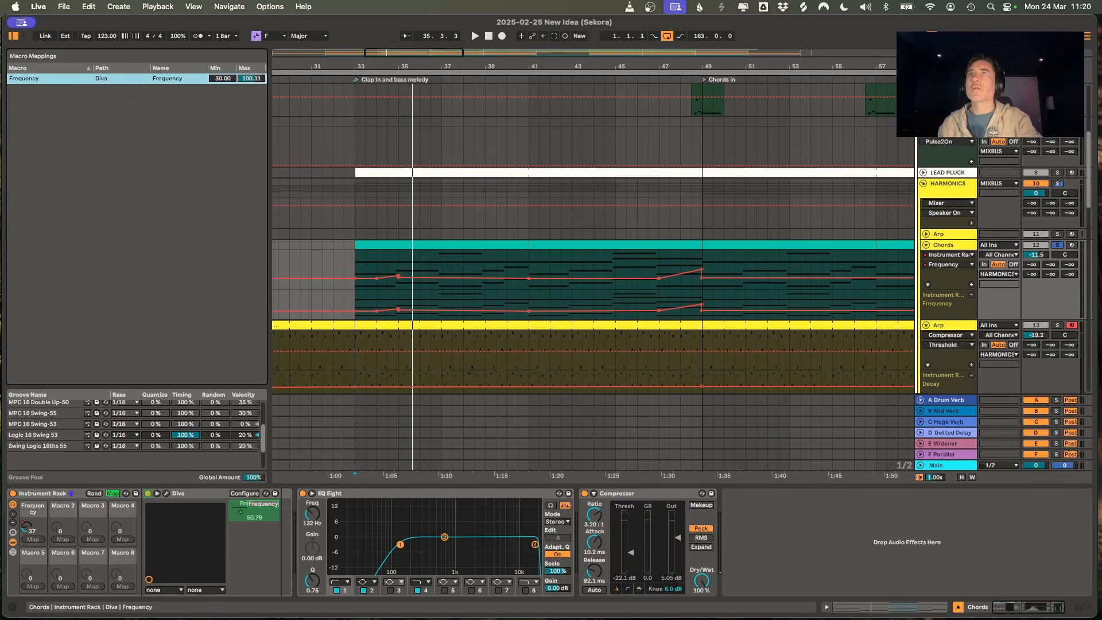
{"action": "left_click", "coordinate": [112, 493]}
Raise the Frequency automation point at bar 35 to 54 and make the curve fall back just after it.
{"action": "key", "text": "space"}
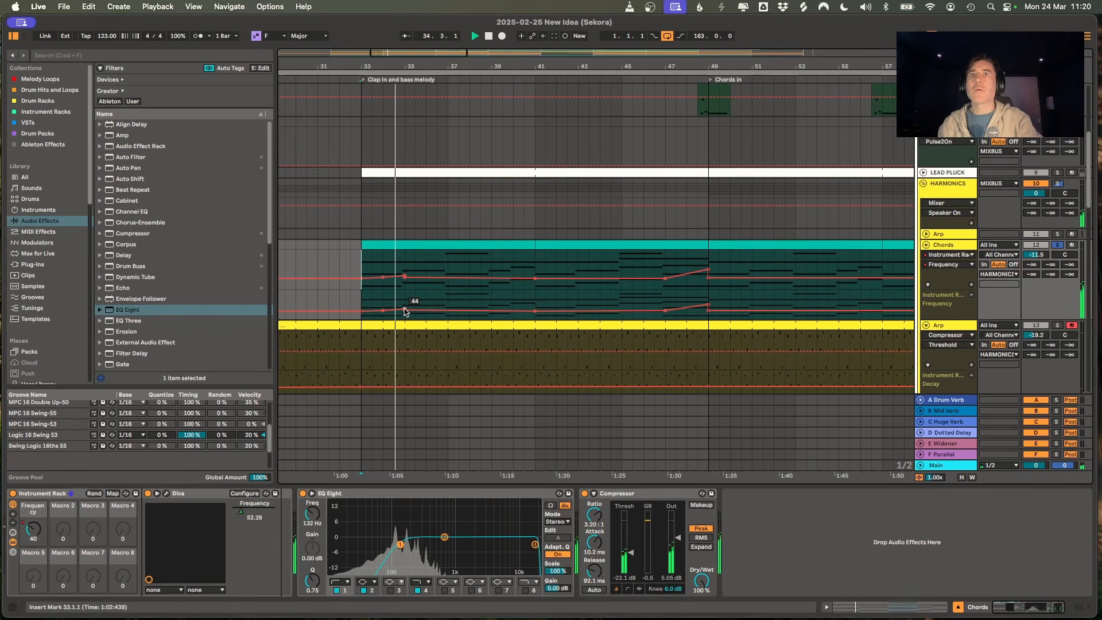
{"action": "left_click_drag", "start_coordinate": [405, 311], "coordinate": [405, 308]}
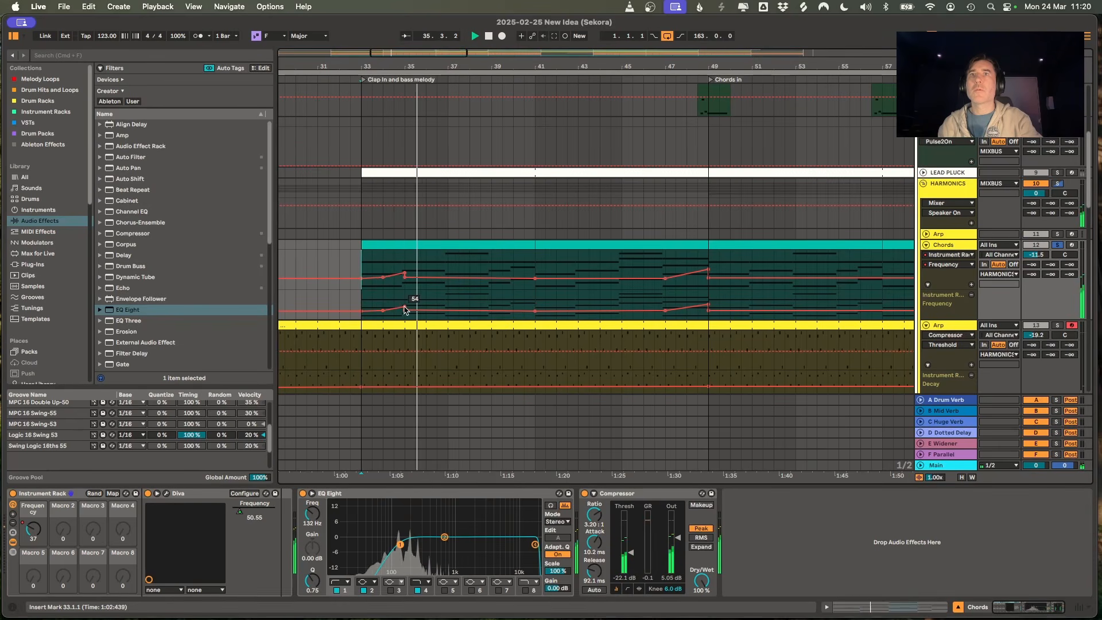
{"action": "key", "text": "space"}
{"action": "key", "text": "space"}
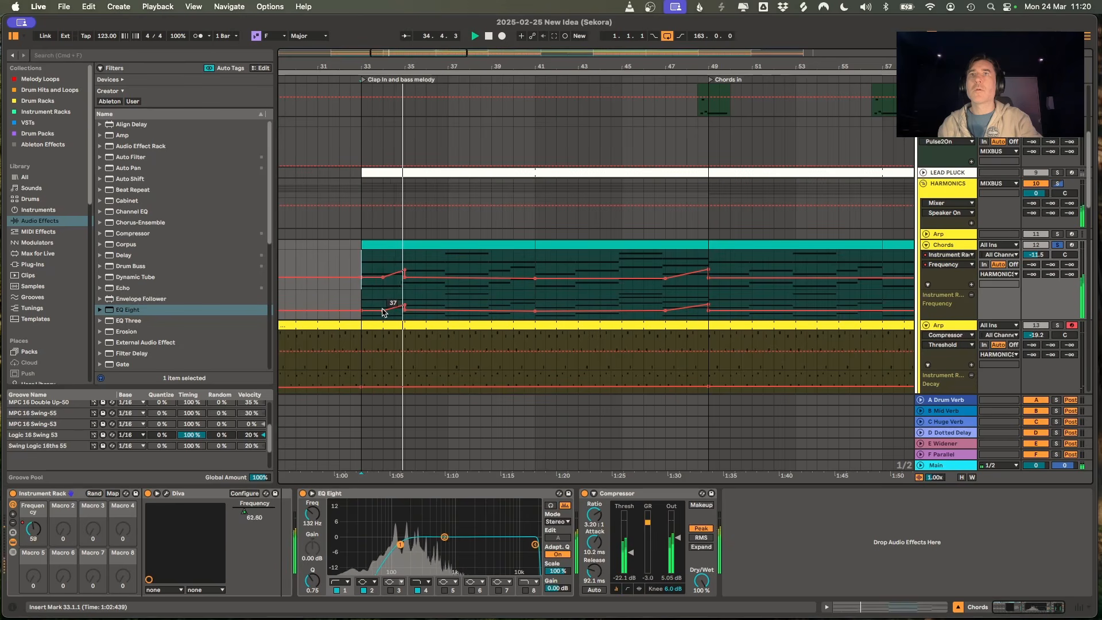
{"action": "left_click", "coordinate": [405, 310]}
{"action": "left_click", "coordinate": [410, 311]}
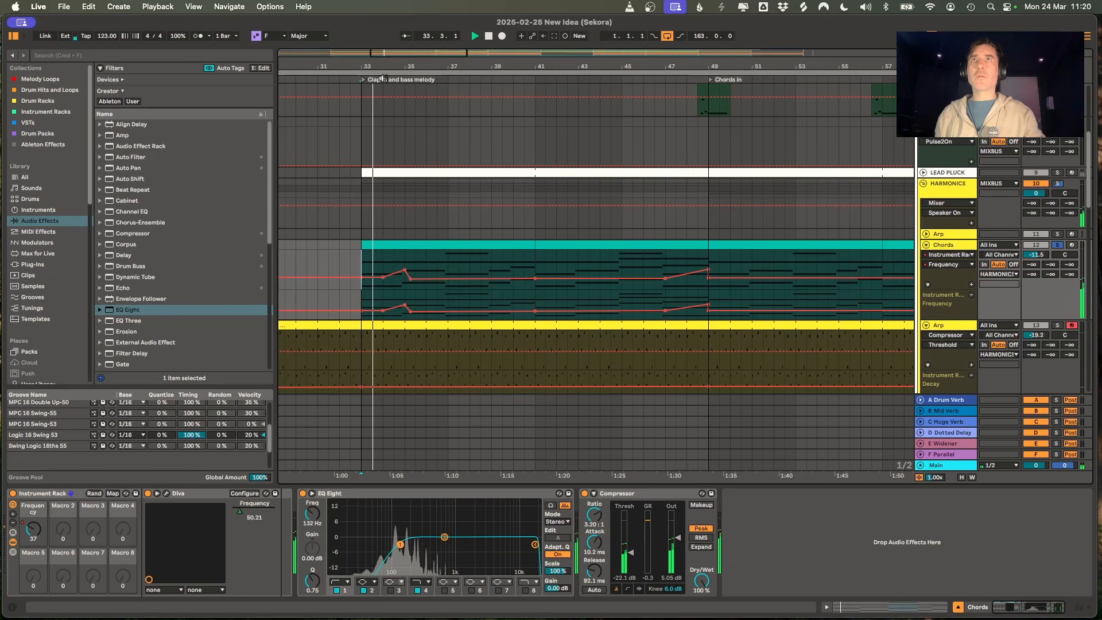
Move the first Frequency peak to just before bar 35 and place its low return point on bar 35.
{"action": "left_click_drag", "start_coordinate": [384, 53], "coordinate": [384, 86]}
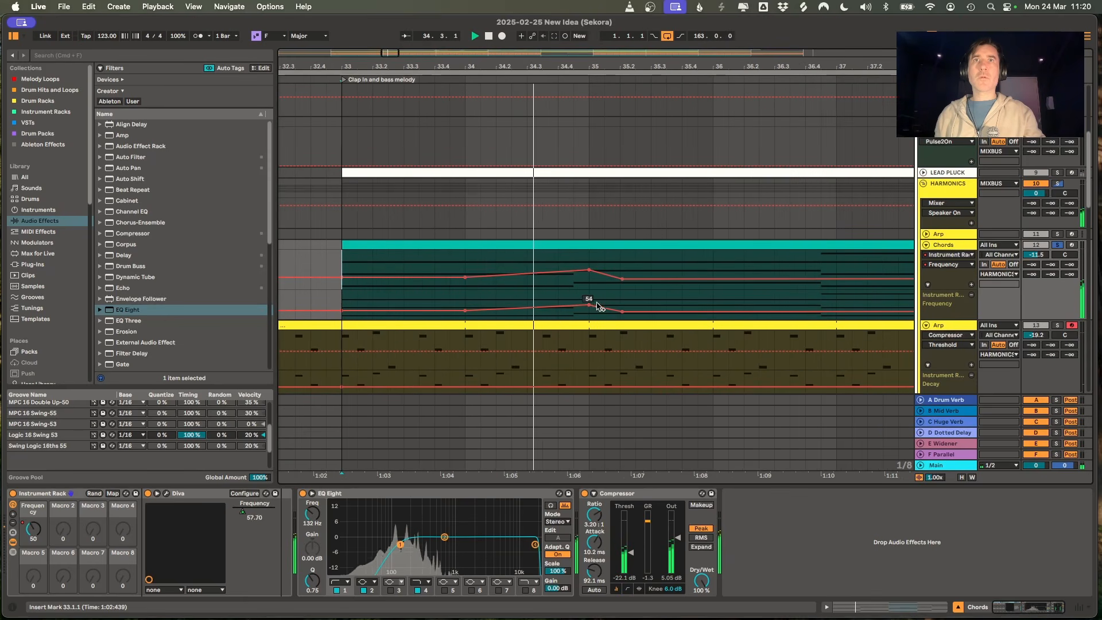
{"action": "mouse_move", "coordinate": [589, 305]}
{"action": "left_mouse_down"}
{"action": "mouse_move", "coordinate": [575, 306]}
{"action": "mouse_move", "coordinate": [598, 308]}
{"action": "mouse_move", "coordinate": [572, 316]}
{"action": "left_mouse_up"}
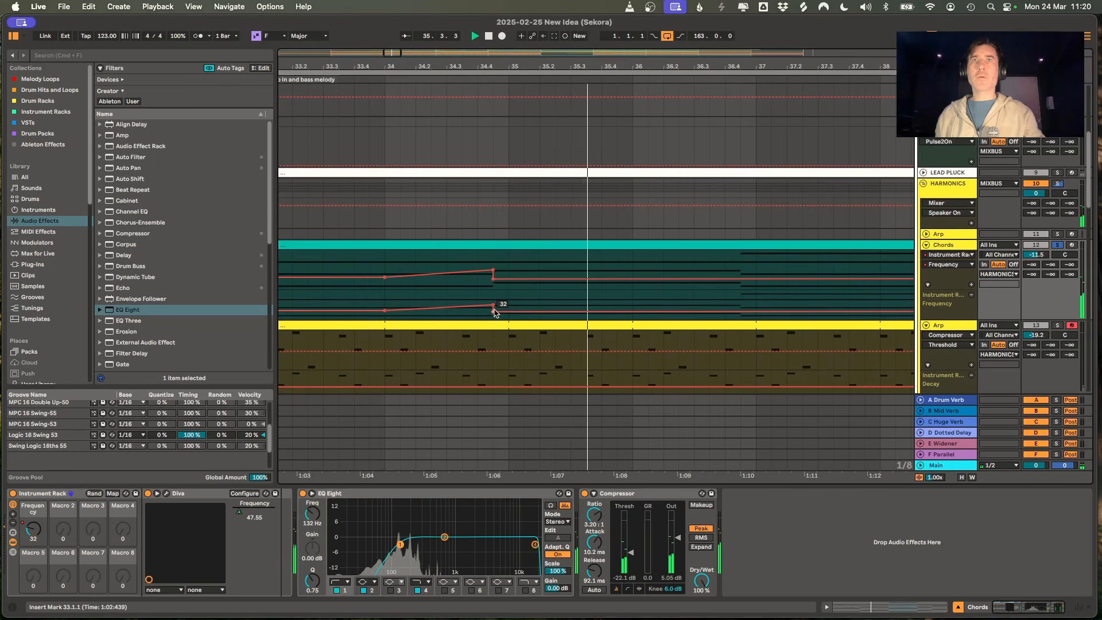
{"action": "mouse_move", "coordinate": [496, 313]}
{"action": "left_mouse_down"}
{"action": "mouse_move", "coordinate": [517, 310]}
{"action": "mouse_move", "coordinate": [499, 296]}
{"action": "mouse_move", "coordinate": [516, 298]}
{"action": "mouse_move", "coordinate": [510, 315]}
{"action": "left_mouse_up"}
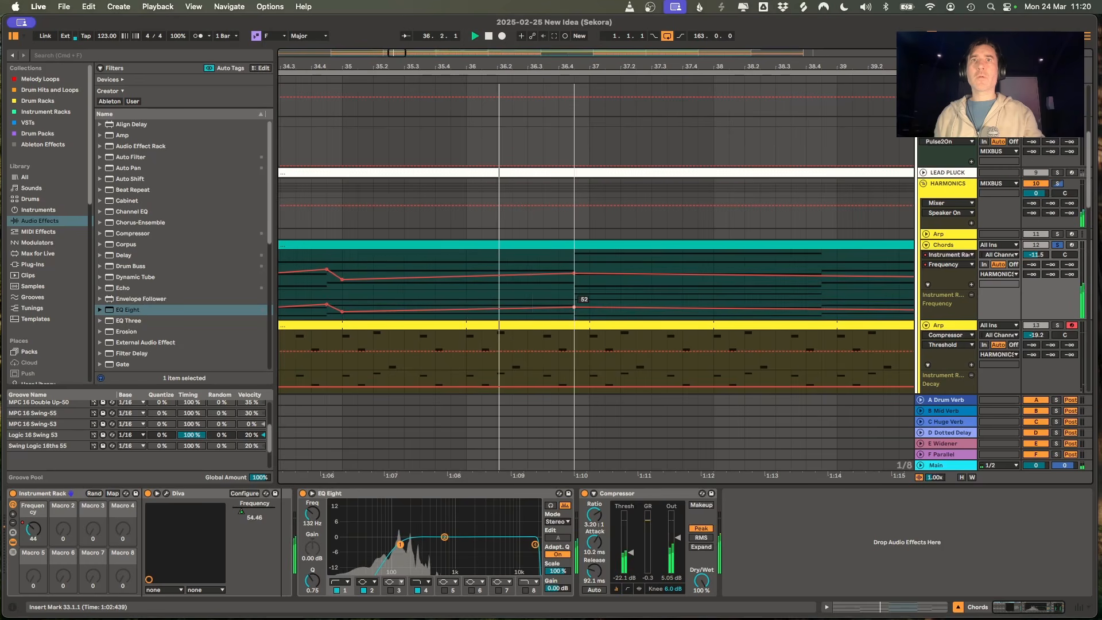
Shape a second Frequency rise from bar 36 to a peak of about 52 before bar 37, returning to about 36.
{"action": "left_click", "coordinate": [465, 313]}
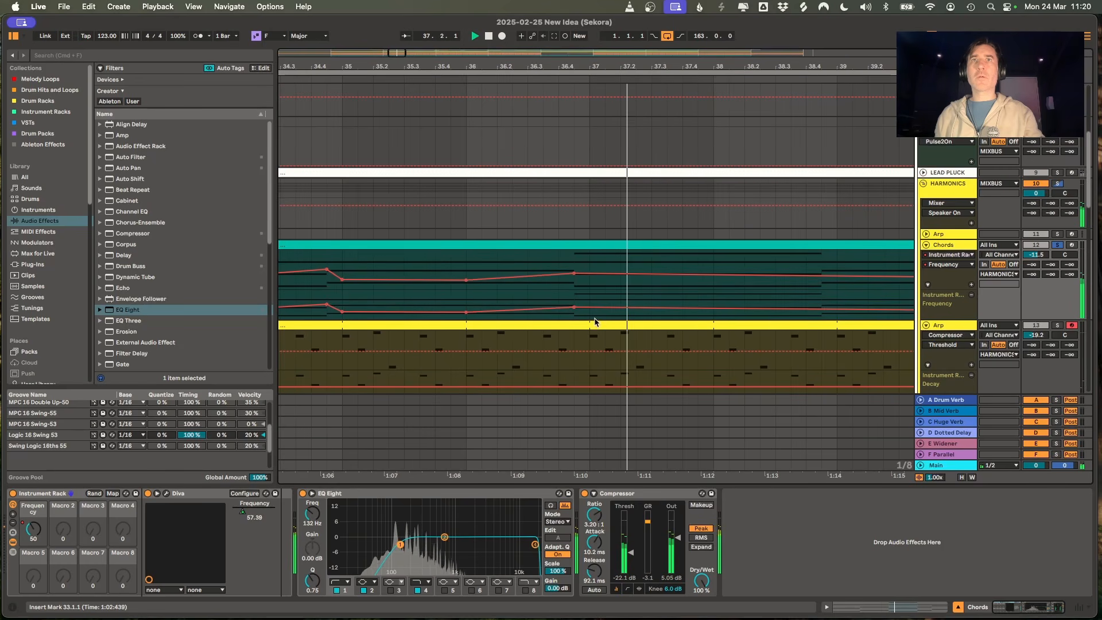
{"action": "left_click", "coordinate": [567, 310]}
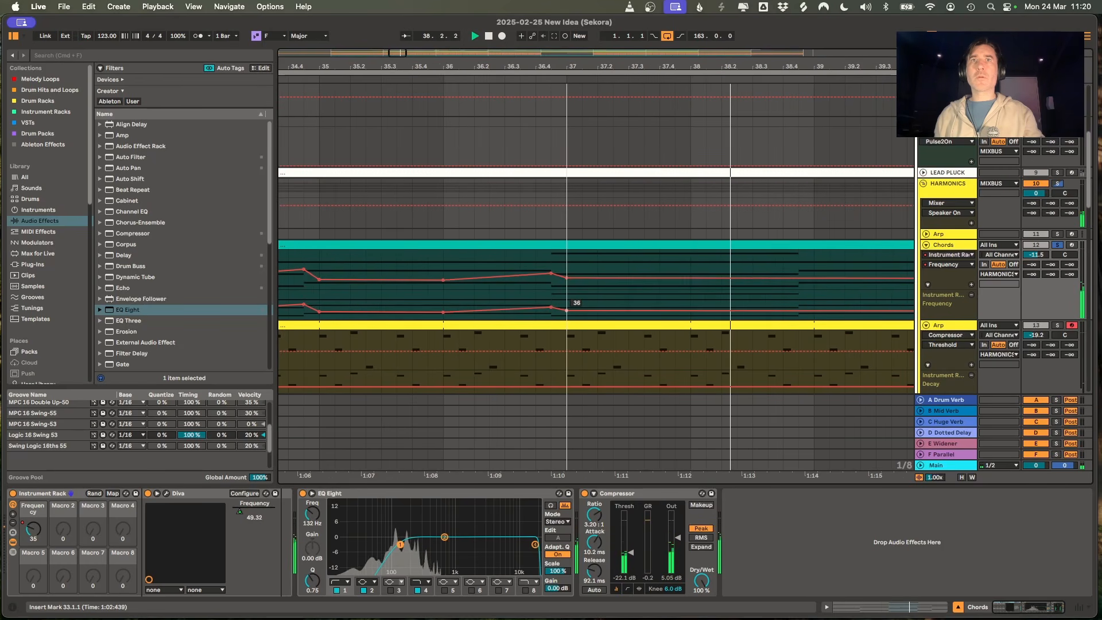
{"action": "left_click_drag", "start_coordinate": [567, 310], "coordinate": [561, 312]}
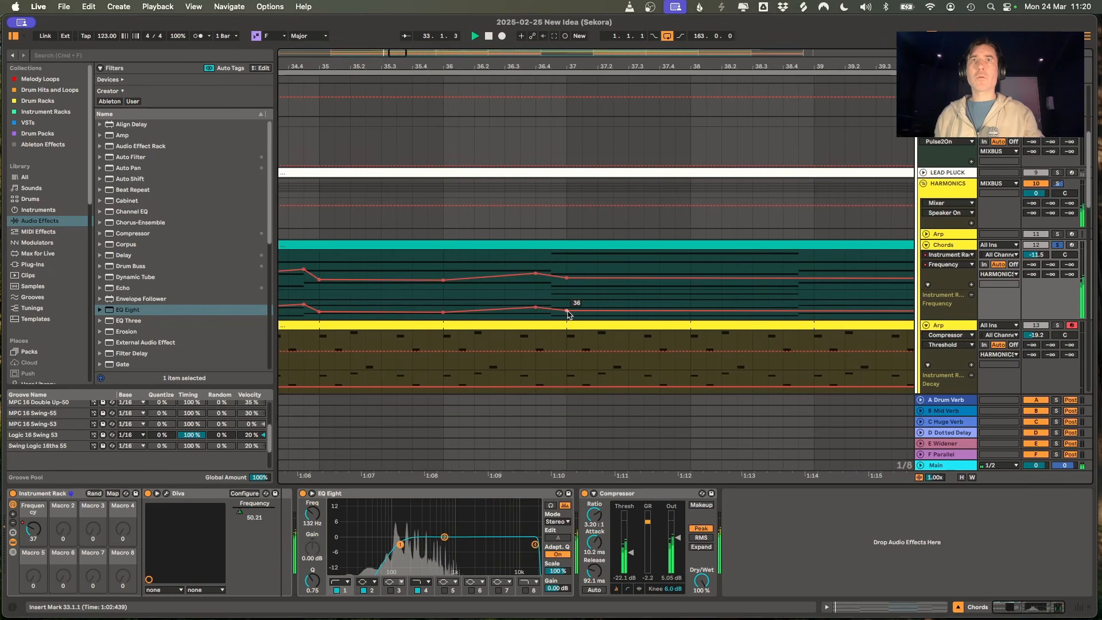
Shift the first Frequency peak and its return point slightly earlier so the curve drops just before bar 35.
{"action": "scroll", "coordinate": [347, 316], "scroll_direction": "left", "scroll_amount": 3}
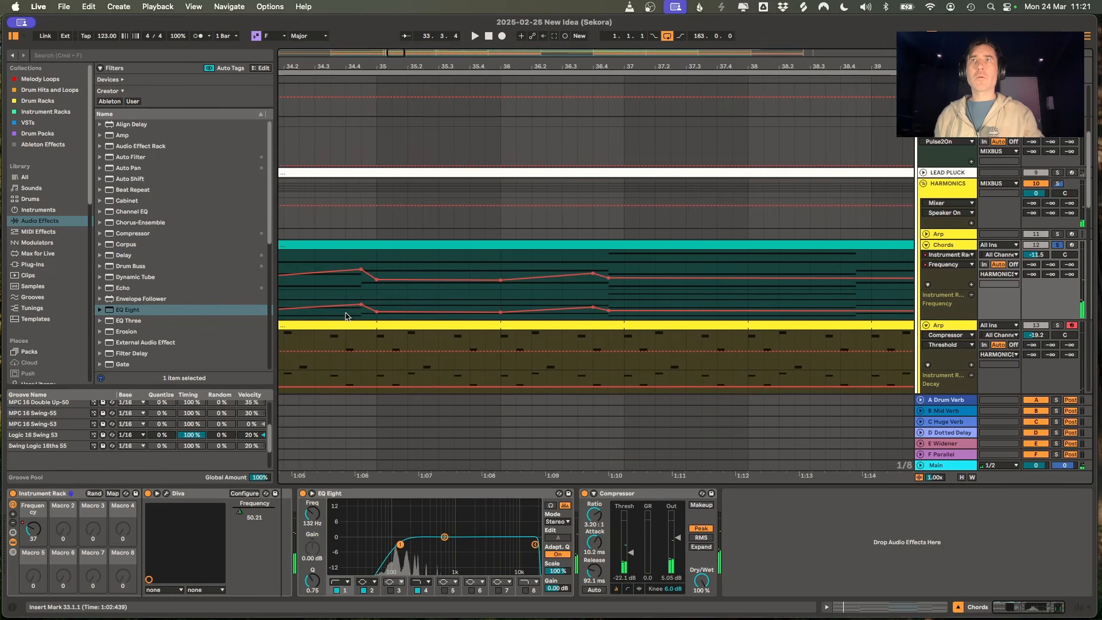
{"action": "scroll", "coordinate": [361, 312], "scroll_direction": "left", "scroll_amount": 1}
{"action": "left_click_drag", "start_coordinate": [384, 305], "coordinate": [368, 304]}
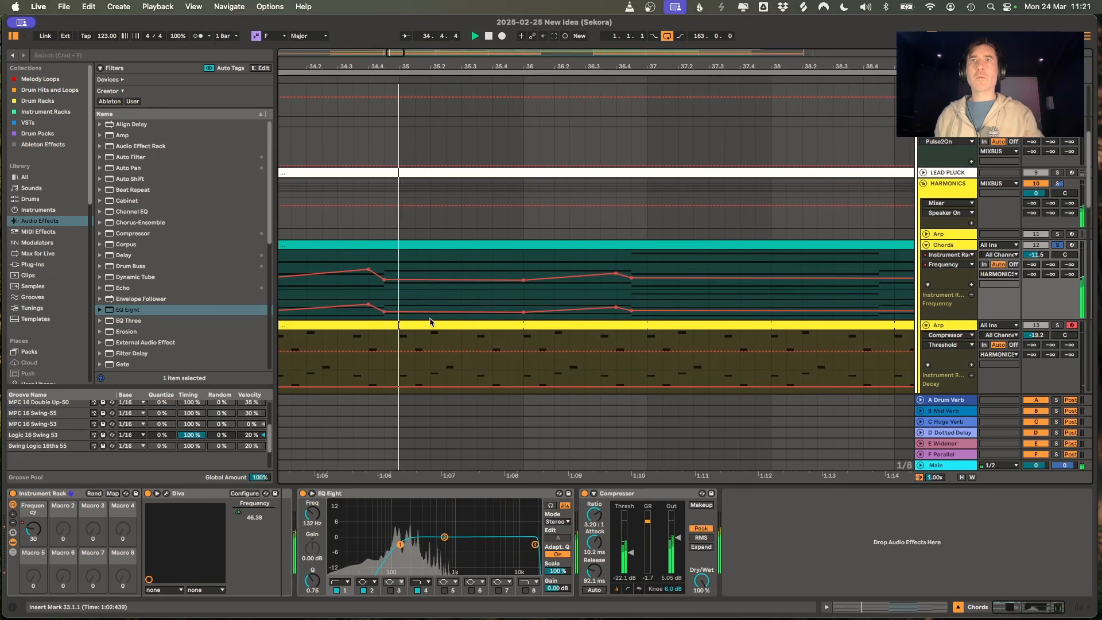
Add a third Frequency automation peak of about 56 just before bar 39 while the Chords play.
{"action": "scroll", "coordinate": [485, 310], "scroll_direction": "right", "scroll_amount": 3}
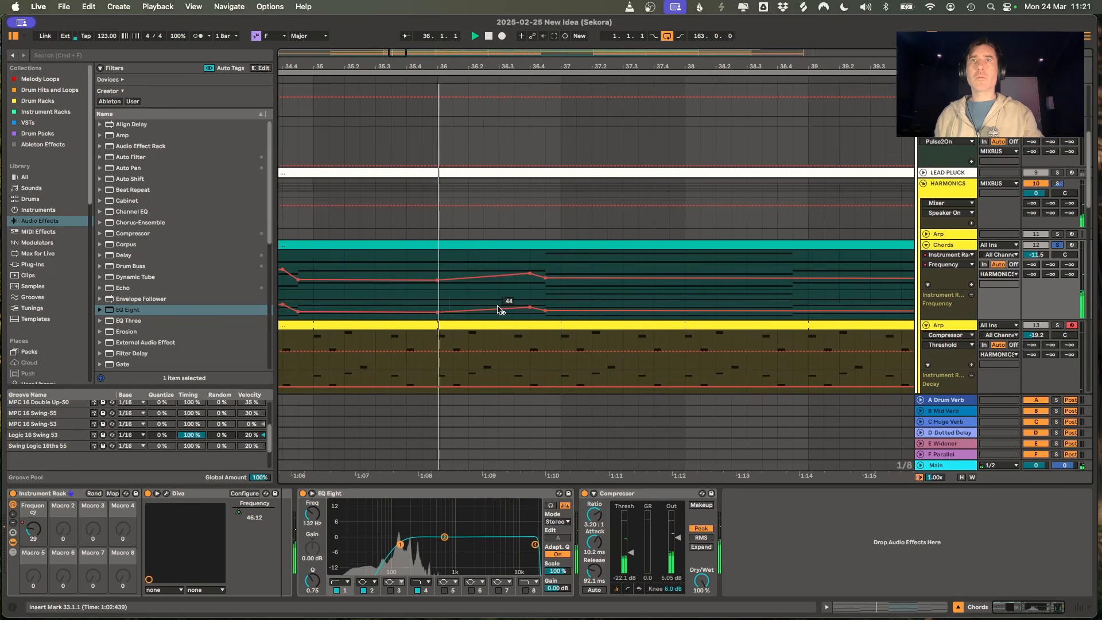
{"action": "scroll", "coordinate": [554, 308], "scroll_direction": "right", "scroll_amount": 2}
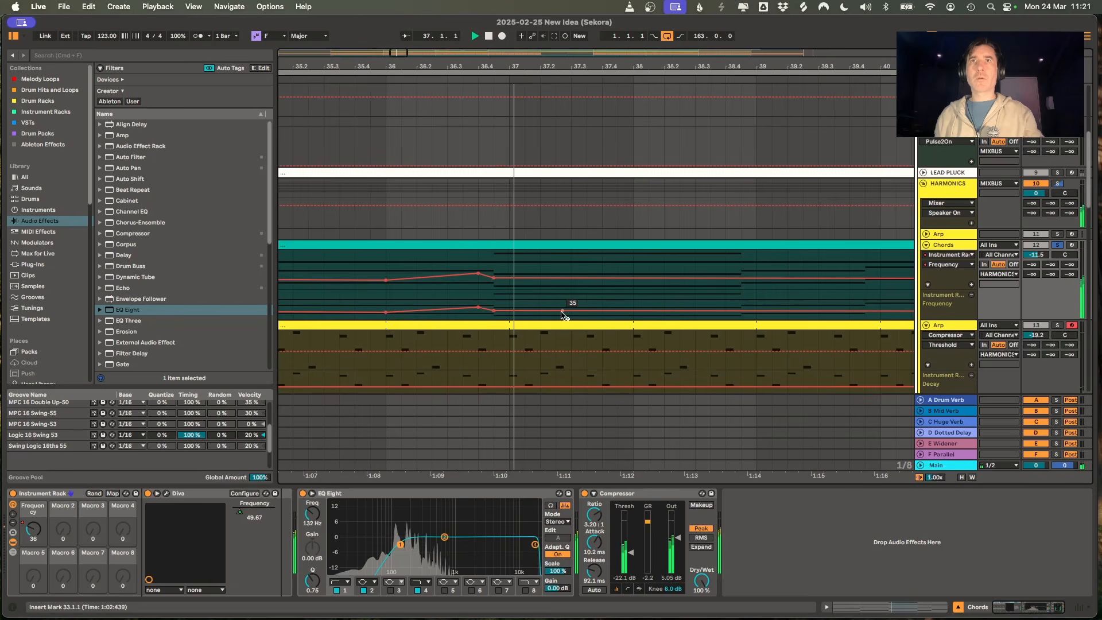
{"action": "scroll", "coordinate": [617, 301], "scroll_direction": "right", "scroll_amount": 3}
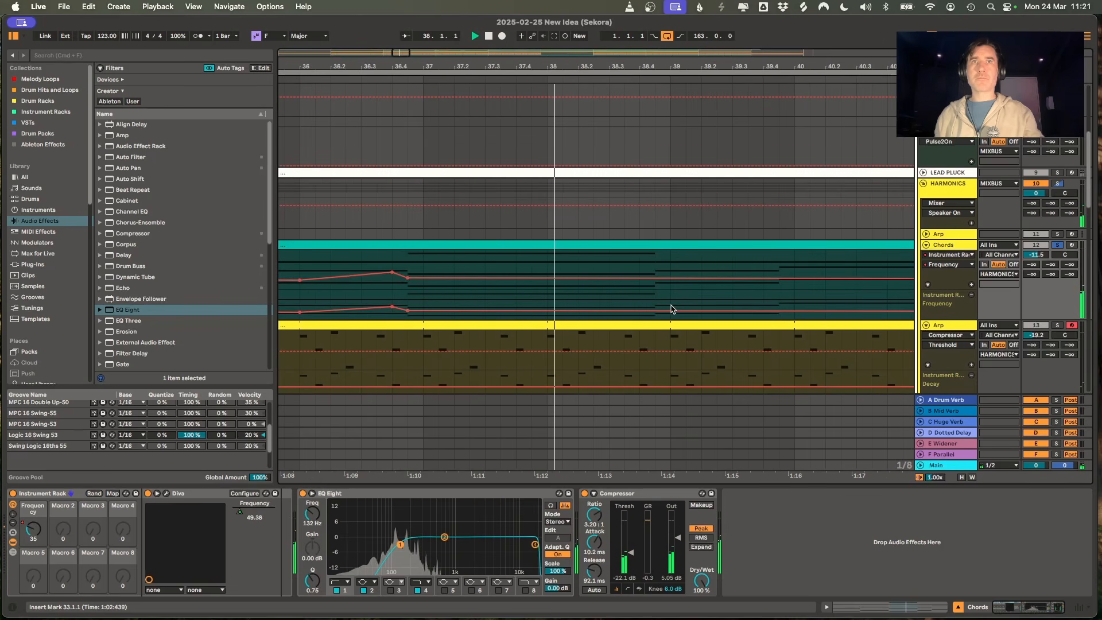
{"action": "left_click_drag", "start_coordinate": [651, 310], "coordinate": [650, 306]}
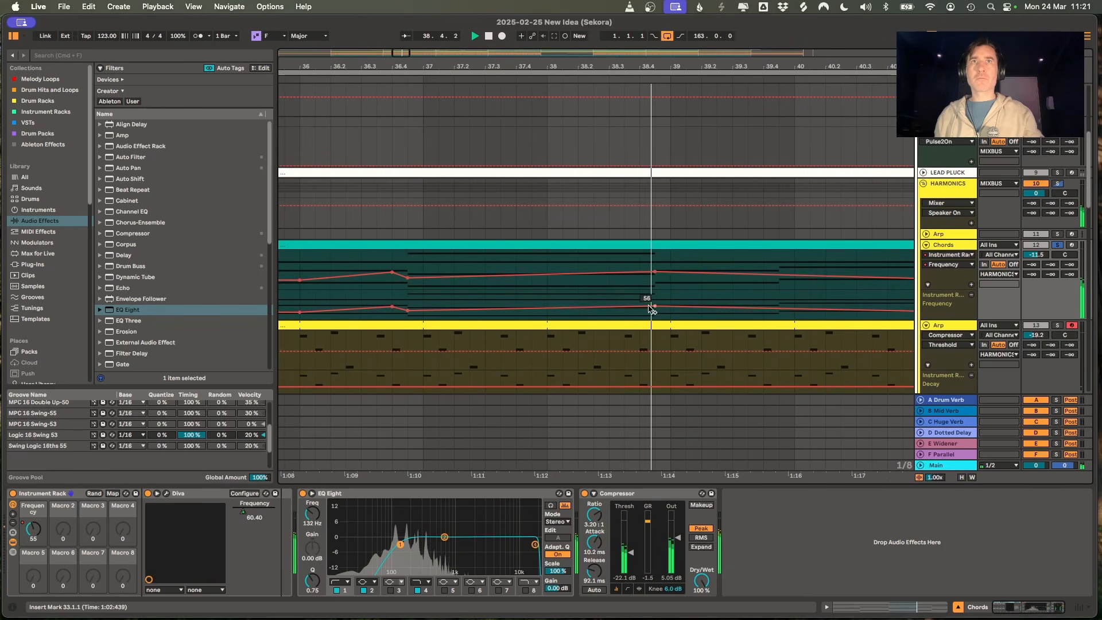
Shape the Chords Frequency automation to start rising at bar 38, peak at 56 late in that bar and drop back.
{"action": "left_click", "coordinate": [553, 311]}
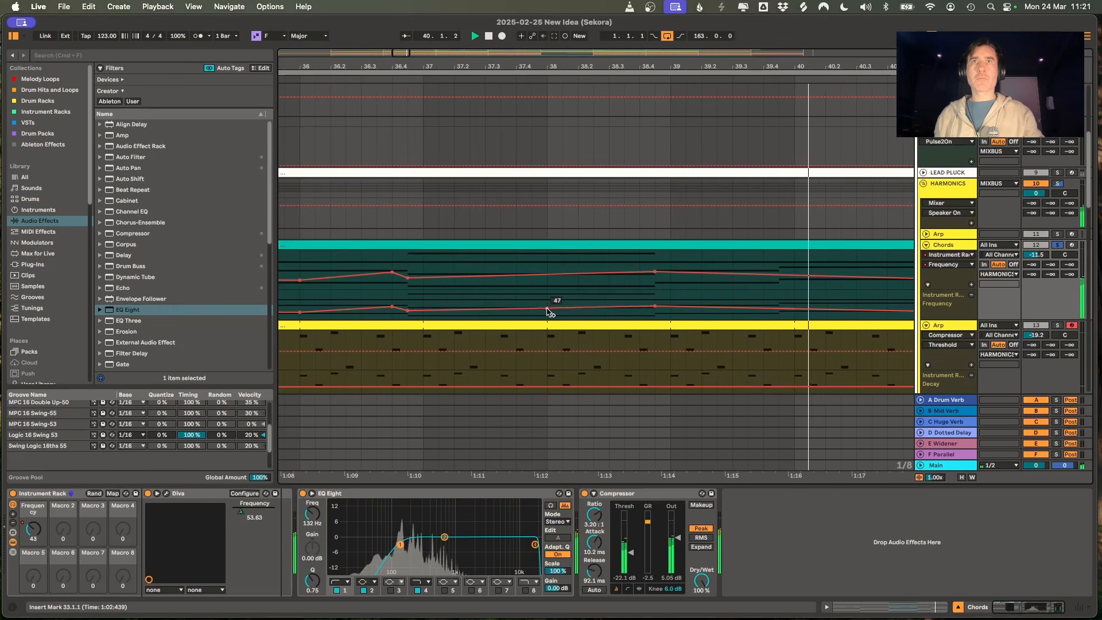
{"action": "left_click_drag", "start_coordinate": [672, 305], "coordinate": [649, 304]}
{"action": "scroll", "coordinate": [720, 296], "scroll_direction": "right", "scroll_amount": 5}
{"action": "key", "text": "space"}
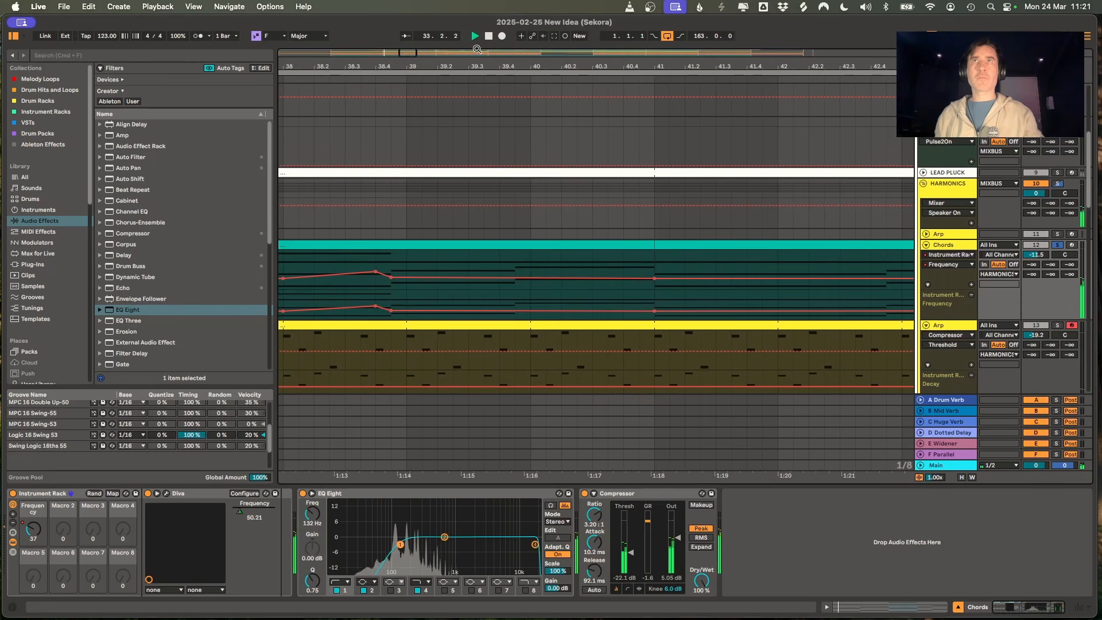
Add two more Chords Frequency ramps that peak late in bars 39 and 40, the first at 59, each dropping back after its peak.
{"action": "left_click_drag", "start_coordinate": [412, 56], "coordinate": [406, 37]}
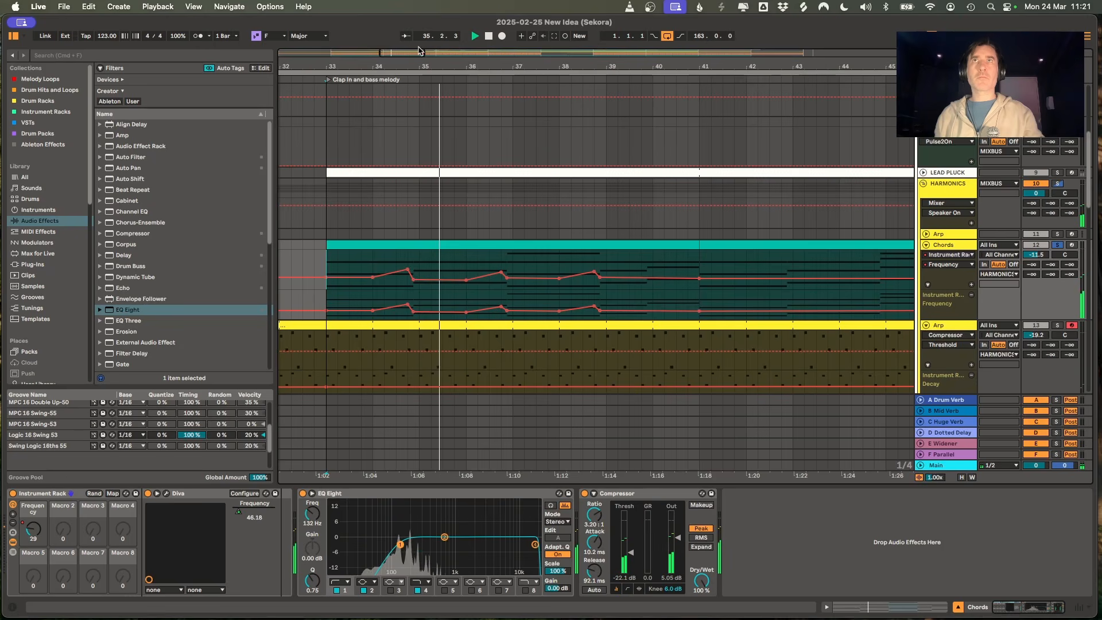
{"action": "scroll", "coordinate": [466, 298], "scroll_direction": "up", "scroll_amount": 3}
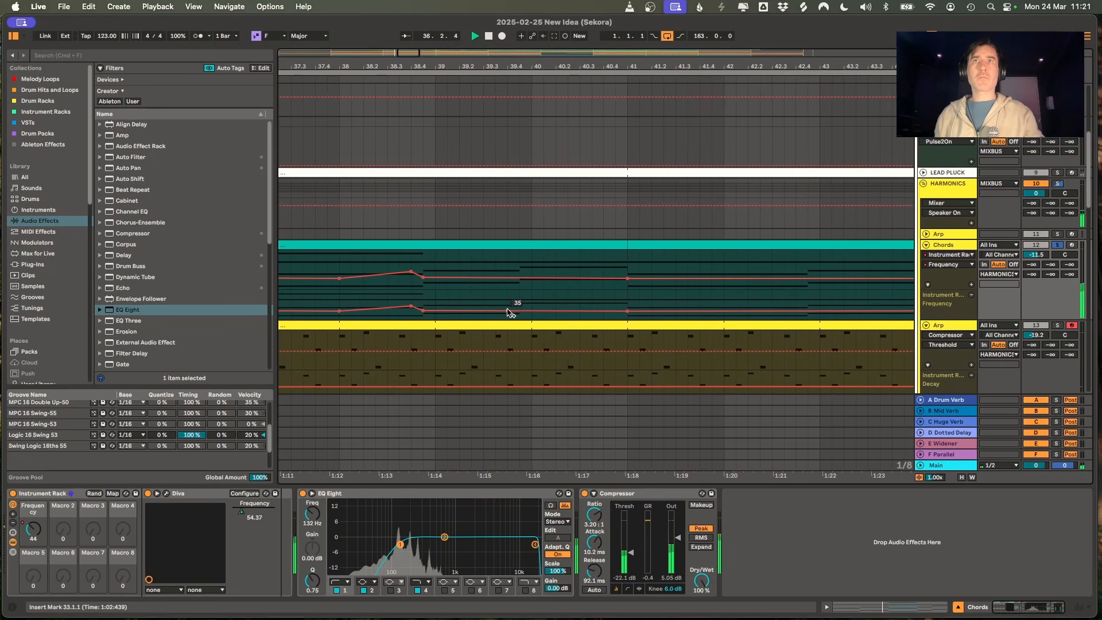
{"action": "left_click_drag", "start_coordinate": [509, 312], "coordinate": [520, 311]}
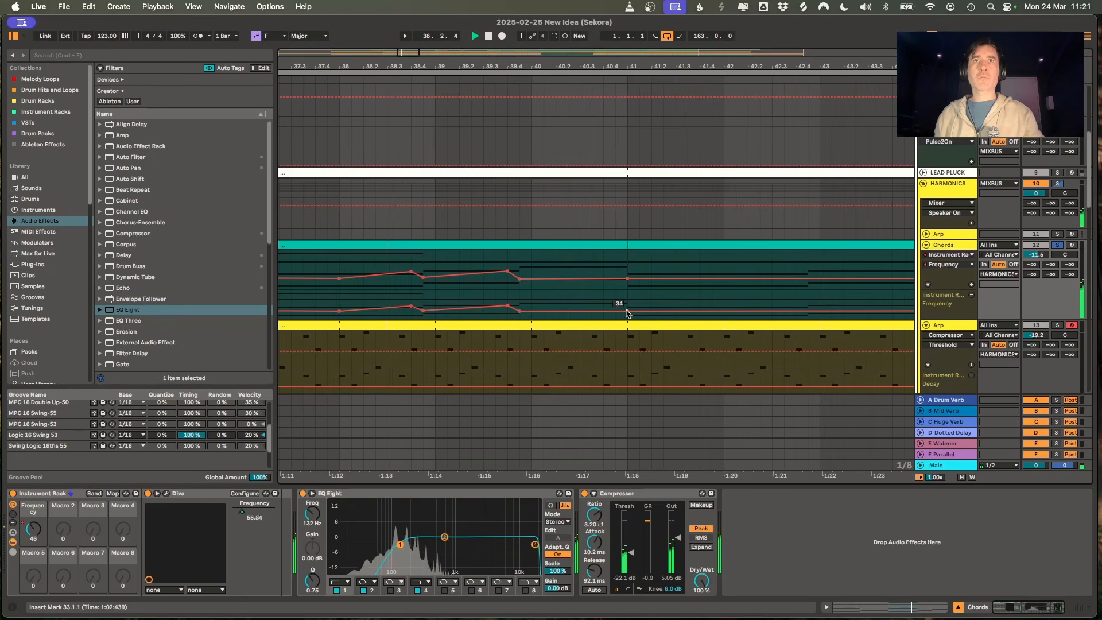
{"action": "left_click_drag", "start_coordinate": [622, 313], "coordinate": [615, 304]}
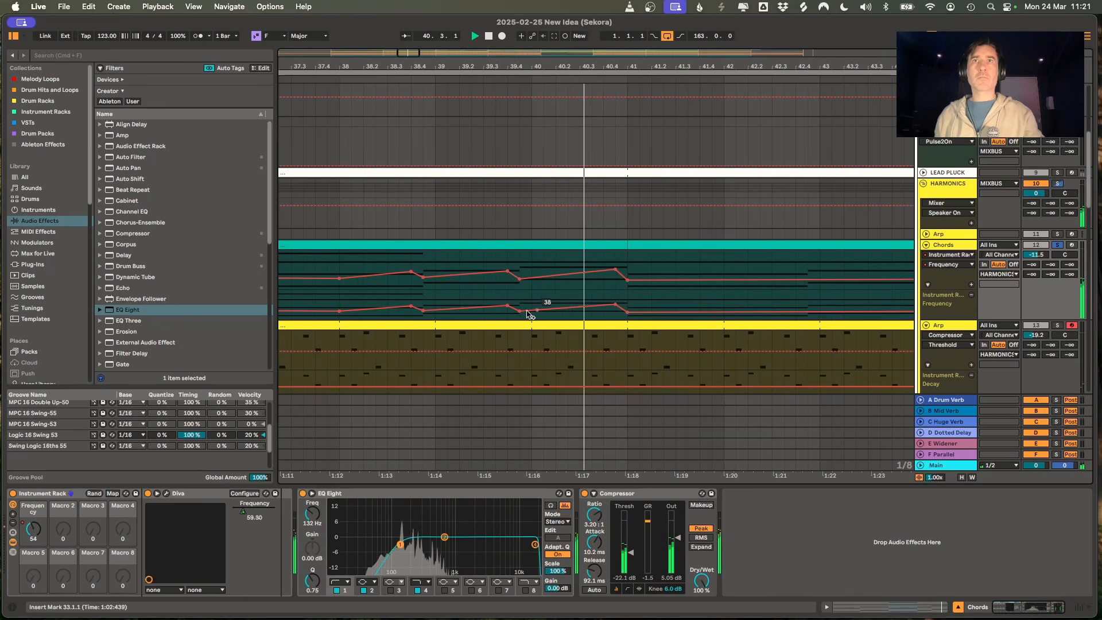
Move the first Frequency peak later to the chord change just before bar 35 and adjust the drop point that follows it.
{"action": "scroll", "coordinate": [509, 314], "scroll_direction": "left", "scroll_amount": 5}
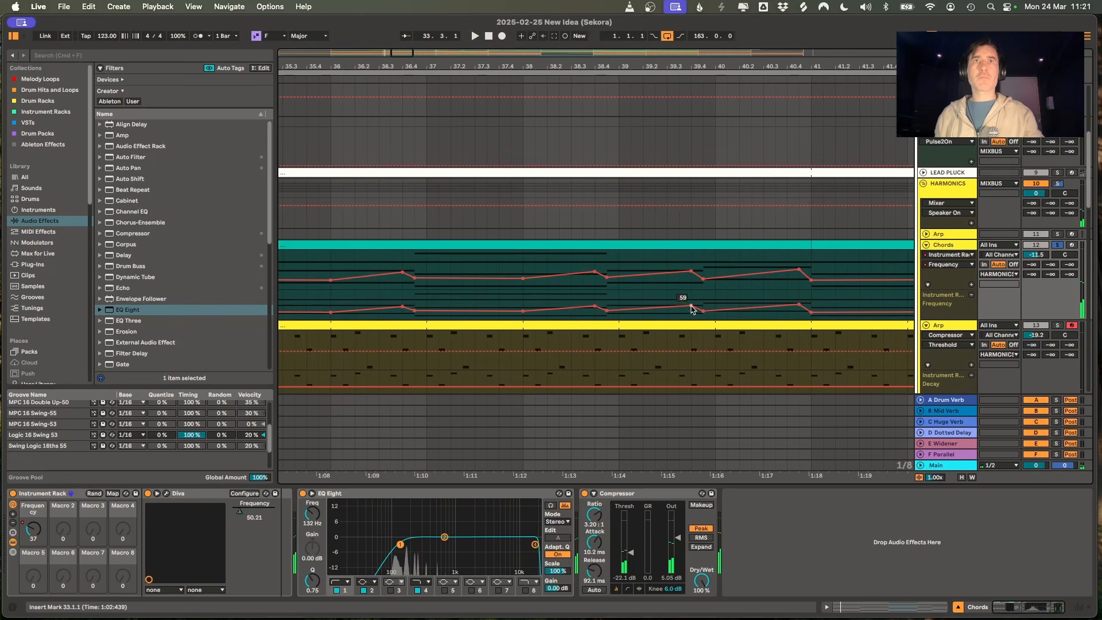
{"action": "left_click_drag", "start_coordinate": [439, 66], "coordinate": [515, 35]}
{"action": "left_click_drag", "start_coordinate": [611, 66], "coordinate": [602, 66]}
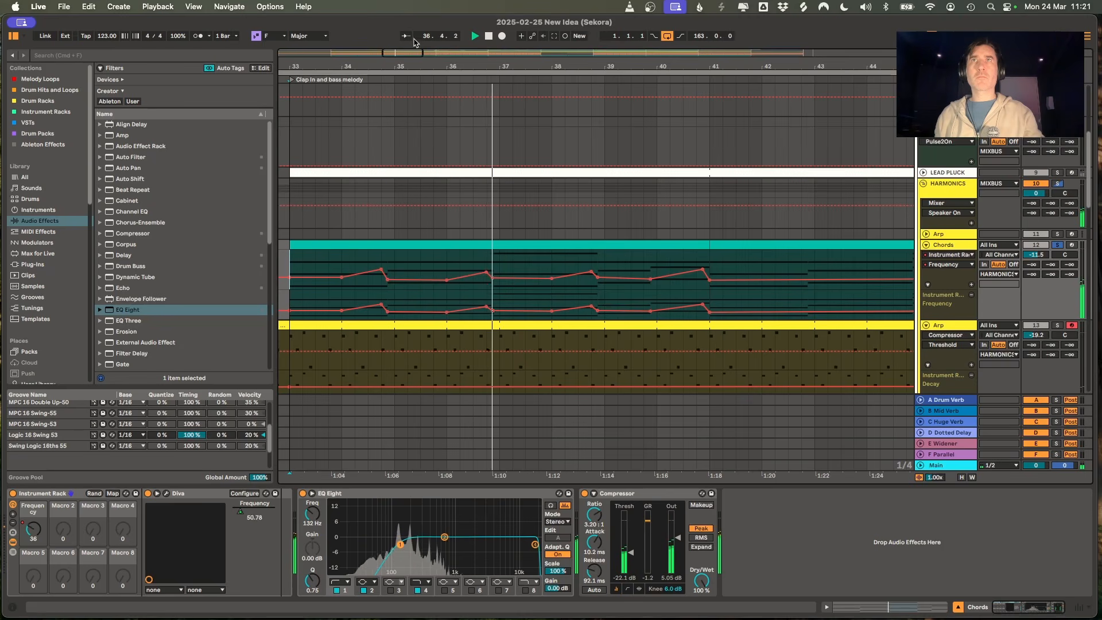
{"action": "left_click_drag", "start_coordinate": [399, 53], "coordinate": [393, 114]}
{"action": "key", "text": "space"}
{"action": "key", "text": "space"}
{"action": "left_click_drag", "start_coordinate": [562, 304], "coordinate": [598, 312]}
{"action": "key", "text": "space"}
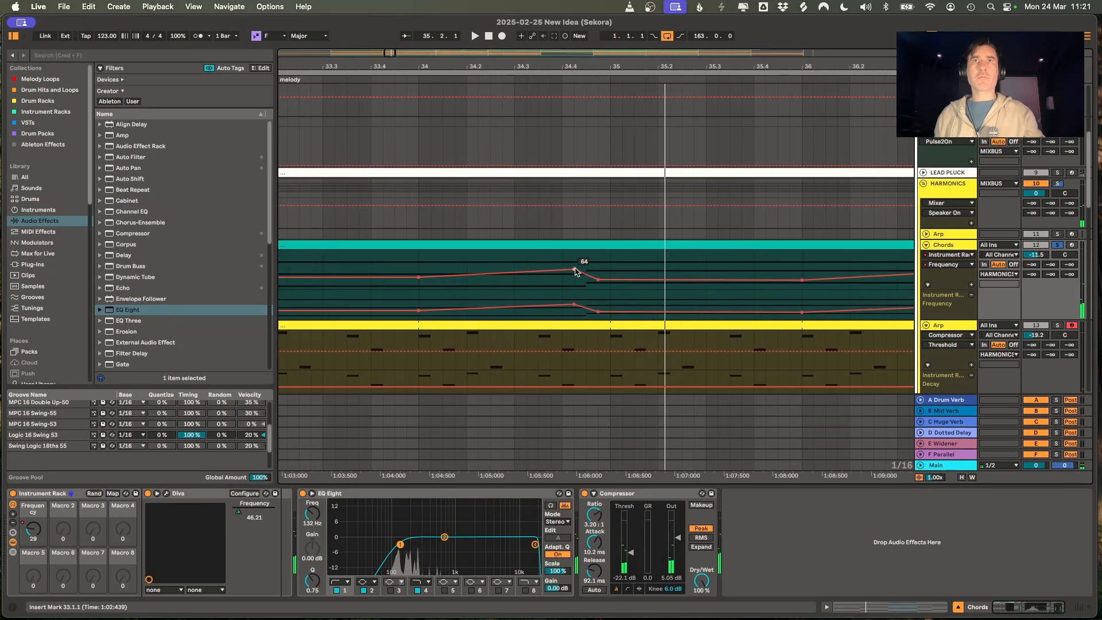
{"action": "left_click_drag", "start_coordinate": [577, 271], "coordinate": [589, 272]}
{"action": "key", "text": "space"}
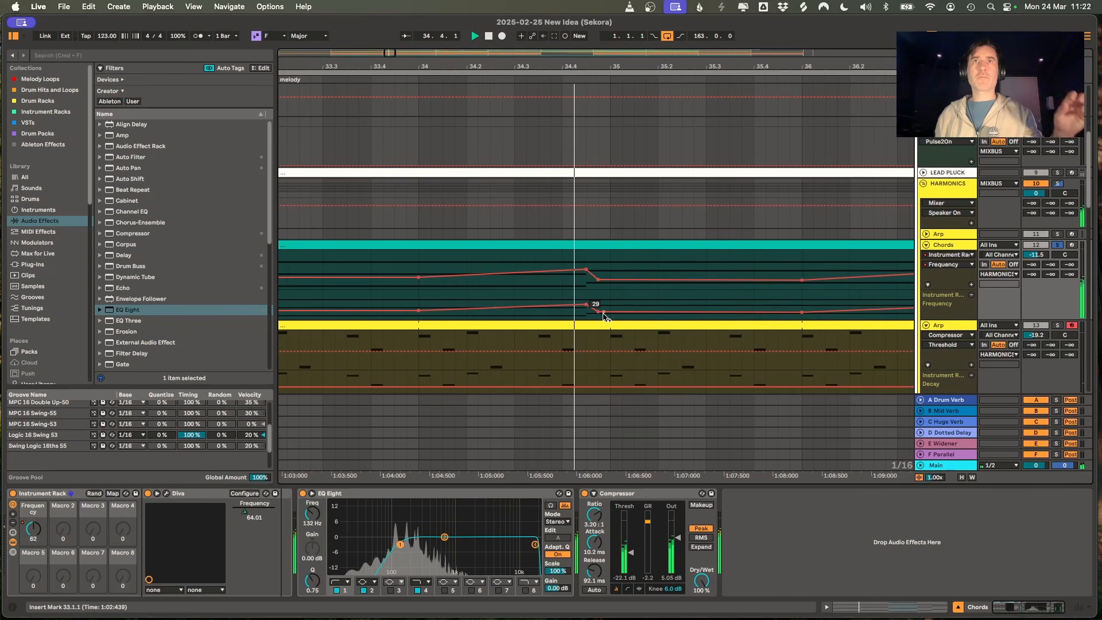
{"action": "left_click_drag", "start_coordinate": [600, 317], "coordinate": [626, 311]}
{"action": "key", "text": "space"}
{"action": "key", "text": "space"}
Shift the Frequency peak and its drop point slightly later around the chord change at the end of bar 38.
{"action": "scroll", "coordinate": [610, 312], "scroll_direction": "right", "scroll_amount": 1}
{"action": "scroll", "coordinate": [611, 314], "scroll_direction": "right", "scroll_amount": 5}
{"action": "scroll", "coordinate": [614, 310], "scroll_direction": "right", "scroll_amount": 5}
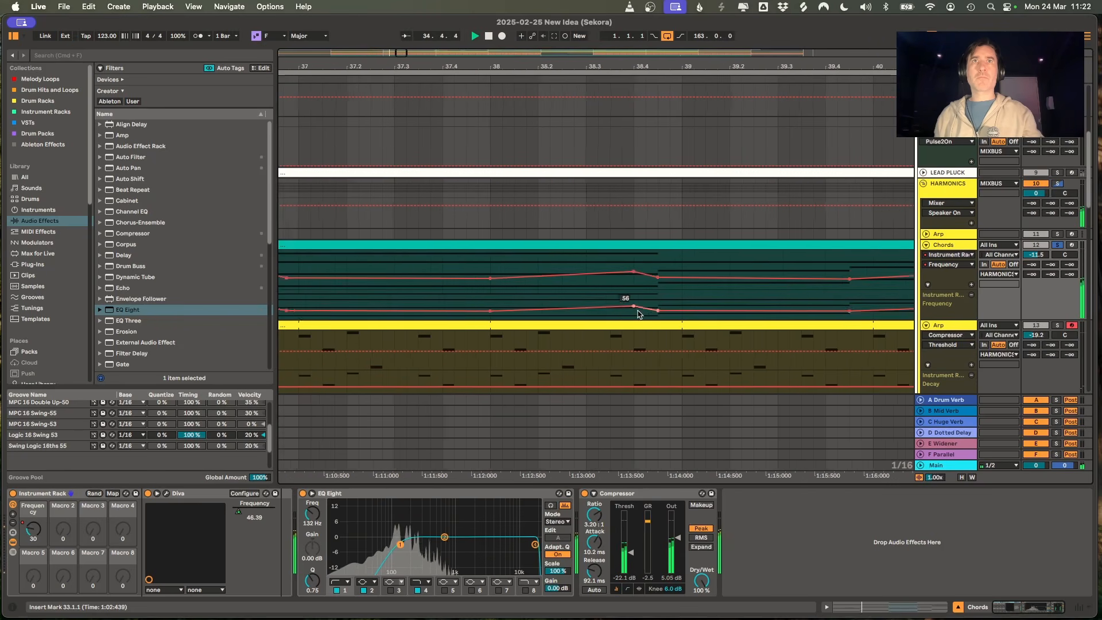
{"action": "left_click_drag", "start_coordinate": [559, 308], "coordinate": [571, 307]}
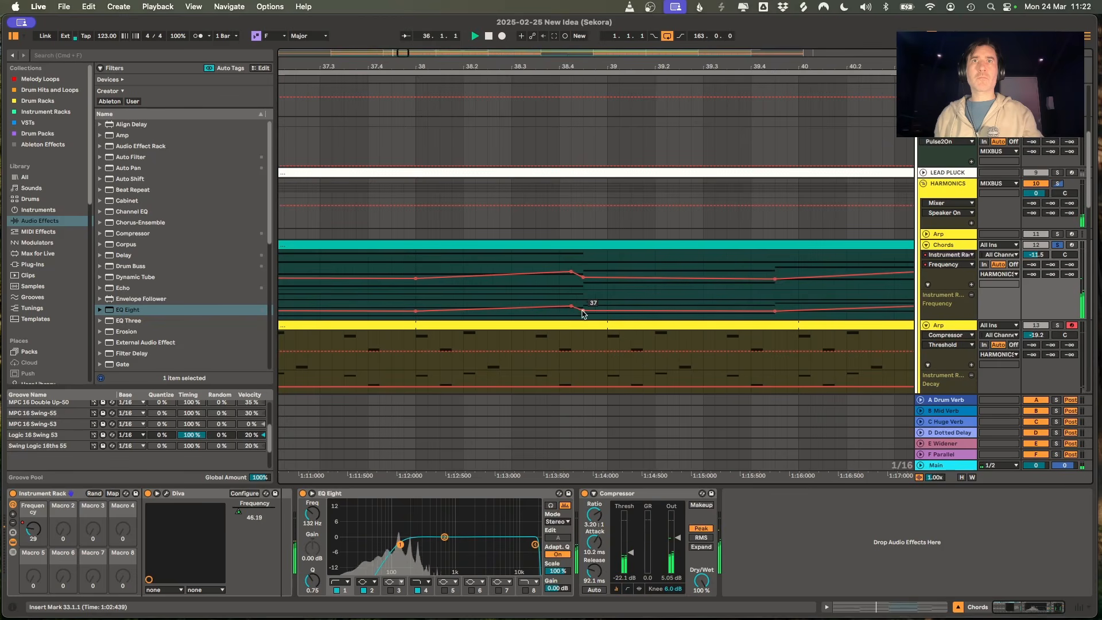
{"action": "scroll", "coordinate": [595, 314], "scroll_direction": "right", "scroll_amount": 3}
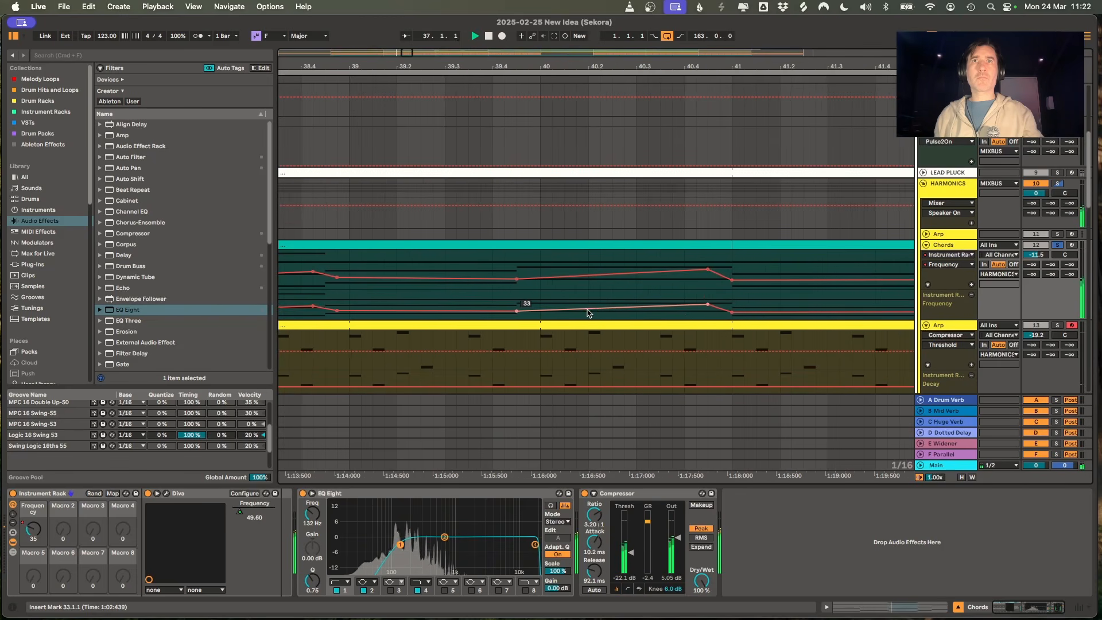
Reshape the ramp through bar 40 into a curve rising to 127 at bar 41, with a vertical drop there.
{"action": "scroll", "coordinate": [590, 314], "scroll_direction": "right", "scroll_amount": 2}
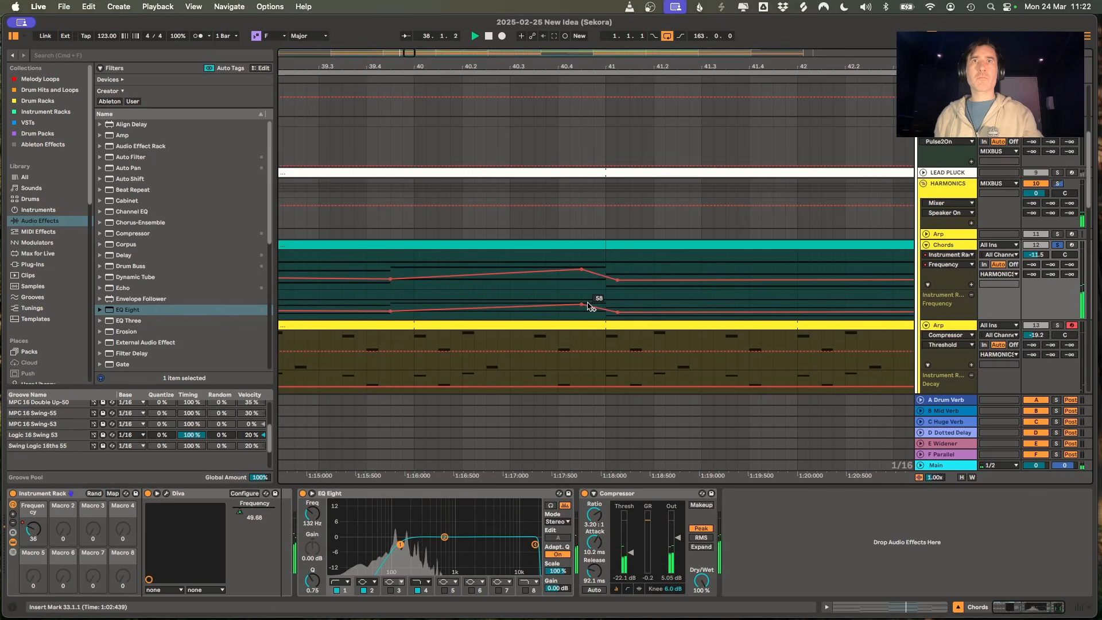
{"action": "left_click_drag", "start_coordinate": [594, 304], "coordinate": [606, 292]}
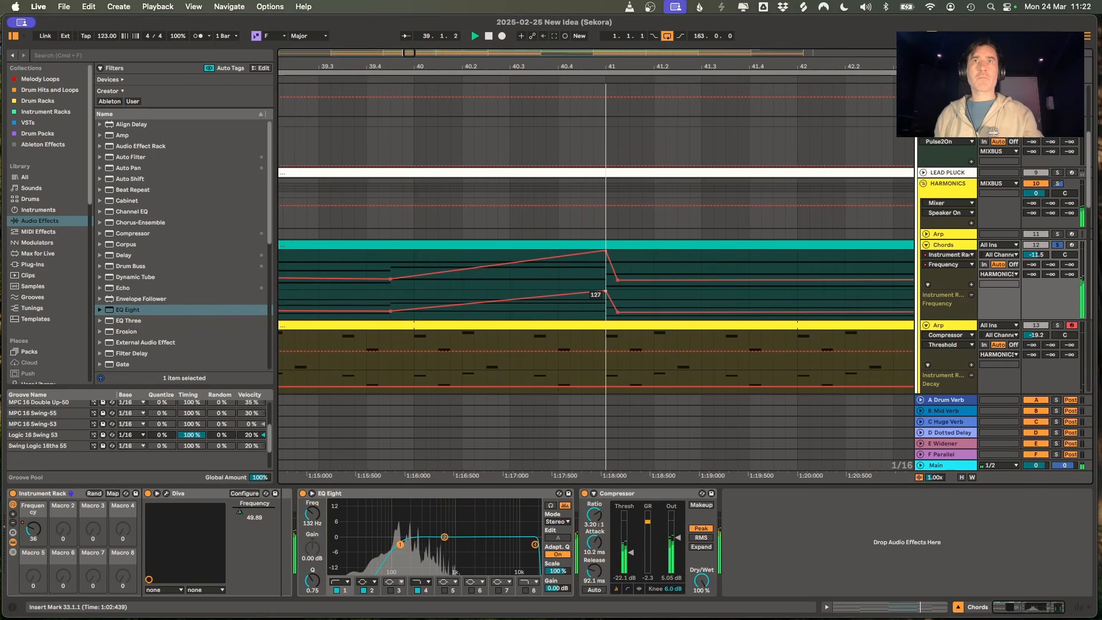
{"action": "left_click_drag", "start_coordinate": [535, 298], "coordinate": [535, 305]}
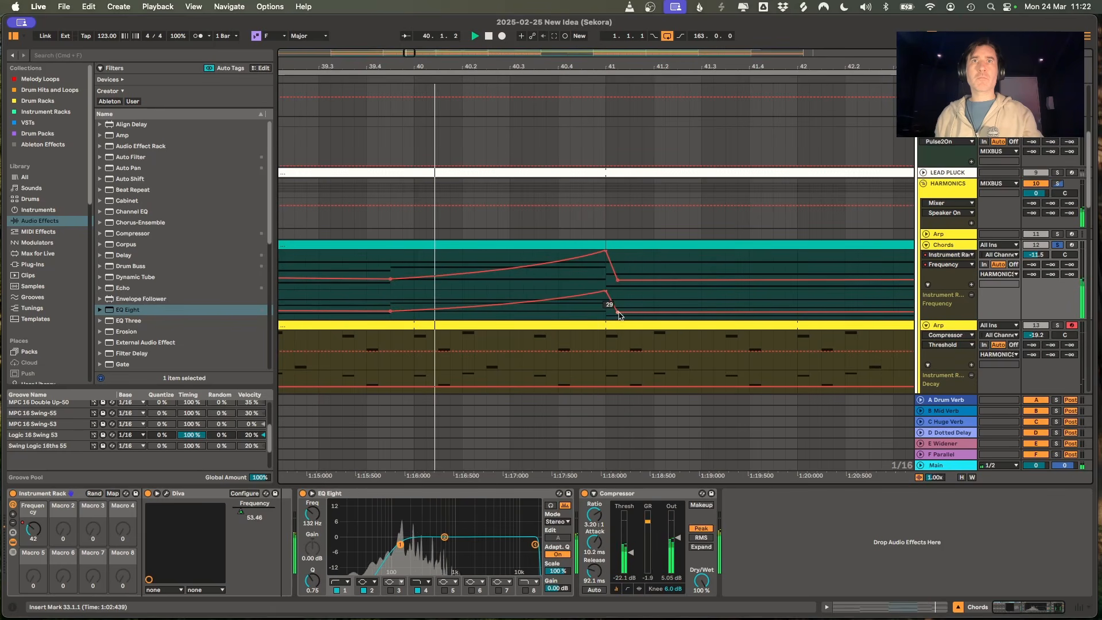
{"action": "left_click_drag", "start_coordinate": [620, 315], "coordinate": [600, 315]}
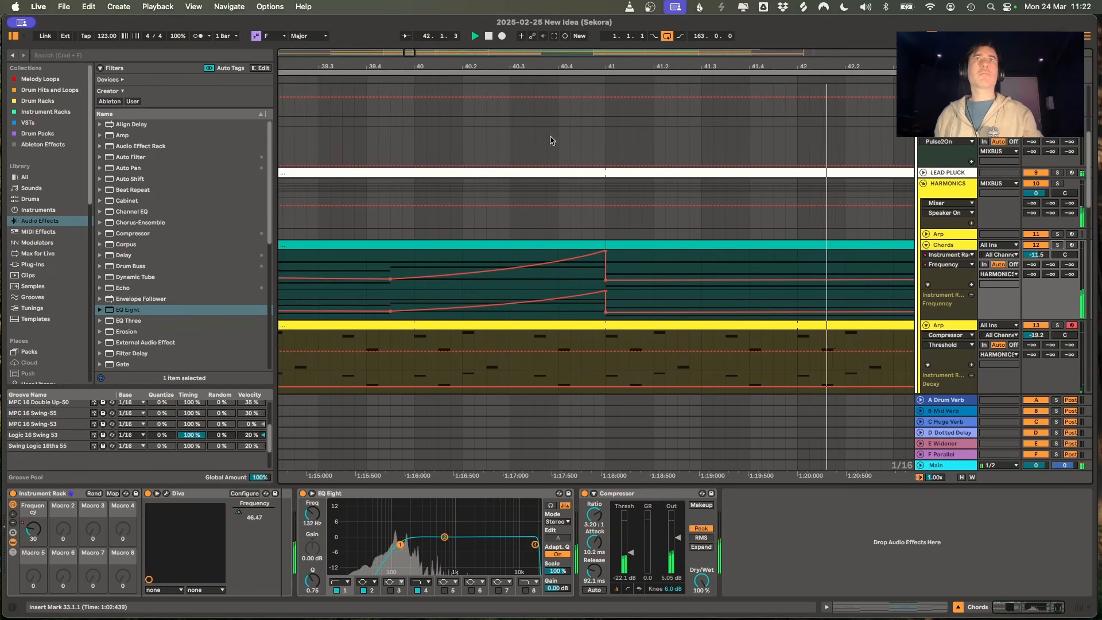
Duplicate the eight-bar Chords Frequency automation pattern starting at bar 33 repeatedly until it fills the track up to bar 129.
{"action": "left_click_drag", "start_coordinate": [408, 52], "coordinate": [405, 8]}
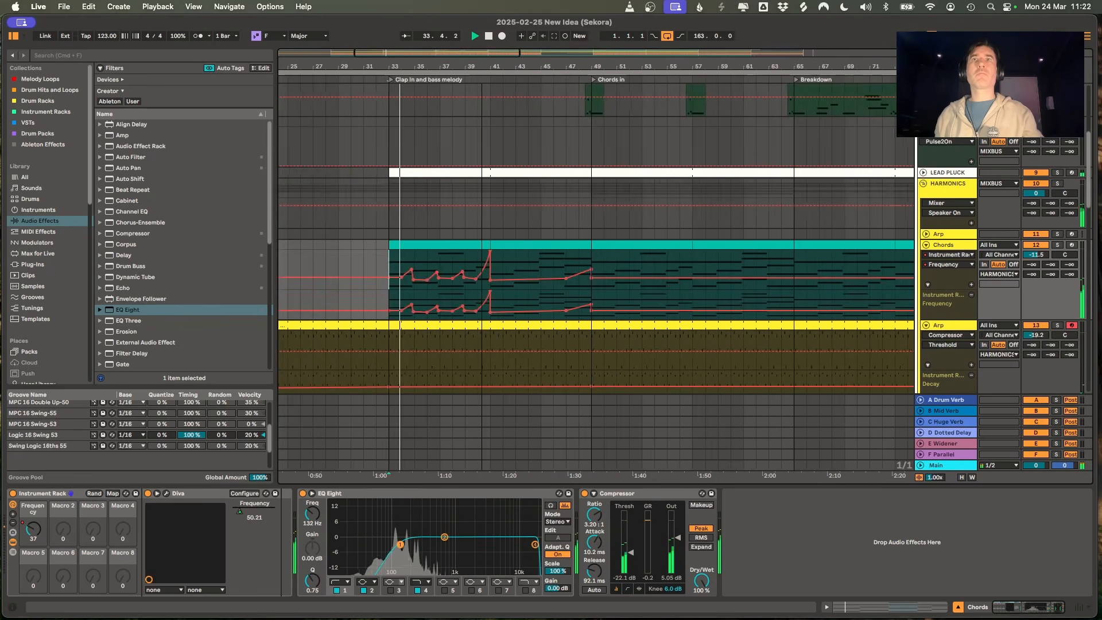
{"action": "left_click_drag", "start_coordinate": [391, 259], "coordinate": [499, 268]}
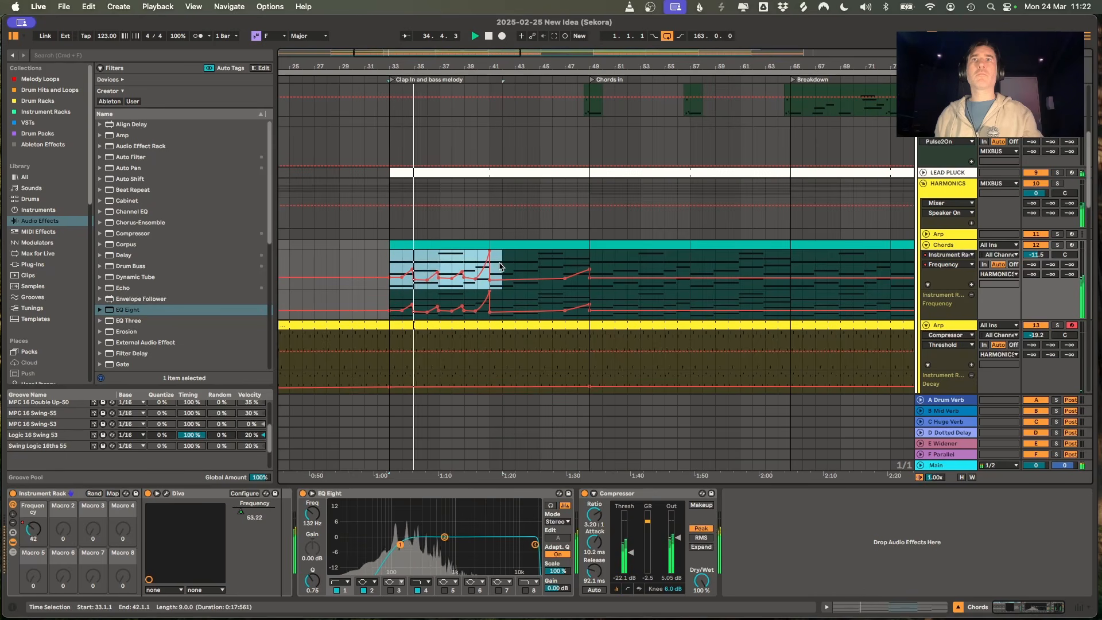
{"action": "key", "text": "super+d"}
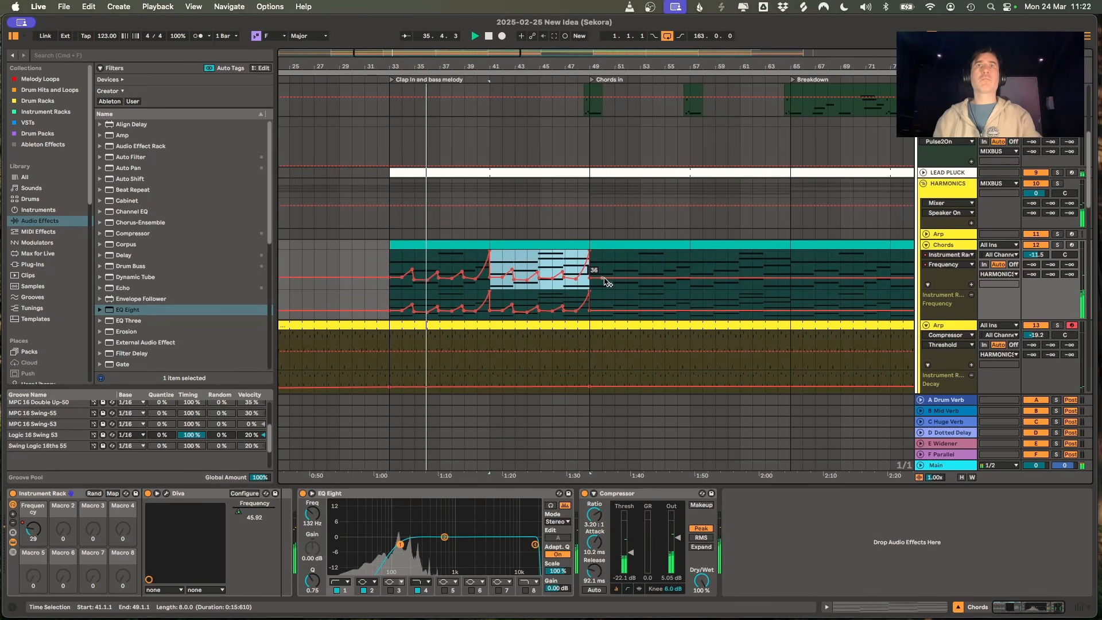
{"action": "key", "text": "super+d"}
{"action": "key", "text": "minus"}
{"action": "key", "text": "minus"}
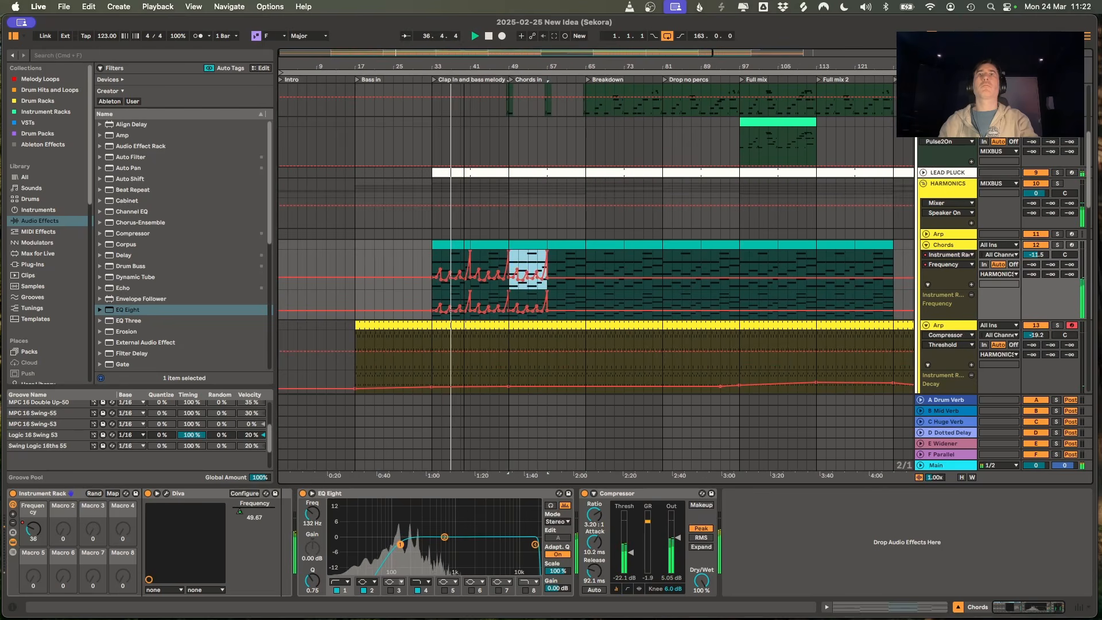
{"action": "key", "text": "super+d"}
{"action": "key", "text": "super+d"}
{"action": "key", "text": "super+d"}
{"action": "key", "text": "super+d"}
{"action": "key", "text": "super+d"}
{"action": "key", "text": "super+d"}
{"action": "key", "text": "super+d"}
{"action": "key", "text": "super+d"}
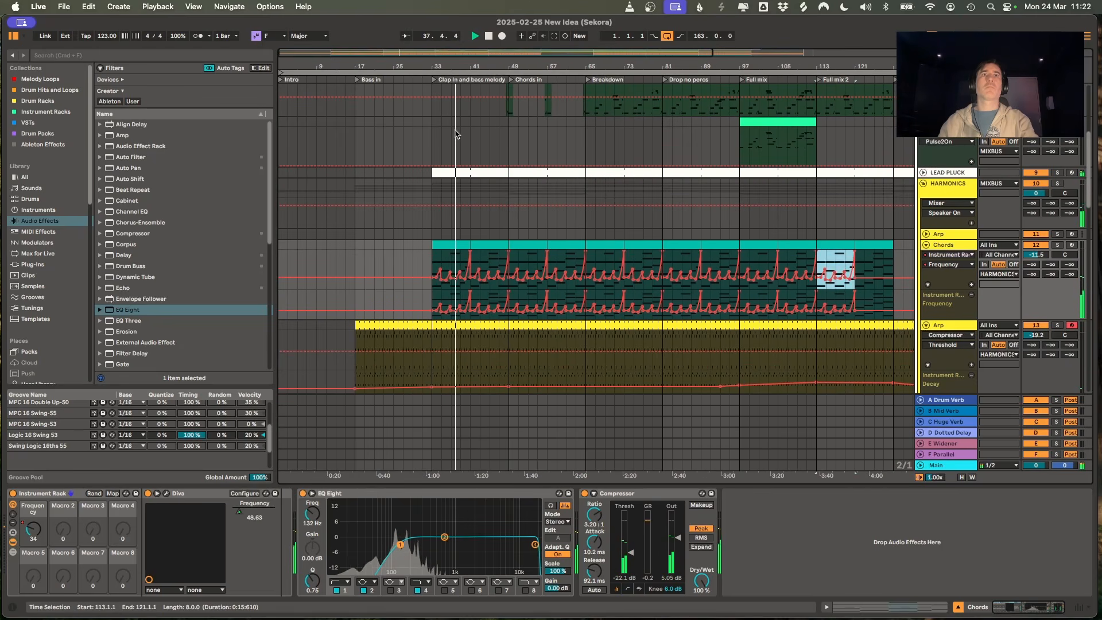
{"action": "key", "text": "super+d"}
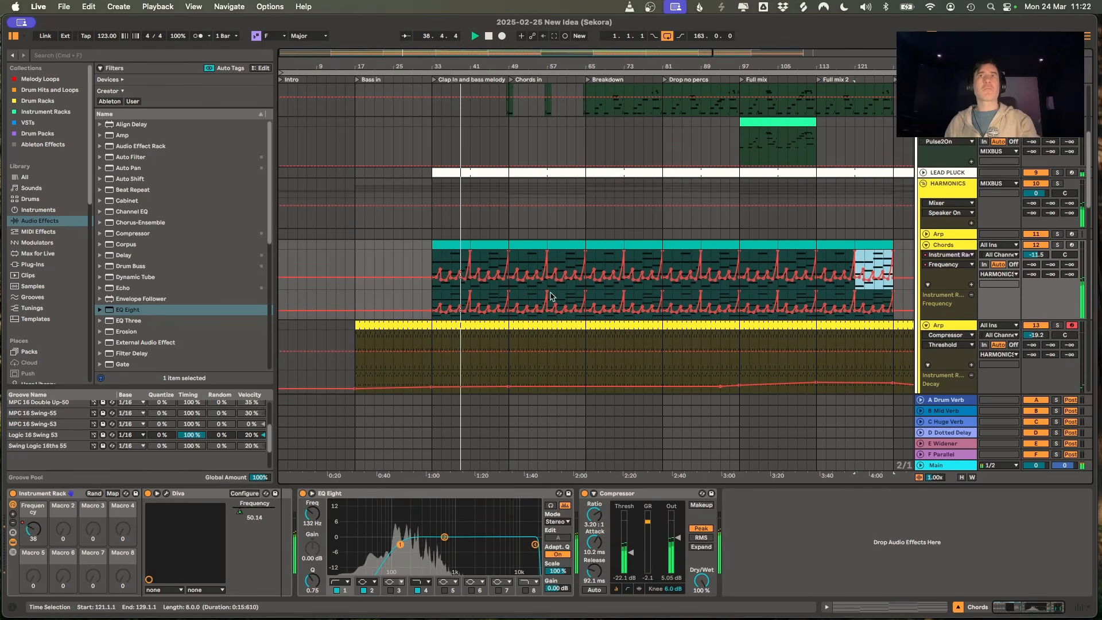
Unsolo the Chords track and raise its track volume to -4.5.
{"action": "left_click", "coordinate": [1058, 245]}
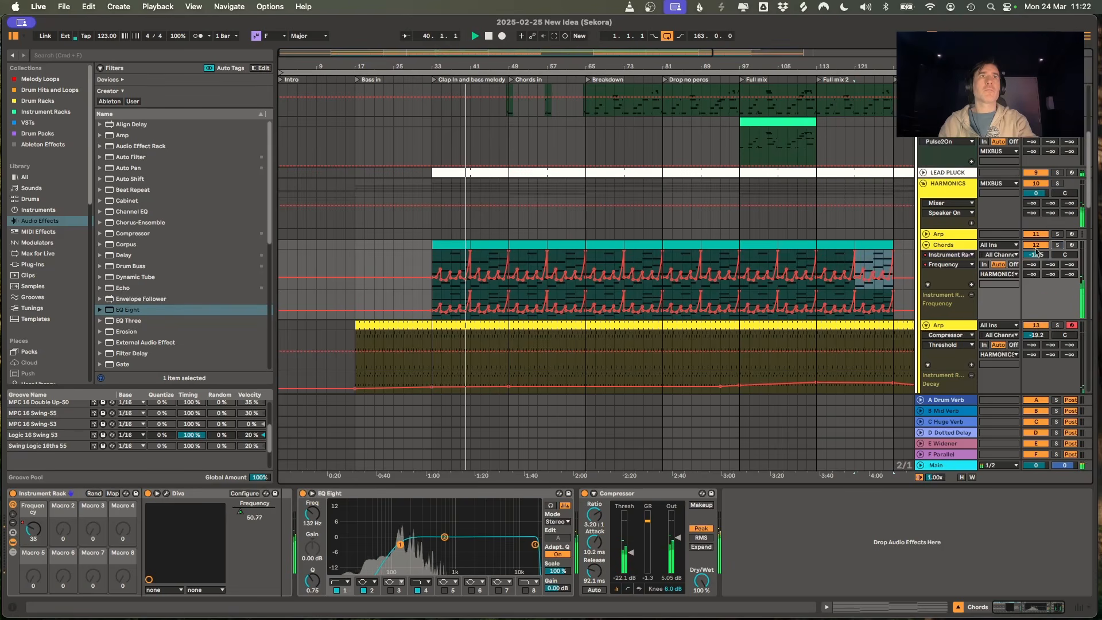
{"action": "left_click_drag", "start_coordinate": [1038, 255], "coordinate": [1040, 257]}
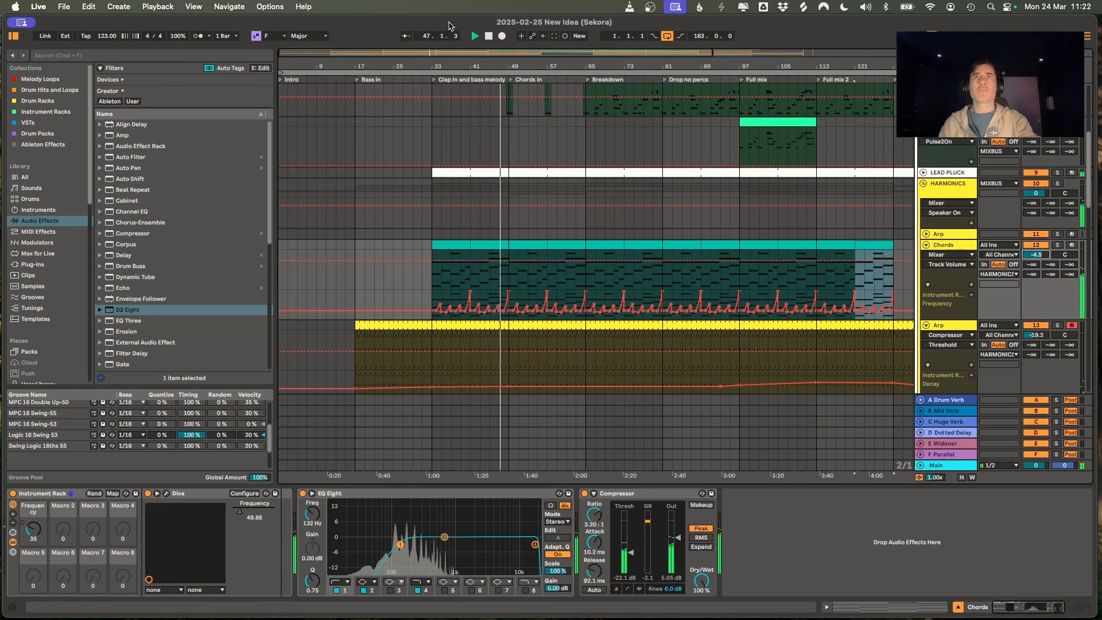
Lower the Chords Frequency automation peaks at bars 41, 49 and 57, bringing the one at bar 57 to 111.
{"action": "left_click_drag", "start_coordinate": [449, 56], "coordinate": [455, 111]}
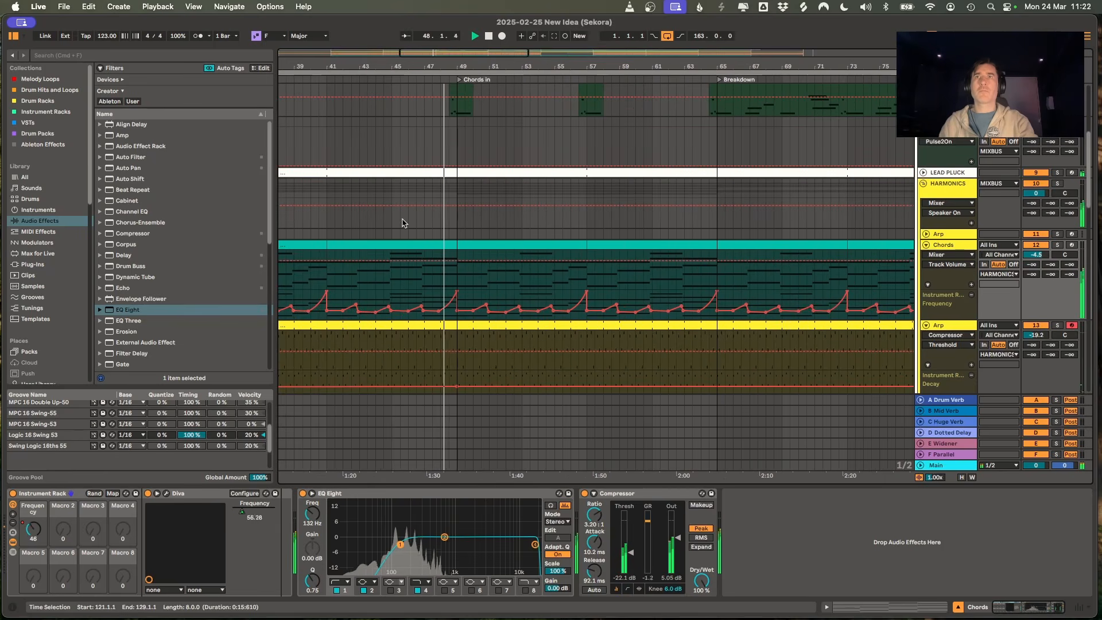
{"action": "scroll", "coordinate": [402, 223], "scroll_direction": "left", "scroll_amount": 5}
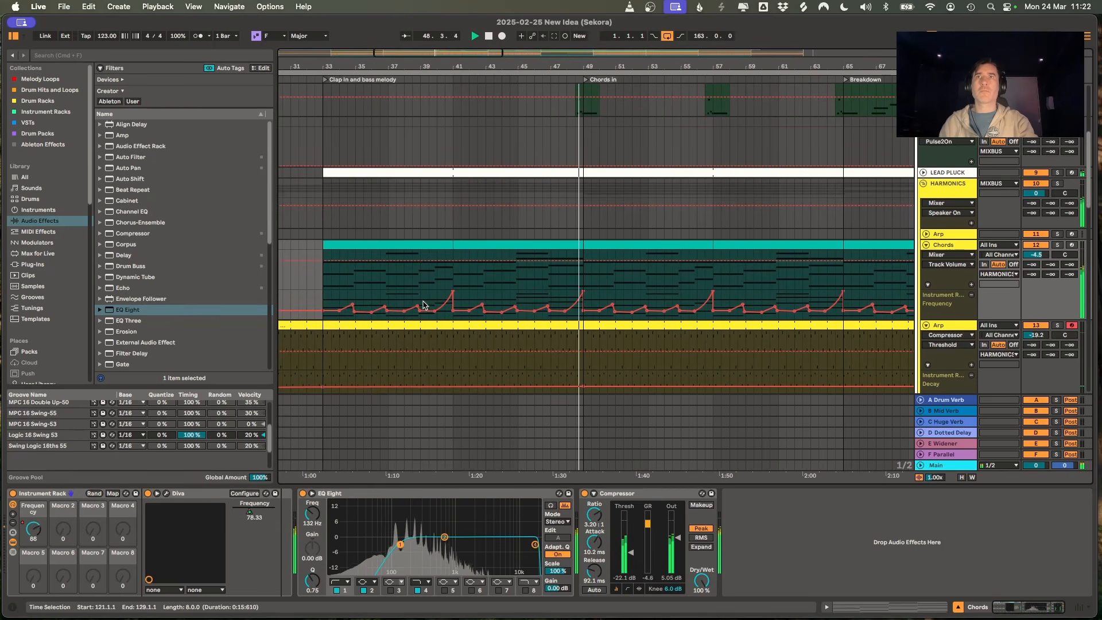
{"action": "left_click", "coordinate": [385, 305]}
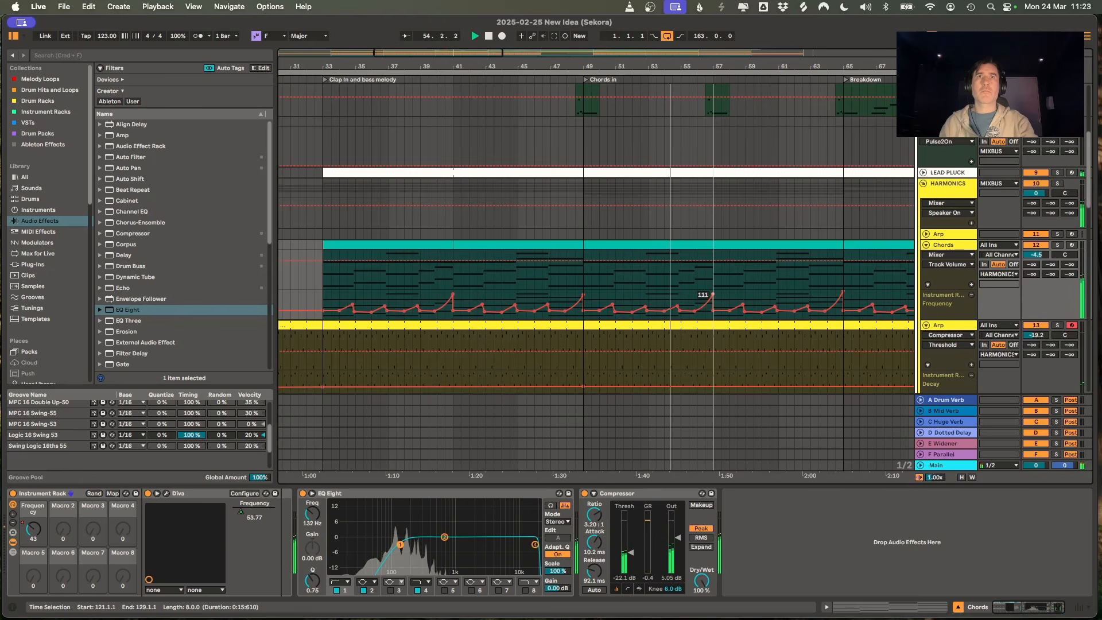
Try to duplicate the Chords Frequency automation from 32.3.1 to 49.1.1 across the following sections.
{"action": "left_click_drag", "start_coordinate": [314, 297], "coordinate": [578, 299]}
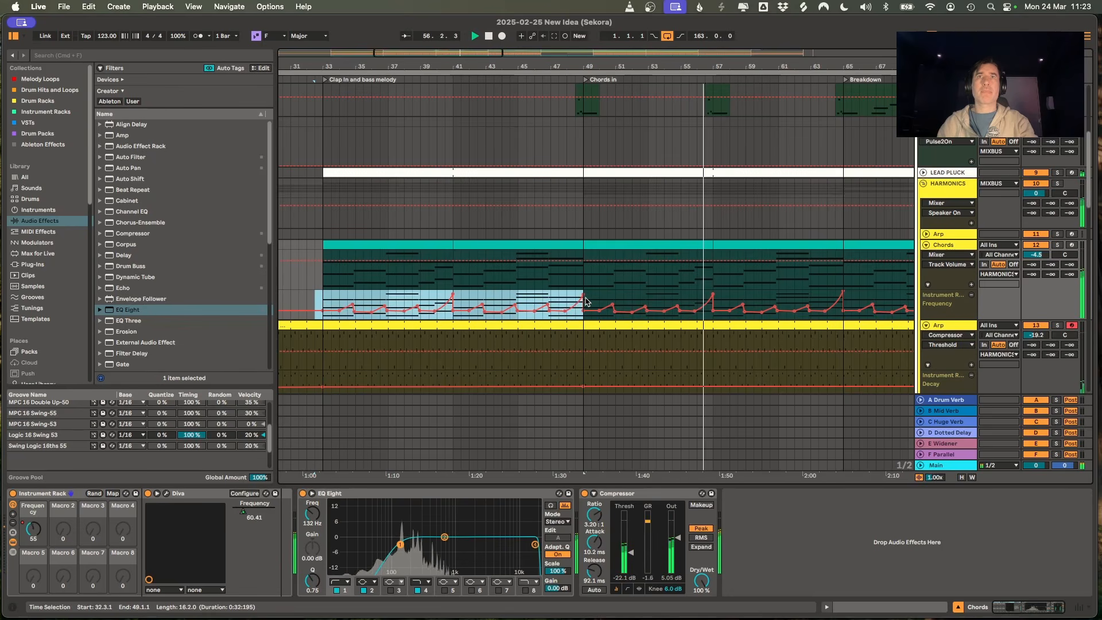
{"action": "key", "text": "super+d"}
{"action": "key", "text": "super+d"}
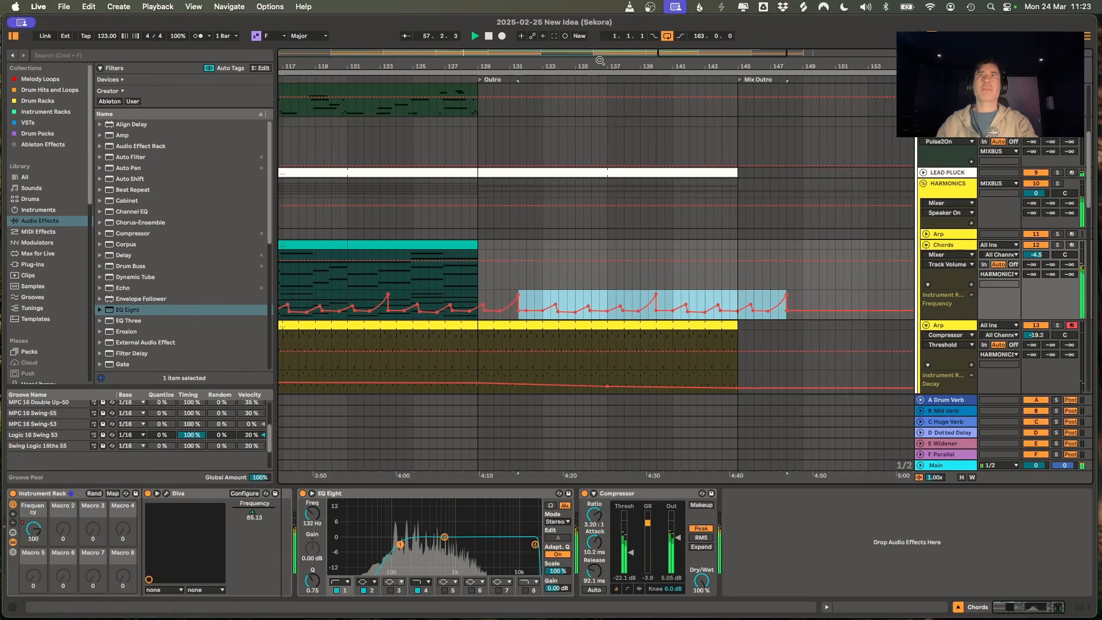
Undo all the duplicates of the 16.2-bar Frequency automation selection.
{"action": "key", "text": "super+z"}
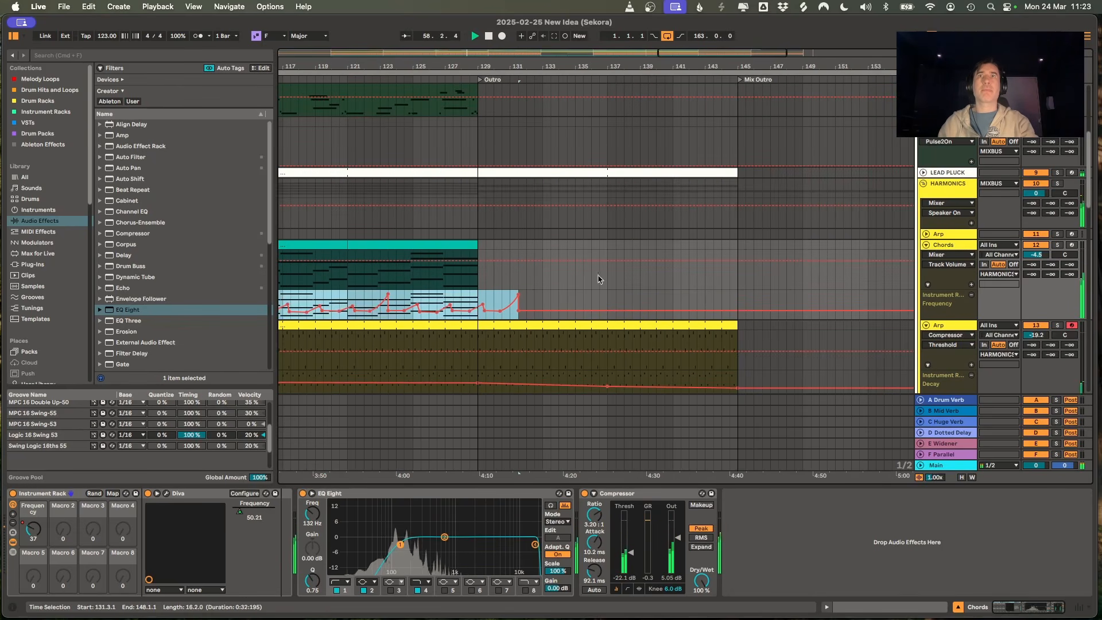
{"action": "scroll", "coordinate": [598, 282], "scroll_direction": "left", "scroll_amount": 6}
{"action": "key", "text": "super+z"}
{"action": "scroll", "coordinate": [598, 282], "scroll_direction": "left", "scroll_amount": 2}
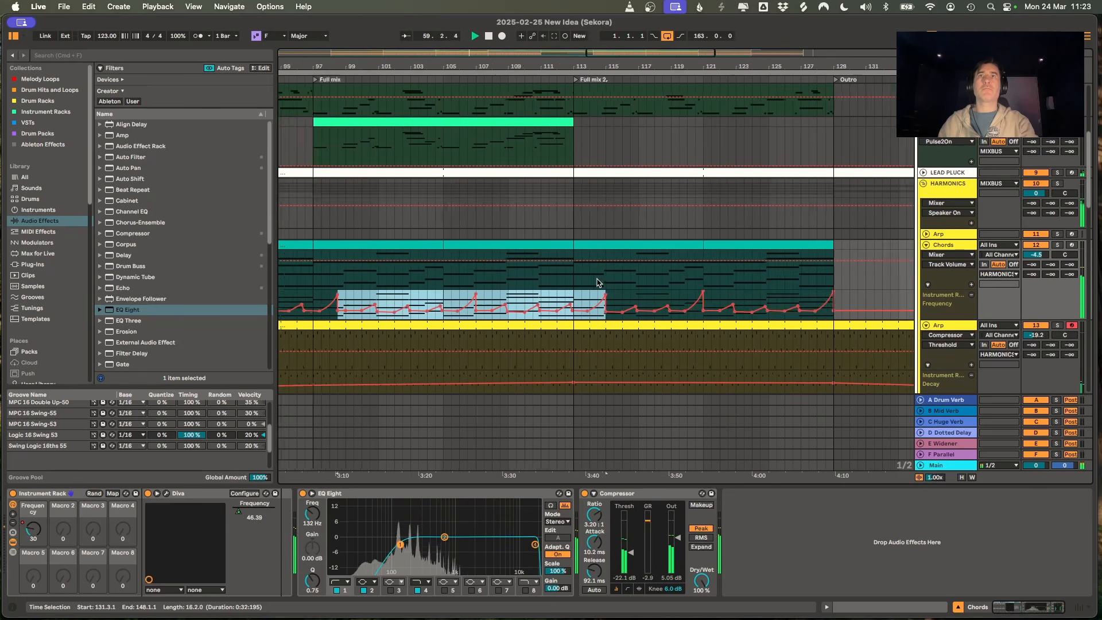
{"action": "scroll", "coordinate": [598, 283], "scroll_direction": "left", "scroll_amount": 4}
{"action": "key", "text": "super+z"}
{"action": "key", "text": "super+z"}
{"action": "scroll", "coordinate": [598, 282], "scroll_direction": "left", "scroll_amount": 4}
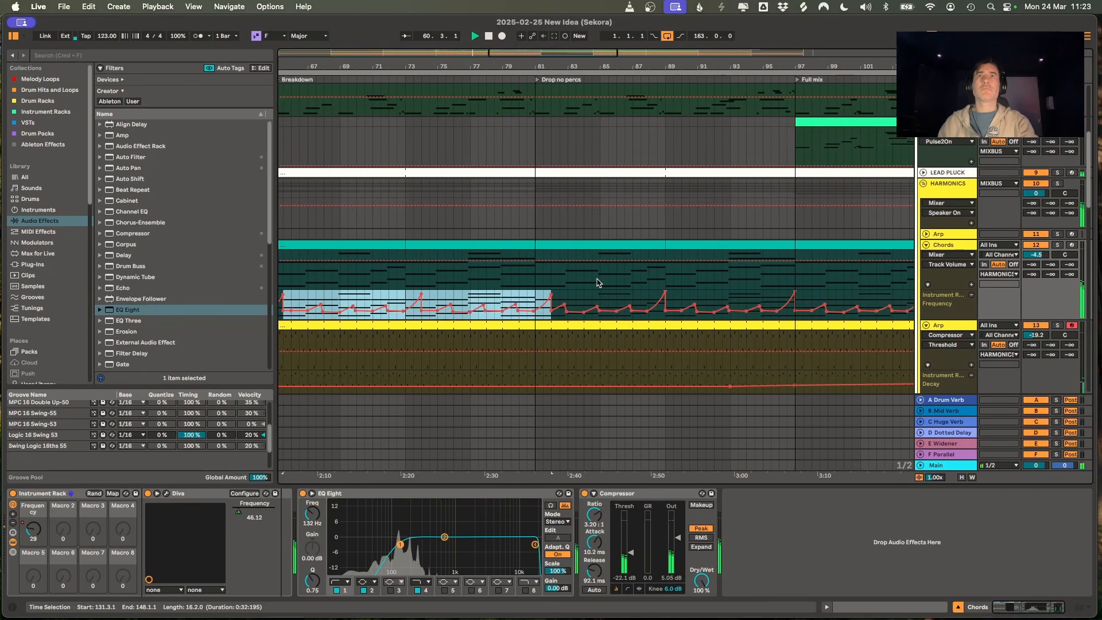
{"action": "key", "text": "super+z"}
{"action": "scroll", "coordinate": [597, 283], "scroll_direction": "left", "scroll_amount": 1}
{"action": "scroll", "coordinate": [597, 283], "scroll_direction": "left", "scroll_amount": 5}
{"action": "key", "text": "super+z"}
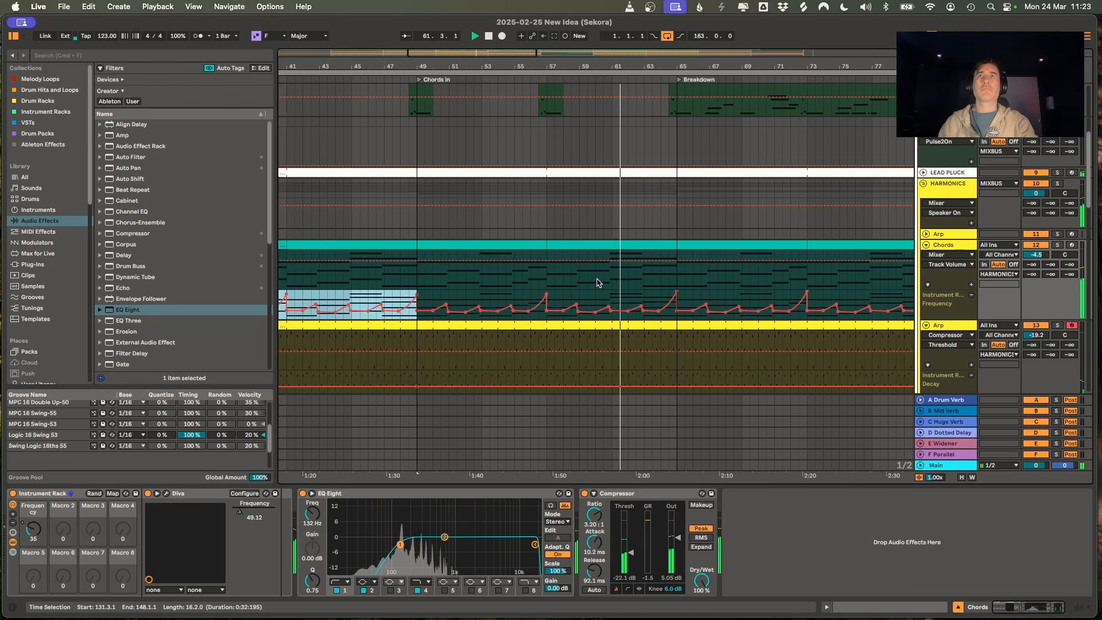
Duplicate a 16-bar stretch of the Chords Frequency automation repeatedly so the pattern continues up to bar 129.
{"action": "scroll", "coordinate": [597, 282], "scroll_direction": "left", "scroll_amount": 3}
{"action": "left_click_drag", "start_coordinate": [323, 310], "coordinate": [585, 310]}
{"action": "key", "text": "super+d"}
{"action": "key", "text": "super+d"}
{"action": "key", "text": "super+d"}
{"action": "key", "text": "super+d"}
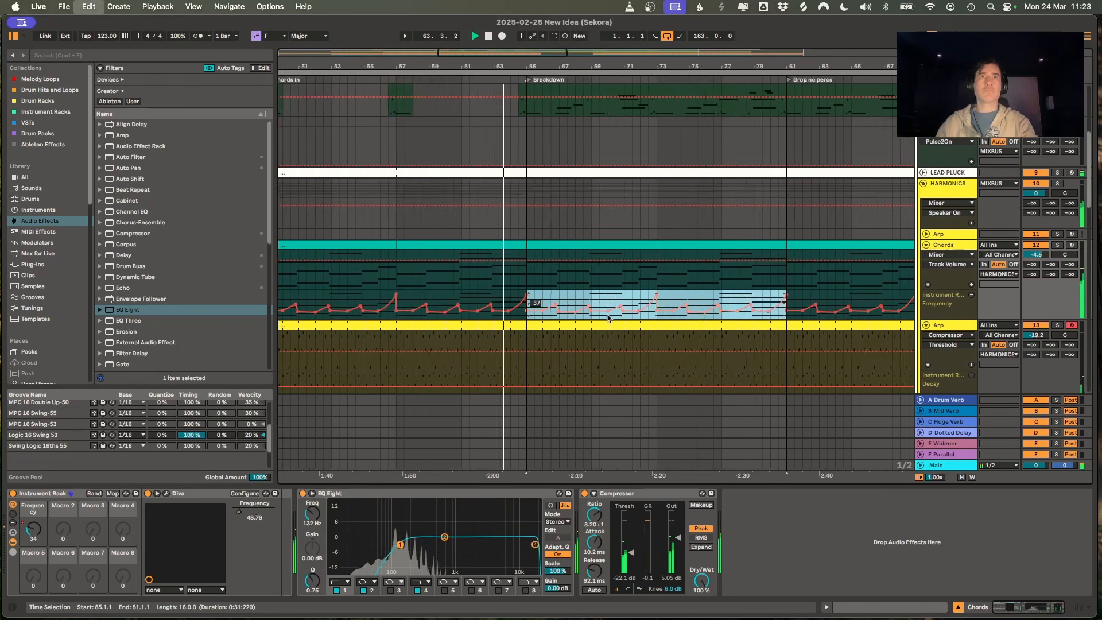
{"action": "key", "text": "super+d"}
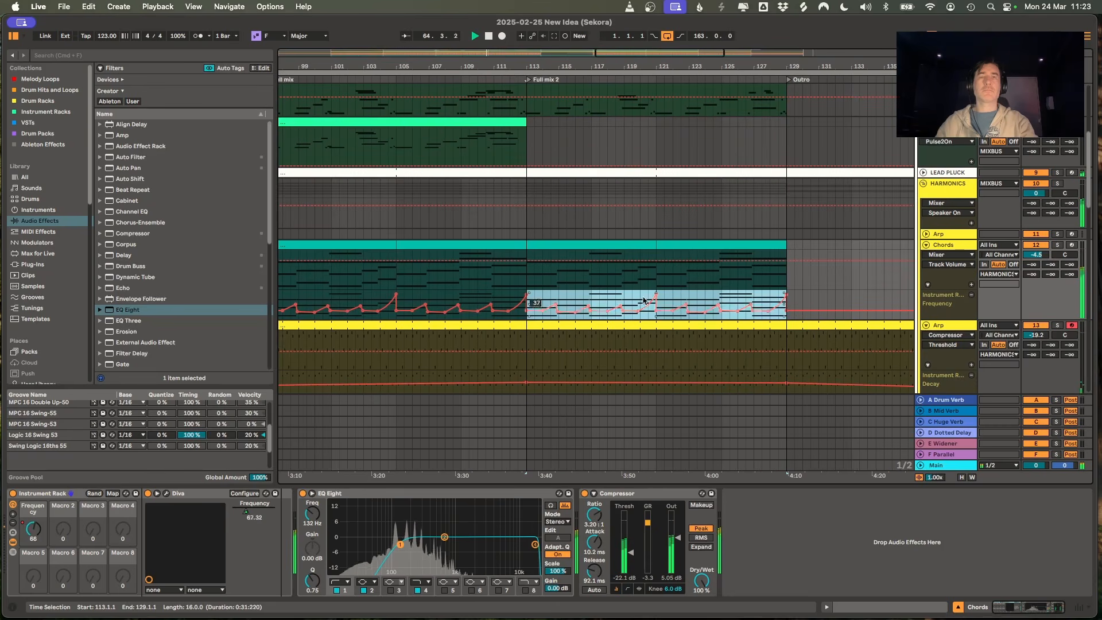
On the Chords EQ Eight, move the low cut slightly higher and set the mid band to about 1.86 kHz with 1.86 dB gain.
{"action": "left_click_drag", "start_coordinate": [660, 67], "coordinate": [666, 20]}
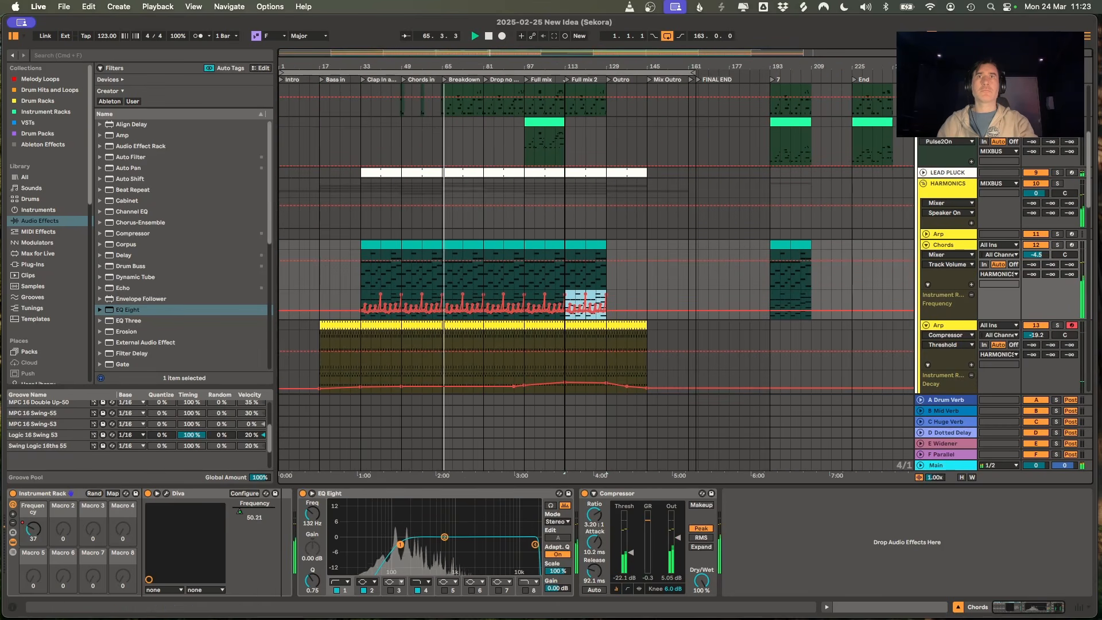
{"action": "left_click", "coordinate": [948, 235]}
{"action": "left_click", "coordinate": [942, 247]}
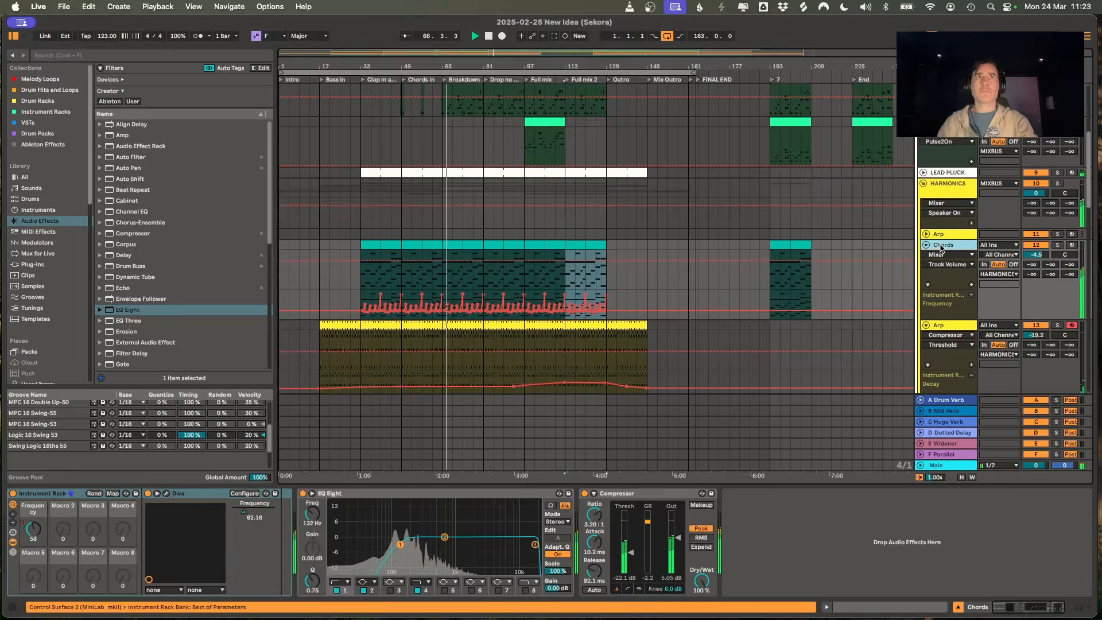
{"action": "left_click_drag", "start_coordinate": [402, 548], "coordinate": [406, 546]}
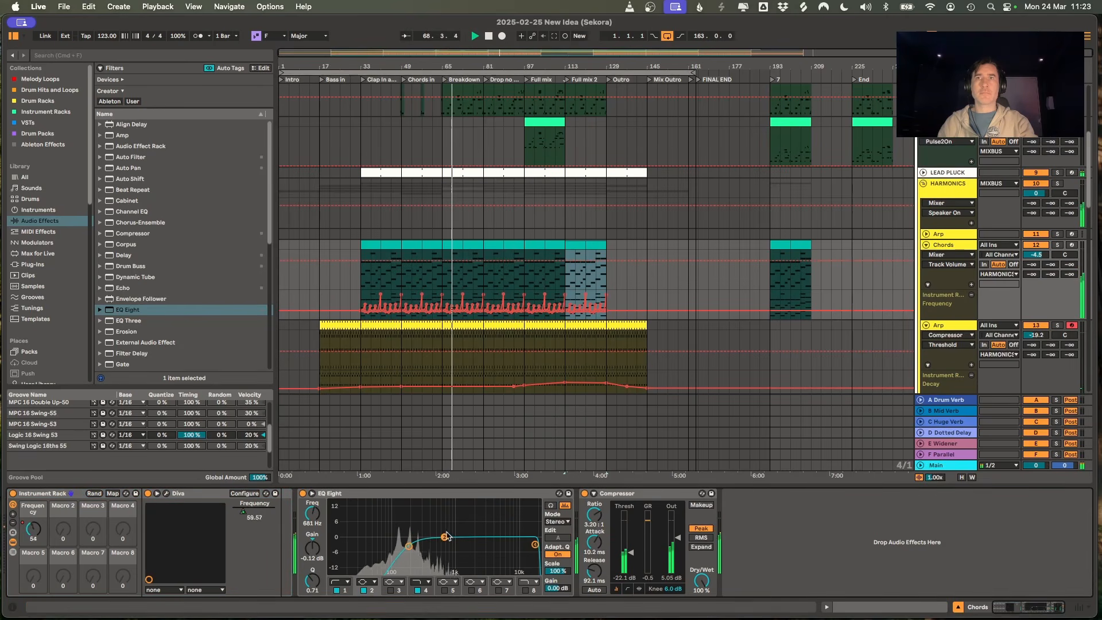
{"action": "left_click_drag", "start_coordinate": [447, 538], "coordinate": [478, 533]}
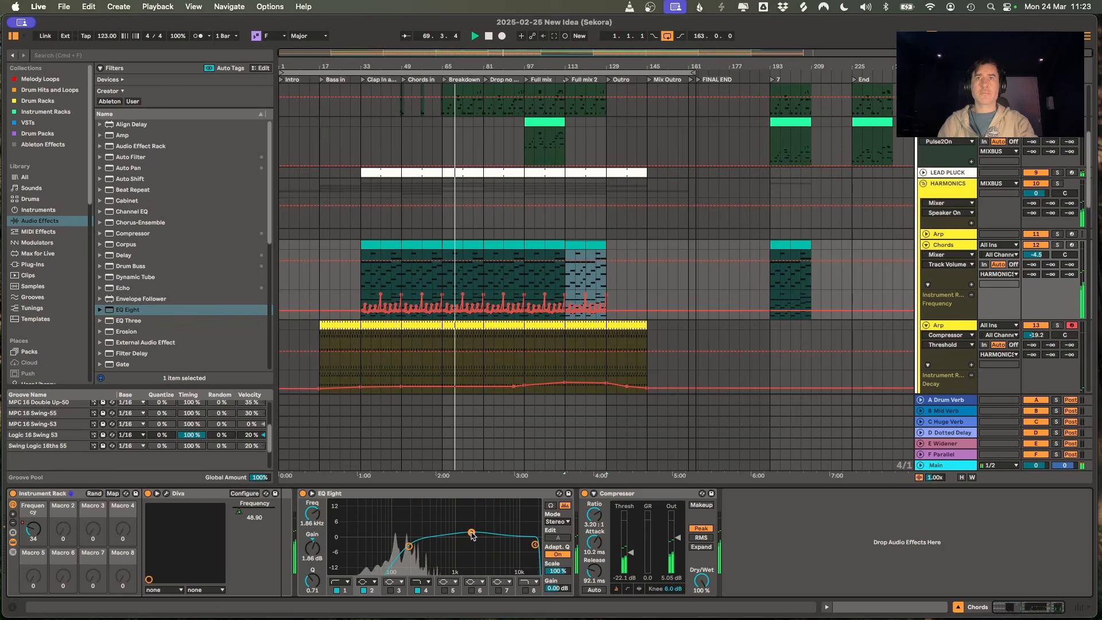
Lower the Chords rack Frequency automation peak at bar 73 slightly.
{"action": "left_click_drag", "start_coordinate": [391, 67], "coordinate": [402, 115]}
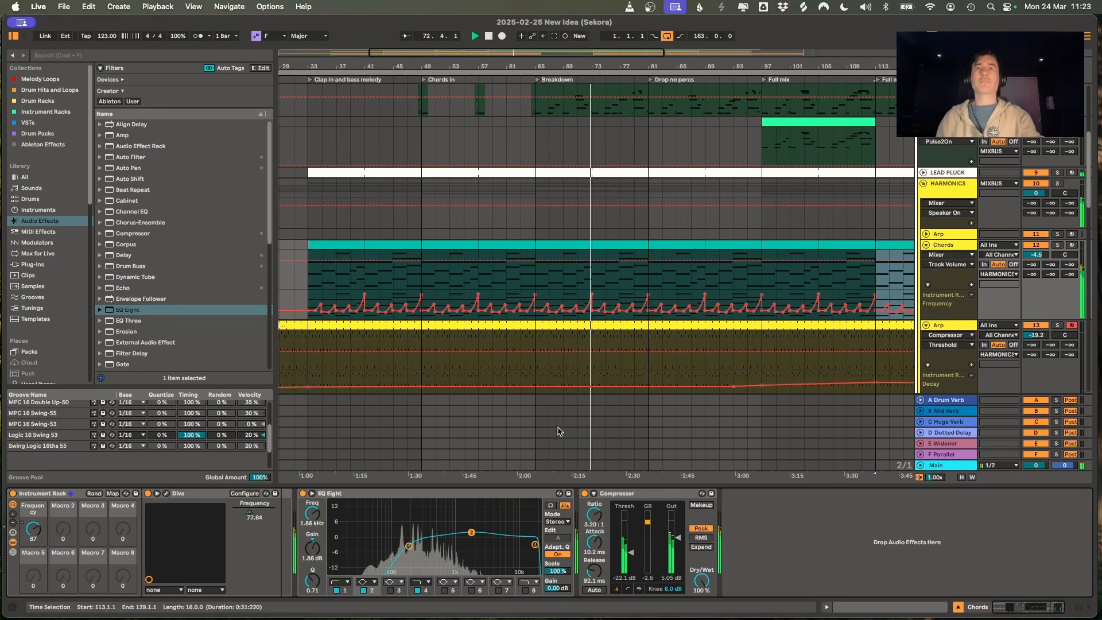
{"action": "left_click_drag", "start_coordinate": [589, 296], "coordinate": [592, 295]}
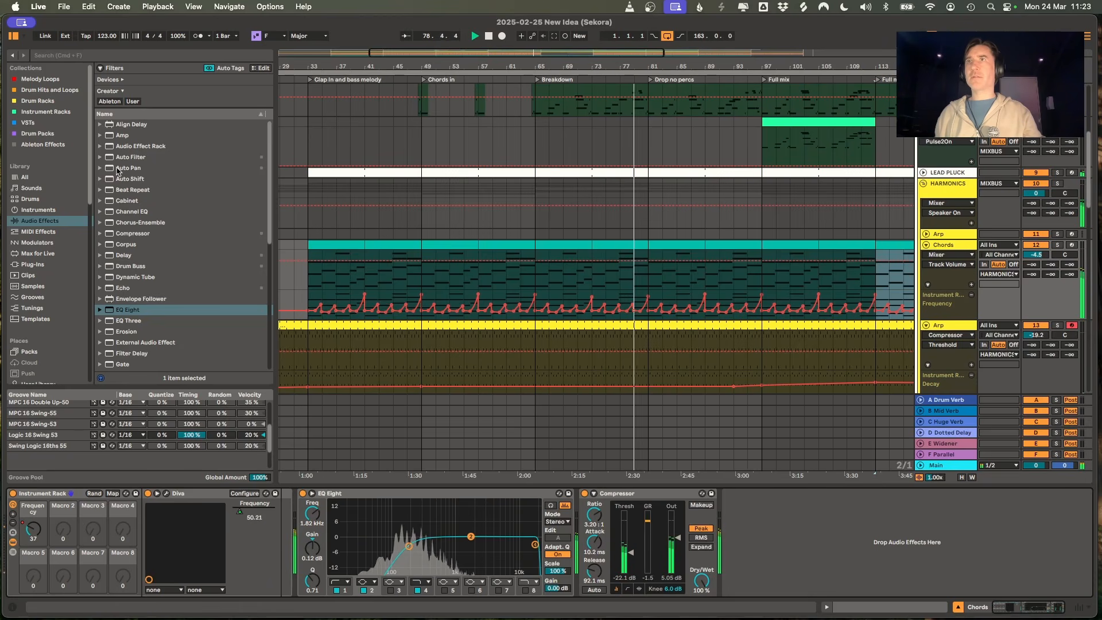
Insert an Auto Filter between EQ Eight and Compressor on the Chords track, lower its cutoff and show the Frequency automation.
{"action": "left_click_drag", "start_coordinate": [123, 156], "coordinate": [672, 545]}
{"action": "mouse_move", "coordinate": [745, 524]}
{"action": "left_mouse_down"}
{"action": "mouse_move", "coordinate": [745, 551]}
{"action": "mouse_move", "coordinate": [745, 527]}
{"action": "mouse_move", "coordinate": [745, 540]}
{"action": "left_mouse_up"}
{"action": "right_click", "coordinate": [744, 524]}
{"action": "left_click", "coordinate": [758, 533]}
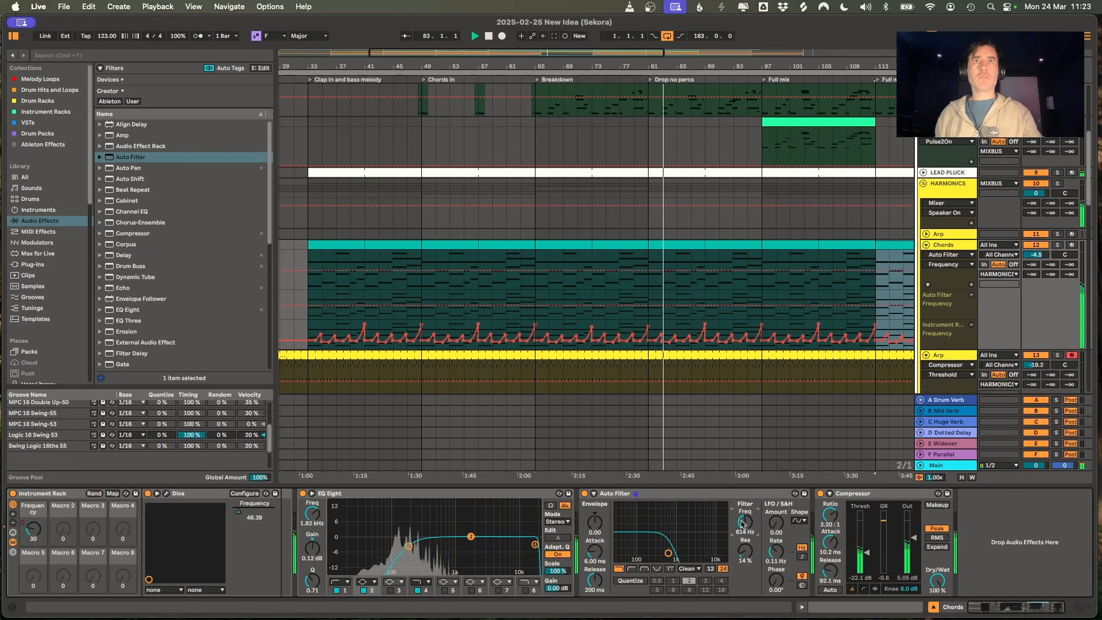
Shape the Chords Auto Filter Frequency automation with a dip between bars 77 and 97 and a fall from bar 121 to 3.42 kHz at bar 129.
{"action": "left_click", "coordinate": [307, 306]}
{"action": "mouse_move", "coordinate": [660, 305]}
{"action": "left_mouse_down"}
{"action": "mouse_move", "coordinate": [658, 292]}
{"action": "mouse_move", "coordinate": [630, 308]}
{"action": "mouse_move", "coordinate": [687, 306]}
{"action": "mouse_move", "coordinate": [687, 290]}
{"action": "mouse_move", "coordinate": [665, 302]}
{"action": "left_mouse_up"}
{"action": "scroll", "coordinate": [655, 298], "scroll_direction": "right", "scroll_amount": 5}
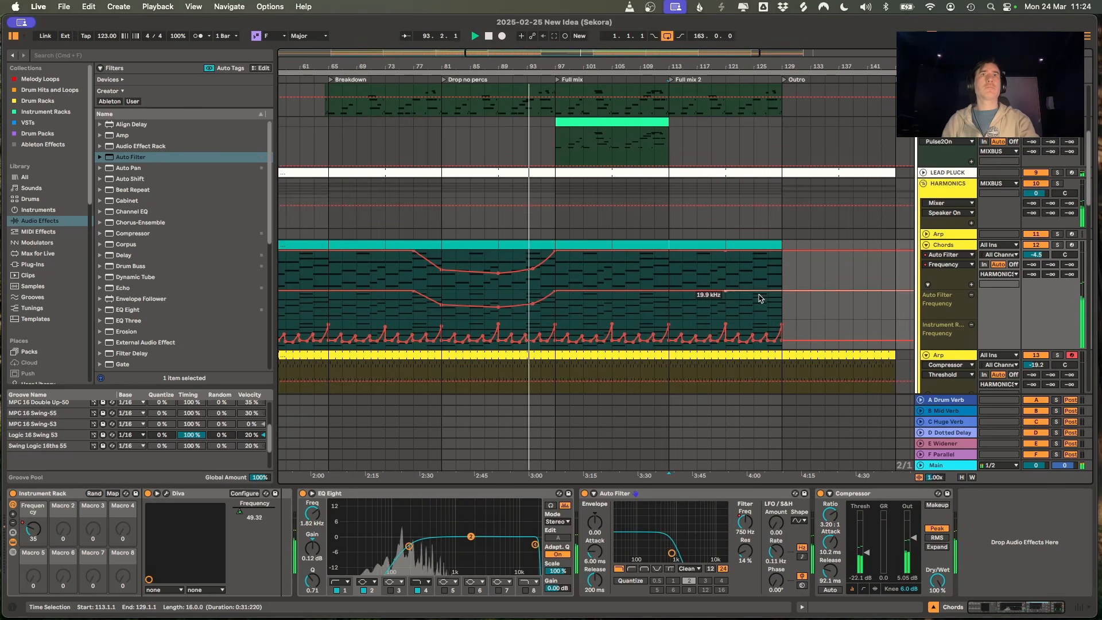
{"action": "left_click", "coordinate": [781, 292]}
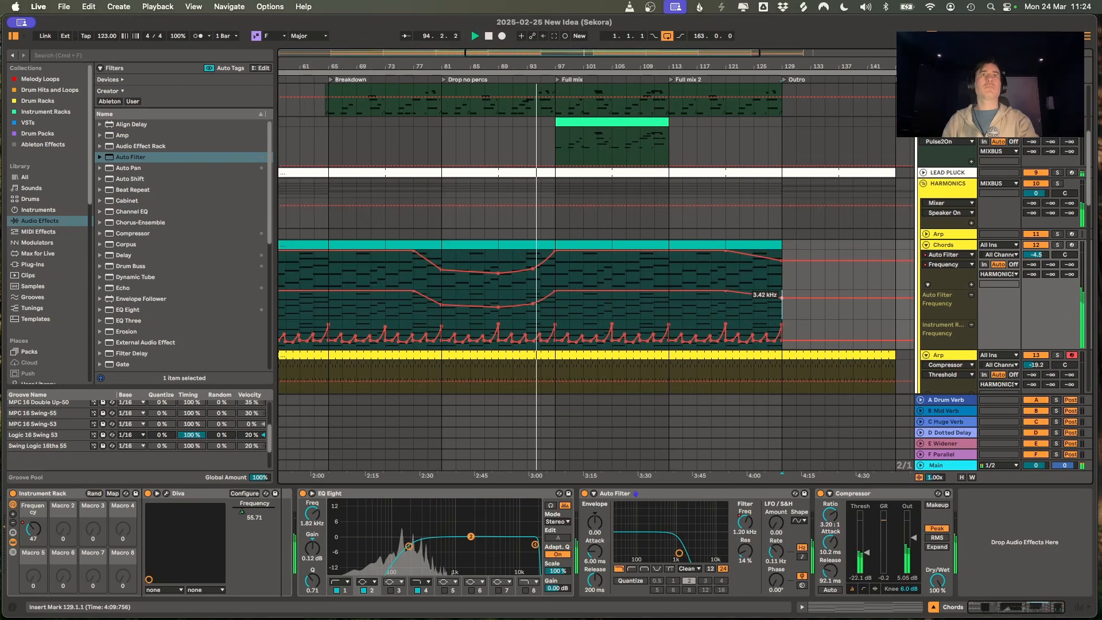
{"action": "key", "text": "minus"}
{"action": "key", "text": "minus"}
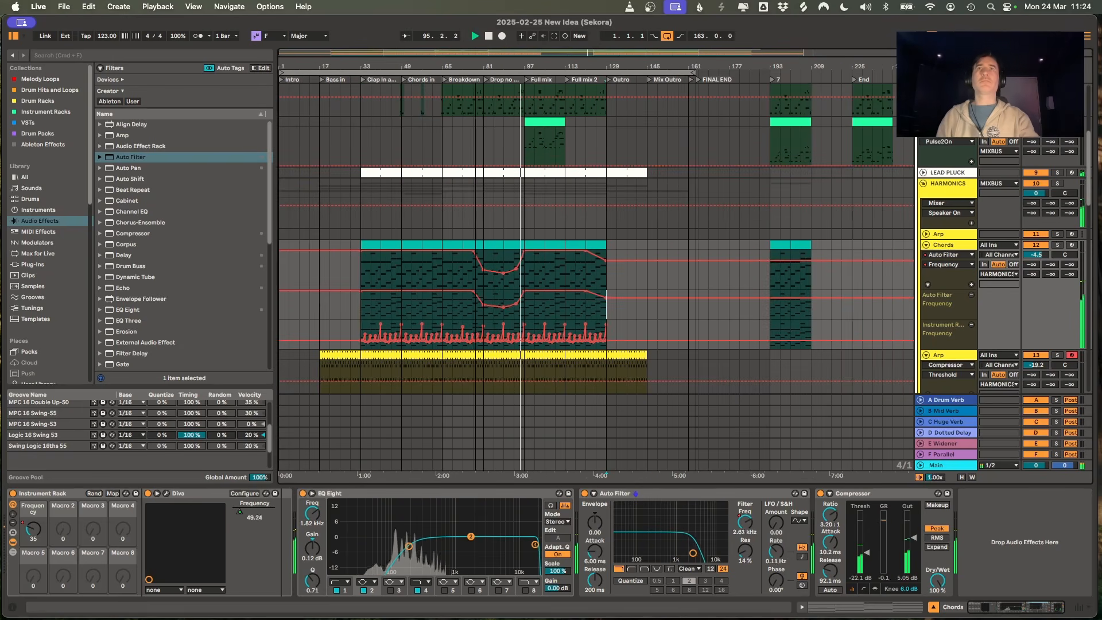
Unfold the Lead Vocals track to view its automation lanes.
{"action": "scroll", "coordinate": [459, 184], "scroll_direction": "down", "scroll_amount": 5}
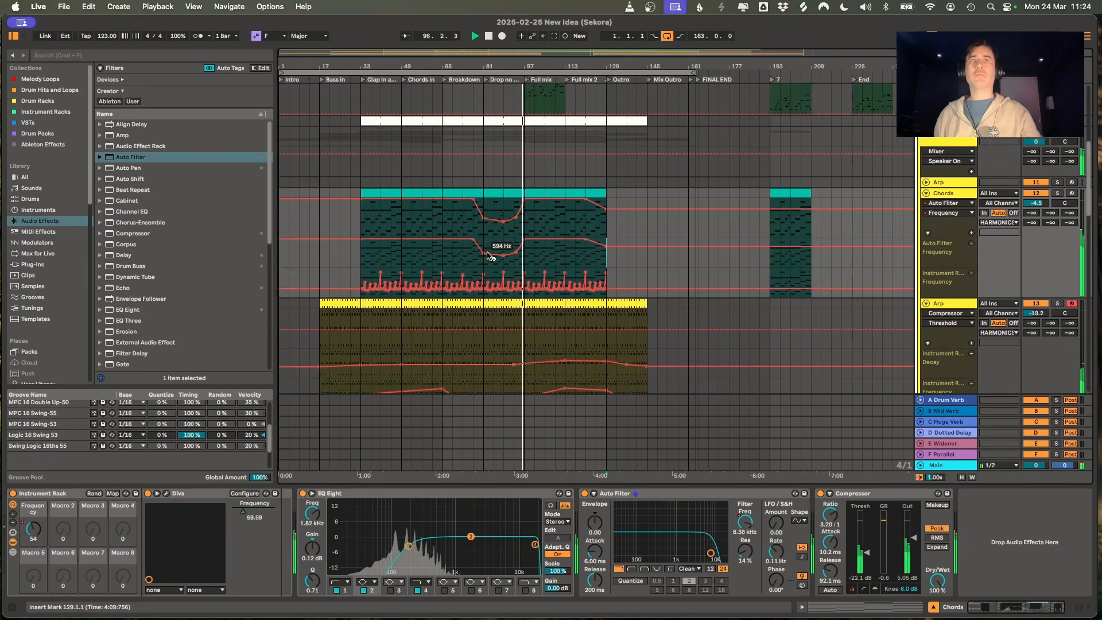
{"action": "scroll", "coordinate": [514, 241], "scroll_direction": "up", "scroll_amount": 10}
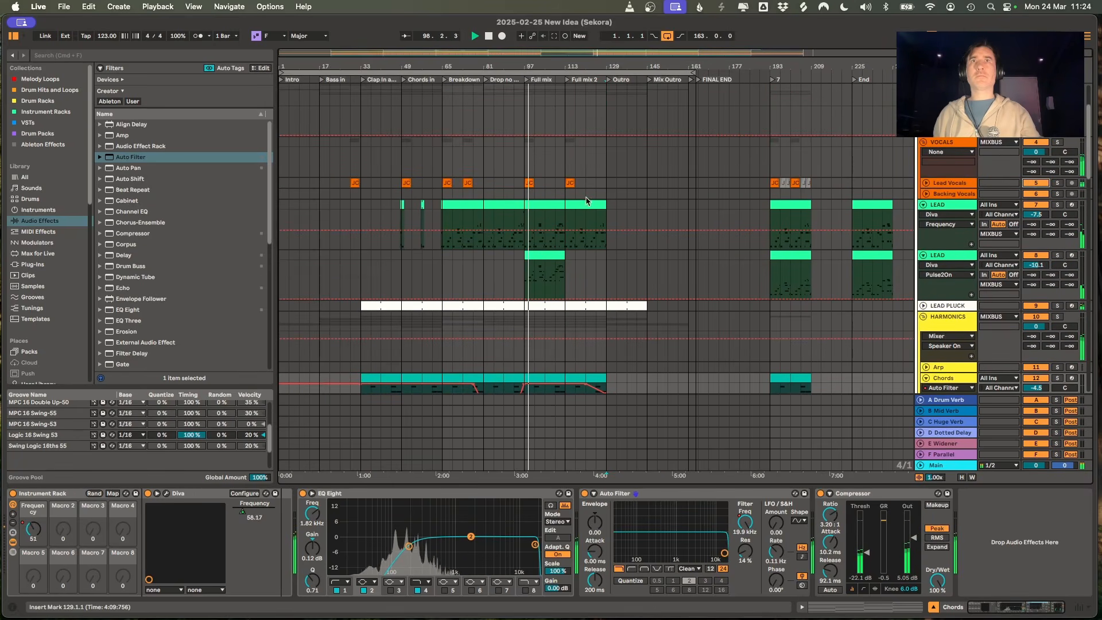
{"action": "left_click", "coordinate": [926, 184]}
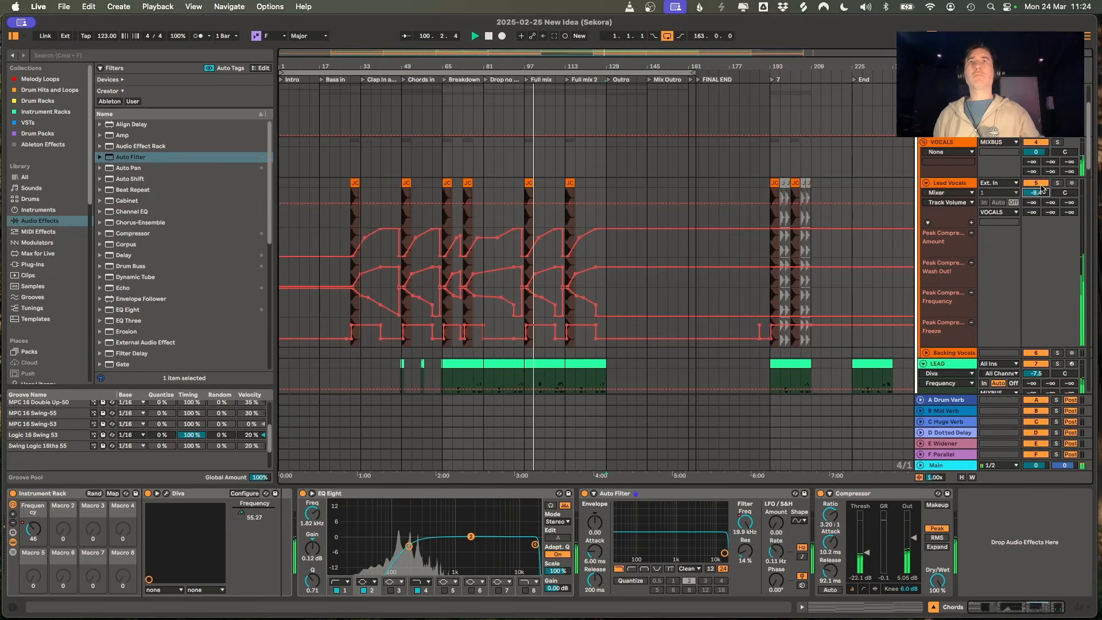
{"action": "scroll", "coordinate": [591, 228], "scroll_direction": "down", "scroll_amount": 5}
Select the Full mix clip on the second LEAD track, play it from bar 97 and solo the track.
{"action": "left_click", "coordinate": [555, 233]}
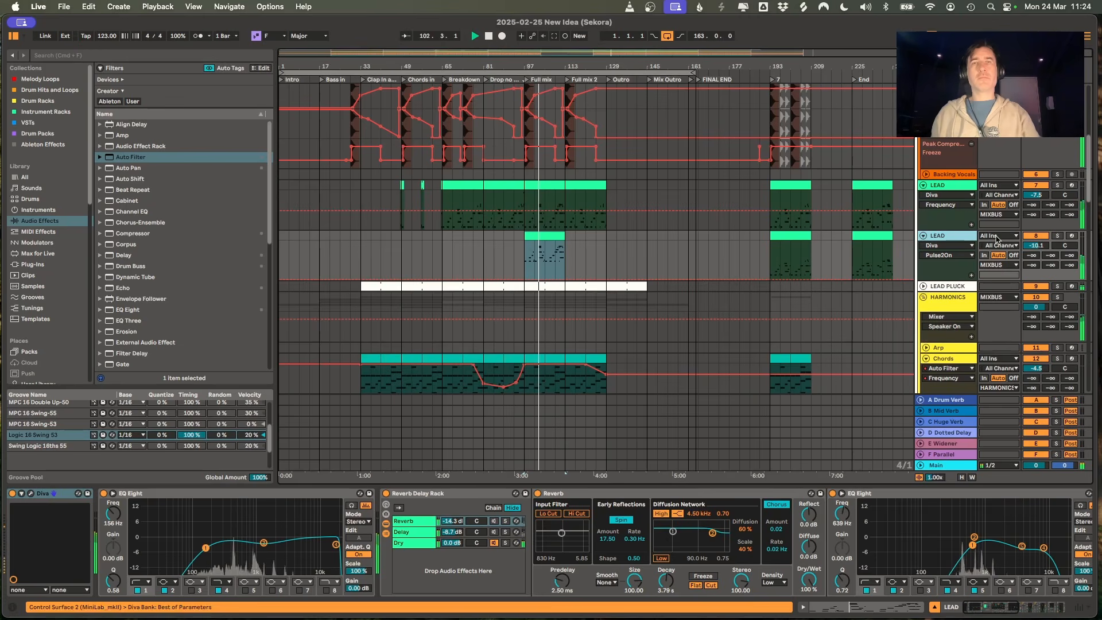
{"action": "left_click", "coordinate": [945, 235]}
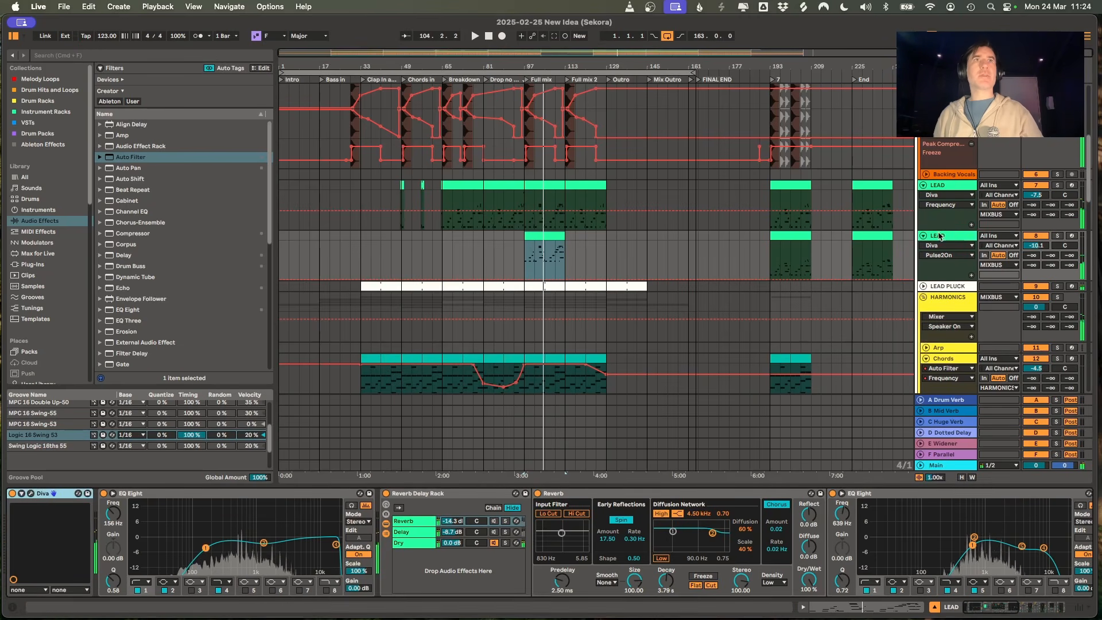
{"action": "key", "text": "space"}
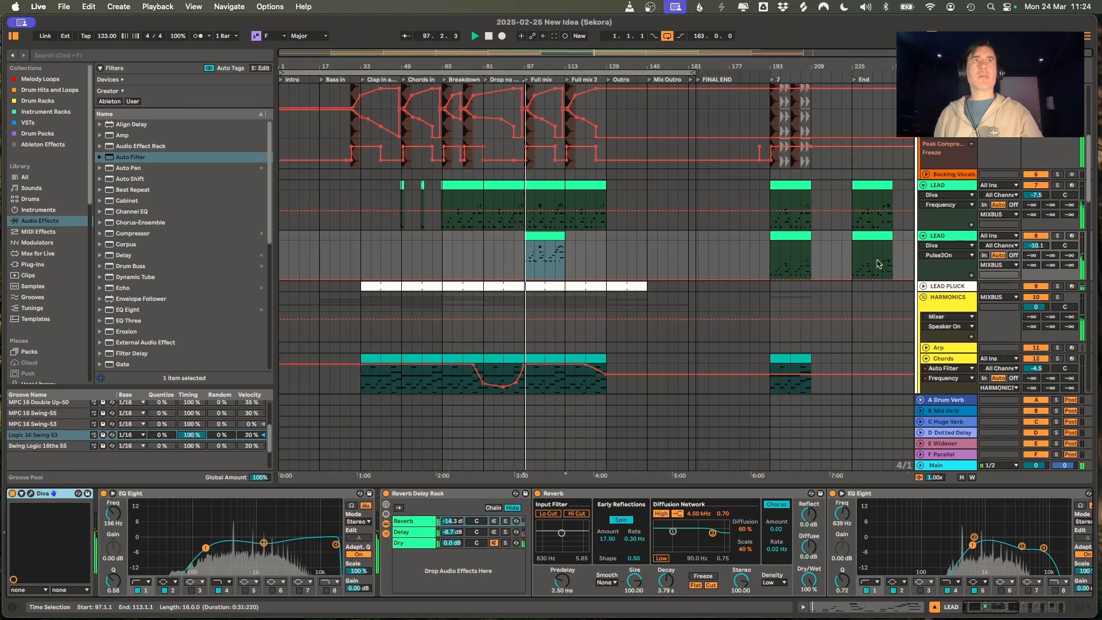
{"action": "left_click", "coordinate": [1057, 235]}
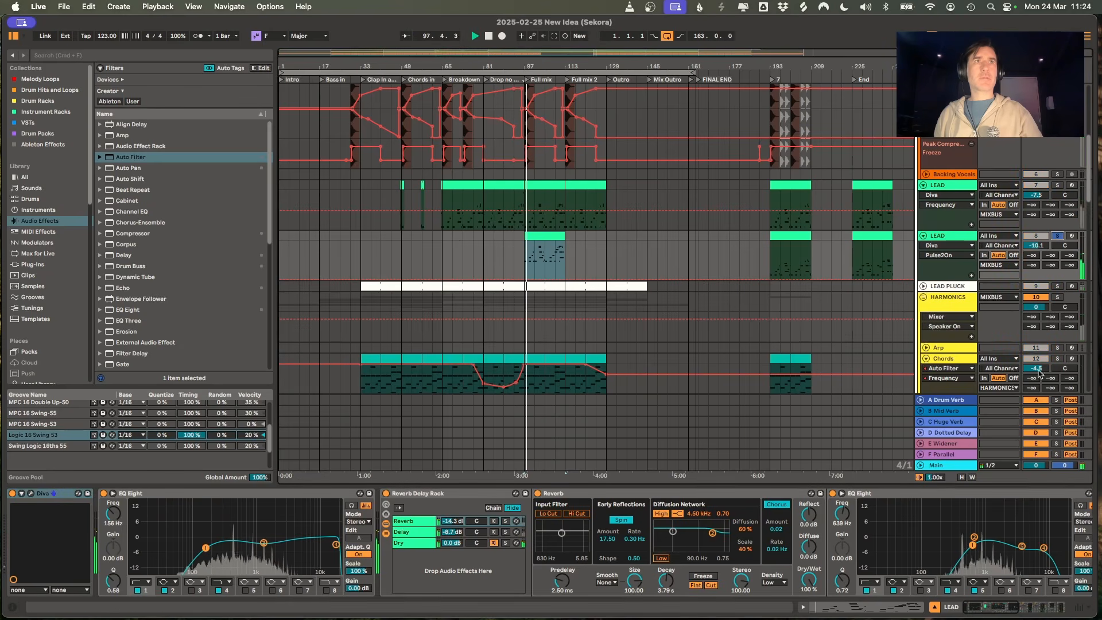
Lower the upper bands of the second LEAD track's last EQ Eight, the highest to 4.45 kHz, and raise its Reverb chain to -7.7 dB.
{"action": "left_click_drag", "start_coordinate": [1042, 547], "coordinate": [1033, 548]}
{"action": "left_click", "coordinate": [1030, 546]}
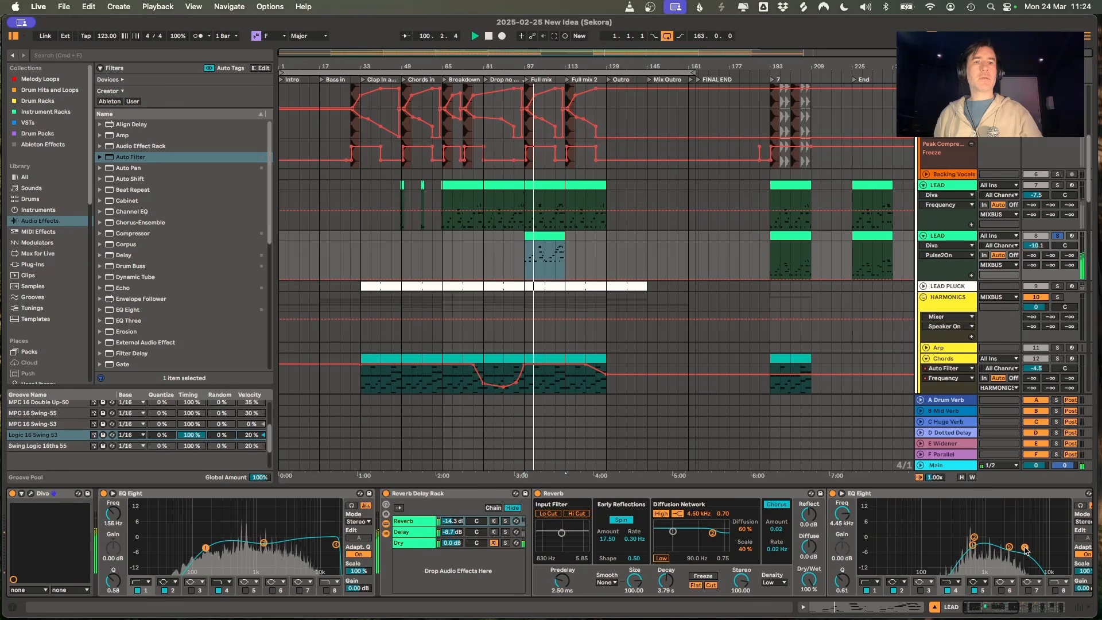
{"action": "left_click", "coordinate": [416, 522]}
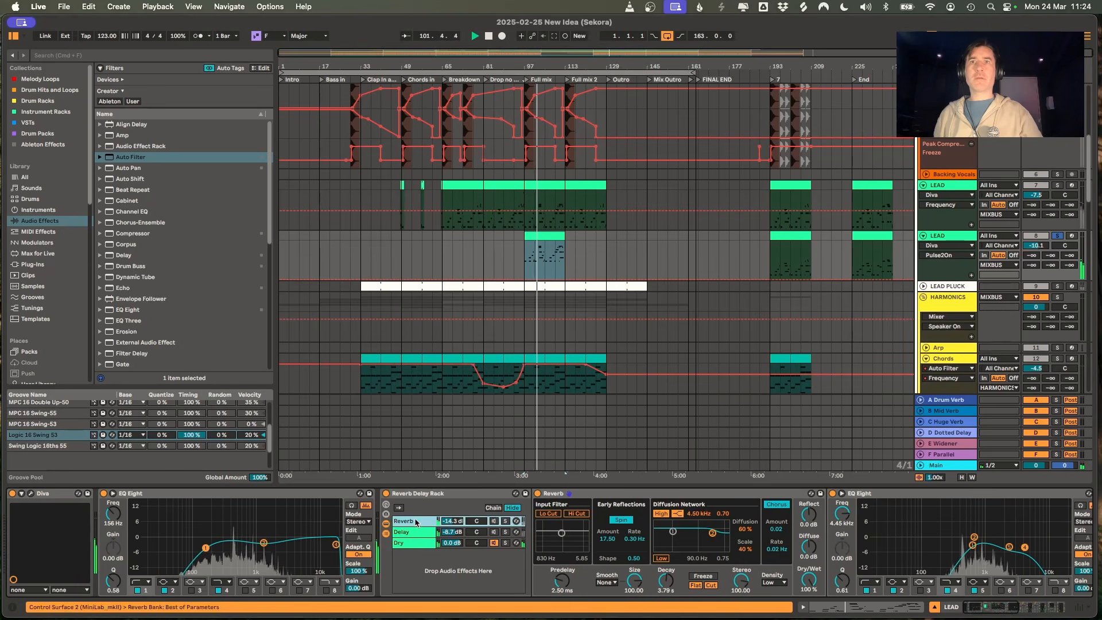
{"action": "left_click", "coordinate": [494, 532]}
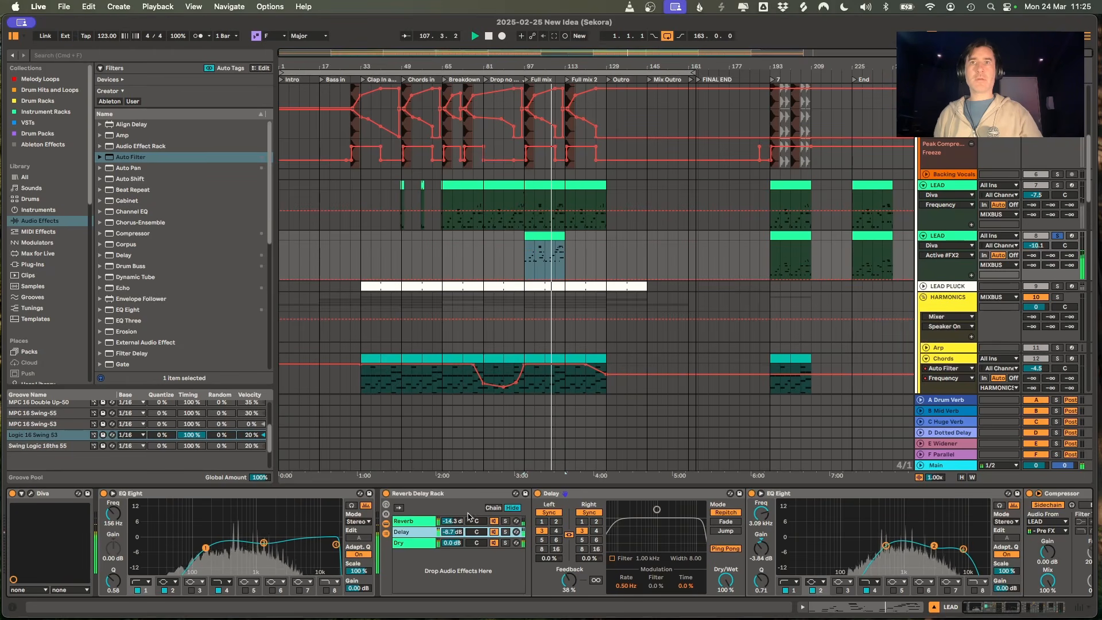
Move the low cut band of the EQ Eight after the second LEAD track's Reverb to 383 Hz.
{"action": "scroll", "coordinate": [780, 526], "scroll_direction": "right", "scroll_amount": 3}
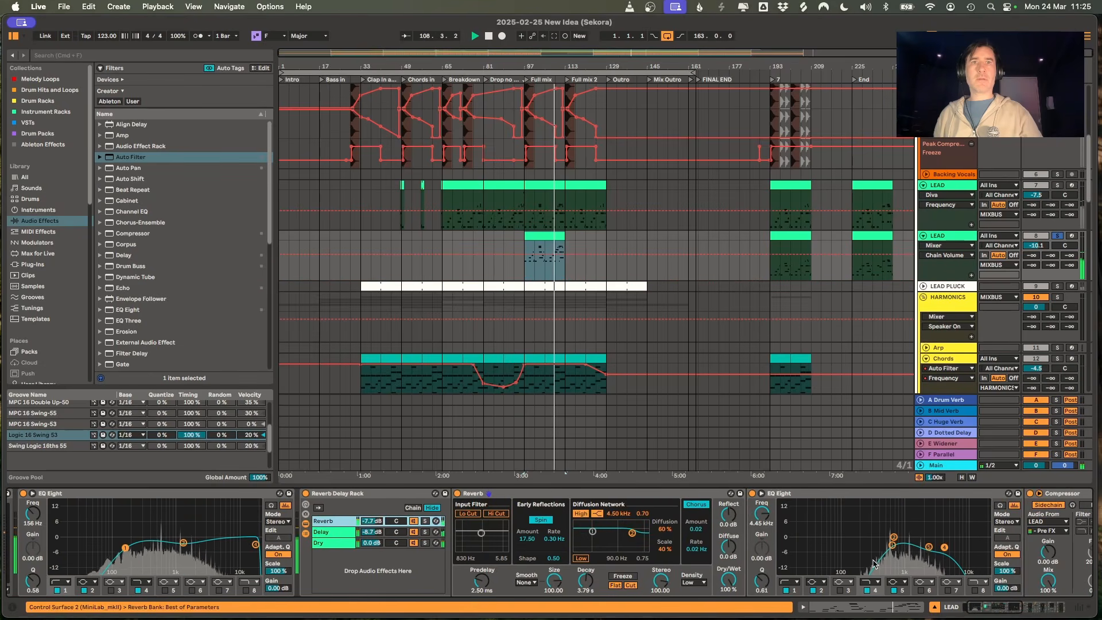
{"action": "left_click_drag", "start_coordinate": [892, 545], "coordinate": [879, 546]}
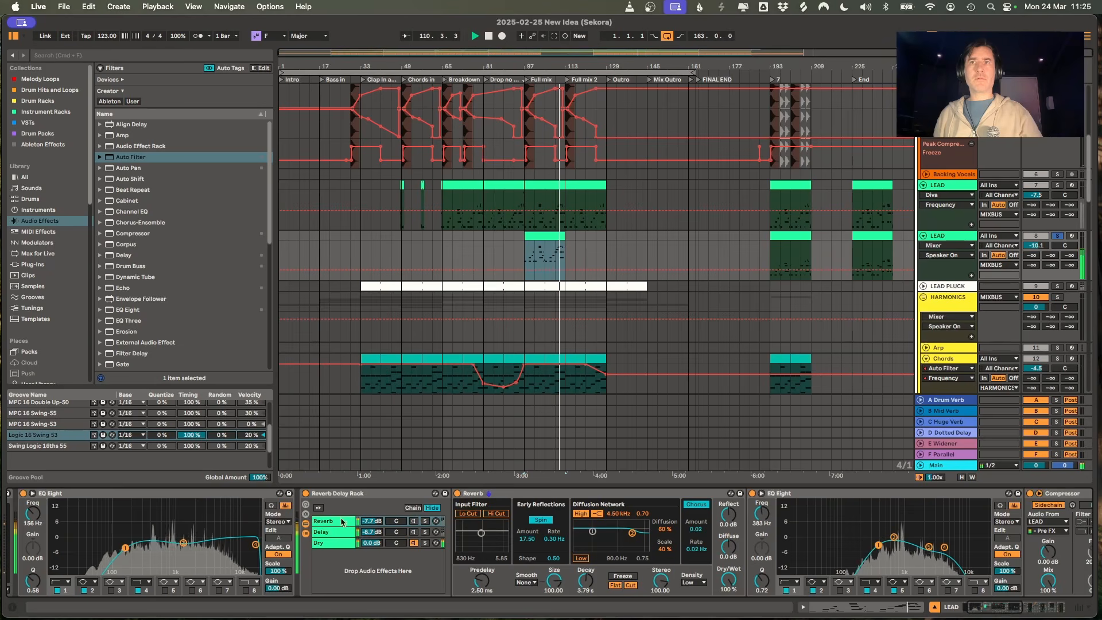
{"action": "scroll", "coordinate": [315, 521], "scroll_direction": "left", "scroll_amount": 3}
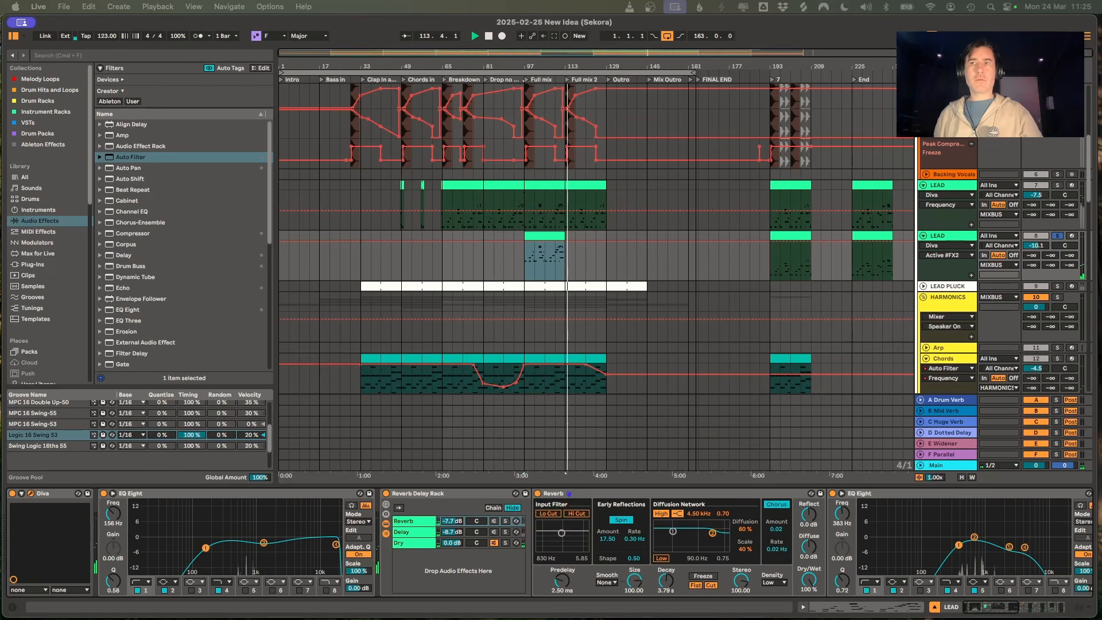
Unsolo the second LEAD track while playing from the Full mix marker, and save the project.
{"action": "left_click", "coordinate": [539, 80]}
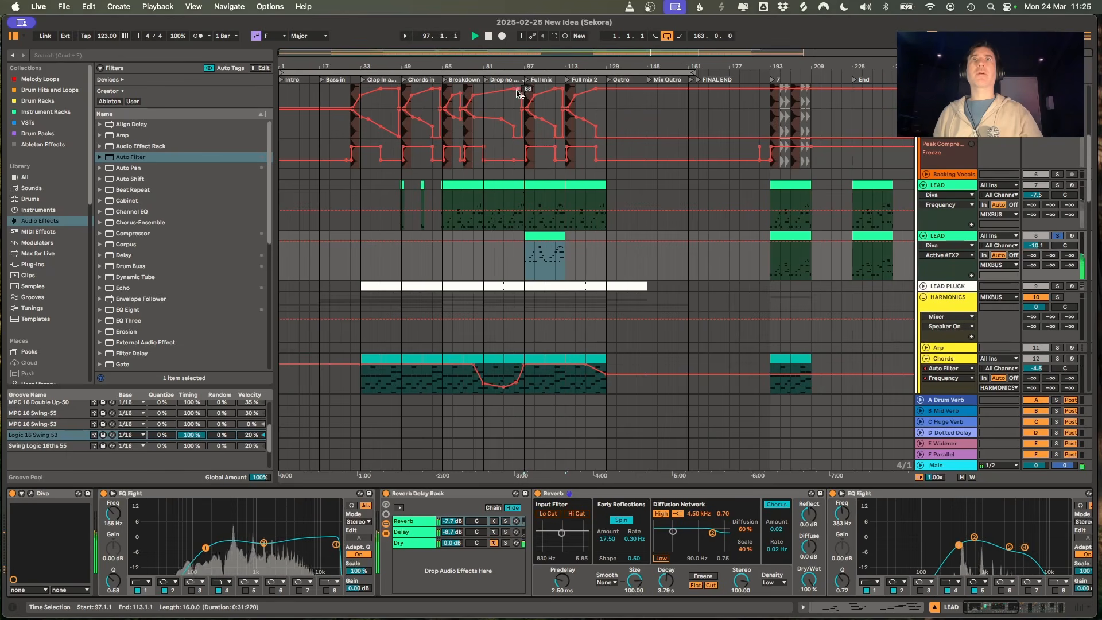
{"action": "left_click", "coordinate": [1058, 236]}
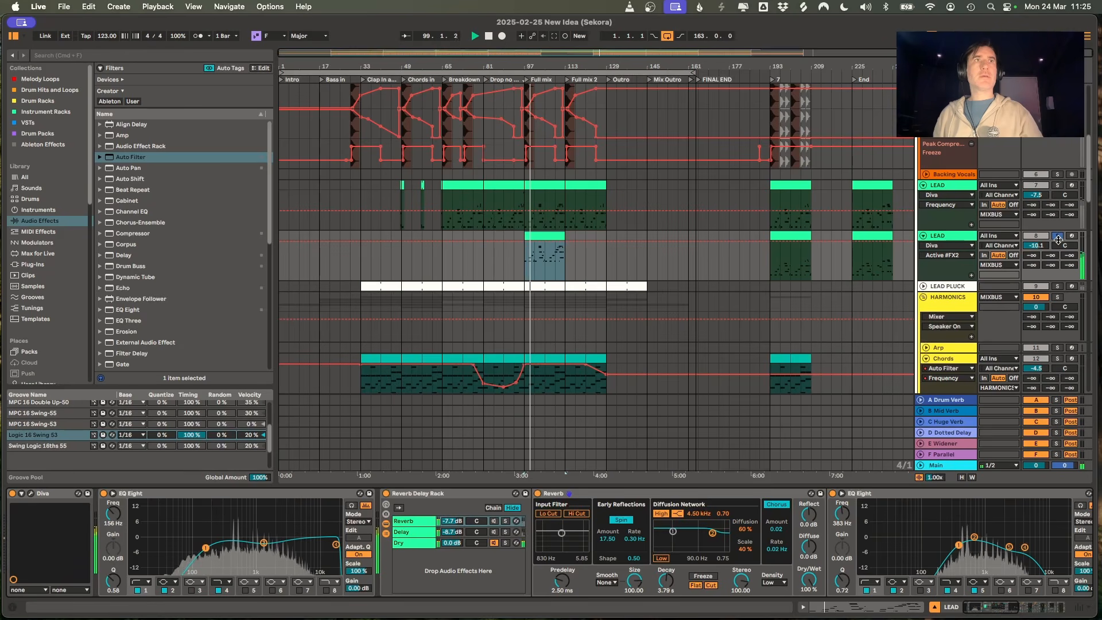
{"action": "left_click", "coordinate": [1058, 239]}
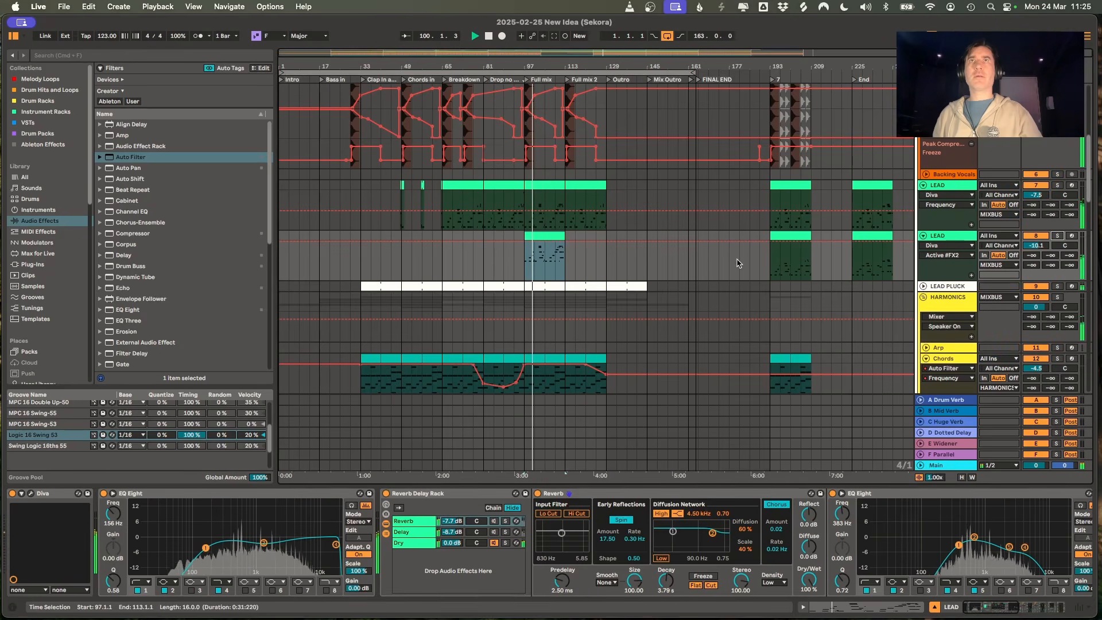
{"action": "key", "text": "super+s"}
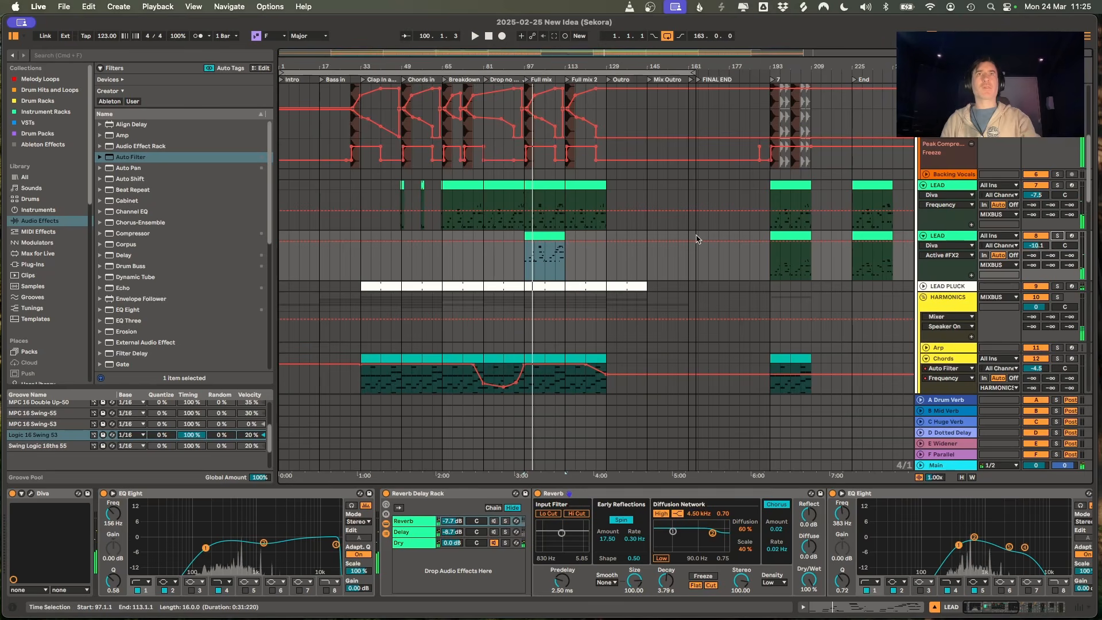
Select the Mid Bass clip at bar 17, turn on parameter configuration for its Diva, and group Diva into an Instrument Rack.
{"action": "scroll", "coordinate": [689, 256], "scroll_direction": "down", "scroll_amount": 6}
{"action": "scroll", "coordinate": [662, 258], "scroll_direction": "down", "scroll_amount": 10}
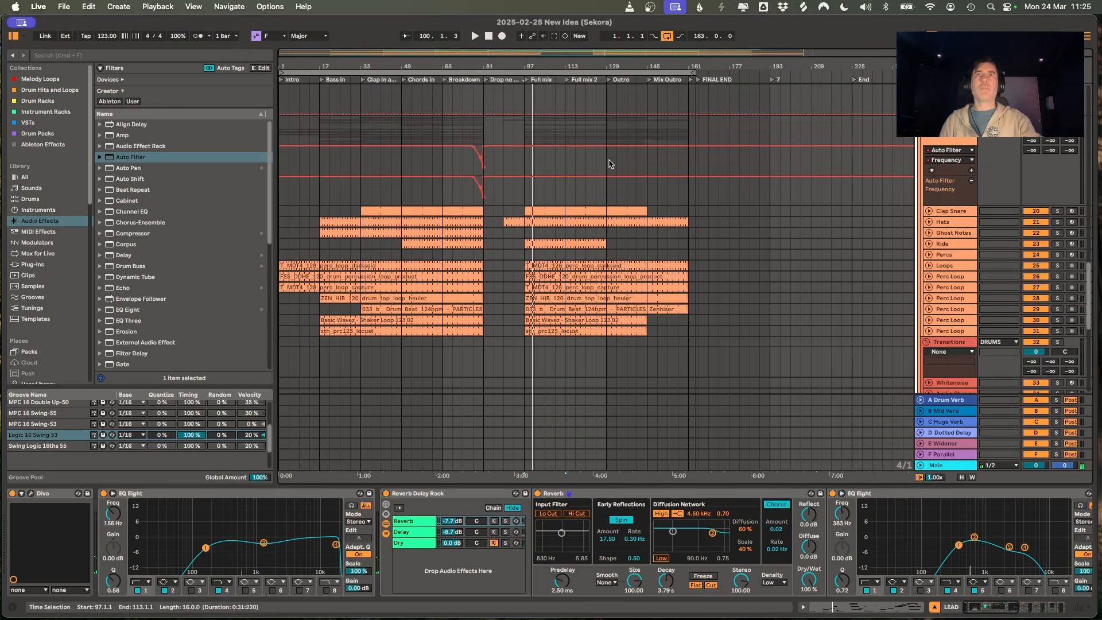
{"action": "left_click", "coordinate": [746, 156]}
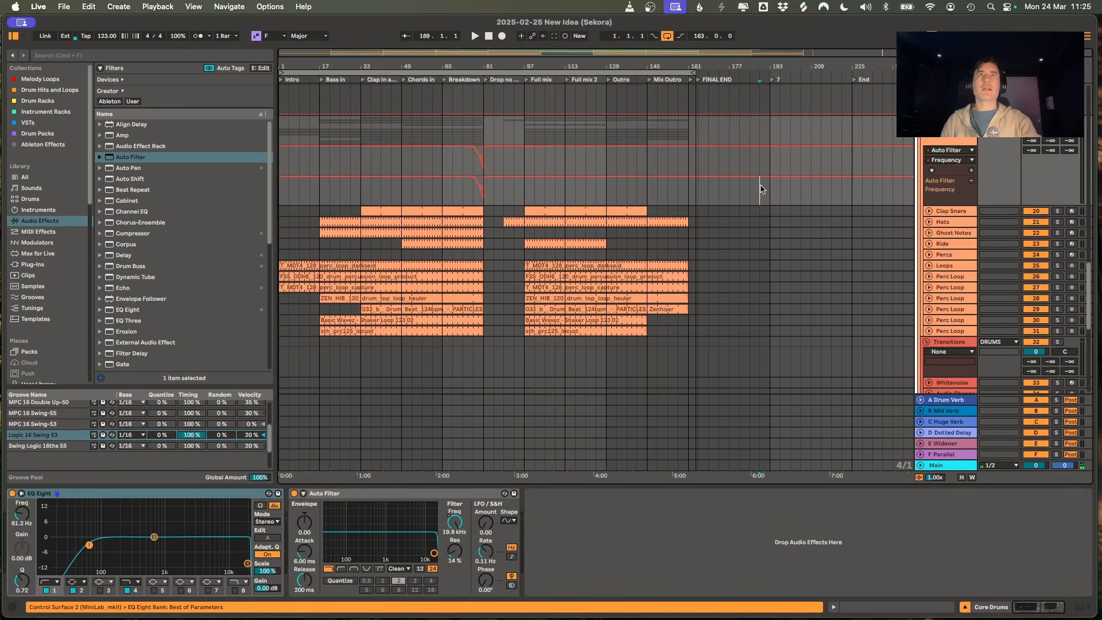
{"action": "scroll", "coordinate": [697, 239], "scroll_direction": "down", "scroll_amount": 10}
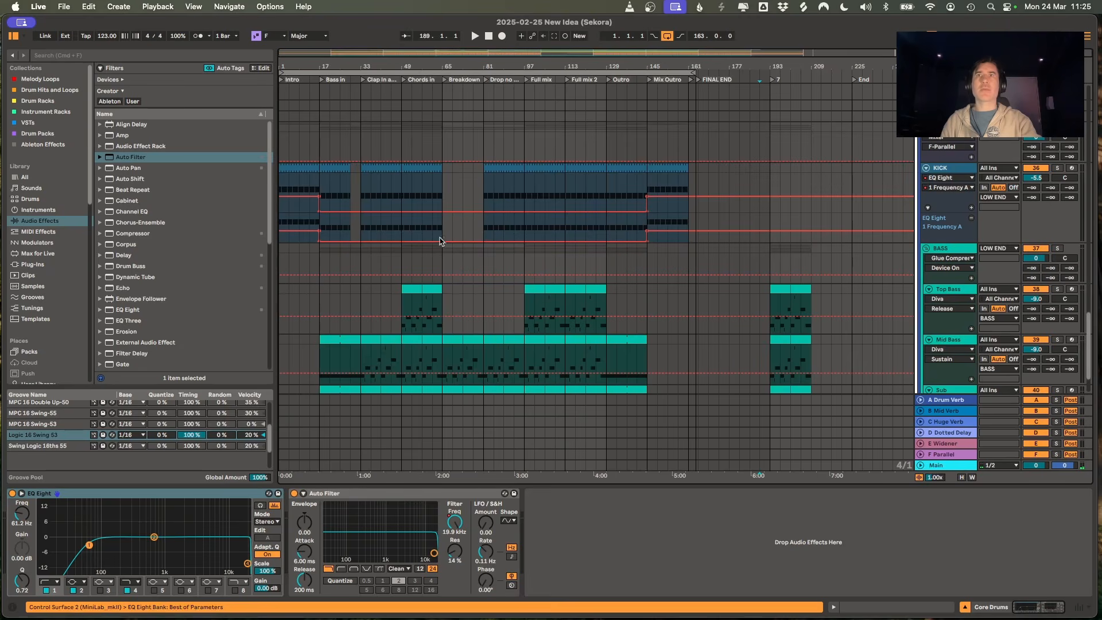
{"action": "left_click", "coordinate": [333, 339]}
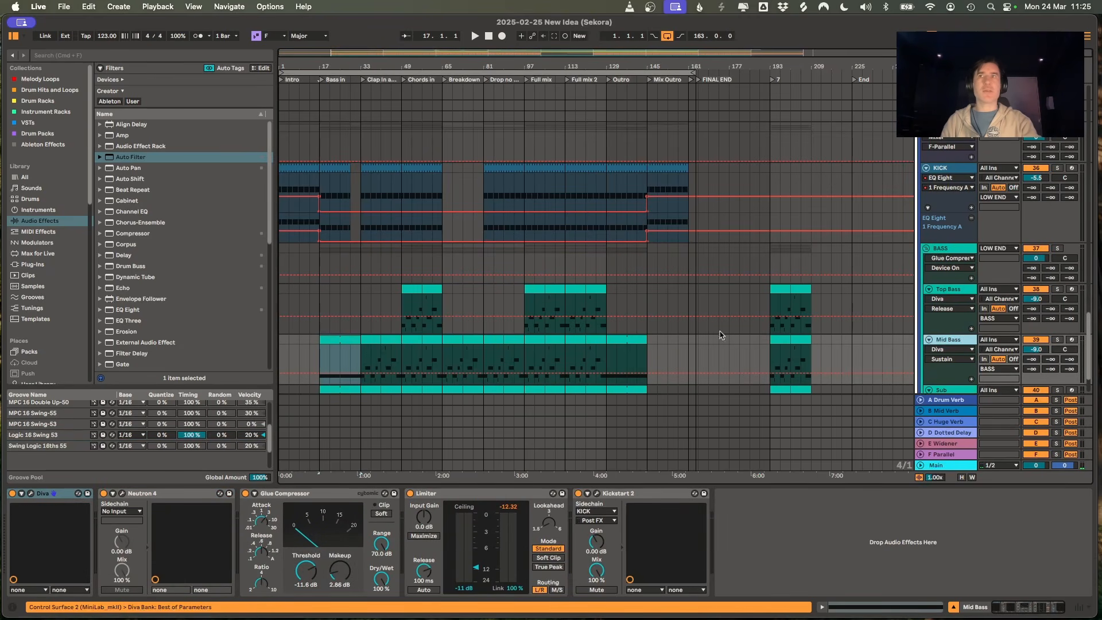
{"action": "left_click", "coordinate": [20, 494]}
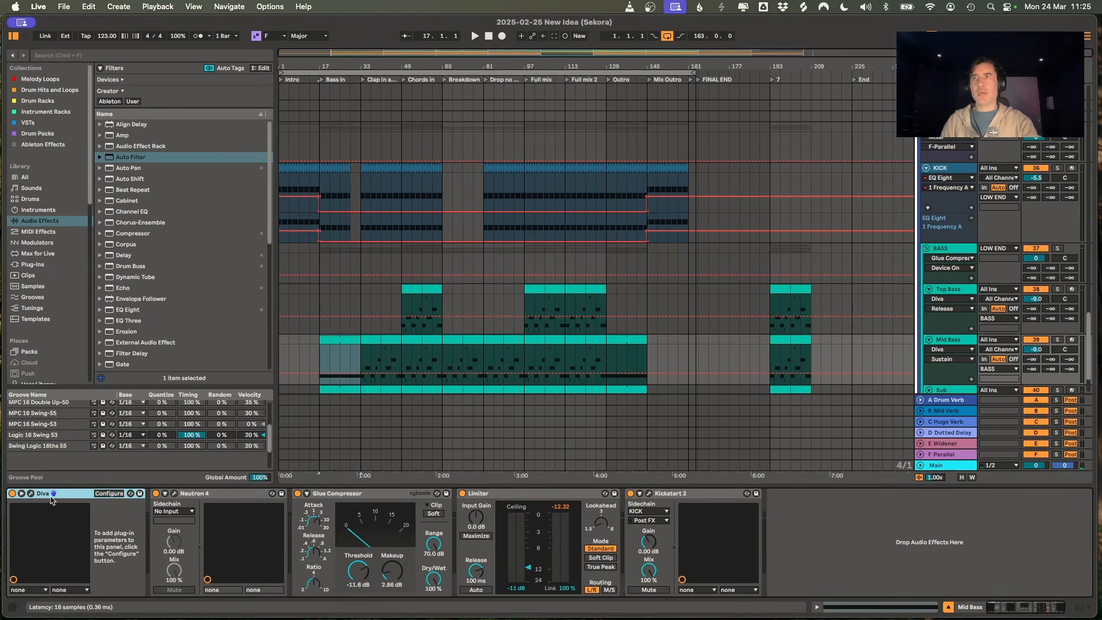
{"action": "left_click", "coordinate": [113, 495]}
{"action": "right_click", "coordinate": [55, 497]}
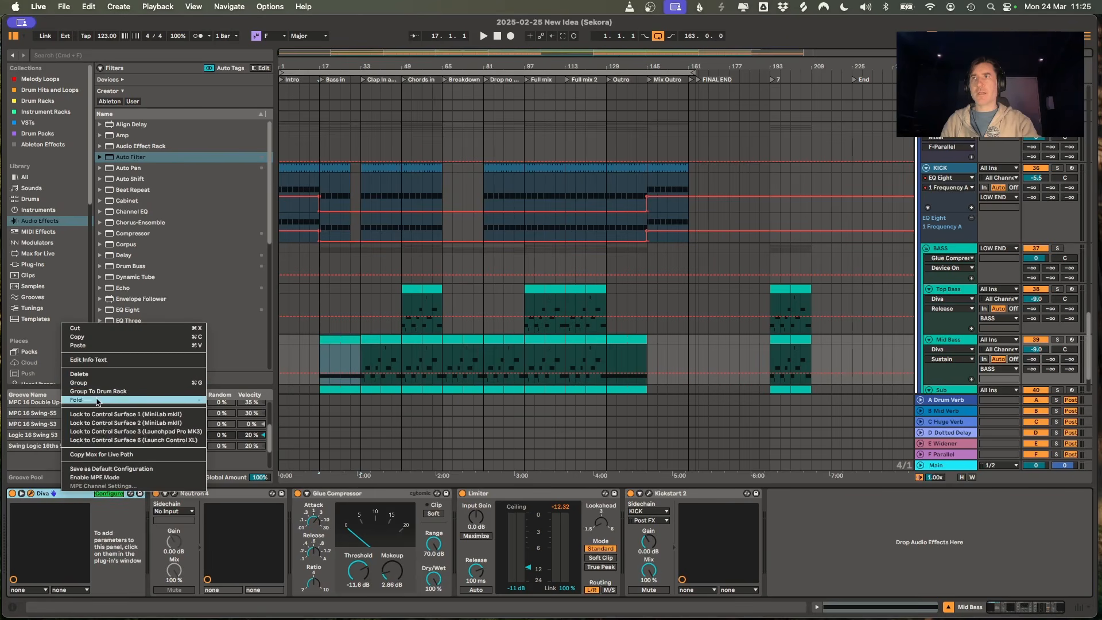
{"action": "key", "text": "Return"}
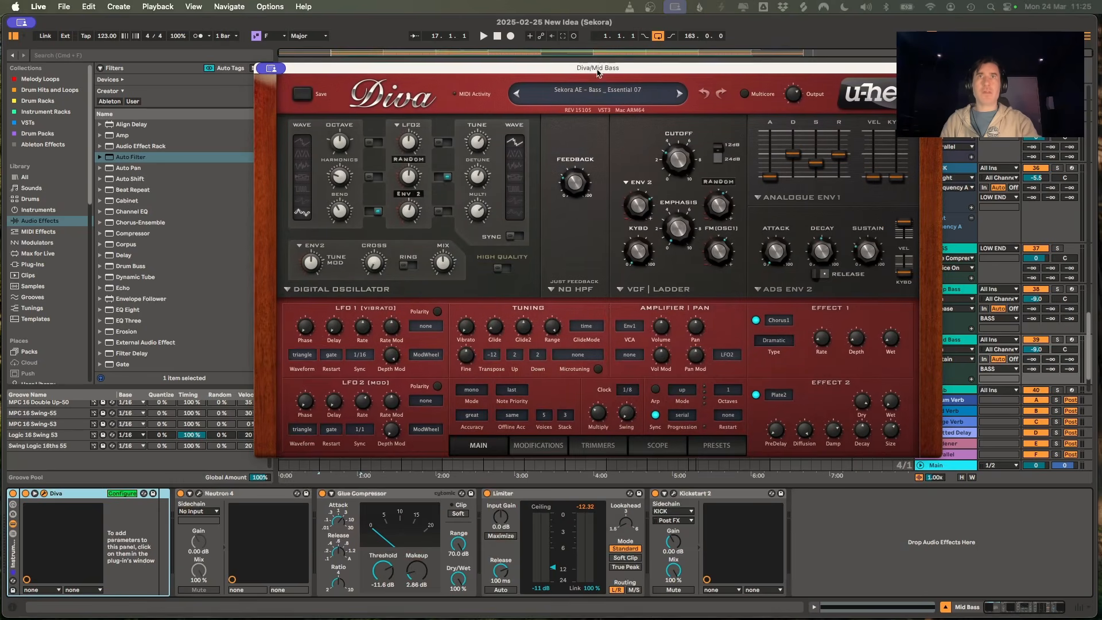
Add Diva's VCF cutoff as a configured Frequency parameter during playback and map it to the rack's first macro.
{"action": "key", "text": "space"}
{"action": "left_click", "coordinate": [680, 171]}
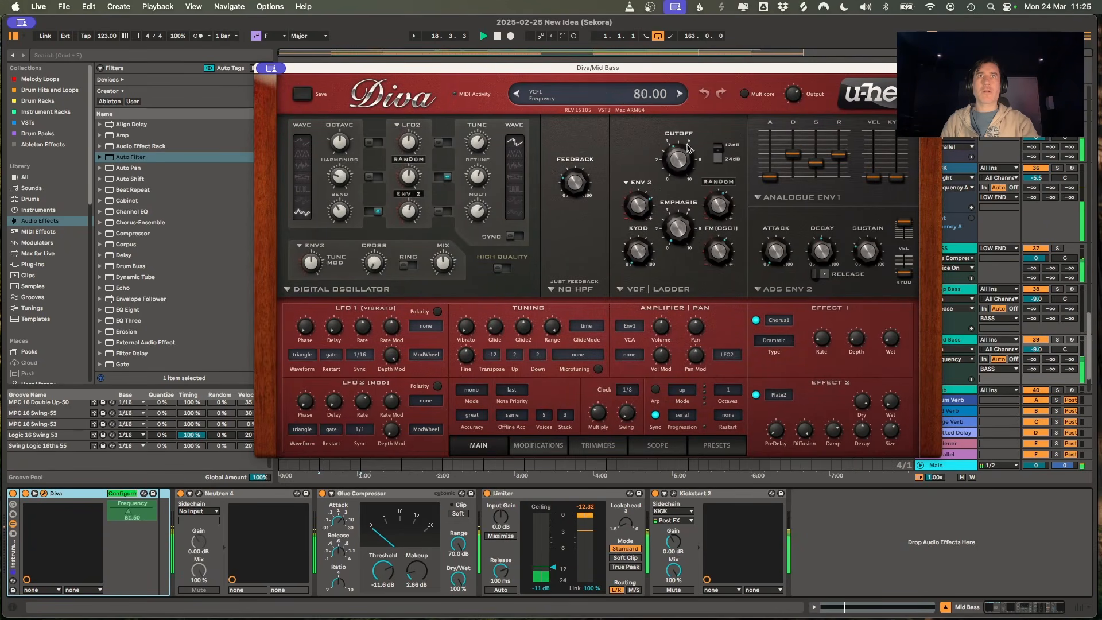
{"action": "left_click", "coordinate": [259, 68]}
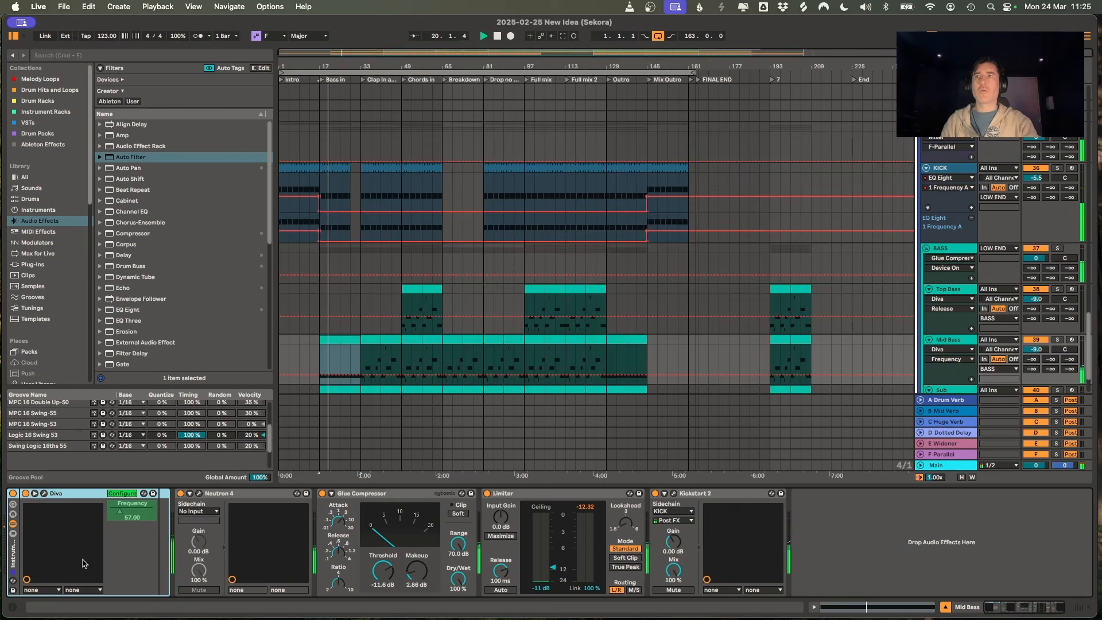
{"action": "right_click", "coordinate": [120, 514]}
{"action": "left_click", "coordinate": [161, 354]}
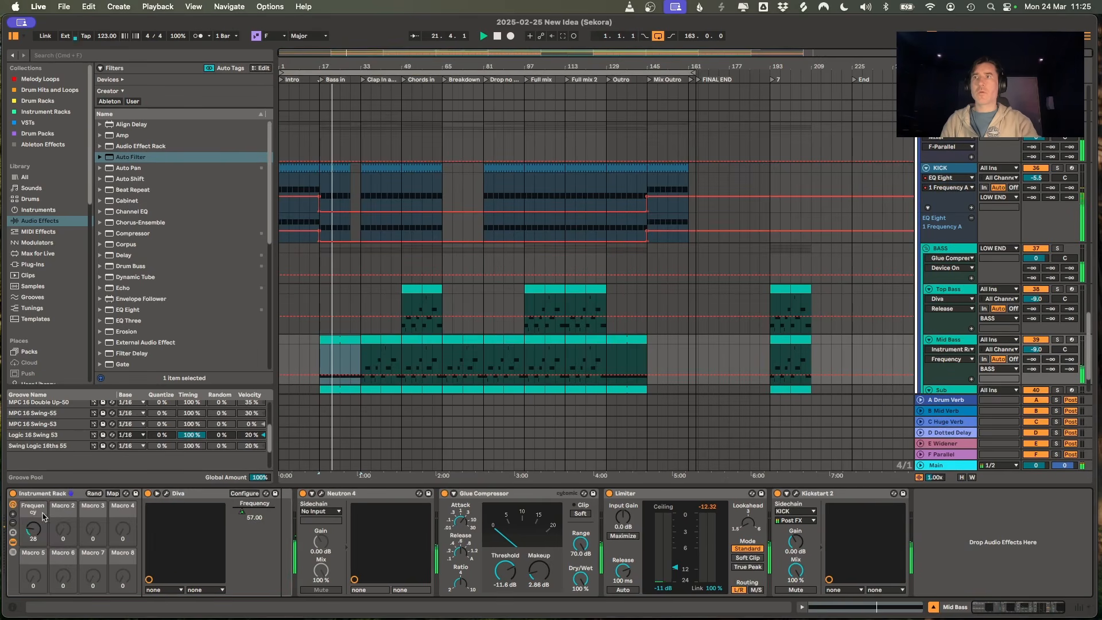
Turn the Frequency macro down to 20 and set Mid Bass Frequency automation points of 16 at bars 17 and 33.
{"action": "left_click_drag", "start_coordinate": [33, 530], "coordinate": [32, 556]}
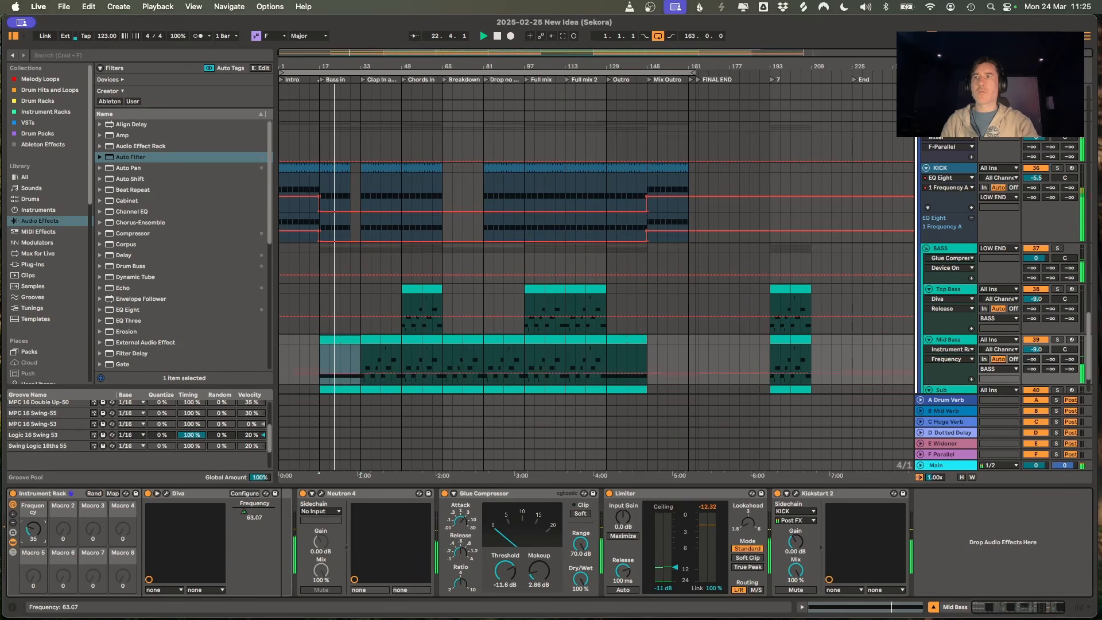
{"action": "scroll", "coordinate": [370, 296], "scroll_direction": "down", "scroll_amount": 3}
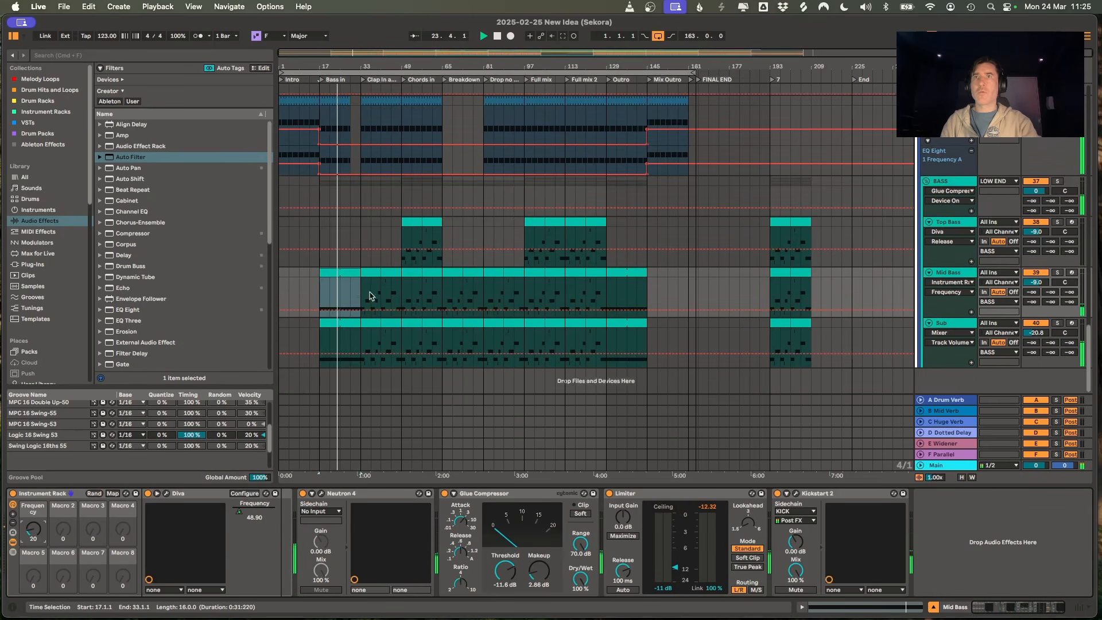
{"action": "left_click", "coordinate": [319, 313]}
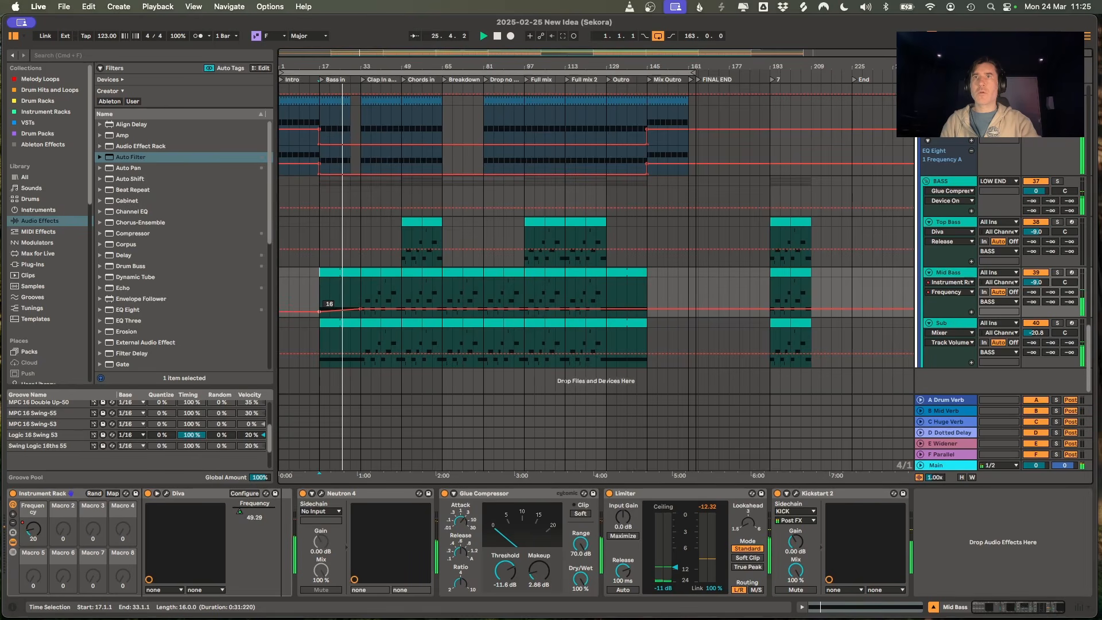
{"action": "left_click_drag", "start_coordinate": [361, 310], "coordinate": [361, 312]}
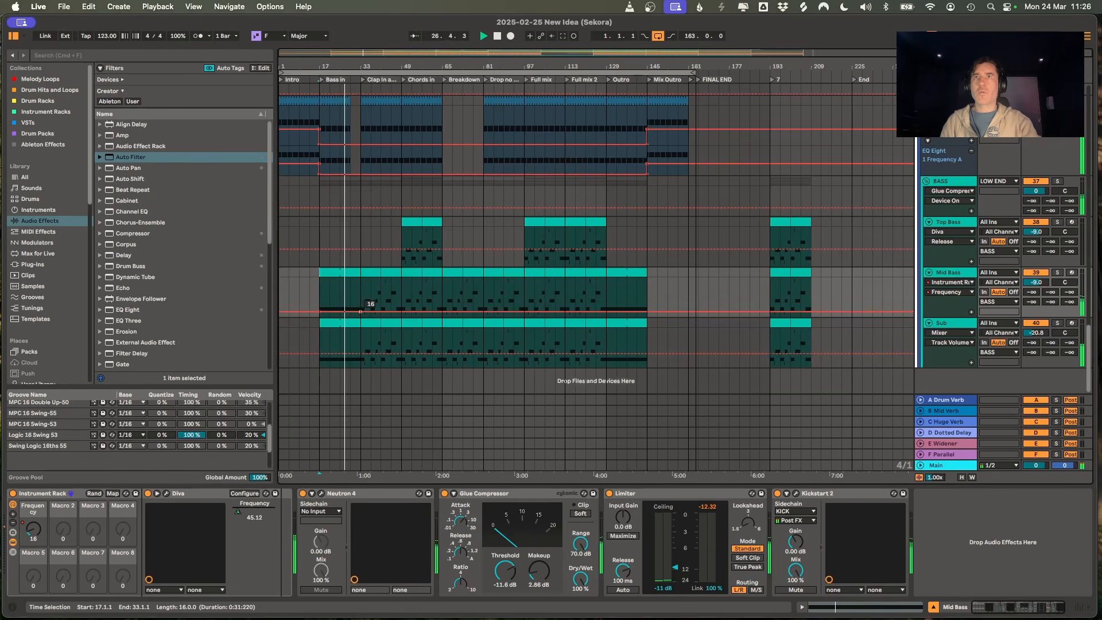
Raise the Mid Bass Frequency automation to 27 at bar 33, with a further rise through bar 41 to about 37 at bar 49.
{"action": "left_click_drag", "start_coordinate": [334, 51], "coordinate": [380, 74]}
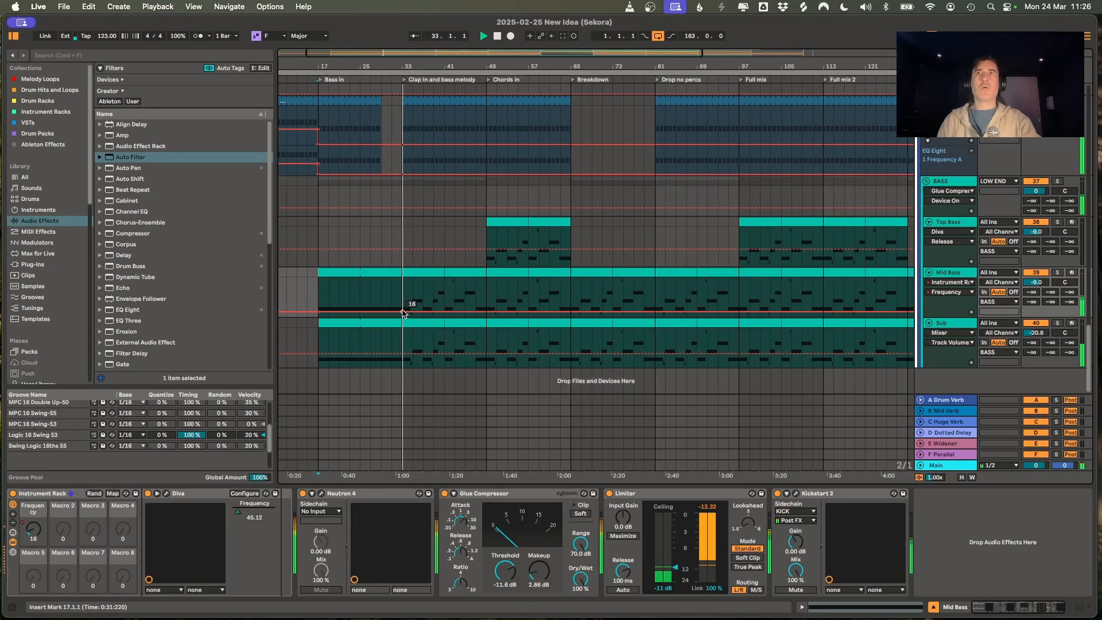
{"action": "left_click_drag", "start_coordinate": [404, 311], "coordinate": [406, 308]}
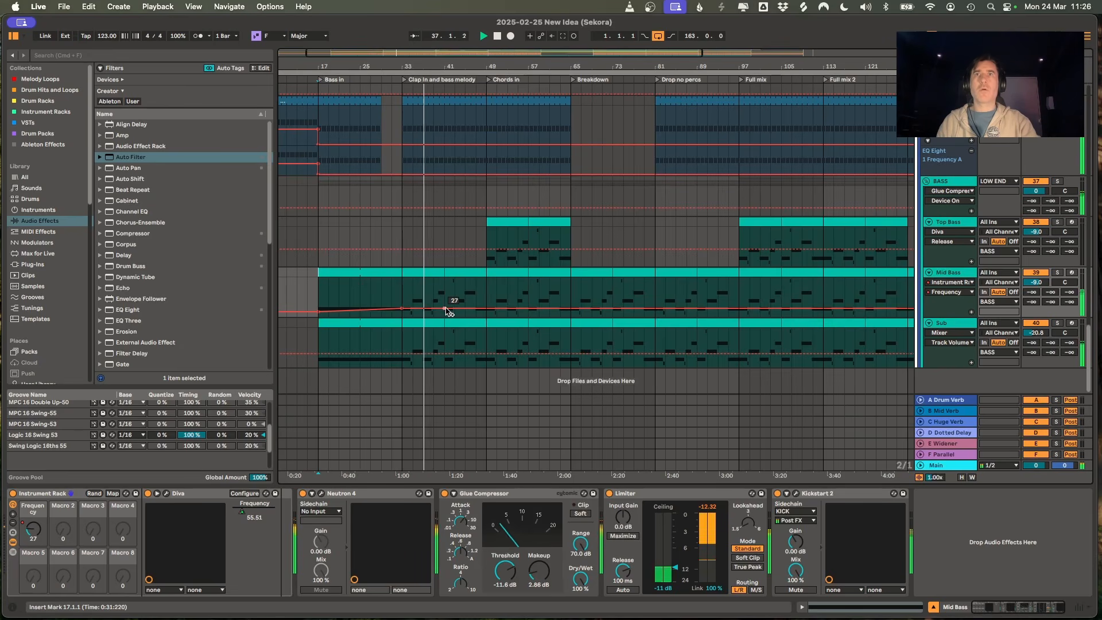
{"action": "left_click_drag", "start_coordinate": [445, 309], "coordinate": [487, 305]}
{"action": "left_click", "coordinate": [492, 307]}
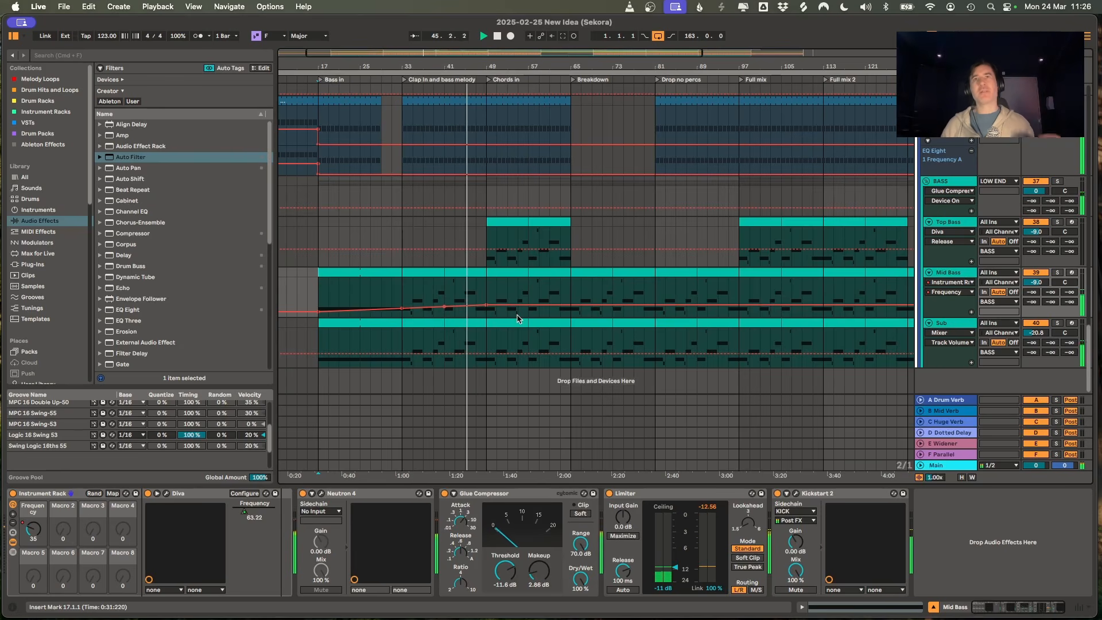
Add a Mid Bass Frequency automation peak of about 51 before Chords in and shift it to about bar 45.
{"action": "scroll", "coordinate": [455, 143], "scroll_direction": "up", "scroll_amount": 5}
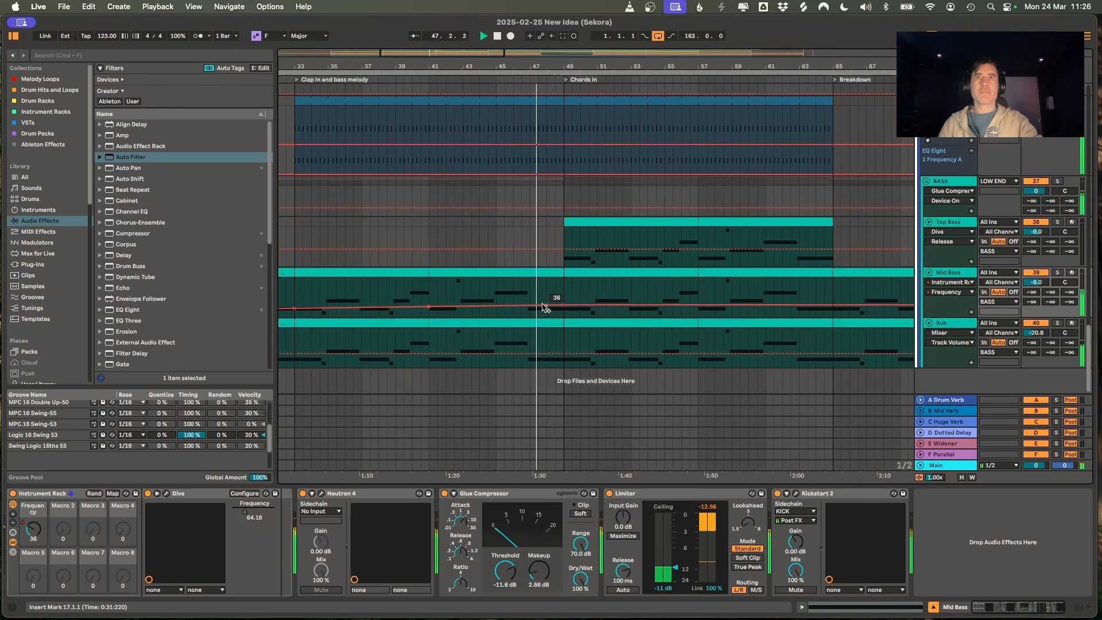
{"action": "left_click_drag", "start_coordinate": [530, 308], "coordinate": [530, 299]}
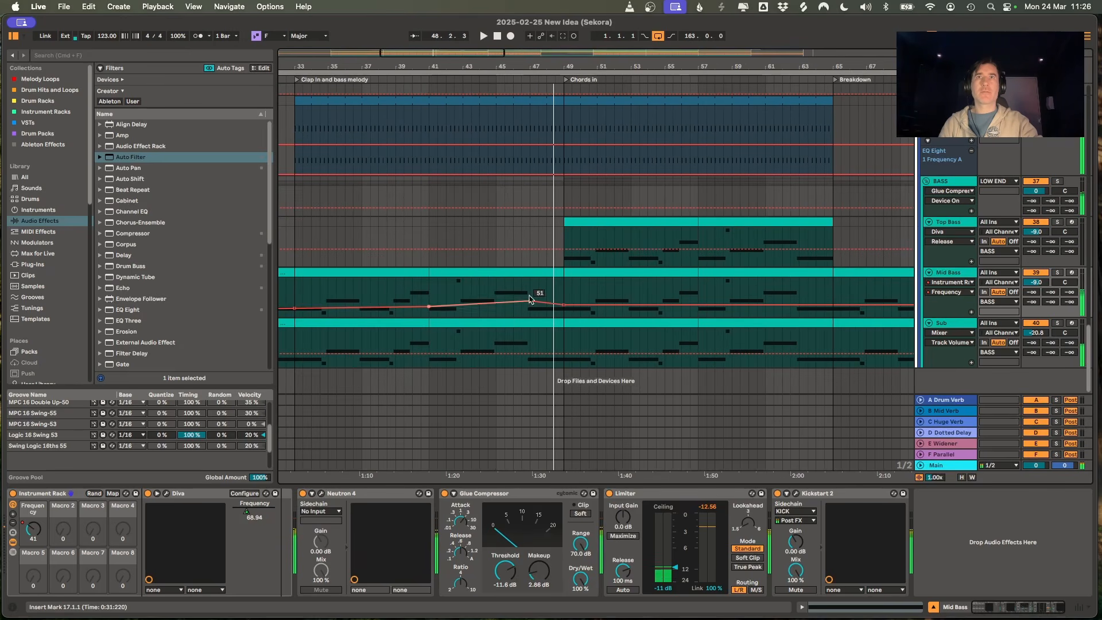
{"action": "left_click", "coordinate": [465, 84]}
{"action": "left_click_drag", "start_coordinate": [529, 301], "coordinate": [482, 304]}
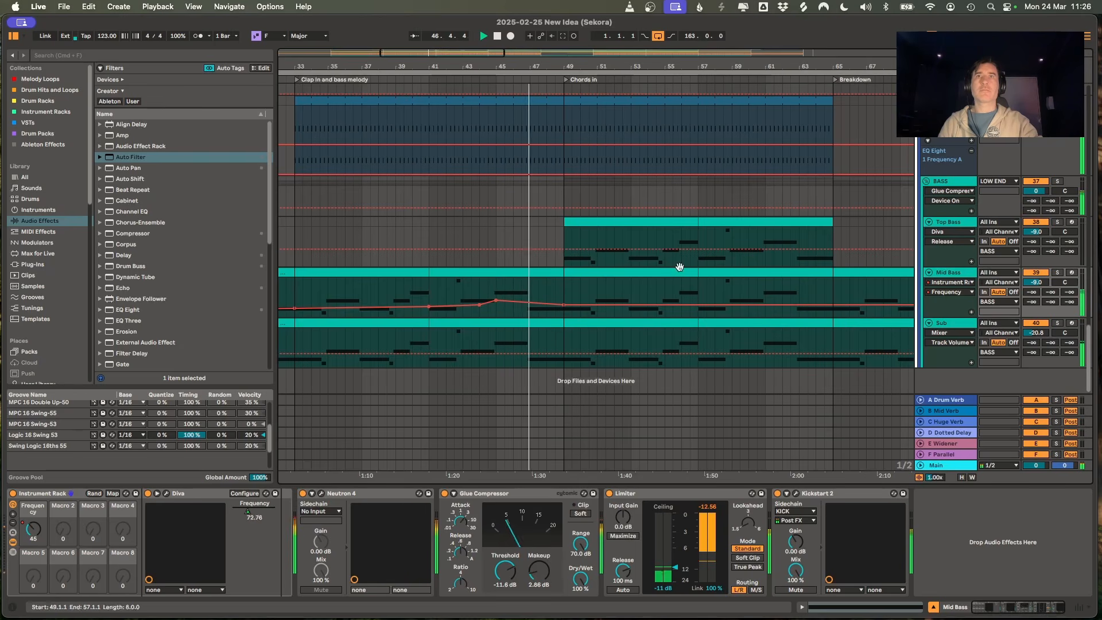
Shape the Mid Bass Frequency automation from Chords in with peaks at bars 57 and 61, a dip to 39 between them and a point at bar 65.
{"action": "scroll", "coordinate": [587, 307], "scroll_direction": "right", "scroll_amount": 3}
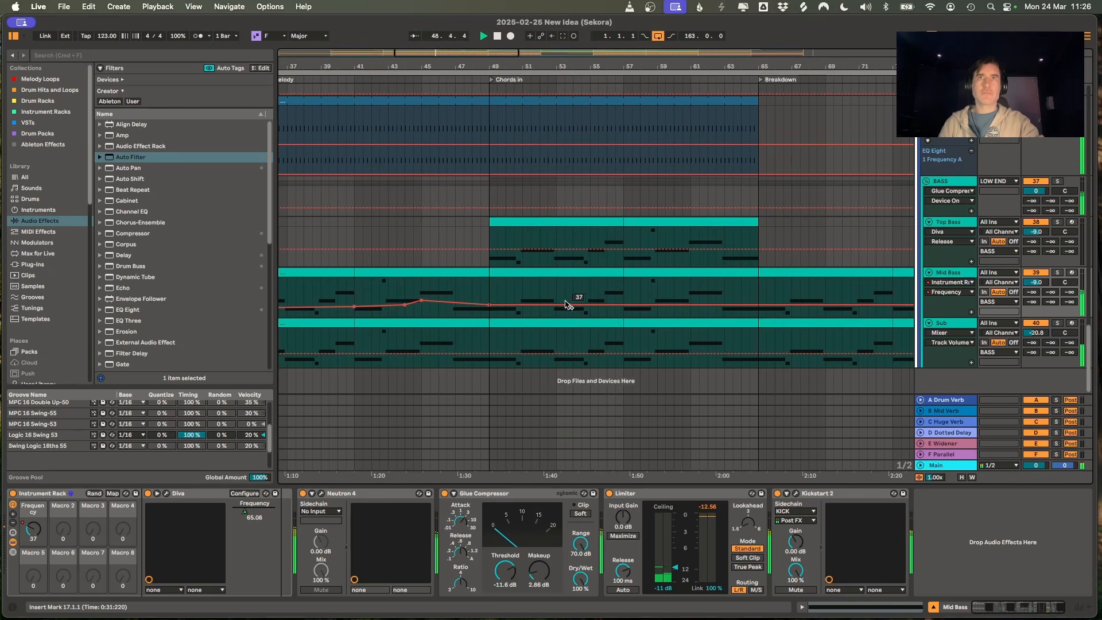
{"action": "left_click_drag", "start_coordinate": [557, 305], "coordinate": [623, 292]}
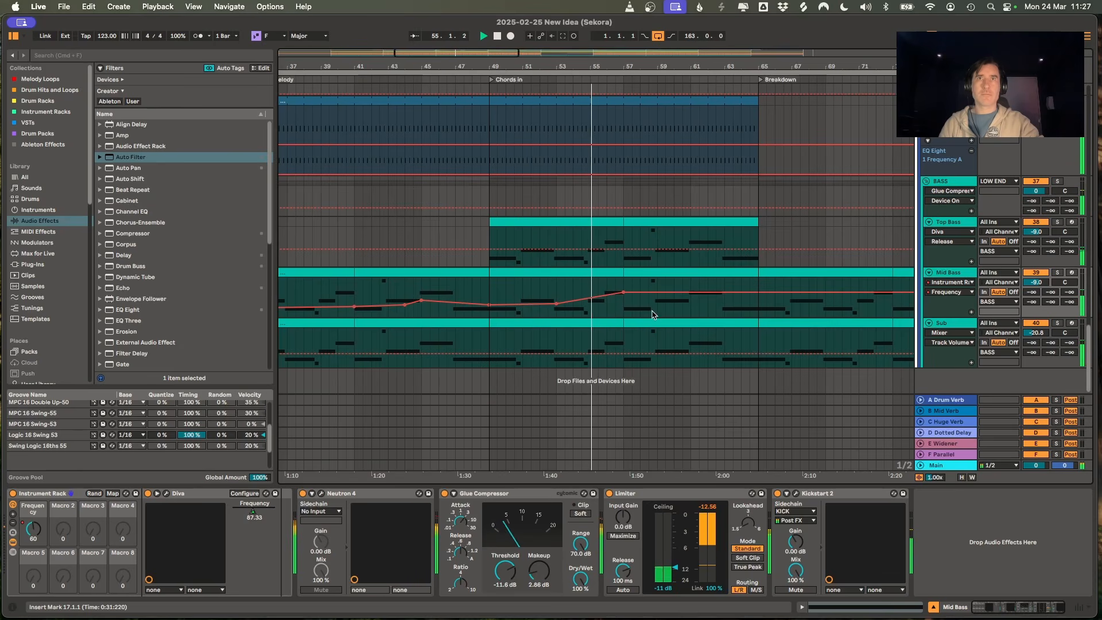
{"action": "left_click_drag", "start_coordinate": [623, 293], "coordinate": [648, 305]}
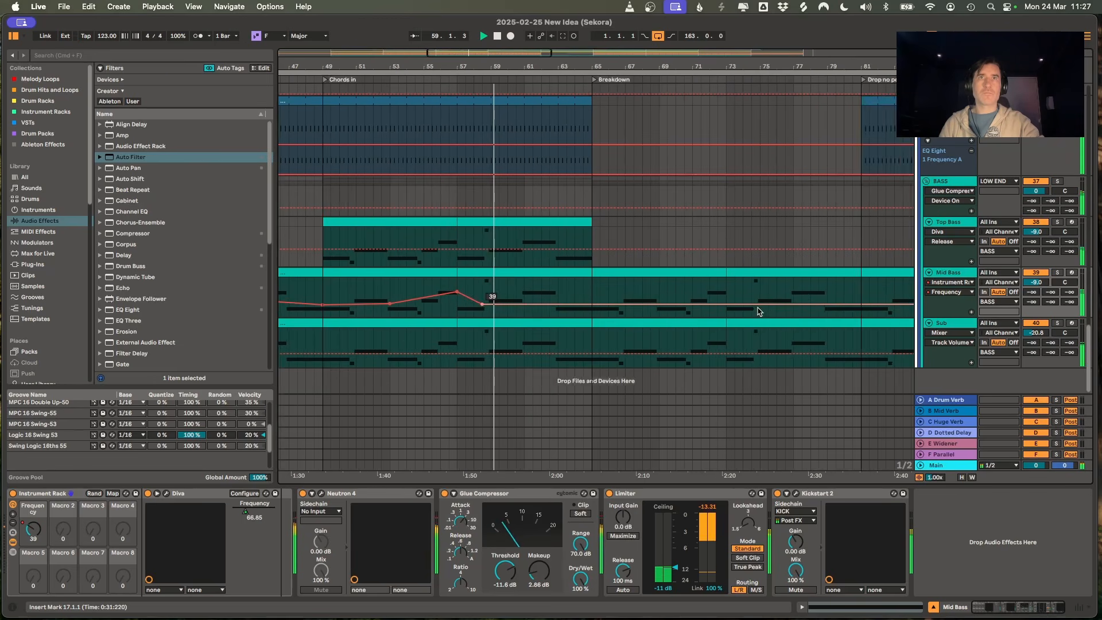
{"action": "left_click_drag", "start_coordinate": [593, 305], "coordinate": [592, 298]}
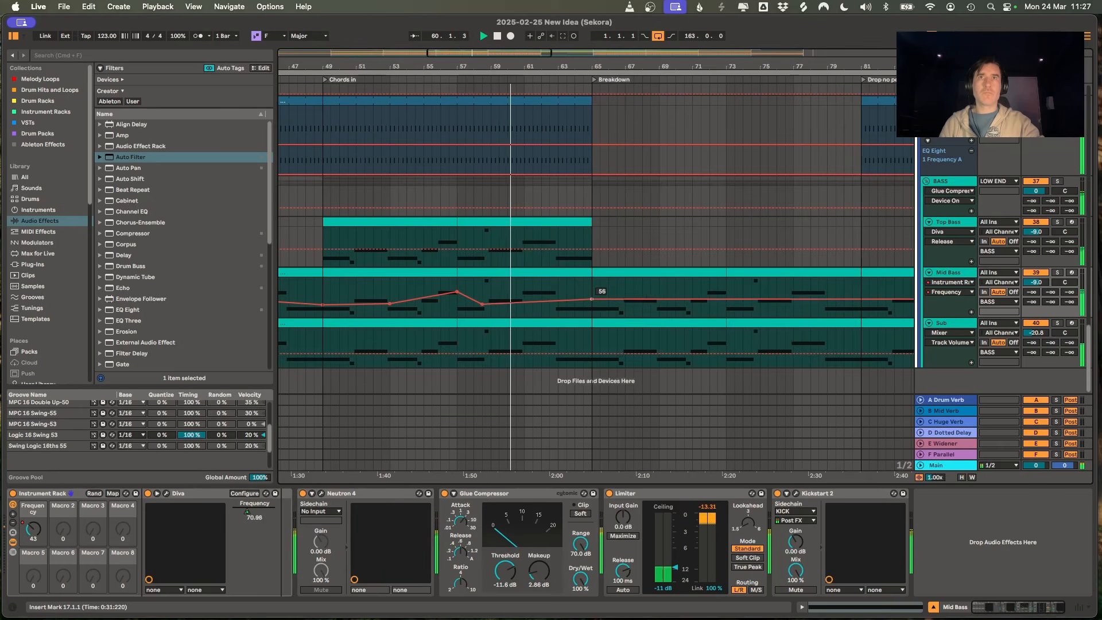
{"action": "left_click_drag", "start_coordinate": [524, 300], "coordinate": [524, 297]}
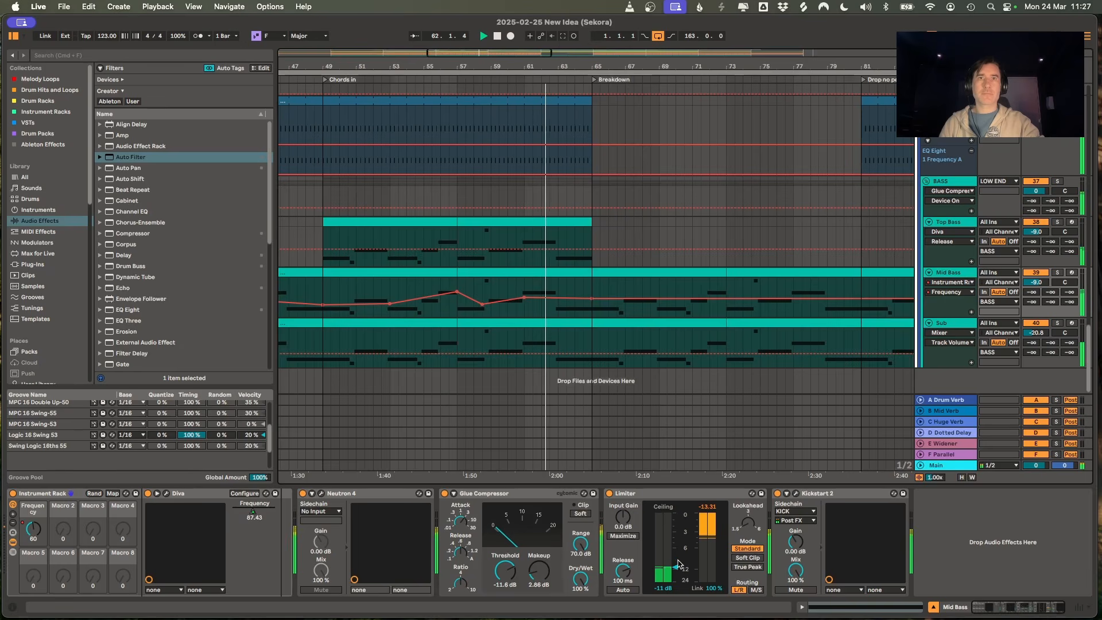
Raise the Mid Bass Limiter's ceiling to -7.9 dB and show the Frequency macro's automation in a new lane.
{"action": "left_click_drag", "start_coordinate": [677, 567], "coordinate": [677, 561]}
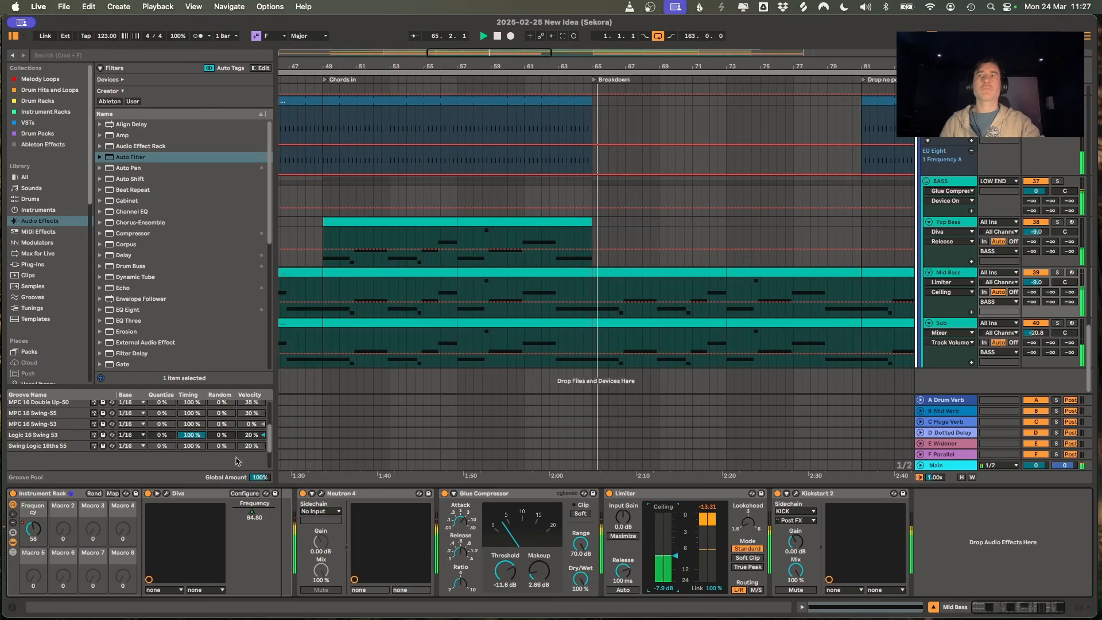
{"action": "left_click", "coordinate": [33, 530]}
{"action": "right_click", "coordinate": [33, 529]}
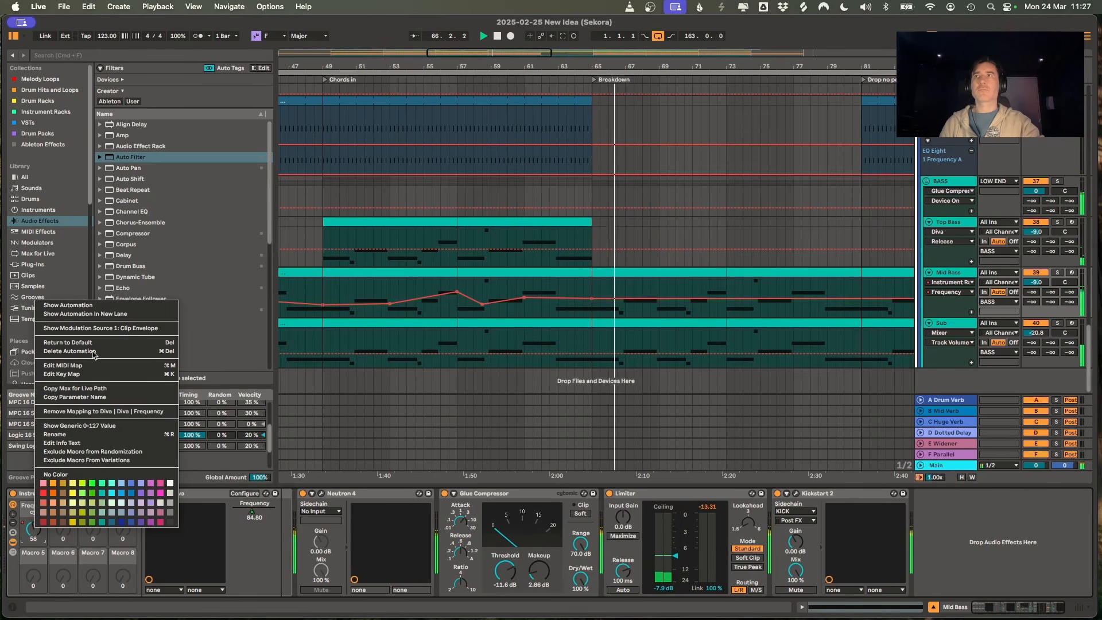
{"action": "left_click", "coordinate": [75, 318]}
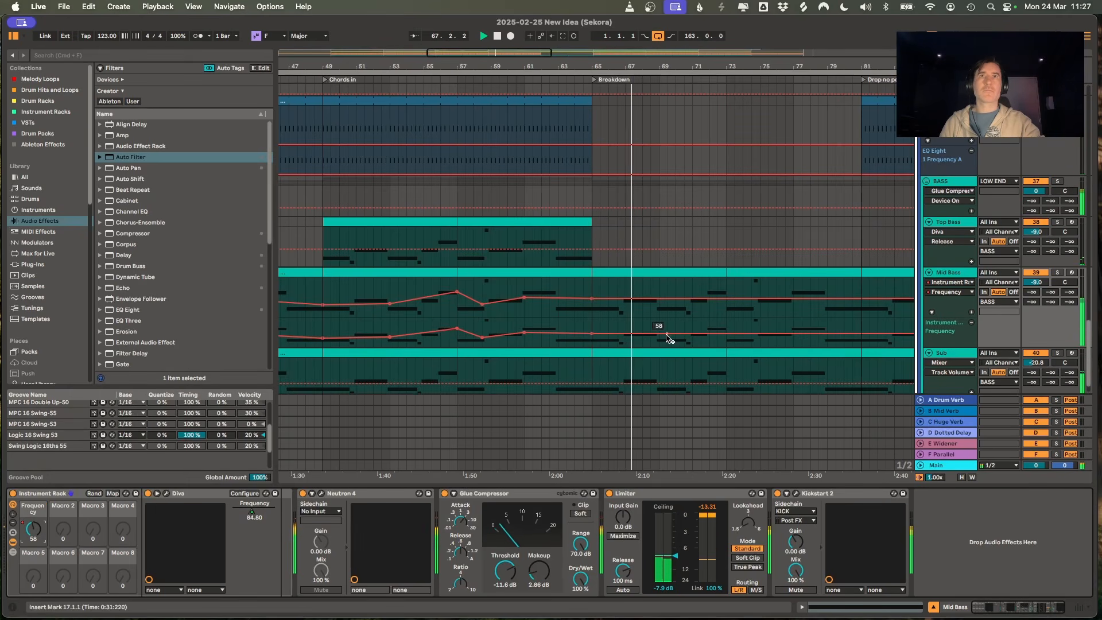
Lower the Mid Bass Frequency automation to about 34 at bar 70 in the Breakdown, and raise it to 117 at Drop no percs.
{"action": "left_click_drag", "start_coordinate": [592, 334], "coordinate": [592, 336]}
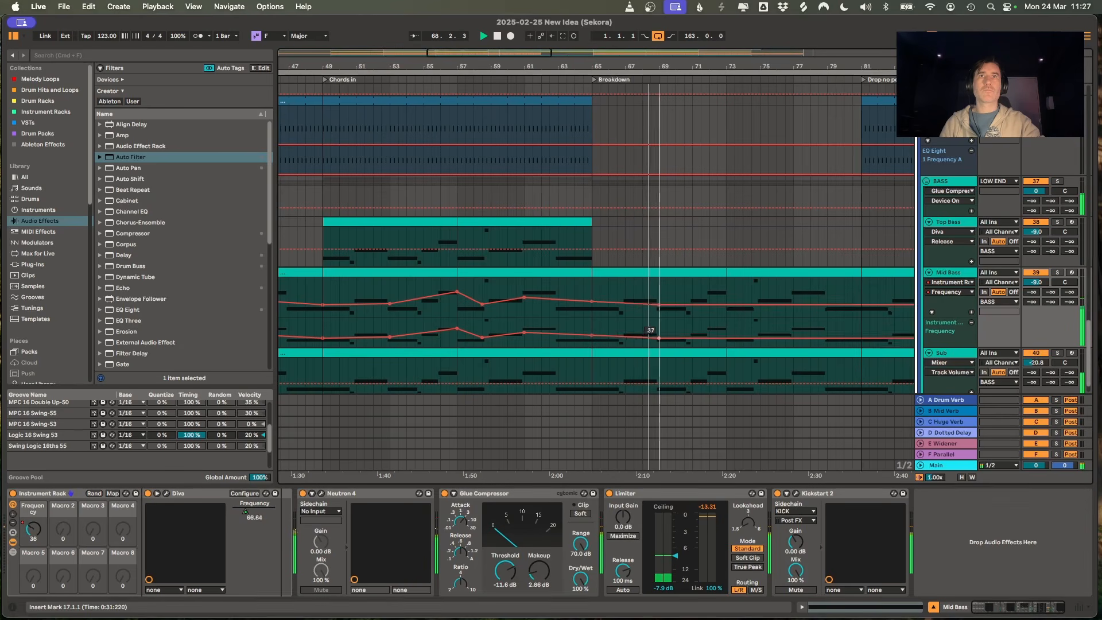
{"action": "left_click_drag", "start_coordinate": [676, 335], "coordinate": [676, 340]}
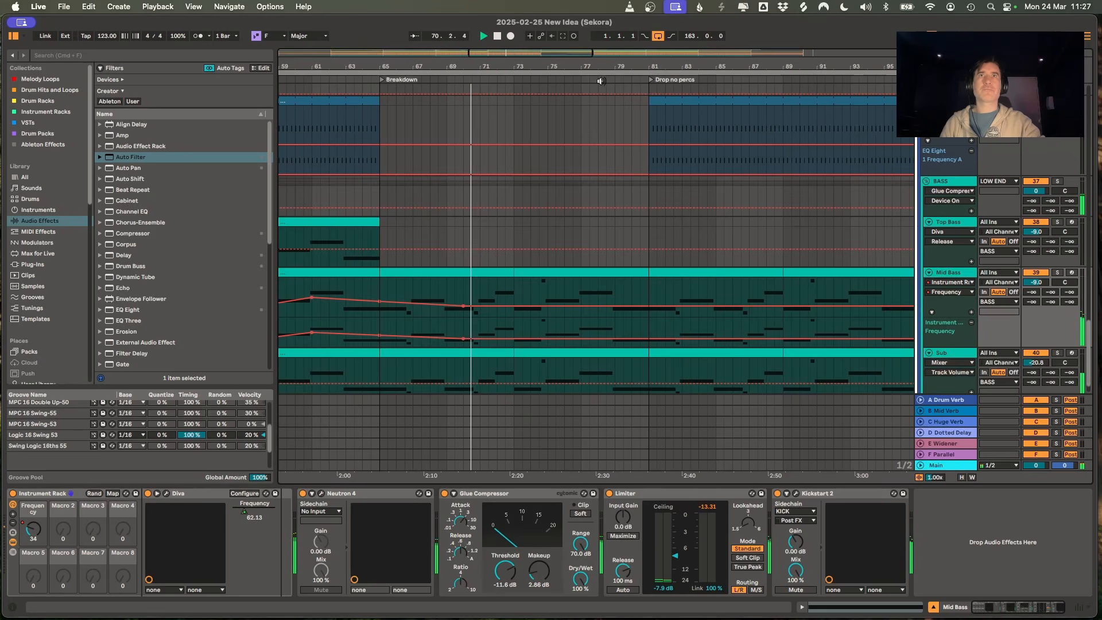
{"action": "left_click_drag", "start_coordinate": [649, 339], "coordinate": [649, 334]}
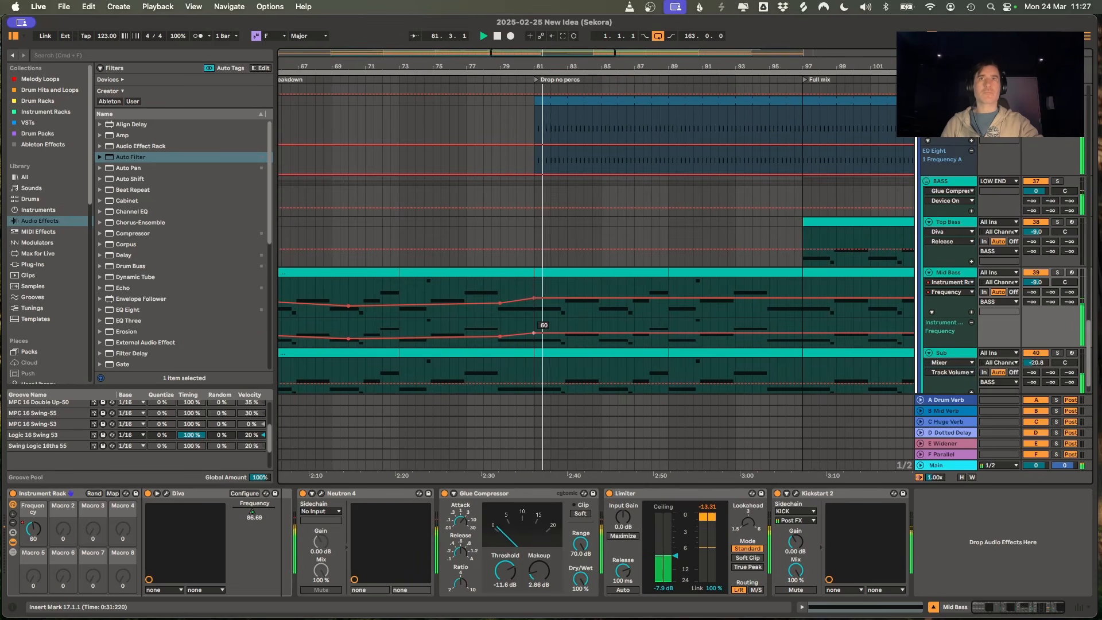
{"action": "left_click_drag", "start_coordinate": [534, 333], "coordinate": [534, 324]}
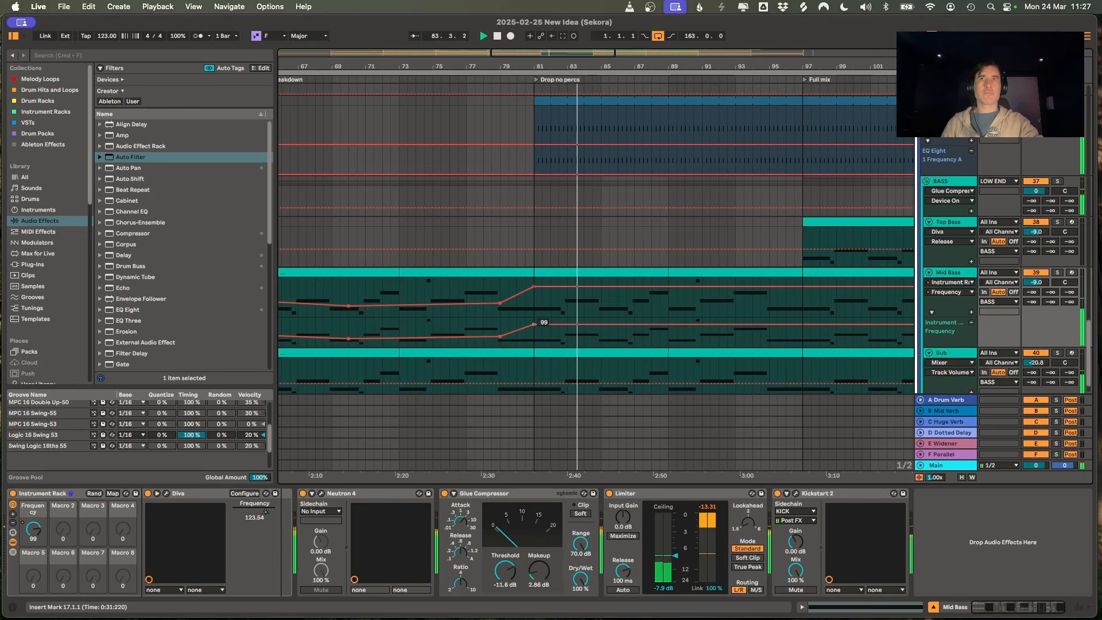
{"action": "mouse_move", "coordinate": [534, 324]}
{"action": "left_mouse_down"}
{"action": "mouse_move", "coordinate": [534, 334]}
{"action": "mouse_move", "coordinate": [536, 322]}
{"action": "left_mouse_up"}
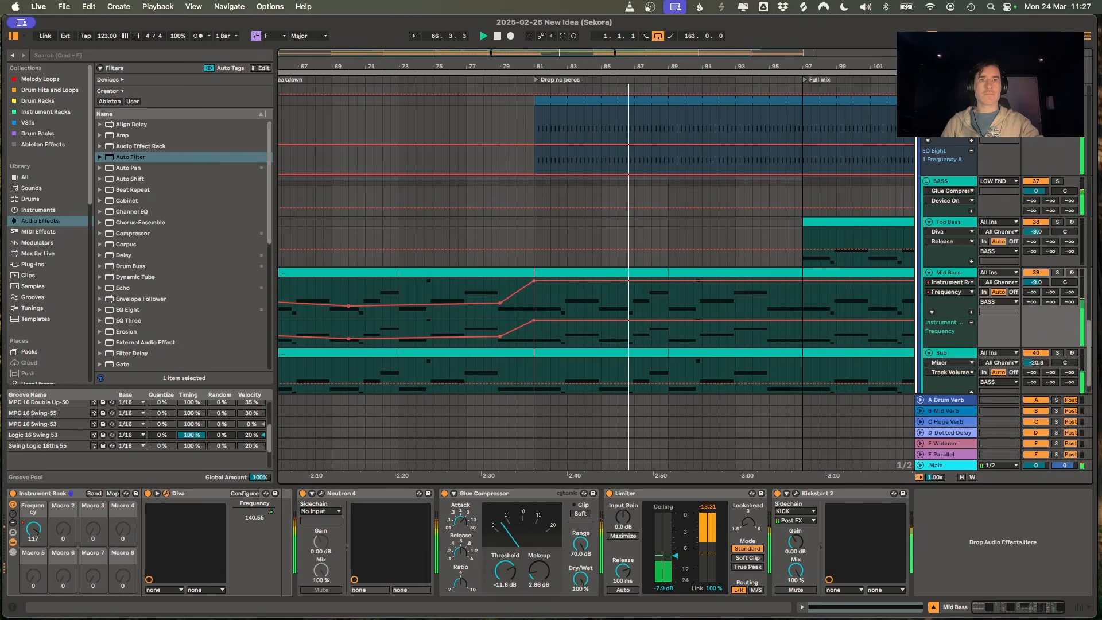
Inspect the envelope settings of the Mid Bass Diva and close its plug-in window.
{"action": "left_click_drag", "start_coordinate": [707, 619], "coordinate": [689, 127]}
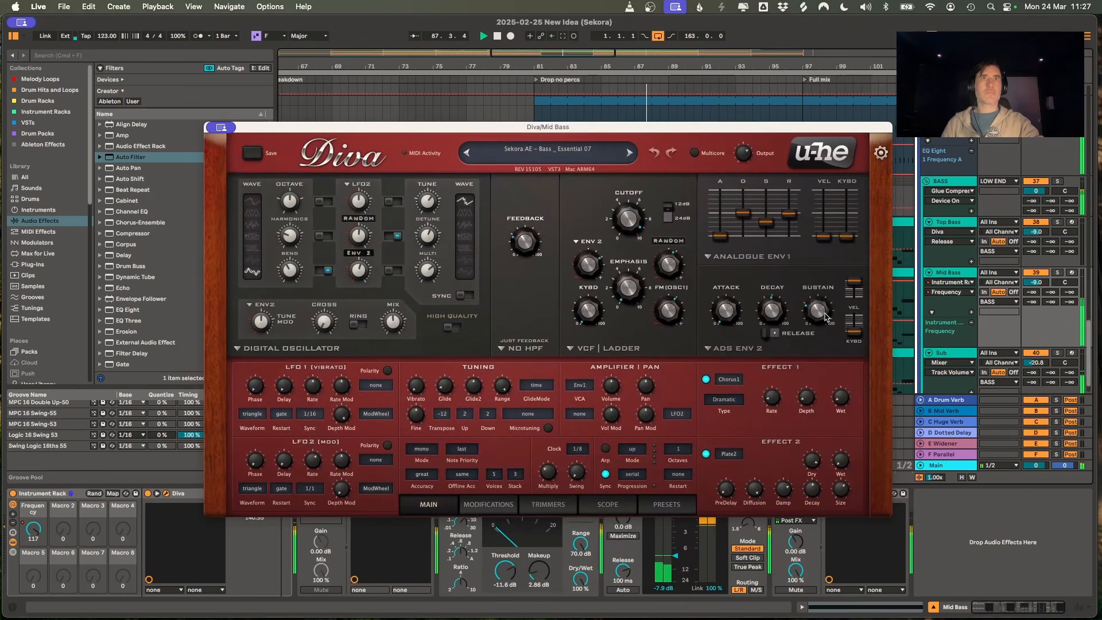
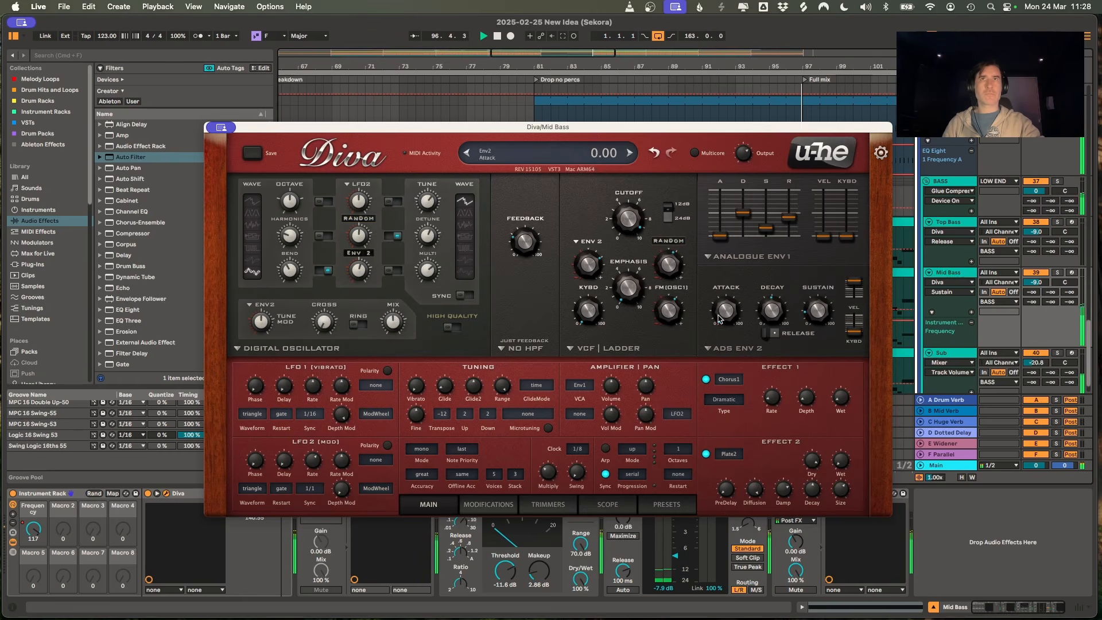
{"action": "left_click", "coordinate": [231, 130]}
{"action": "left_click", "coordinate": [243, 150]}
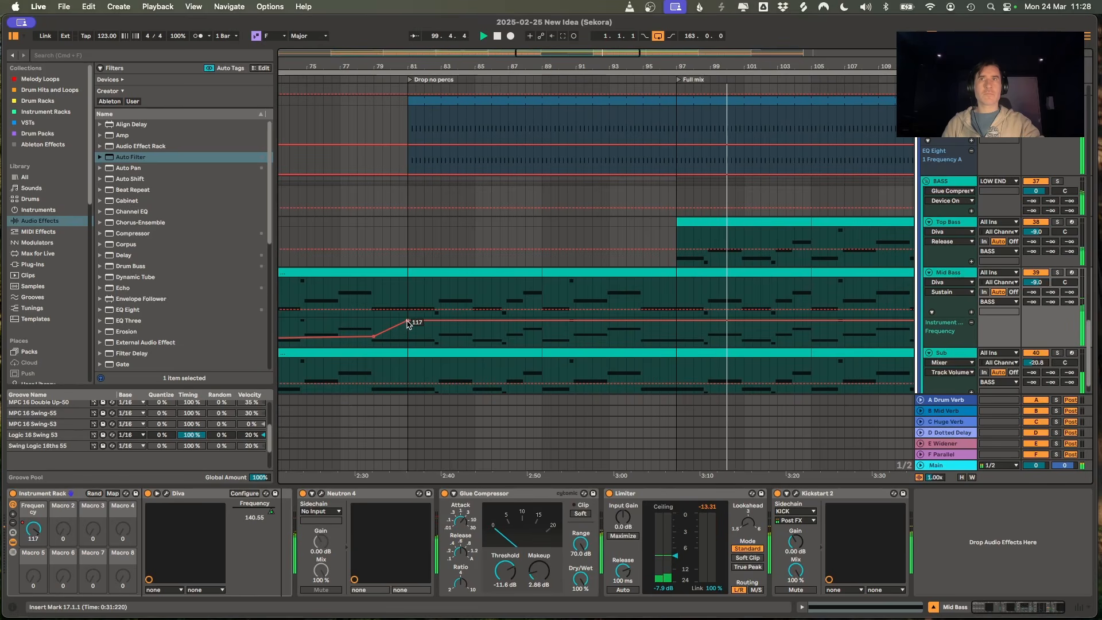
Lower the Mid Bass Frequency automation at Drop no percs and shape a dip to about 65 at bar 86.
{"action": "left_click_drag", "start_coordinate": [411, 321], "coordinate": [494, 328]}
{"action": "left_click", "coordinate": [395, 70]}
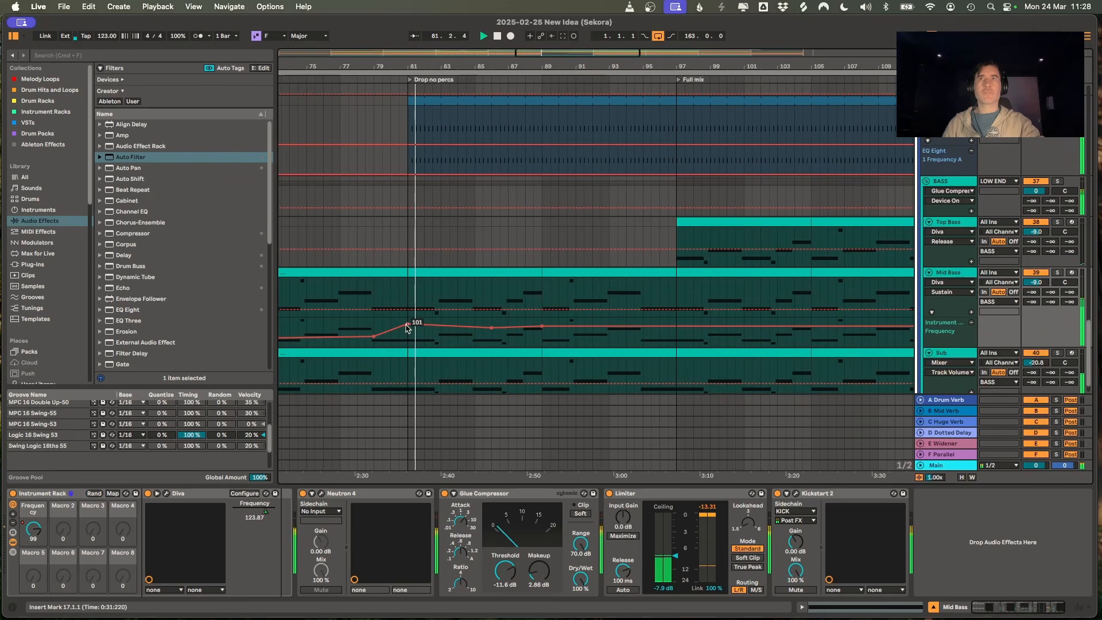
{"action": "left_click_drag", "start_coordinate": [408, 324], "coordinate": [408, 326]}
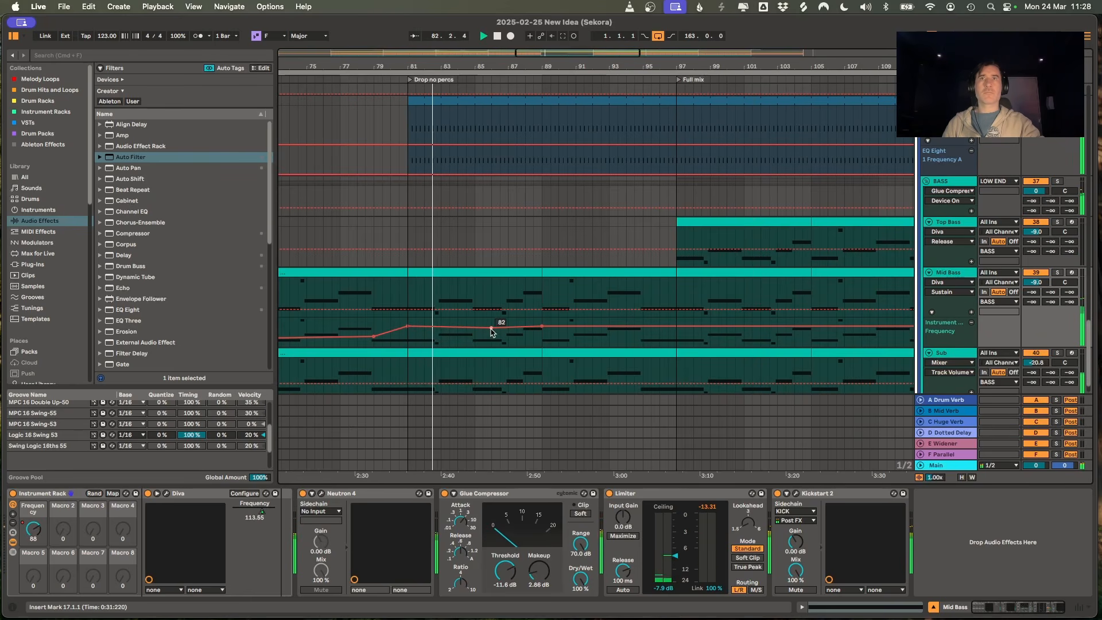
{"action": "left_click_drag", "start_coordinate": [491, 327], "coordinate": [491, 332]}
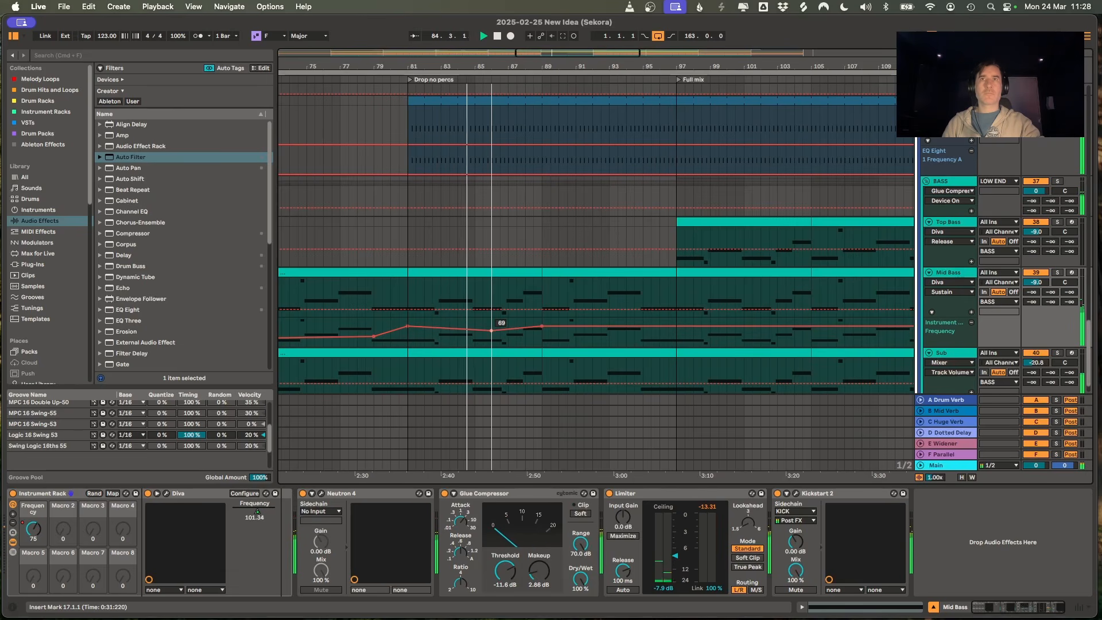
{"action": "left_click_drag", "start_coordinate": [492, 330], "coordinate": [492, 332]}
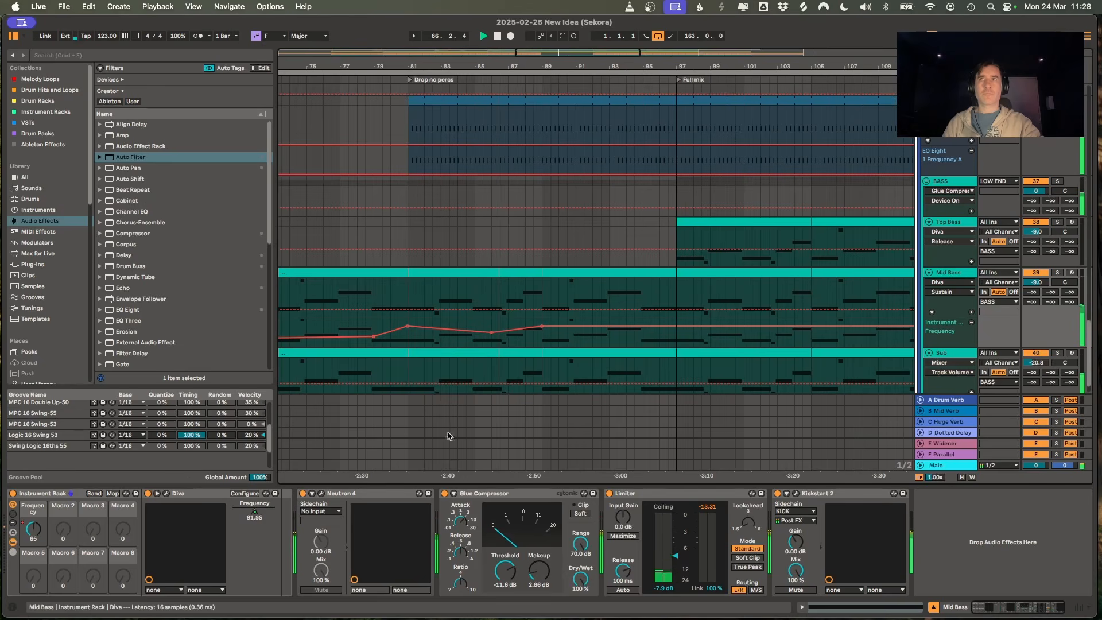
Examine the Env1 sustain in the Mid Bass Diva once more and close the plug-in.
{"action": "key", "text": "super+alt+p"}
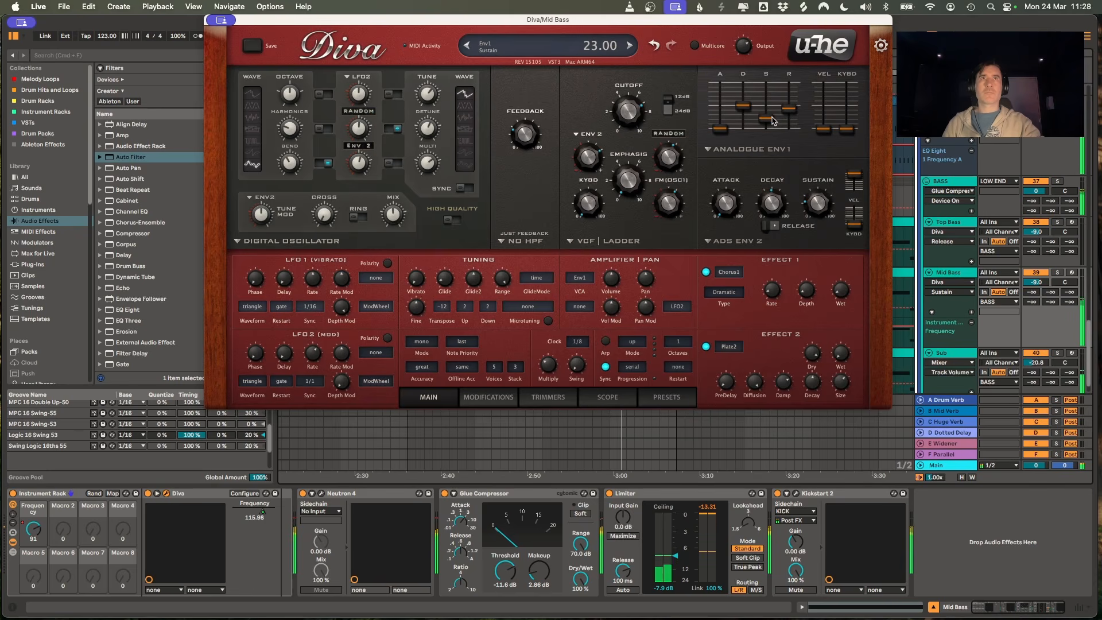
{"action": "left_click", "coordinate": [222, 20]}
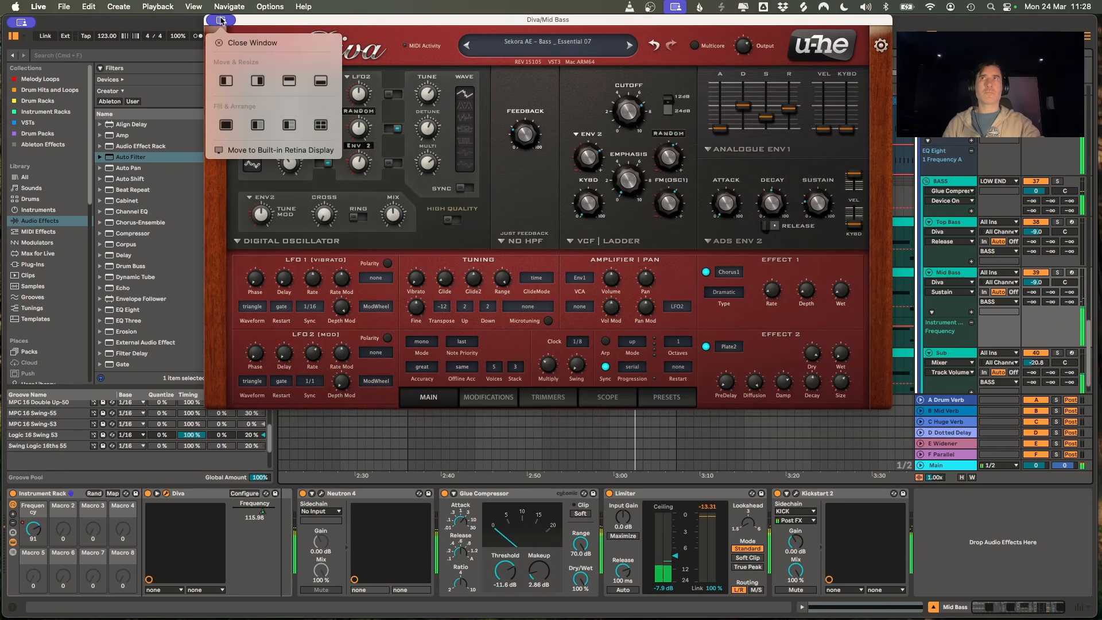
{"action": "left_click", "coordinate": [247, 40]}
Raise the Mid Bass Frequency automation to a peak at Full mix and bring it down to about 75 around bar 101.
{"action": "scroll", "coordinate": [706, 253], "scroll_direction": "right", "scroll_amount": 4}
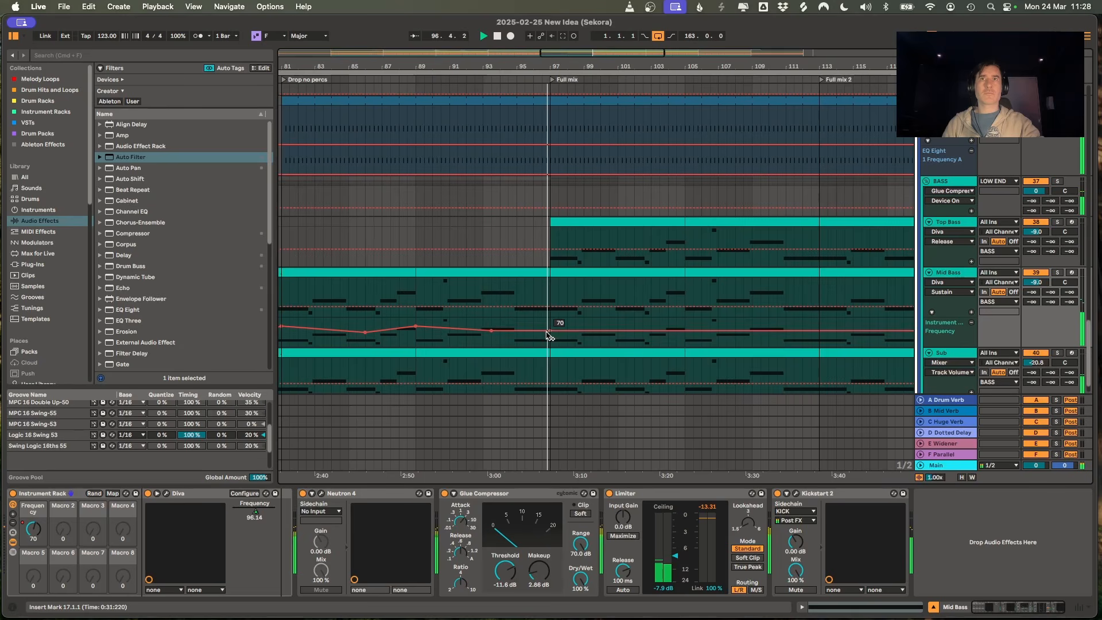
{"action": "left_click_drag", "start_coordinate": [549, 332], "coordinate": [511, 323]}
{"action": "scroll", "coordinate": [604, 336], "scroll_direction": "right", "scroll_amount": 1}
{"action": "scroll", "coordinate": [604, 339], "scroll_direction": "right", "scroll_amount": 1}
{"action": "left_click_drag", "start_coordinate": [594, 322], "coordinate": [594, 329]}
Add Mid Bass Frequency automation points within Full mix: one at bar 99 and a rise to about 88 at bar 105.
{"action": "scroll", "coordinate": [593, 339], "scroll_direction": "right", "scroll_amount": 2}
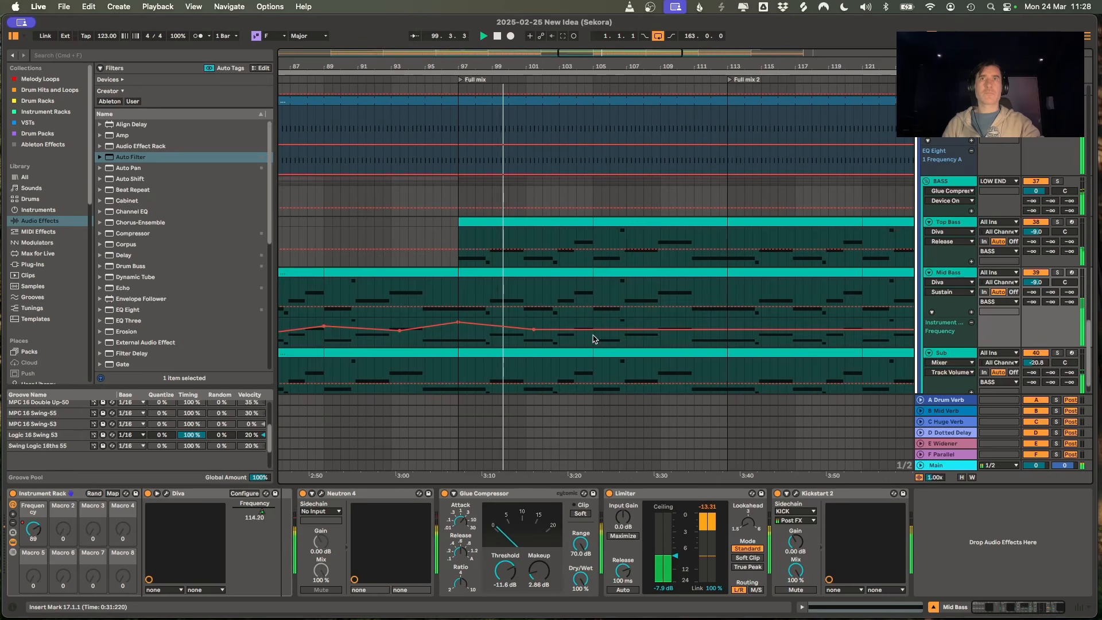
{"action": "left_click", "coordinate": [493, 328]}
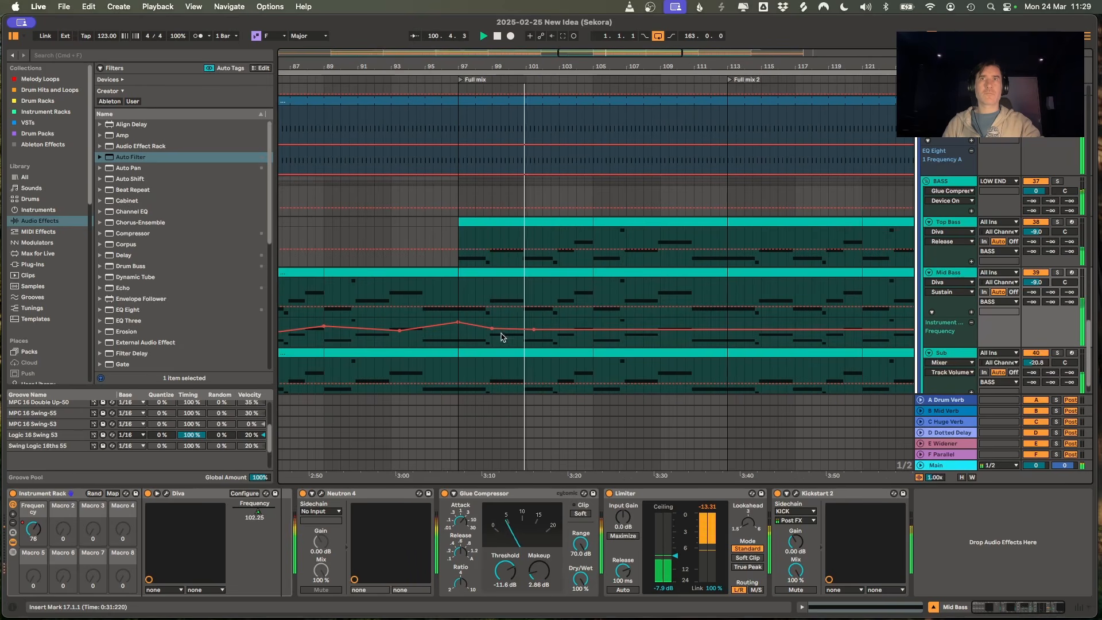
{"action": "scroll", "coordinate": [593, 330], "scroll_direction": "right", "scroll_amount": 2}
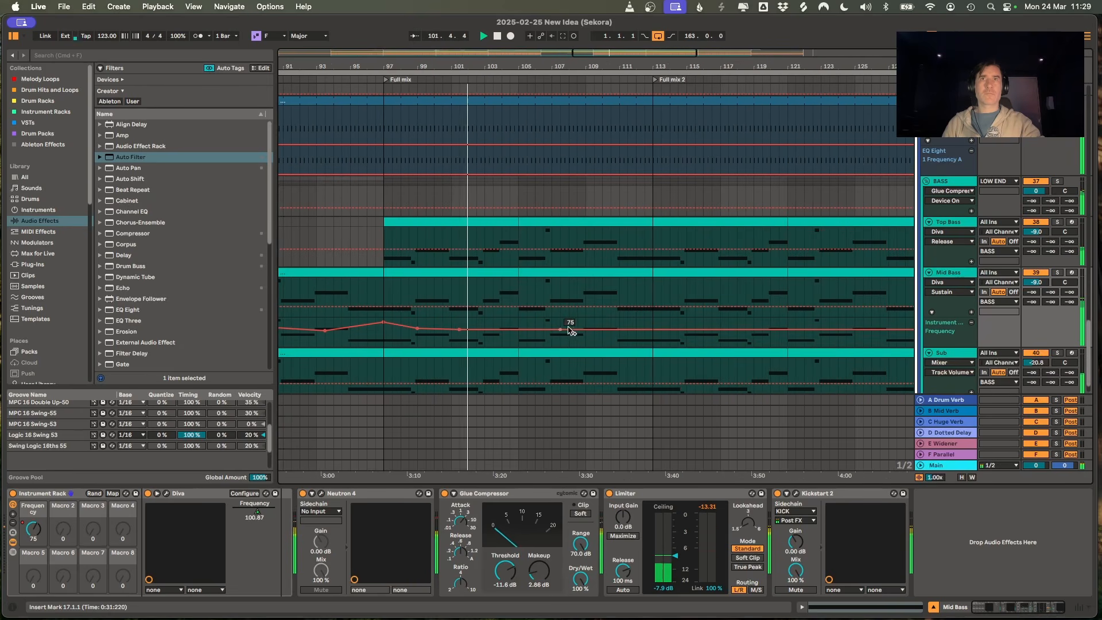
{"action": "left_click", "coordinate": [520, 327]}
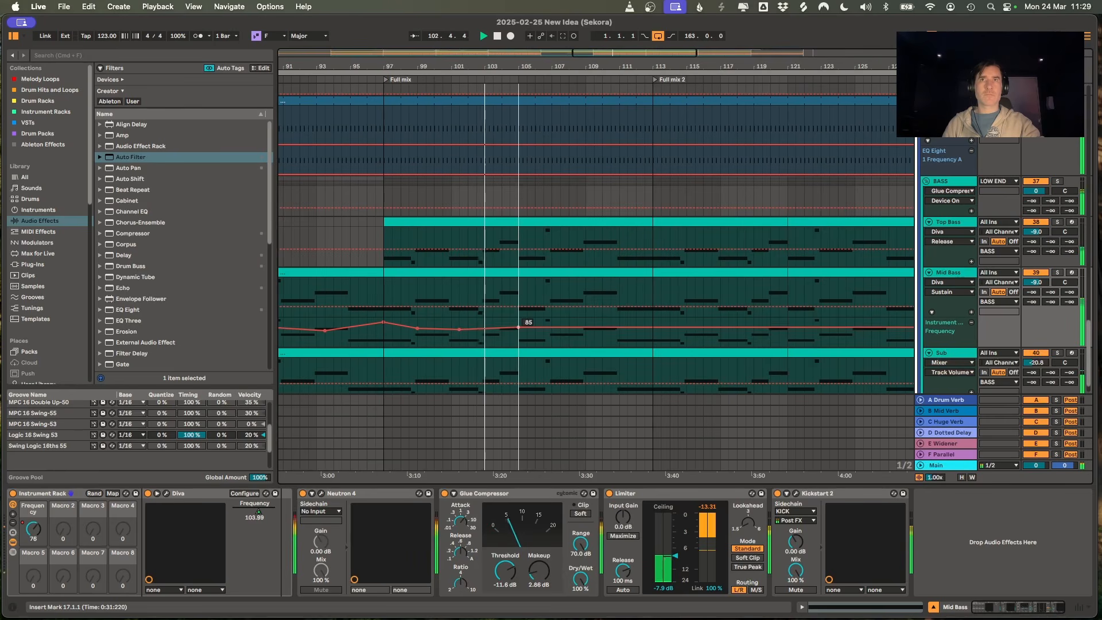
Dip the Mid Bass Frequency automation to 52 at bar 110 and raise it to 106 at Full mix 2.
{"action": "scroll", "coordinate": [540, 330], "scroll_direction": "right", "scroll_amount": 2}
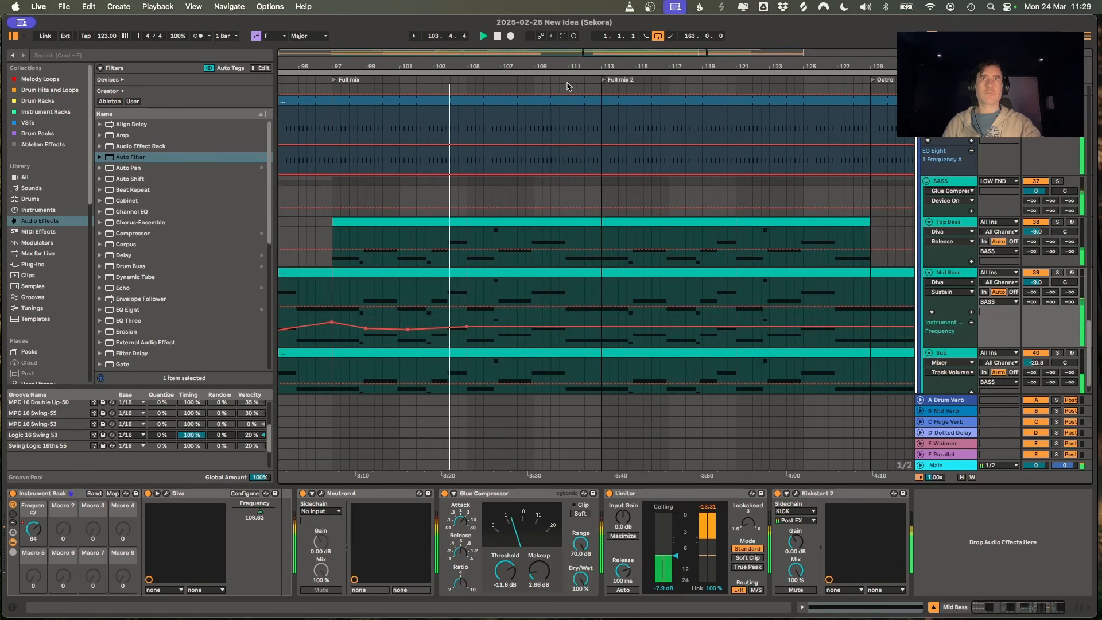
{"action": "key", "text": "super+a"}
{"action": "left_click", "coordinate": [593, 337]}
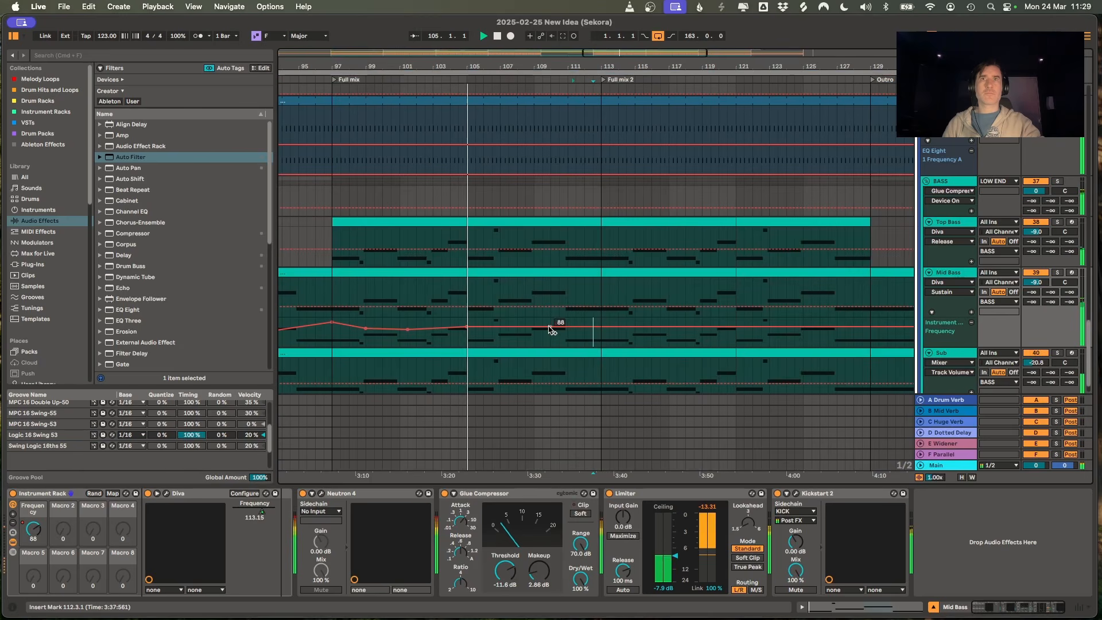
{"action": "left_click_drag", "start_coordinate": [551, 327], "coordinate": [551, 335]}
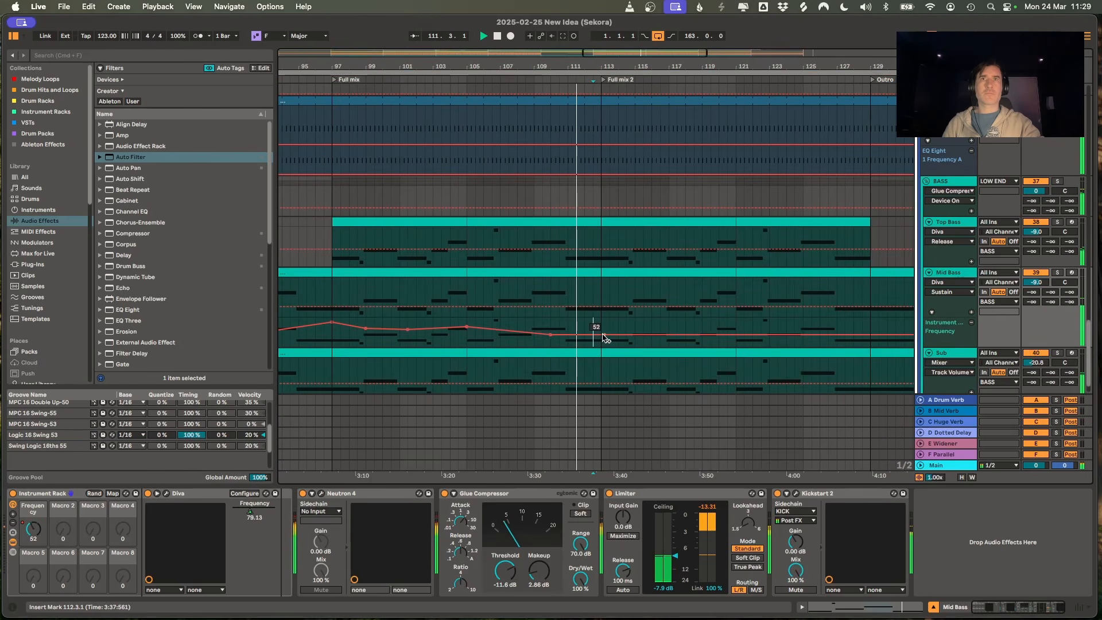
{"action": "left_click_drag", "start_coordinate": [594, 335], "coordinate": [601, 316]}
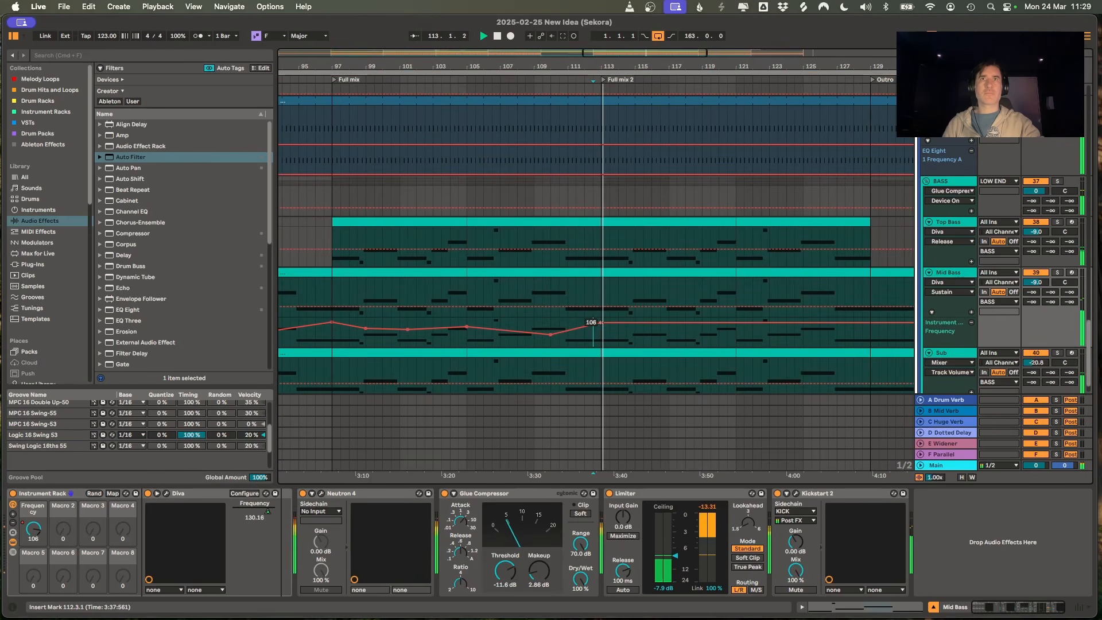
Shape the Mid Bass Frequency automation through Full mix 2 with a dip, a plateau of about 106 from bars 125 to 127, and a drop at Outro.
{"action": "mouse_move", "coordinate": [641, 349]}
{"action": "left_mouse_down"}
{"action": "mouse_move", "coordinate": [589, 348]}
{"action": "mouse_move", "coordinate": [571, 324]}
{"action": "mouse_move", "coordinate": [675, 338]}
{"action": "left_mouse_up"}
{"action": "scroll", "coordinate": [639, 330], "scroll_direction": "right", "scroll_amount": 1}
{"action": "scroll", "coordinate": [654, 333], "scroll_direction": "right", "scroll_amount": 3}
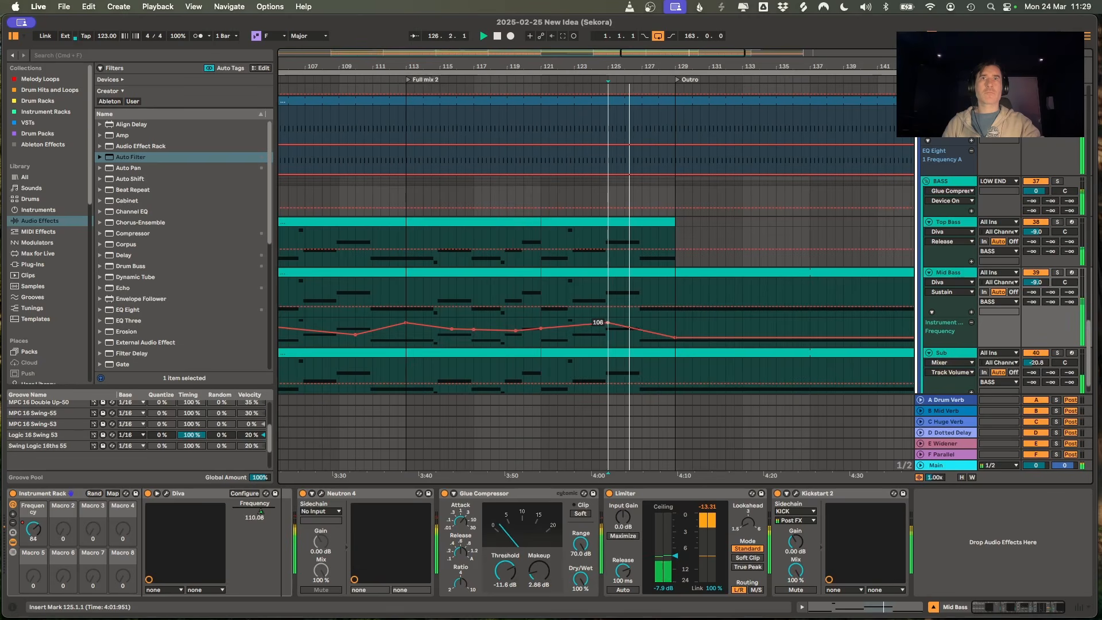
{"action": "left_click_drag", "start_coordinate": [608, 326], "coordinate": [642, 321]}
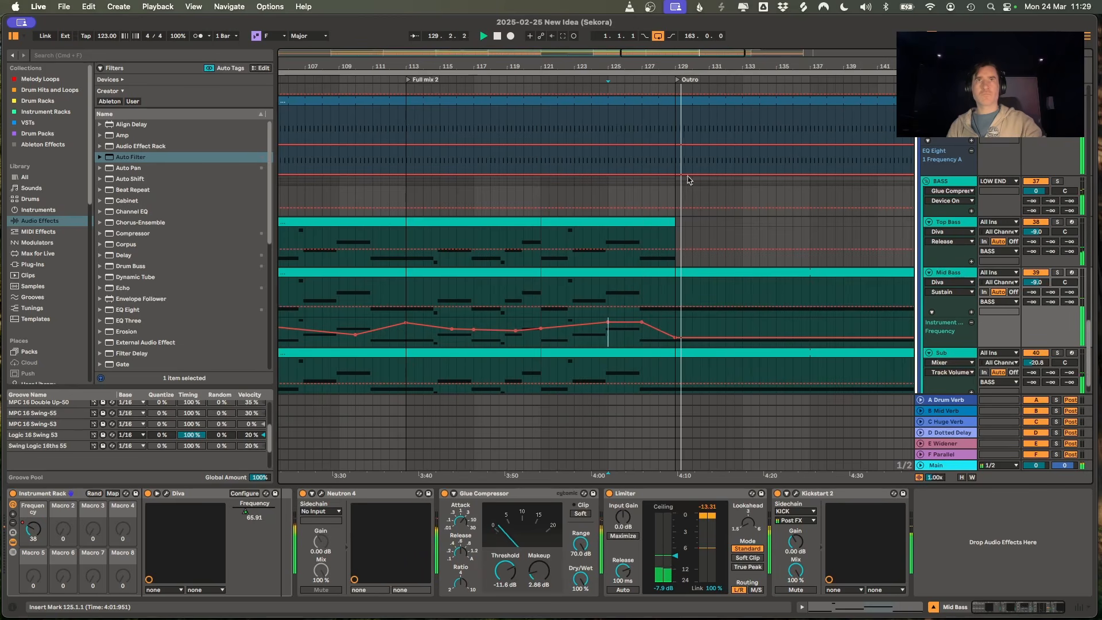
Audition the Top Bass track from Chords in and set its track volume to -9.1 dB.
{"action": "key", "text": "minus"}
{"action": "key", "text": "minus"}
{"action": "key", "text": "minus"}
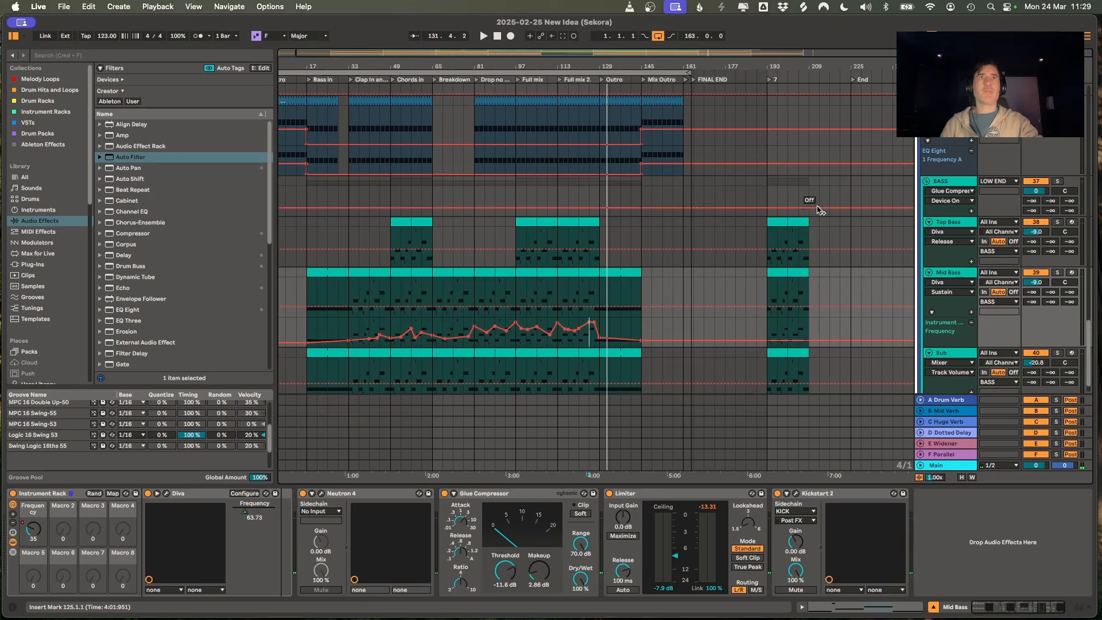
{"action": "left_click", "coordinate": [959, 223]}
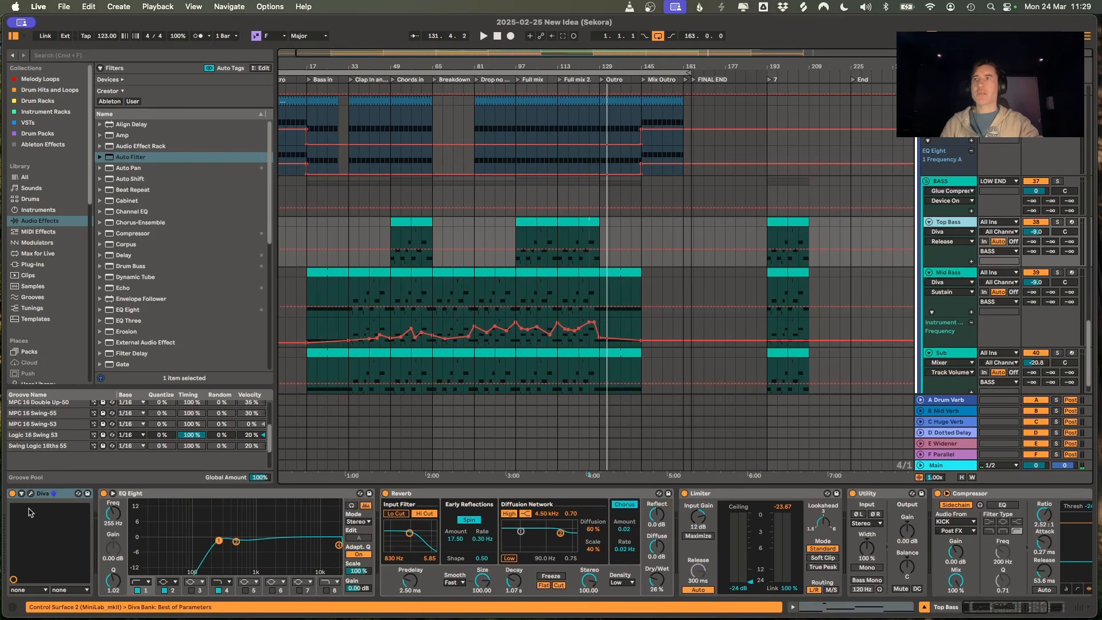
{"action": "left_click", "coordinate": [401, 221]}
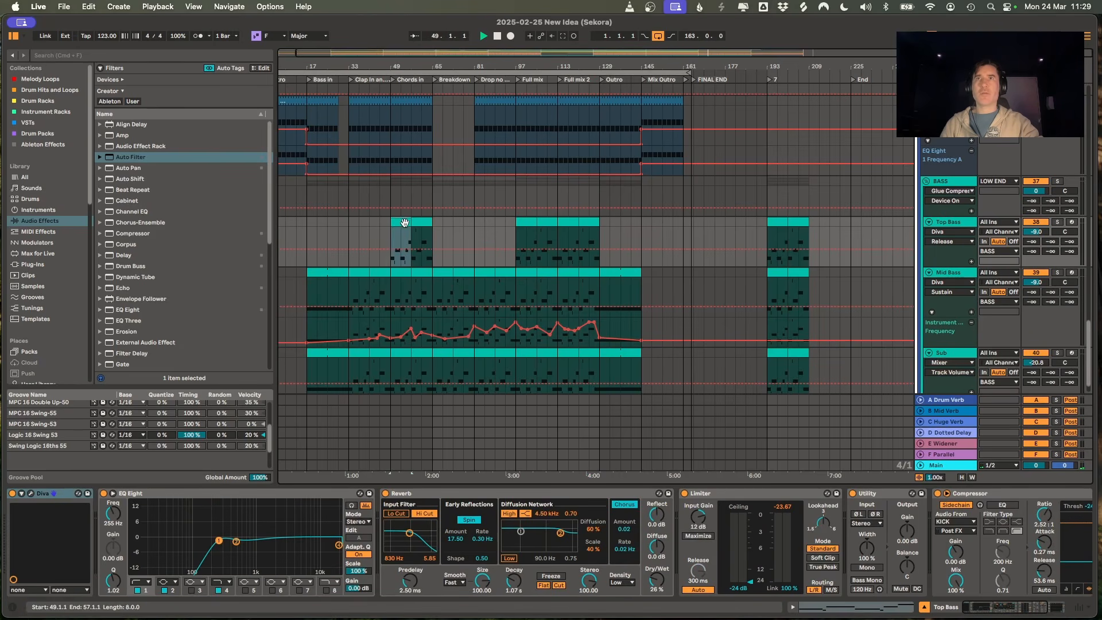
{"action": "key", "text": "space"}
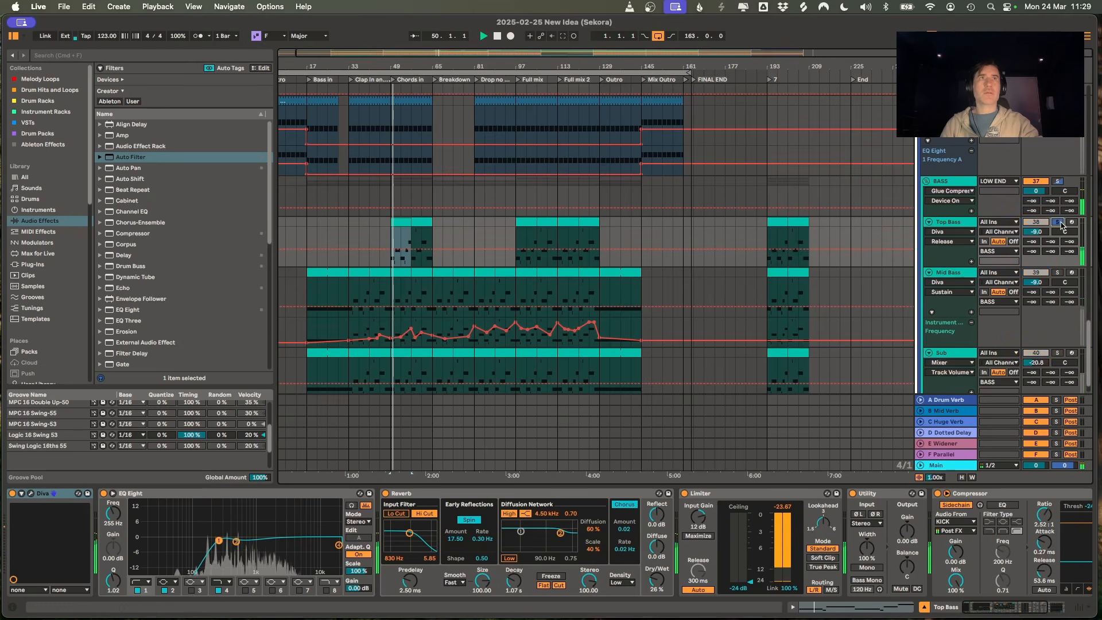
{"action": "left_click_drag", "start_coordinate": [1037, 231], "coordinate": [1037, 228]}
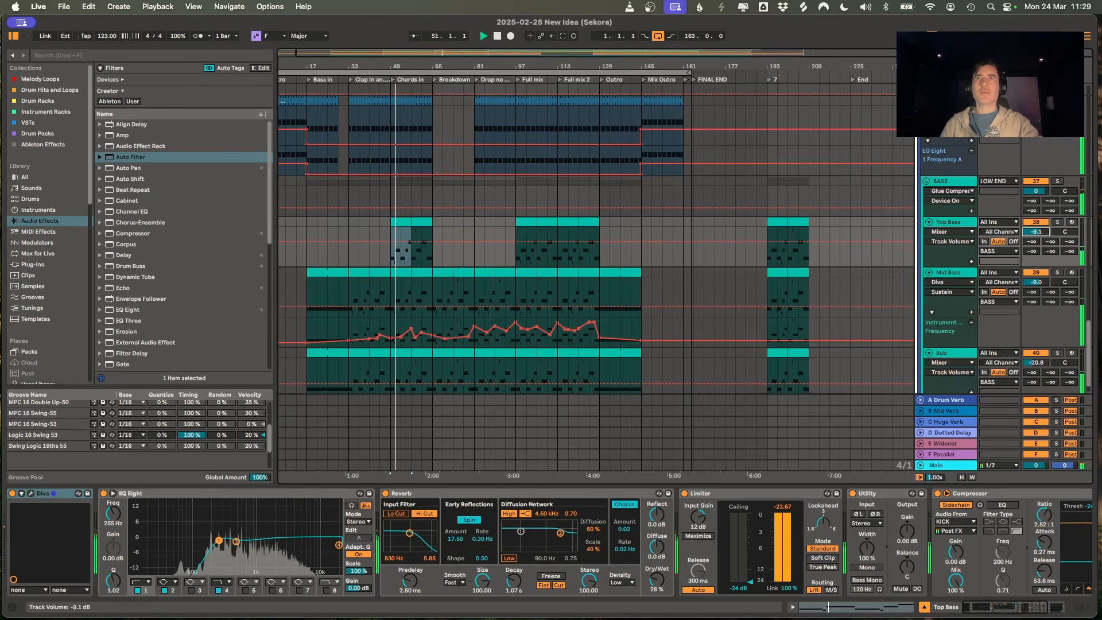
{"action": "key", "text": "space"}
Move the first short A2 note in the first Chords in Top Bass clip up to F3 and audition it soloed.
{"action": "left_click", "coordinate": [404, 221]}
{"action": "double_click", "coordinate": [404, 220]}
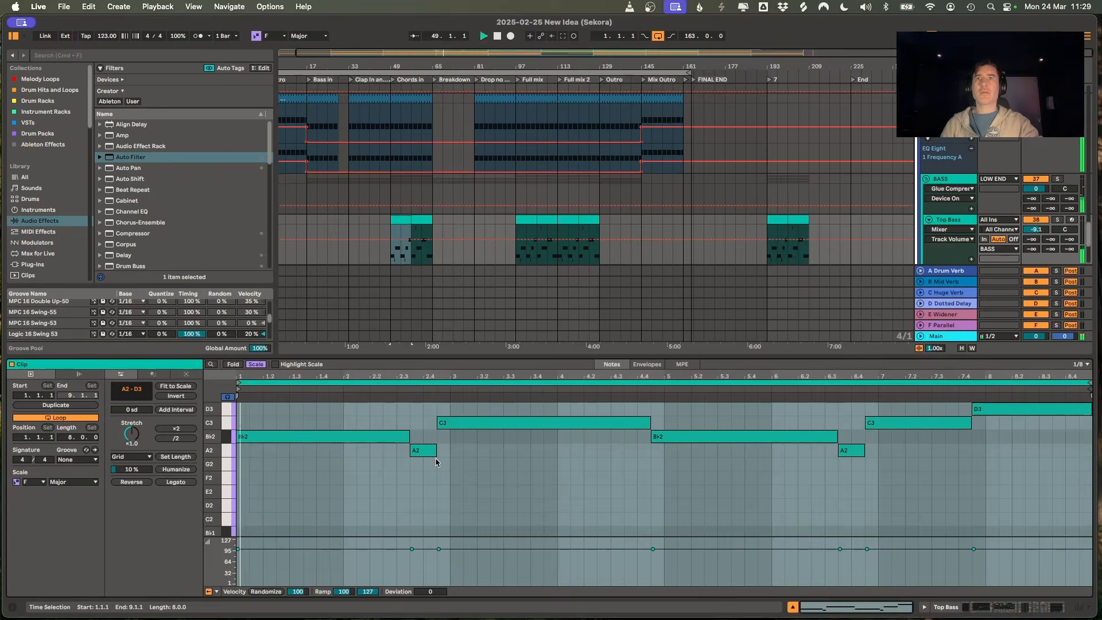
{"action": "left_click", "coordinate": [376, 437]}
{"action": "left_click", "coordinate": [417, 451]}
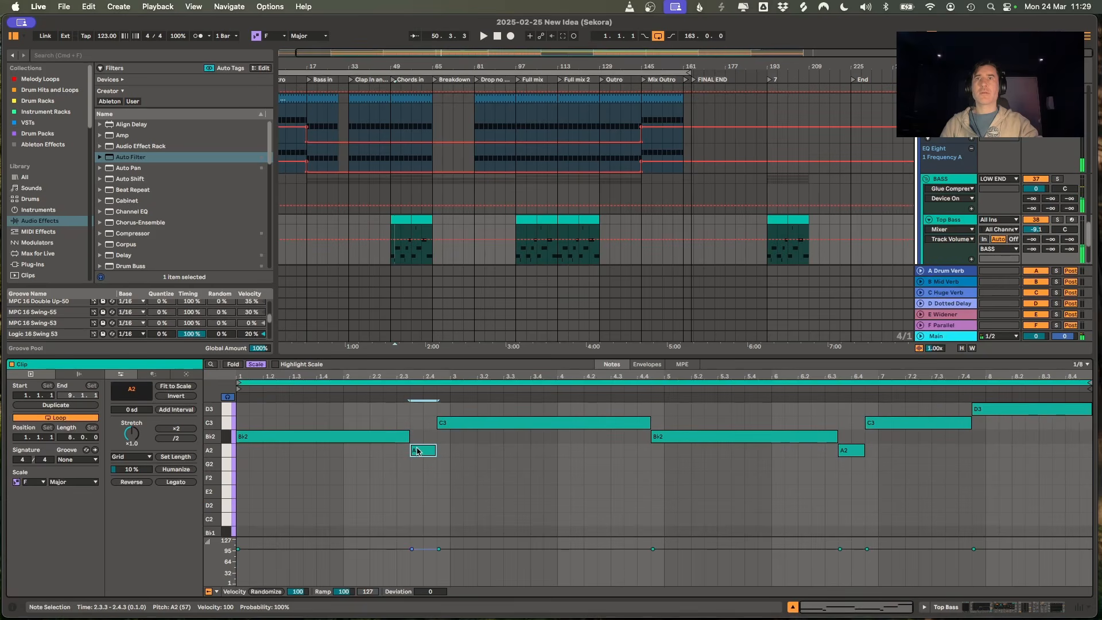
{"action": "key", "text": "shift+Up"}
{"action": "key", "text": "Down"}
{"action": "key", "text": "Down"}
{"action": "key", "text": "Down"}
{"action": "key", "text": "Down"}
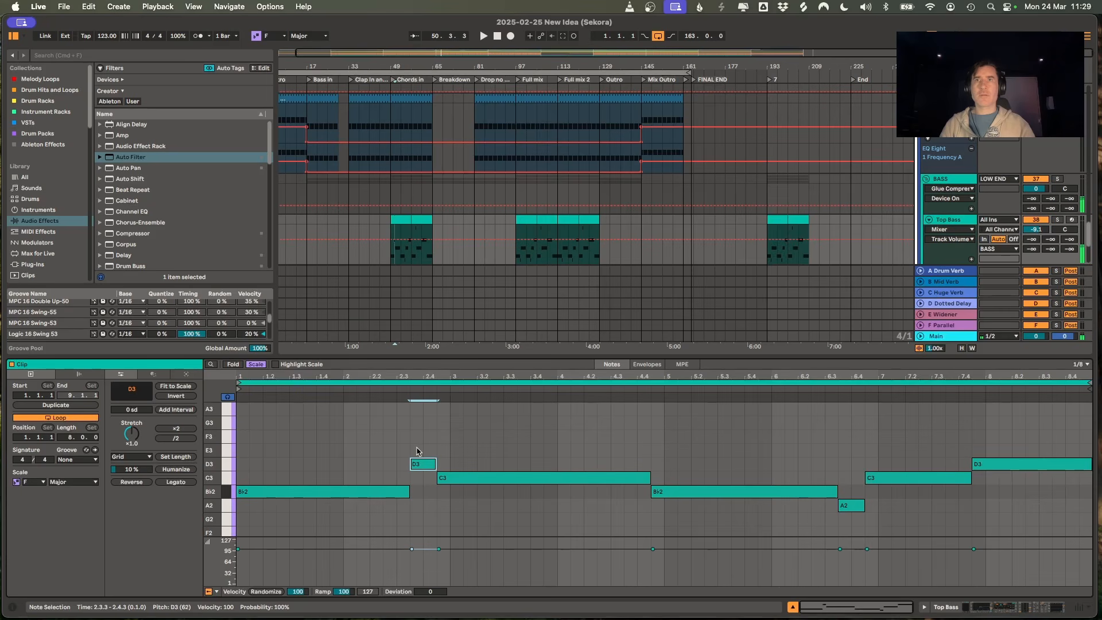
{"action": "key", "text": "Up"}
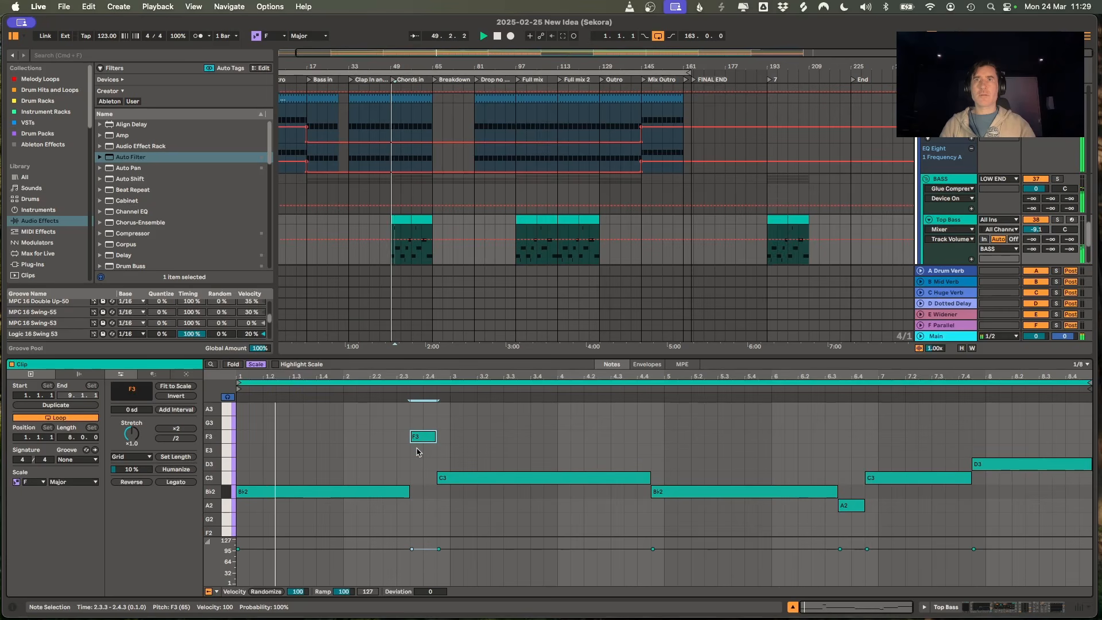
{"action": "left_click", "coordinate": [1058, 220]}
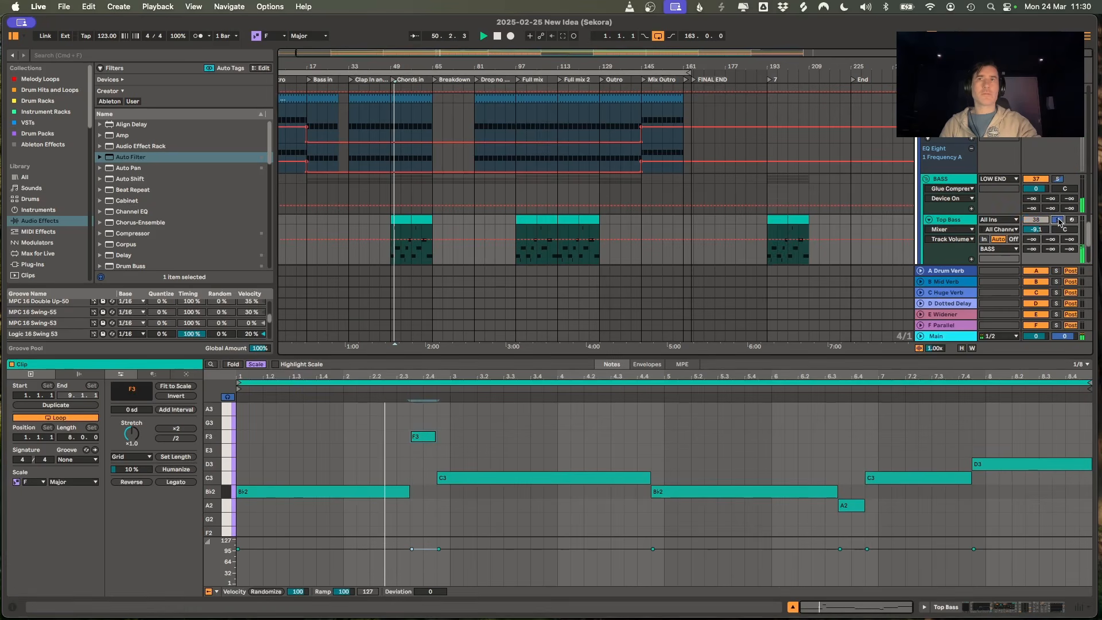
{"action": "left_click", "coordinate": [1058, 221]}
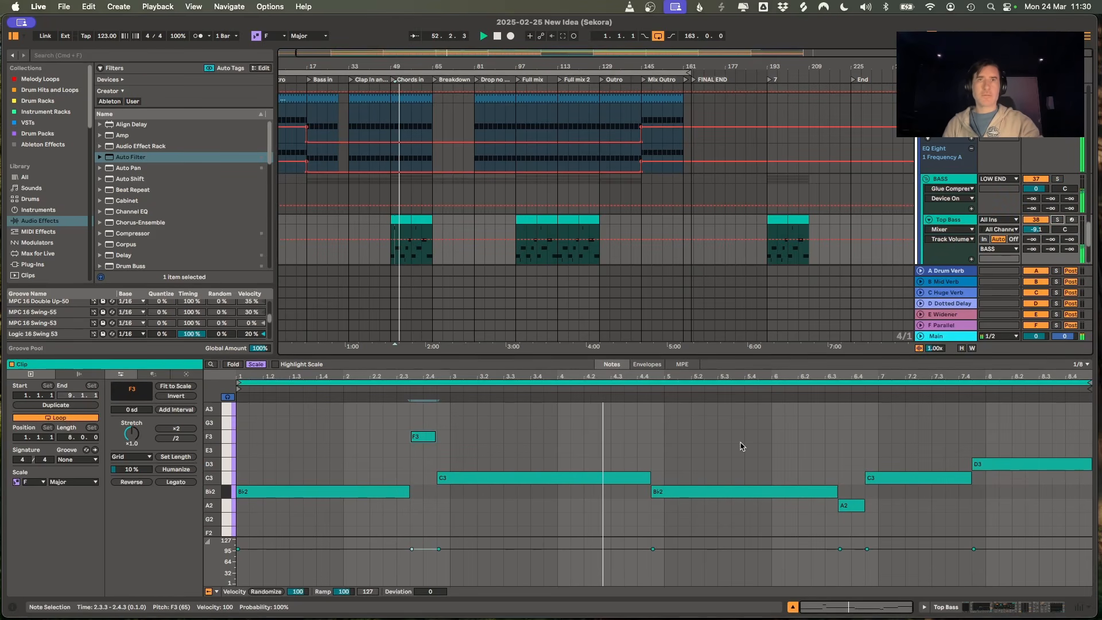
Move the remaining short A2 note at 6.3.3 up to F3 and open the second Chords in Top Bass clip.
{"action": "left_click", "coordinate": [726, 490]}
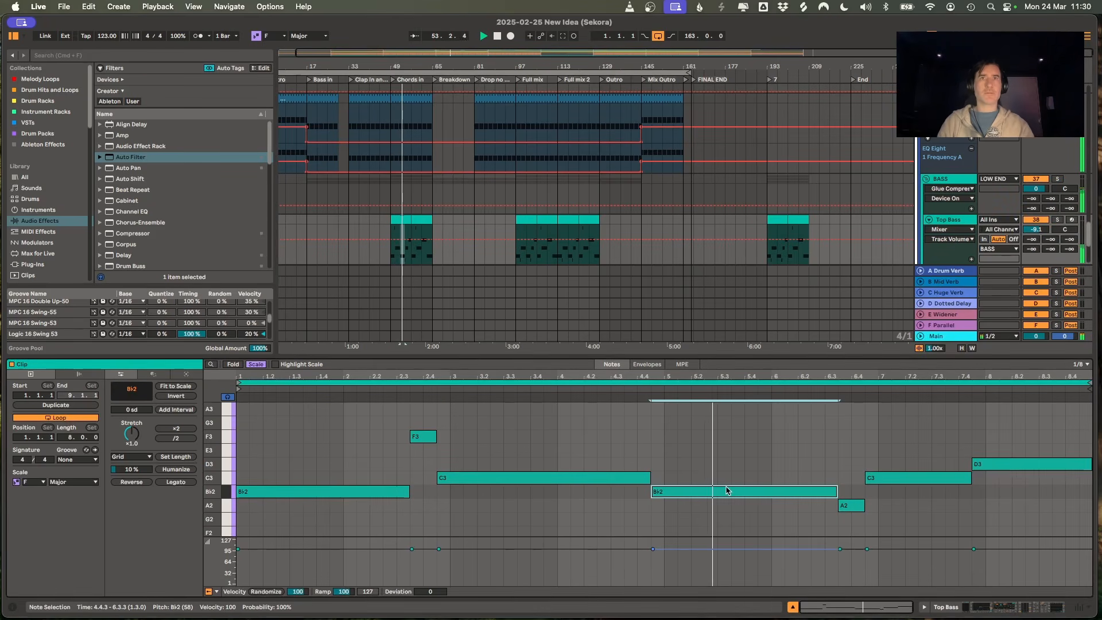
{"action": "left_click", "coordinate": [845, 508]}
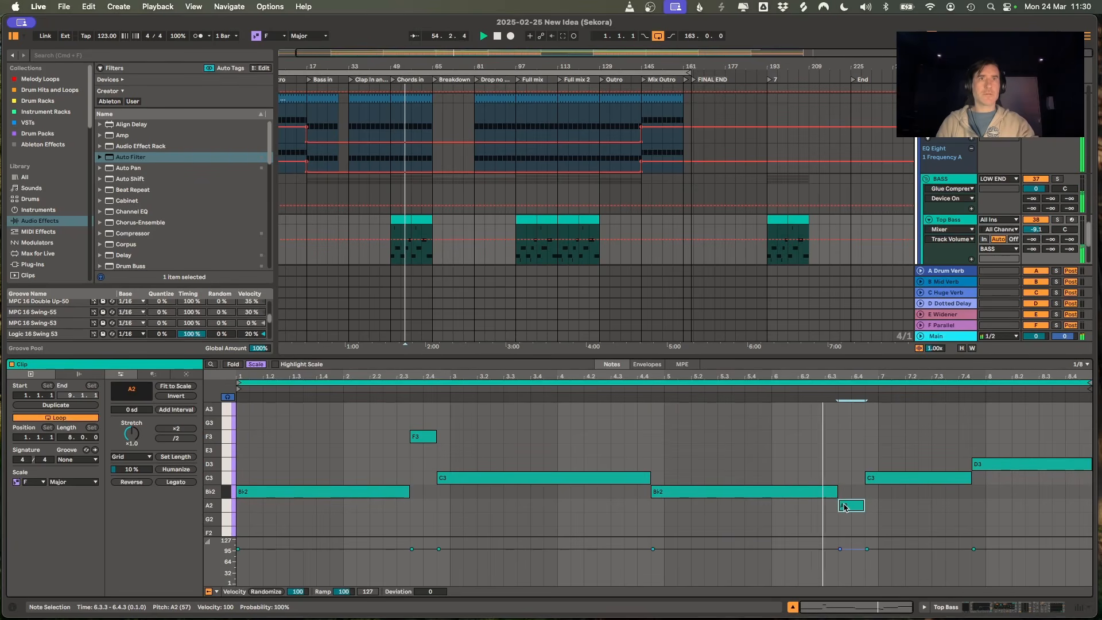
{"action": "left_click_drag", "start_coordinate": [845, 508], "coordinate": [845, 439]}
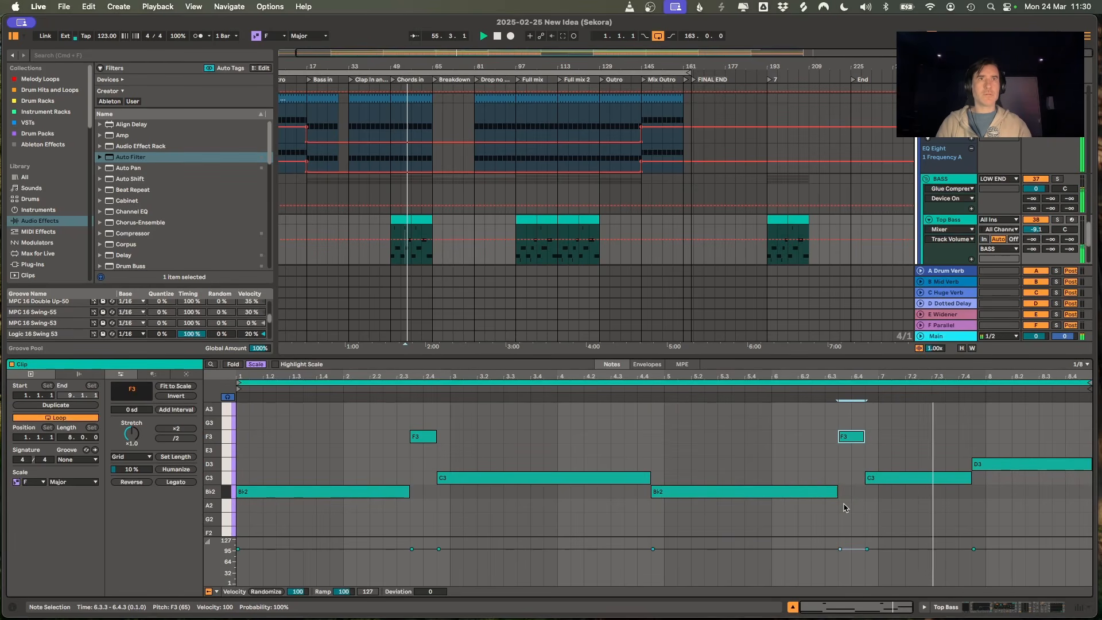
{"action": "left_click", "coordinate": [414, 222]}
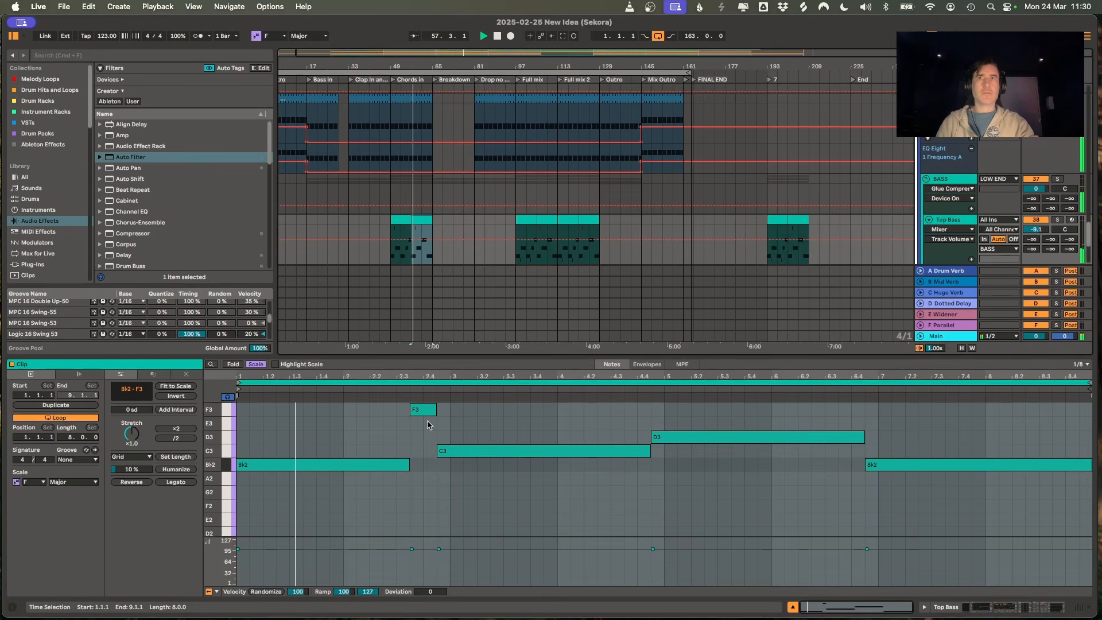
Copy both Chords in Top Bass clips over the Top Bass clips in Full mix and Full mix 2.
{"action": "scroll", "coordinate": [495, 450], "scroll_direction": "up", "scroll_amount": 2}
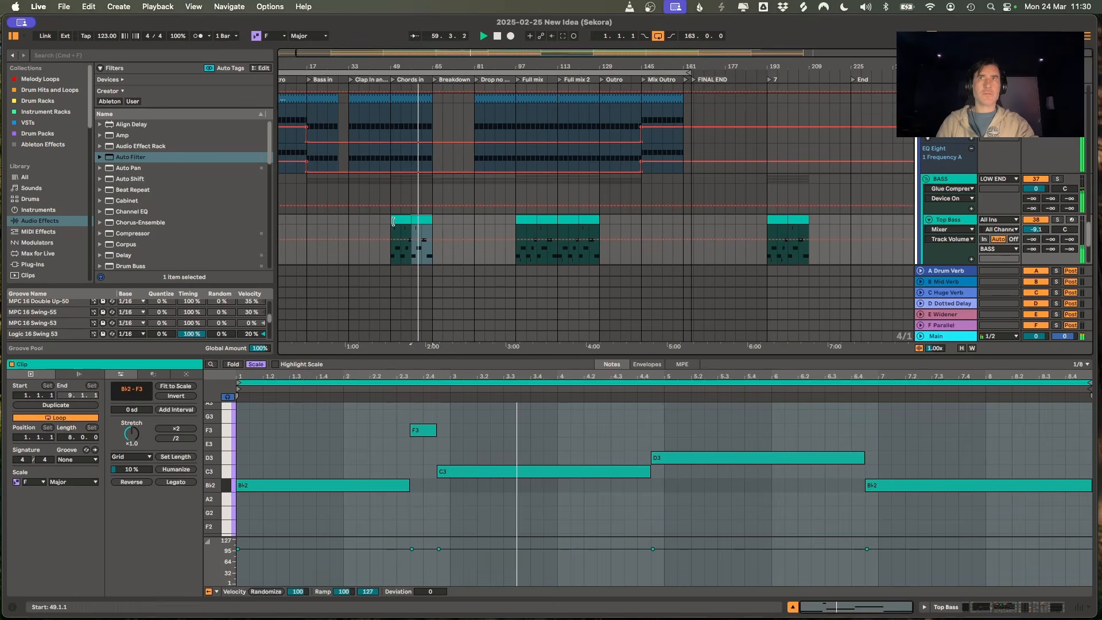
{"action": "left_click", "coordinate": [422, 221], "text": "shift"}
{"action": "left_click", "coordinate": [524, 226]}
{"action": "left_click", "coordinate": [573, 226]}
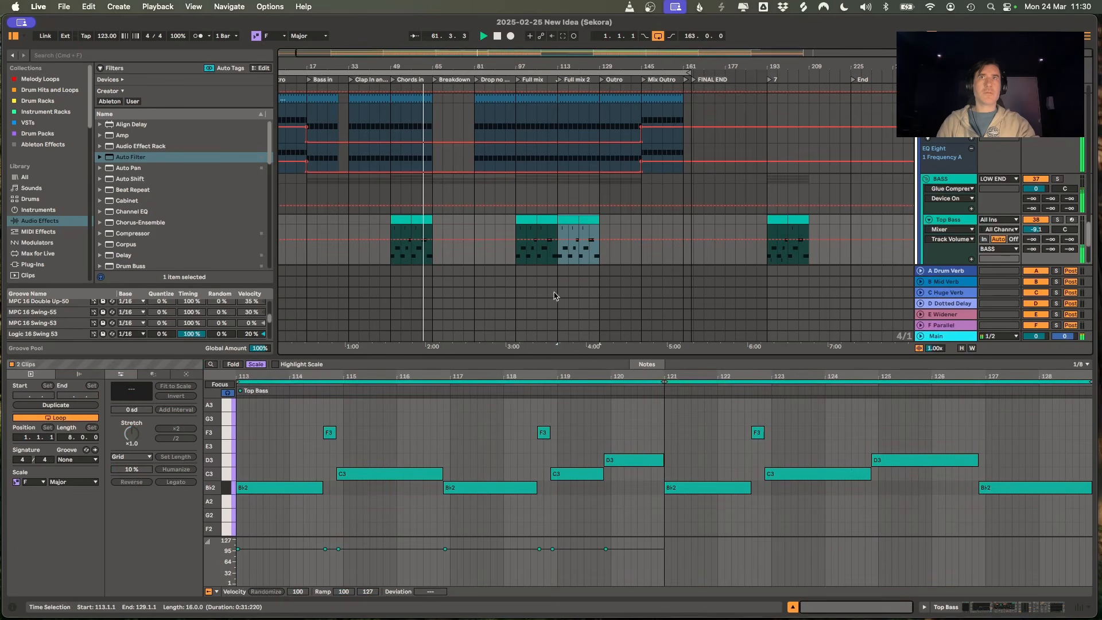
In the second Chords in Top Bass clip, raise the last note to F3, add a B♭2 copy at 8.1.1 and trim F3 to meet it.
{"action": "left_click", "coordinate": [417, 218]}
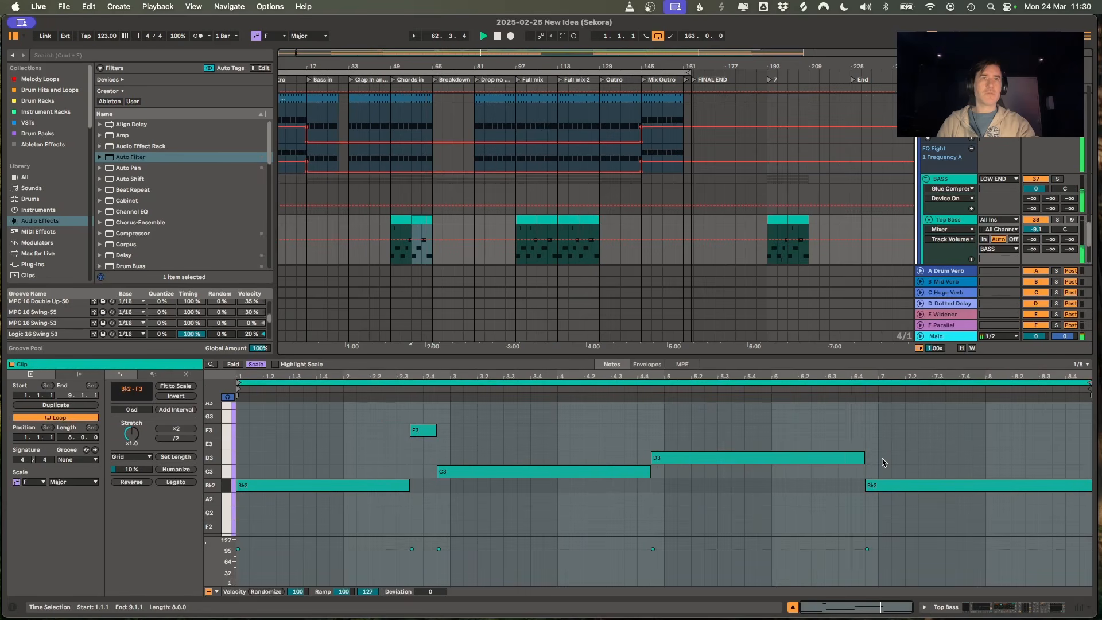
{"action": "left_click", "coordinate": [893, 487]}
{"action": "key", "text": "Up"}
{"action": "key", "text": "Up"}
{"action": "key", "text": "Up"}
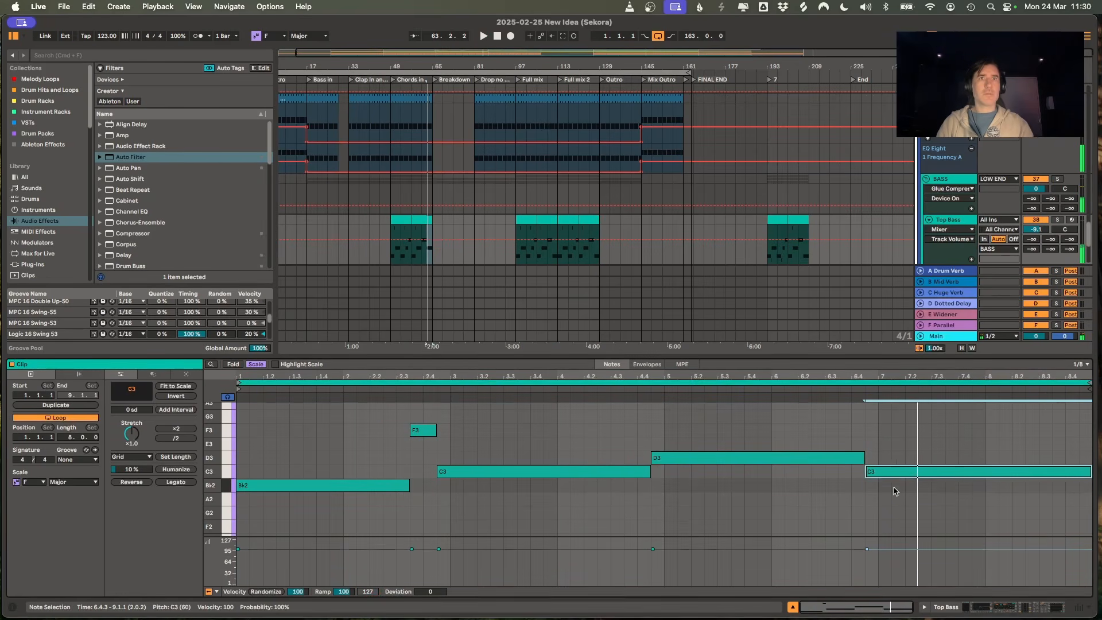
{"action": "key", "text": "Up"}
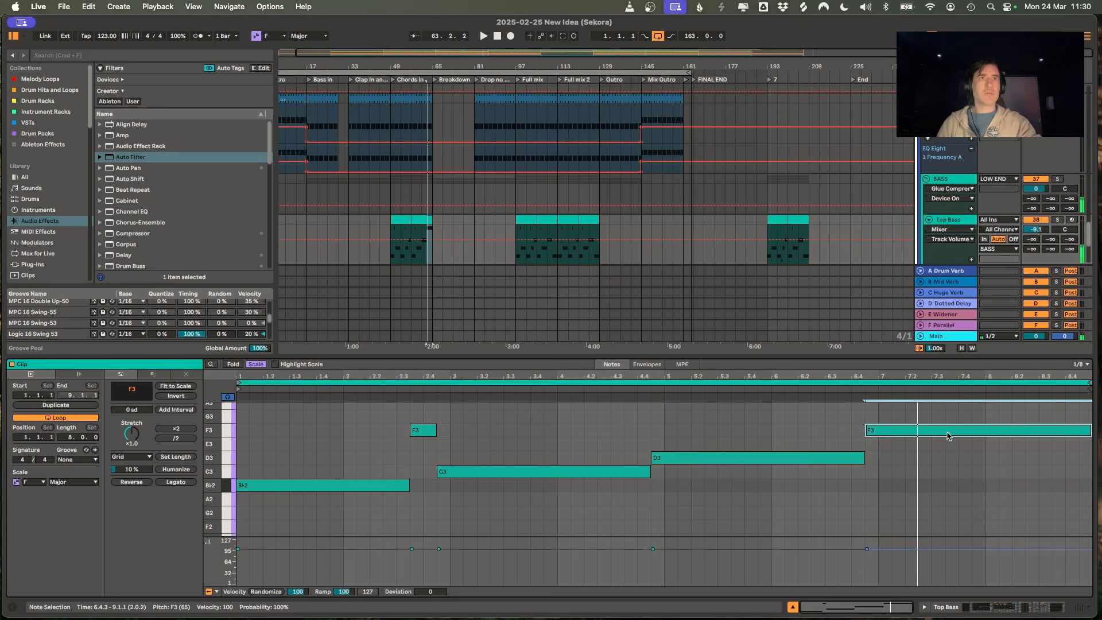
{"action": "left_click_drag", "start_coordinate": [948, 436], "coordinate": [1073, 493]}
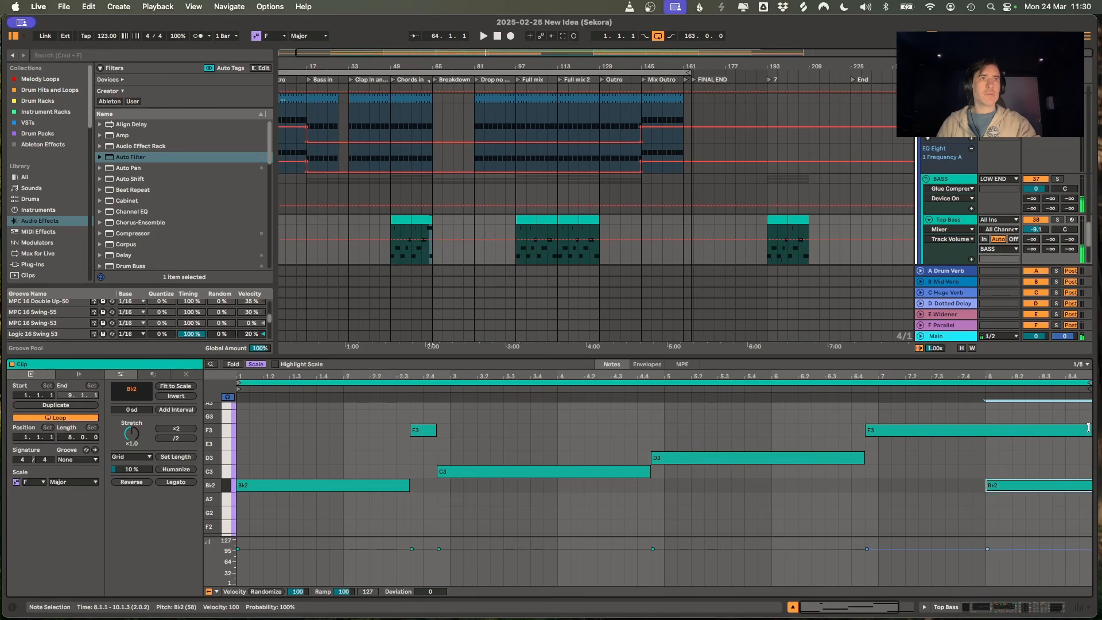
{"action": "left_click_drag", "start_coordinate": [1089, 428], "coordinate": [1009, 423]}
{"action": "key", "text": "space"}
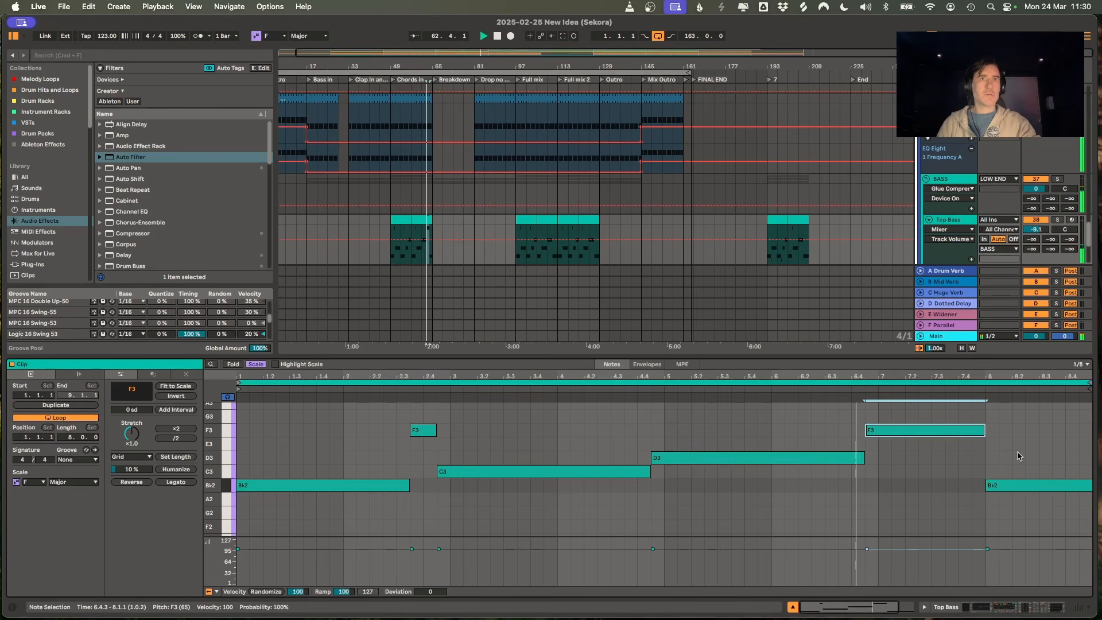
Move the final B♭2 note to 7.4.3, fit its end to the clip's end, and shorten the F3 note to meet it.
{"action": "double_click", "coordinate": [1069, 378]}
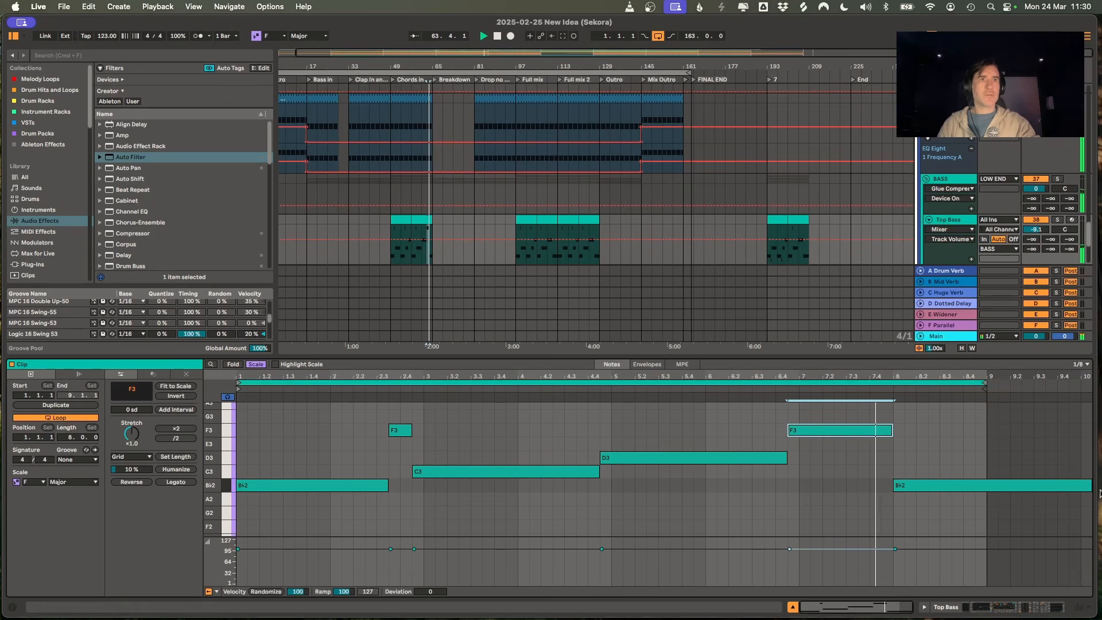
{"action": "left_click_drag", "start_coordinate": [1089, 483], "coordinate": [985, 478]}
{"action": "key", "text": "Left"}
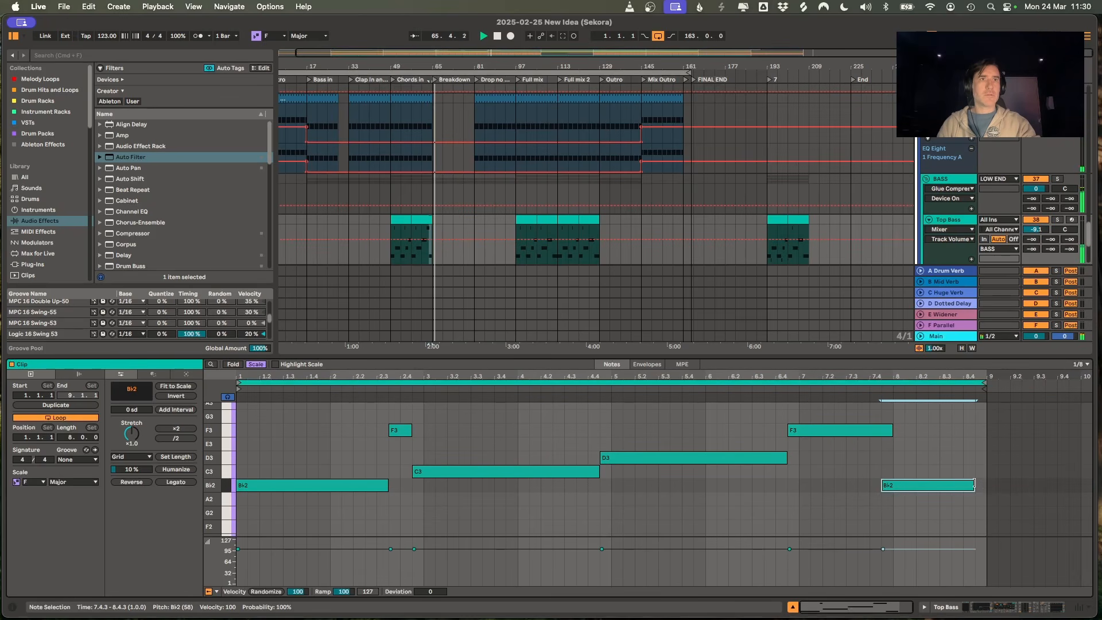
{"action": "left_click_drag", "start_coordinate": [893, 431], "coordinate": [877, 429]}
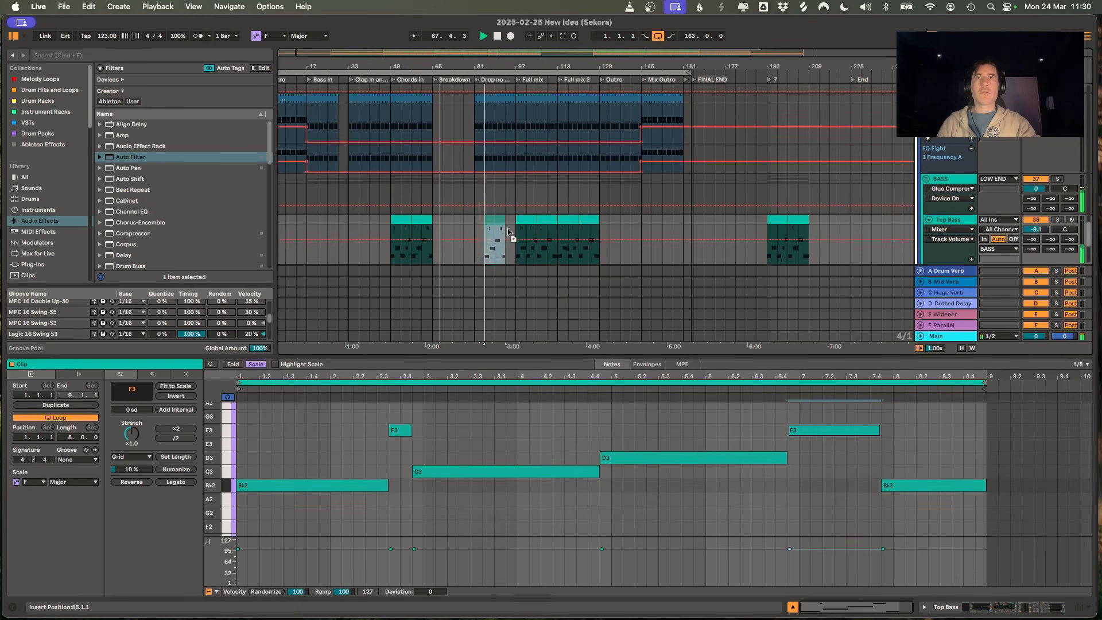
Replace the second Top Bass clips of Full mix and Full mix 2 with copies of the edited clip and save the set.
{"action": "left_click", "coordinate": [546, 225]}
{"action": "left_click", "coordinate": [591, 238]}
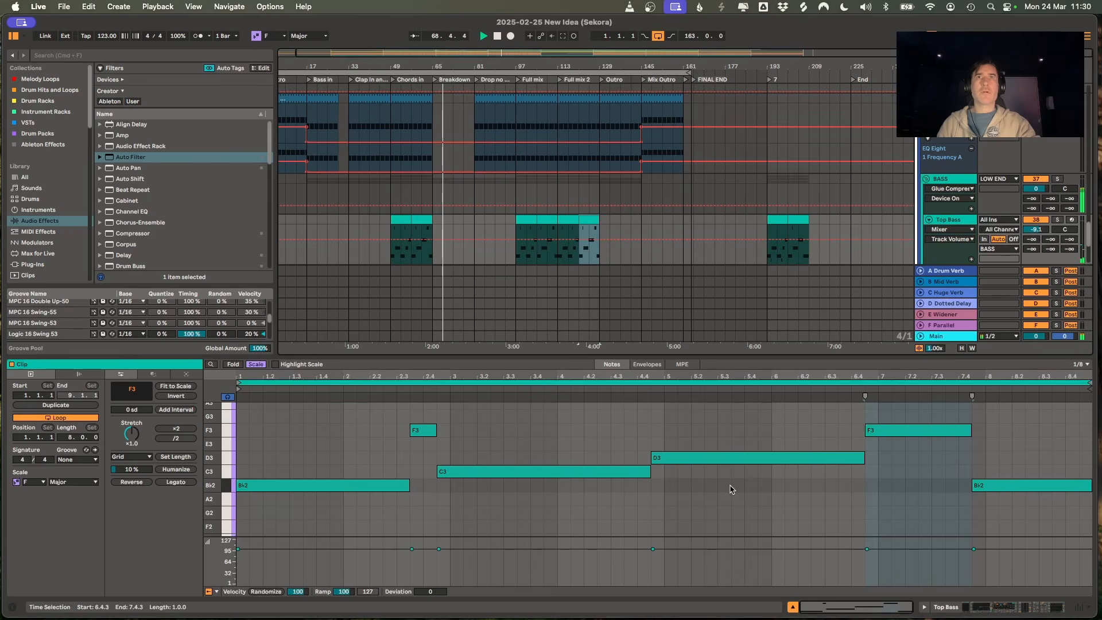
{"action": "left_click", "coordinate": [791, 607]}
{"action": "key", "text": "super+s"}
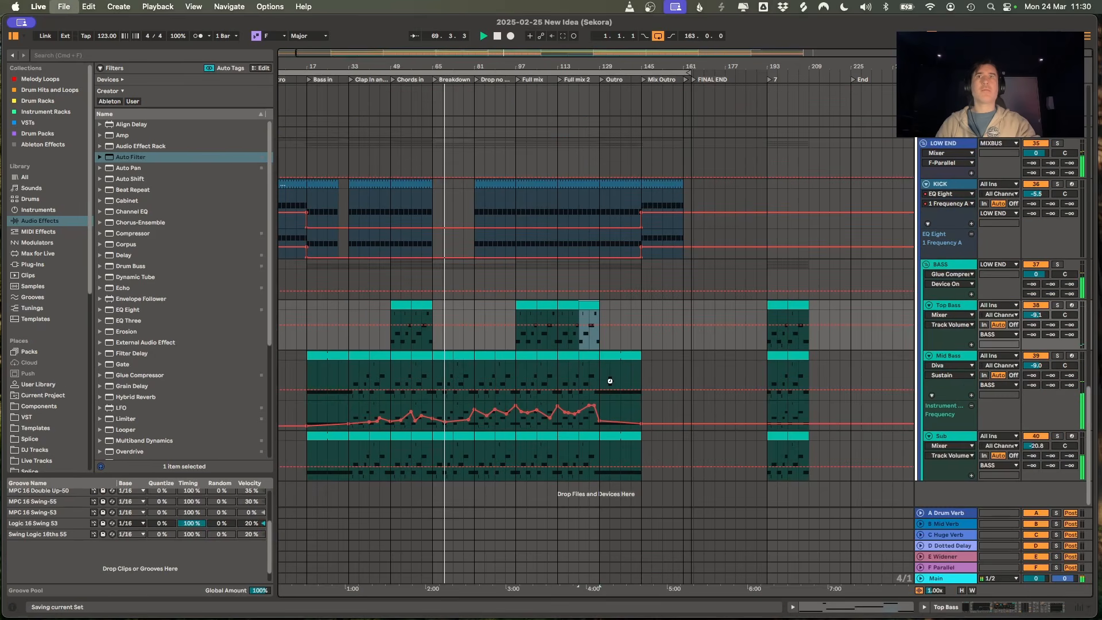
Play from the second Chords in Top Bass clip and set the Sub track volume to -19.8 dB.
{"action": "left_click", "coordinate": [420, 305]}
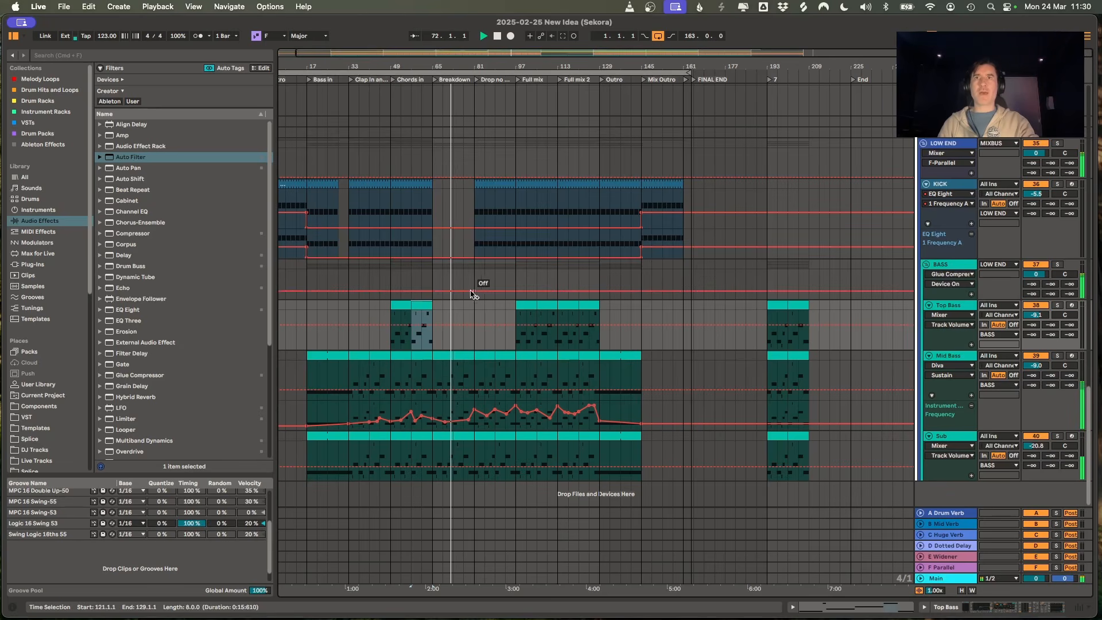
{"action": "key", "text": "space"}
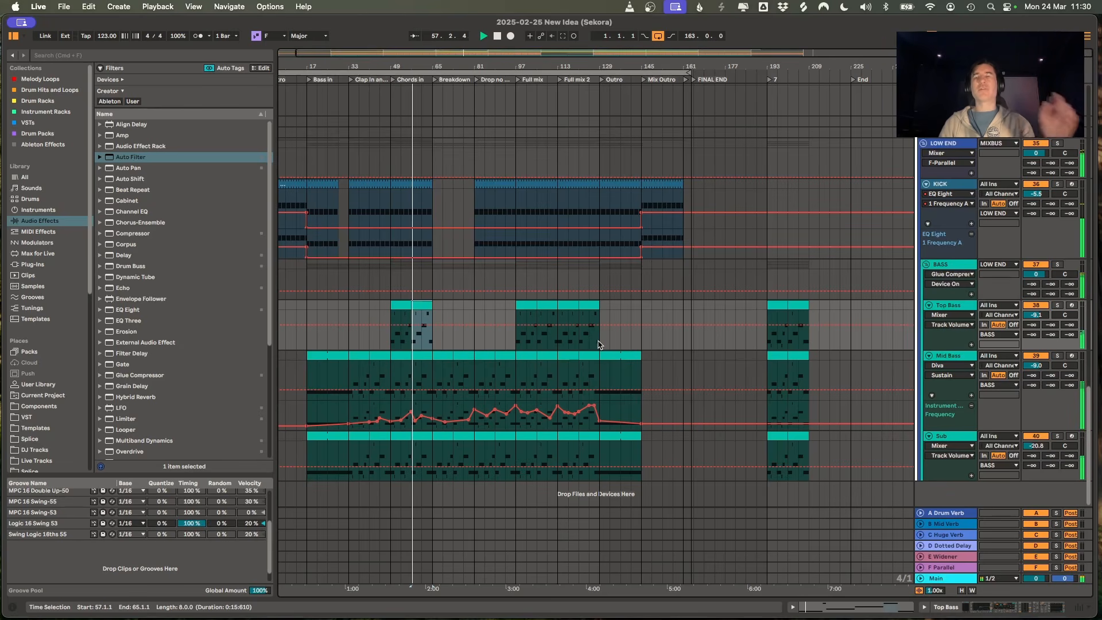
{"action": "scroll", "coordinate": [493, 301], "scroll_direction": "up", "scroll_amount": 2}
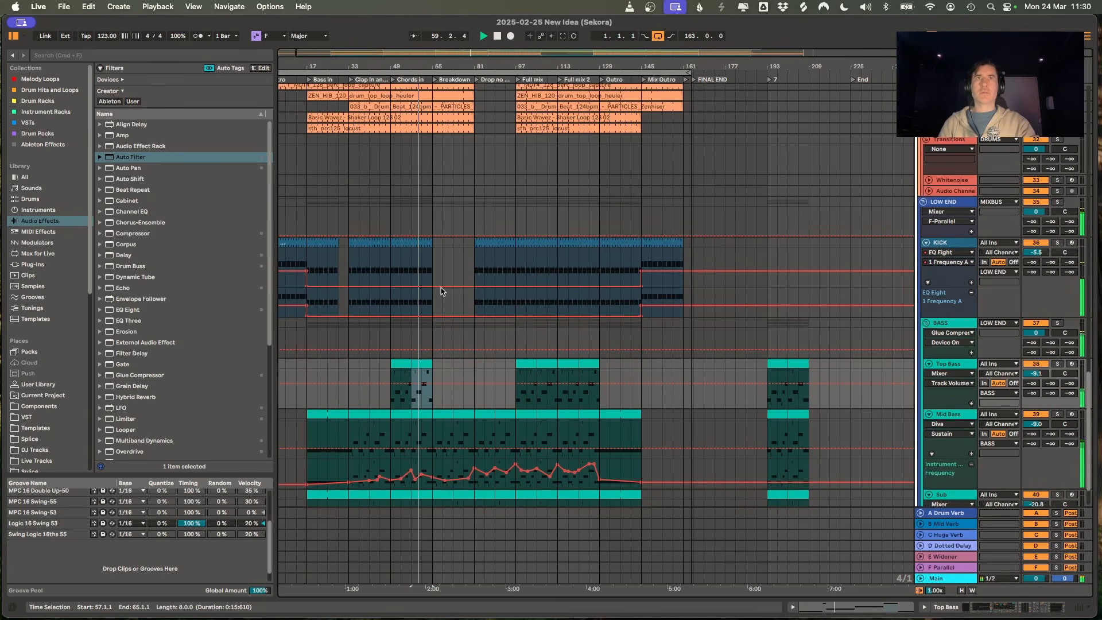
{"action": "scroll", "coordinate": [555, 375], "scroll_direction": "down", "scroll_amount": 2}
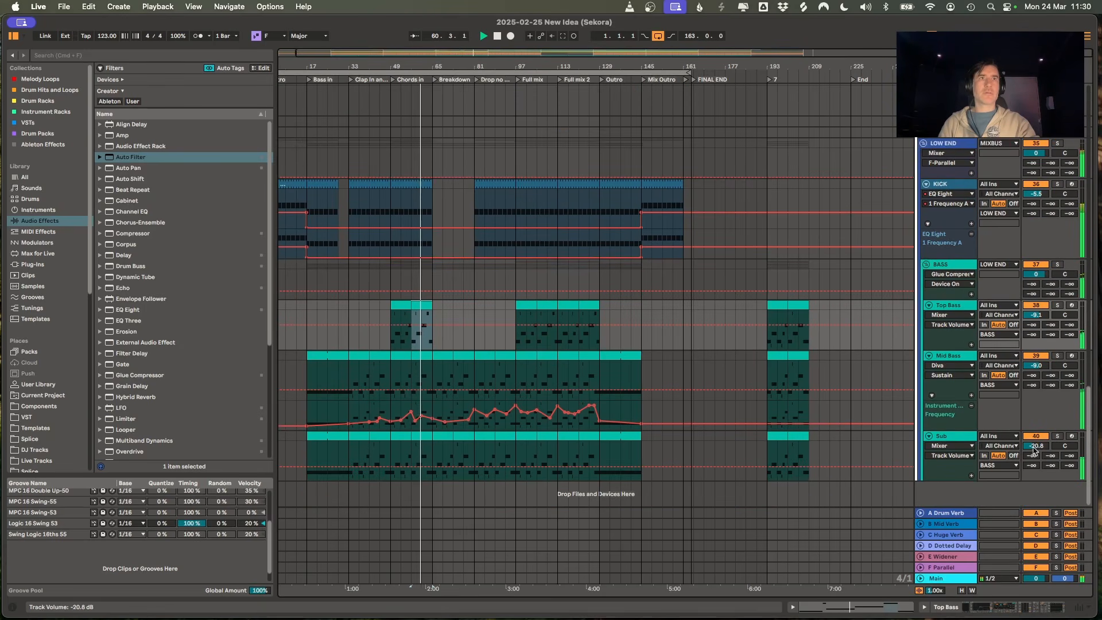
{"action": "scroll", "coordinate": [1036, 450], "scroll_direction": "up", "scroll_amount": 1}
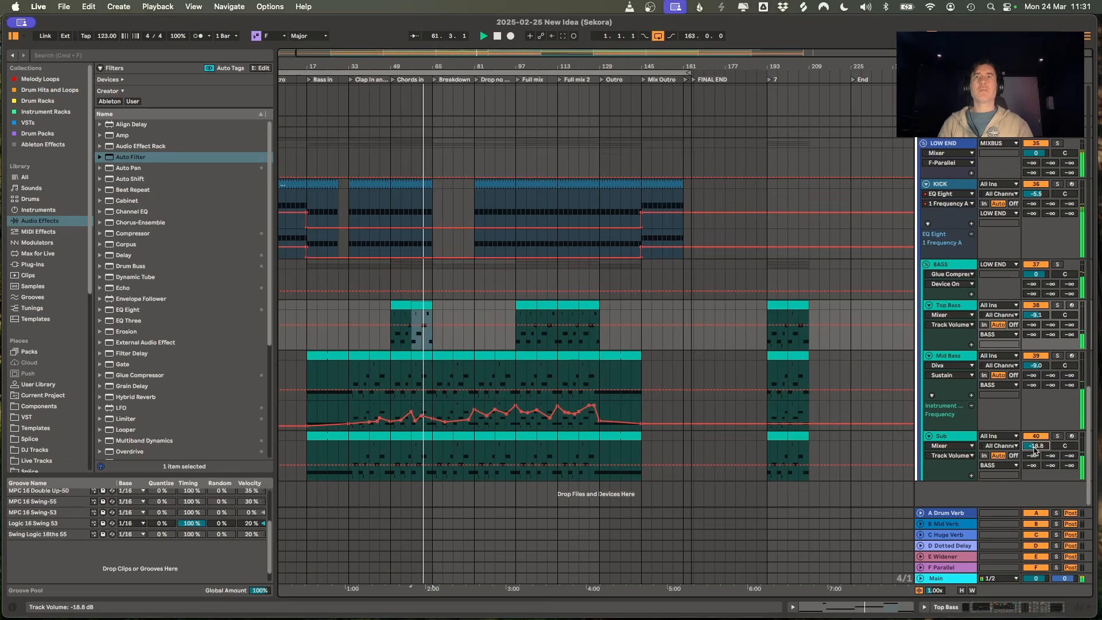
{"action": "scroll", "coordinate": [1035, 451], "scroll_direction": "down", "scroll_amount": 1}
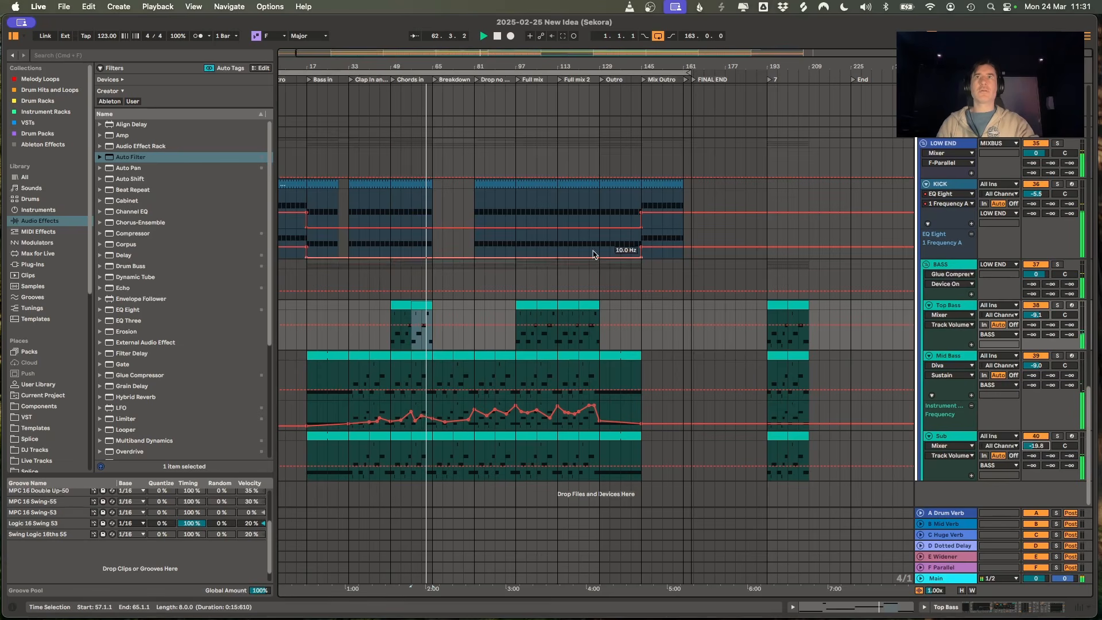
Audition the arrangement from just before Chords in and display the LEAD track's device chain.
{"action": "scroll", "coordinate": [589, 250], "scroll_direction": "up", "scroll_amount": 4}
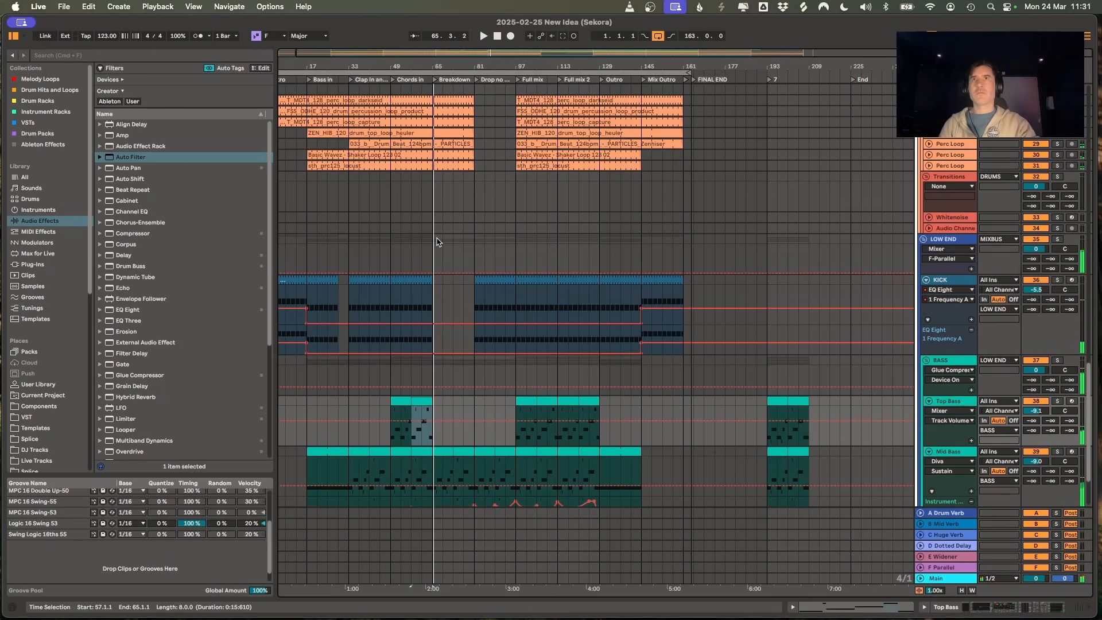
{"action": "scroll", "coordinate": [436, 241], "scroll_direction": "up", "scroll_amount": 3}
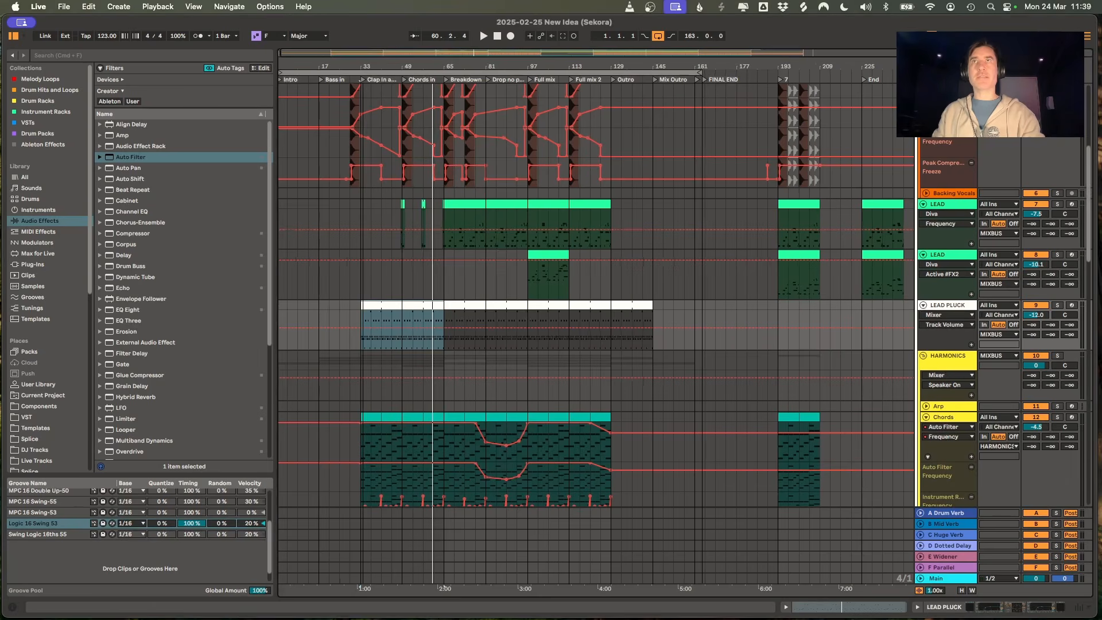
{"action": "left_click_drag", "start_coordinate": [363, 67], "coordinate": [362, 124]}
{"action": "left_click", "coordinate": [527, 76]}
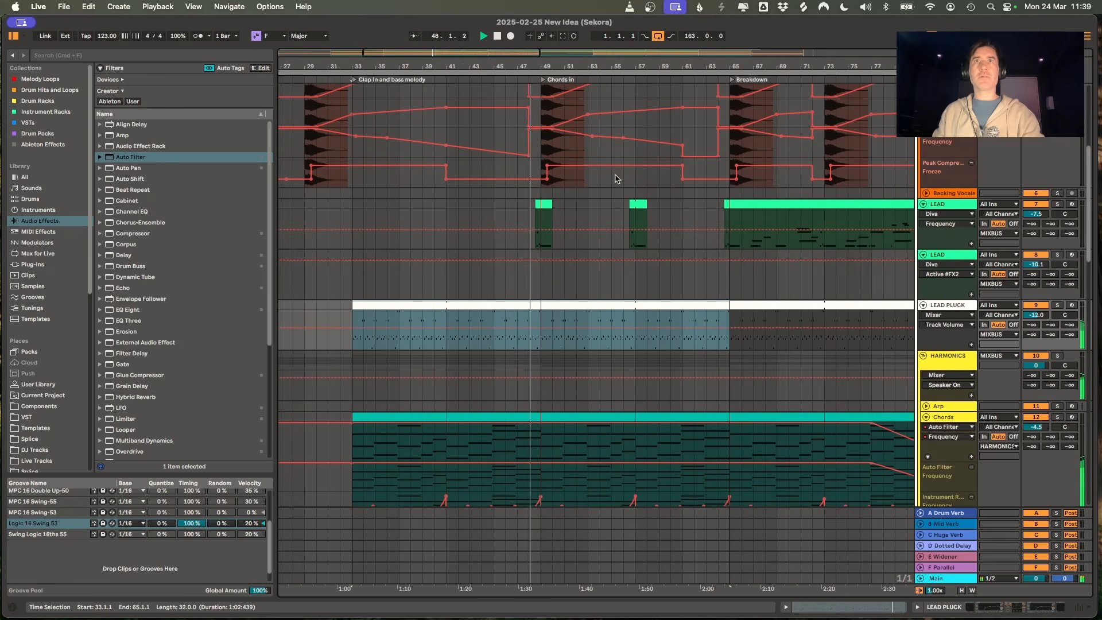
{"action": "double_click", "coordinate": [937, 206]}
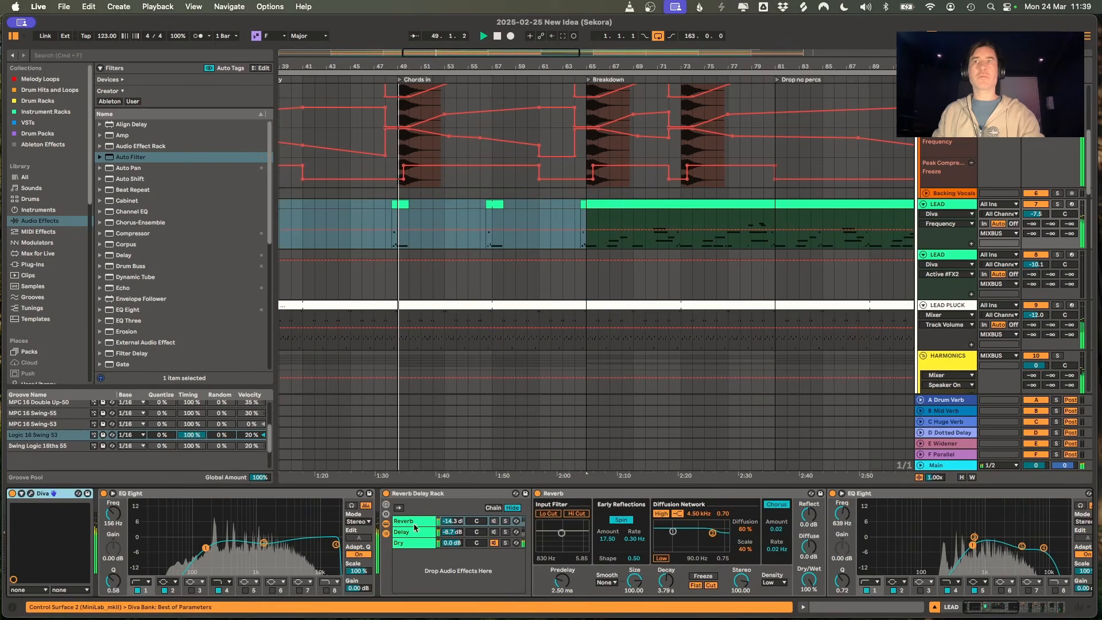
{"action": "scroll", "coordinate": [632, 545], "scroll_direction": "right", "scroll_amount": 10}
{"action": "scroll", "coordinate": [632, 546], "scroll_direction": "left", "scroll_amount": 10}
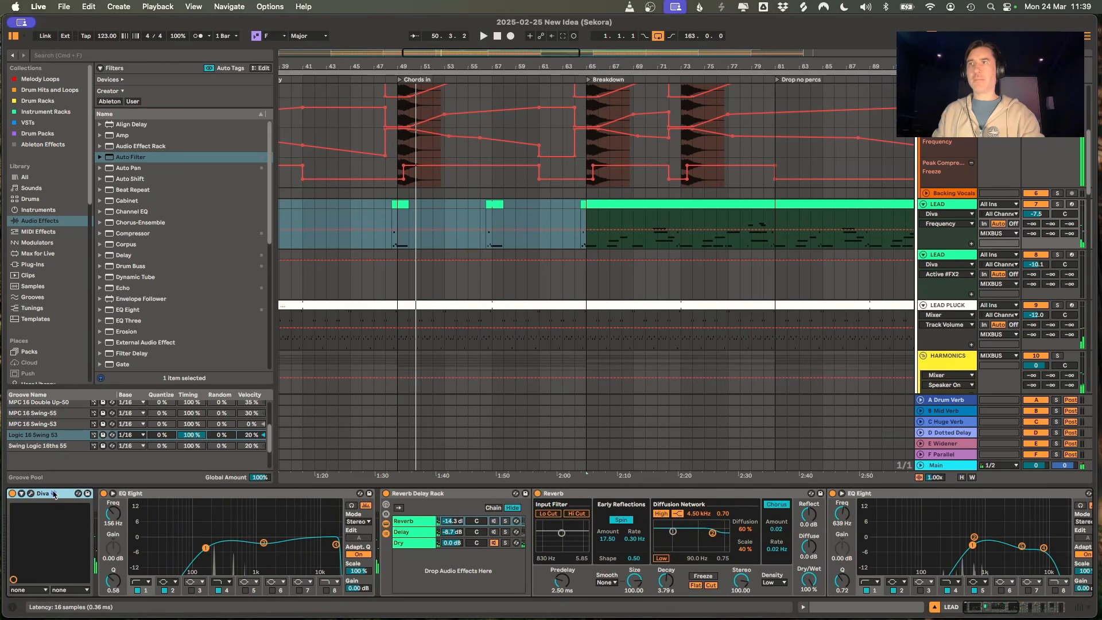
Group the LEAD track's Diva into an Instrument Rack and show the rack's macro controls.
{"action": "right_click", "coordinate": [54, 495]}
{"action": "key", "text": "Return"}
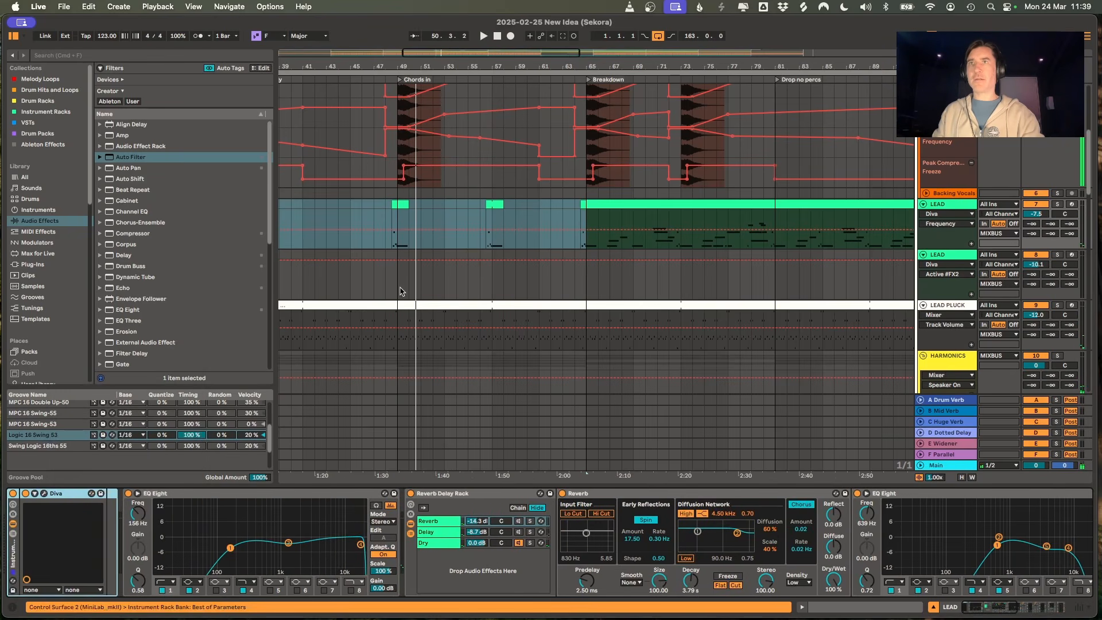
{"action": "scroll", "coordinate": [1033, 138], "scroll_direction": "up", "scroll_amount": 5}
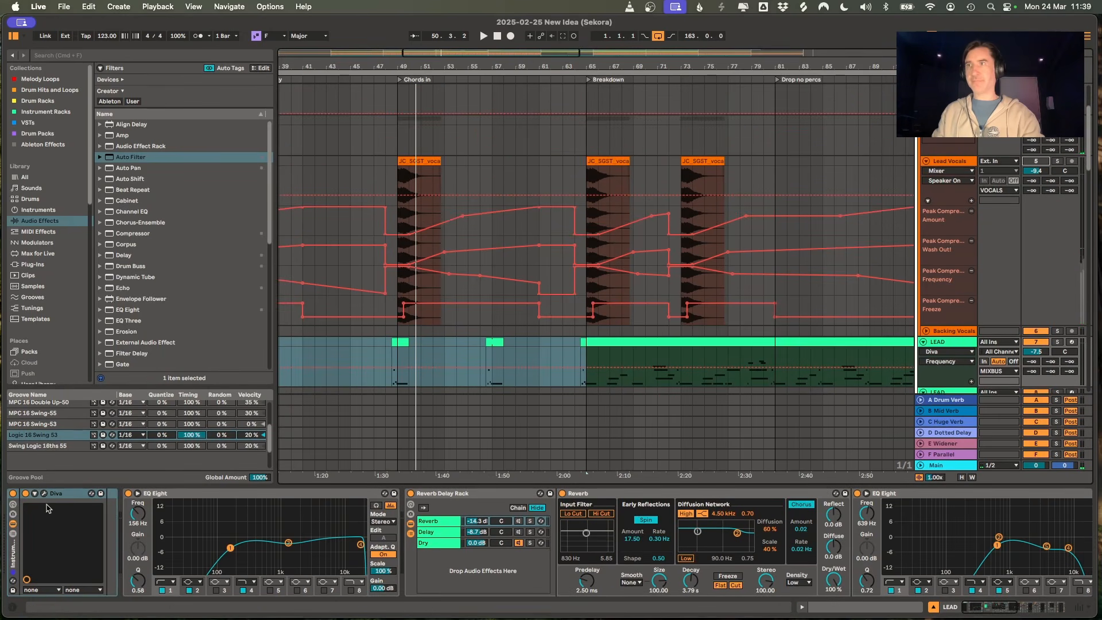
{"action": "left_click", "coordinate": [14, 505]}
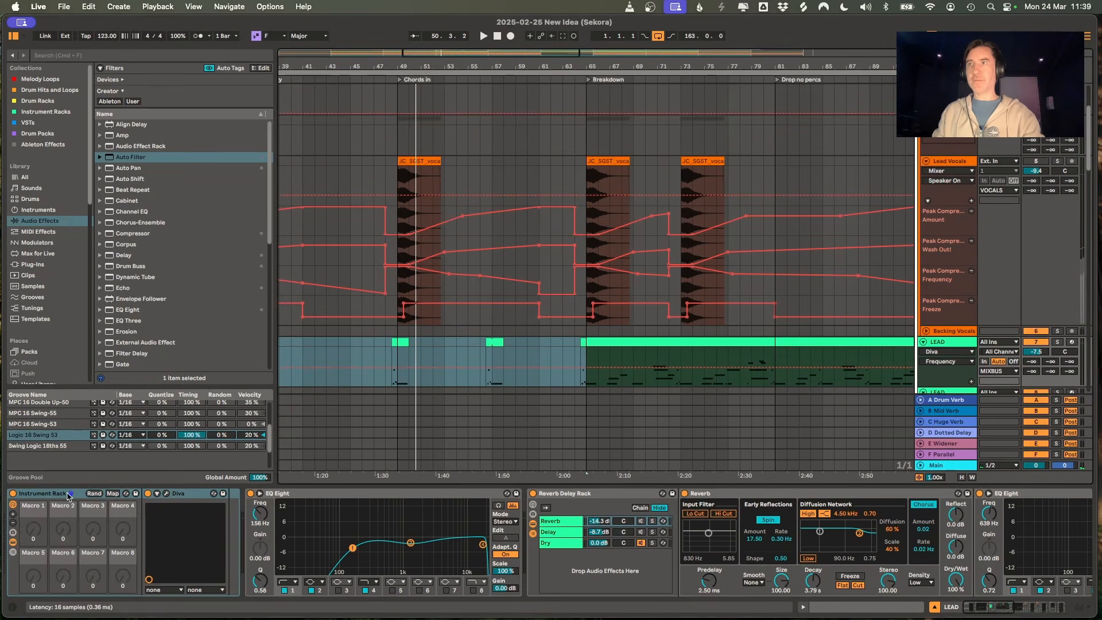
Configure the LEAD track's Diva device to expose its filter Frequency and envelope Decay parameters.
{"action": "left_click", "coordinate": [167, 494]}
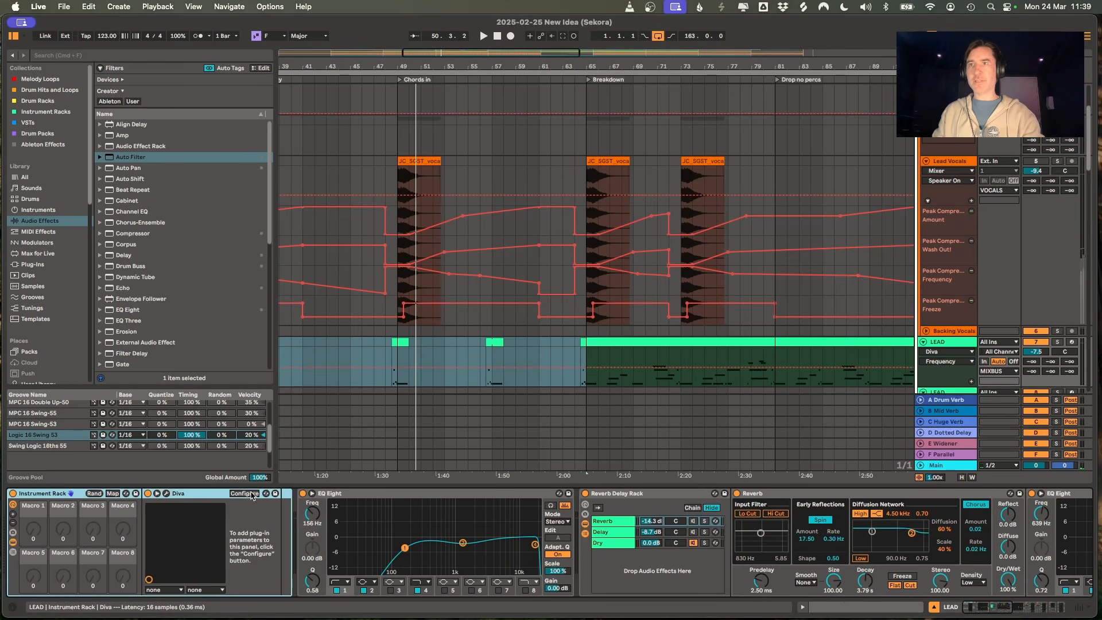
{"action": "left_click", "coordinate": [244, 494]}
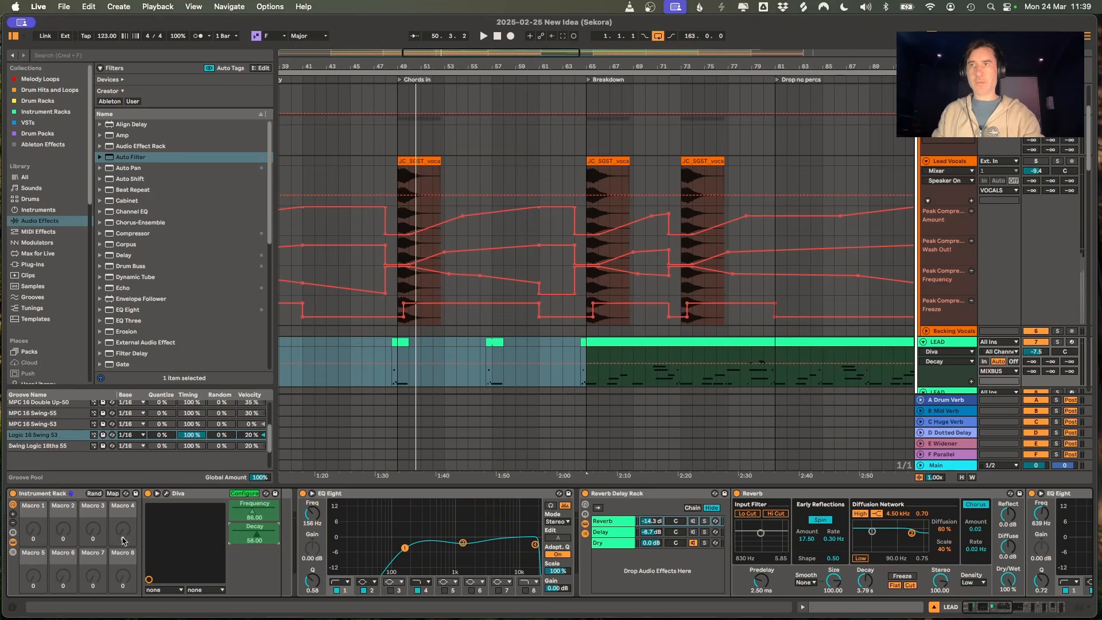
{"action": "left_click", "coordinate": [245, 494]}
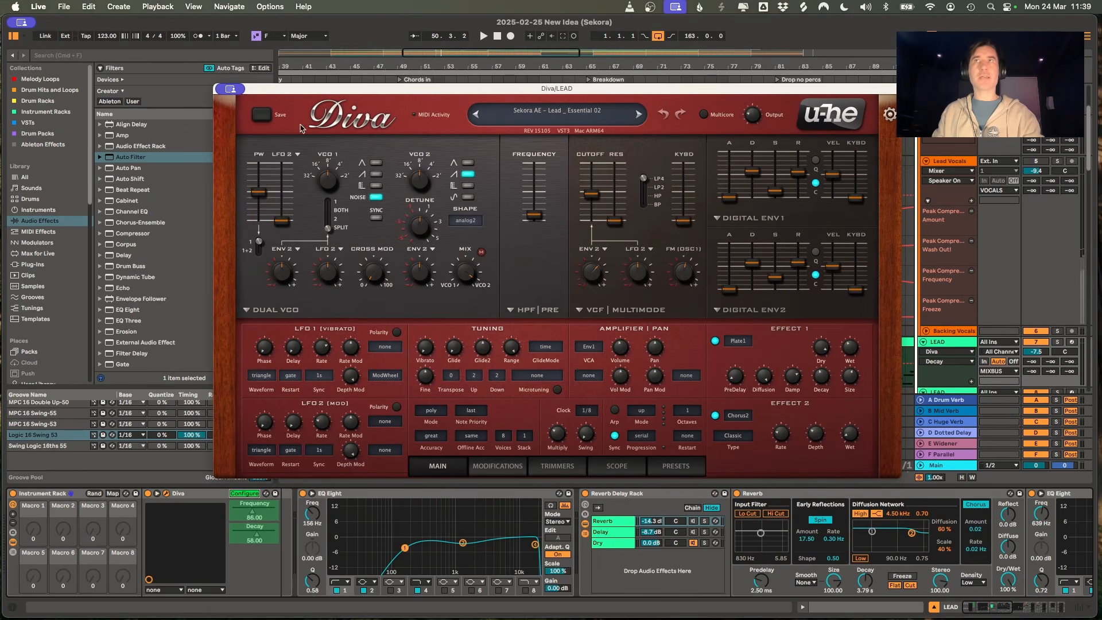
{"action": "left_click", "coordinate": [229, 93]}
{"action": "left_click", "coordinate": [231, 109]}
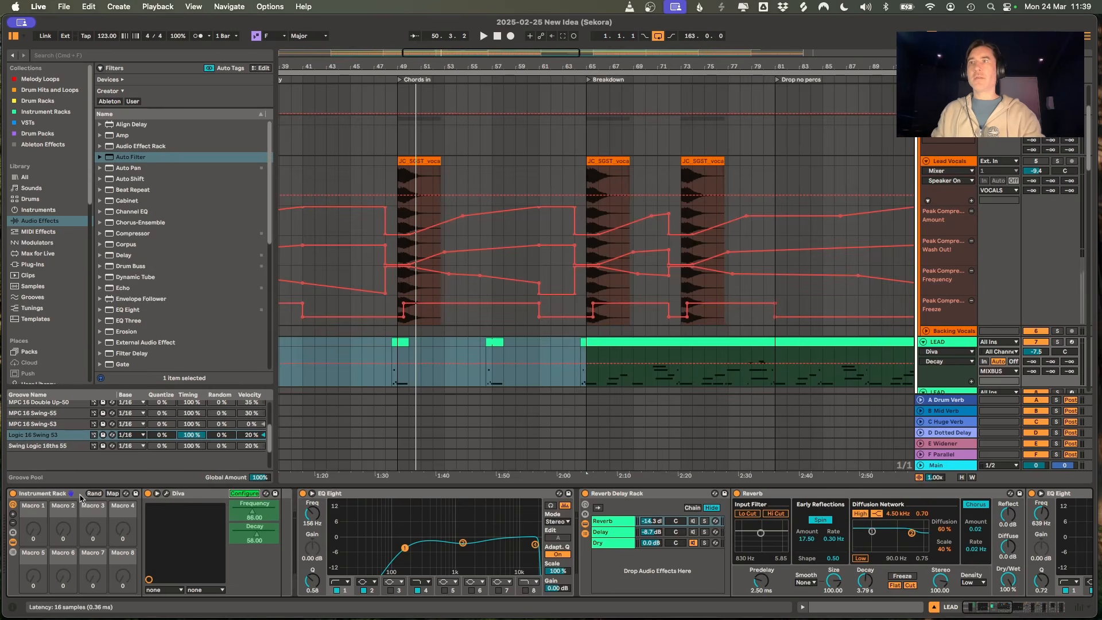
{"action": "left_click", "coordinate": [239, 496]}
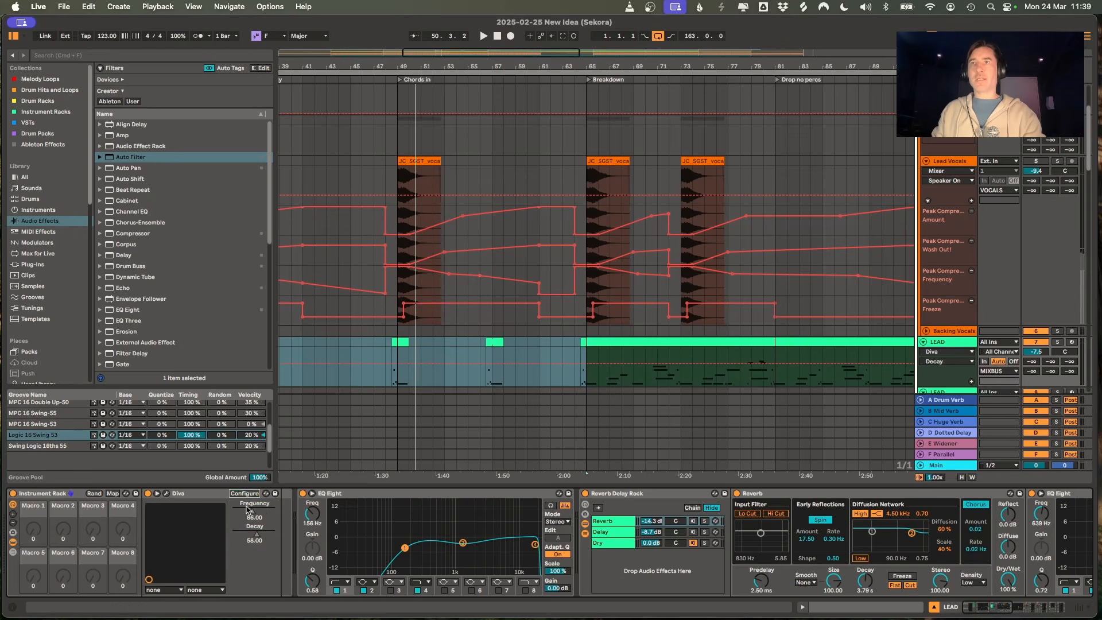
Map Diva's Frequency to Macro 1 and its Decay to Macro 2 of the Instrument Rack.
{"action": "right_click", "coordinate": [248, 510]}
{"action": "left_click", "coordinate": [276, 348]}
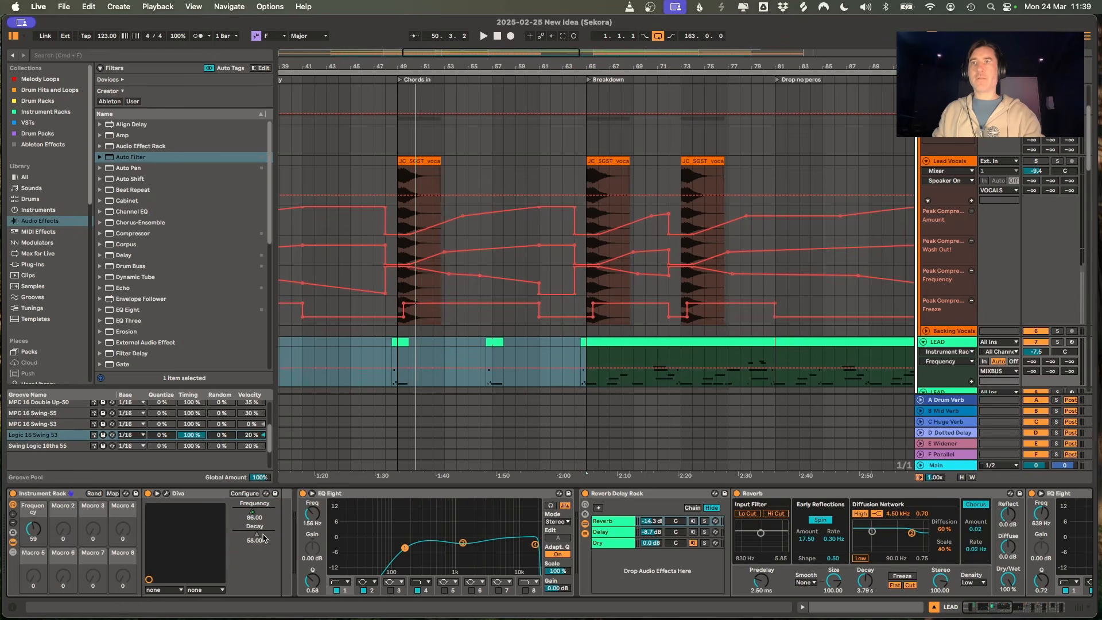
{"action": "right_click", "coordinate": [256, 537]}
{"action": "left_click", "coordinate": [265, 389]}
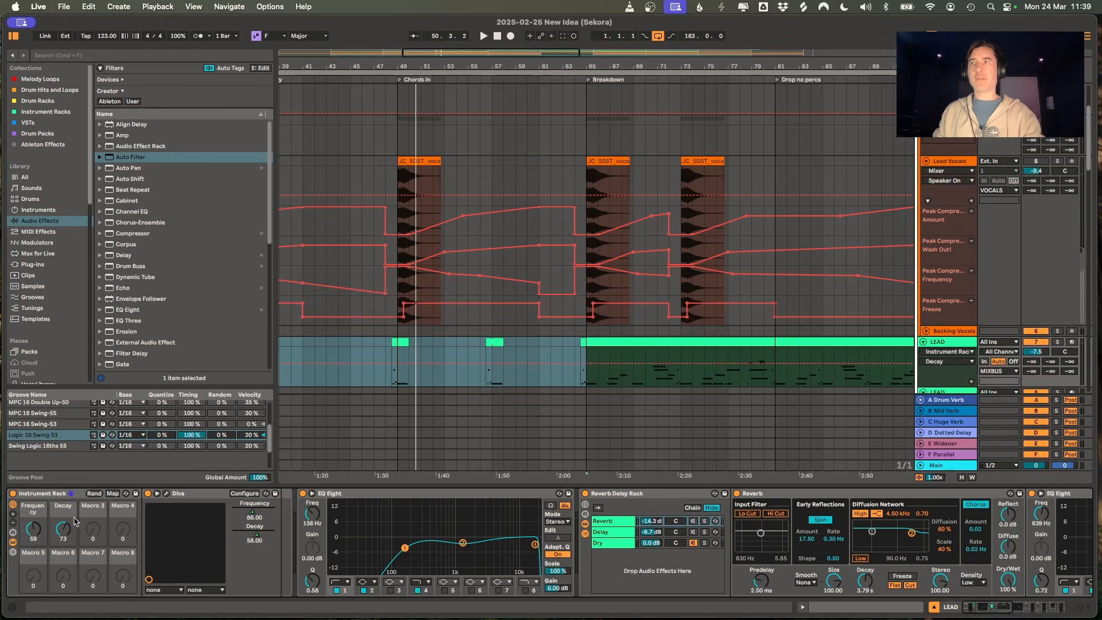
Audition LEAD from bar 48 while trying different overall levels for the Instrument Rack's Frequency macro automation.
{"action": "key", "text": "space"}
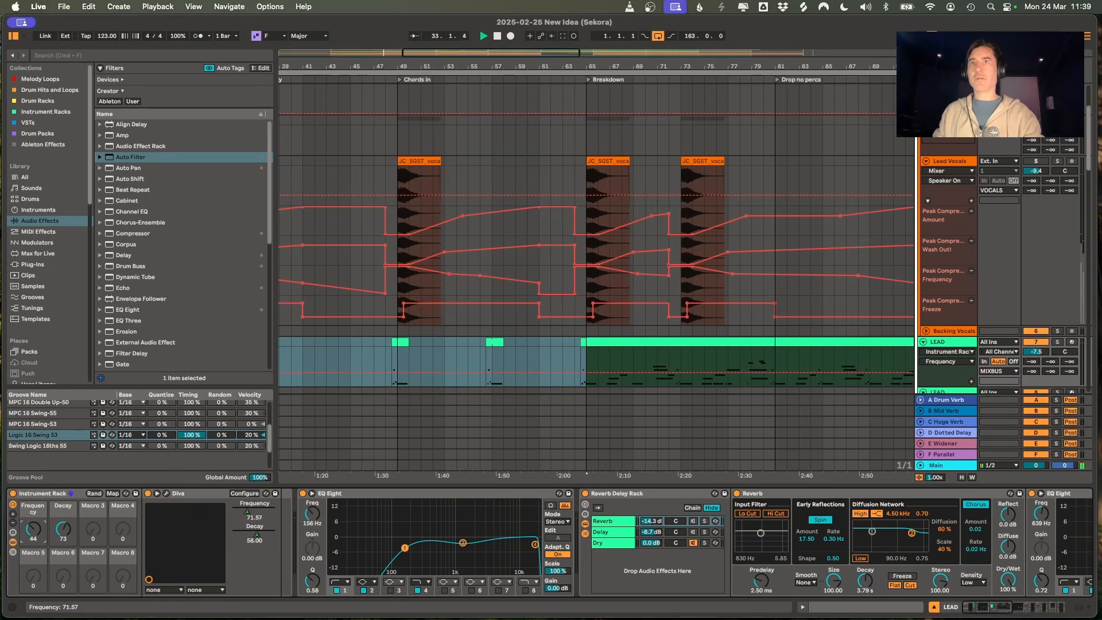
{"action": "left_click", "coordinate": [385, 361]}
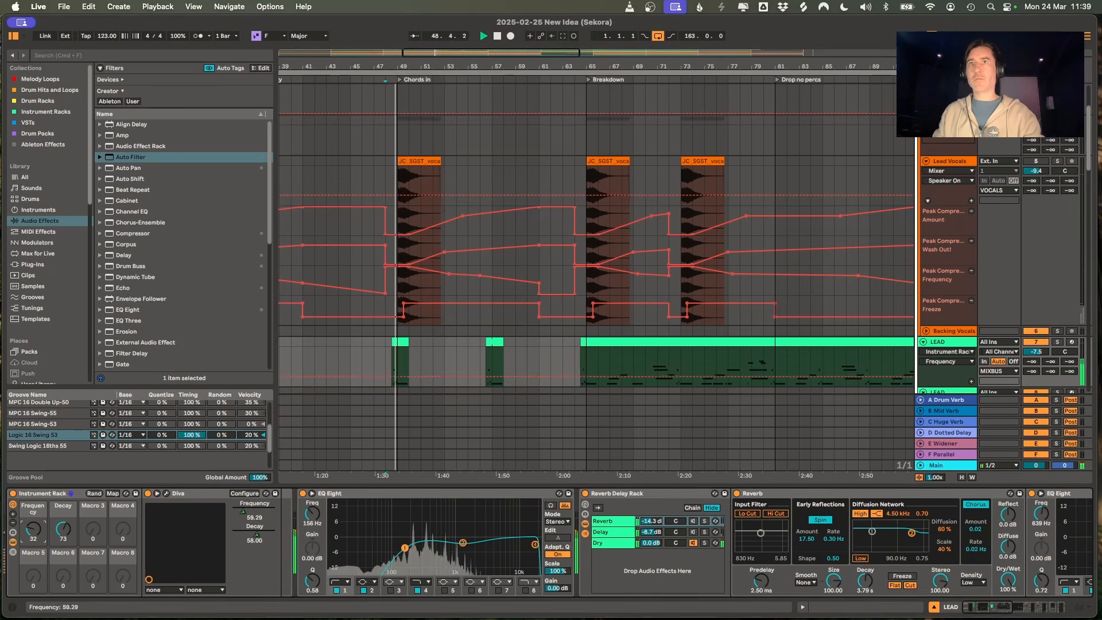
{"action": "key", "text": "space"}
{"action": "key", "text": "space"}
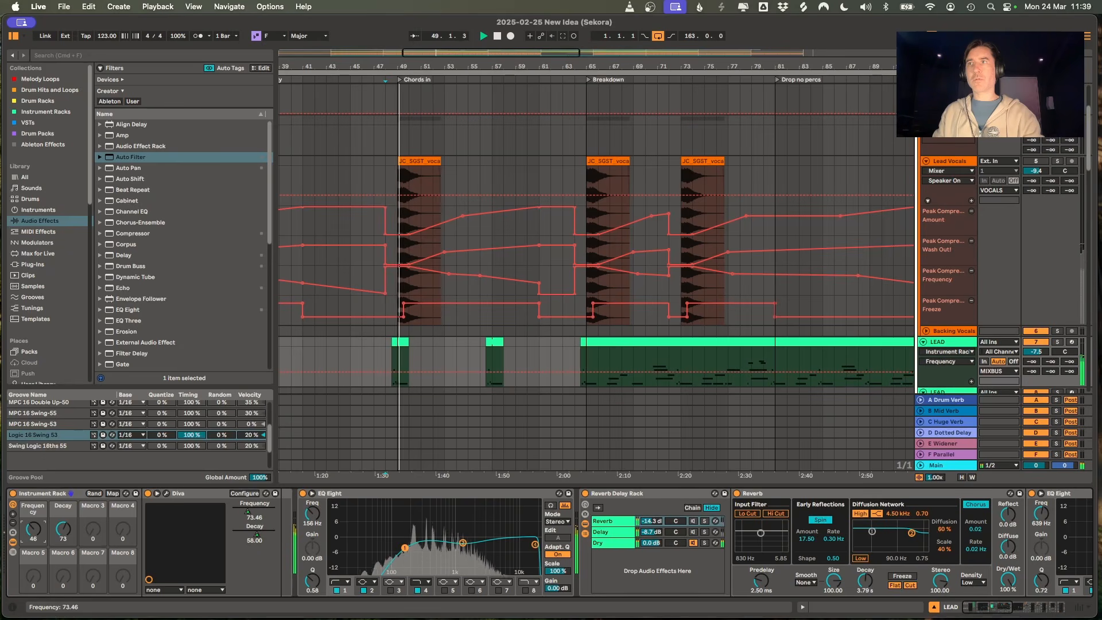
{"action": "scroll", "coordinate": [432, 269], "scroll_direction": "down", "scroll_amount": 4}
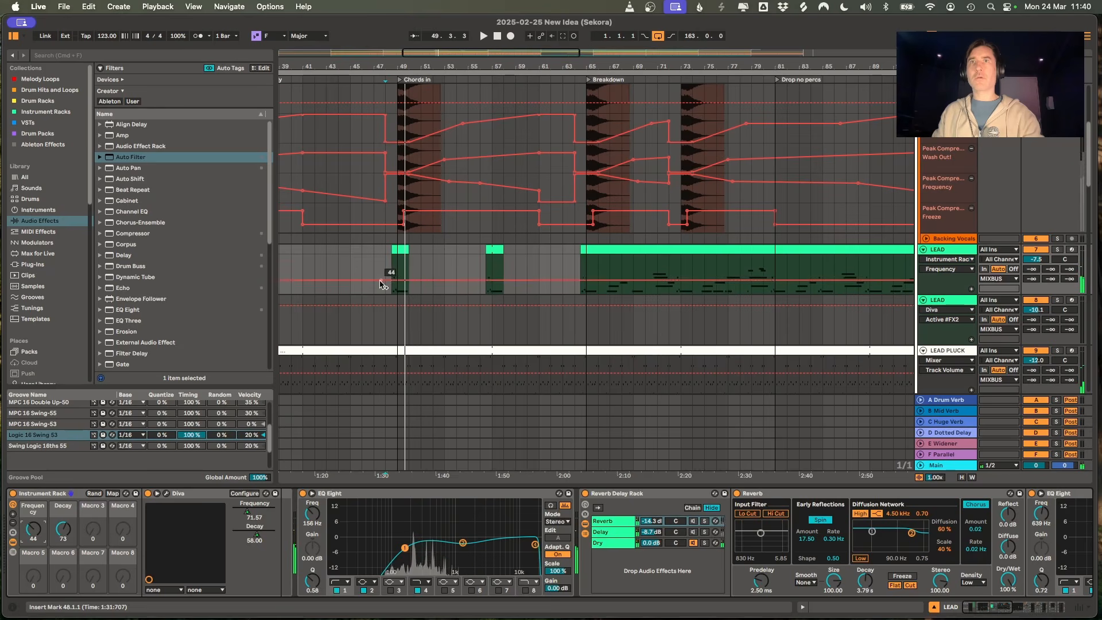
{"action": "key", "text": "space"}
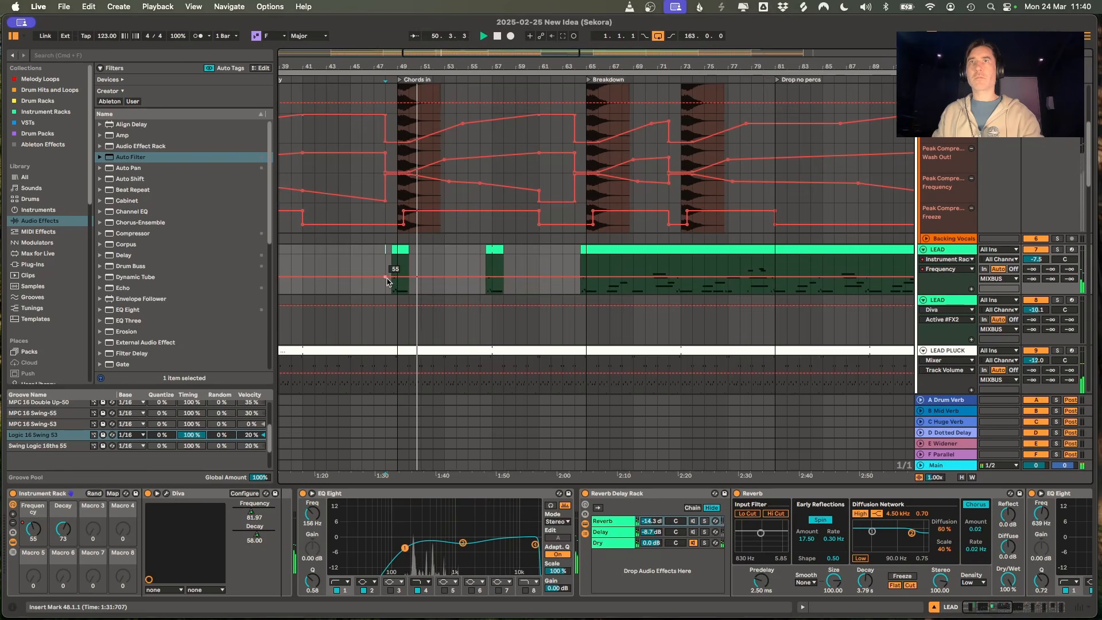
Add Frequency automation points on LEAD at bars 48 and 56, raising the bar 56 point to about 64.
{"action": "left_click_drag", "start_coordinate": [386, 281], "coordinate": [387, 283]}
{"action": "left_click_drag", "start_coordinate": [481, 279], "coordinate": [480, 278]}
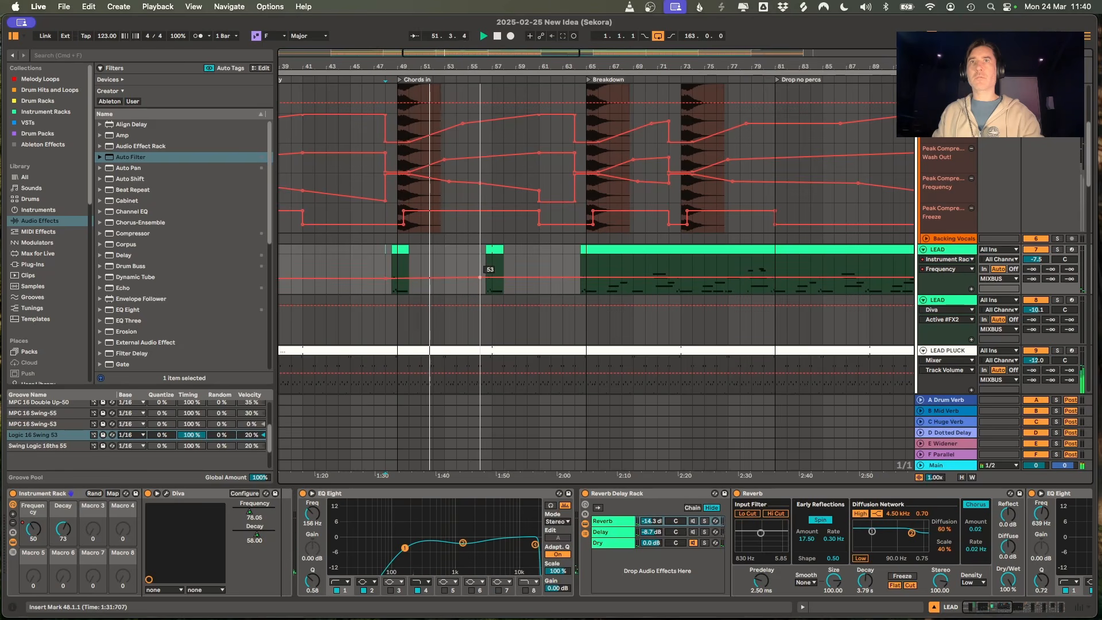
{"action": "key", "text": "space"}
{"action": "key", "text": "space"}
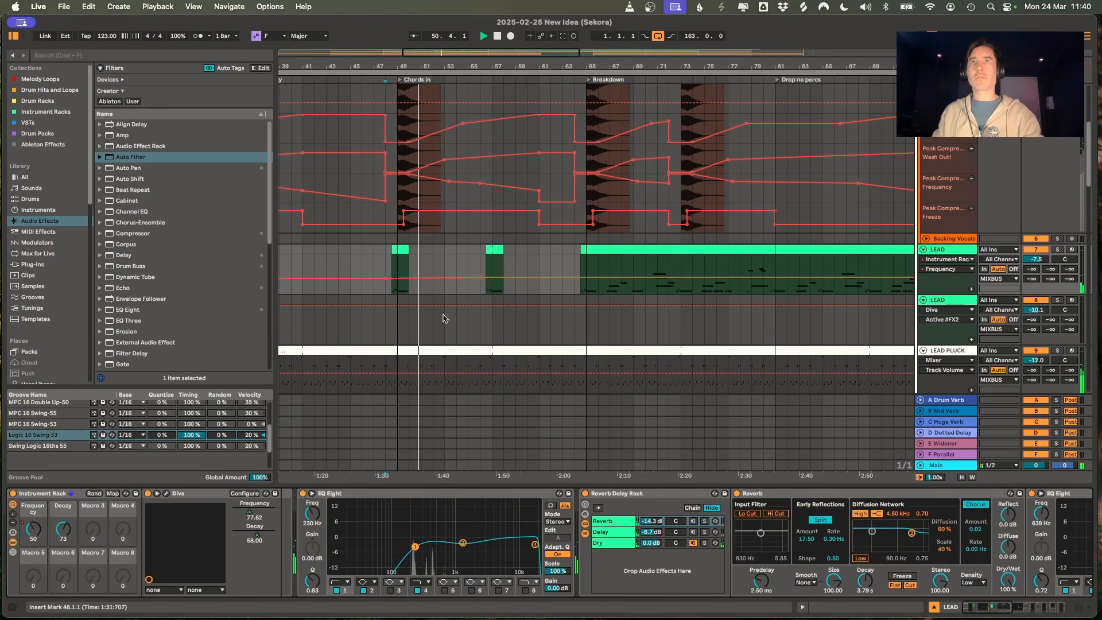
{"action": "left_click", "coordinate": [473, 80]}
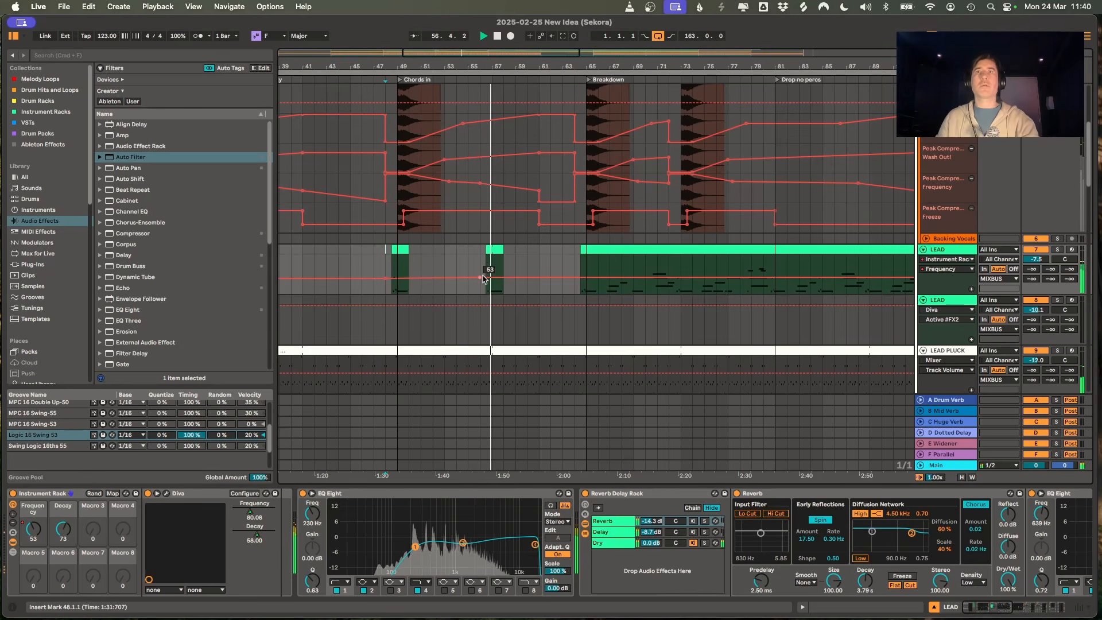
{"action": "left_click_drag", "start_coordinate": [481, 278], "coordinate": [480, 275]}
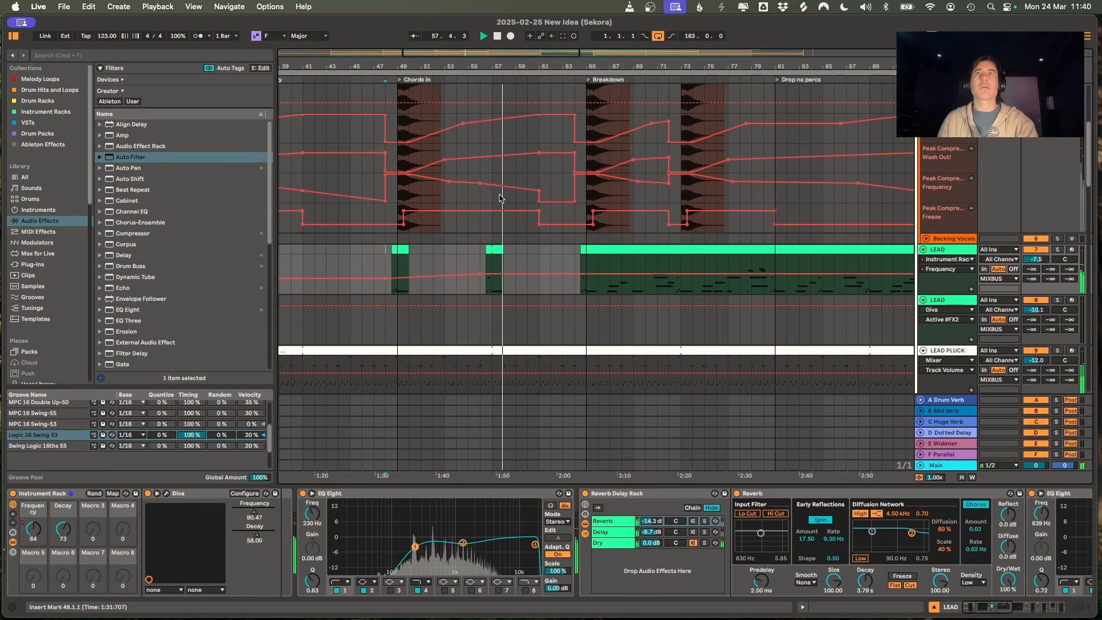
{"action": "left_click", "coordinate": [479, 76]}
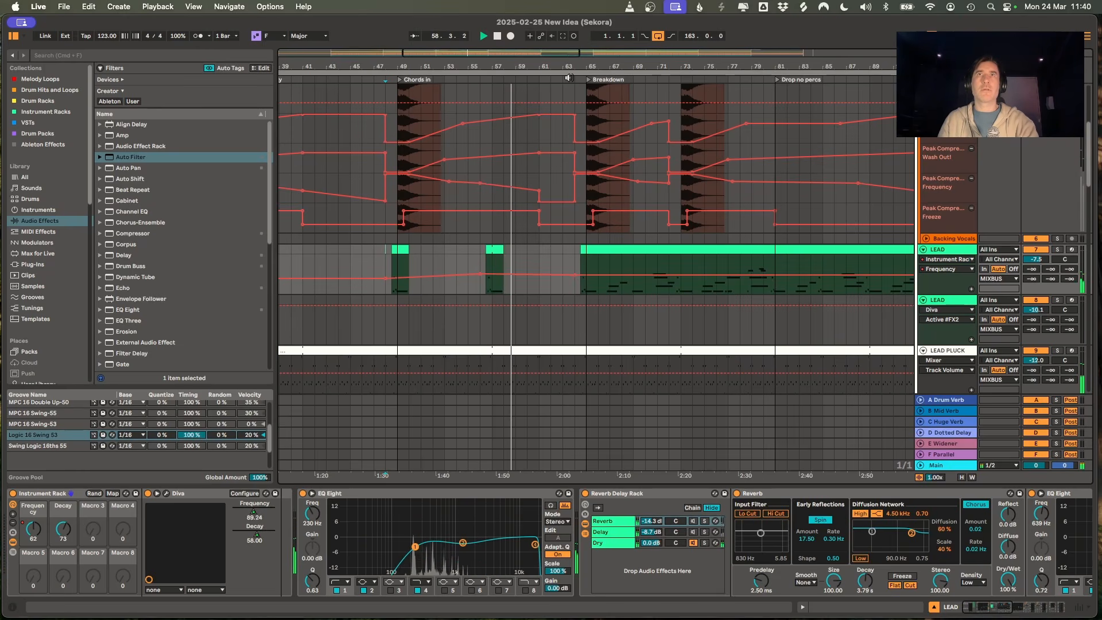
Shape LEAD's Frequency automation through the Breakdown with about 71 at bar 71, a dip after bar 73 and a rise to 98 at Drop no percs.
{"action": "left_click", "coordinate": [569, 77]}
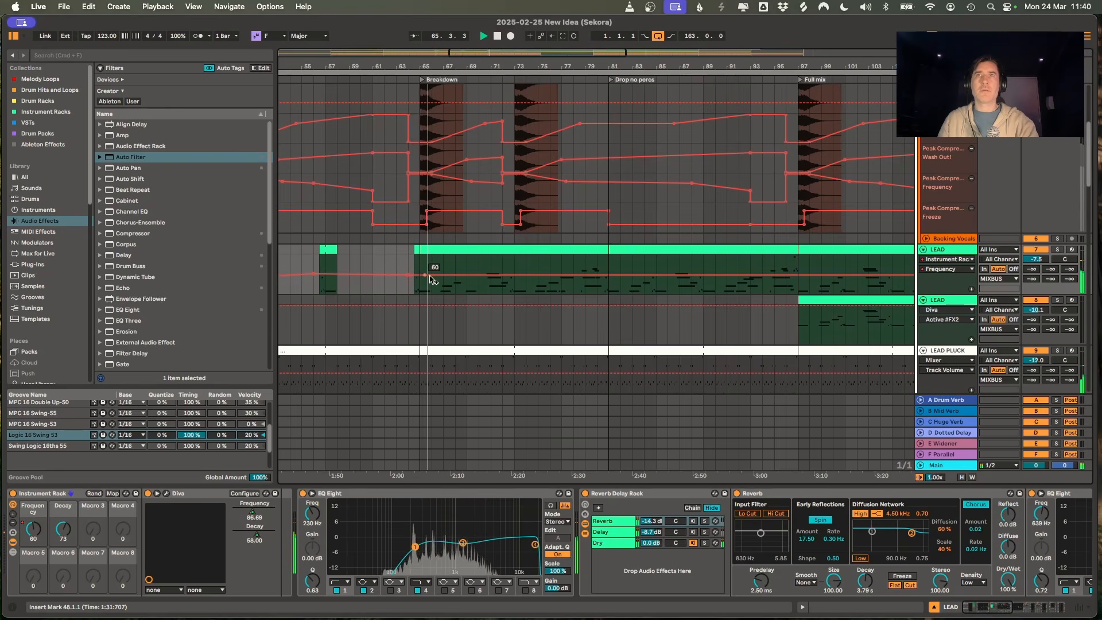
{"action": "left_click_drag", "start_coordinate": [433, 275], "coordinate": [465, 275]}
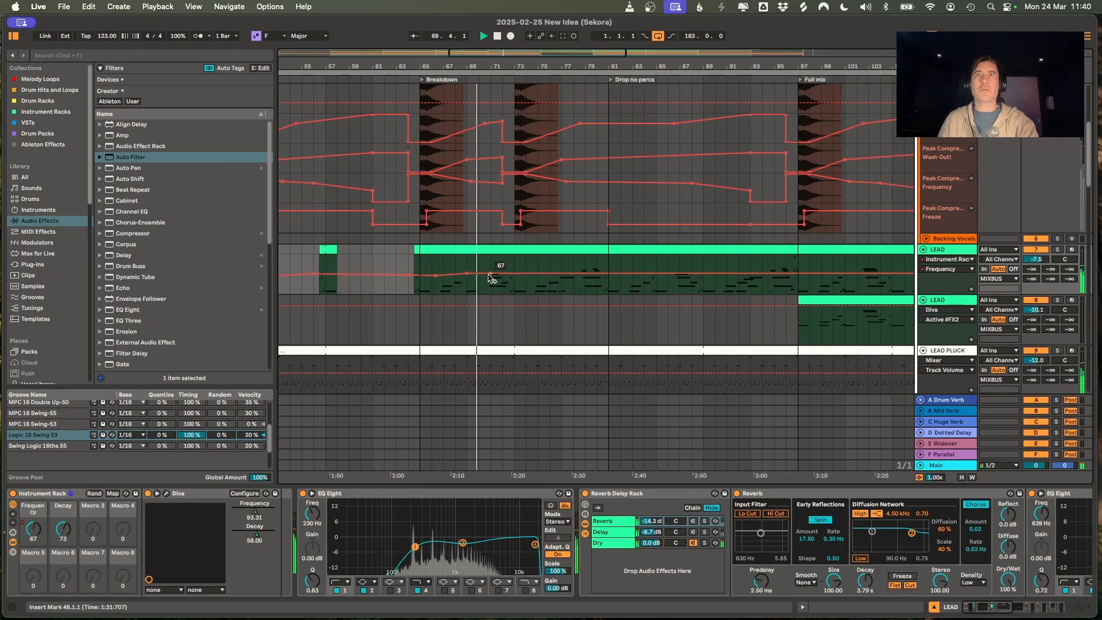
{"action": "left_click_drag", "start_coordinate": [491, 276], "coordinate": [491, 270]}
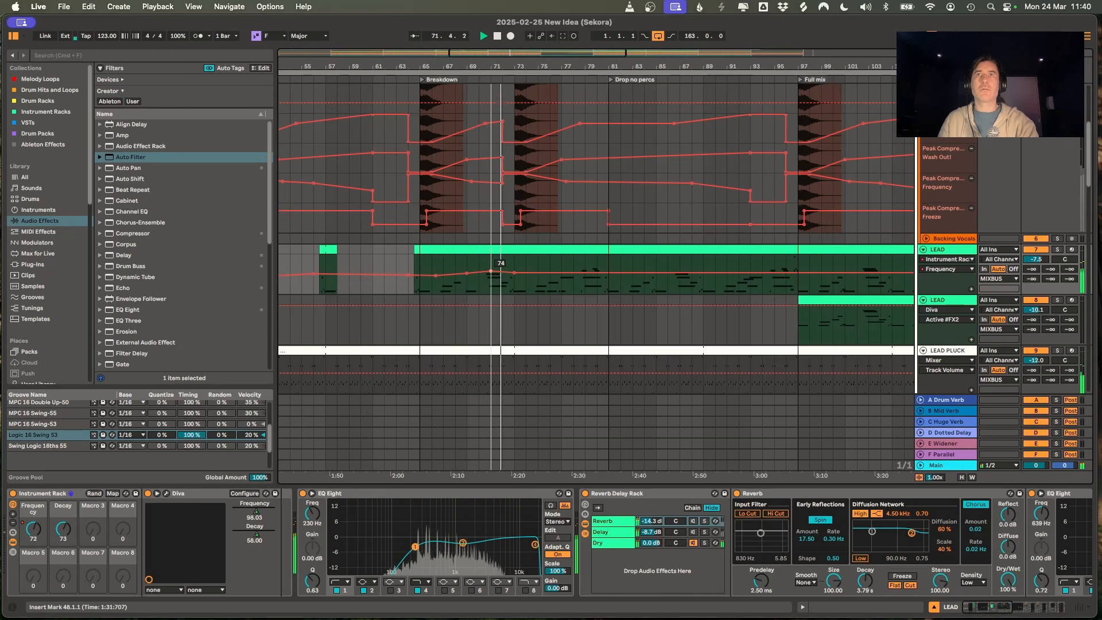
{"action": "left_click", "coordinate": [478, 72]}
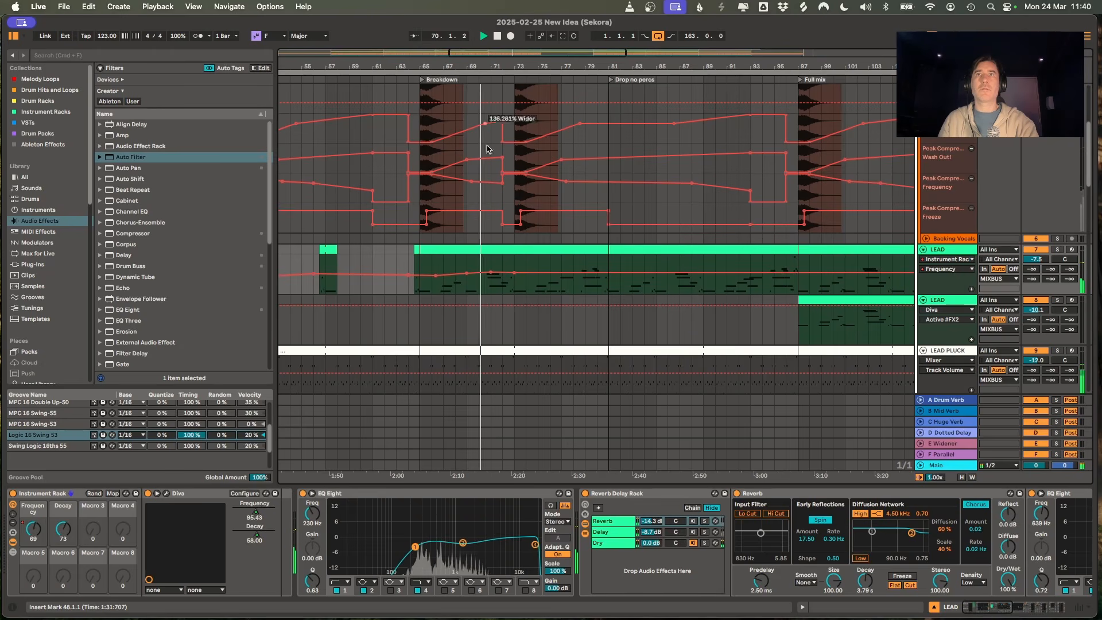
{"action": "mouse_move", "coordinate": [516, 278]}
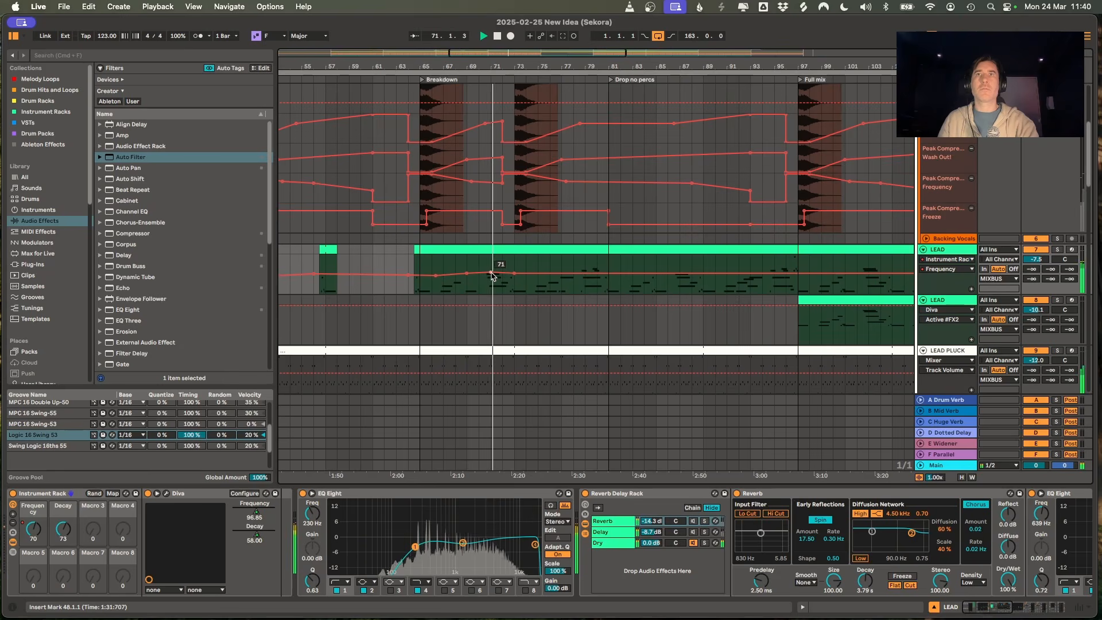
{"action": "left_click_drag", "start_coordinate": [514, 274], "coordinate": [577, 278]}
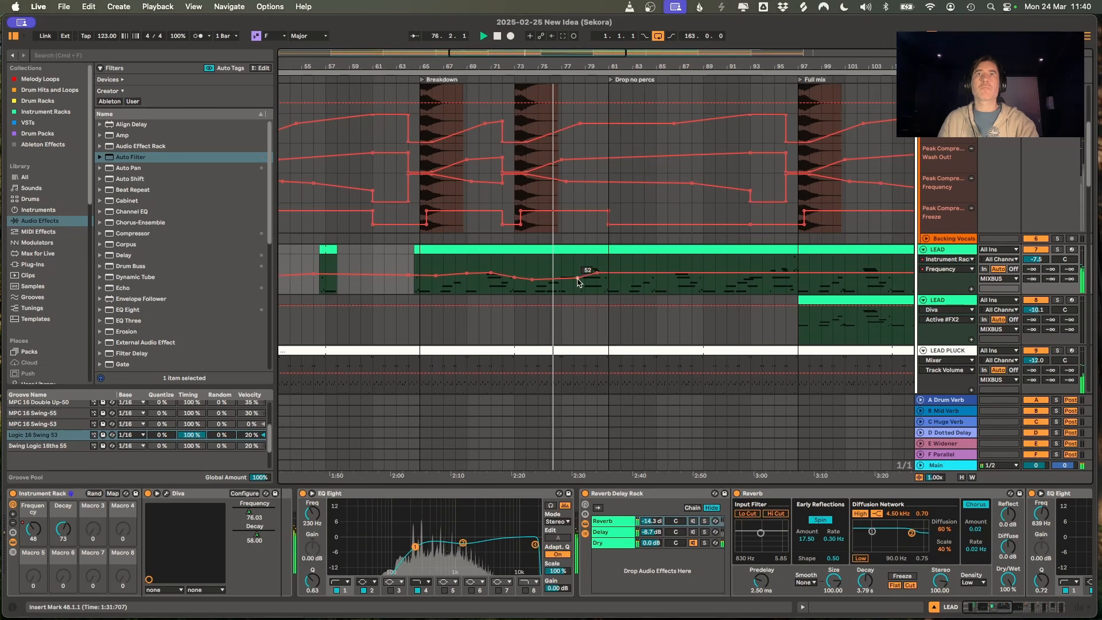
{"action": "left_click_drag", "start_coordinate": [578, 274], "coordinate": [609, 261]}
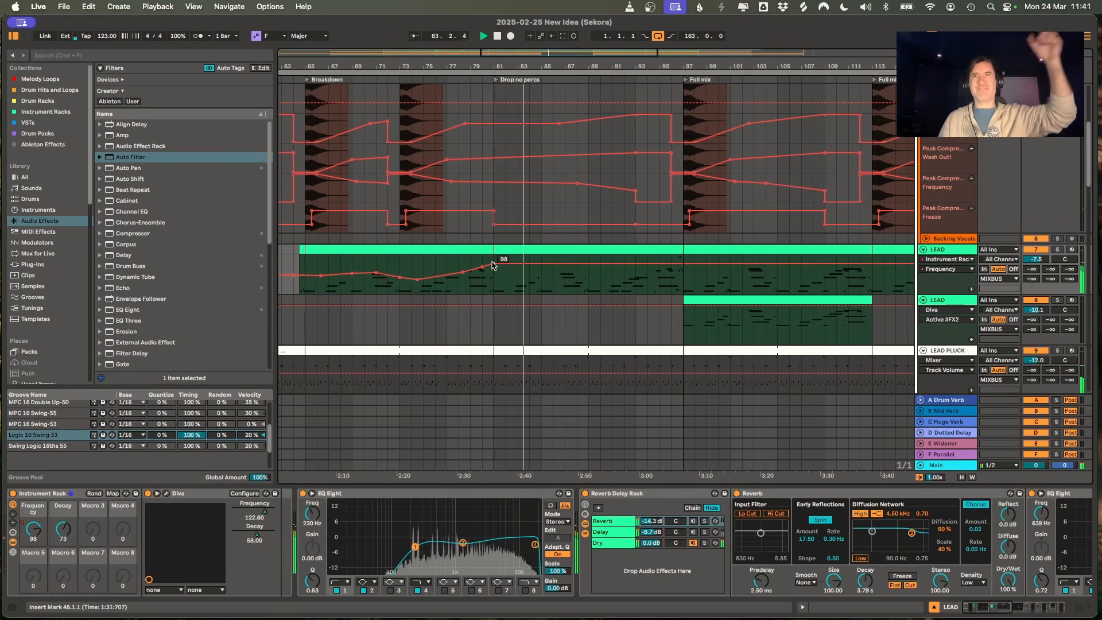
Shape LEAD's Frequency automation across Drop no percs, falling to about 61 near bar 91 and climbing to about 112 before Full mix.
{"action": "left_click", "coordinate": [541, 263]}
{"action": "left_click_drag", "start_coordinate": [552, 264], "coordinate": [602, 273]}
{"action": "left_click", "coordinate": [624, 273]}
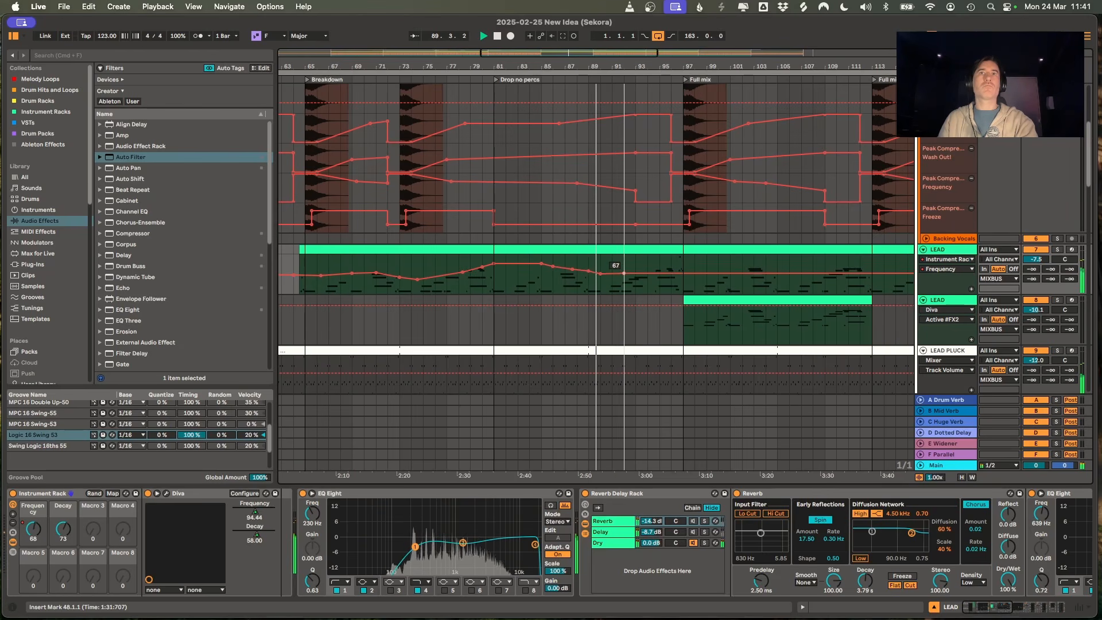
{"action": "left_click", "coordinate": [608, 274]}
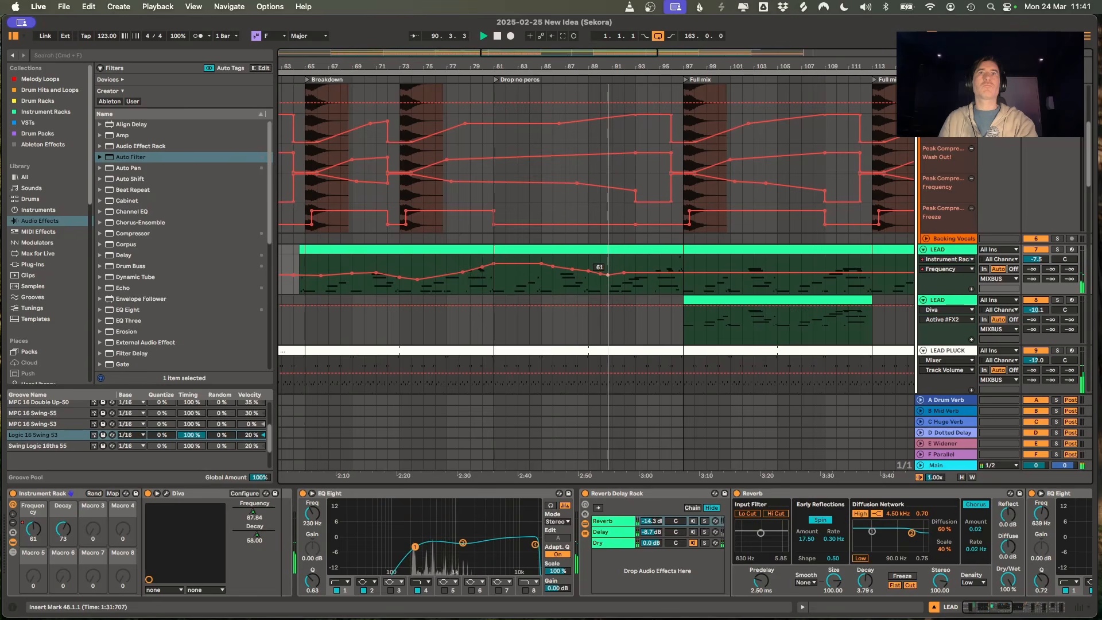
{"action": "left_click", "coordinate": [641, 270]}
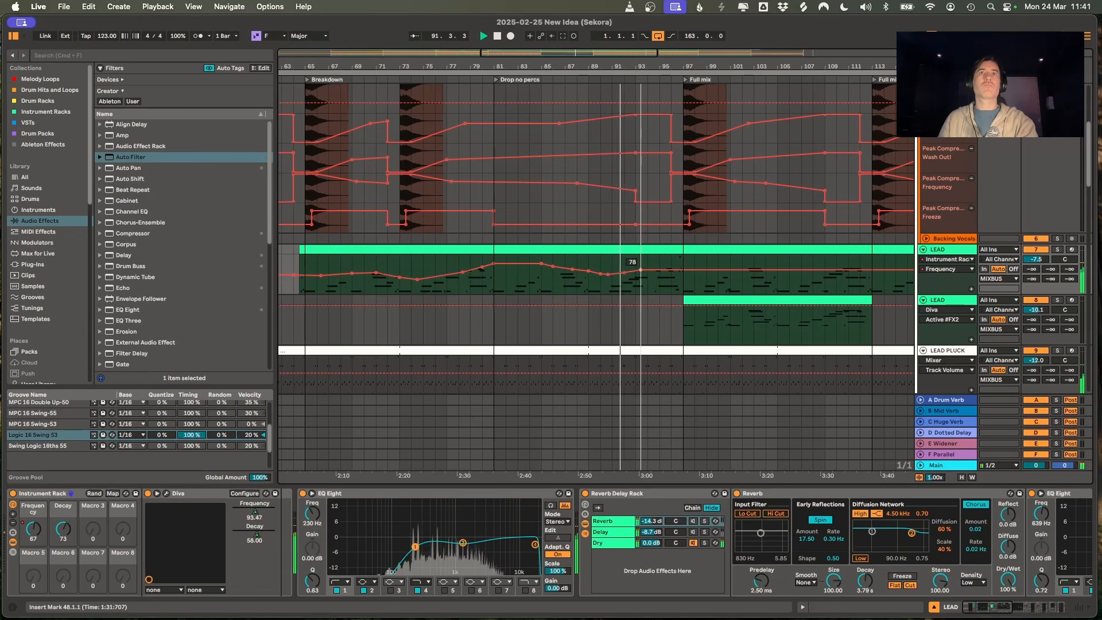
{"action": "left_click_drag", "start_coordinate": [638, 274], "coordinate": [676, 264]}
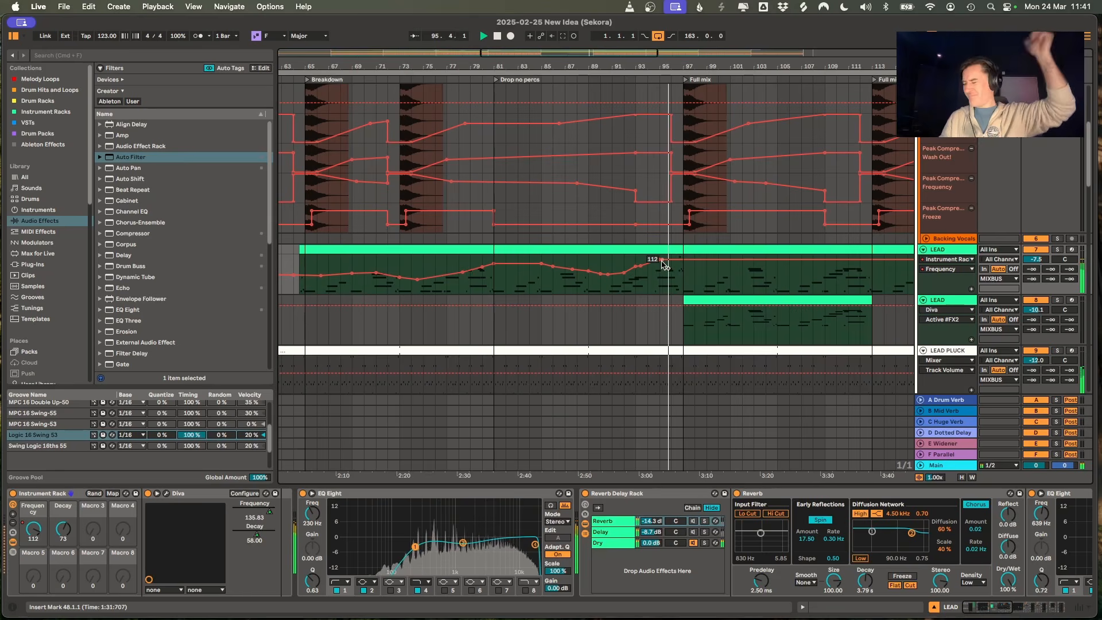
Lower LEAD's Frequency automation in Full mix to about 83 at bar 99 and 79 near bar 103, with a rise towards Full mix 2.
{"action": "left_click_drag", "start_coordinate": [686, 272], "coordinate": [687, 270]}
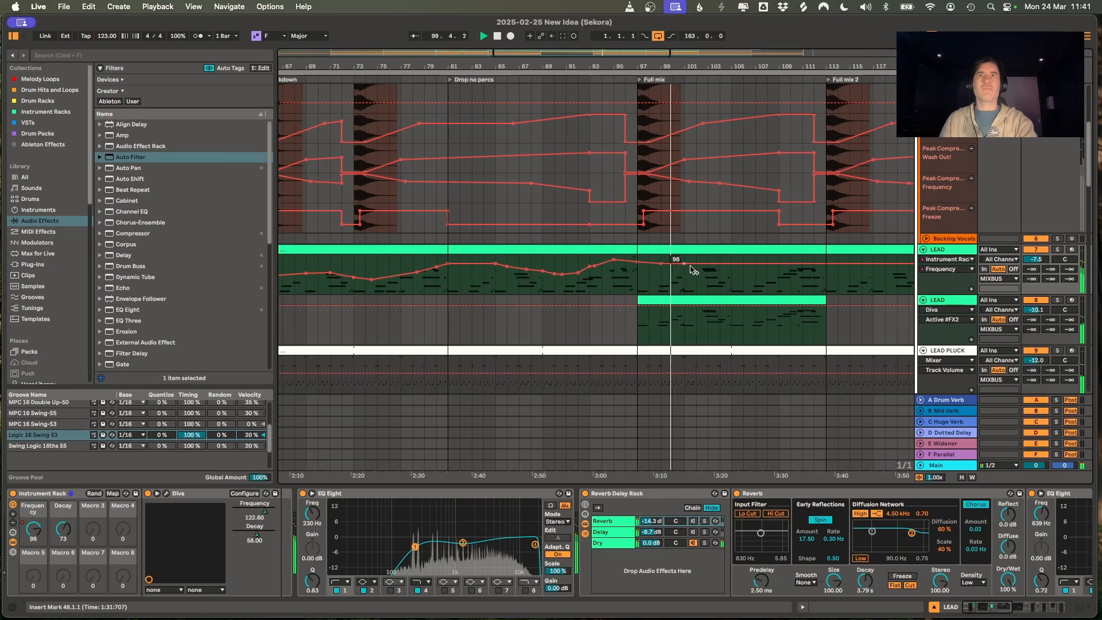
{"action": "scroll", "coordinate": [689, 269], "scroll_direction": "right", "scroll_amount": 1}
{"action": "left_click_drag", "start_coordinate": [640, 266], "coordinate": [642, 268]}
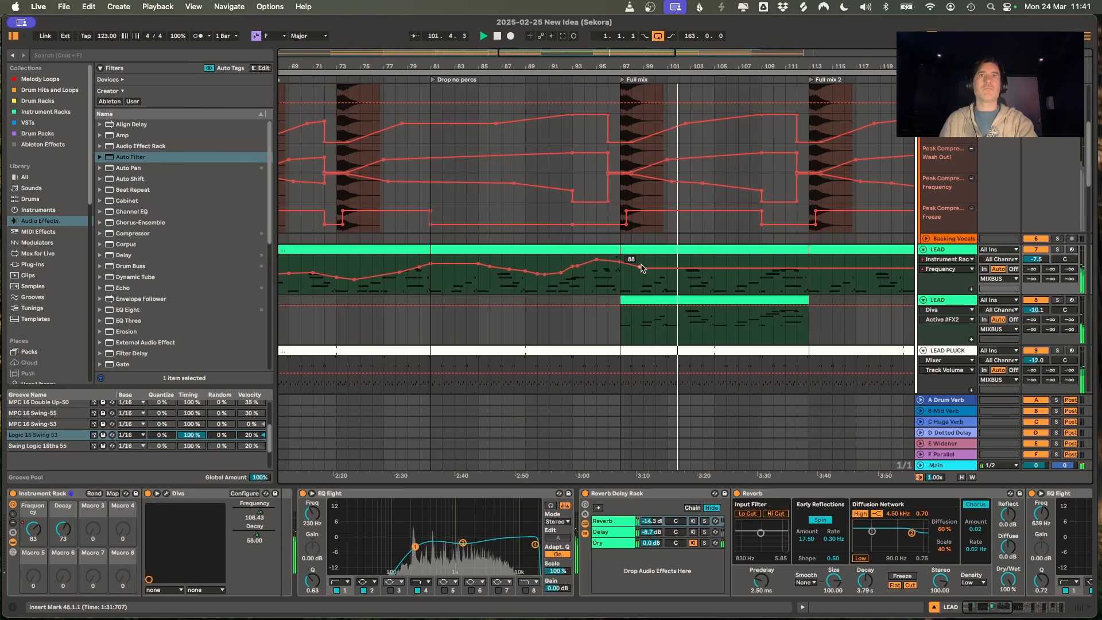
{"action": "scroll", "coordinate": [665, 263], "scroll_direction": "right", "scroll_amount": 3}
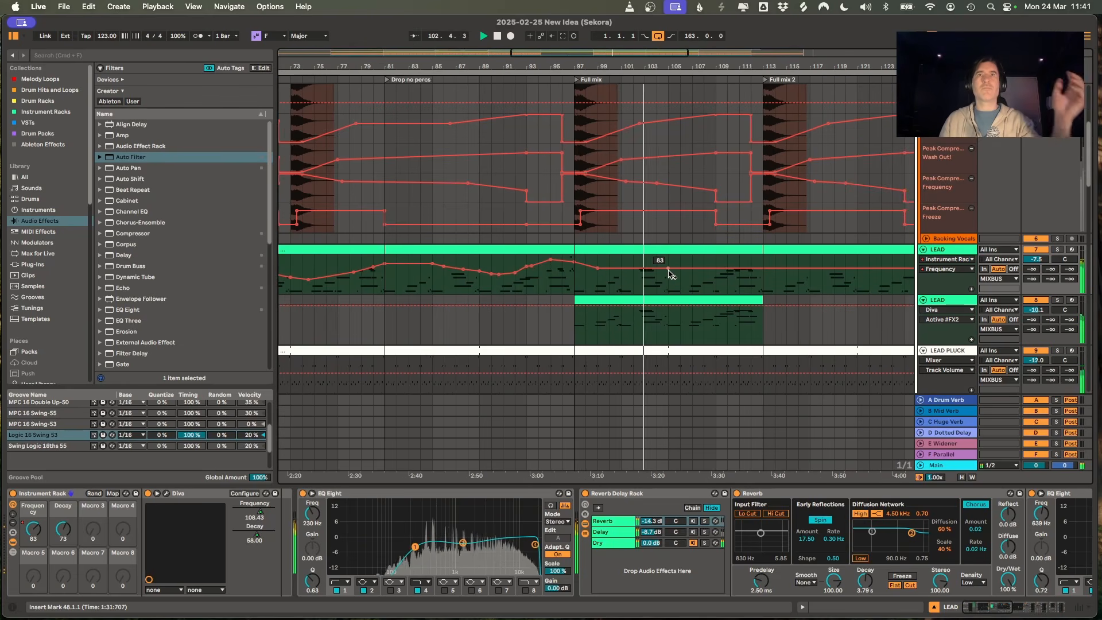
{"action": "left_click_drag", "start_coordinate": [664, 268], "coordinate": [664, 271]}
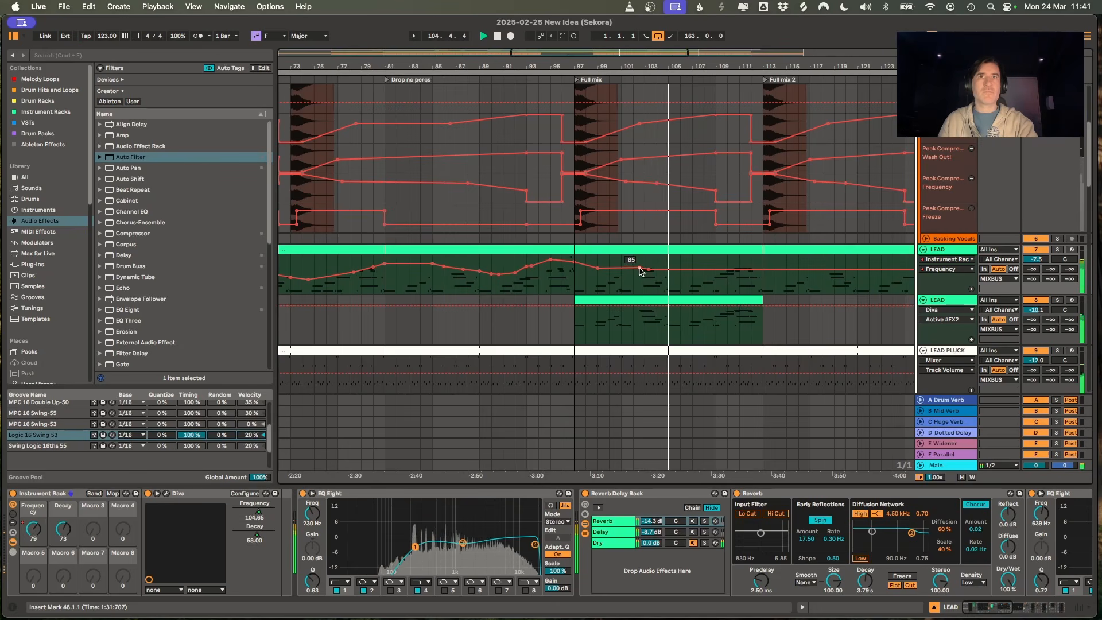
{"action": "left_click_drag", "start_coordinate": [650, 270], "coordinate": [644, 270]}
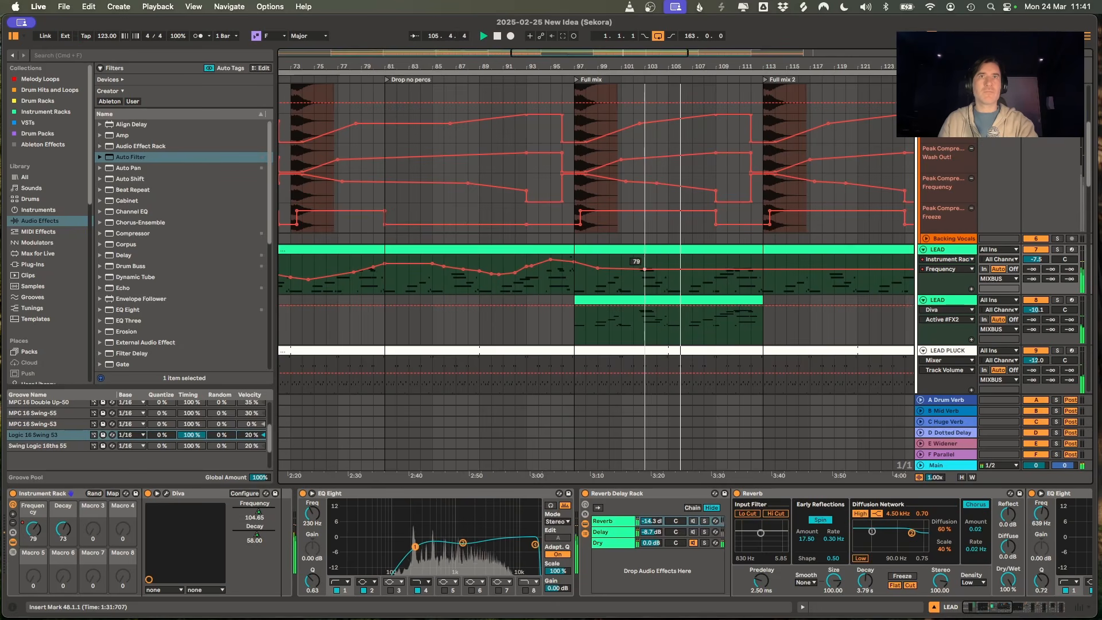
{"action": "left_click", "coordinate": [693, 270]}
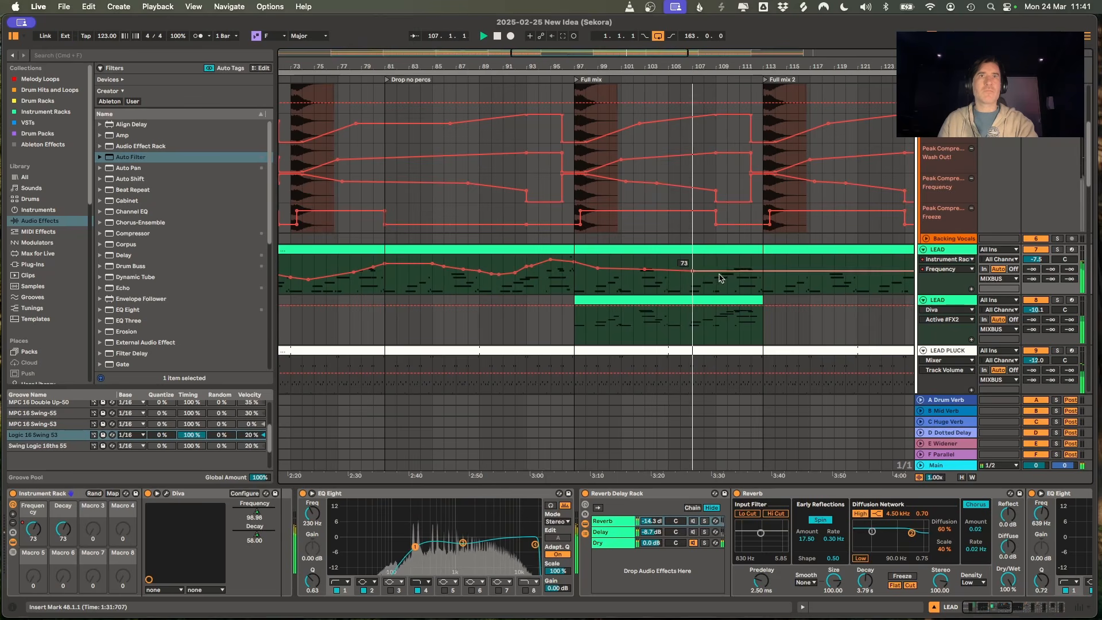
{"action": "left_click_drag", "start_coordinate": [716, 271], "coordinate": [752, 272]}
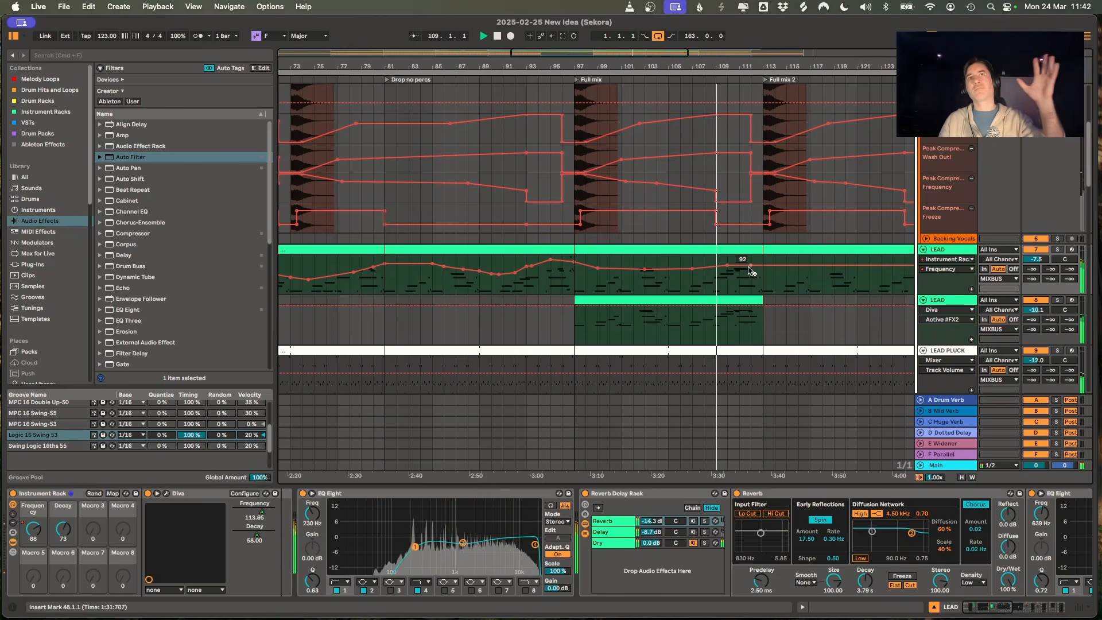
Vary LEAD's Frequency automation in Full mix 2 with about 80 at bar 115, a dip near bar 121 and a peak near bar 126.
{"action": "left_click_drag", "start_coordinate": [752, 272], "coordinate": [620, 269]}
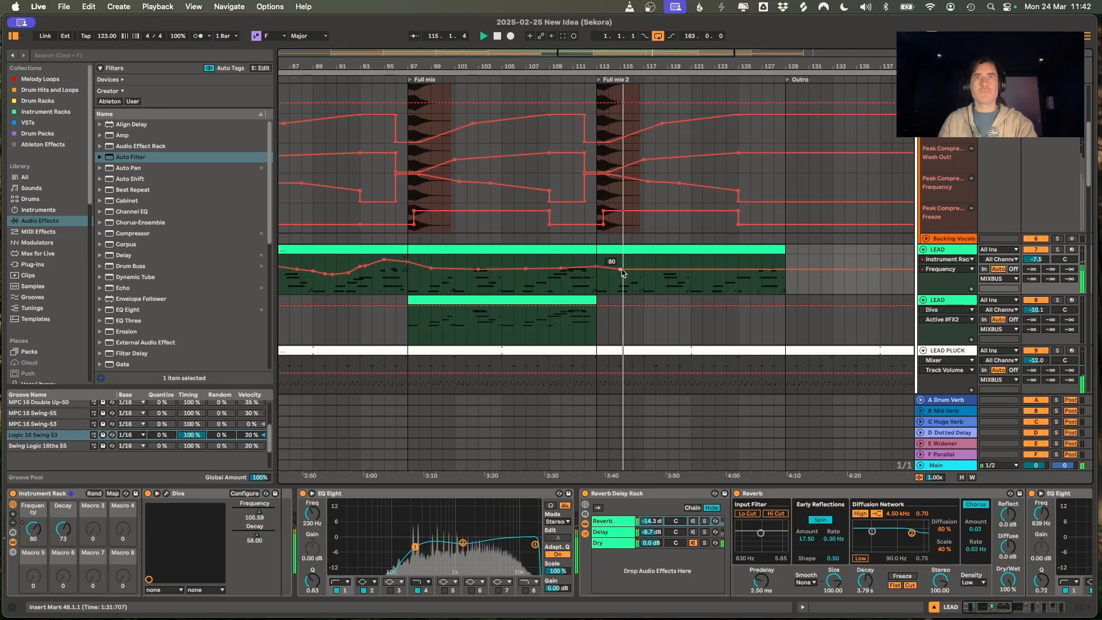
{"action": "left_click", "coordinate": [643, 270]}
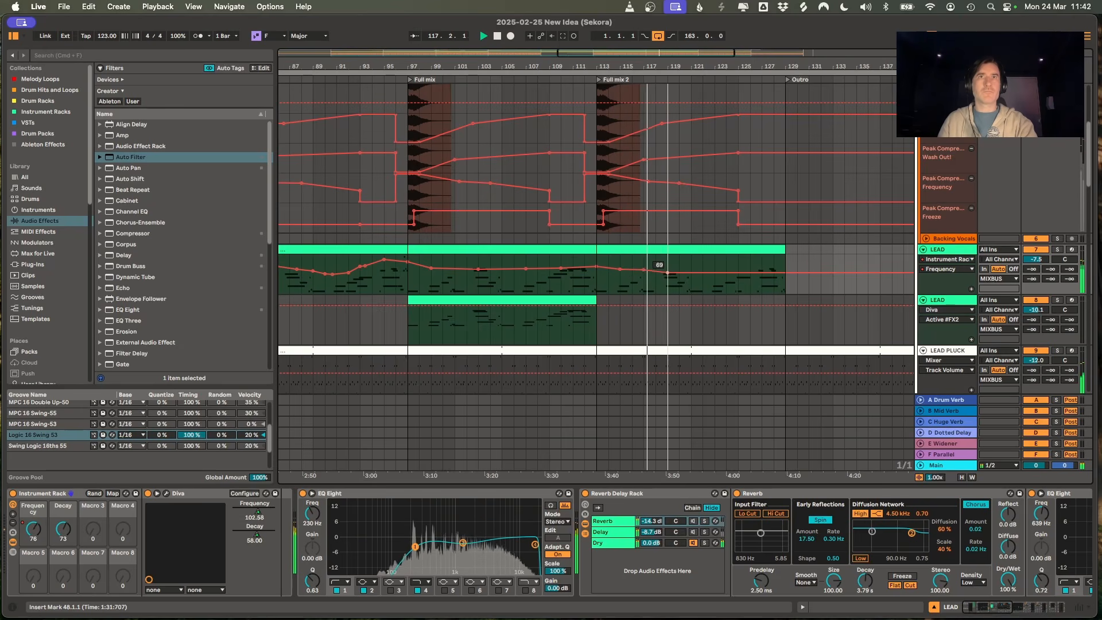
{"action": "left_click_drag", "start_coordinate": [667, 272], "coordinate": [667, 269]}
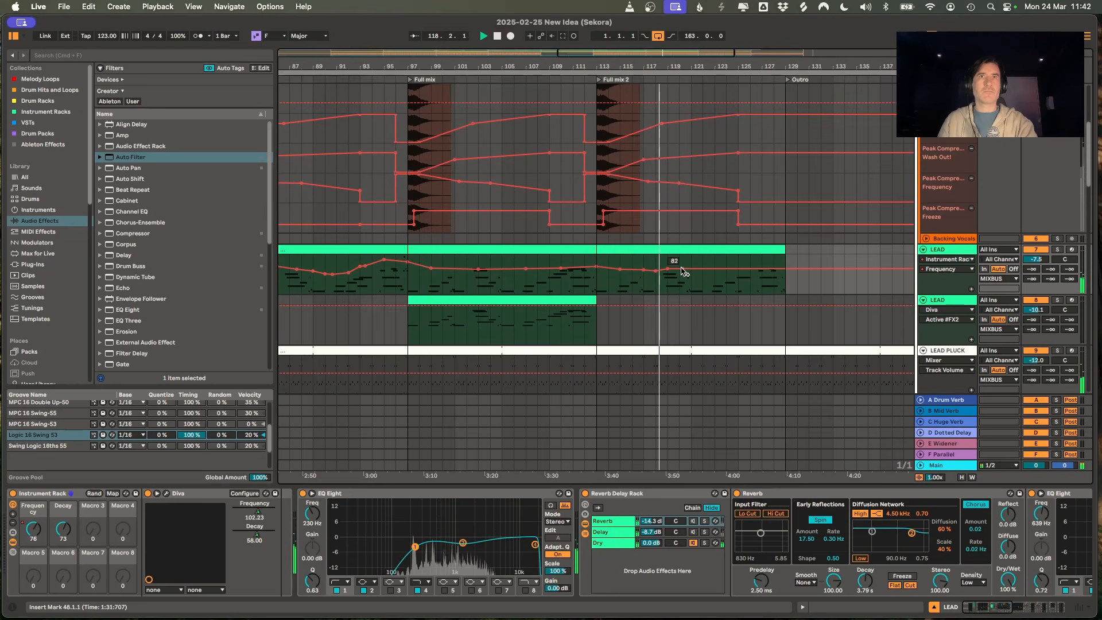
{"action": "left_click_drag", "start_coordinate": [684, 272], "coordinate": [759, 271]}
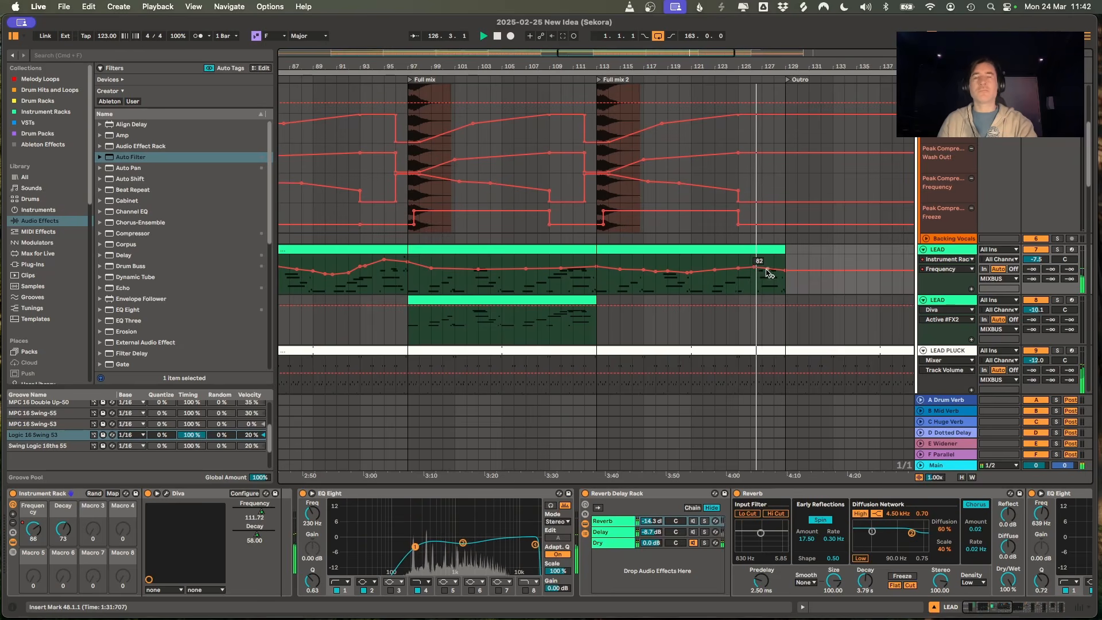
Extend the last LEAD clip to bar 130, lower its Frequency automation to about 59 at the Outro and replay the ending.
{"action": "left_click_drag", "start_coordinate": [754, 270], "coordinate": [797, 260]}
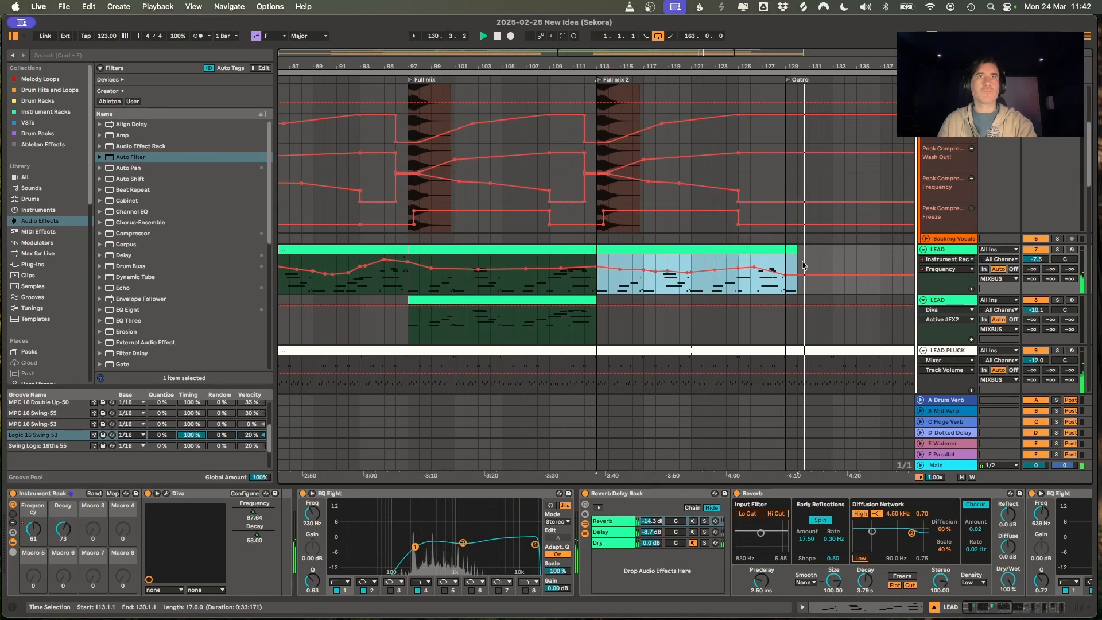
{"action": "left_click", "coordinate": [808, 267]}
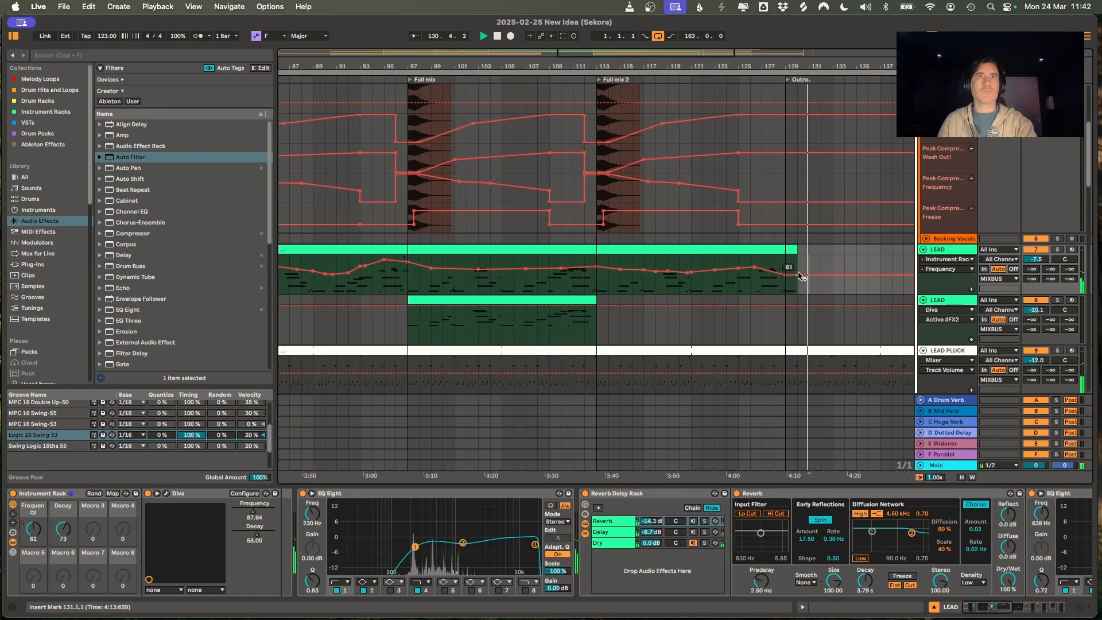
{"action": "left_click", "coordinate": [768, 83]}
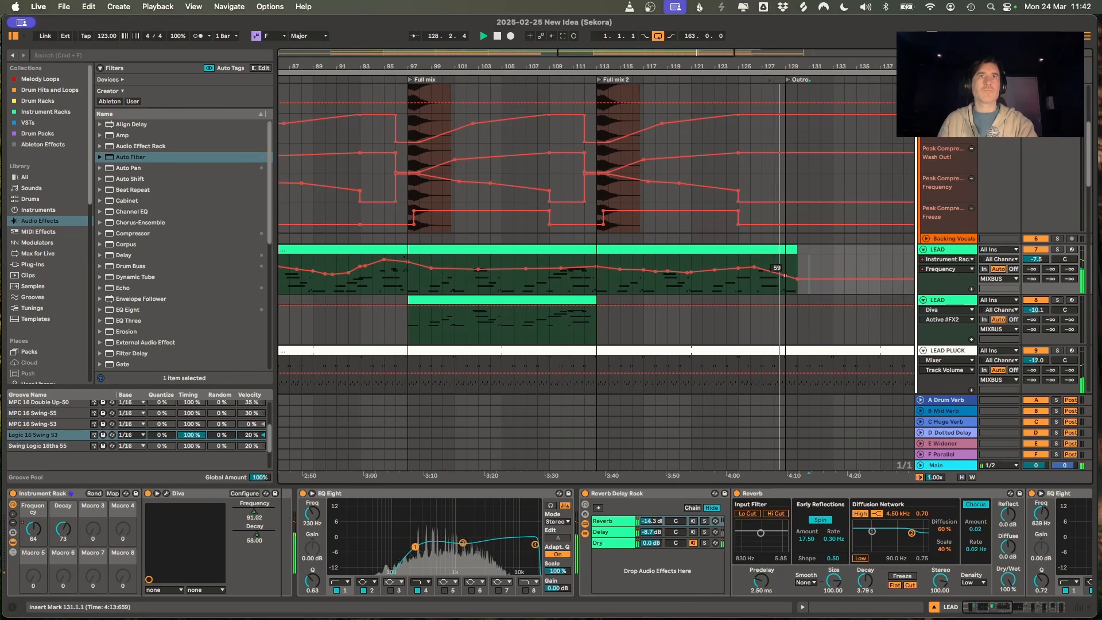
Group the Diva instrument on the lower LEAD track into an Instrument Rack.
{"action": "left_click", "coordinate": [938, 300]}
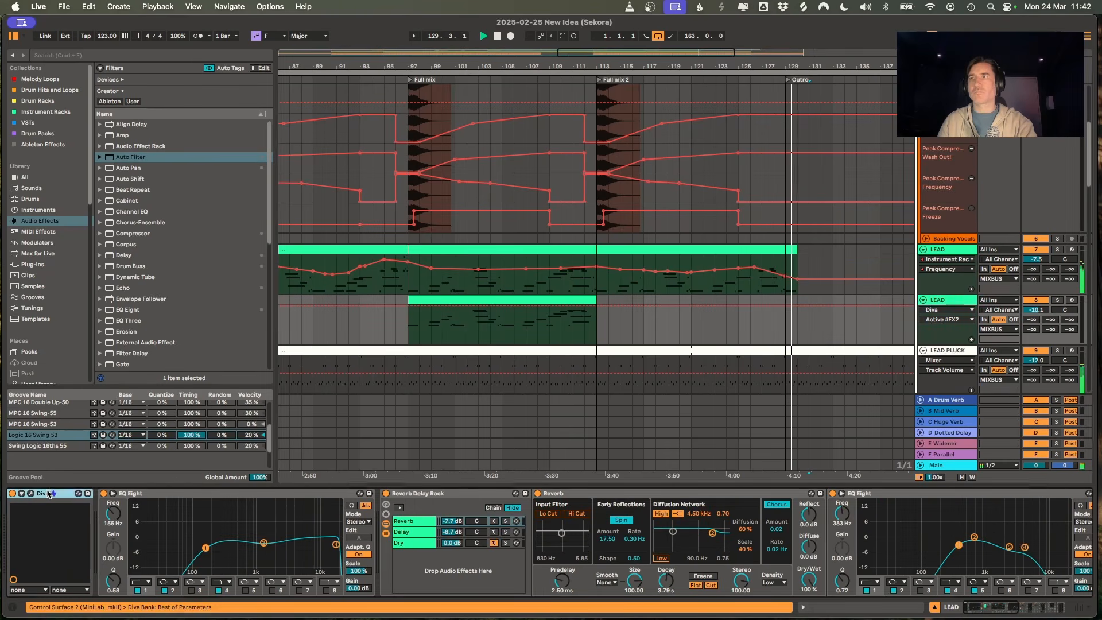
{"action": "right_click", "coordinate": [47, 494]}
{"action": "key", "text": "Return"}
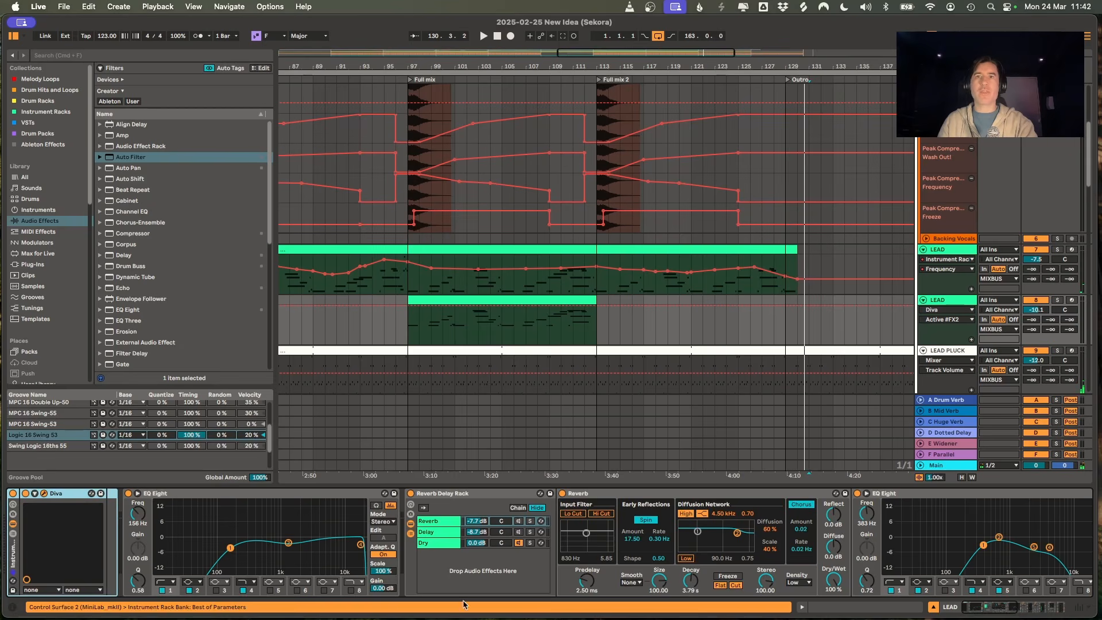
Open the lower LEAD's Diva, try its Env1 Decay at 56 and close the plug-in window.
{"action": "left_click_drag", "start_coordinate": [496, 619], "coordinate": [547, 141]}
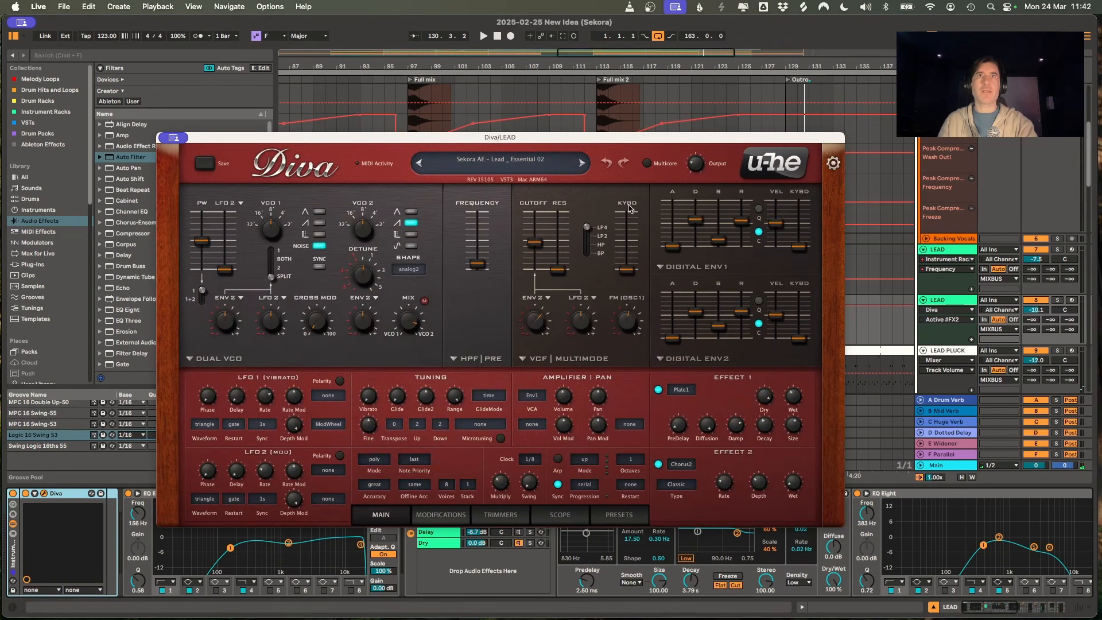
{"action": "left_click", "coordinate": [174, 138]}
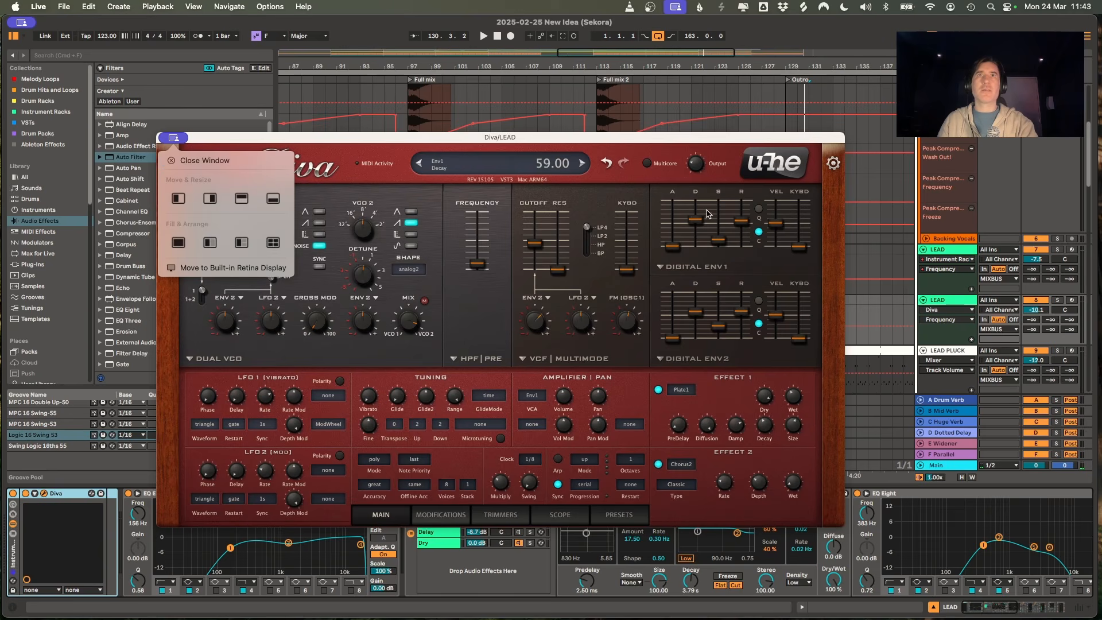
{"action": "left_click_drag", "start_coordinate": [696, 218], "coordinate": [699, 221]}
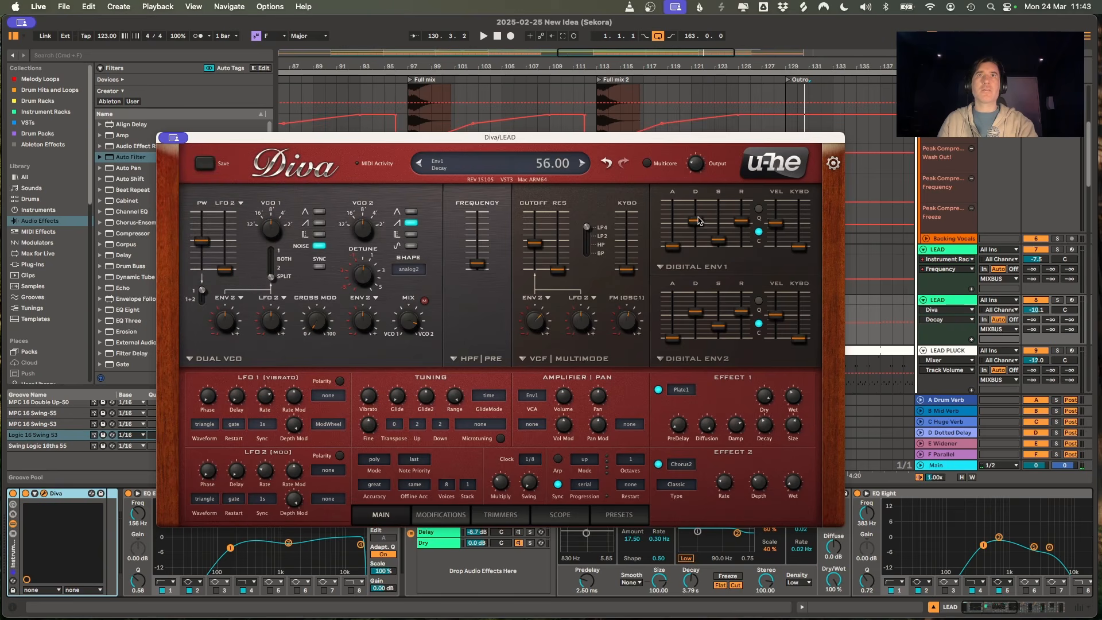
{"action": "left_click", "coordinate": [174, 138]}
{"action": "left_click", "coordinate": [45, 494]}
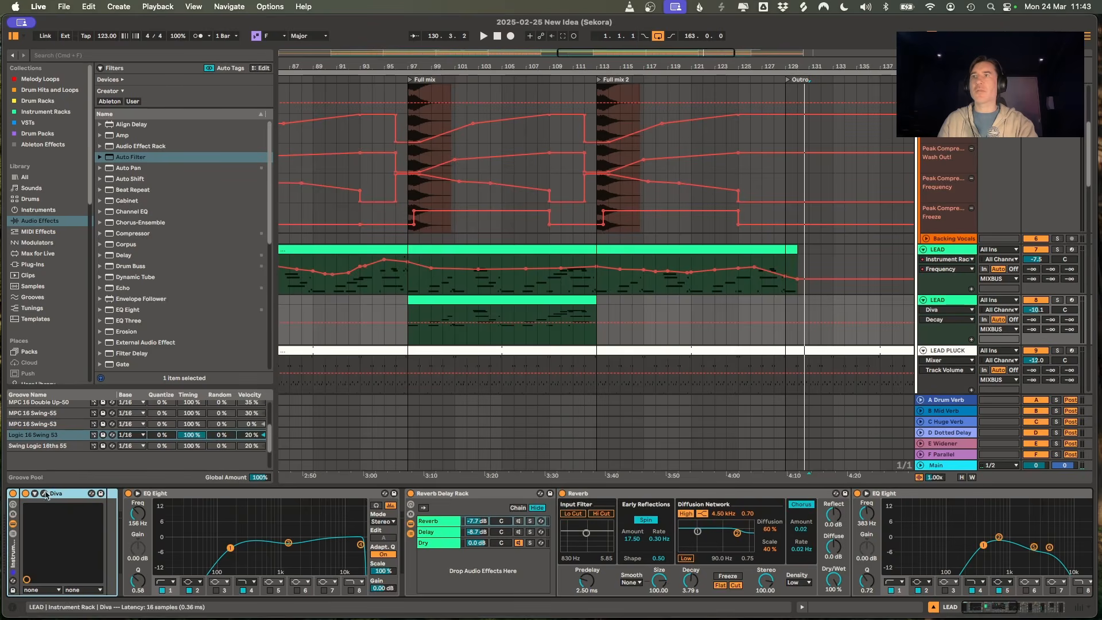
Reveal the new rack's macros and configure Diva's VCF1 Frequency and Env1 Decay as exposed device parameters.
{"action": "left_click", "coordinate": [13, 503]}
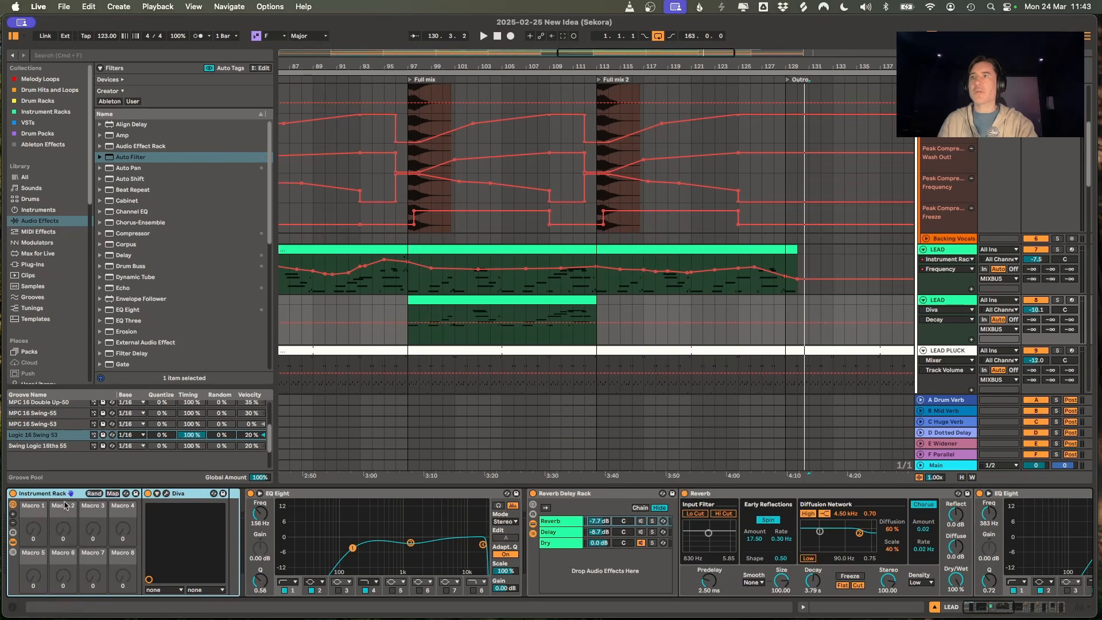
{"action": "left_click", "coordinate": [157, 494]}
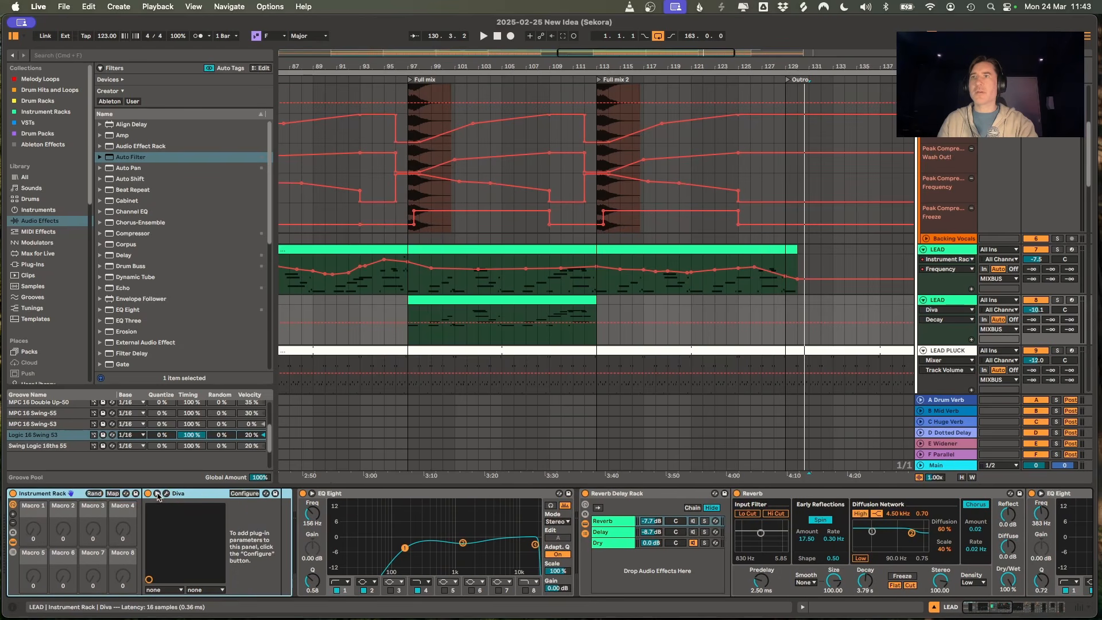
{"action": "left_click", "coordinate": [245, 494]}
{"action": "left_click", "coordinate": [528, 123]}
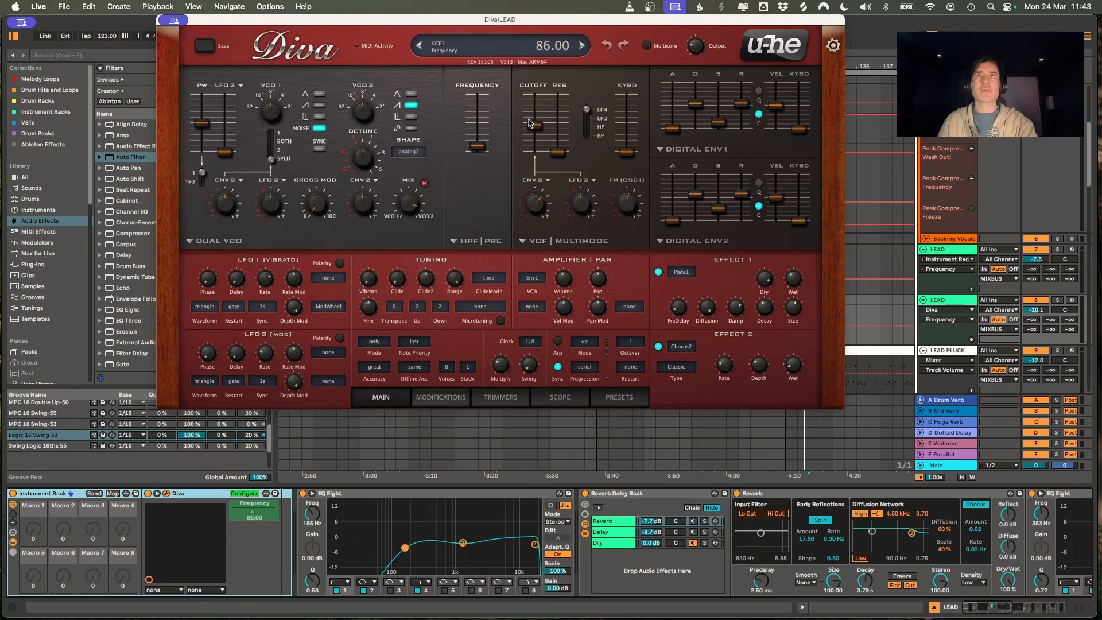
{"action": "left_click", "coordinate": [693, 106]}
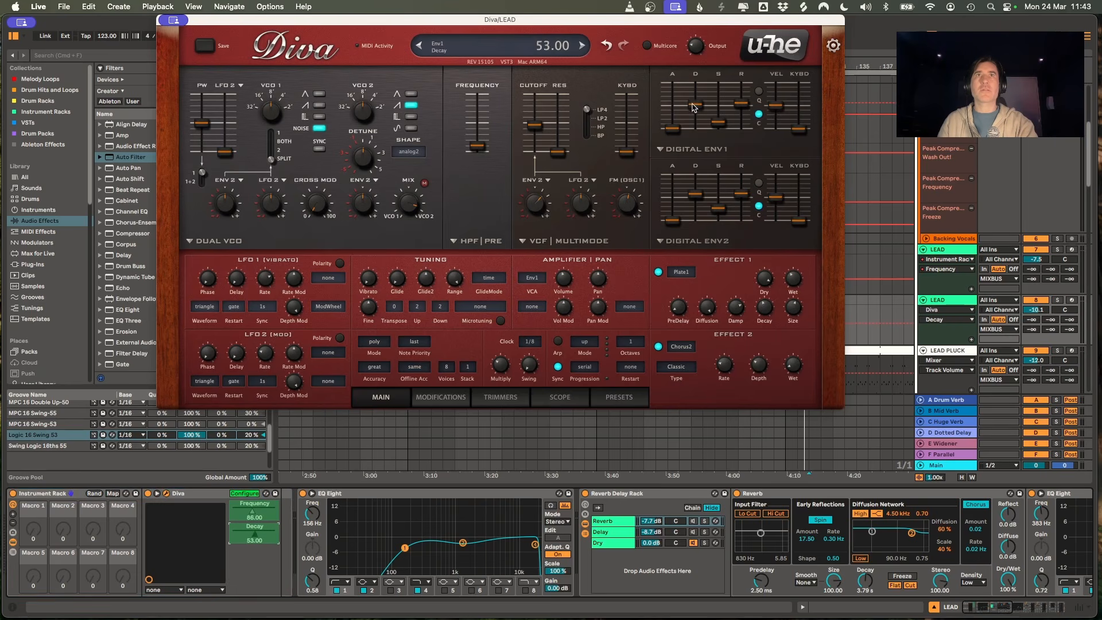
{"action": "left_click", "coordinate": [168, 12]}
{"action": "left_click", "coordinate": [170, 11]}
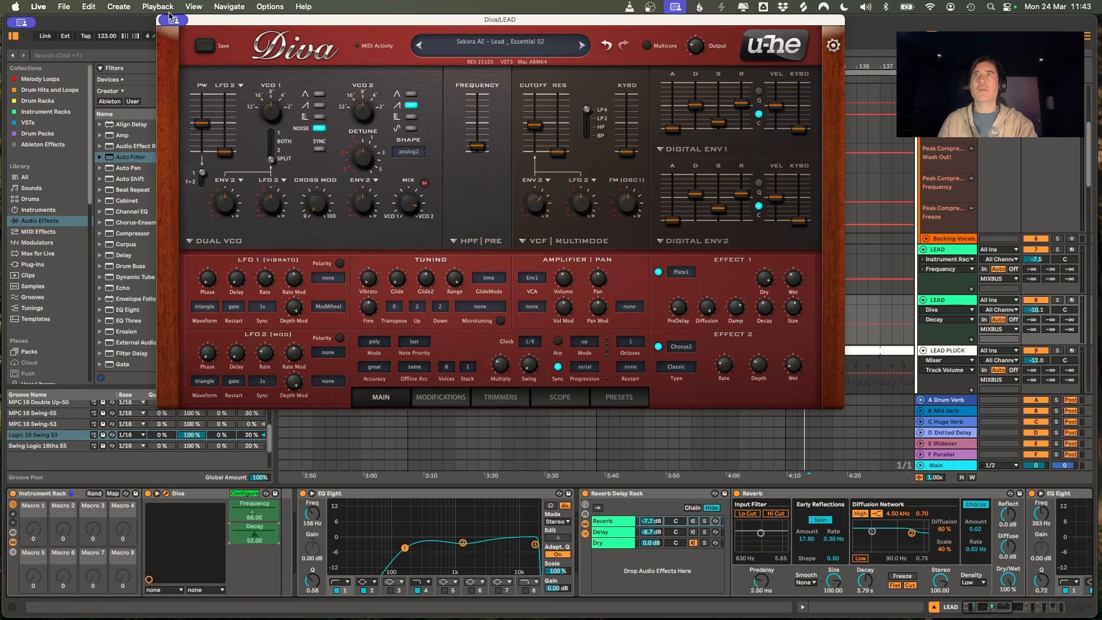
{"action": "left_click", "coordinate": [173, 20]}
{"action": "left_click", "coordinate": [190, 43]}
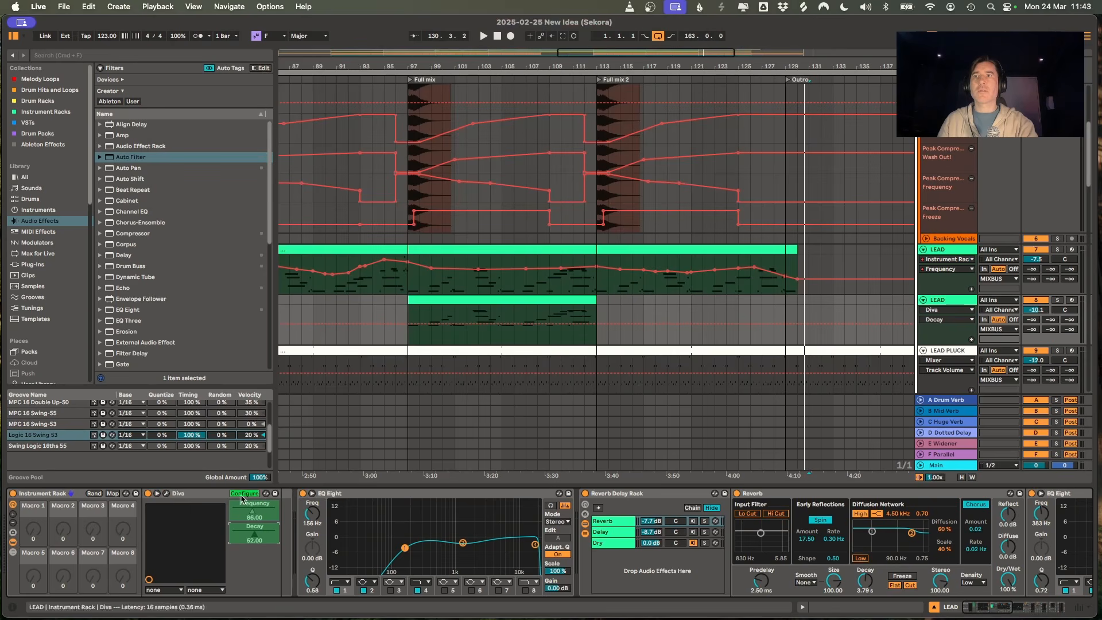
{"action": "left_click", "coordinate": [242, 498]}
Map Diva's Frequency to Macro 1 and Decay to Macro 2, and turn the Frequency macro to 45.
{"action": "right_click", "coordinate": [250, 508]}
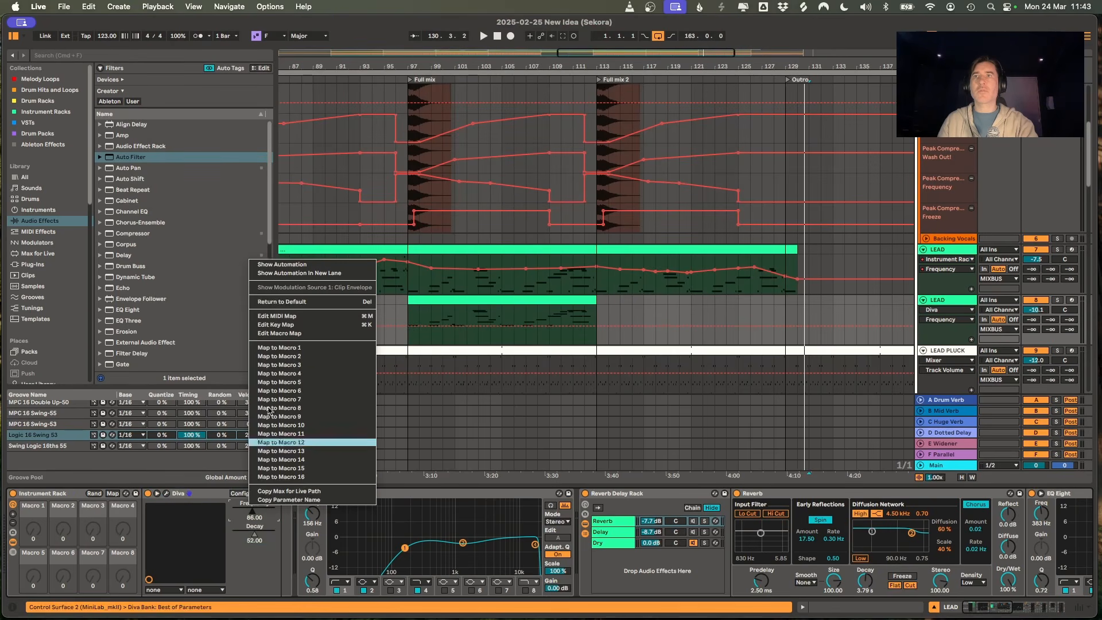
{"action": "left_click", "coordinate": [279, 347]}
{"action": "right_click", "coordinate": [257, 537]}
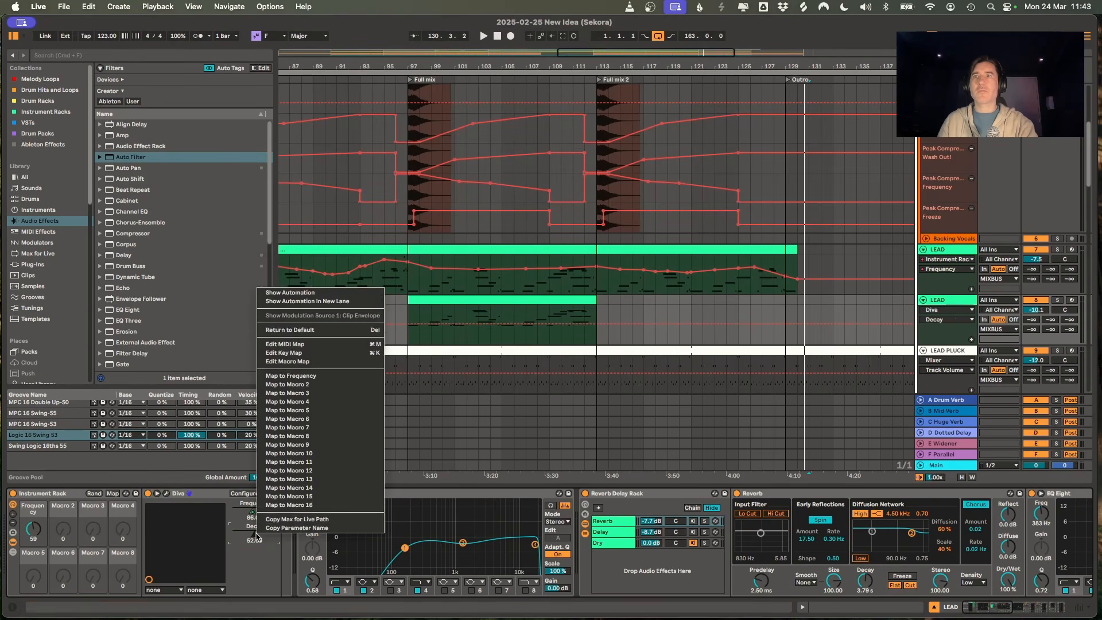
{"action": "left_click", "coordinate": [304, 384]}
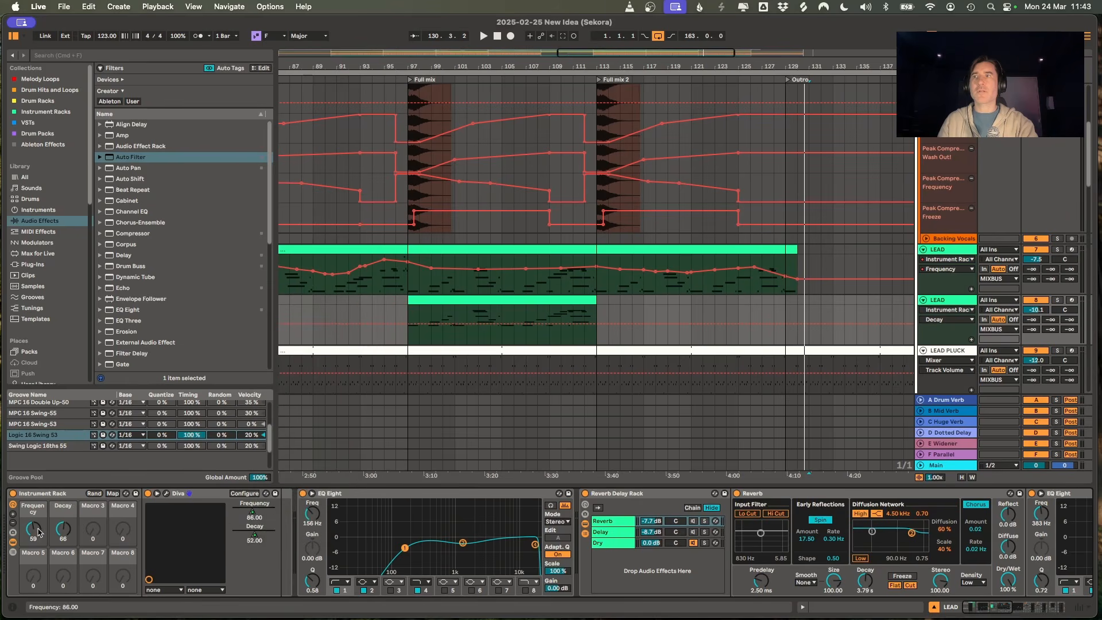
{"action": "left_click_drag", "start_coordinate": [37, 532], "coordinate": [37, 533]}
Play from the lower LEAD clip at Full mix and show its Frequency and Decay macro automation in new lanes.
{"action": "left_click", "coordinate": [411, 299]}
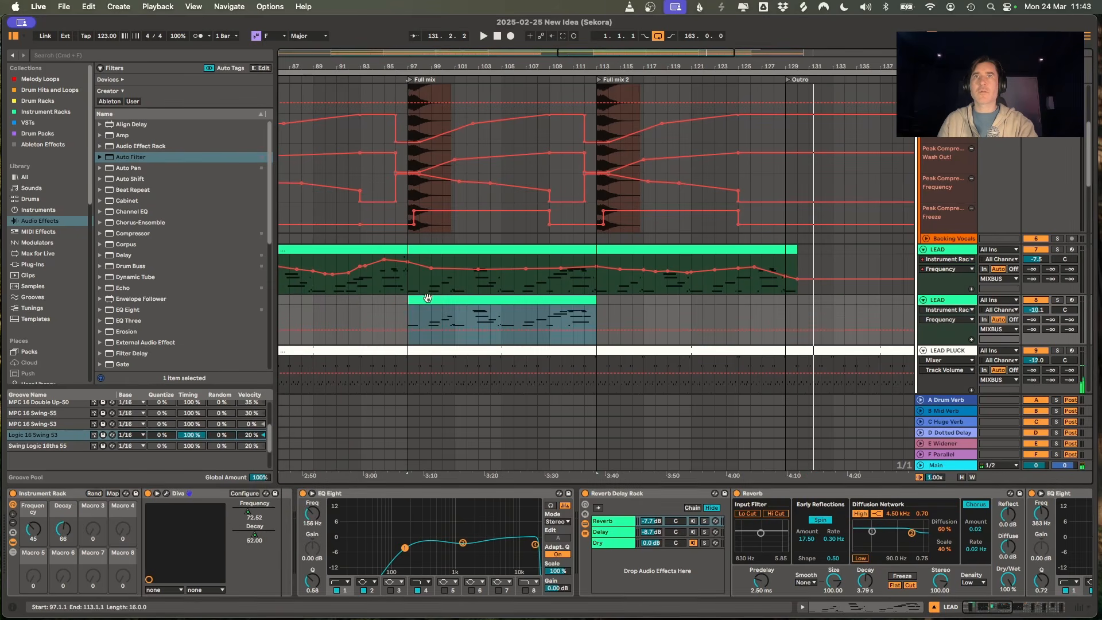
{"action": "key", "text": "space"}
{"action": "right_click", "coordinate": [28, 527]}
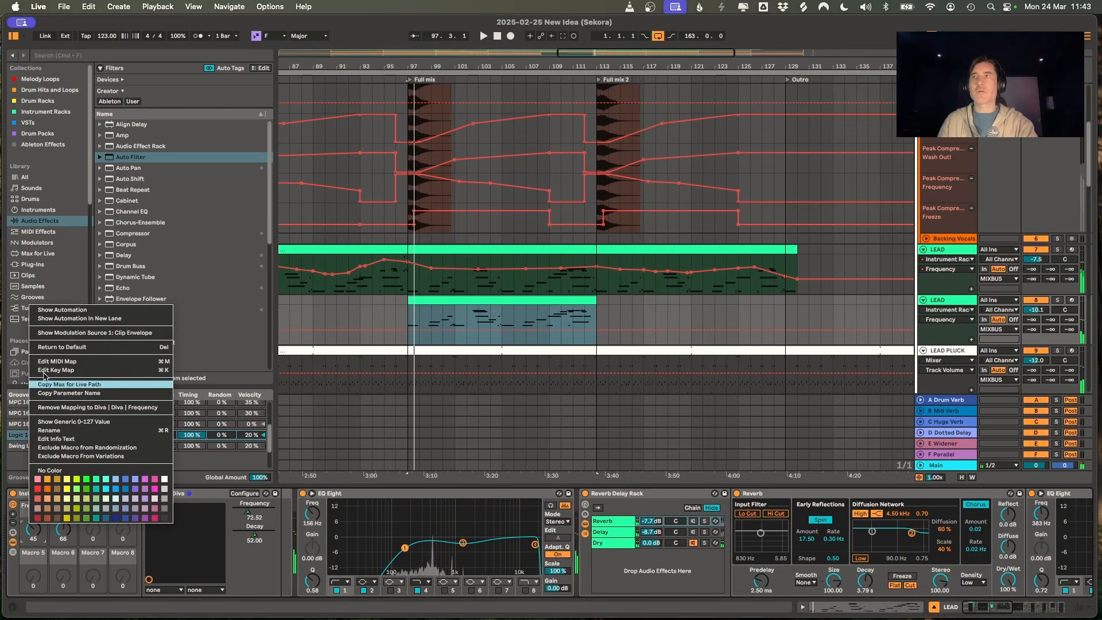
{"action": "left_click", "coordinate": [57, 320]}
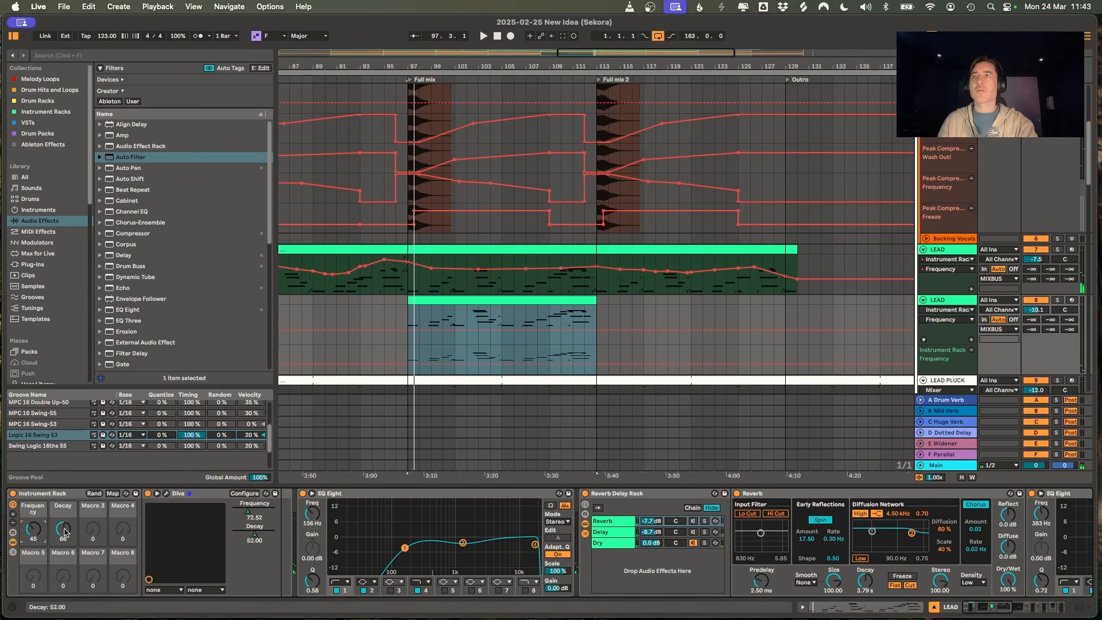
{"action": "right_click", "coordinate": [64, 532]}
{"action": "left_click", "coordinate": [75, 315]}
During playback, raise the lower LEAD's Frequency macro to about 95 and its track volume to about -9 dB.
{"action": "key", "text": "space"}
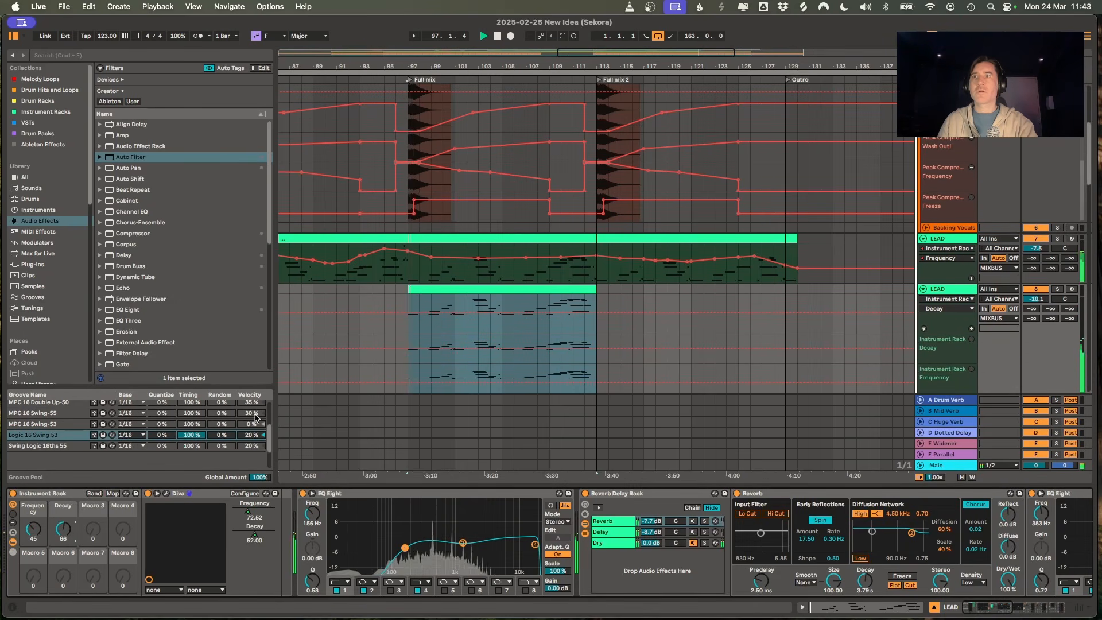
{"action": "left_click_drag", "start_coordinate": [32, 529], "coordinate": [33, 510]}
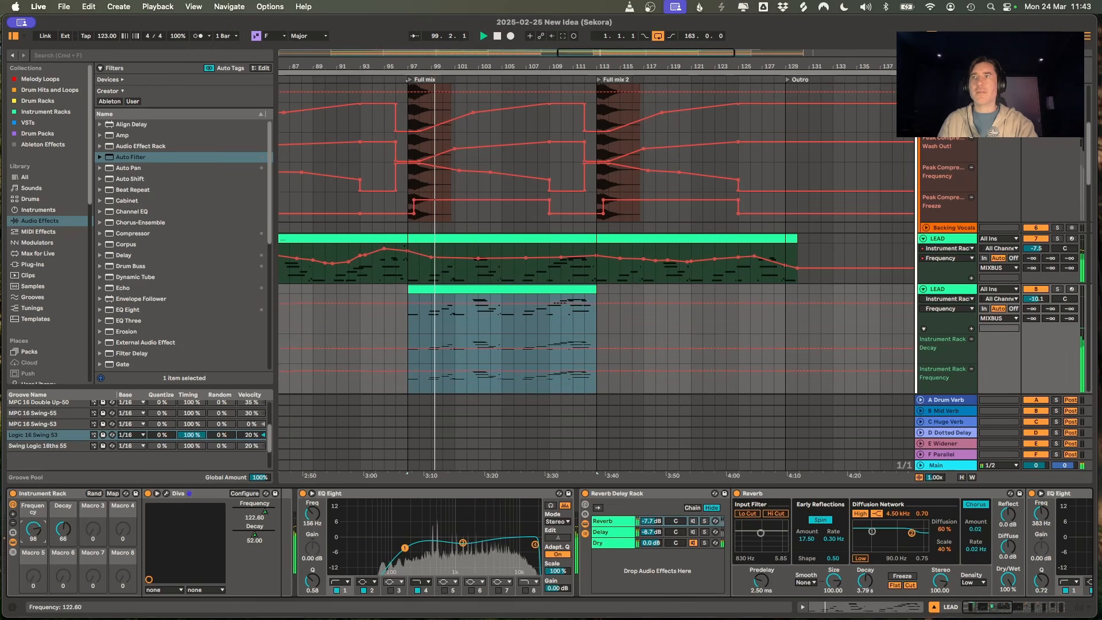
{"action": "left_click_drag", "start_coordinate": [1036, 299], "coordinate": [1036, 297]}
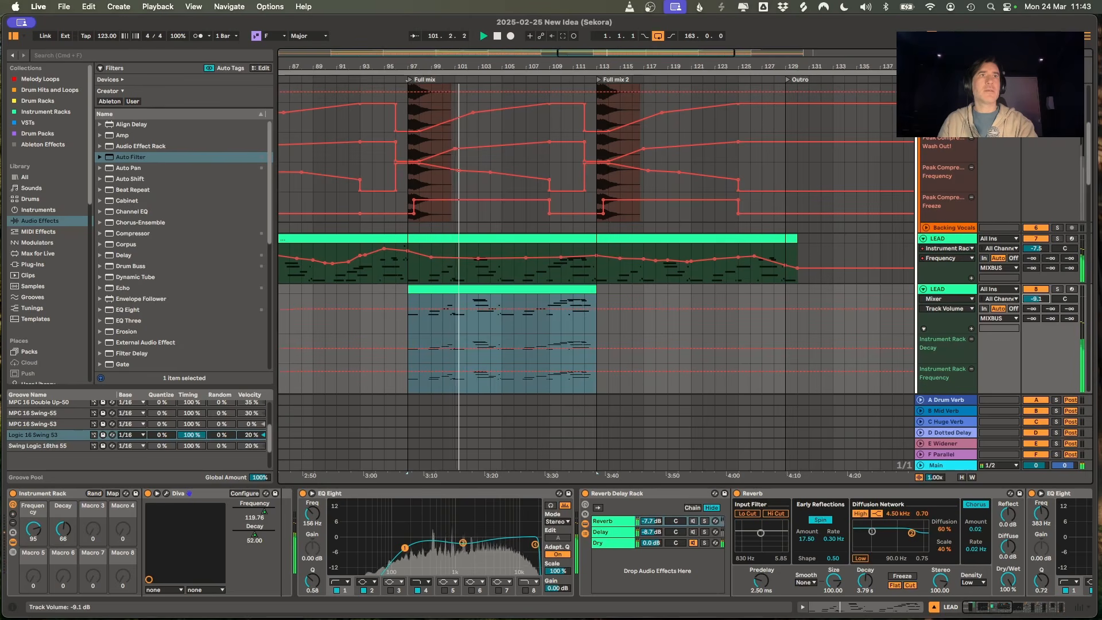
Copy the upper LEAD's Full mix Frequency automation, try it in the lower LEAD's Decay lane and undo that paste.
{"action": "left_click", "coordinate": [410, 270]}
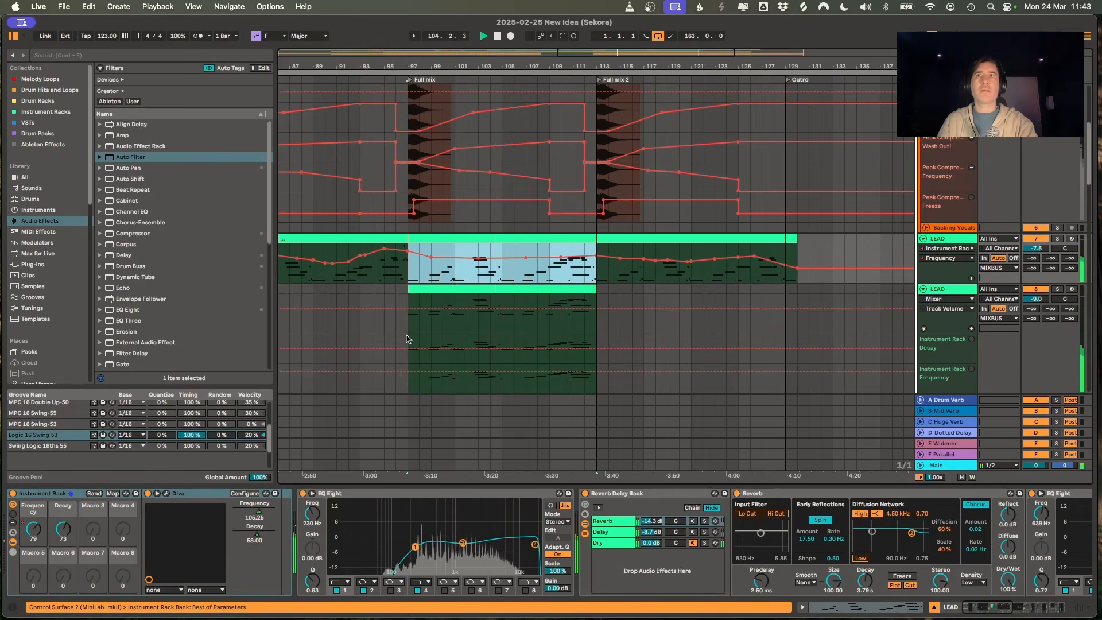
{"action": "left_click", "coordinate": [461, 354]}
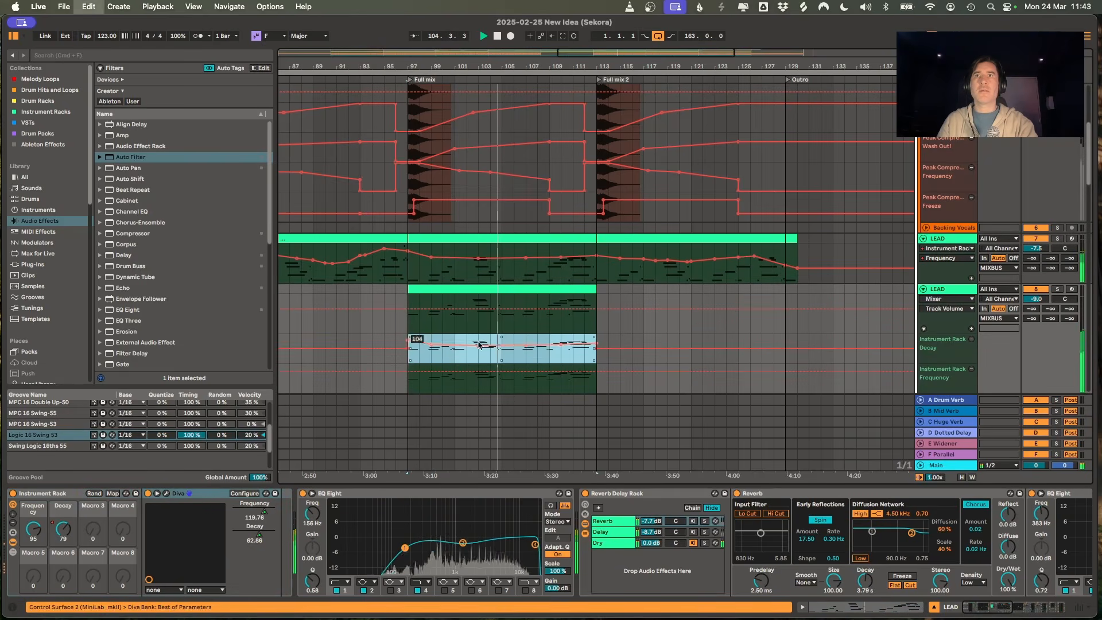
{"action": "left_click", "coordinate": [395, 348]}
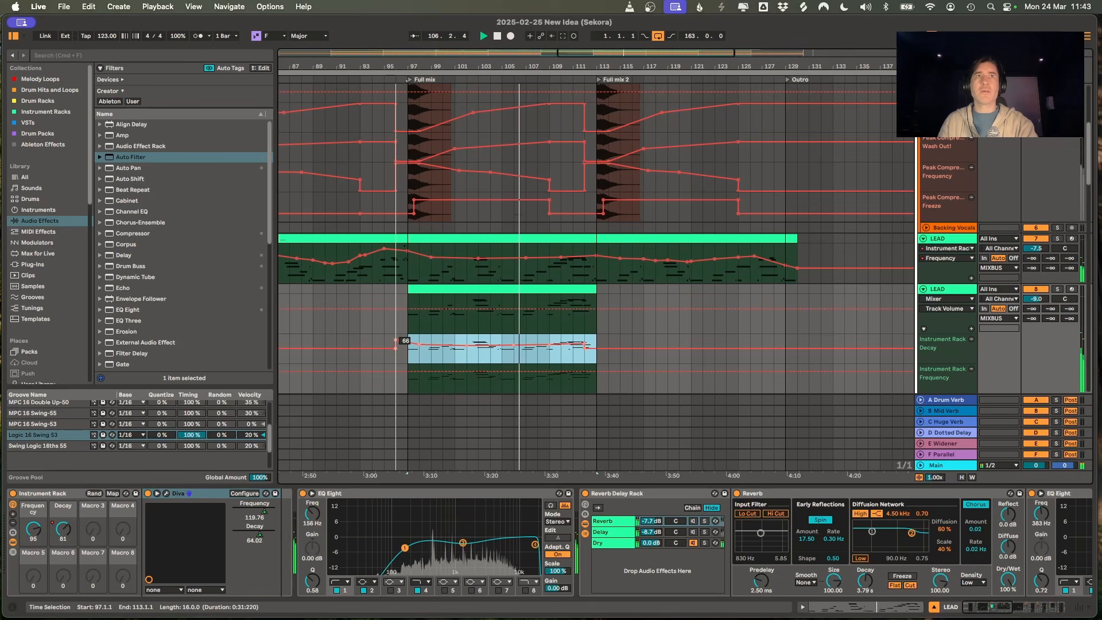
{"action": "key", "text": "super+z"}
{"action": "key", "text": "super+z"}
Paste the copied automation into the lower LEAD's Frequency lane from bar 97, adjust its points near Full mix 2 and save the Set.
{"action": "left_click", "coordinate": [410, 378]}
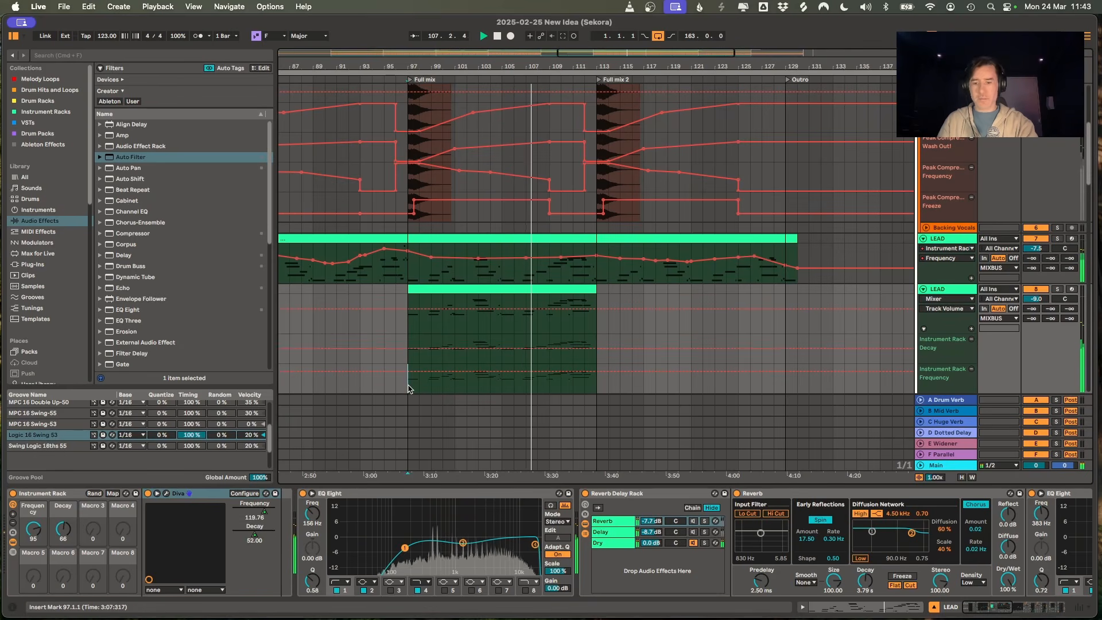
{"action": "key", "text": "super+v"}
{"action": "left_click", "coordinate": [407, 379]}
{"action": "left_click_drag", "start_coordinate": [407, 372], "coordinate": [384, 371]}
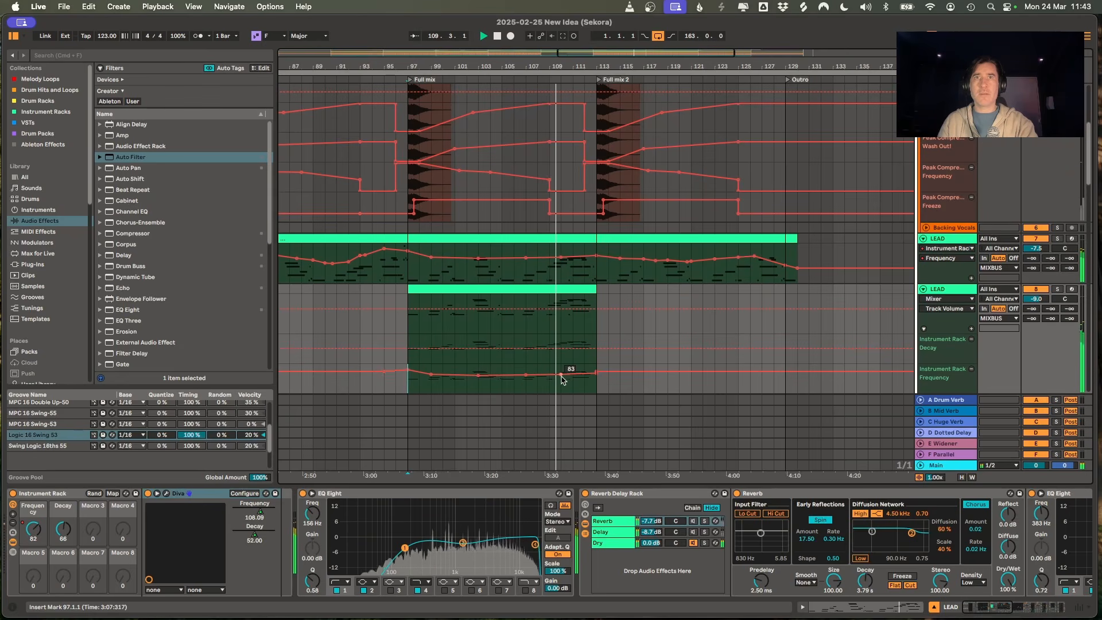
{"action": "left_click_drag", "start_coordinate": [562, 374], "coordinate": [562, 373]}
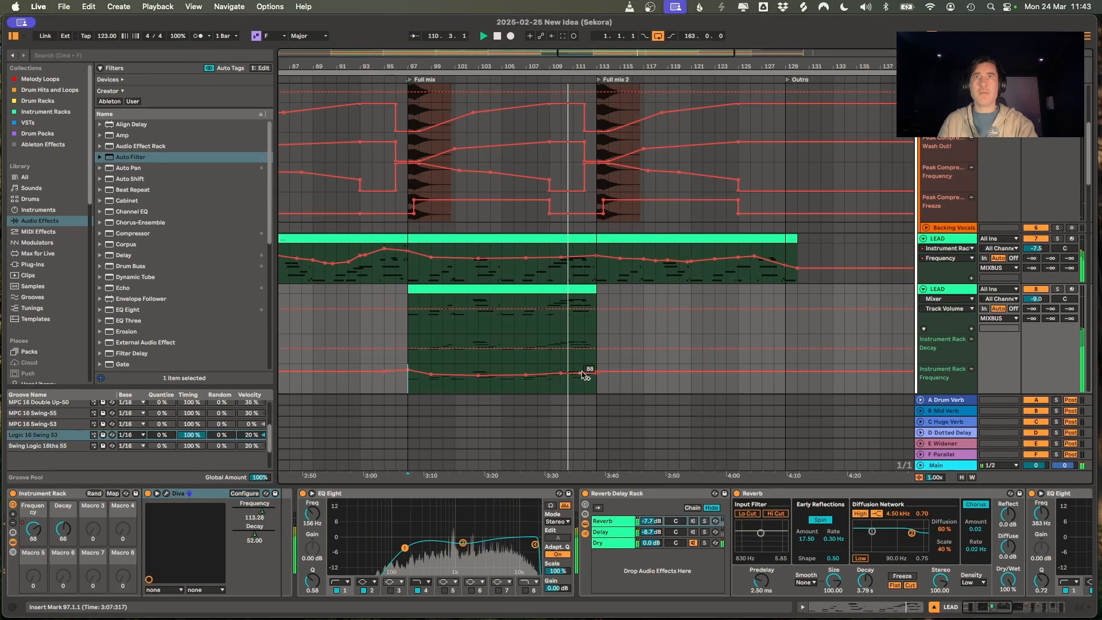
{"action": "left_click", "coordinate": [597, 374]}
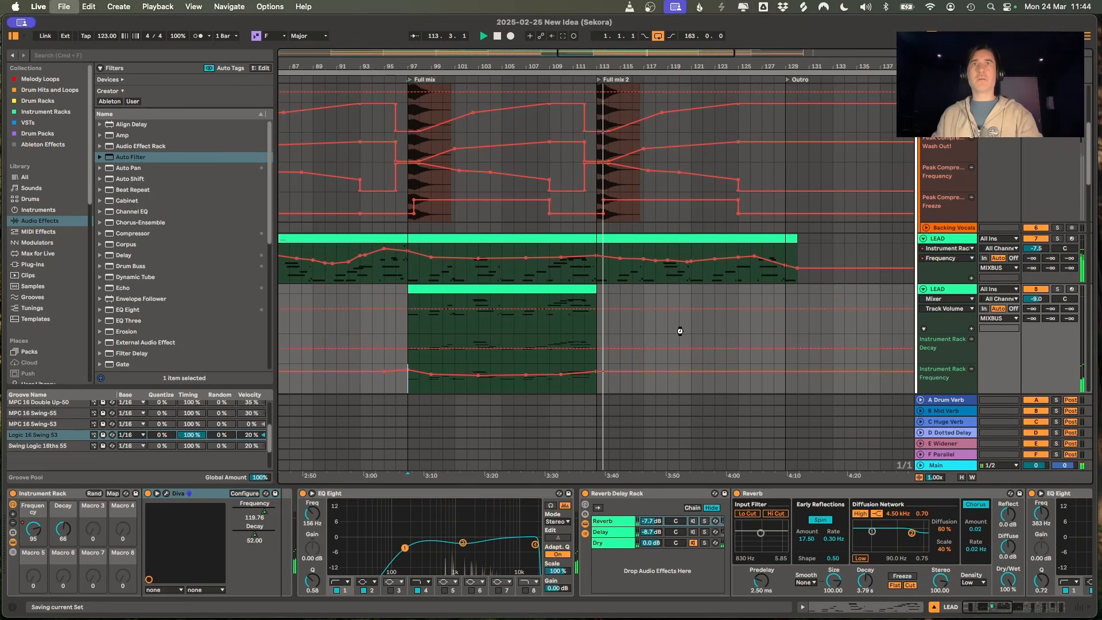
Solo the lower LEAD and replay its part from bar 96 into Full mix.
{"action": "left_click", "coordinate": [399, 79]}
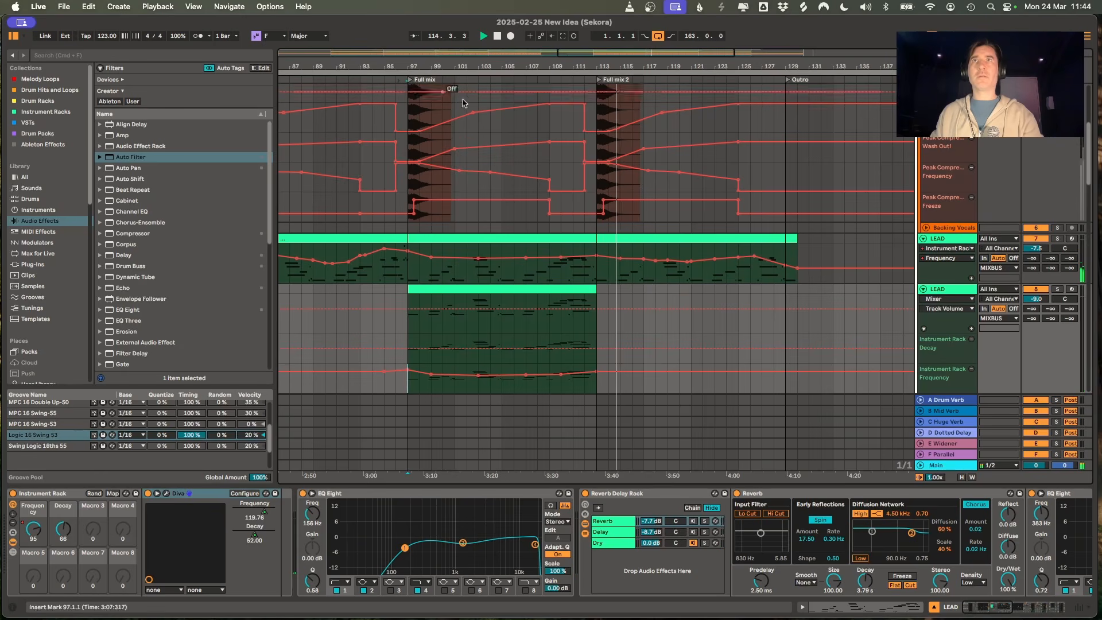
{"action": "left_click", "coordinate": [1057, 290]}
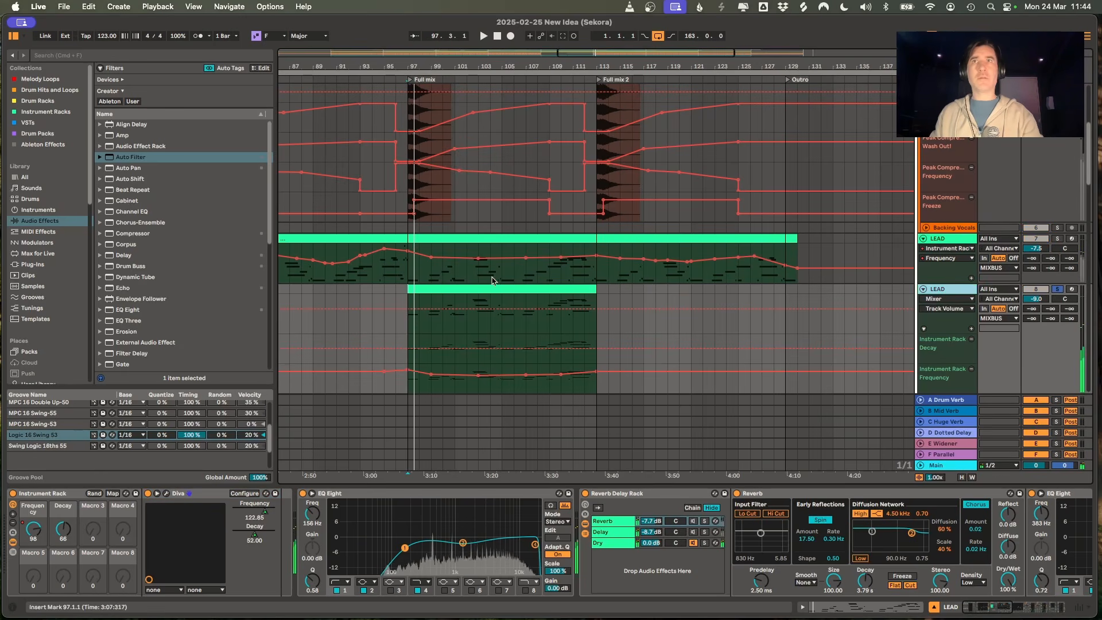
{"action": "mouse_move", "coordinate": [411, 285]}
{"action": "left_mouse_down"}
{"action": "mouse_move", "coordinate": [394, 286]}
{"action": "mouse_move", "coordinate": [408, 290]}
{"action": "left_mouse_up"}
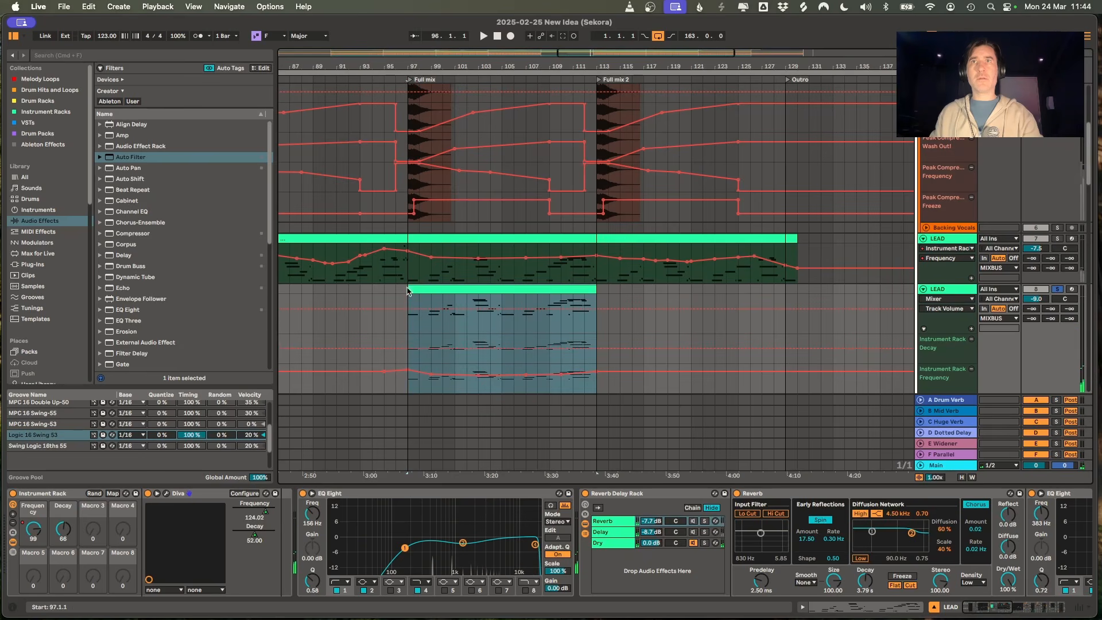
{"action": "left_click", "coordinate": [396, 78]}
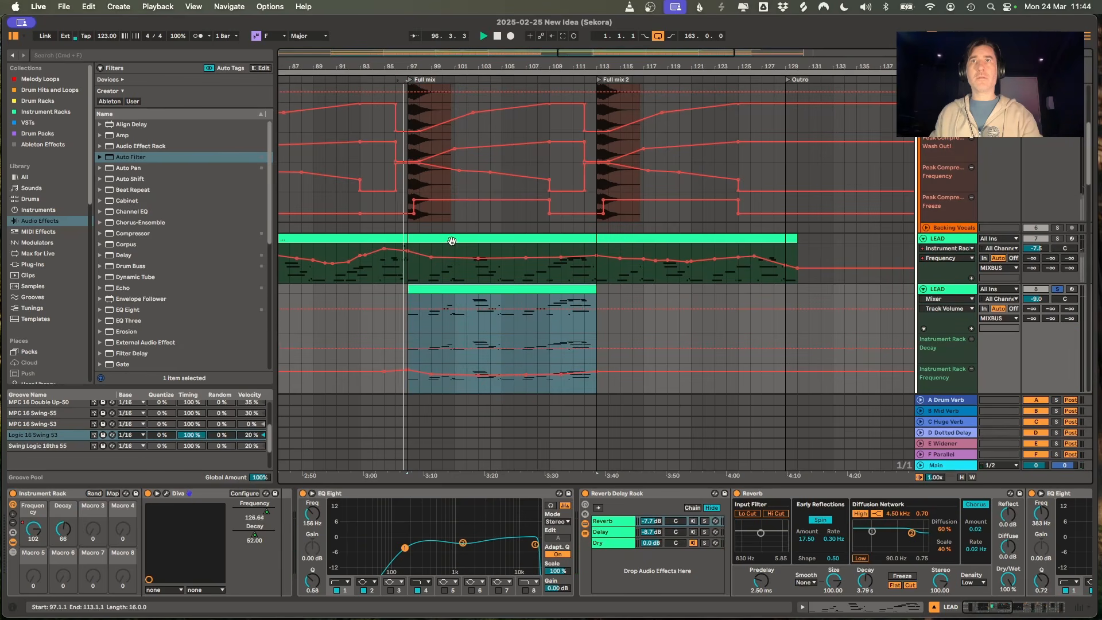
Unsolo the lower LEAD and set its Decay macro to about 81 while Full mix plays.
{"action": "left_click", "coordinate": [1059, 289]}
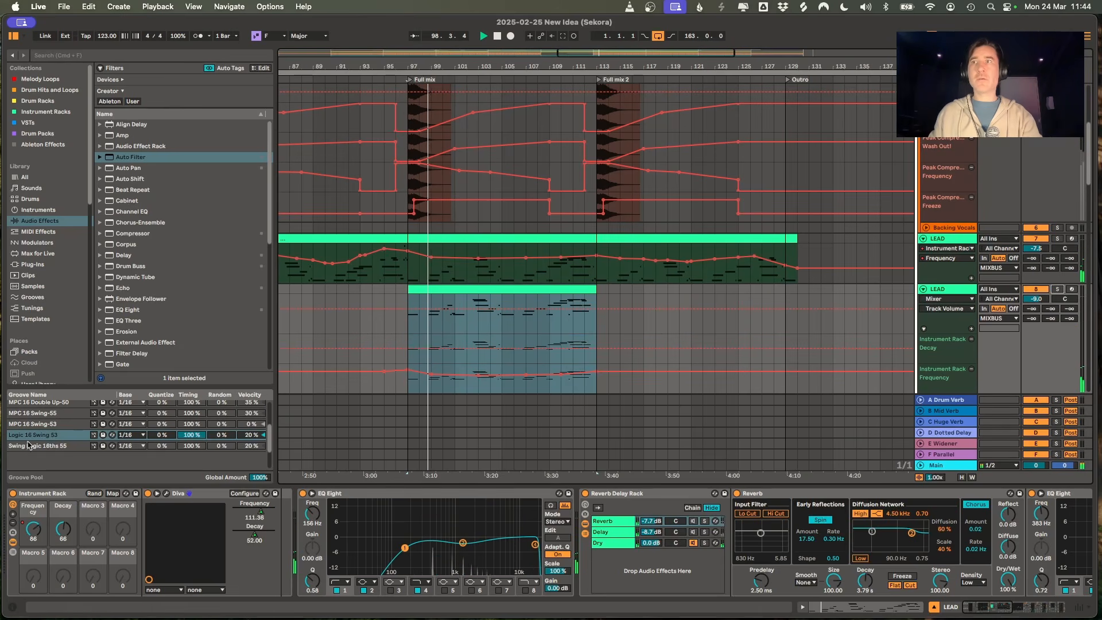
{"action": "left_click_drag", "start_coordinate": [63, 529], "coordinate": [67, 536]}
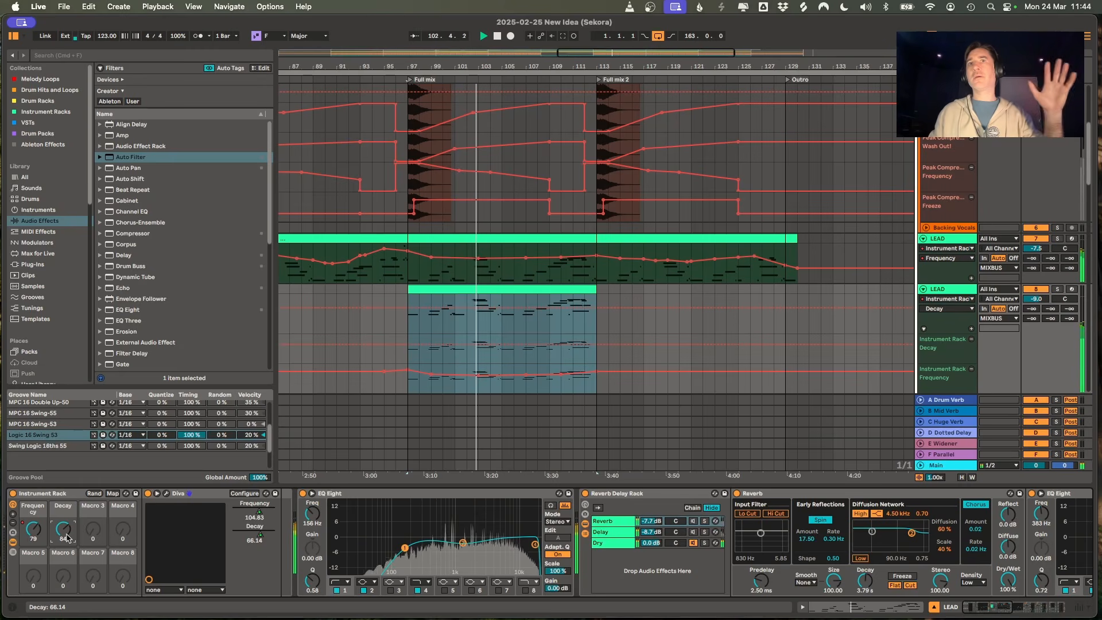
{"action": "left_click_drag", "start_coordinate": [67, 538], "coordinate": [67, 540]}
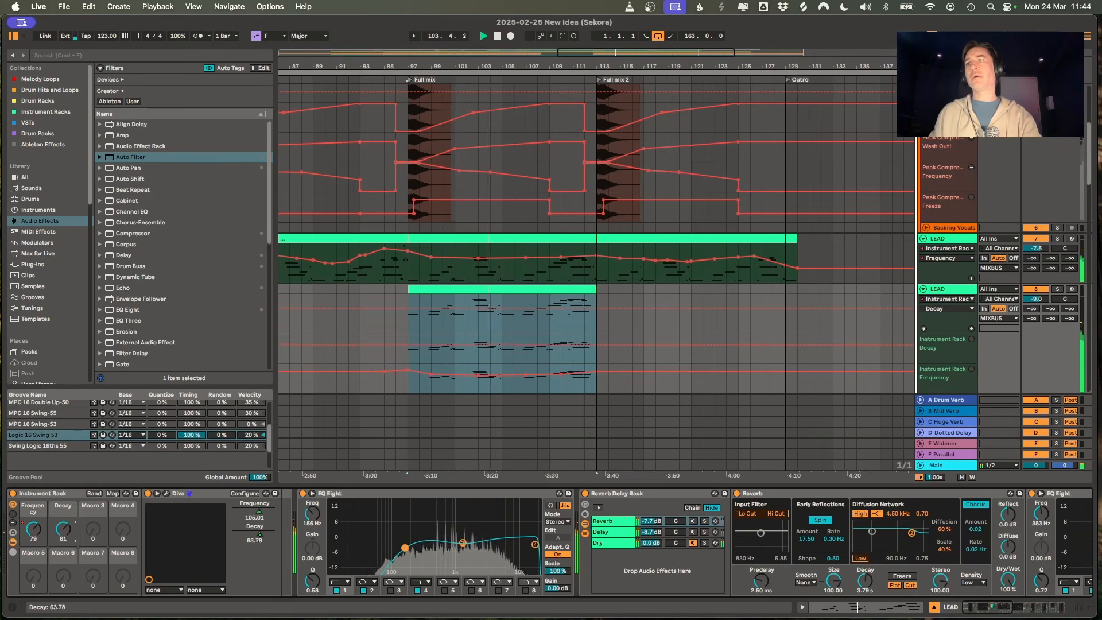
Lower the lower LEAD's track volume to -11.0 dB while Full mix plays.
{"action": "left_click", "coordinate": [1036, 299]}
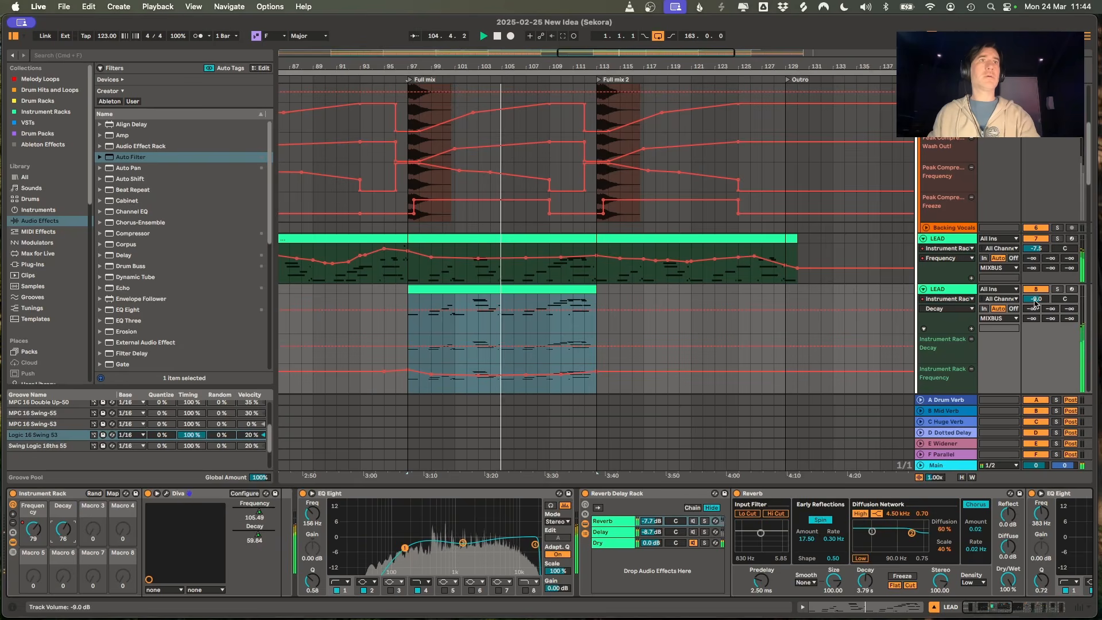
{"action": "key", "text": "Down"}
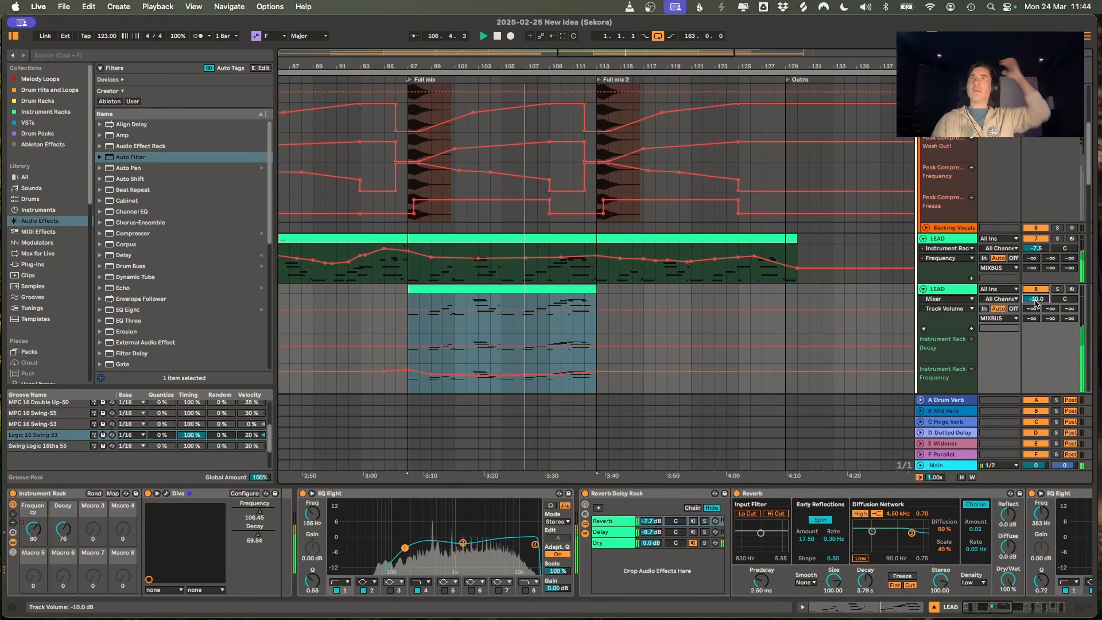
{"action": "key", "text": "Down"}
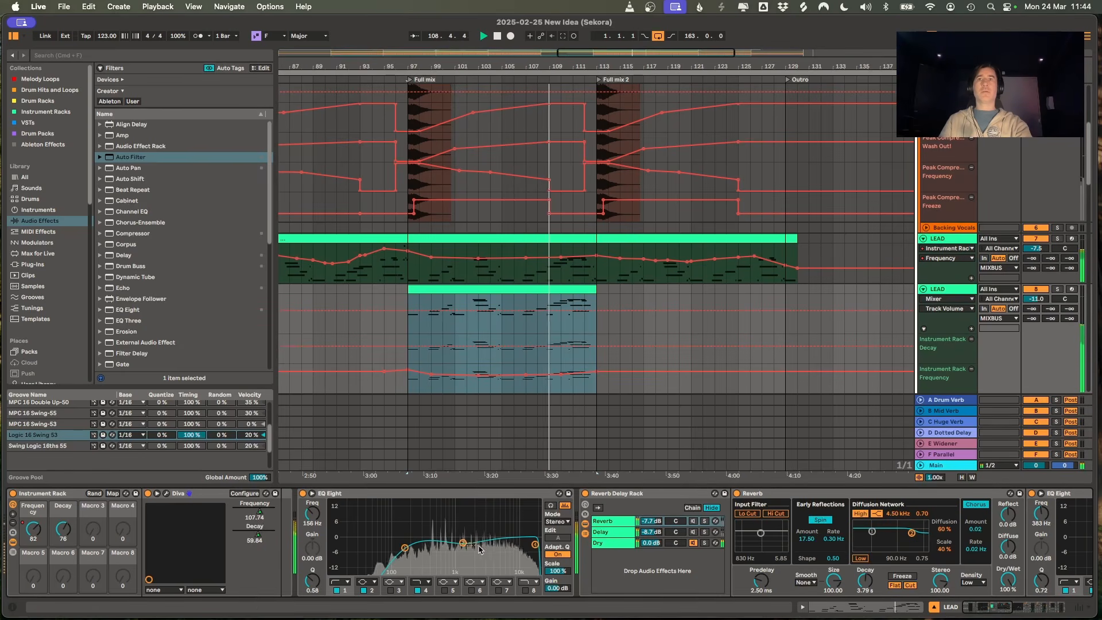
Shape the lower LEAD's first EQ Eight by lowering the high end and cutting the upper mids by a few dB around 2.5 kHz.
{"action": "left_click_drag", "start_coordinate": [465, 545], "coordinate": [493, 548]}
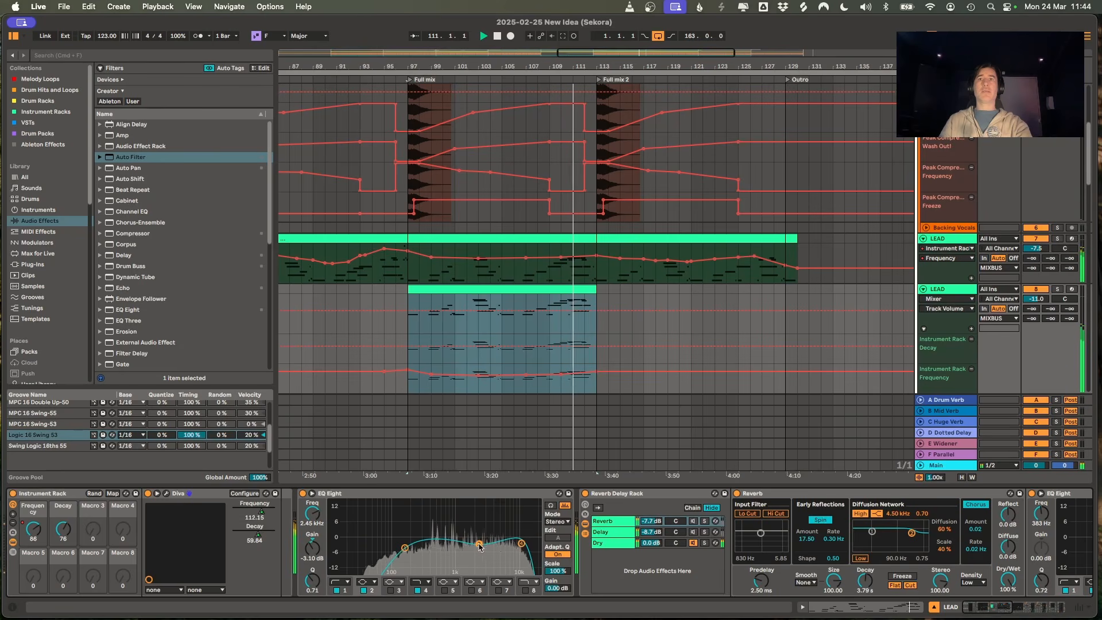
{"action": "mouse_move", "coordinate": [479, 545]}
{"action": "left_mouse_down"}
{"action": "mouse_move", "coordinate": [452, 546]}
{"action": "mouse_move", "coordinate": [483, 545]}
{"action": "left_mouse_up"}
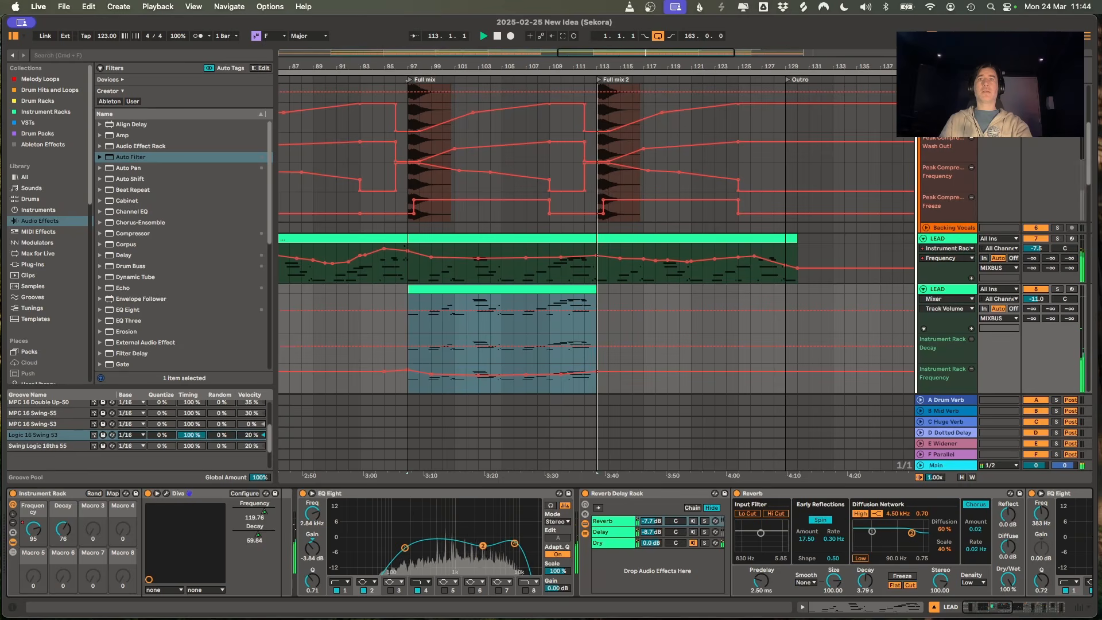
Raise the lower LEAD's Glue Compressor threshold to about -7.94 dB and replay Full mix from its start.
{"action": "scroll", "coordinate": [517, 546], "scroll_direction": "right", "scroll_amount": 20}
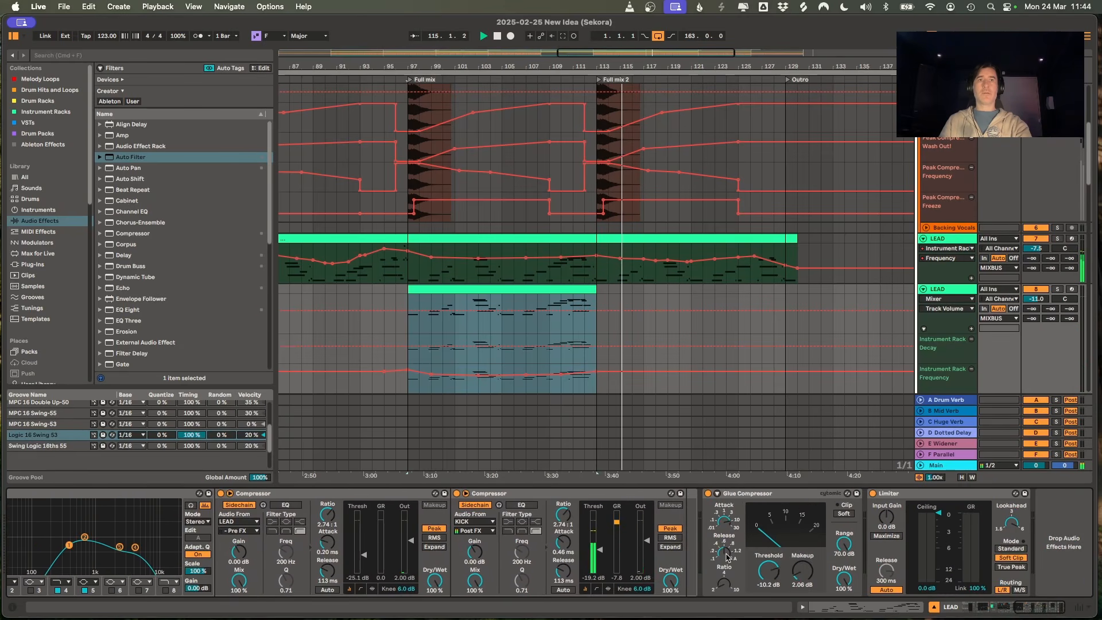
{"action": "left_click_drag", "start_coordinate": [769, 571], "coordinate": [771, 562]}
{"action": "key", "text": "space"}
{"action": "key", "text": "space"}
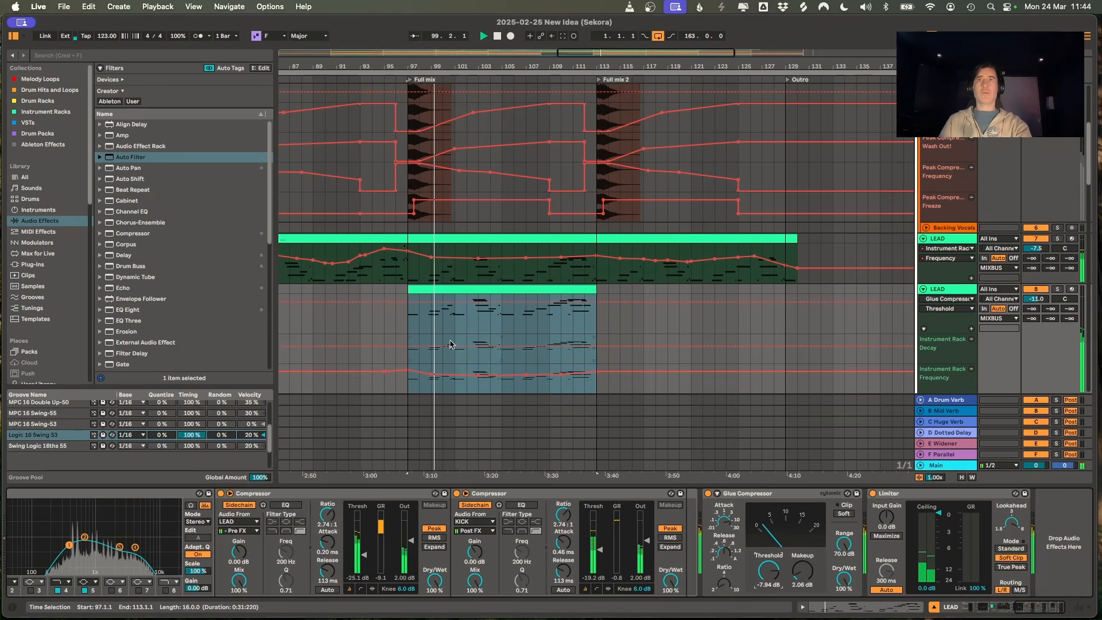
Set the lower LEAD's Decay macro to 65, save the Set and restart playback from Full mix.
{"action": "scroll", "coordinate": [402, 522], "scroll_direction": "left", "scroll_amount": 5}
{"action": "scroll", "coordinate": [403, 522], "scroll_direction": "left", "scroll_amount": 15}
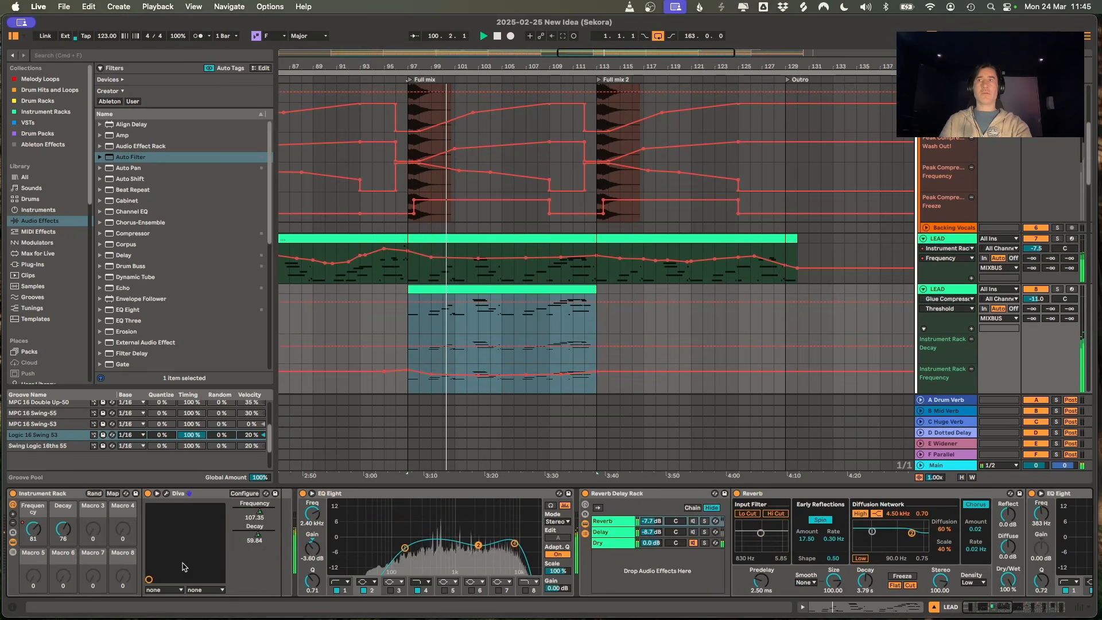
{"action": "mouse_move", "coordinate": [63, 529]}
{"action": "left_mouse_down"}
{"action": "mouse_move", "coordinate": [63, 540]}
{"action": "mouse_move", "coordinate": [64, 530]}
{"action": "left_mouse_up"}
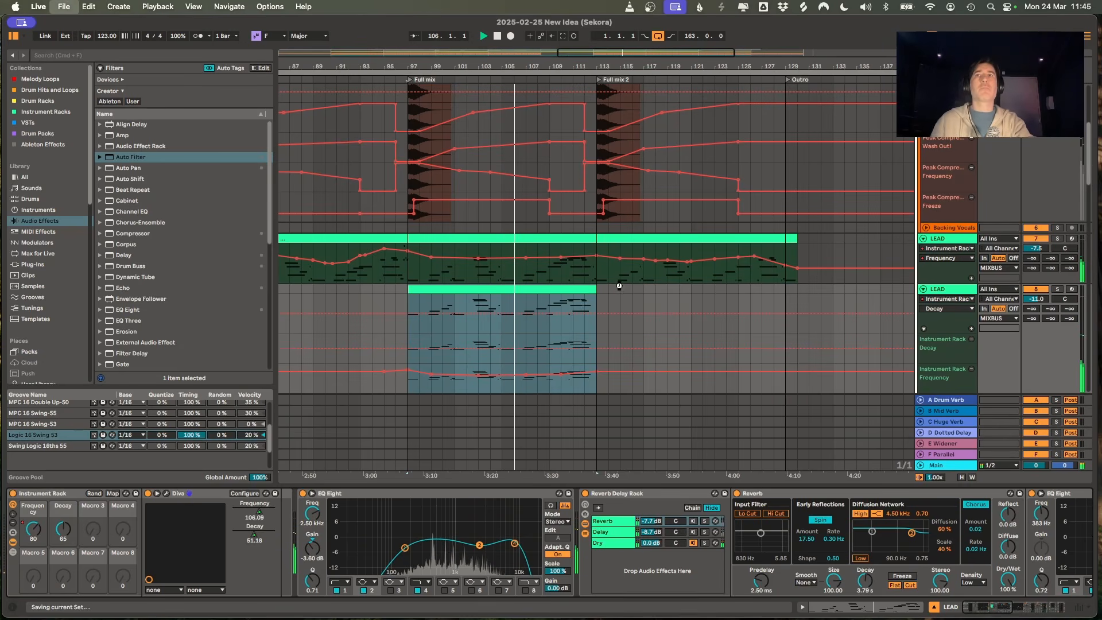
{"action": "key", "text": "space"}
{"action": "key", "text": "space"}
Lower the upper LEAD's Frequency automation point at bar 97 to about 91, replay the start of Full mix and save the Set.
{"action": "left_click_drag", "start_coordinate": [408, 371], "coordinate": [408, 374]}
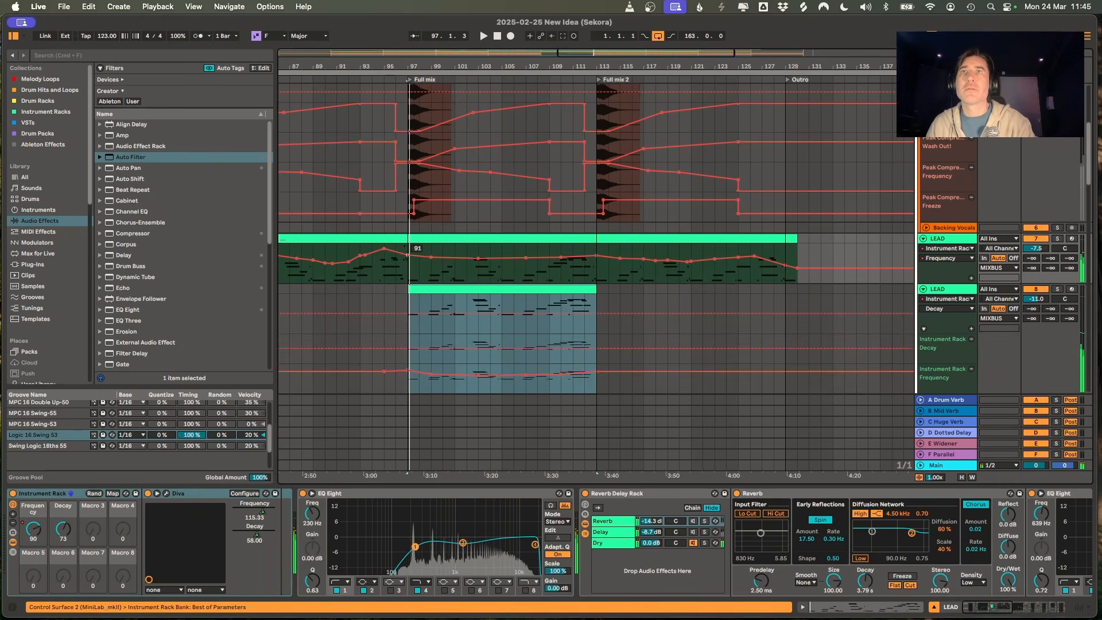
{"action": "key", "text": "space"}
{"action": "key", "text": "space"}
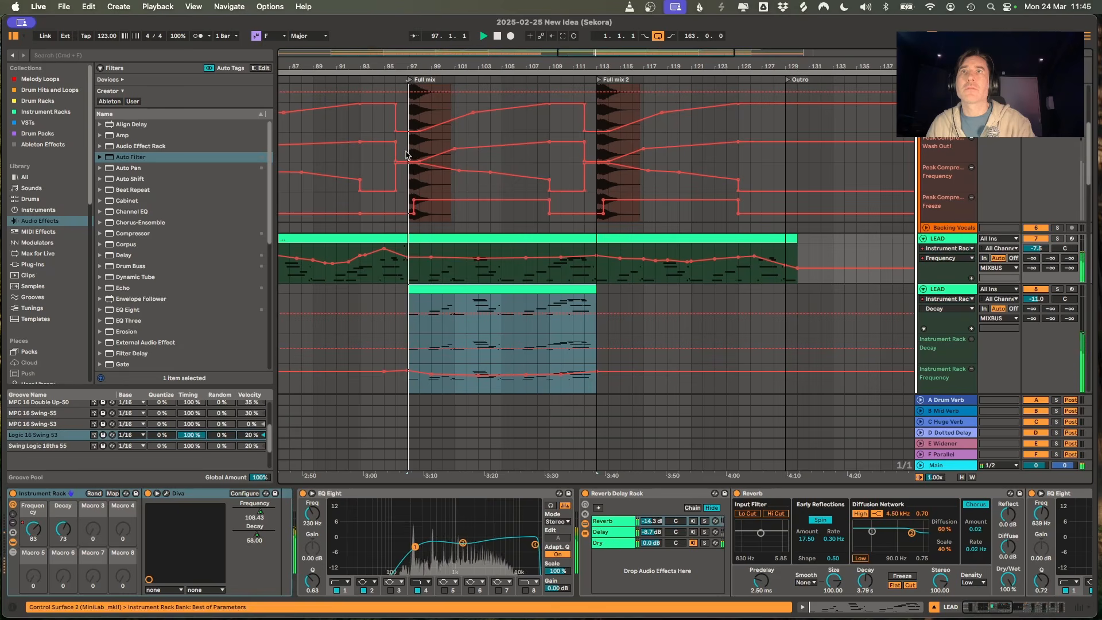
{"action": "left_click", "coordinate": [391, 80]}
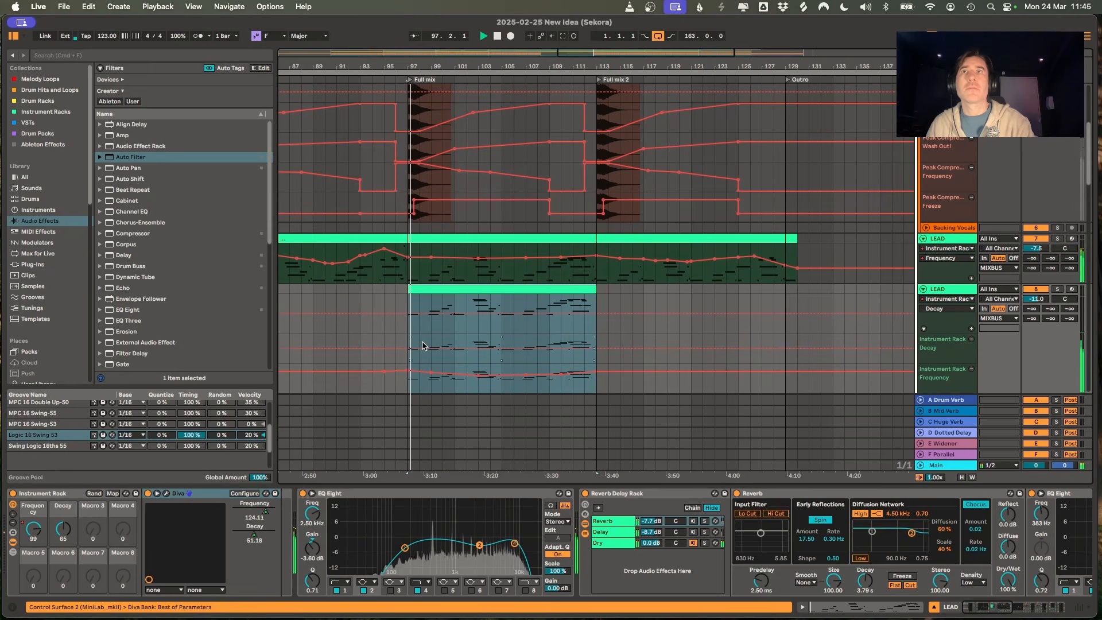
{"action": "key", "text": "super+s"}
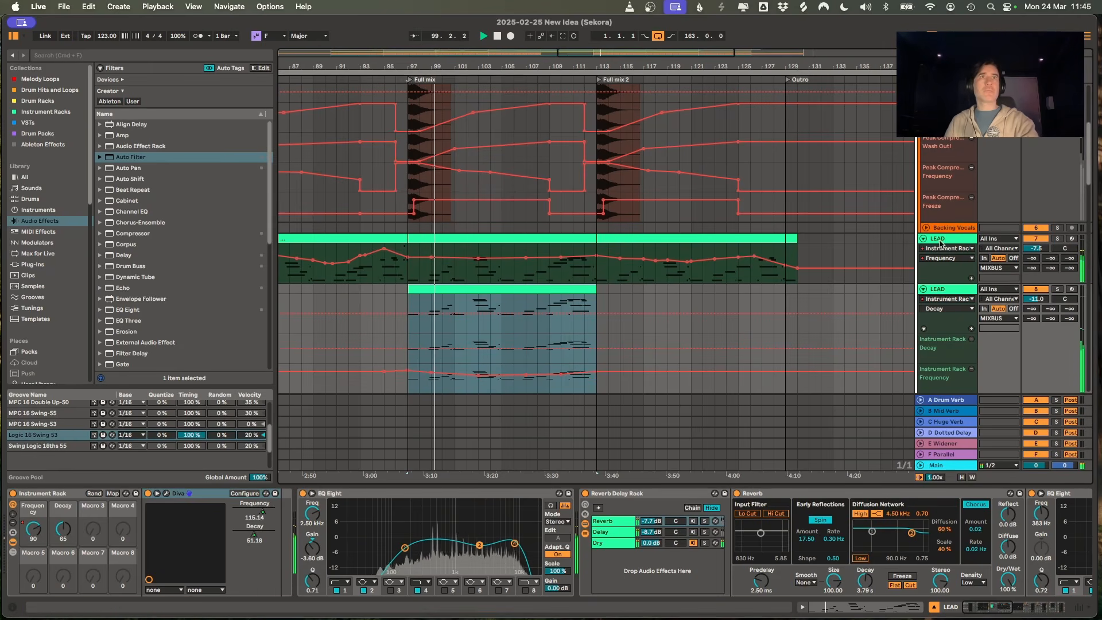
{"action": "key", "text": "space"}
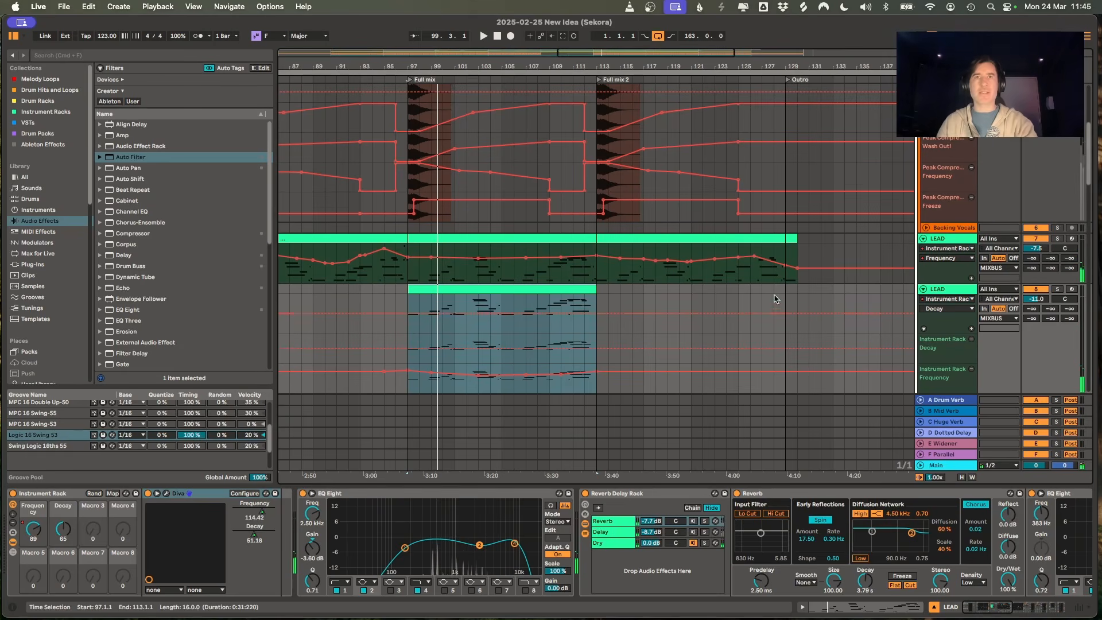
Find the LEAD PLUCK track in the full arrangement, select it, and solo it while playing from Full mix.
{"action": "scroll", "coordinate": [694, 324], "scroll_direction": "down", "scroll_amount": 3}
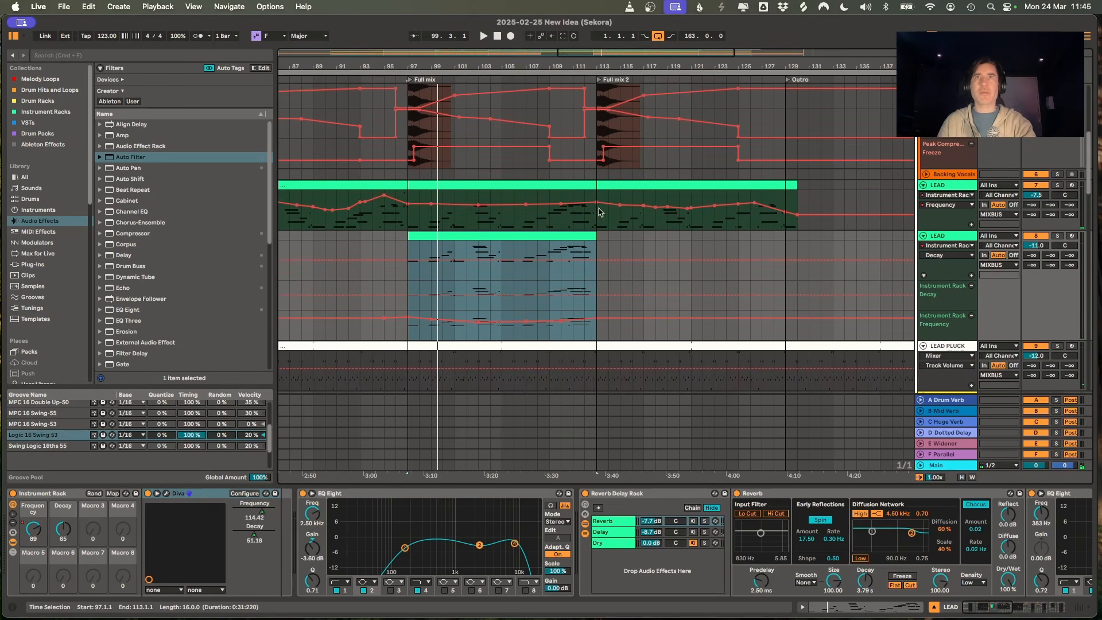
{"action": "scroll", "coordinate": [702, 242], "scroll_direction": "down", "scroll_amount": 9}
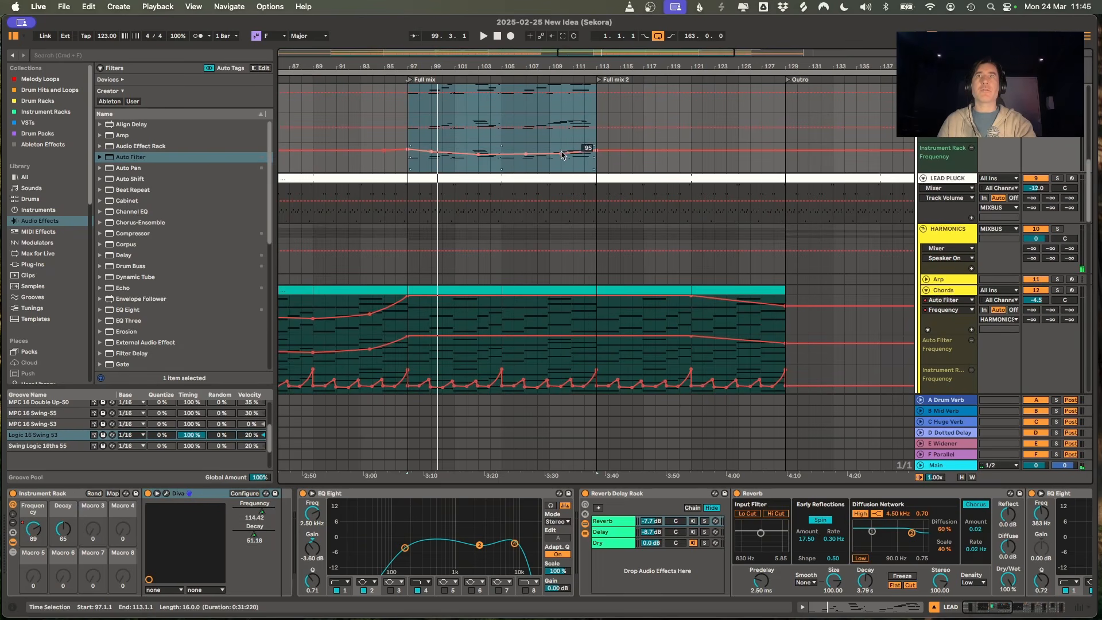
{"action": "left_click_drag", "start_coordinate": [534, 49], "coordinate": [454, 212]}
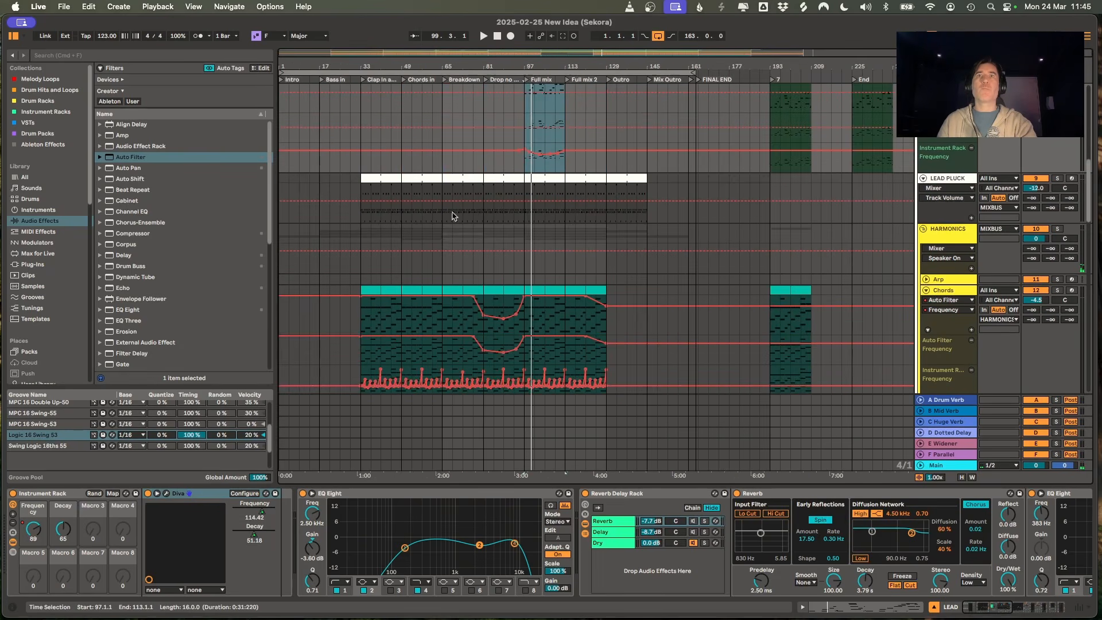
{"action": "scroll", "coordinate": [475, 256], "scroll_direction": "down", "scroll_amount": 5}
{"action": "scroll", "coordinate": [640, 304], "scroll_direction": "up", "scroll_amount": 10}
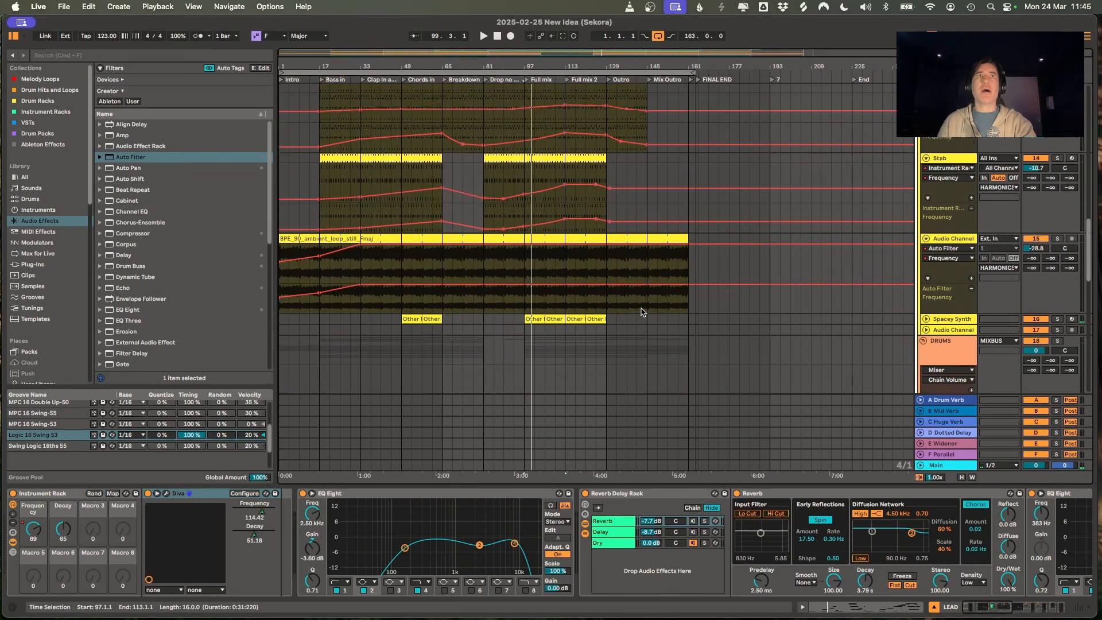
{"action": "scroll", "coordinate": [640, 307], "scroll_direction": "down", "scroll_amount": 7}
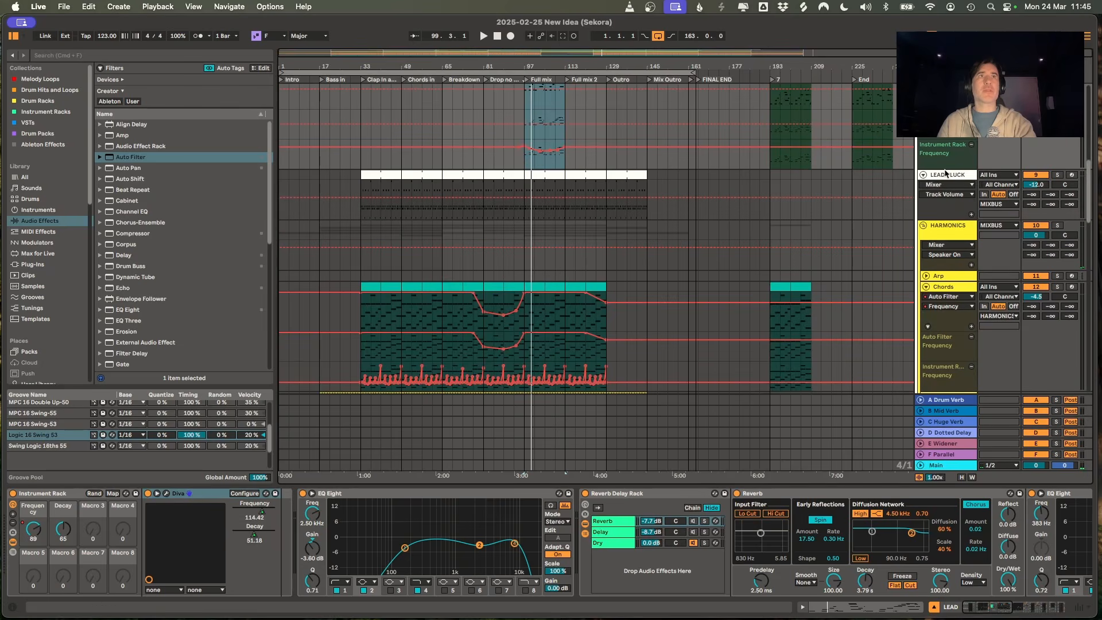
{"action": "left_click", "coordinate": [946, 173]}
{"action": "key", "text": "space"}
{"action": "left_click", "coordinate": [1057, 175]}
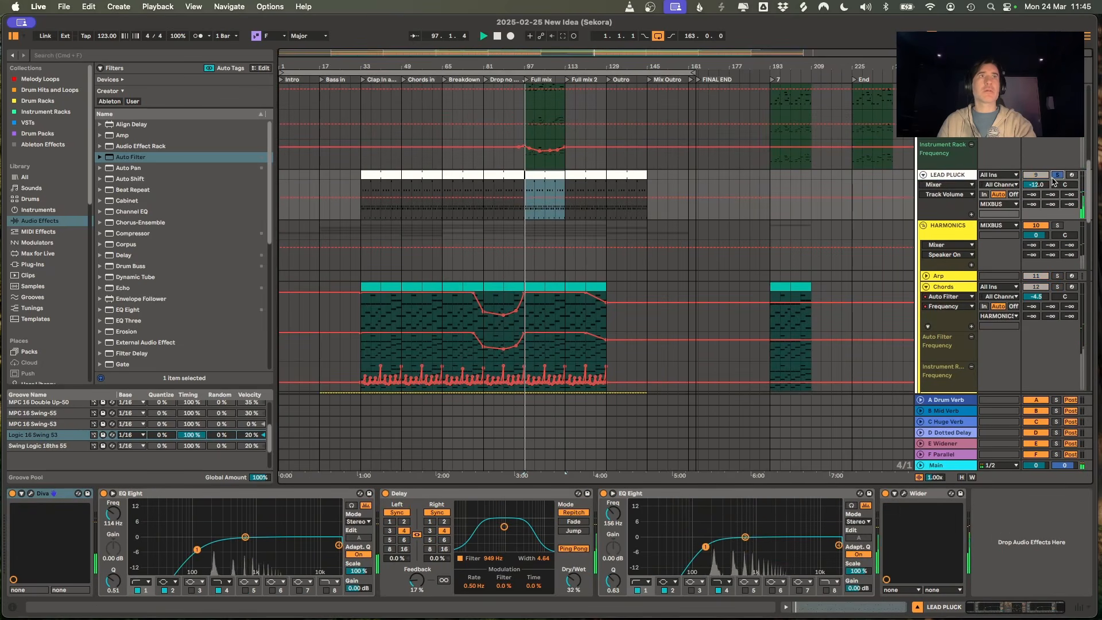
Expose the filter Frequency and Env1 Decay of LEAD PLUCK's Diva as configured device parameters, then close the plug-in window.
{"action": "left_click", "coordinate": [21, 493]}
{"action": "left_click", "coordinate": [109, 493]}
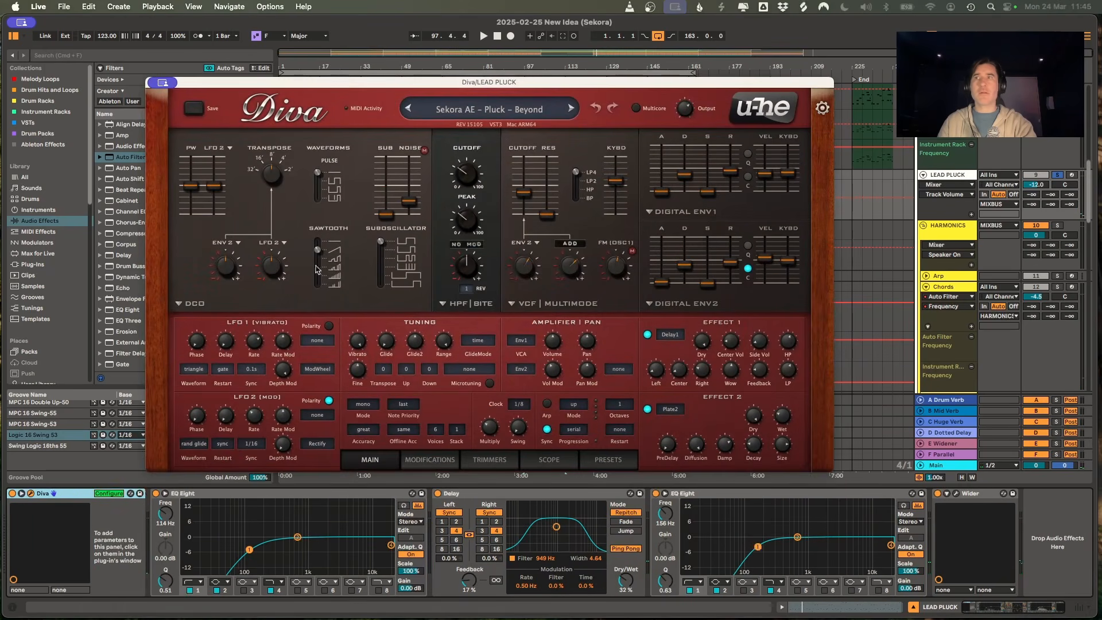
{"action": "left_click", "coordinate": [519, 193]}
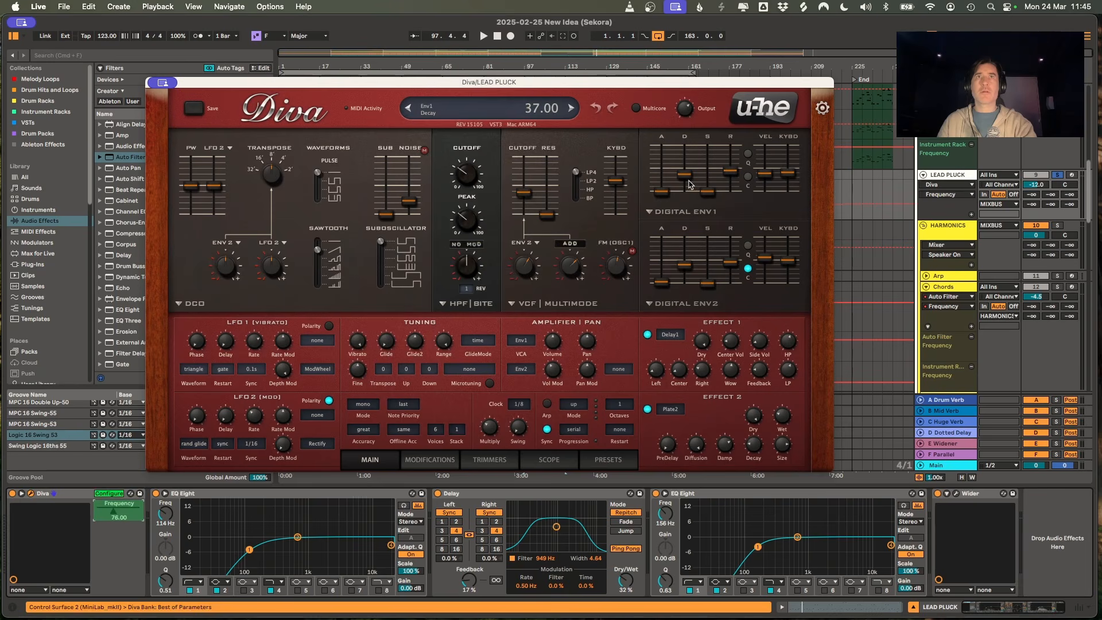
{"action": "left_click", "coordinate": [151, 83]}
{"action": "left_click", "coordinate": [110, 494]}
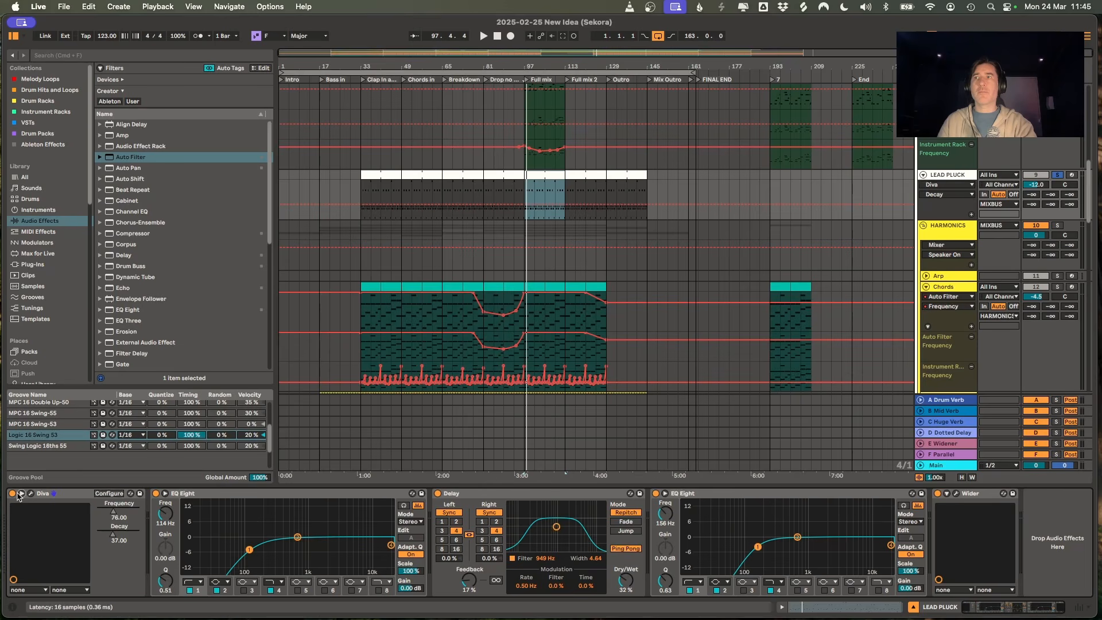
Group LEAD PLUCK's Diva into an Instrument Rack and show its macro controls.
{"action": "left_click", "coordinate": [40, 495]}
{"action": "right_click", "coordinate": [48, 494]}
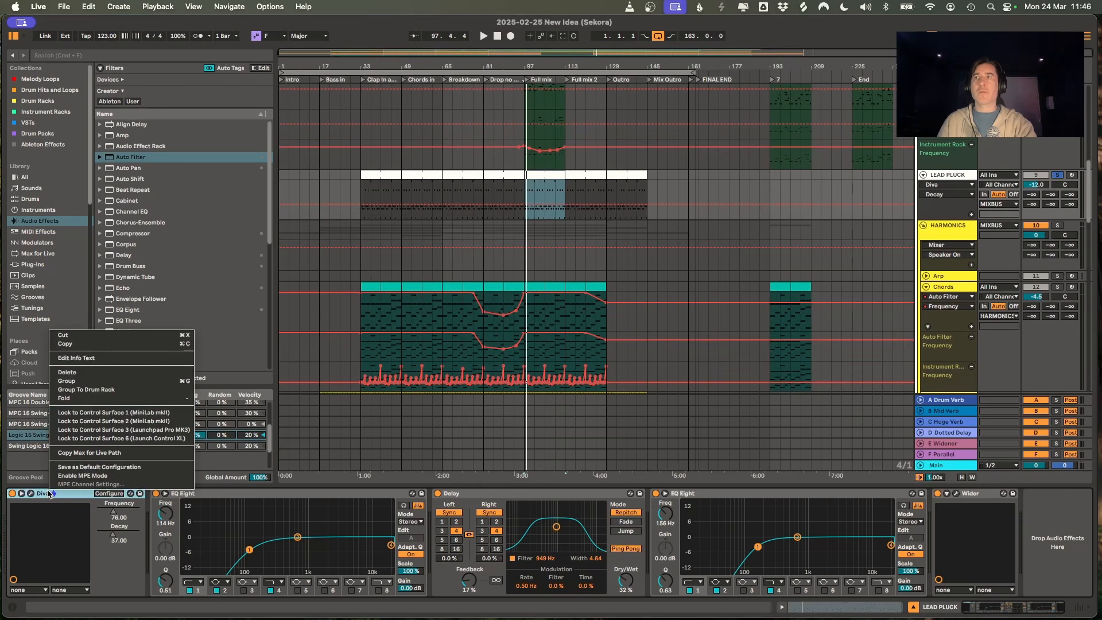
{"action": "left_click", "coordinate": [107, 382]}
{"action": "left_click", "coordinate": [12, 505]}
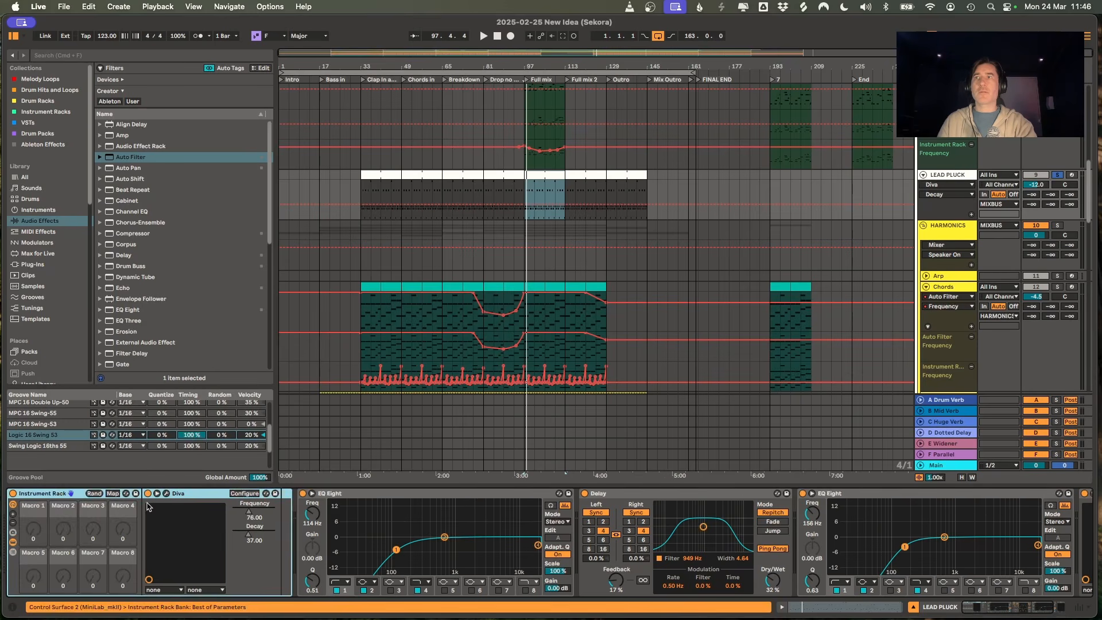
Map Diva's Frequency to Macro 1 and its Decay to Macro 2 in the LEAD PLUCK rack.
{"action": "right_click", "coordinate": [254, 511]}
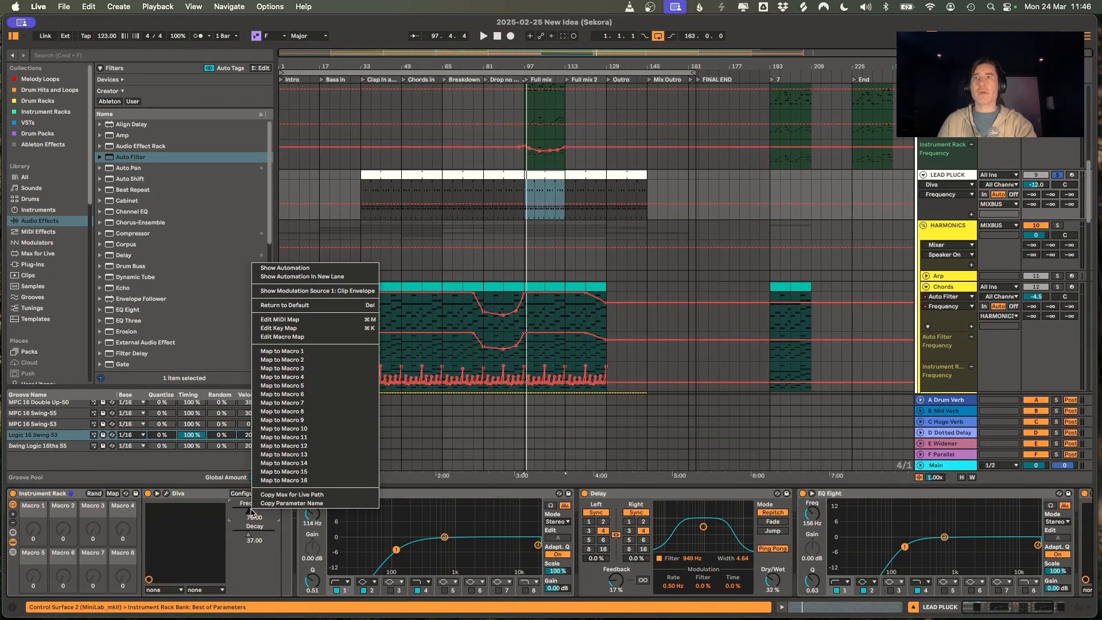
{"action": "left_click", "coordinate": [285, 355]}
{"action": "right_click", "coordinate": [250, 538]}
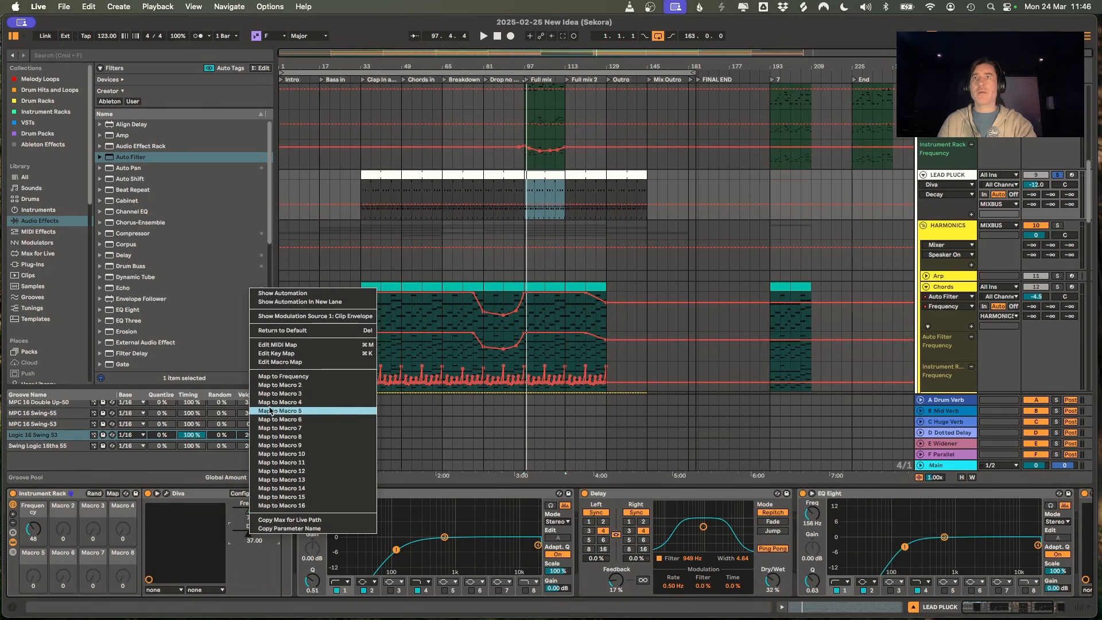
{"action": "left_click", "coordinate": [274, 392]}
Set LEAD PLUCK's Frequency macro to 34 and its Decay macro to 50 while the soloed part plays.
{"action": "key", "text": "space"}
{"action": "mouse_move", "coordinate": [33, 531]}
{"action": "left_mouse_down"}
{"action": "mouse_move", "coordinate": [33, 509]}
{"action": "mouse_move", "coordinate": [33, 543]}
{"action": "mouse_move", "coordinate": [64, 532]}
{"action": "mouse_move", "coordinate": [34, 519]}
{"action": "mouse_move", "coordinate": [33, 490]}
{"action": "mouse_move", "coordinate": [34, 526]}
{"action": "left_mouse_up"}
{"action": "left_click", "coordinate": [63, 529]}
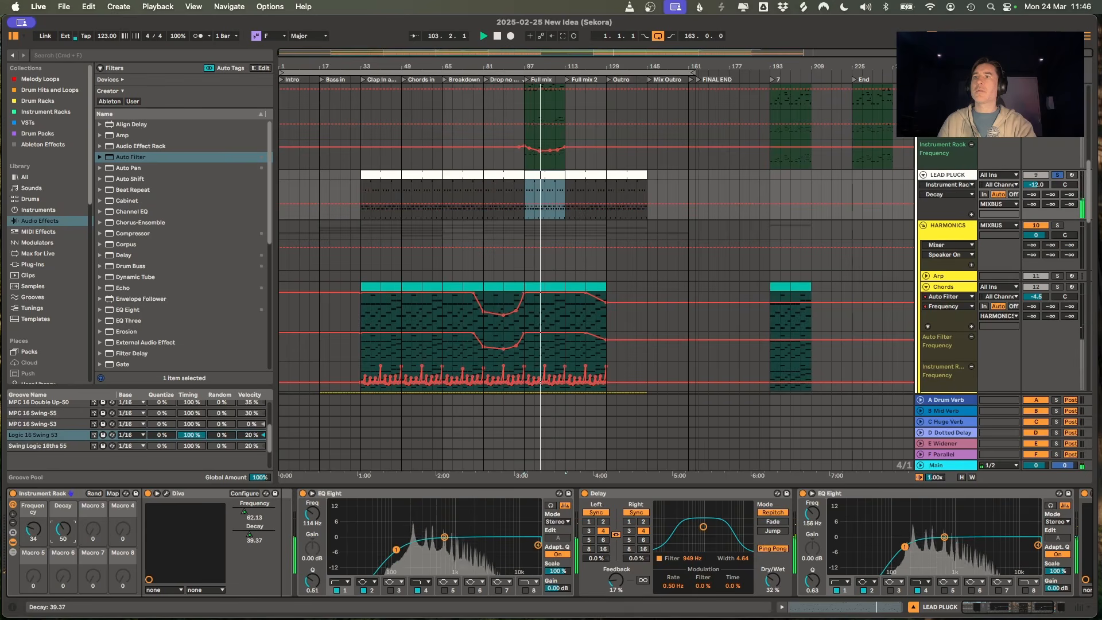
Show LEAD PLUCK's Frequency and Decay macro automation in separate new lanes.
{"action": "right_click", "coordinate": [35, 537]}
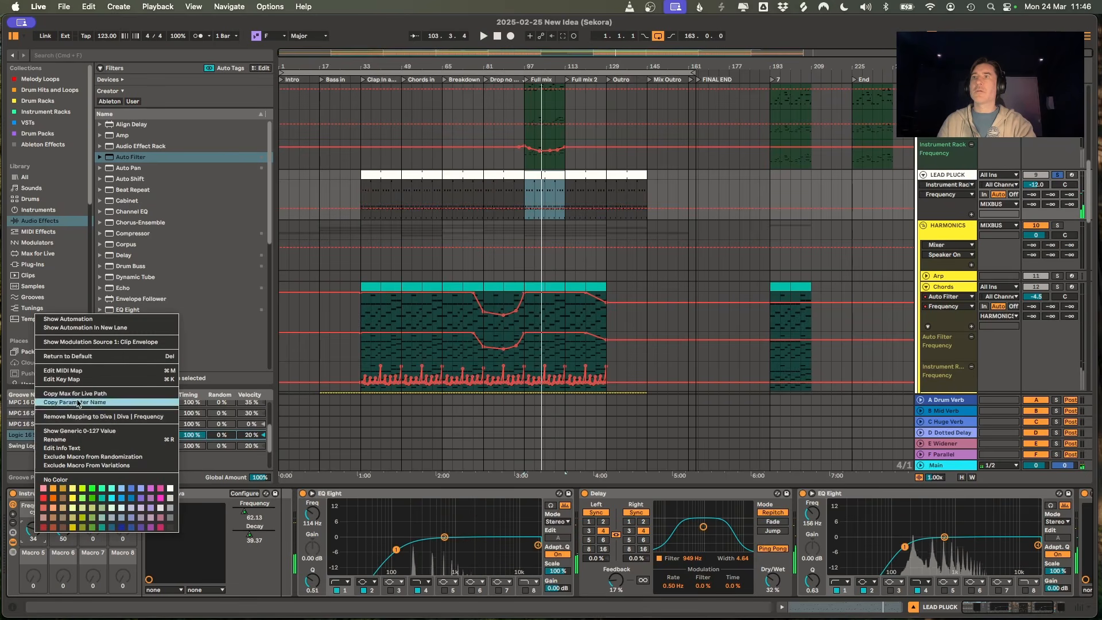
{"action": "left_click", "coordinate": [94, 328]}
{"action": "right_click", "coordinate": [62, 523]}
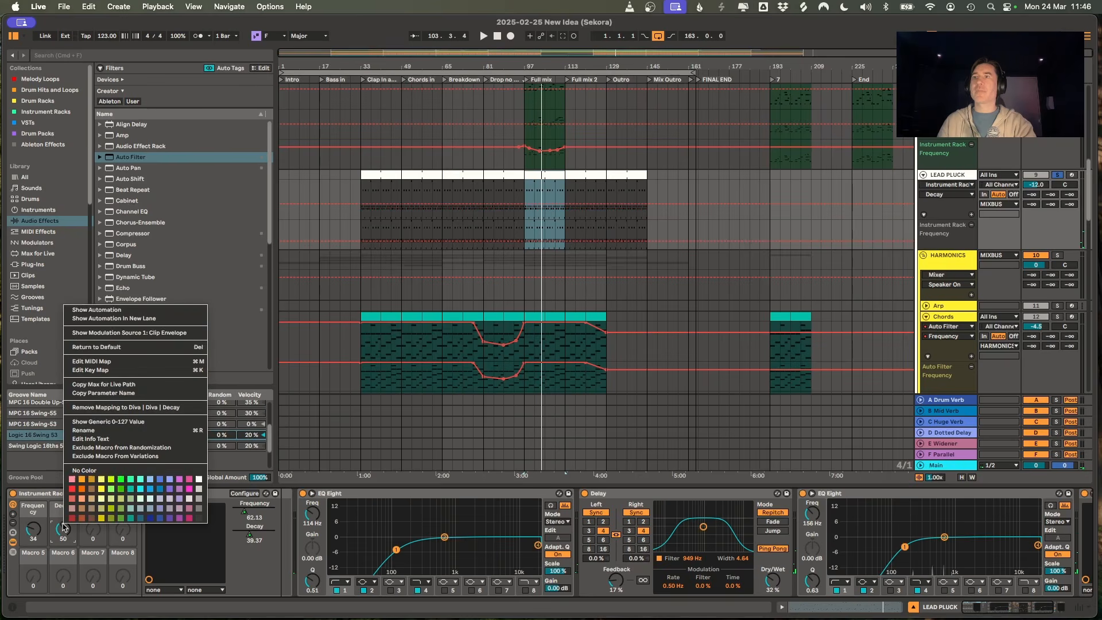
{"action": "left_click", "coordinate": [113, 319]}
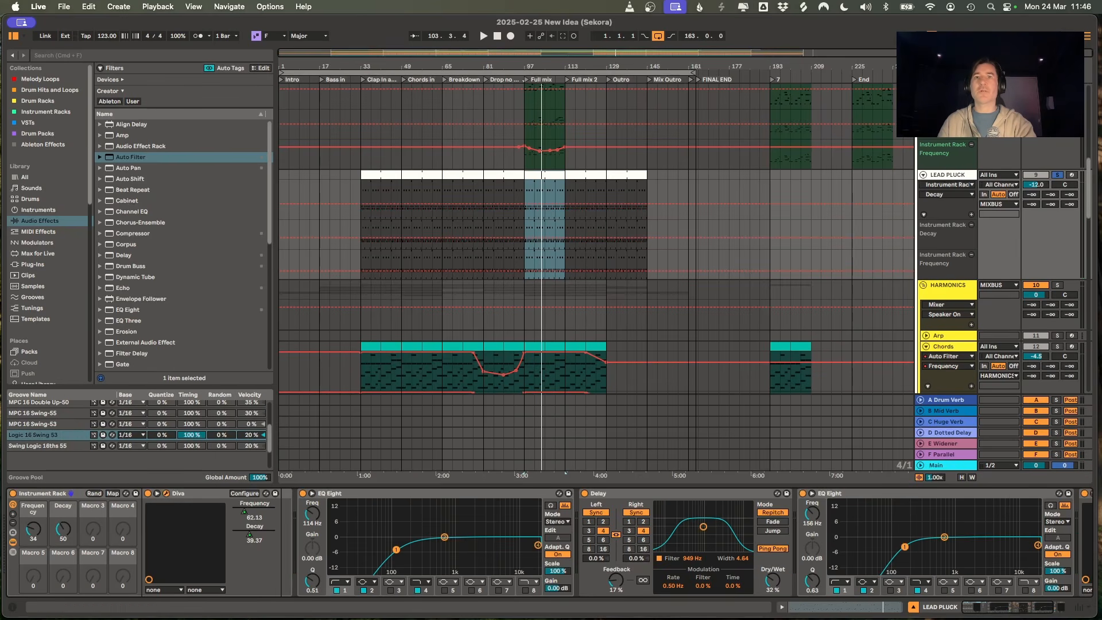
Bring up and hide the Diva window, then play the soloed LEAD PLUCK briefly from bar 33.
{"action": "key", "text": "super+alt+p"}
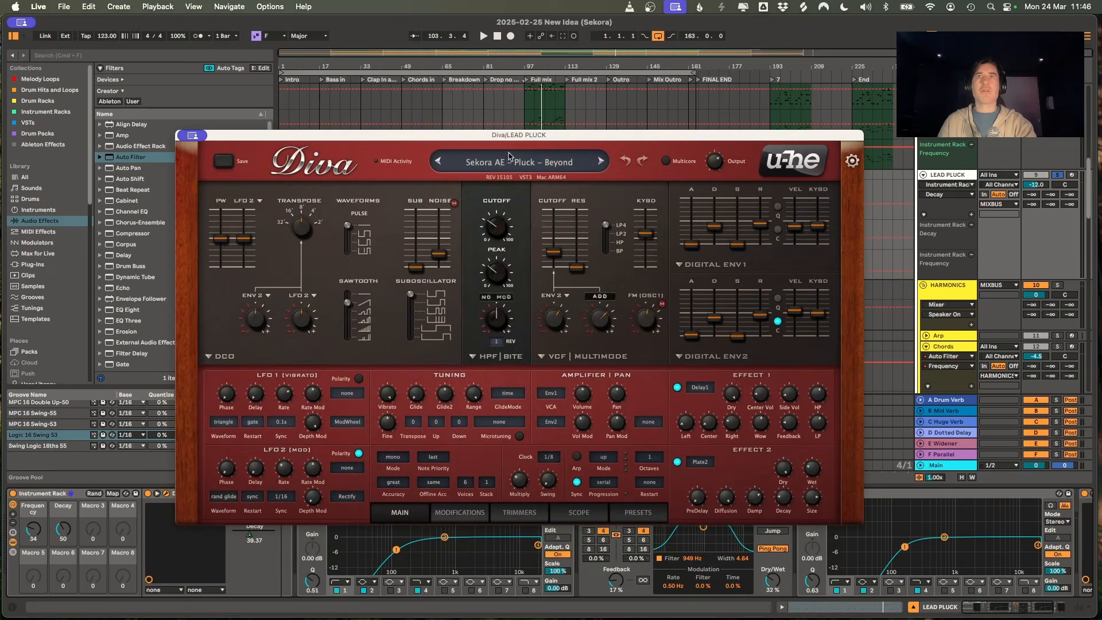
{"action": "left_click", "coordinate": [195, 135]}
{"action": "left_click", "coordinate": [219, 159]}
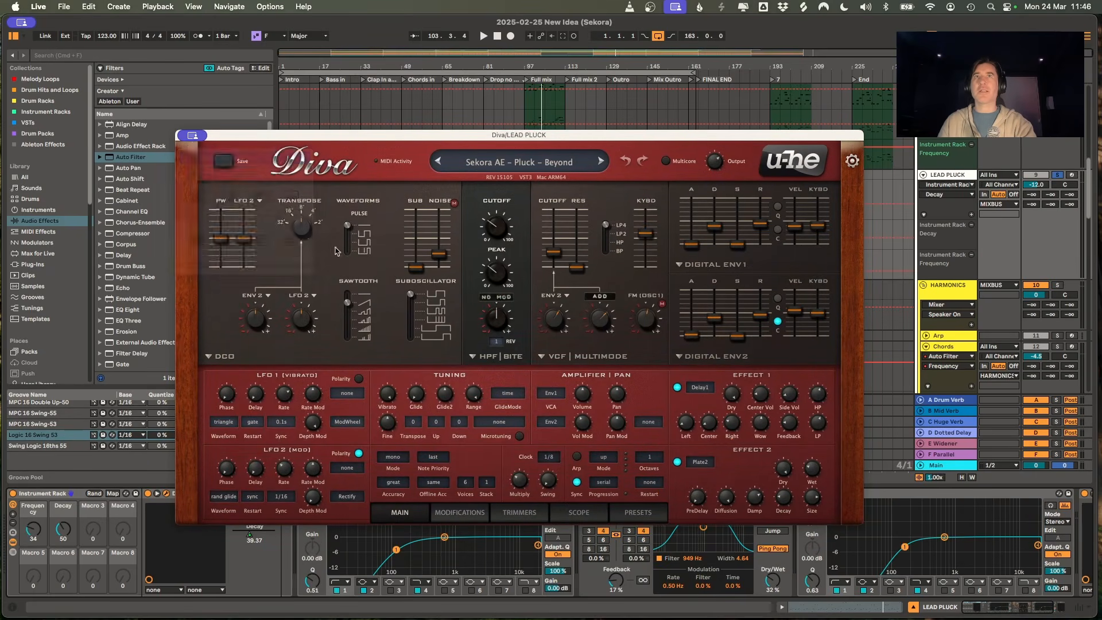
{"action": "left_click", "coordinate": [361, 204]}
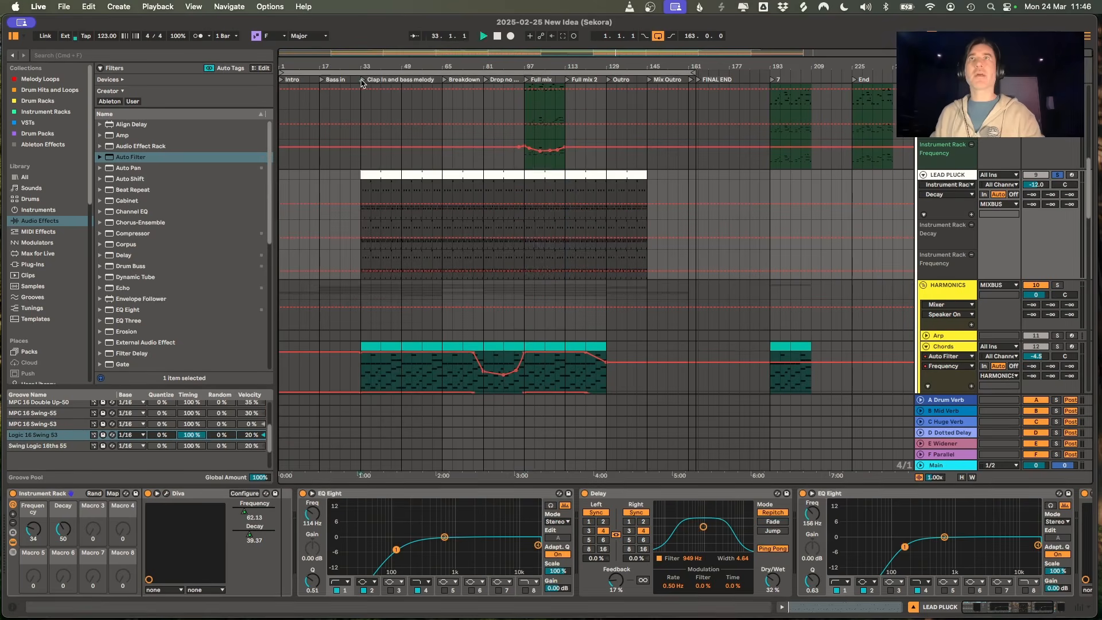
{"action": "key", "text": "space"}
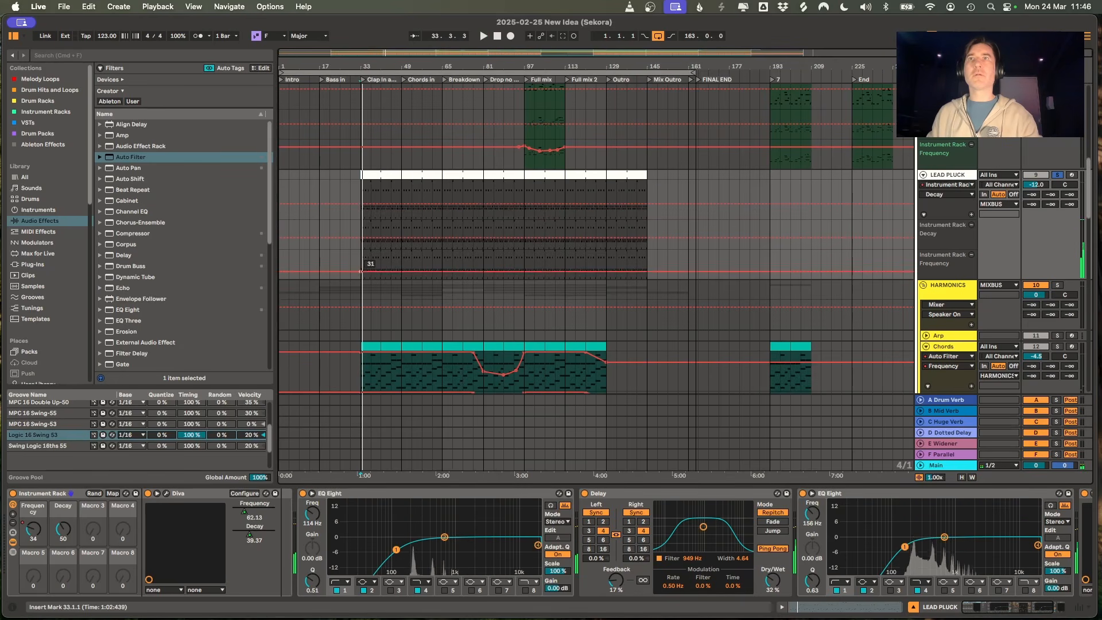
Play from bar 33 and shape LEAD PLUCK's Frequency automation into a gentle rise peaking at Chords in, with a level stretch towards Breakdown.
{"action": "key", "text": "space"}
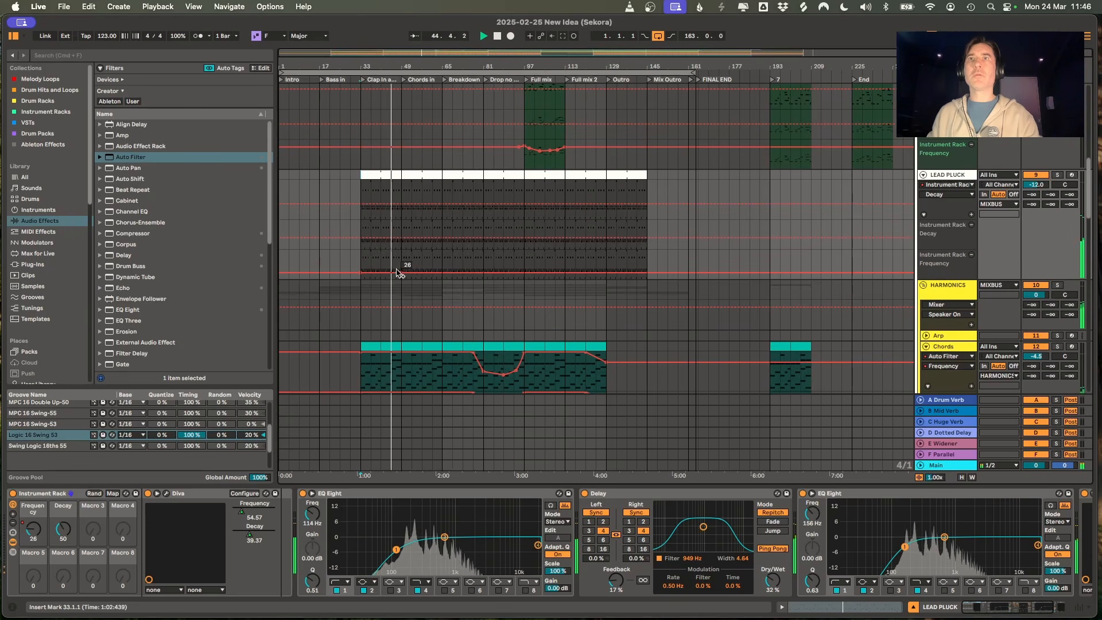
{"action": "left_click_drag", "start_coordinate": [399, 274], "coordinate": [401, 269]}
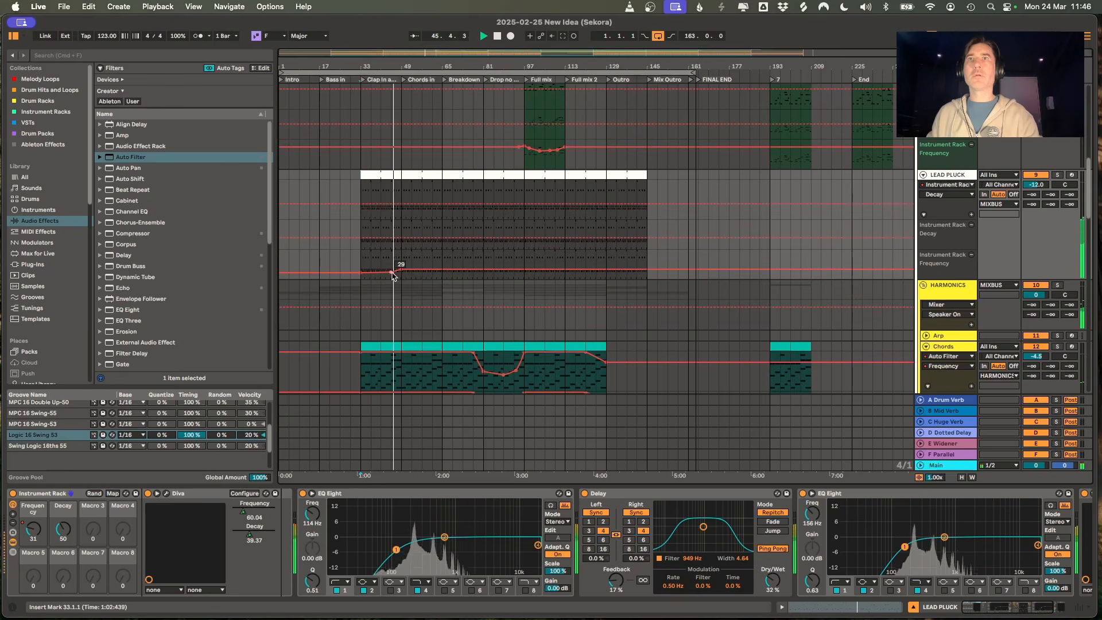
{"action": "left_click_drag", "start_coordinate": [393, 272], "coordinate": [393, 271]}
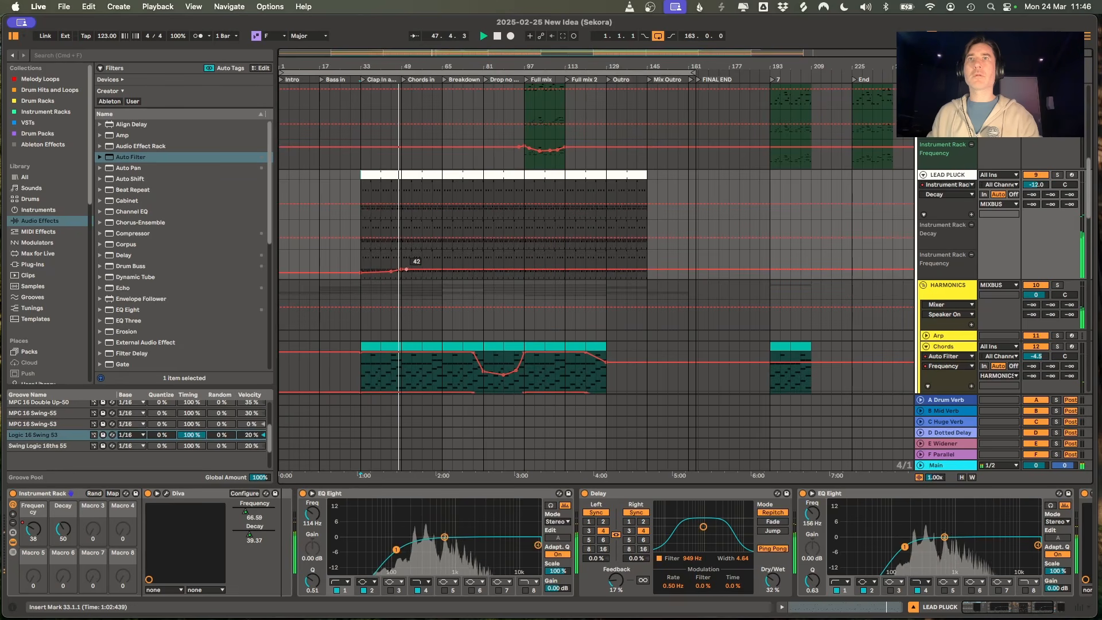
{"action": "mouse_move", "coordinate": [400, 269]}
{"action": "left_mouse_down"}
{"action": "mouse_move", "coordinate": [411, 272]}
{"action": "mouse_move", "coordinate": [401, 269]}
{"action": "left_mouse_up"}
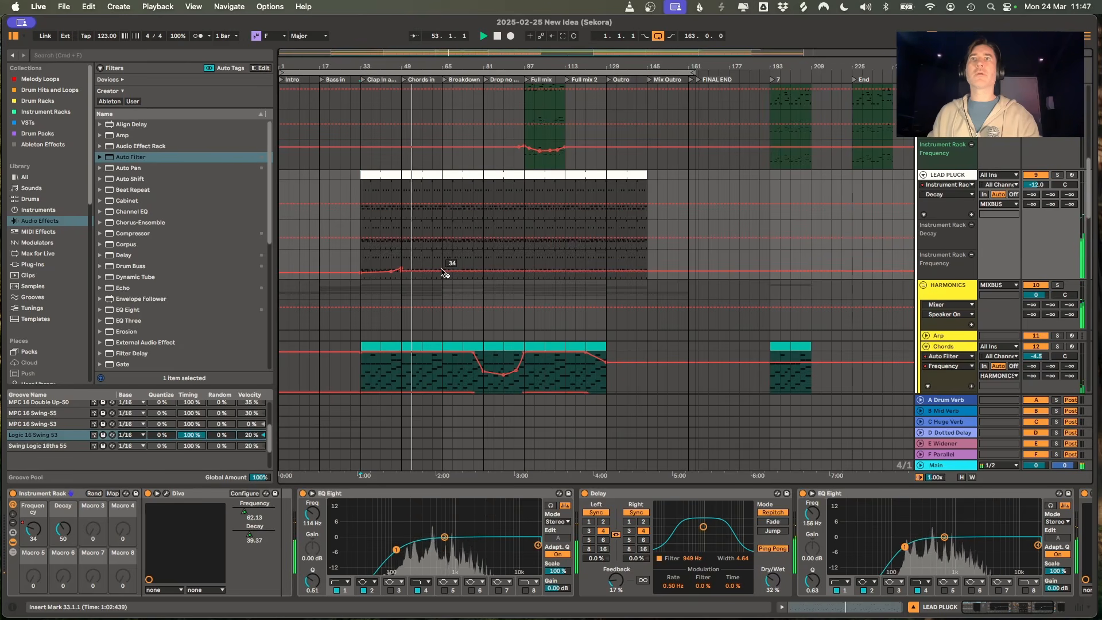
{"action": "left_click_drag", "start_coordinate": [443, 270], "coordinate": [443, 269]}
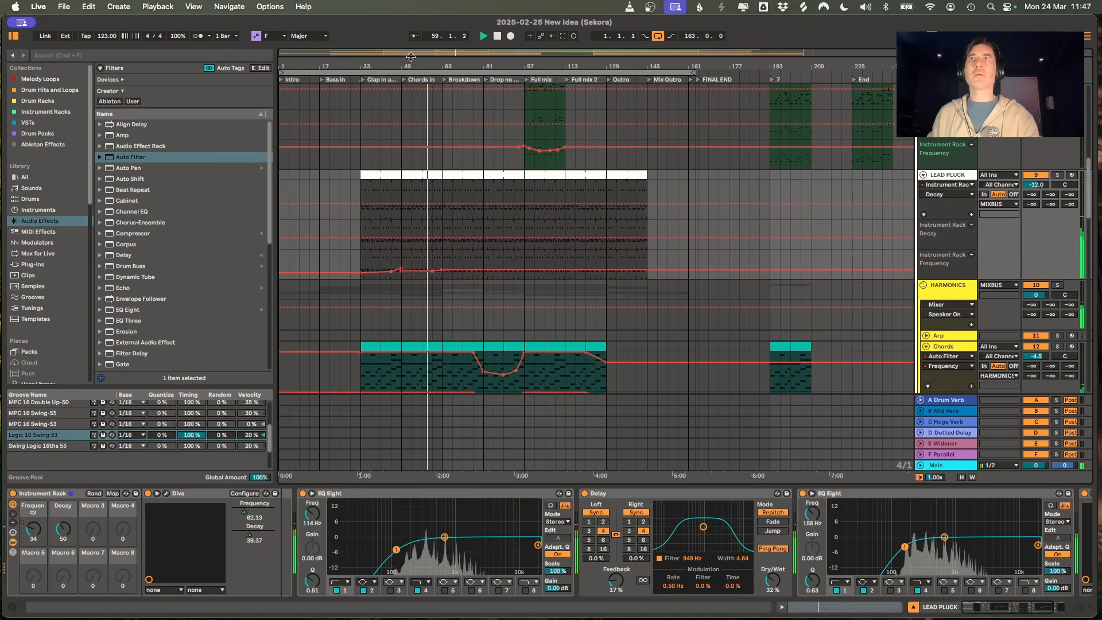
Ramp LEAD PLUCK's Frequency automation up to about 72 at the Breakdown marker.
{"action": "left_click_drag", "start_coordinate": [432, 67], "coordinate": [486, 205]}
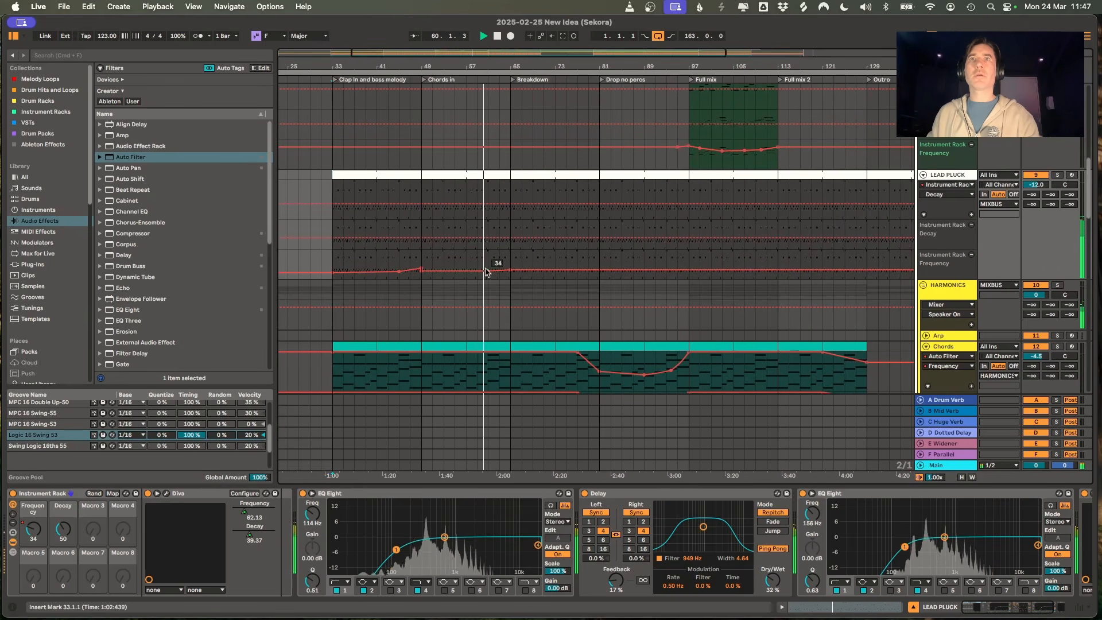
{"action": "mouse_move", "coordinate": [510, 270]}
{"action": "left_mouse_down"}
{"action": "mouse_move", "coordinate": [540, 266]}
{"action": "mouse_move", "coordinate": [505, 266]}
{"action": "mouse_move", "coordinate": [514, 259]}
{"action": "mouse_move", "coordinate": [512, 271]}
{"action": "left_mouse_up"}
{"action": "left_click", "coordinate": [512, 271]}
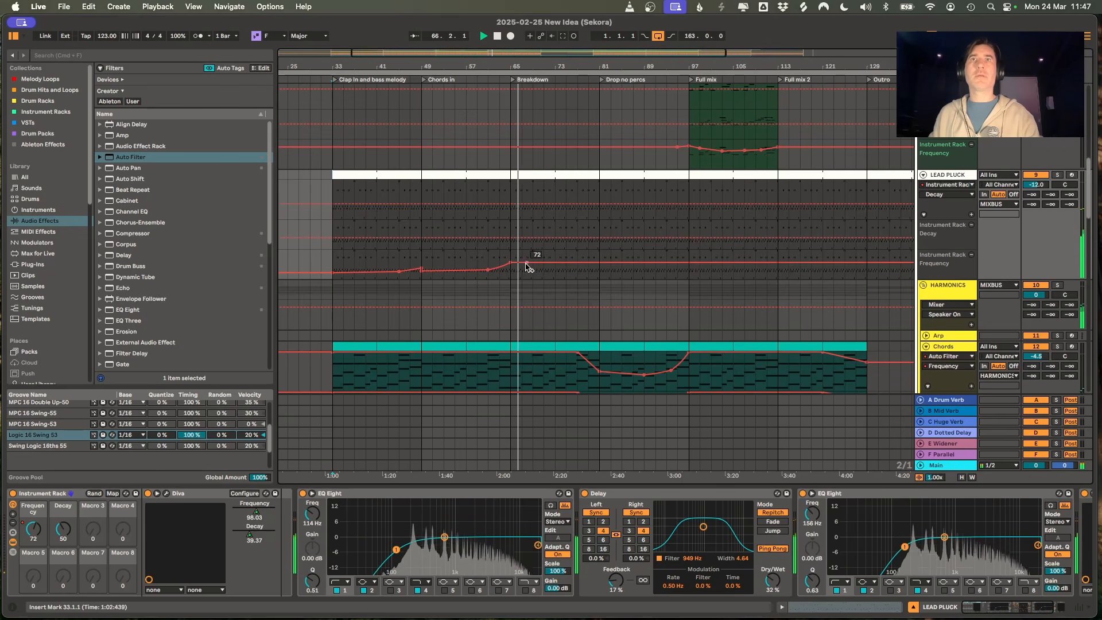
Dip LEAD PLUCK's Frequency automation to about 22 during Breakdown, raising it to about 74 at Drop no percs and 98 at Full mix.
{"action": "mouse_move", "coordinate": [551, 262]}
{"action": "left_mouse_down"}
{"action": "mouse_move", "coordinate": [522, 268]}
{"action": "mouse_move", "coordinate": [550, 275]}
{"action": "left_mouse_up"}
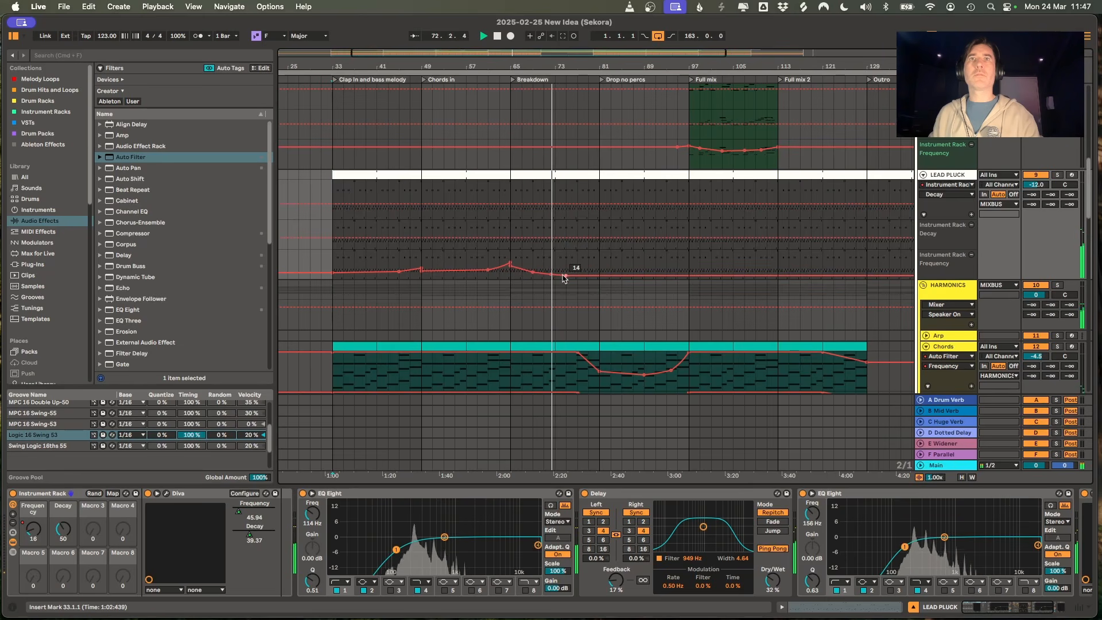
{"action": "left_click_drag", "start_coordinate": [566, 275], "coordinate": [566, 274]}
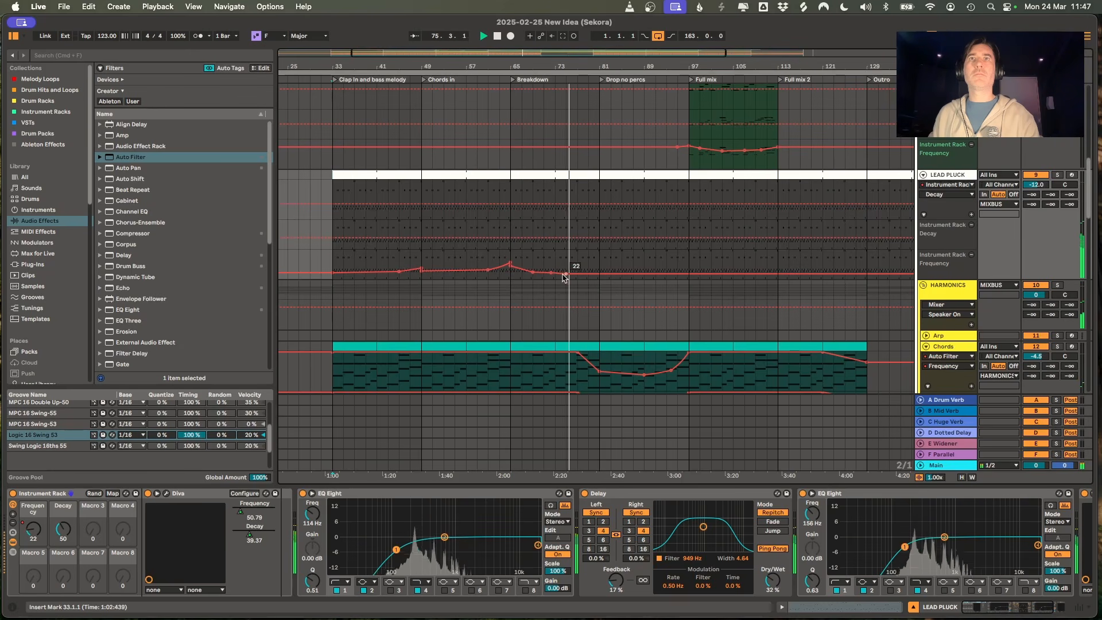
{"action": "left_click_drag", "start_coordinate": [564, 277], "coordinate": [622, 263]}
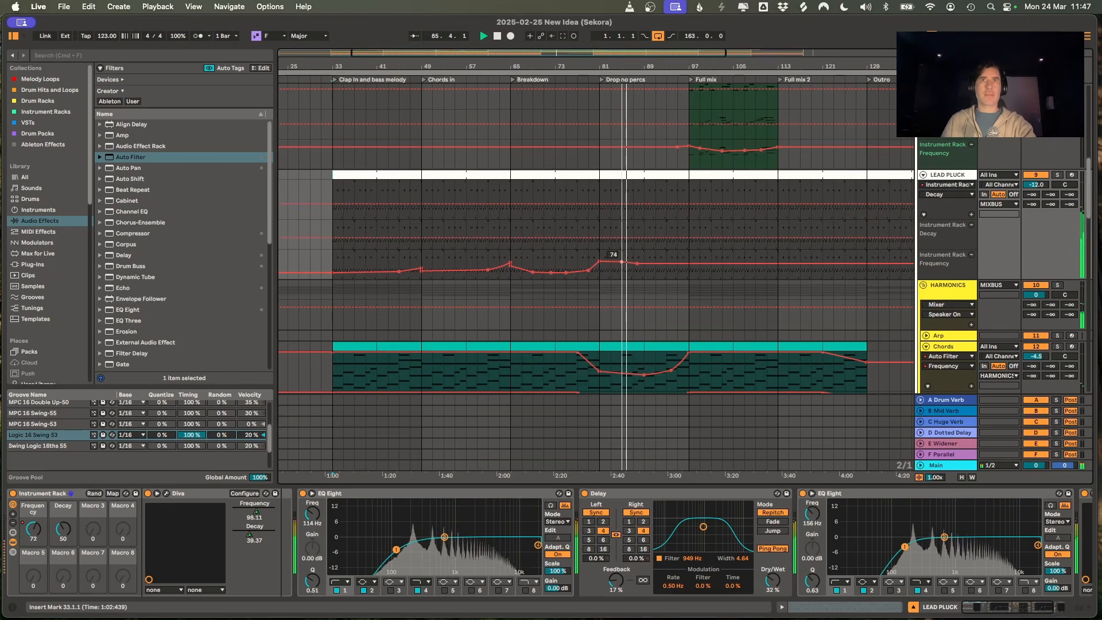
{"action": "left_click_drag", "start_coordinate": [636, 263], "coordinate": [712, 270]}
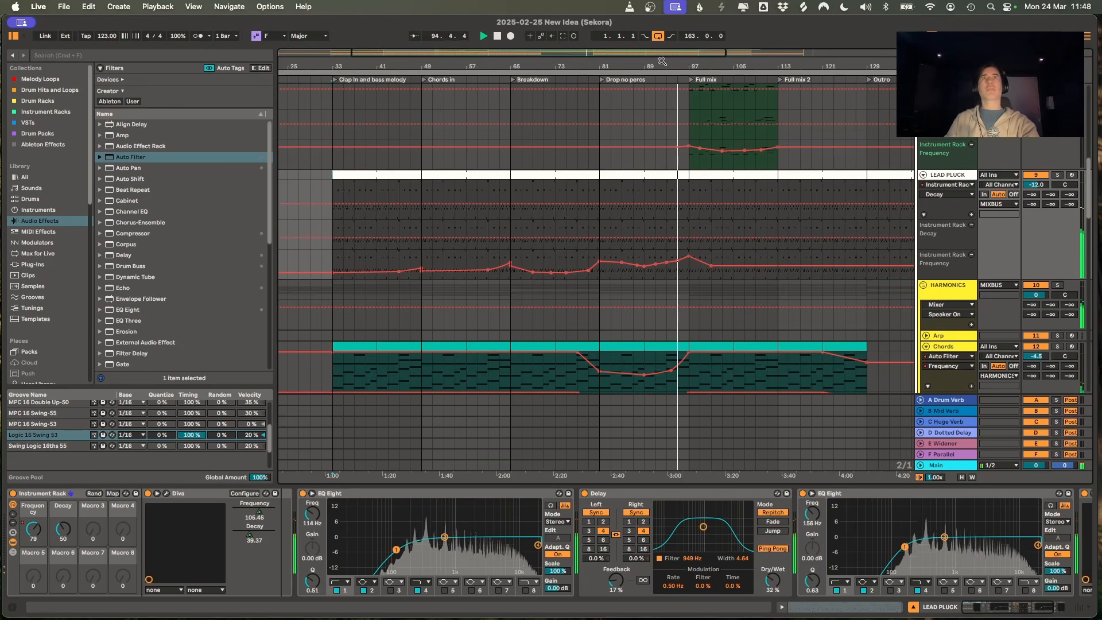
Add breakpoints to LEAD PLUCK's Frequency automation across Full mix, forming a gentle wave between about 65 and 78.
{"action": "left_click_drag", "start_coordinate": [650, 48], "coordinate": [652, 50]}
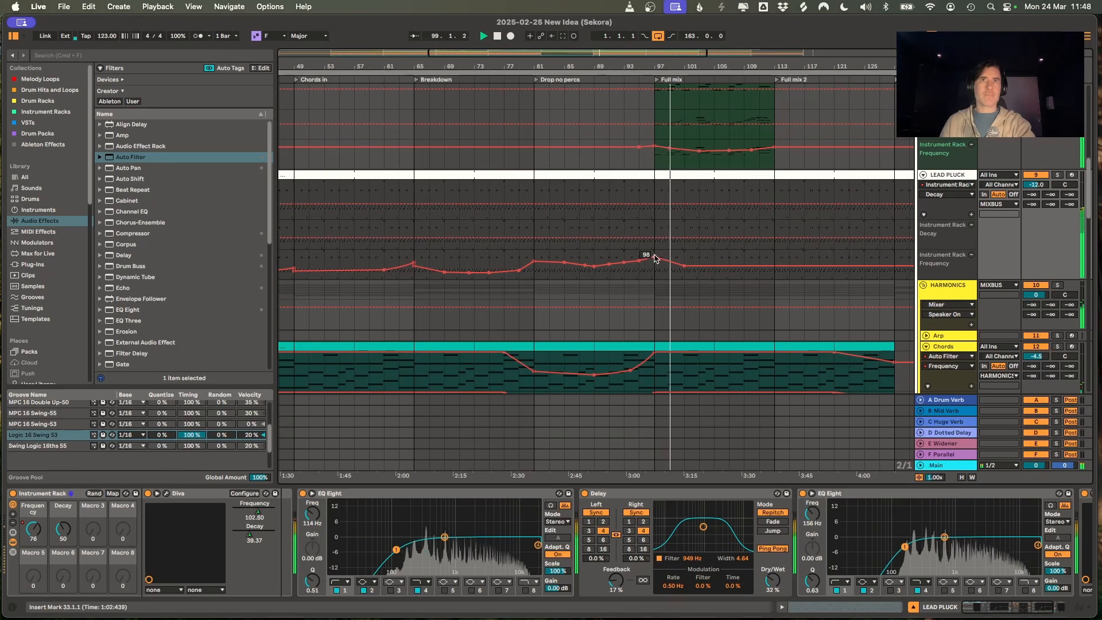
{"action": "left_click", "coordinate": [665, 261]}
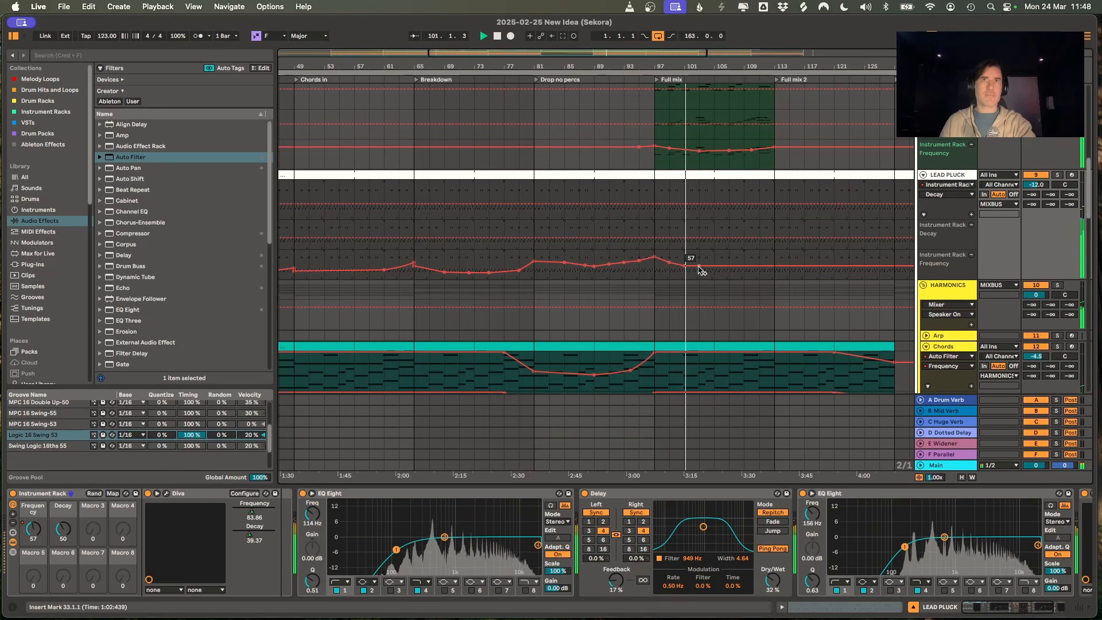
{"action": "left_click", "coordinate": [699, 263]}
{"action": "left_click", "coordinate": [685, 264]}
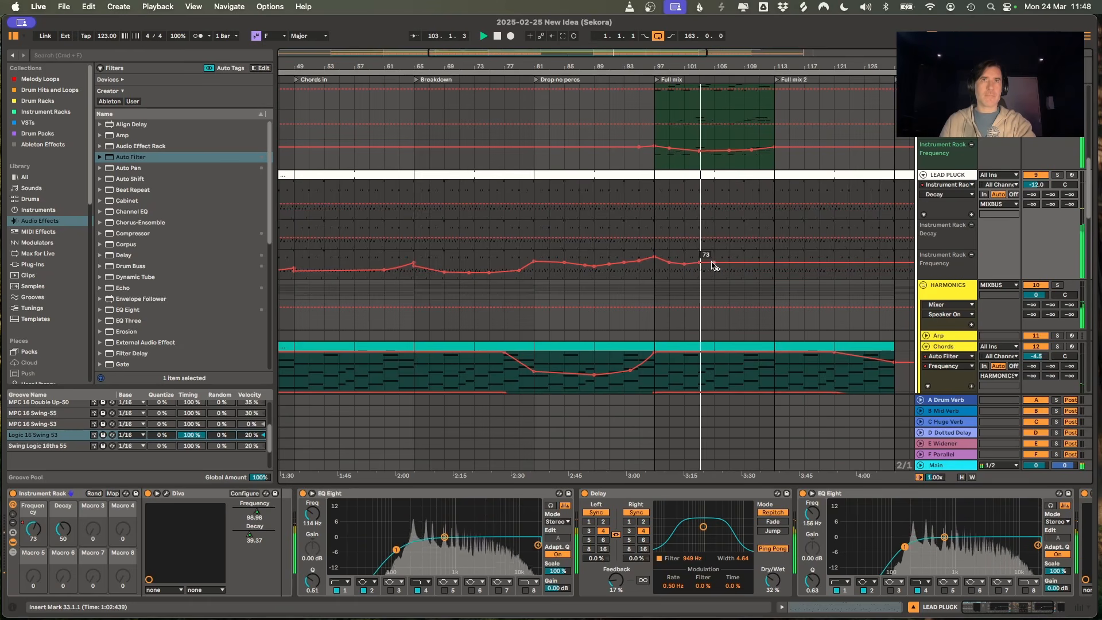
{"action": "left_click", "coordinate": [716, 263]}
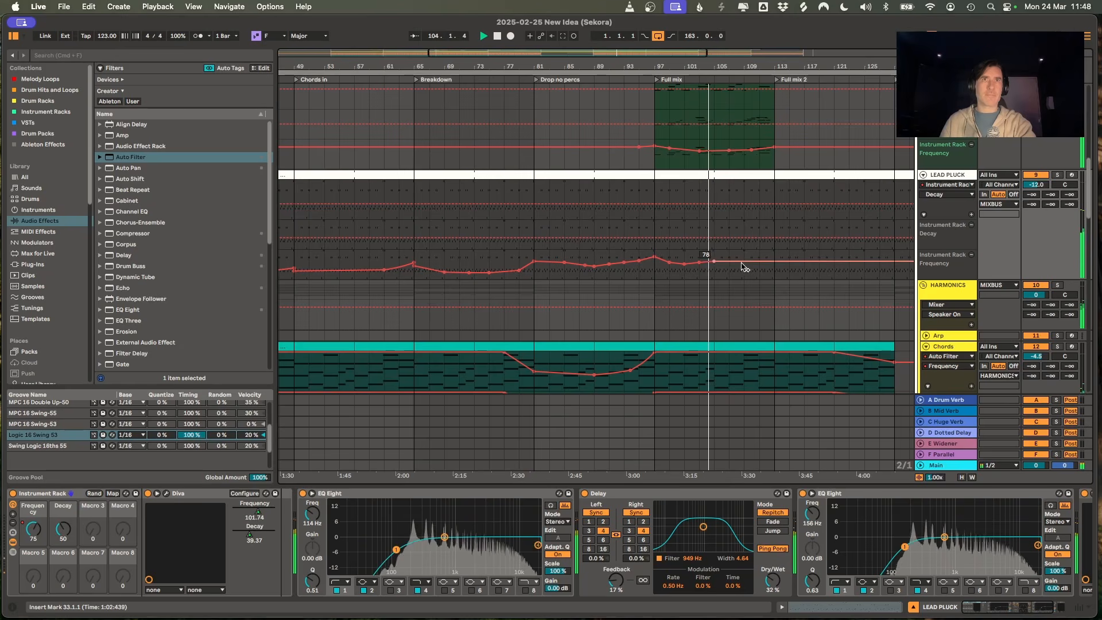
{"action": "left_click", "coordinate": [733, 262]}
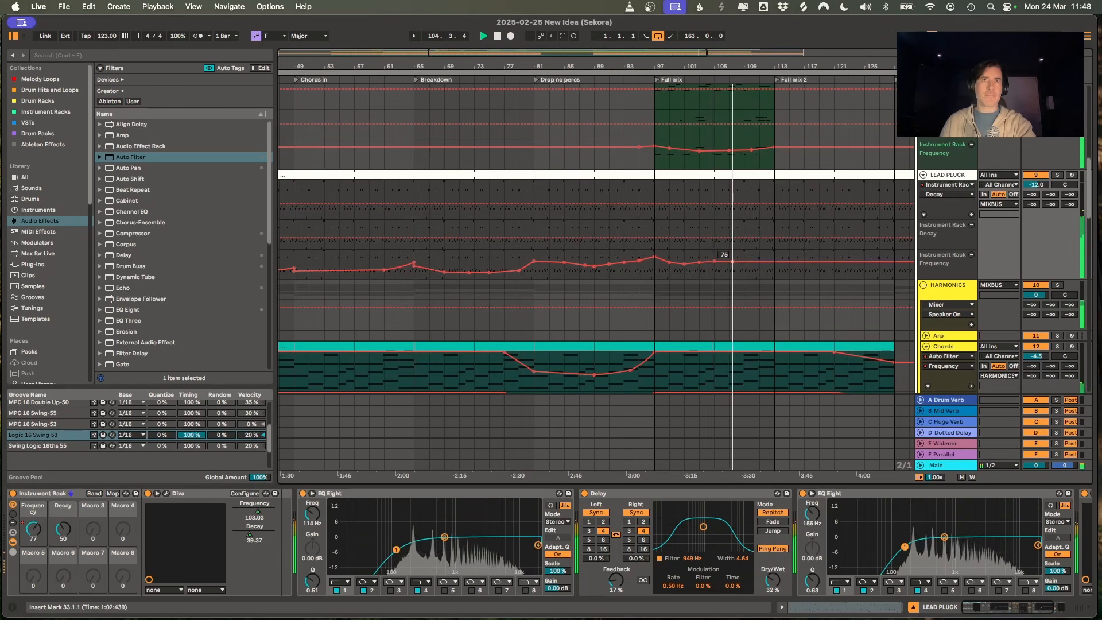
{"action": "left_click", "coordinate": [734, 265]}
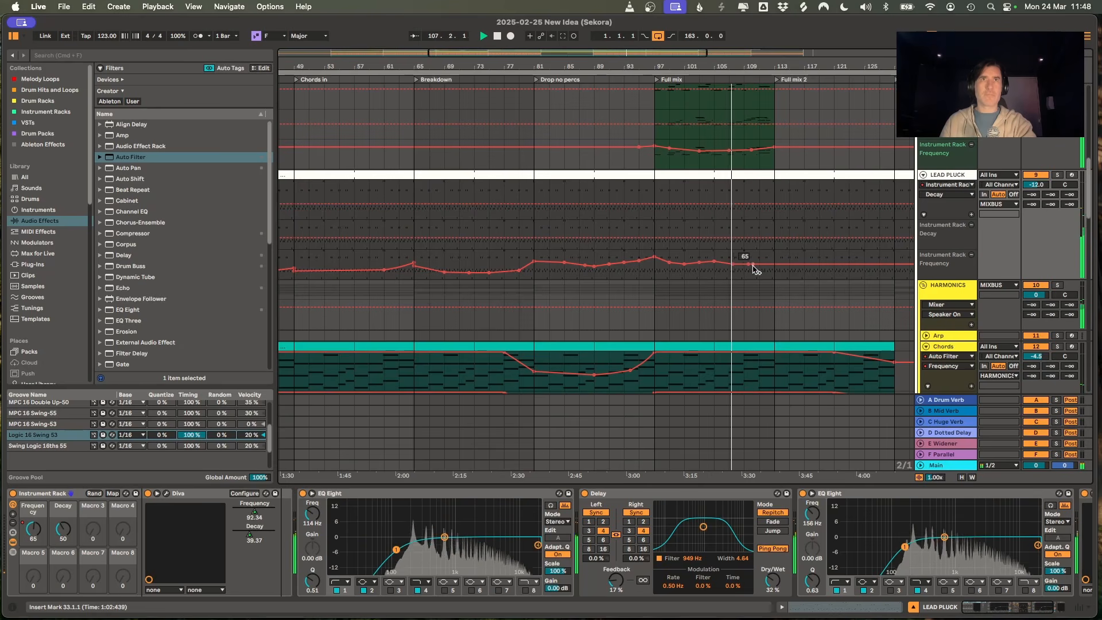
{"action": "left_click", "coordinate": [759, 263]}
Duplicate LEAD PLUCK's Frequency automation from bars 97–113 into Full mix 2.
{"action": "scroll", "coordinate": [782, 270], "scroll_direction": "right", "scroll_amount": 3}
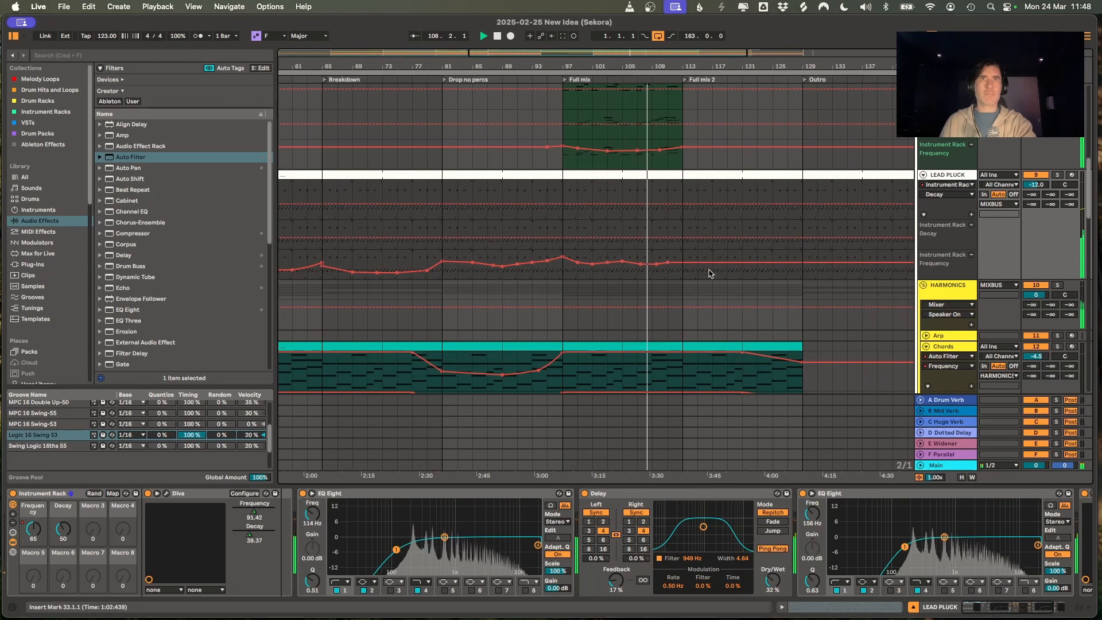
{"action": "left_click_drag", "start_coordinate": [681, 263], "coordinate": [561, 272]}
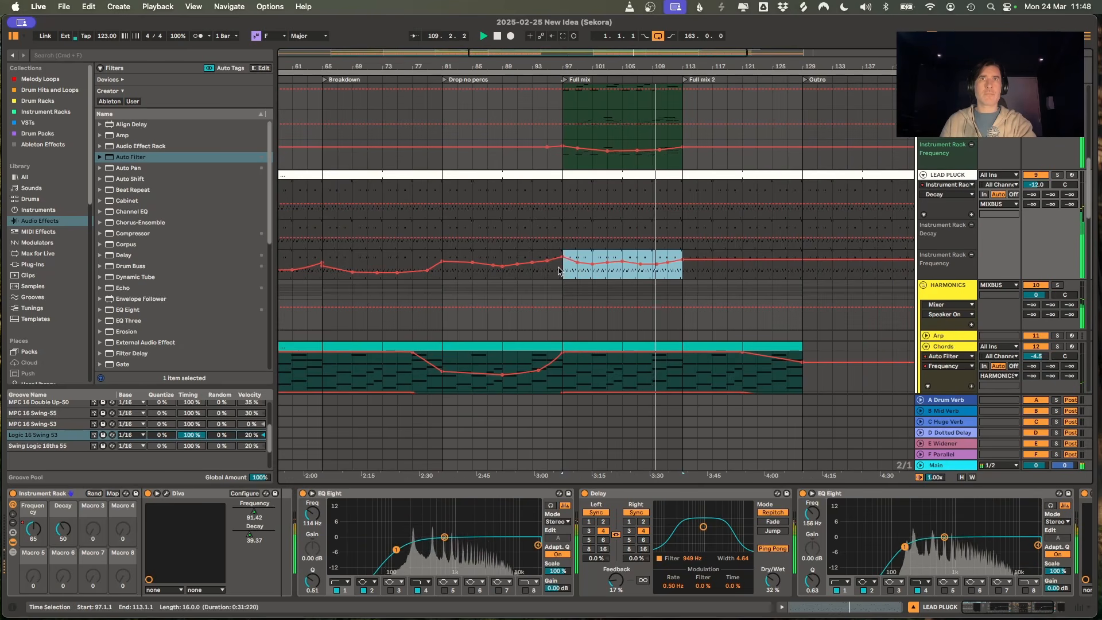
{"action": "key", "text": "super+d"}
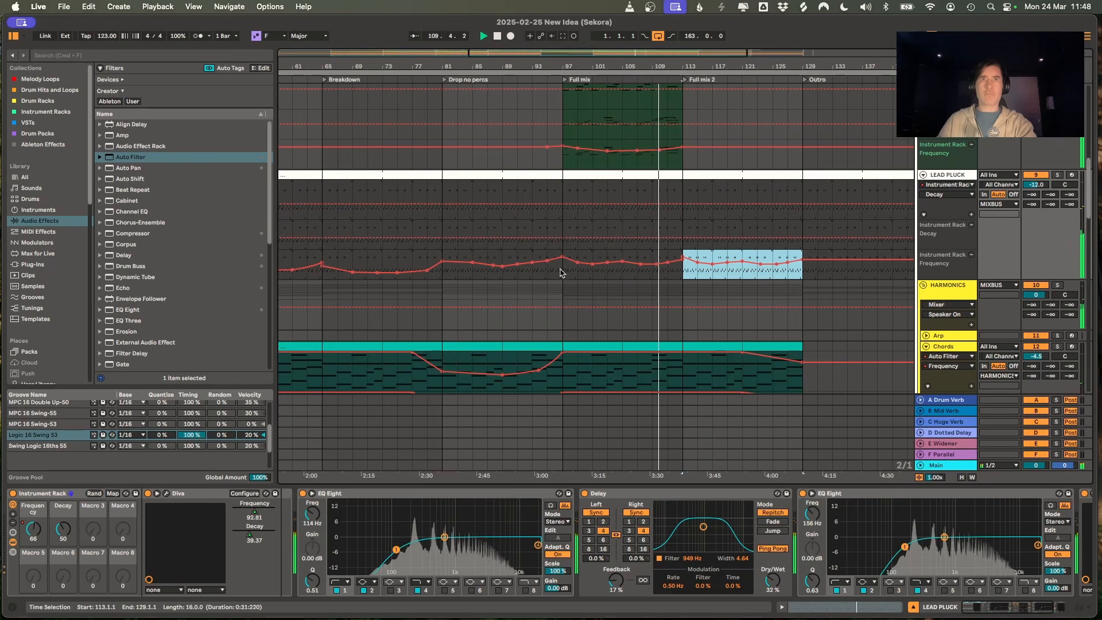
{"action": "left_click", "coordinate": [683, 258]}
Play from near the end of Full mix 2 and slope LEAD PLUCK's Frequency automation down through the Outro, passing about 29.
{"action": "scroll", "coordinate": [782, 281], "scroll_direction": "right", "scroll_amount": 6}
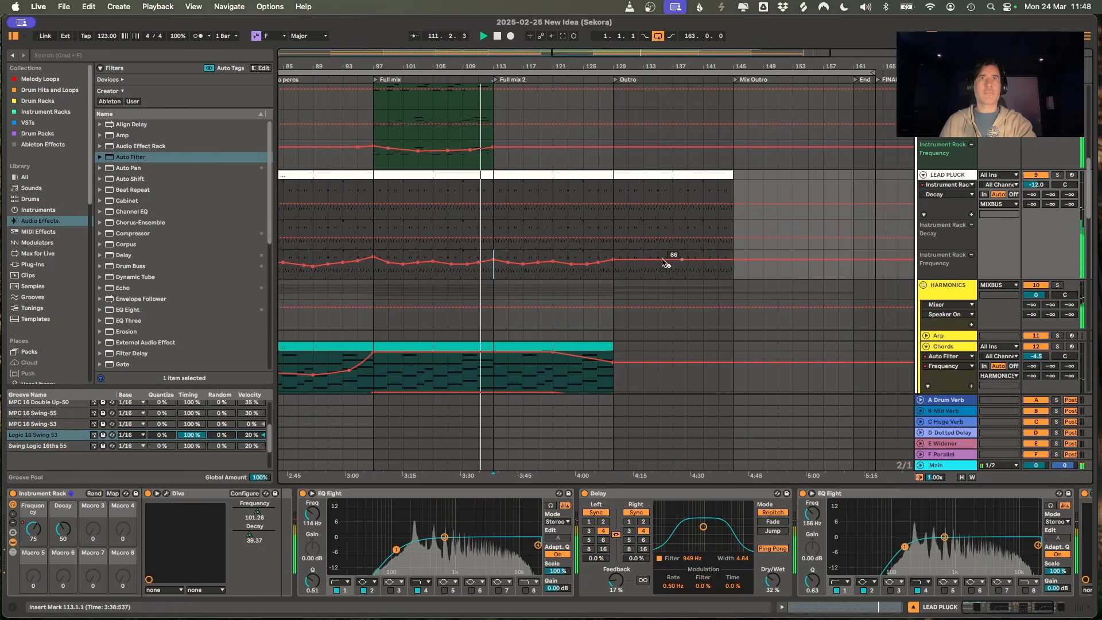
{"action": "left_click", "coordinate": [593, 79]}
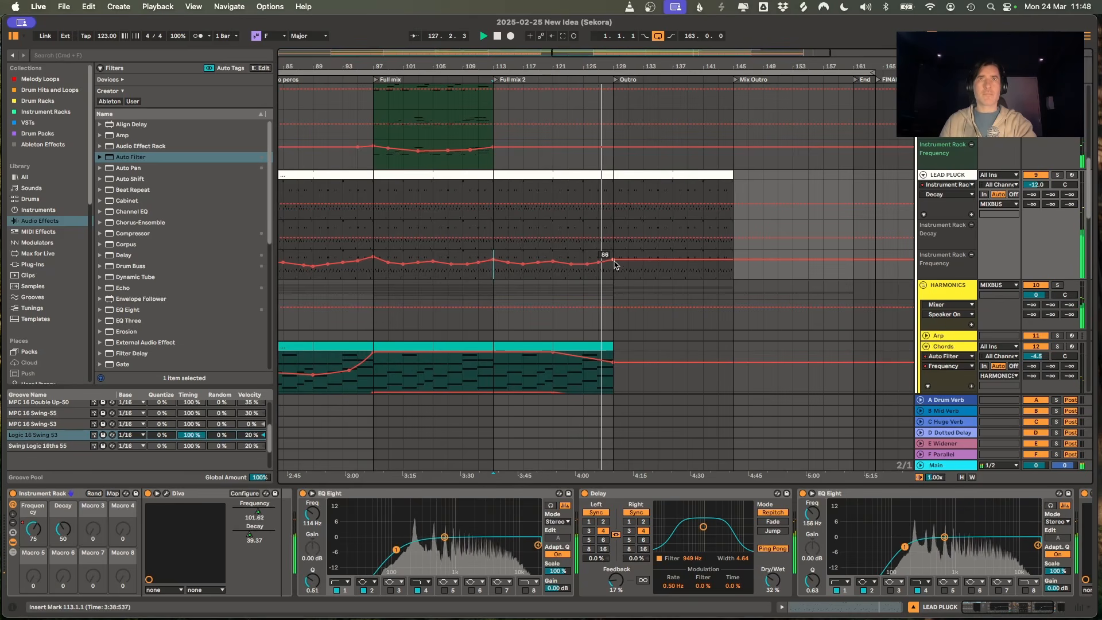
{"action": "left_click_drag", "start_coordinate": [627, 260], "coordinate": [643, 270]}
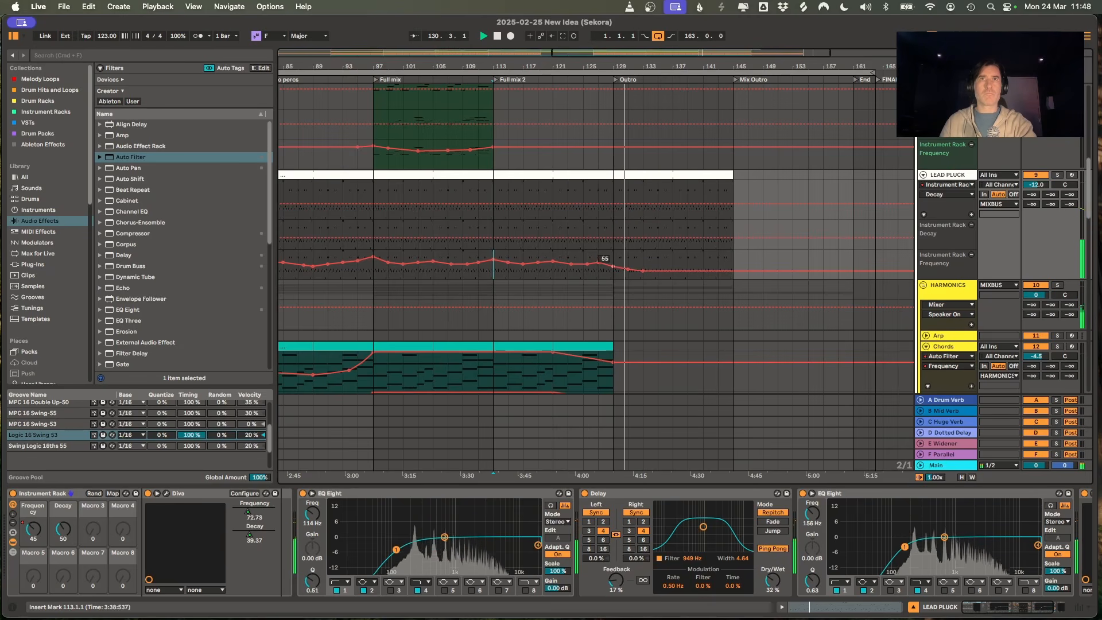
{"action": "left_click_drag", "start_coordinate": [644, 272], "coordinate": [645, 273]}
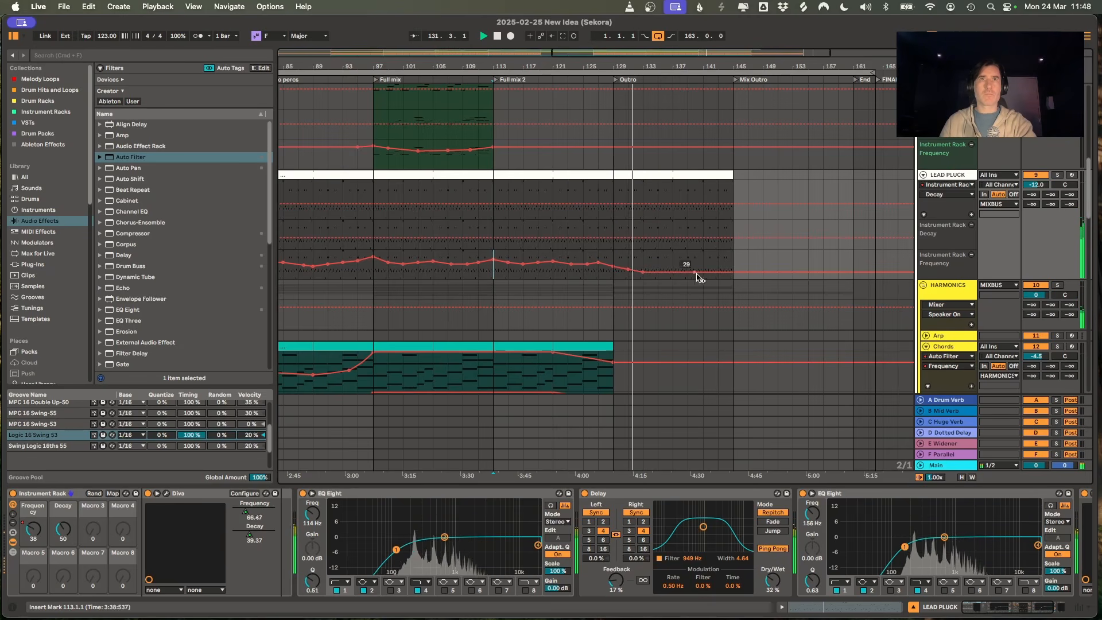
{"action": "left_click_drag", "start_coordinate": [734, 272], "coordinate": [734, 273]}
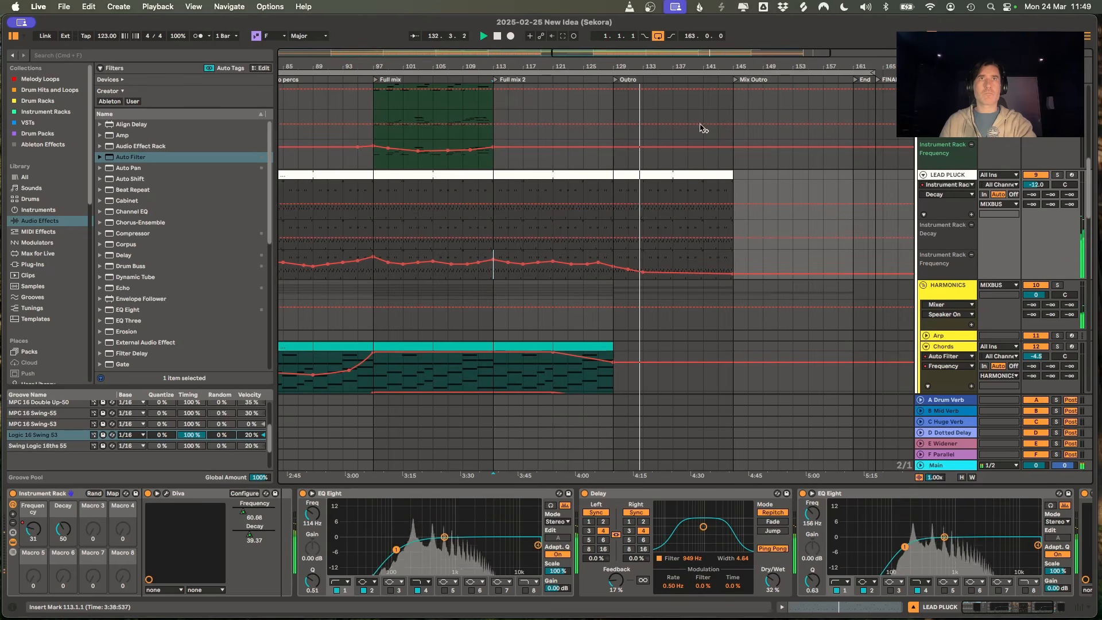
Lower LEAD PLUCK's final Frequency breakpoint at the start of Mix Outro to about 8.
{"action": "key", "text": "super+a"}
{"action": "left_click", "coordinate": [763, 233]}
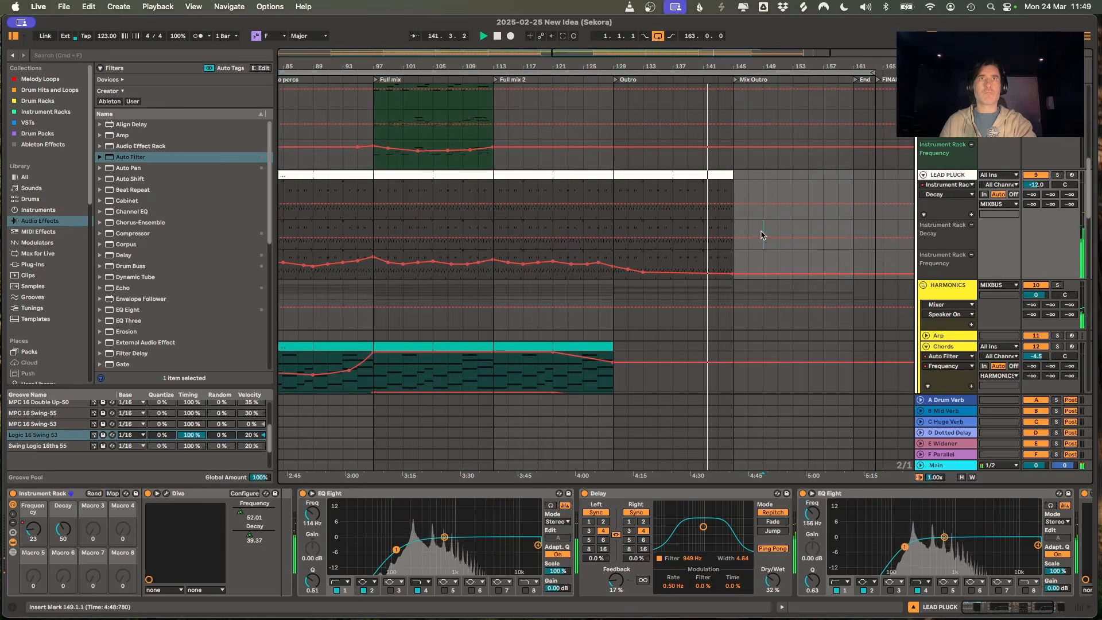
{"action": "left_click_drag", "start_coordinate": [734, 274], "coordinate": [732, 278]}
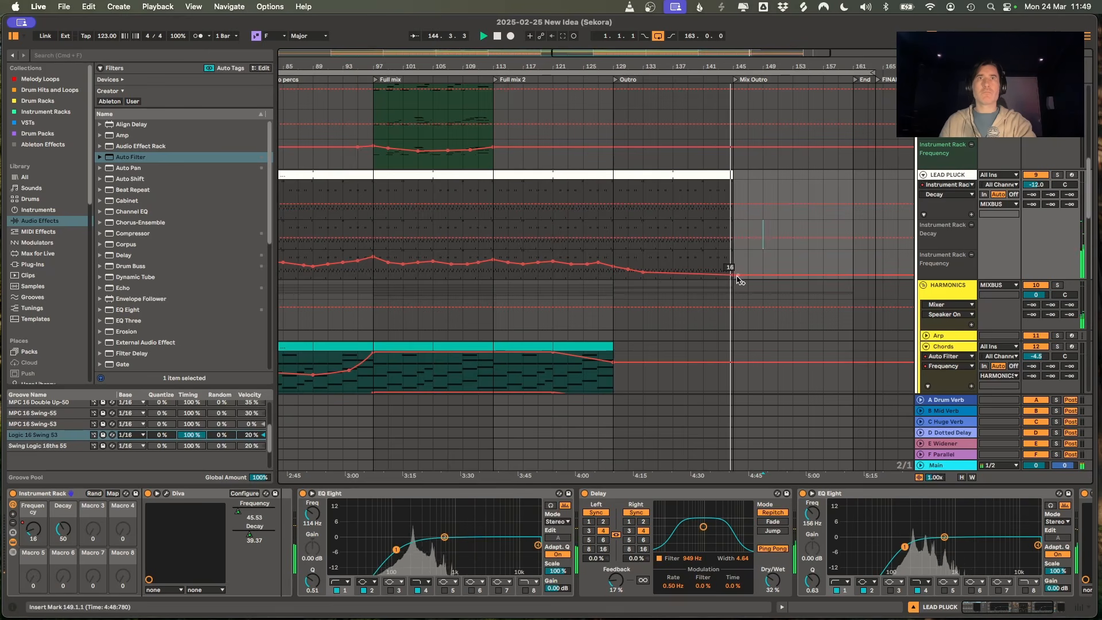
{"action": "left_click_drag", "start_coordinate": [734, 276], "coordinate": [733, 279]}
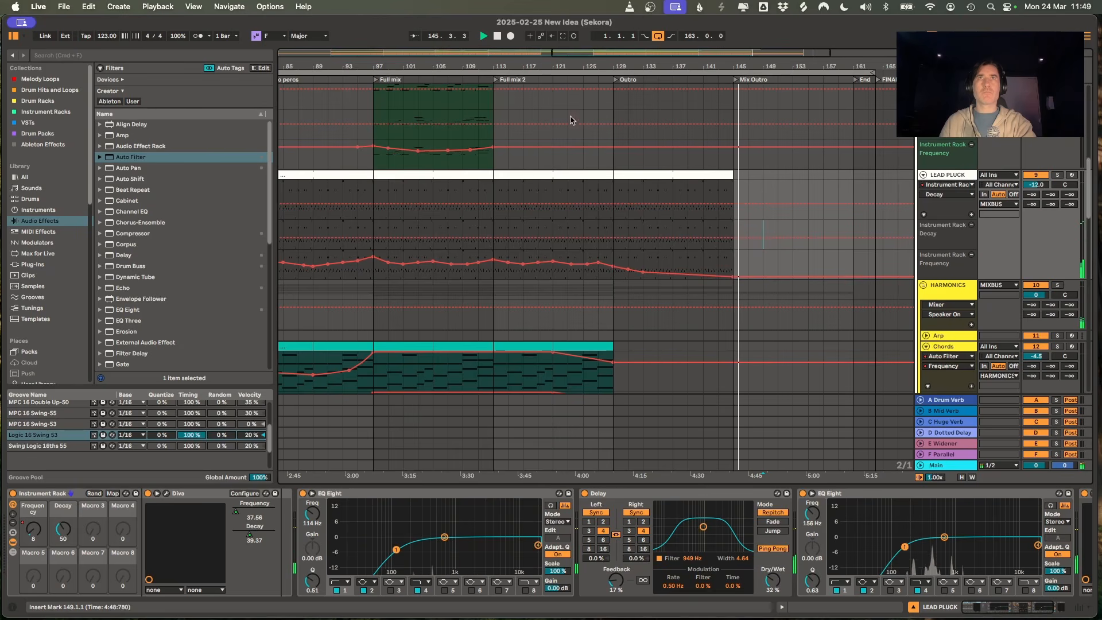
Look over the clips and automation across the lead, harmonics, drum and low-end tracks.
{"action": "left_click_drag", "start_coordinate": [546, 54], "coordinate": [546, 26]}
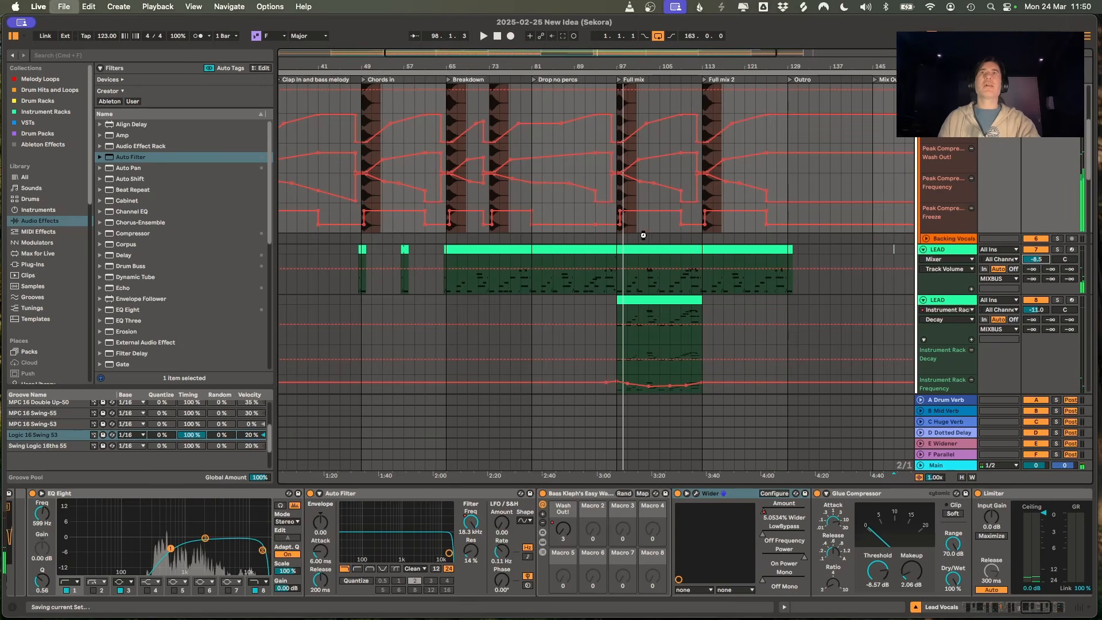
{"action": "scroll", "coordinate": [809, 268], "scroll_direction": "down", "scroll_amount": 3}
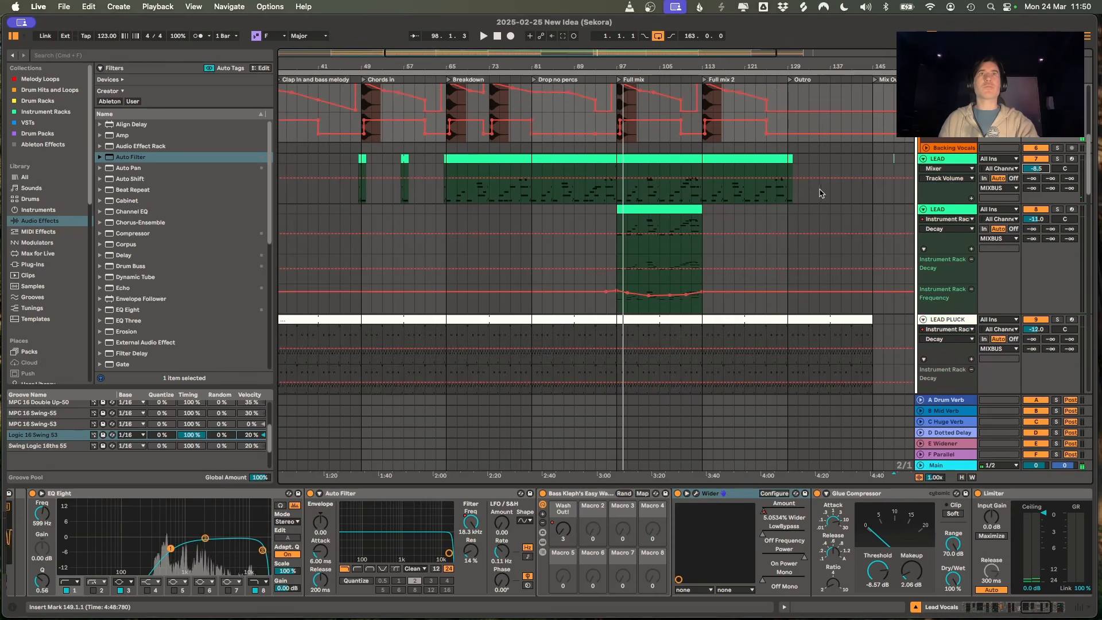
{"action": "left_click", "coordinate": [892, 219]}
{"action": "scroll", "coordinate": [760, 249], "scroll_direction": "down", "scroll_amount": 10}
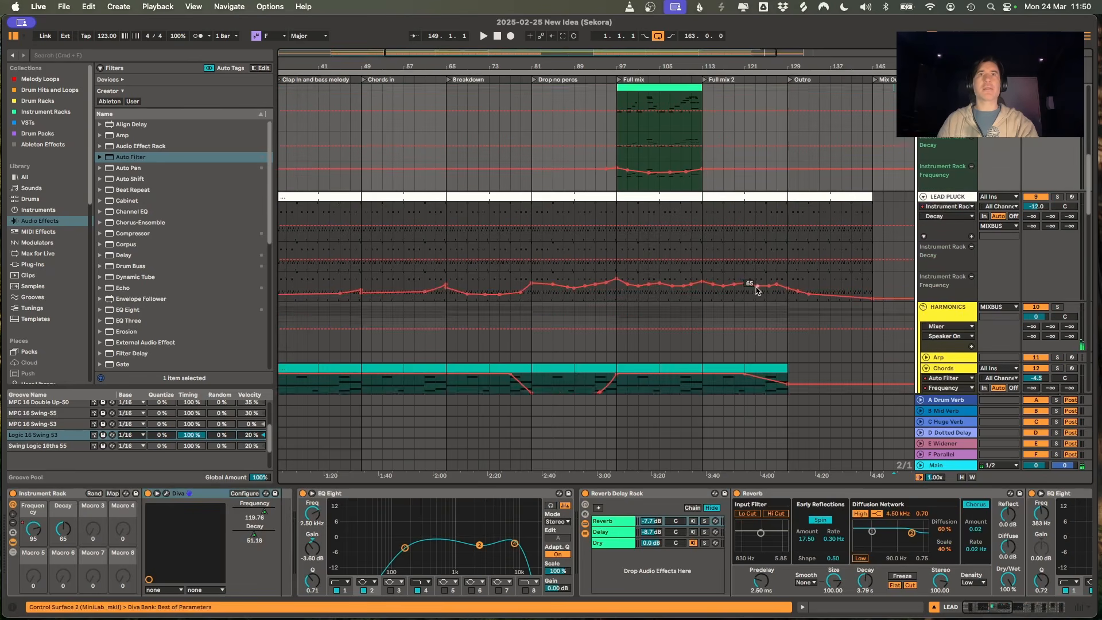
{"action": "scroll", "coordinate": [737, 311], "scroll_direction": "down", "scroll_amount": 5}
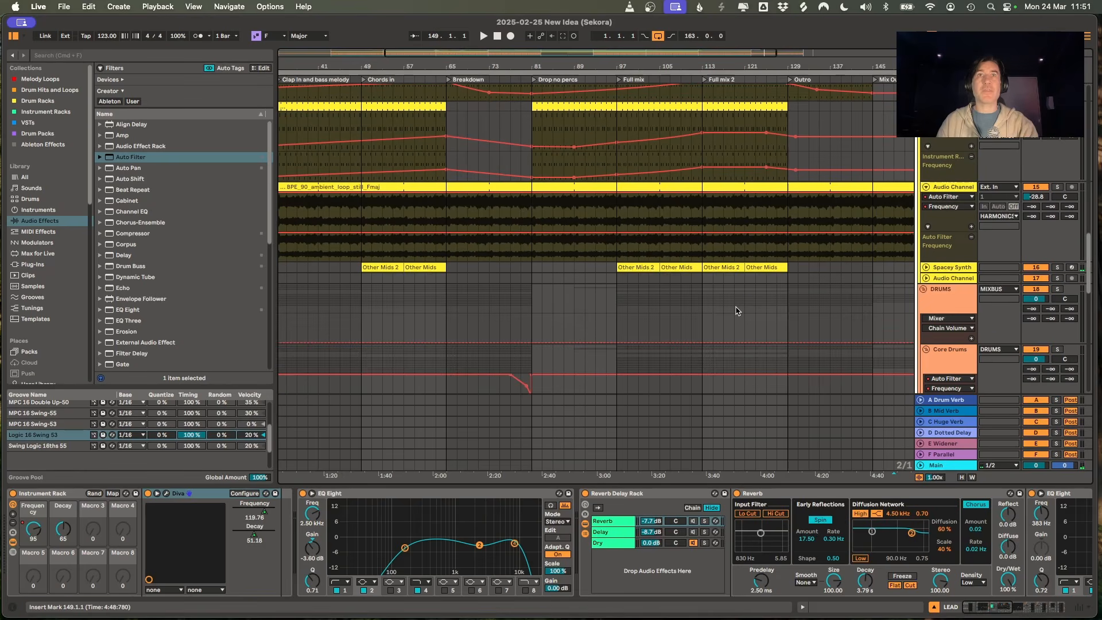
{"action": "scroll", "coordinate": [761, 311], "scroll_direction": "down", "scroll_amount": 4}
{"action": "scroll", "coordinate": [762, 312], "scroll_direction": "down", "scroll_amount": 5}
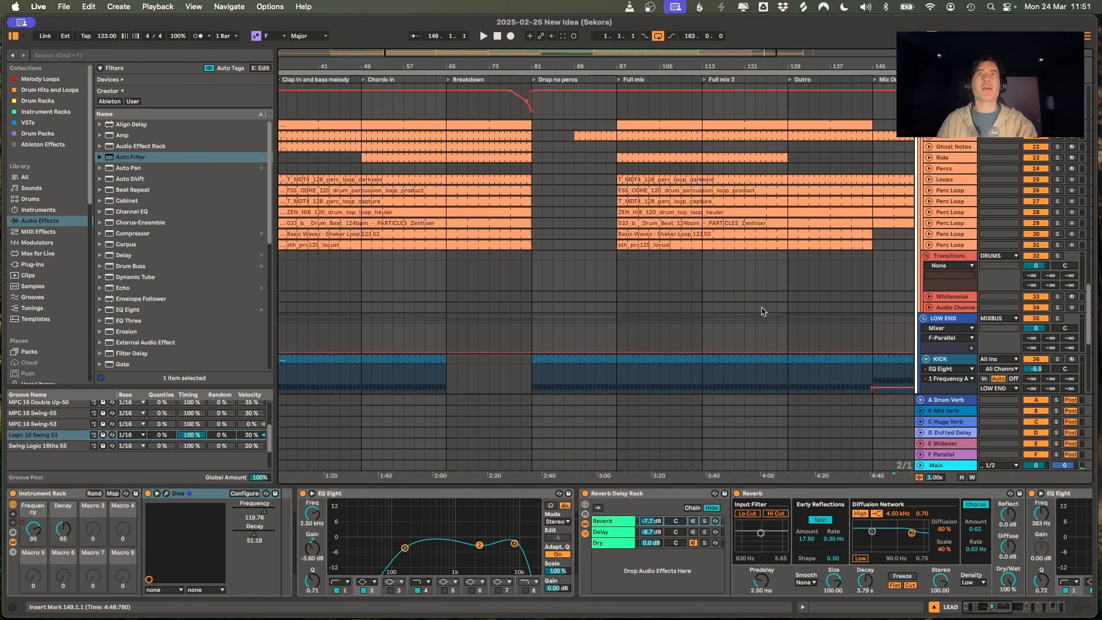
{"action": "left_click_drag", "start_coordinate": [509, 51], "coordinate": [510, 39]}
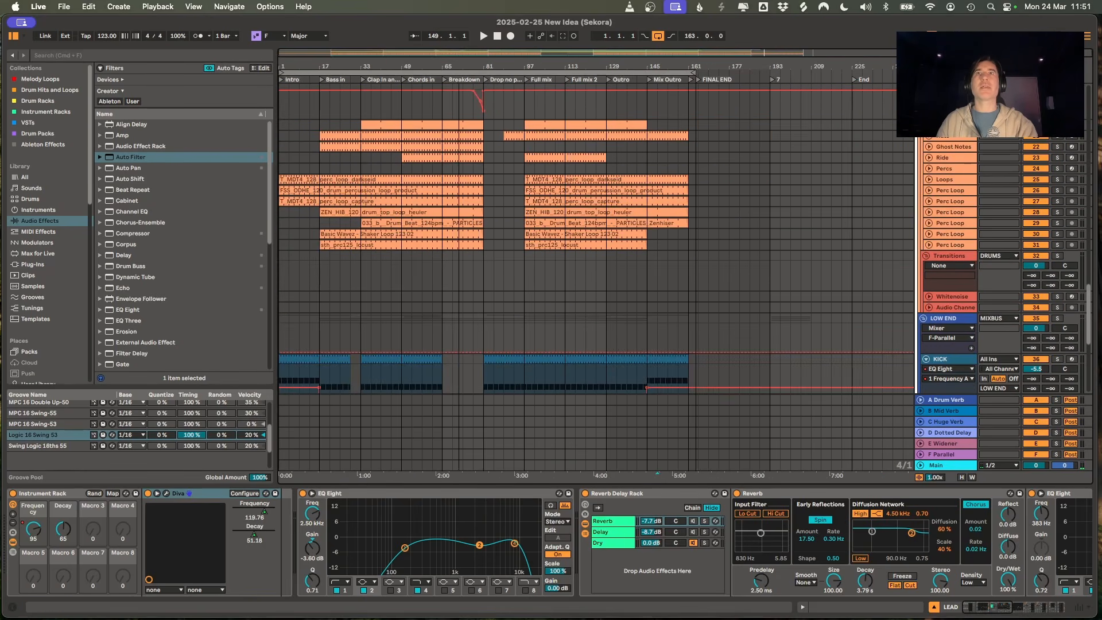
Collapse the HARMONICS and DRUMS groups and fold the LEAD PLUCK and both LEAD tracks.
{"action": "scroll", "coordinate": [523, 169], "scroll_direction": "up", "scroll_amount": 10}
{"action": "scroll", "coordinate": [523, 168], "scroll_direction": "up", "scroll_amount": 10}
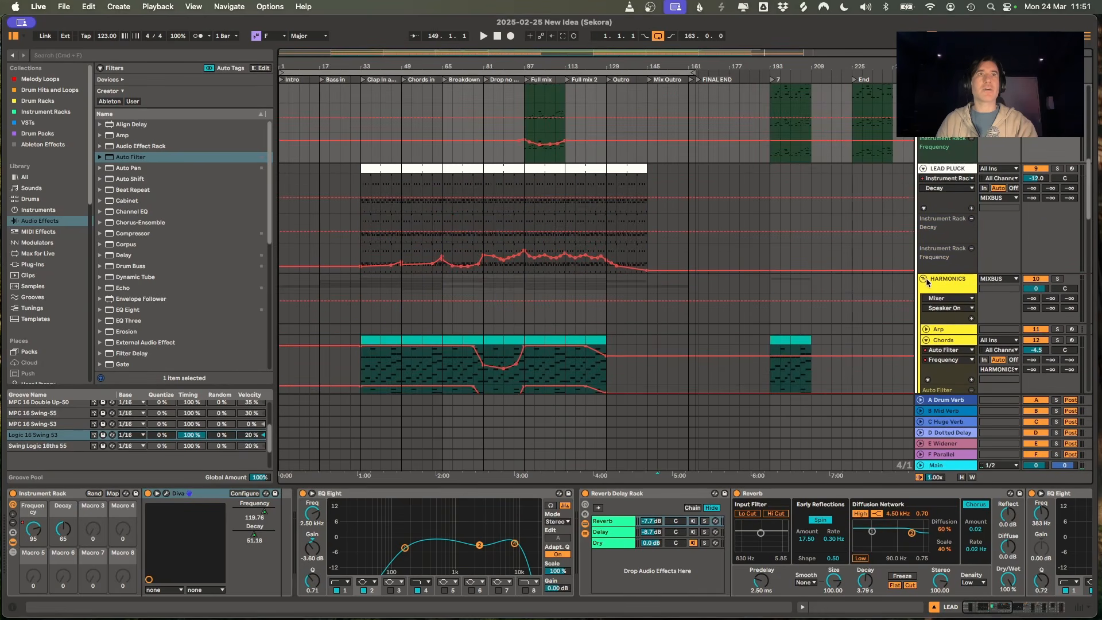
{"action": "left_click", "coordinate": [924, 280]}
{"action": "left_click", "coordinate": [924, 300]}
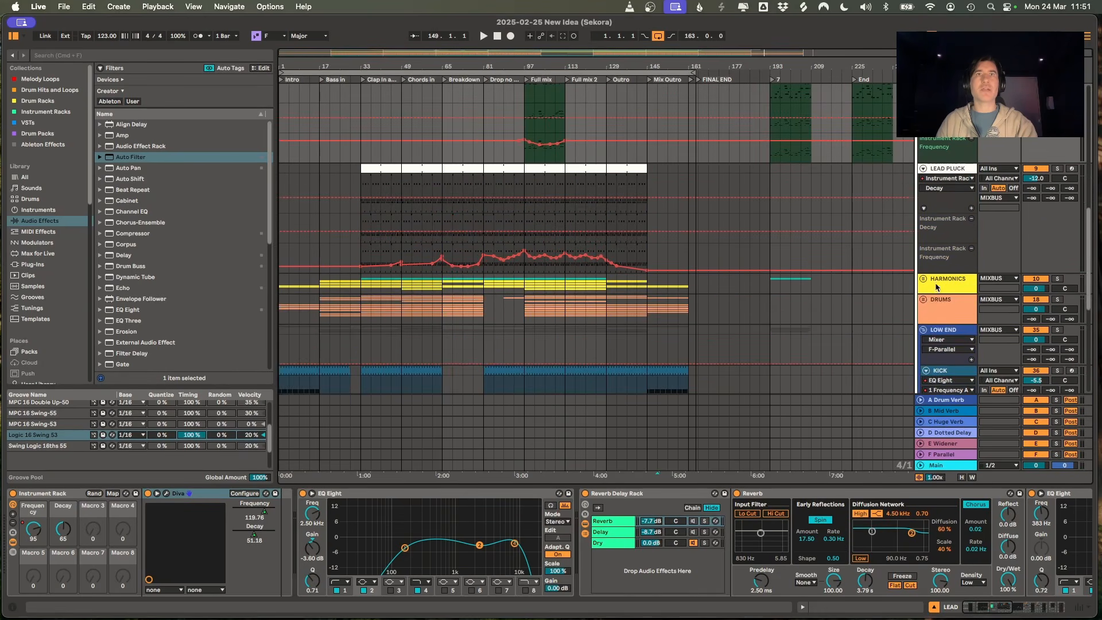
{"action": "left_click", "coordinate": [940, 308]}
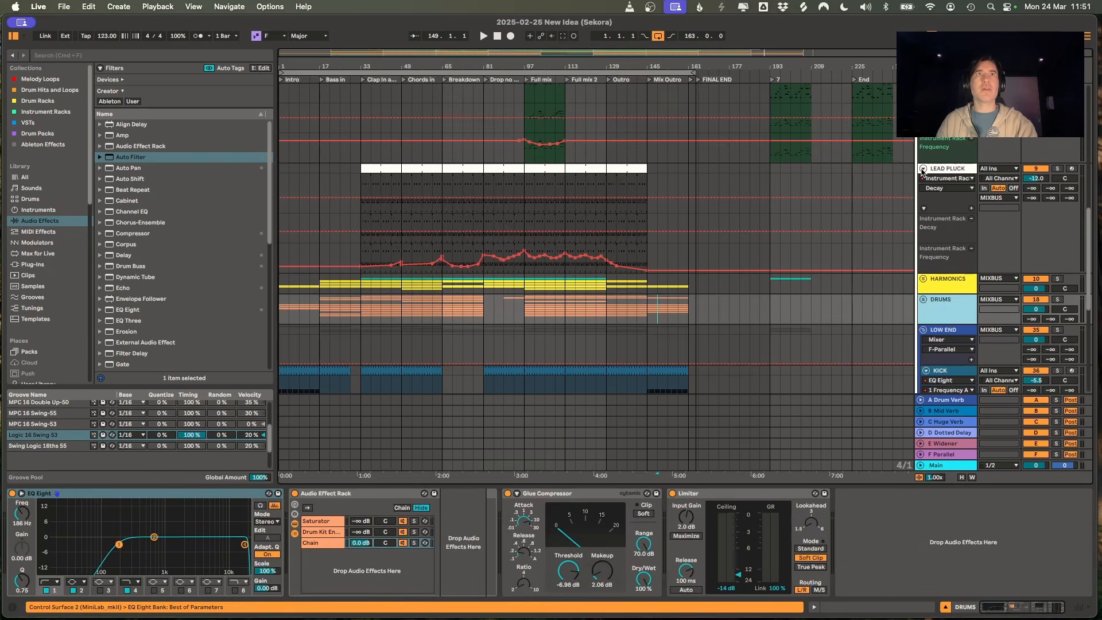
{"action": "left_click", "coordinate": [923, 169]}
{"action": "scroll", "coordinate": [922, 172], "scroll_direction": "up", "scroll_amount": 5}
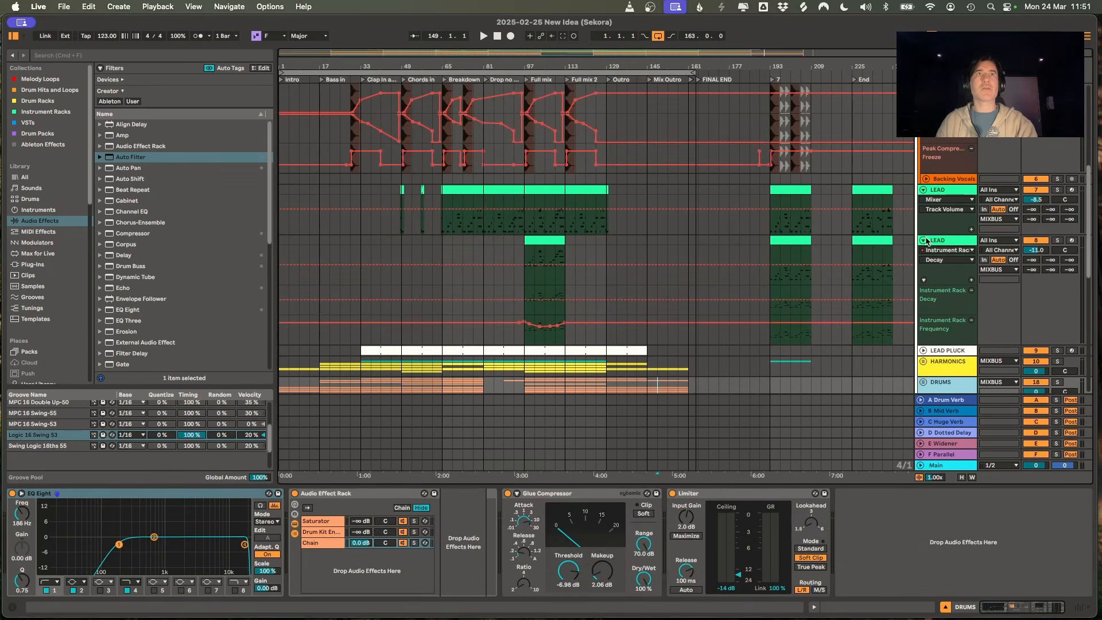
{"action": "left_click", "coordinate": [924, 240]}
{"action": "left_click", "coordinate": [924, 190]}
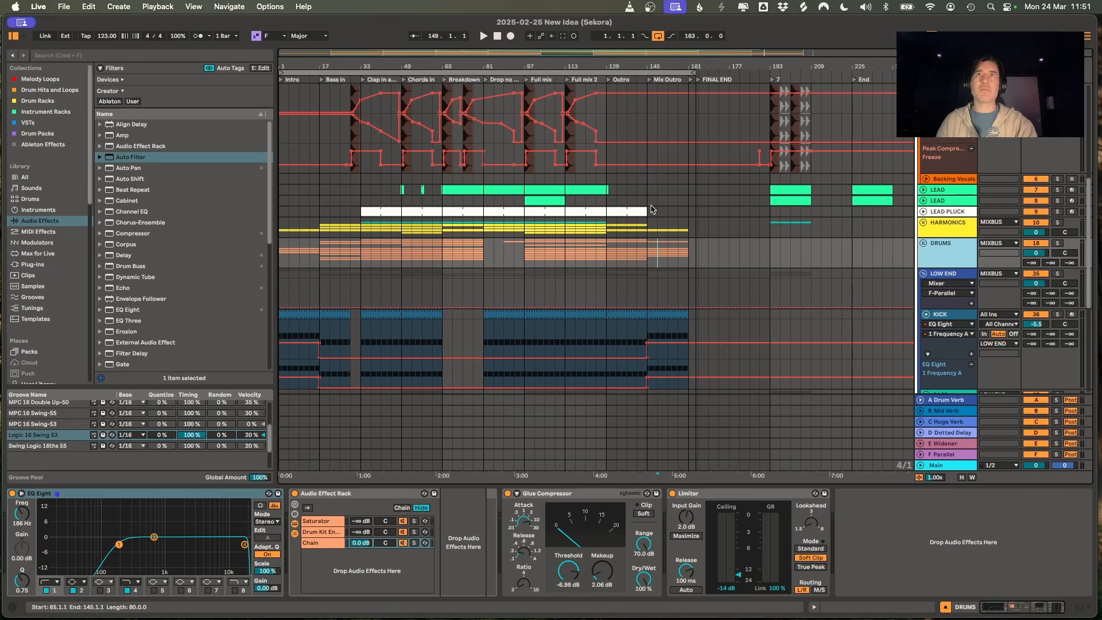